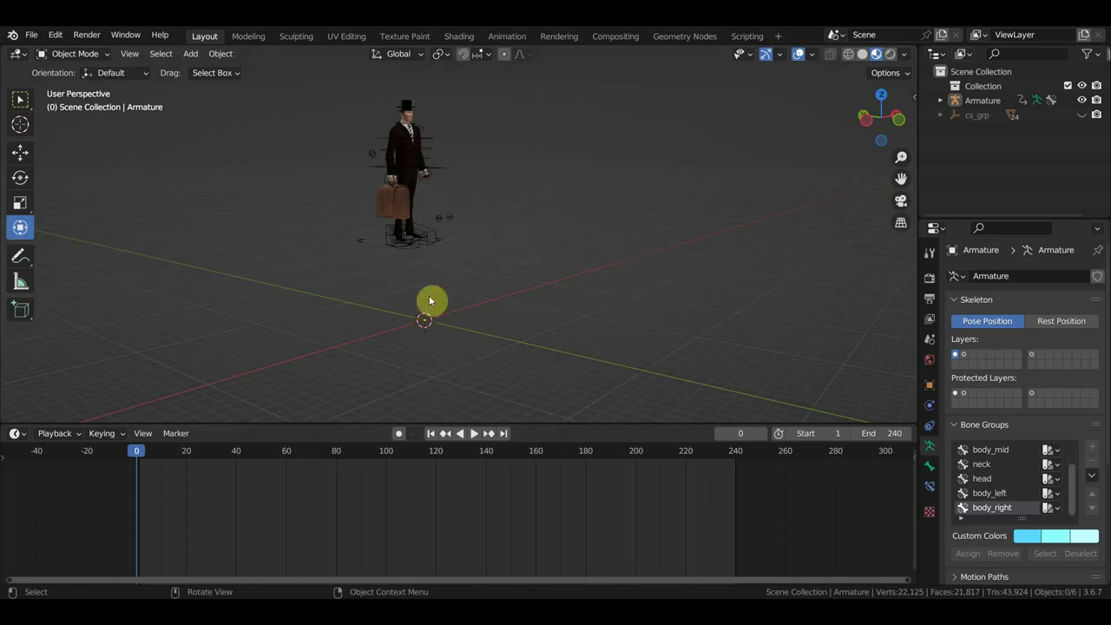
Start File > Link and browse I: to ВСЕ для вестерна > Вся железная дорога > паровоз ригг.
left_click(32, 35)
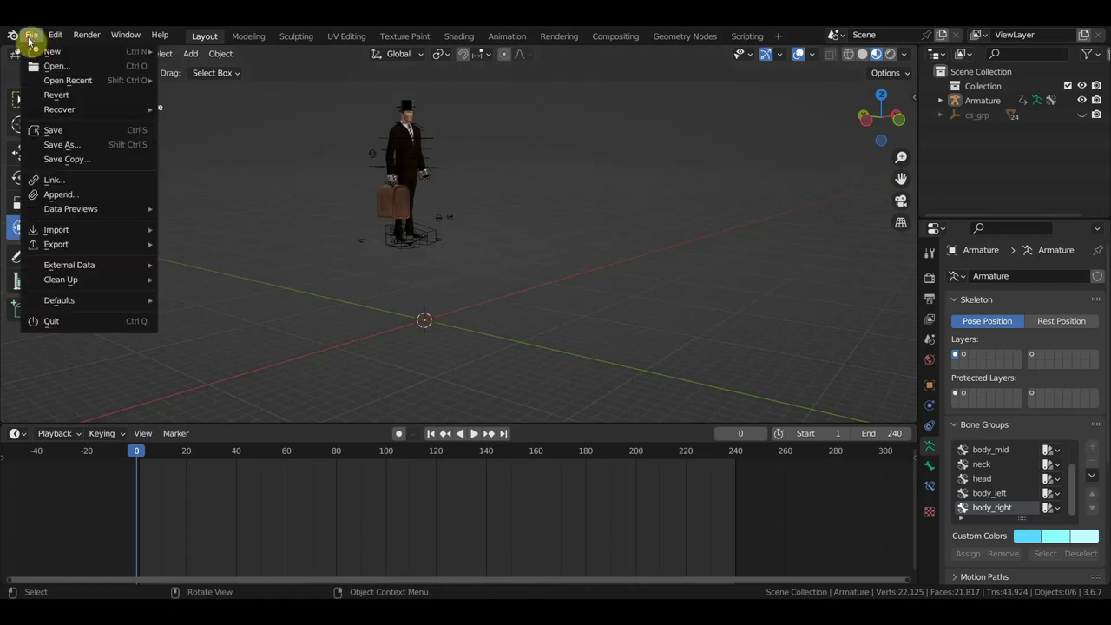
left_click(77, 183)
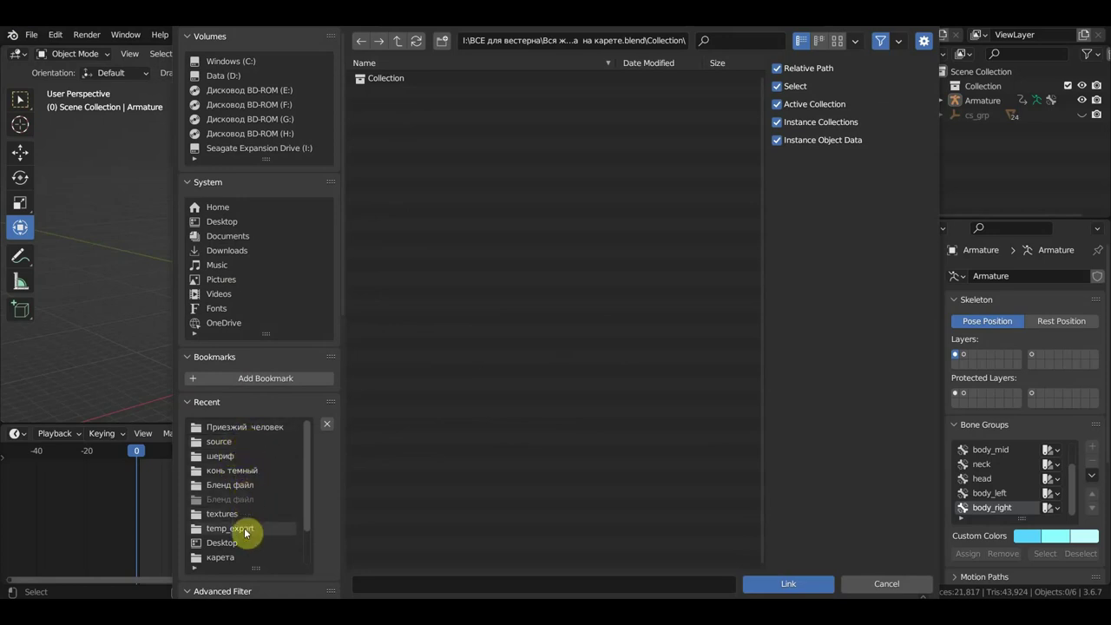
left_click(251, 147)
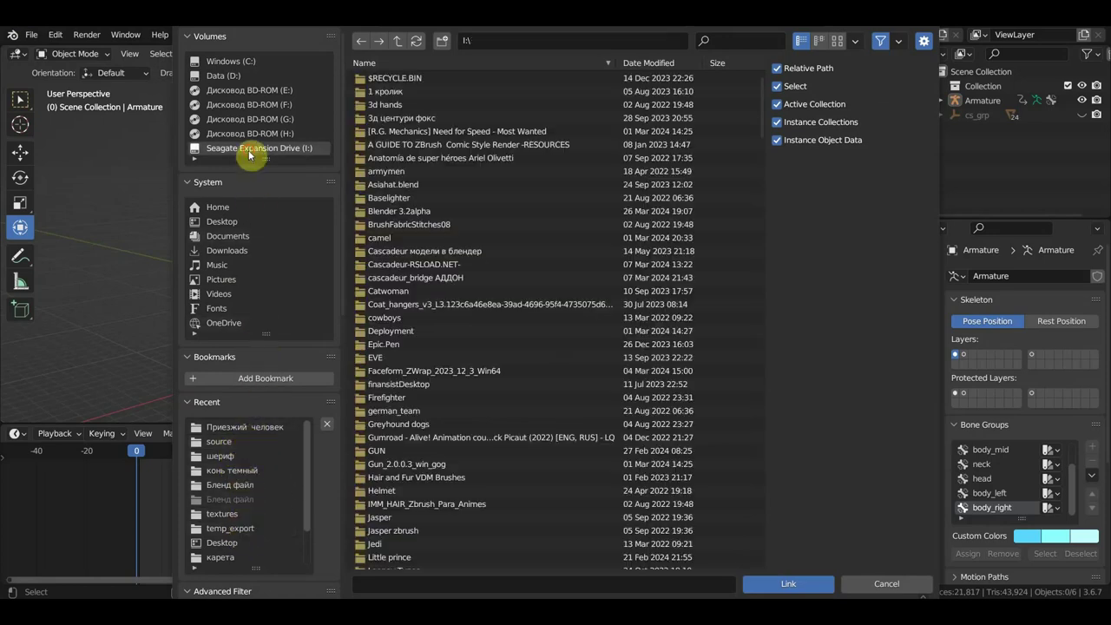
scroll(513, 364, "down", 5)
scroll(504, 408, "down", 5)
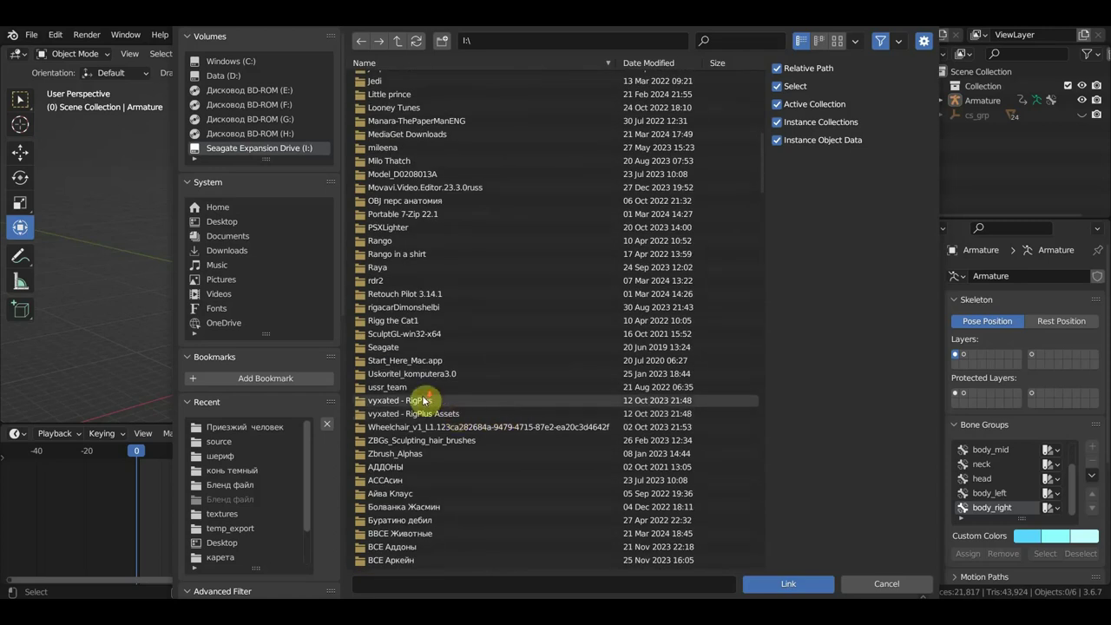
scroll(451, 418, "down", 3)
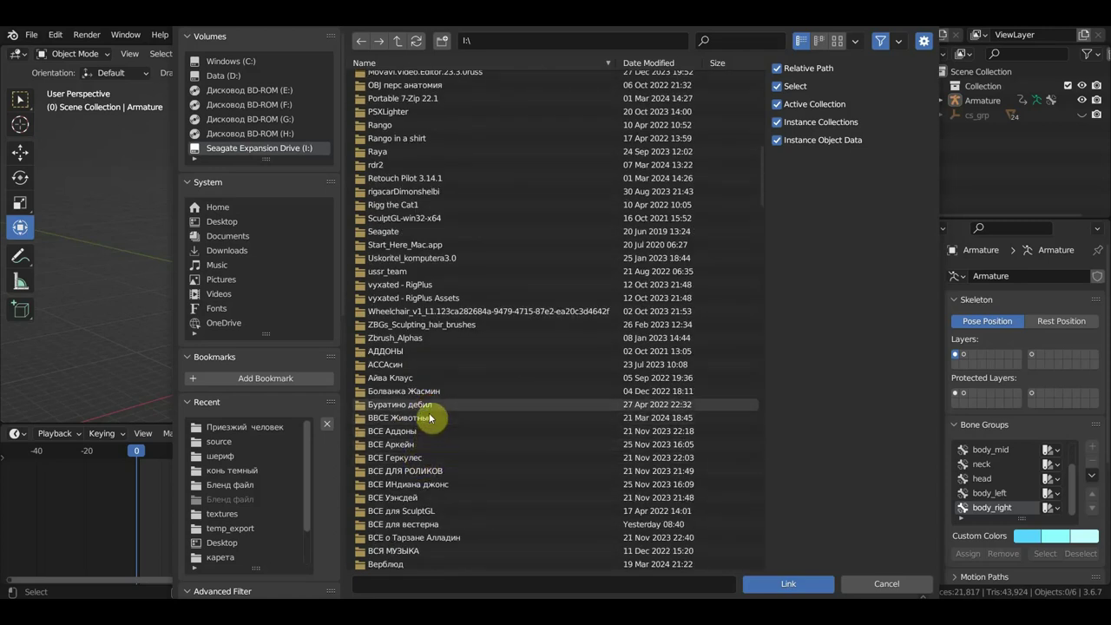
double_click(434, 524)
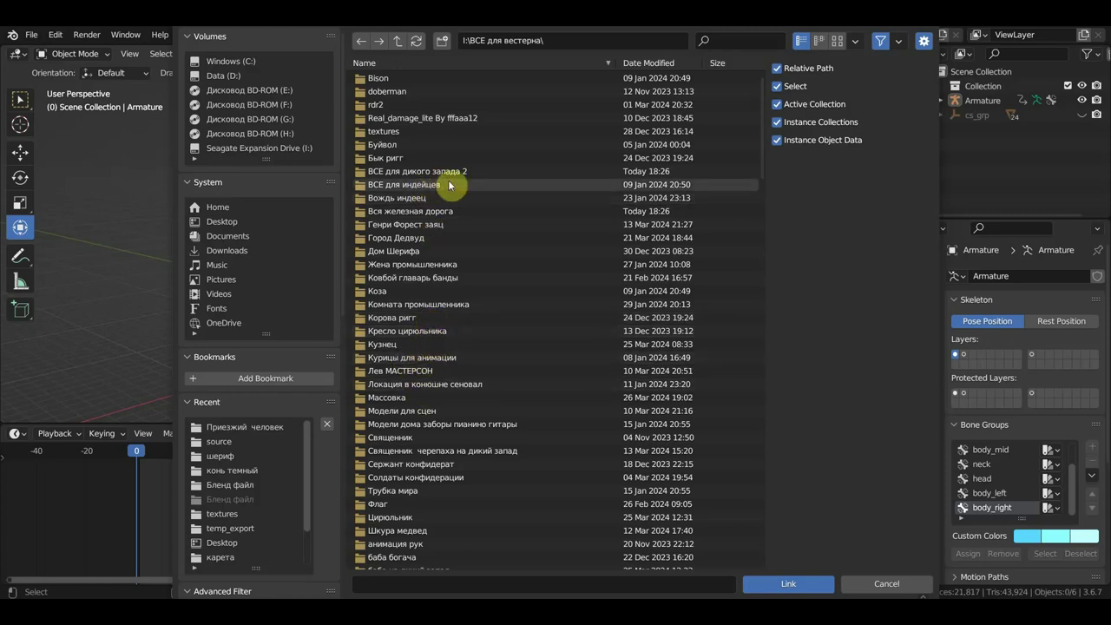
double_click(423, 212)
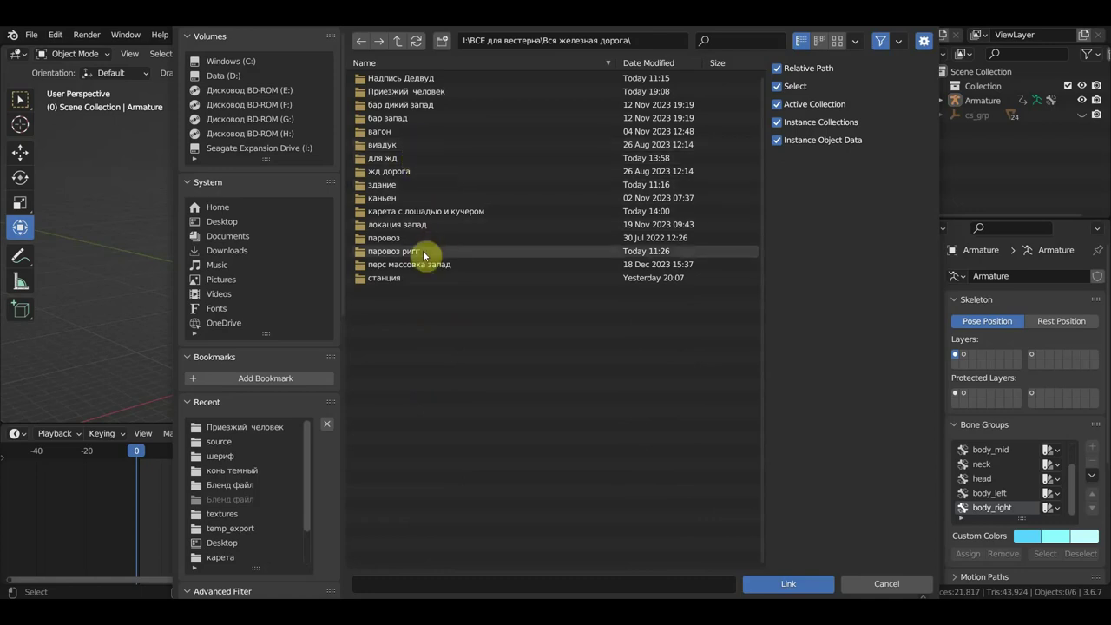
double_click(409, 252)
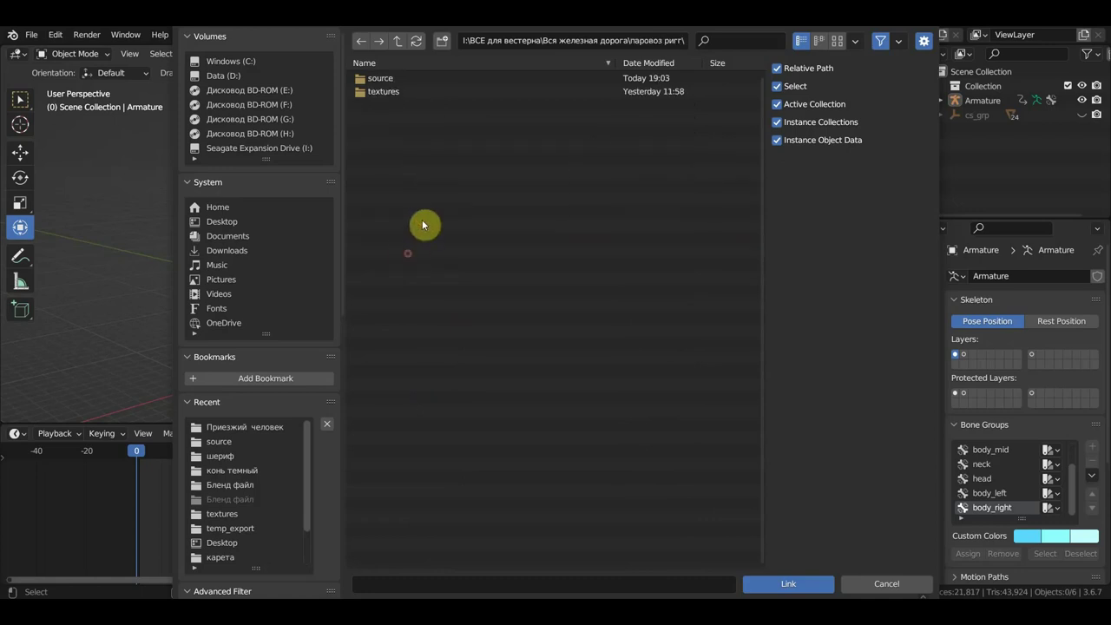
From the source folder, link Collection from 'паровоз анимация персонажи.blend'.
left_click(380, 90)
double_click(380, 89)
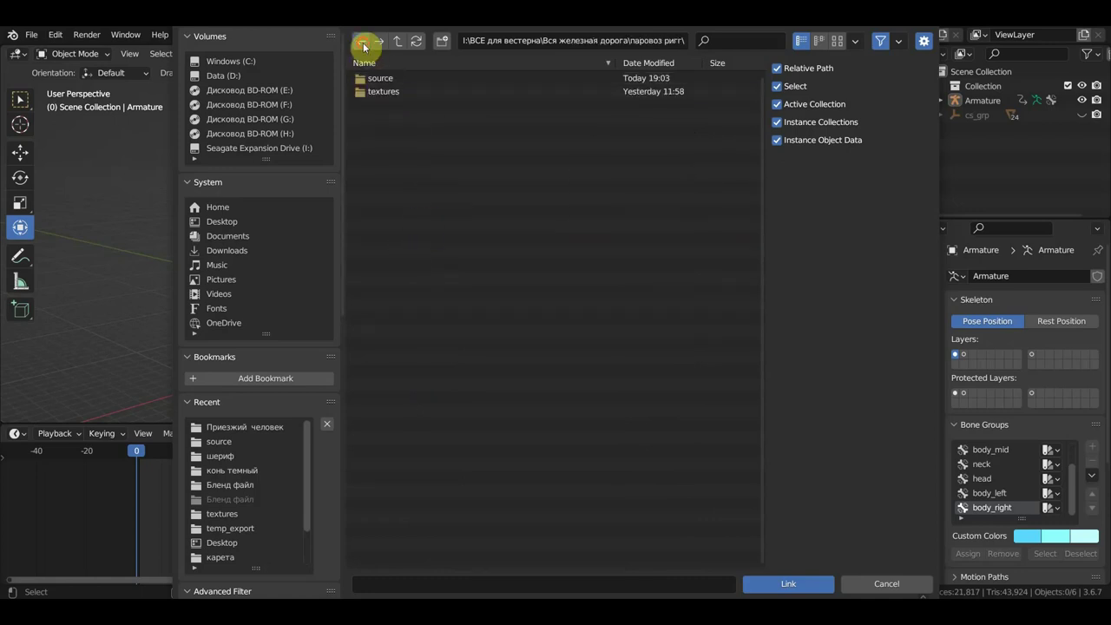
double_click(382, 79)
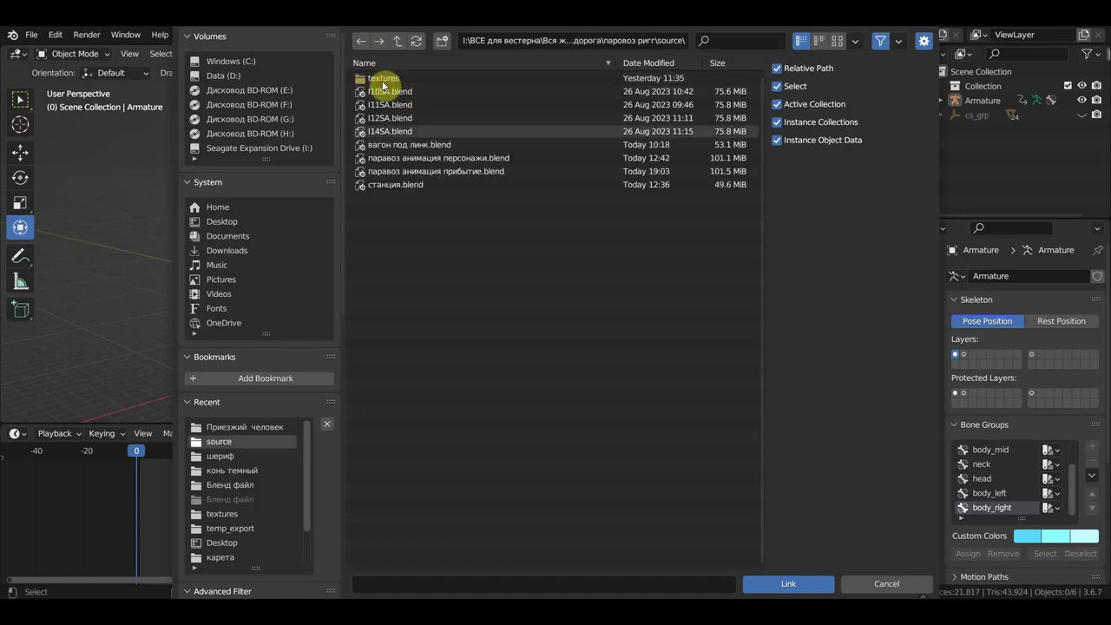
double_click(431, 158)
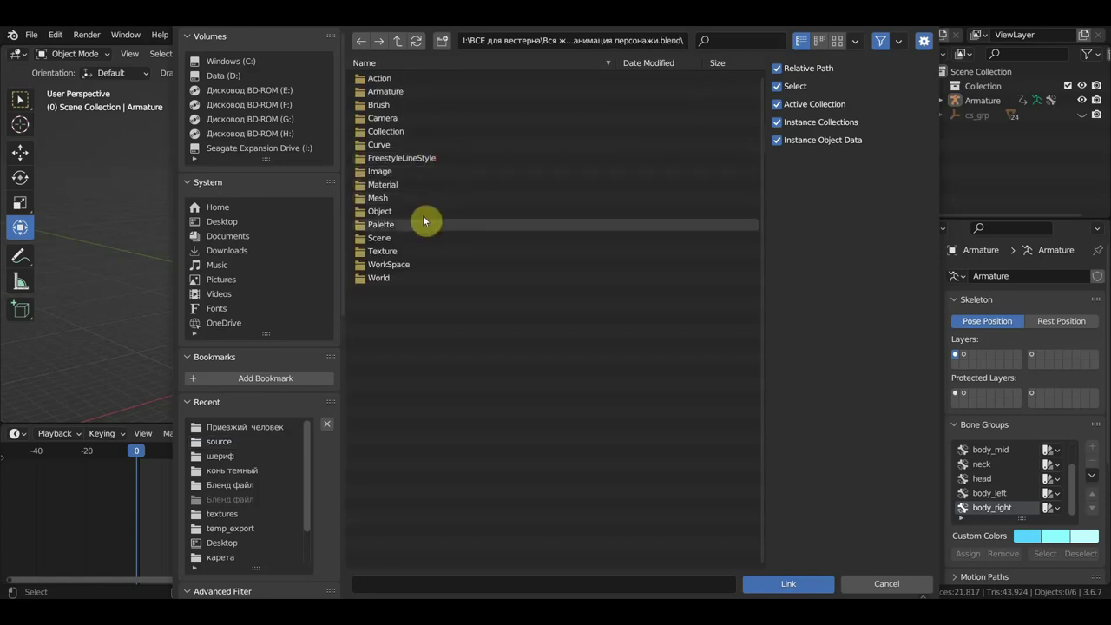
left_click(392, 134)
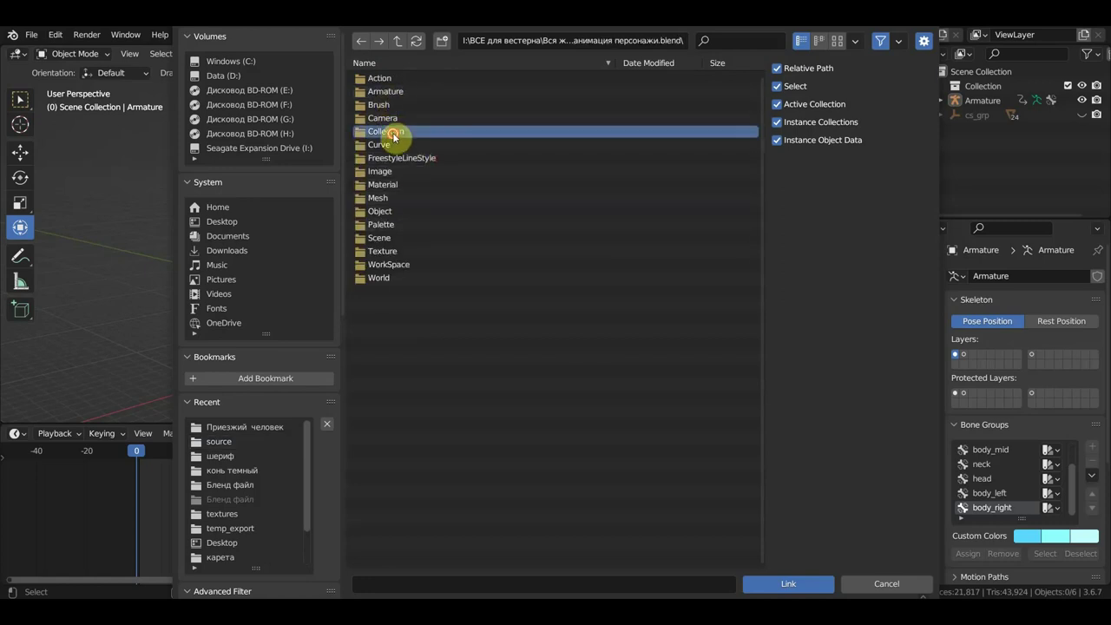
double_click(393, 133)
double_click(391, 79)
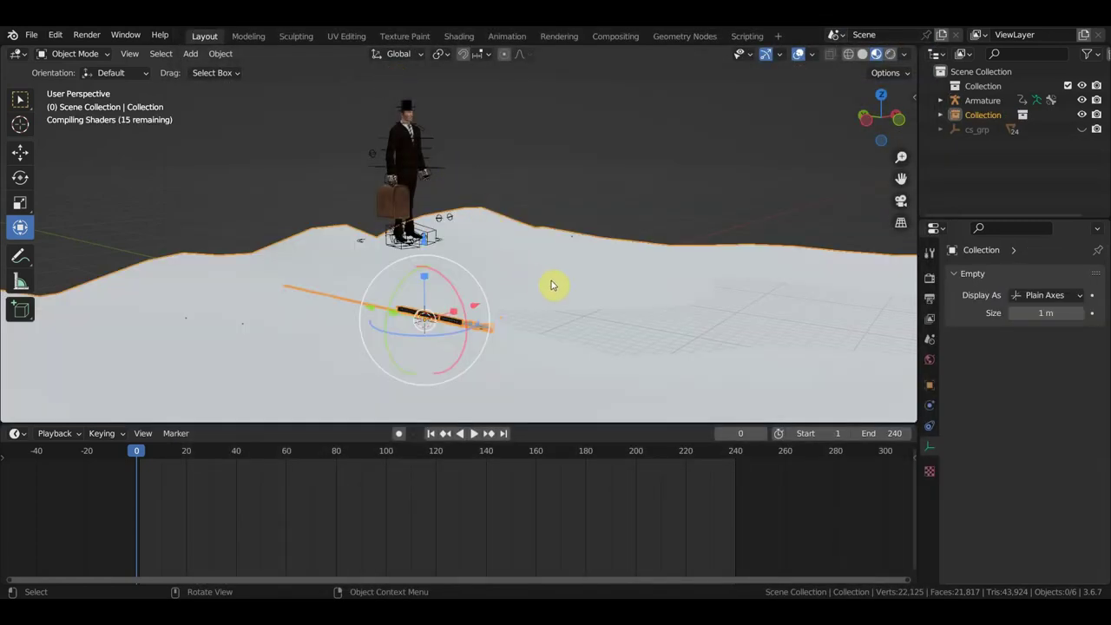
Scale the linked terrain and train, settling on a final scale of 3.017.
scroll(583, 288, "down", 2)
scroll(583, 289, "down", 2)
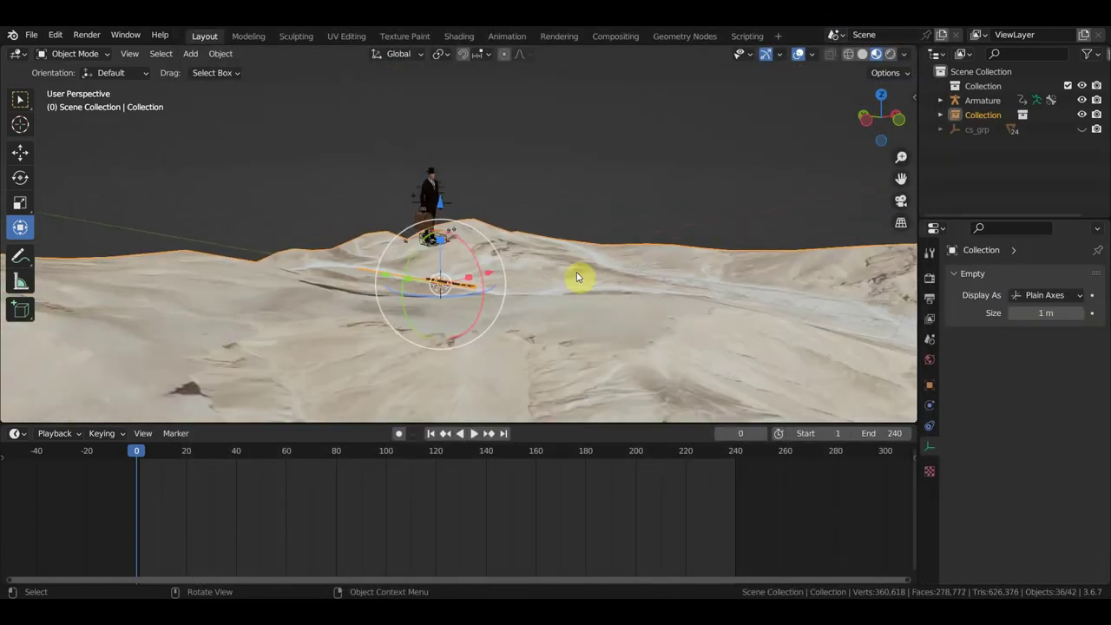
key("s")
left_click(2, 284)
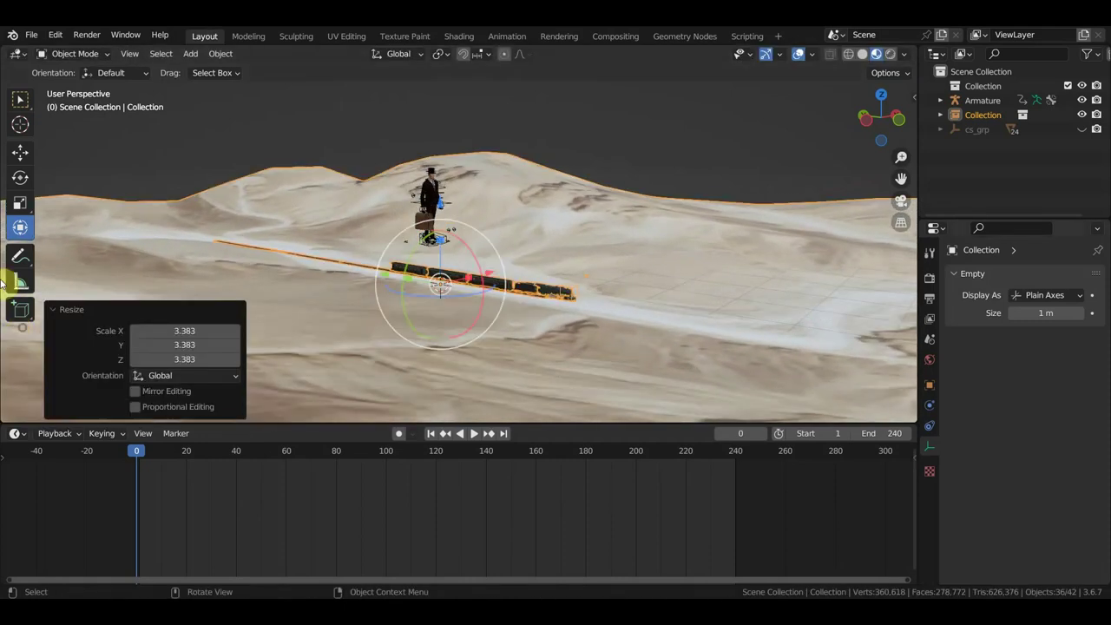
key("s")
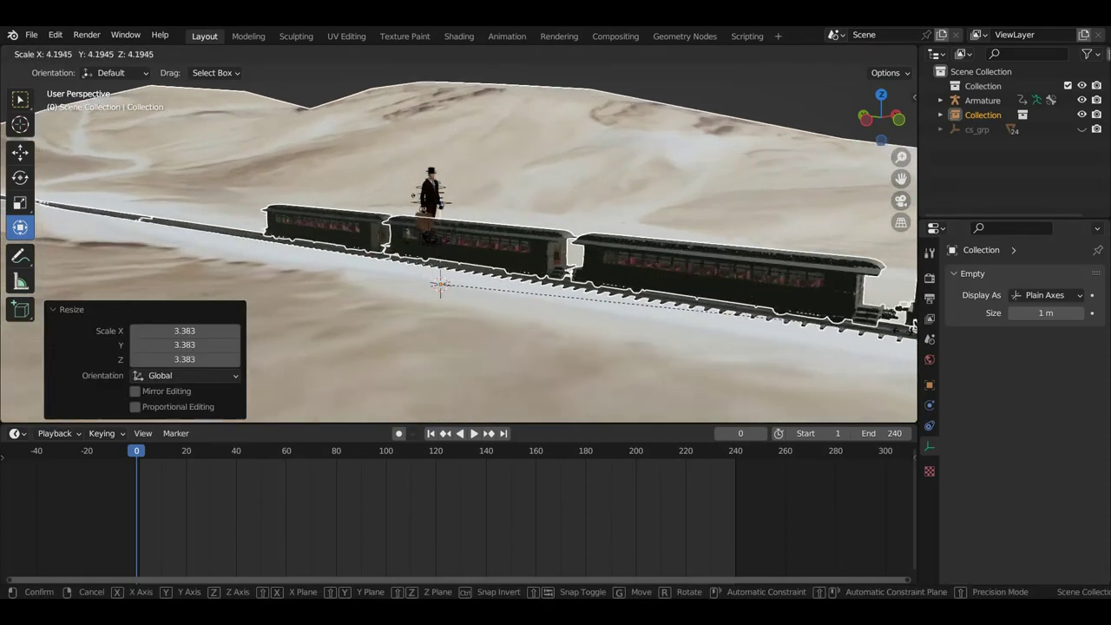
left_click(3, 306)
key("s")
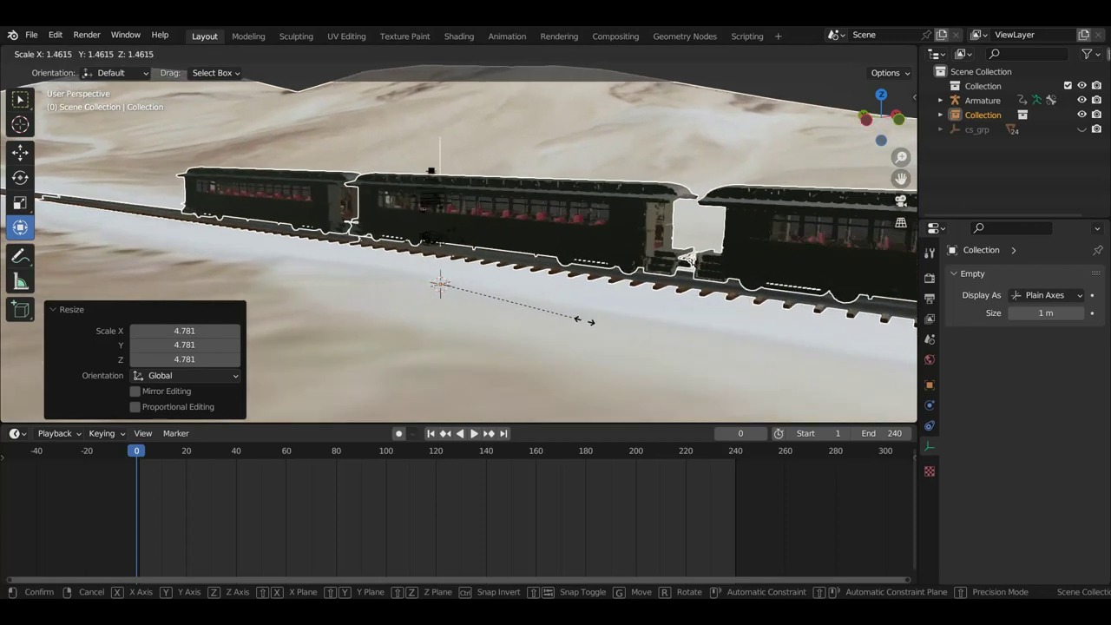
left_click(719, 352)
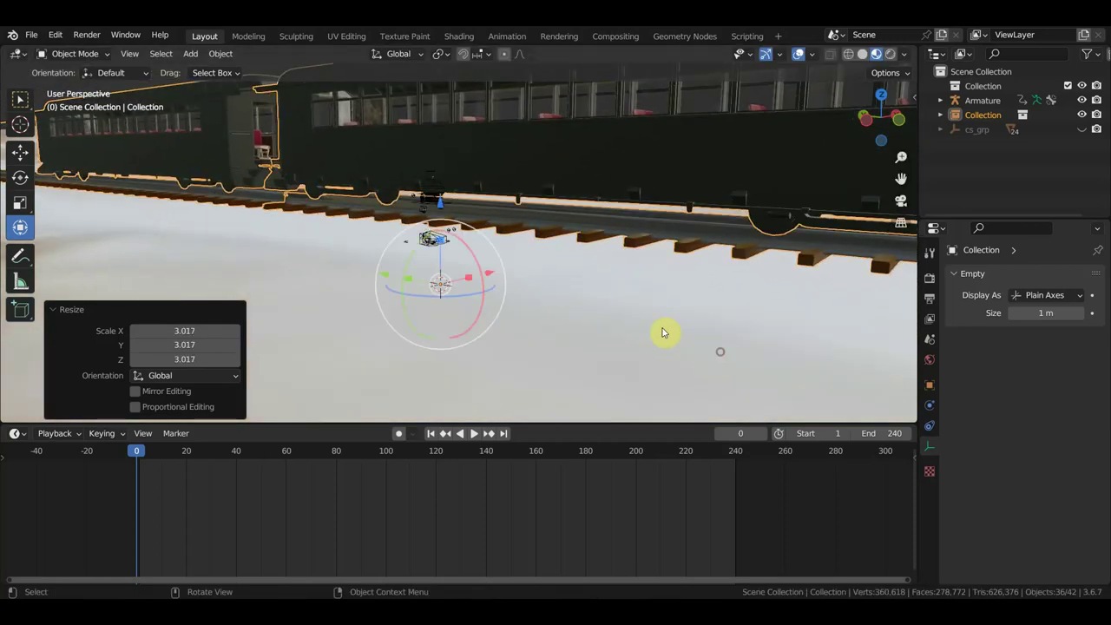
Rotate the train 90° around the vertical axis in top view.
middle_click_drag(640, 324, 484, 215, "alt")
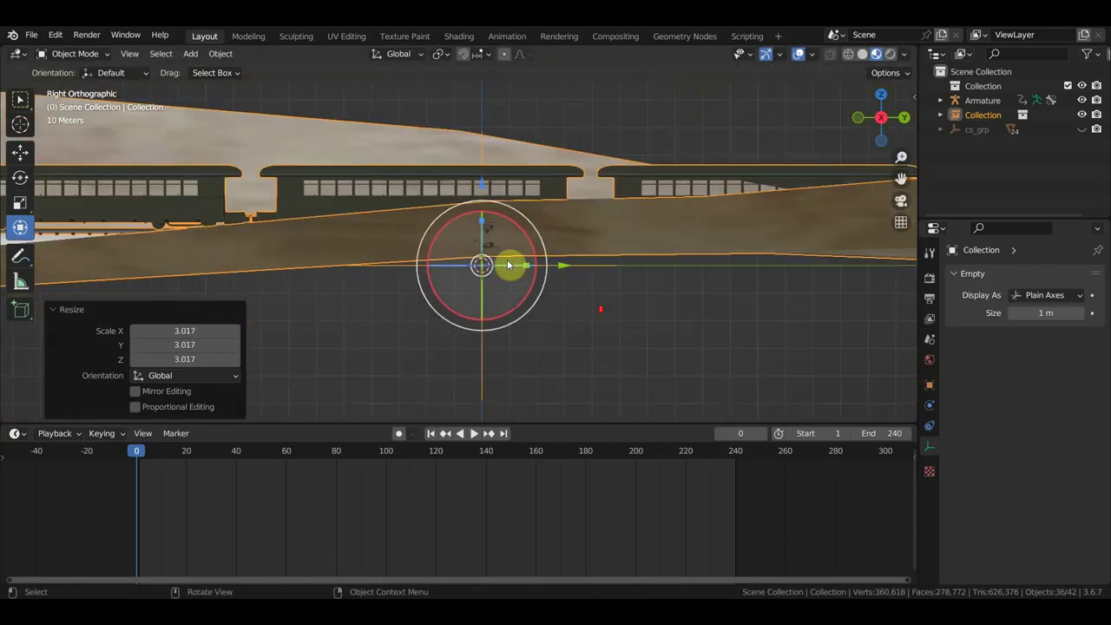
mouse_move(562, 265)
middle_mouse_down()
mouse_move(549, 332)
mouse_move(581, 265)
middle_mouse_up()
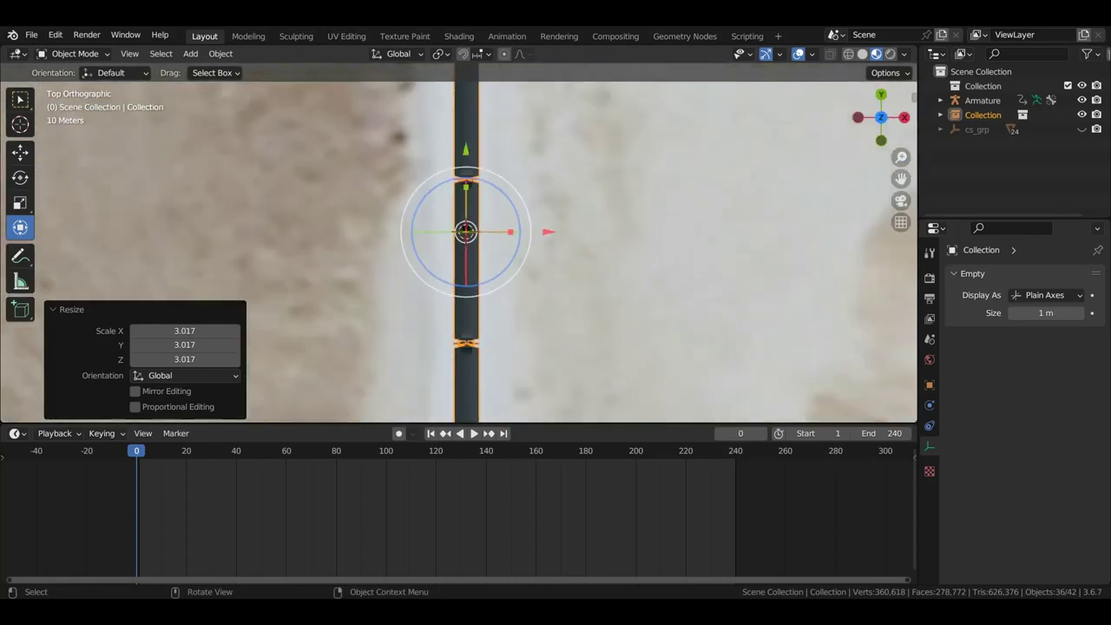
key("r")
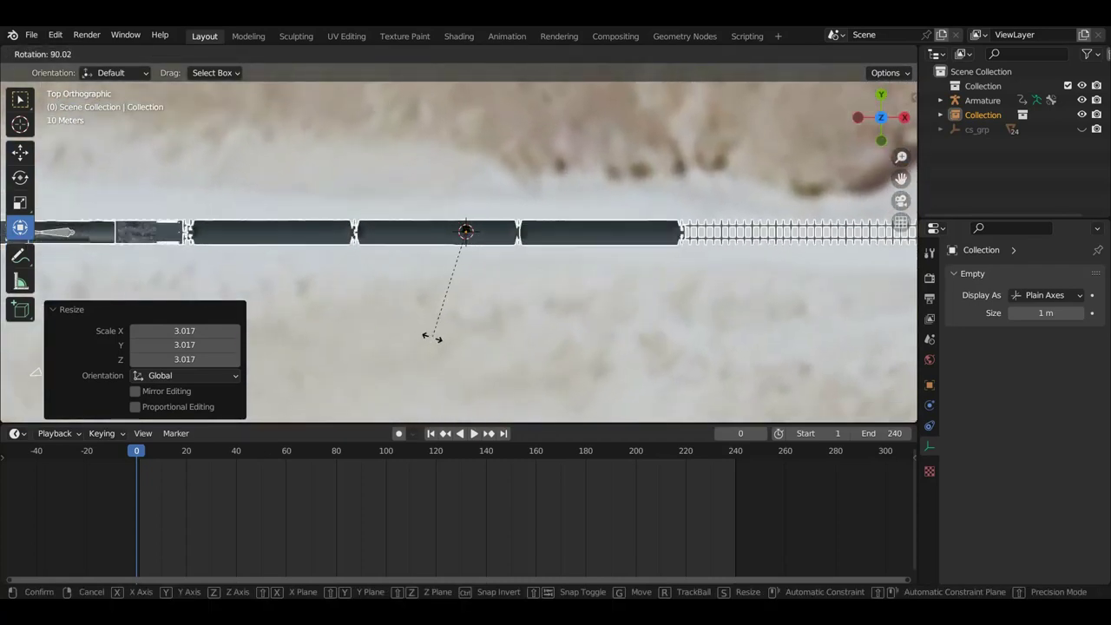
left_click(432, 337)
Slide the train 77.332 m along X and lower it 12.048 m.
mouse_move(434, 340)
middle_mouse_down()
mouse_move(460, 223)
mouse_move(456, 169)
mouse_move(461, 196)
mouse_move(516, 217)
mouse_move(618, 206)
middle_mouse_up()
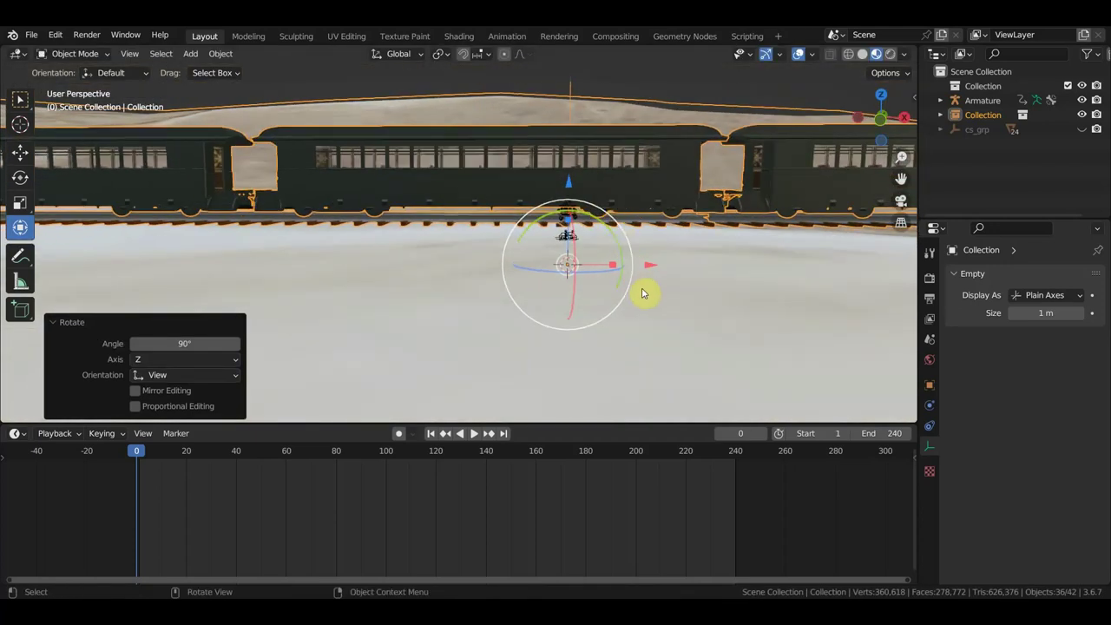
mouse_move(650, 273)
left_mouse_down()
mouse_move(891, 282)
mouse_move(32, 297)
left_mouse_up()
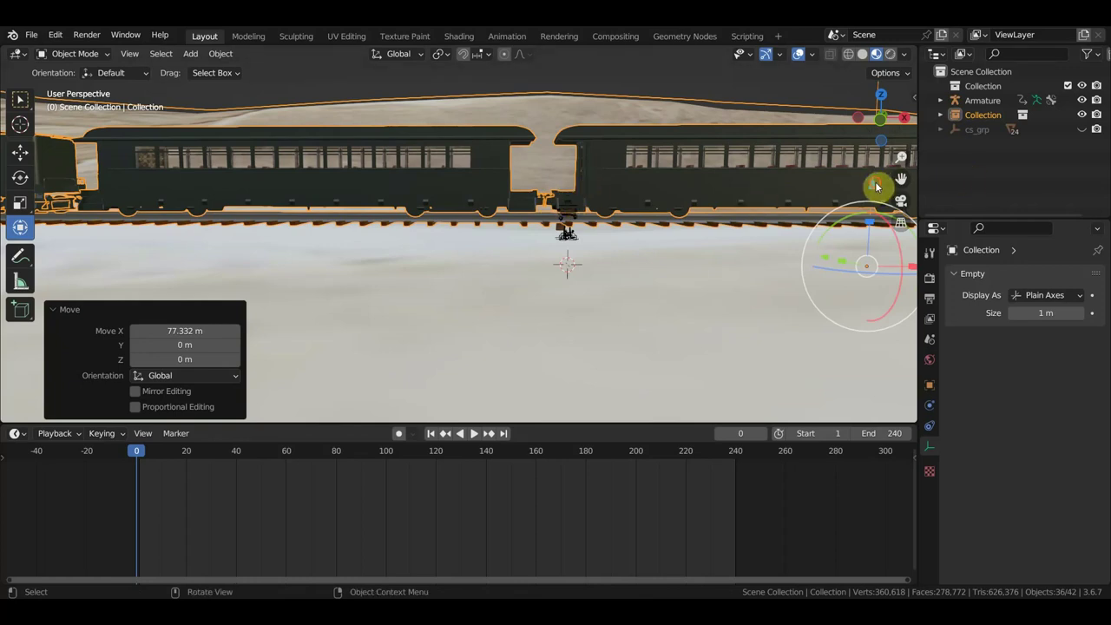
mouse_move(877, 187)
left_mouse_down()
mouse_move(885, 232)
mouse_move(761, 228)
left_mouse_up()
Adjust the train's height with a vertical Z move.
scroll(707, 227, "up", 5)
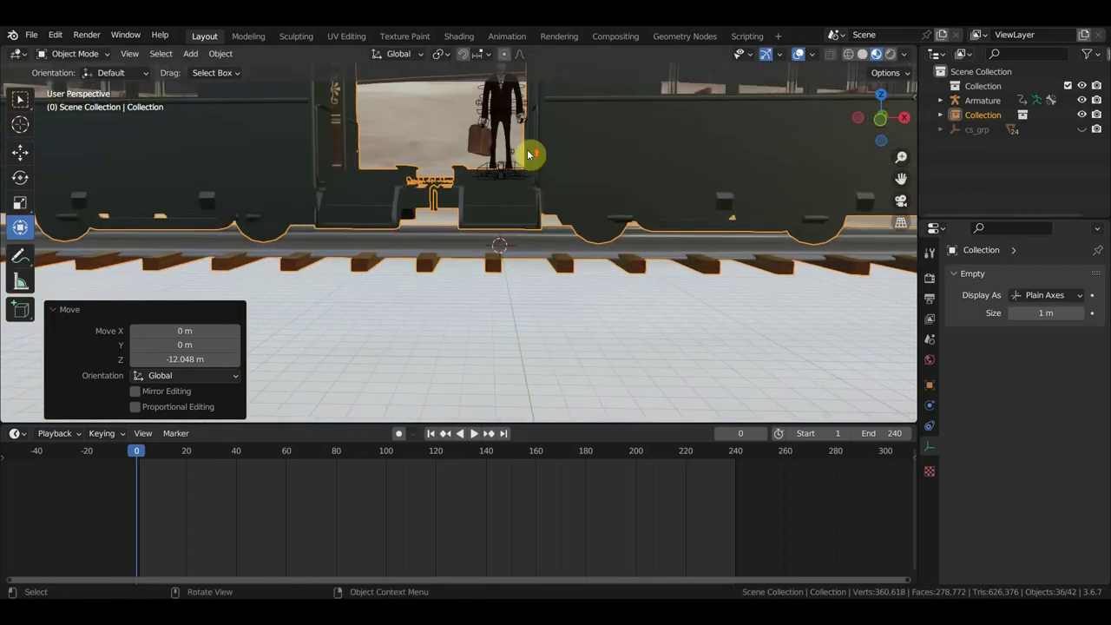
scroll(453, 178, "down", 2)
scroll(548, 206, "down", 2)
scroll(694, 230, "down", 2)
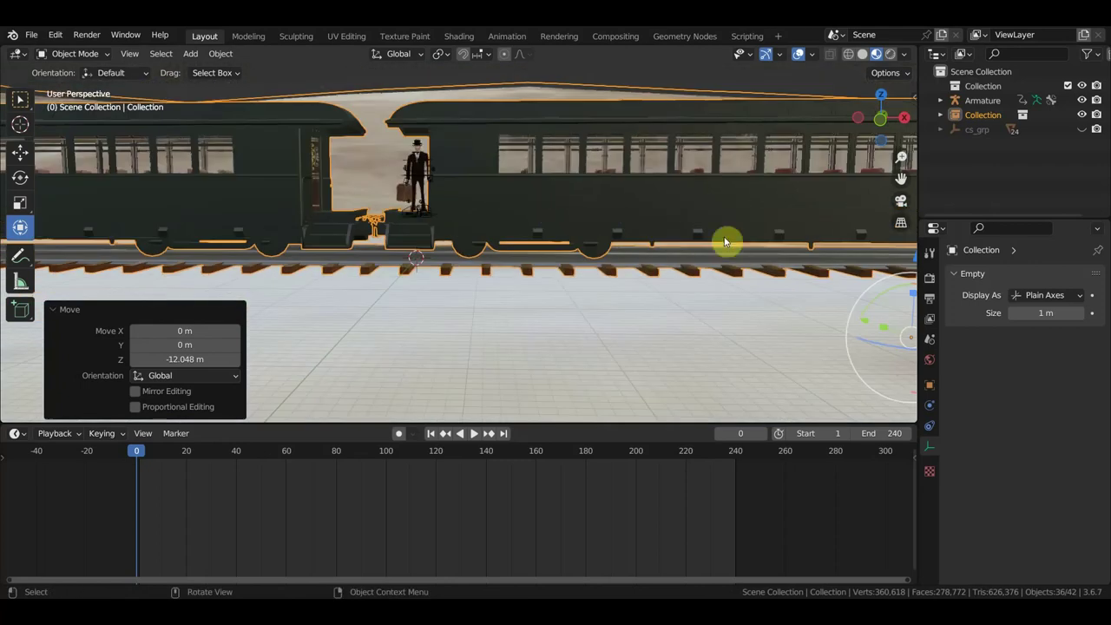
scroll(781, 249, "down", 2)
key("g")
key("z")
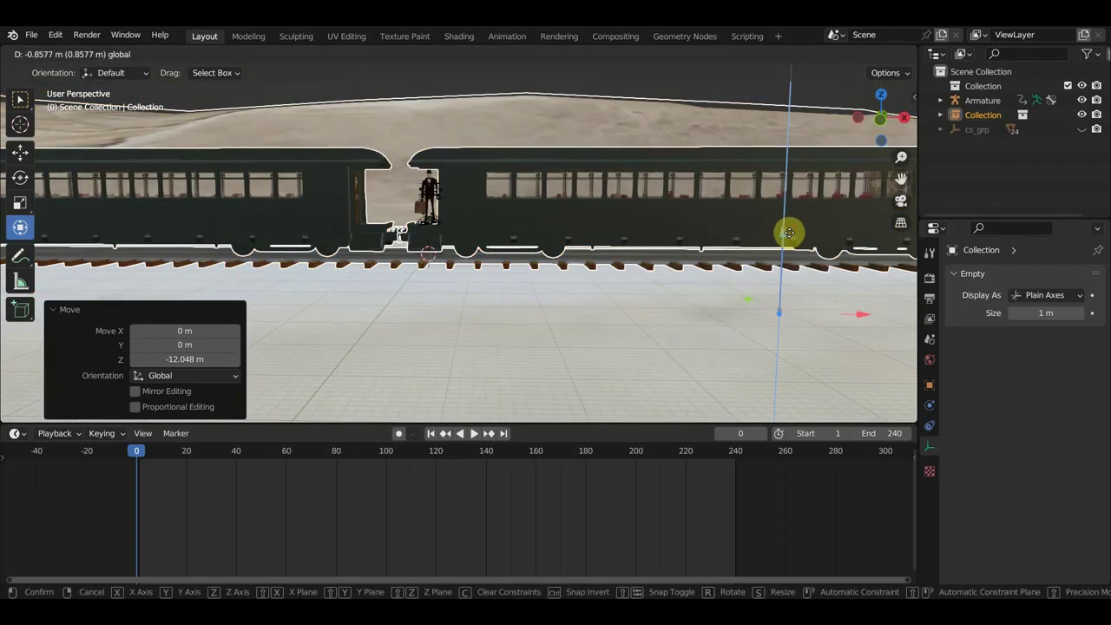
left_click(788, 231)
Nudge the train's position slightly.
scroll(626, 251, "up", 4)
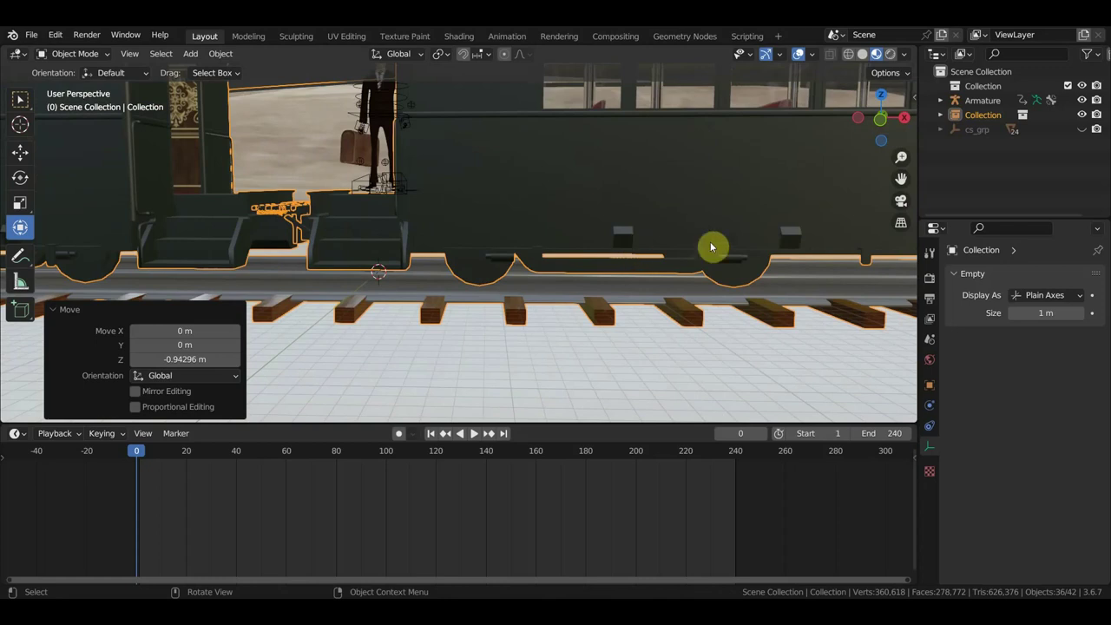
scroll(746, 248, "down", 2)
scroll(778, 248, "down", 1)
scroll(734, 262, "up", 3)
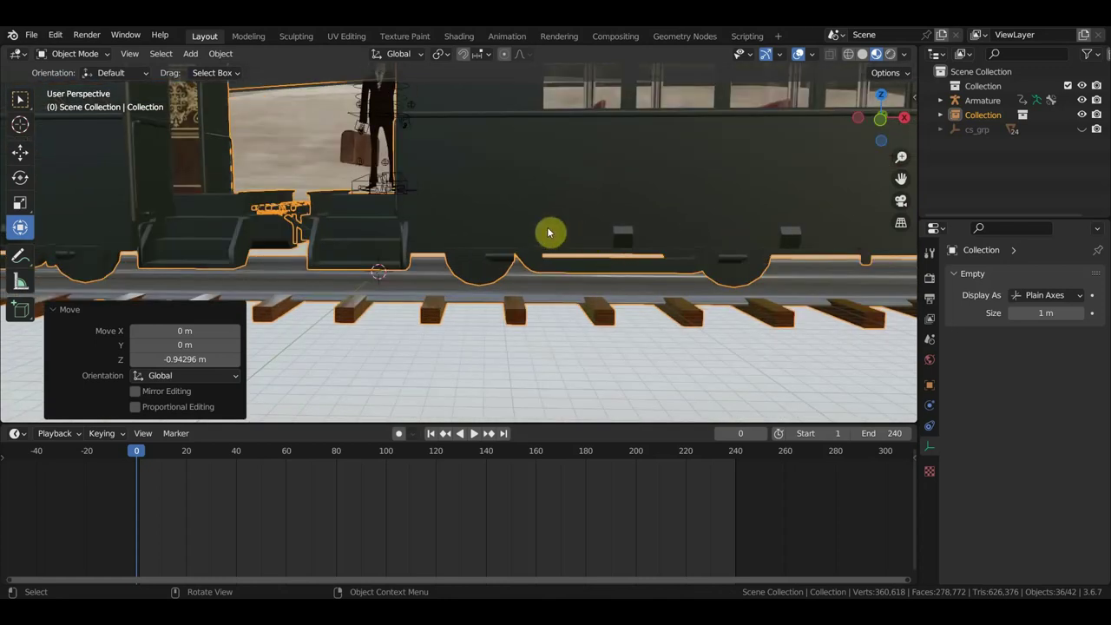
key("g")
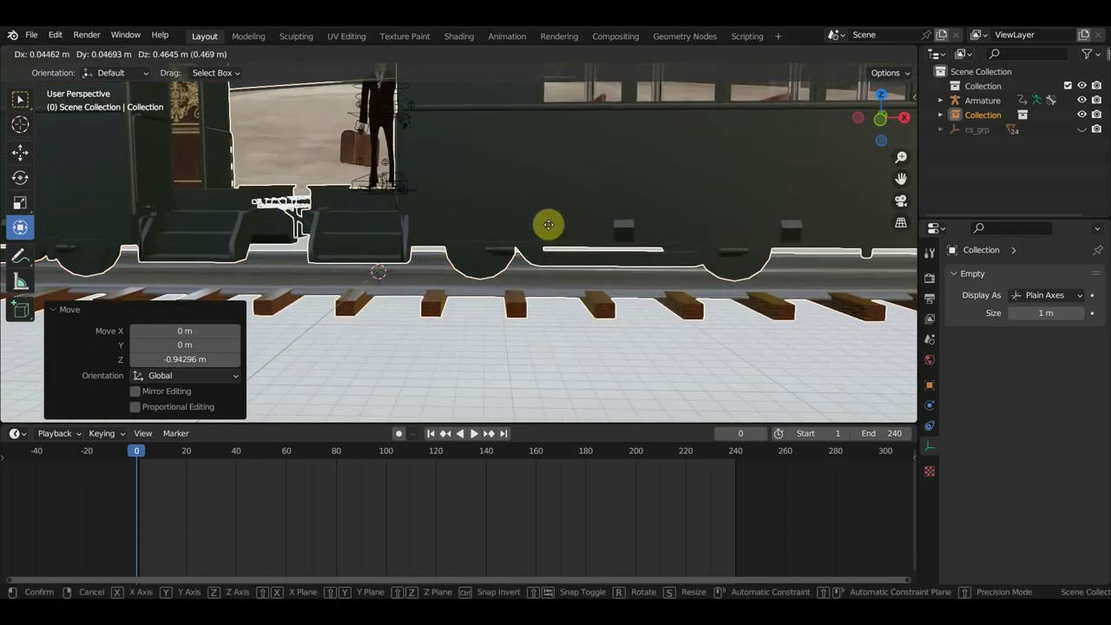
left_click(550, 235)
Shift the train -2.2382 m along Y and zoom out to see the whole train.
mouse_move(550, 235)
middle_mouse_down()
mouse_move(702, 272)
mouse_move(707, 263)
middle_mouse_up()
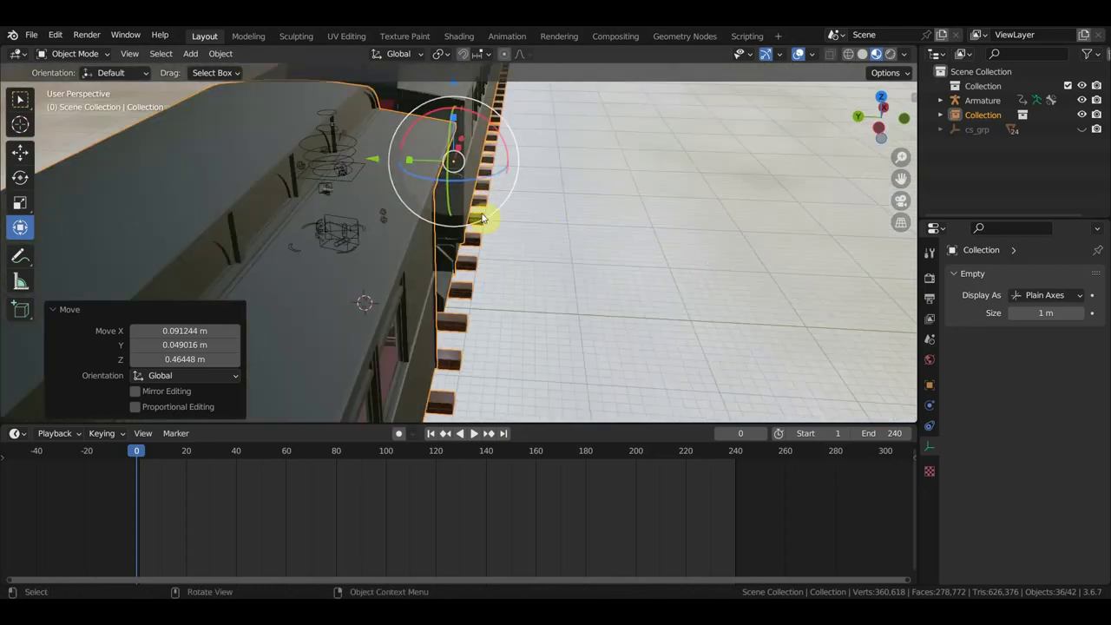
mouse_move(388, 163)
left_mouse_down()
mouse_move(330, 160)
mouse_move(323, 141)
left_mouse_up()
scroll(416, 186, "up", 3)
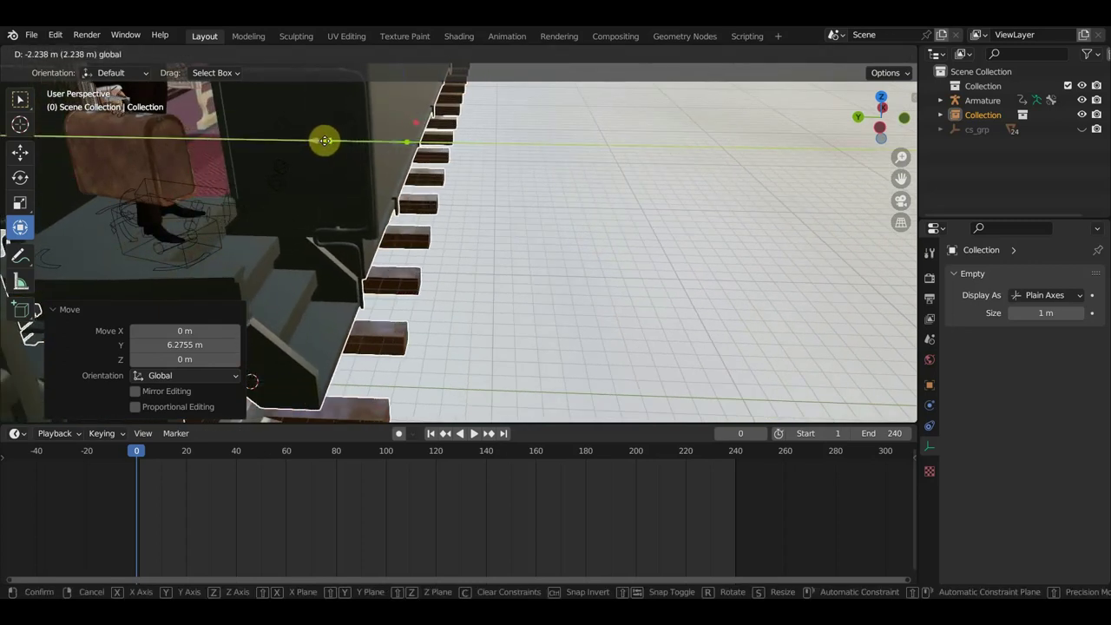
left_click_drag(323, 140, 322, 139)
mouse_move(166, 256)
middle_mouse_down()
mouse_move(70, 234)
mouse_move(451, 239)
middle_mouse_up()
scroll(459, 239, "down", 5)
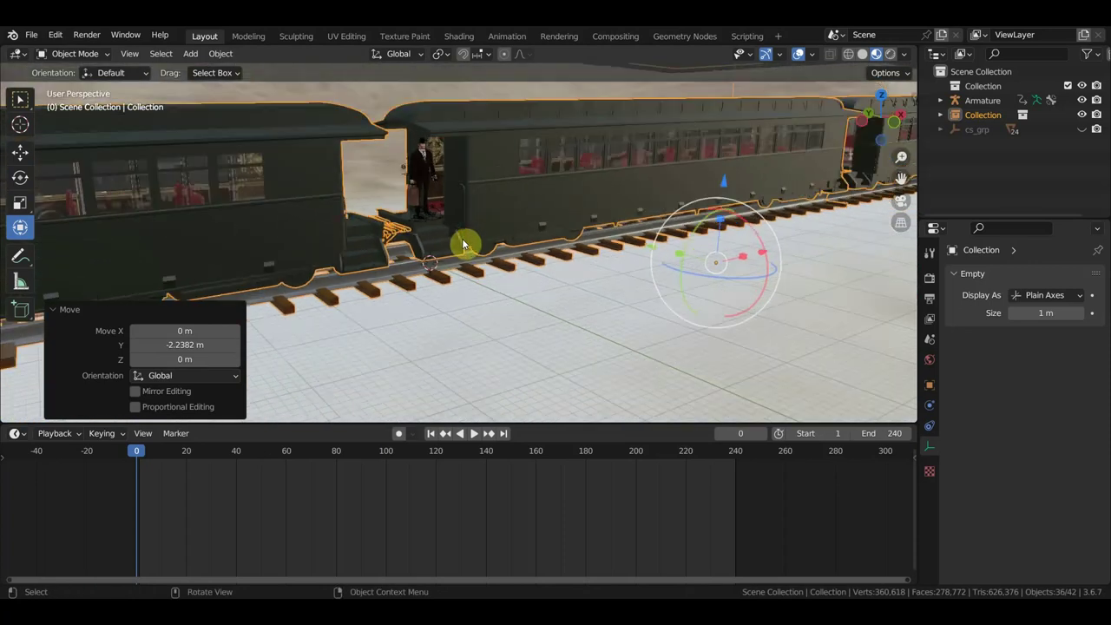
scroll(464, 241, "down", 2)
scroll(467, 235, "down", 2)
left_click(35, 32)
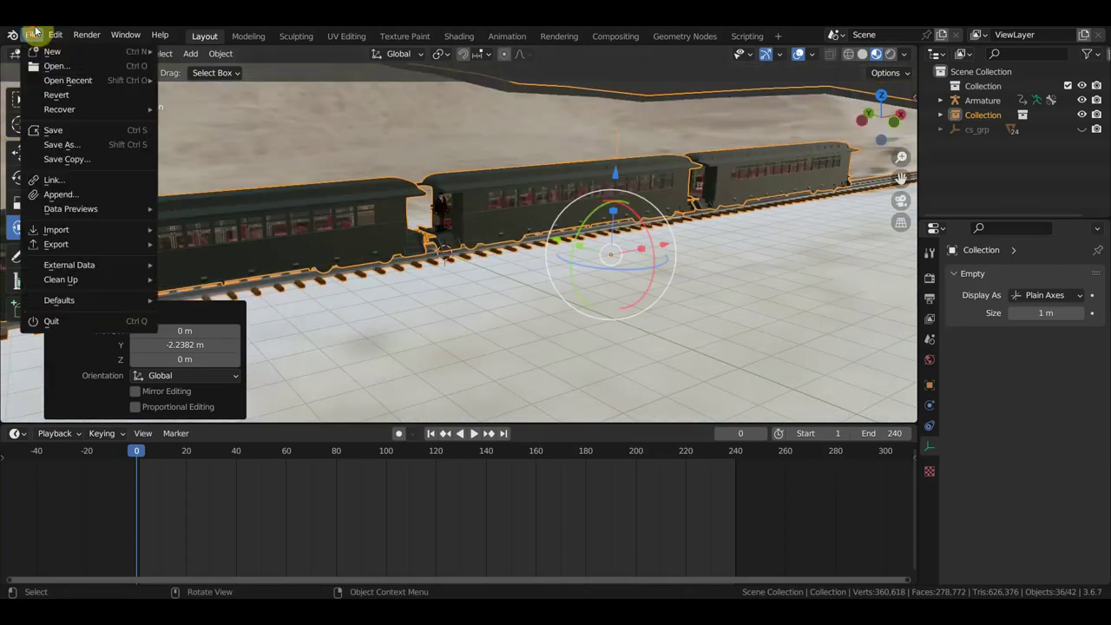
Start linking and browse I: to ВСЕ для вестерна > Вся железная дорога.
left_click(70, 181)
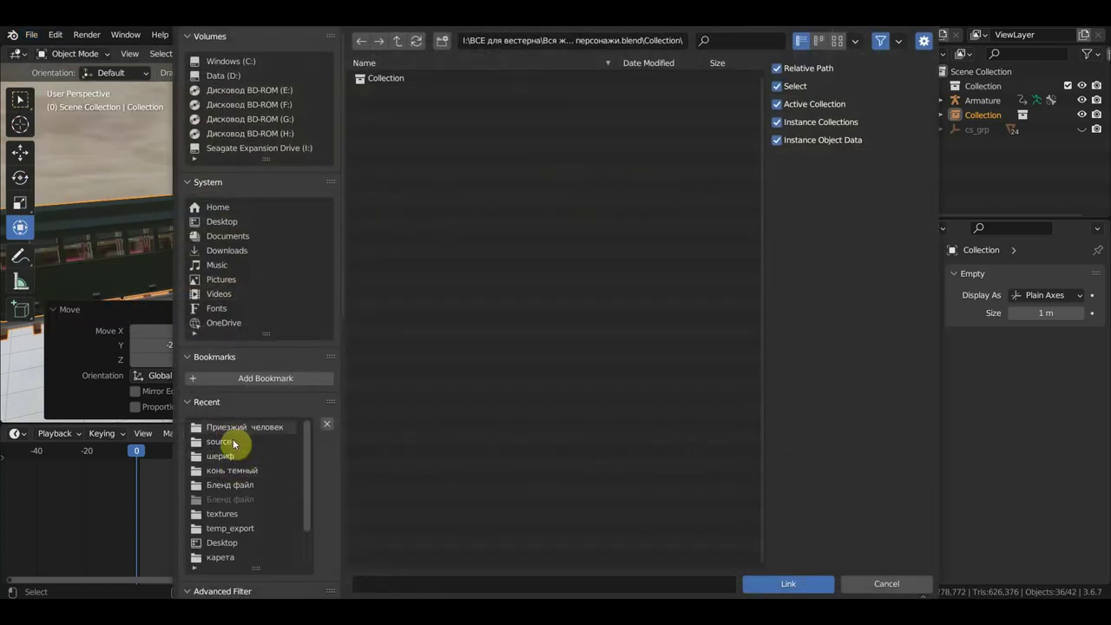
left_click(243, 150)
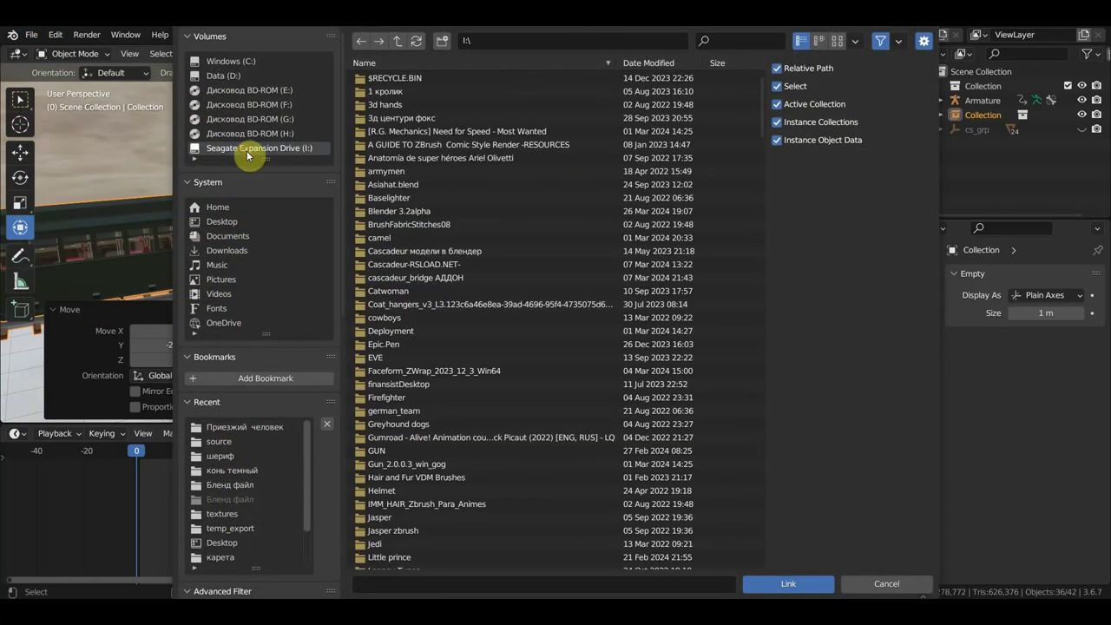
scroll(434, 245, "down", 5)
scroll(373, 365, "down", 5)
scroll(443, 399, "down", 4)
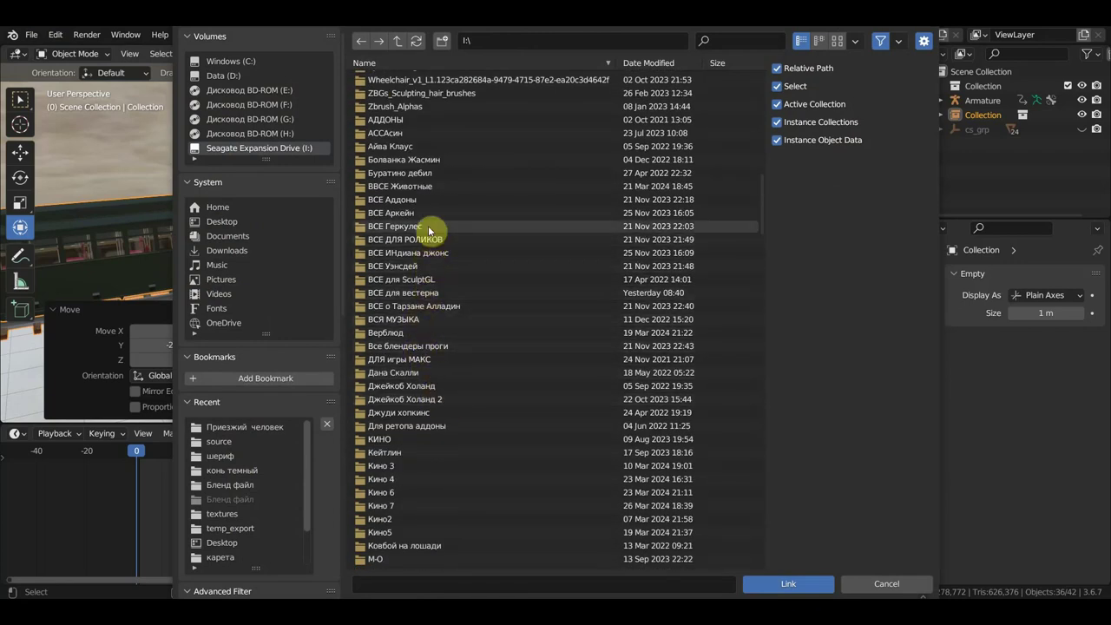
double_click(431, 295)
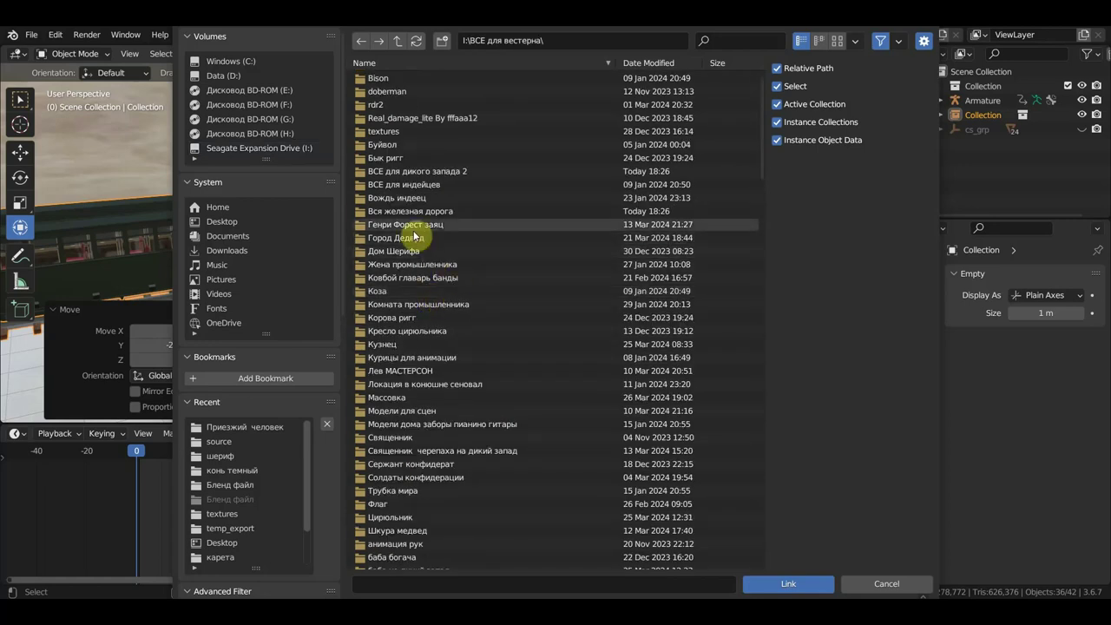
double_click(422, 210)
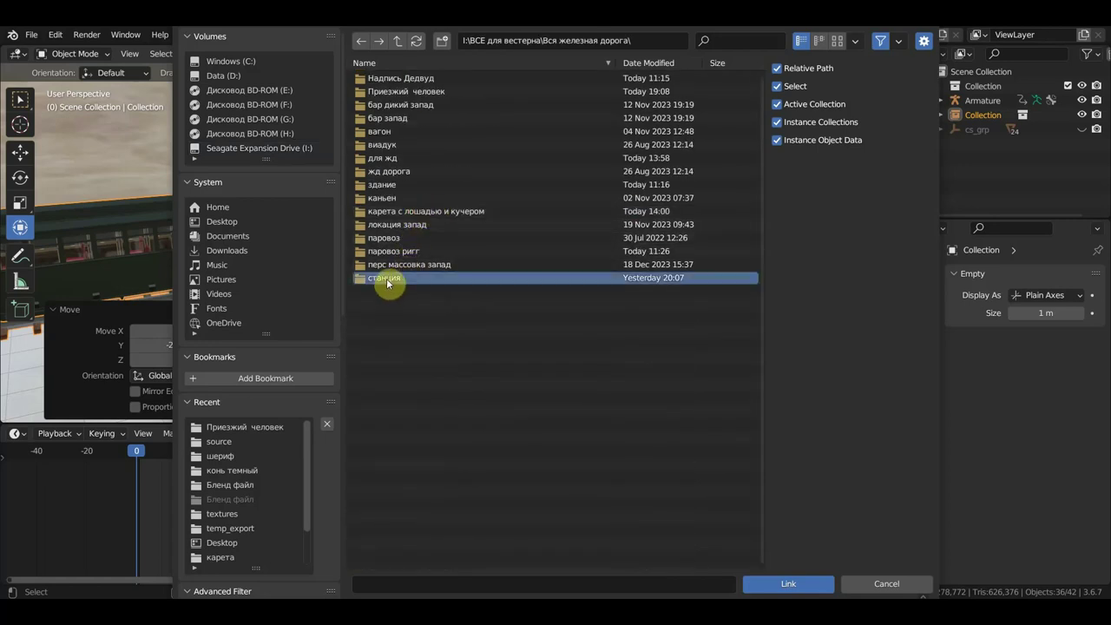
Find станция.blend in паровоз ригг > source and link its Collection.
double_click(392, 277)
left_click(363, 40)
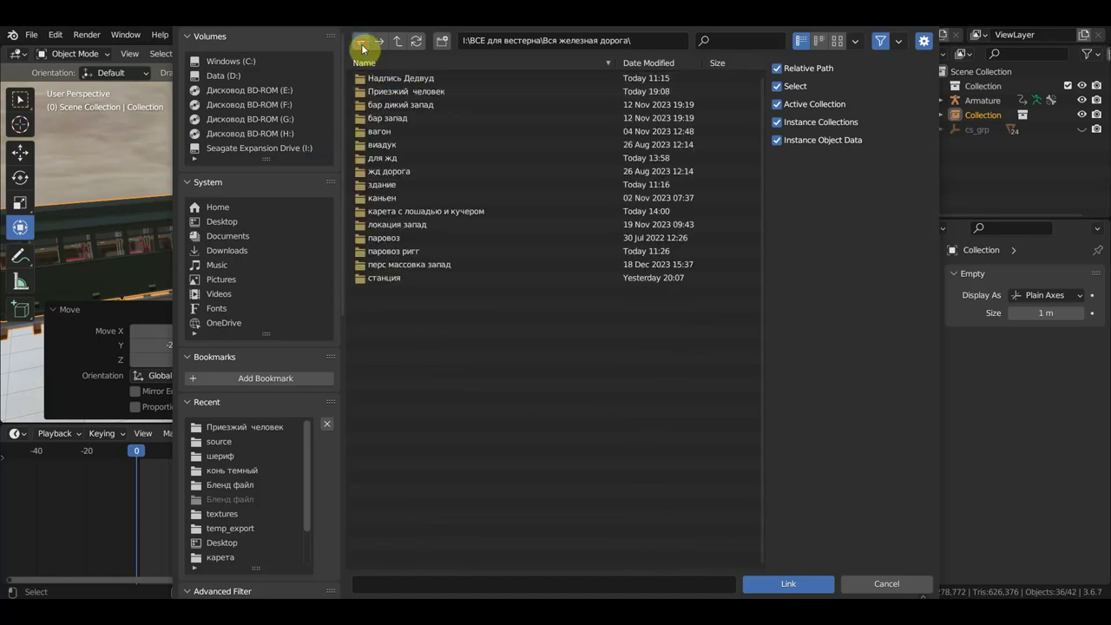
double_click(386, 276)
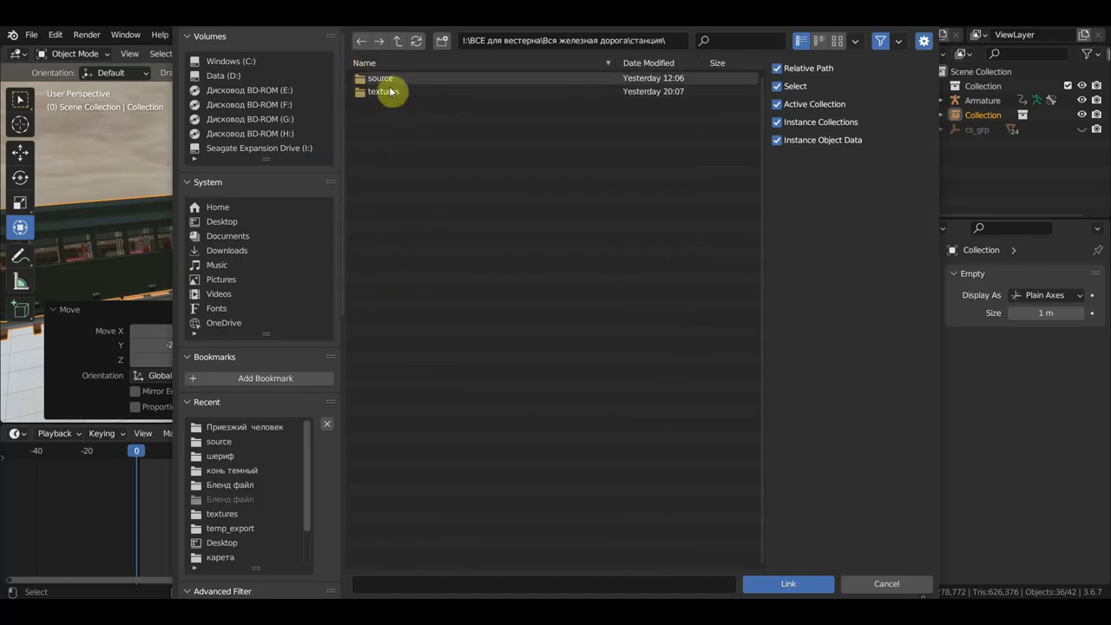
double_click(379, 80)
left_click(360, 42)
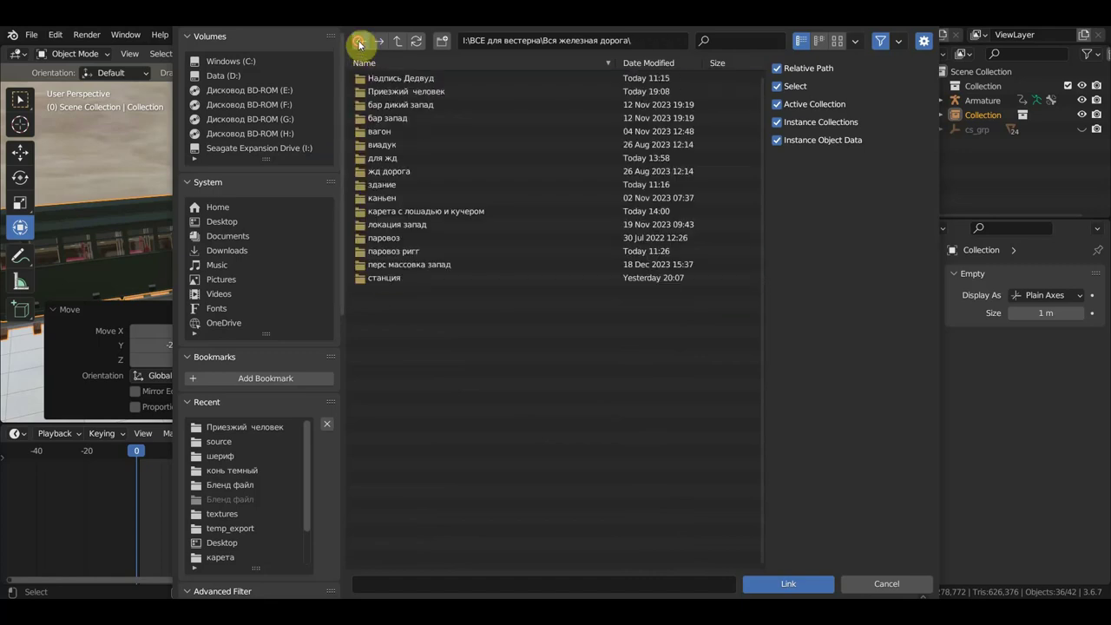
double_click(395, 251)
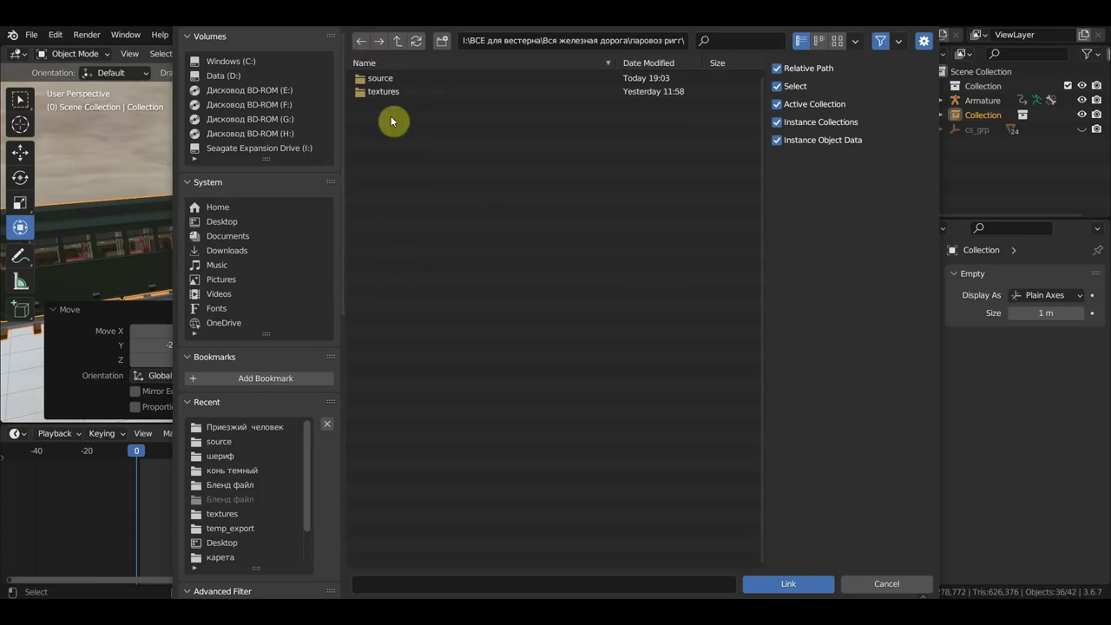
double_click(379, 78)
double_click(396, 185)
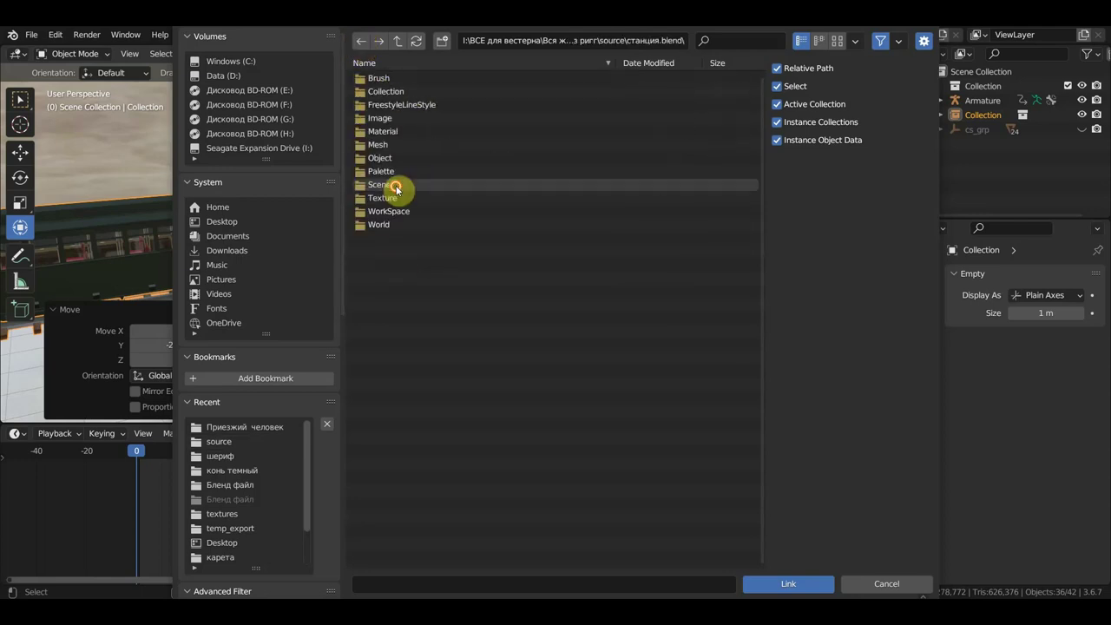
double_click(388, 92)
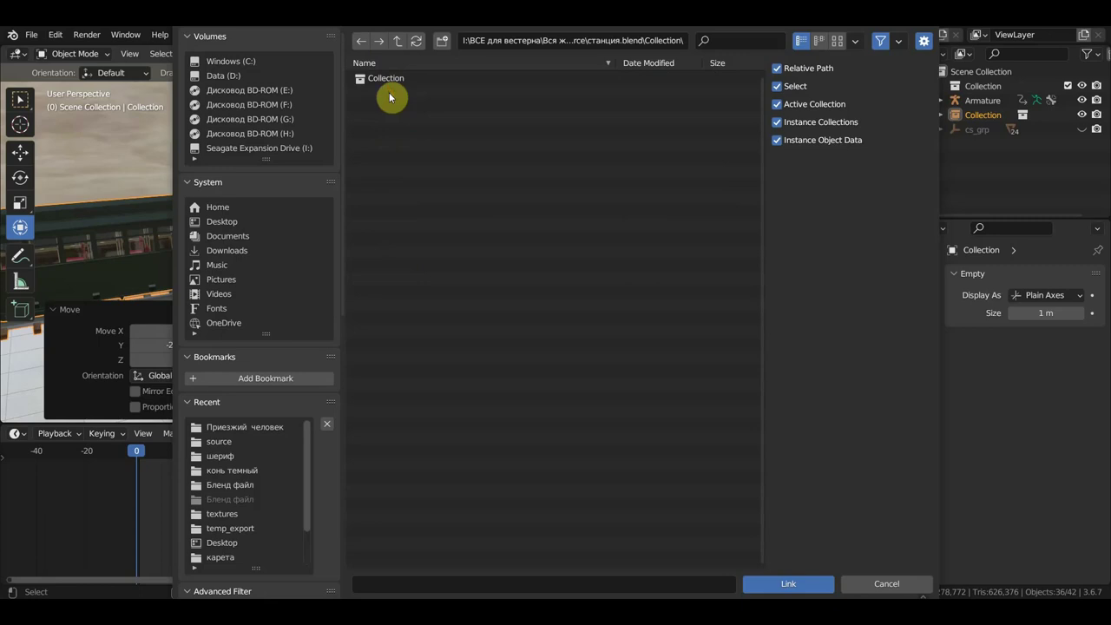
double_click(388, 82)
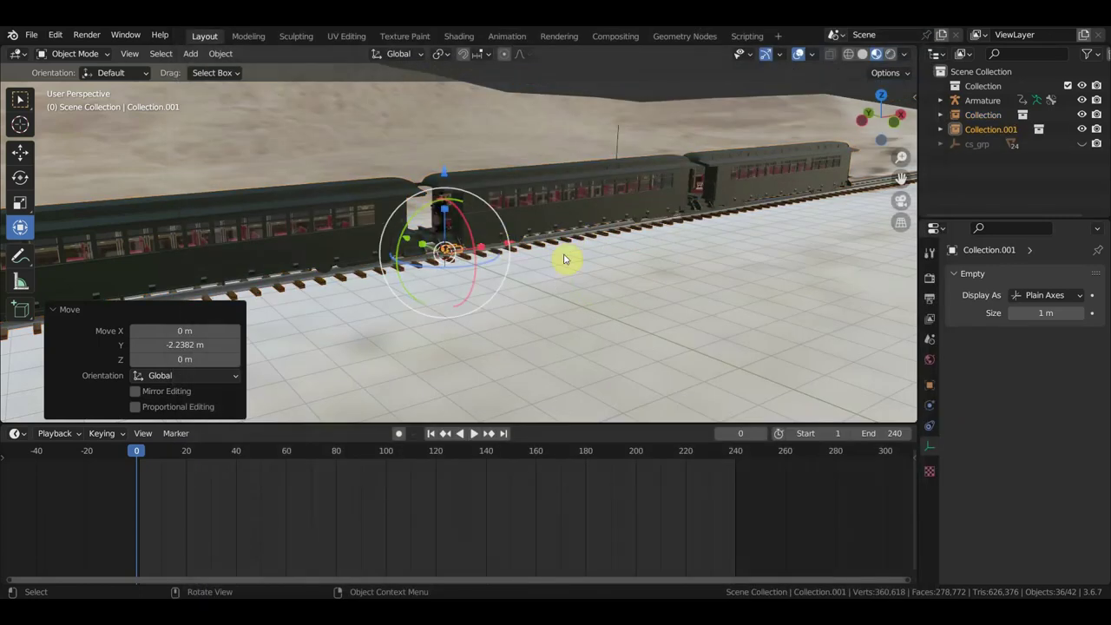
Scale Collection.001 to 4.744, then further to 7.677.
middle_click_drag(564, 259, 628, 256)
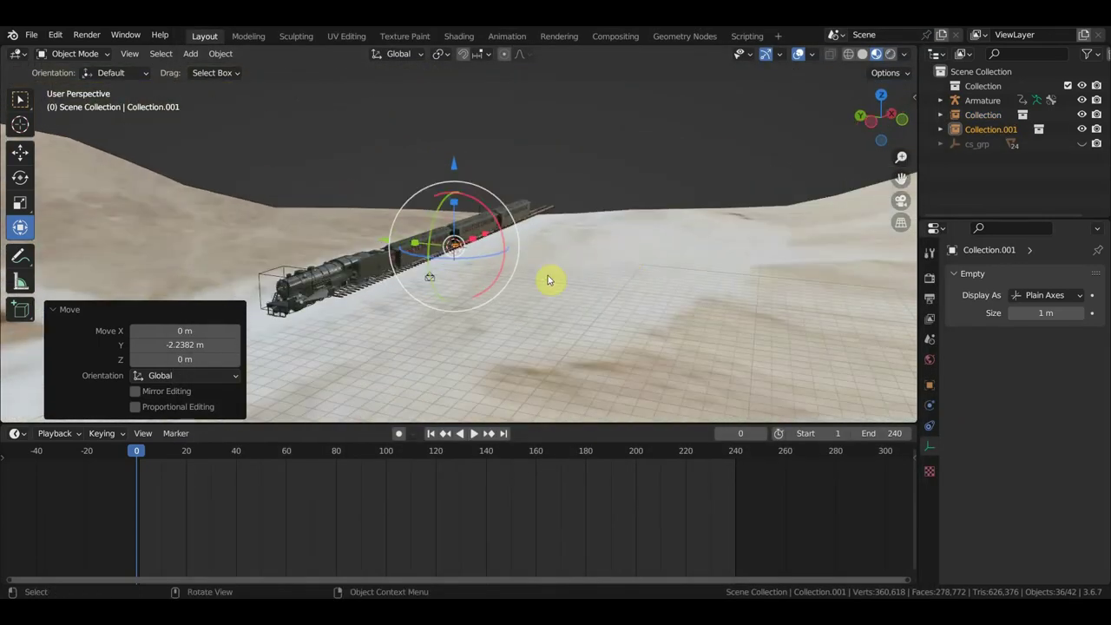
key("s")
left_click(5, 295)
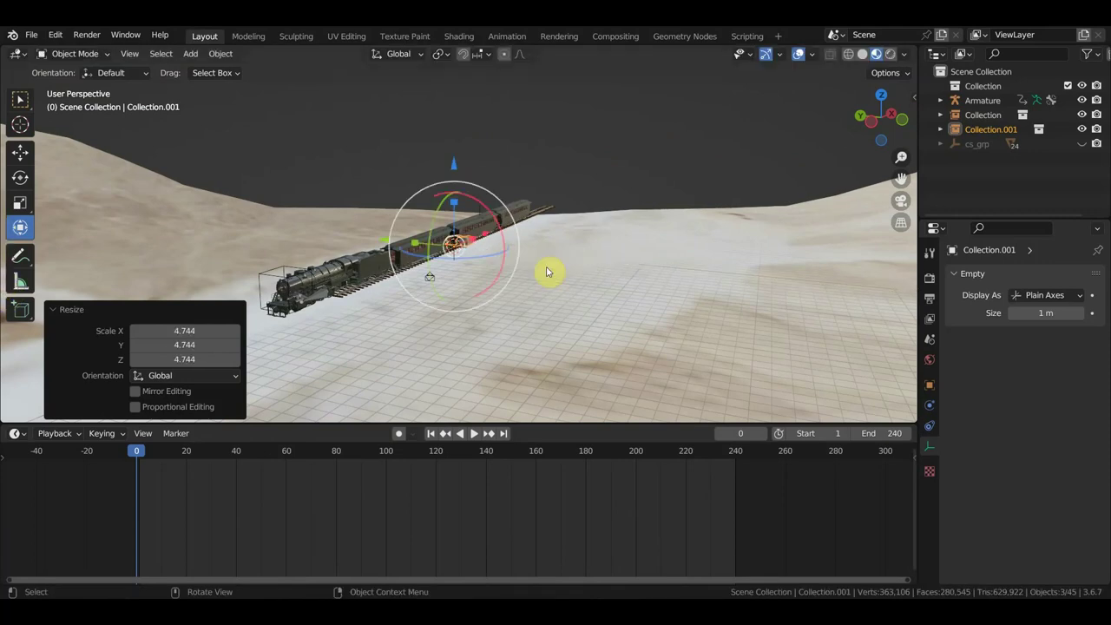
key("s")
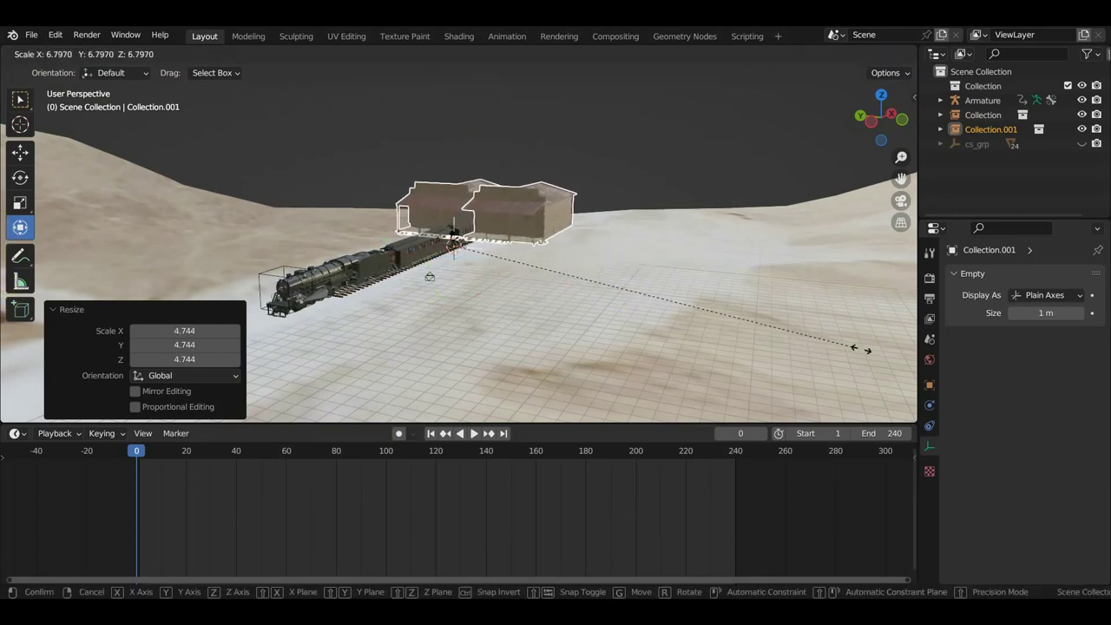
left_click(911, 364)
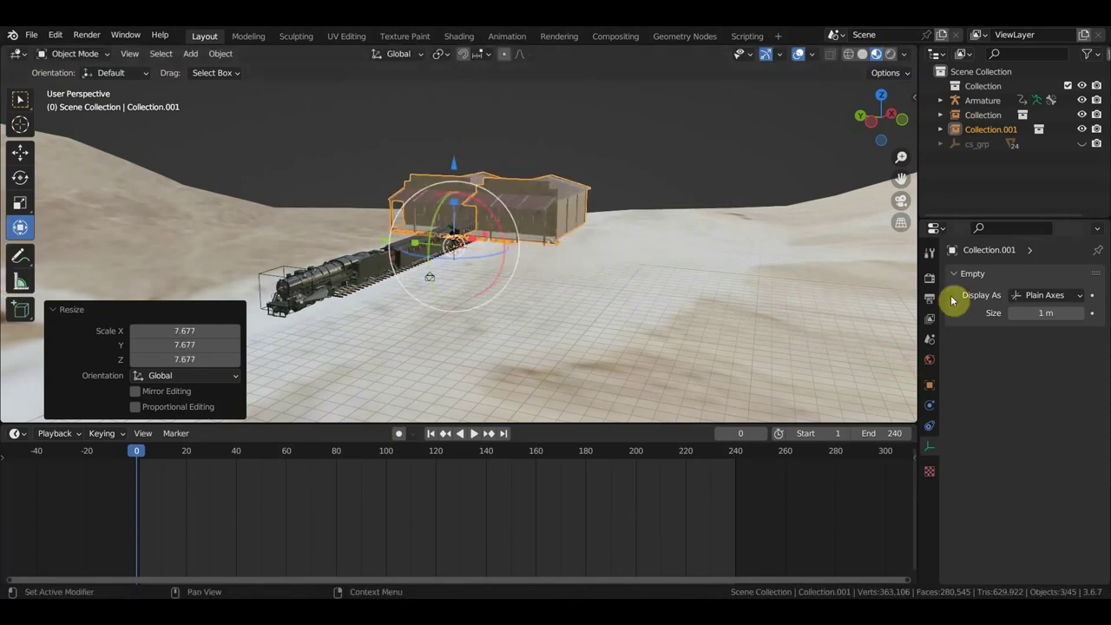
Rotate the station 89.9° in top orthographic view.
key("KP_7")
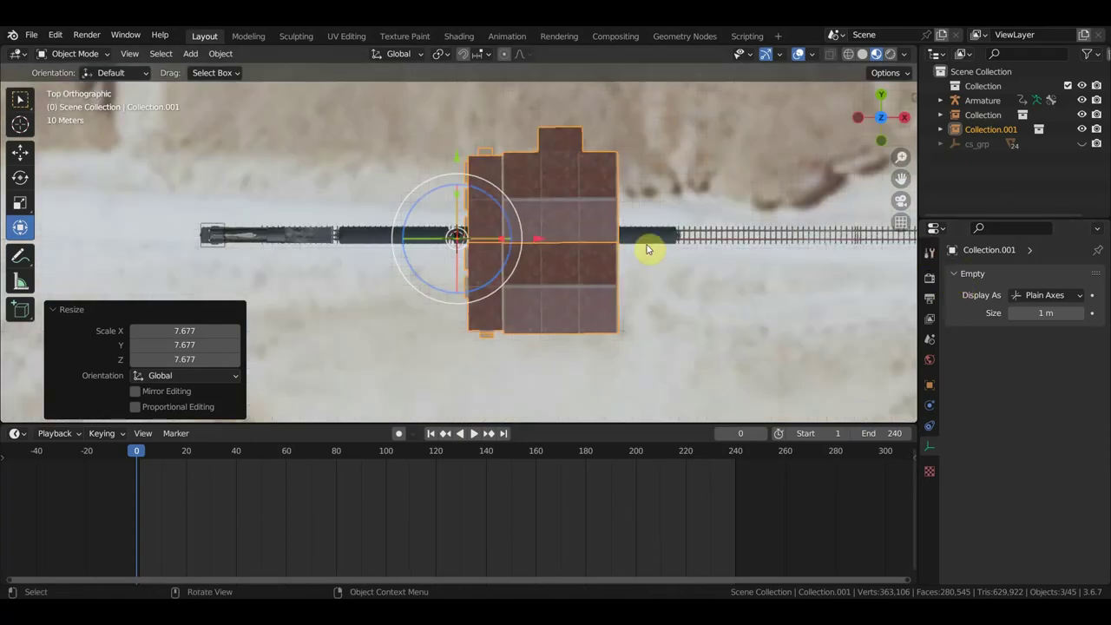
key("r")
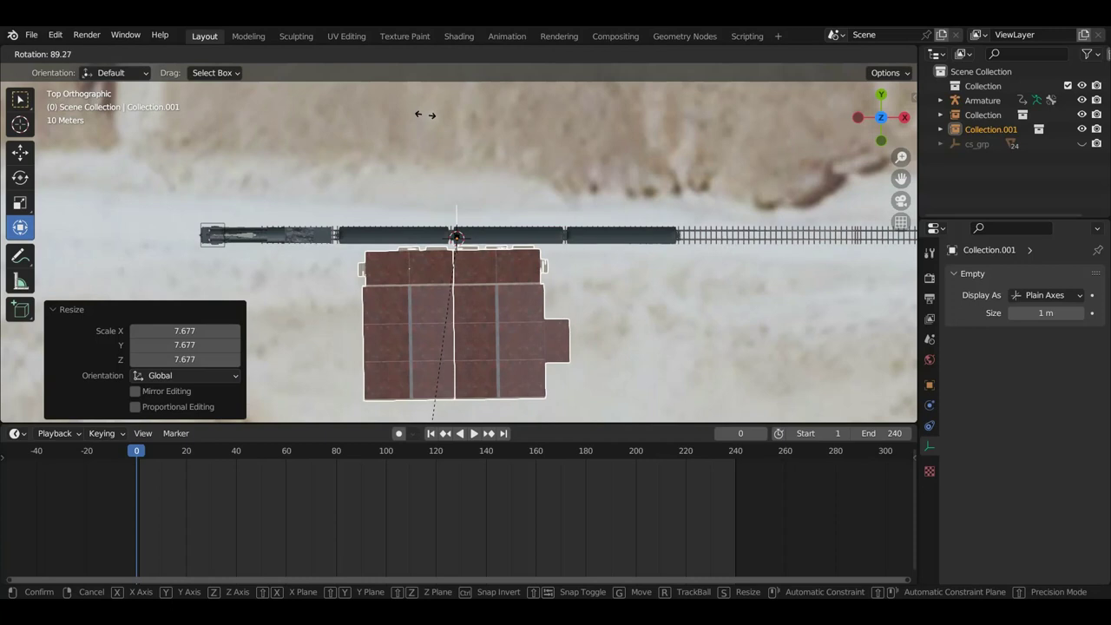
left_click(425, 114)
Move the station -10.28 m in X and 2.9493 m in Y beside the track.
scroll(524, 299, "up", 5)
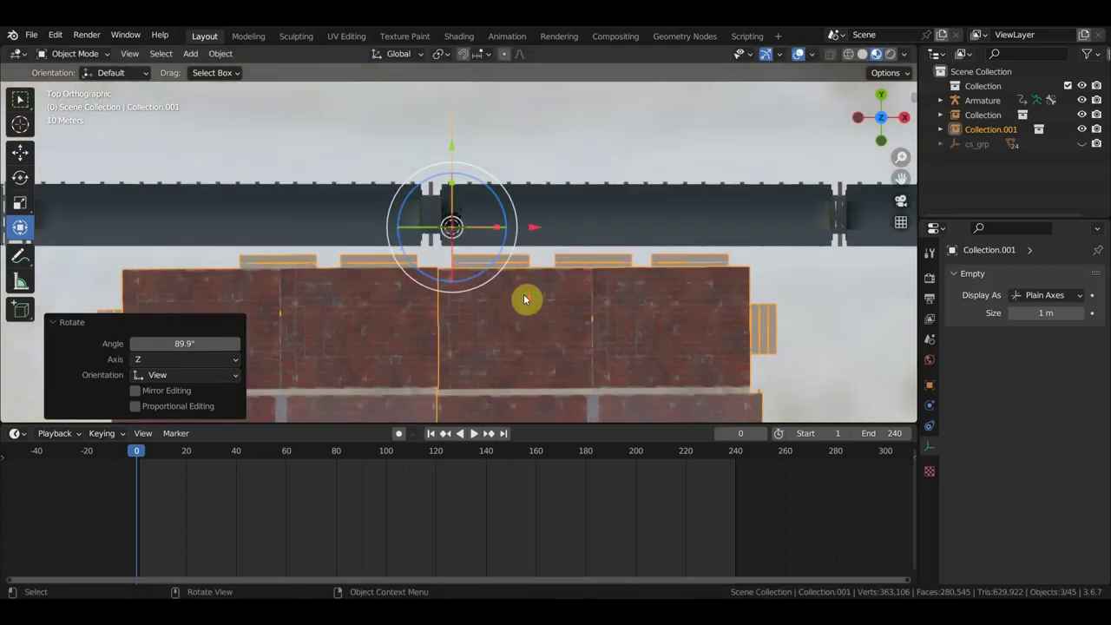
scroll(524, 300, "up", 3)
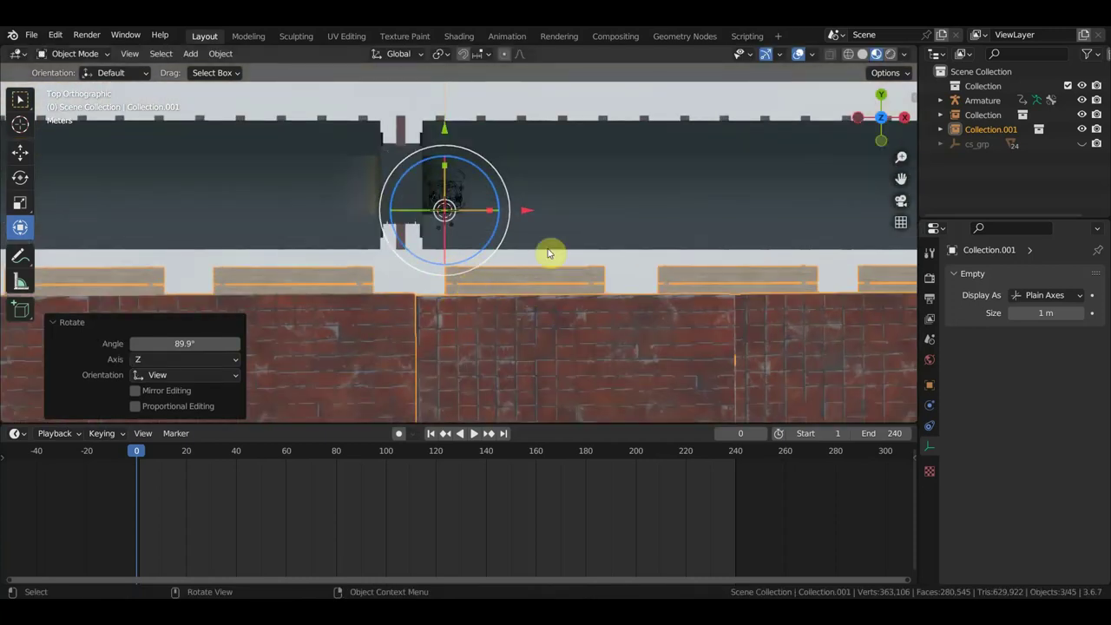
left_click_drag(530, 211, 456, 214)
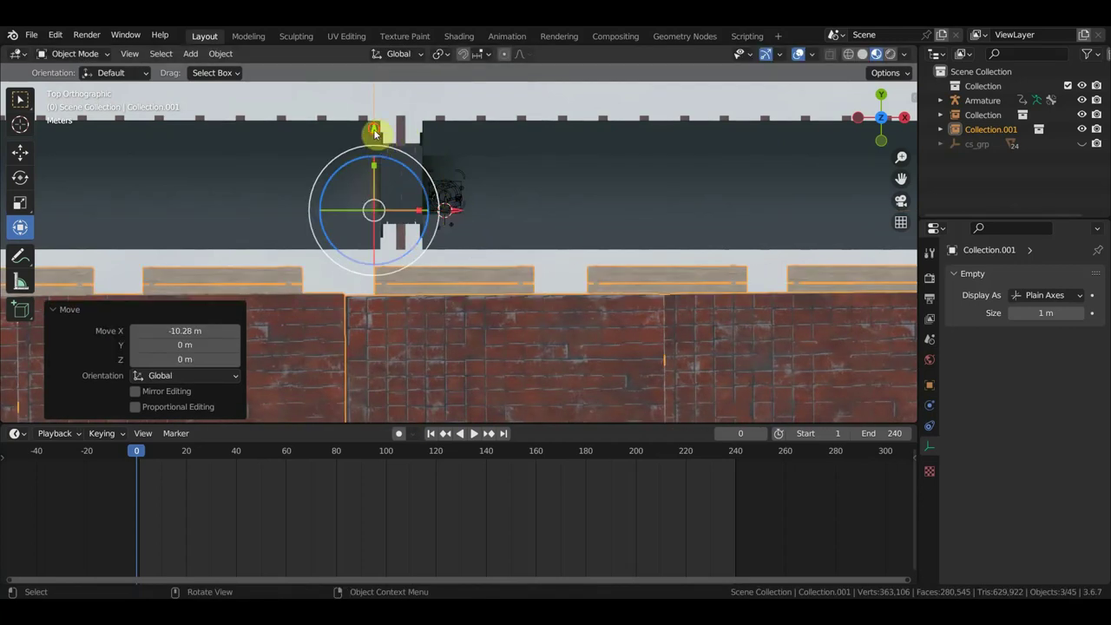
left_click_drag(374, 132, 376, 105)
mouse_move(538, 208)
middle_mouse_down()
mouse_move(712, 134)
mouse_move(693, 419)
middle_mouse_up()
scroll(615, 483, "up", 2)
mouse_move(641, 332)
middle_mouse_down()
mouse_move(549, 253)
mouse_move(590, 256)
mouse_move(564, 251)
middle_mouse_up()
Lower the station collection -6.1006 m along Z.
key("g")
key("z")
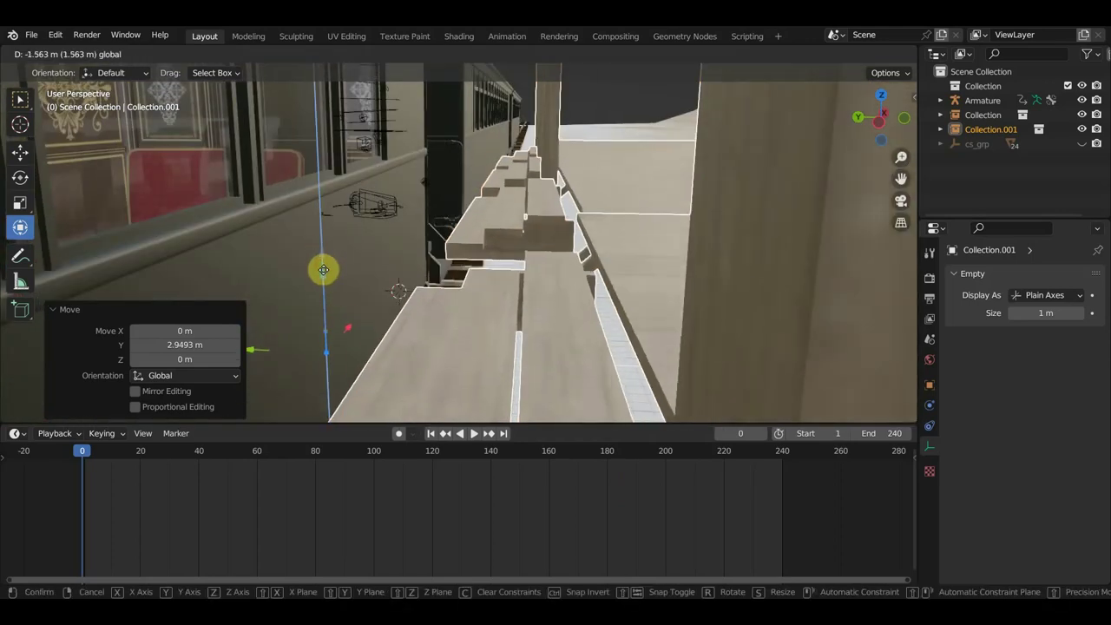
left_click(325, 331)
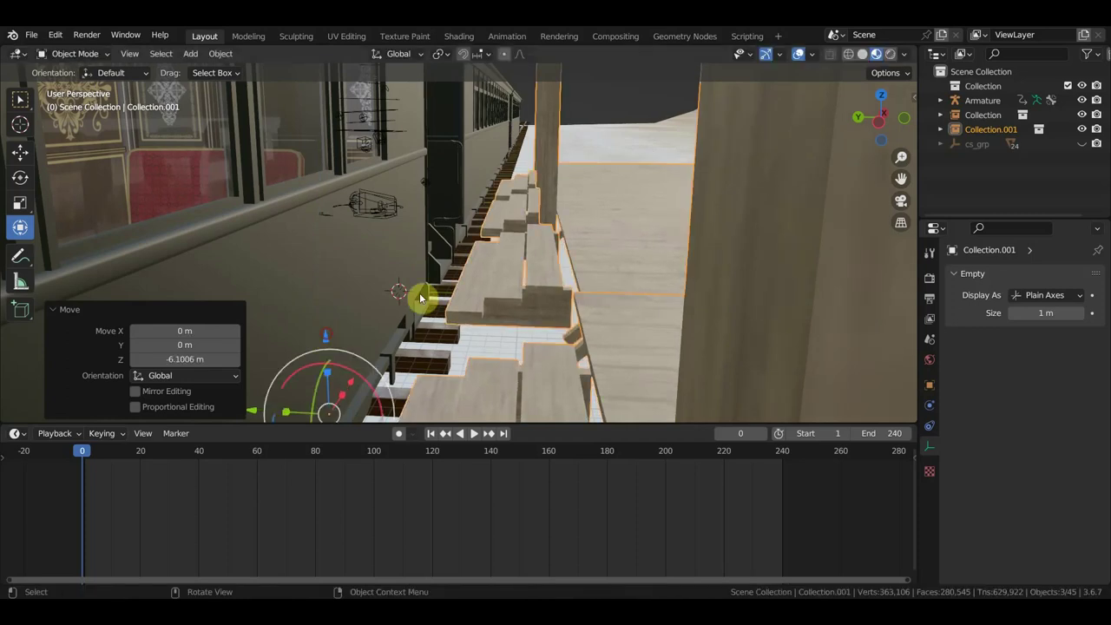
mouse_move(426, 292)
middle_mouse_down()
mouse_move(621, 258)
mouse_move(578, 252)
mouse_move(568, 238)
mouse_move(640, 263)
mouse_move(553, 269)
middle_mouse_up()
Inspect the platform against the carriage and start animation playback.
scroll(609, 250, "up", 3)
scroll(583, 271, "up", 3)
scroll(580, 272, "up", 3)
scroll(544, 285, "up", 2)
scroll(553, 269, "up", 2)
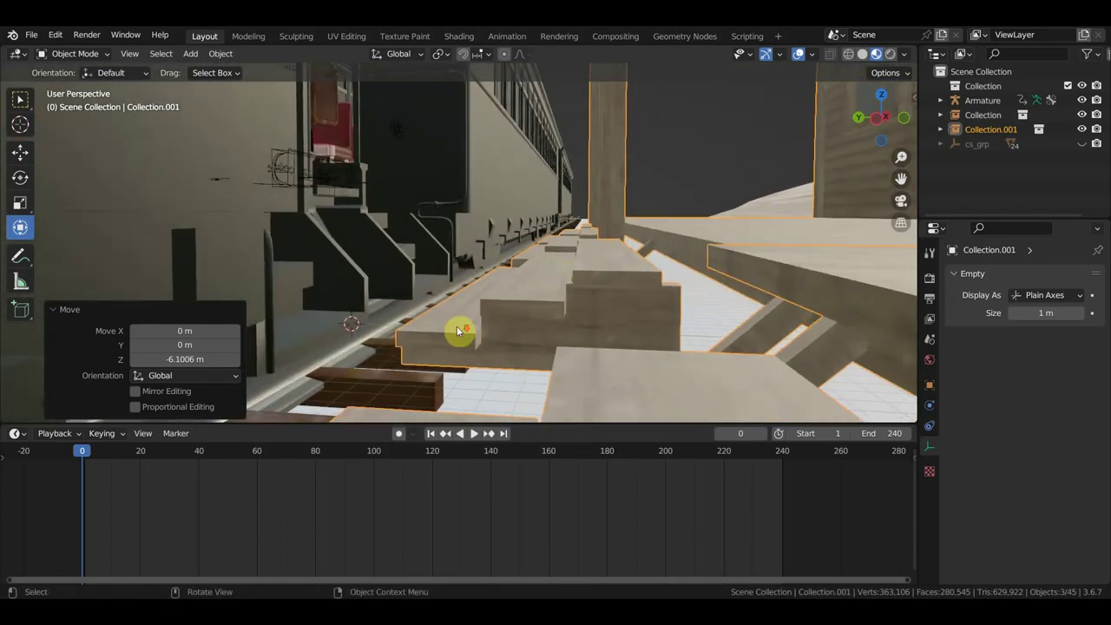
scroll(459, 329, "up", 2)
middle_click_drag(496, 315, 501, 308)
scroll(500, 309, "up", 2)
scroll(507, 301, "up", 2)
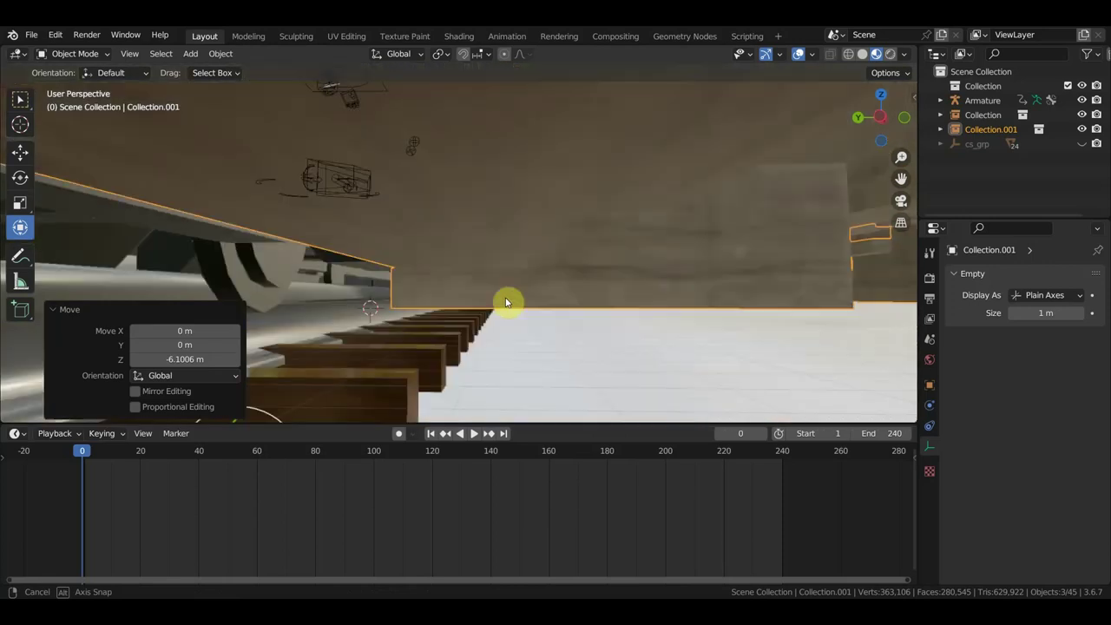
scroll(506, 300, "up", 1)
scroll(512, 295, "down", 3)
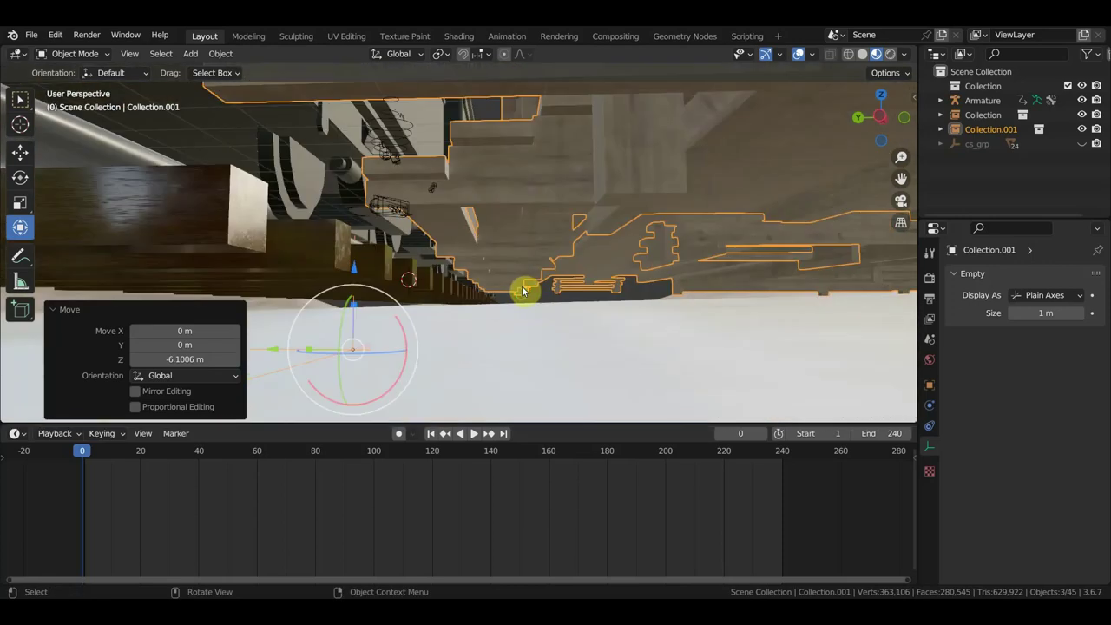
mouse_move(522, 292)
middle_mouse_down()
mouse_move(525, 315)
mouse_move(497, 361)
middle_mouse_up()
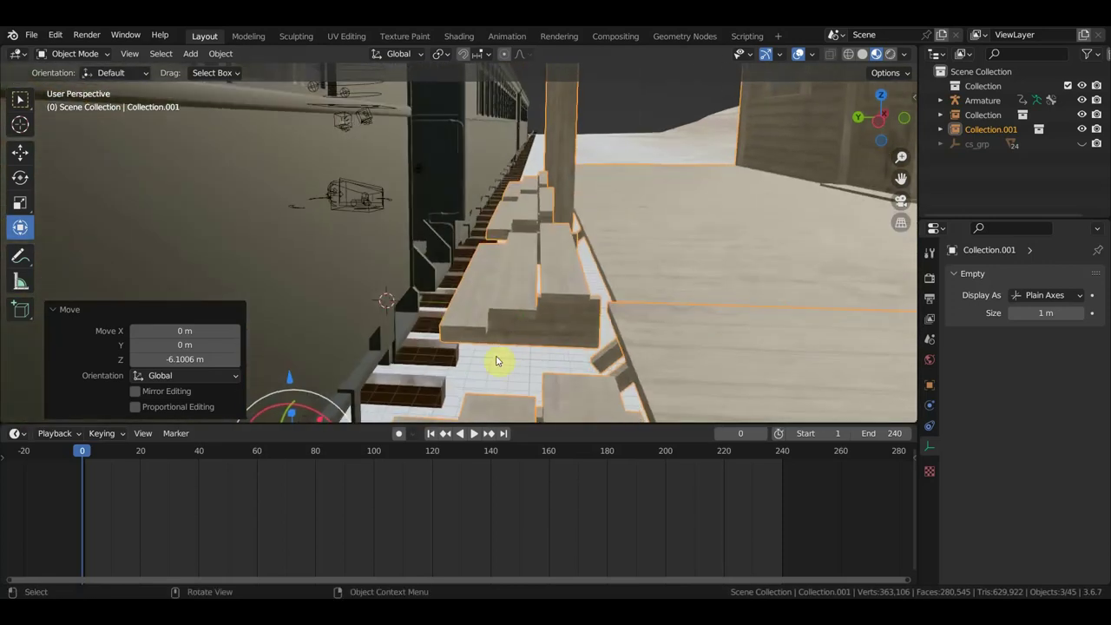
key("space")
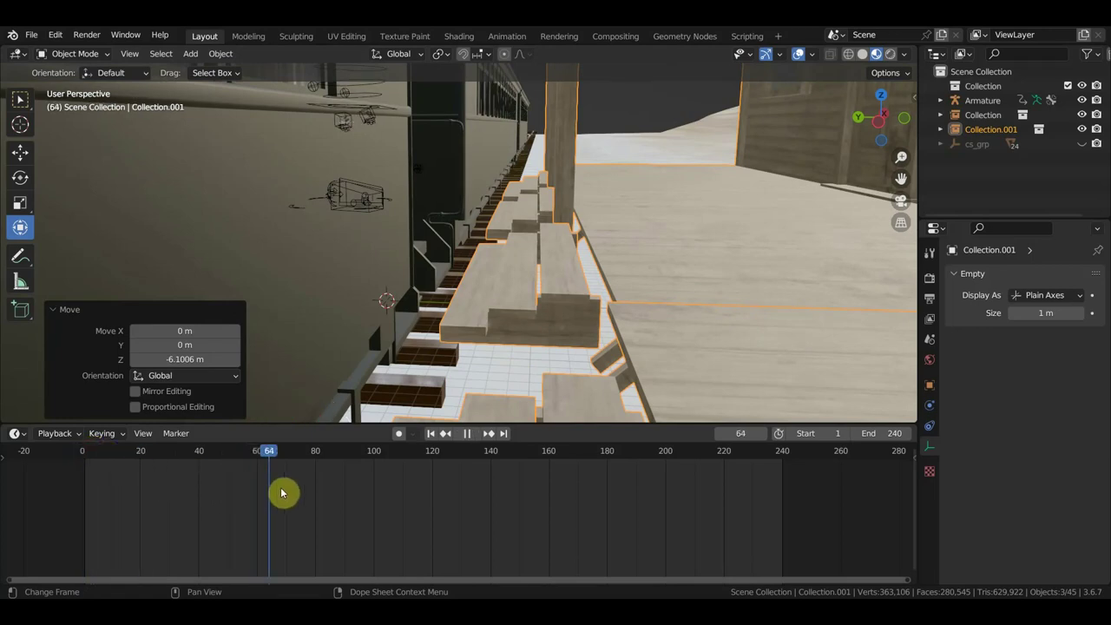
Scrub the timeline to frame 182, where the character steps down.
left_click_drag(358, 498, 442, 499)
left_click_drag(484, 504, 614, 510)
scroll(587, 379, "up", 1)
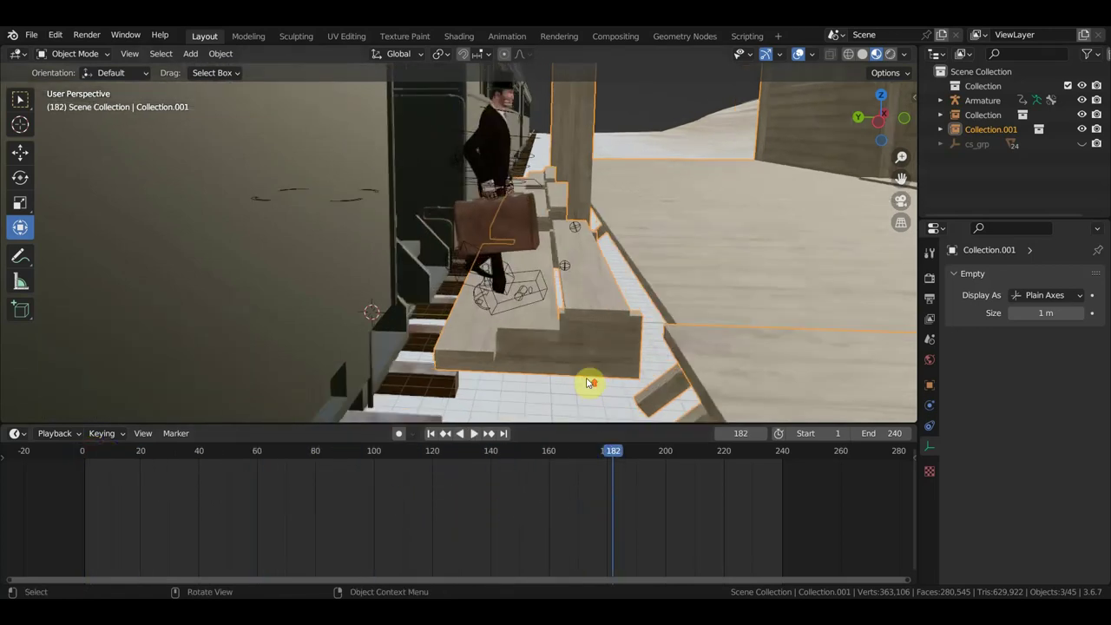
scroll(587, 367, "up", 3)
scroll(586, 345, "up", 1)
scroll(580, 332, "down", 3)
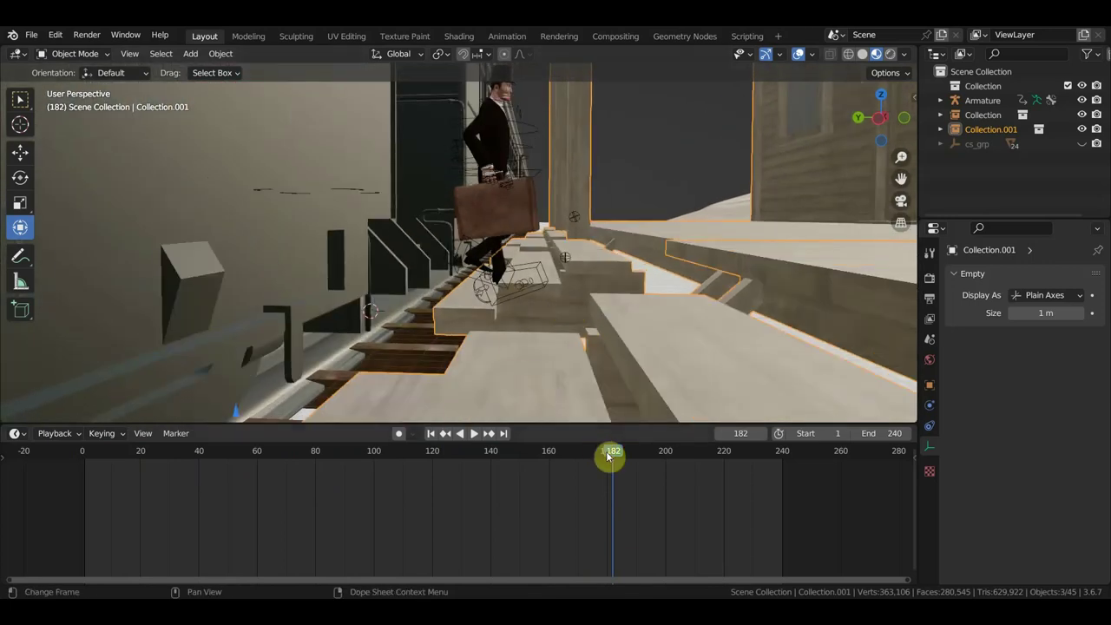
Move the station collection under the character's foot, nudge it again, and check playback.
key("g")
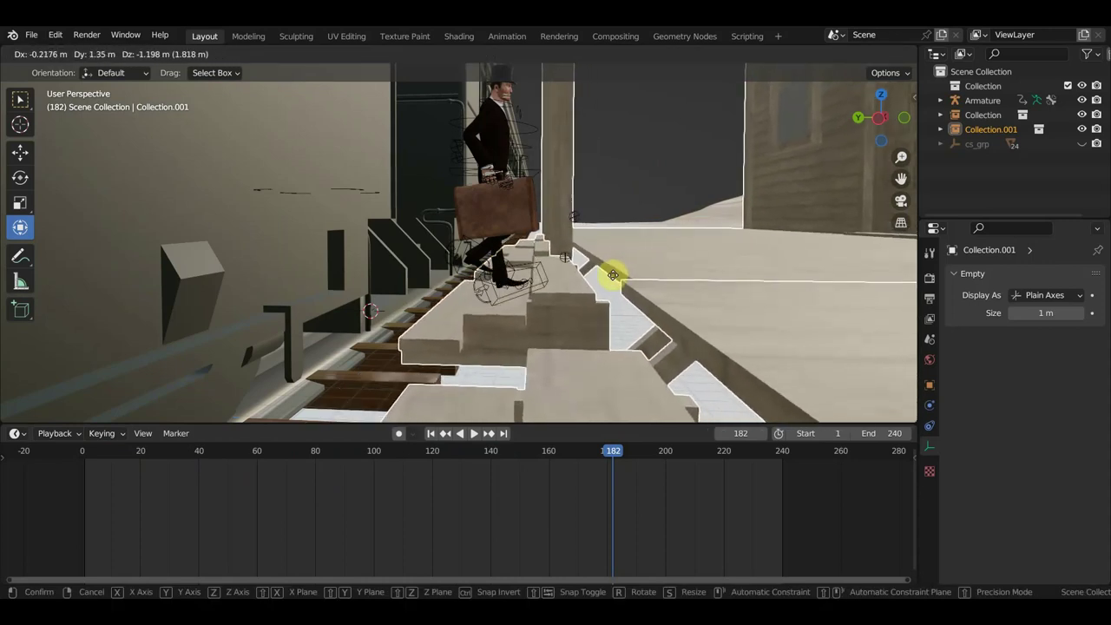
left_click(613, 276)
scroll(639, 265, "up", 2)
scroll(649, 272, "up", 1)
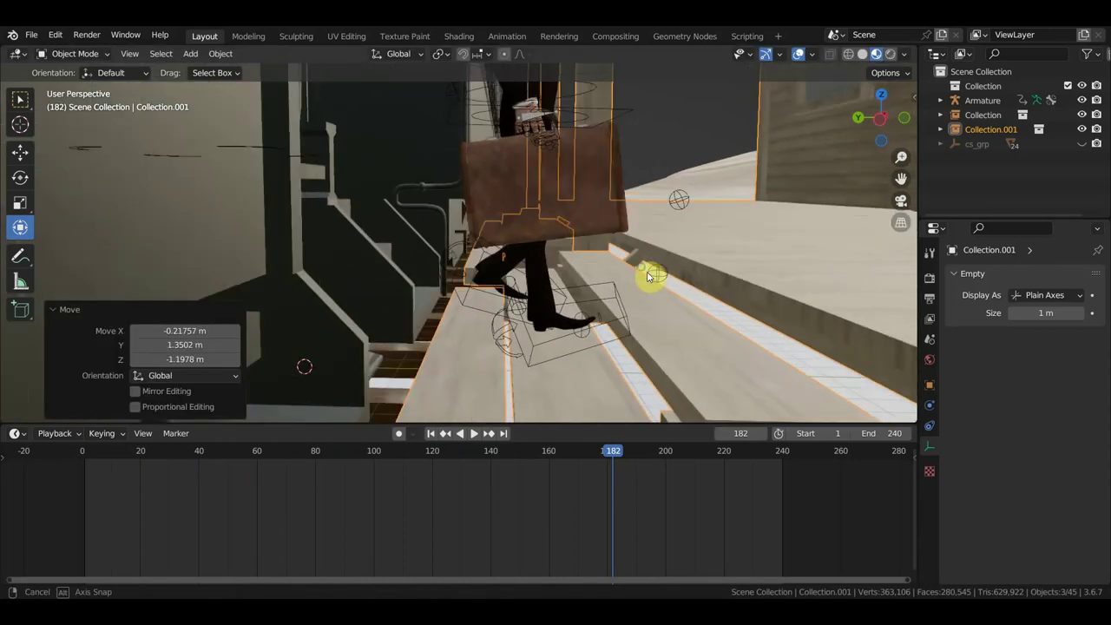
scroll(647, 267, "up", 1)
middle_click_drag(646, 267, 629, 260)
key("g")
left_click(649, 266)
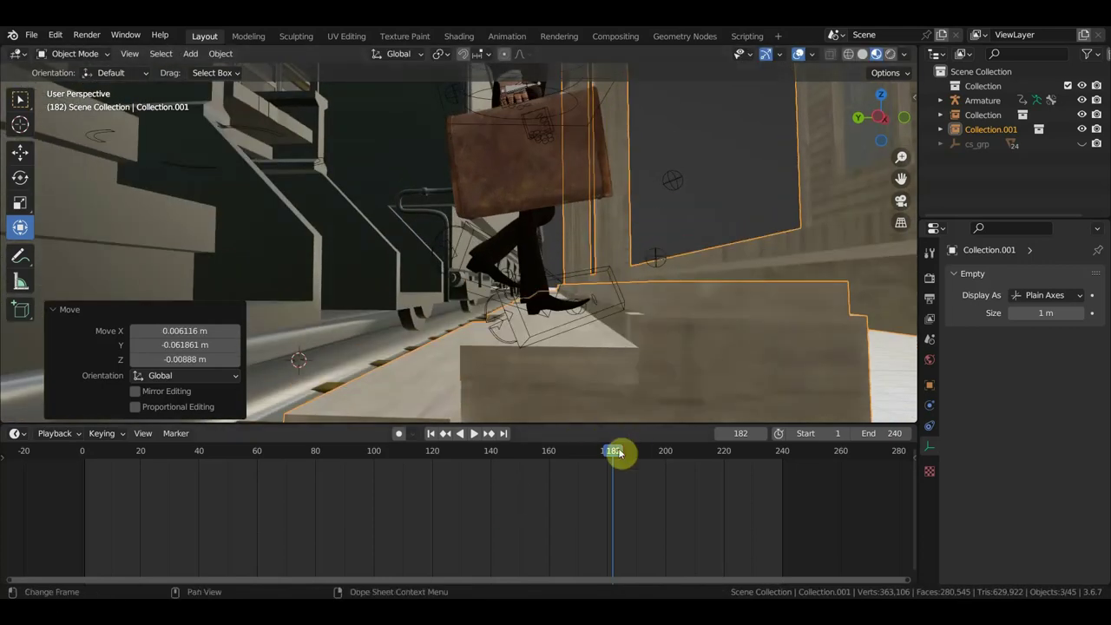
mouse_move(618, 452)
left_mouse_down()
mouse_move(666, 468)
mouse_move(583, 478)
mouse_move(613, 486)
mouse_move(598, 486)
left_mouse_up()
Select the platform collection and the carriage stairs, and lower them together along Z.
middle_click_drag(598, 419, 574, 422)
left_click(358, 275, "shift")
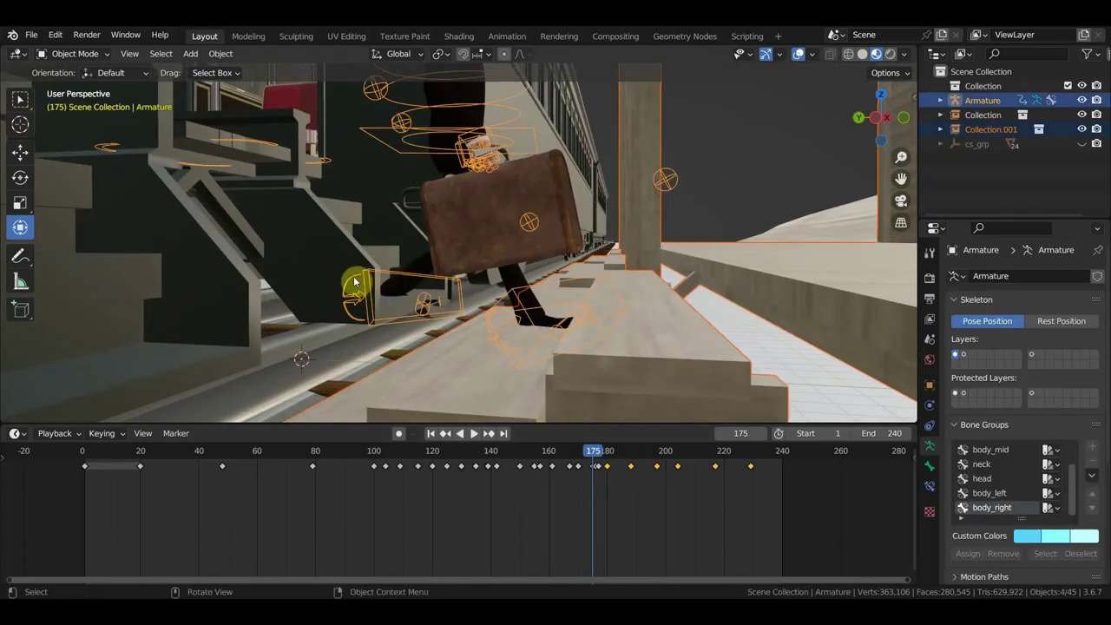
left_click(549, 383)
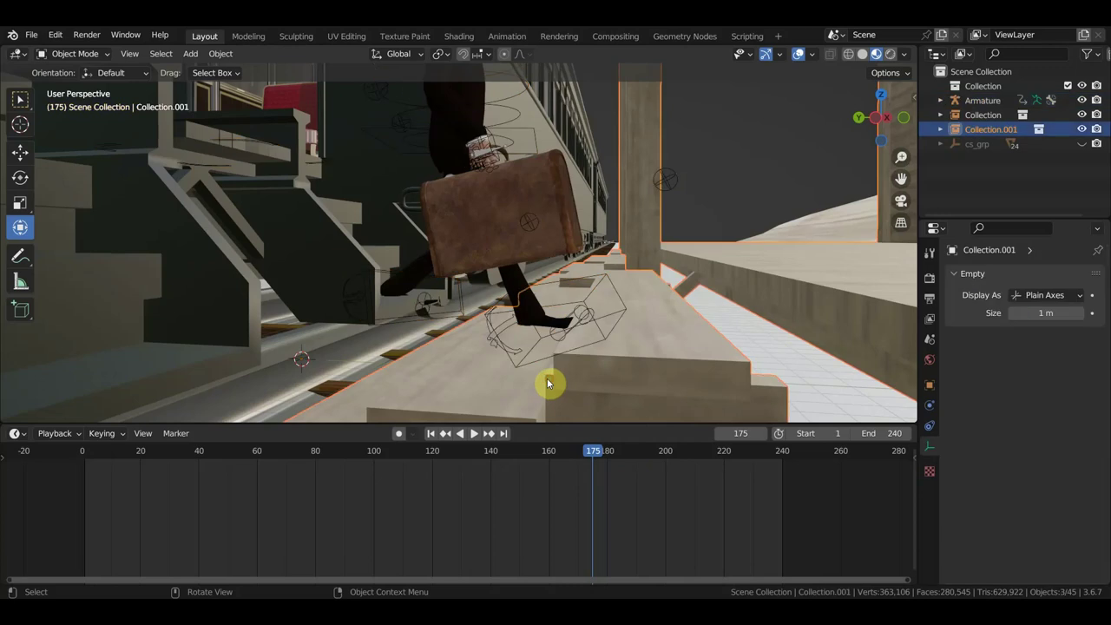
left_click(317, 240, "shift")
mouse_move(453, 333)
left_mouse_down()
mouse_move(446, 322)
mouse_move(451, 333)
left_mouse_up()
Raise only Collection.001 about 0.114 m under the foot, then play the animation to check the landing.
middle_click_drag(623, 363, 634, 353)
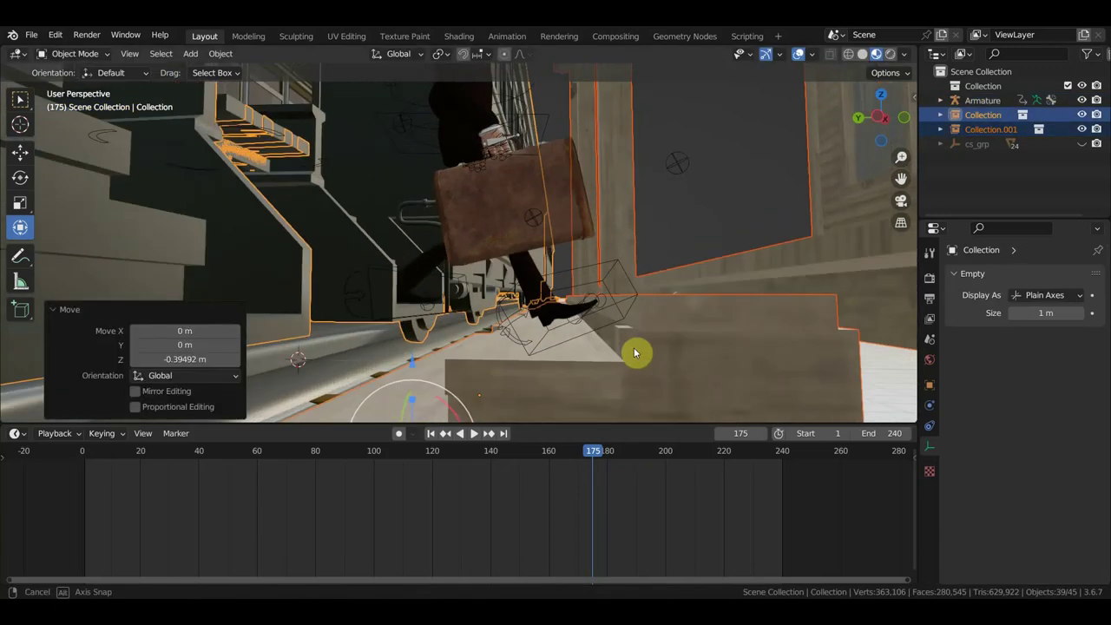
left_click(687, 356)
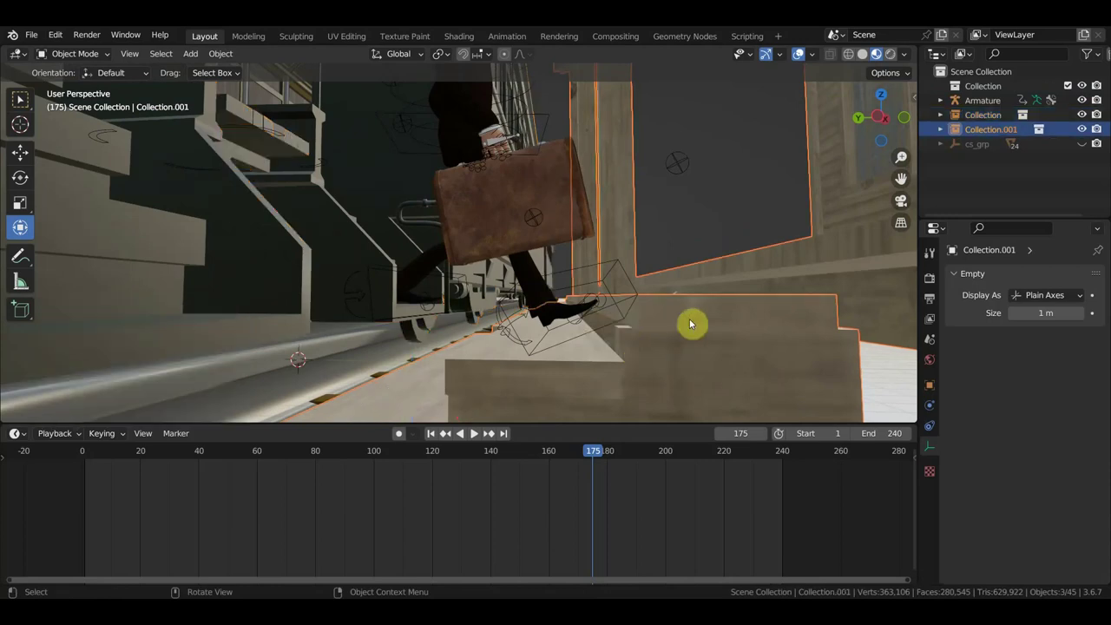
left_click_drag(703, 324, 704, 314)
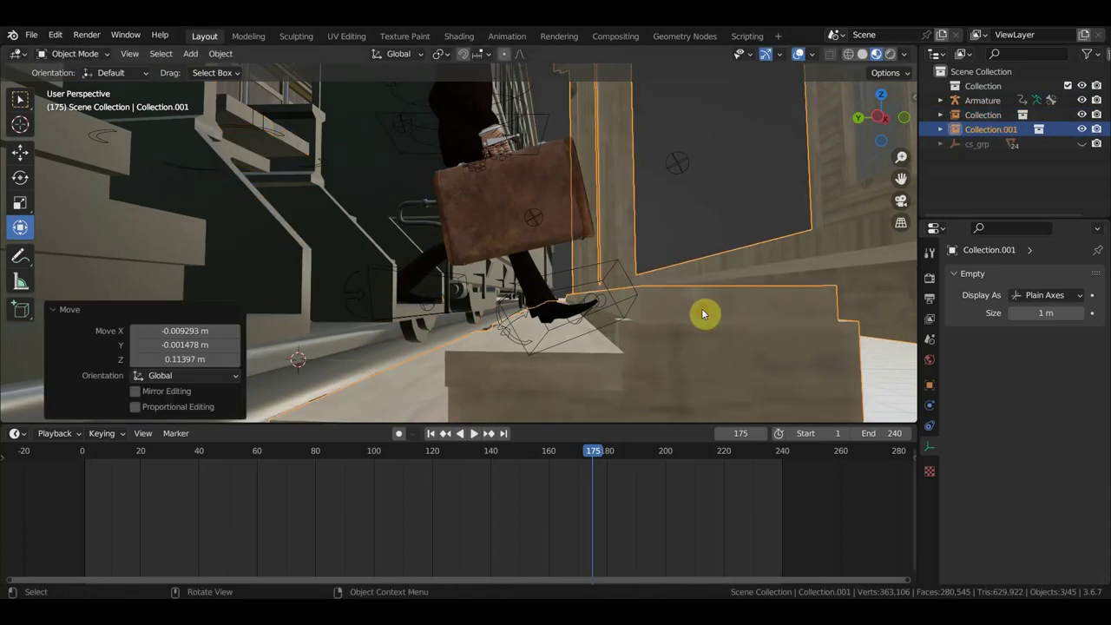
scroll(703, 320, "down", 2, "alt")
scroll(698, 325, "down", 14, "alt")
scroll(695, 332, "down", 7, "alt")
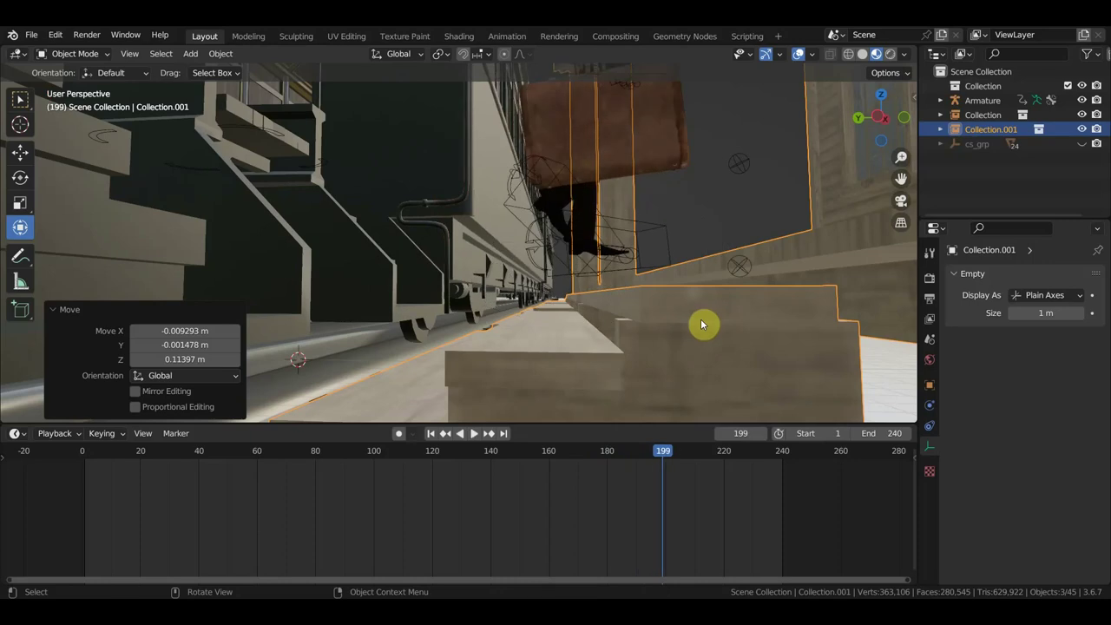
scroll(690, 338, "down", 1, "alt")
scroll(692, 340, "up", 2)
scroll(639, 311, "up", 2)
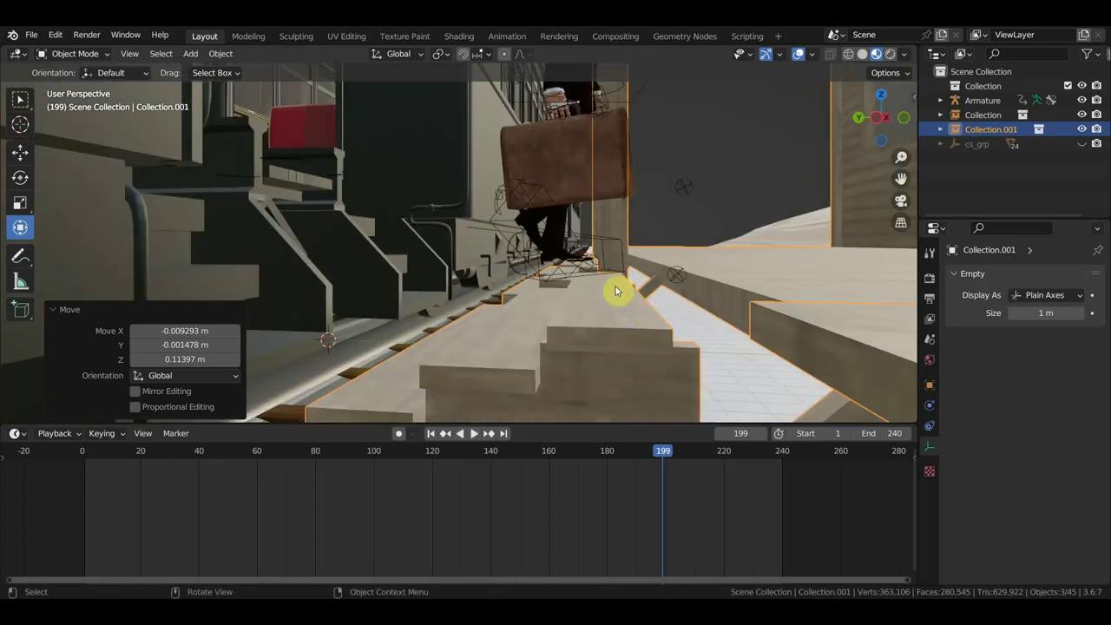
scroll(616, 290, "up", 1)
scroll(615, 291, "up", 1)
scroll(616, 291, "up", 1)
scroll(620, 295, "up", 2)
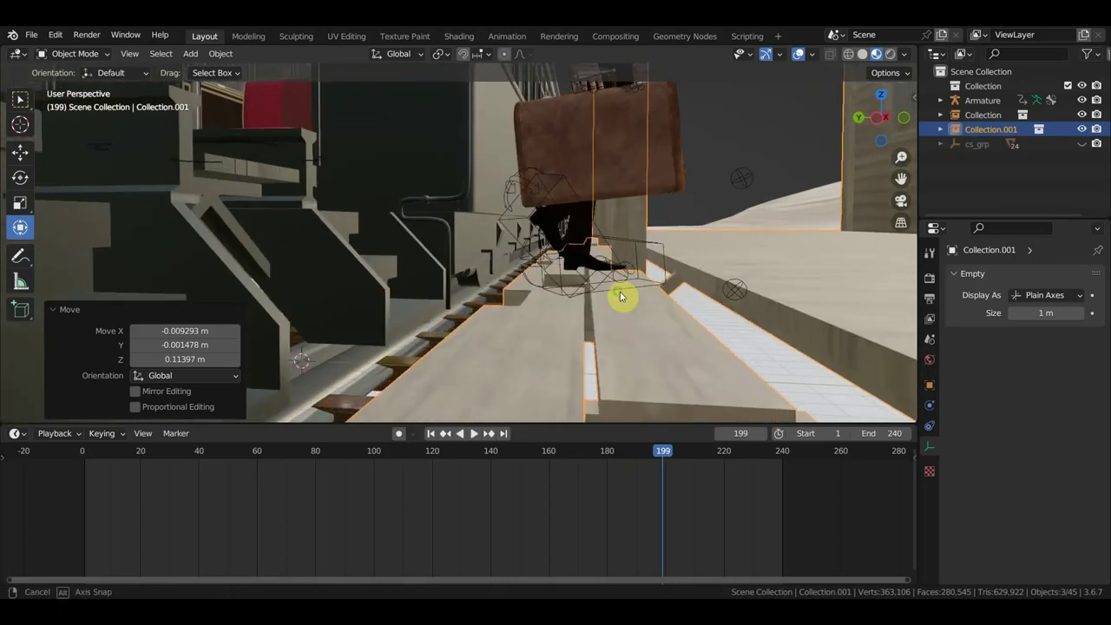
scroll(620, 296, "up", 2)
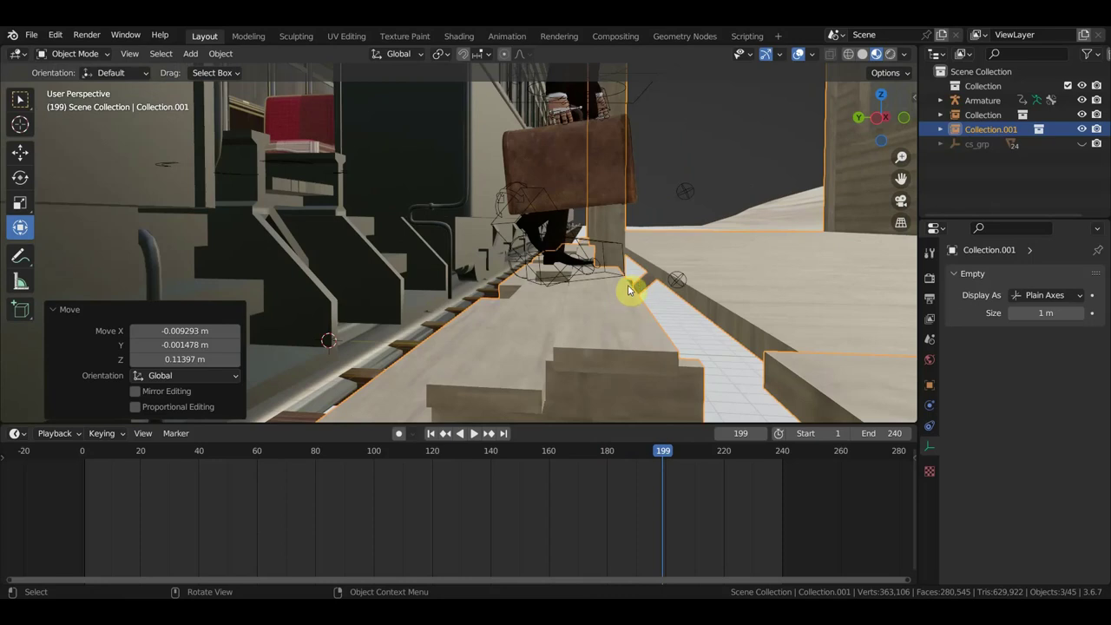
scroll(629, 289, "up", 1)
scroll(629, 282, "up", 1)
scroll(629, 274, "up", 1)
scroll(630, 277, "up", 1)
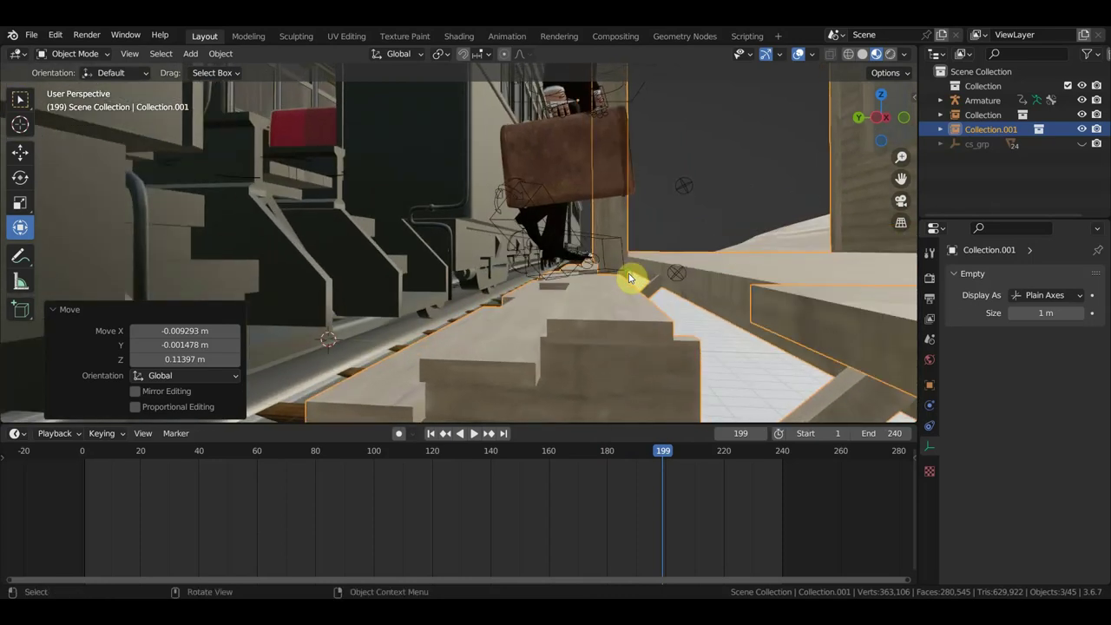
key("space")
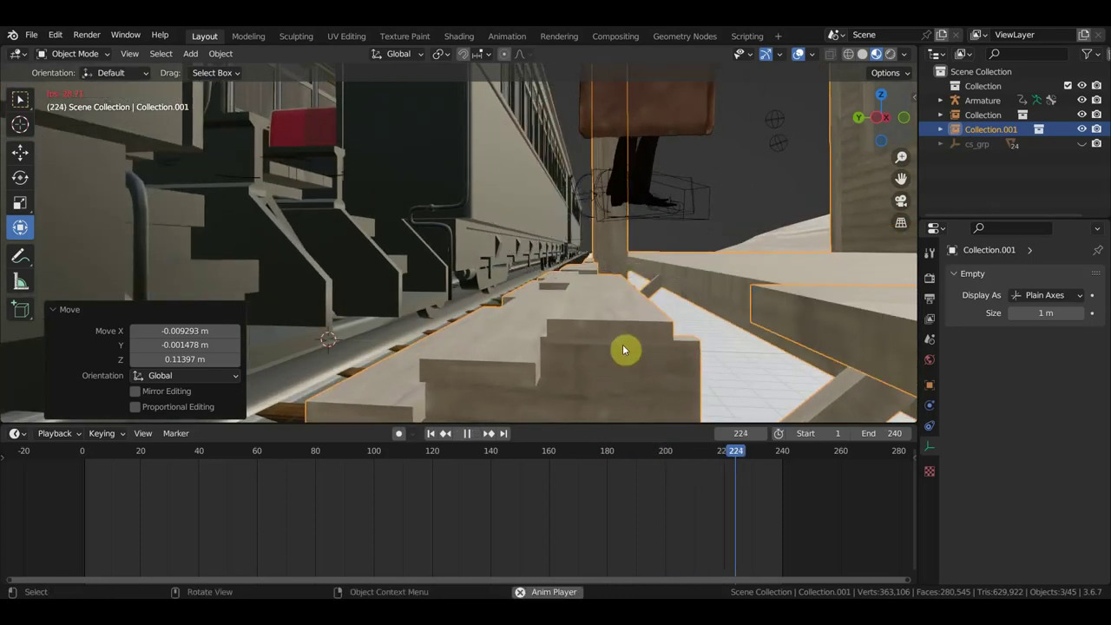
Scale the platform collection up to 1.236.
middle_click_drag(662, 313, 657, 318)
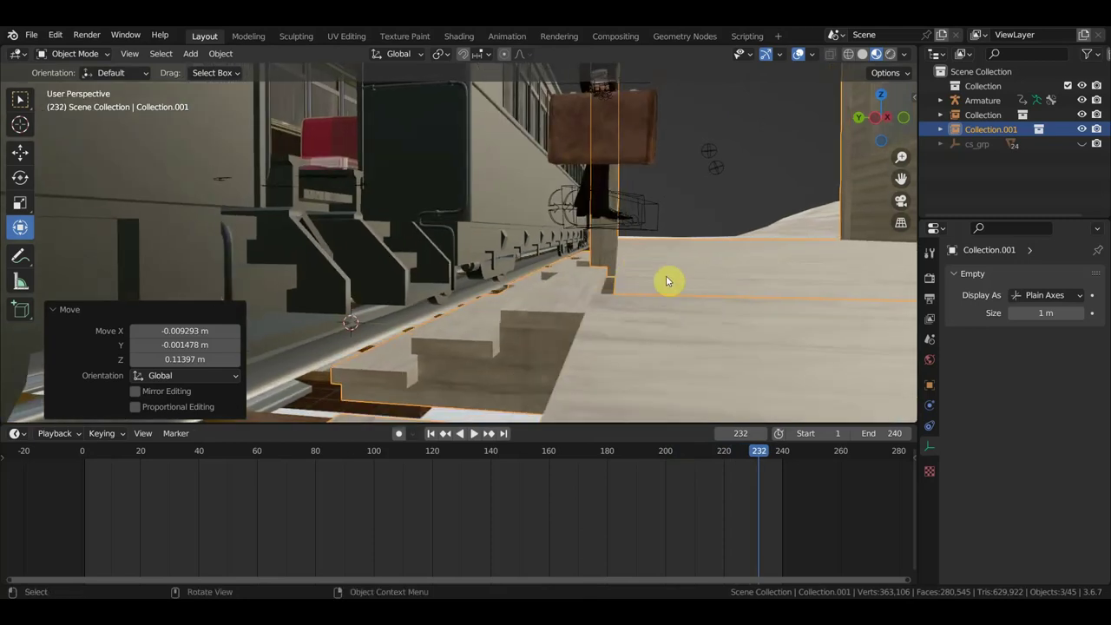
key("s")
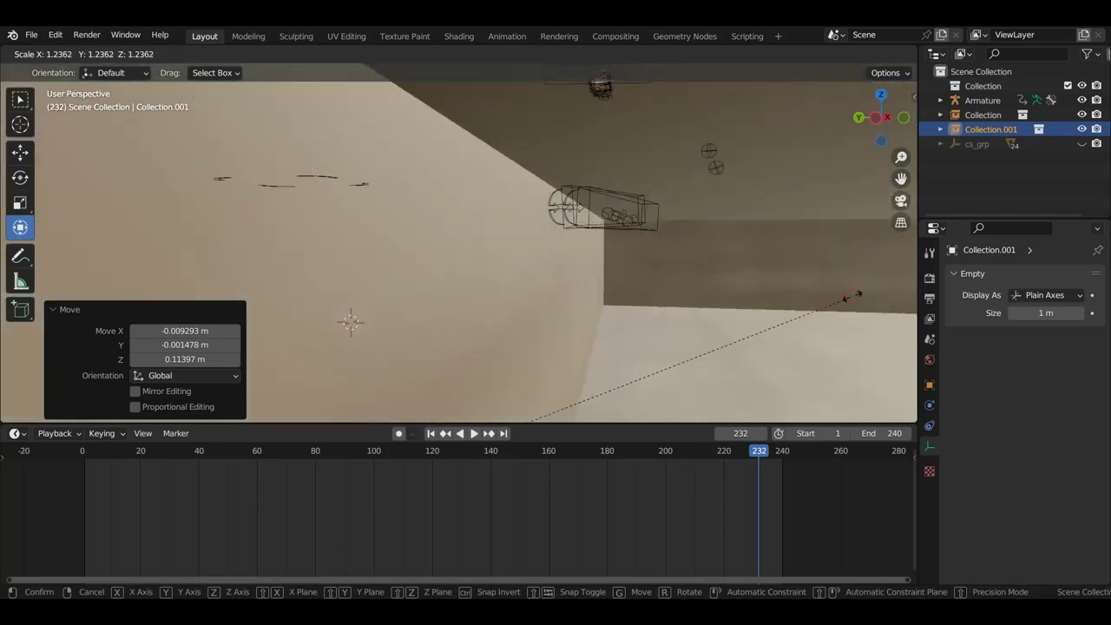
left_click(819, 252)
mouse_move(819, 252)
middle_mouse_down()
mouse_move(813, 286)
mouse_move(749, 268)
mouse_move(767, 266)
mouse_move(756, 262)
middle_mouse_up()
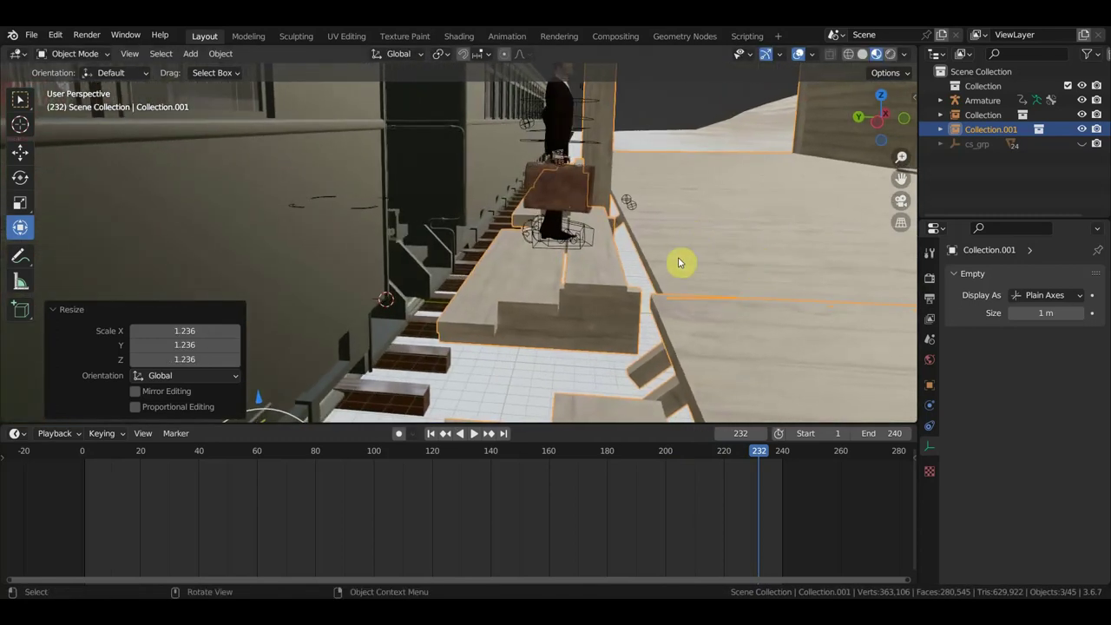
Shift the enlarged platform in several moves until it sits flush beside the carriage steps.
key("g")
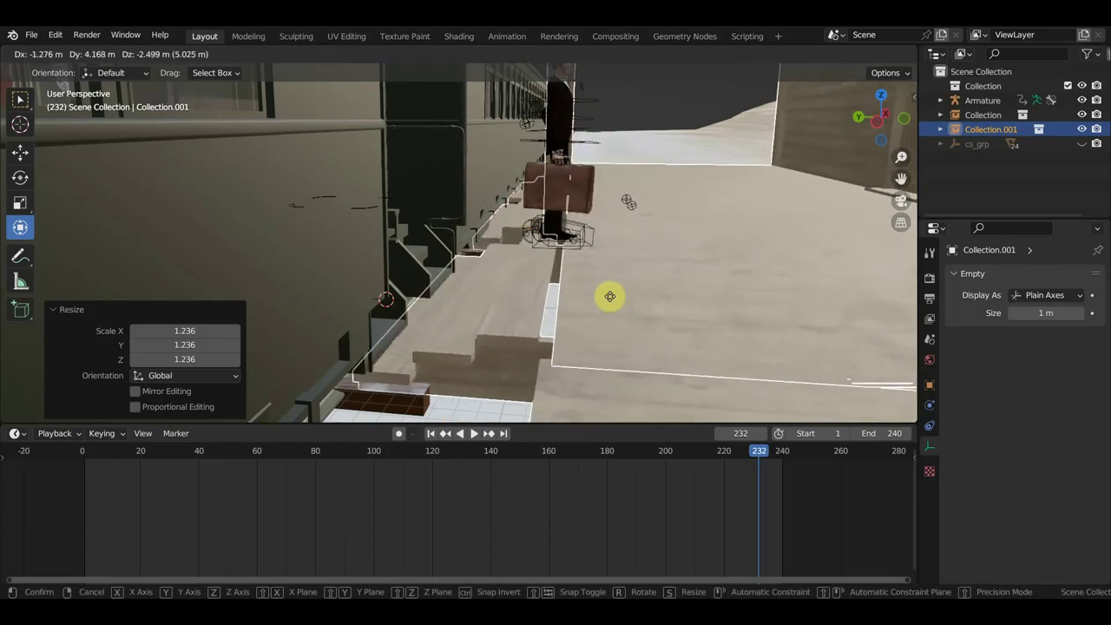
left_click(564, 324)
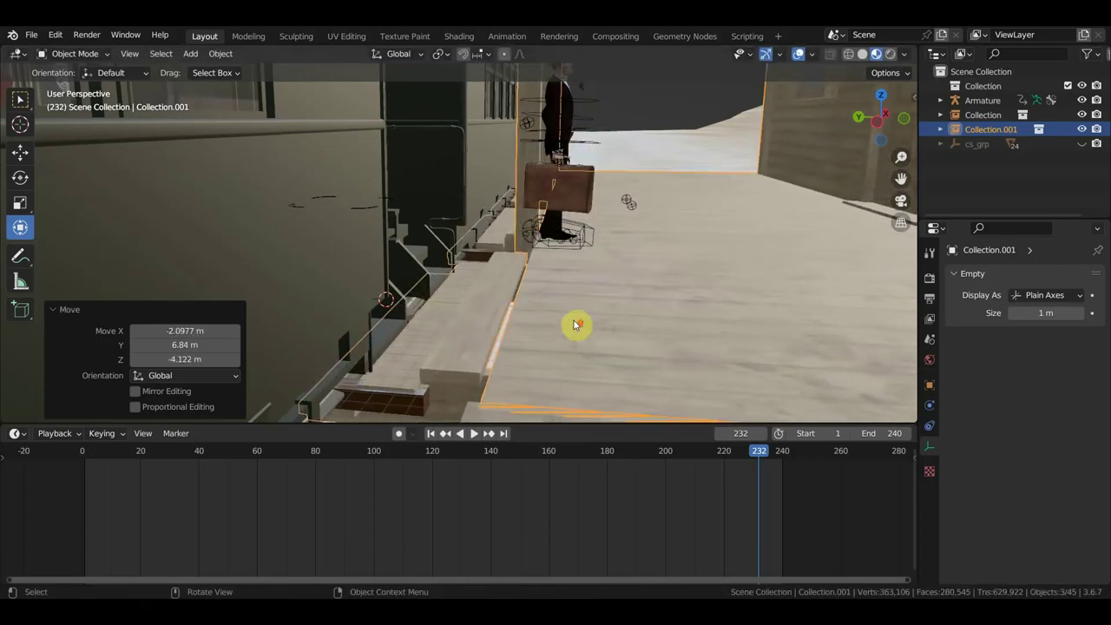
middle_click_drag(575, 324, 578, 307)
key("g")
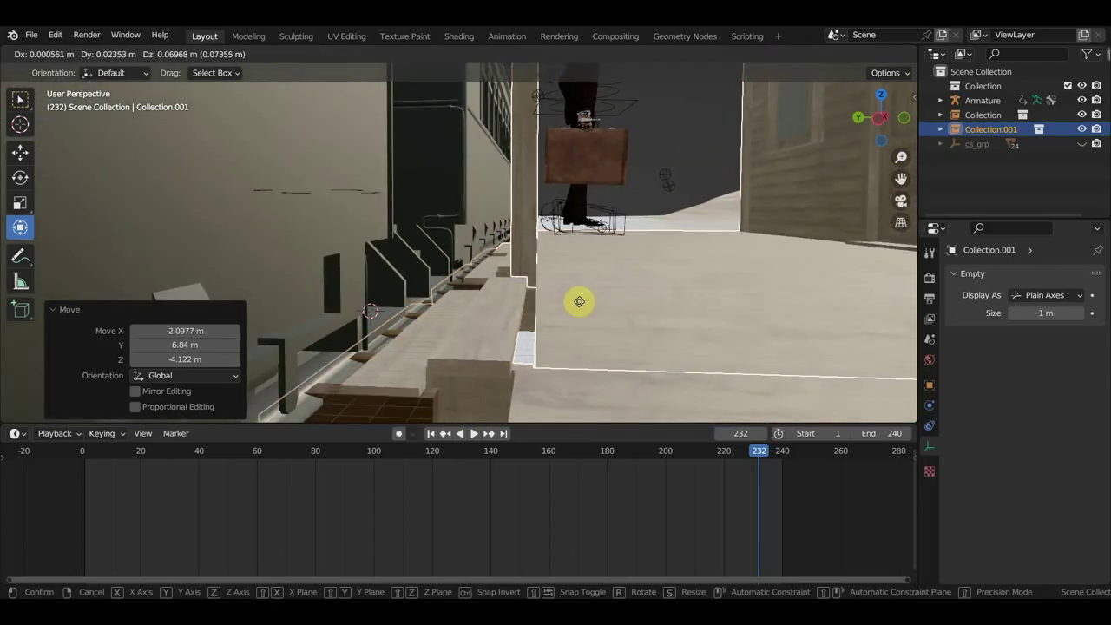
left_click(590, 236)
middle_click_drag(590, 237, 587, 252)
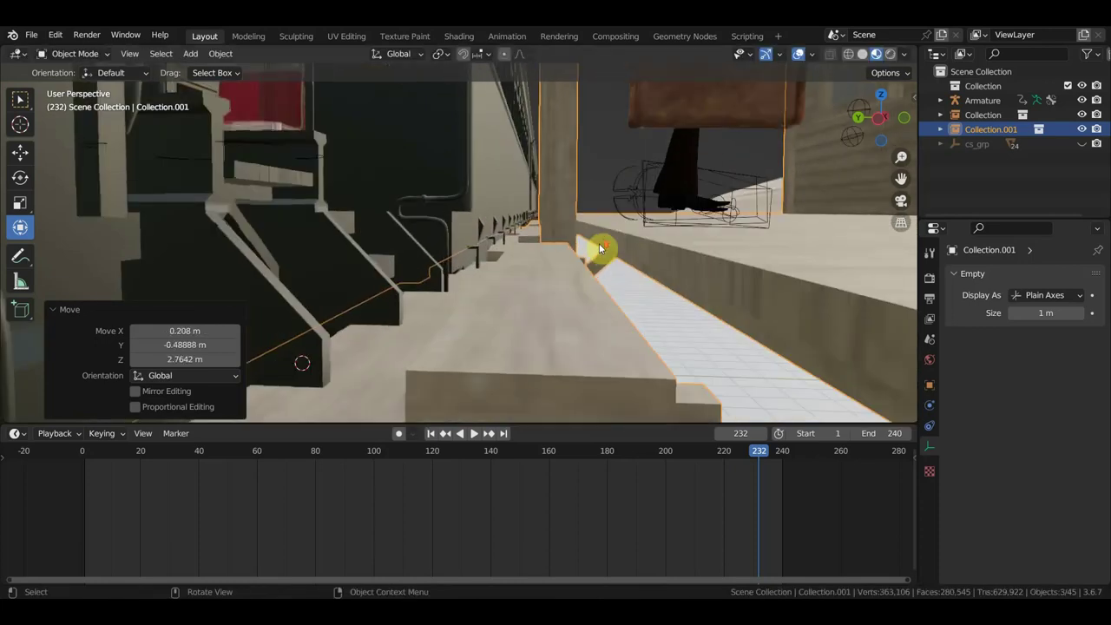
key("g")
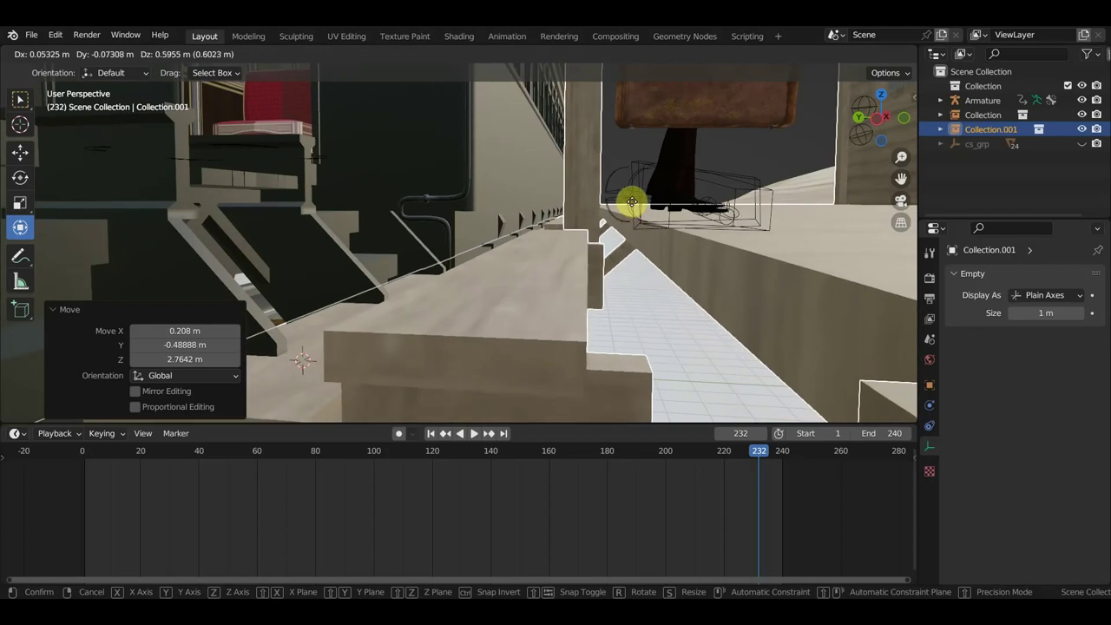
left_click(637, 198)
mouse_move(675, 210)
middle_mouse_down()
mouse_move(677, 235)
mouse_move(677, 199)
middle_mouse_up()
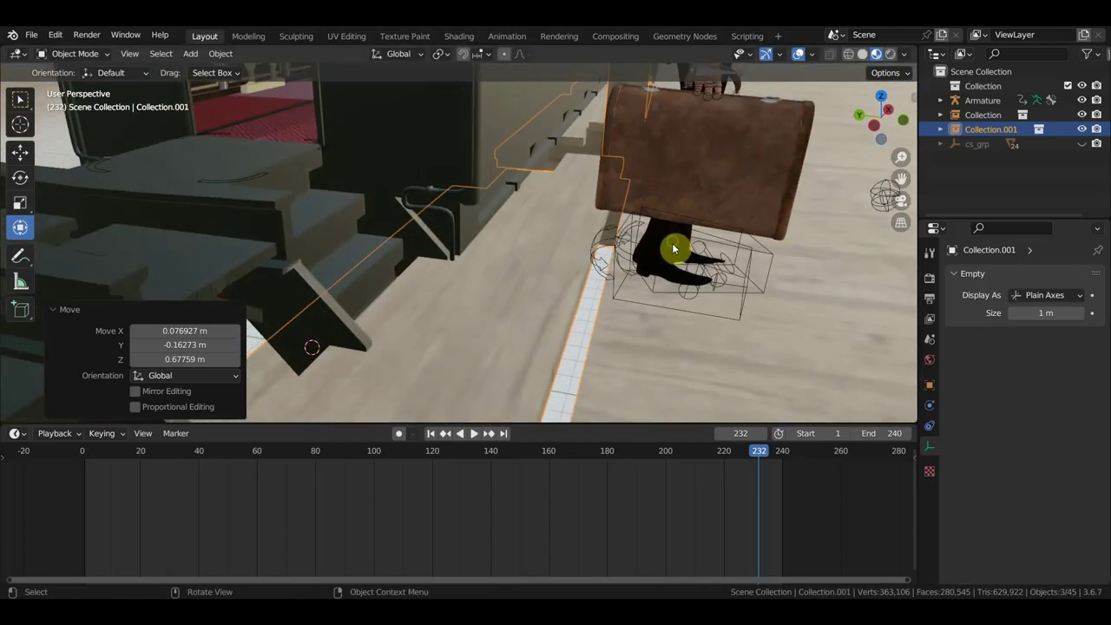
key("g")
left_click(687, 248)
middle_click_drag(686, 247, 676, 255)
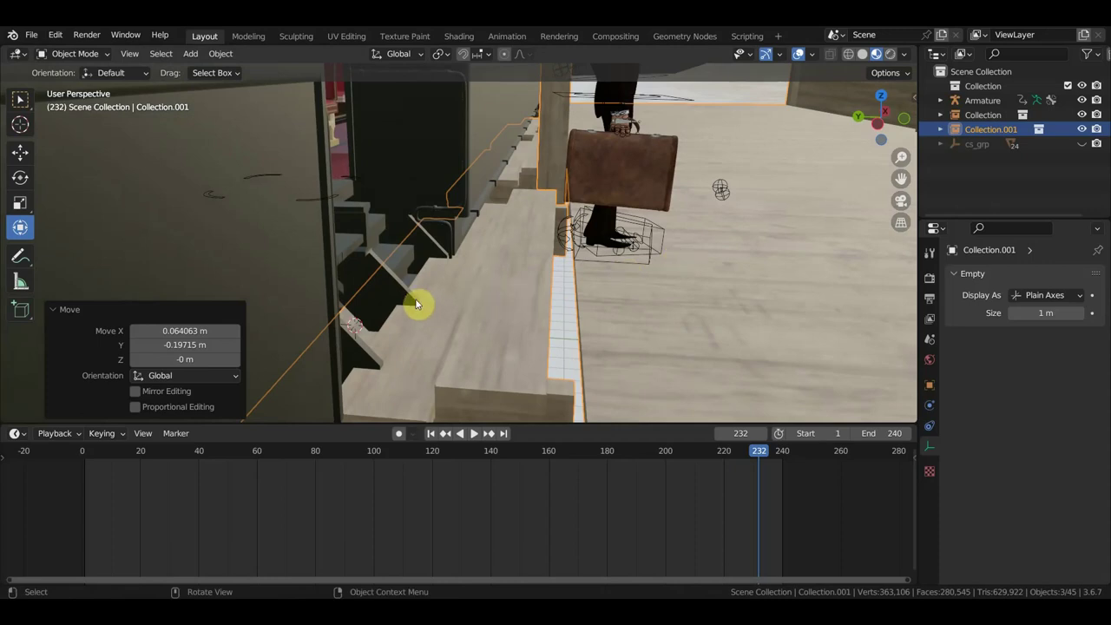
middle_click_drag(415, 302, 477, 304)
scroll(567, 341, "down", 5)
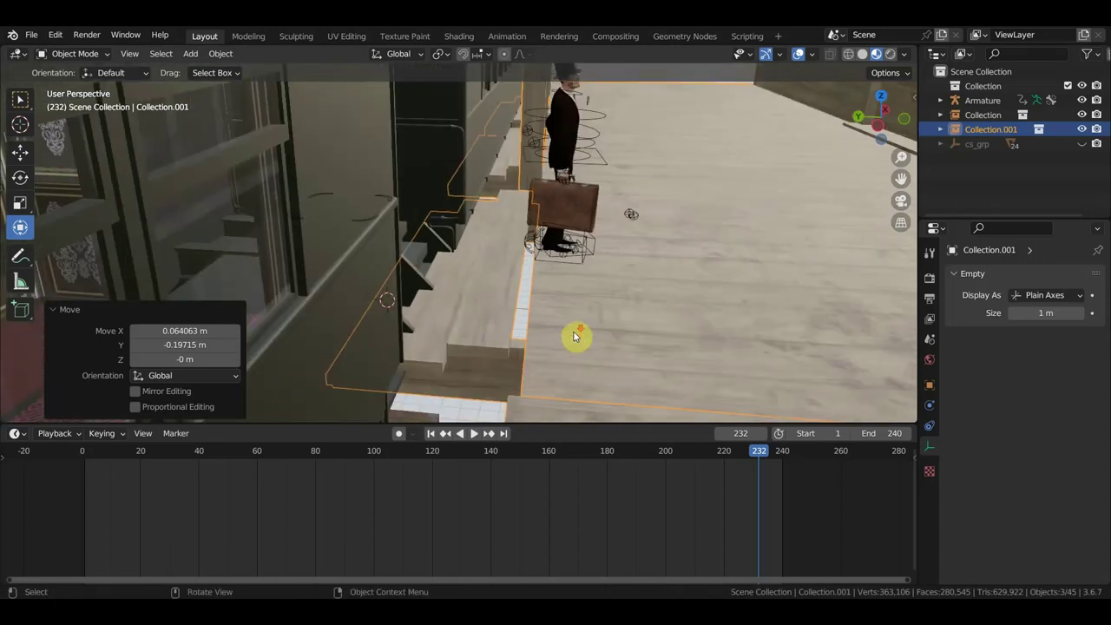
scroll(576, 335, "down", 4)
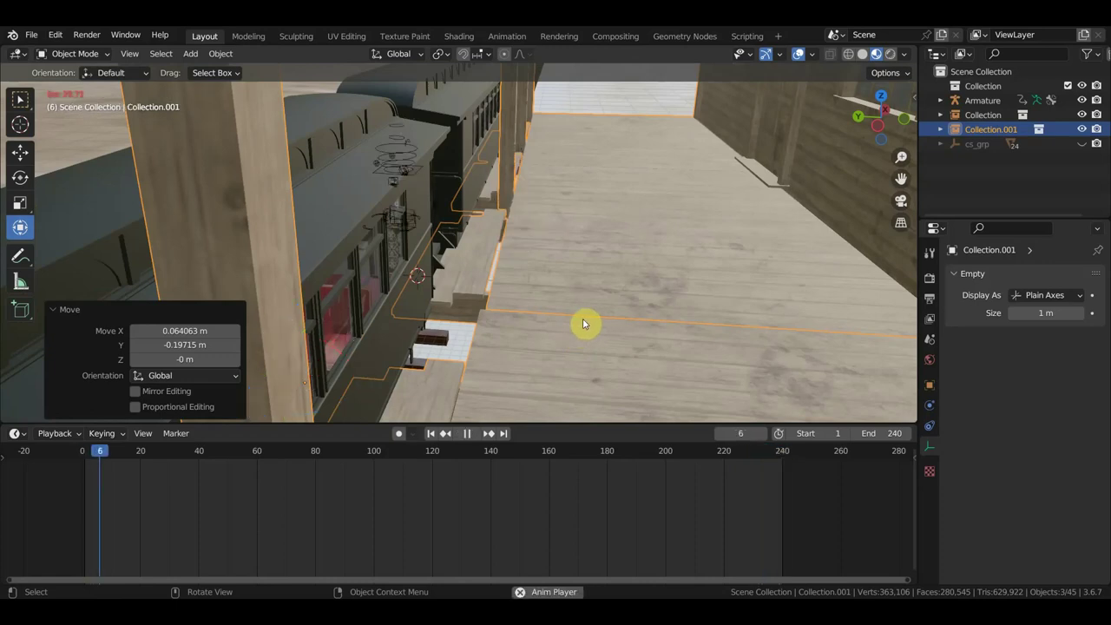
Replay and scrub frames 153–174 to inspect the feet on the steps and platform.
key("space")
key("space")
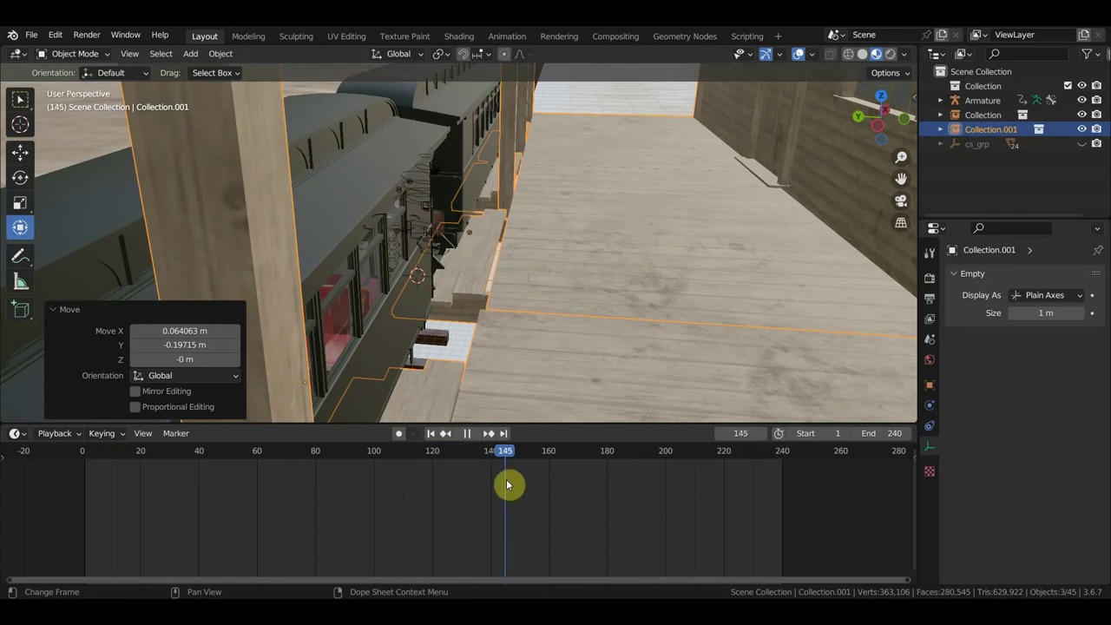
key("space")
middle_click_drag(458, 356, 466, 335)
middle_click_drag(506, 434, 465, 415)
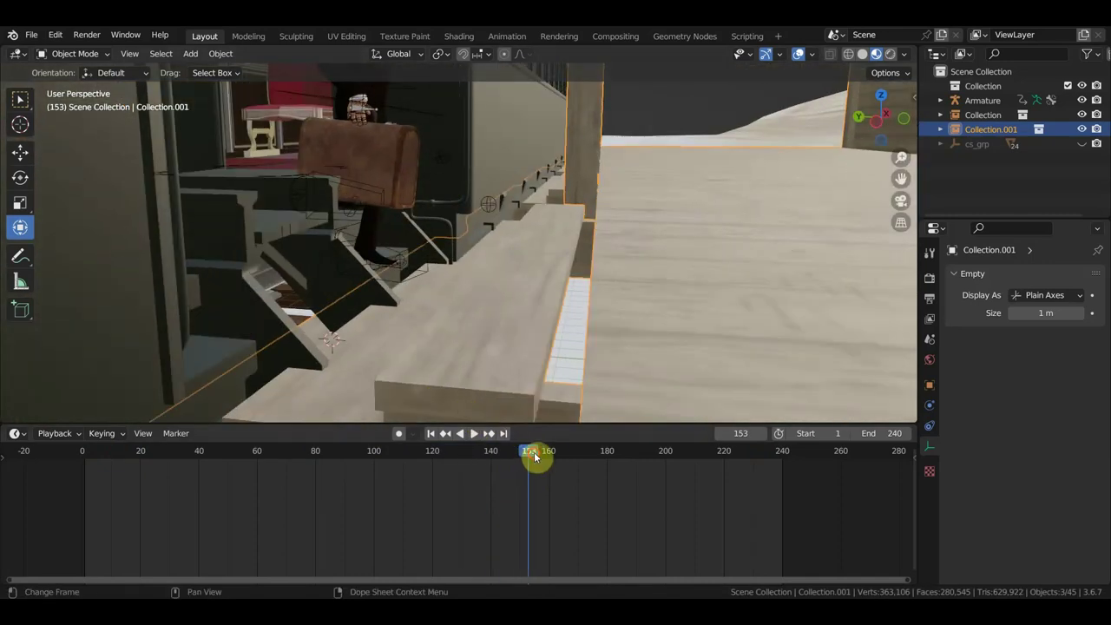
left_click_drag(534, 458, 582, 469)
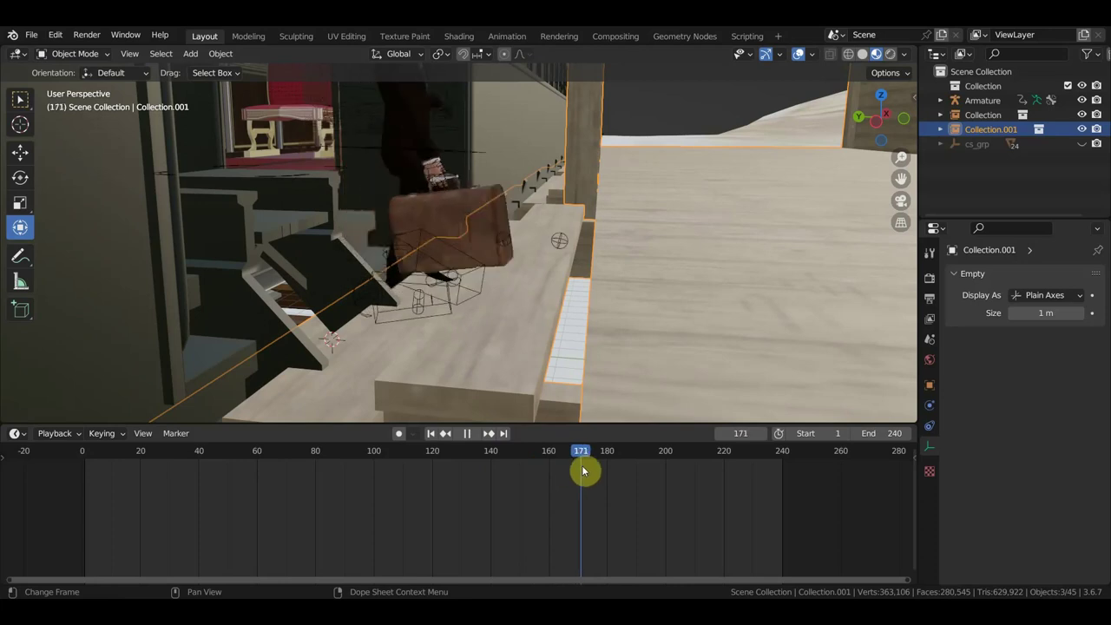
mouse_move(583, 370)
middle_mouse_down()
mouse_move(610, 366)
mouse_move(601, 363)
middle_mouse_up()
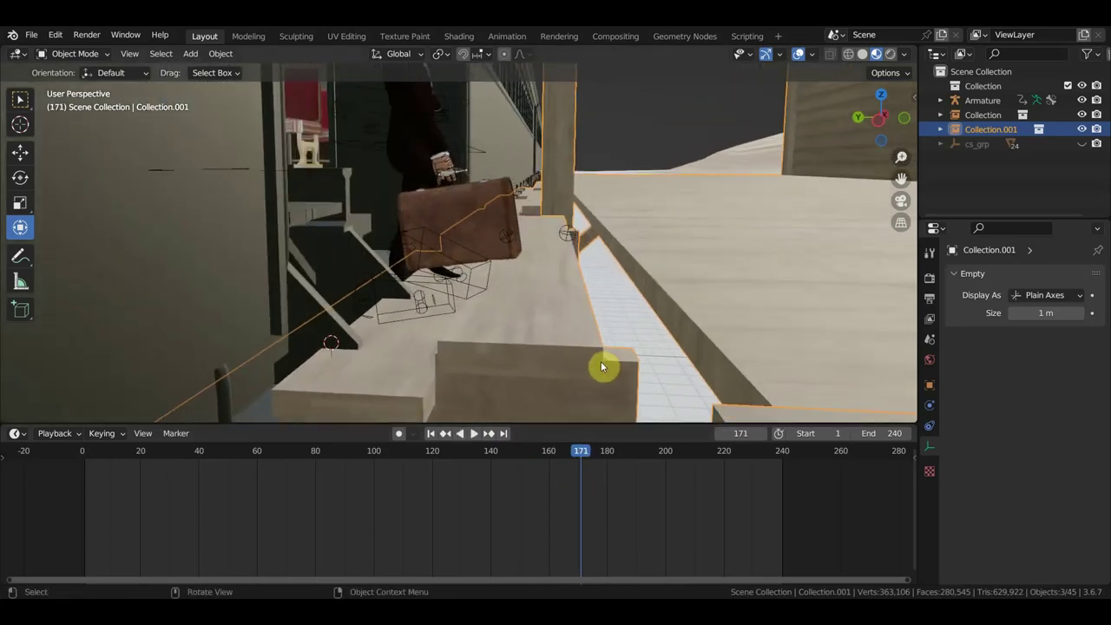
left_click_drag(581, 450, 591, 462)
middle_click_drag(600, 411, 605, 390)
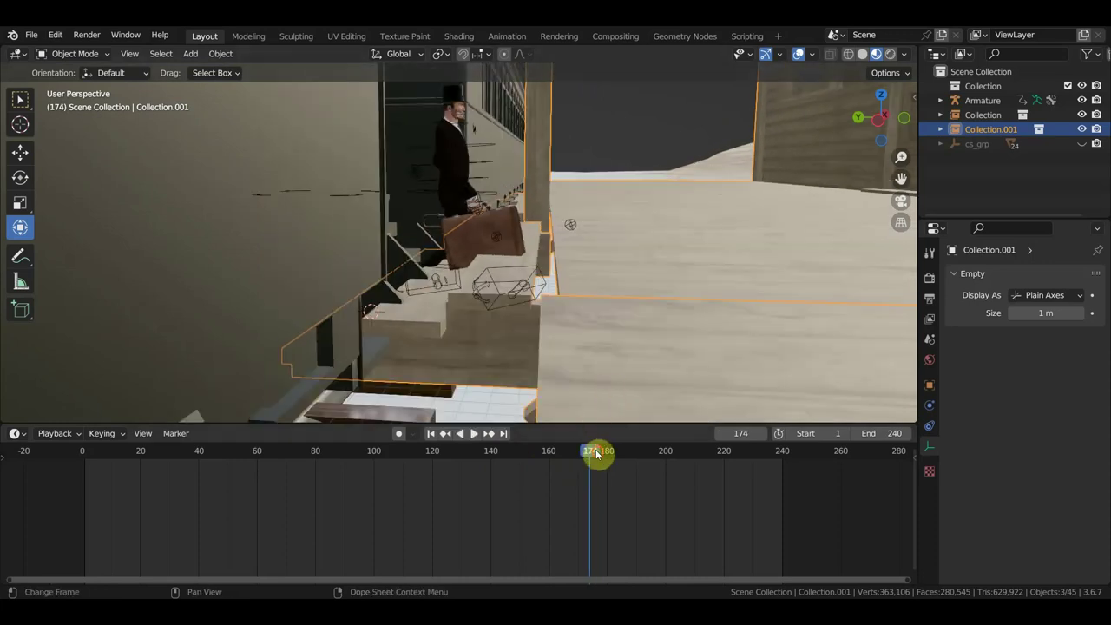
key("space")
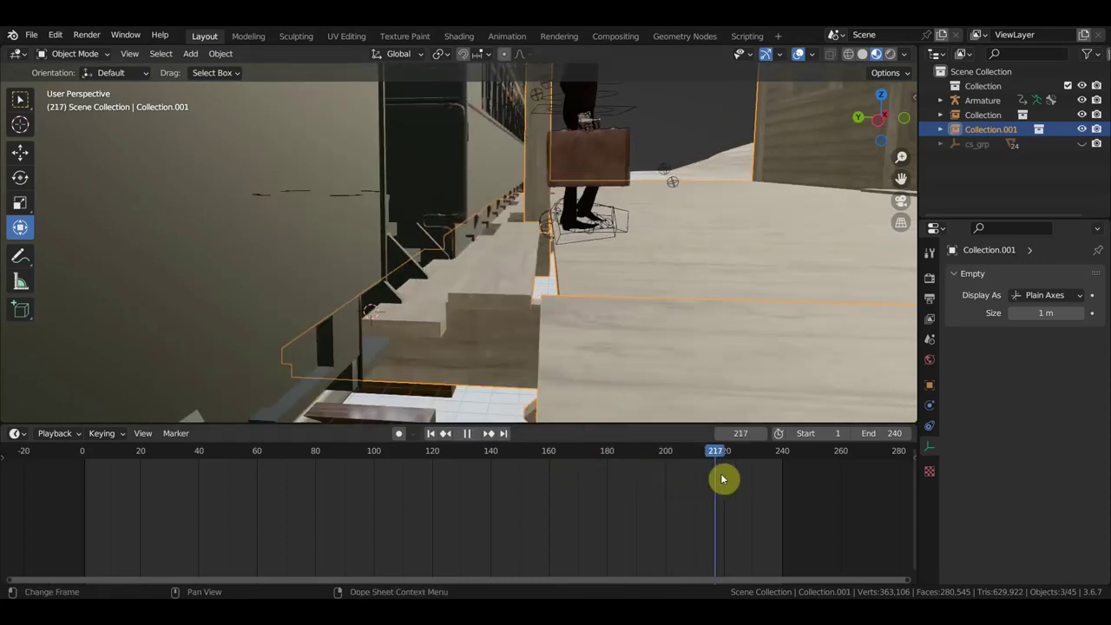
left_click_drag(725, 481, 562, 478)
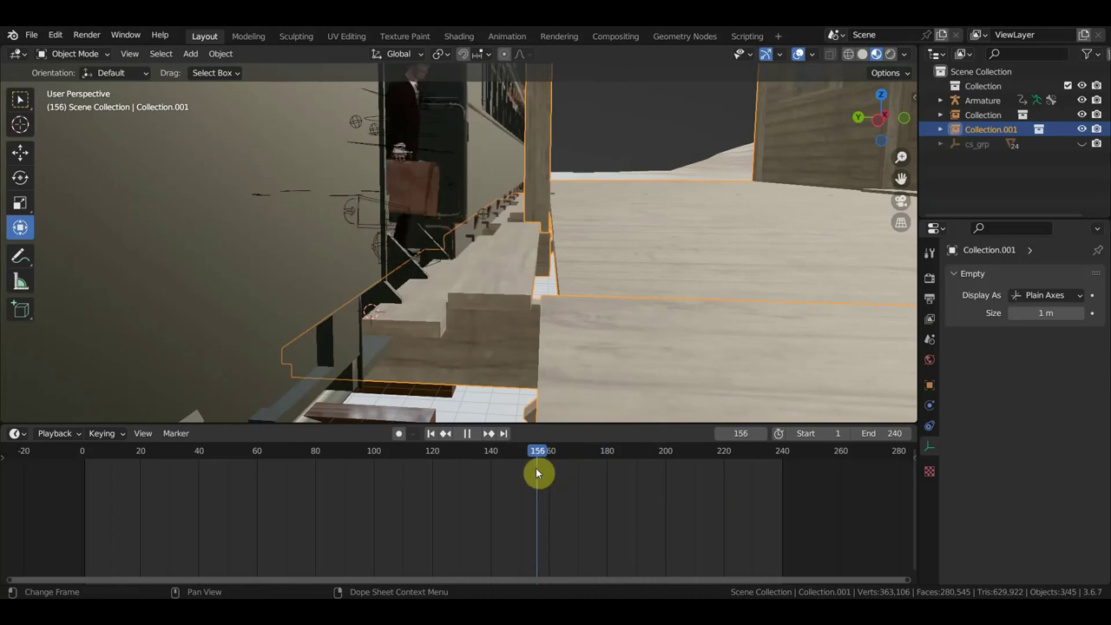
key("space")
Stretch the station collection to 1.123 along Z.
mouse_move(571, 409)
middle_mouse_down()
mouse_move(570, 347)
mouse_move(605, 324)
middle_mouse_up()
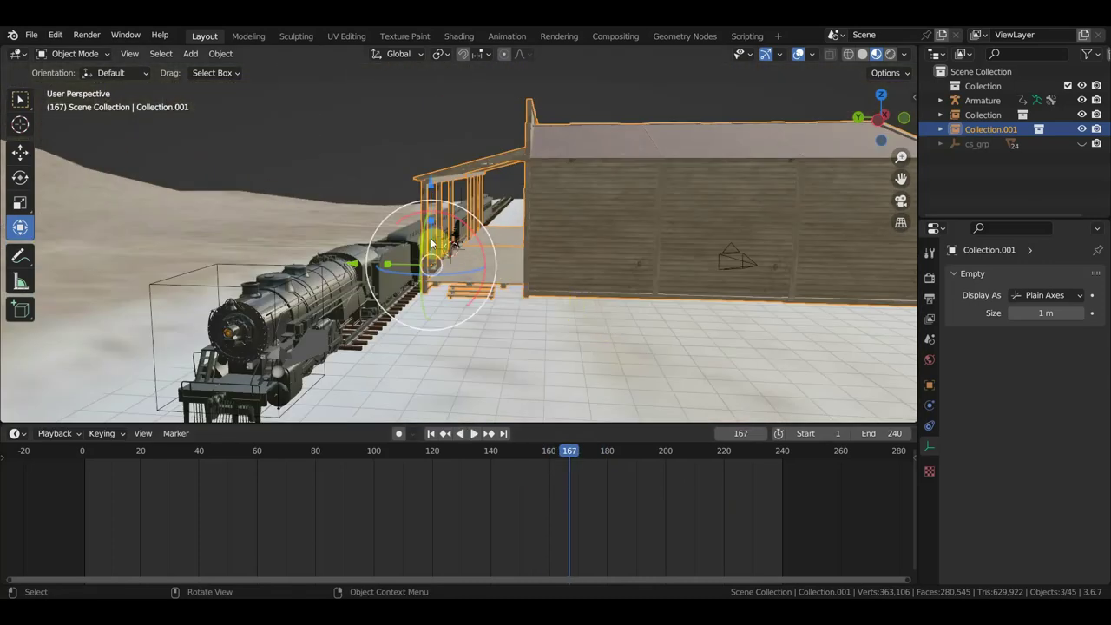
left_click_drag(432, 224, 464, 225)
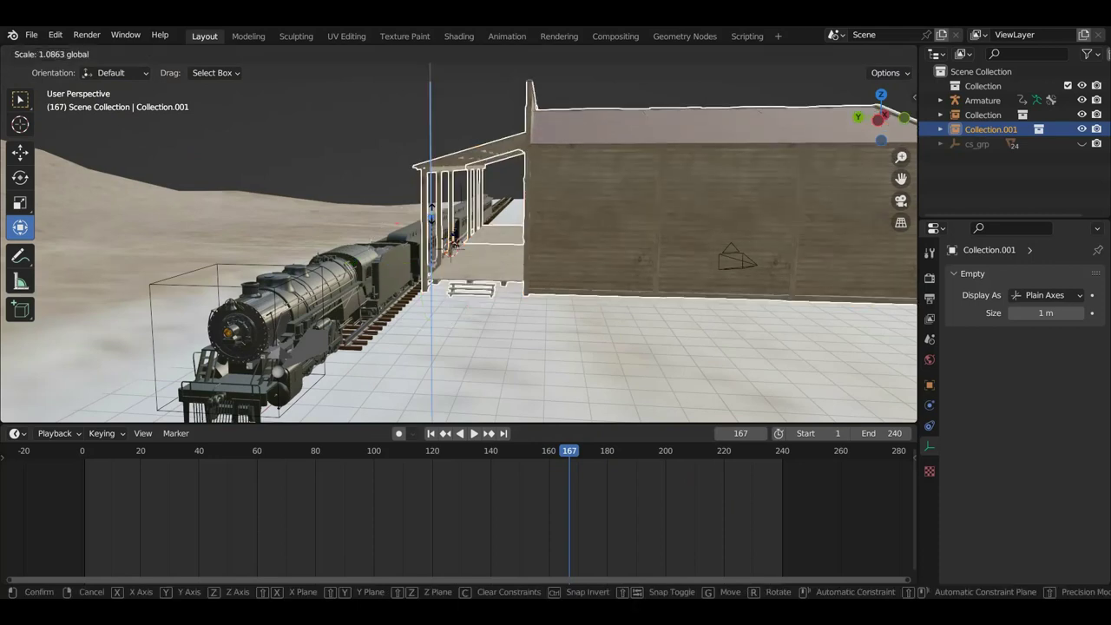
scroll(463, 224, "up", 3)
scroll(464, 225, "up", 2)
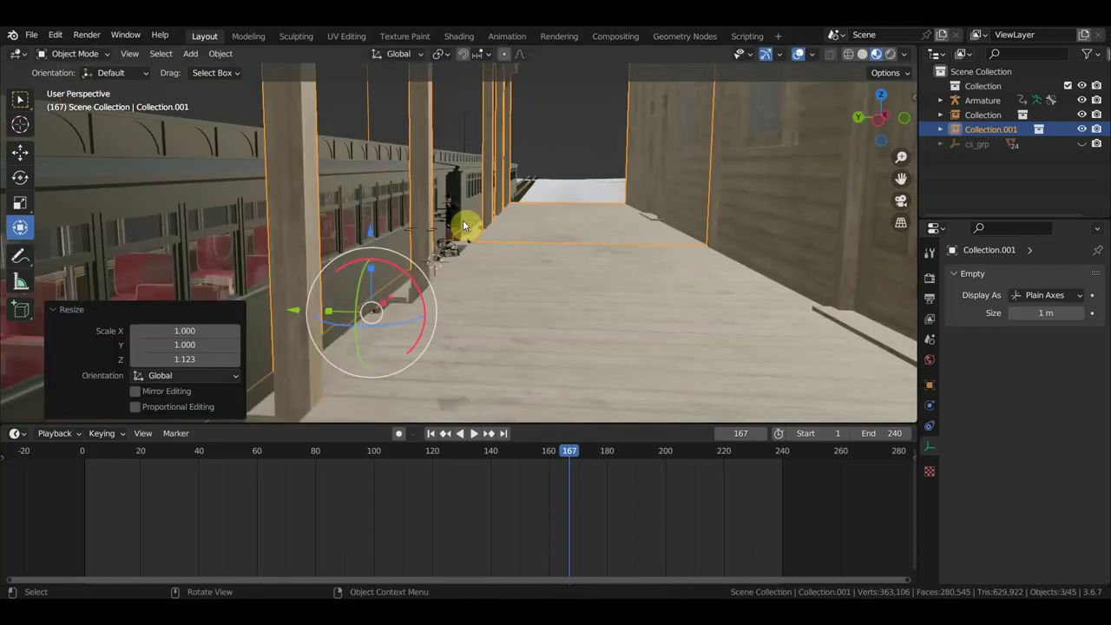
scroll(486, 232, "up", 3)
Lower the station about 2.8 m in Z to line up with the carriage steps.
mouse_move(485, 227)
middle_mouse_down()
mouse_move(503, 236)
mouse_move(486, 243)
middle_mouse_up()
key("g")
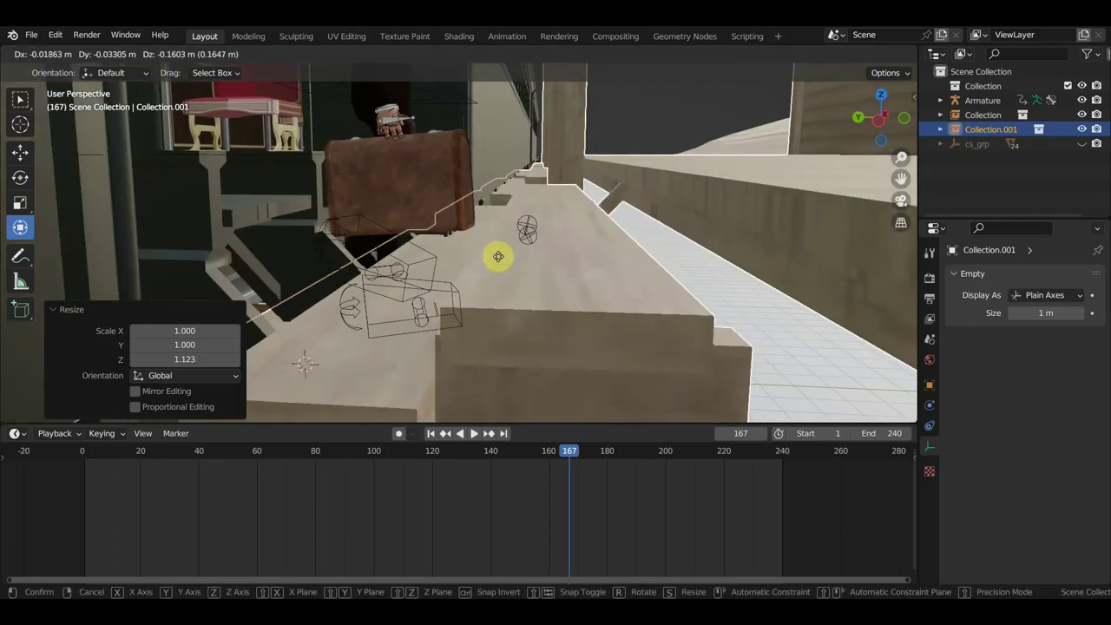
left_click(548, 411)
middle_click_drag(550, 414, 570, 374)
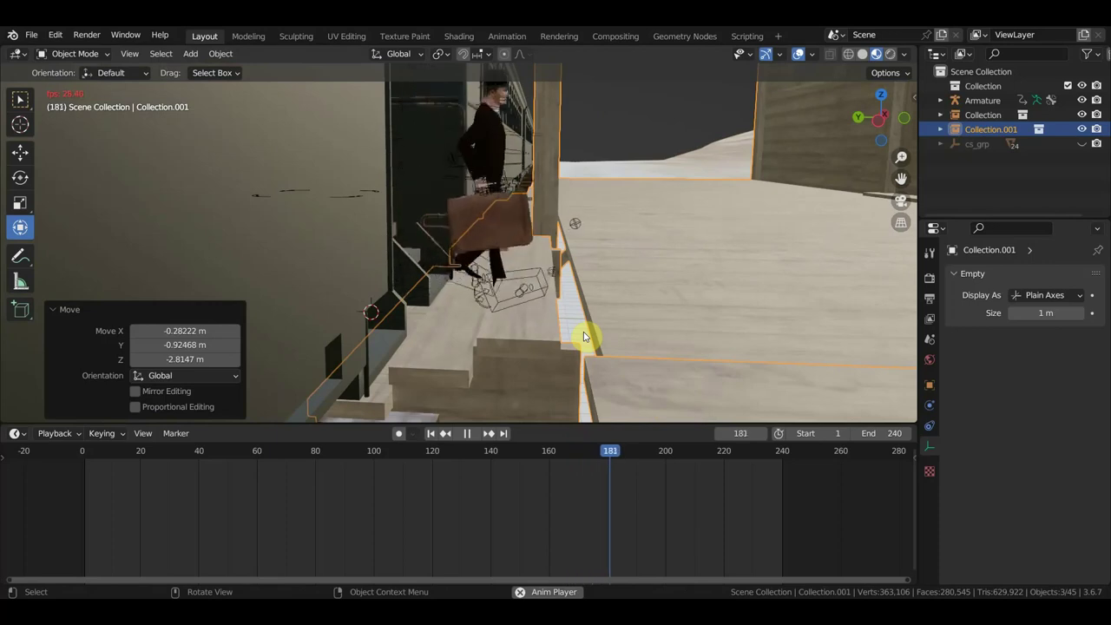
Stop at frame 183, nudge the platform, and replay to check the step-down.
key("space")
middle_click_drag(583, 337, 582, 342)
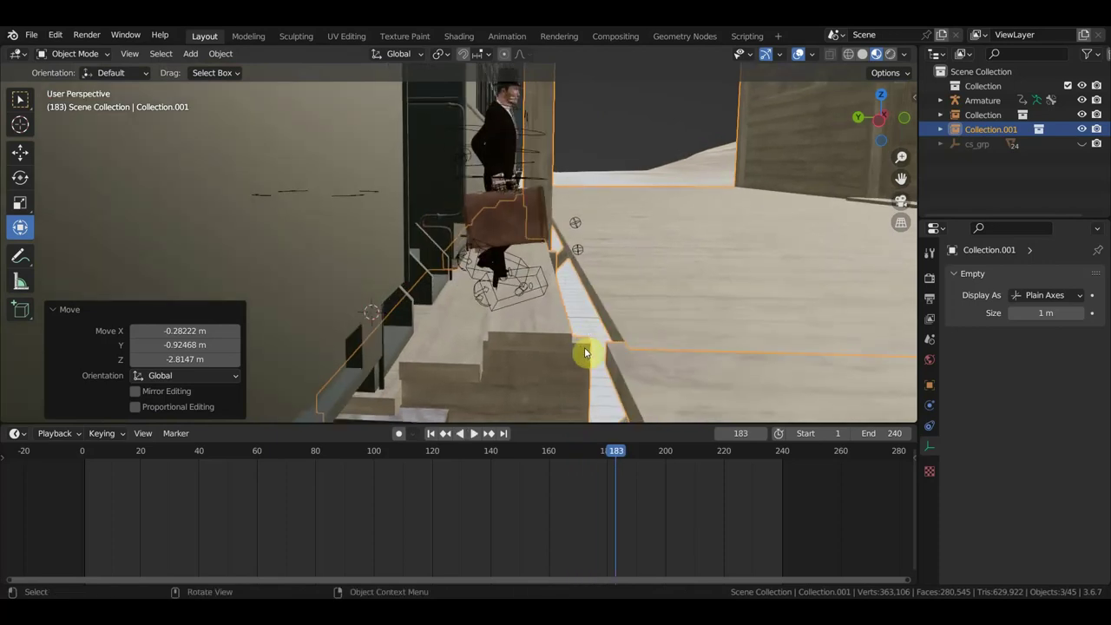
key("g")
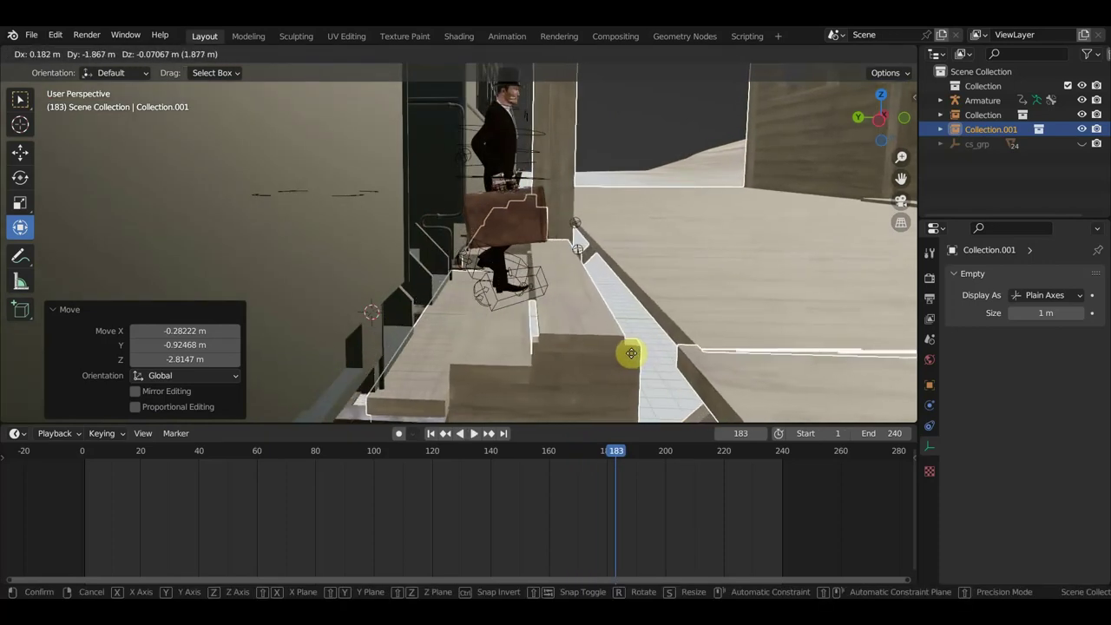
left_click(639, 353)
key("space")
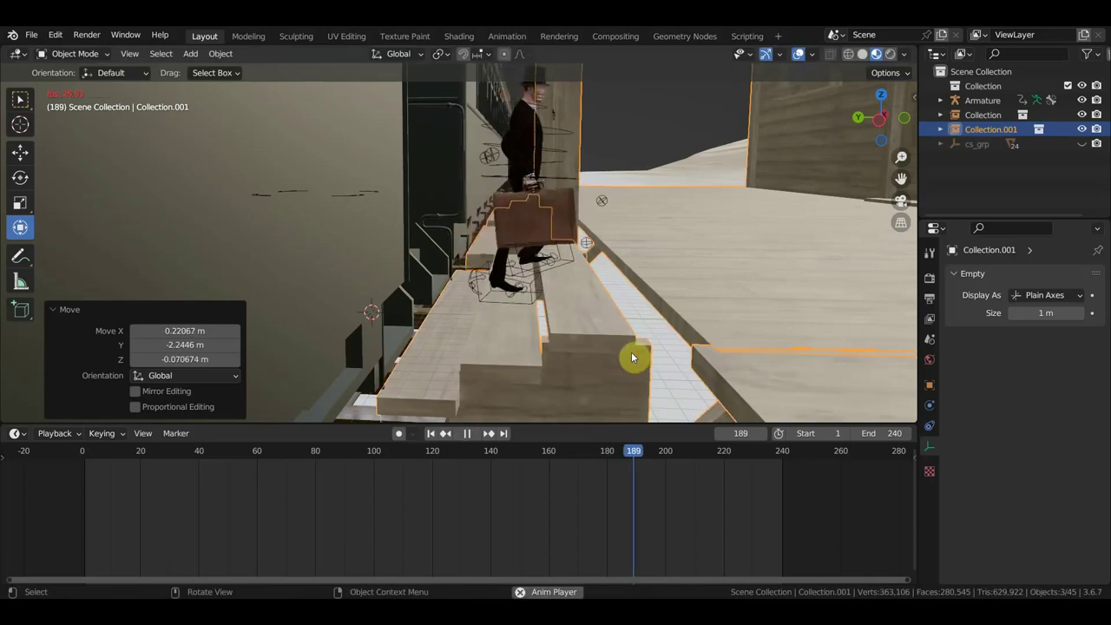
key("space")
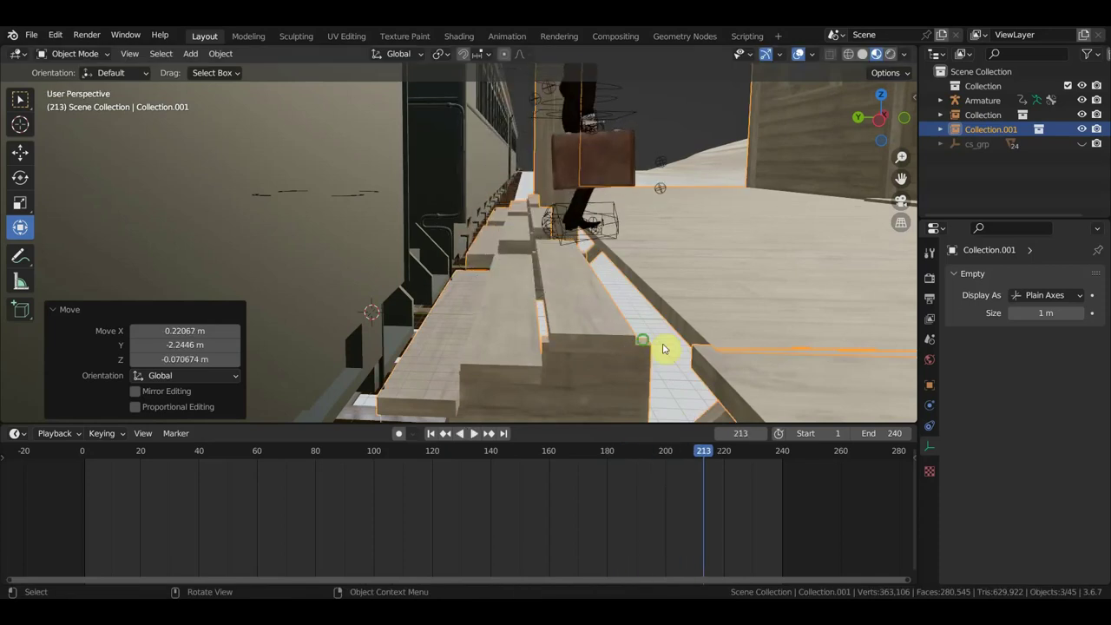
Reposition the platform again and scrub from frame 100 to 230 to verify the walk.
middle_click_drag(663, 349, 622, 328)
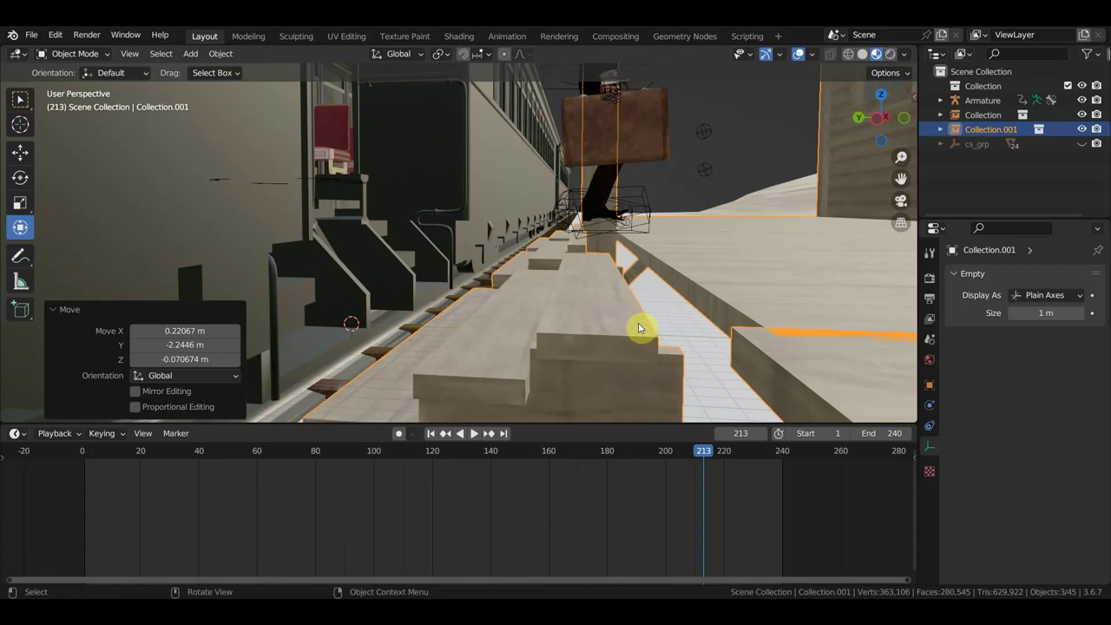
key("g")
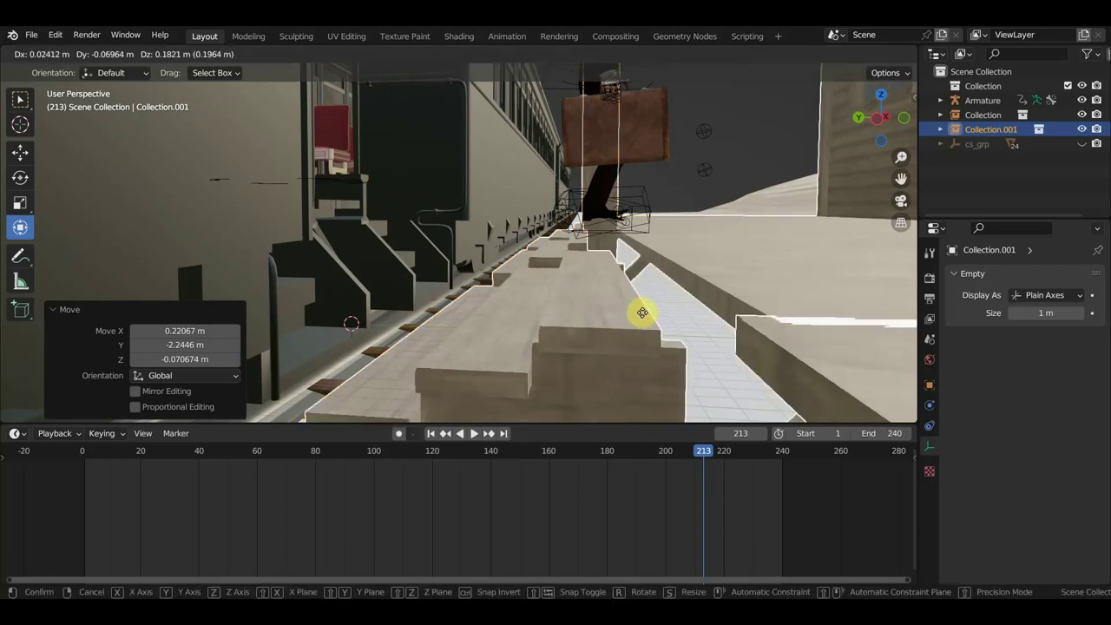
left_click(564, 288)
middle_click_drag(566, 289, 588, 308)
key("space")
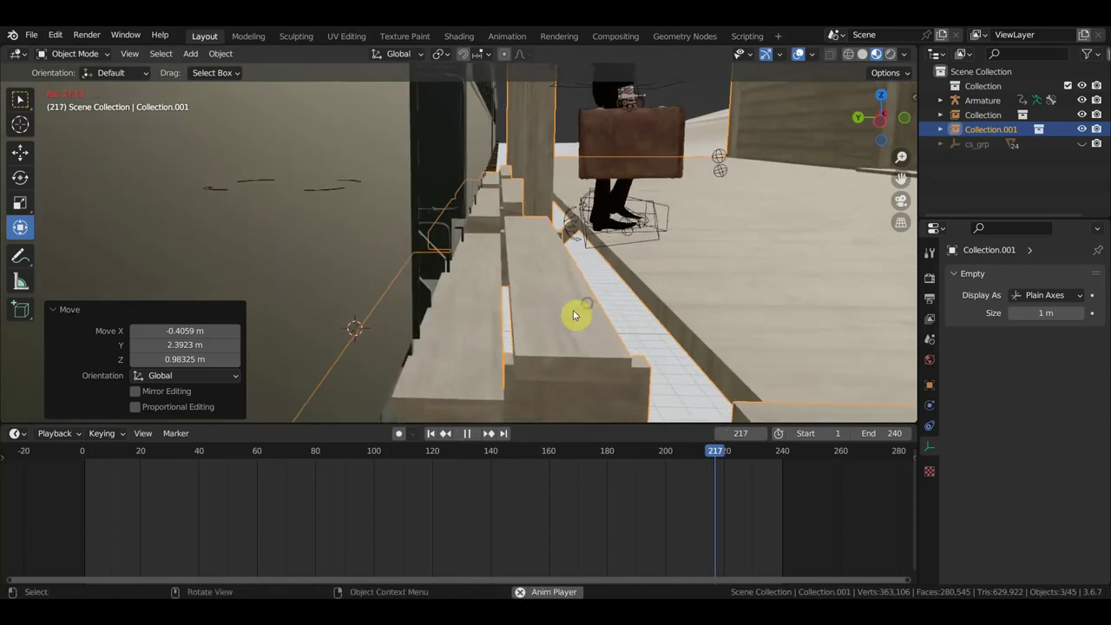
left_click(374, 454)
mouse_move(374, 454)
left_mouse_down()
mouse_move(598, 489)
mouse_move(686, 489)
mouse_move(658, 493)
mouse_move(645, 484)
mouse_move(756, 478)
left_mouse_up()
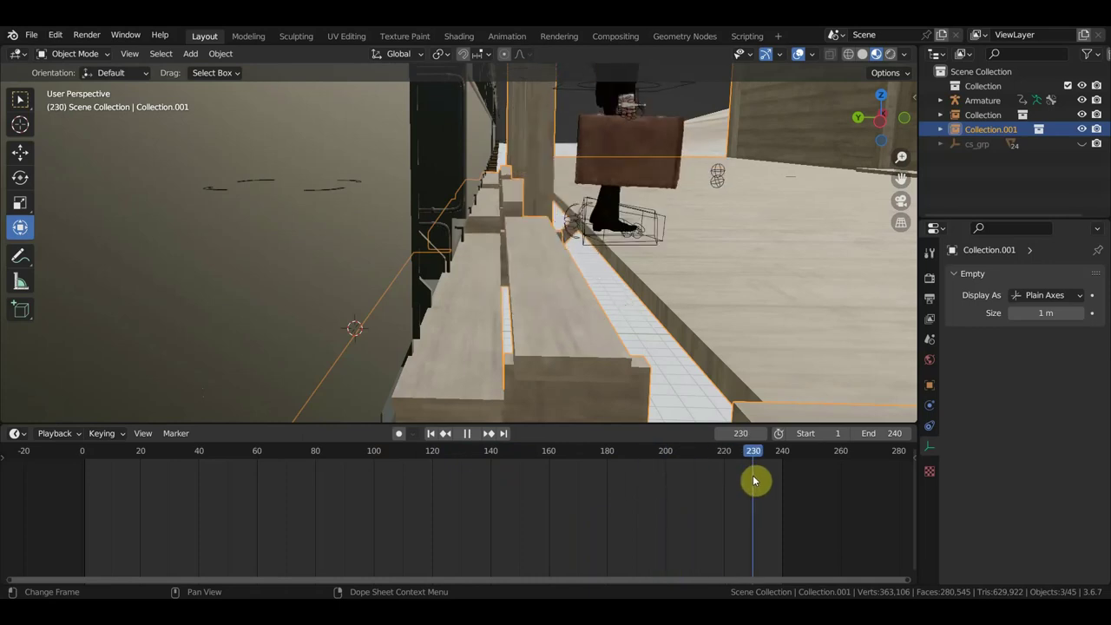
mouse_move(739, 380)
middle_mouse_down()
mouse_move(674, 365)
mouse_move(675, 348)
mouse_move(662, 379)
middle_mouse_up()
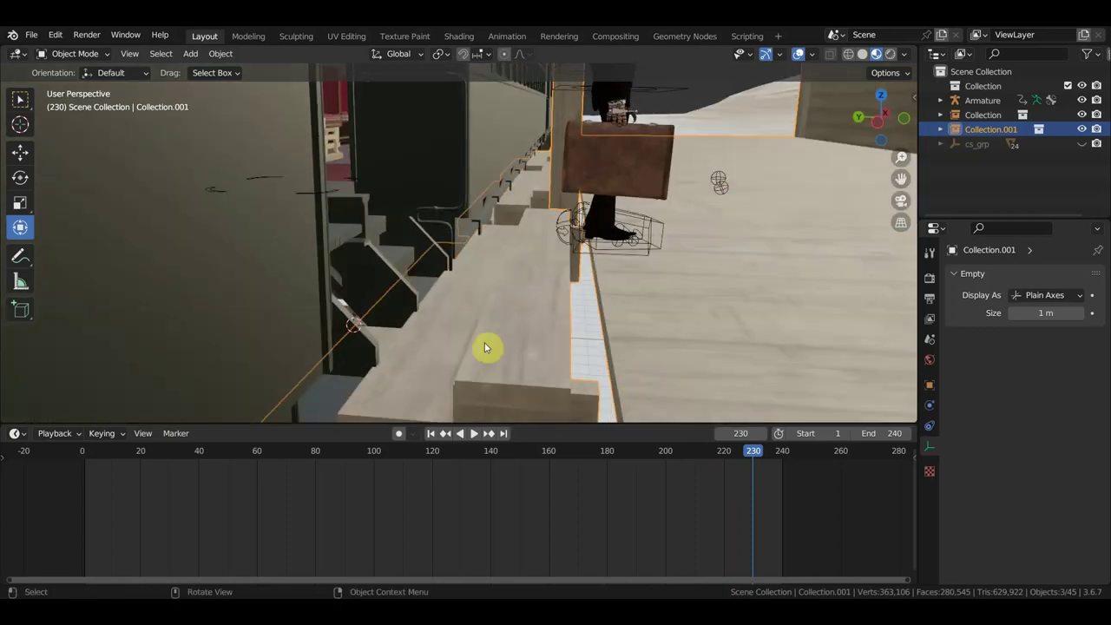
Shorten the station collection to 0.78 along Y.
scroll(484, 347, "down", 3)
scroll(520, 315, "down", 3)
scroll(540, 315, "down", 3)
scroll(540, 315, "down", 2)
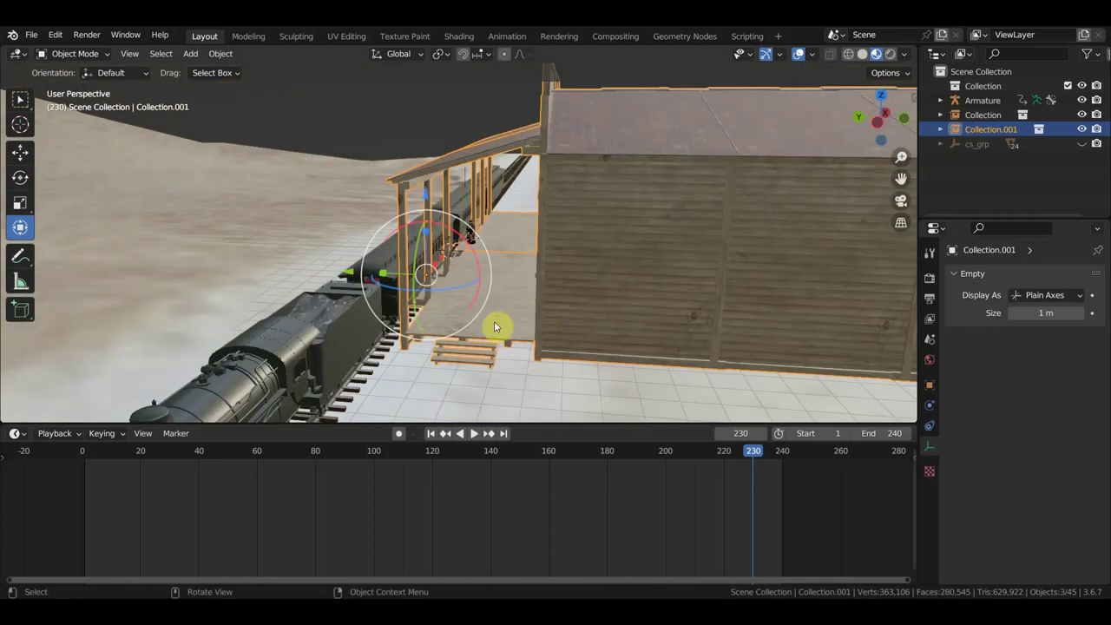
left_click_drag(387, 276, 398, 276)
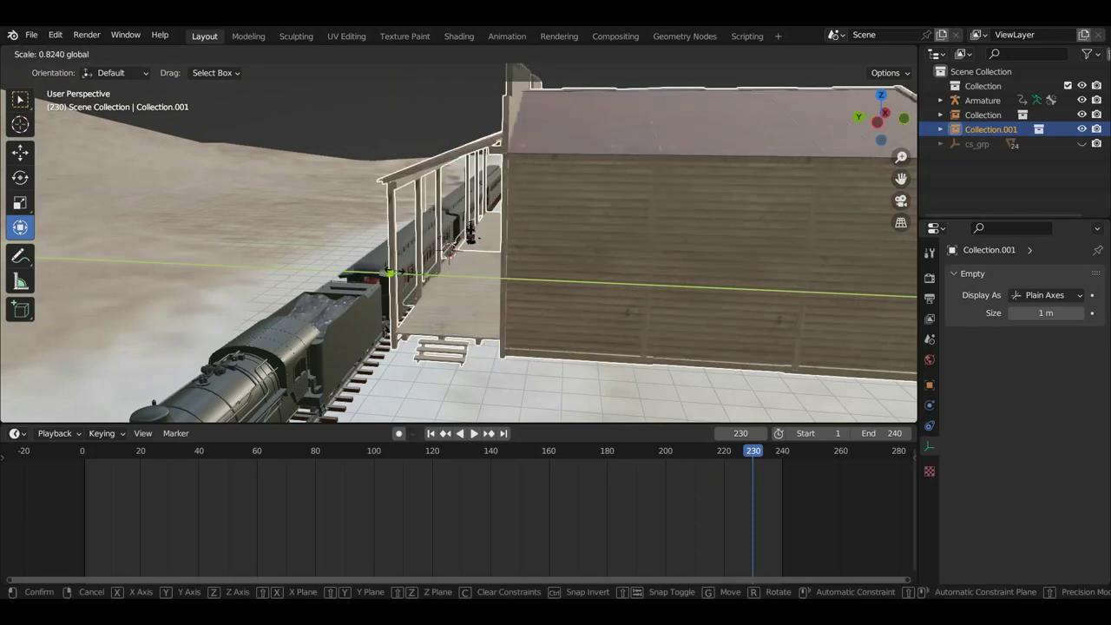
scroll(406, 276, "up", 5)
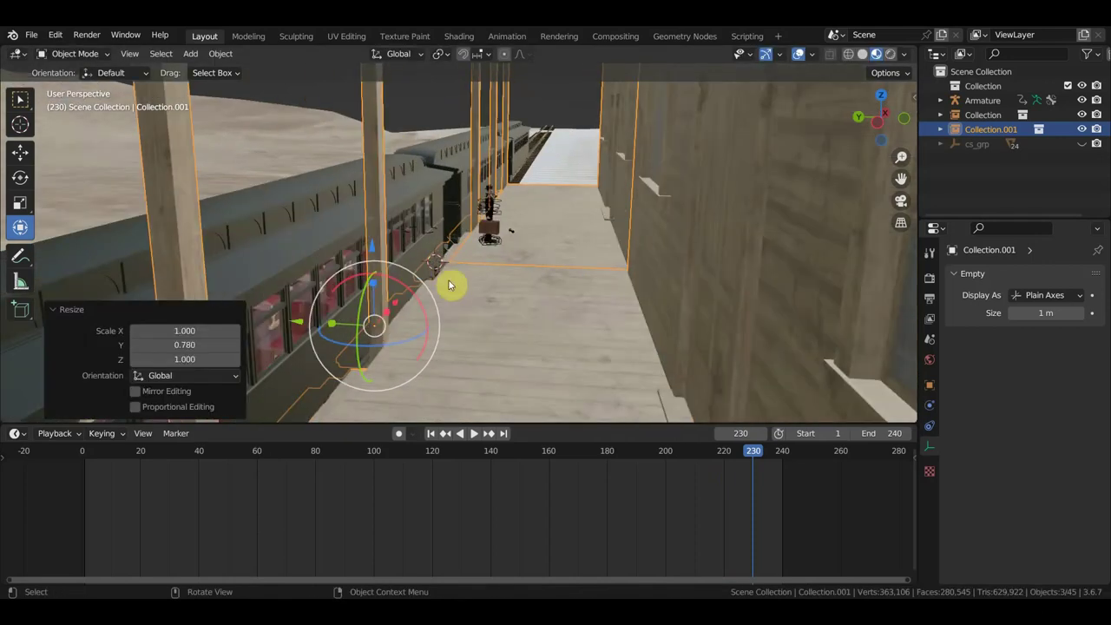
scroll(498, 266, "up", 2)
scroll(521, 257, "up", 2)
scroll(520, 258, "up", 2)
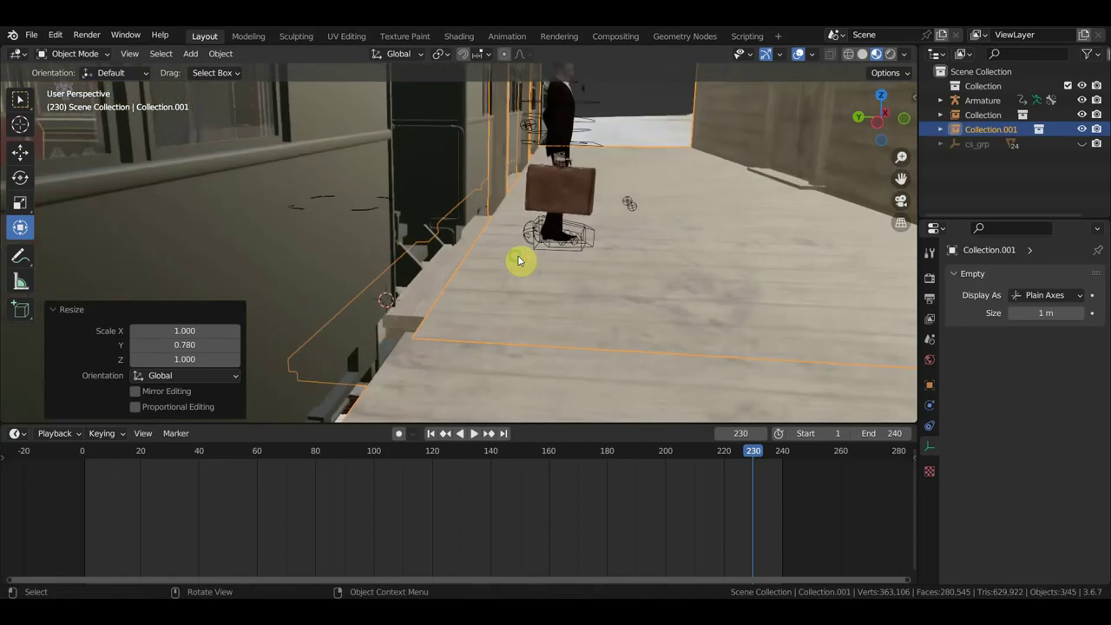
Slide the station platform along the track.
mouse_move(521, 258)
middle_mouse_down()
mouse_move(523, 269)
mouse_move(526, 250)
middle_mouse_up()
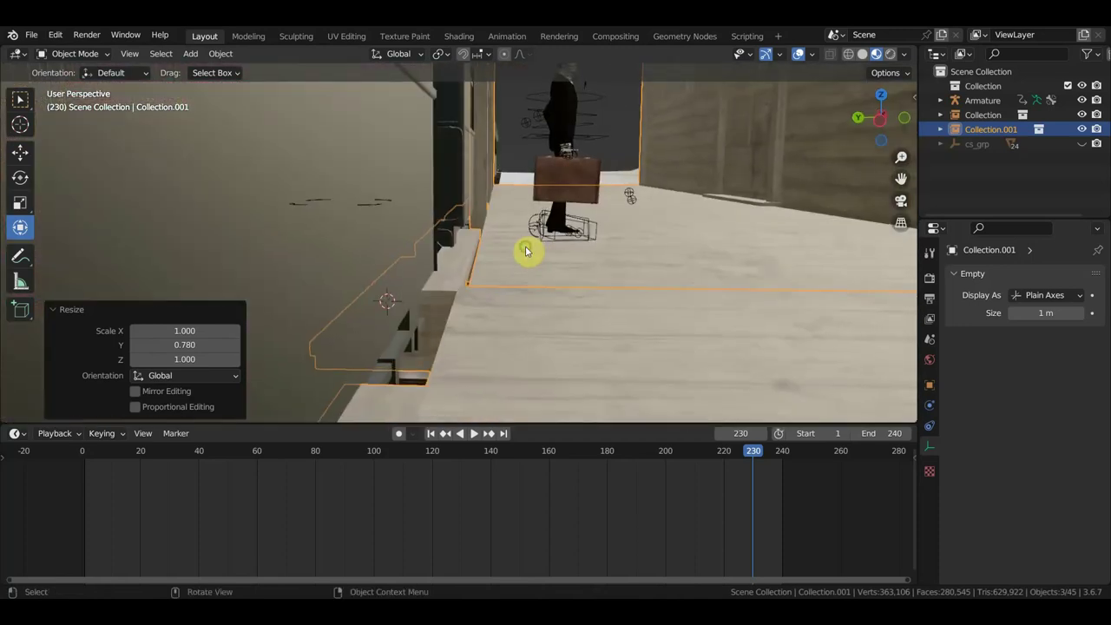
key("g")
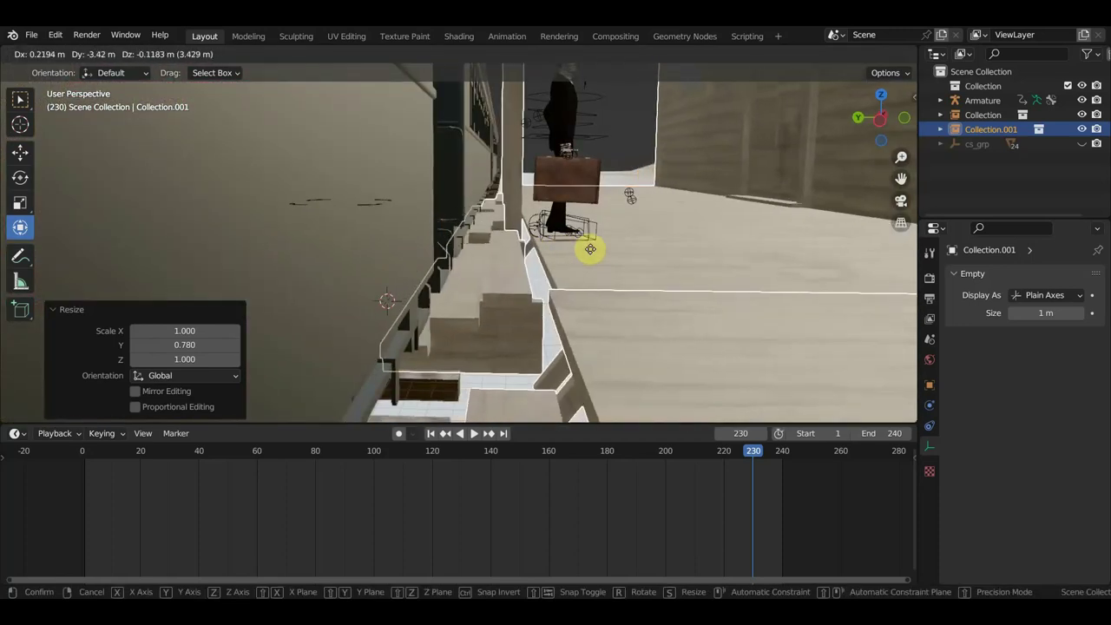
left_click(601, 249)
Raise the train collection about 2.07 m along Z.
middle_click_drag(600, 249, 562, 248)
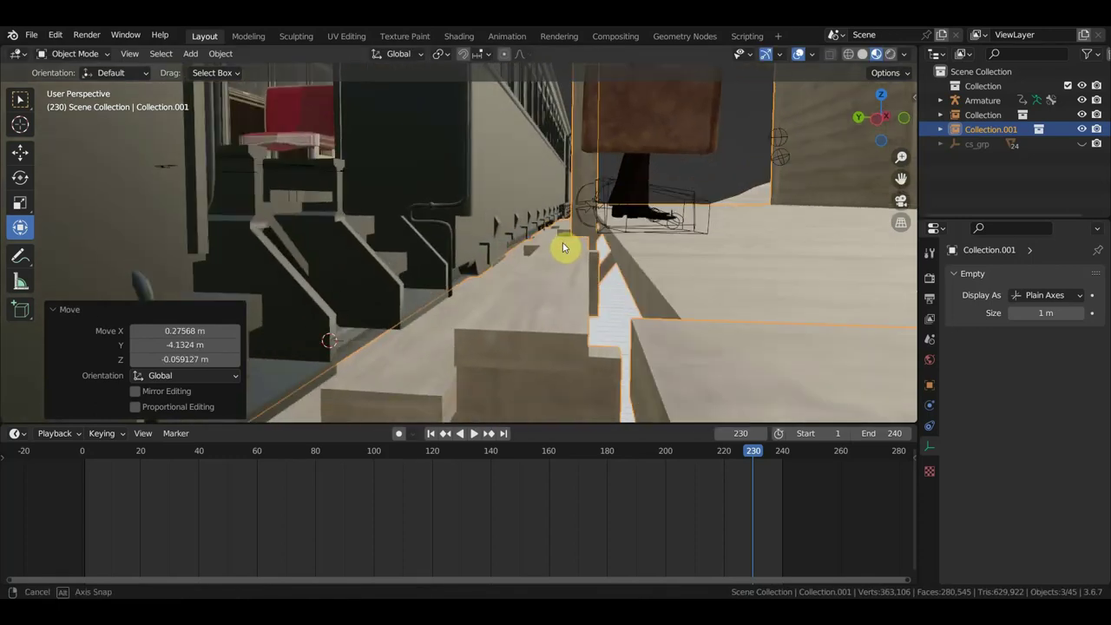
left_click(451, 230)
left_click_drag(498, 252, 499, 221)
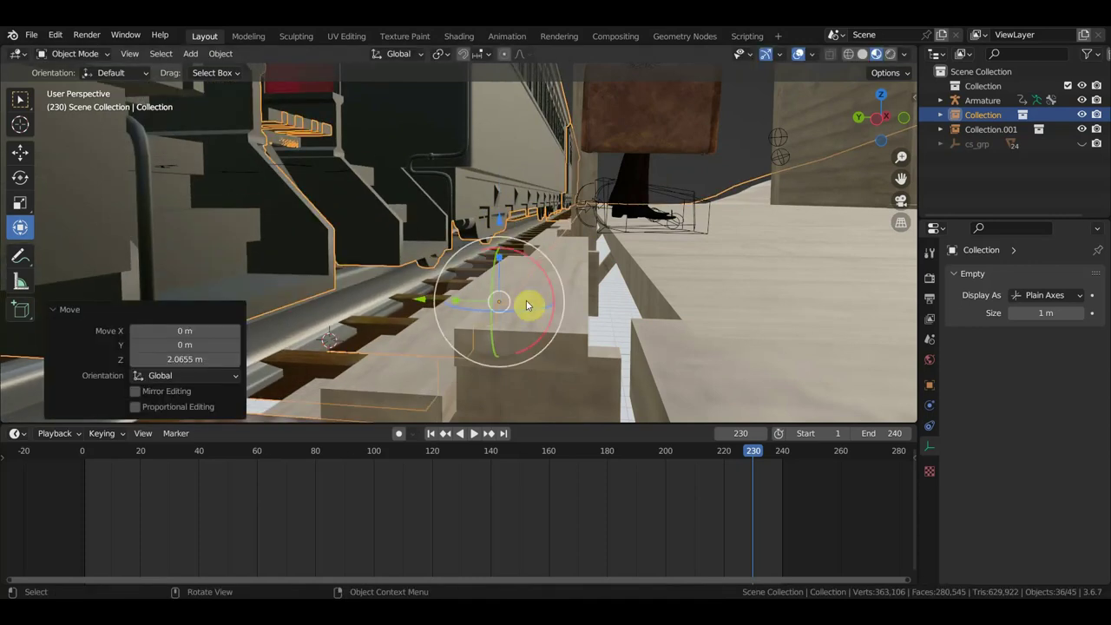
Scrub the animation around frames 143–161 to examine the step onto the platform.
left_click(98, 464)
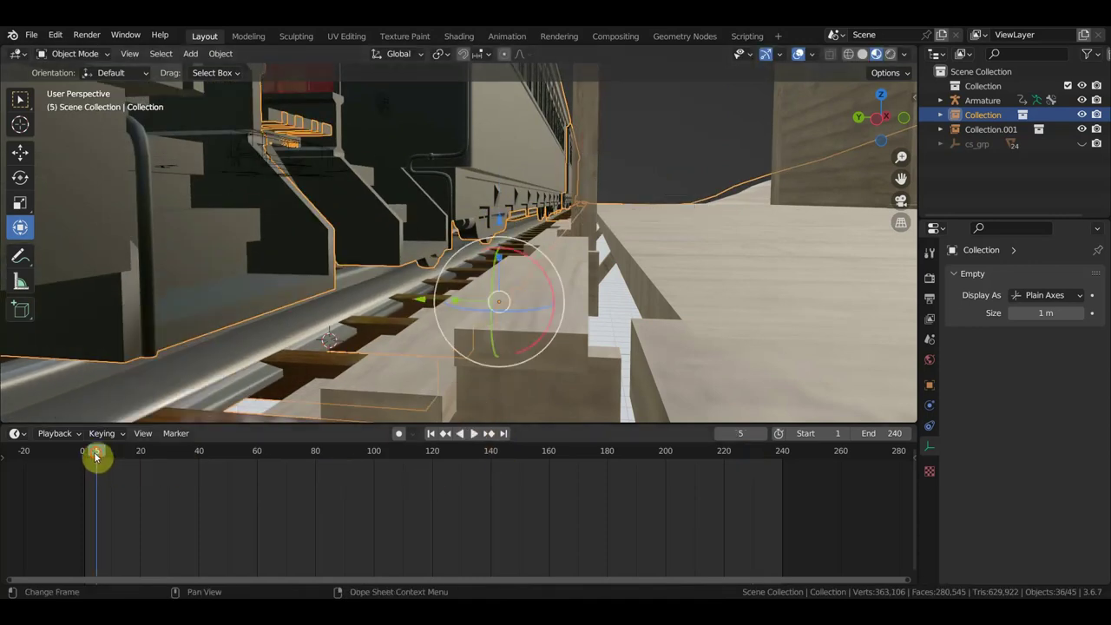
key("space")
left_click_drag(380, 477, 502, 498)
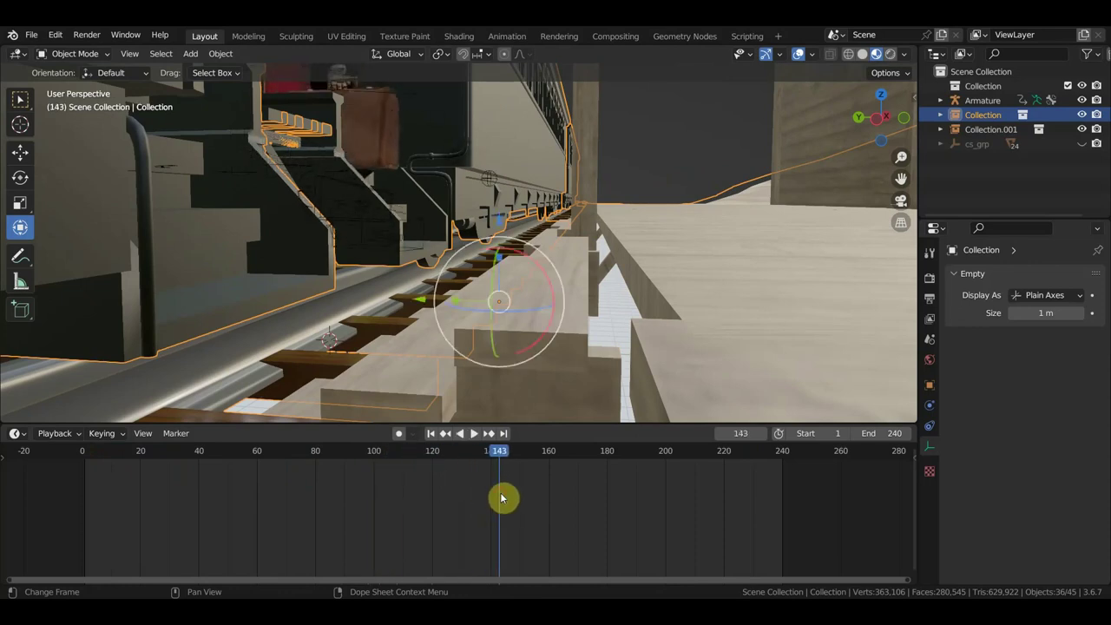
mouse_move(498, 309)
middle_mouse_down()
mouse_move(426, 325)
mouse_move(436, 319)
middle_mouse_up()
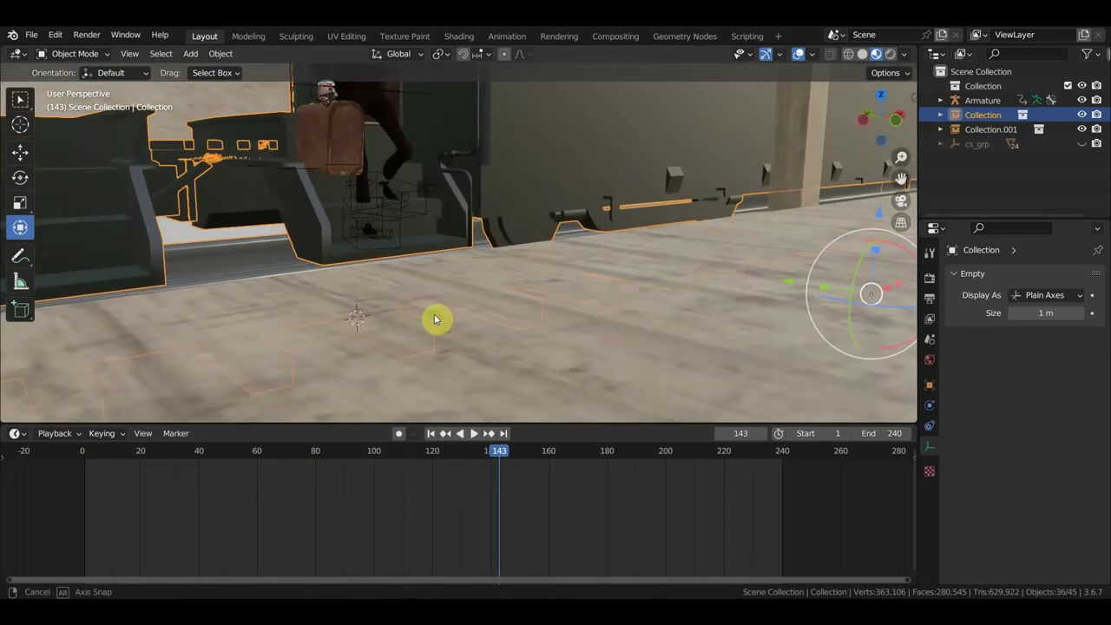
mouse_move(494, 452)
left_mouse_down()
mouse_move(599, 487)
mouse_move(587, 489)
left_mouse_up()
mouse_move(563, 386)
middle_mouse_down()
mouse_move(556, 372)
mouse_move(609, 372)
mouse_move(556, 348)
middle_mouse_up()
middle_click_drag(556, 347, 532, 372)
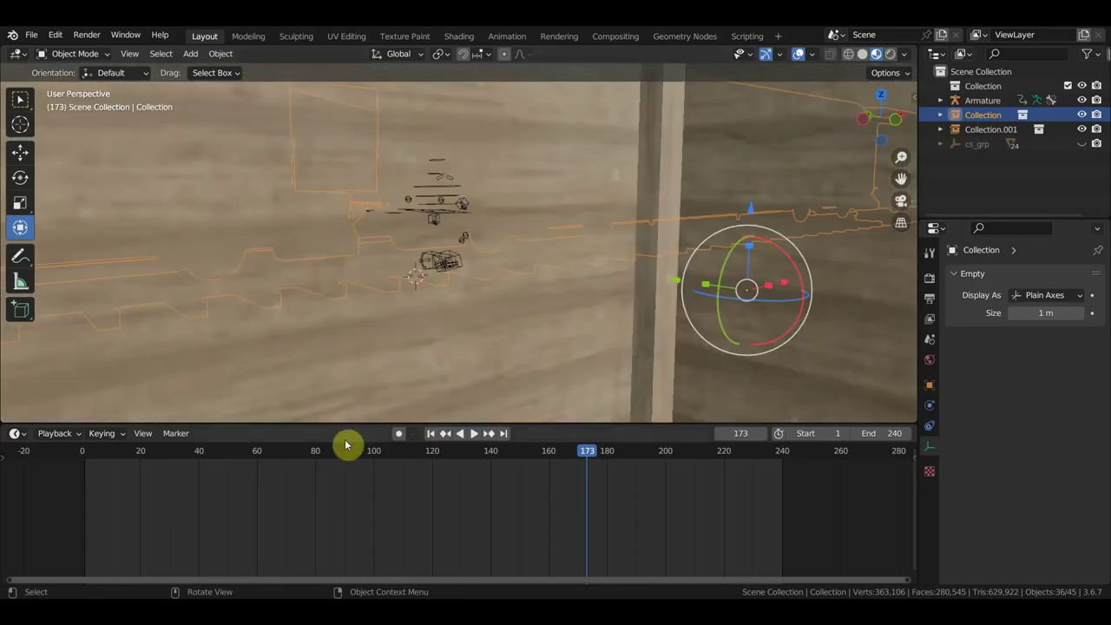
left_click(87, 451)
mouse_move(283, 377)
middle_mouse_down()
mouse_move(461, 380)
mouse_move(472, 132)
middle_mouse_up()
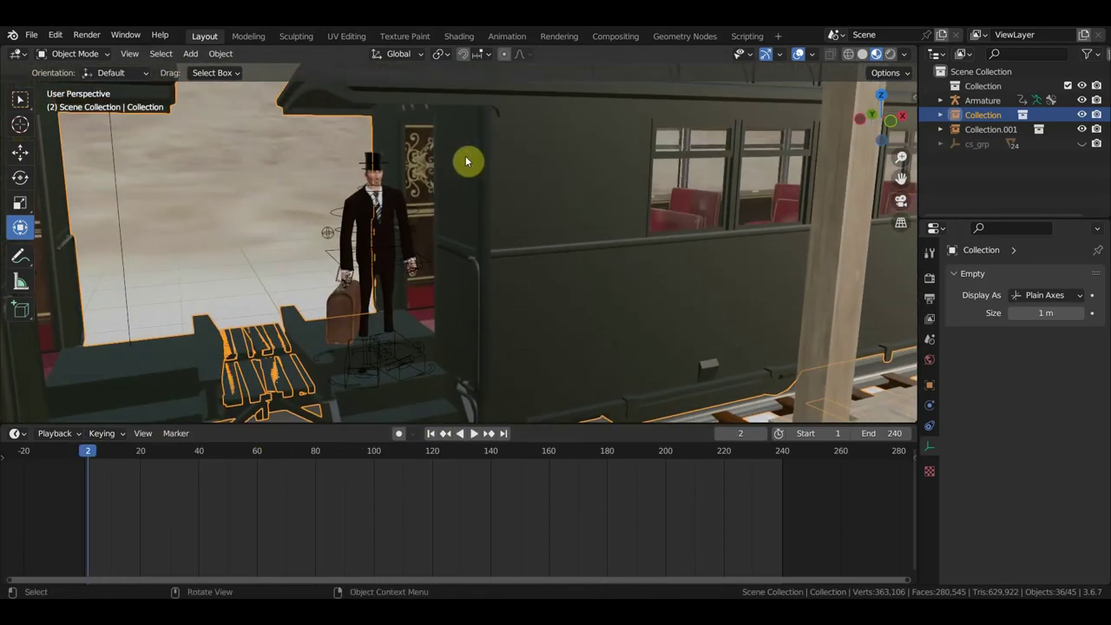
middle_click_drag(426, 240, 449, 232)
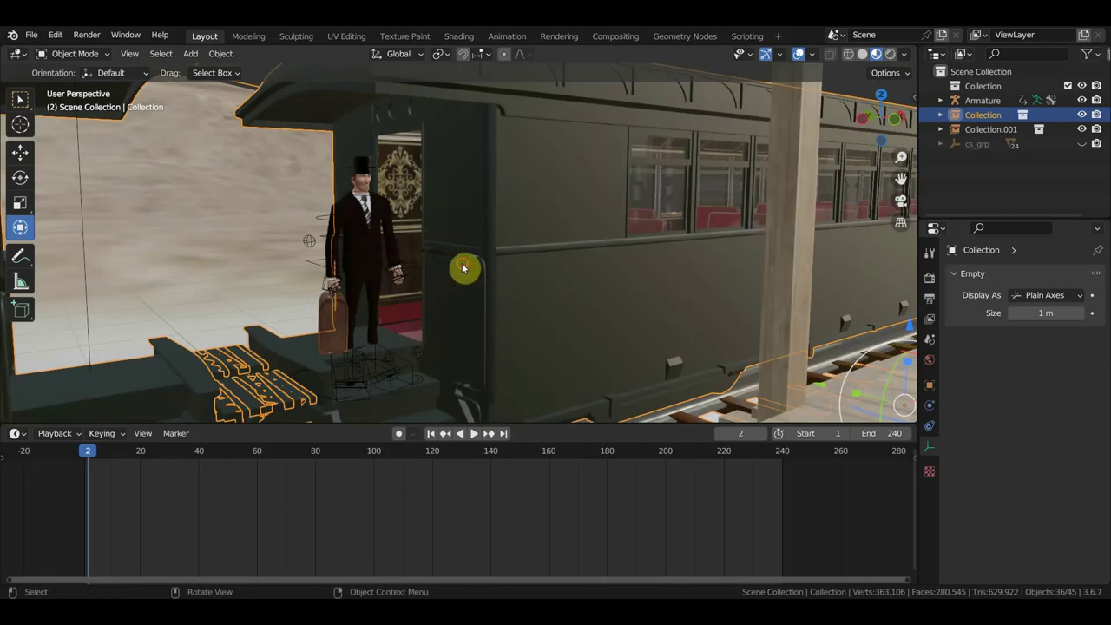
middle_click_drag(475, 267, 523, 254)
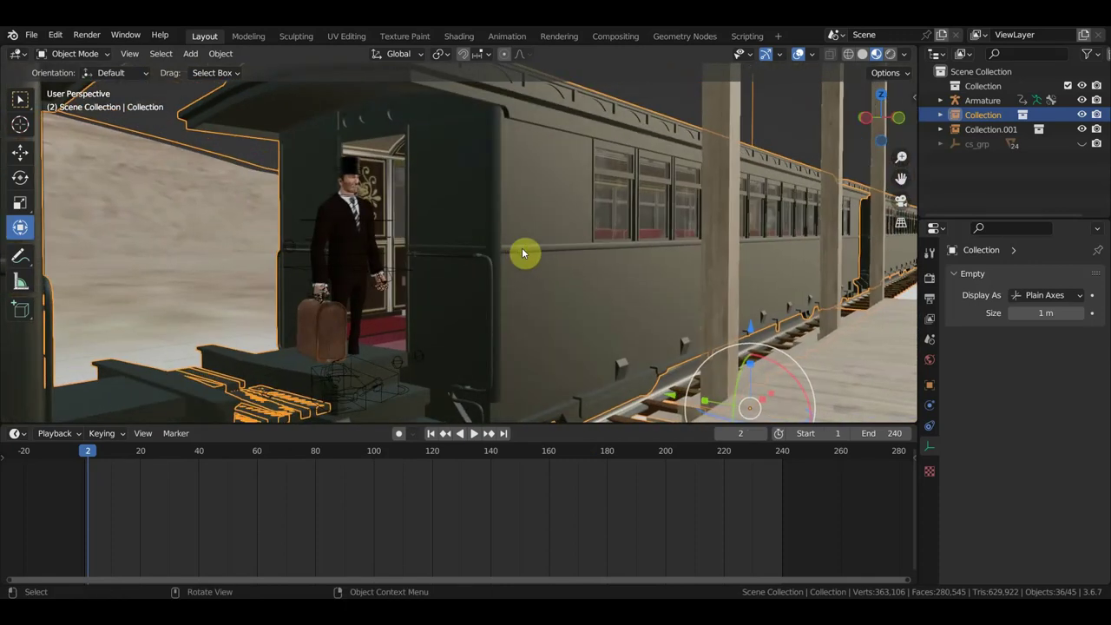
Lower the train collection 1.814 m along Z and scrub to check the step.
left_click_drag(752, 331, 755, 342)
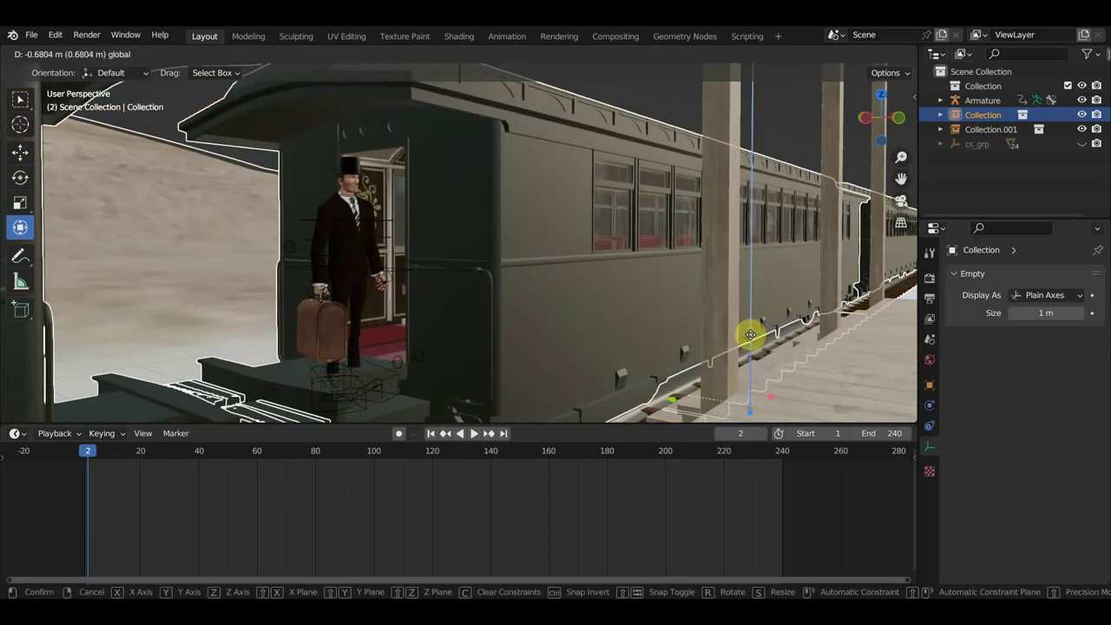
left_click(755, 342)
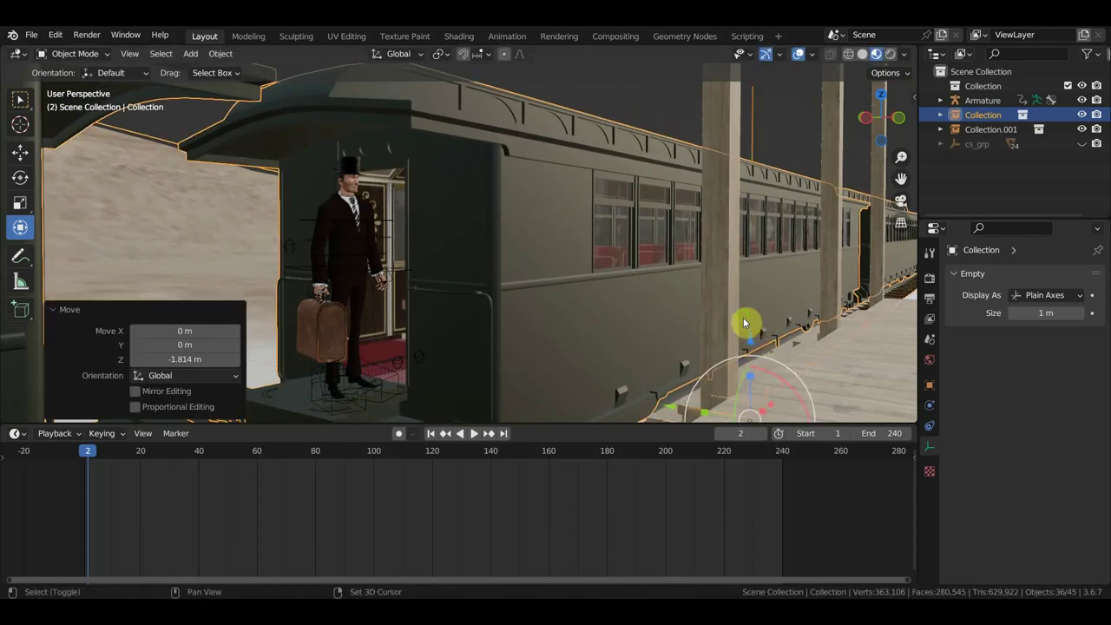
mouse_move(743, 322)
middle_mouse_down()
mouse_move(739, 203)
mouse_move(683, 163)
mouse_move(741, 196)
mouse_move(724, 223)
middle_mouse_up()
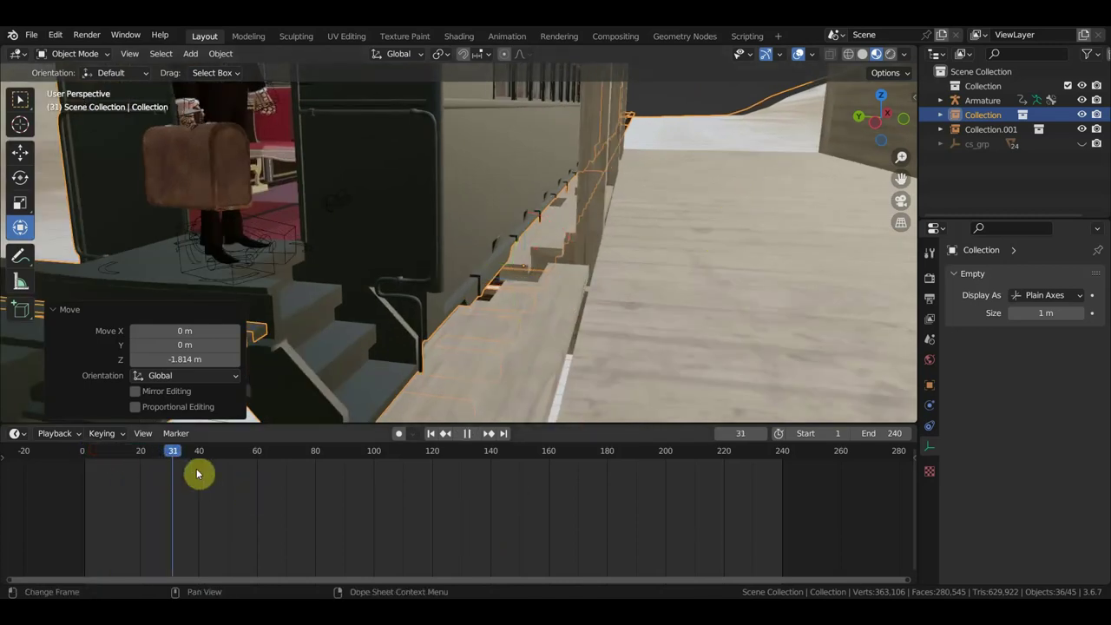
mouse_move(320, 483)
left_mouse_down()
mouse_move(409, 484)
mouse_move(578, 529)
left_mouse_up()
middle_click_drag(521, 408, 495, 390)
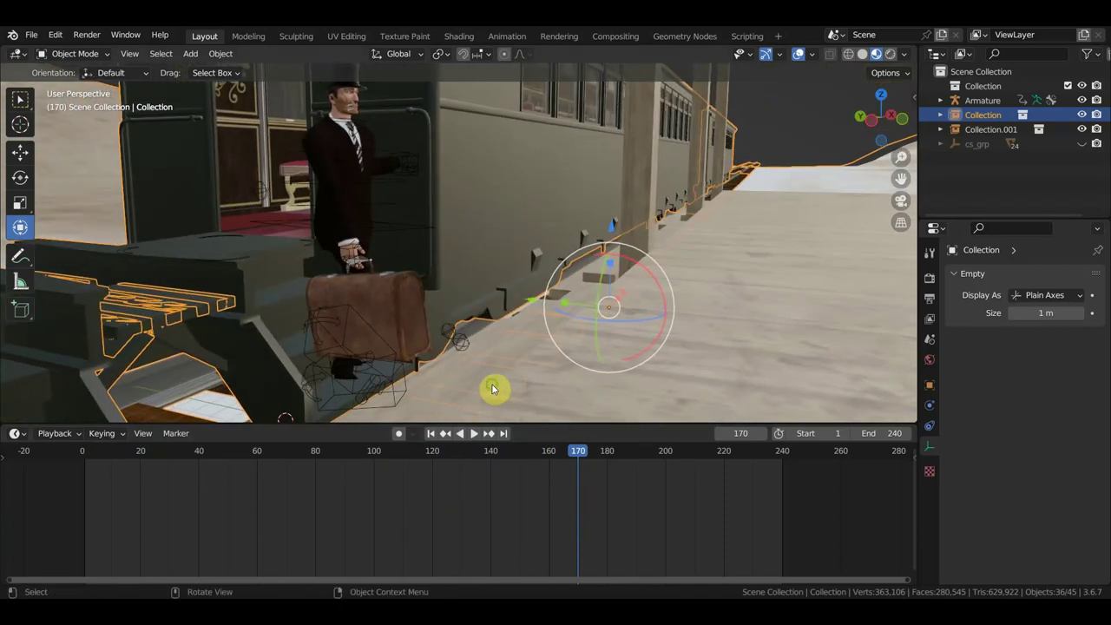
Lower Collection about 0.36 m more along Z and play to test the stride.
left_click_drag(612, 230, 612, 231)
mouse_move(613, 231)
middle_mouse_down()
mouse_move(590, 248)
mouse_move(577, 233)
mouse_move(605, 241)
mouse_move(520, 355)
mouse_move(467, 335)
mouse_move(298, 362)
middle_mouse_up()
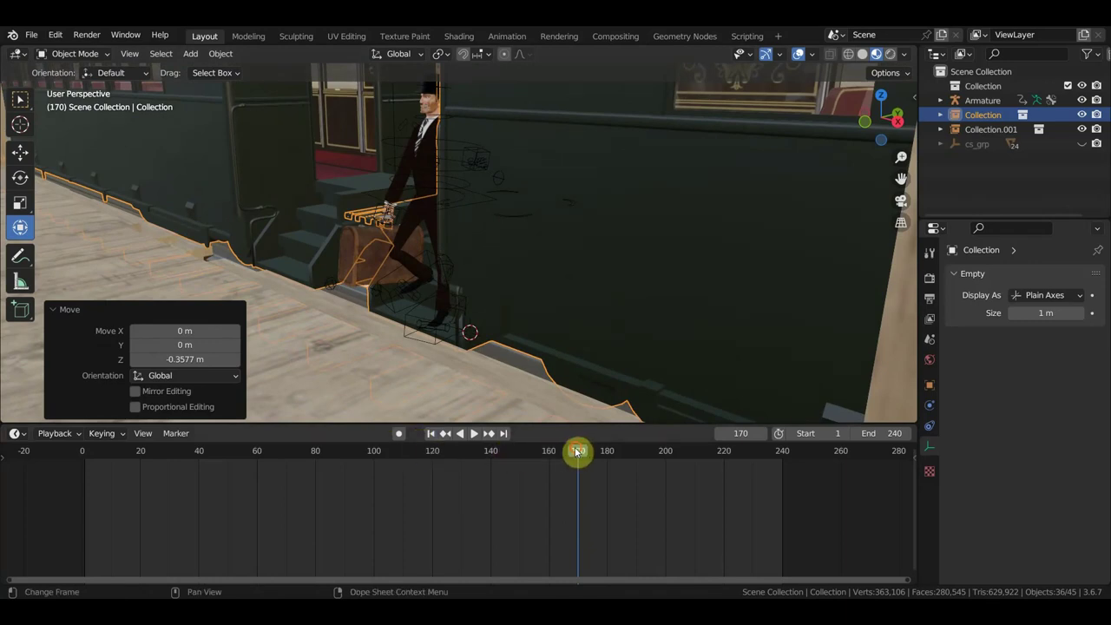
key("space")
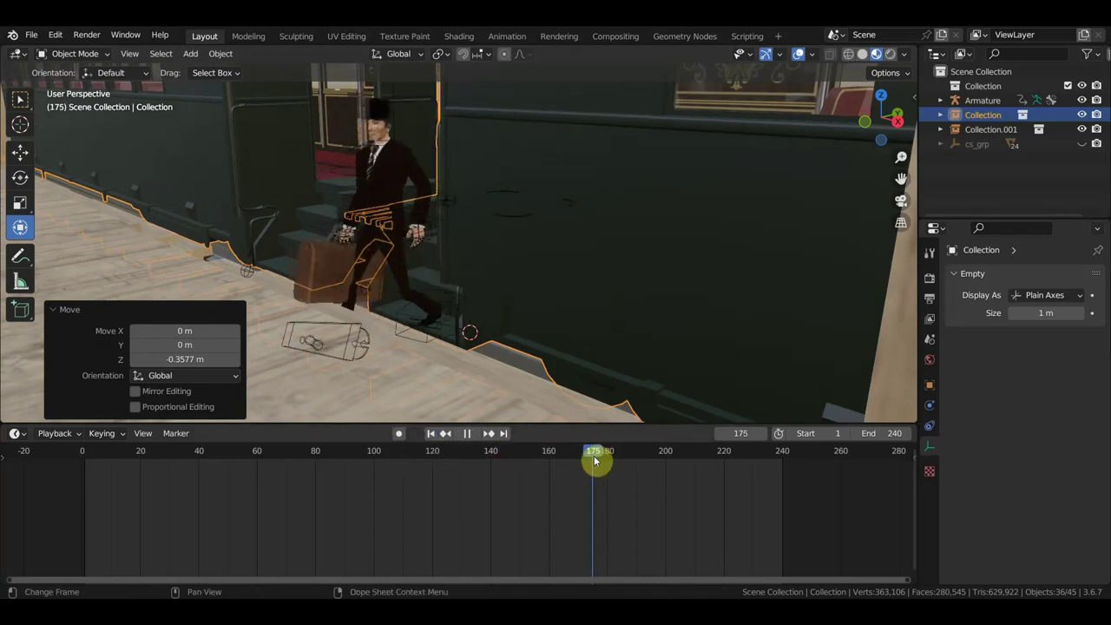
key("space")
mouse_move(512, 355)
middle_mouse_down()
mouse_move(471, 377)
mouse_move(459, 359)
mouse_move(425, 354)
mouse_move(456, 330)
mouse_move(472, 273)
middle_mouse_up()
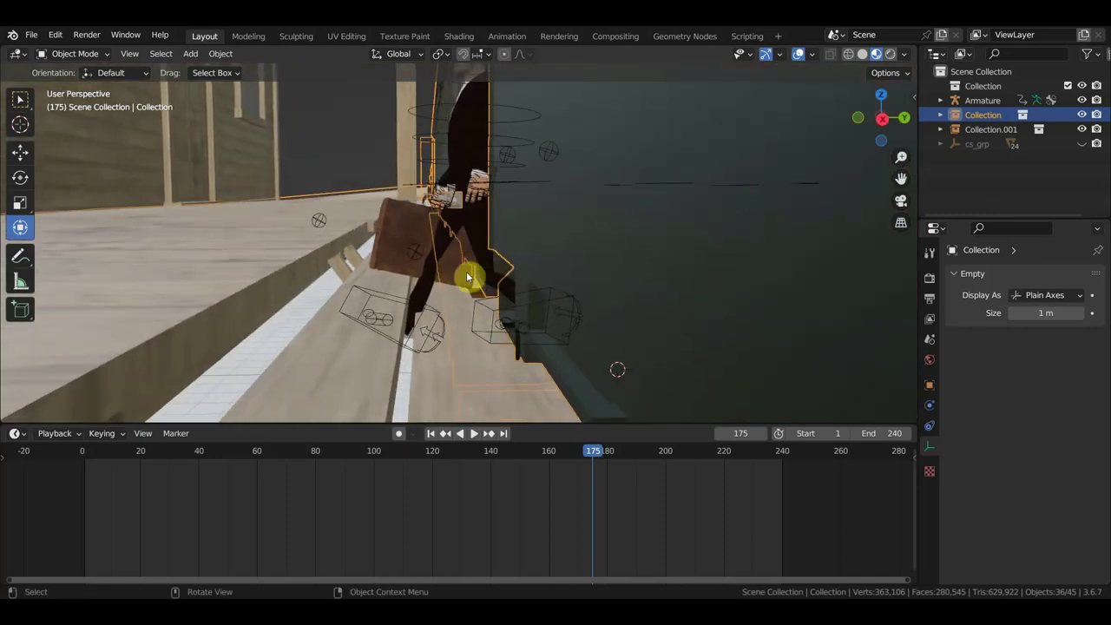
Slide Collection.001 along Y and play the animation to check the walk.
left_click(230, 286)
middle_click_drag(657, 423, 649, 389)
mouse_move(649, 389)
left_mouse_down()
mouse_move(636, 404)
mouse_move(602, 404)
left_mouse_up()
key("space")
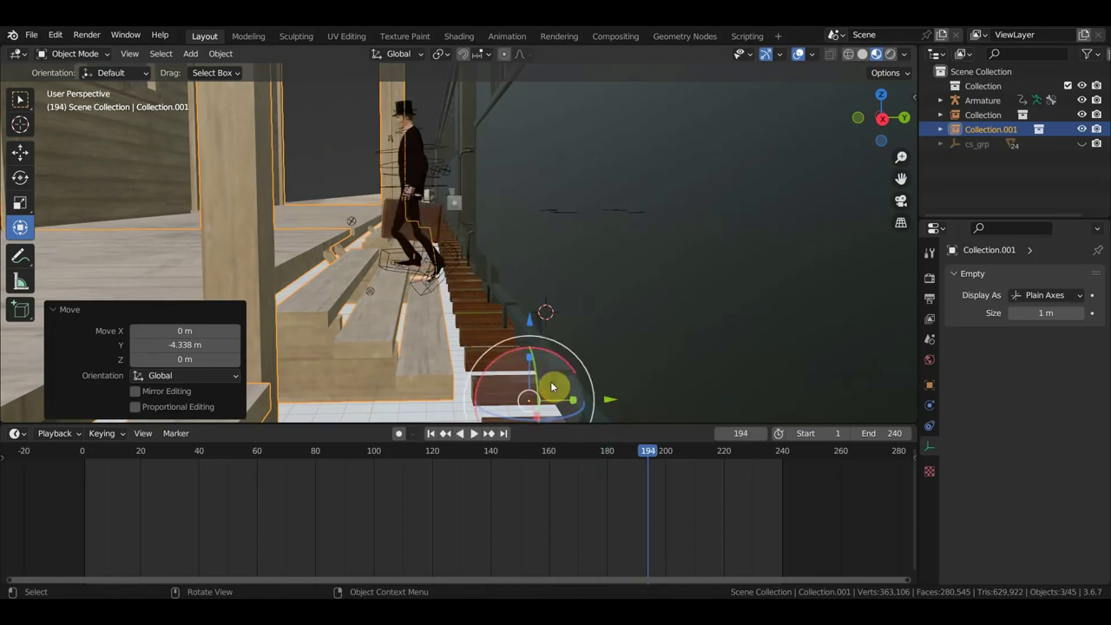
key("space")
key("space")
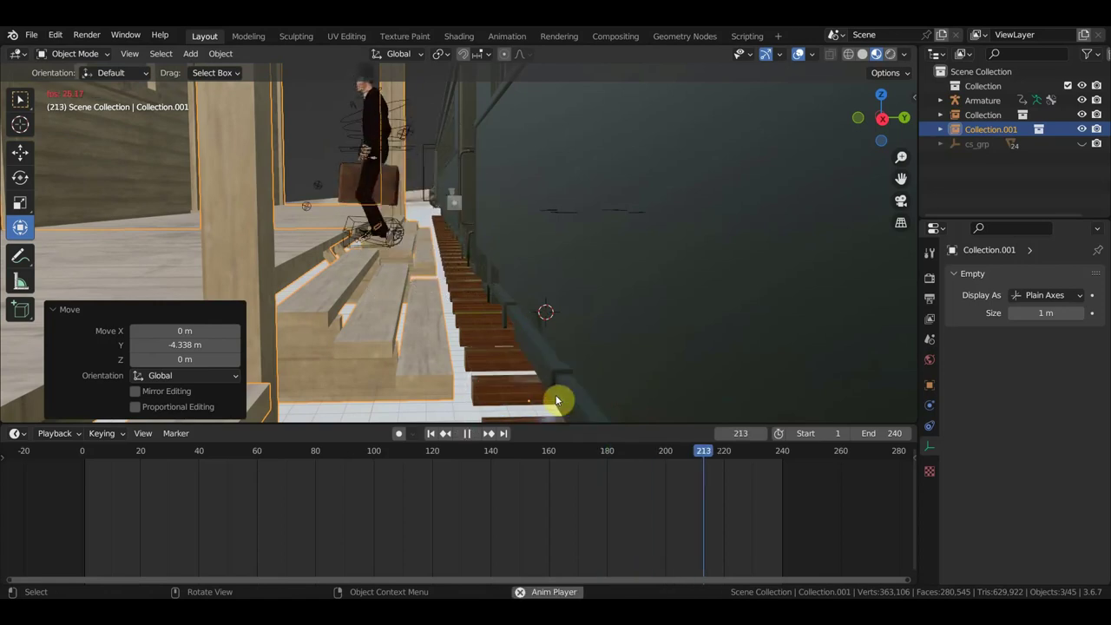
key("space")
Raise Collection.001 0.531 m along Z.
middle_click_drag(533, 371, 495, 326)
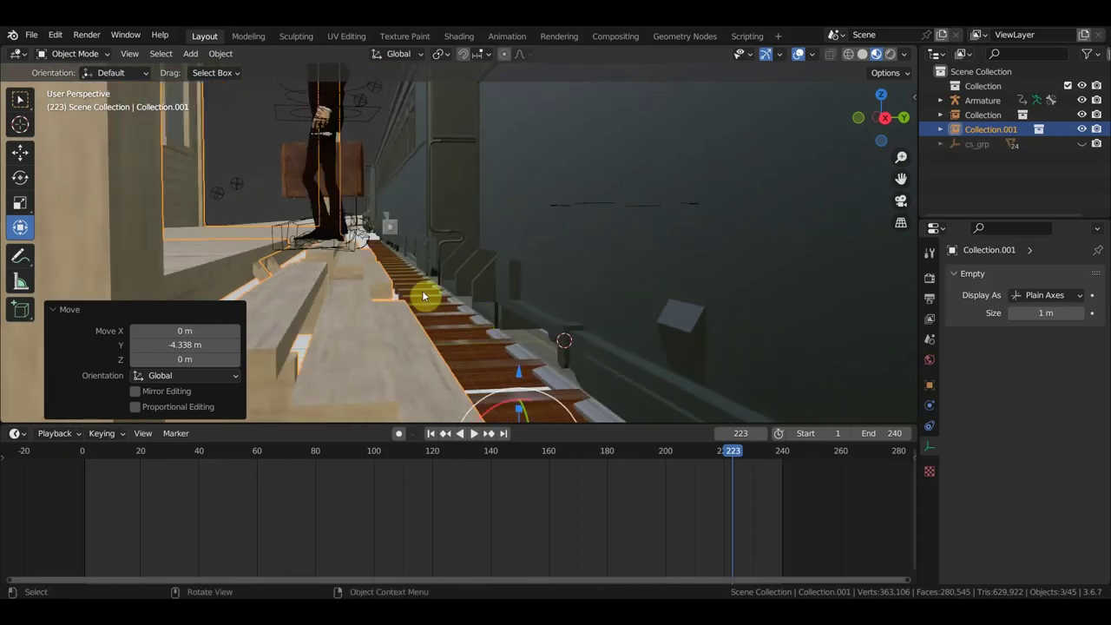
middle_click_drag(423, 274, 403, 278)
key("g")
key("z")
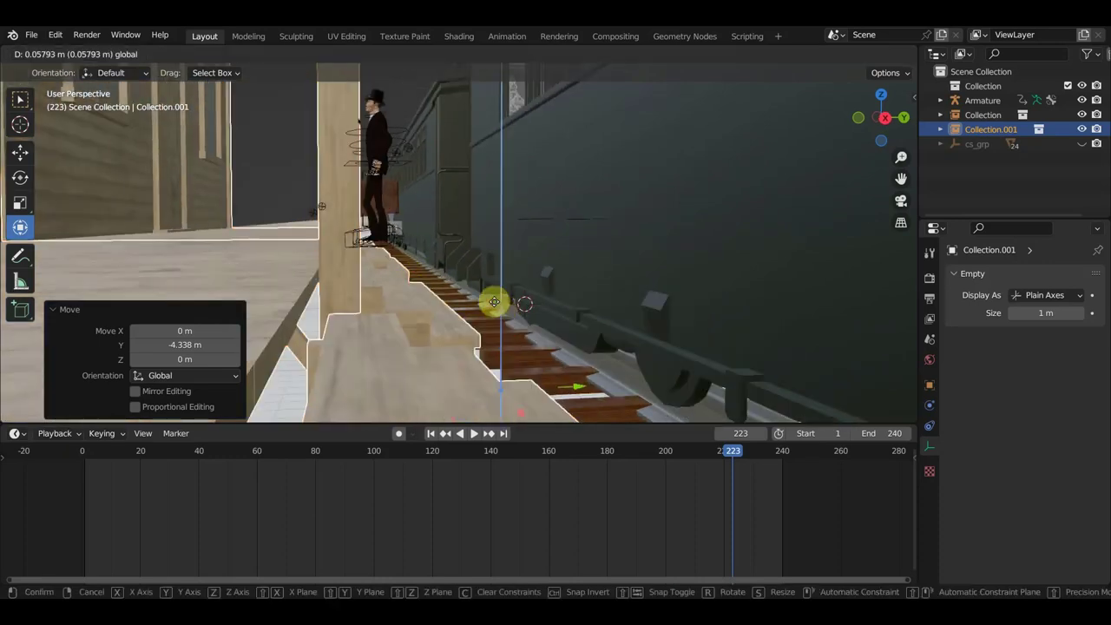
left_click(501, 302)
Slide Collection.001 a further 1.405 m along Y.
middle_click_drag(503, 304, 518, 353)
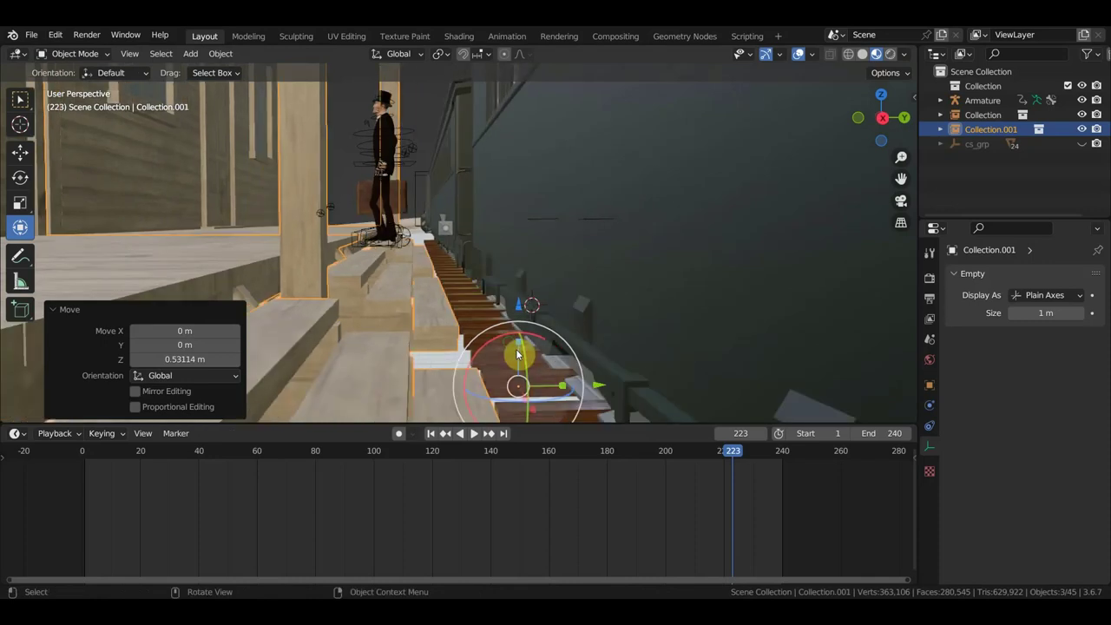
left_click_drag(585, 373, 641, 400)
mouse_move(495, 315)
middle_mouse_down()
mouse_move(528, 322)
mouse_move(424, 322)
mouse_move(517, 324)
mouse_move(538, 340)
mouse_move(495, 325)
middle_mouse_up()
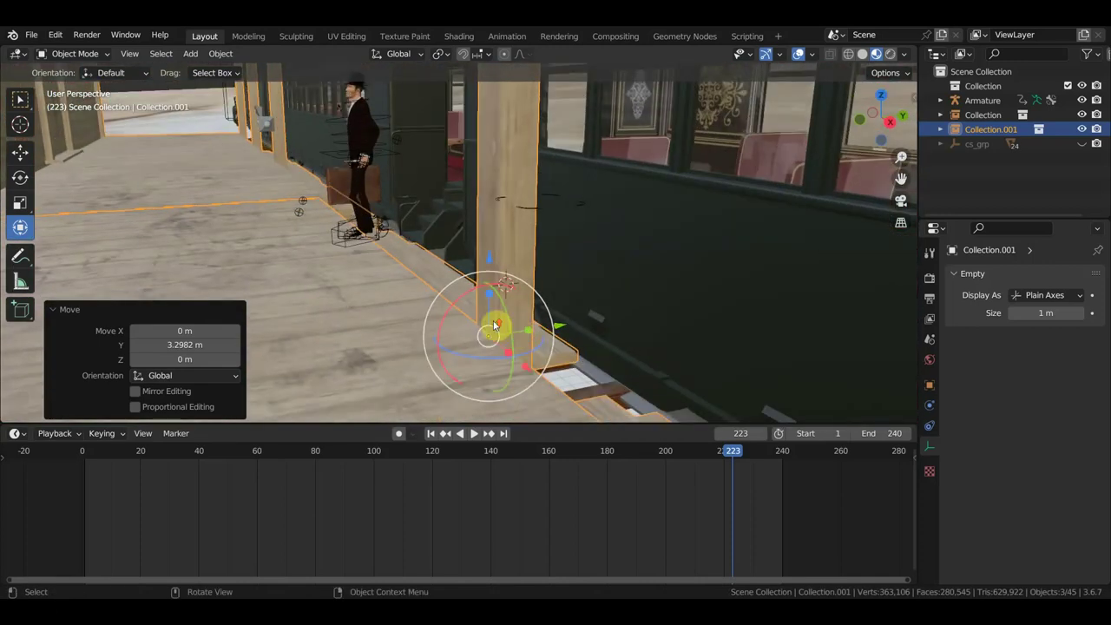
scroll(495, 325, "up", 2)
mouse_move(576, 345)
middle_mouse_down()
mouse_move(518, 299)
mouse_move(463, 290)
mouse_move(498, 295)
mouse_move(446, 268)
middle_mouse_up()
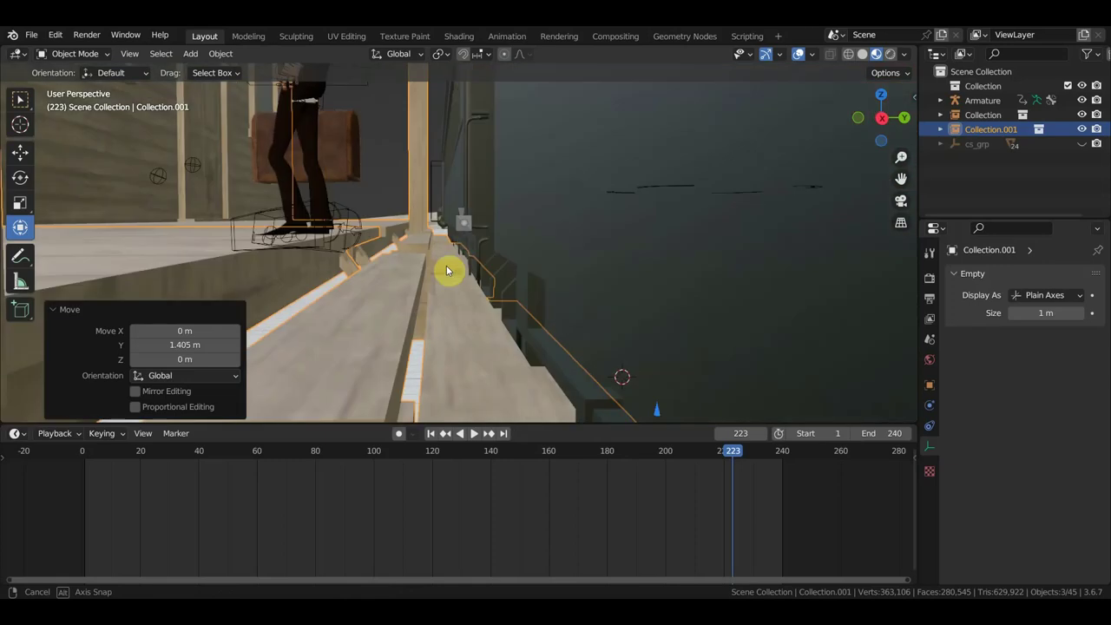
Scrub from frame 126 to watch the step-out and stretch Collection.001 along Y.
left_click(449, 451)
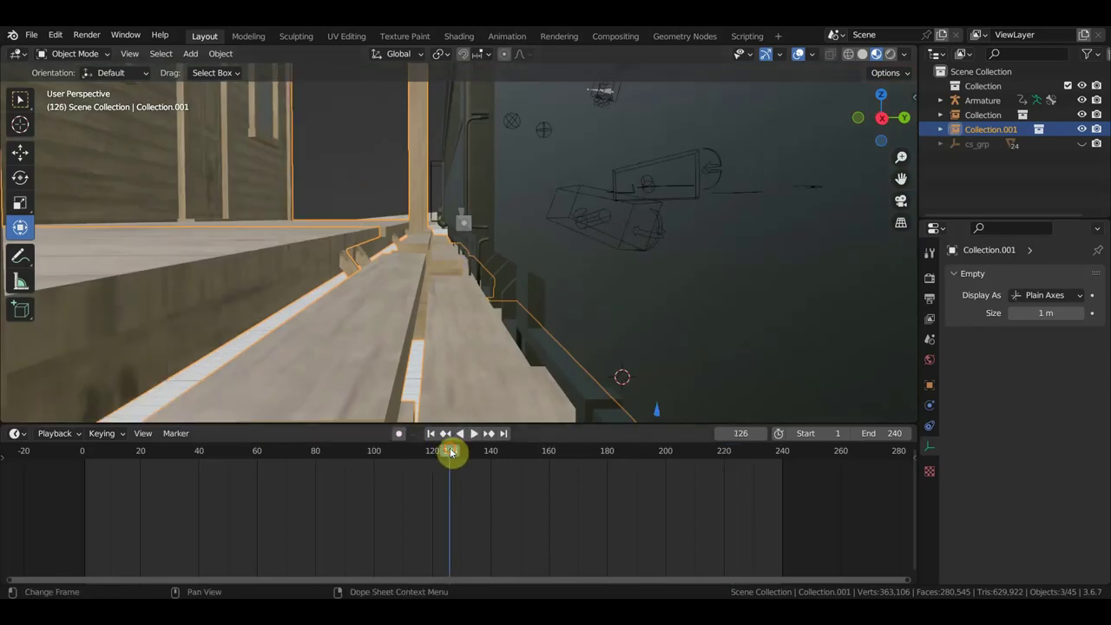
left_click_drag(514, 461, 598, 471)
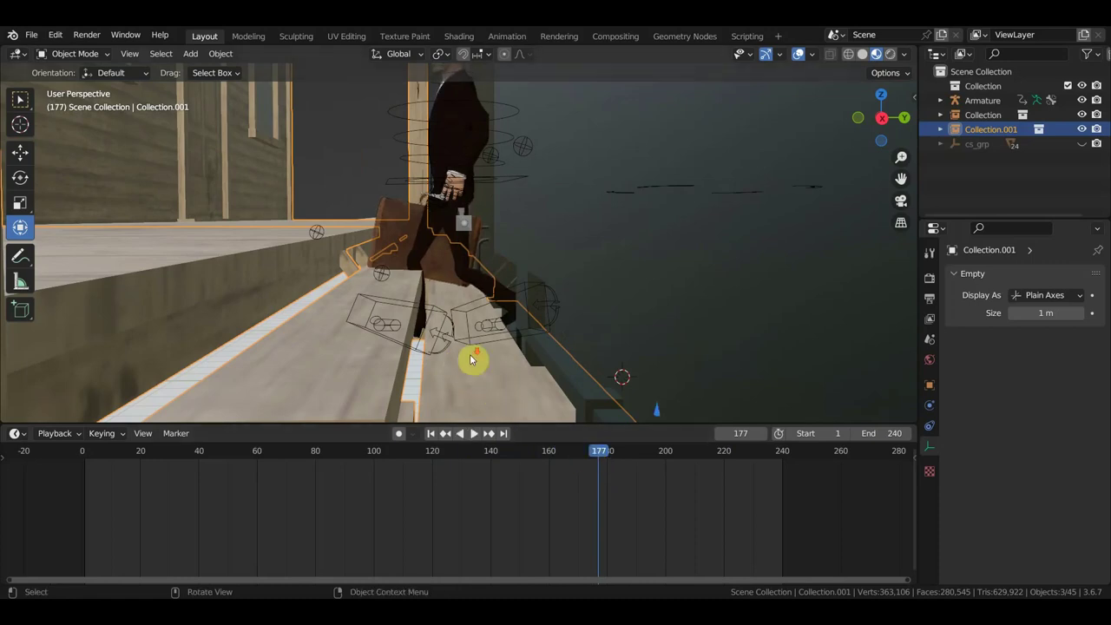
middle_click_drag(472, 358, 565, 376)
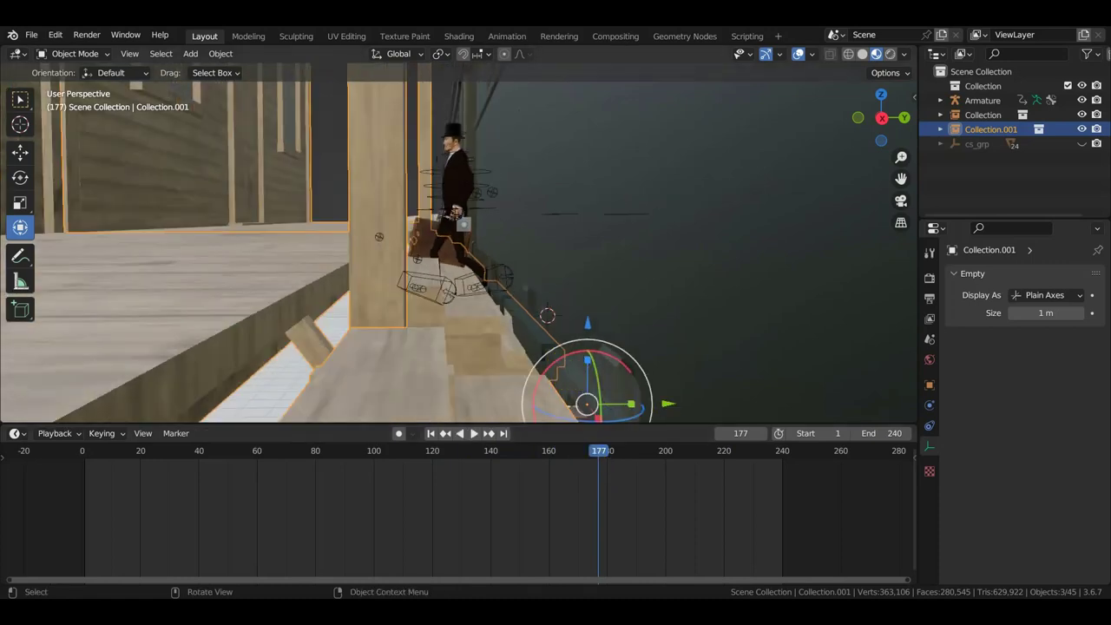
left_click_drag(631, 403, 650, 403)
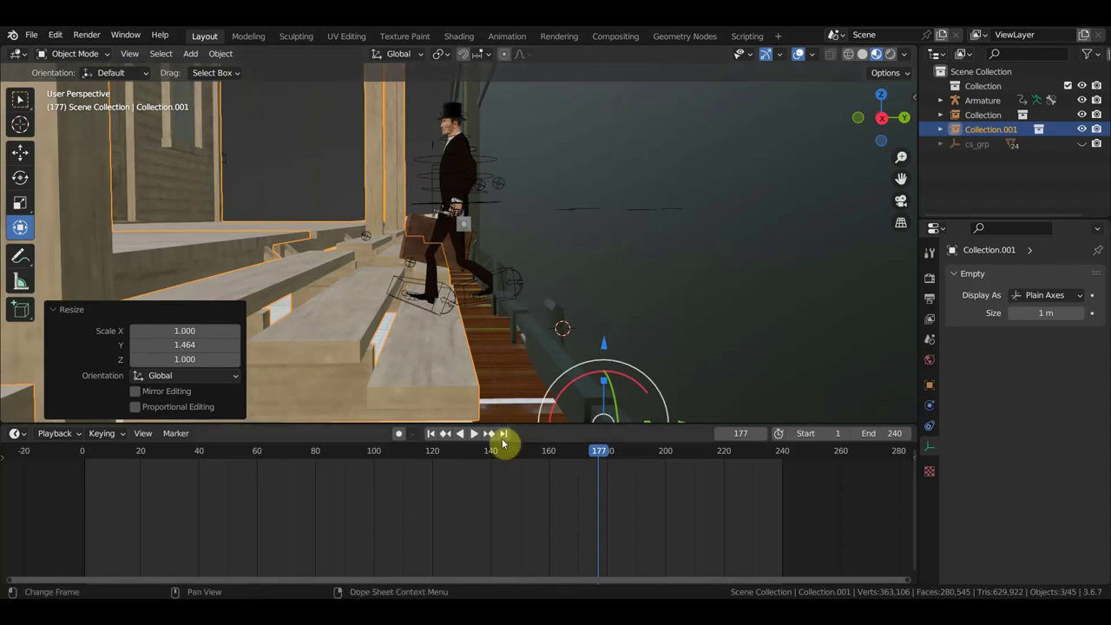
left_click_drag(599, 452, 746, 478)
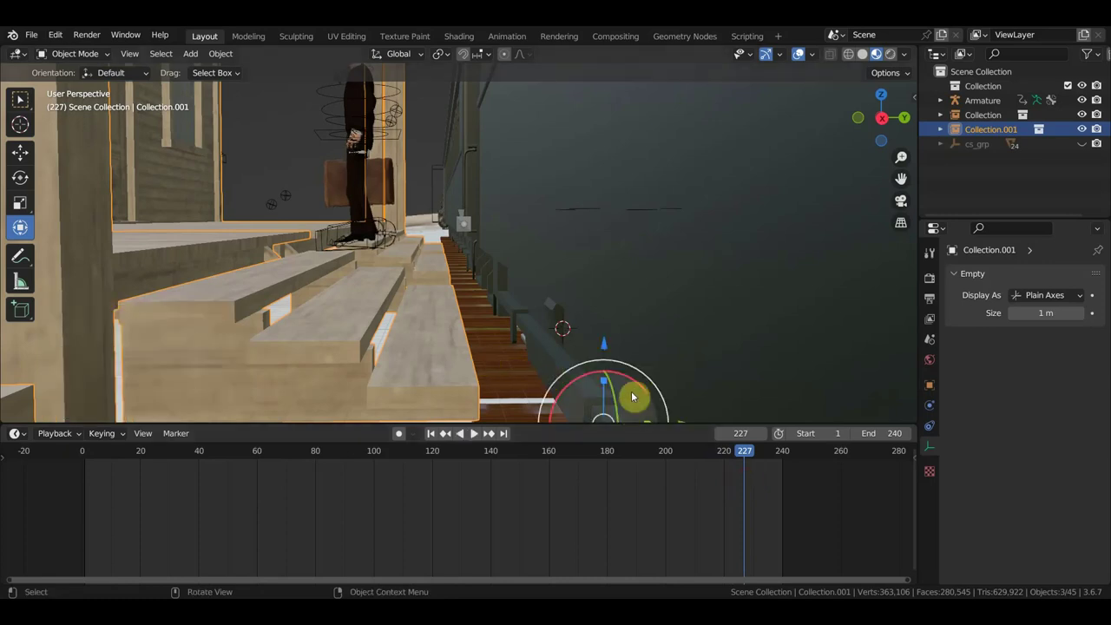
Refine Collection.001's position with several Y and Z moves, finally lowering it 0.94461 m.
middle_click_drag(633, 397, 619, 386)
mouse_move(670, 405)
left_mouse_down()
mouse_move(707, 420)
mouse_move(684, 104)
left_mouse_up()
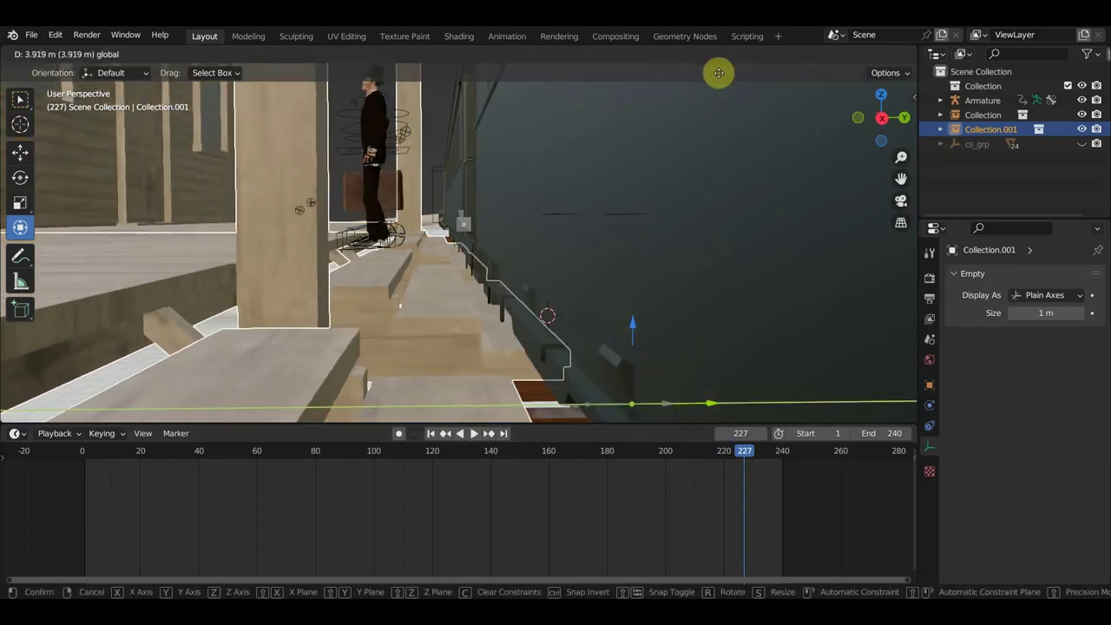
left_click_drag(654, 323, 642, 335)
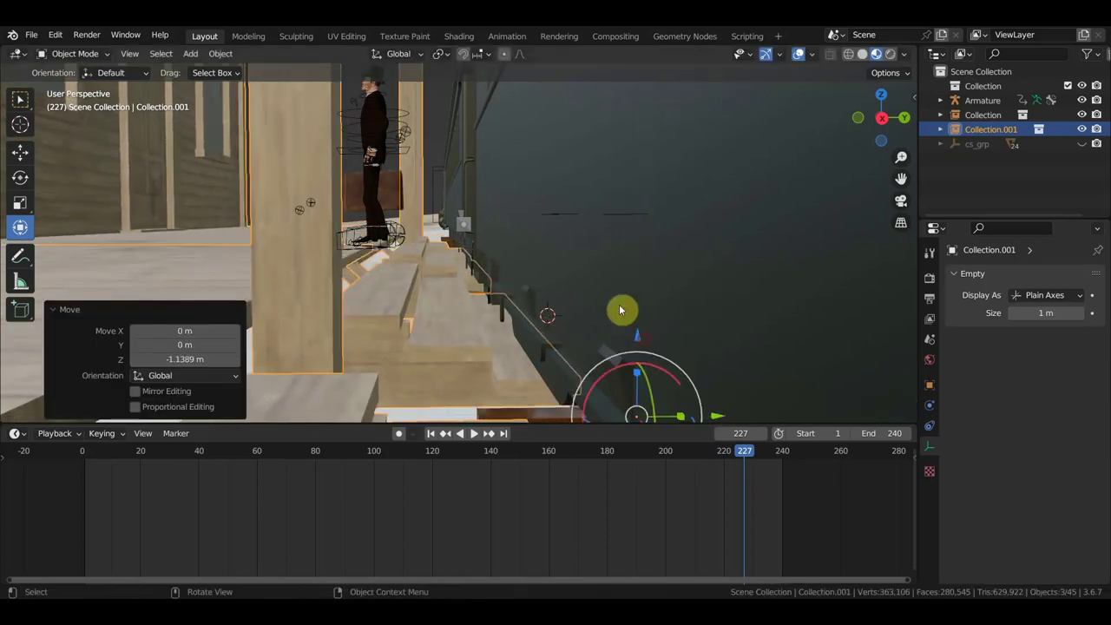
middle_click_drag(619, 308, 624, 275)
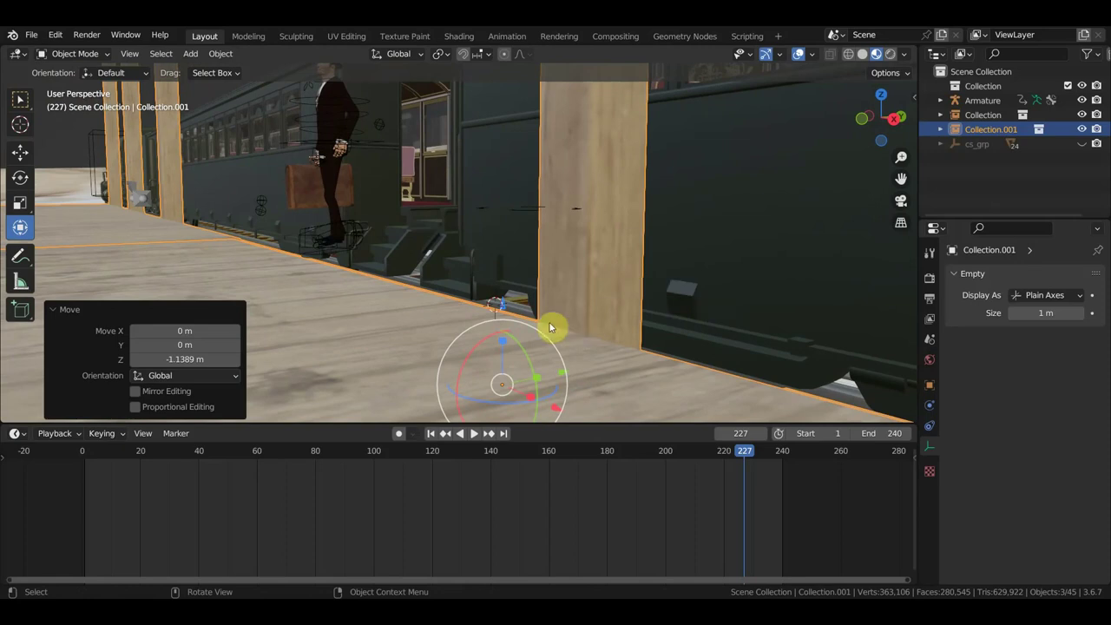
left_click_drag(549, 327, 518, 293)
mouse_move(518, 292)
middle_mouse_down()
mouse_move(459, 305)
mouse_move(517, 325)
middle_mouse_up()
left_click_drag(653, 350, 677, 345)
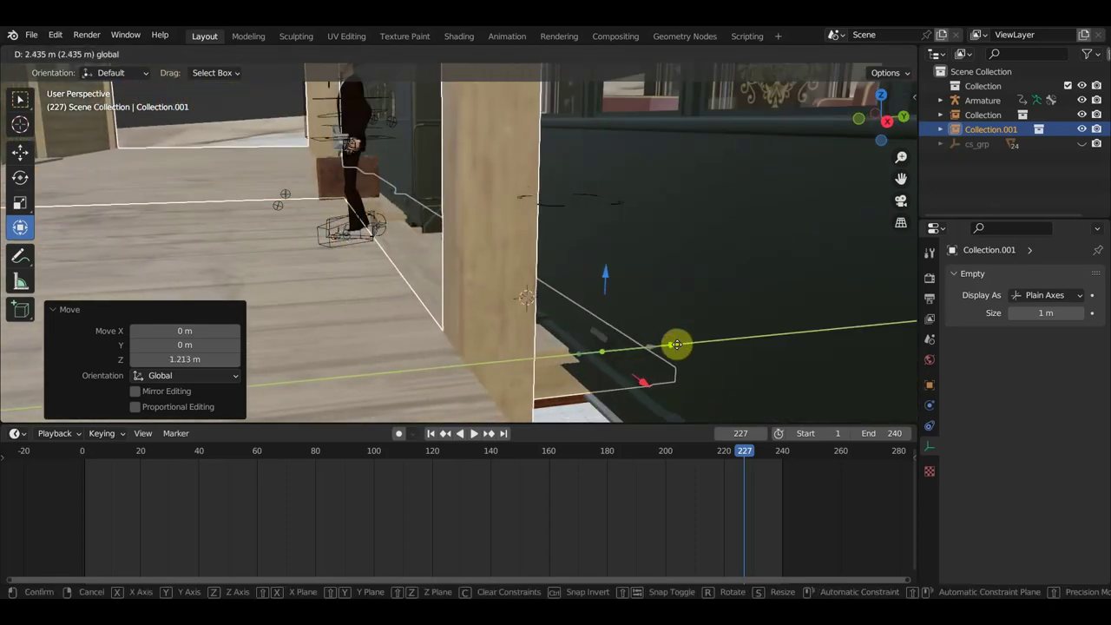
left_click_drag(603, 287, 617, 287)
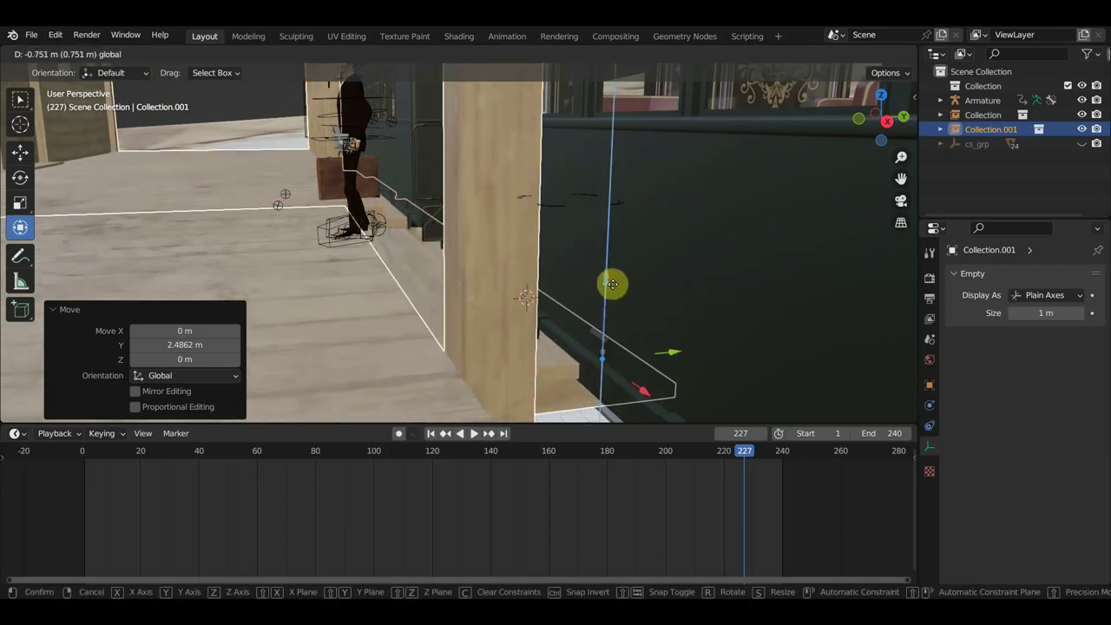
mouse_move(617, 291)
middle_mouse_down()
mouse_move(492, 270)
mouse_move(502, 265)
middle_mouse_up()
scroll(556, 265, "up", 3)
scroll(556, 266, "down", 2)
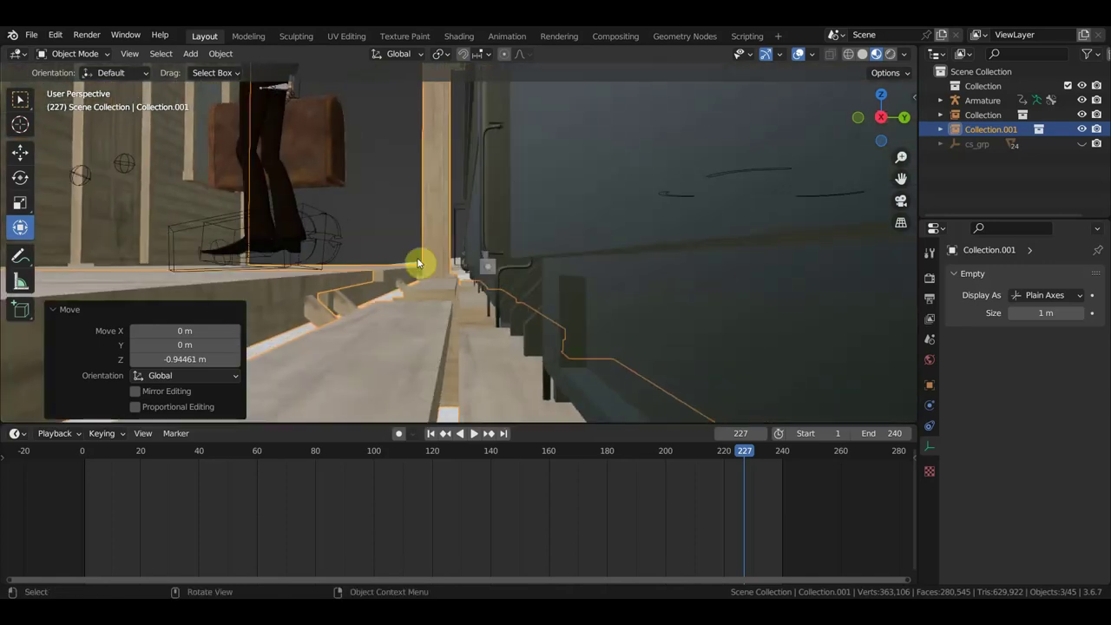
Move Collection.001 freely twice with G to roughly place it by the carriage.
key("g")
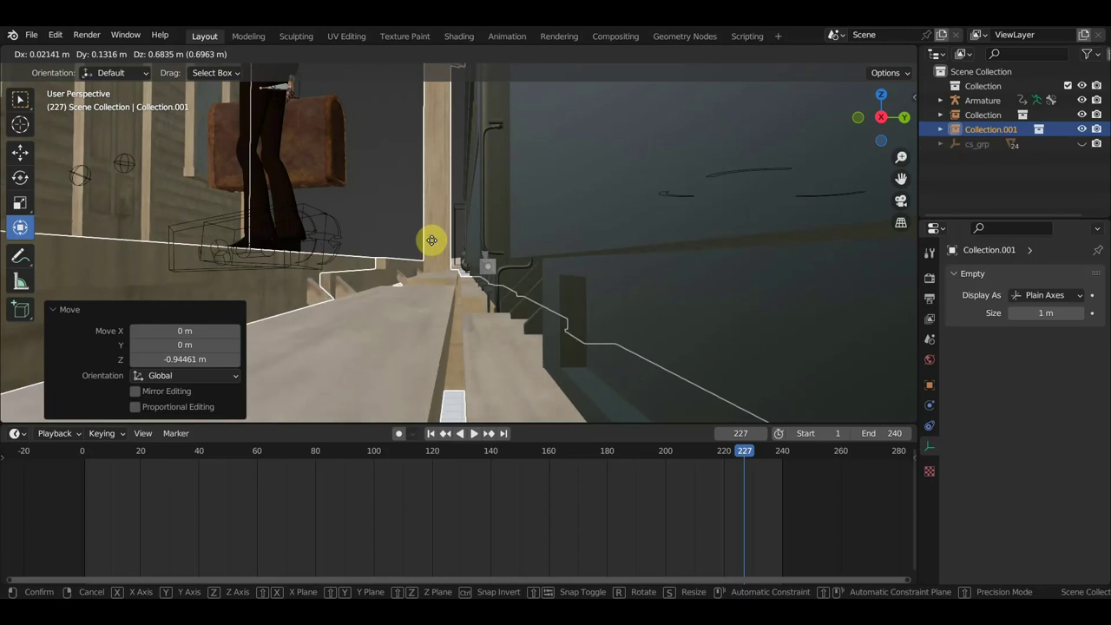
left_click(433, 247)
mouse_move(436, 258)
middle_mouse_down()
mouse_move(456, 315)
mouse_move(570, 324)
mouse_move(397, 263)
mouse_move(453, 282)
mouse_move(590, 281)
mouse_move(602, 251)
mouse_move(548, 252)
middle_mouse_up()
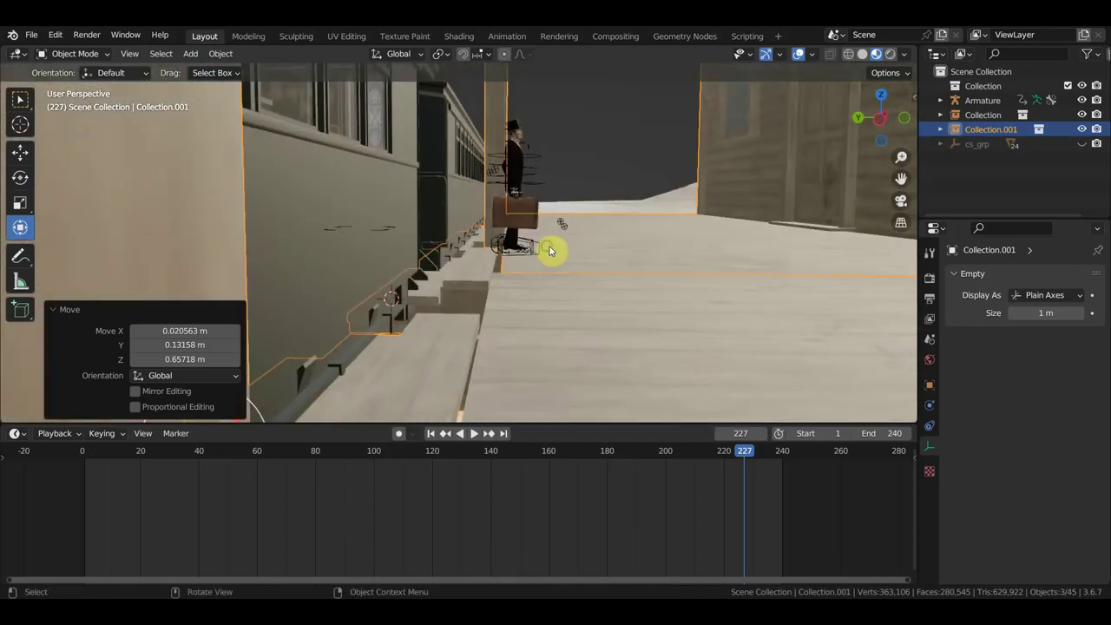
scroll(548, 252, "up", 3)
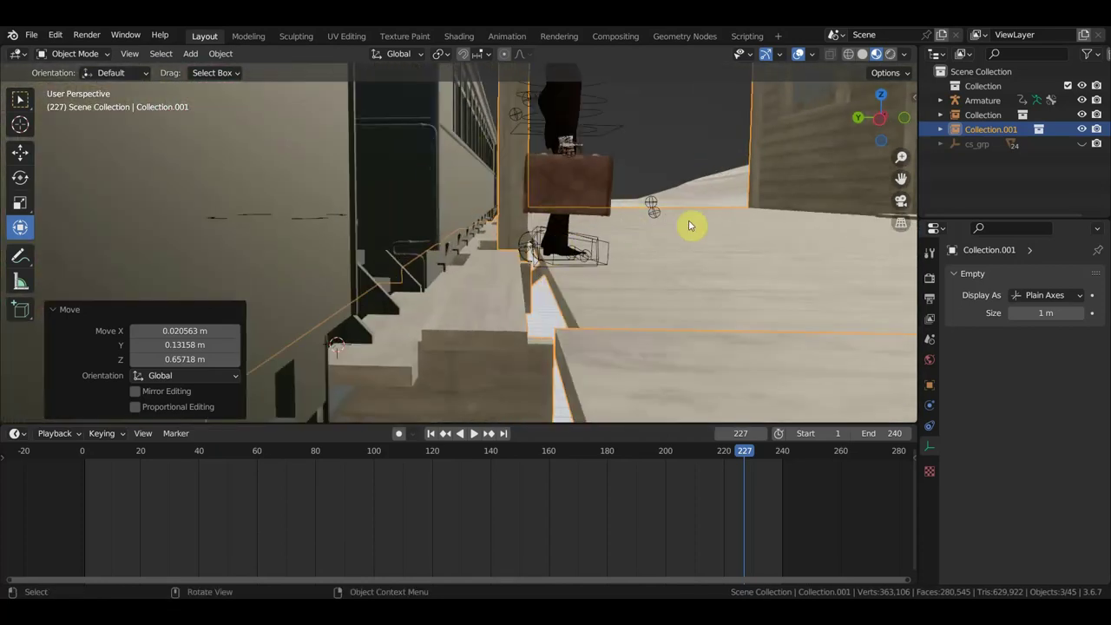
key("g")
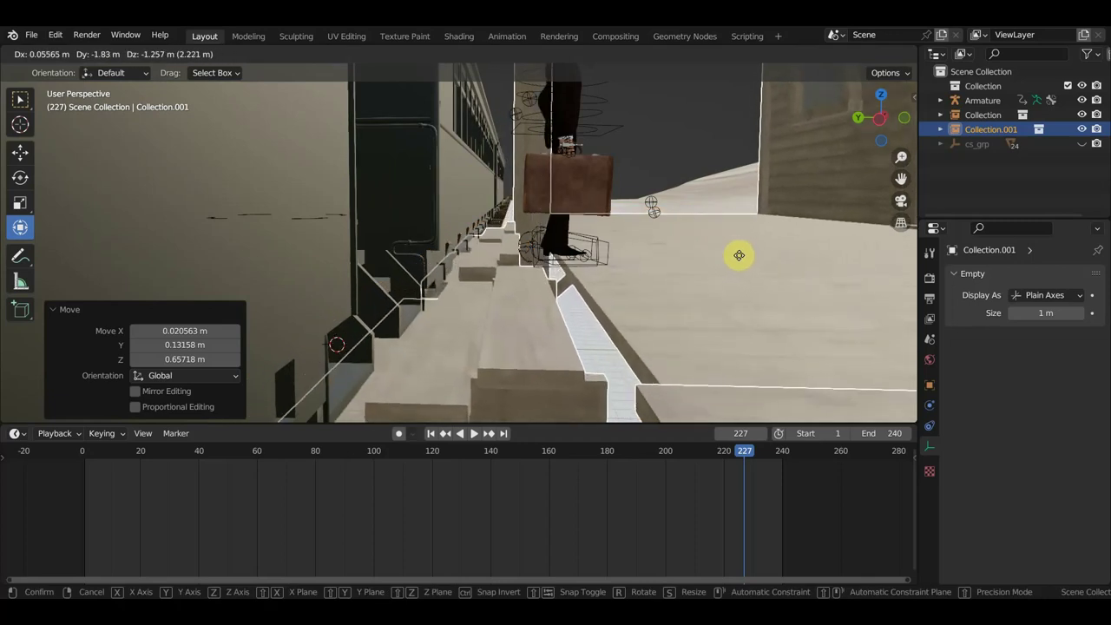
left_click(712, 264)
scroll(627, 293, "up", 3)
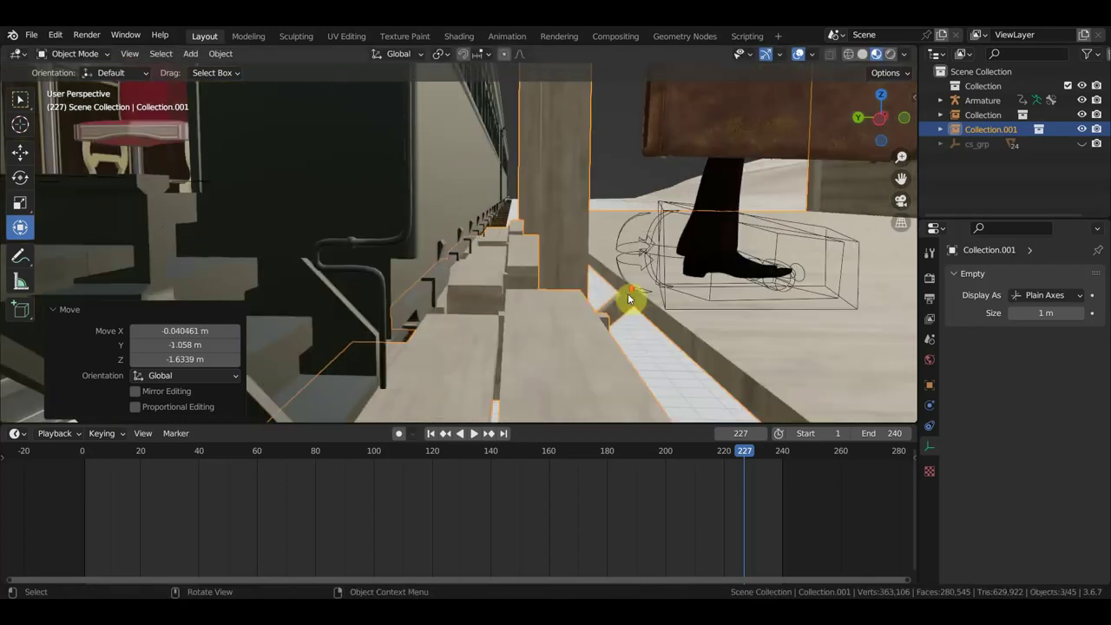
middle_click_drag(627, 293, 622, 339)
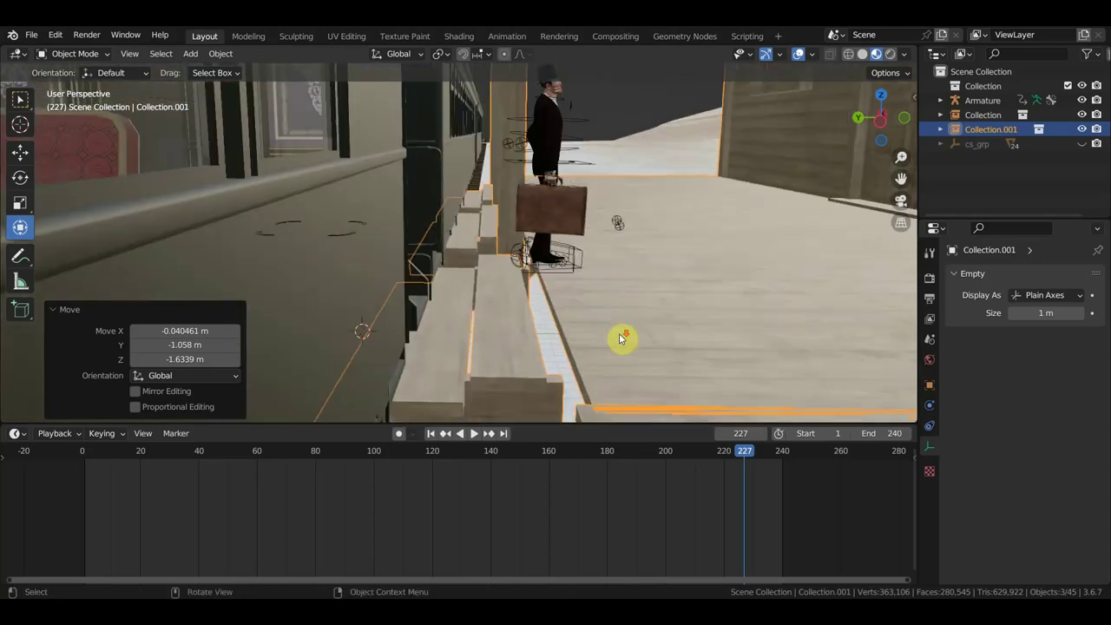
At frame 175, slide Collection.001 -5.703 m along Y under the character's foot.
left_click(485, 459)
left_click_drag(404, 458, 565, 478)
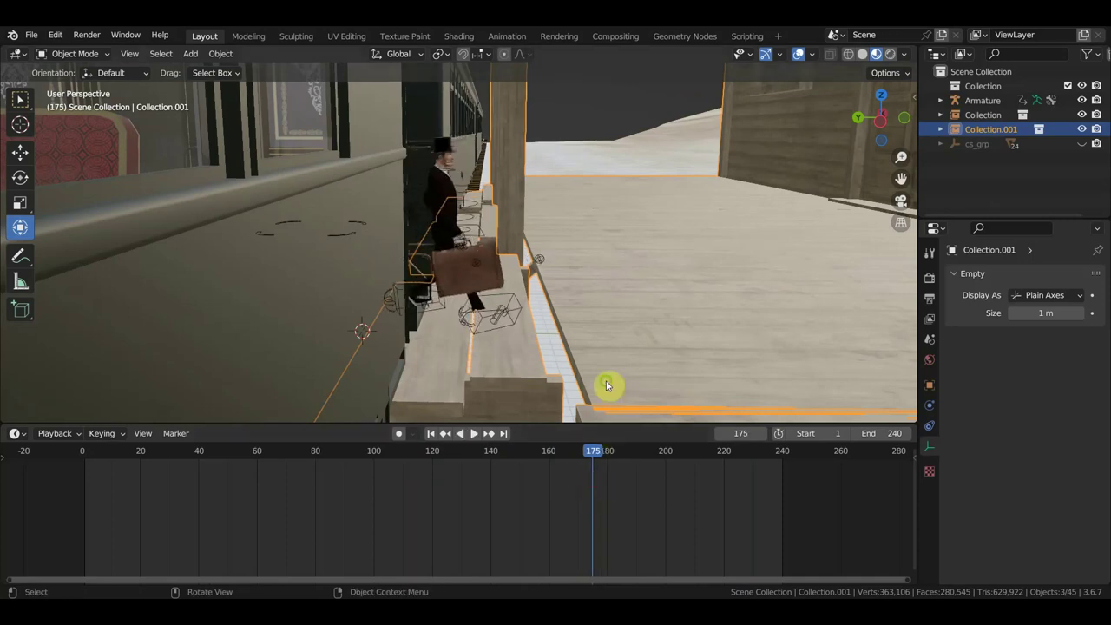
middle_click_drag(607, 385, 607, 373)
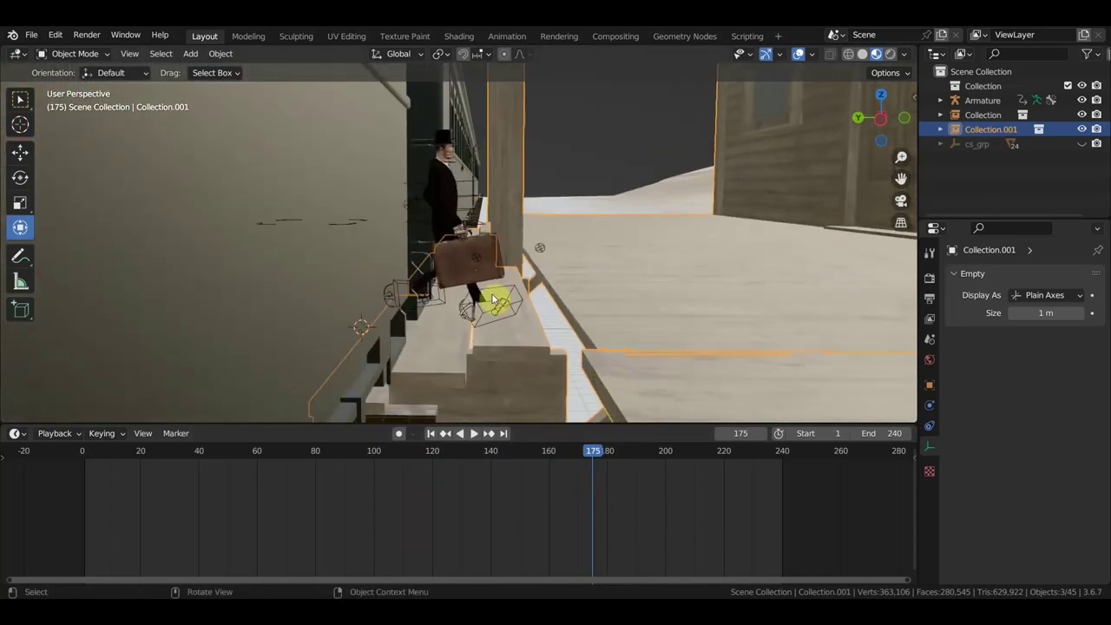
mouse_move(485, 302)
middle_mouse_down()
mouse_move(604, 354)
mouse_move(357, 389)
mouse_move(336, 378)
middle_mouse_up()
left_click_drag(263, 364, 297, 371)
scroll(437, 334, "up", 3)
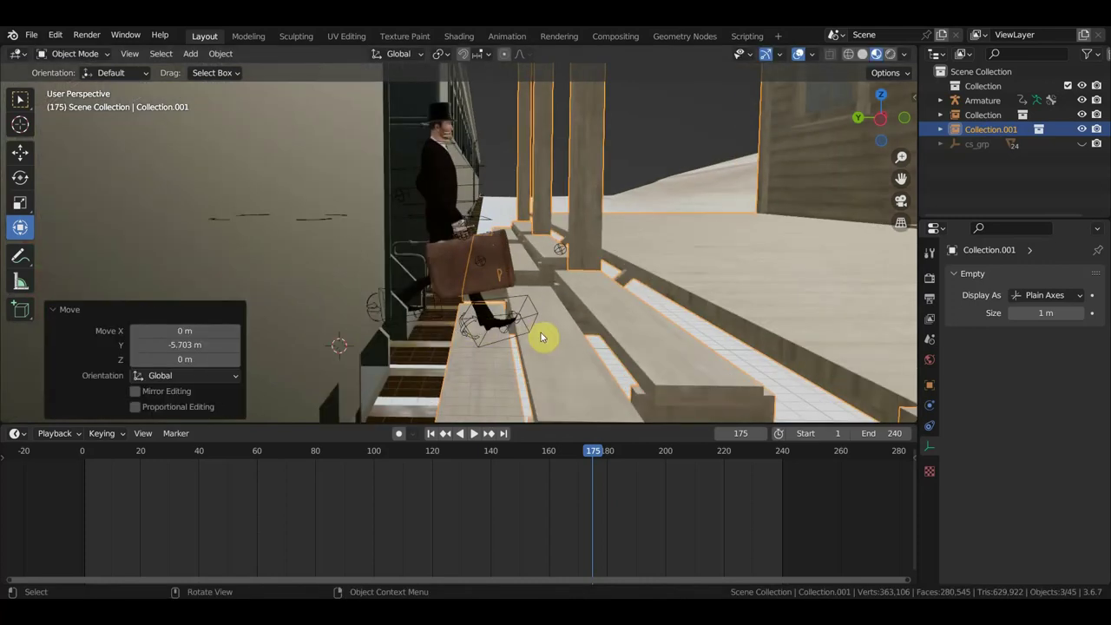
Raise the platform straight up and play through frames 170–201 to check the feet.
mouse_move(541, 337)
middle_mouse_down()
mouse_move(533, 384)
mouse_move(570, 377)
mouse_move(565, 367)
mouse_move(628, 322)
mouse_move(521, 325)
middle_mouse_up()
left_click_drag(345, 301, 349, 287)
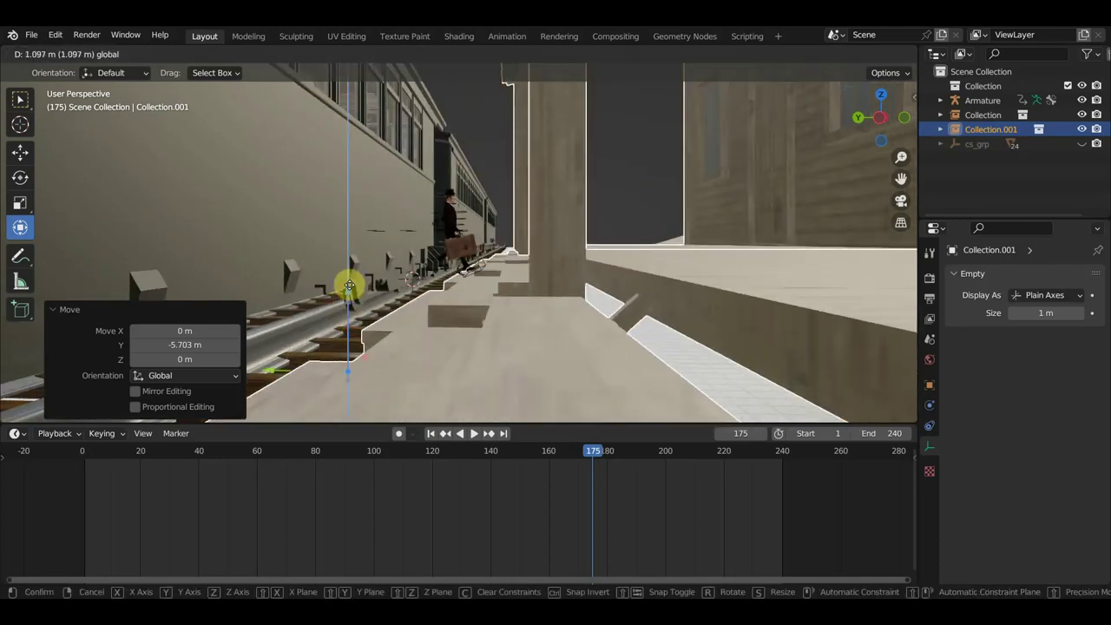
middle_click_drag(348, 286, 448, 293)
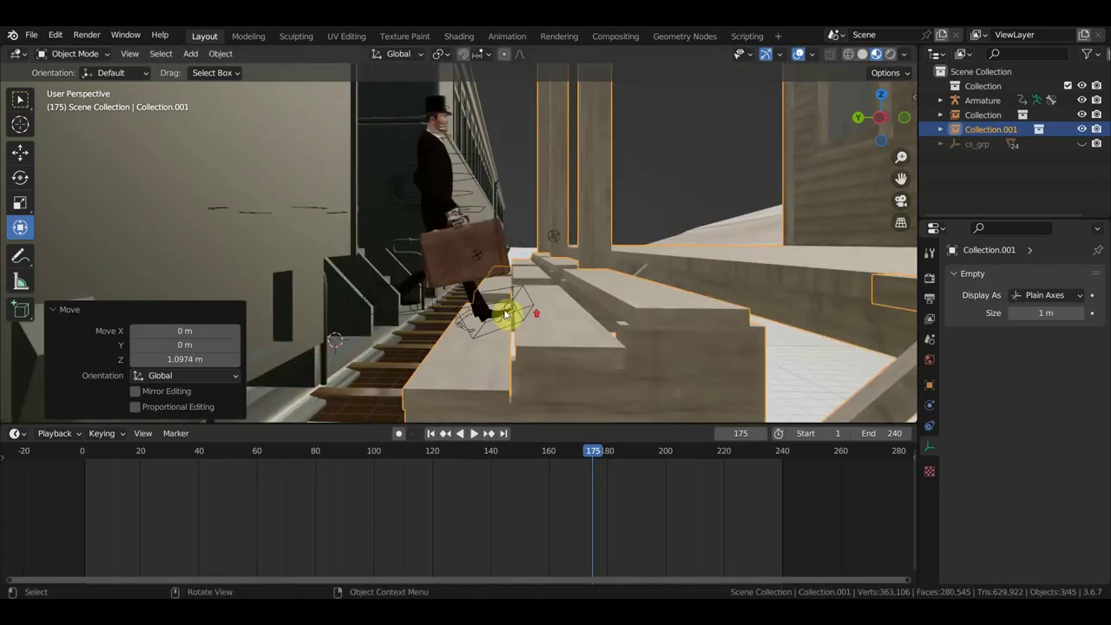
middle_click_drag(506, 314, 529, 328)
key("space")
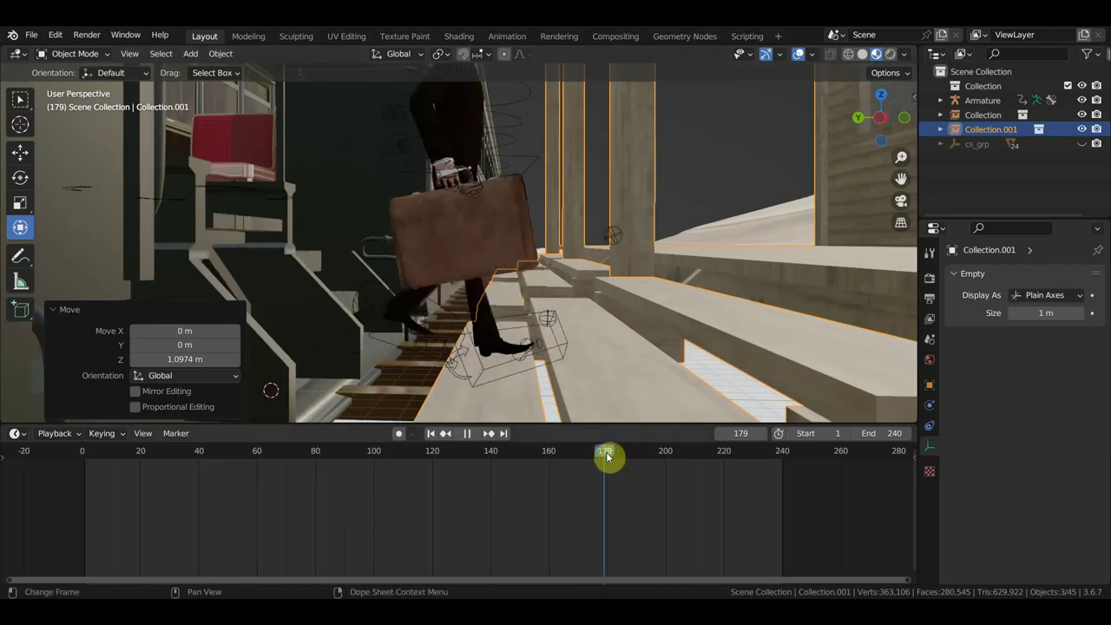
mouse_move(659, 482)
left_mouse_down()
mouse_move(701, 503)
mouse_move(665, 500)
left_mouse_up()
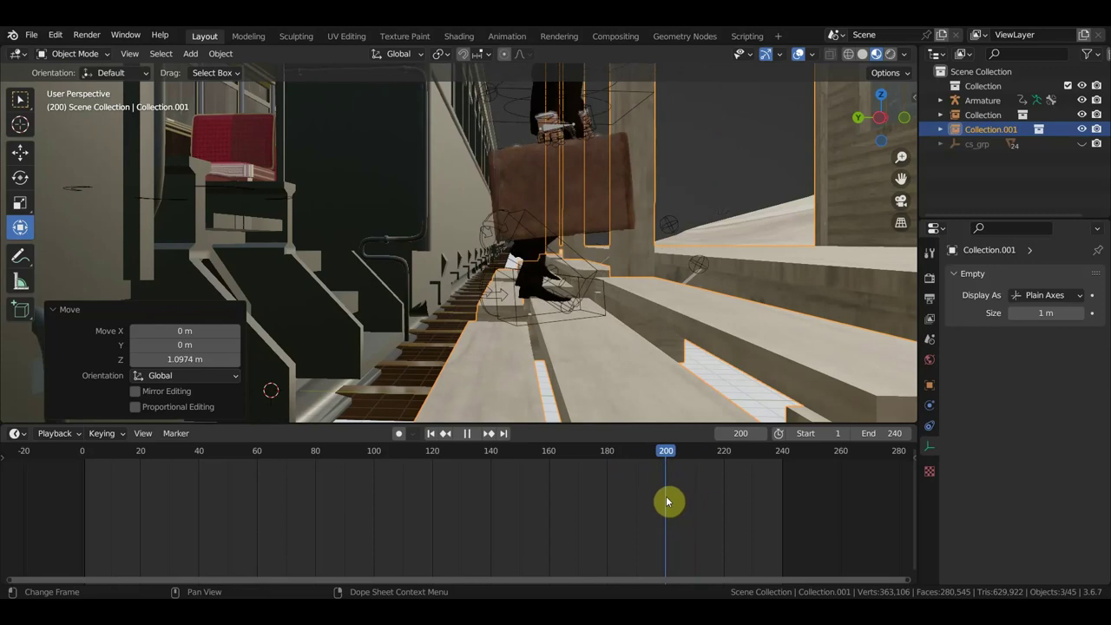
key("space")
mouse_move(664, 407)
middle_mouse_down()
mouse_move(664, 377)
mouse_move(650, 382)
mouse_move(663, 369)
middle_mouse_up()
mouse_move(672, 456)
left_mouse_down()
mouse_move(580, 470)
mouse_move(665, 508)
mouse_move(660, 519)
left_mouse_up()
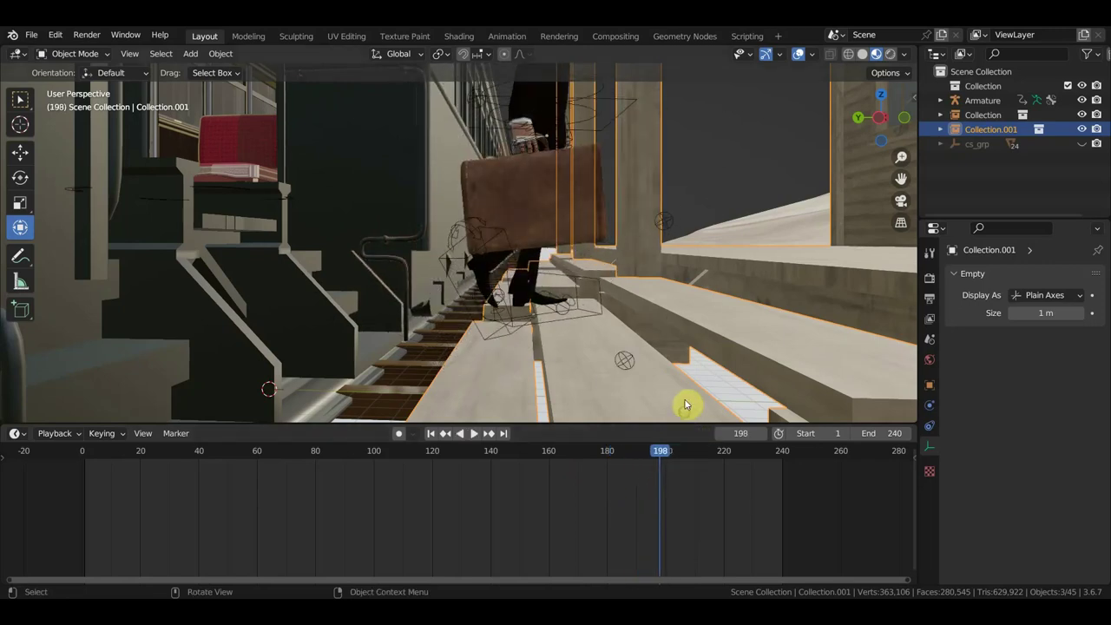
middle_click_drag(686, 385, 691, 365)
mouse_move(653, 447)
left_mouse_down()
mouse_move(650, 458)
mouse_move(614, 457)
left_mouse_up()
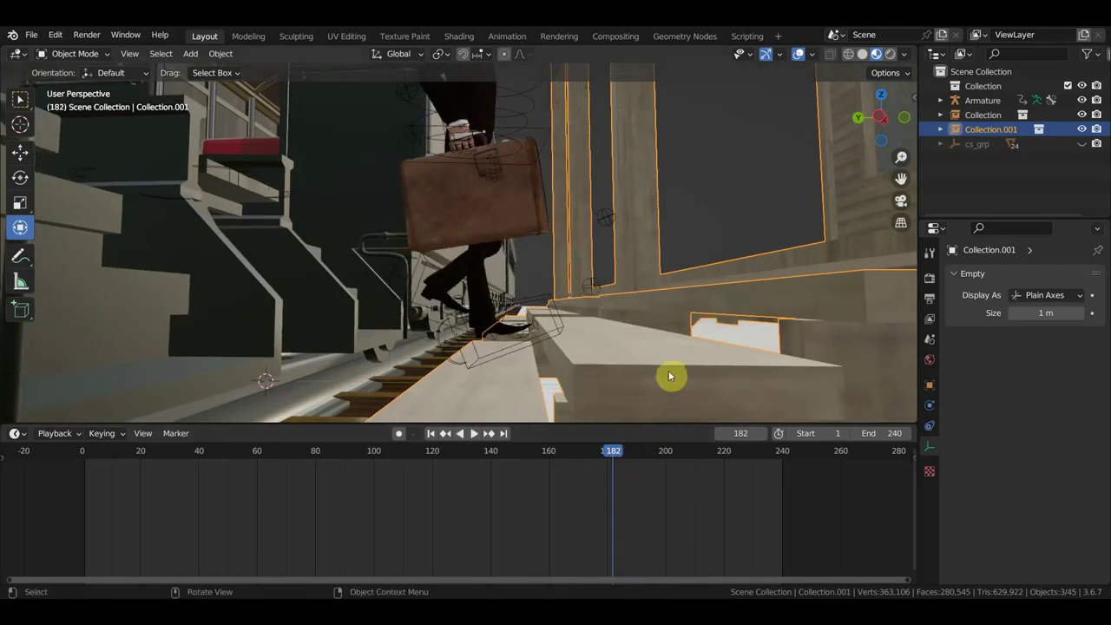
Lift the step piece under the character's foot at frame 181.
key("g")
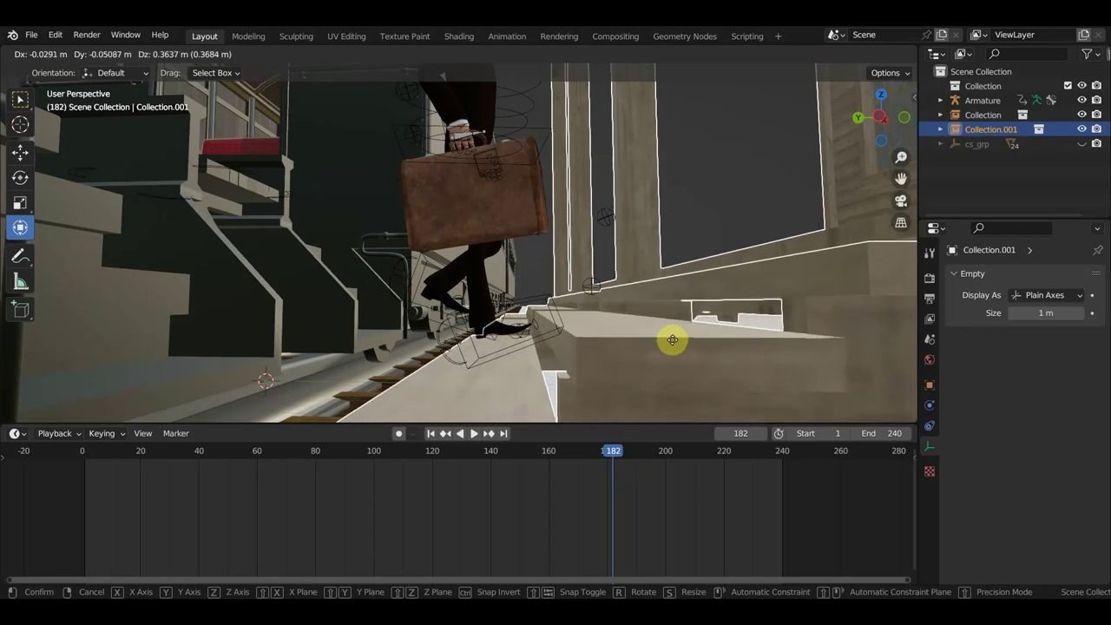
mouse_move(674, 320)
left_mouse_down()
mouse_move(669, 272)
mouse_move(668, 292)
left_mouse_up()
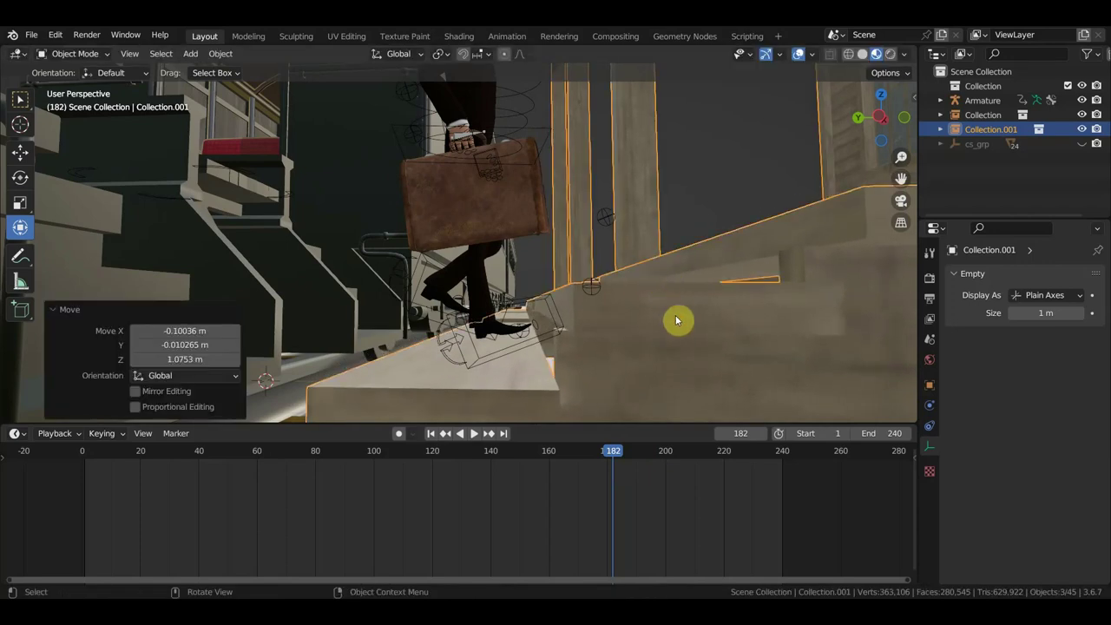
mouse_move(630, 433)
left_mouse_down()
mouse_move(634, 454)
mouse_move(657, 454)
mouse_move(671, 471)
left_mouse_up()
scroll(744, 390, "up", 2)
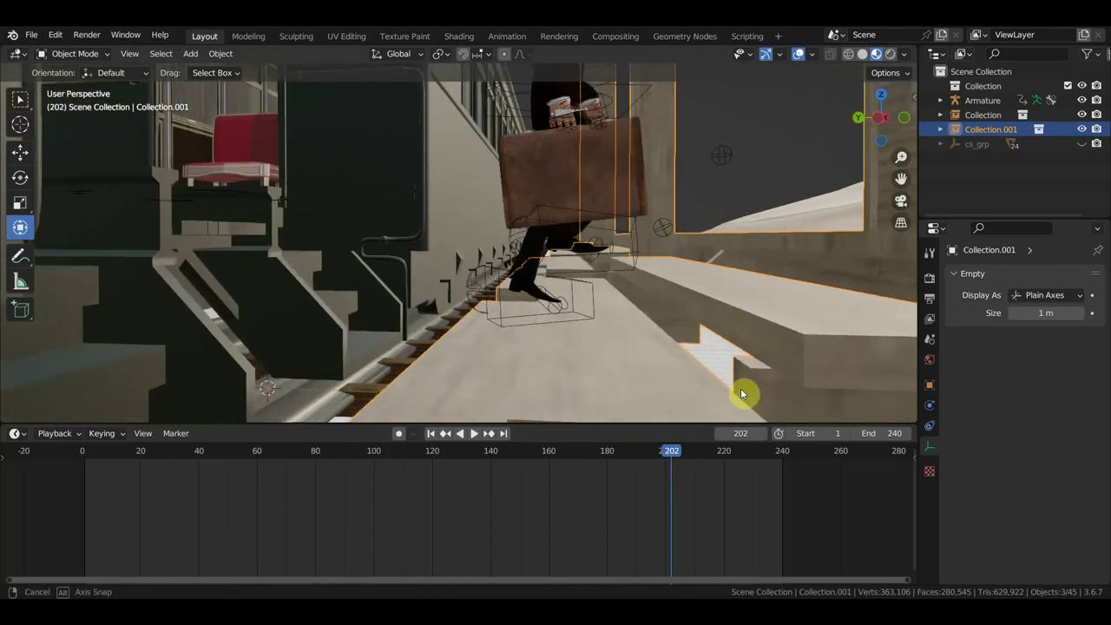
scroll(738, 389, "up", 2)
scroll(742, 388, "up", 1)
Replay the step-down to frame 238 and check the feet from several angles.
key("space")
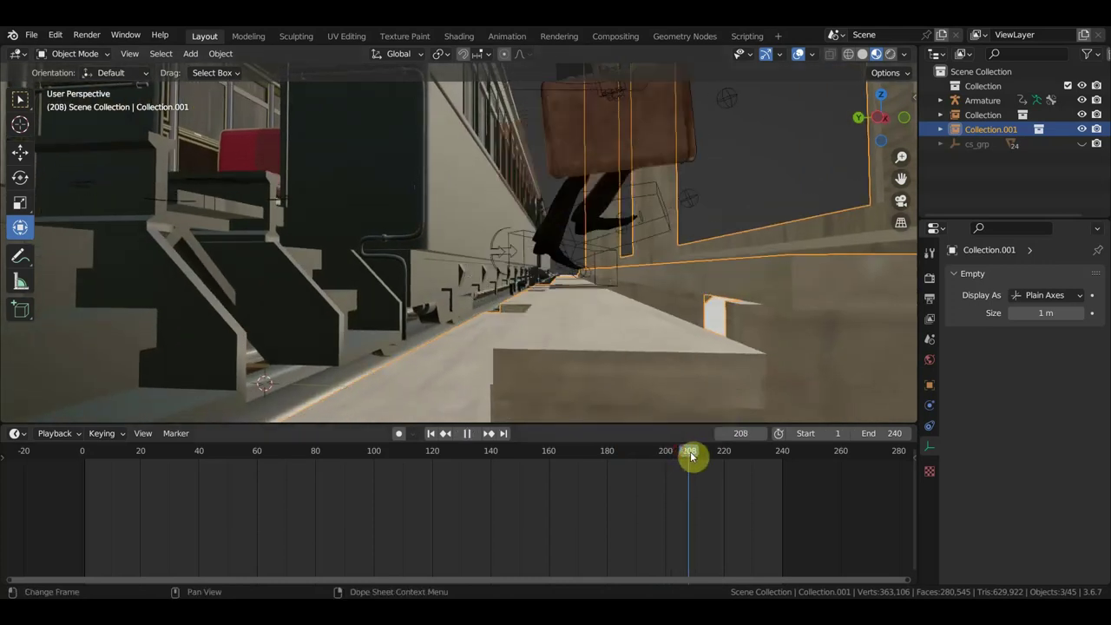
left_click_drag(693, 458, 711, 466)
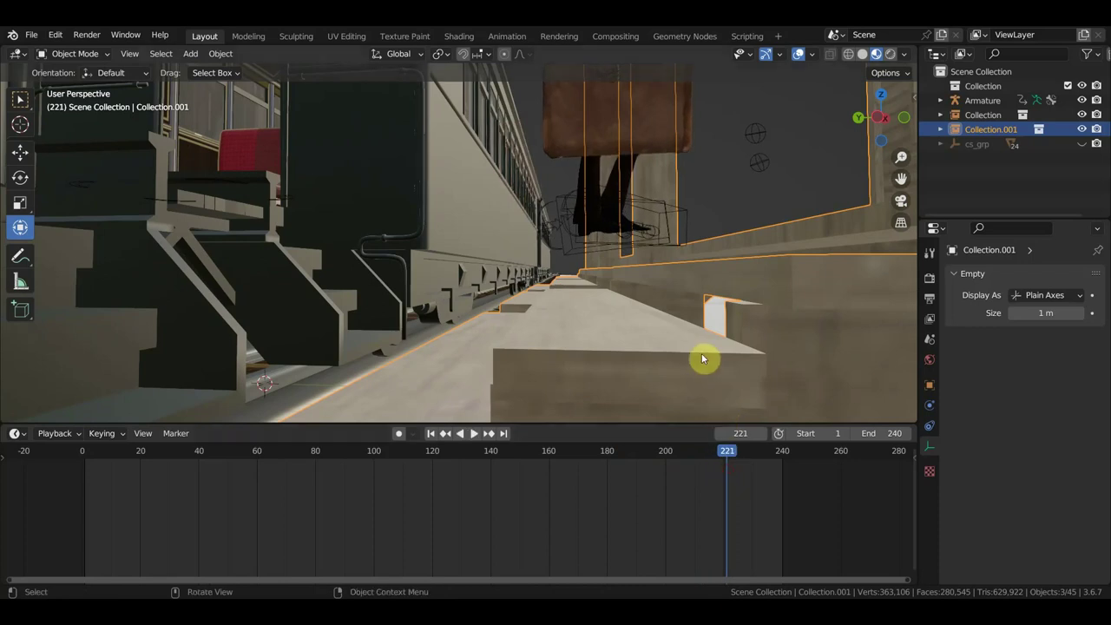
mouse_move(720, 452)
left_mouse_down()
mouse_move(710, 467)
mouse_move(734, 472)
mouse_move(590, 467)
mouse_move(707, 496)
left_mouse_up()
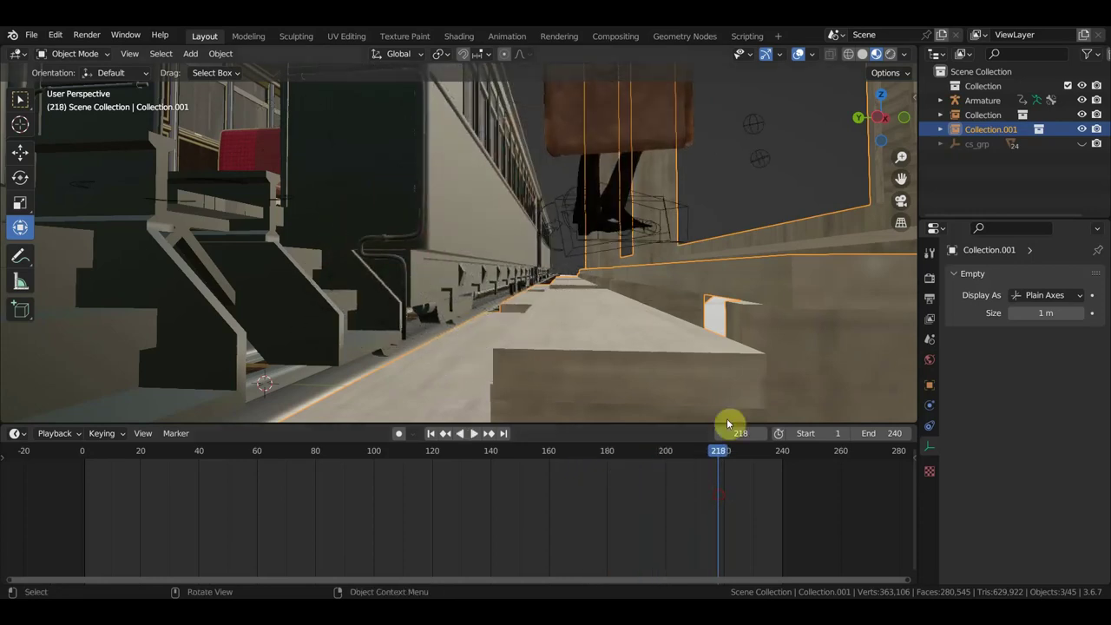
mouse_move(729, 407)
middle_mouse_down()
mouse_move(741, 330)
mouse_move(739, 352)
middle_mouse_up()
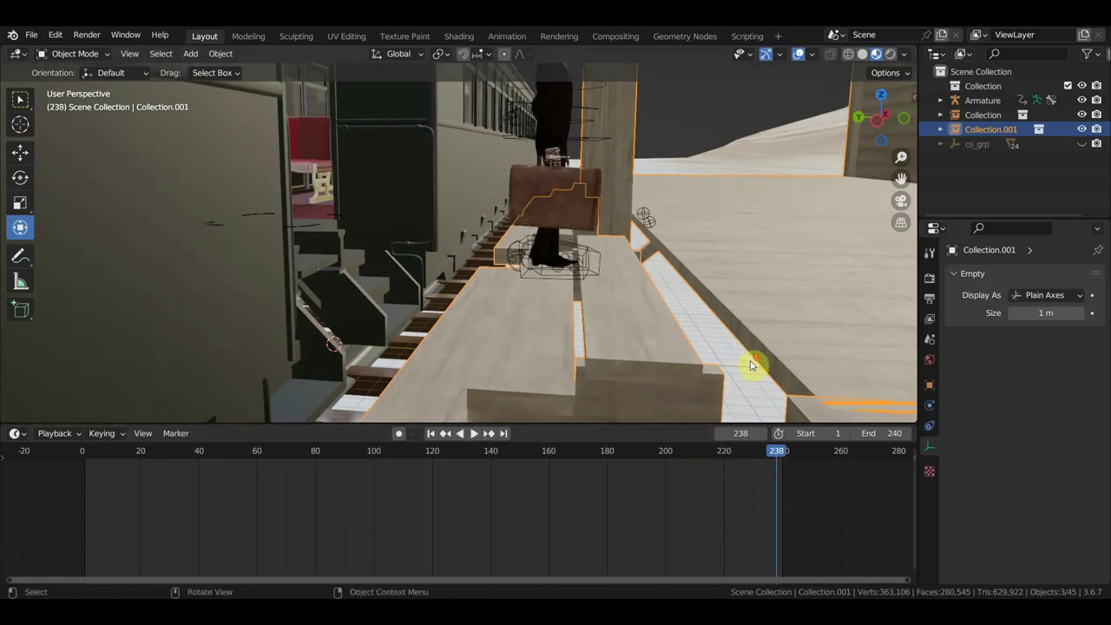
mouse_move(752, 366)
middle_mouse_down()
mouse_move(739, 318)
mouse_move(757, 301)
middle_mouse_up()
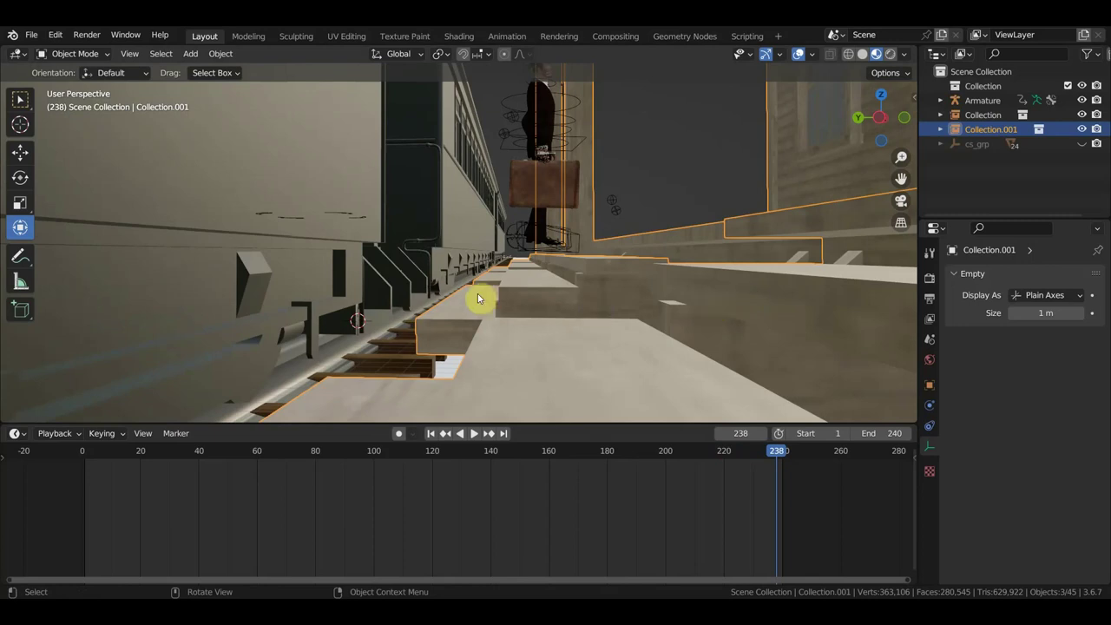
middle_click_drag(485, 302, 498, 300)
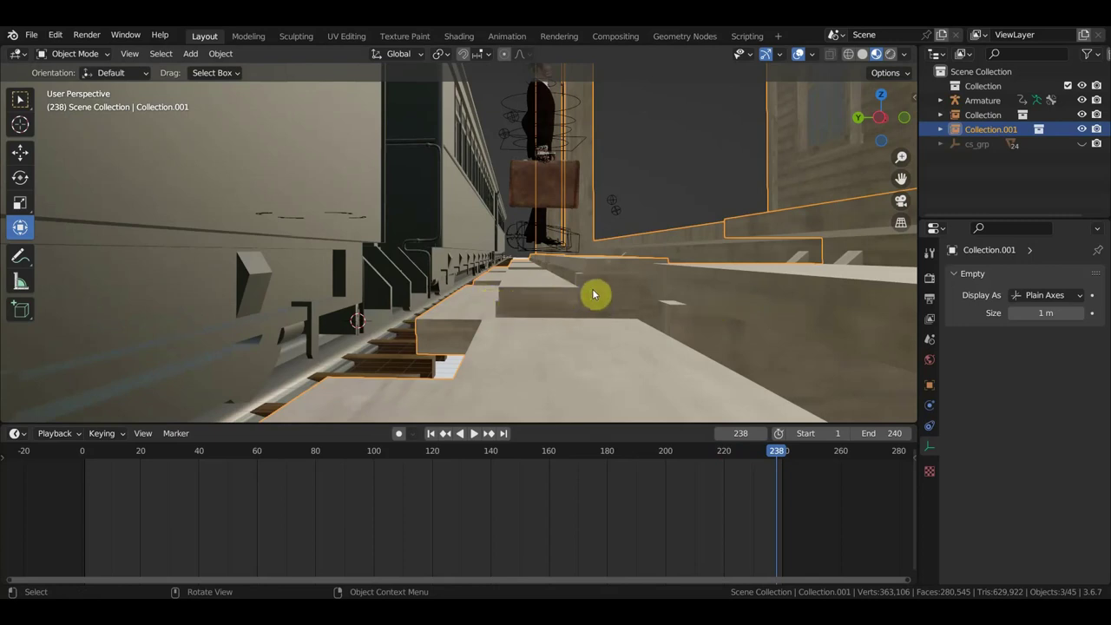
mouse_move(596, 295)
middle_mouse_down()
mouse_move(584, 308)
mouse_move(645, 300)
mouse_move(674, 325)
mouse_move(621, 286)
middle_mouse_up()
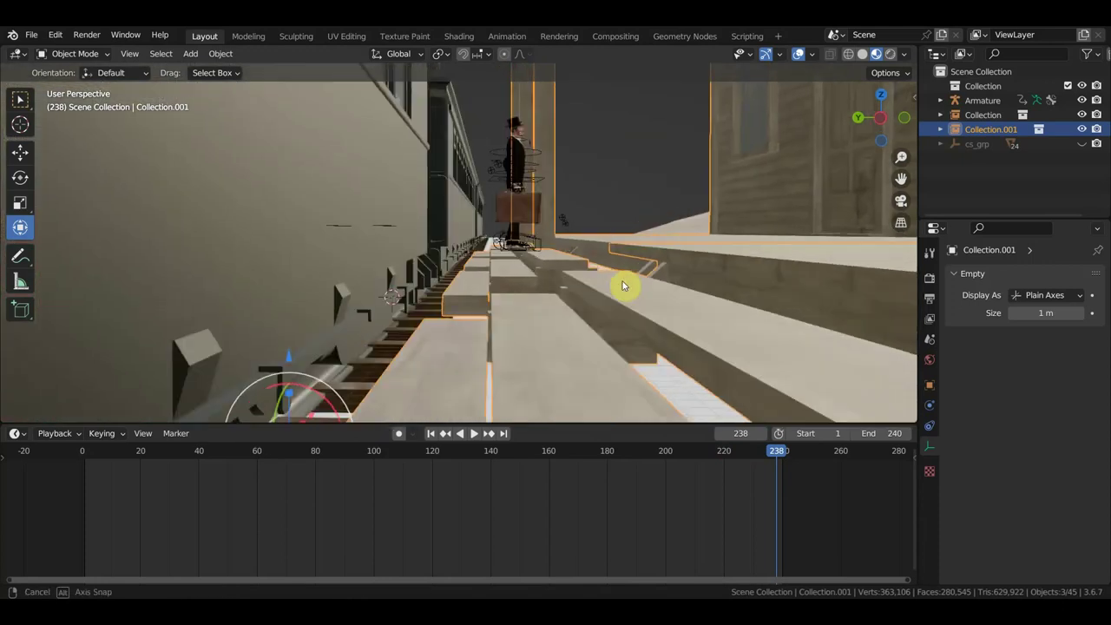
Reposition Collection.001 three times with G, then view it from above and by the steps.
key("g")
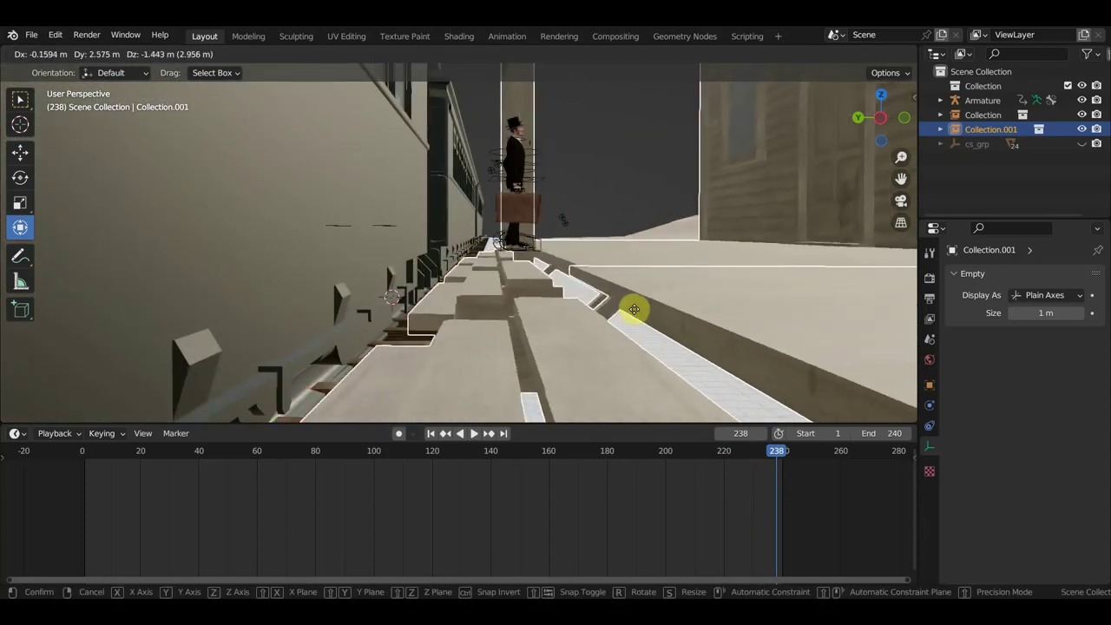
left_click(612, 315)
scroll(599, 314, "up", 3)
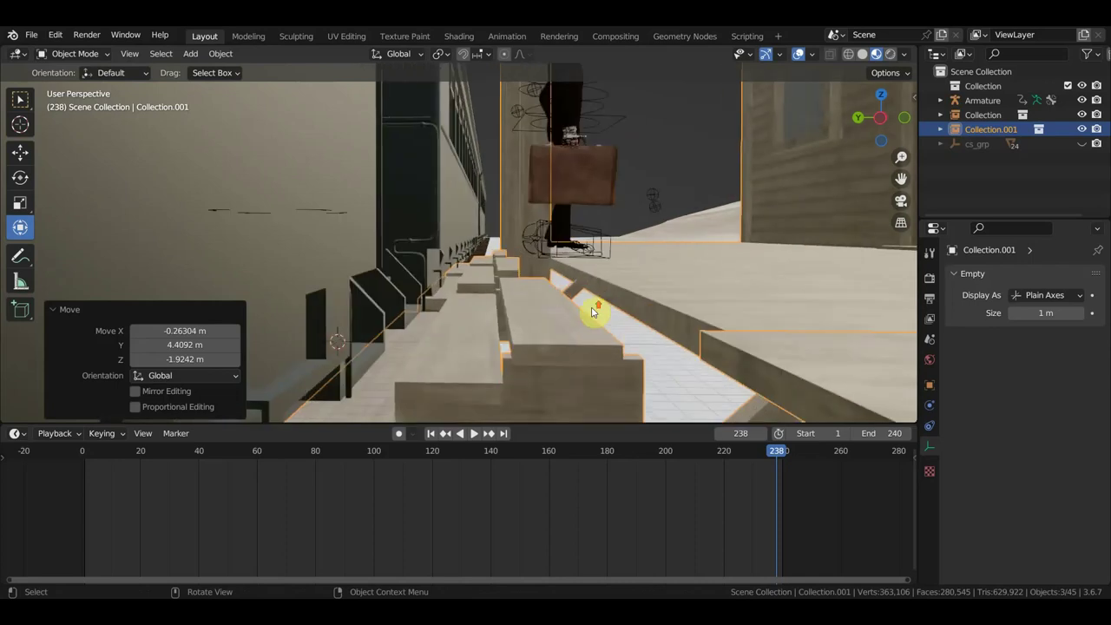
key("g")
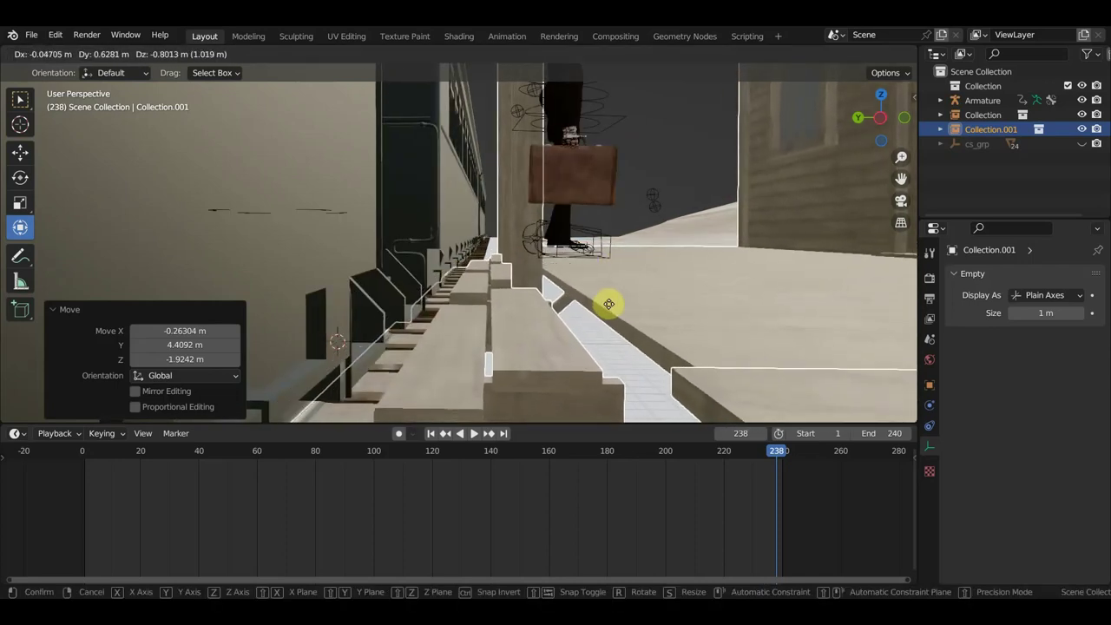
left_click(608, 299)
scroll(608, 298, "up", 2)
scroll(608, 295, "up", 2)
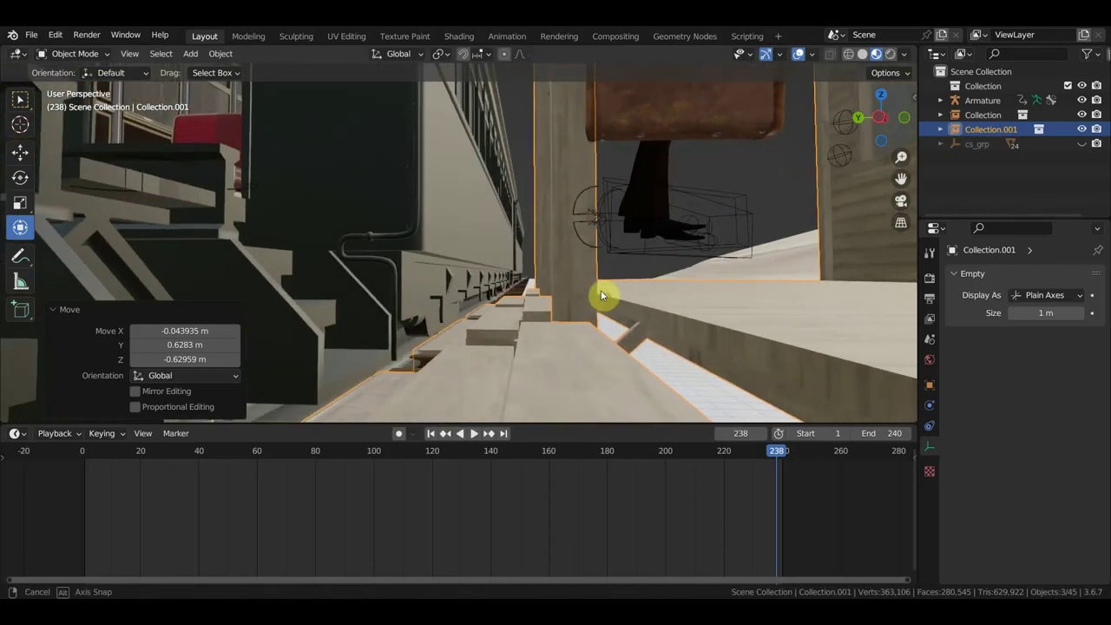
scroll(600, 290, "up", 1)
key("g")
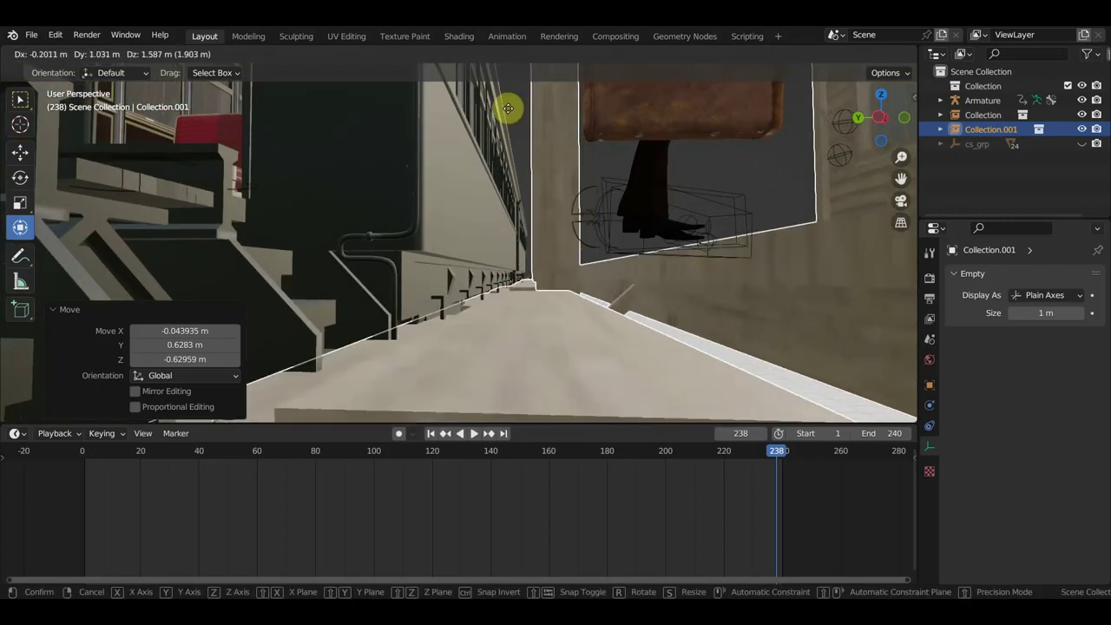
left_click(486, 90)
mouse_move(570, 131)
middle_mouse_down()
mouse_move(640, 280)
mouse_move(594, 301)
middle_mouse_up()
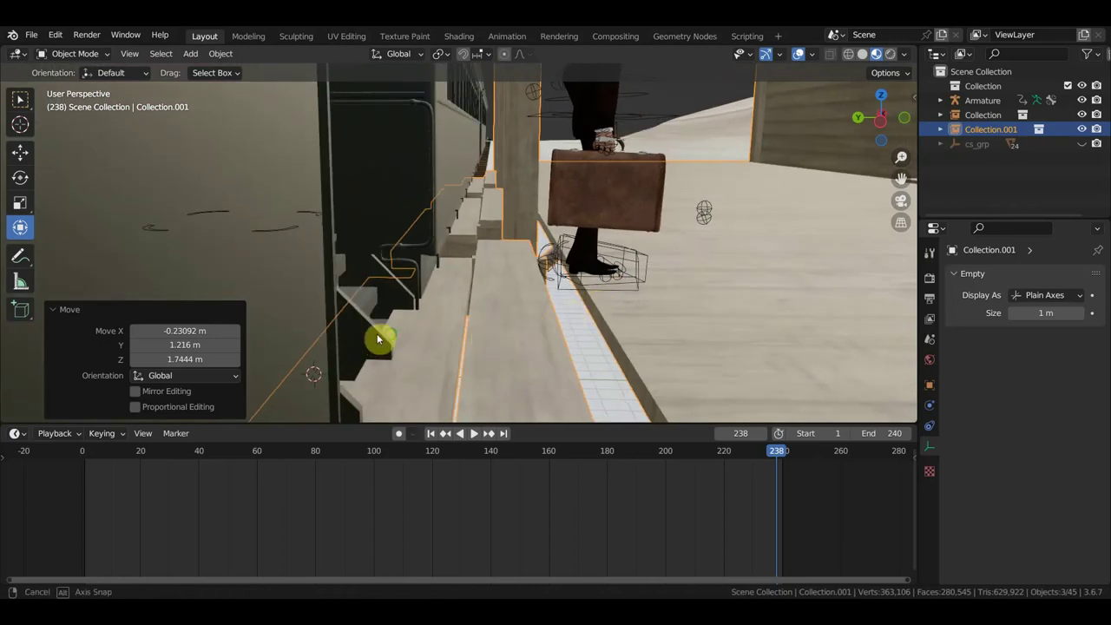
mouse_move(377, 333)
middle_mouse_down()
mouse_move(353, 347)
mouse_move(390, 304)
middle_mouse_up()
Try stretching the train vertically, undo it, and scale the platform to 0.821.
left_click(297, 319)
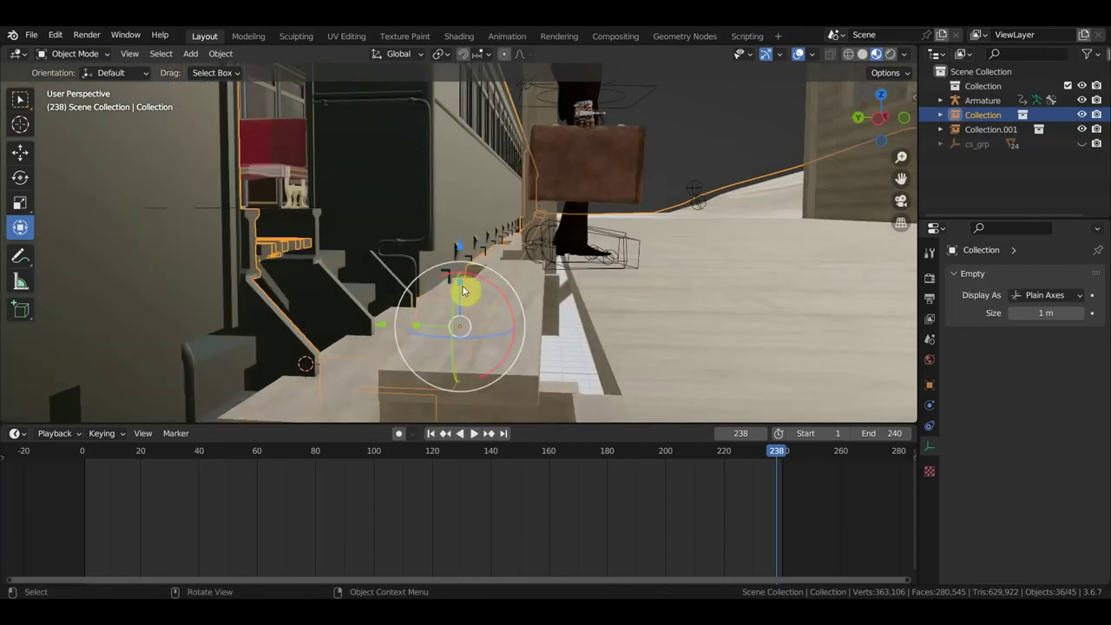
left_click_drag(462, 290, 460, 274)
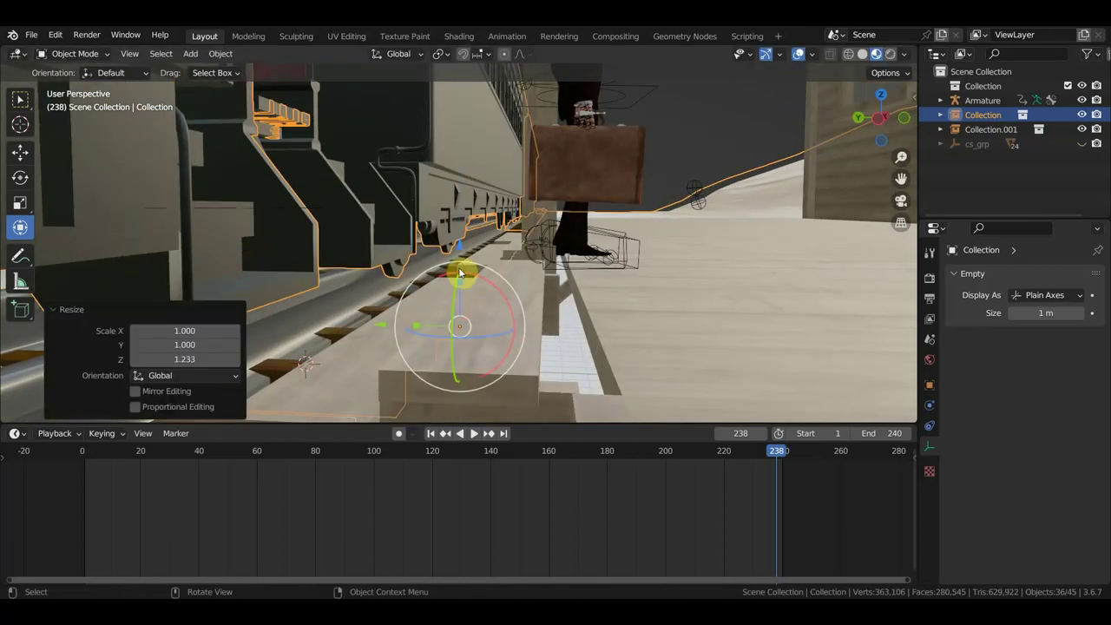
key("ctrl+z")
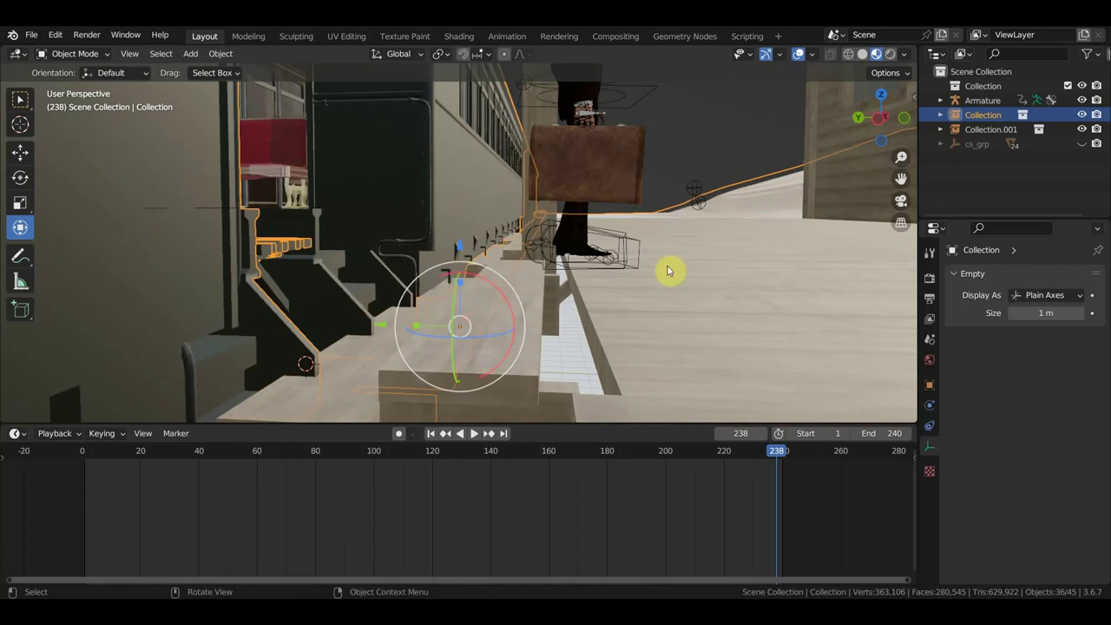
left_click(639, 273)
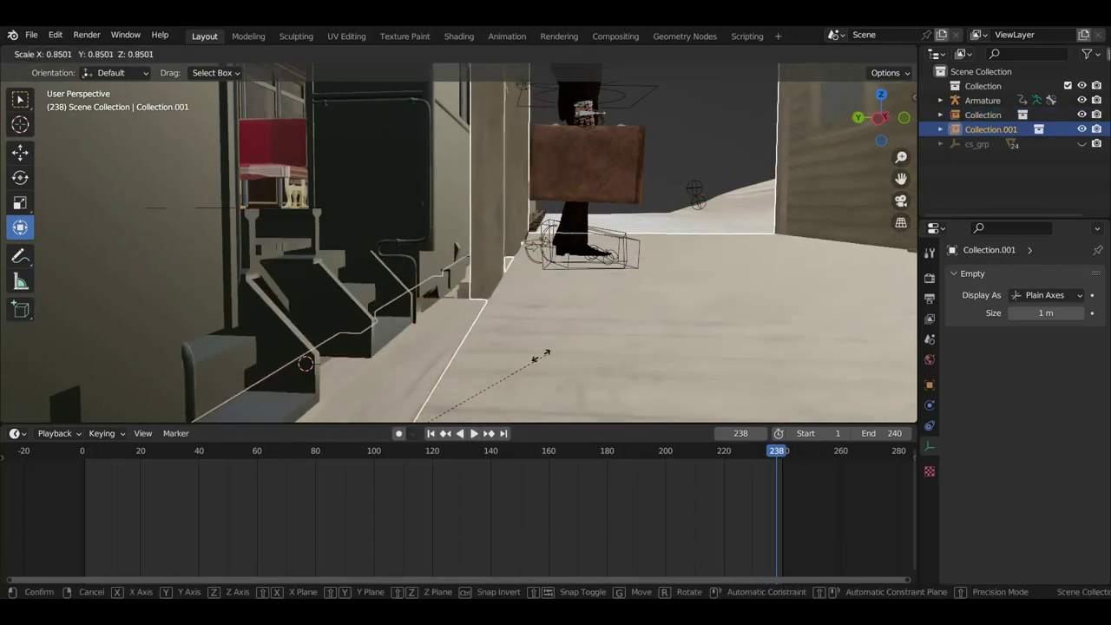
left_click(511, 361)
Move and lift the platform repeatedly until its edge meets the character's feet.
key("g")
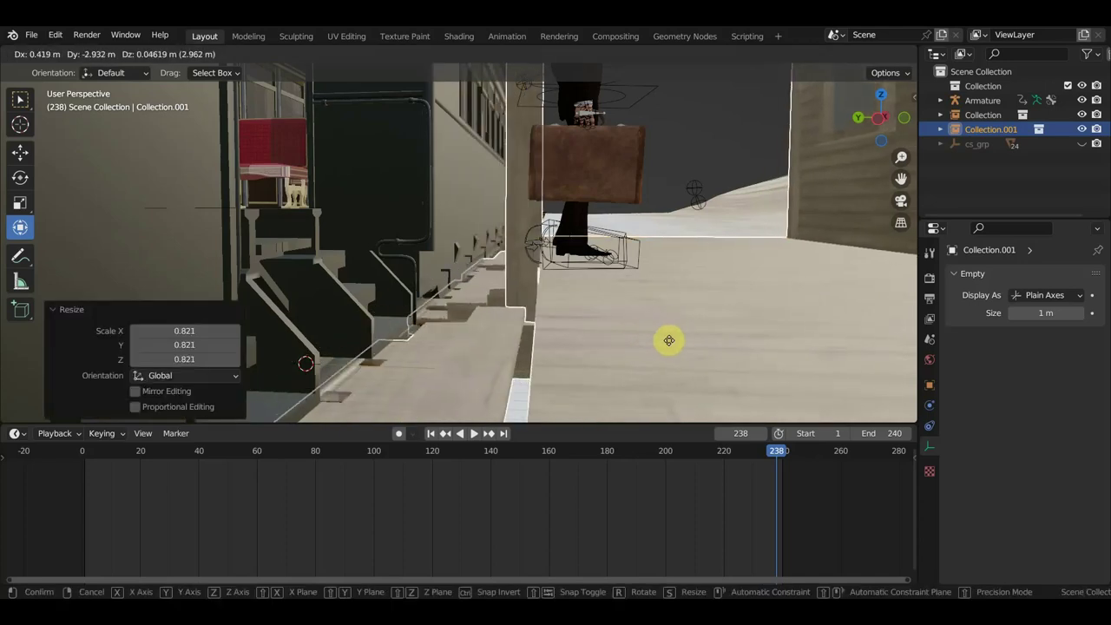
left_click(733, 330)
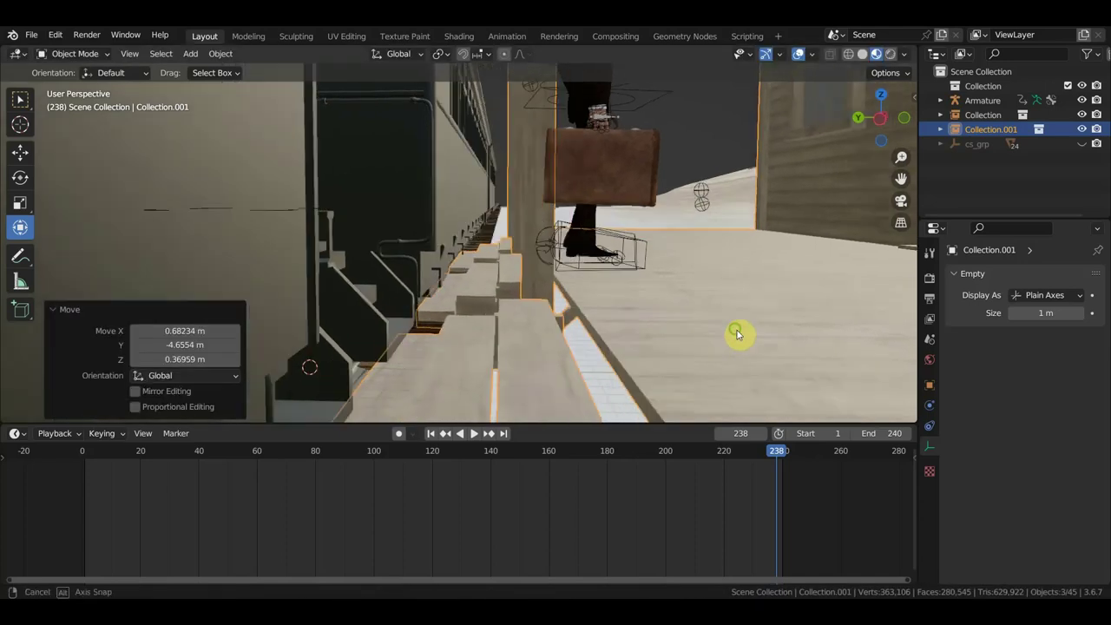
middle_click_drag(744, 332, 739, 324)
key("g")
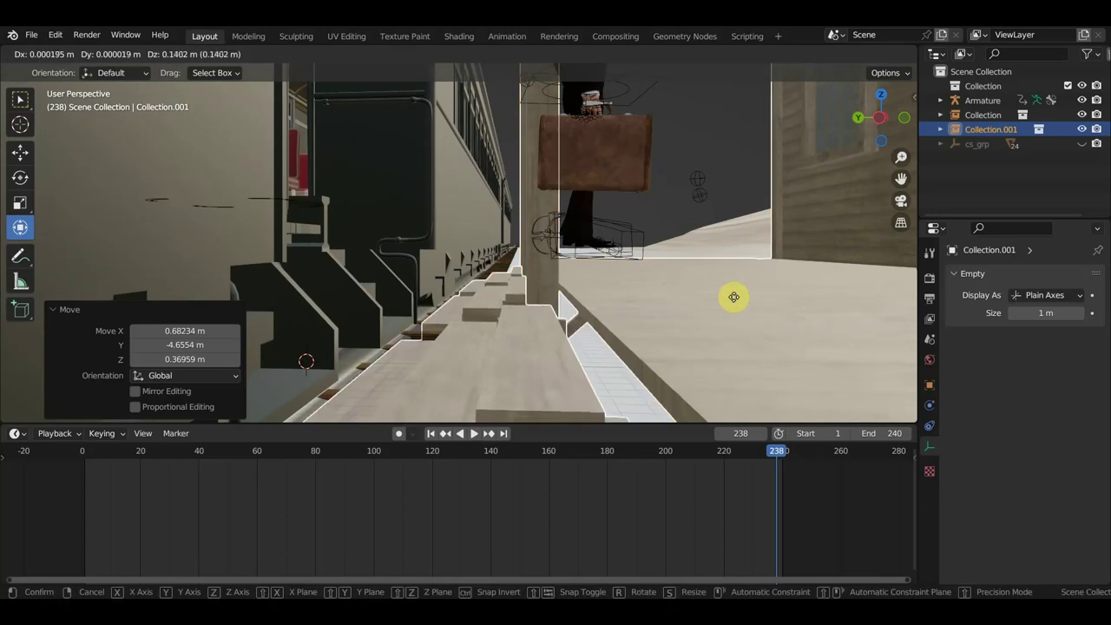
left_click(732, 215)
mouse_move(733, 217)
middle_mouse_down()
mouse_move(731, 278)
mouse_move(689, 307)
mouse_move(679, 279)
middle_mouse_up()
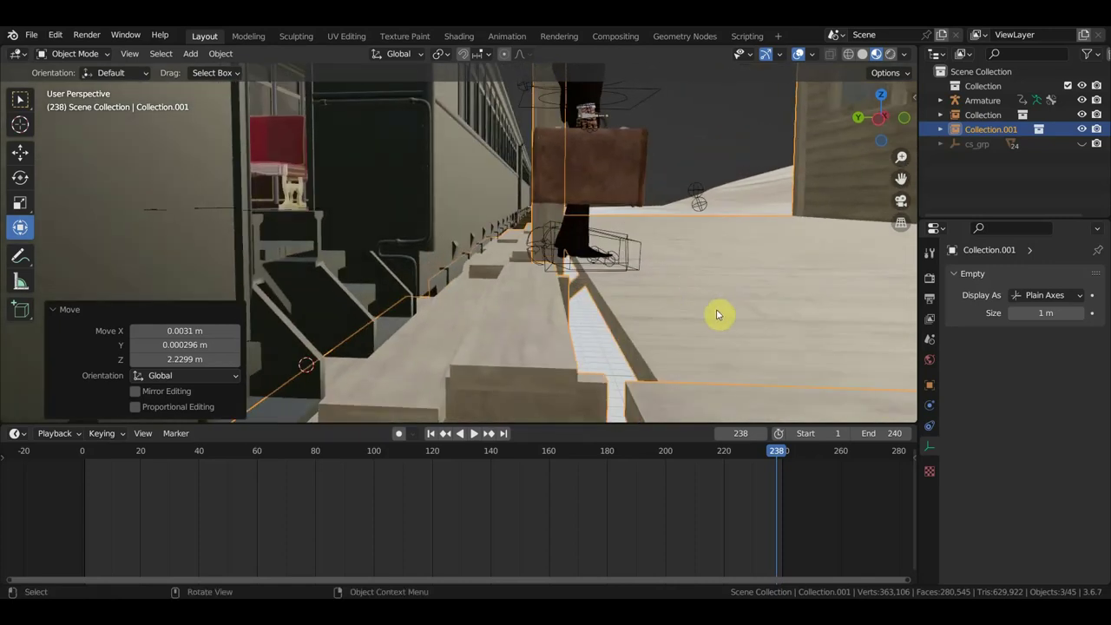
key("g")
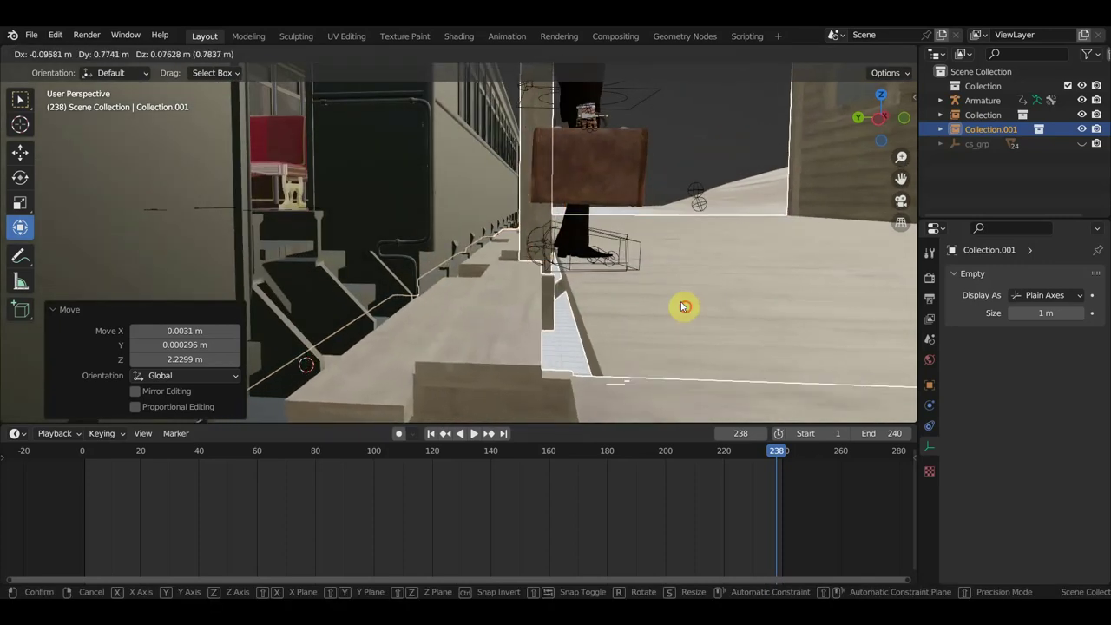
left_click(684, 308)
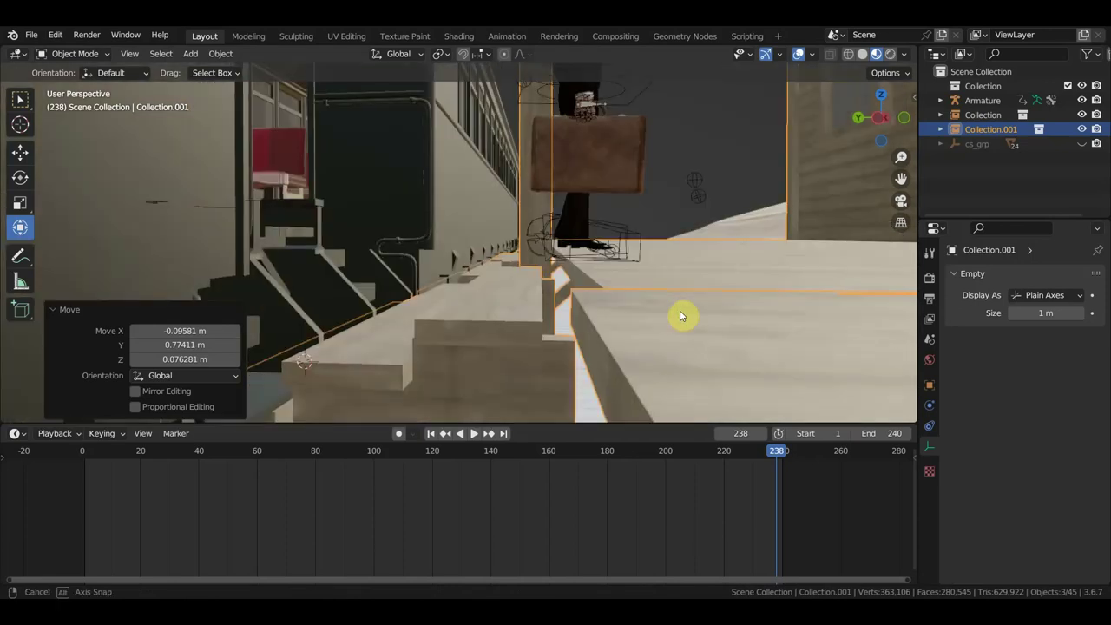
key("g")
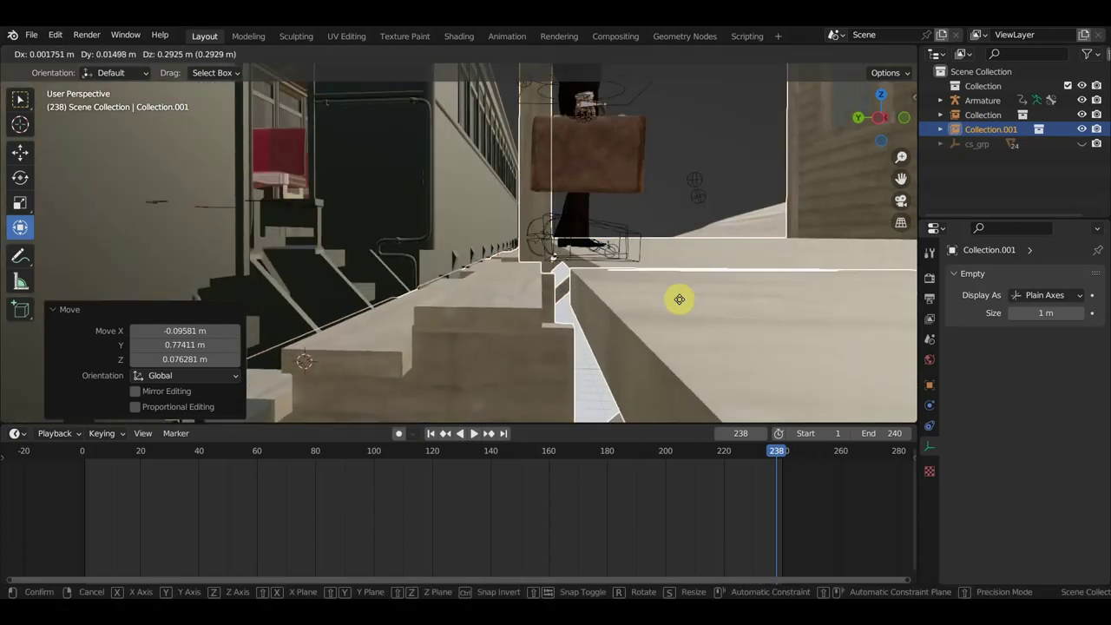
left_click(676, 302)
mouse_move(674, 303)
middle_mouse_down()
mouse_move(689, 325)
mouse_move(680, 328)
middle_mouse_up()
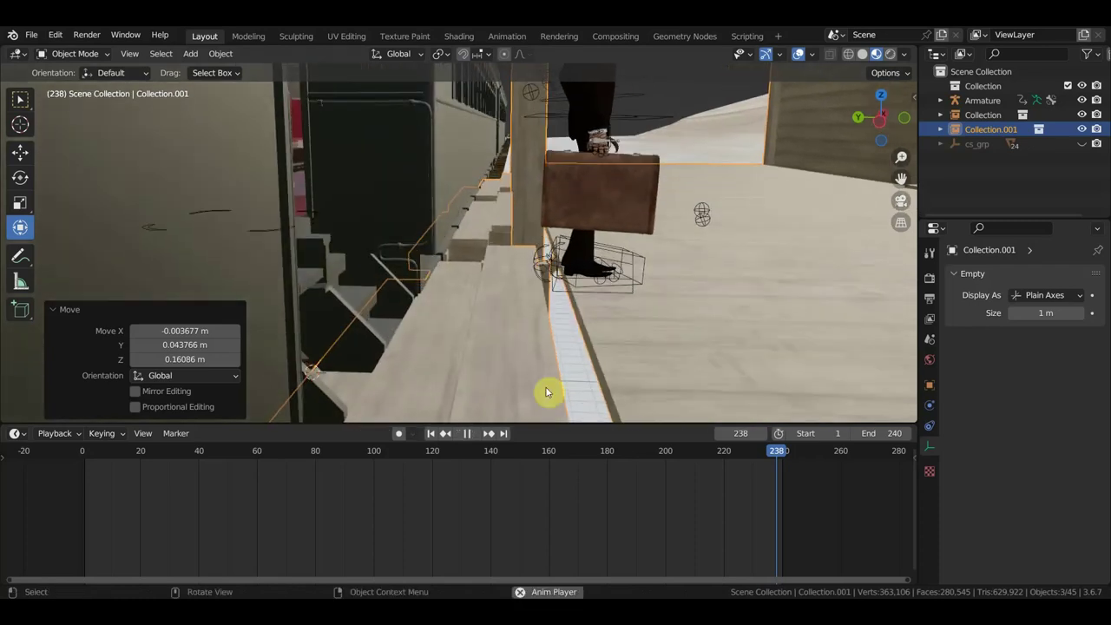
At the step-down moment, lower Collection.001 3.3266 m along Z.
left_click(451, 460)
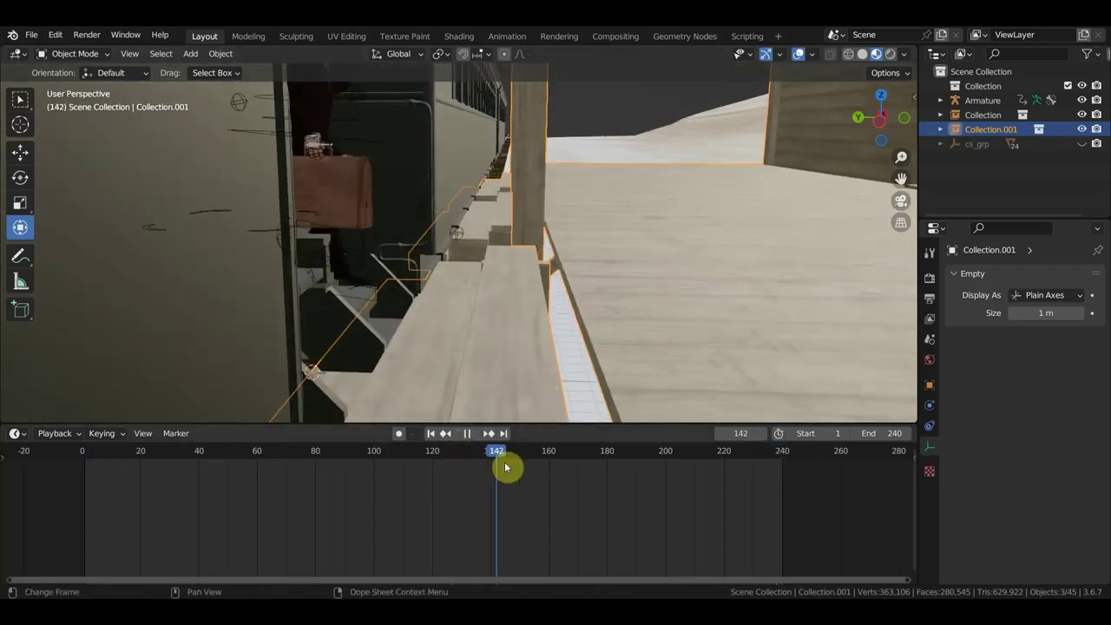
left_click_drag(504, 467, 587, 493)
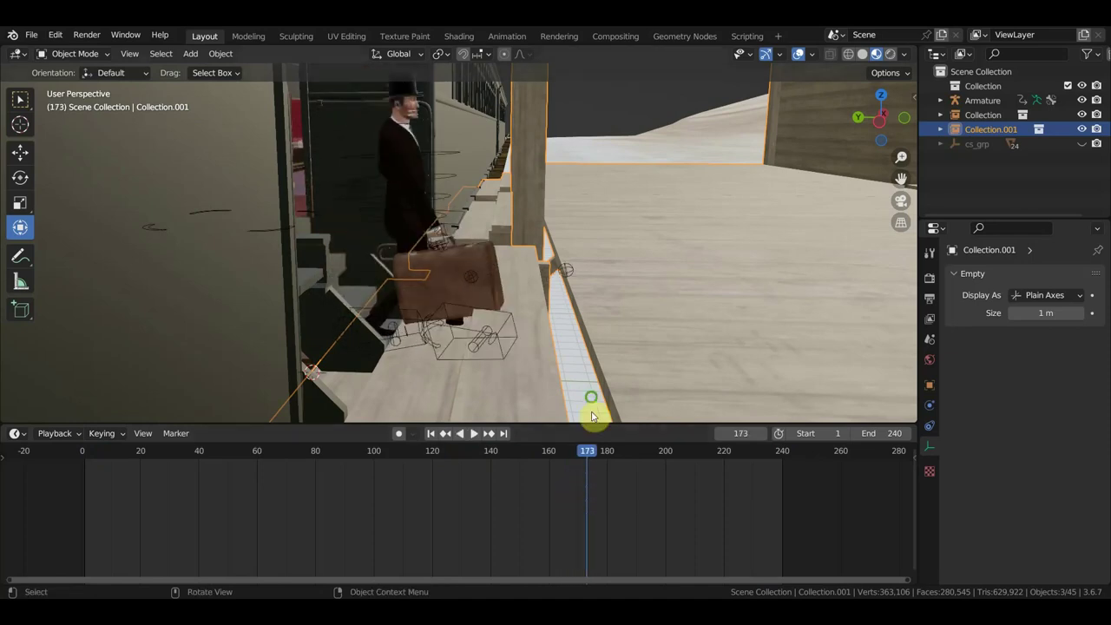
mouse_move(591, 417)
middle_mouse_down()
mouse_move(599, 385)
mouse_move(586, 354)
middle_mouse_up()
middle_click_drag(352, 328, 314, 327)
mouse_move(300, 366)
left_mouse_down()
mouse_move(255, 356)
mouse_move(256, 346)
mouse_move(272, 370)
left_mouse_up()
Play the step-down to frame 225 and check it from the side in Right view.
middle_click_drag(347, 317, 412, 301)
mouse_move(476, 328)
middle_mouse_down()
mouse_move(495, 317)
mouse_move(504, 334)
middle_mouse_up()
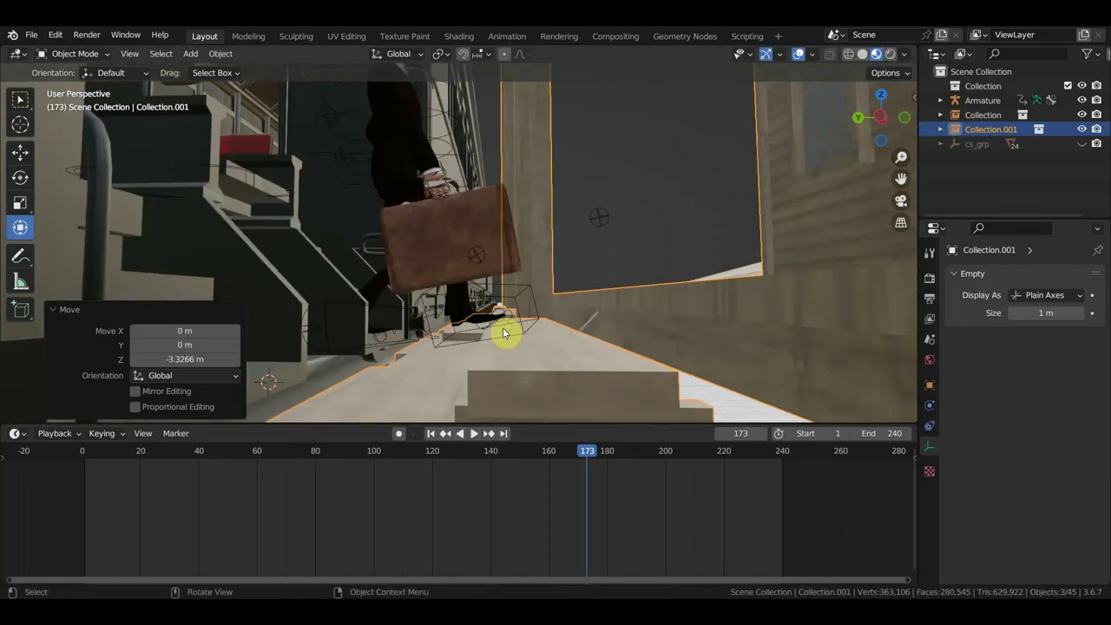
key("space")
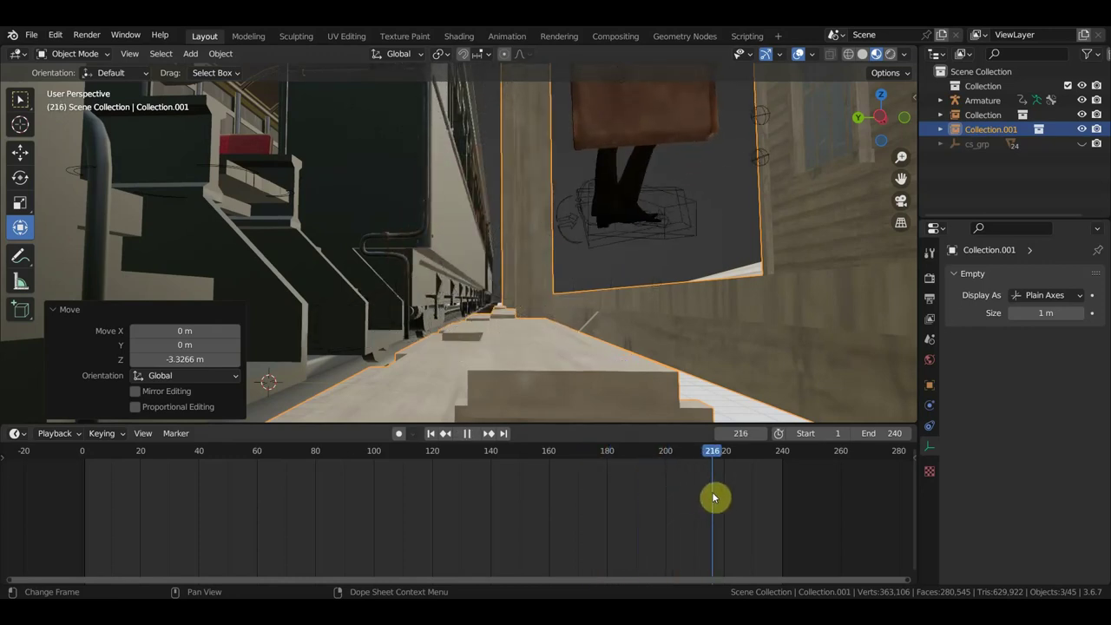
key("space")
middle_click_drag(709, 364, 660, 333)
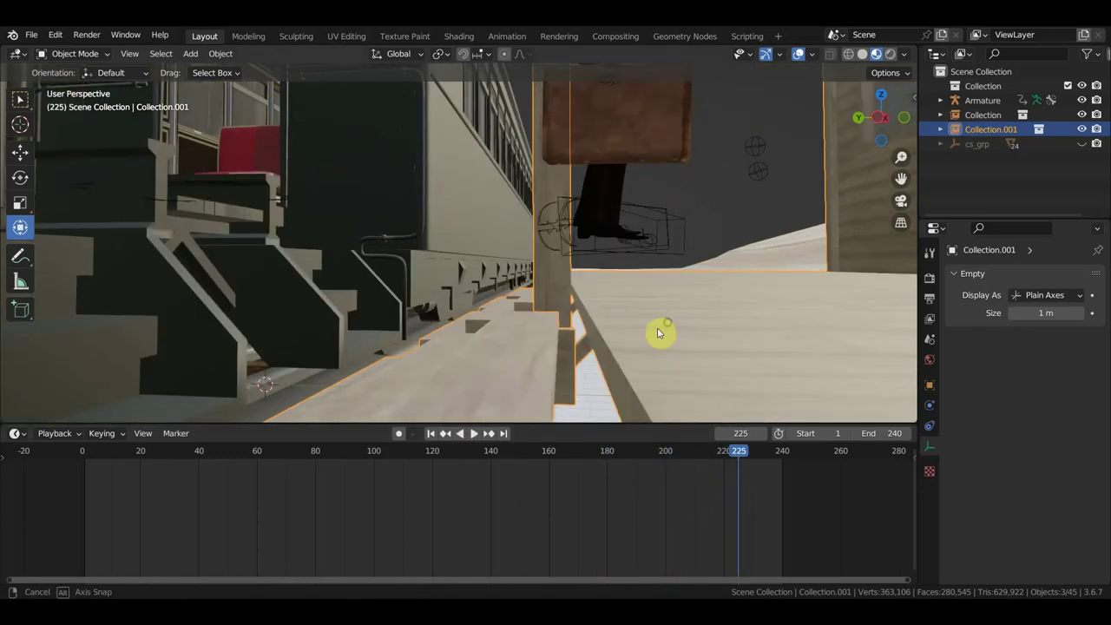
key("KP_3")
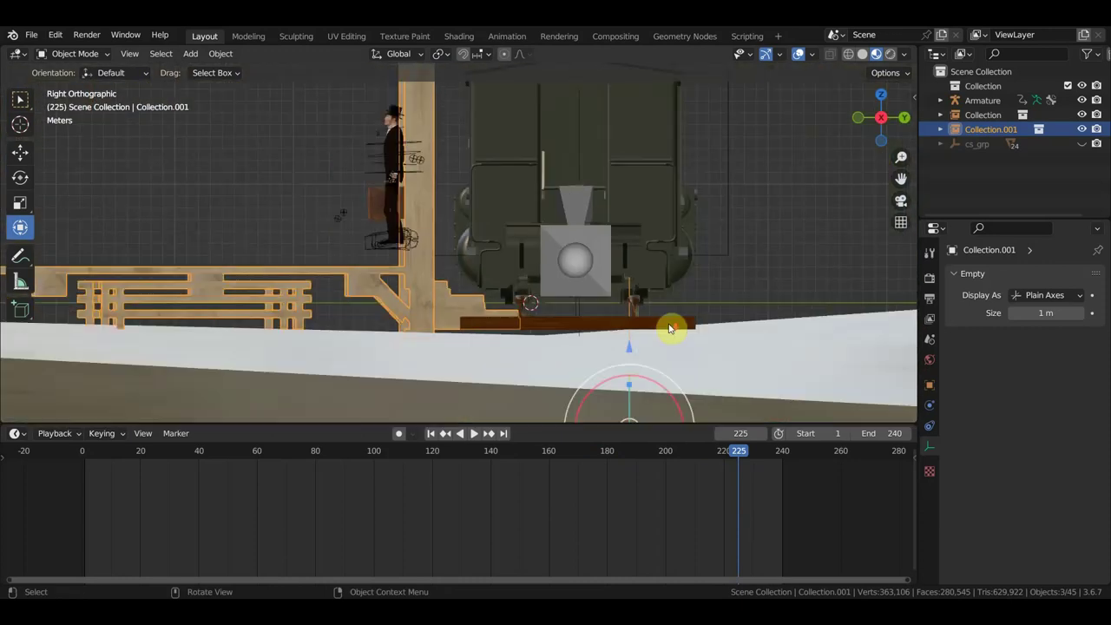
Raise Collection.001 1.19 m along Z.
scroll(510, 310, "down", 2)
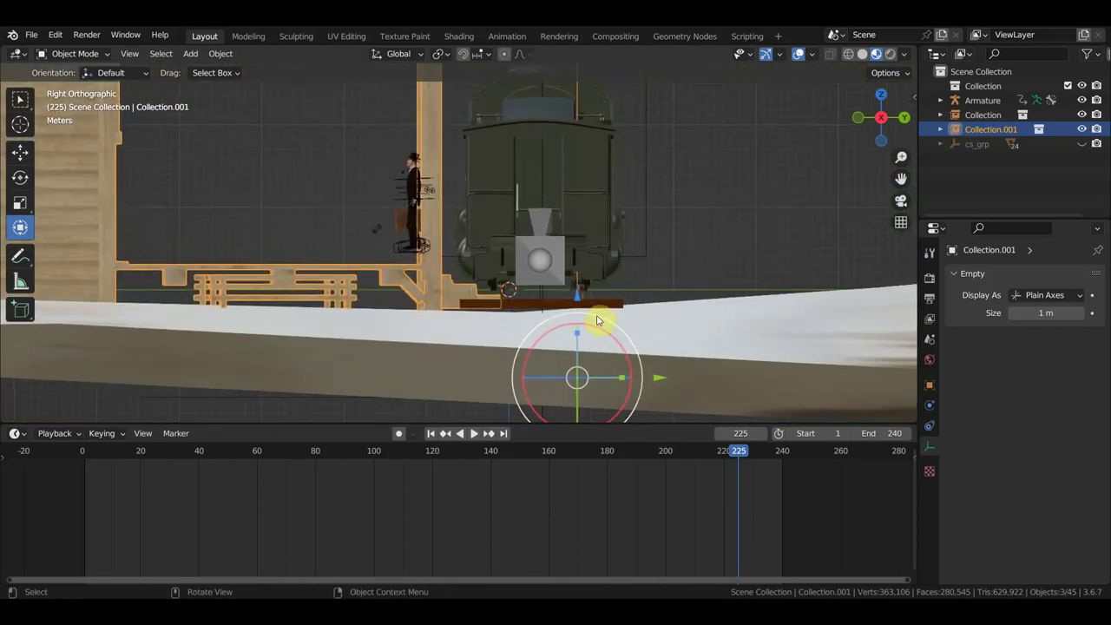
key("g")
key("z")
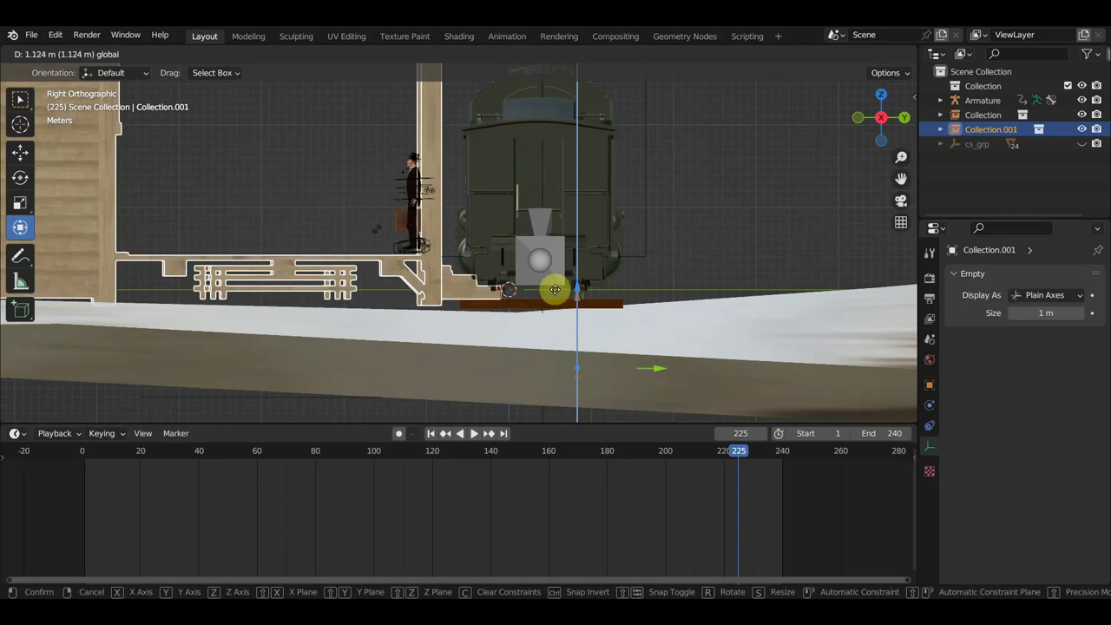
left_click(551, 286)
scroll(538, 282, "up", 5)
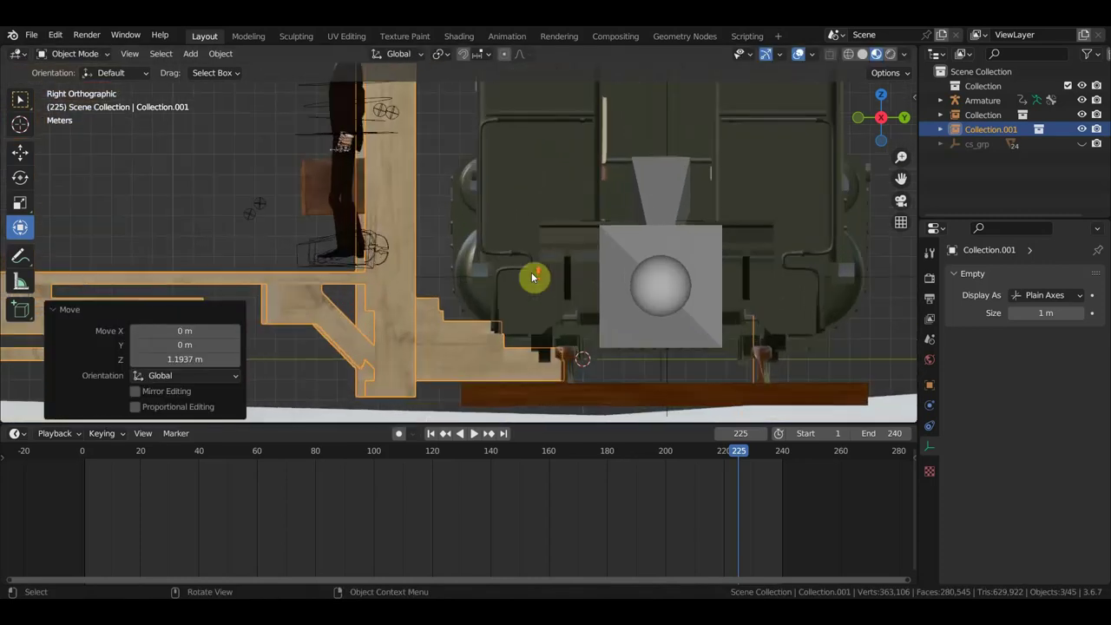
middle_click_drag(533, 278, 463, 290, "shift")
mouse_move(524, 336)
middle_mouse_down()
mouse_move(597, 369)
mouse_move(776, 361)
mouse_move(865, 339)
mouse_move(798, 326)
middle_mouse_up()
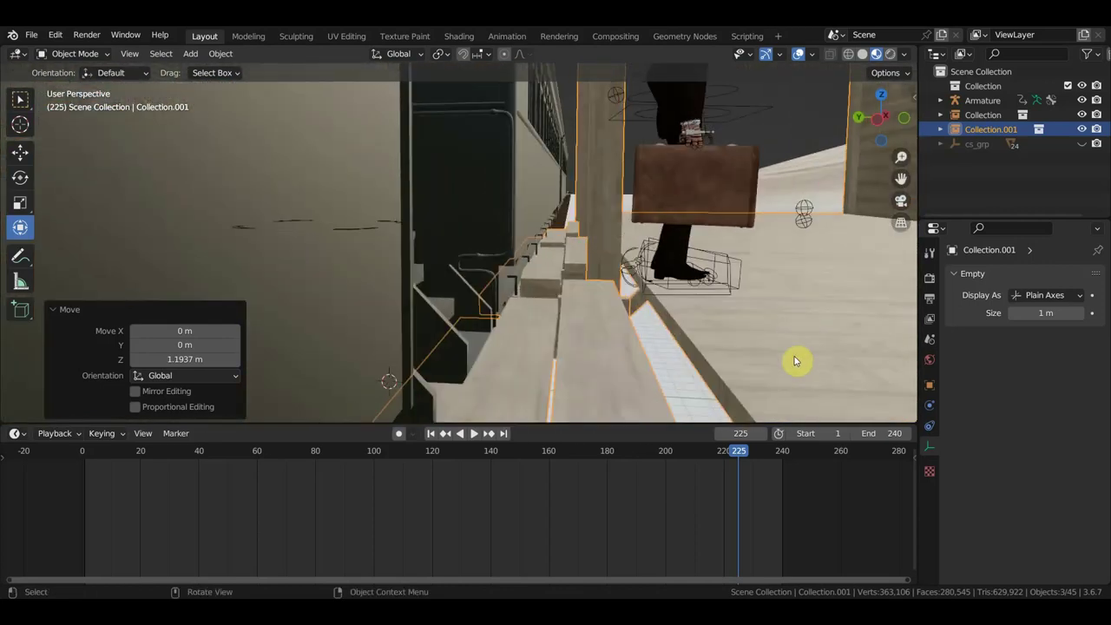
At frame 213, move the platform into line with the carriage steps.
left_click_drag(748, 467, 633, 471)
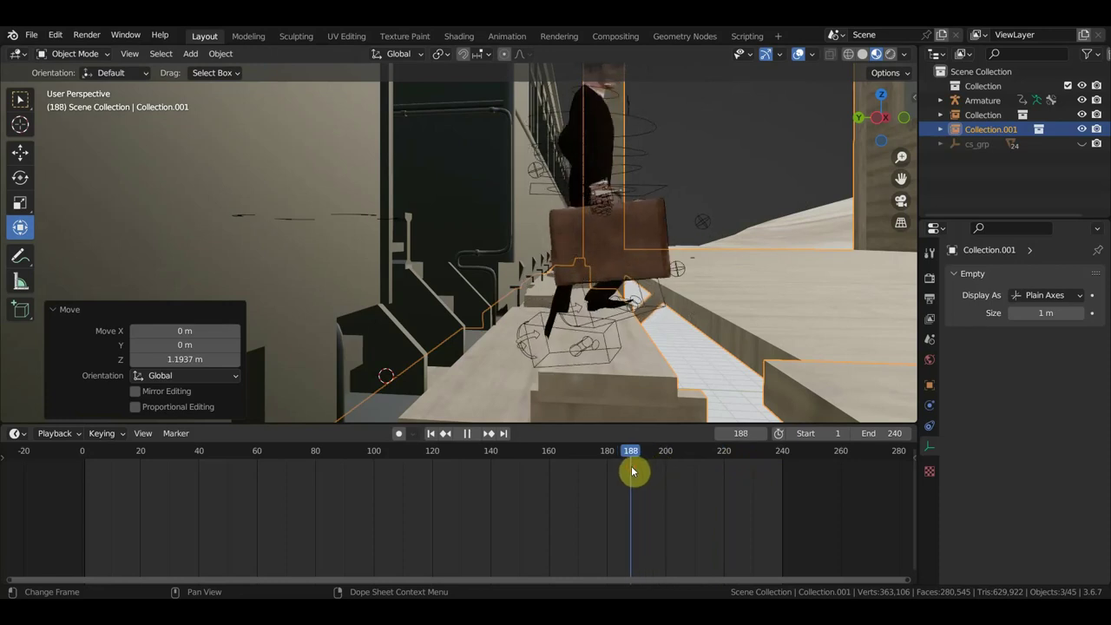
middle_click_drag(677, 417, 710, 390)
middle_click_drag(665, 335, 678, 336)
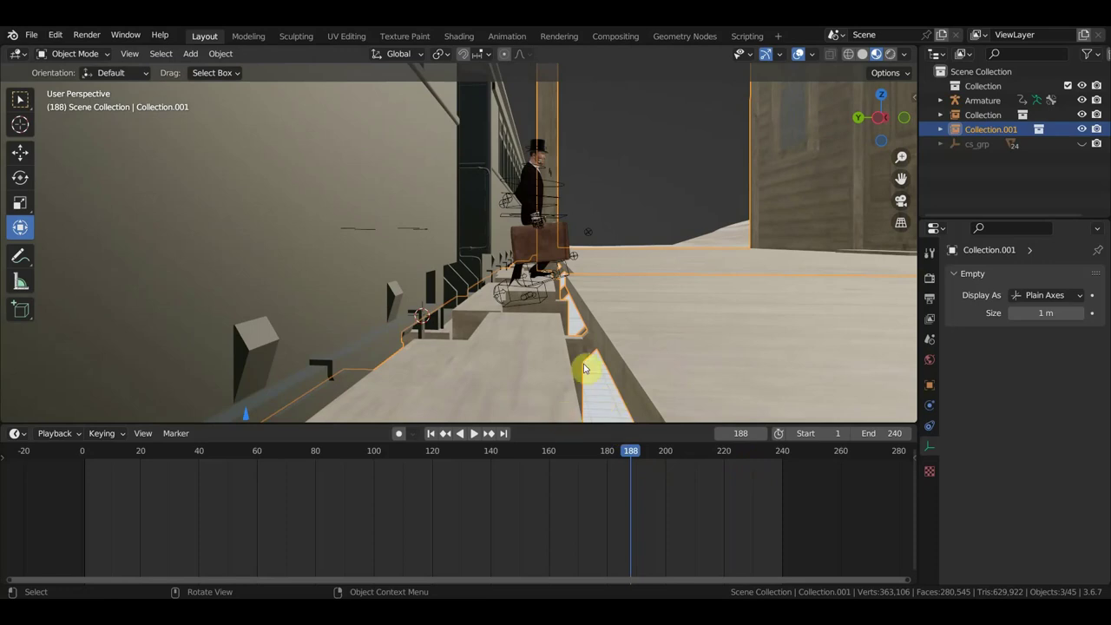
key("g")
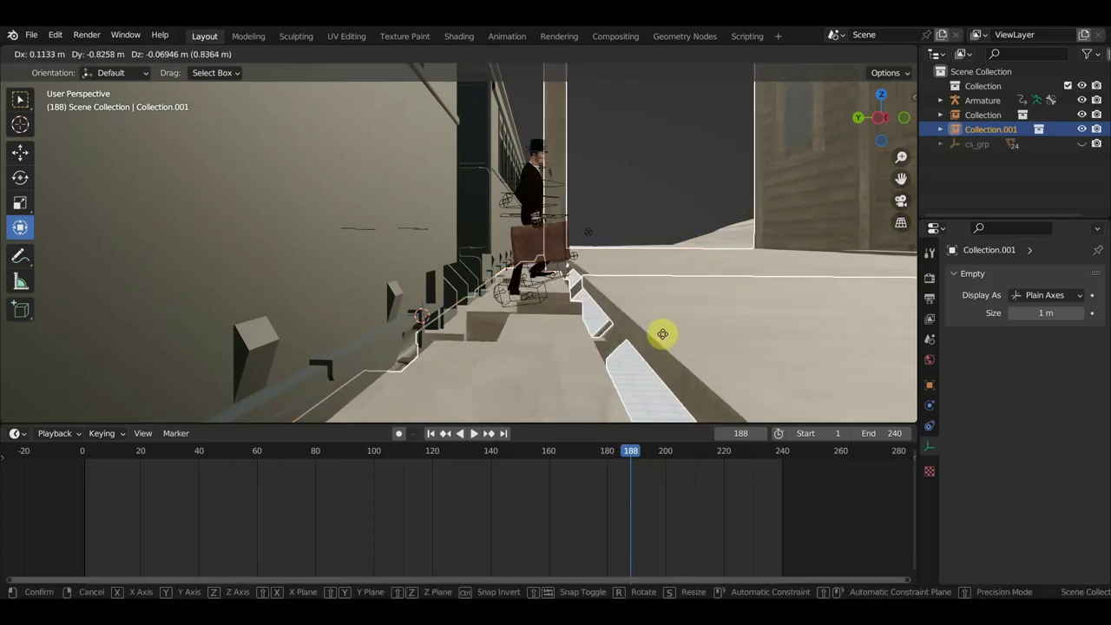
left_click(671, 334)
scroll(674, 338, "up", 5)
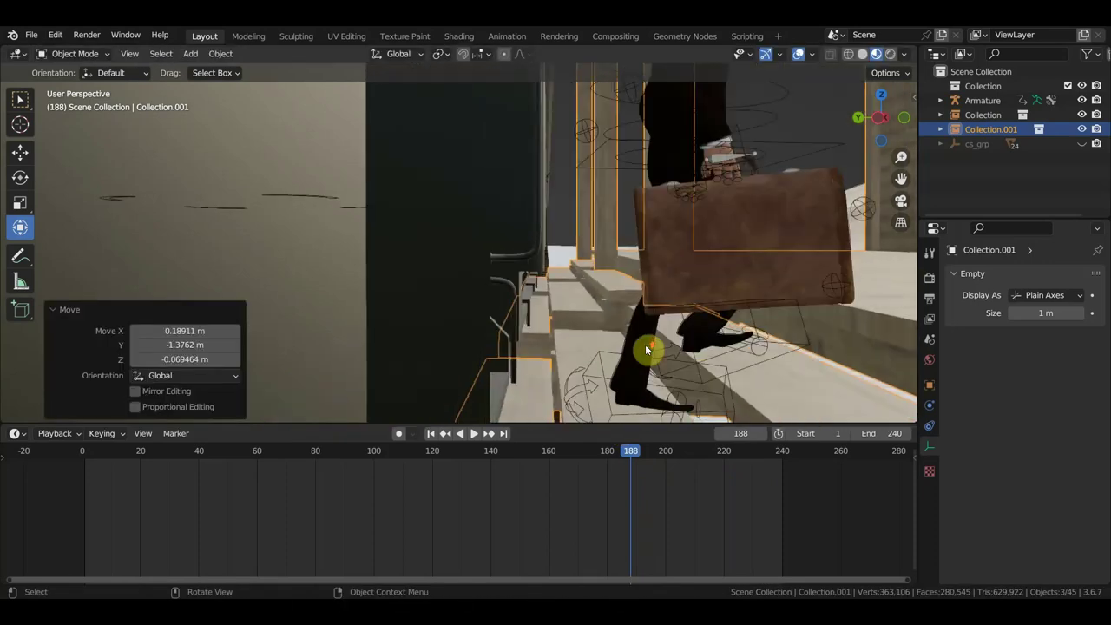
mouse_move(650, 350)
middle_mouse_down()
mouse_move(625, 339)
mouse_move(650, 352)
middle_mouse_up()
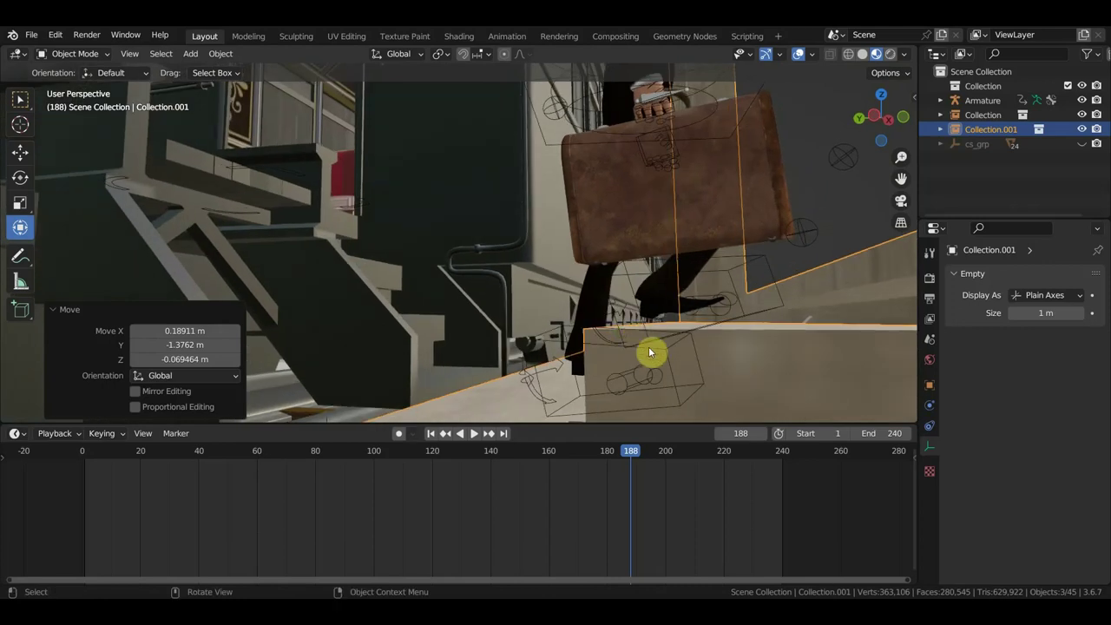
At frame 197 nudge the platform again, then check the feet through frame 224.
left_click_drag(663, 461, 657, 469)
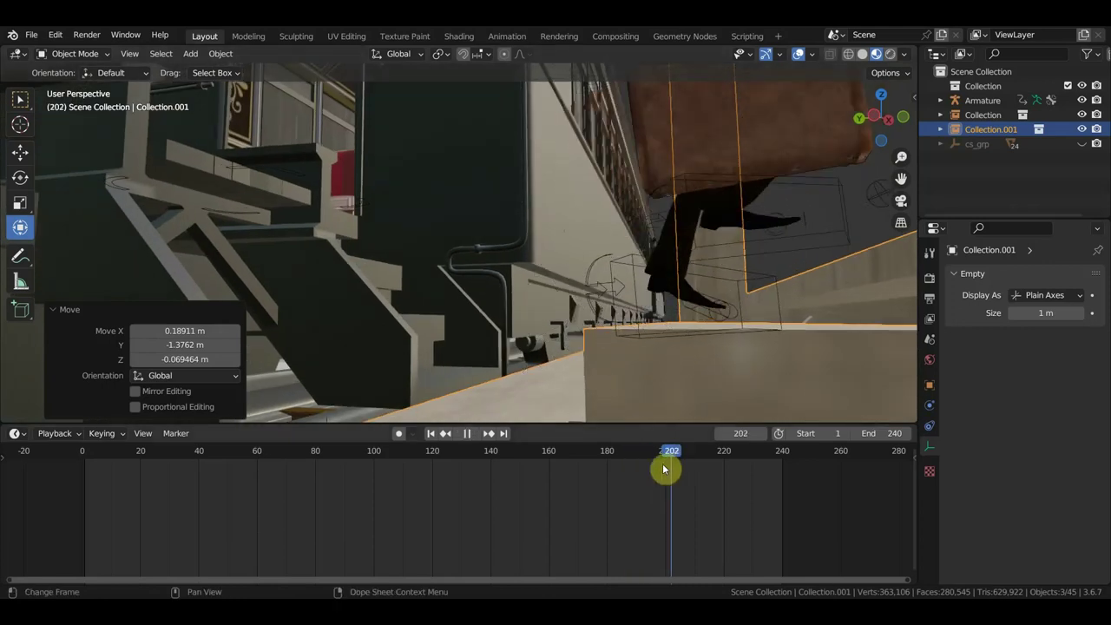
key("g")
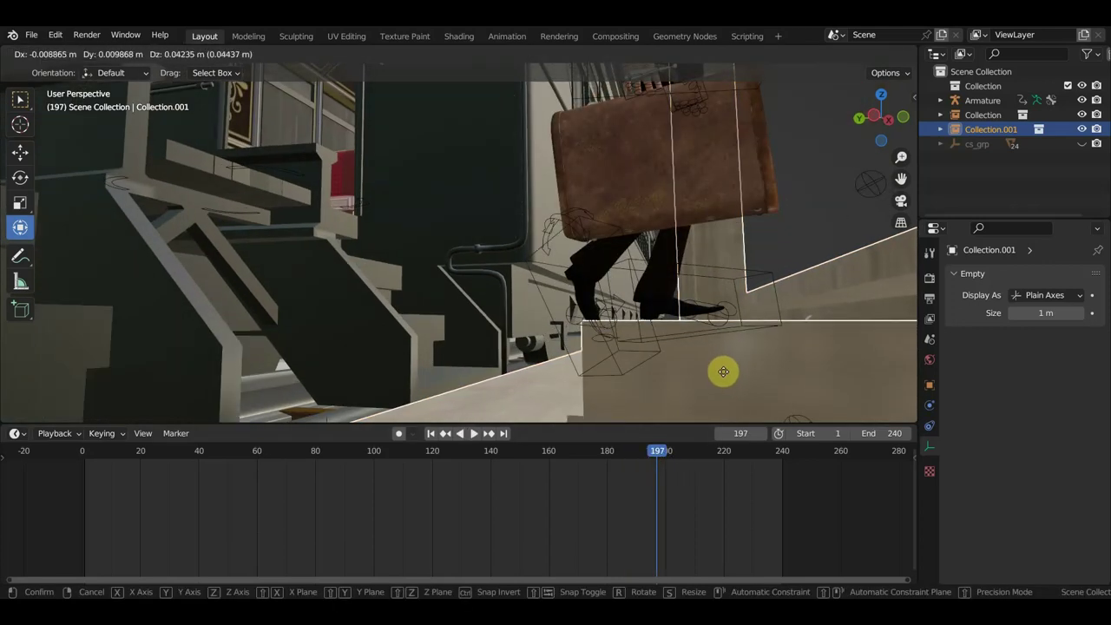
left_click(723, 369)
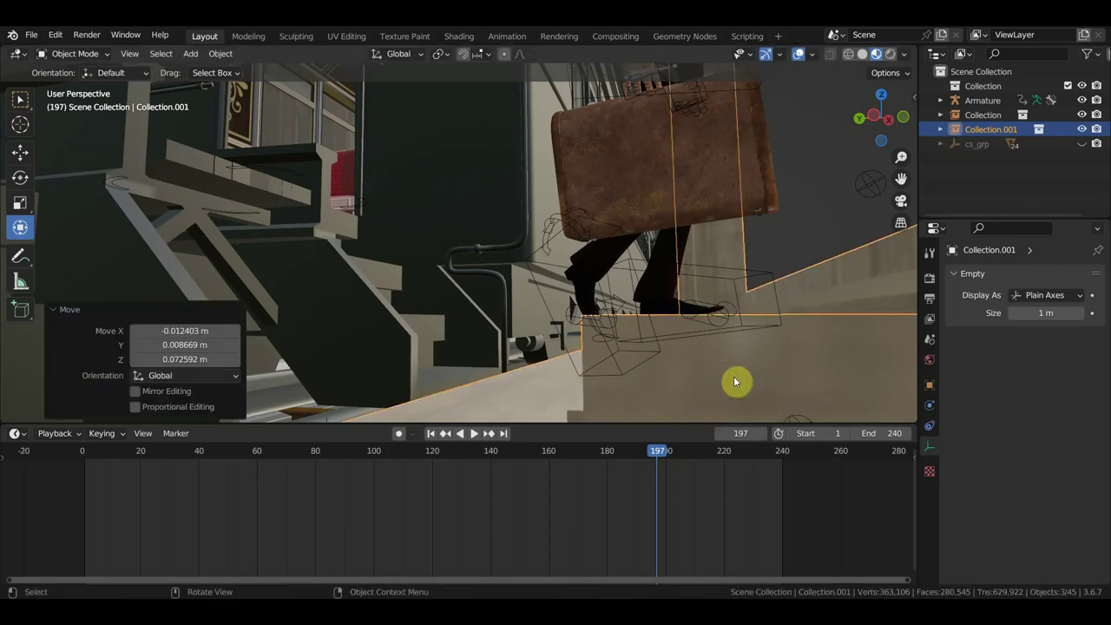
middle_click_drag(735, 381, 735, 376)
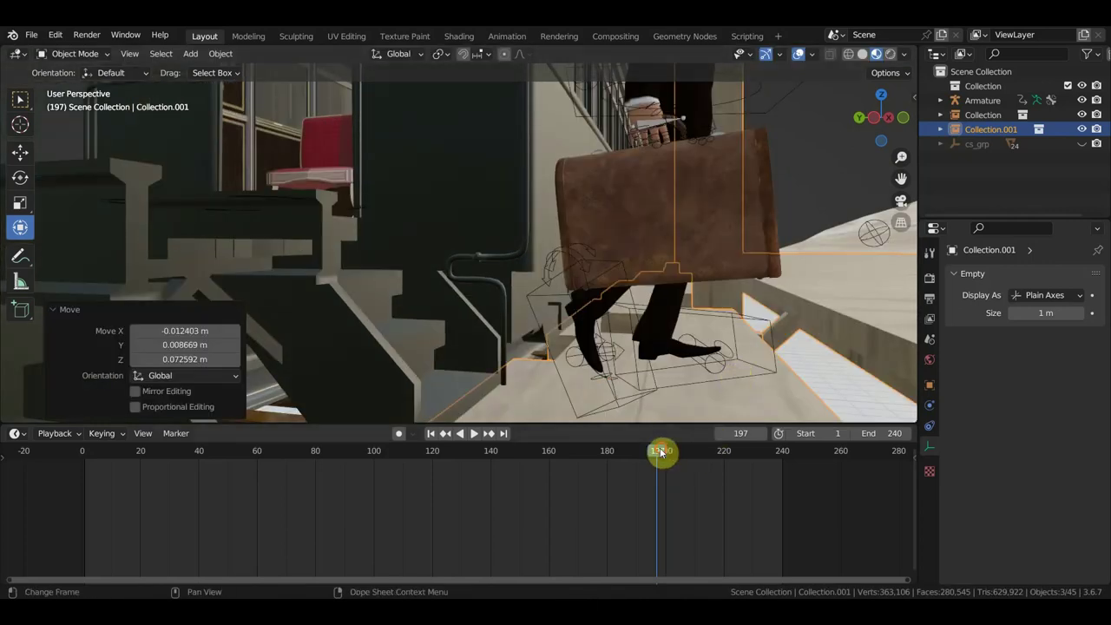
left_click_drag(660, 451, 737, 453)
middle_click_drag(816, 392, 822, 377)
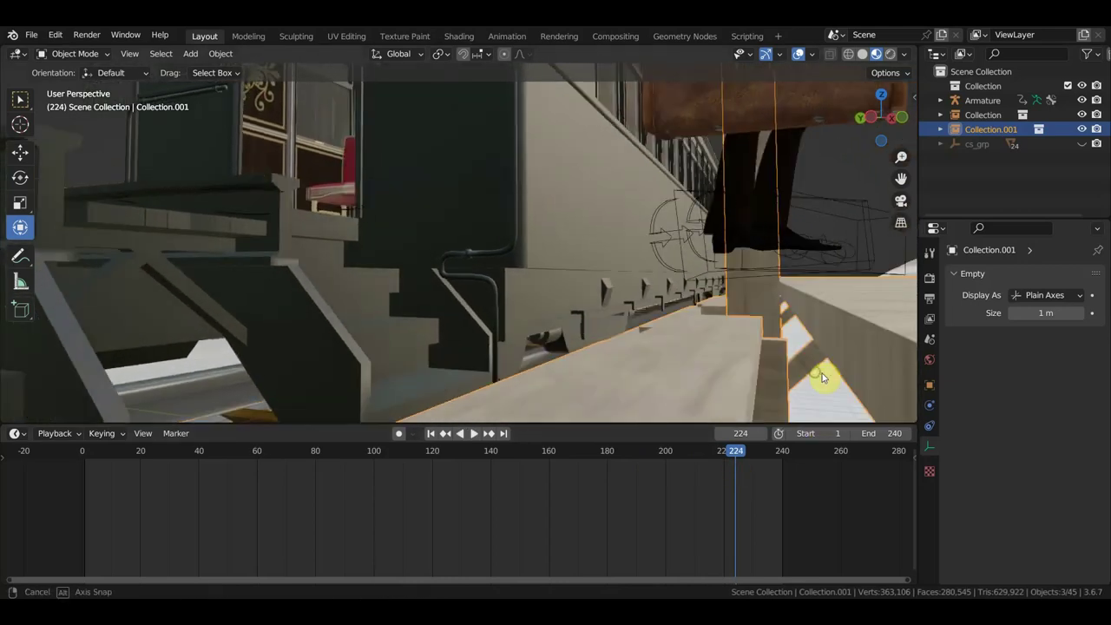
mouse_move(815, 355)
middle_mouse_down()
mouse_move(788, 326)
mouse_move(735, 339)
mouse_move(738, 322)
mouse_move(826, 367)
mouse_move(764, 350)
mouse_move(669, 368)
mouse_move(508, 307)
mouse_move(598, 330)
mouse_move(796, 317)
mouse_move(789, 330)
mouse_move(808, 334)
mouse_move(769, 340)
mouse_move(782, 360)
middle_mouse_up()
scroll(602, 328, "up", 3)
scroll(796, 317, "down", 2)
scroll(782, 322, "up", 2)
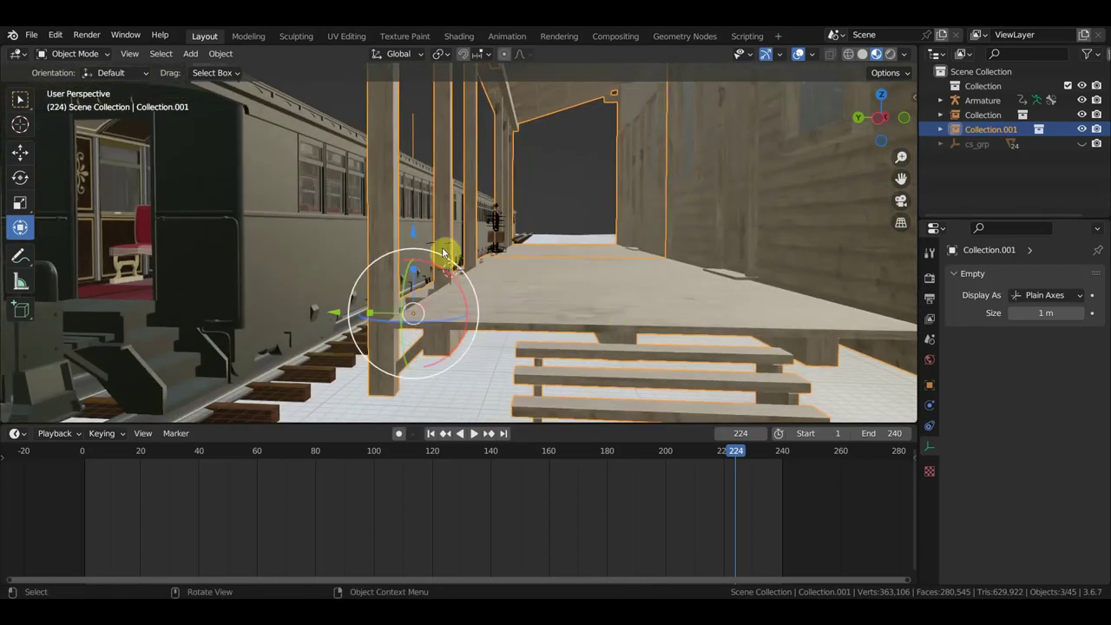
Raise Collection.001 0.95565 m along Z and view it toward the station.
left_click_drag(412, 240, 409, 231)
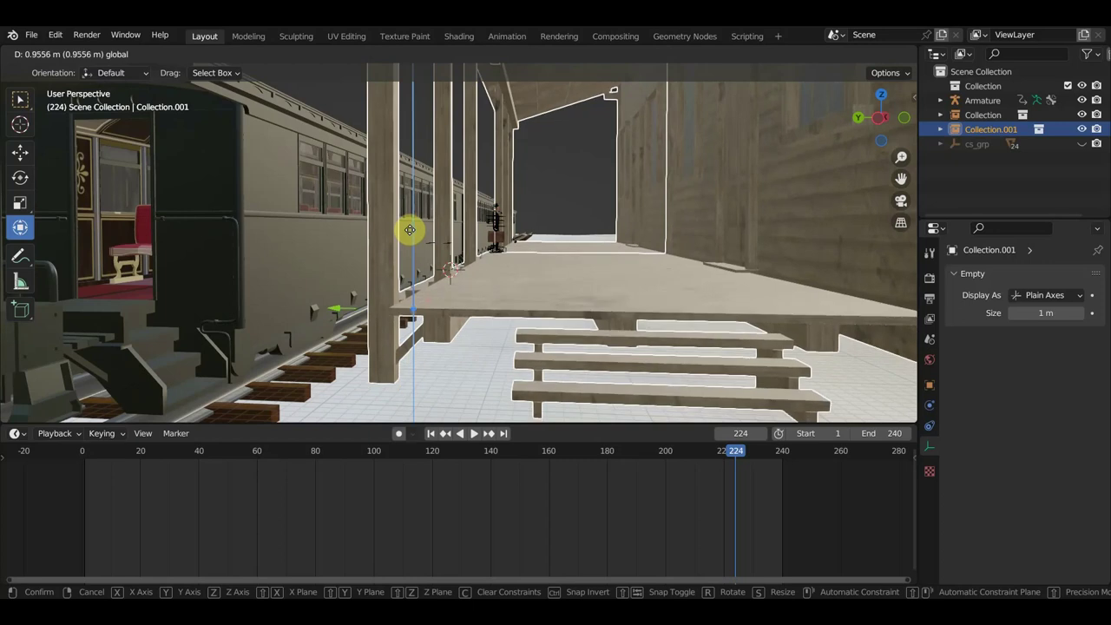
scroll(500, 221, "up", 2)
scroll(501, 221, "up", 2)
scroll(509, 223, "up", 2)
scroll(565, 248, "up", 1)
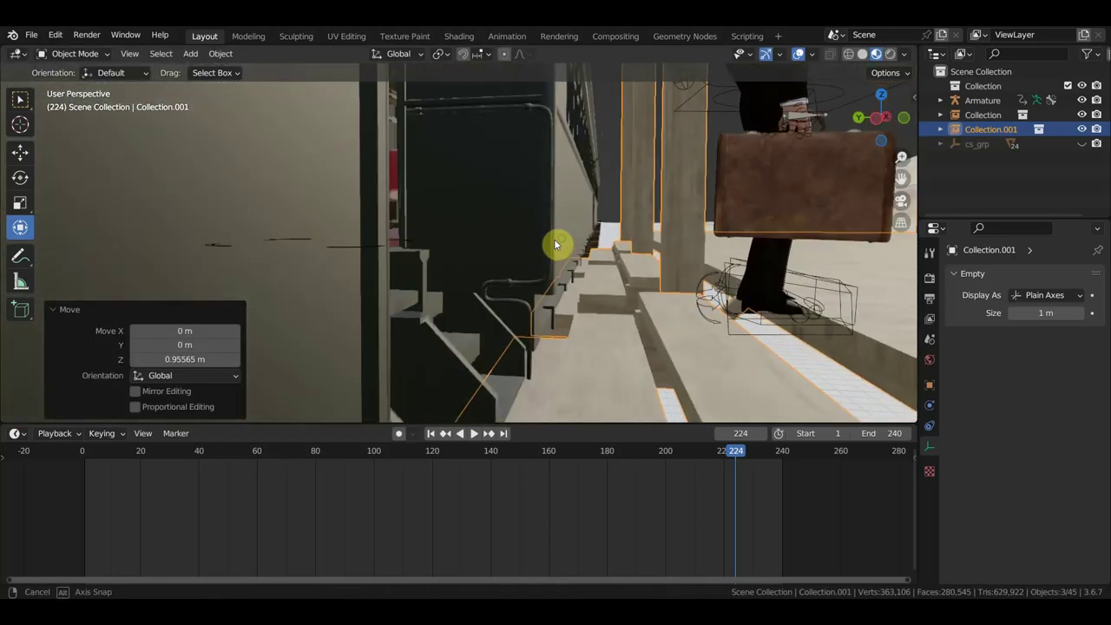
scroll(558, 243, "up", 2)
mouse_move(533, 239)
middle_mouse_down()
mouse_move(720, 287)
mouse_move(749, 318)
middle_mouse_up()
scroll(719, 287, "down", 3)
scroll(724, 292, "up", 3)
Slide Collection.001 1.8066 m along Y beside the carriage door.
mouse_move(370, 310)
left_mouse_down()
mouse_move(380, 308)
mouse_move(347, 303)
mouse_move(373, 318)
left_mouse_up()
mouse_move(373, 318)
middle_mouse_down()
mouse_move(599, 317)
mouse_move(460, 359)
middle_mouse_up()
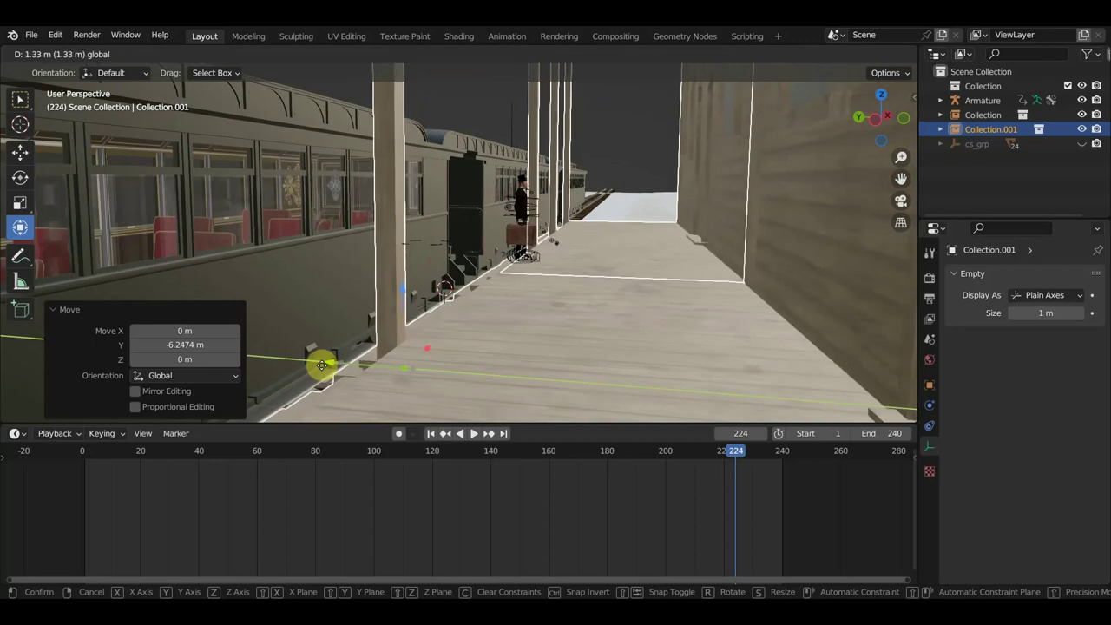
left_click(386, 366)
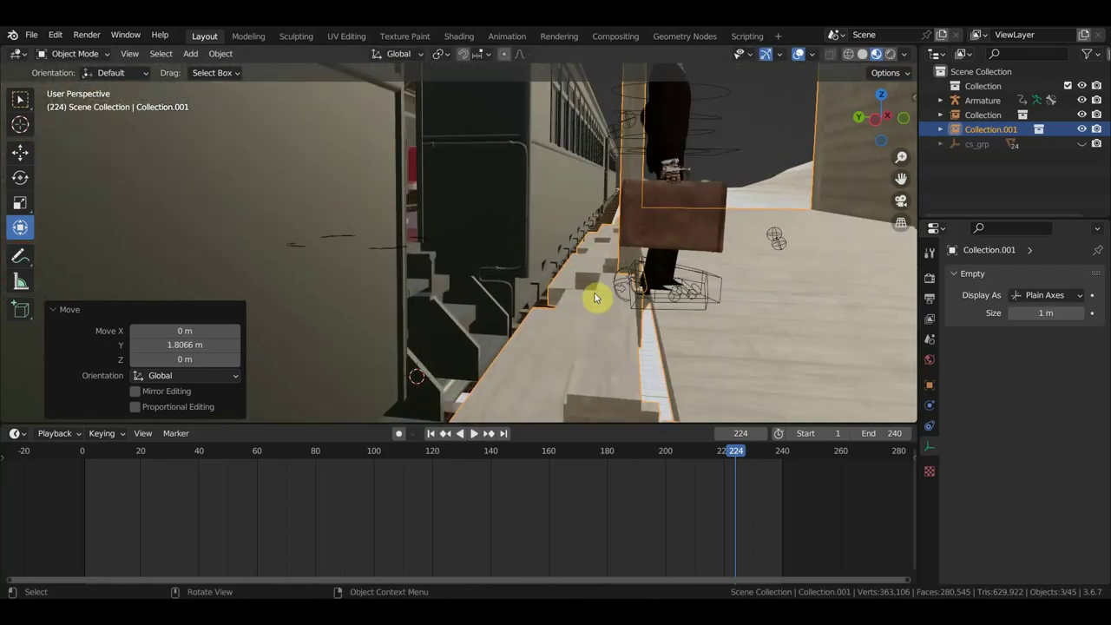
Make a small adjustment to the platform and replay the animation from an earlier frame.
key("g")
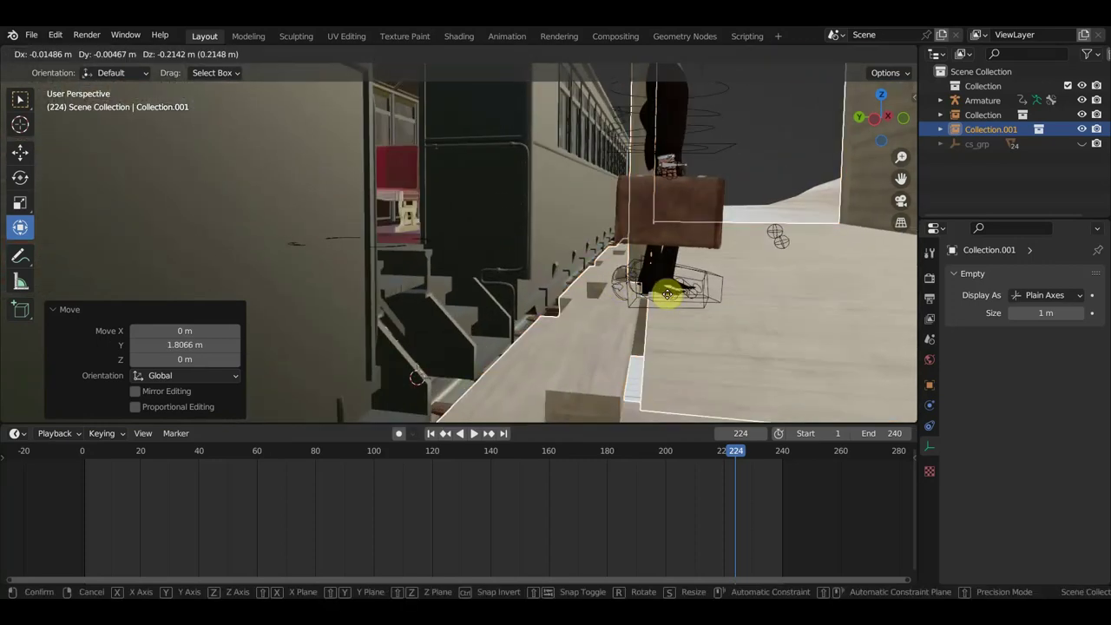
left_click(653, 302)
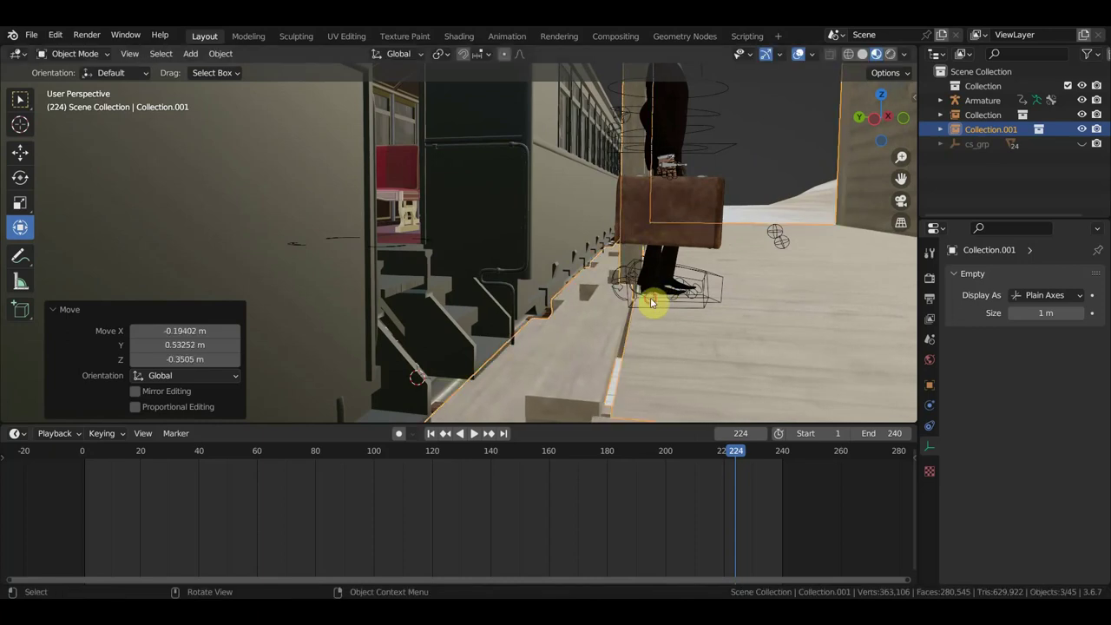
mouse_move(653, 302)
middle_mouse_down()
mouse_move(701, 307)
mouse_move(691, 308)
middle_mouse_up()
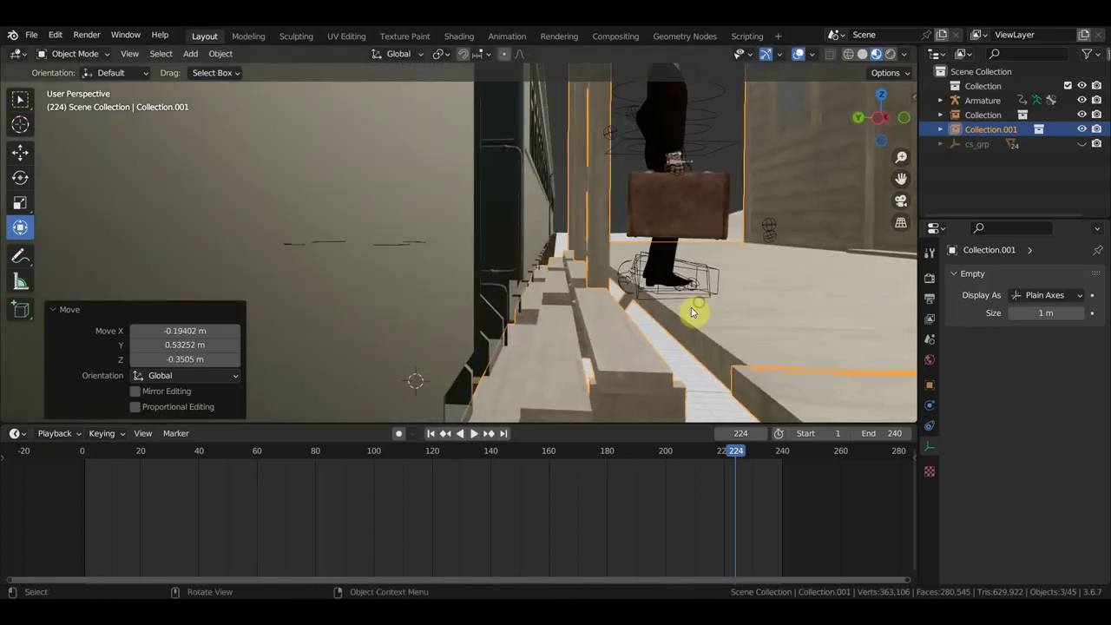
left_click(457, 459)
key("space")
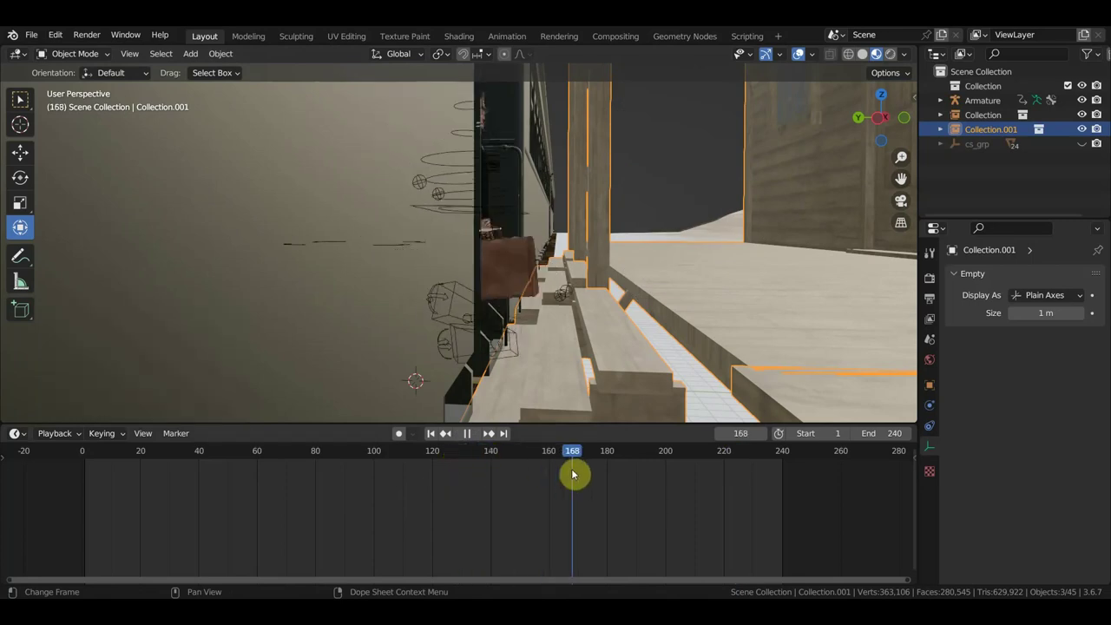
Check the character stepping down from the carriage between frames 173 and 224.
left_click_drag(481, 457, 589, 477)
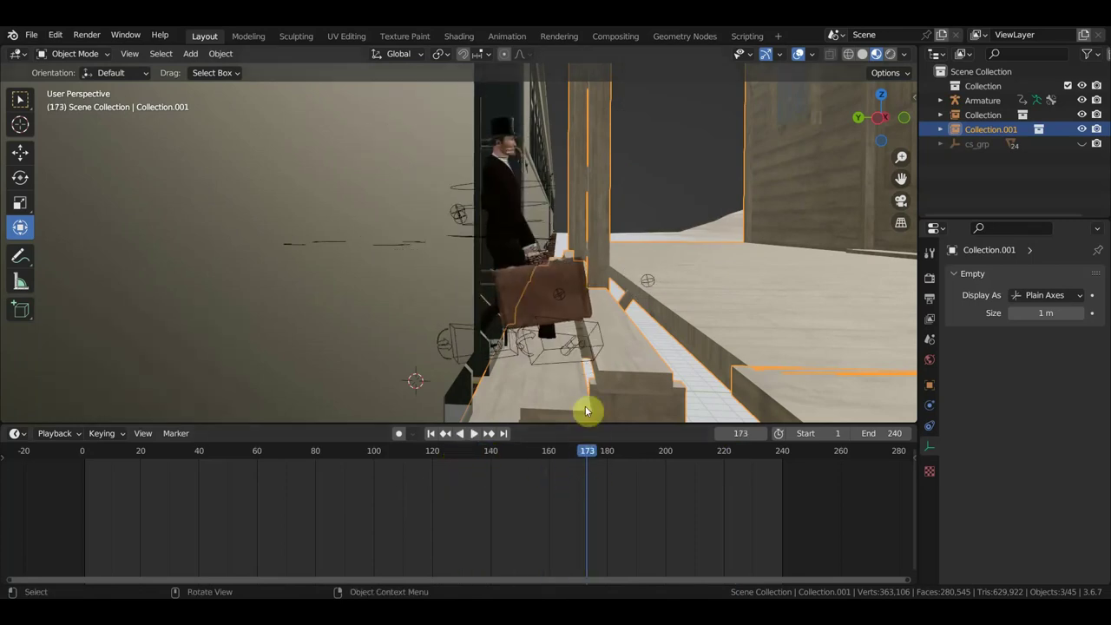
mouse_move(588, 409)
middle_mouse_down()
mouse_move(585, 377)
mouse_move(603, 391)
mouse_move(589, 401)
mouse_move(598, 404)
mouse_move(610, 383)
middle_mouse_up()
key("space")
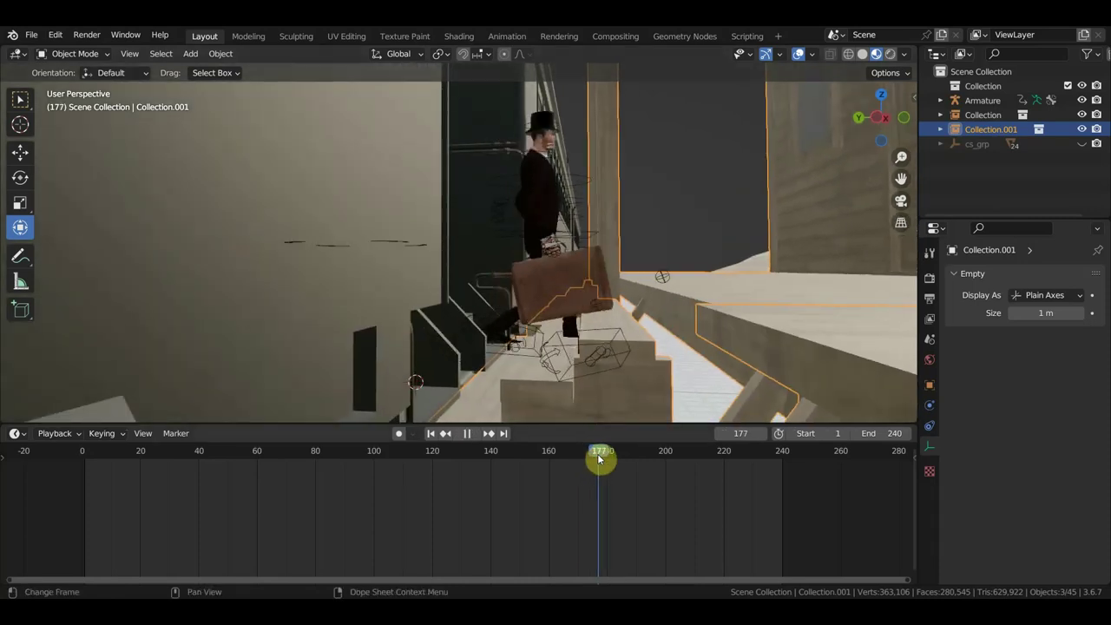
left_click_drag(612, 462, 738, 503)
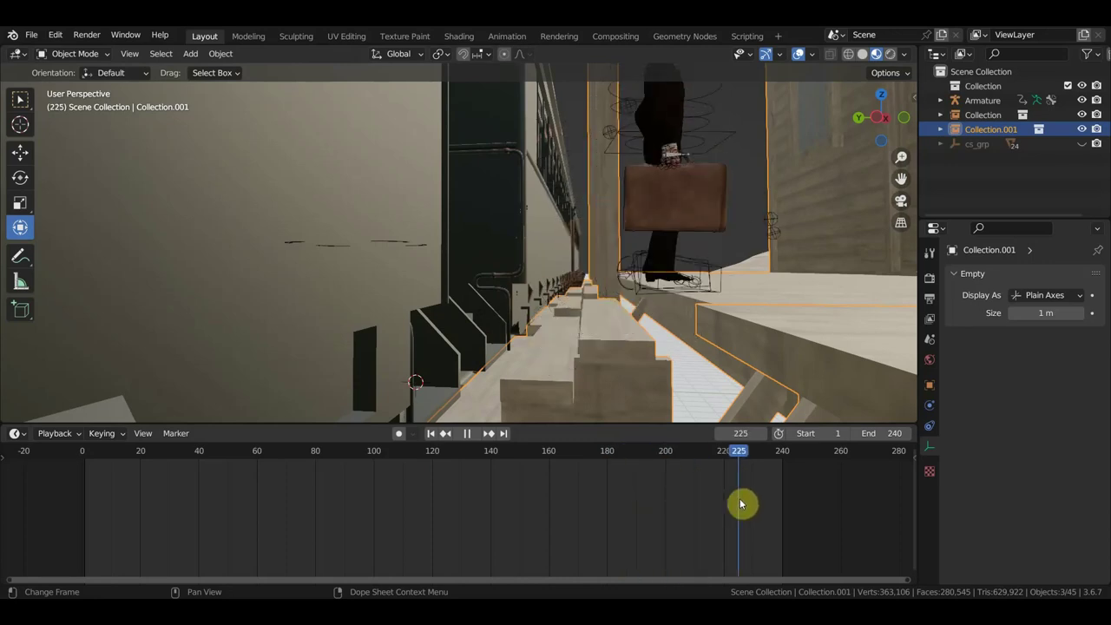
key("space")
mouse_move(753, 369)
middle_mouse_down()
mouse_move(734, 321)
mouse_move(738, 330)
mouse_move(642, 355)
middle_mouse_up()
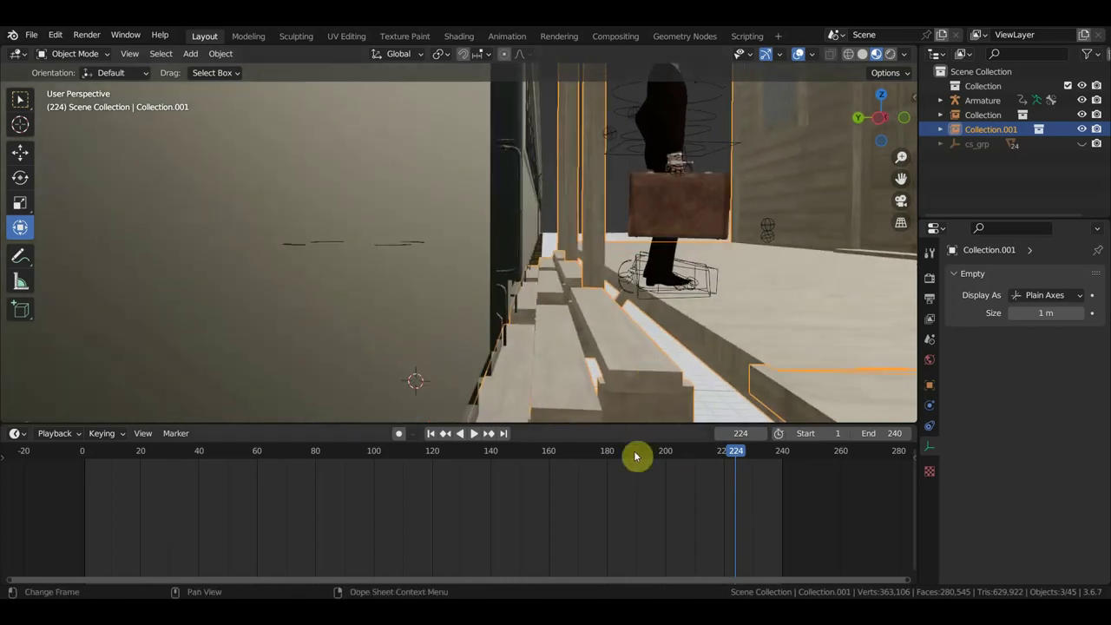
mouse_move(634, 453)
left_mouse_down()
mouse_move(558, 451)
mouse_move(593, 456)
left_mouse_up()
middle_click_drag(653, 362, 646, 350)
Move Collection.001 by 0.41 m X, -1.66 m Y, -1.43 m Z, then replay to check the step.
key("g")
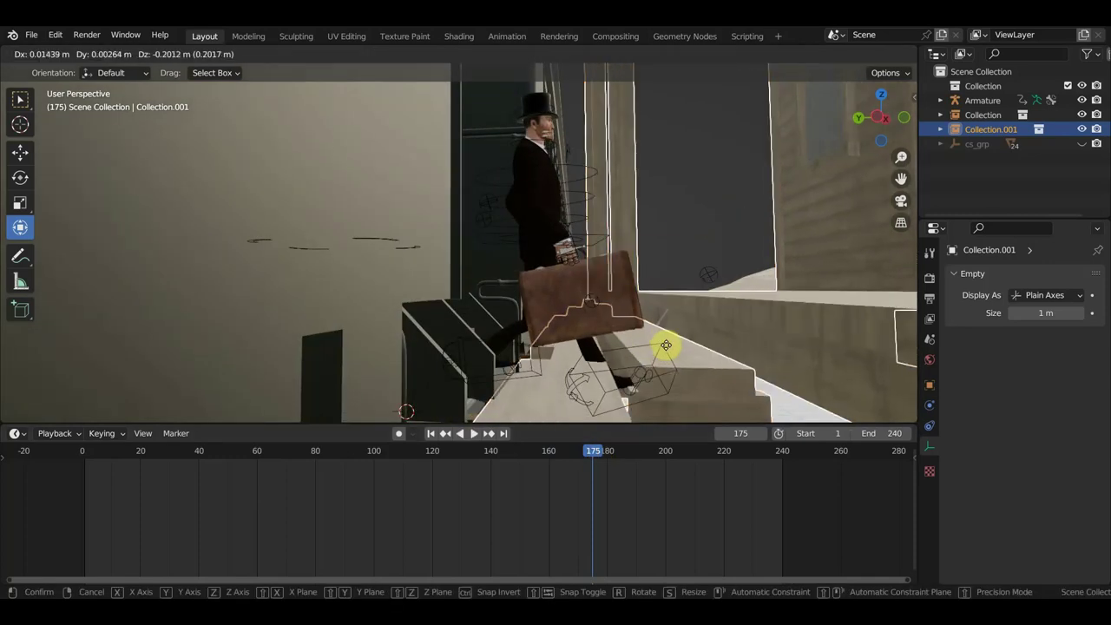
left_click(743, 400)
middle_click_drag(738, 392, 734, 379)
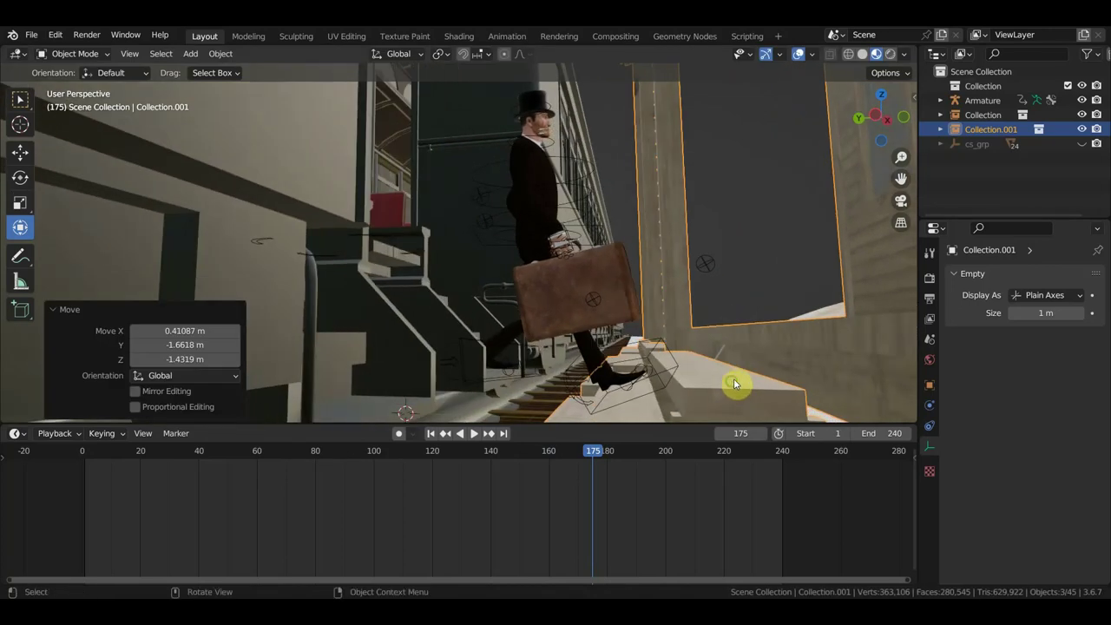
key("space")
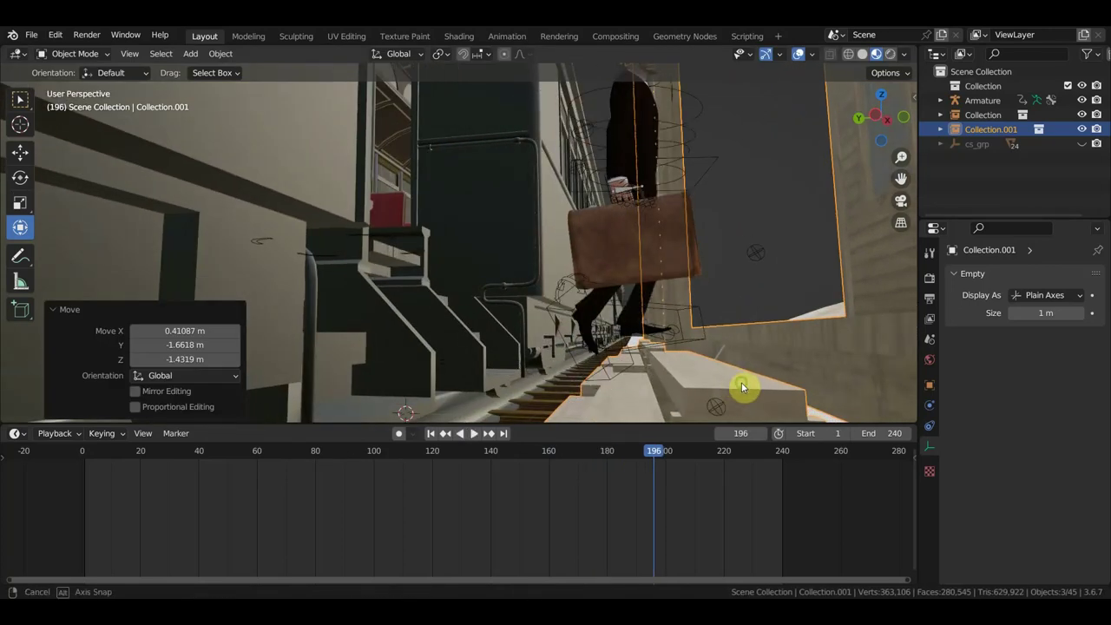
middle_click_drag(733, 378, 742, 388)
key("space")
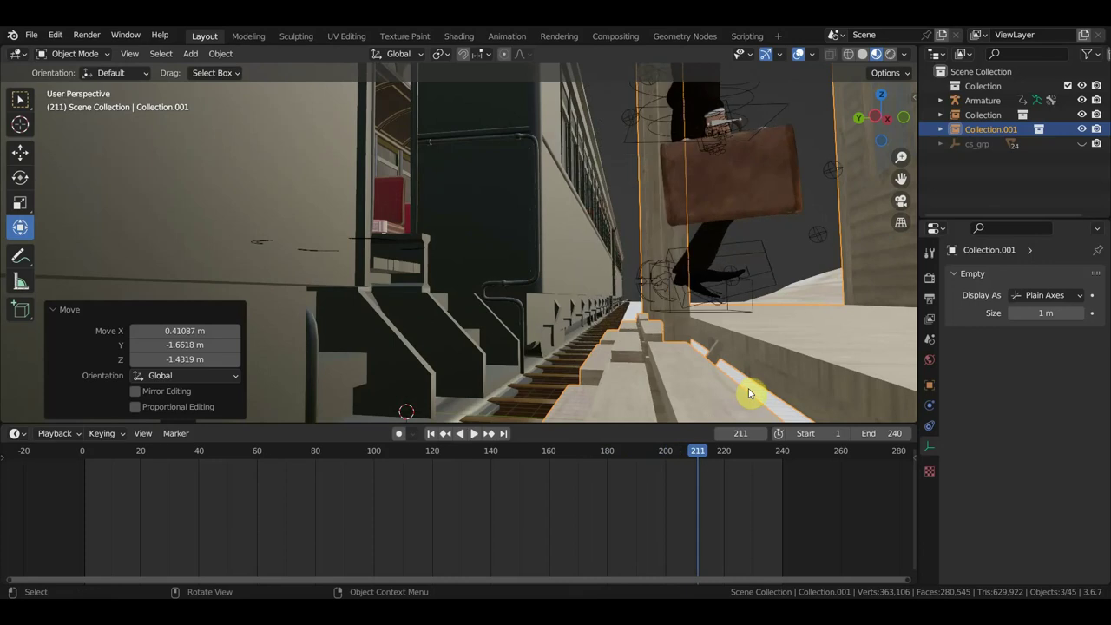
mouse_move(753, 392)
middle_mouse_down()
mouse_move(717, 362)
mouse_move(656, 367)
mouse_move(669, 370)
middle_mouse_up()
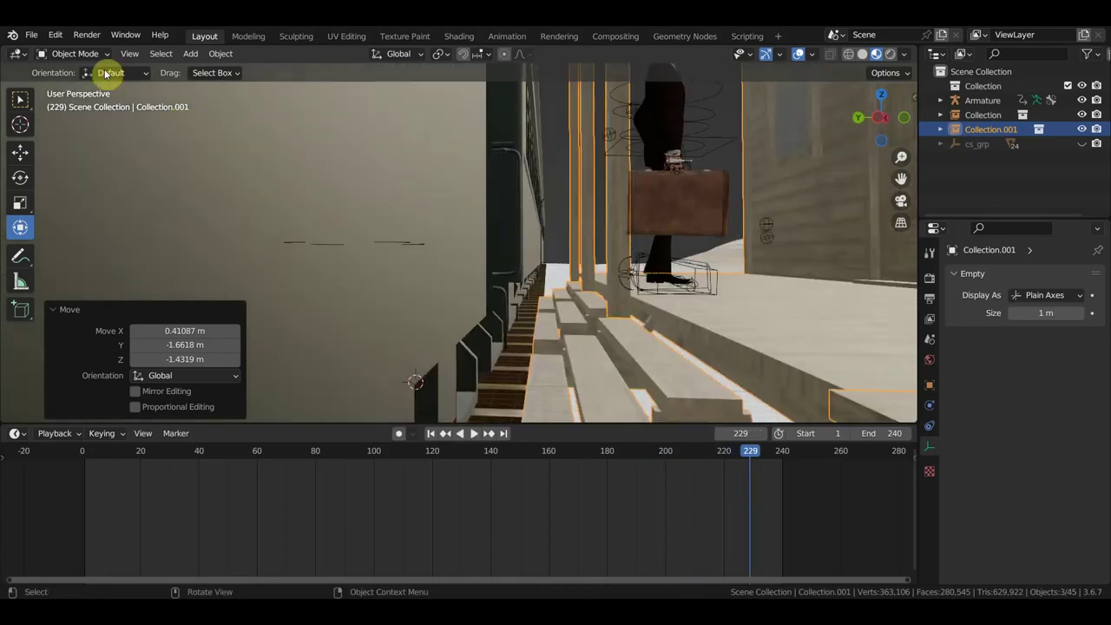
left_click(32, 39)
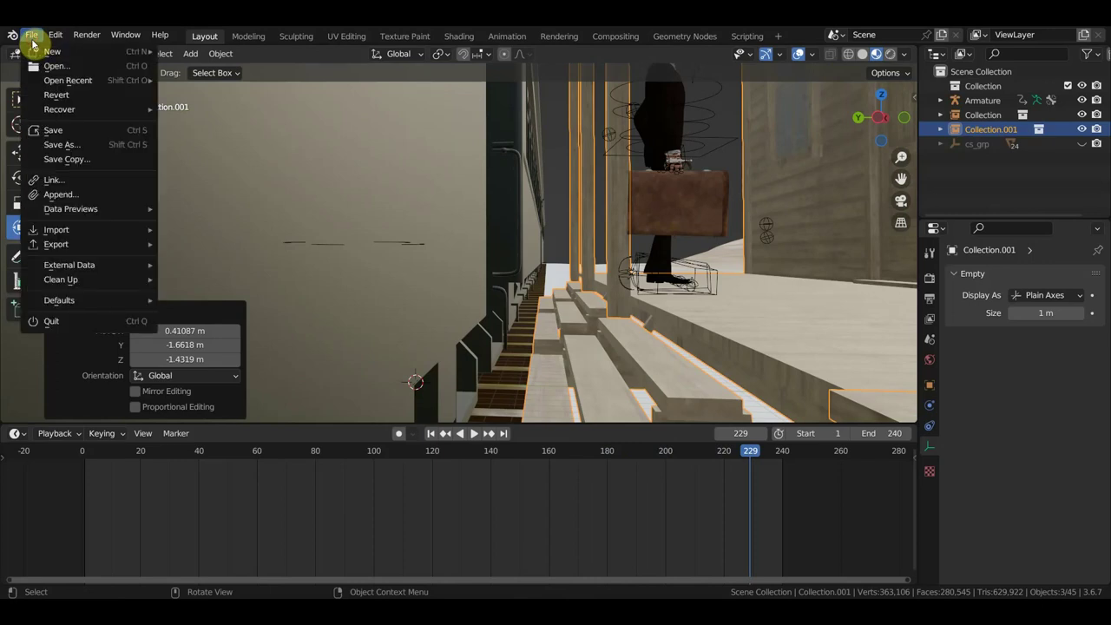
Save the railway scene as the incremented version приезжий.с трапа1.blend.
left_click(67, 146)
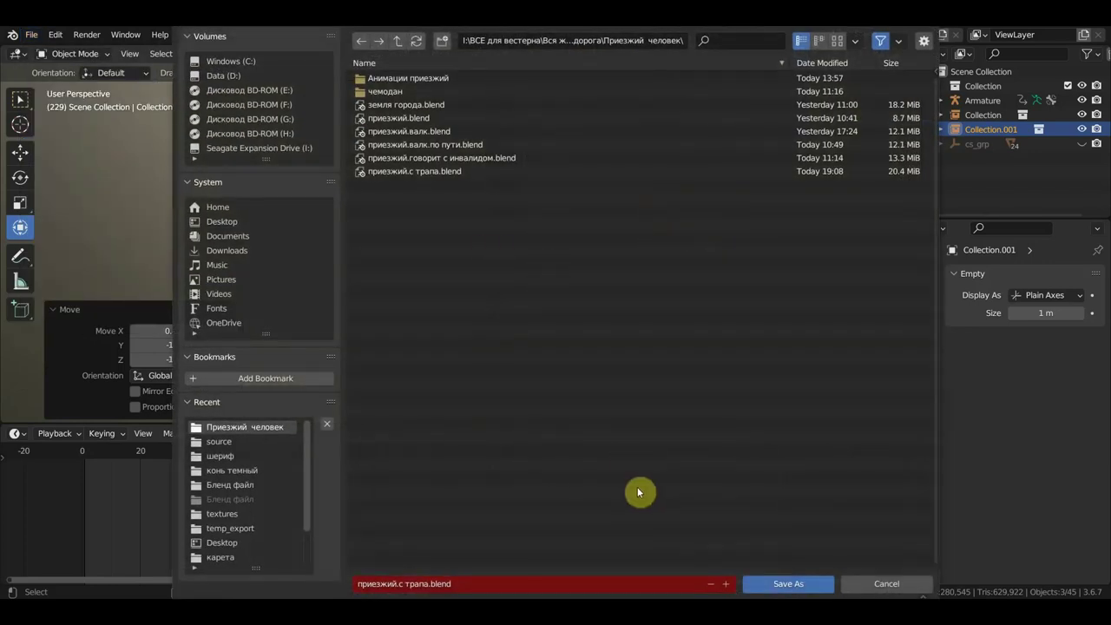
left_click(726, 585)
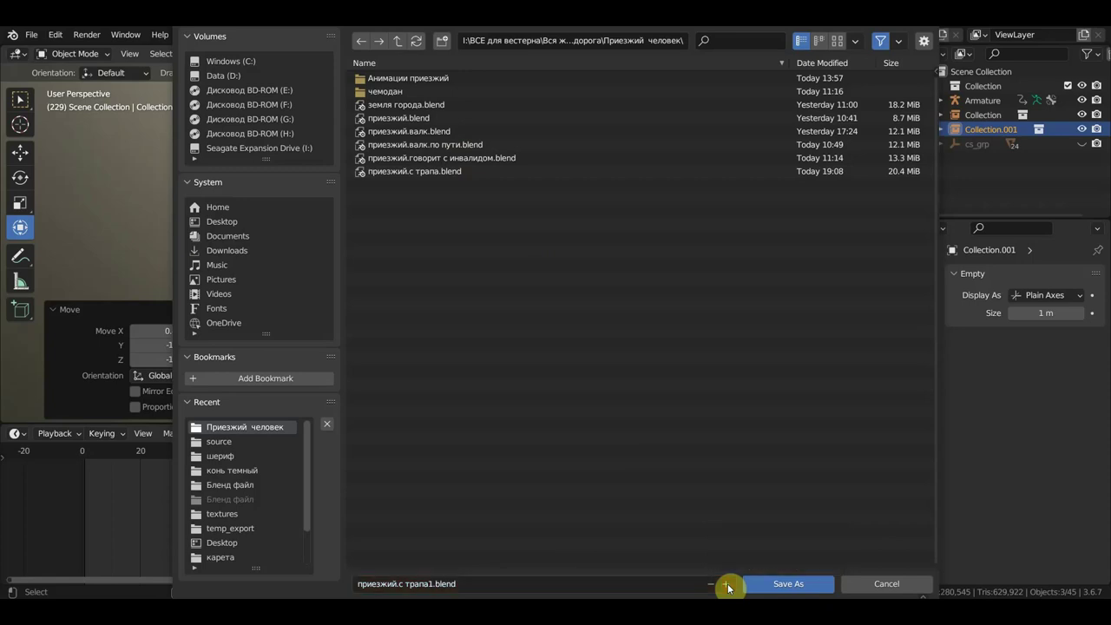
left_click(783, 584)
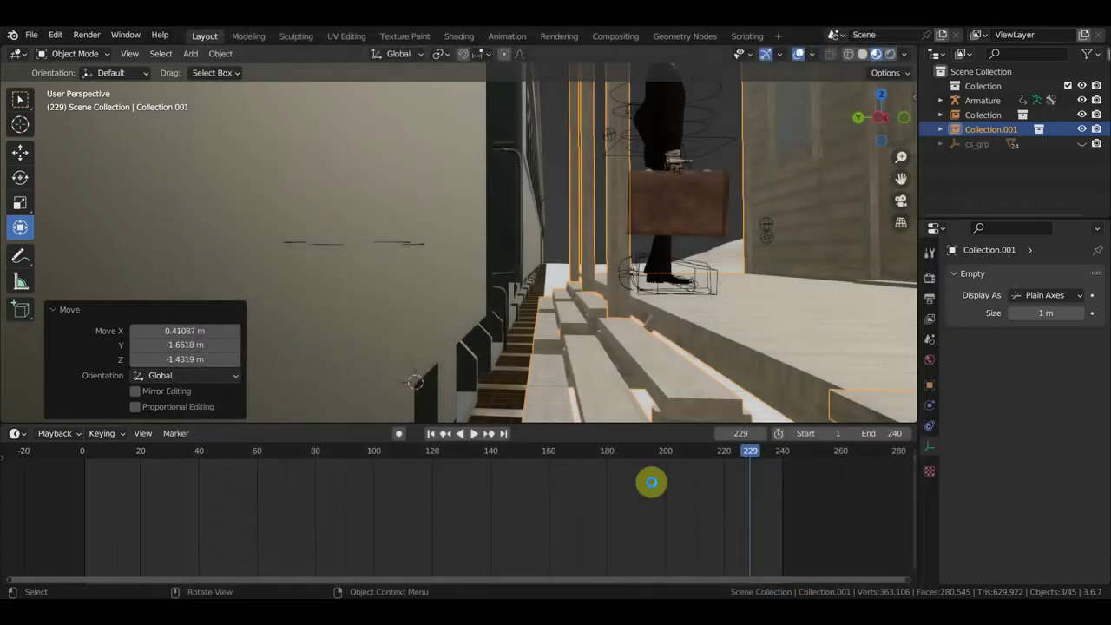
mouse_move(511, 287)
middle_mouse_down("shift")
mouse_move(572, 261)
mouse_move(652, 290)
middle_mouse_up("shift")
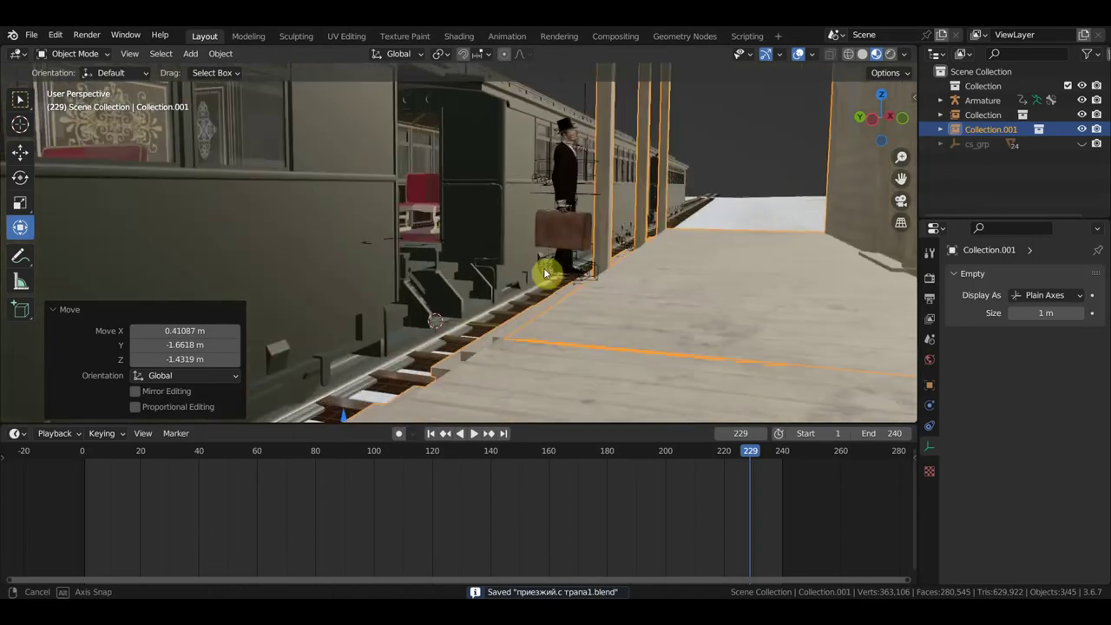
left_click(669, 296)
Open the recent file станция.blend without saving the current scene.
left_click(32, 36)
mouse_move(68, 80)
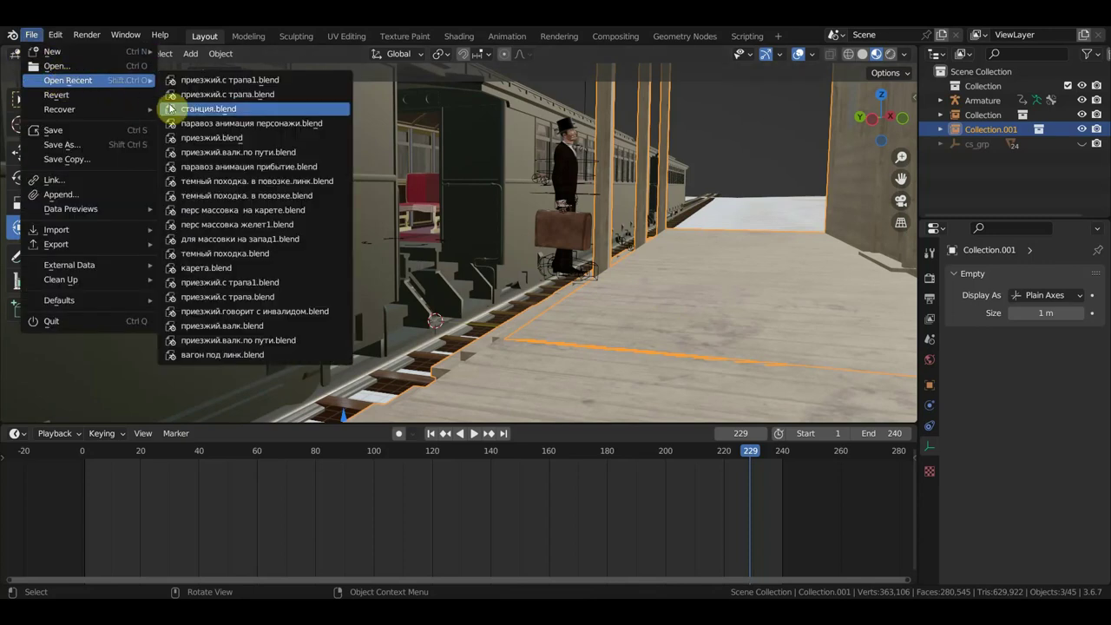
left_click(186, 108)
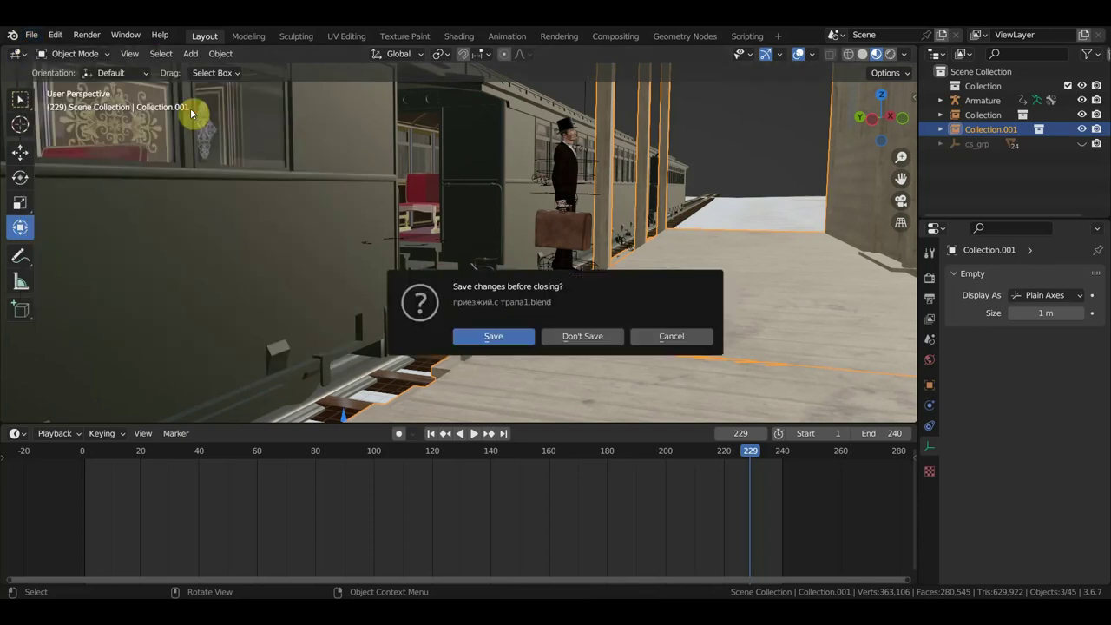
left_click(597, 340)
scroll(426, 385, "up", 2)
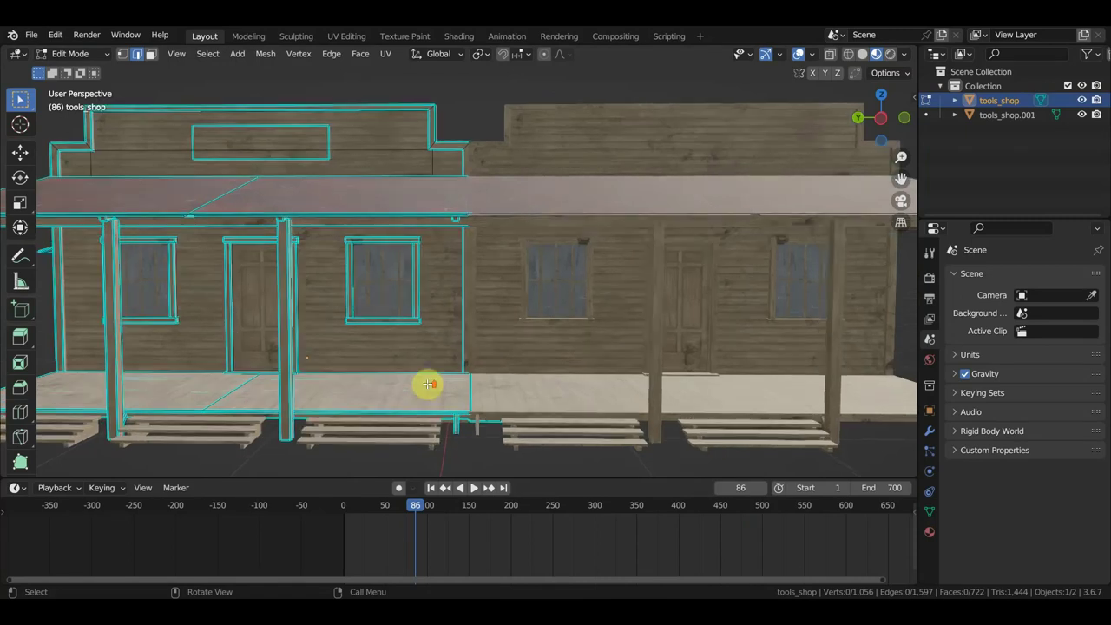
mouse_move(426, 384)
middle_mouse_down()
mouse_move(354, 412)
mouse_move(459, 396)
middle_mouse_up()
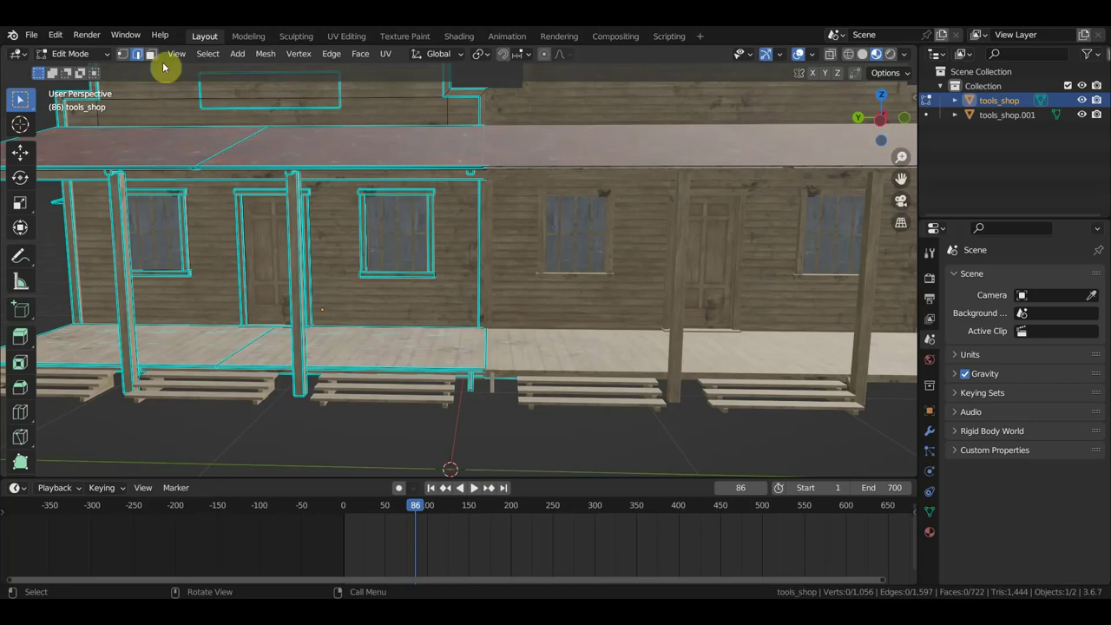
Switch the tools_shop building from Edit Mode back to Object Mode.
left_click(151, 57)
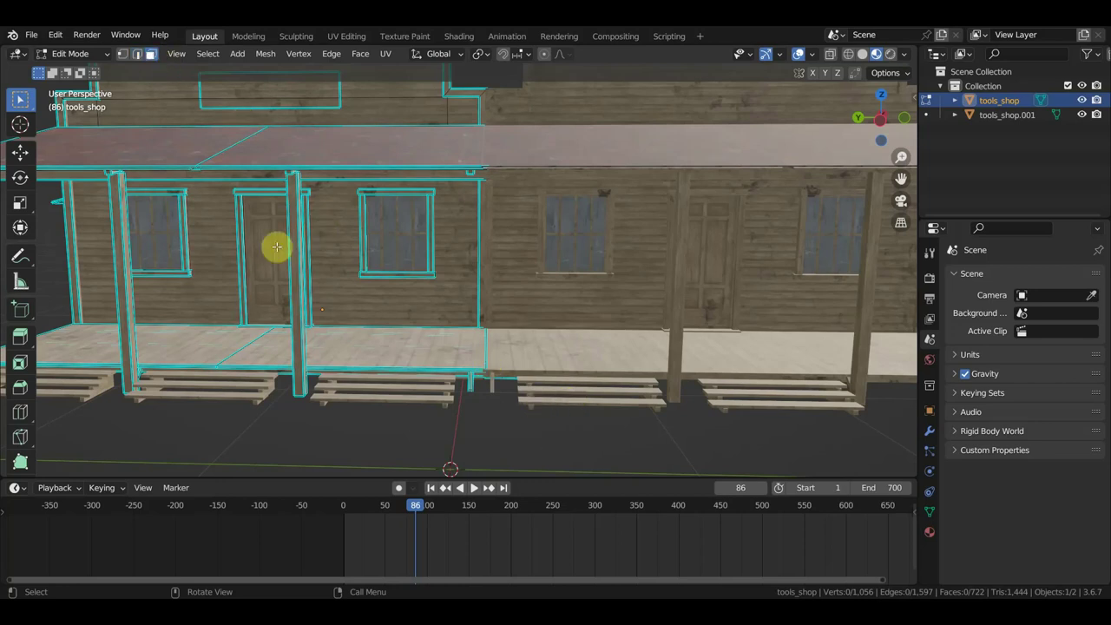
left_click(99, 54)
left_click(78, 70)
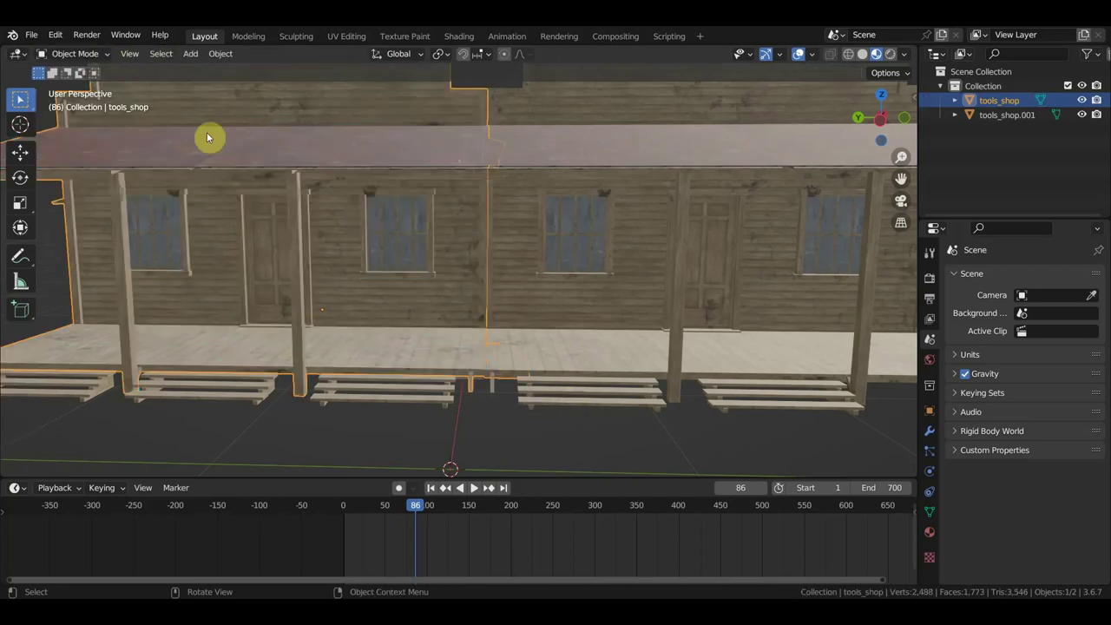
Select tools_shop.001 and enter Edit Mode on its mesh.
left_click(577, 319)
left_click(76, 54)
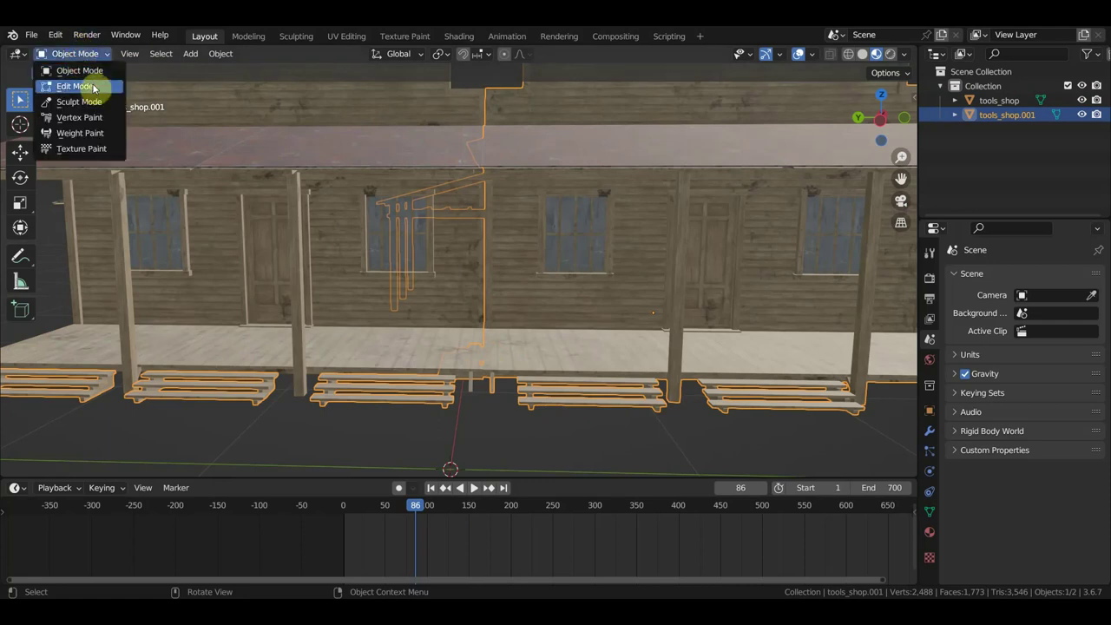
left_click(87, 86)
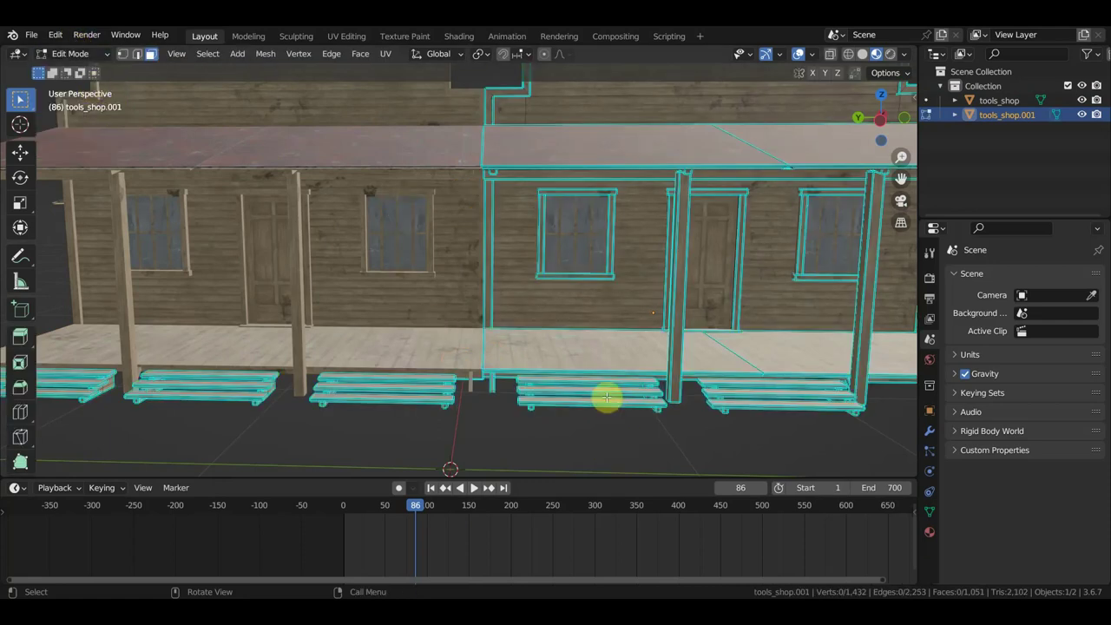
Select the porch step pieces one by one as linked geometry with L.
key("l")
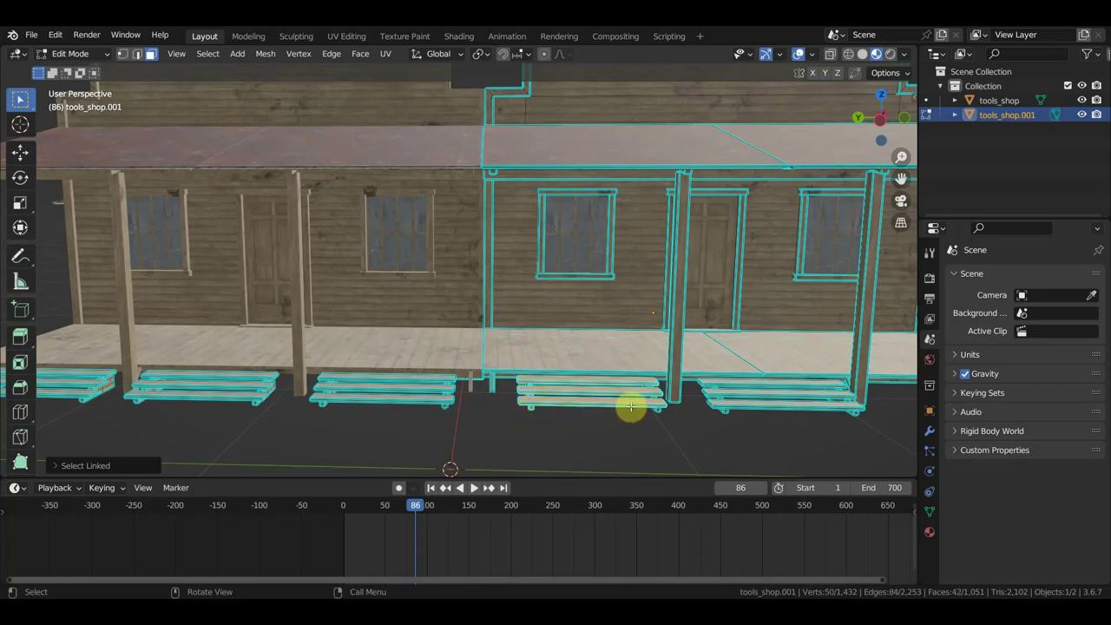
mouse_move(693, 410)
middle_mouse_down()
mouse_move(701, 440)
mouse_move(808, 433)
mouse_move(409, 421)
middle_mouse_up()
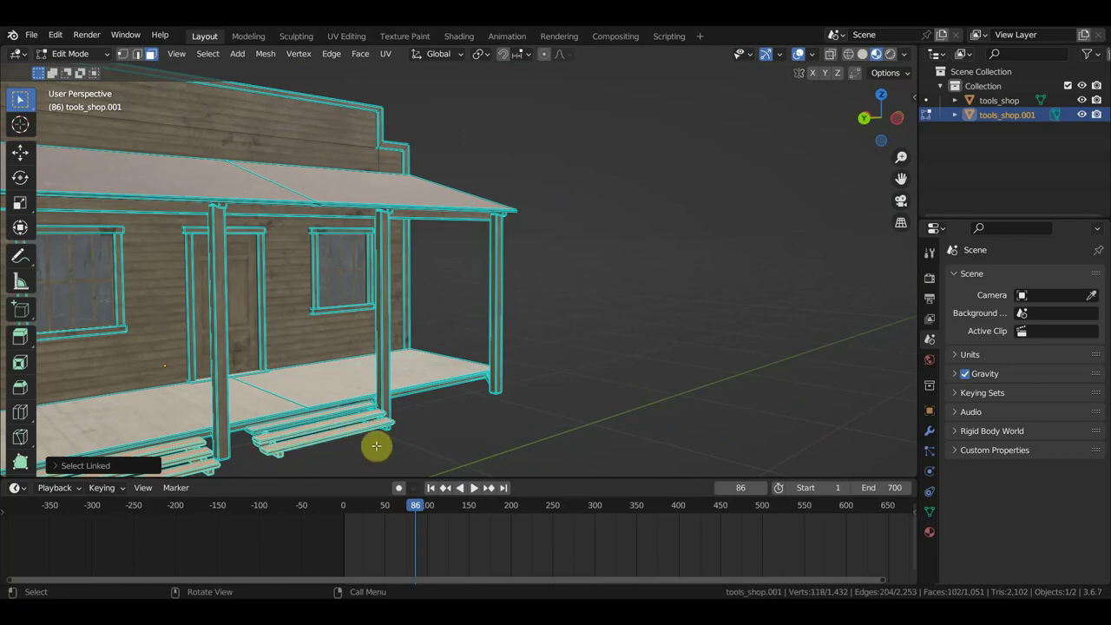
middle_click_drag(388, 426, 273, 426)
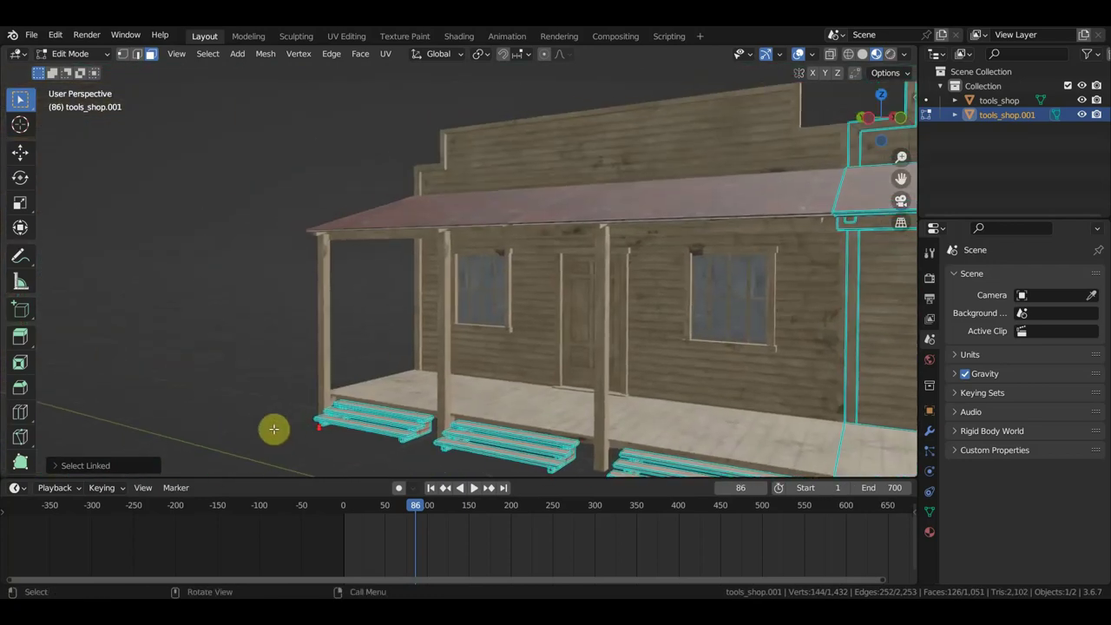
mouse_move(522, 388)
middle_mouse_down("ctrl")
mouse_move(481, 316)
mouse_move(248, 489)
middle_mouse_up("ctrl")
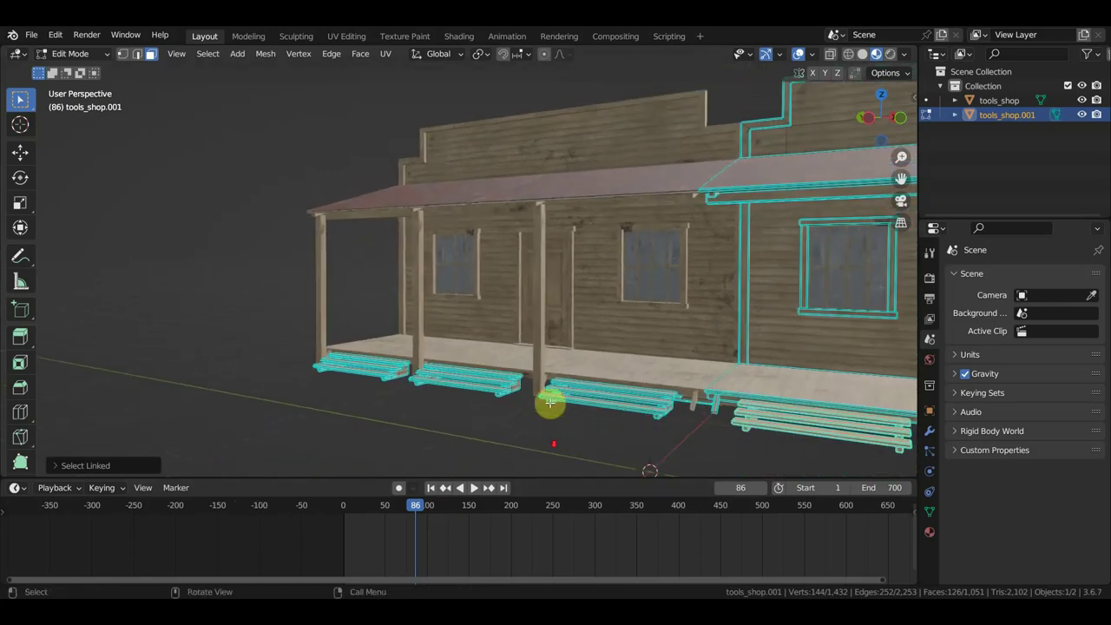
mouse_move(550, 397)
middle_mouse_down()
mouse_move(555, 367)
mouse_move(529, 353)
mouse_move(692, 344)
mouse_move(372, 186)
mouse_move(471, 110)
mouse_move(543, 120)
mouse_move(587, 218)
mouse_move(620, 211)
mouse_move(638, 167)
mouse_move(650, 203)
mouse_move(601, 289)
mouse_move(706, 302)
mouse_move(699, 313)
middle_mouse_up()
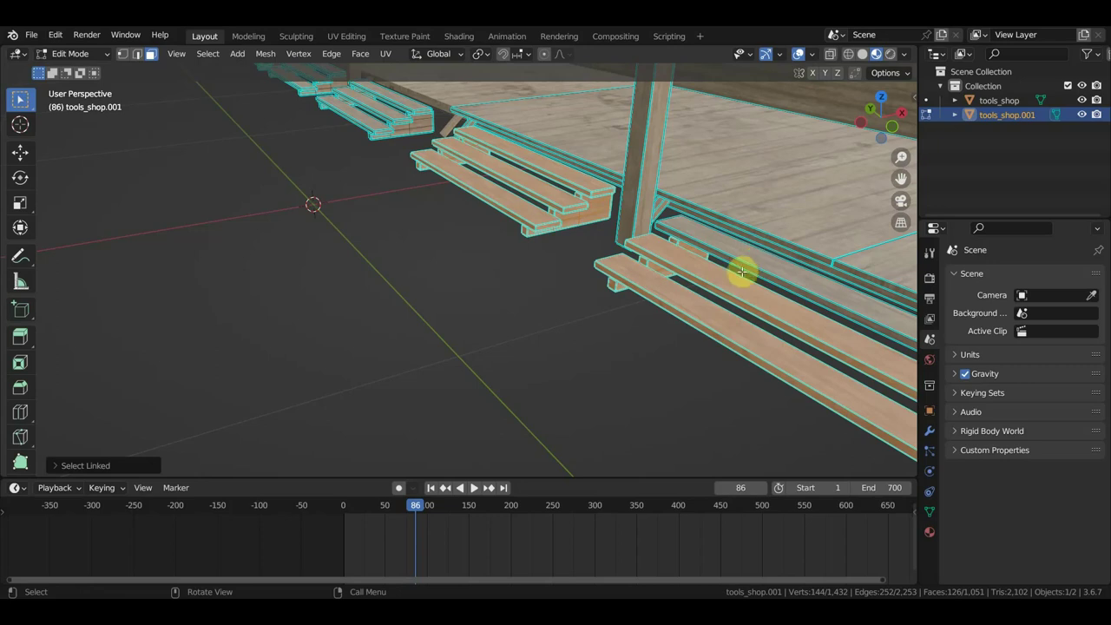
key("l")
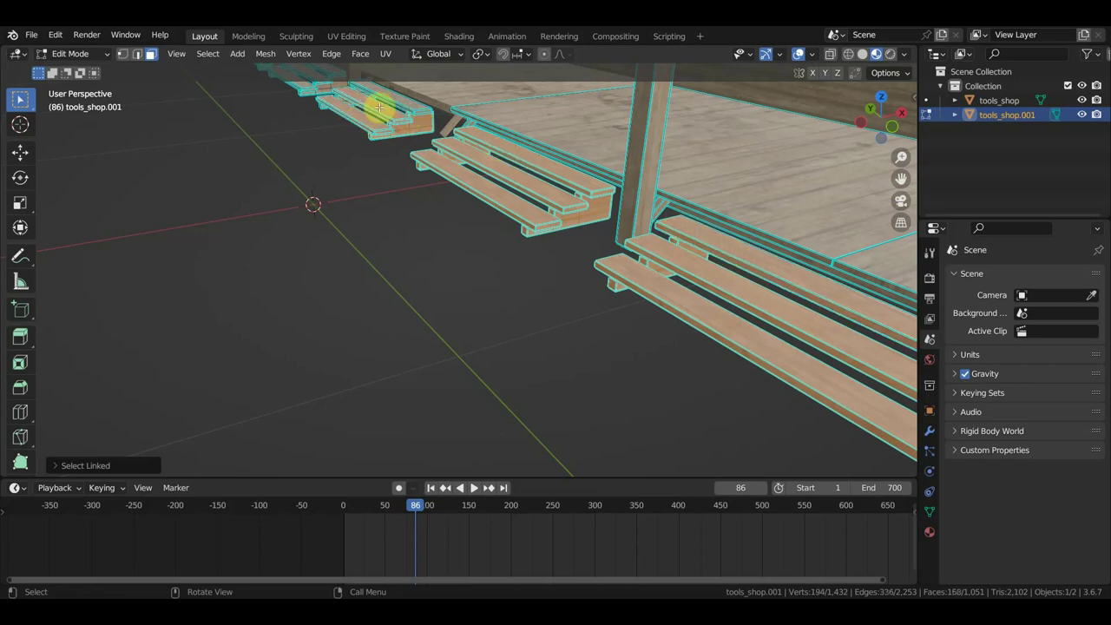
key("l")
scroll(409, 153, "down", 2)
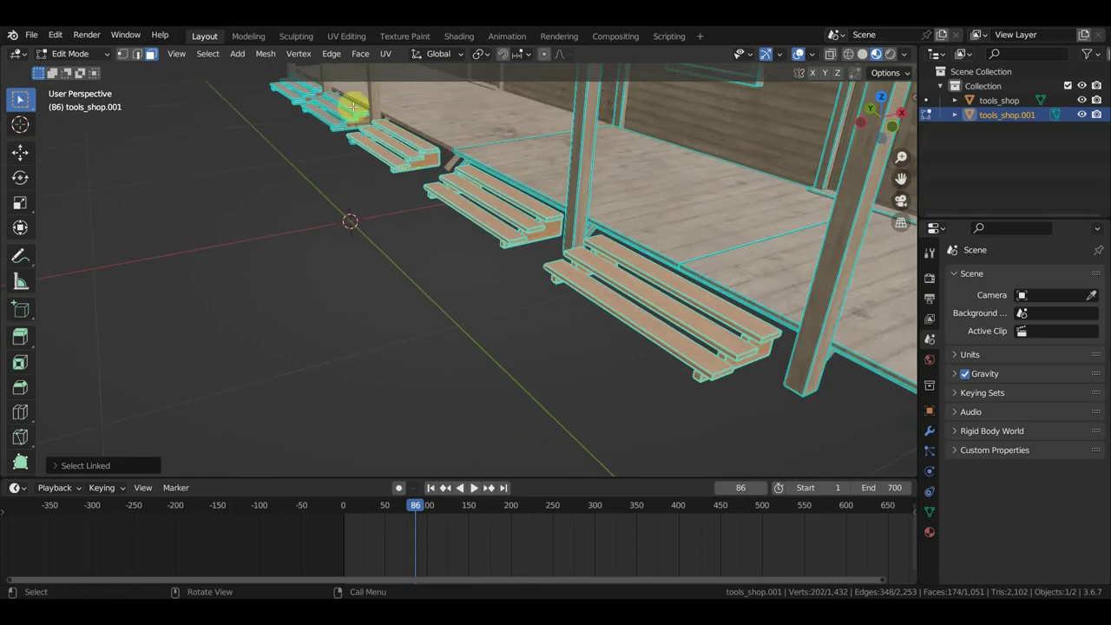
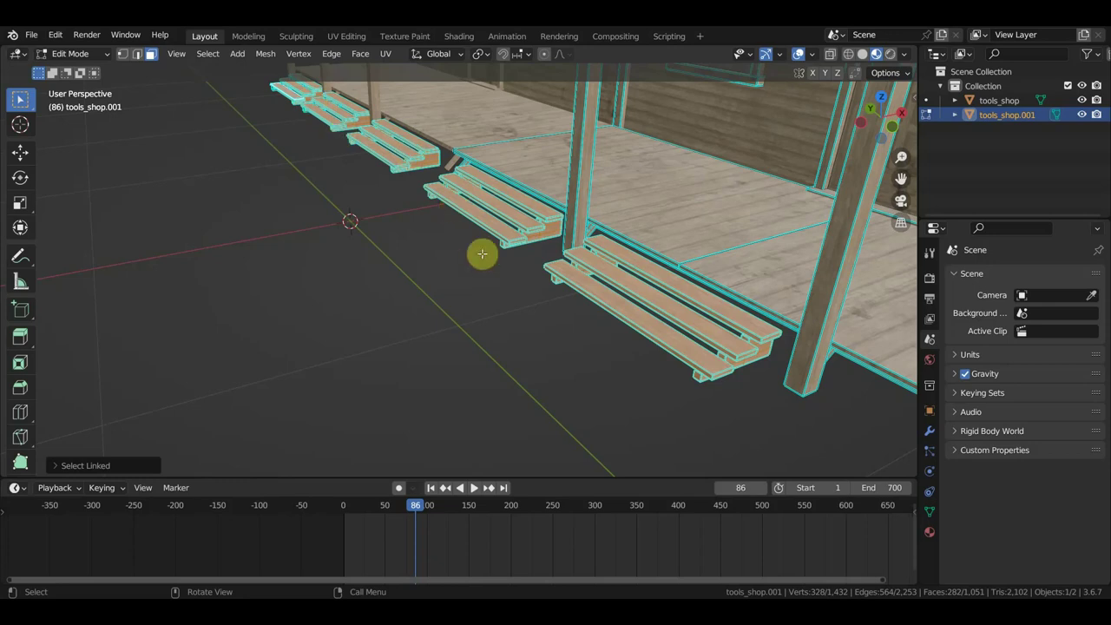
Separate the selected porch steps into their own object and return to Object Mode.
mouse_move(481, 253)
middle_mouse_down()
mouse_move(495, 280)
mouse_move(588, 256)
middle_mouse_up()
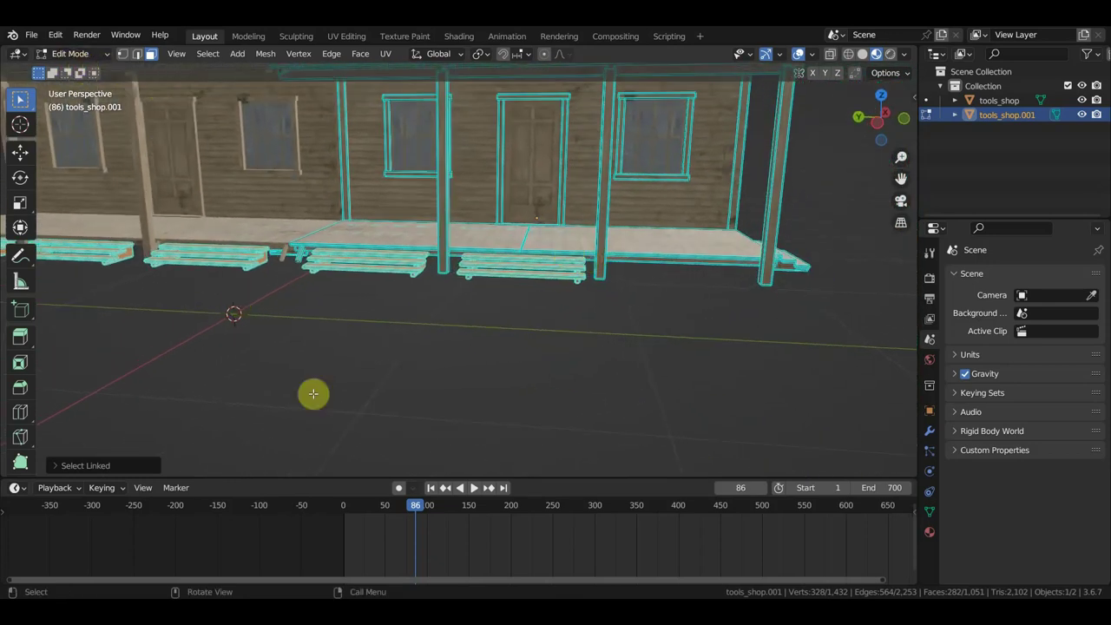
key("x")
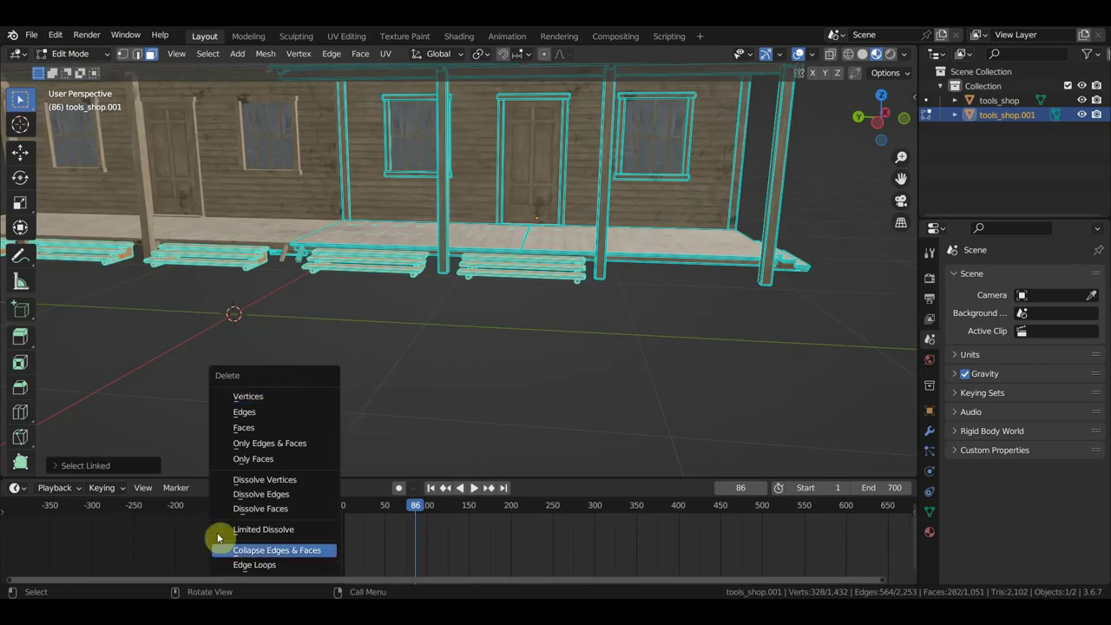
key("p")
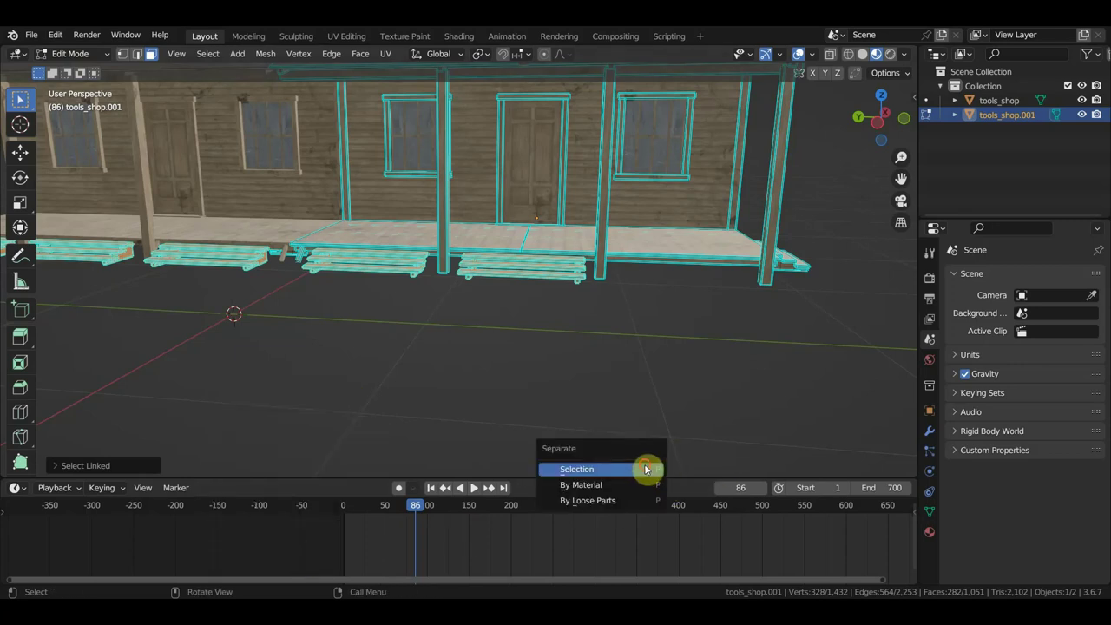
left_click(646, 470)
left_click(62, 48)
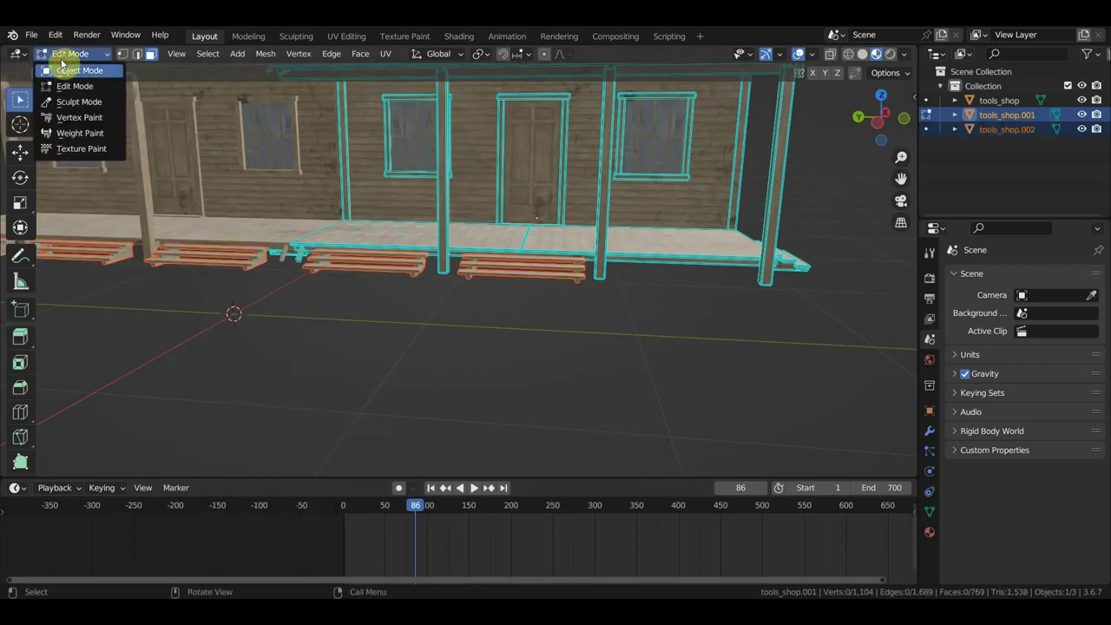
left_click(73, 73)
Select the separated steps object, delete it, then undo the deletion to restore it.
scroll(481, 283, "down", 4)
mouse_move(481, 283)
middle_mouse_down()
mouse_move(393, 305)
mouse_move(447, 308)
middle_mouse_up()
scroll(495, 286, "up", 5)
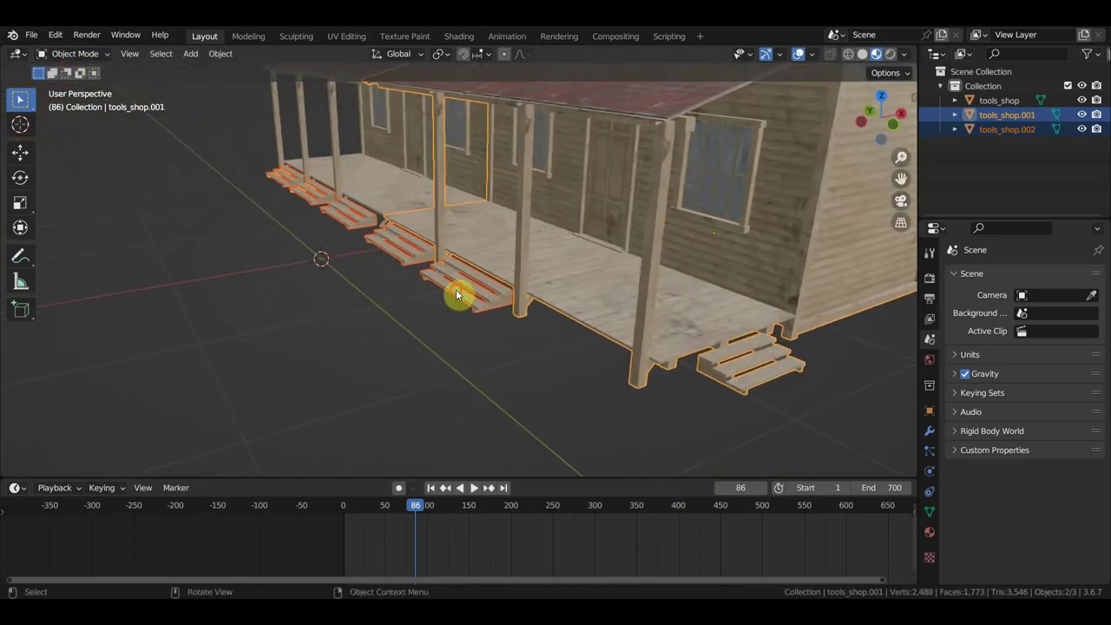
left_click(456, 294)
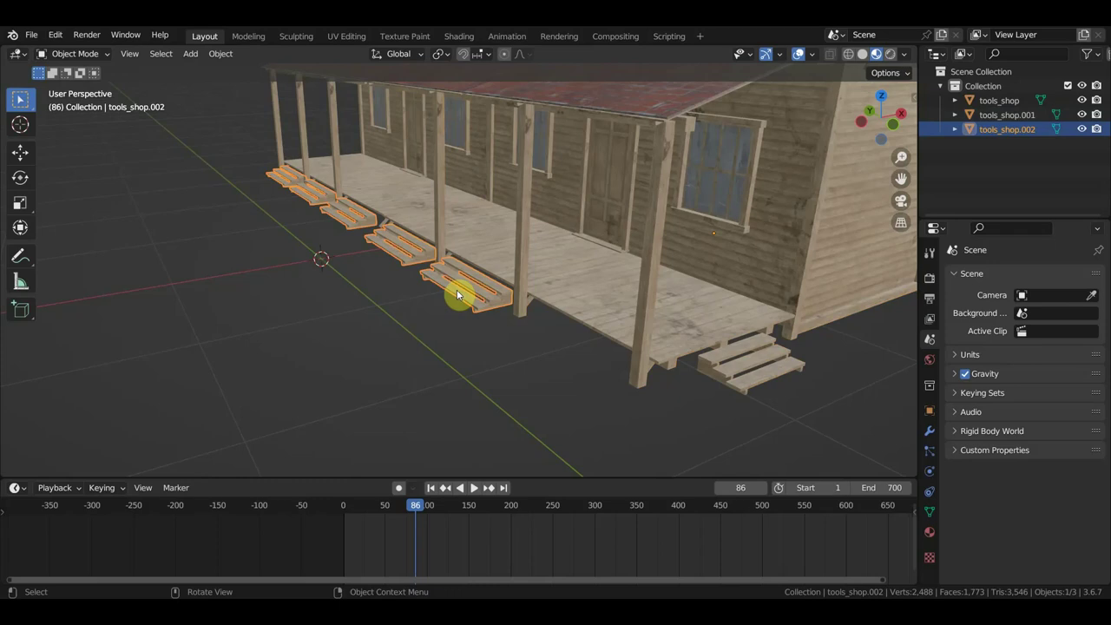
left_click(528, 257)
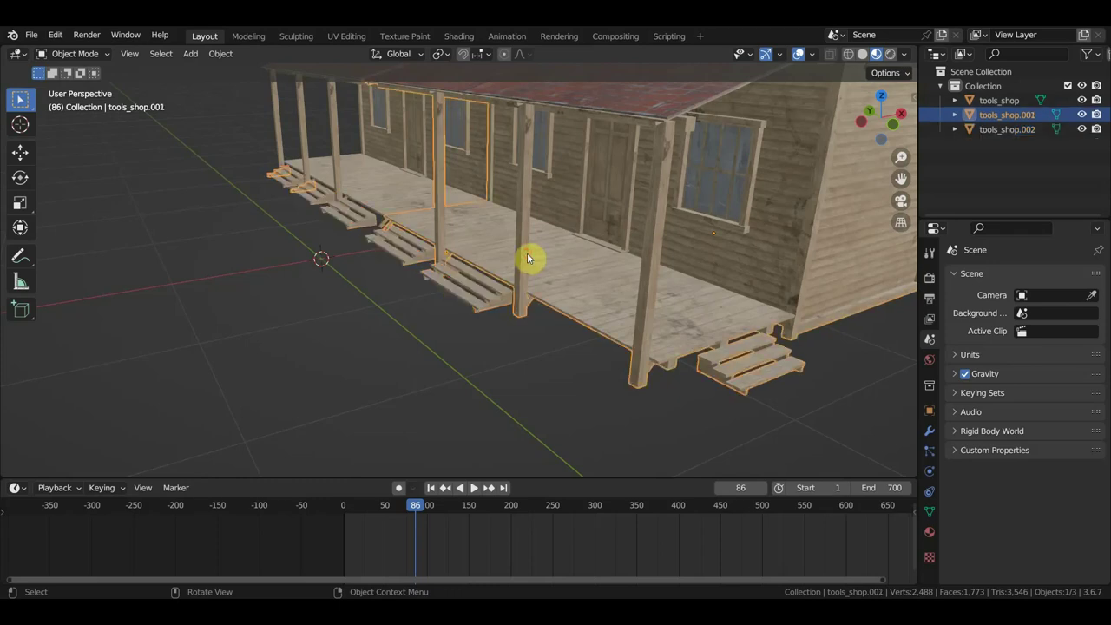
left_click(483, 294)
key("Delete")
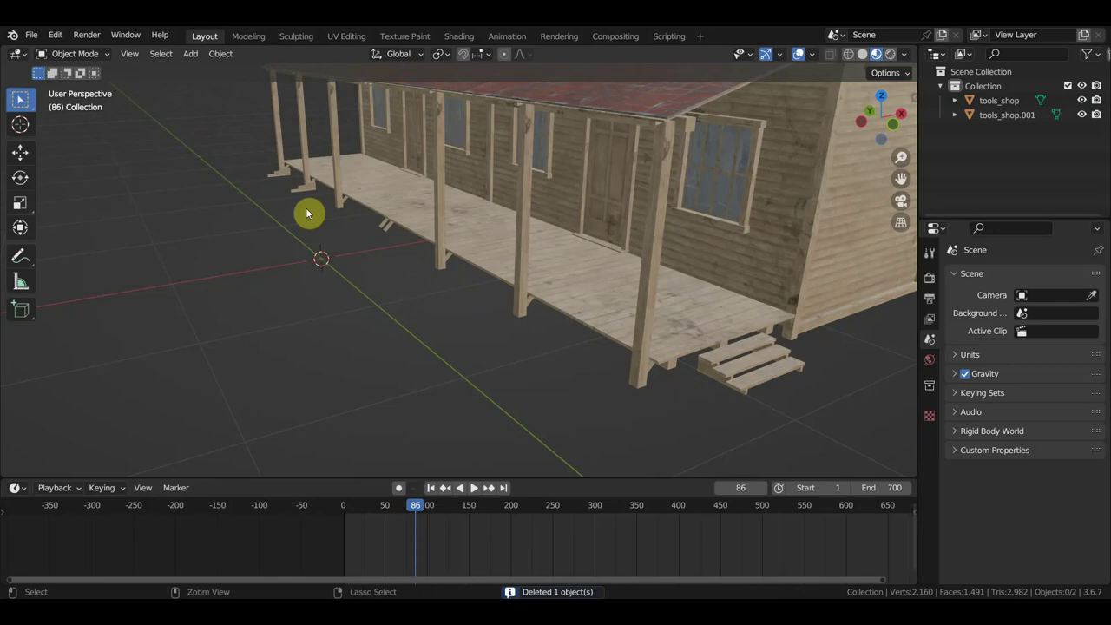
key("ctrl+z")
Bring the porch steps into view and select the shop building and steps objects.
middle_click_drag(307, 208, 567, 213, "ctrl")
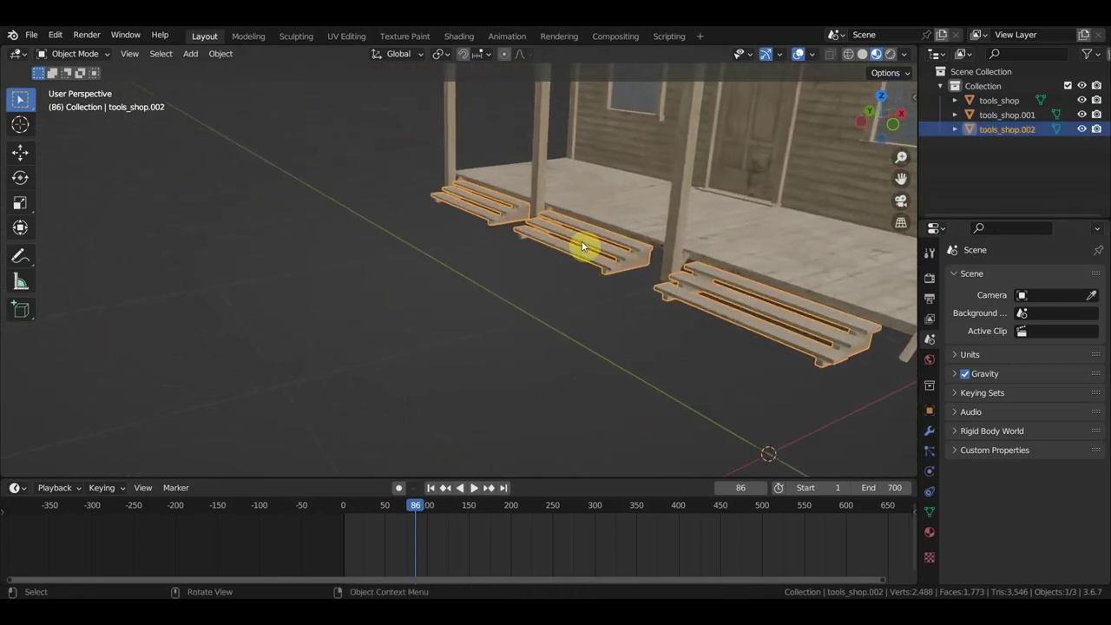
scroll(567, 213, "up", 2)
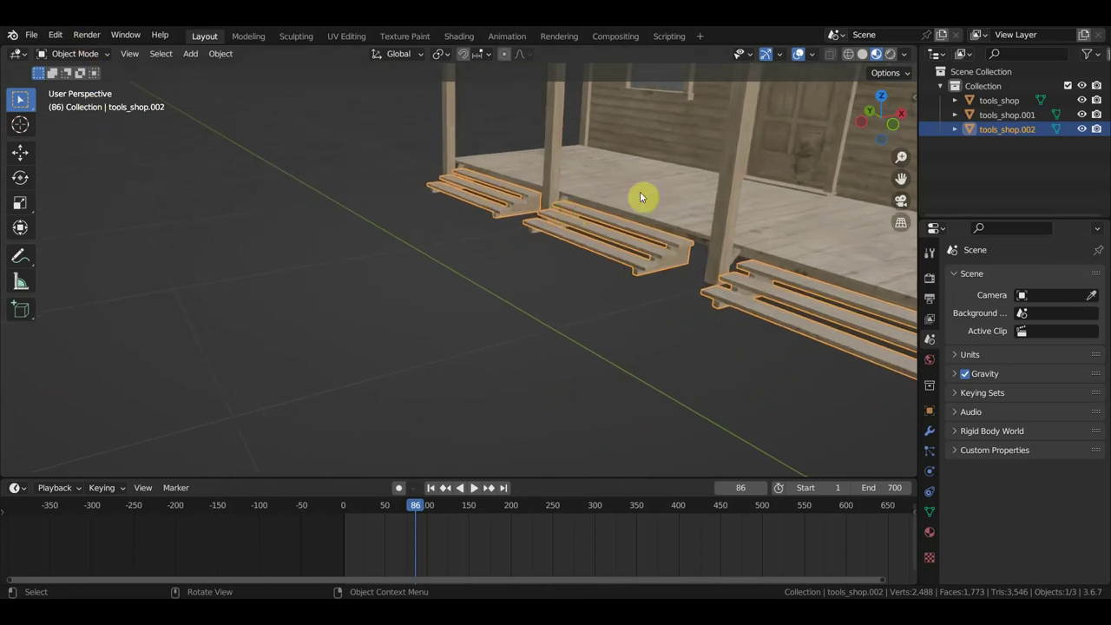
scroll(744, 260, "down", 2)
scroll(689, 297, "down", 2)
scroll(696, 295, "down", 2)
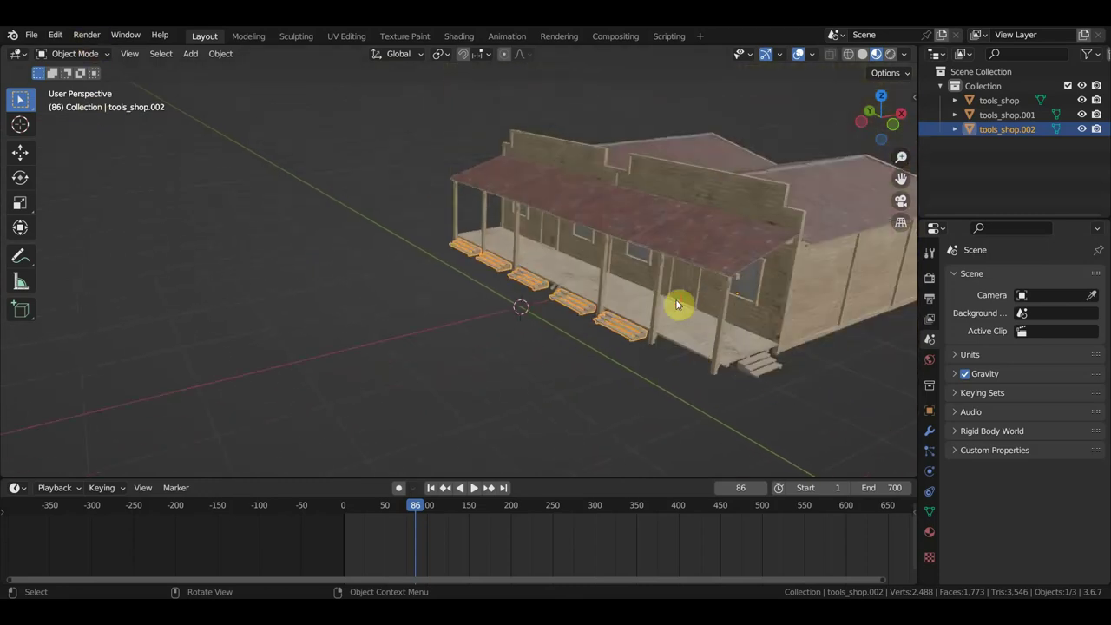
left_click(675, 304)
scroll(446, 225, "up", 3)
scroll(399, 197, "up", 1)
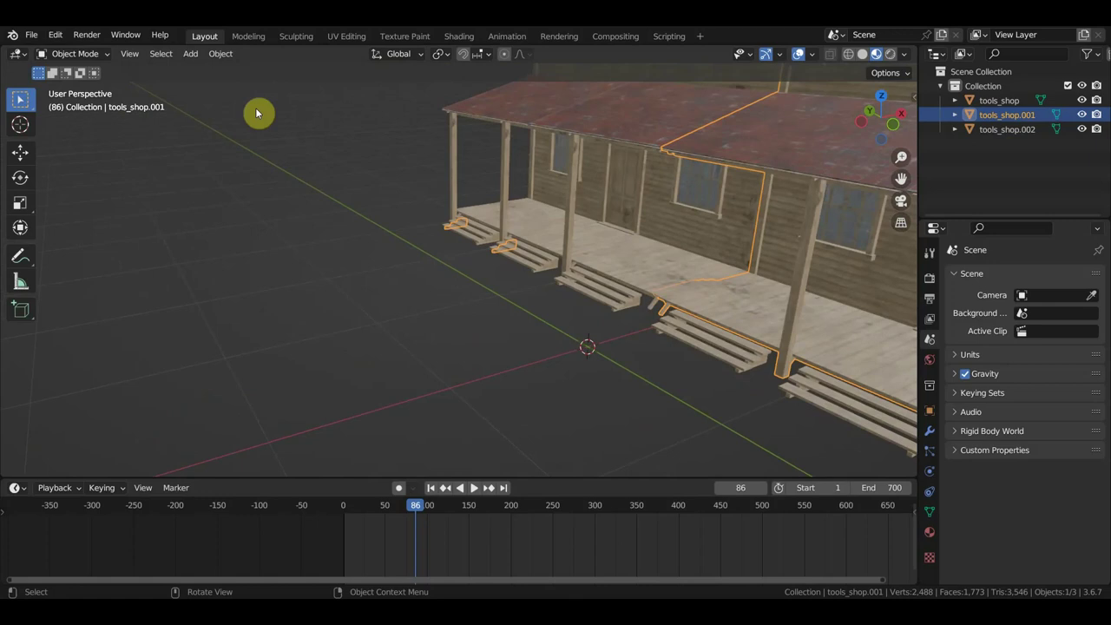
left_click(78, 54)
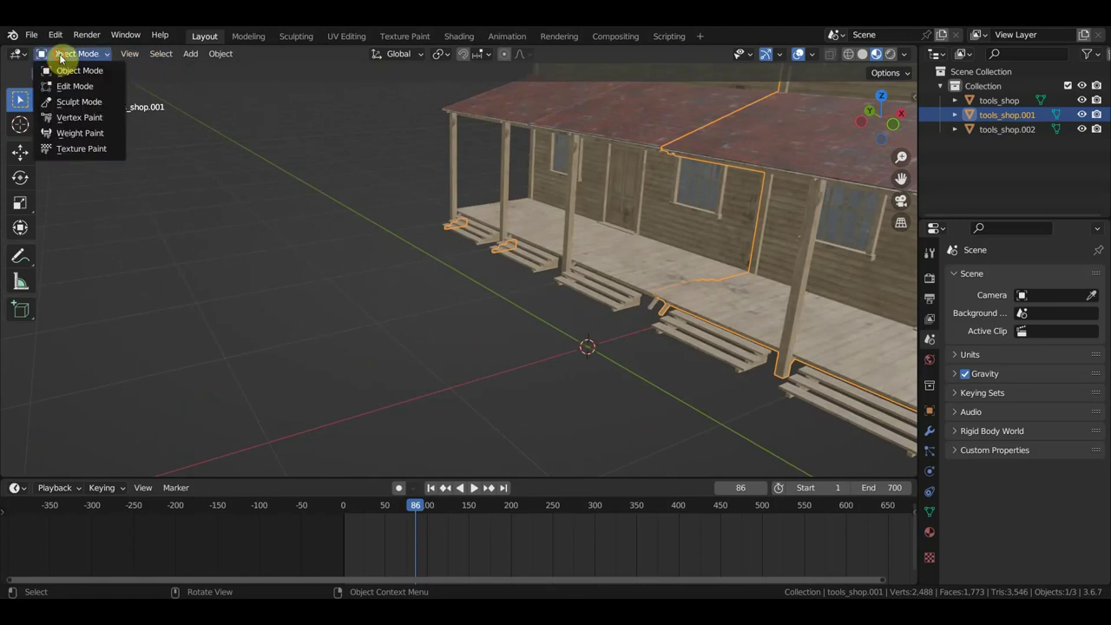
left_click(508, 248)
mouse_move(508, 252)
middle_mouse_down()
mouse_move(665, 253)
mouse_move(329, 318)
mouse_move(423, 316)
mouse_move(345, 345)
mouse_move(506, 208)
mouse_move(416, 251)
middle_mouse_up()
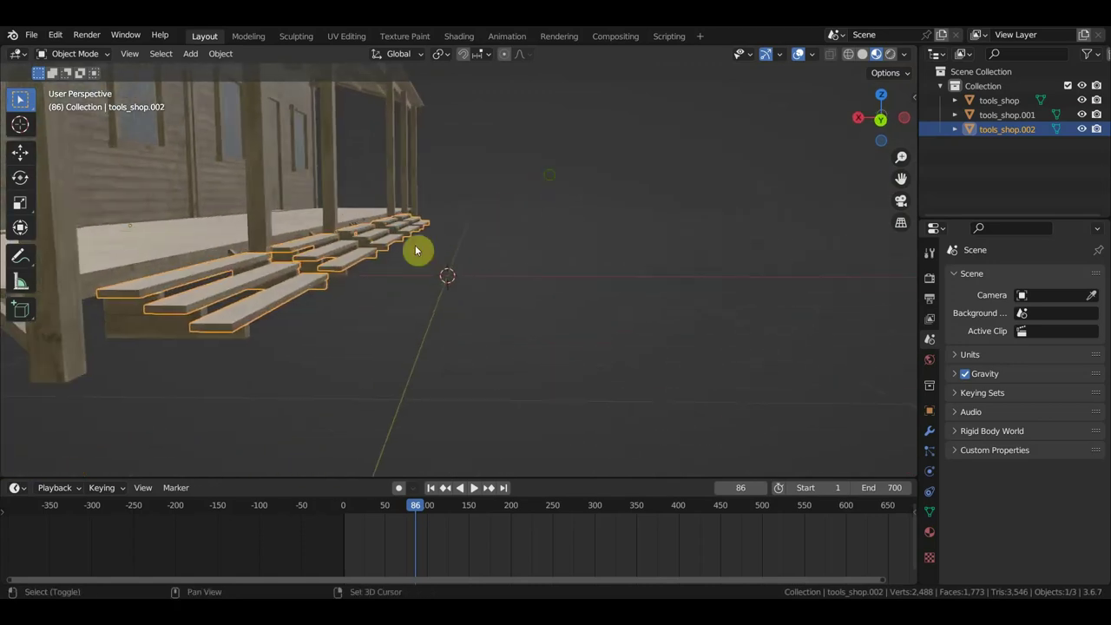
Edit the building's mesh and select the linked step stringer pieces.
left_click(167, 332)
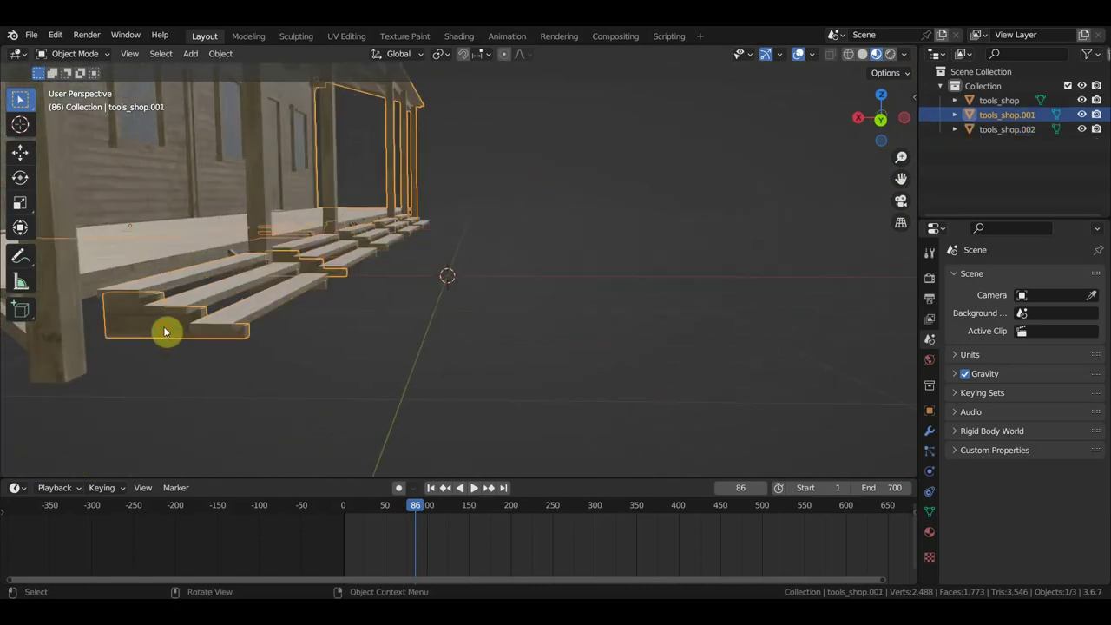
left_click(78, 53)
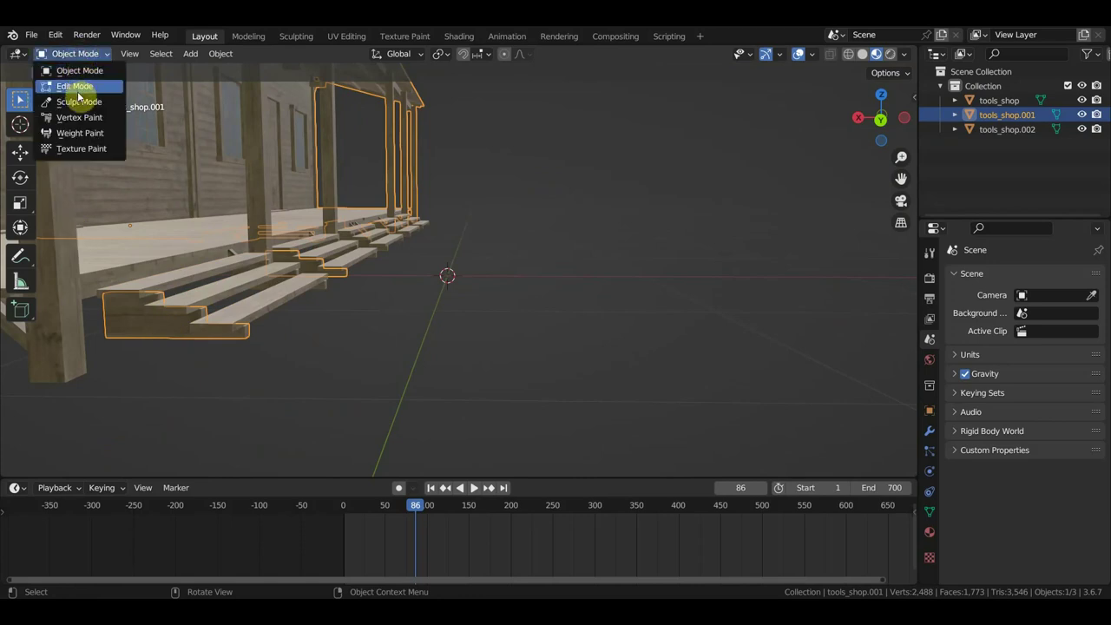
left_click(76, 87)
key("ctrl+l")
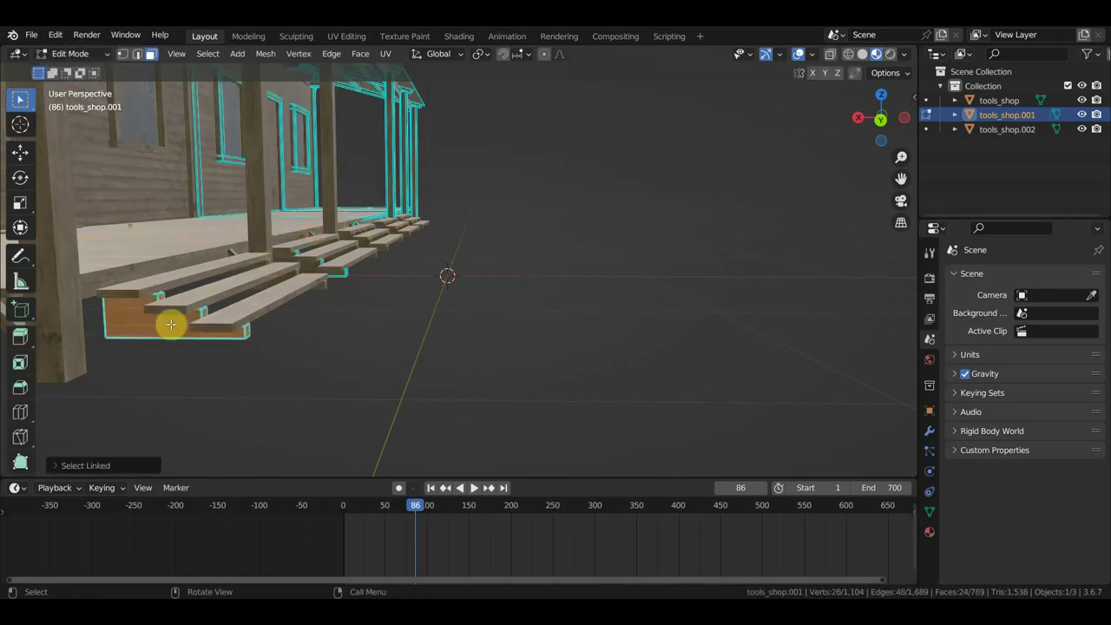
key("l")
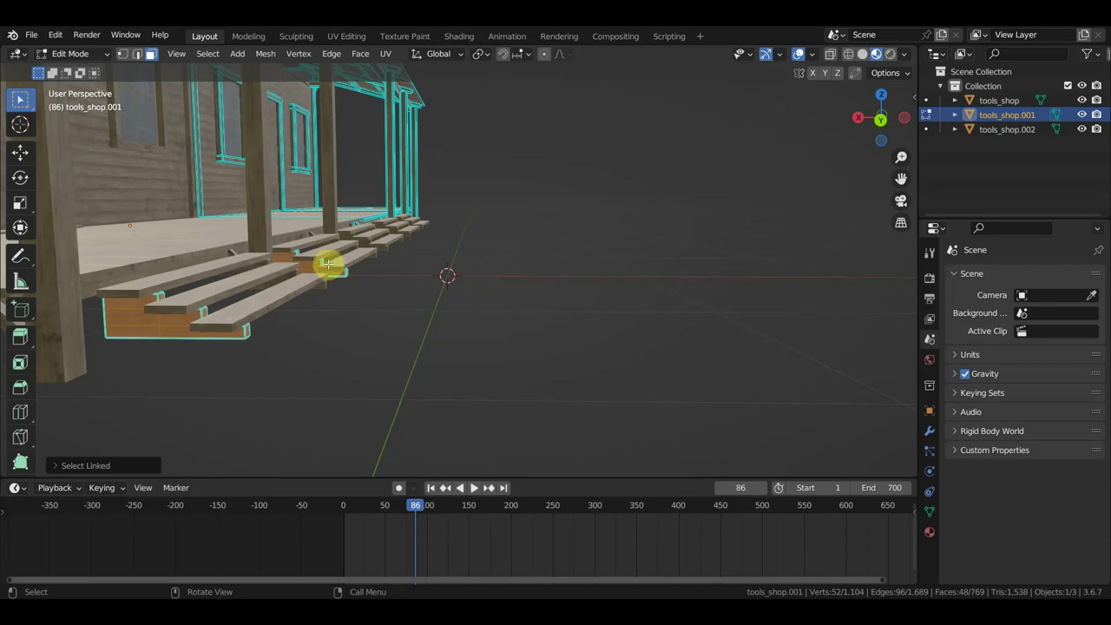
mouse_move(296, 253)
middle_mouse_down()
mouse_move(310, 278)
mouse_move(351, 258)
middle_mouse_up()
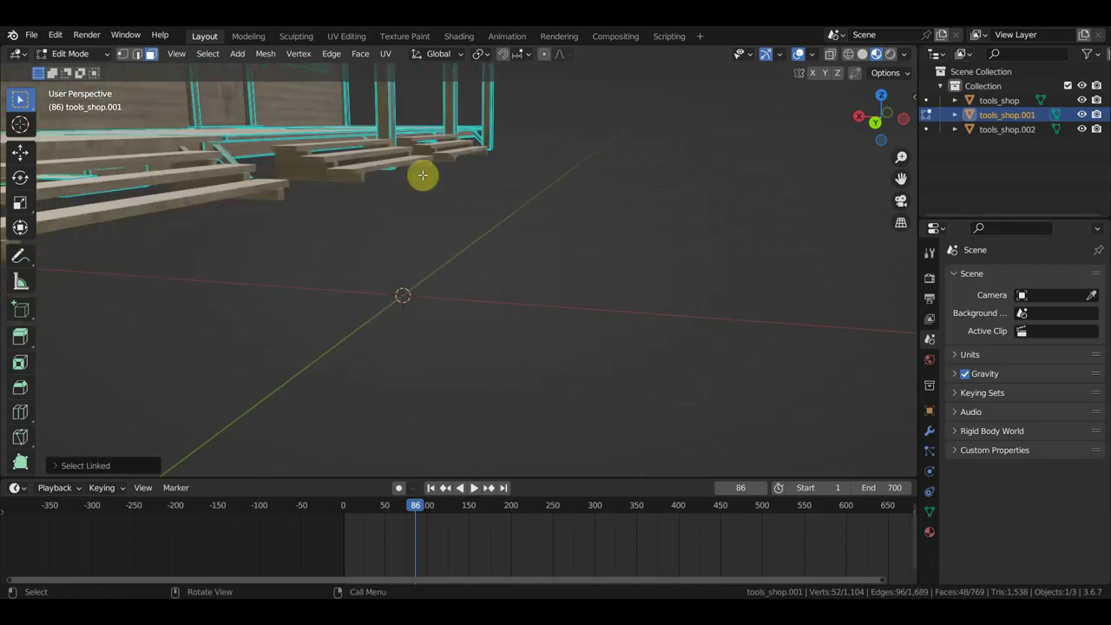
middle_click_drag(415, 174, 391, 165)
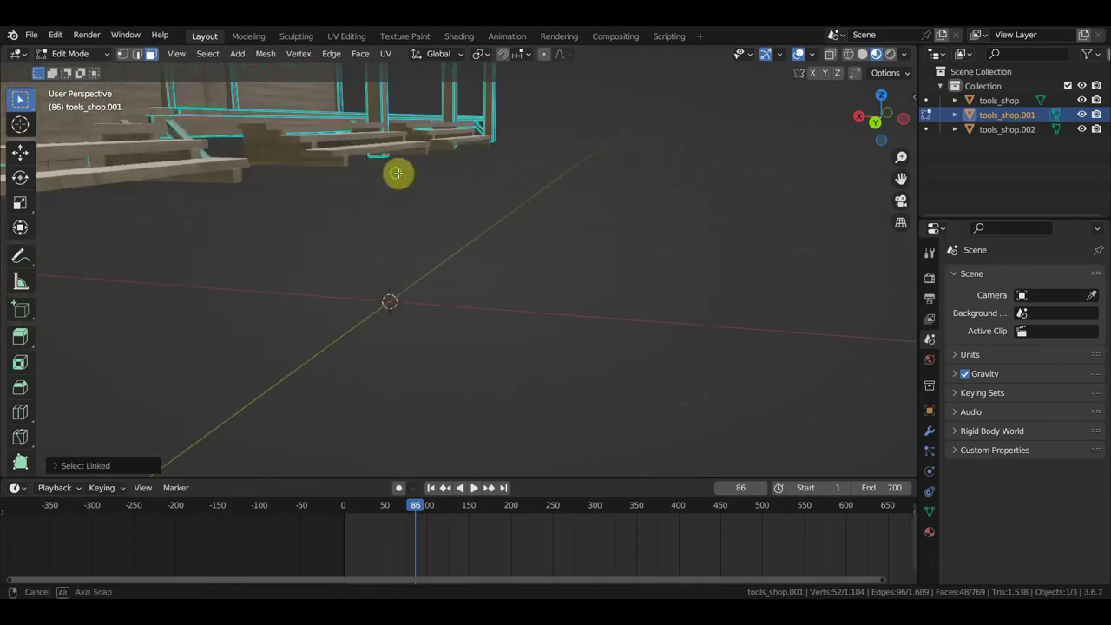
Separate the selected stringers into a new object and return to Object Mode.
key("p")
left_click(451, 231)
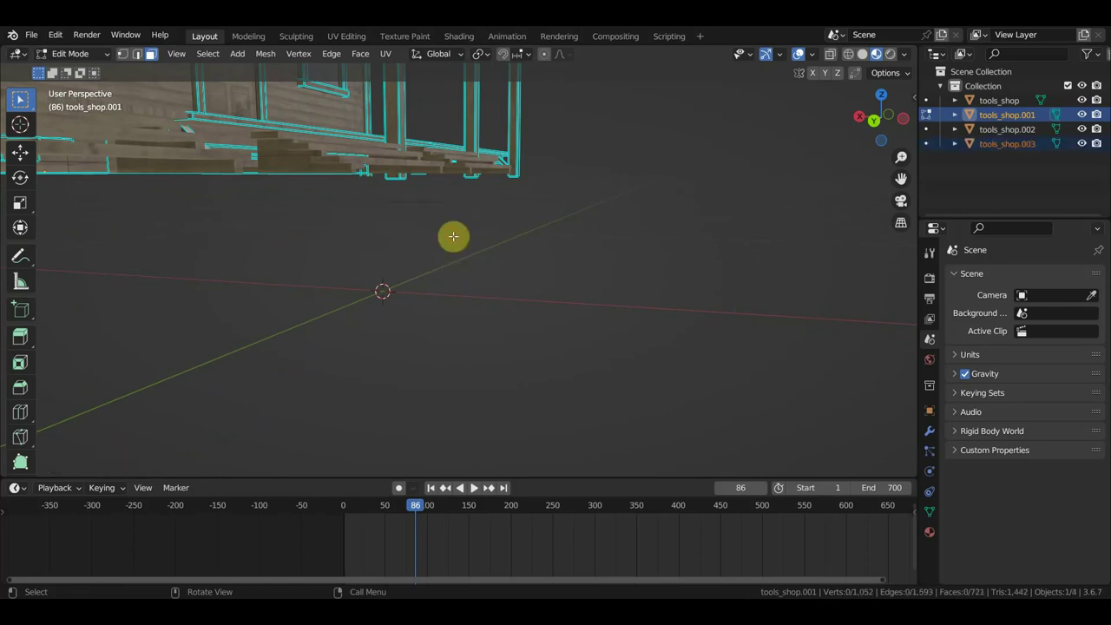
mouse_move(453, 235)
middle_mouse_down()
mouse_move(426, 290)
mouse_move(393, 317)
middle_mouse_up()
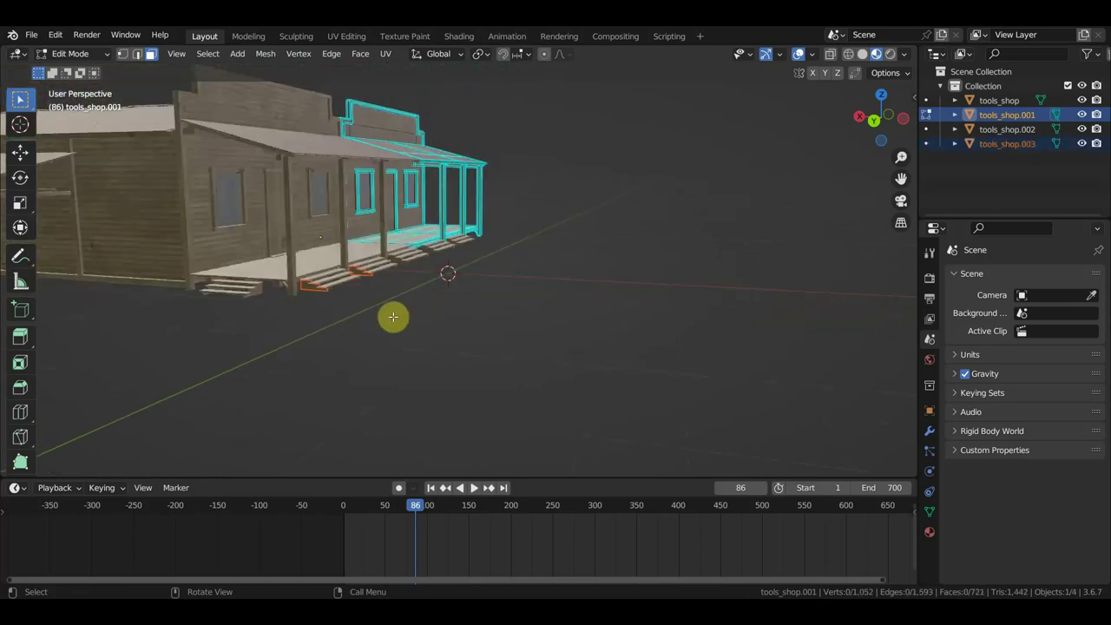
left_click(75, 54)
left_click(76, 74)
Join the separated steps and stringers into one object and delete it.
scroll(302, 266, "up", 3)
middle_click_drag(298, 265, 347, 292)
left_click(347, 294)
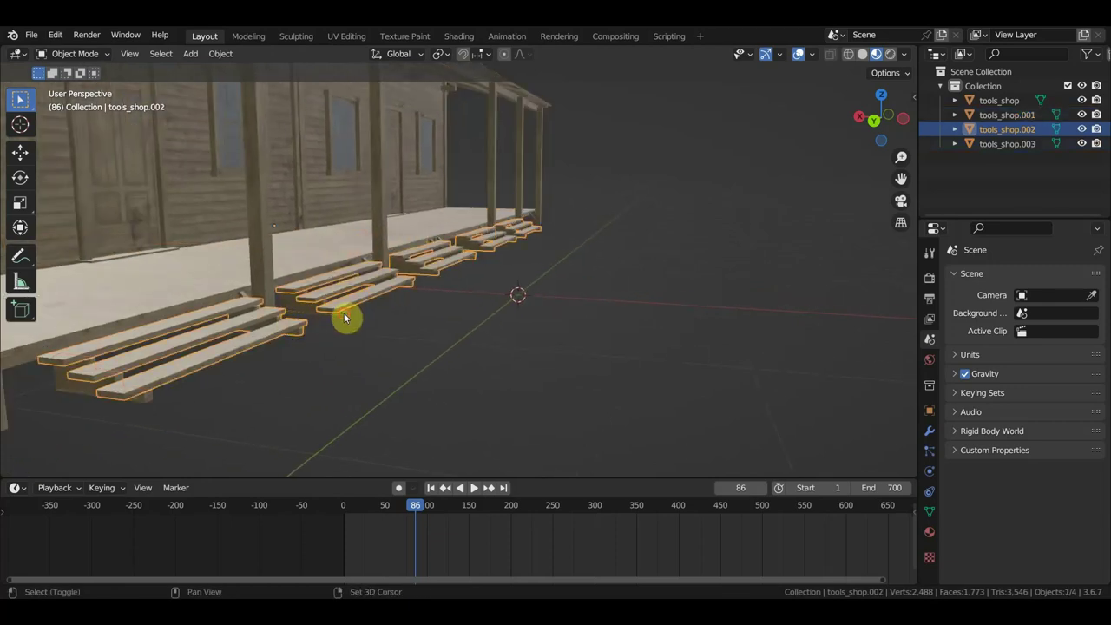
left_click(344, 318, "shift")
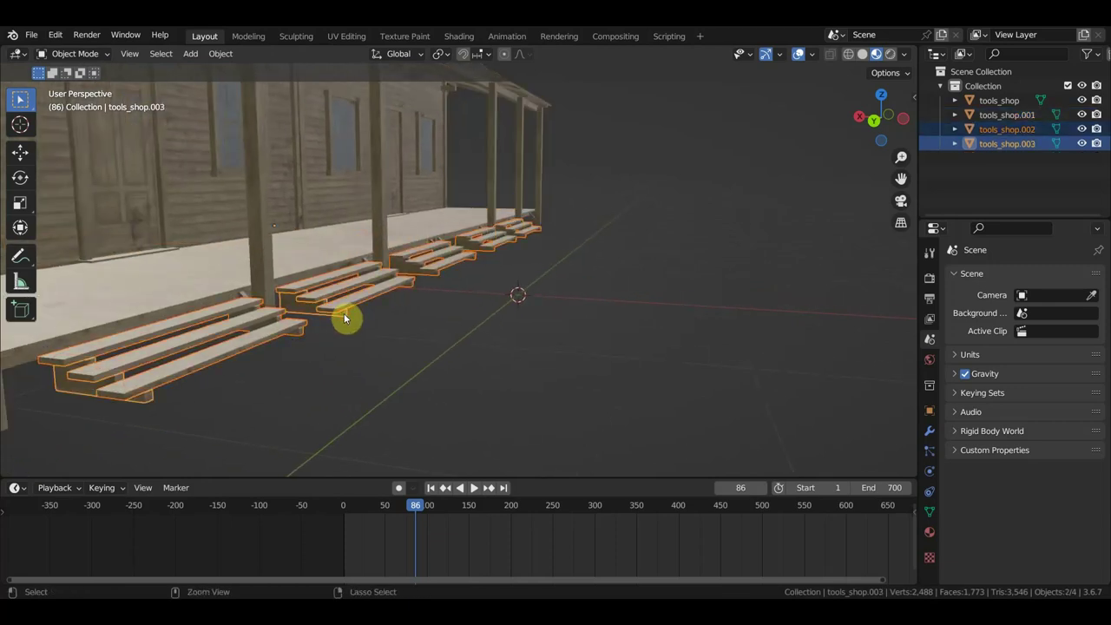
key("ctrl+j")
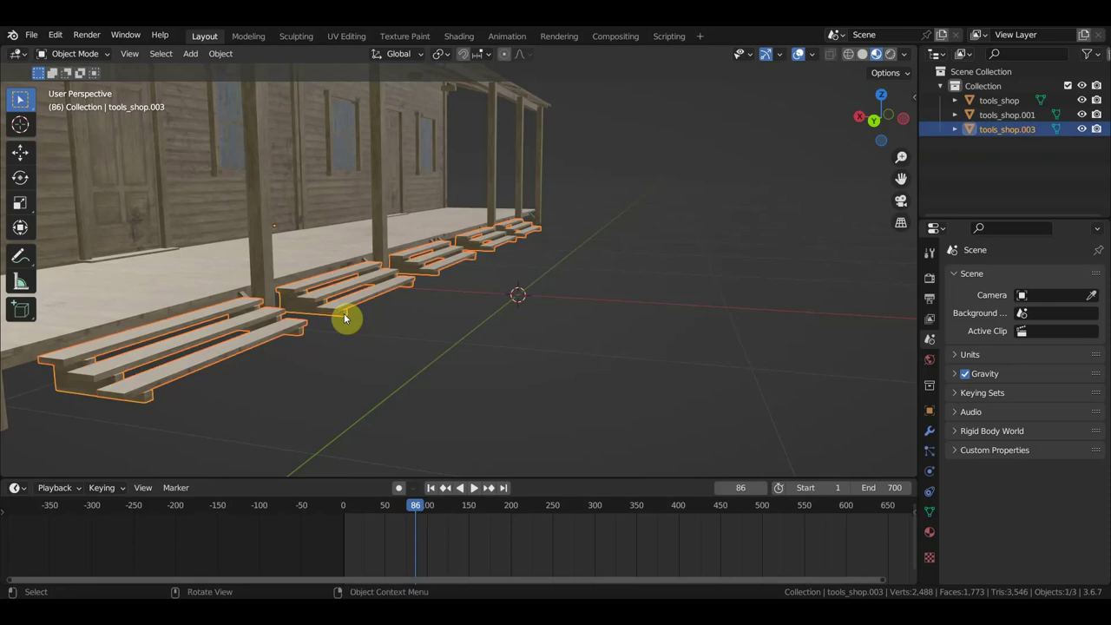
key("Delete")
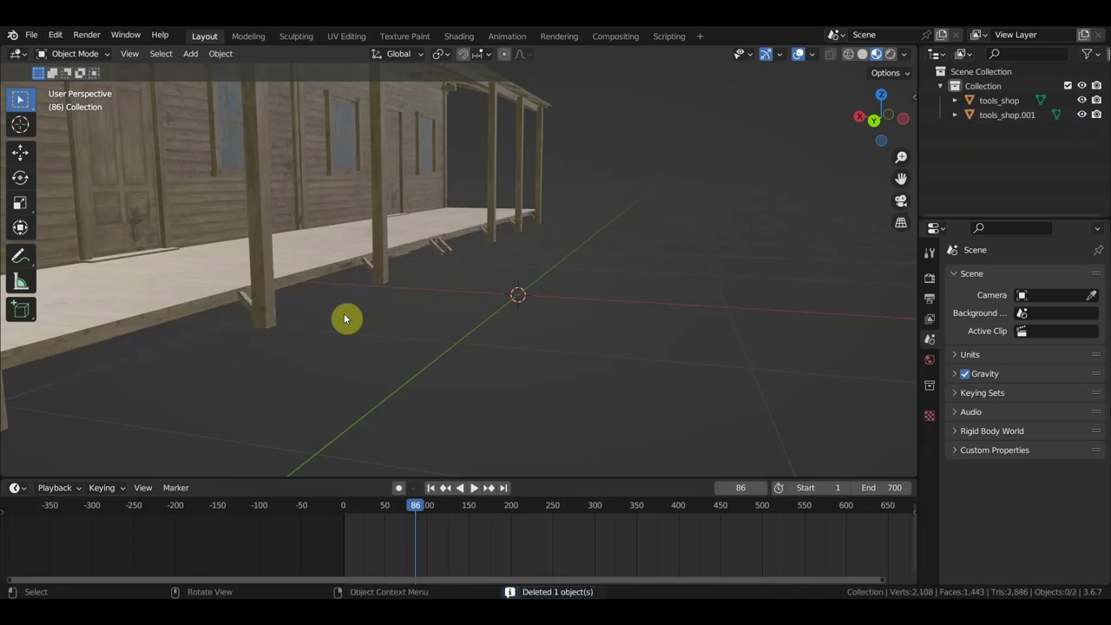
mouse_move(344, 318)
middle_mouse_down()
mouse_move(354, 317)
mouse_move(339, 318)
middle_mouse_up()
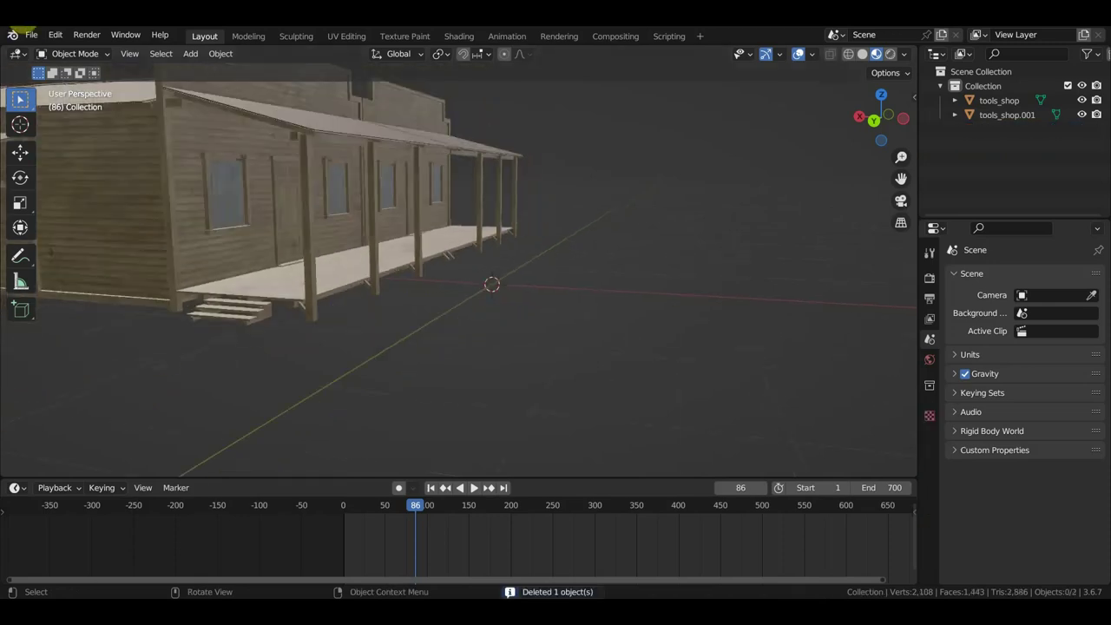
Save the scene file and separate the porch steps into their own object.
left_click(33, 36)
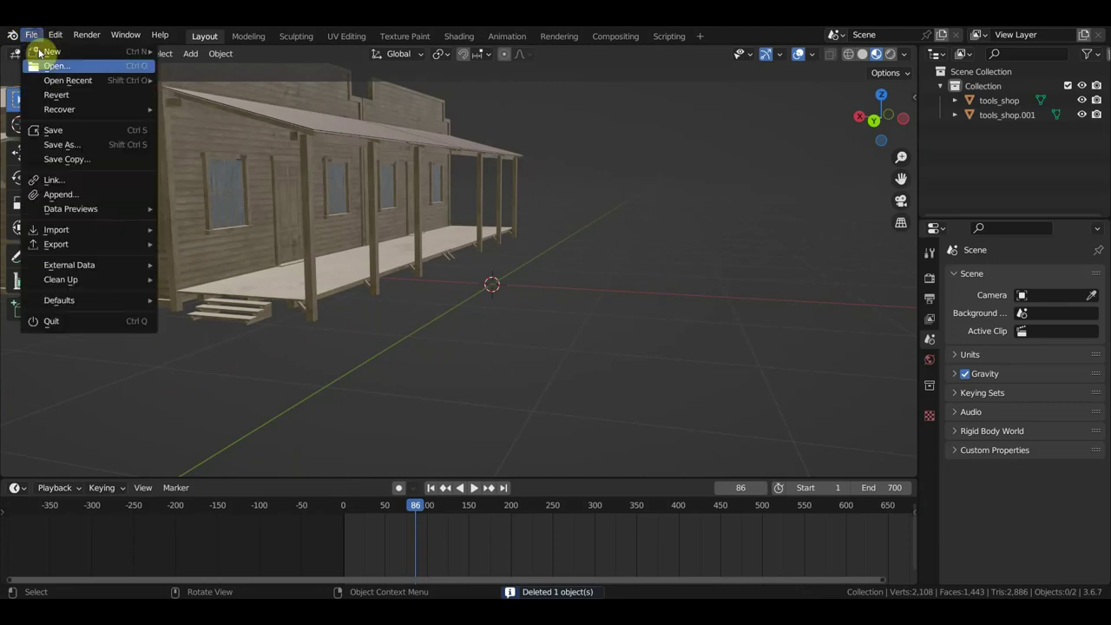
left_click(72, 130)
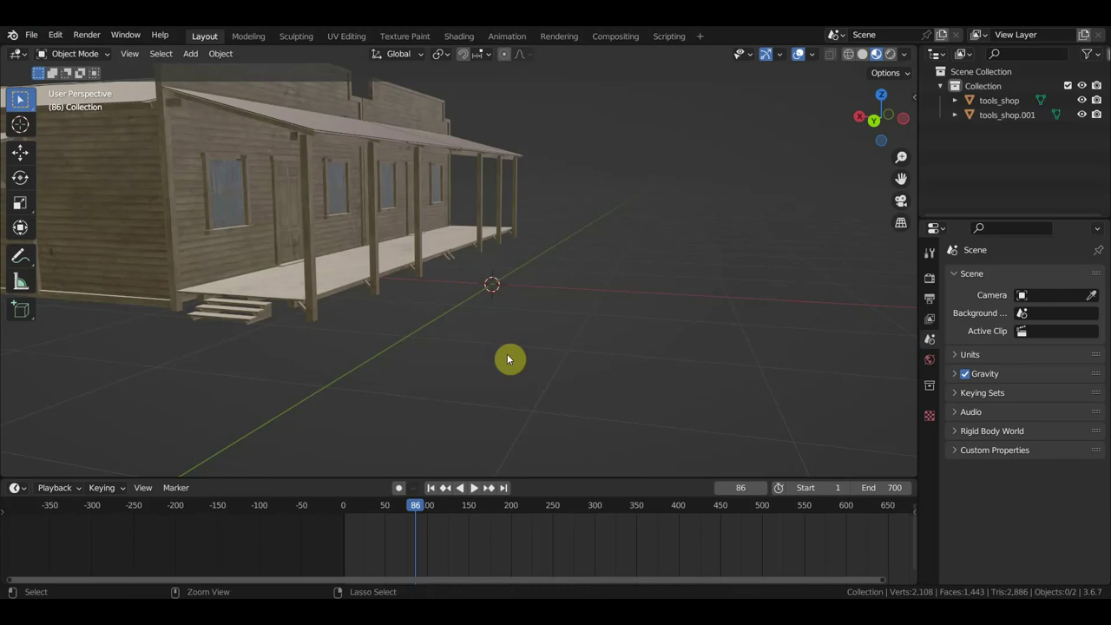
key("ctrl+v")
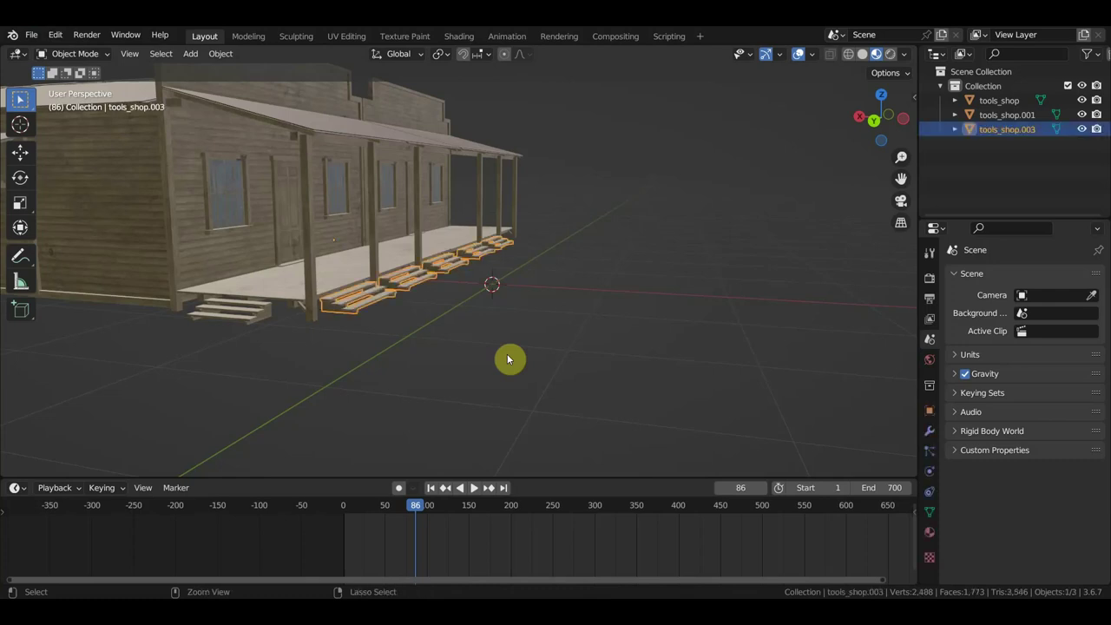
Invert the selection, delete the rest of the shop building and select the remaining steps.
key("ctrl+i")
key("Delete")
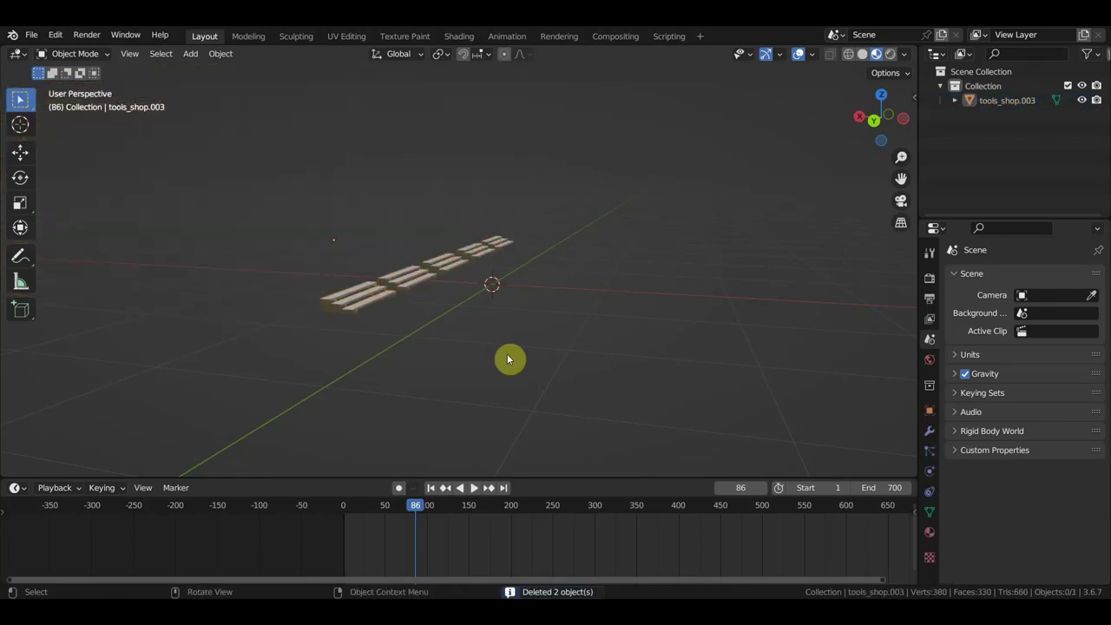
left_click(390, 303)
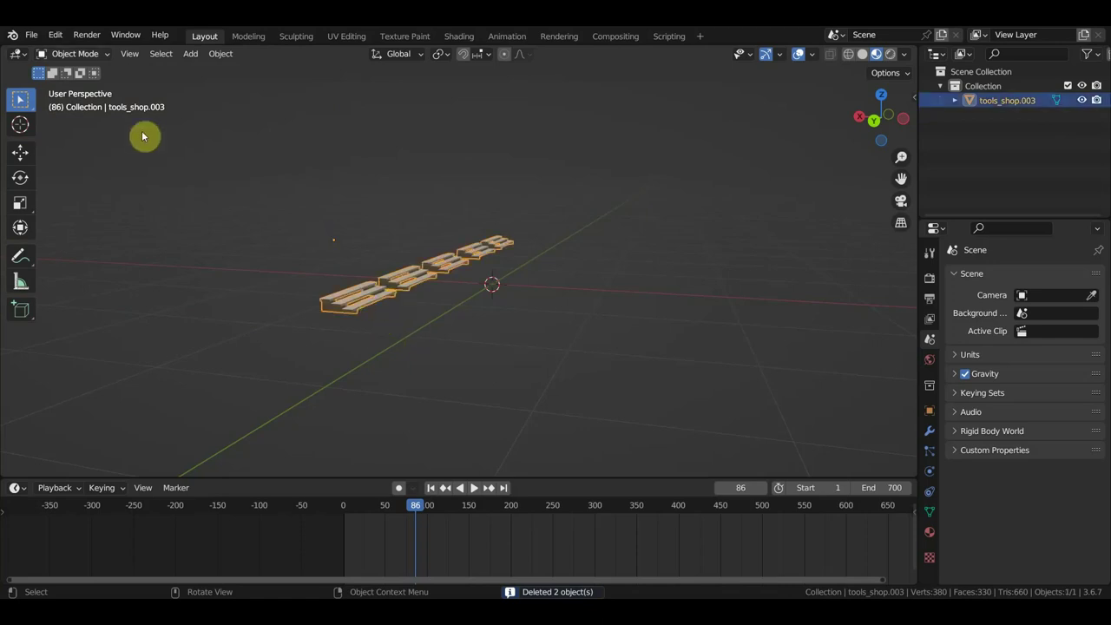
left_click(32, 35)
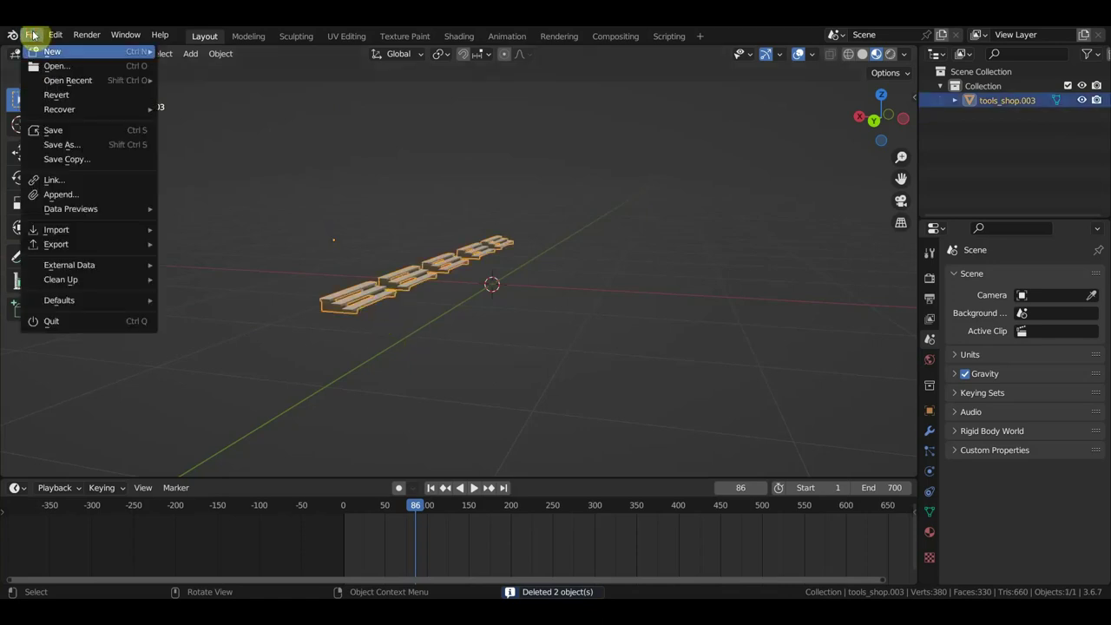
Start Save As, edit the file name, then cancel without saving under a new name.
left_click(61, 144)
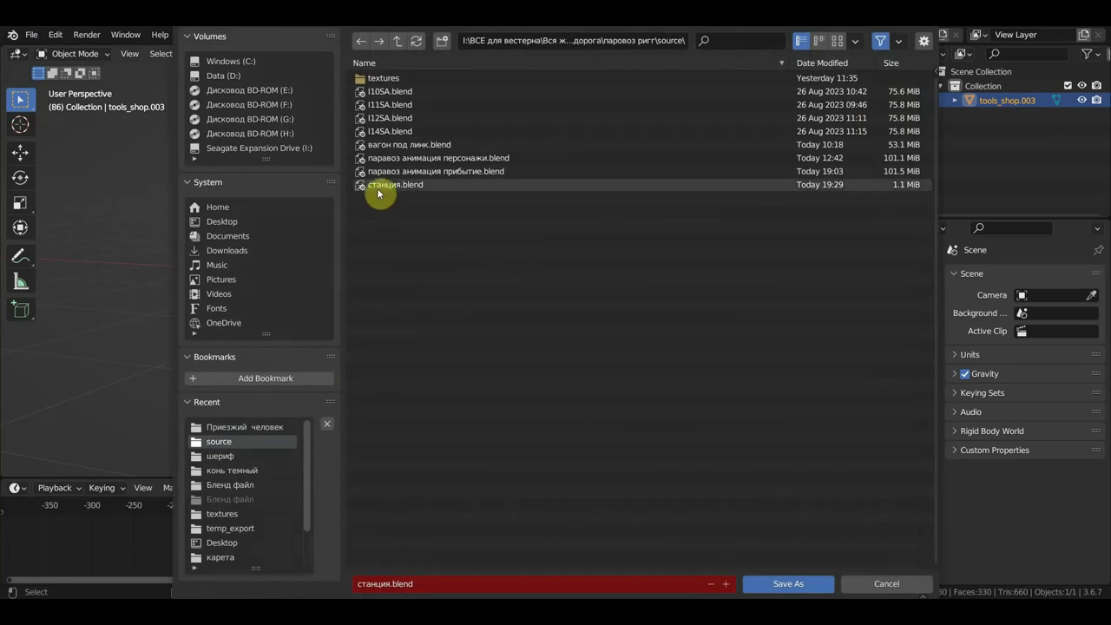
left_click(442, 583)
type("сту")
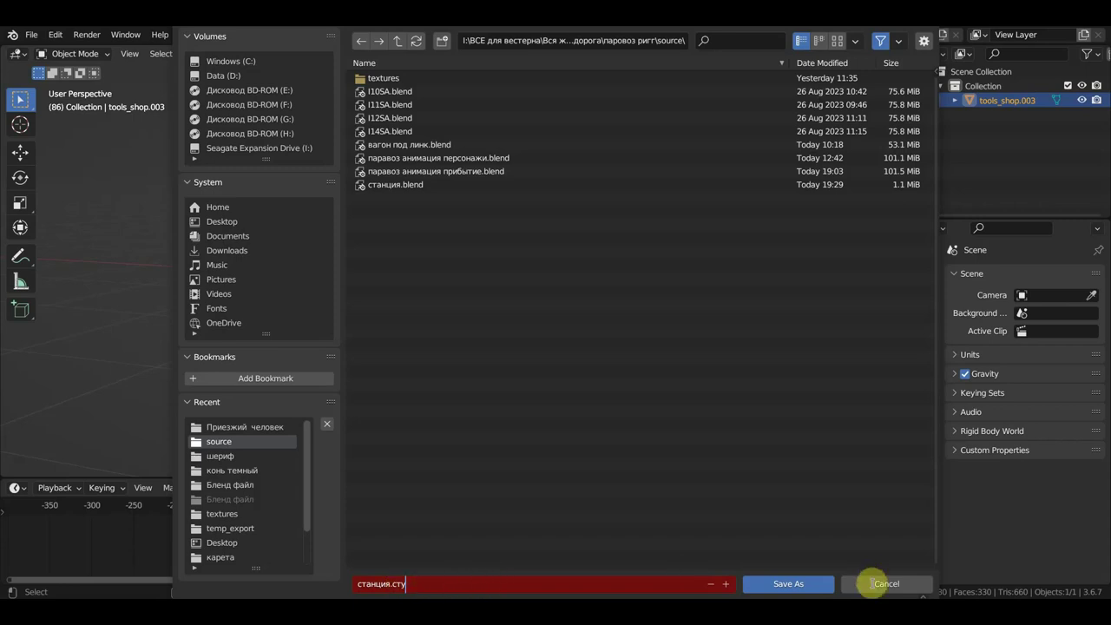
left_click(886, 585)
left_click(884, 587)
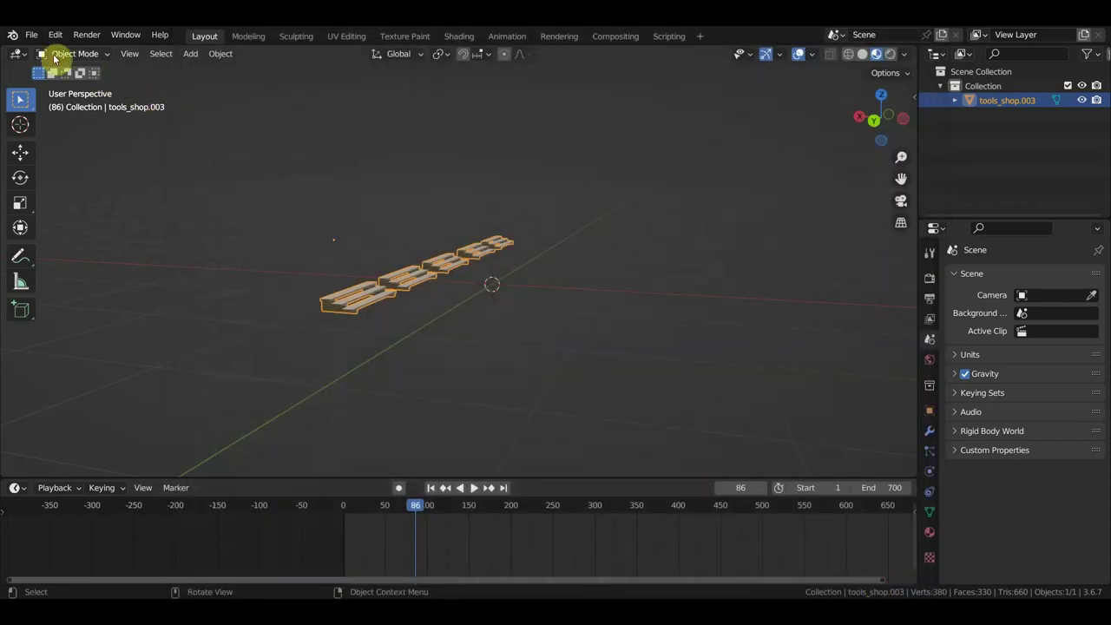
left_click(32, 36)
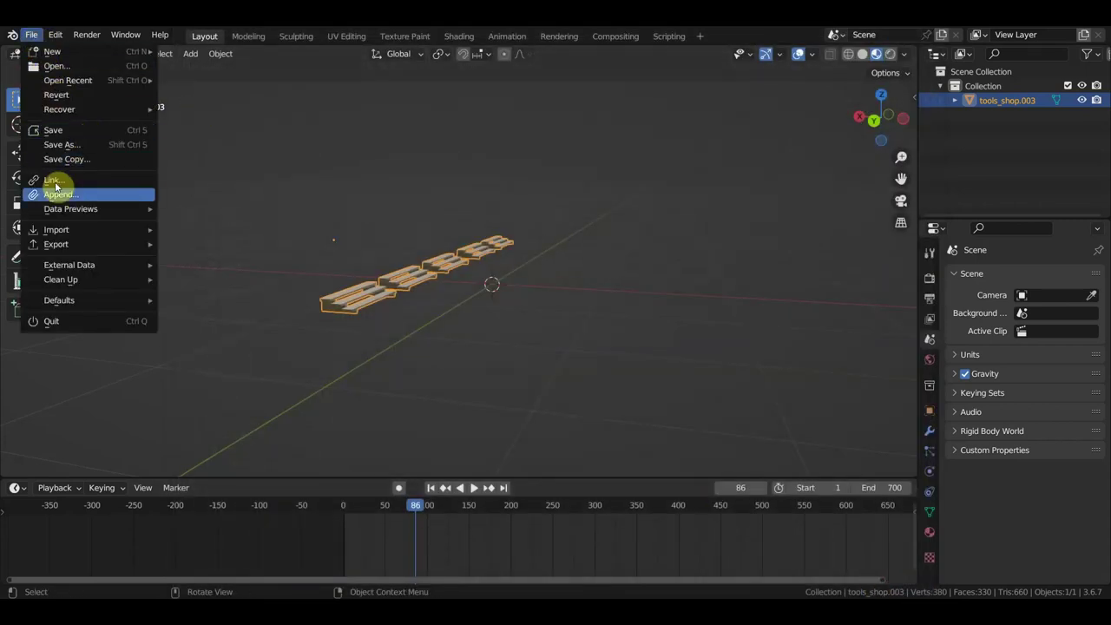
mouse_move(56, 244)
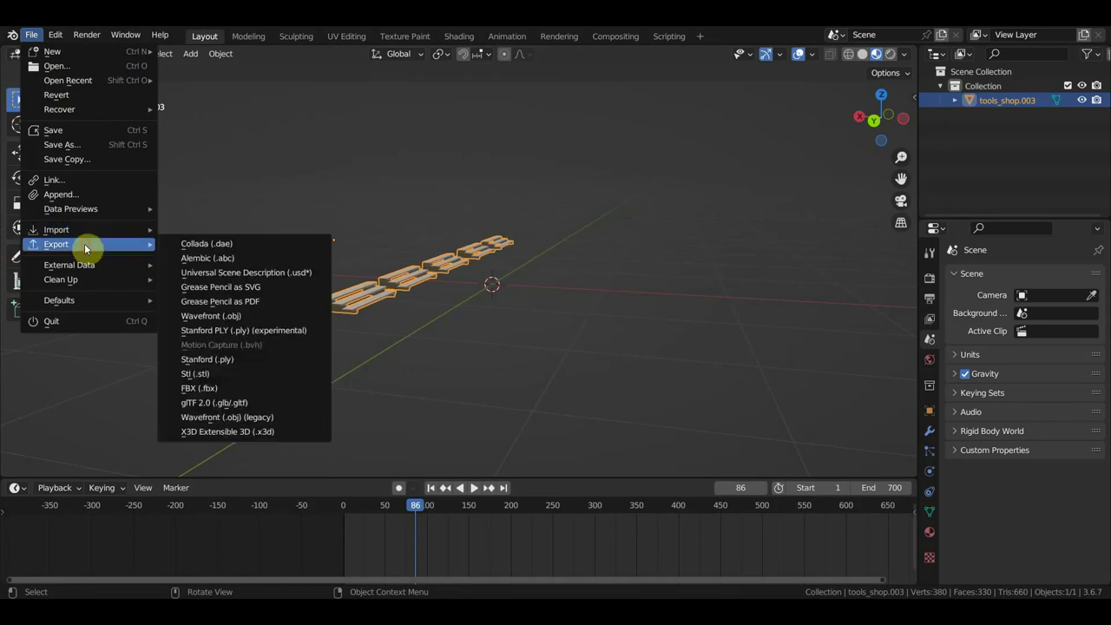
Export the steps as an FBX file named ступени.fbx into the source folder.
left_click(241, 387)
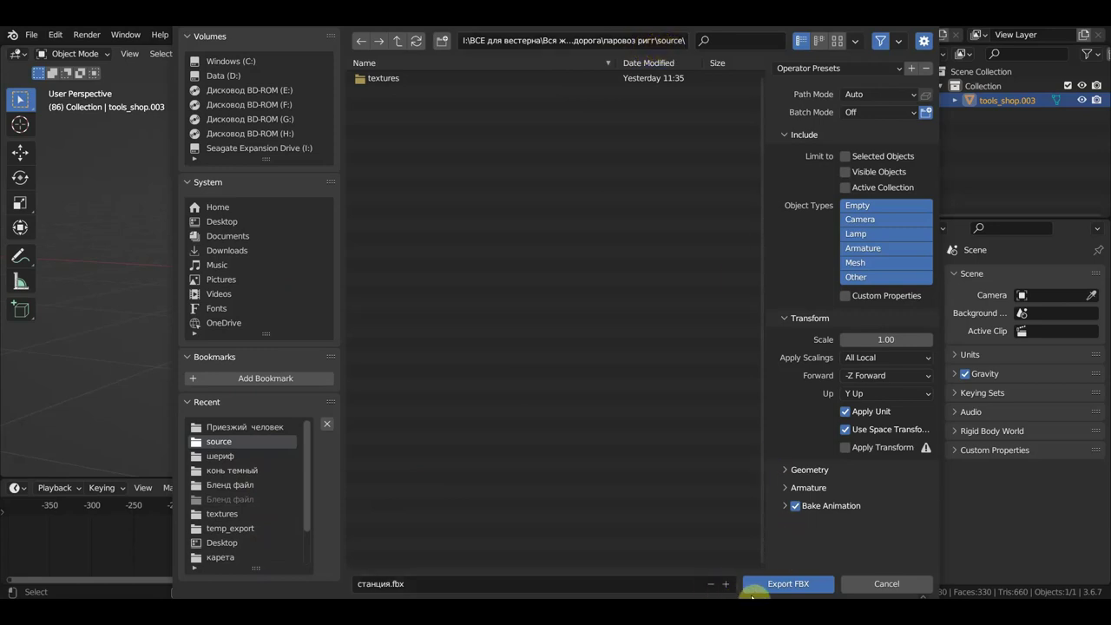
left_click(457, 582)
type("ступени")
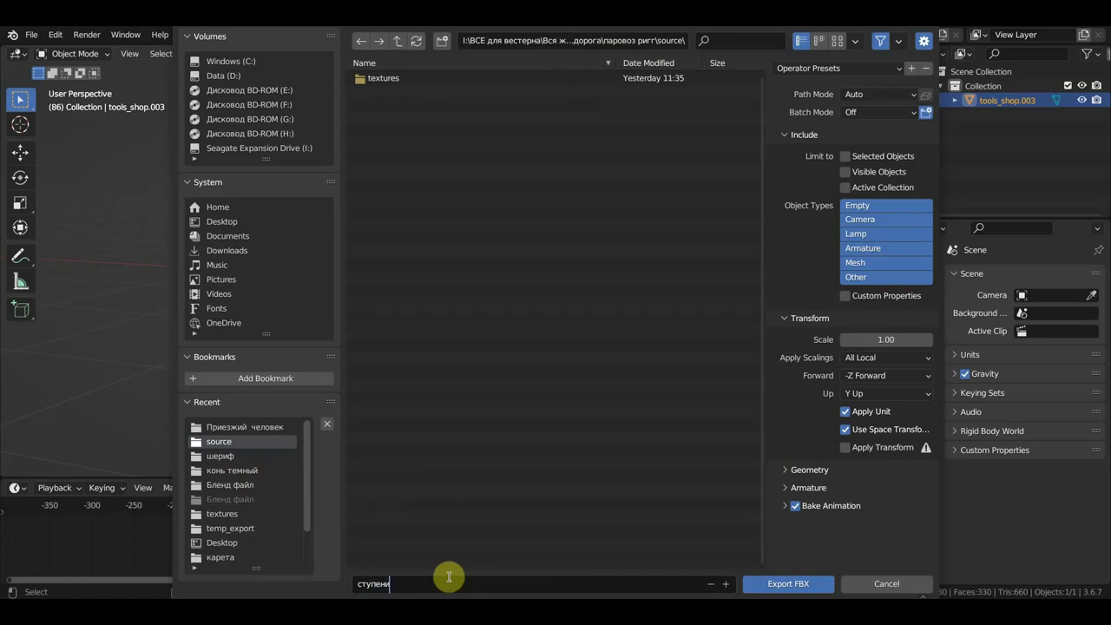
key("Return")
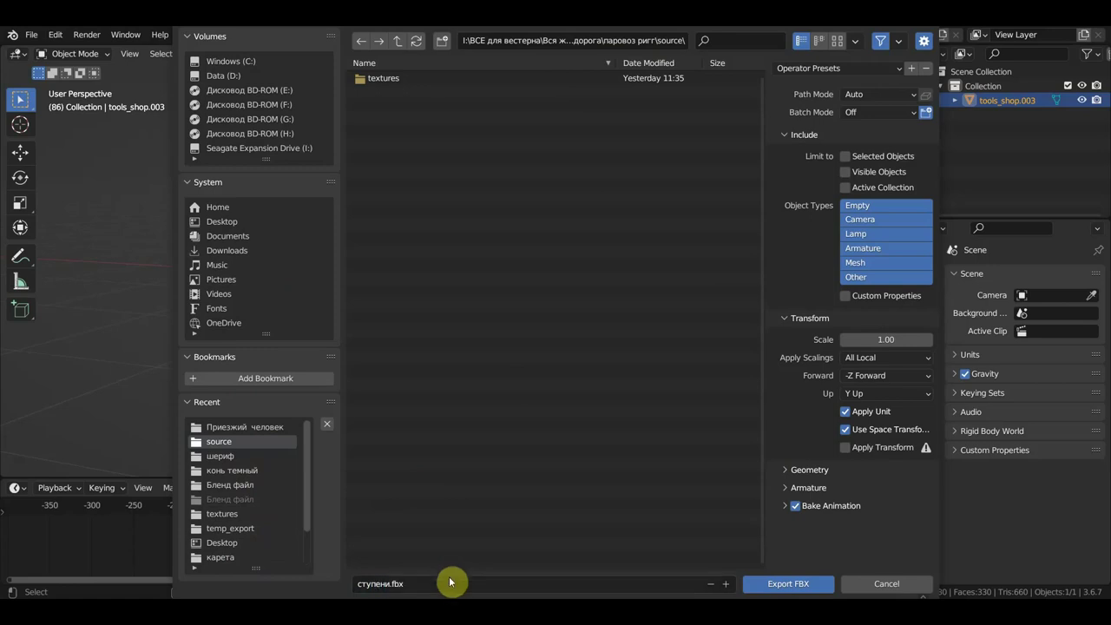
left_click(30, 34)
mouse_move(68, 80)
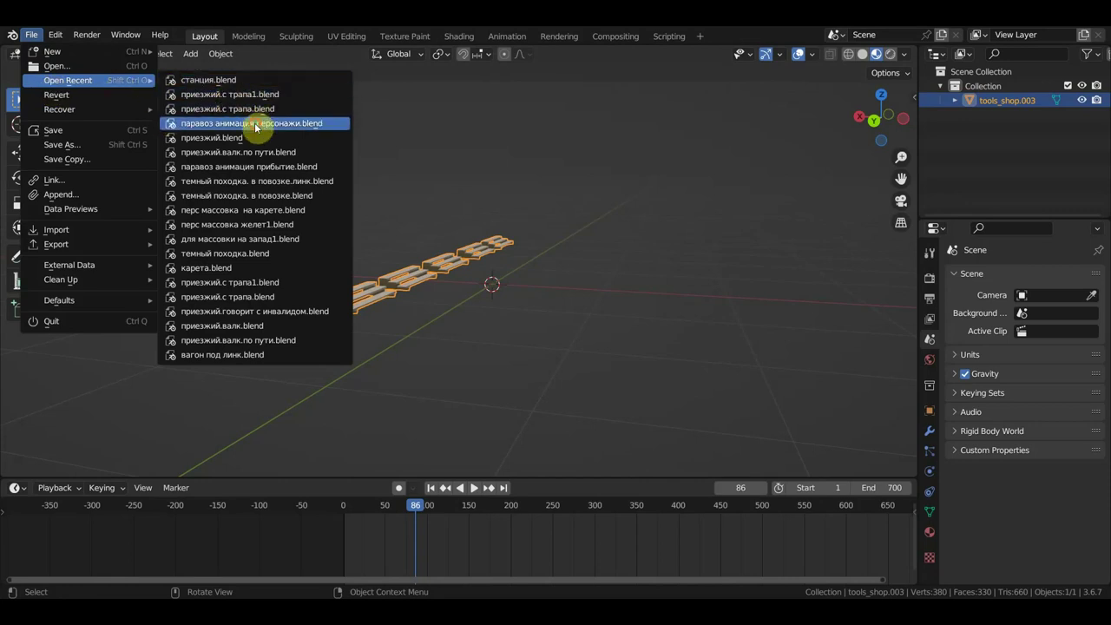
Open приезжий.с трапа1.blend from recent files, choosing Don't Save for the current changes.
left_click(256, 122)
left_click(666, 338)
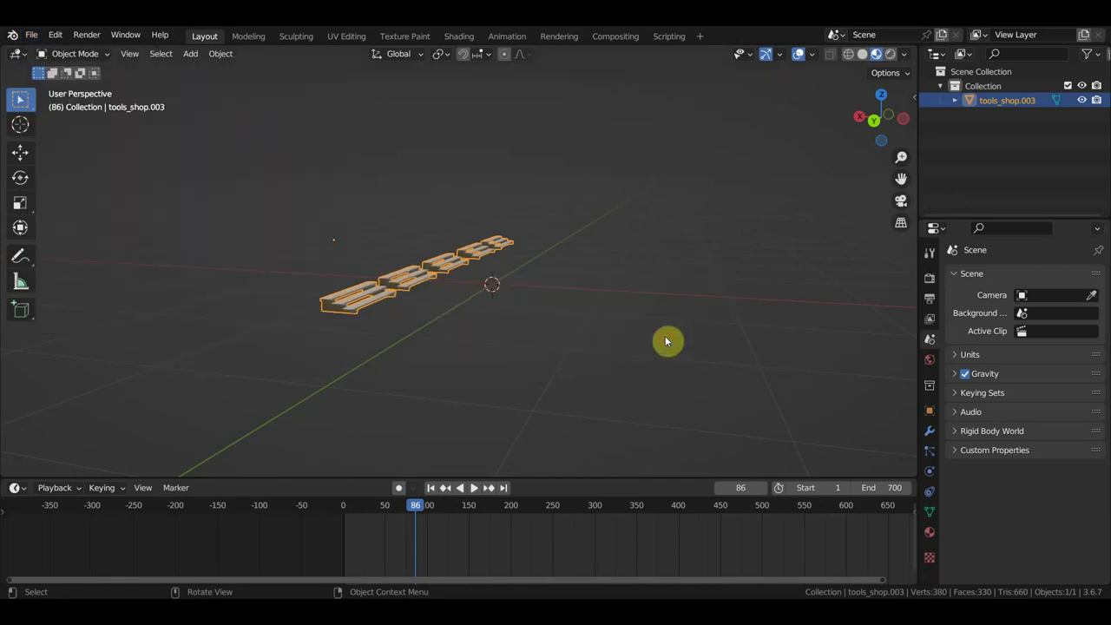
left_click(31, 35)
mouse_move(67, 80)
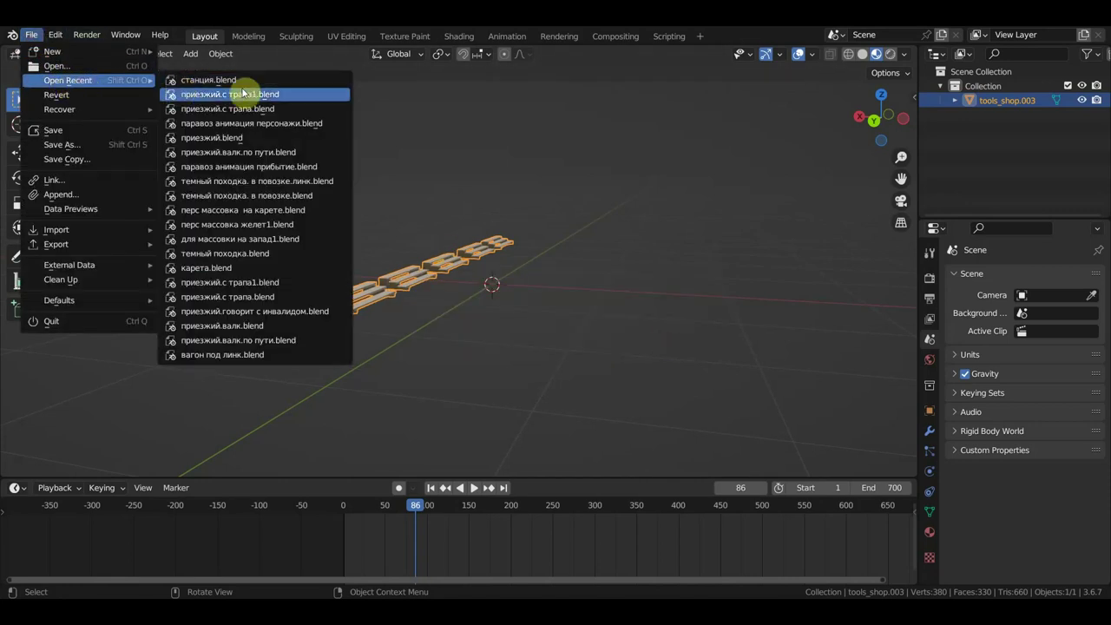
left_click(261, 98)
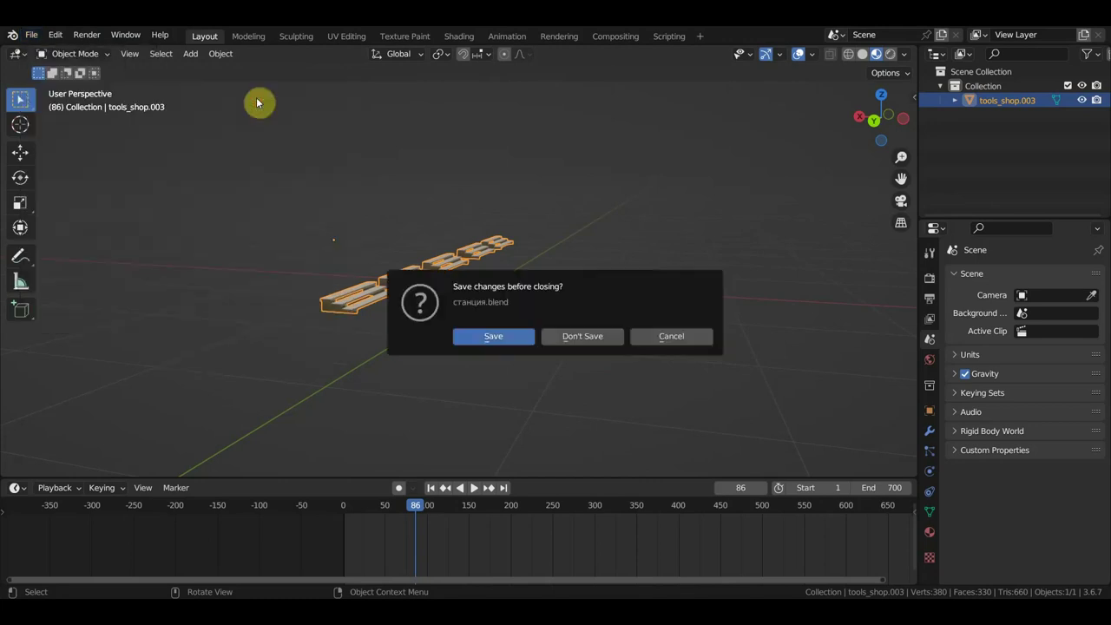
left_click(579, 337)
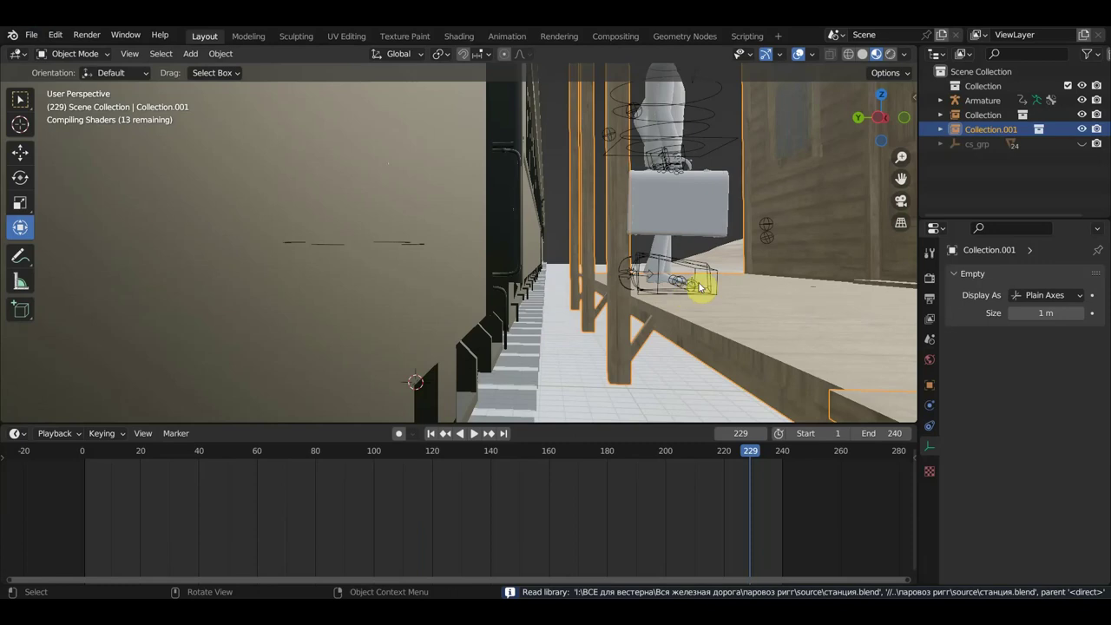
mouse_move(733, 273)
middle_mouse_down()
mouse_move(657, 309)
mouse_move(665, 315)
mouse_move(620, 310)
mouse_move(647, 310)
middle_mouse_up()
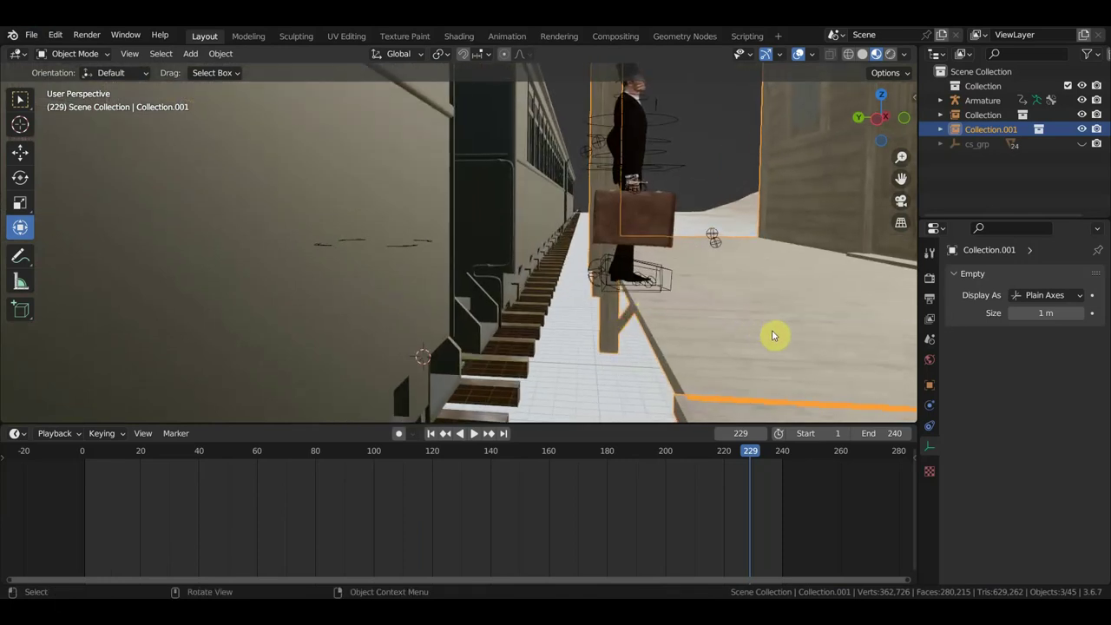
Move Collection.001 twice, ending with a fine nudge of -0.048506, 0.14351, -0.043204 m.
key("g")
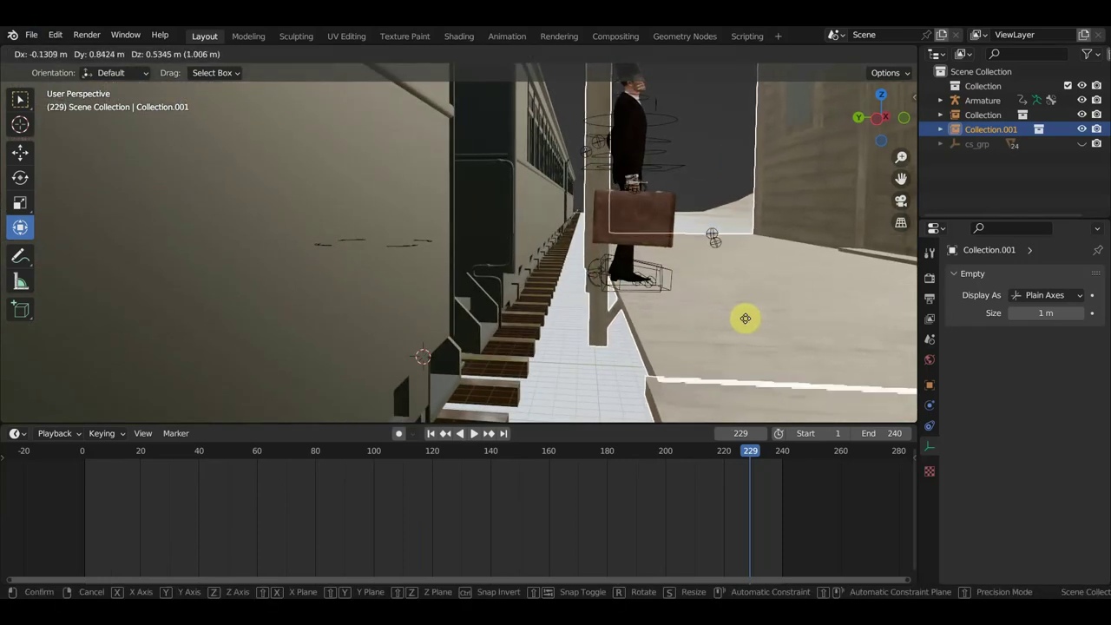
left_click(734, 299)
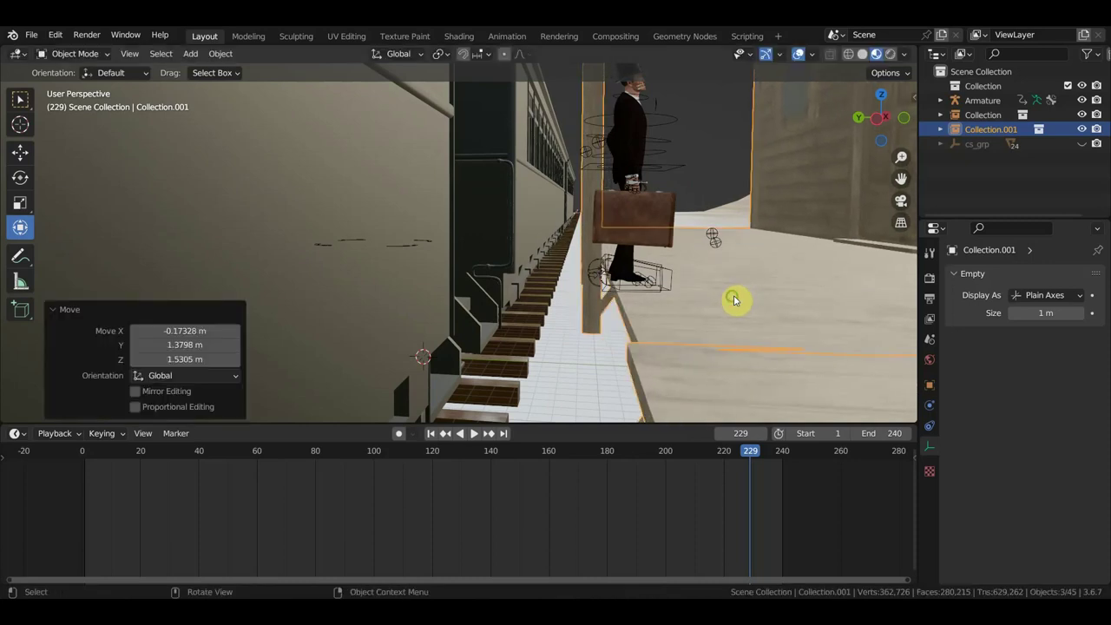
scroll(725, 295, "up", 3)
scroll(722, 299, "up", 3)
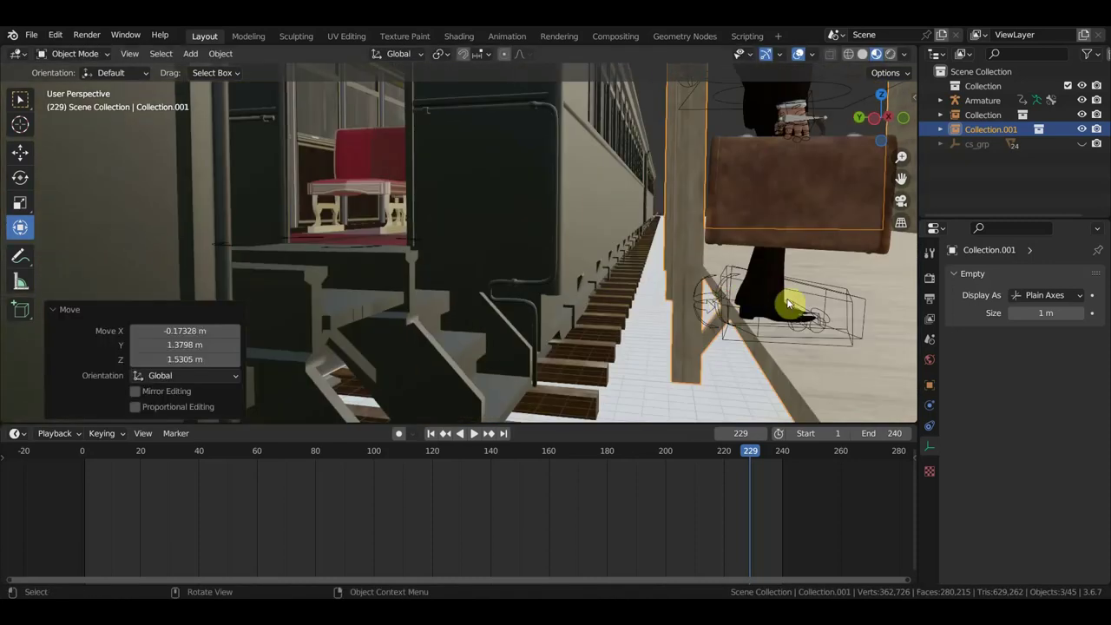
key("g")
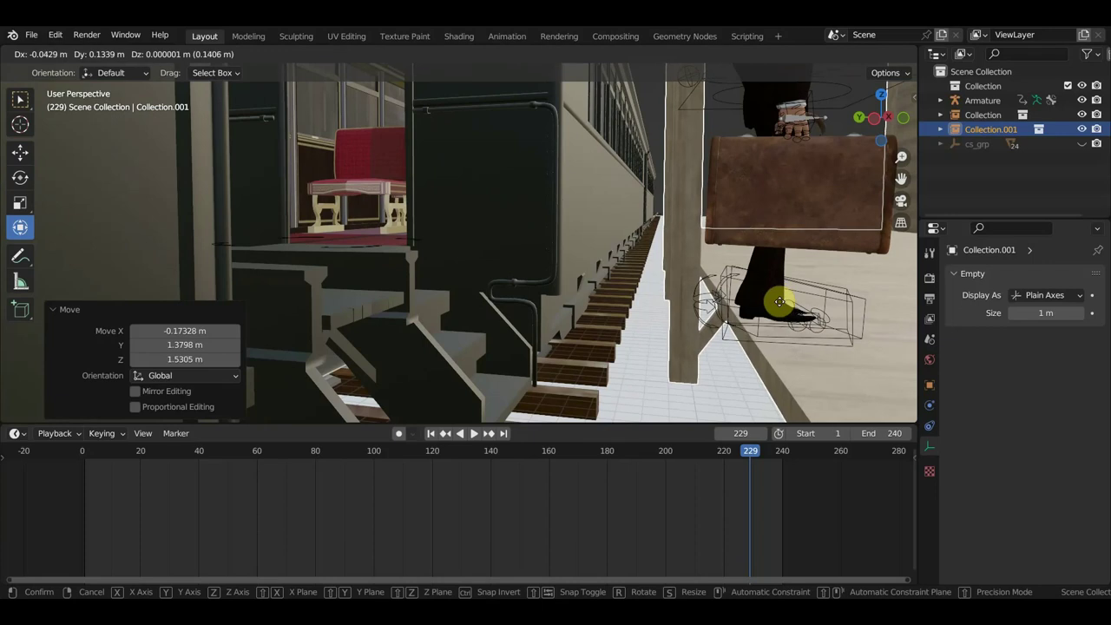
left_click(777, 303)
scroll(774, 309, "down", 5)
middle_click_drag(734, 324, 743, 328)
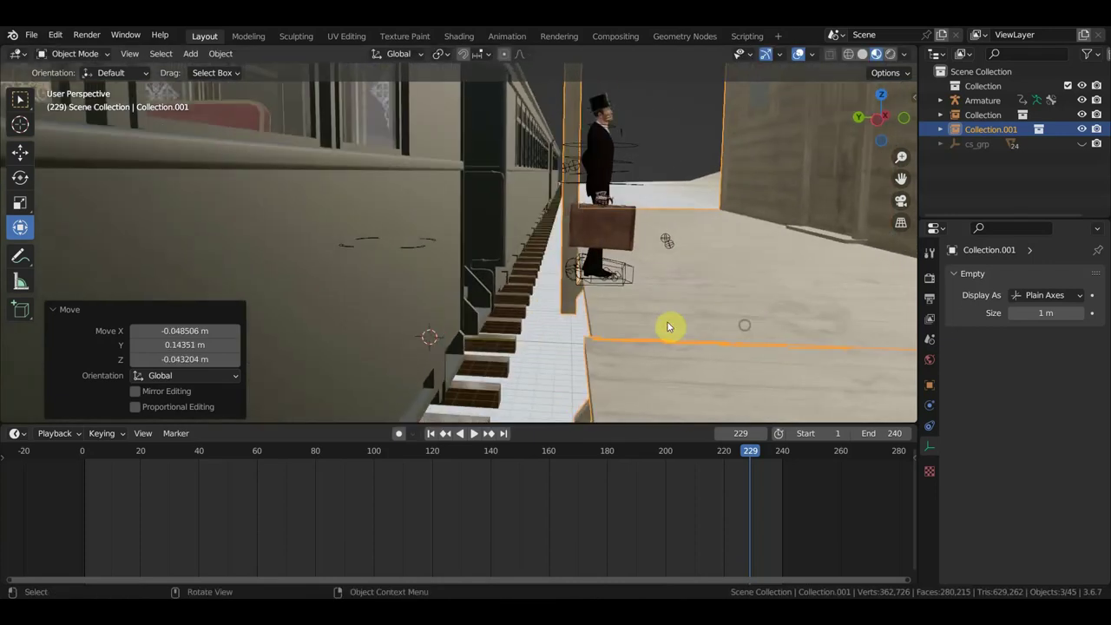
Import ступени.fbx from the source folder and scale it up.
left_click(31, 35)
mouse_move(57, 229)
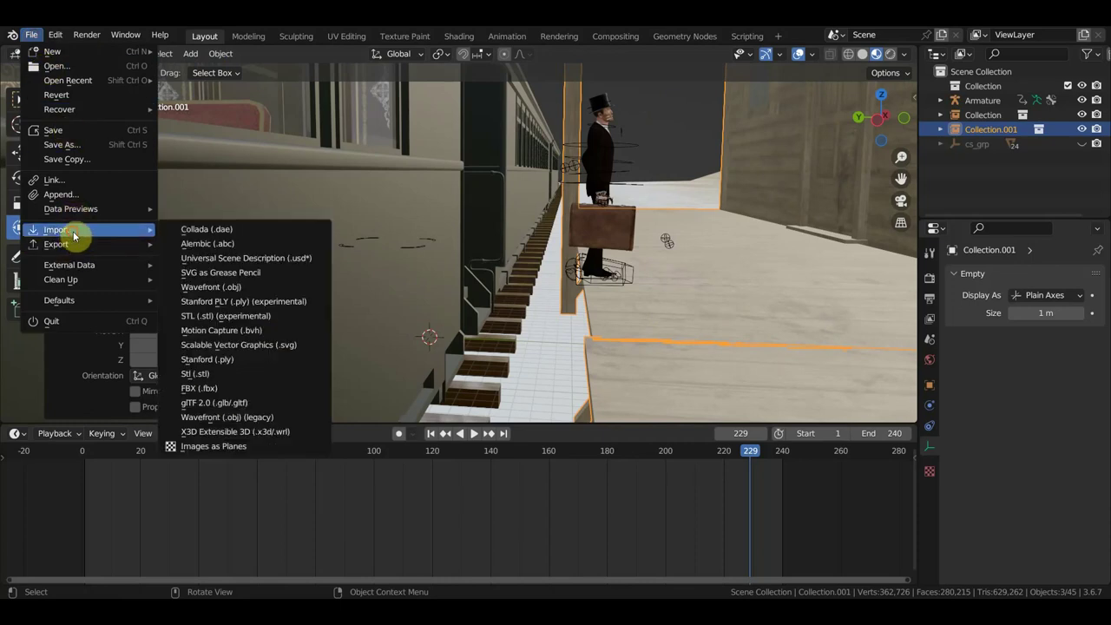
left_click(211, 389)
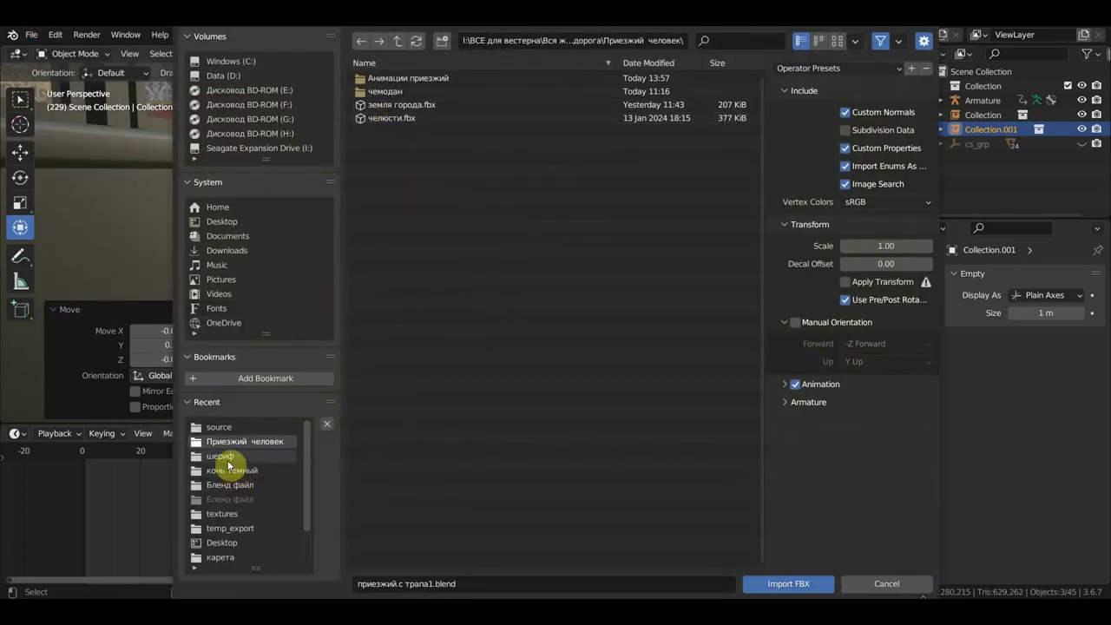
left_click(225, 430)
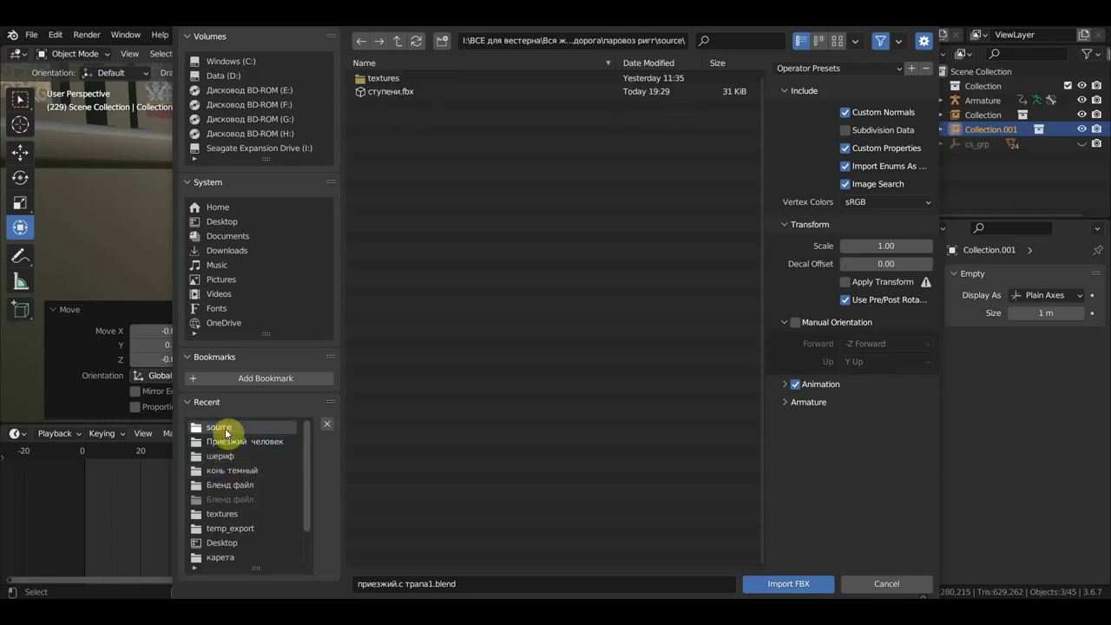
double_click(391, 91)
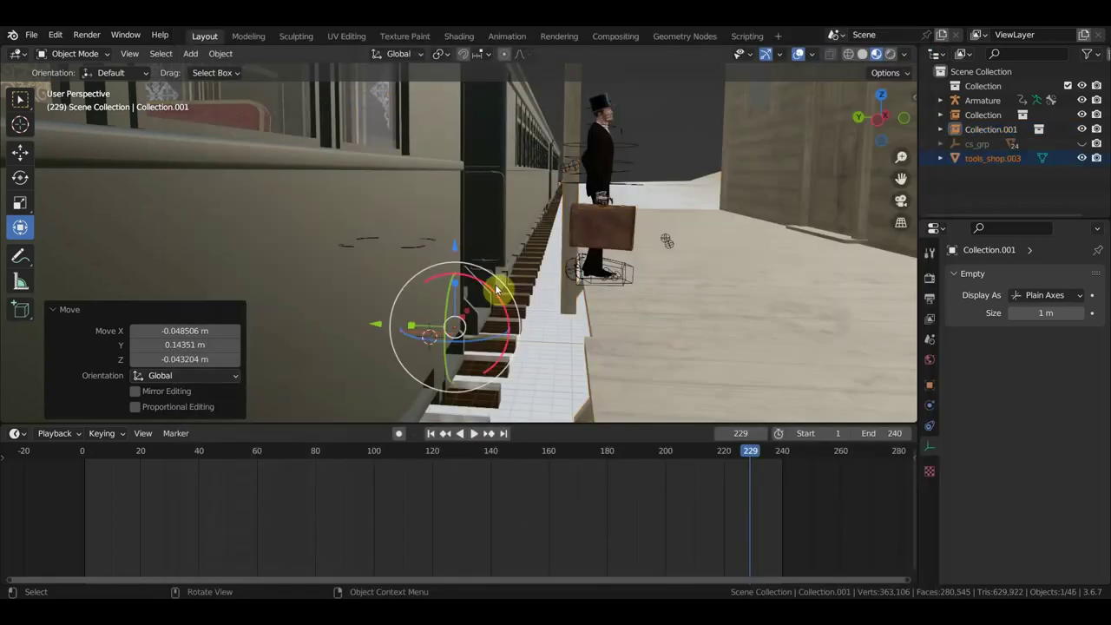
middle_click_drag(498, 290, 541, 326)
key("s")
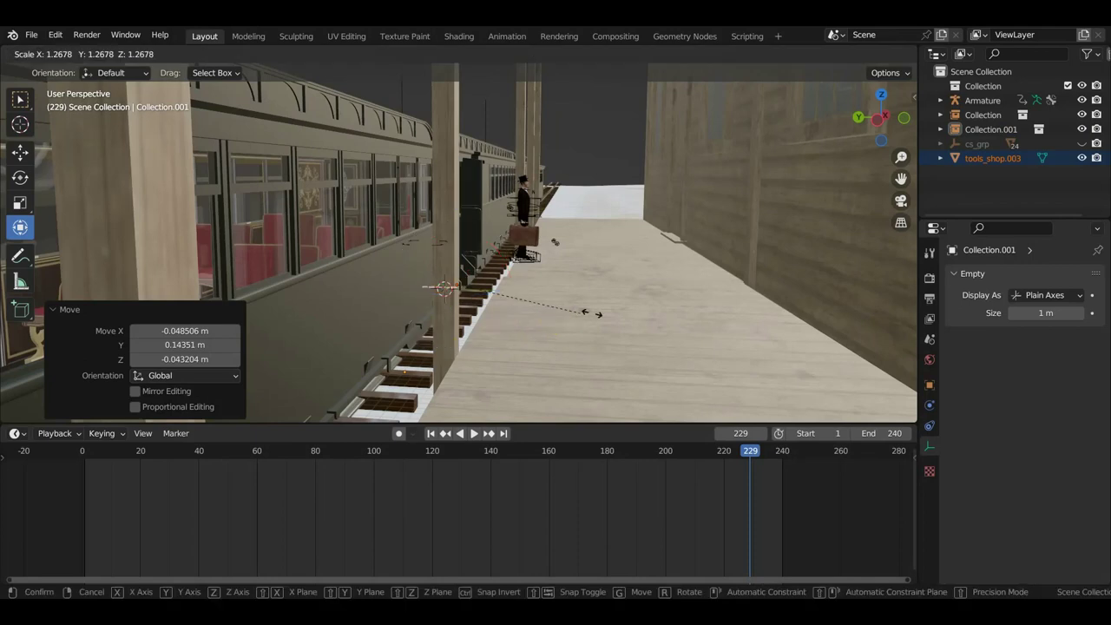
left_click(438, 317)
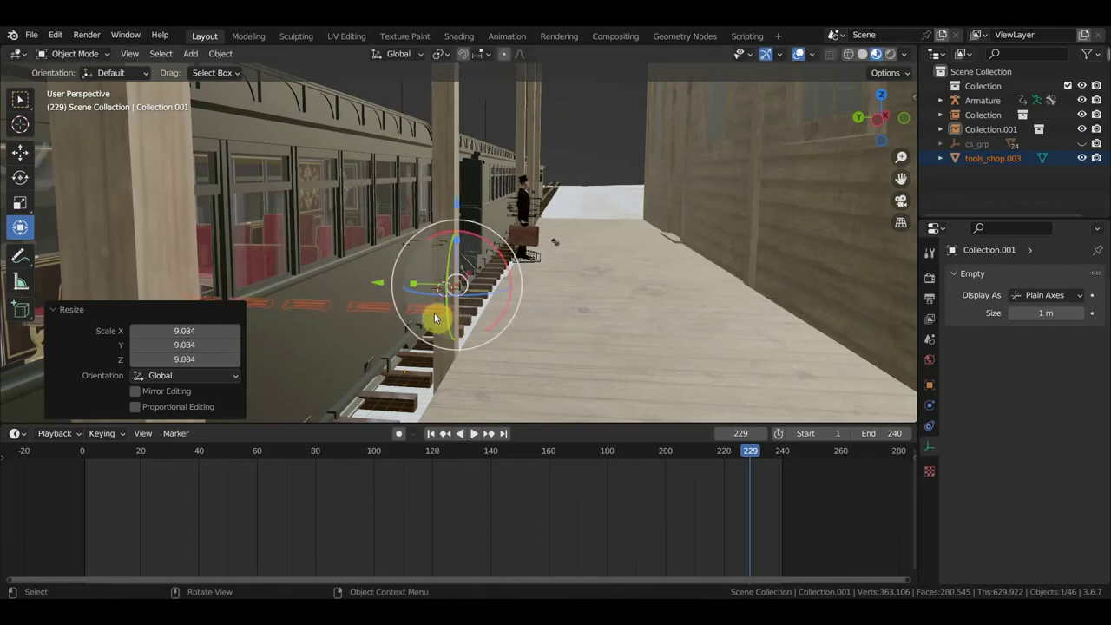
In top view, rotate the steps 89°, scale to 3.223 and move them beside the train.
key("KP_7")
scroll(477, 287, "down", 2)
scroll(510, 278, "down", 2)
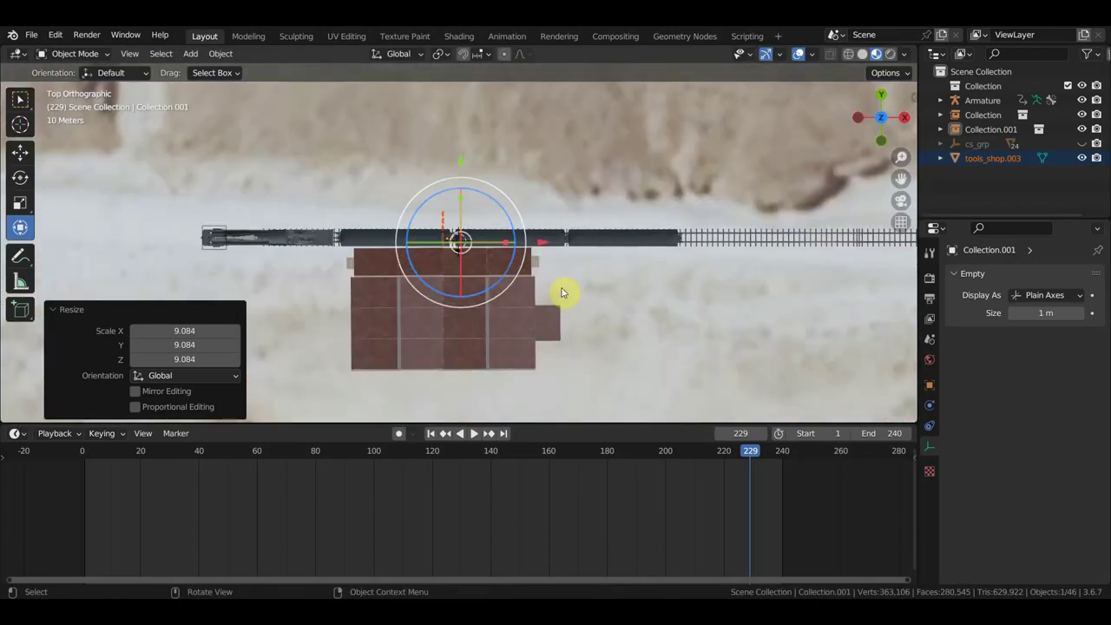
key("r")
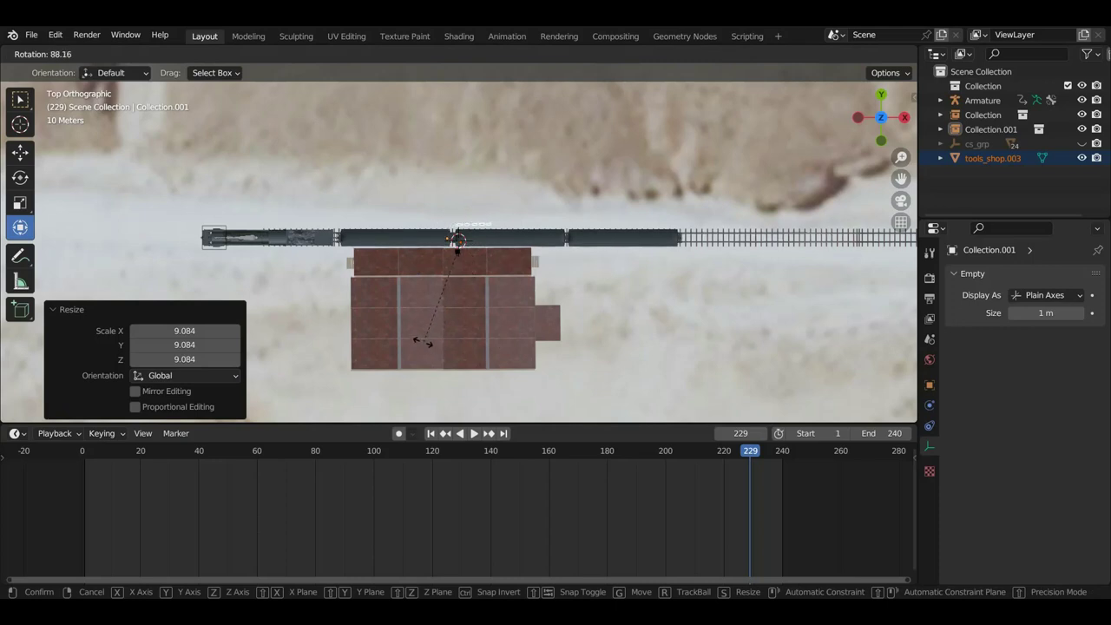
left_click(423, 341)
key("s")
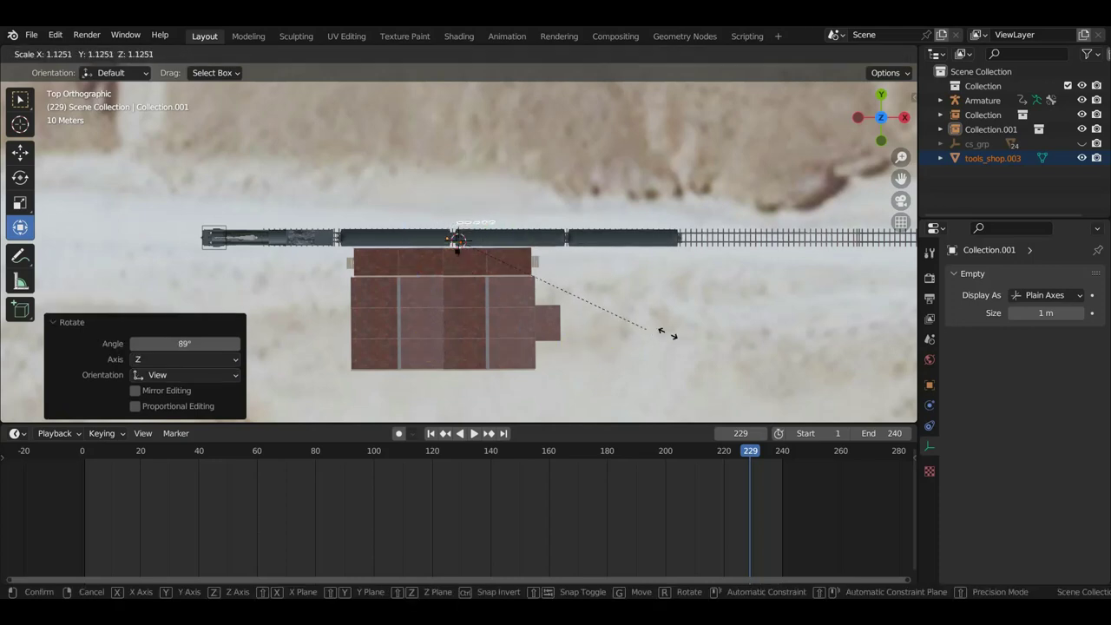
left_click(119, 347)
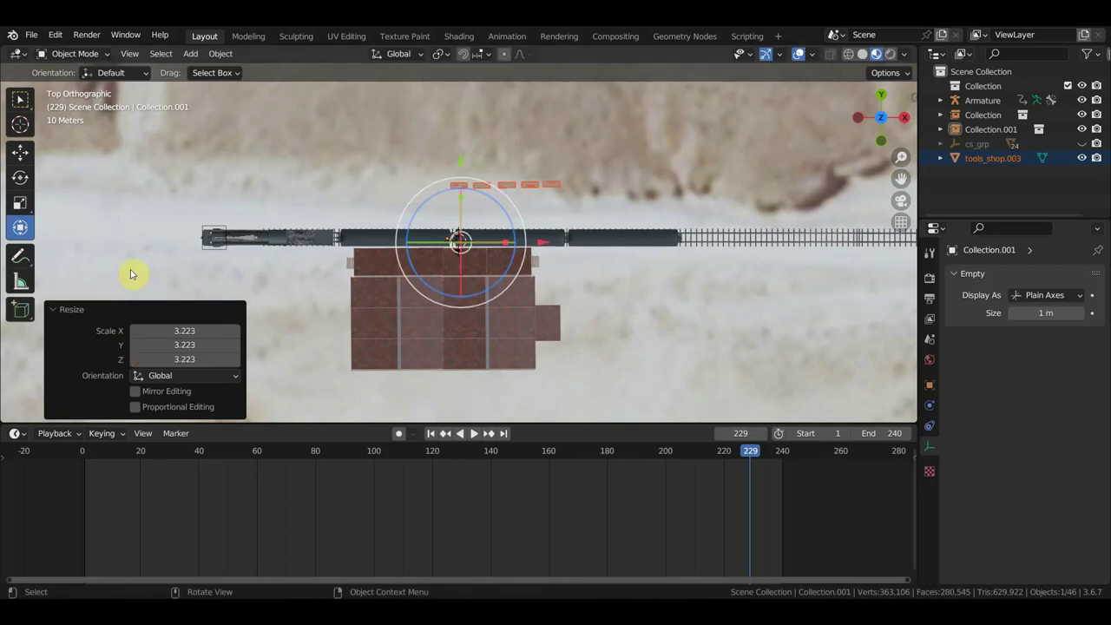
key("g")
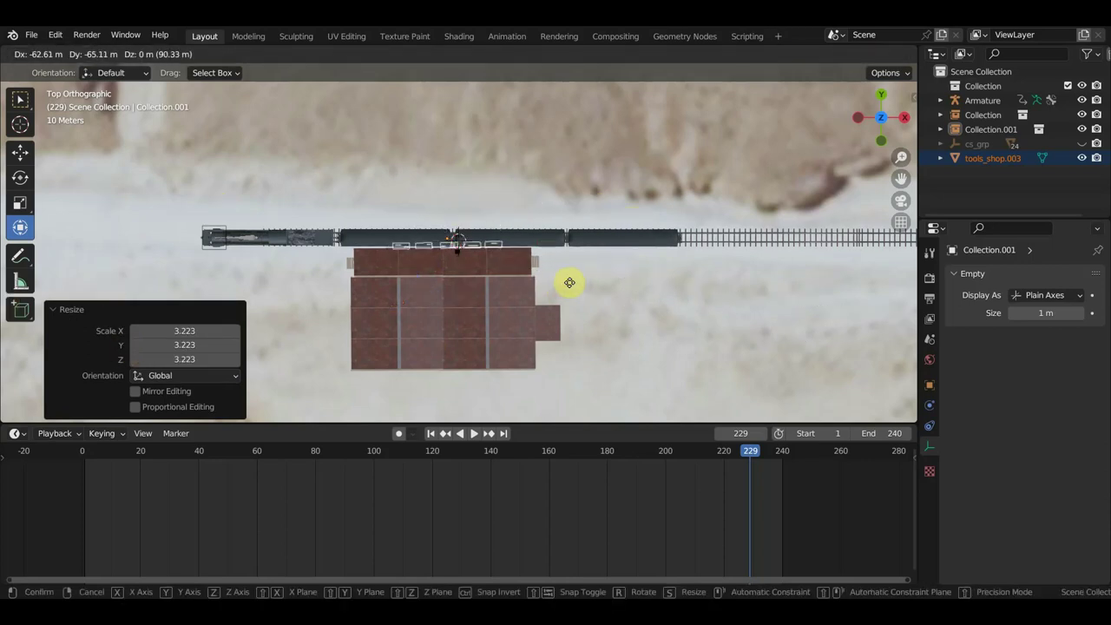
left_click(565, 284)
scroll(538, 295, "up", 4)
mouse_move(518, 303)
middle_mouse_down()
mouse_move(634, 243)
mouse_move(675, 153)
mouse_move(602, 230)
middle_mouse_up()
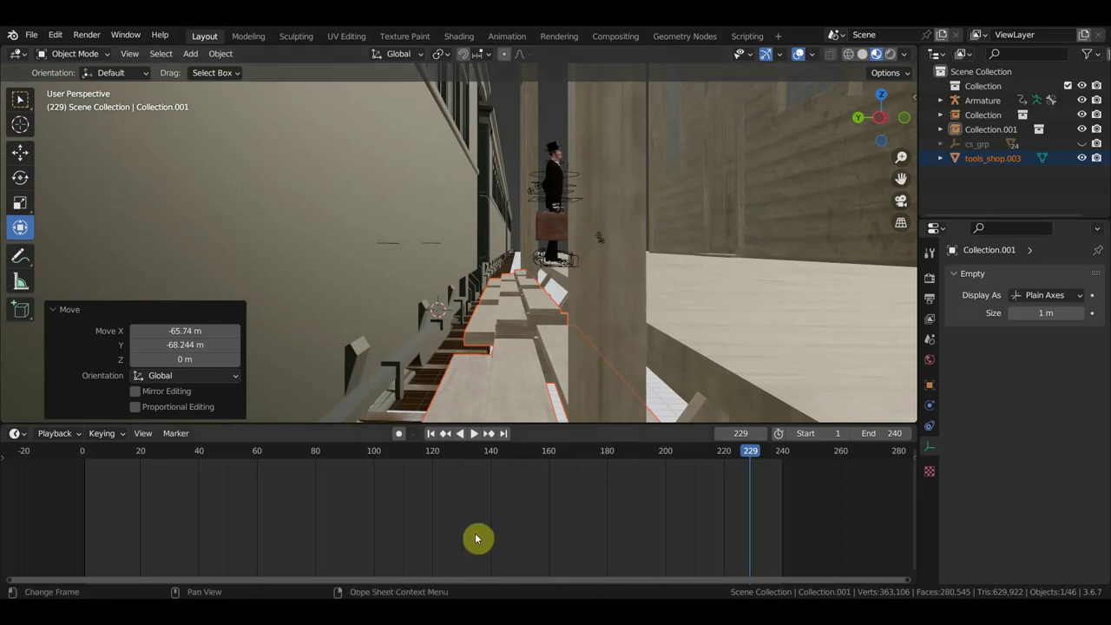
Scrub and play the timeline, settling on frame 180 with the character on the stairs.
mouse_move(749, 448)
left_mouse_down()
mouse_move(575, 460)
mouse_move(664, 478)
mouse_move(647, 477)
left_mouse_up()
key("space")
middle_click_drag(598, 408, 502, 355)
middle_click_drag(590, 362, 665, 395)
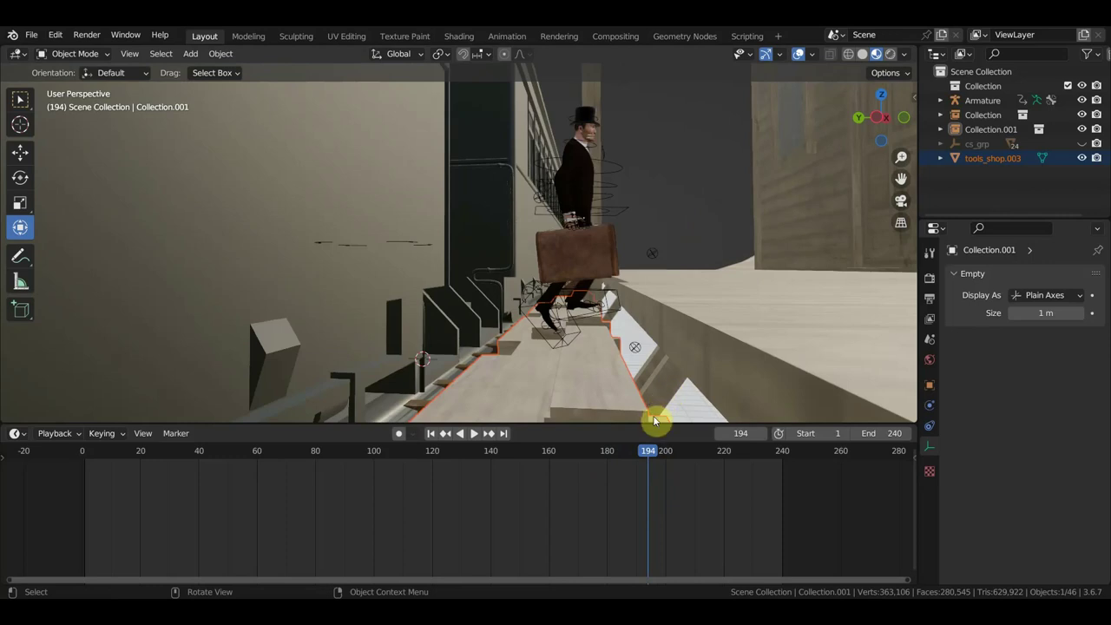
mouse_move(650, 454)
left_mouse_down()
mouse_move(598, 458)
mouse_move(608, 456)
left_mouse_up()
mouse_move(634, 416)
middle_mouse_down()
mouse_move(657, 370)
mouse_move(661, 379)
mouse_move(618, 411)
middle_mouse_up()
mouse_move(591, 335)
middle_mouse_down()
mouse_move(405, 200)
mouse_move(426, 223)
middle_mouse_up()
Set the steps' origin to geometry and scale them 1.602 along Z.
left_click(221, 53)
mouse_move(245, 85)
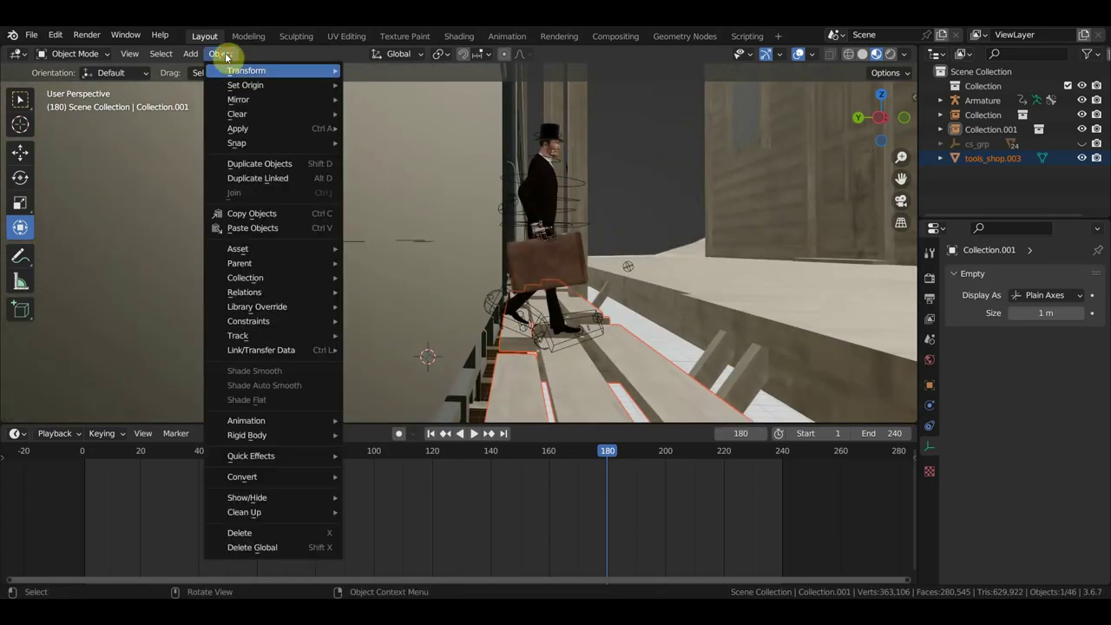
left_click(380, 102)
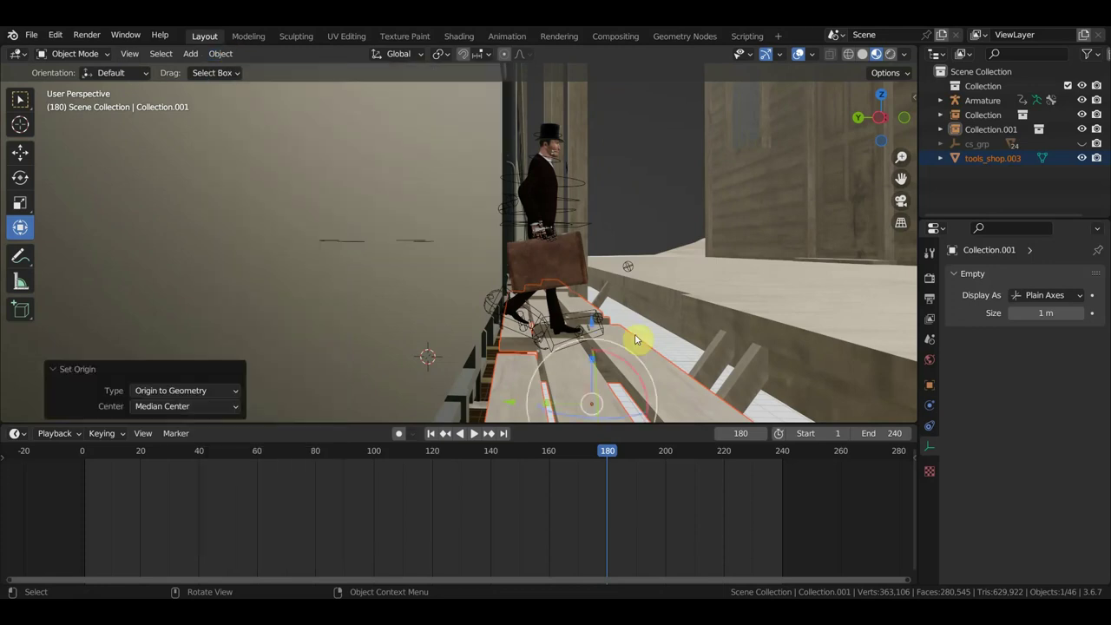
key("s")
key("z")
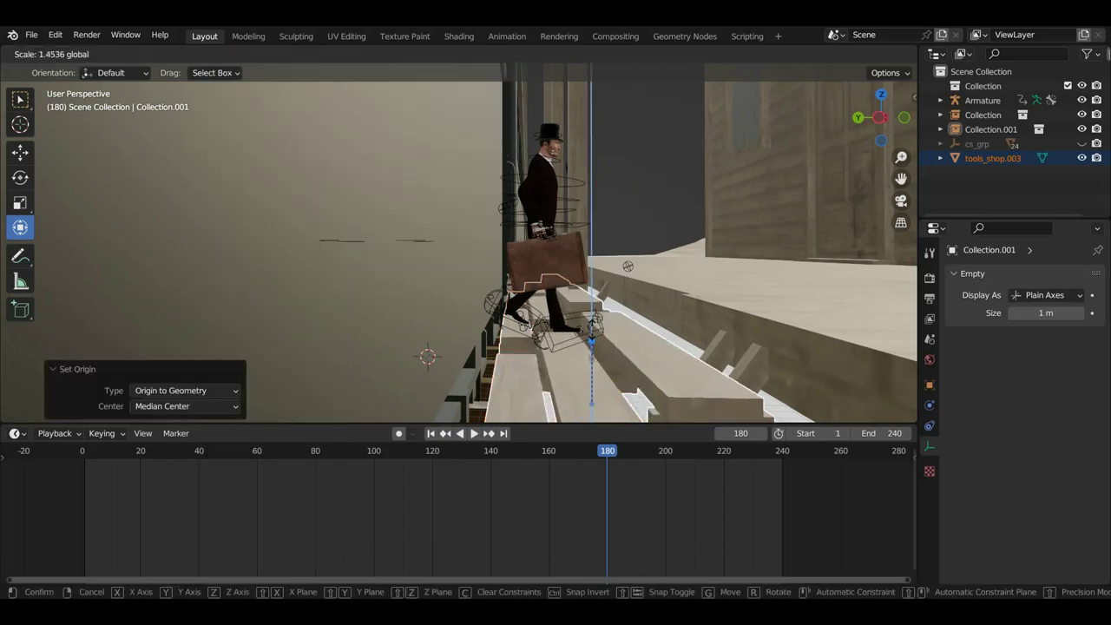
left_click(592, 319)
middle_click_drag(619, 322, 605, 334)
Lower the steps about 0.22 m and shift them 12.087 m along X.
key("g")
key("z")
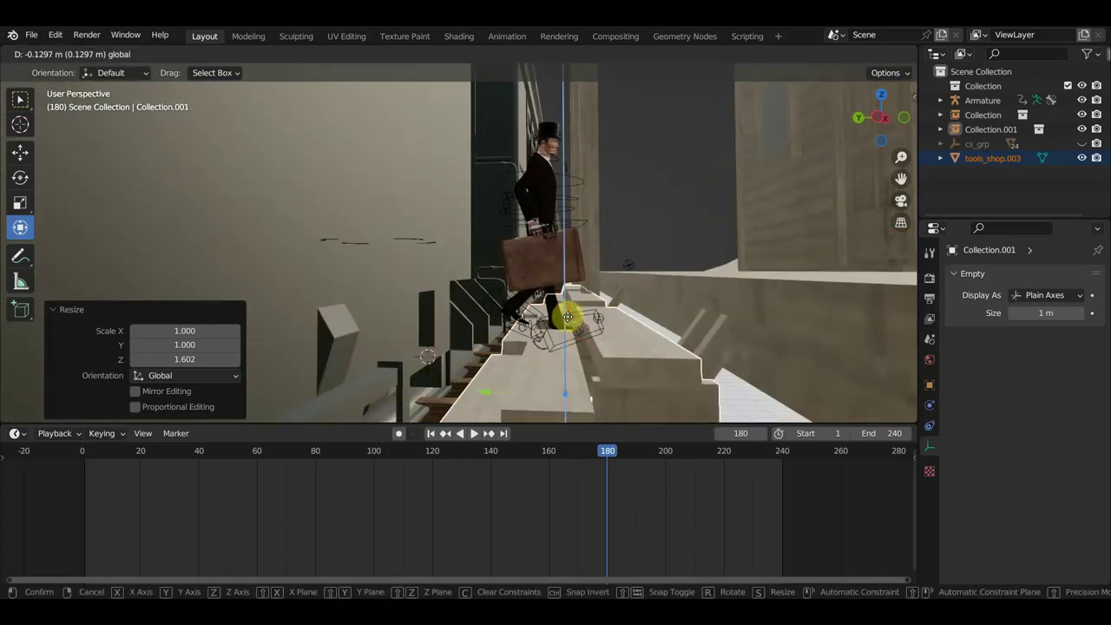
left_click(577, 323)
mouse_move(578, 322)
middle_mouse_down()
mouse_move(564, 362)
mouse_move(456, 404)
mouse_move(489, 391)
middle_mouse_up()
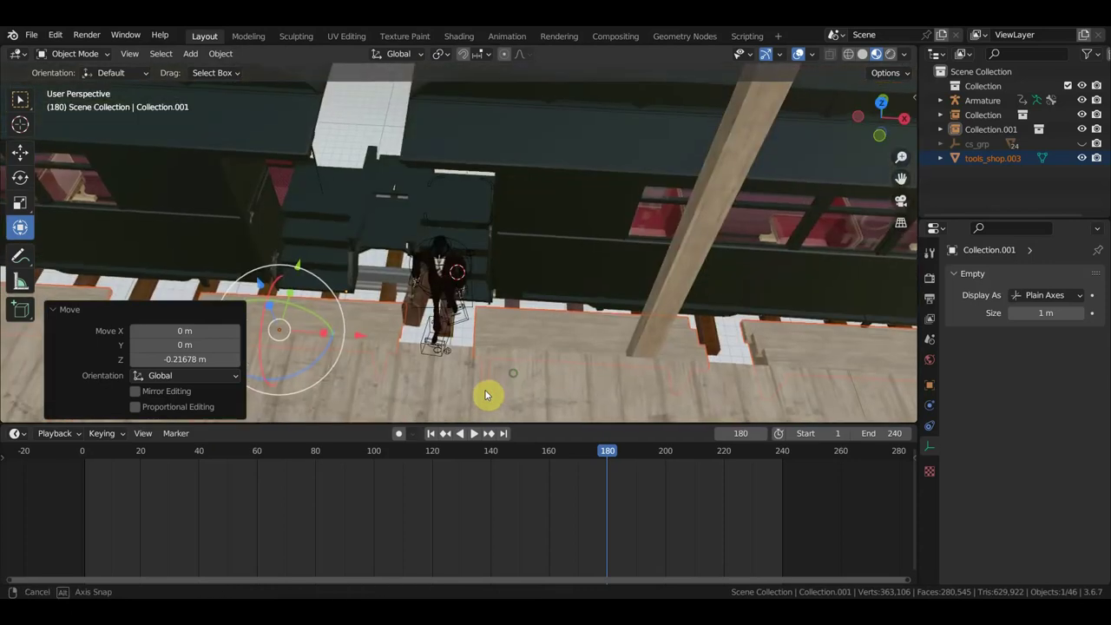
key("g")
key("x")
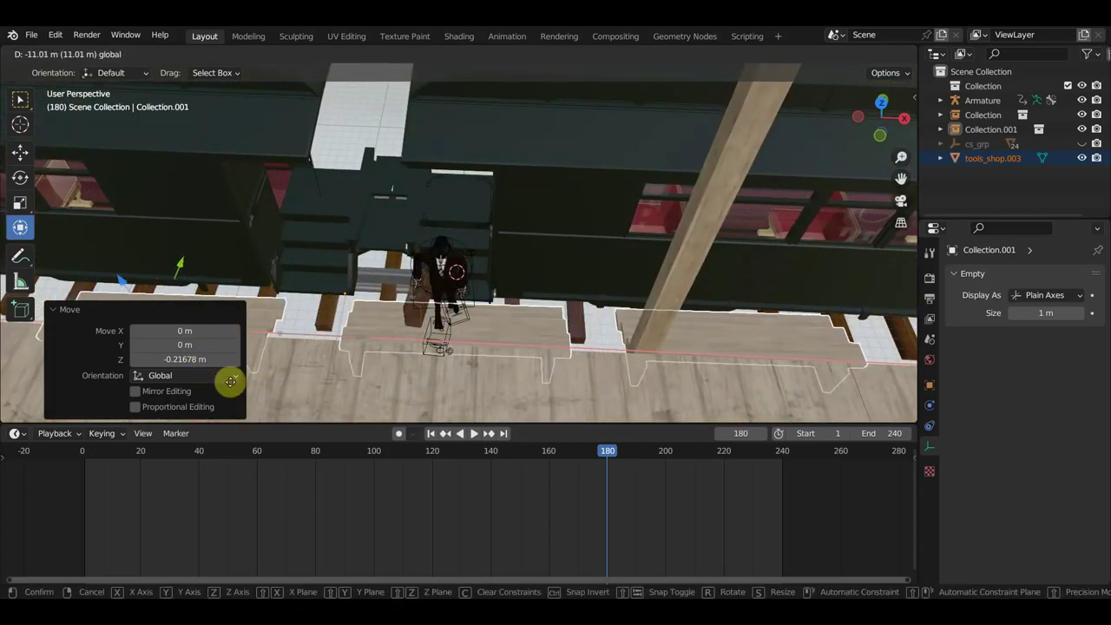
left_click(496, 70)
mouse_move(582, 265)
middle_mouse_down()
mouse_move(737, 211)
mouse_move(732, 195)
mouse_move(645, 255)
mouse_move(631, 241)
middle_mouse_up()
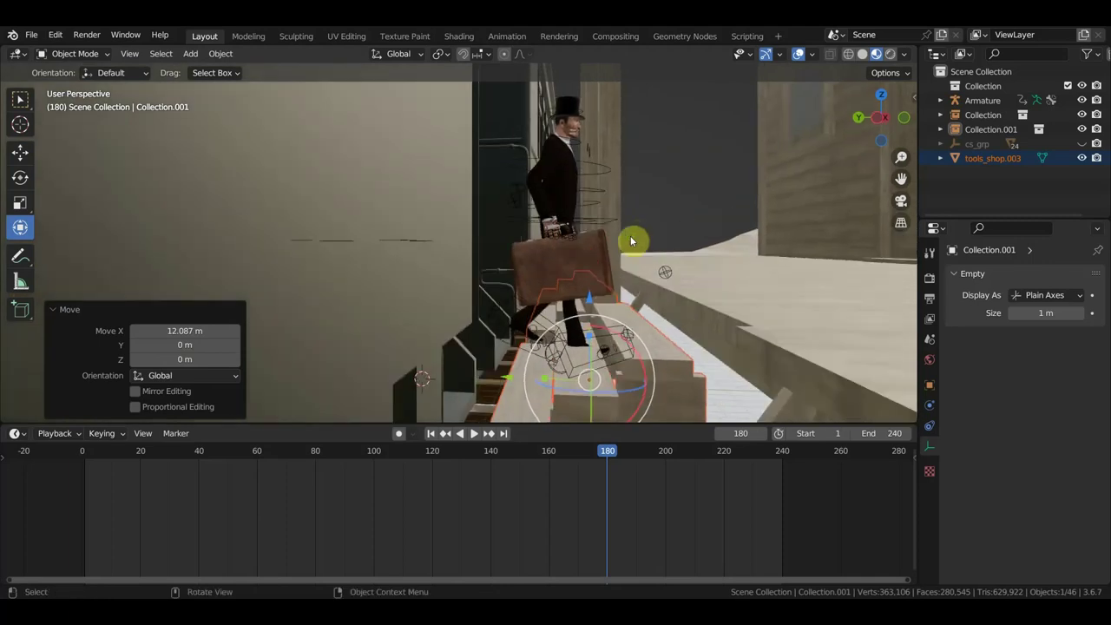
Lower the steps about 0.4 m, slide them 0.56 m along Y, and play the animation.
key("g")
key("z")
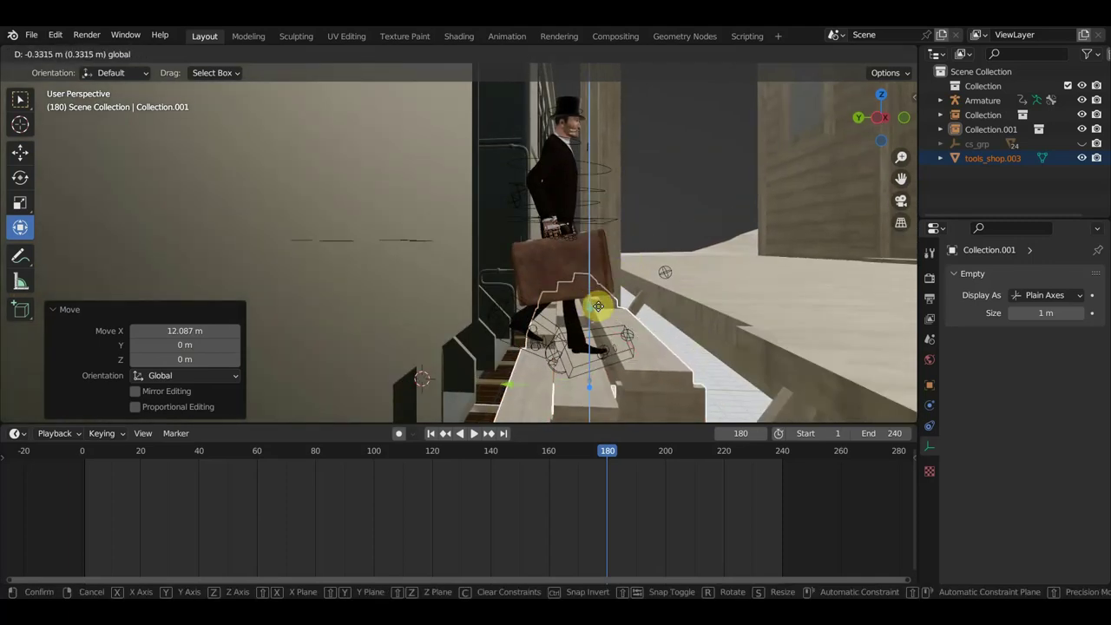
left_click(599, 307)
middle_click_drag(599, 307, 595, 318)
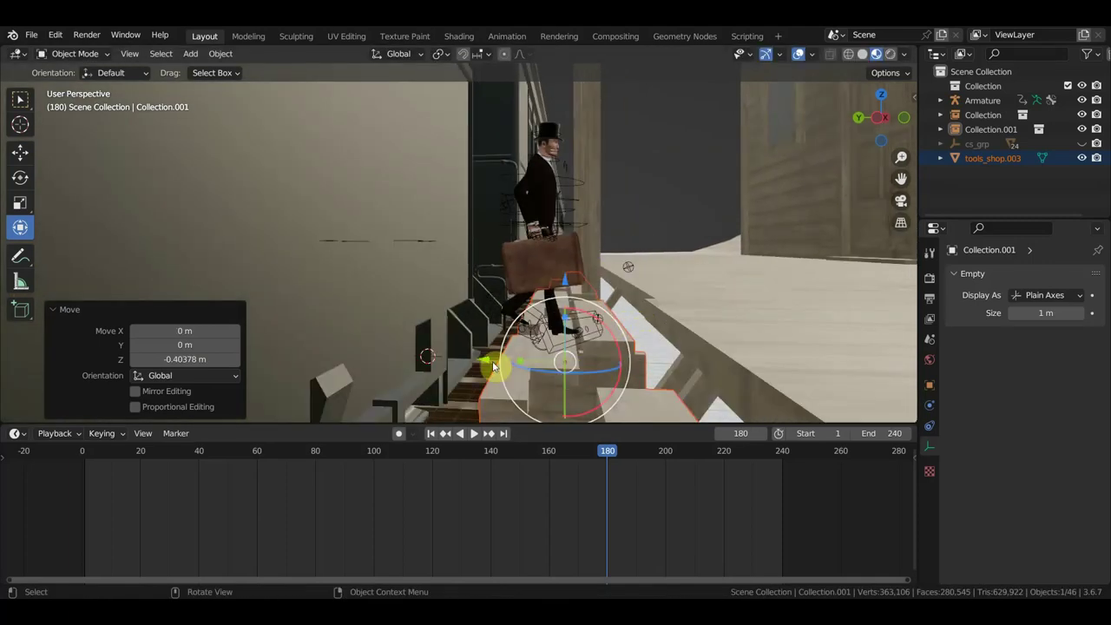
left_click_drag(493, 367, 488, 361)
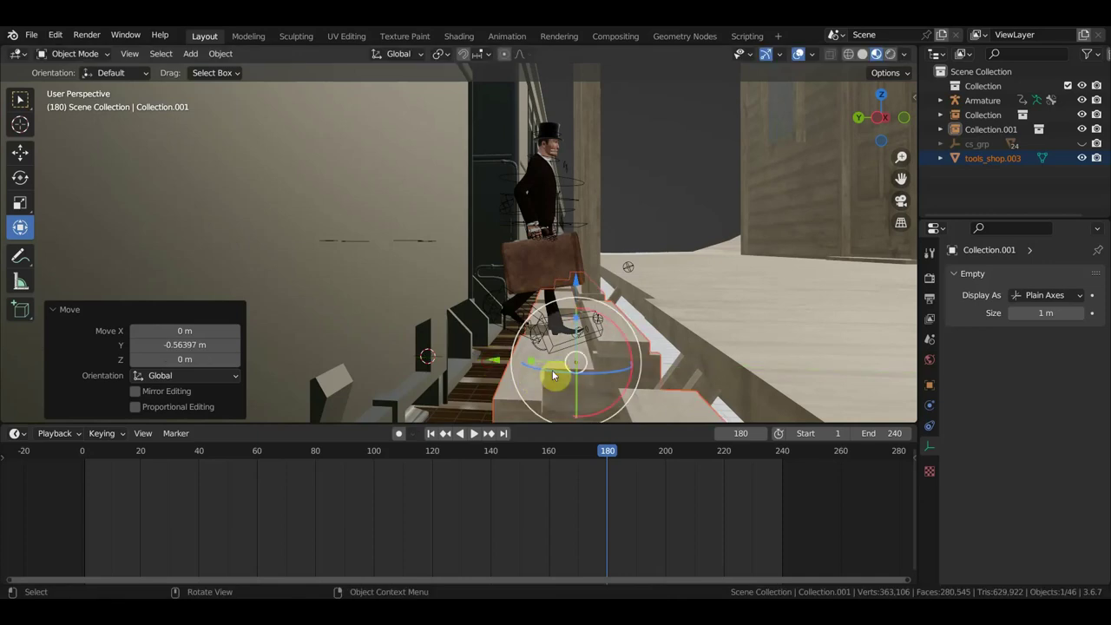
key("space")
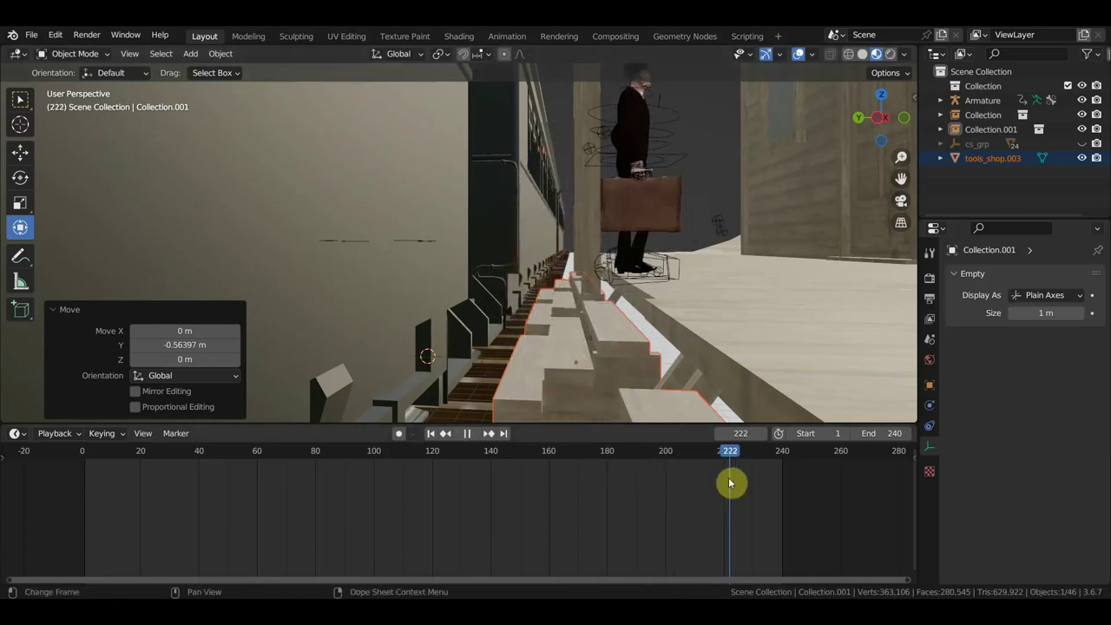
Review the step-down between frames 175 and 229 against the adjusted steps, ending at frame 229.
key("space")
middle_click_drag(717, 376, 676, 355)
key("space")
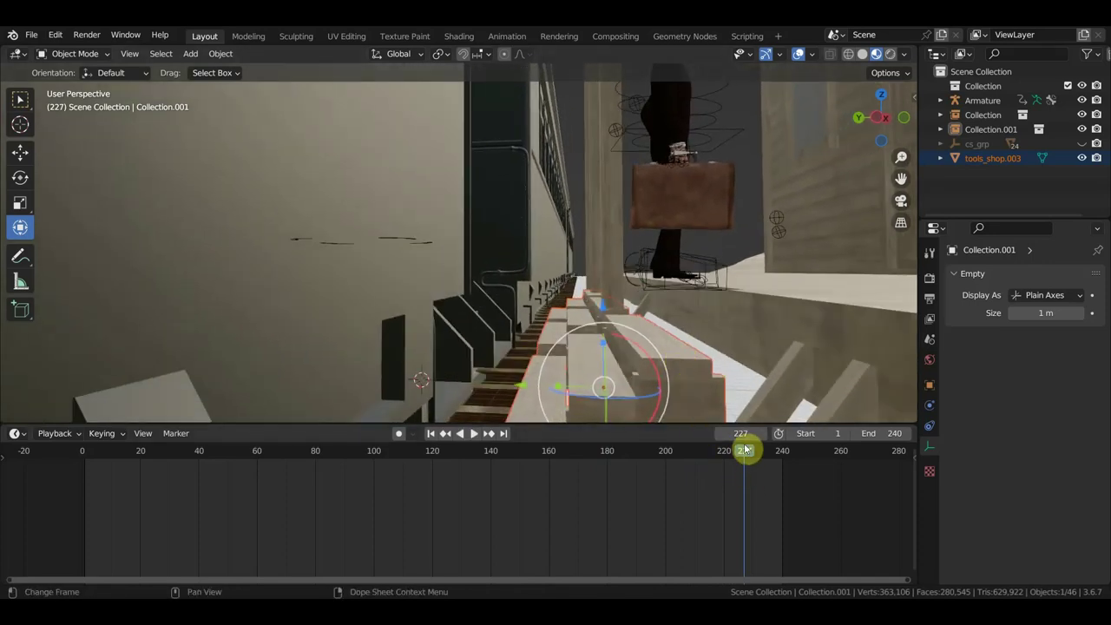
left_click_drag(744, 449, 696, 464)
mouse_move(668, 464)
left_mouse_down()
mouse_move(575, 468)
mouse_move(744, 468)
mouse_move(751, 421)
left_mouse_up()
scroll(751, 348, "up", 3)
mouse_move(752, 347)
middle_mouse_down()
mouse_move(686, 367)
mouse_move(628, 364)
mouse_move(694, 356)
mouse_move(768, 322)
mouse_move(803, 343)
middle_mouse_up()
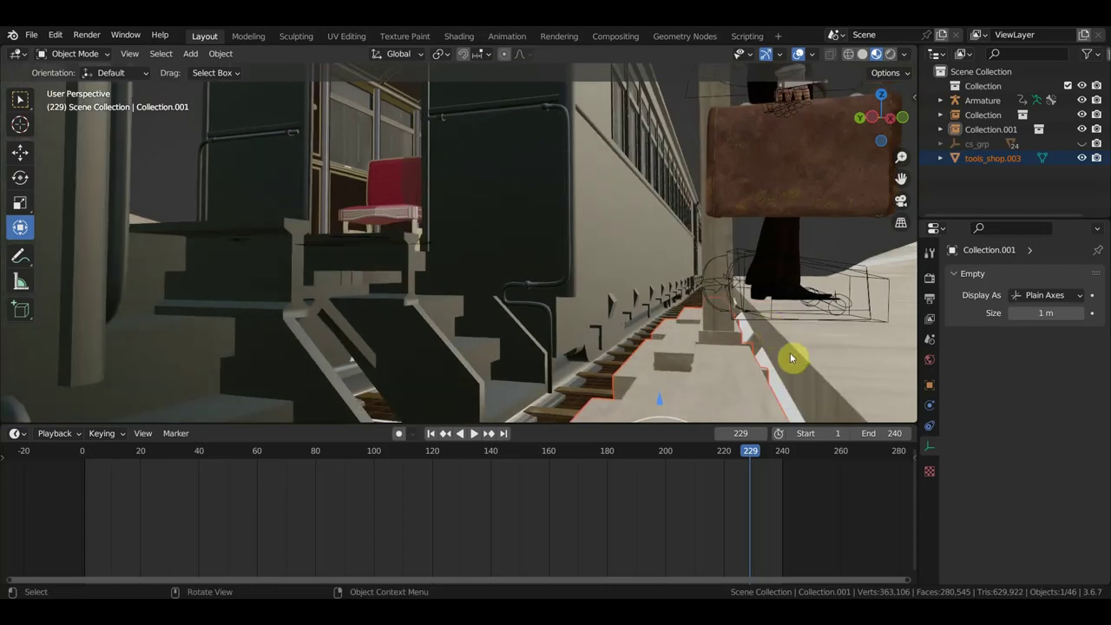
Select the platform collection and slide it 0.63 m along Y.
scroll(790, 359, "down", 3)
scroll(767, 356, "up", 3)
scroll(769, 354, "up", 1)
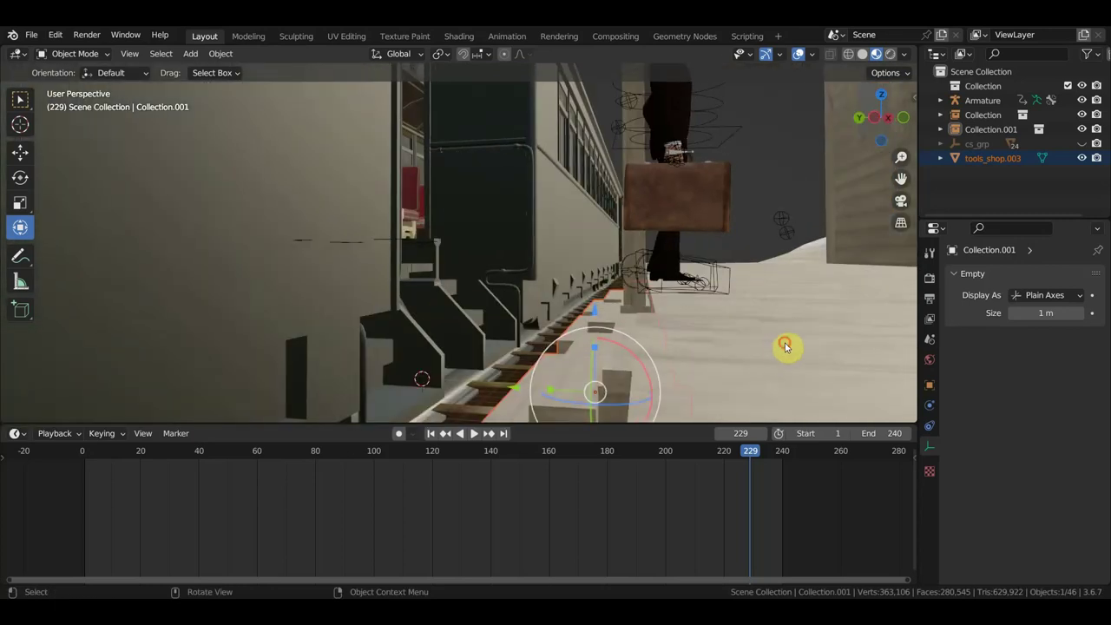
left_click(786, 345)
scroll(715, 347, "down", 2)
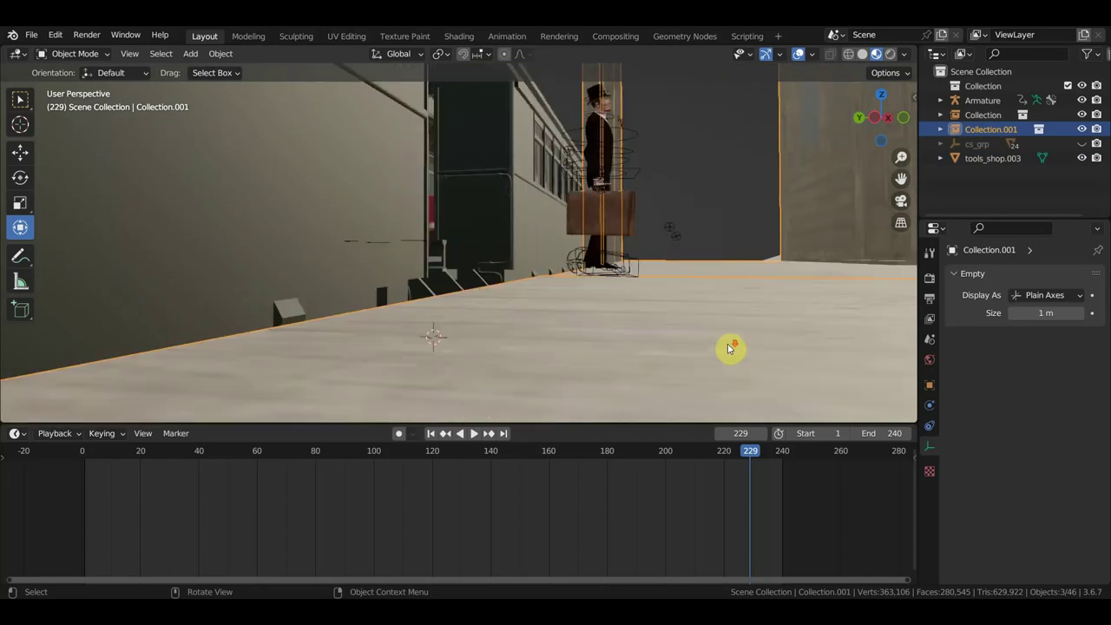
scroll(721, 351, "down", 2)
left_click_drag(308, 390, 295, 389)
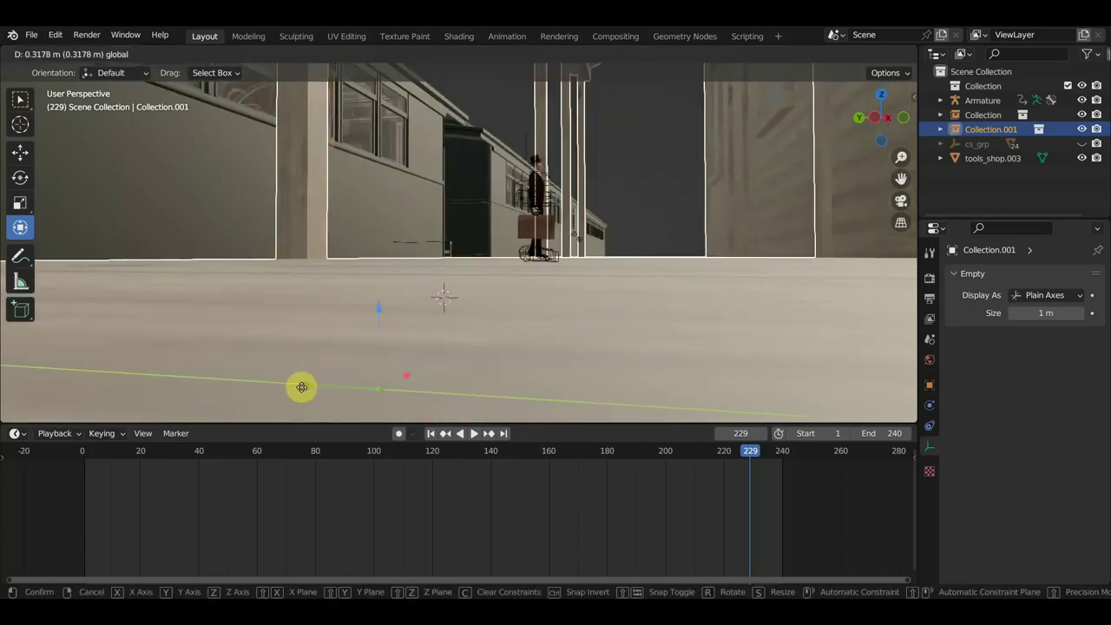
scroll(460, 295, "up", 4)
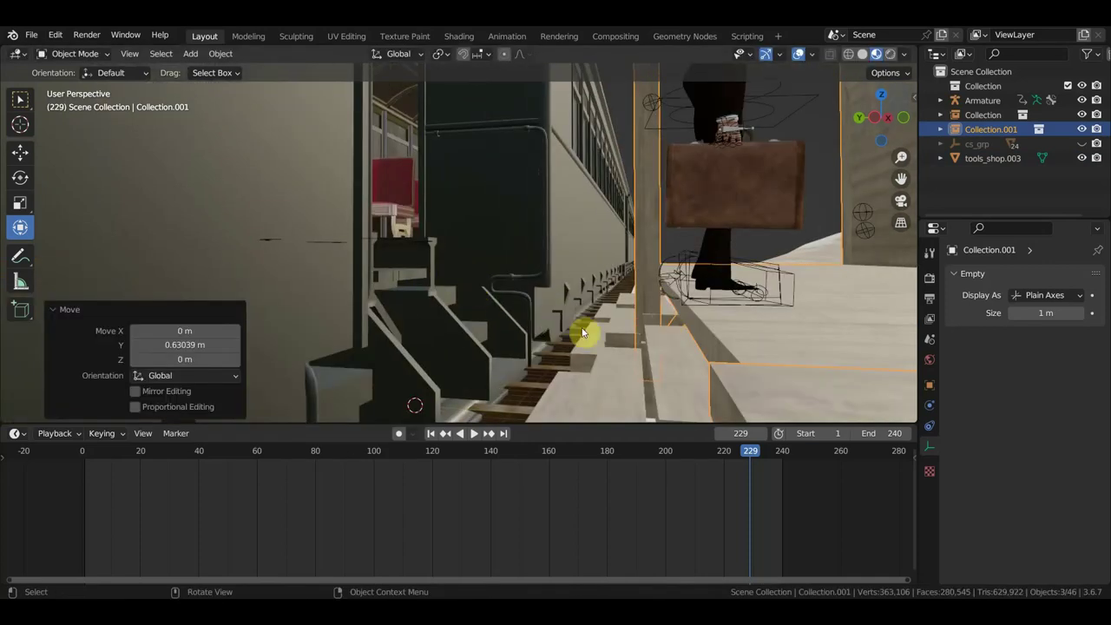
At frame 206, move Collection.001 again by 0.11701, -0.34333, 0.041842 m.
mouse_move(751, 449)
left_mouse_down()
mouse_move(665, 458)
mouse_move(689, 462)
left_mouse_up()
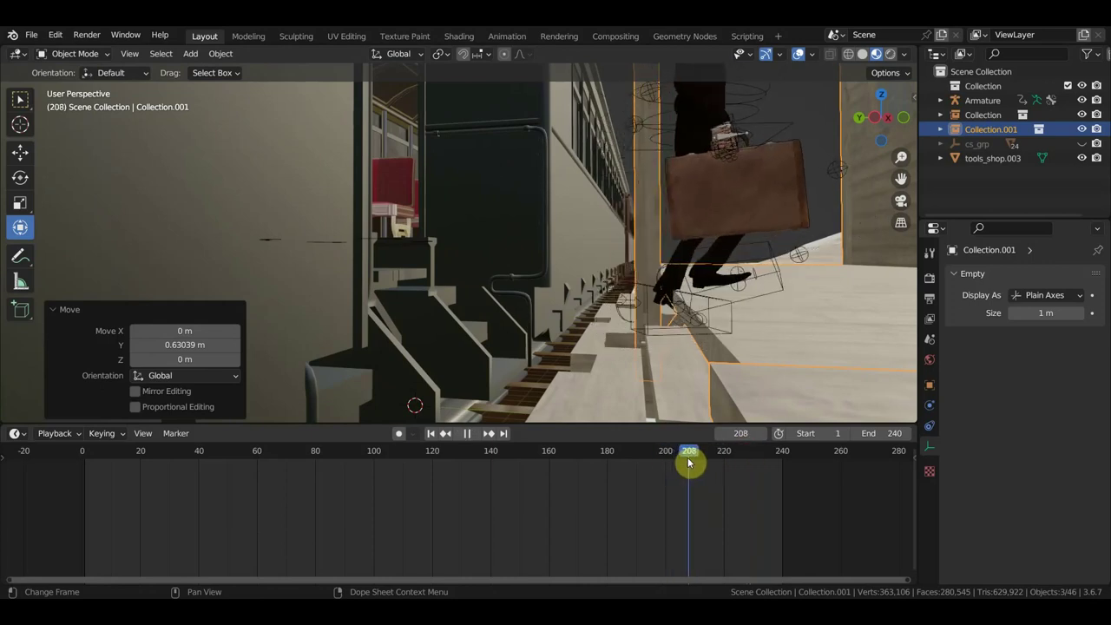
scroll(753, 379, "up", 1)
scroll(752, 378, "up", 1)
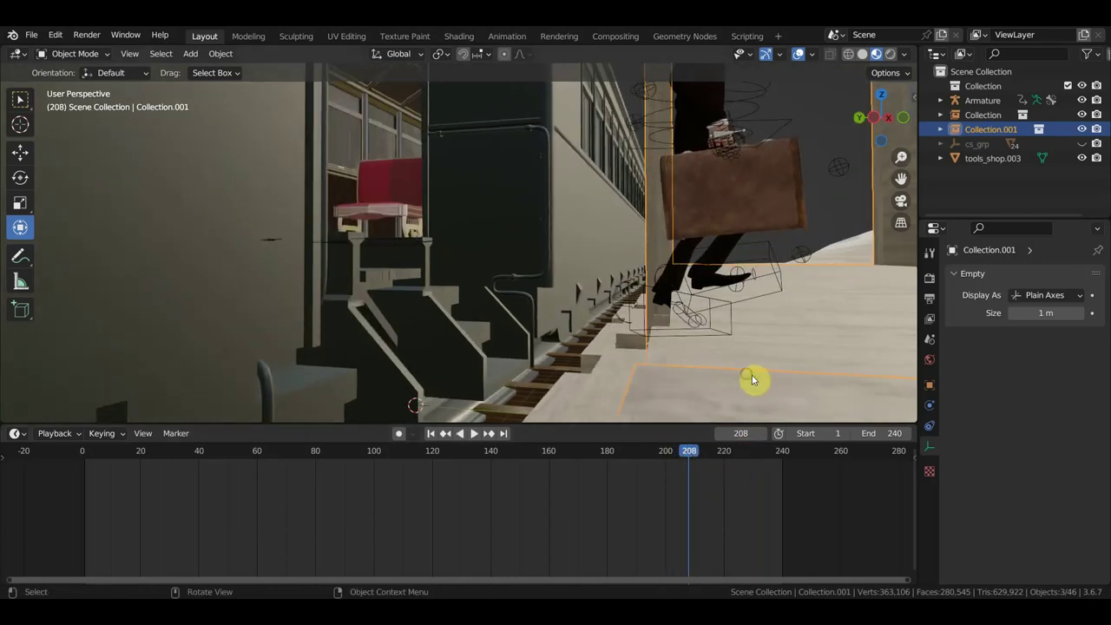
key("g")
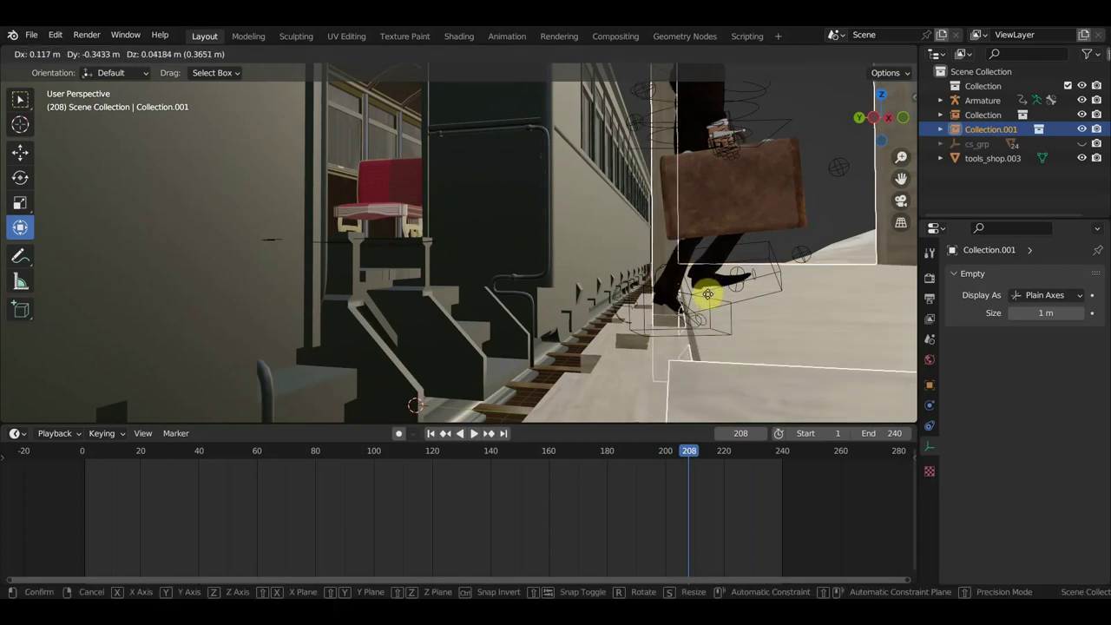
left_click(708, 298)
Play the landing, then scrub back to frame 189 to inspect the foot on the stairs.
key("space")
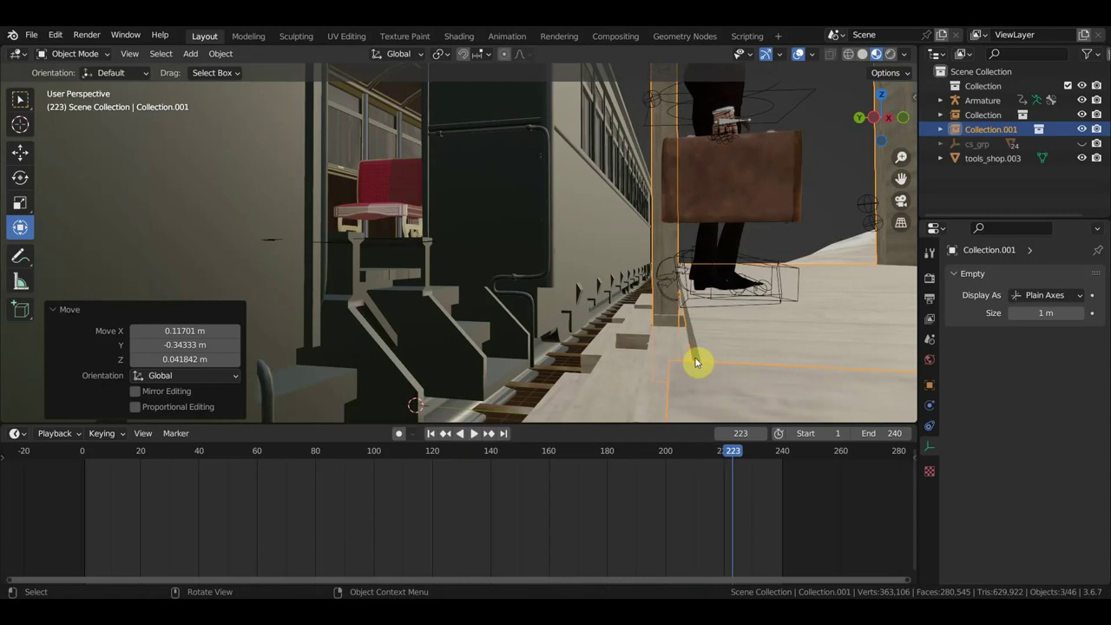
left_click_drag(733, 453, 656, 460)
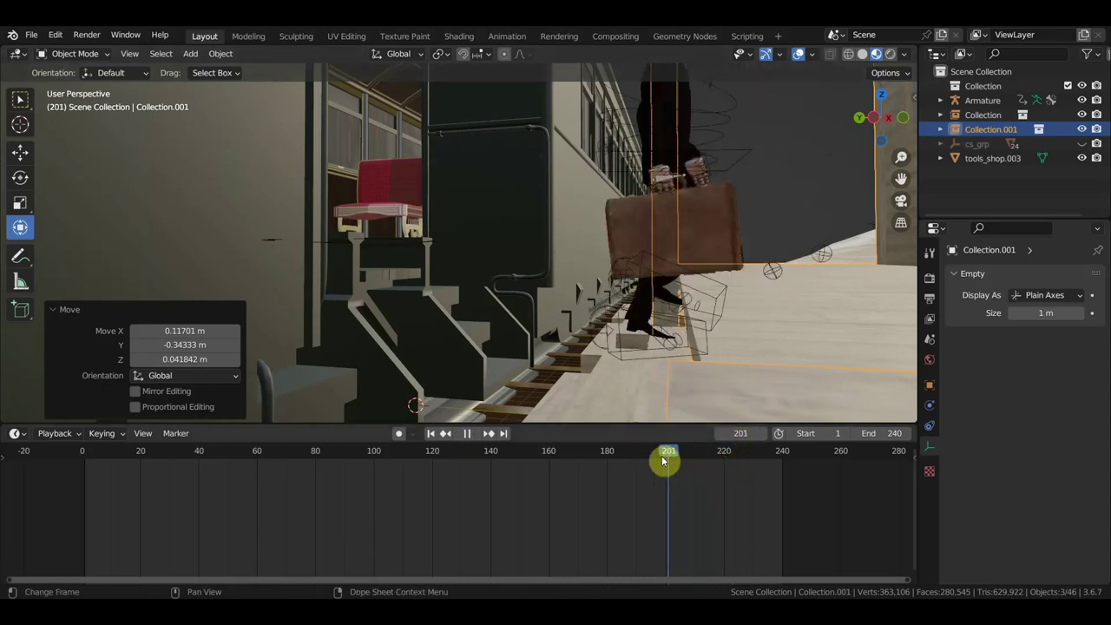
middle_click_drag(711, 384, 705, 374)
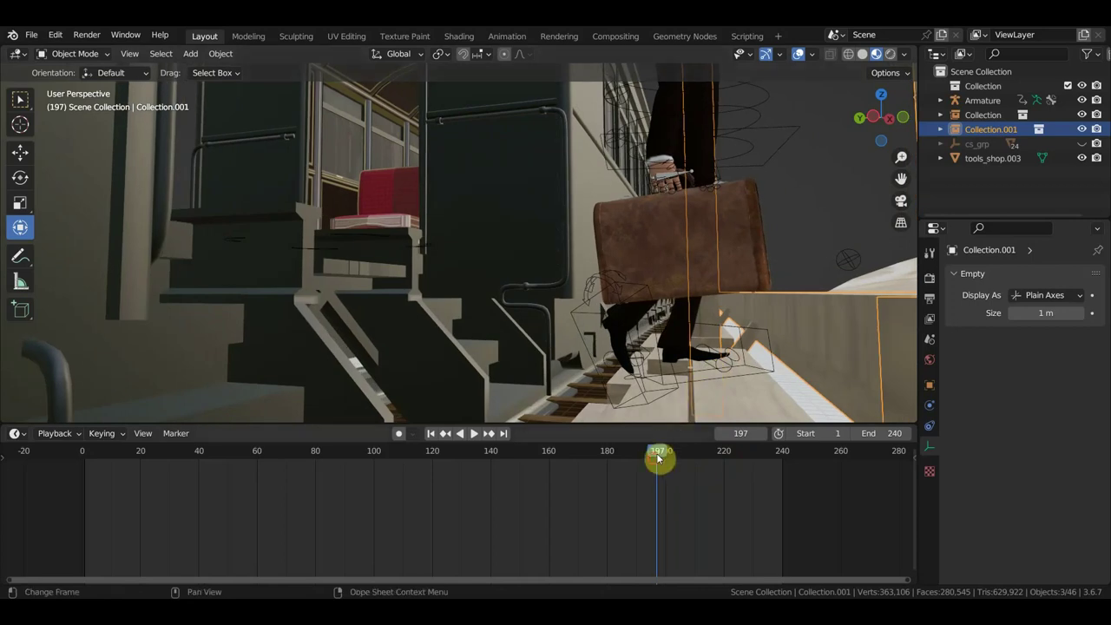
left_click_drag(658, 457, 633, 471)
mouse_move(710, 365)
middle_mouse_down()
mouse_move(716, 338)
mouse_move(775, 350)
middle_mouse_up()
Select the tools_shop.003 stairs object and lower it vertically.
left_click(767, 350)
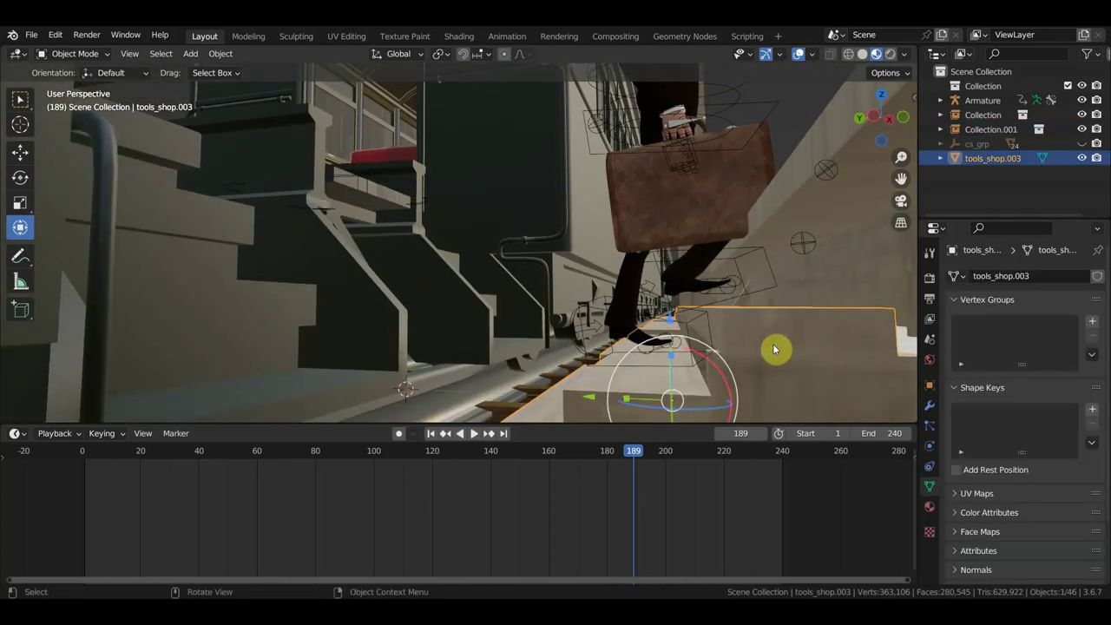
left_click_drag(679, 375, 674, 353)
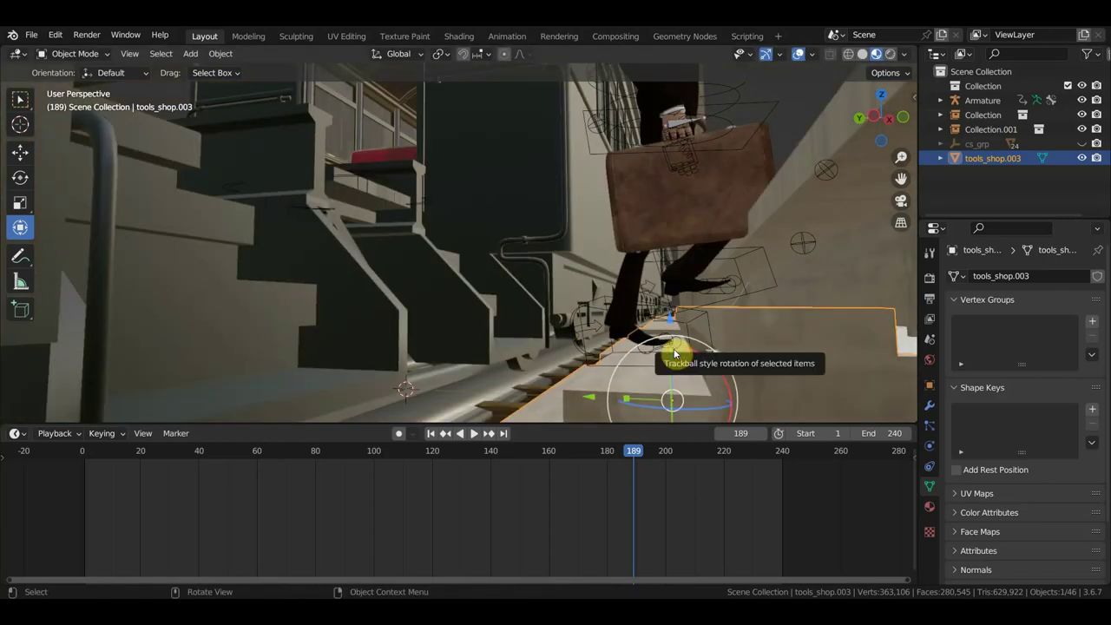
left_click_drag(674, 361, 668, 321)
middle_click_drag(711, 339, 701, 340)
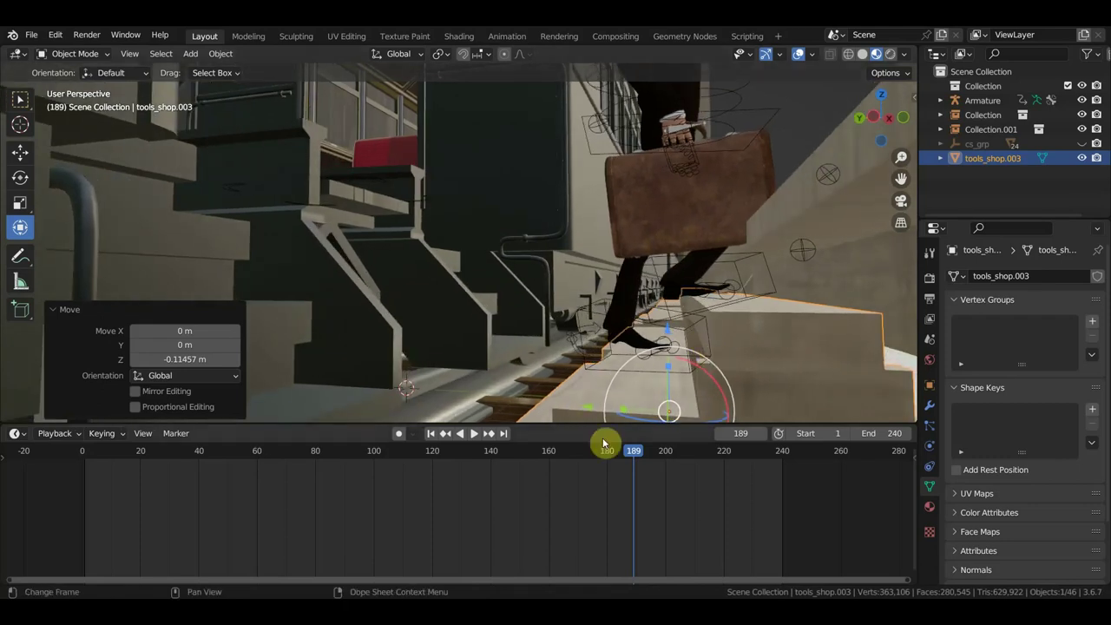
At frame 175, raise the train-stairs Collection 0.14881 m along Z.
left_click_drag(637, 457, 597, 449)
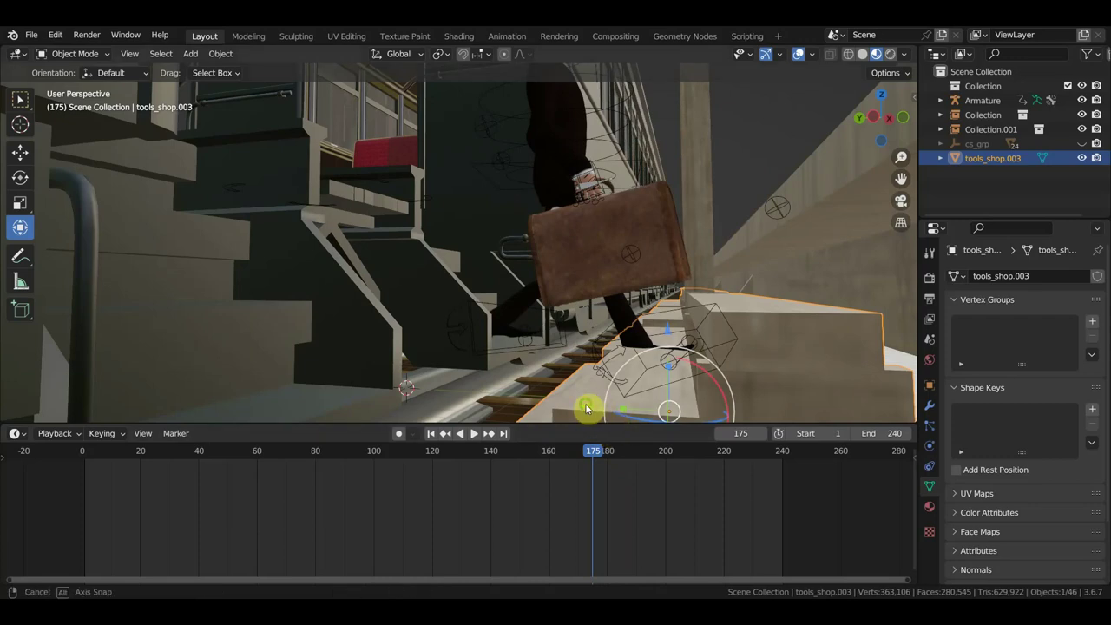
mouse_move(590, 409)
middle_mouse_down()
mouse_move(563, 408)
mouse_move(595, 389)
mouse_move(578, 394)
middle_mouse_up()
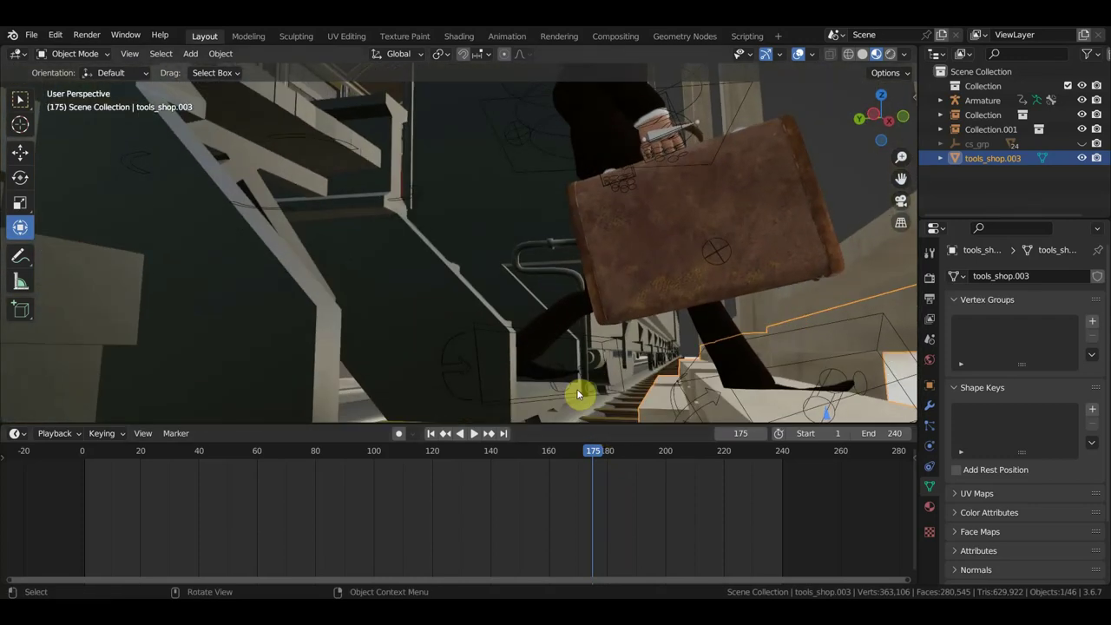
left_click(490, 395)
middle_click_drag(494, 366, 542, 374)
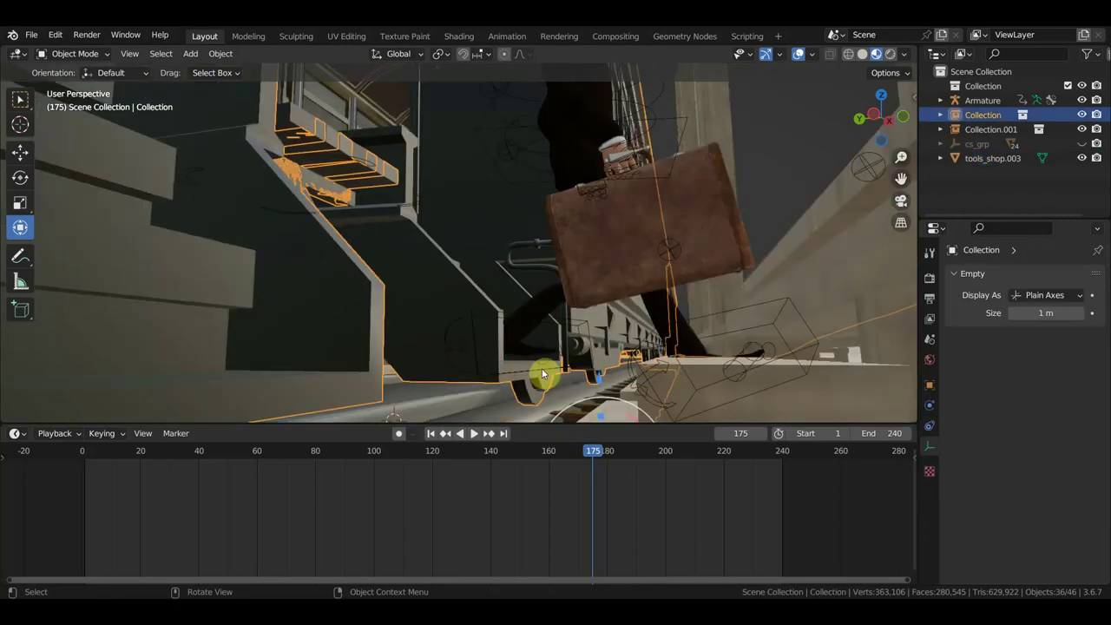
key("g")
key("z")
left_click(598, 380)
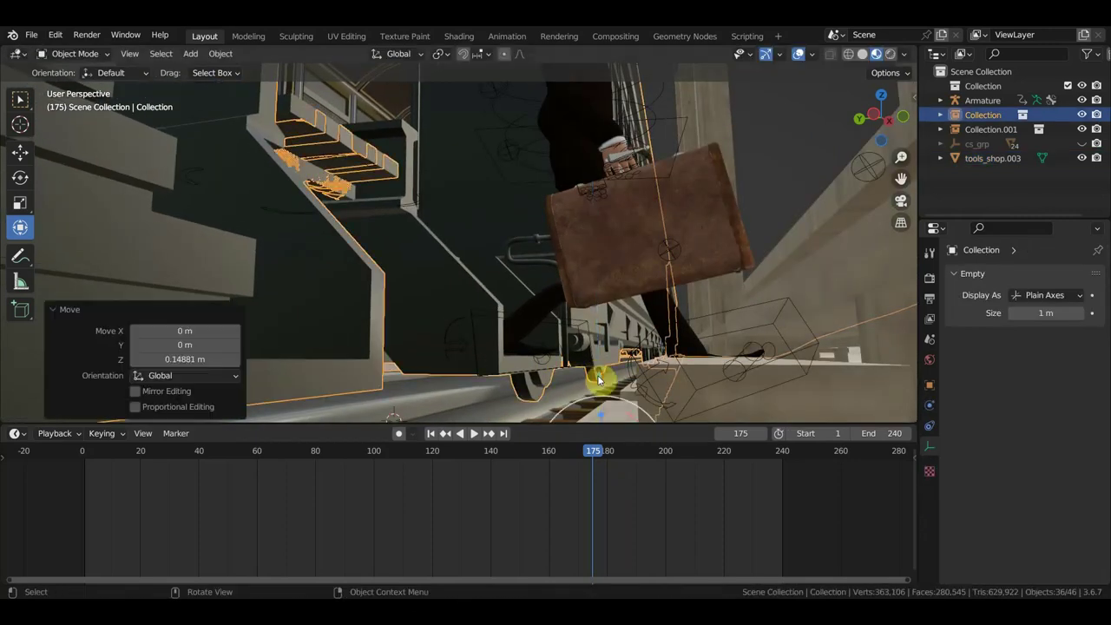
Around frame 175, lower the tools_shop.003 platform object vertically.
mouse_move(595, 445)
left_mouse_down()
mouse_move(528, 464)
mouse_move(596, 481)
left_mouse_up()
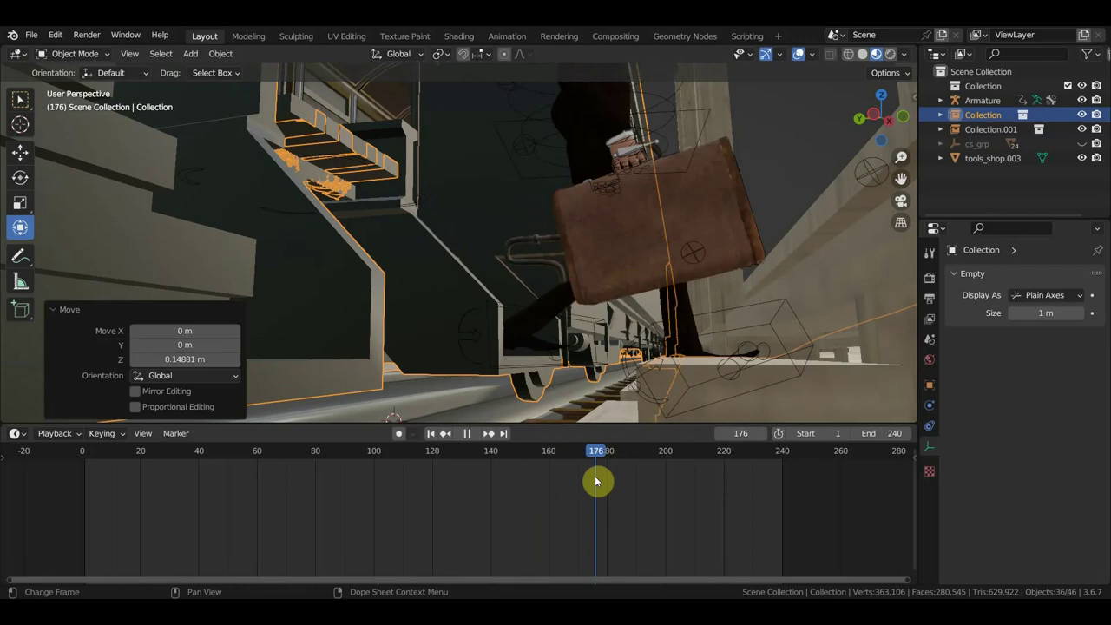
mouse_move(608, 382)
middle_mouse_down()
mouse_move(606, 395)
mouse_move(615, 391)
middle_mouse_up()
left_click(700, 399)
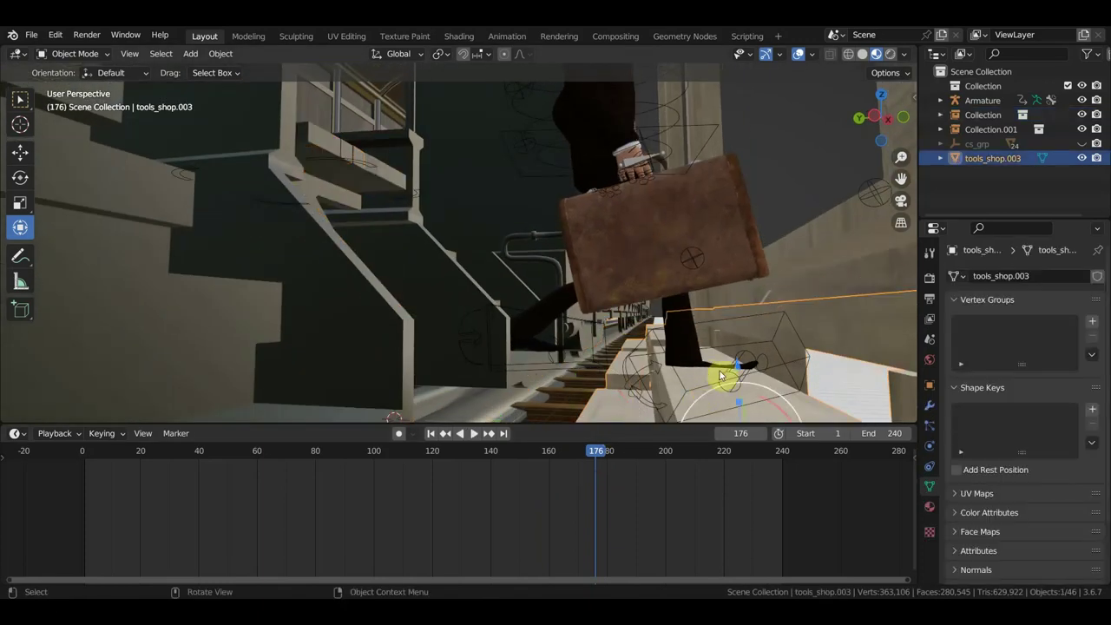
left_click_drag(719, 374, 756, 393)
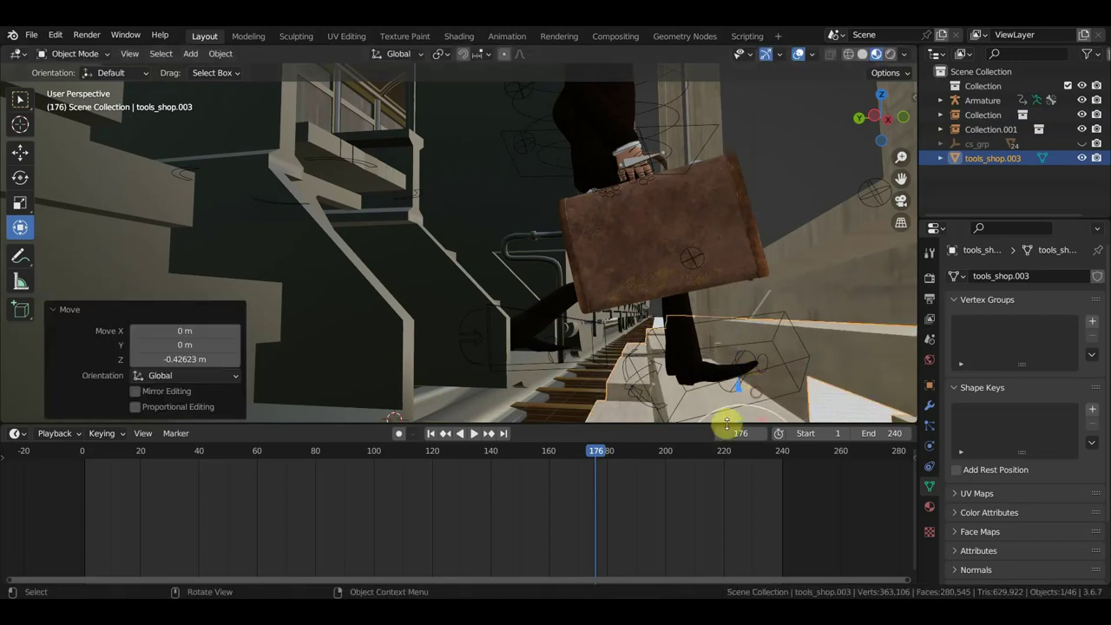
At frame 187, check the feet and raise tools_shop.003 by 0.3375 m along Z.
mouse_move(595, 462)
left_mouse_down()
mouse_move(642, 471)
mouse_move(628, 468)
left_mouse_up()
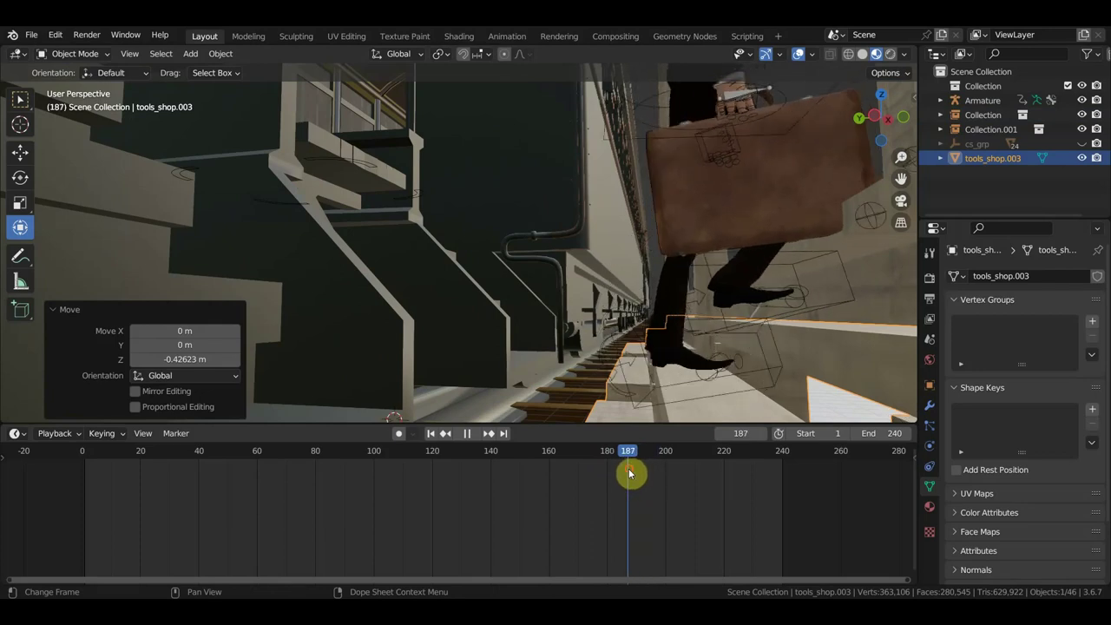
mouse_move(668, 347)
middle_mouse_down()
mouse_move(679, 325)
mouse_move(556, 322)
mouse_move(622, 324)
middle_mouse_up()
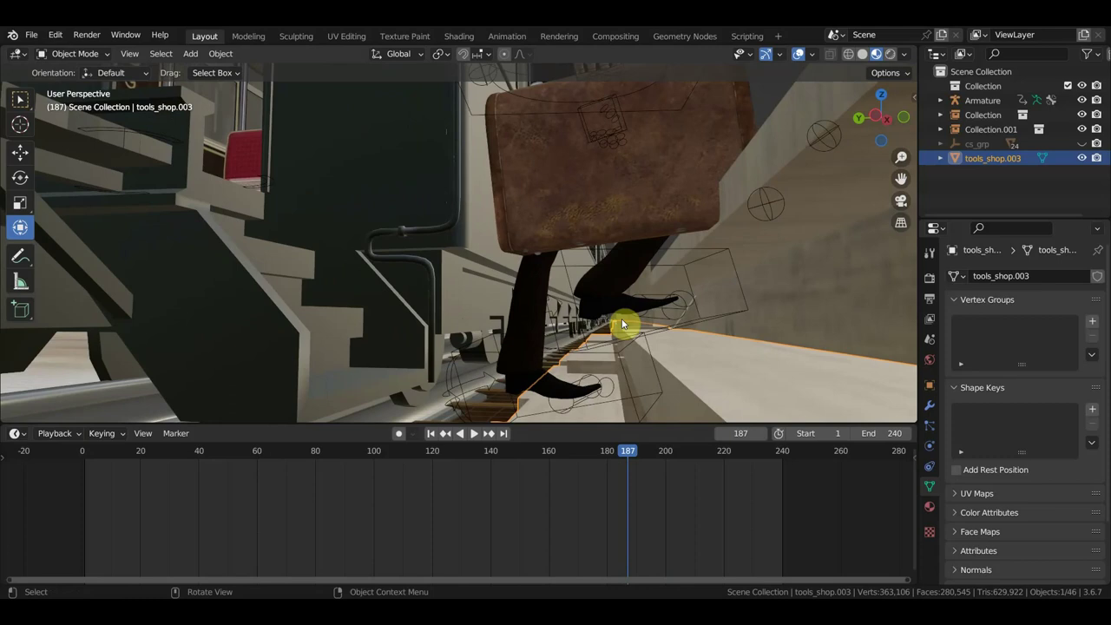
left_click(690, 273)
mouse_move(743, 211)
middle_mouse_down()
mouse_move(769, 235)
mouse_move(808, 231)
mouse_move(787, 236)
mouse_move(775, 268)
mouse_move(724, 276)
mouse_move(716, 295)
mouse_move(728, 320)
middle_mouse_up()
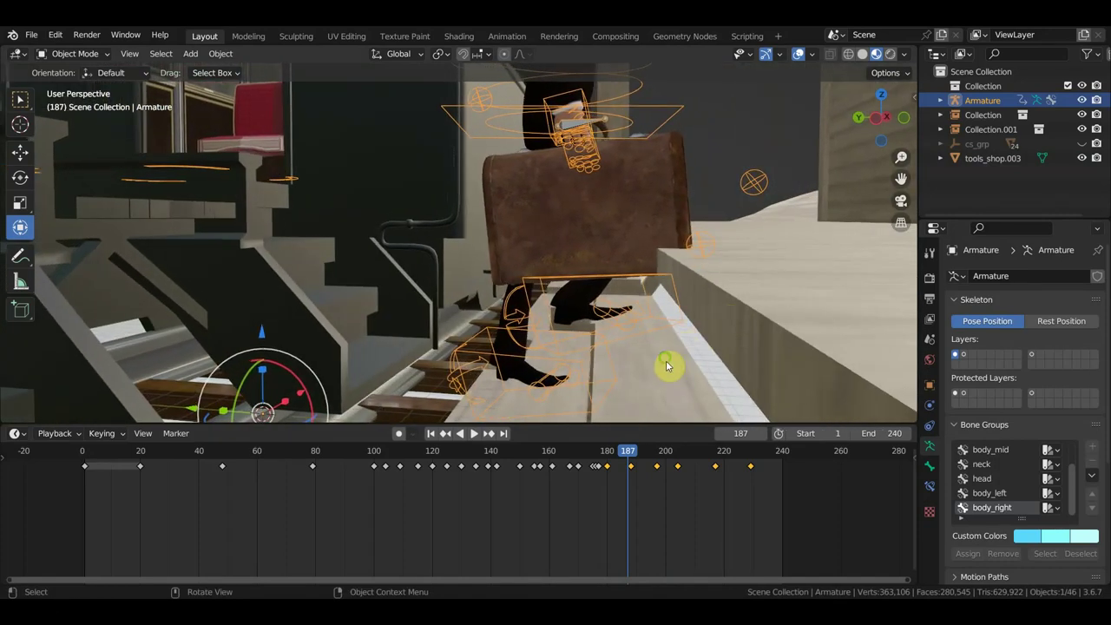
middle_click_drag(666, 365, 668, 348)
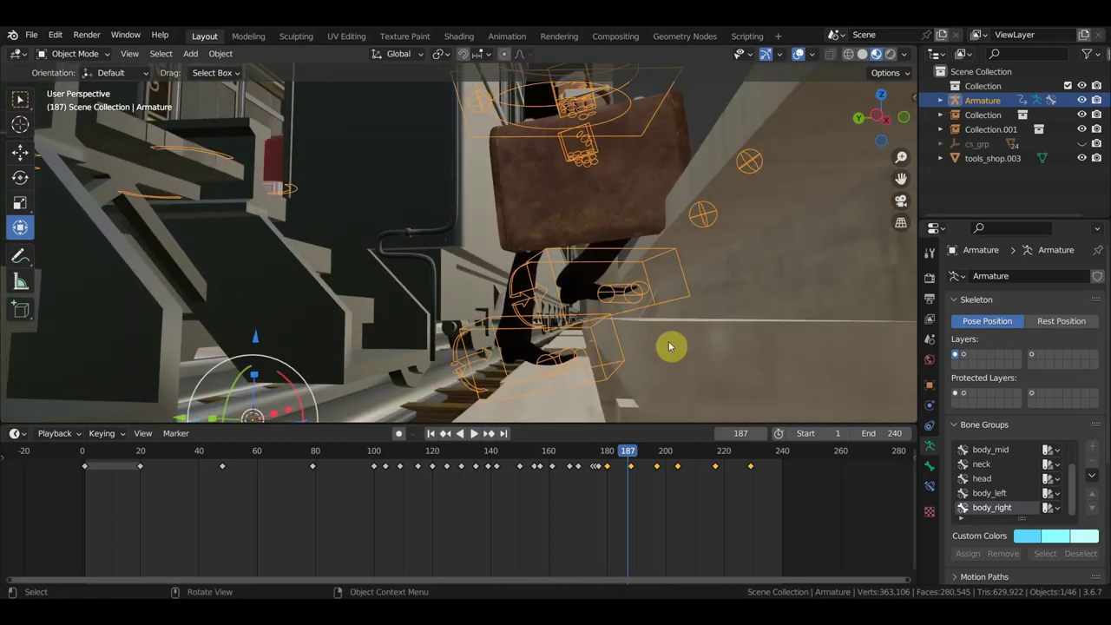
left_click(665, 372)
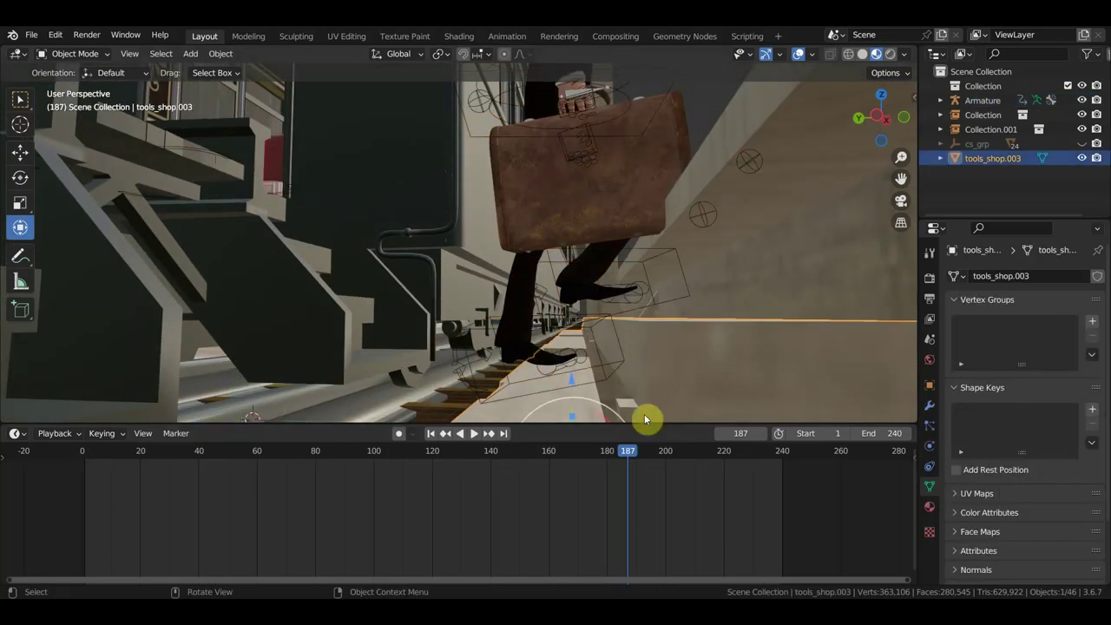
left_click_drag(576, 393, 573, 362)
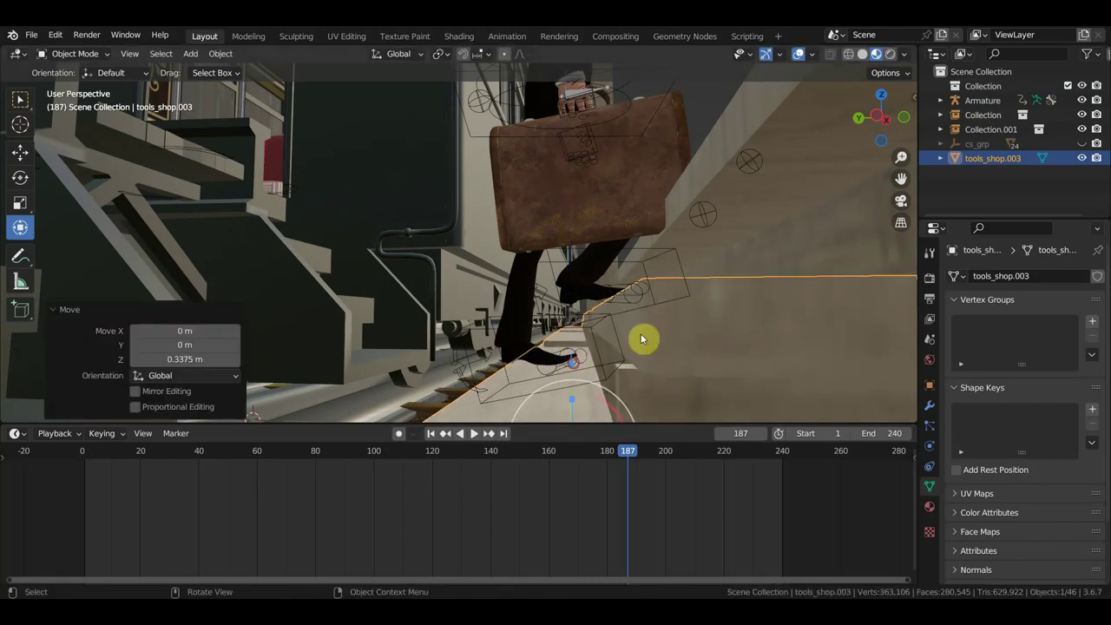
mouse_move(640, 338)
middle_mouse_down()
mouse_move(709, 322)
mouse_move(703, 337)
middle_mouse_up()
Reposition the Collection.001 platform section under the stepping foot.
left_click(665, 374)
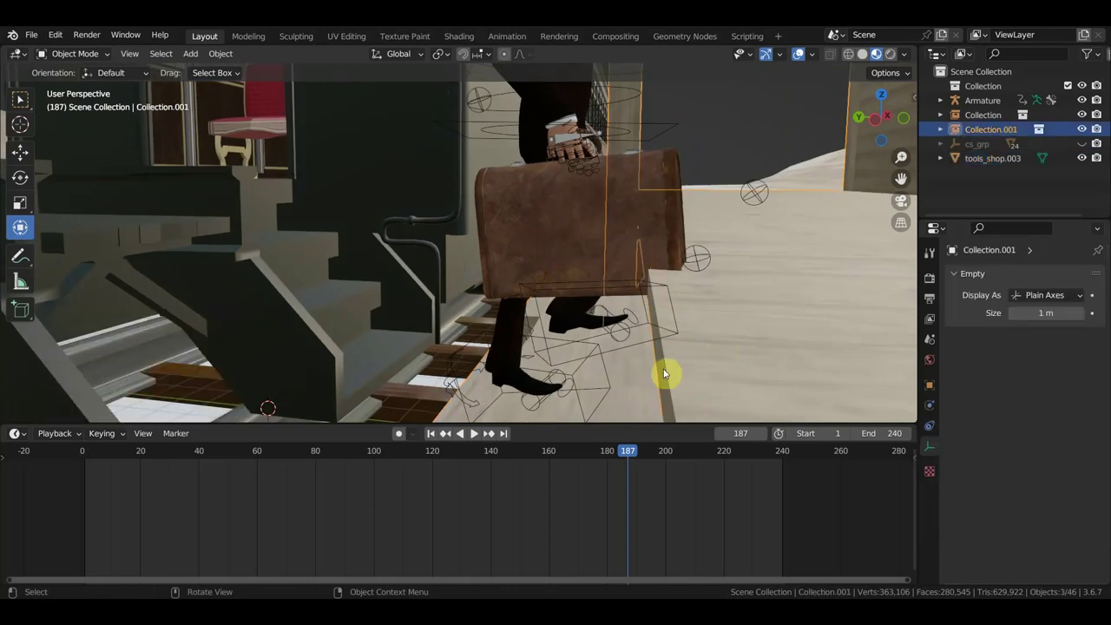
key("g")
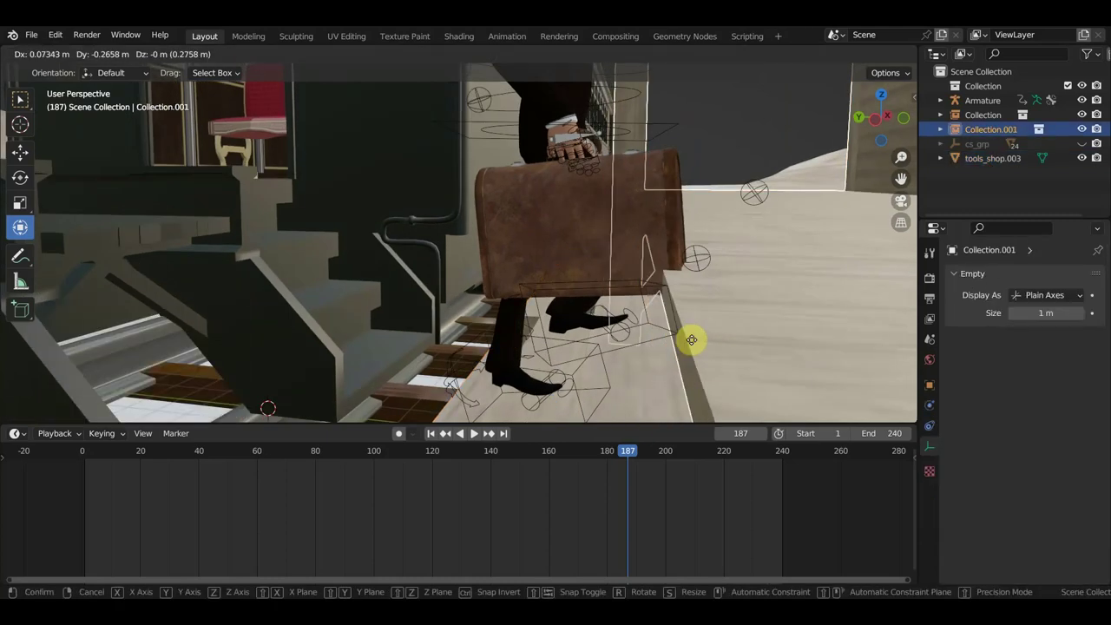
left_click(743, 362)
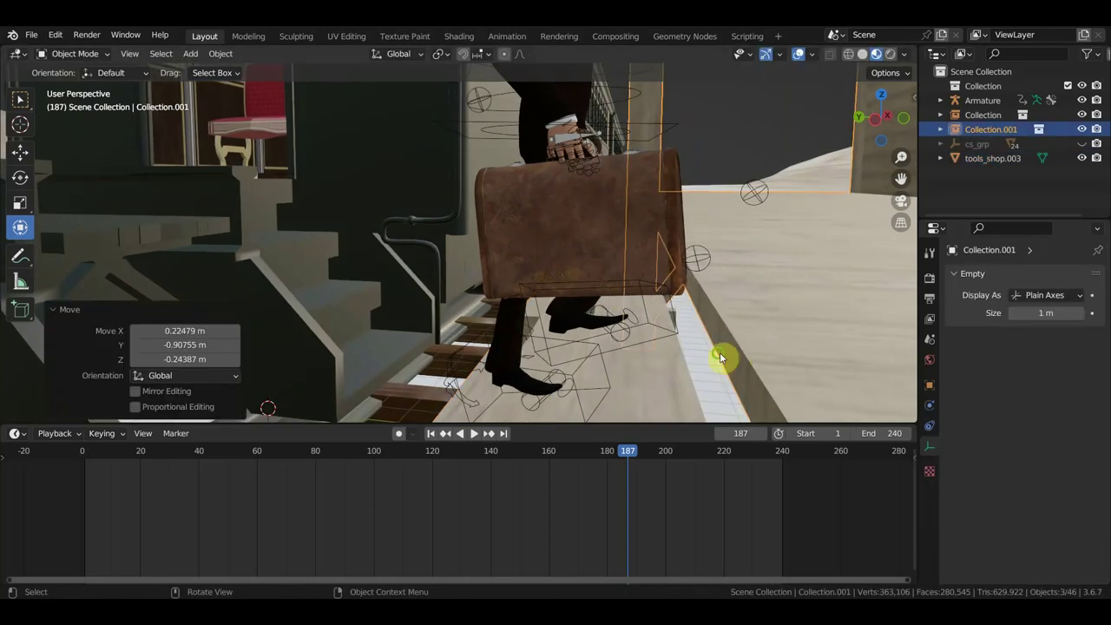
middle_click_drag(719, 359, 715, 348)
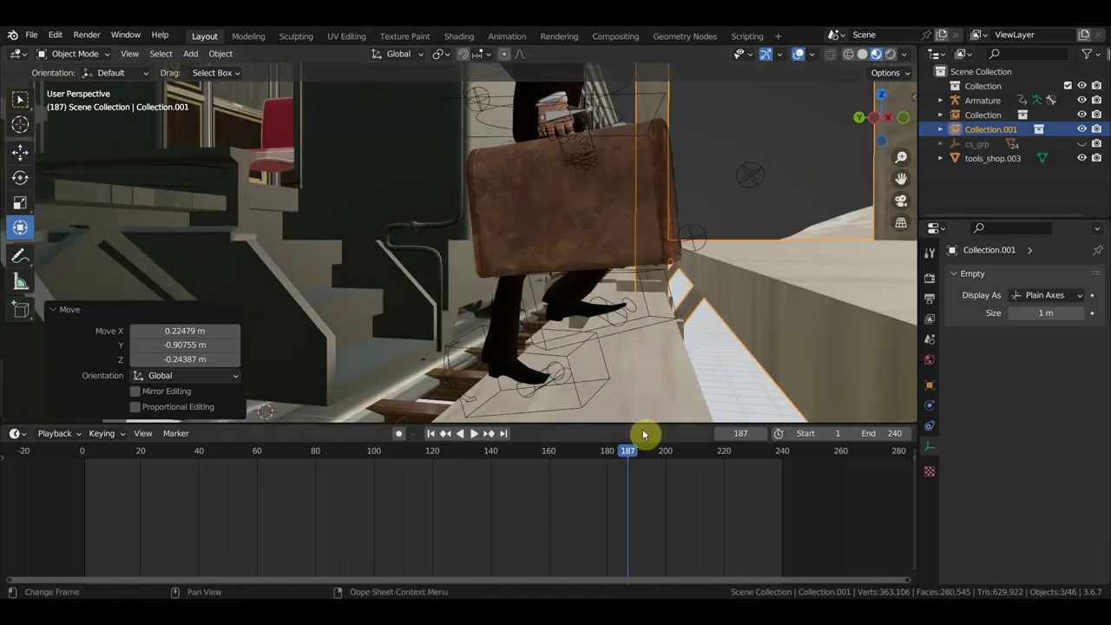
Advance the animation from frame 187 to 205 and select the character's Armature.
mouse_move(634, 460)
left_mouse_down()
mouse_move(684, 481)
mouse_move(675, 486)
left_mouse_up()
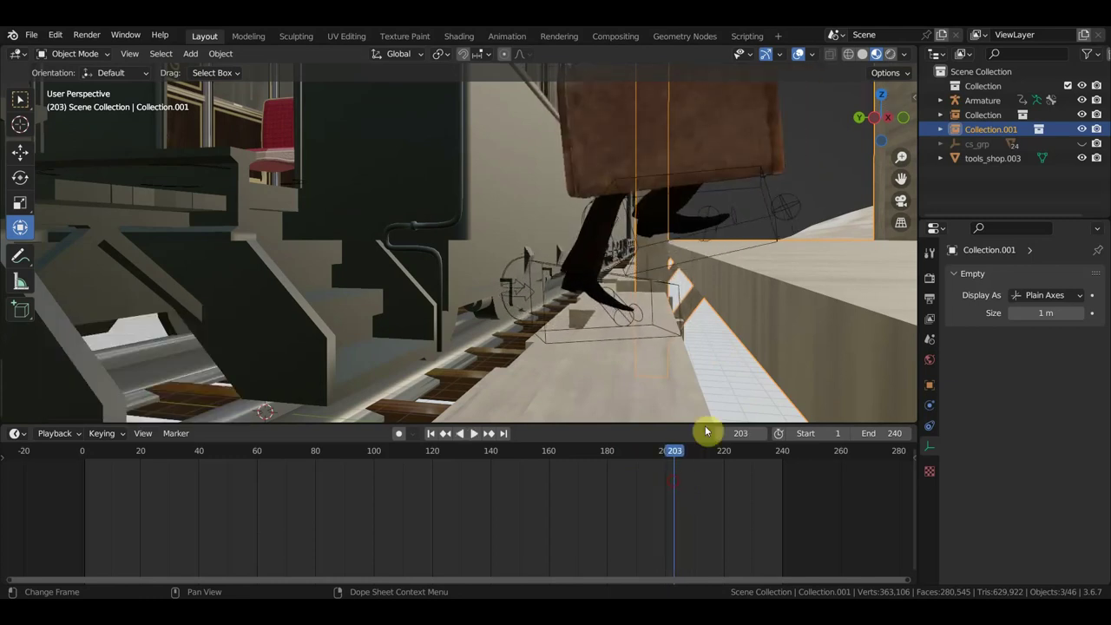
middle_click_drag(706, 420, 704, 404)
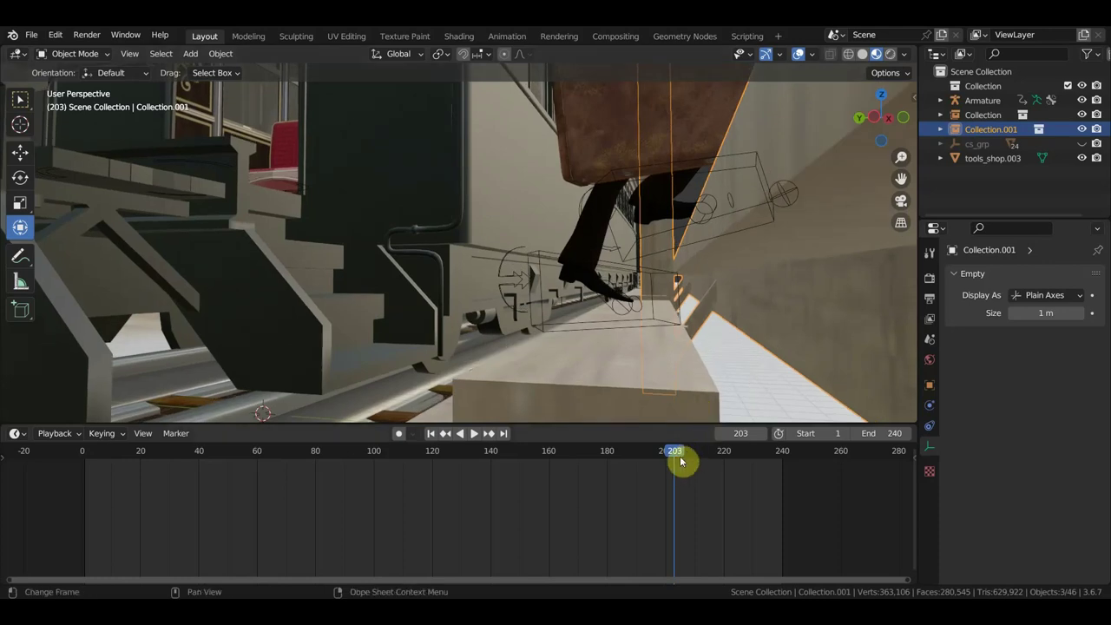
key("space")
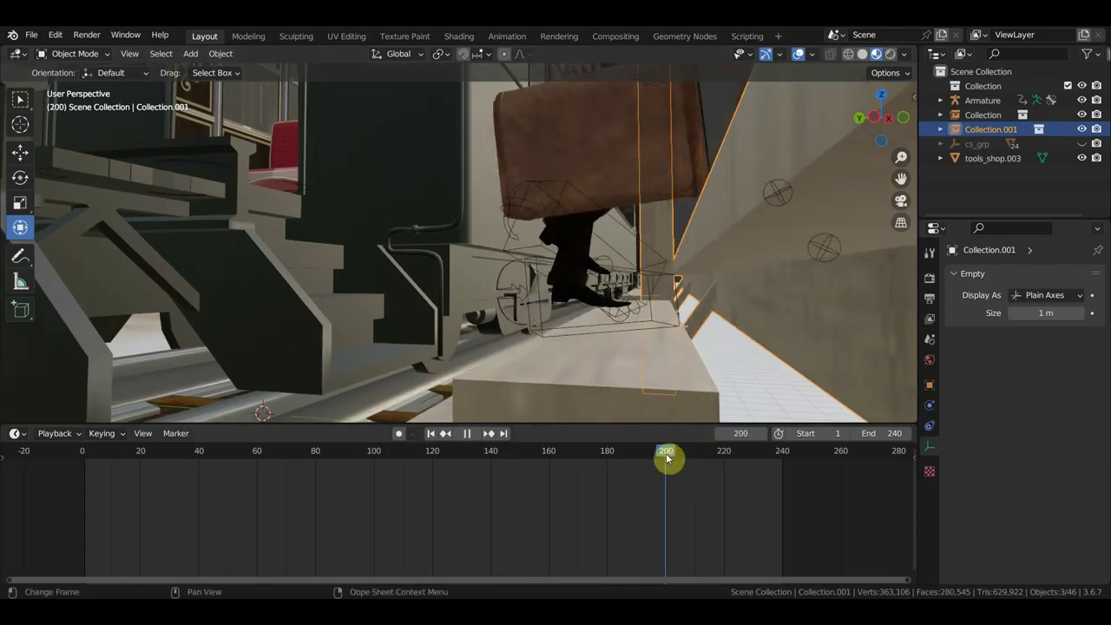
key("space")
mouse_move(740, 345)
middle_mouse_down()
mouse_move(731, 350)
mouse_move(735, 340)
middle_mouse_up()
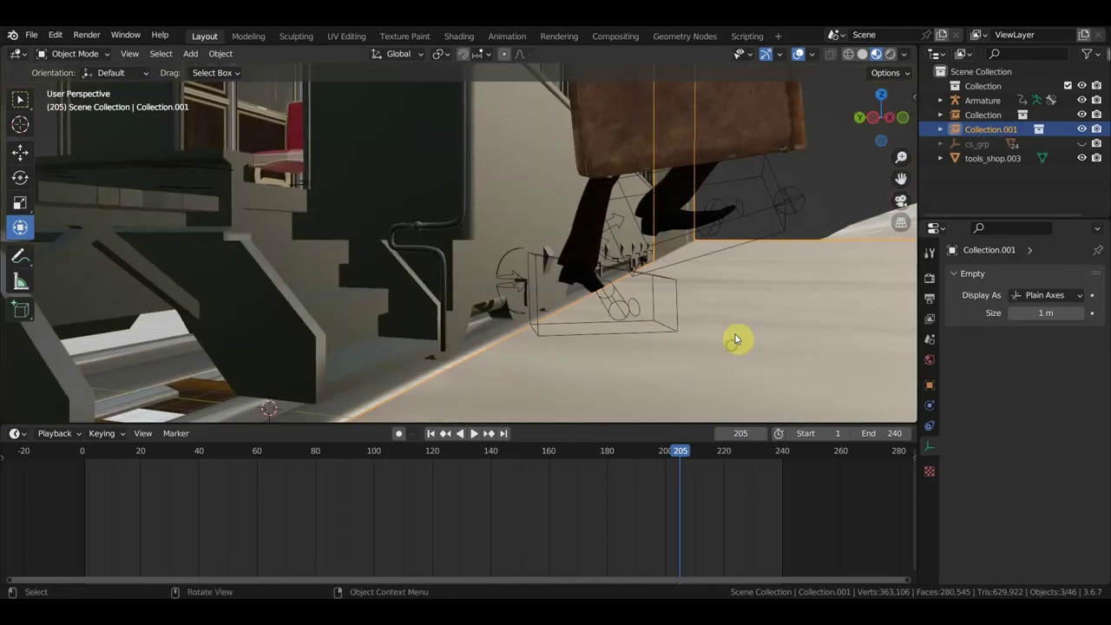
left_click(725, 249)
mouse_move(727, 254)
middle_mouse_down()
mouse_move(788, 278)
mouse_move(764, 270)
middle_mouse_up()
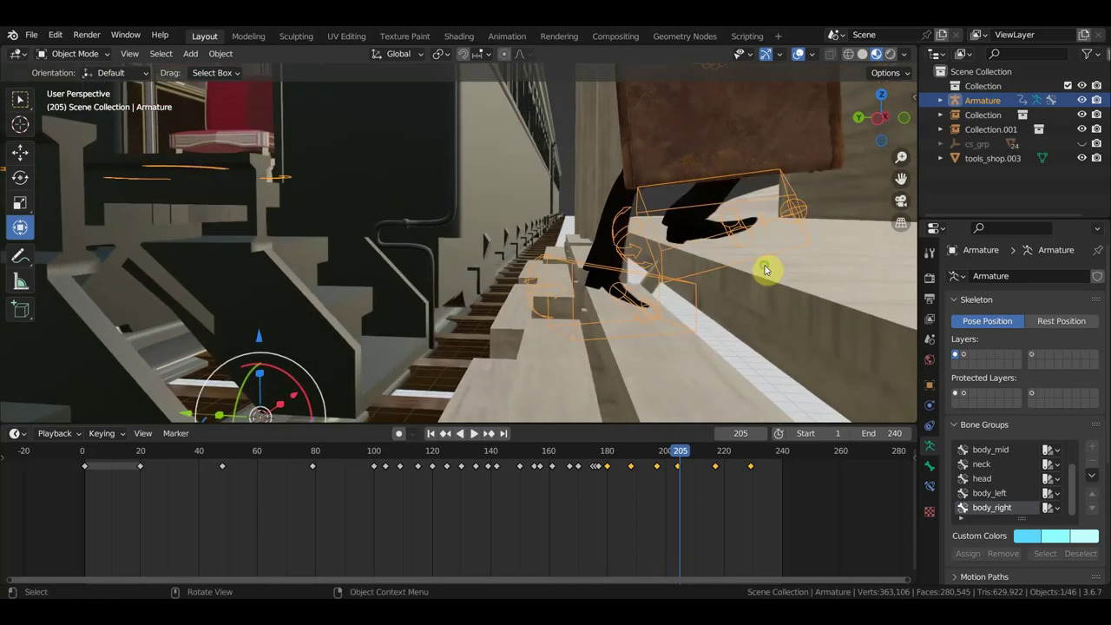
Switch to Pose Mode and select the Ctrl_Foot_IK_Right bone.
left_click(89, 57)
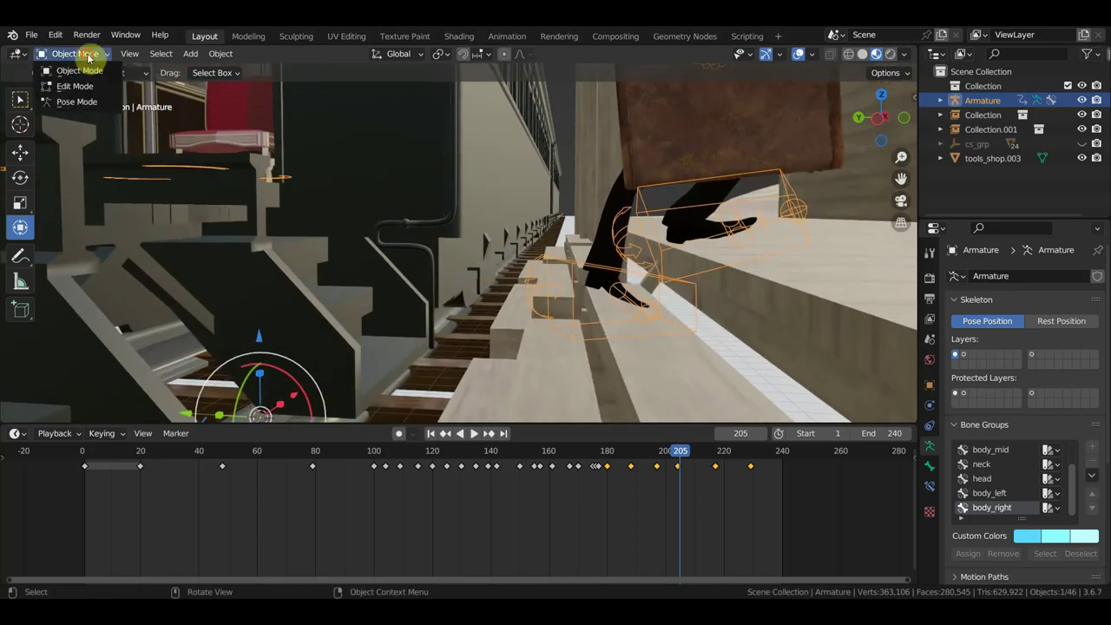
left_click(84, 103)
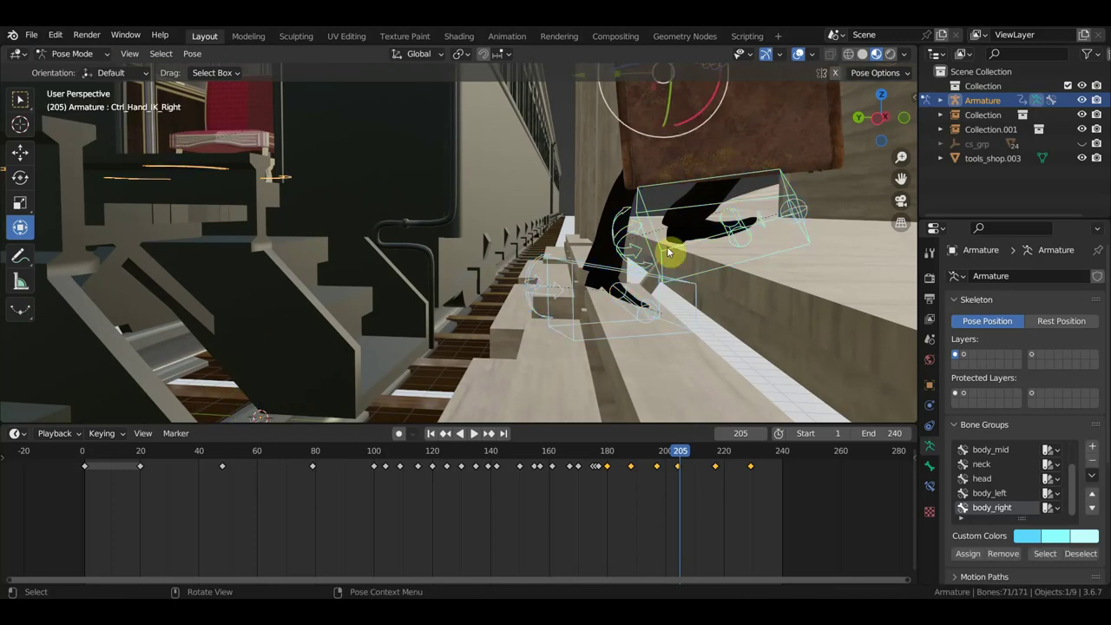
mouse_move(669, 248)
middle_mouse_down()
mouse_move(671, 238)
mouse_move(734, 244)
middle_mouse_up()
left_click(768, 243)
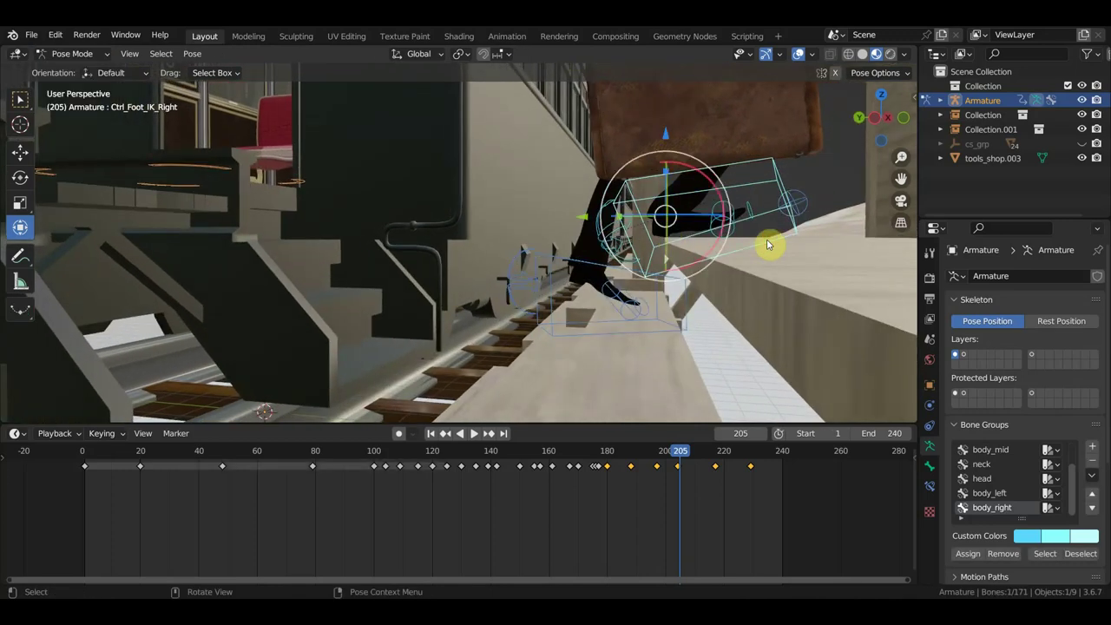
key("KP_3")
mouse_move(780, 242)
middle_mouse_down()
mouse_move(910, 273)
mouse_move(99, 258)
mouse_move(164, 243)
mouse_move(109, 282)
middle_mouse_up()
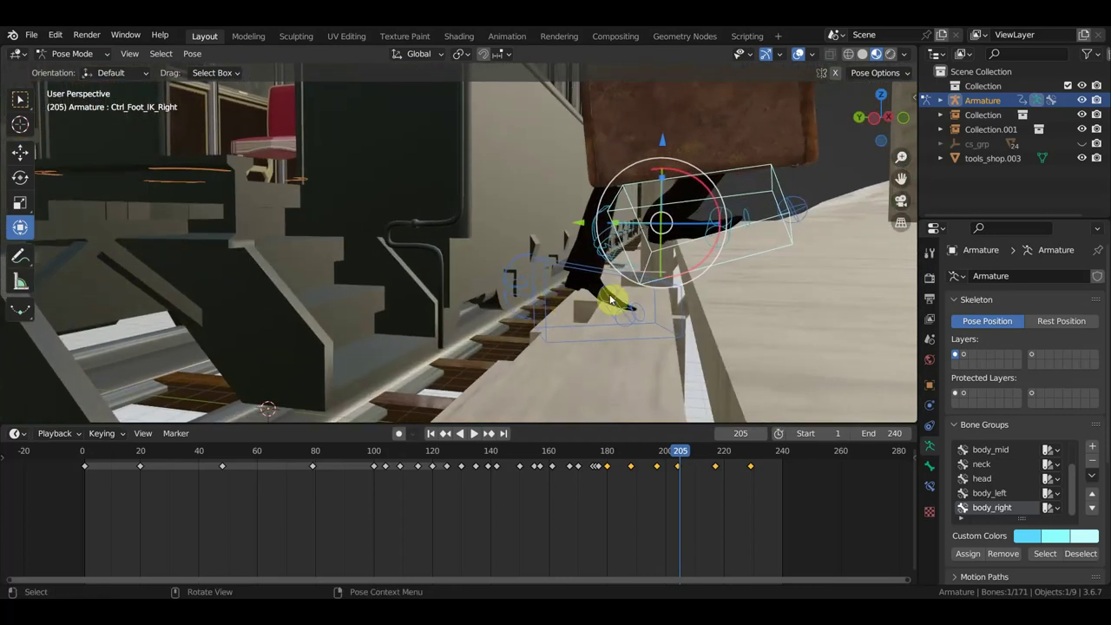
Move and rotate the right foot control onto the lower step, including a 10.9° rotation.
key("g")
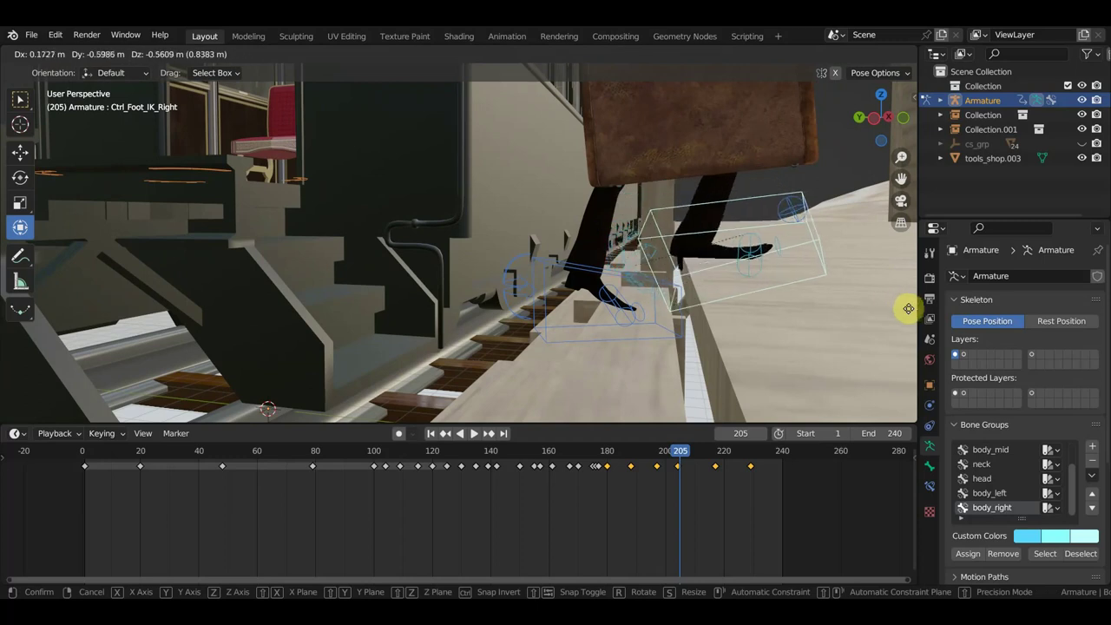
left_click(5, 297)
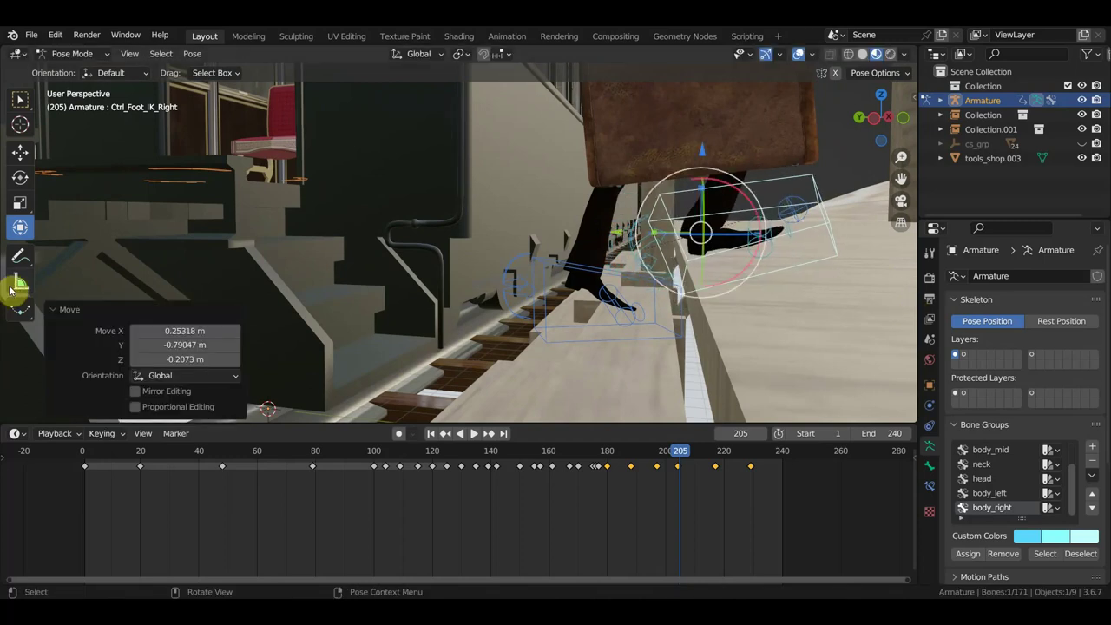
key("r")
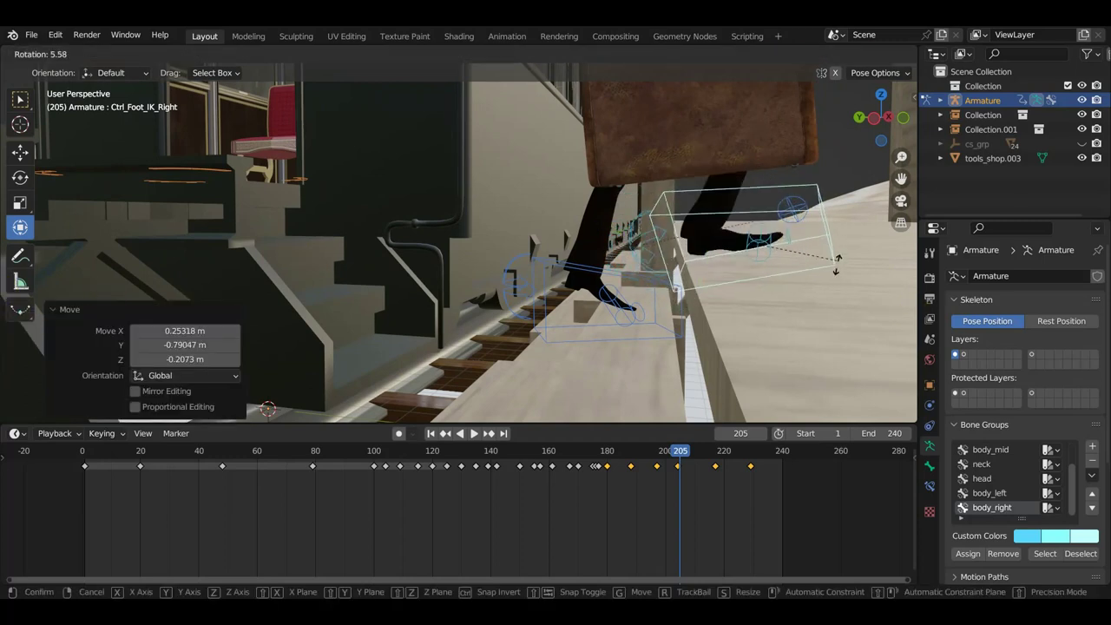
left_click(839, 299)
middle_click_drag(839, 299, 537, 303)
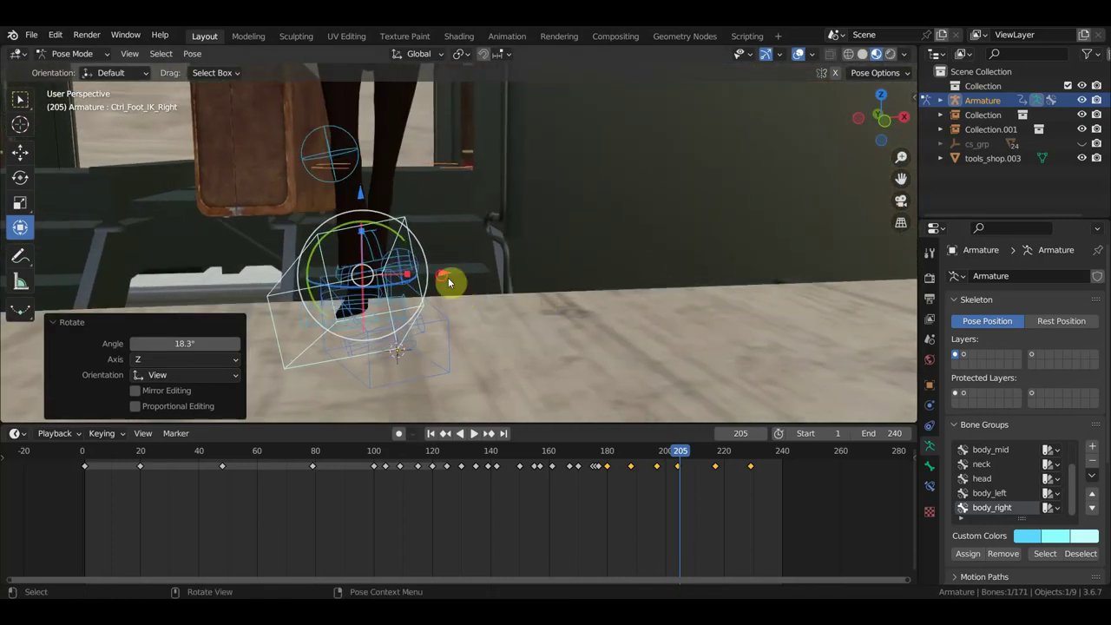
key("g")
key("x")
left_click(422, 280)
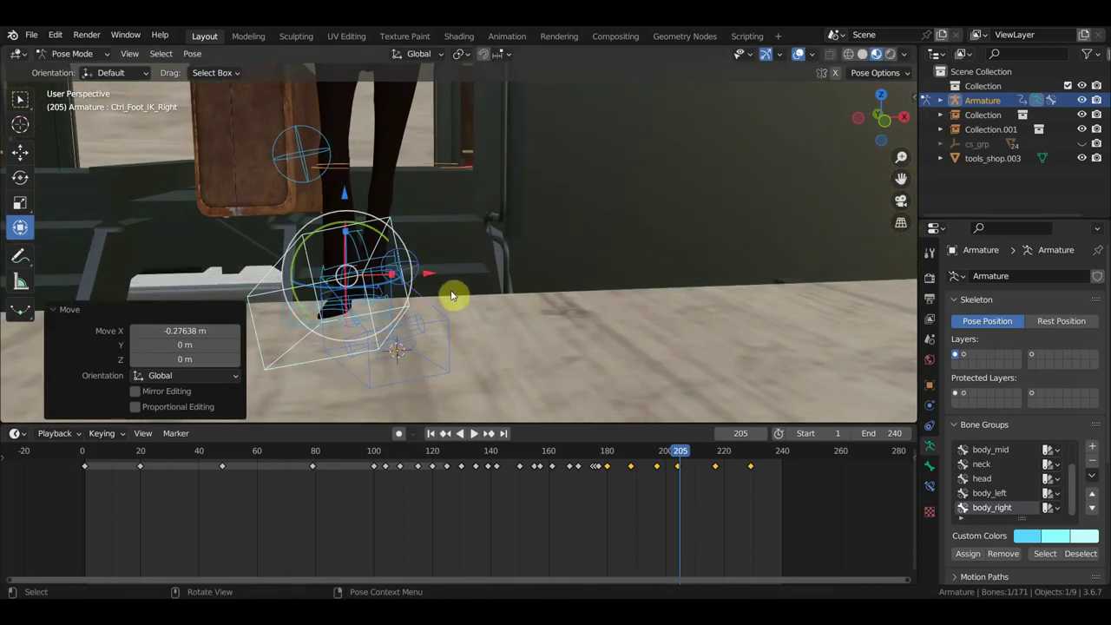
key("r")
left_click(495, 335)
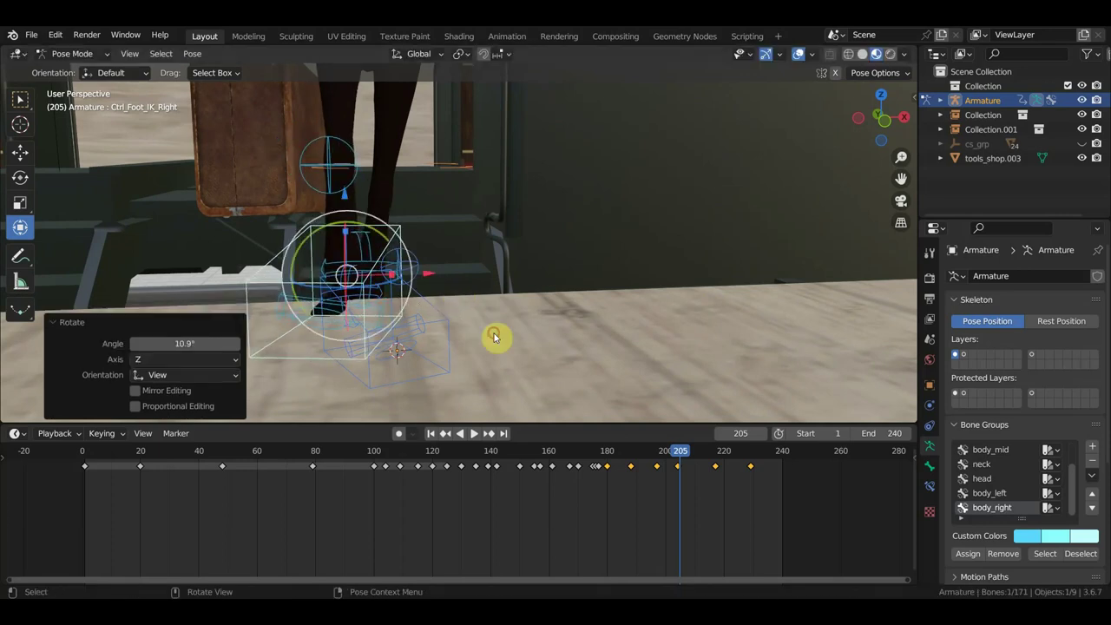
middle_click_drag(496, 335, 625, 306)
Key Location & Rotation for all bones at frame 205 and play it back.
key("a")
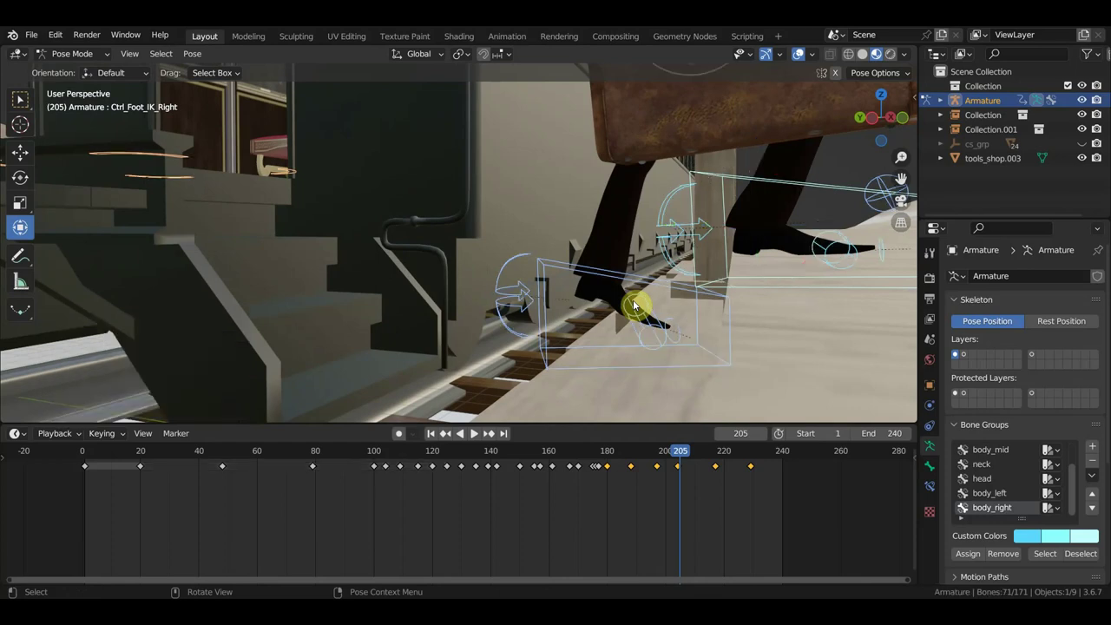
key("i")
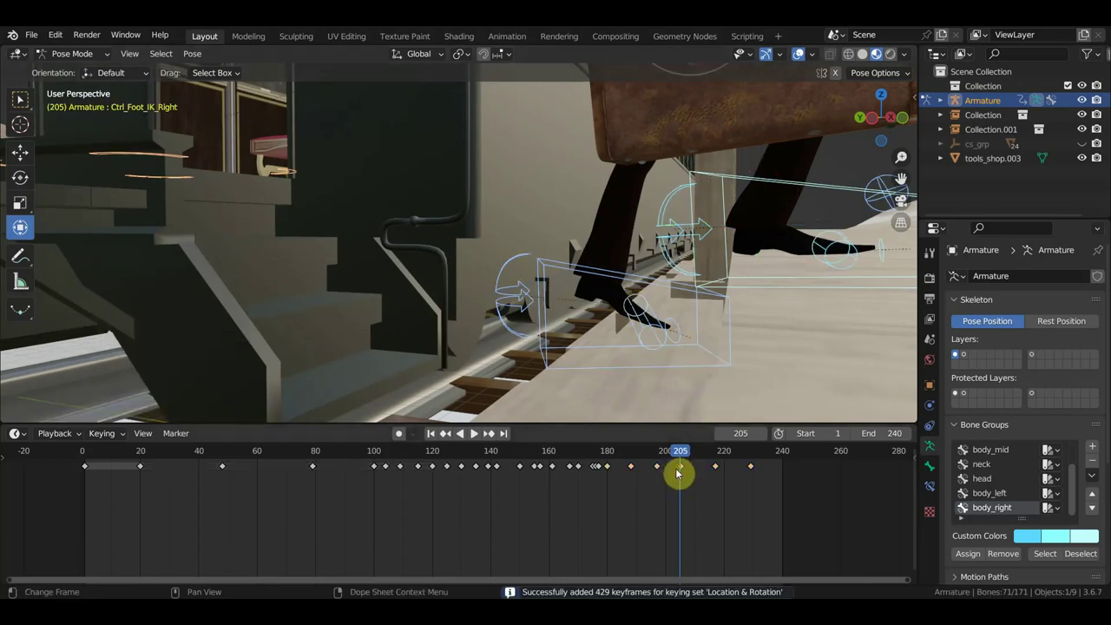
key("space")
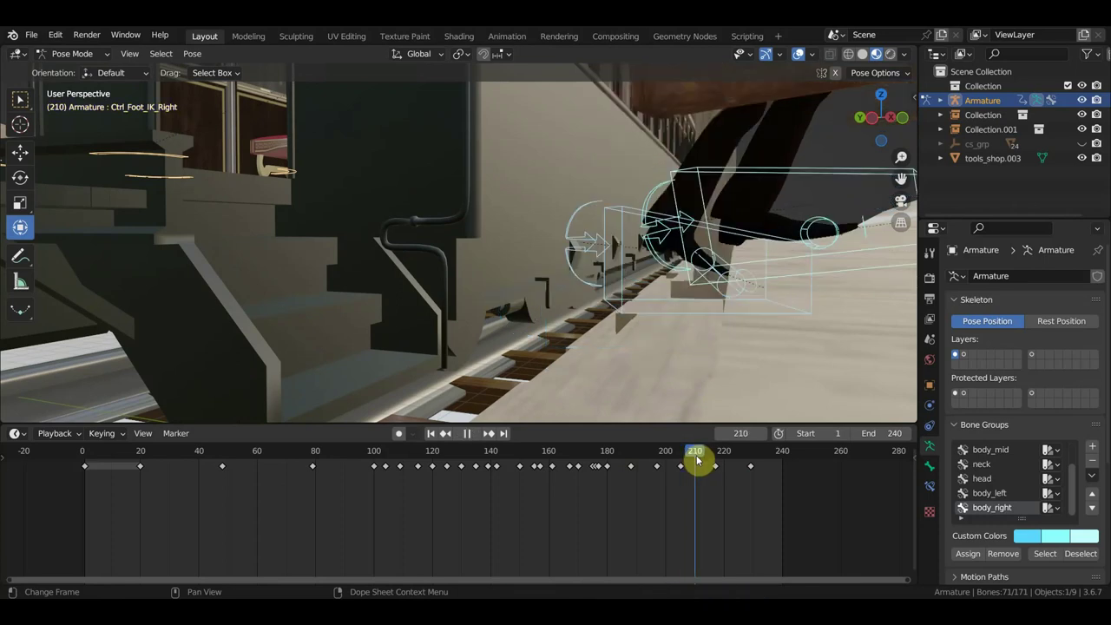
At frame 217, select Ctrl_Hips and both hand IK controls and lower them.
key("space")
mouse_move(744, 367)
middle_mouse_down()
mouse_move(697, 305)
mouse_move(646, 369)
mouse_move(663, 344)
middle_mouse_up()
left_click(621, 136)
middle_click_drag(624, 131, 465, 190)
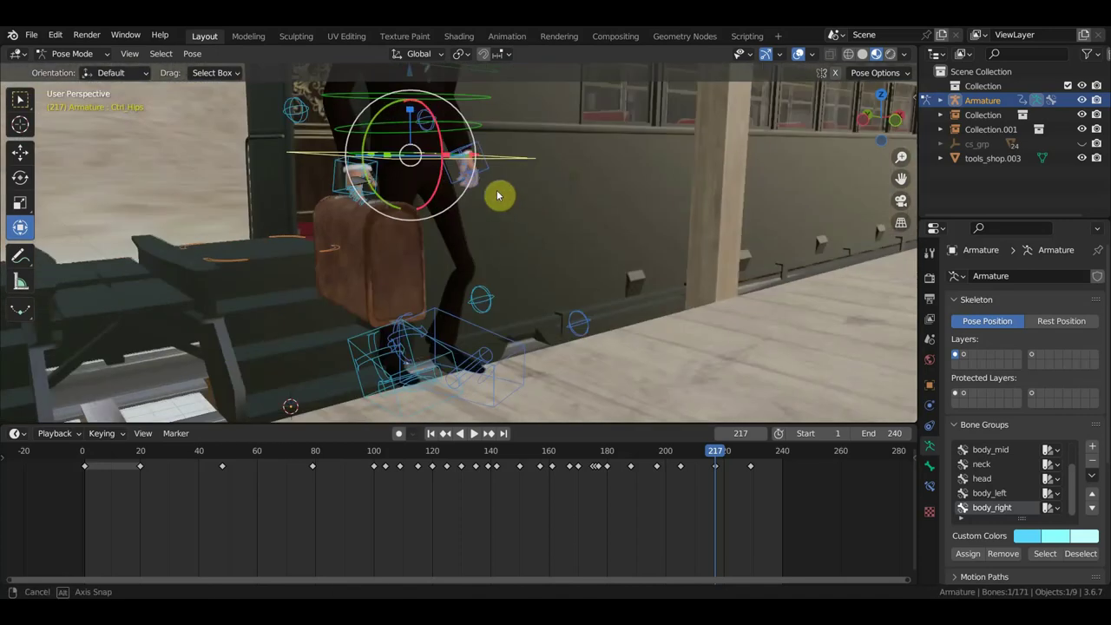
left_click(290, 170, "shift")
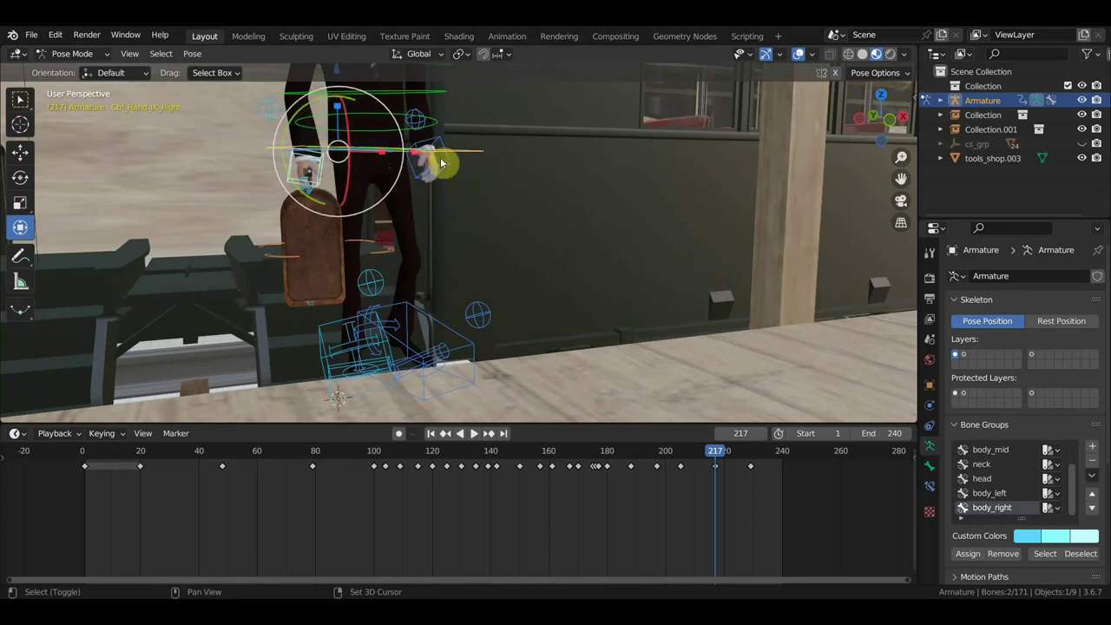
left_click(447, 165, "shift")
middle_click_drag(479, 263, 421, 243)
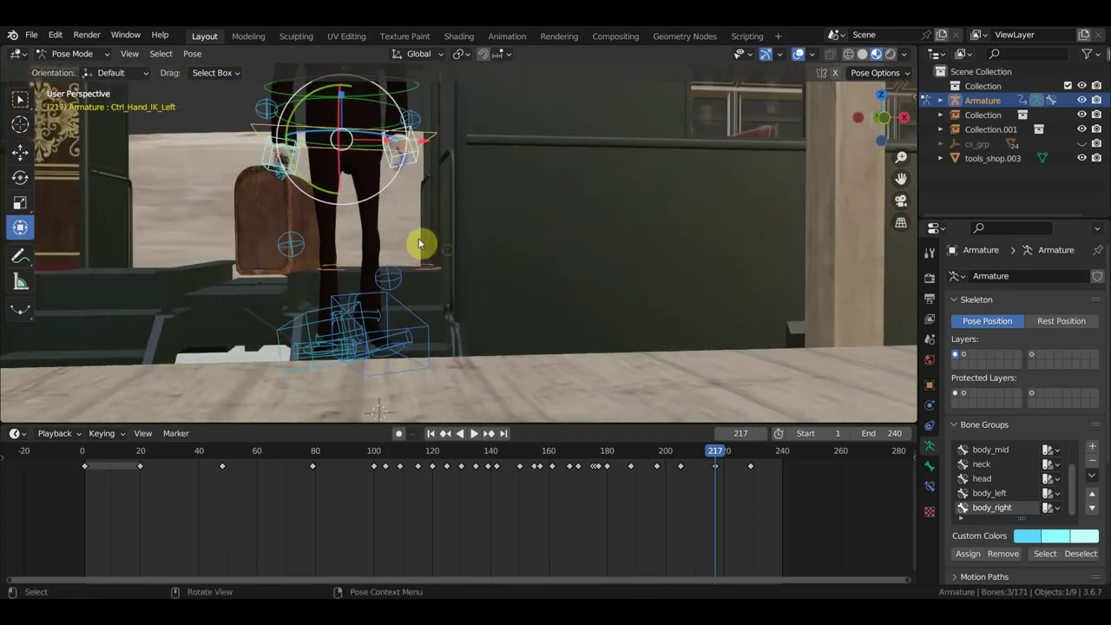
mouse_move(371, 154)
middle_mouse_down()
mouse_move(417, 179)
mouse_move(416, 154)
middle_mouse_up()
left_click_drag(407, 145, 408, 186)
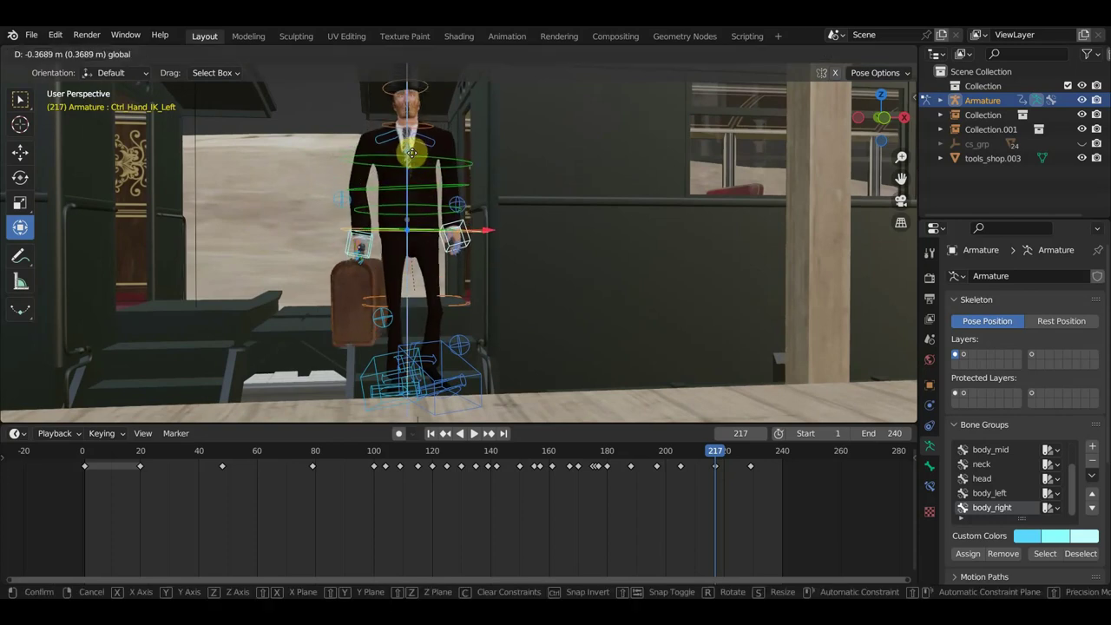
middle_click_drag(407, 187, 534, 204)
mouse_move(583, 196)
middle_mouse_down()
mouse_move(645, 236)
mouse_move(684, 181)
mouse_move(727, 170)
middle_mouse_up()
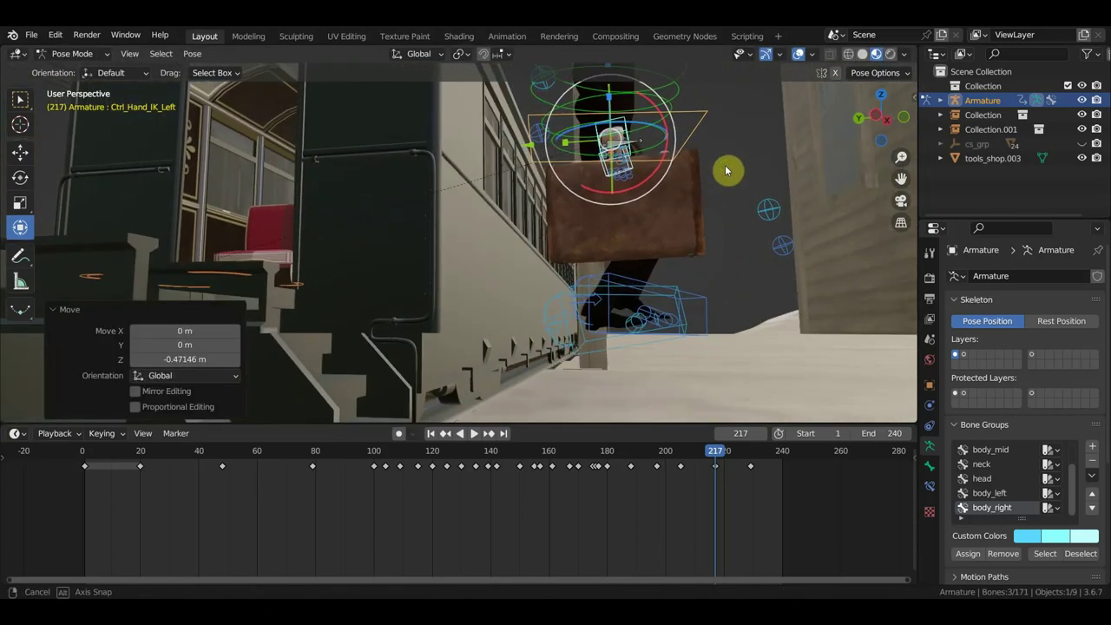
Reposition the left foot IK control and key the full rig pose at frame 217.
left_click(681, 306)
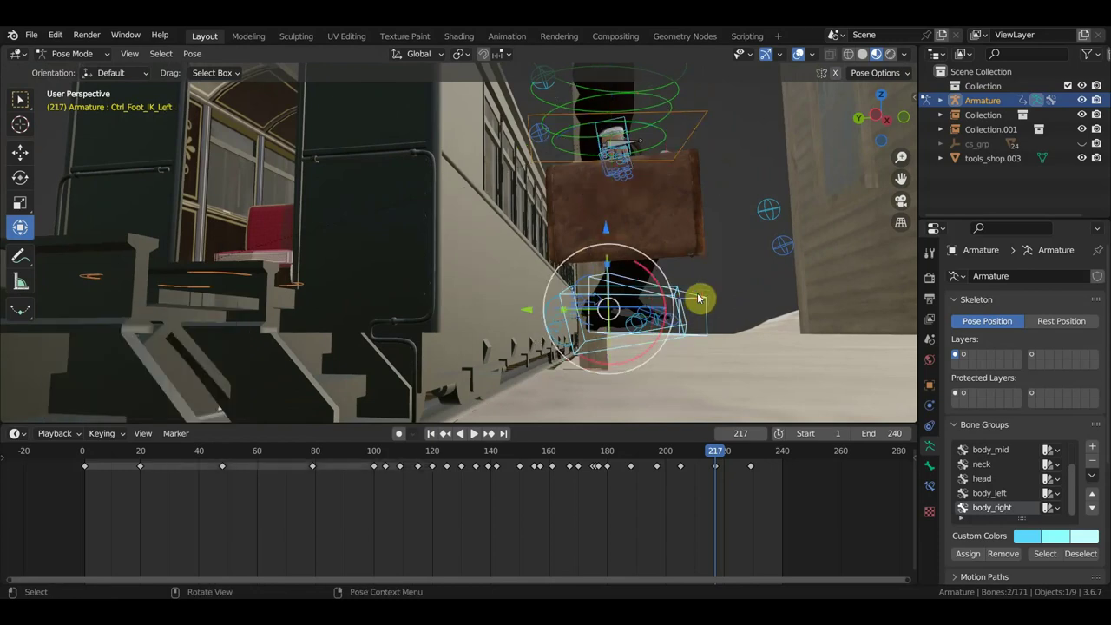
key("g")
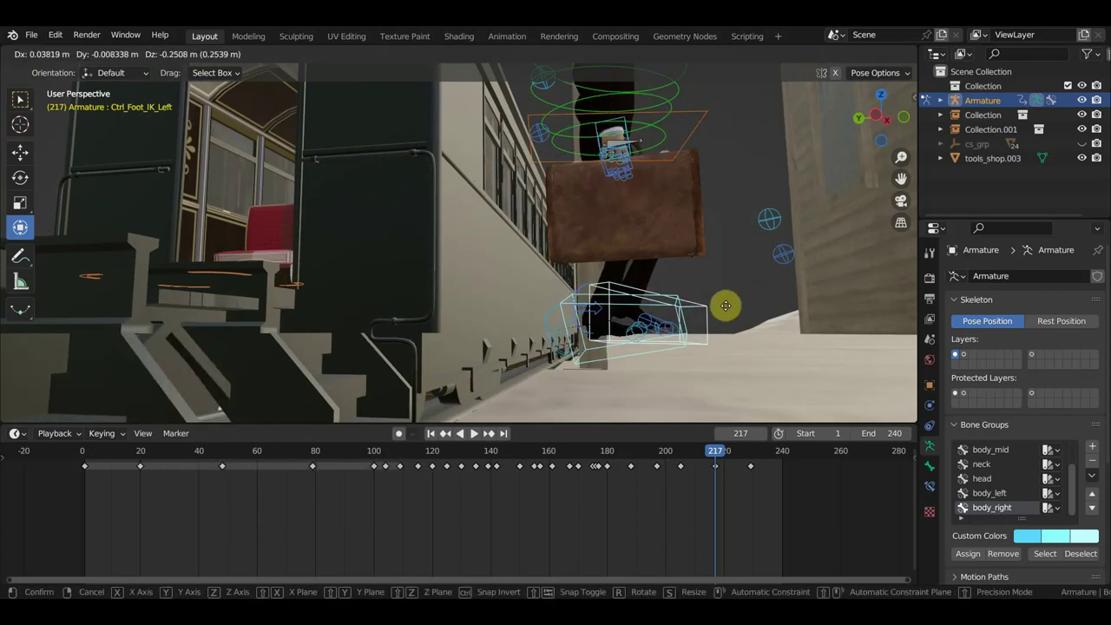
left_click(747, 313)
mouse_move(746, 313)
middle_mouse_down()
mouse_move(565, 333)
mouse_move(664, 416)
mouse_move(675, 349)
middle_mouse_up()
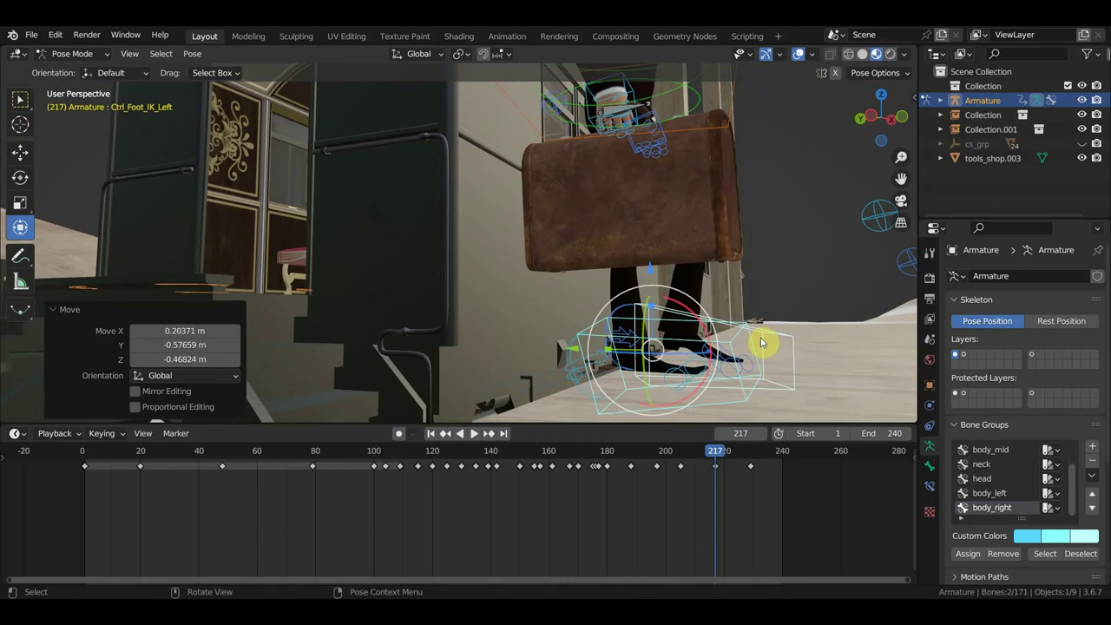
key("a")
key("i")
Scrub back to frame 206 to review the step, then jump to frame 229.
mouse_move(726, 456)
left_mouse_down()
mouse_move(680, 464)
mouse_move(721, 466)
mouse_move(731, 479)
mouse_move(719, 478)
left_mouse_up()
middle_click_drag(749, 344, 767, 347)
left_click(749, 459)
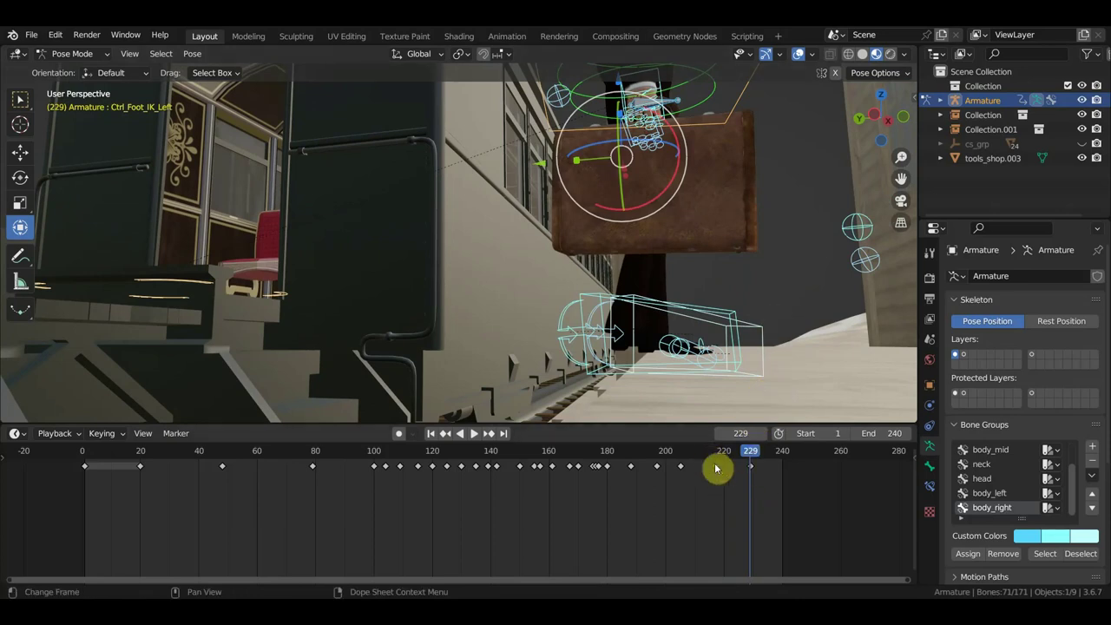
Lower Ctrl_Foot_IK_Right along Z at frame 213 and key its location and rotation.
left_click_drag(748, 454, 685, 461)
middle_click_drag(712, 379, 727, 328)
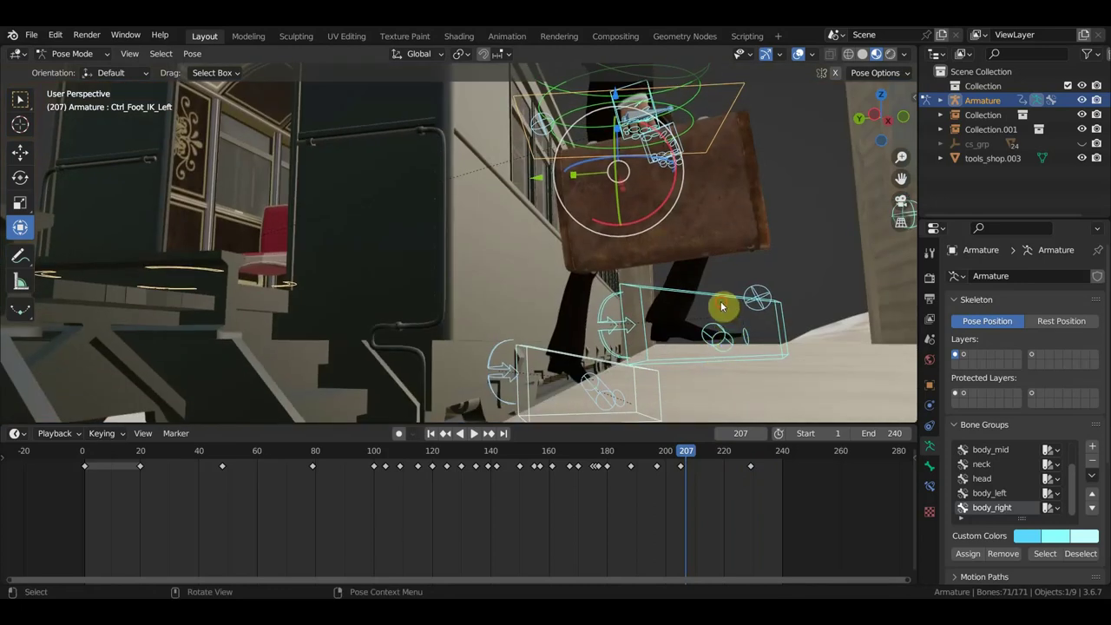
left_click(721, 306)
left_click_drag(665, 249, 664, 249)
mouse_move(722, 461)
left_mouse_down()
mouse_move(689, 461)
mouse_move(706, 453)
left_mouse_up()
scroll(719, 498, "up", 2)
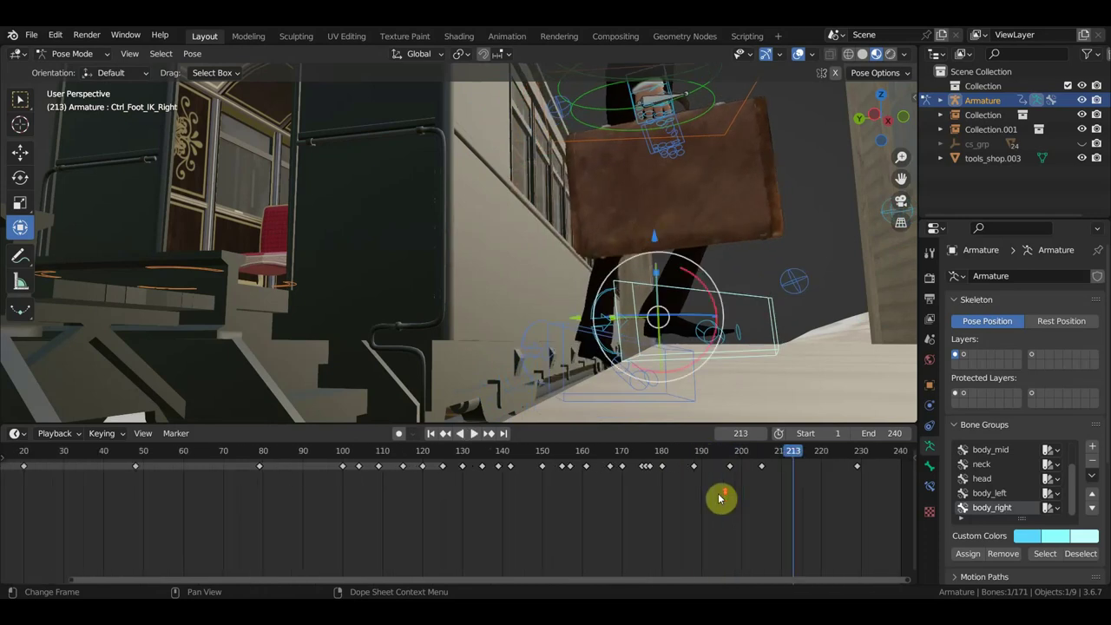
scroll(654, 506, "up", 1)
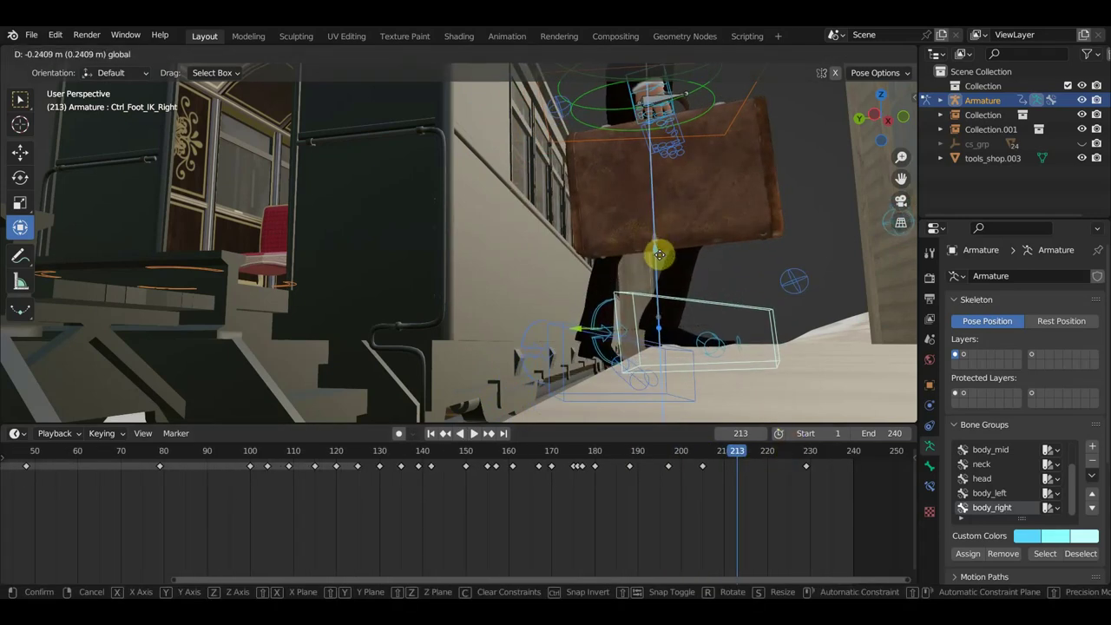
left_click_drag(658, 246, 663, 259)
key("i")
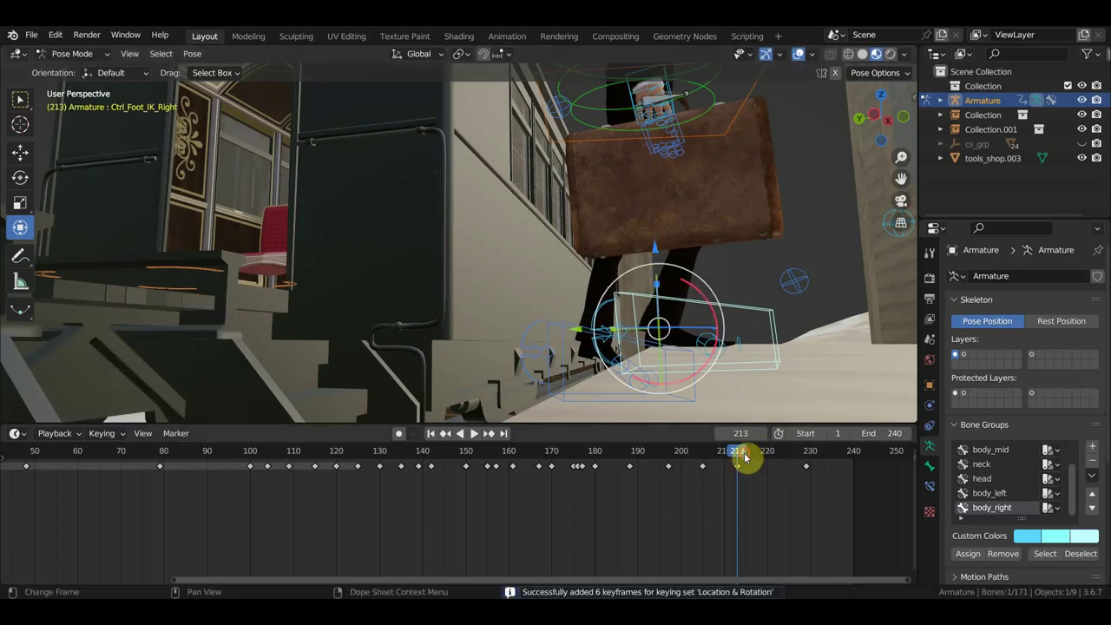
Review frames 214–228 and remove the rig's frame-229 keyframes so the man stays on the steps.
left_click_drag(743, 457, 774, 470)
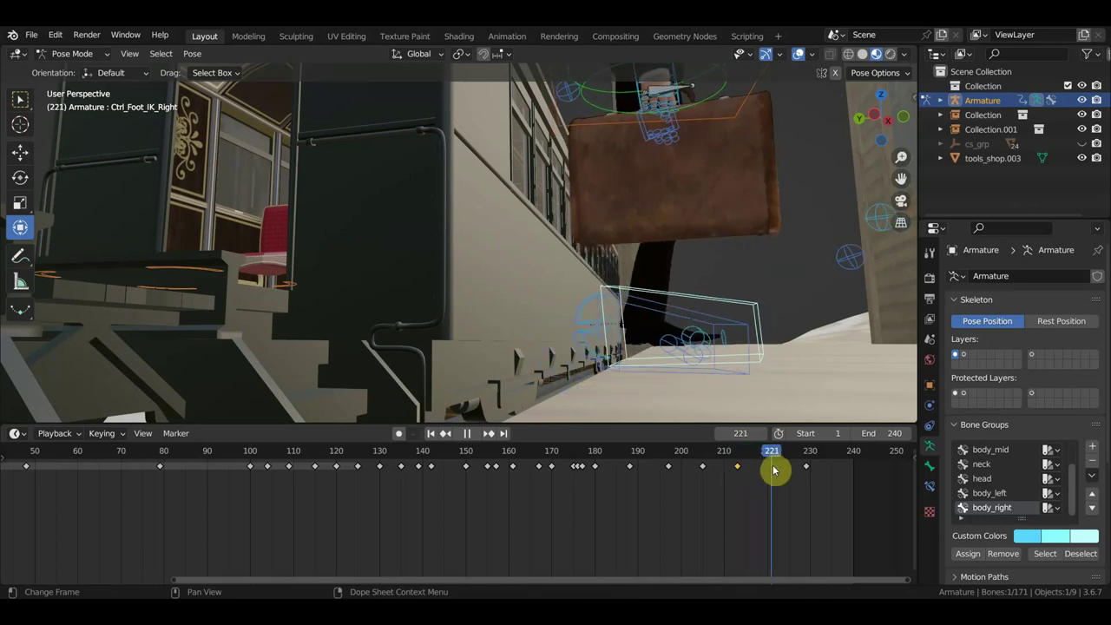
left_click_drag(773, 469, 806, 491)
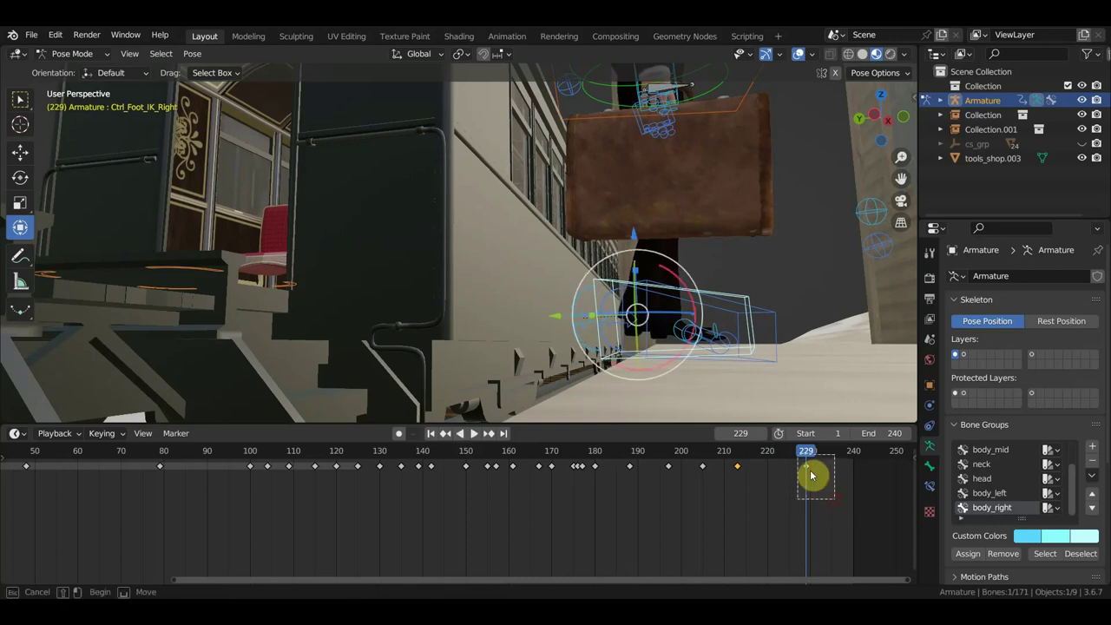
key("a")
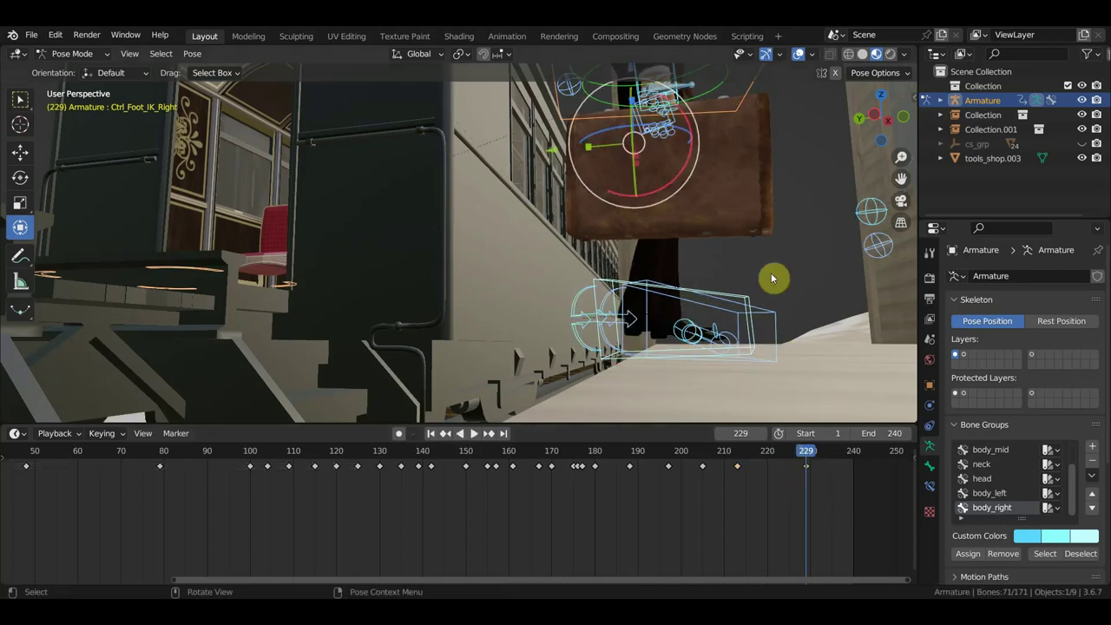
left_click_drag(794, 461, 804, 473)
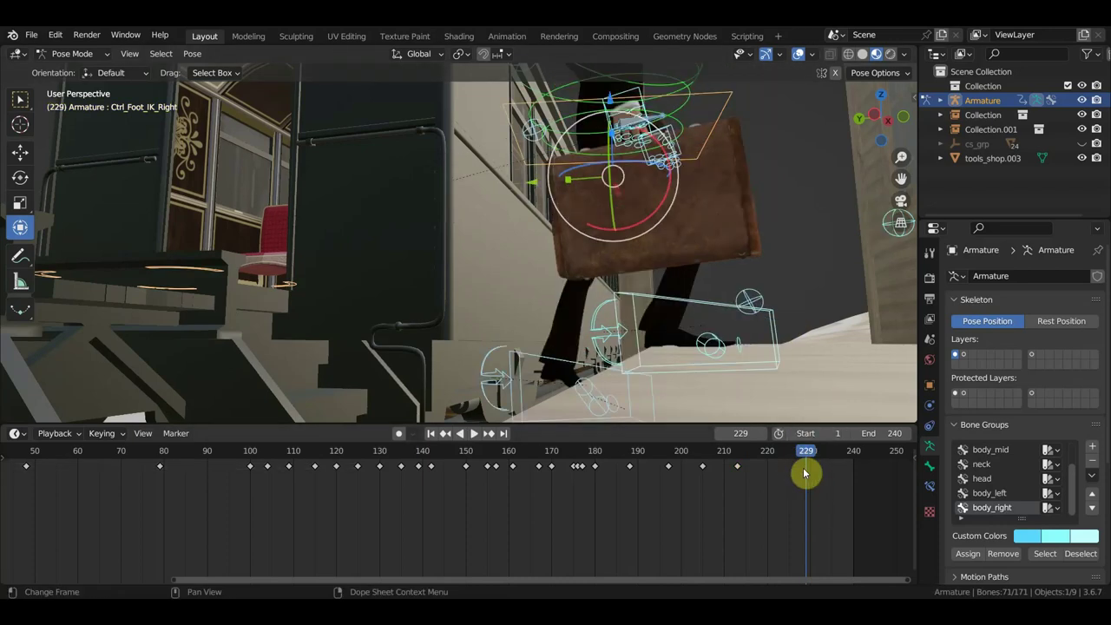
left_click_drag(744, 456, 745, 455)
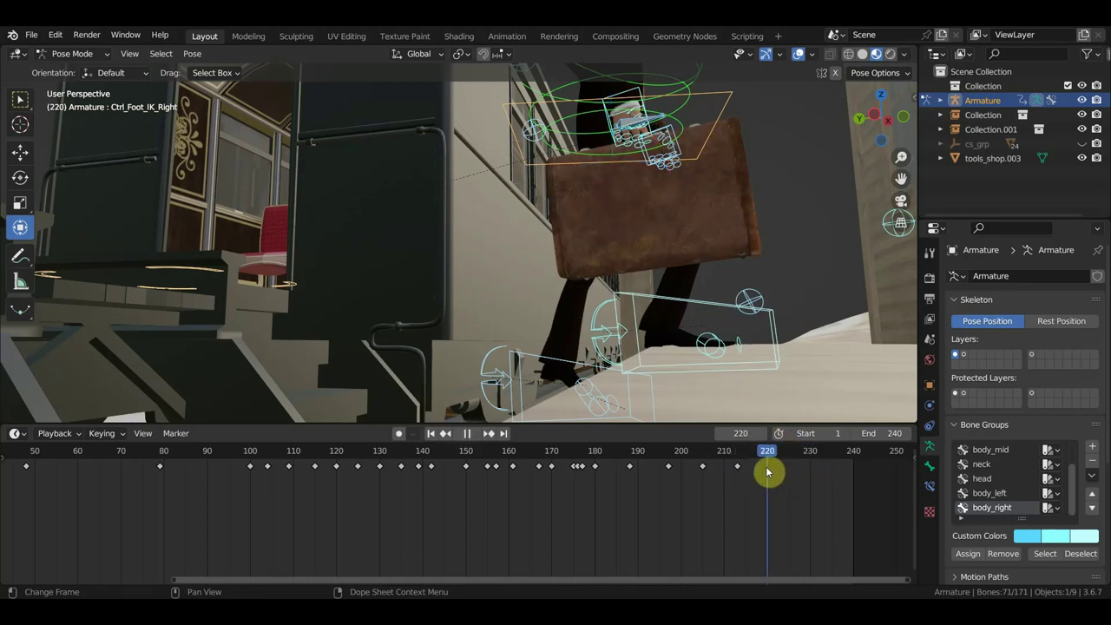
mouse_move(707, 292)
middle_mouse_down()
mouse_move(720, 280)
mouse_move(703, 279)
middle_mouse_up()
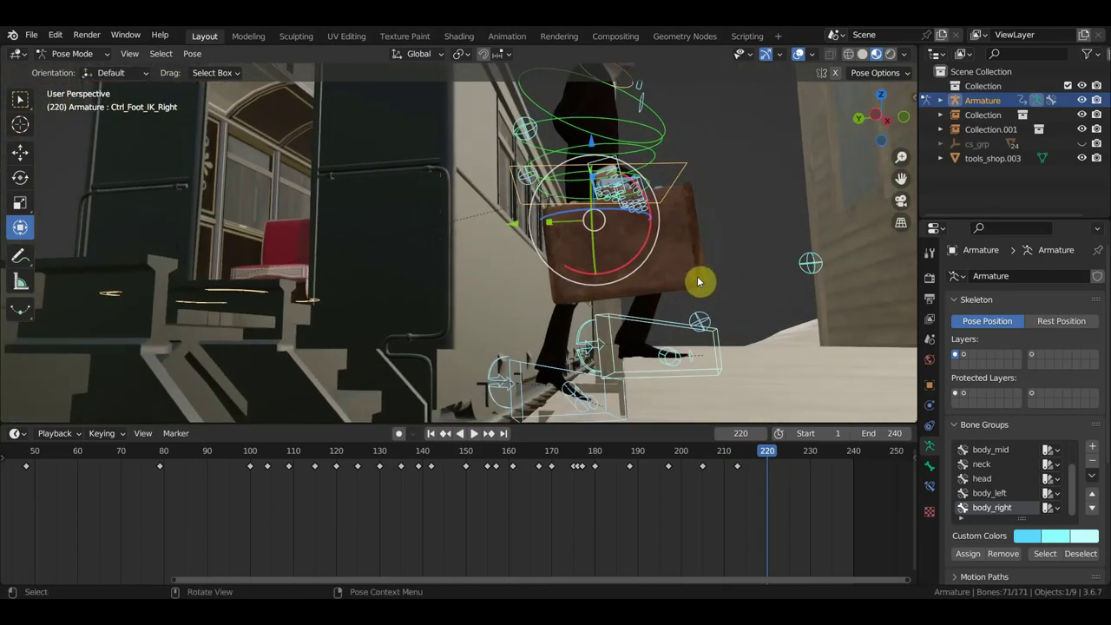
Select the hips and both hand IK controls, then rotate and raise the right hand and suitcase.
mouse_move(682, 199)
middle_mouse_down()
mouse_move(558, 218)
mouse_move(585, 202)
middle_mouse_up()
left_click(552, 220)
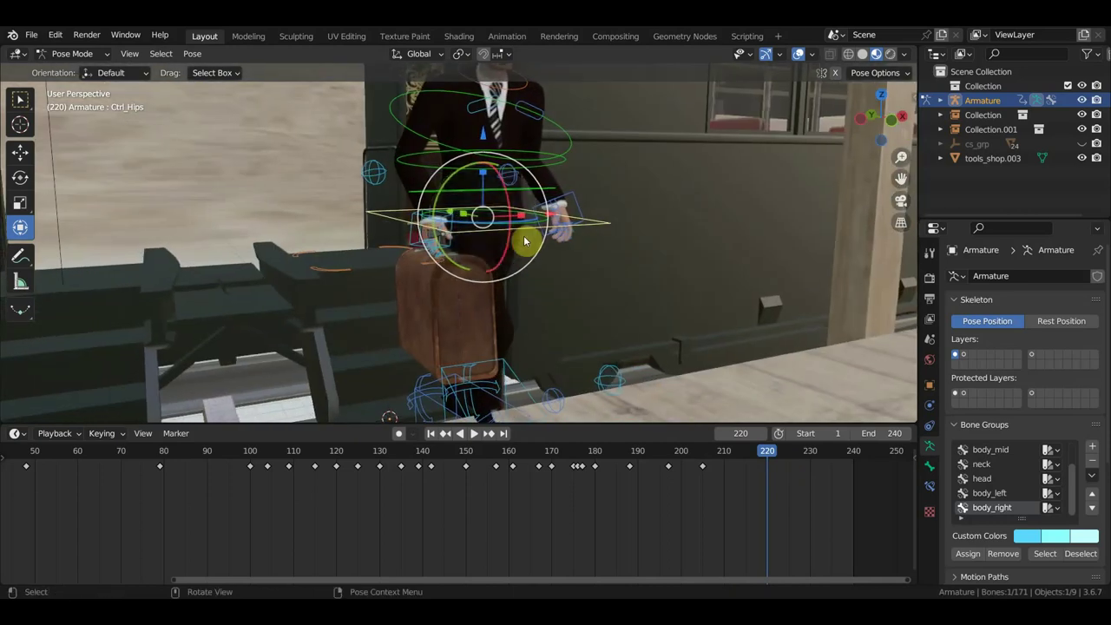
left_click(575, 208, "shift")
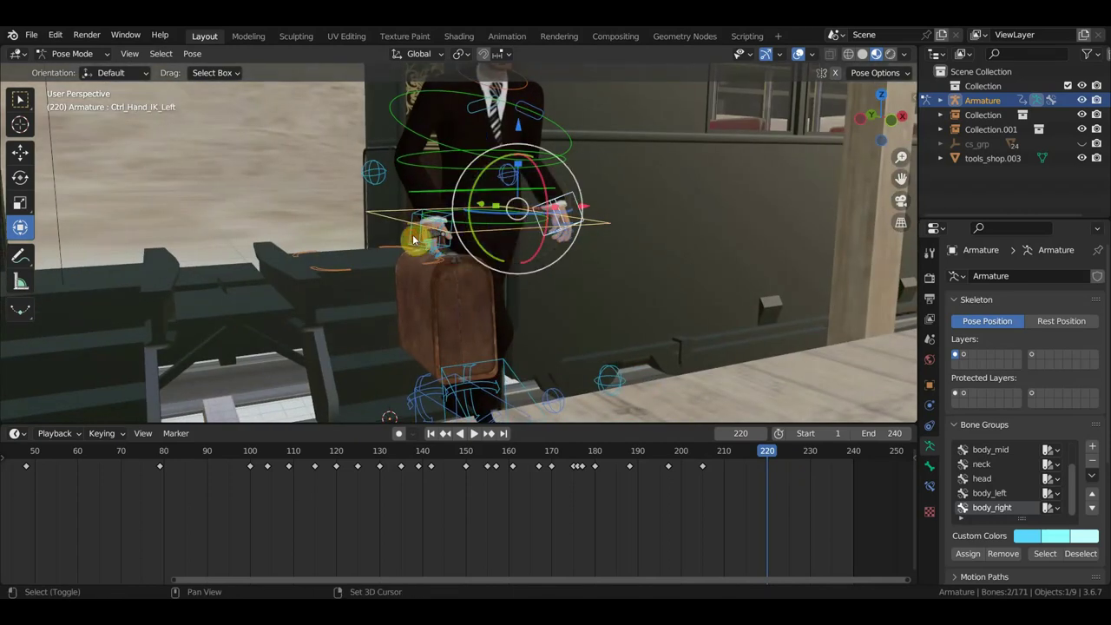
left_click(415, 239, "shift")
middle_click_drag(415, 240, 511, 225)
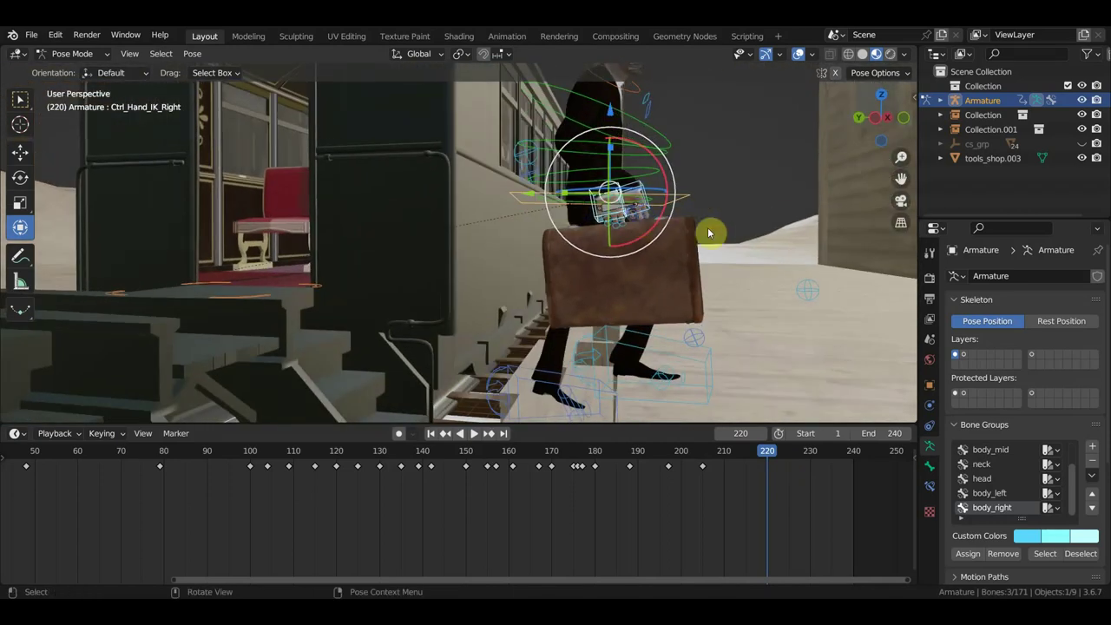
key("r")
left_click(693, 259)
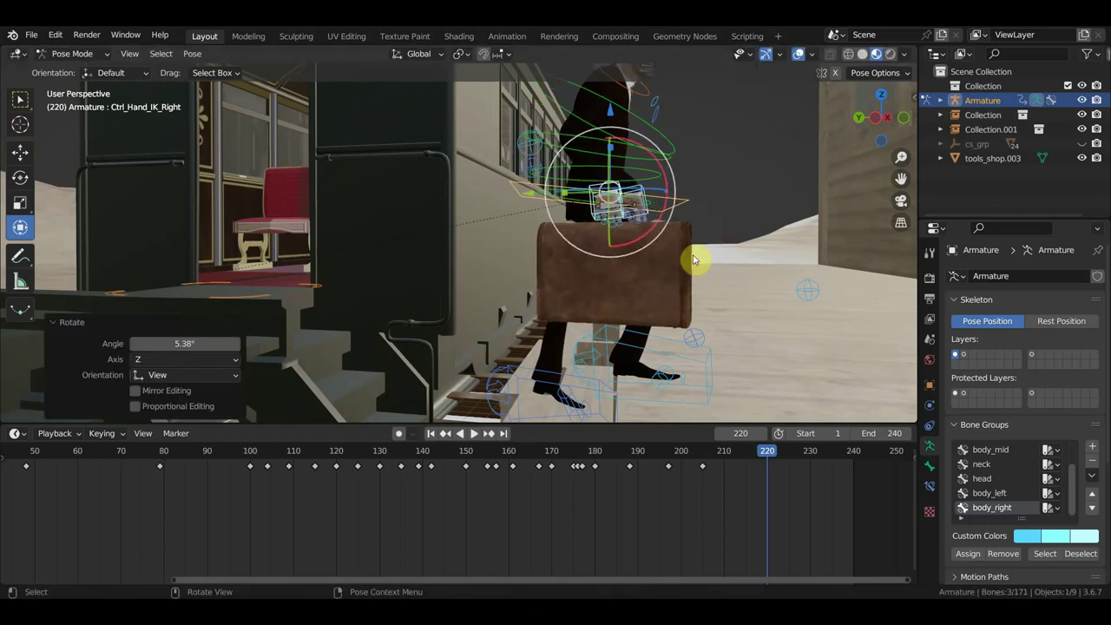
key("g")
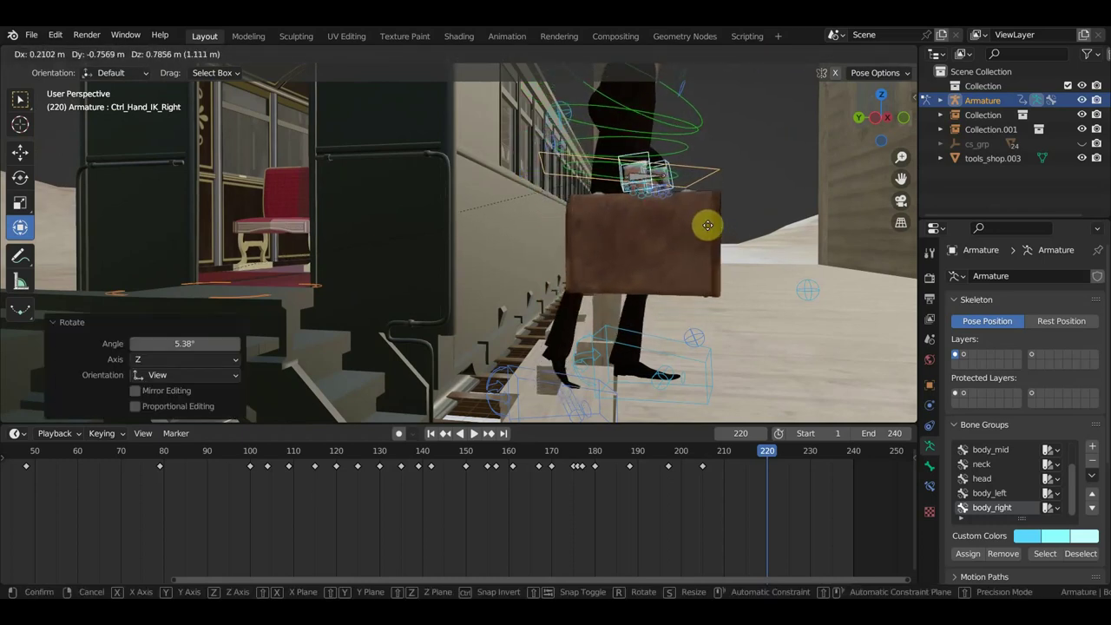
left_click(703, 225)
Move the left foot IK control, turn it about 30 degrees and place it on the step.
left_click(547, 390)
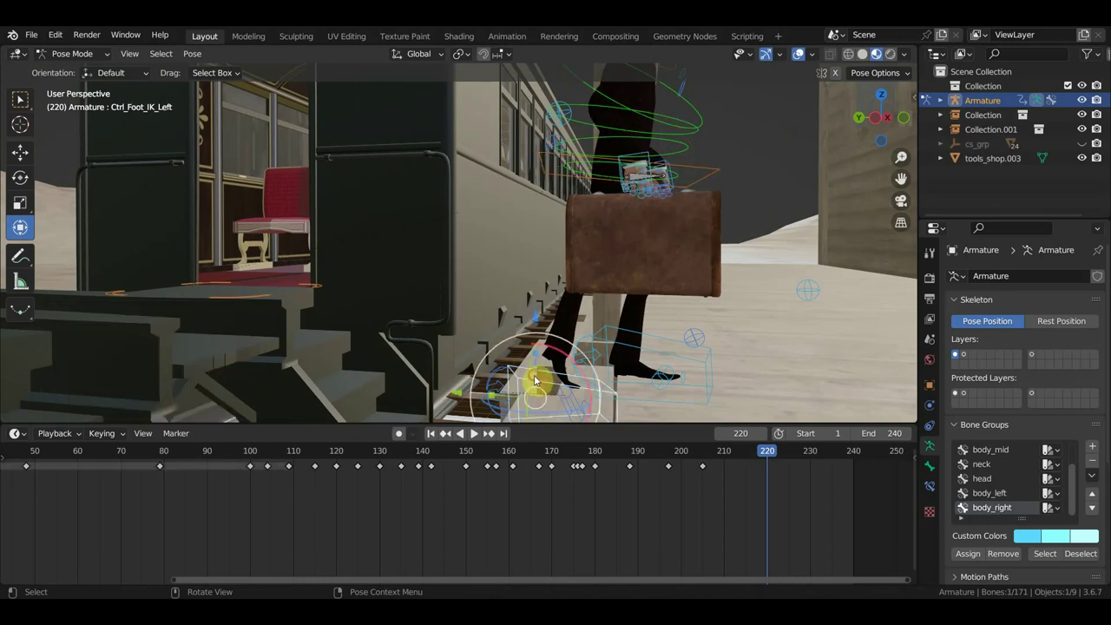
key("g")
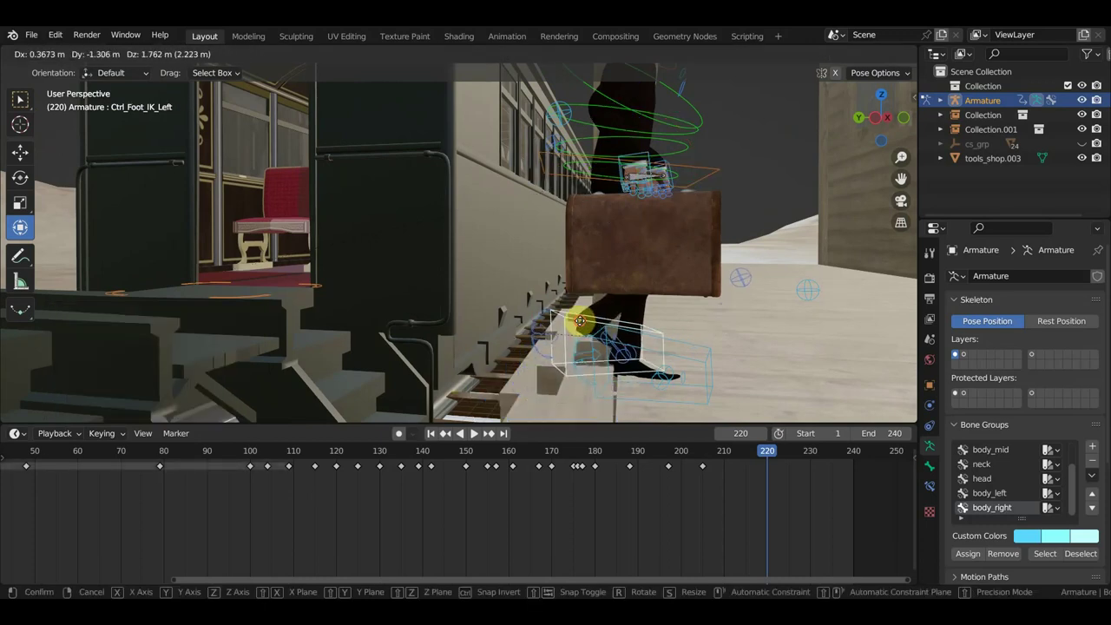
left_click(578, 329)
mouse_move(578, 330)
middle_mouse_down()
mouse_move(701, 322)
mouse_move(707, 341)
middle_mouse_up()
key("r")
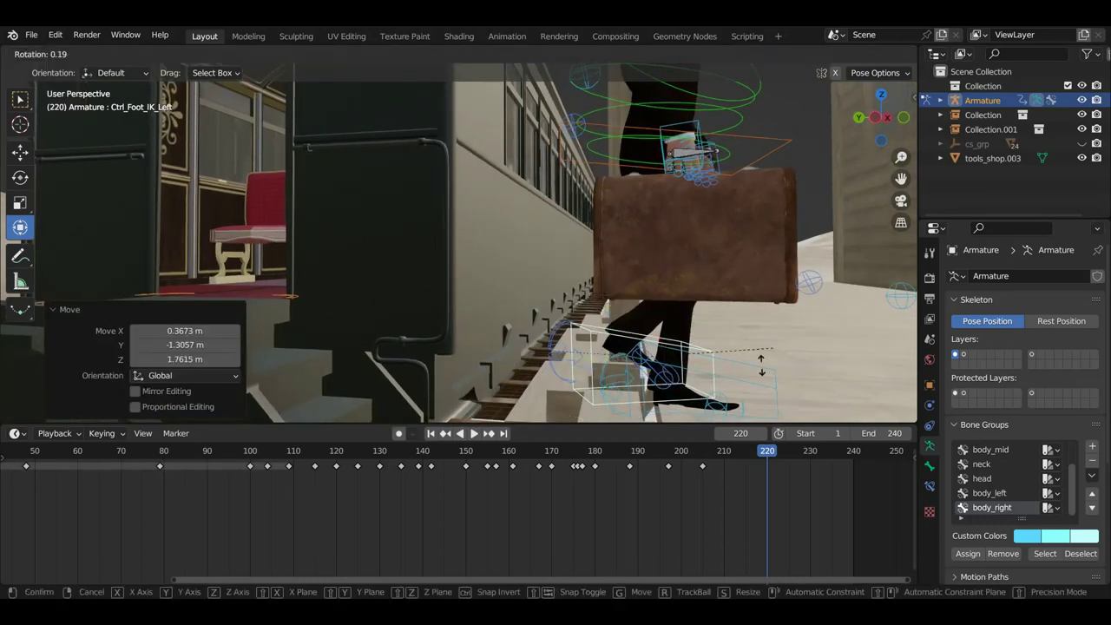
left_click(718, 416)
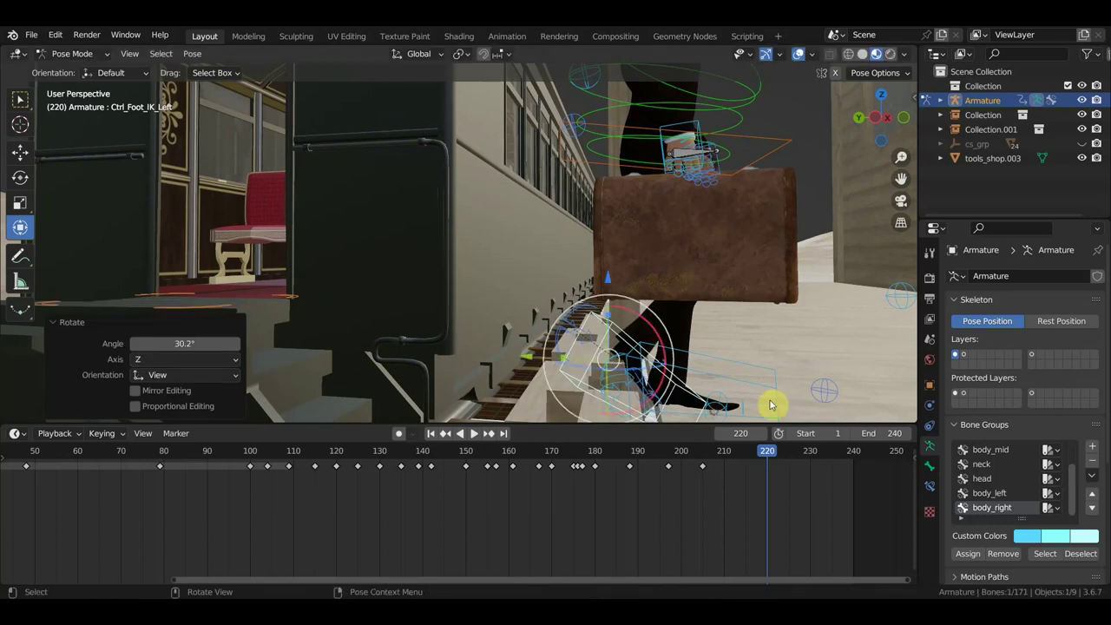
key("g")
left_click(750, 359)
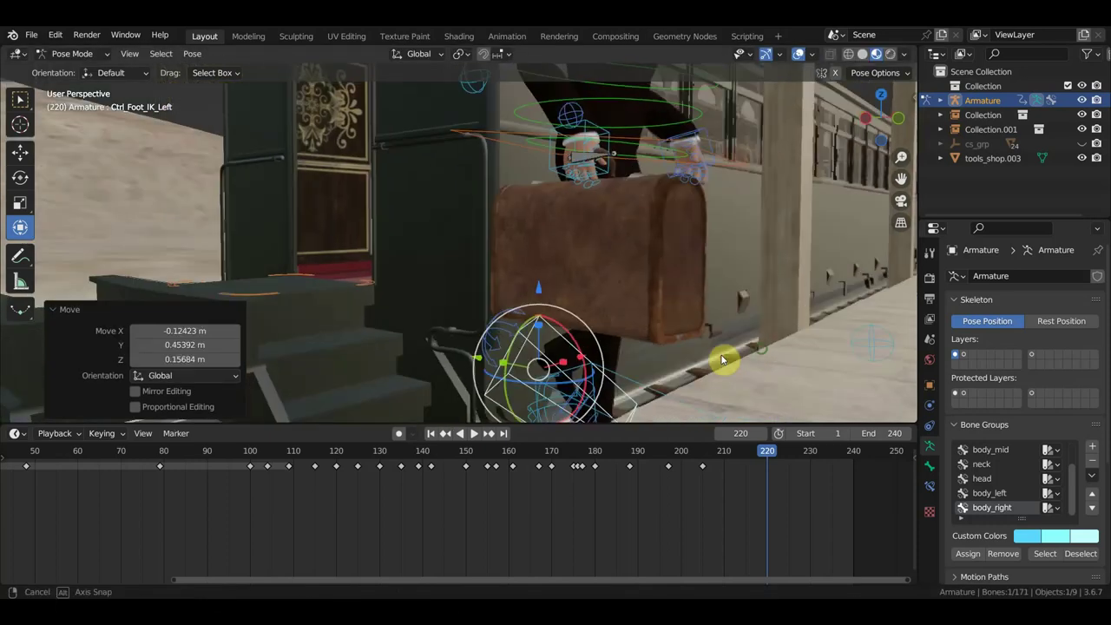
Nudge the left hand IK control slightly sideways, viewed from the front.
middle_click_drag(751, 359, 625, 355)
scroll(620, 352, "down", 2)
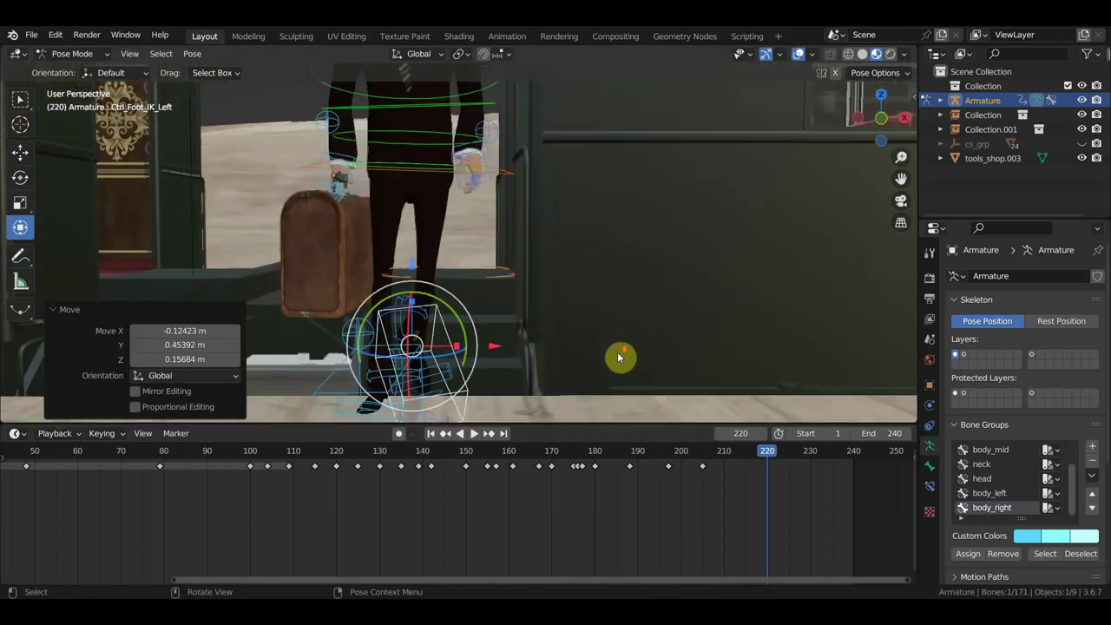
scroll(607, 352, "down", 2)
mouse_move(488, 205)
middle_mouse_down()
mouse_move(595, 241)
mouse_move(512, 222)
middle_mouse_up()
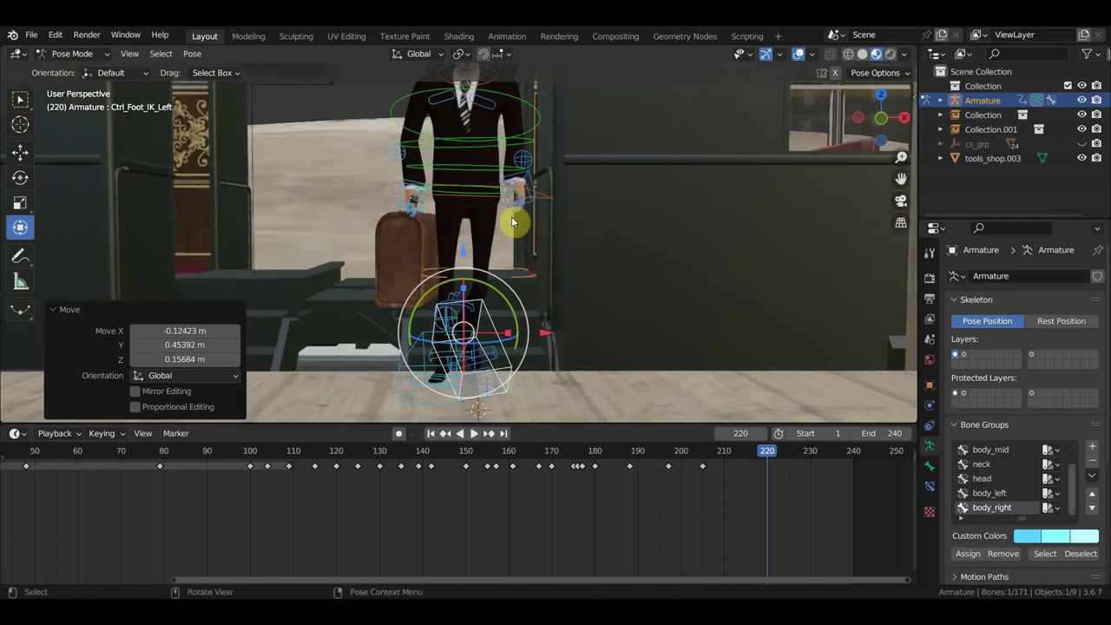
left_click(399, 197)
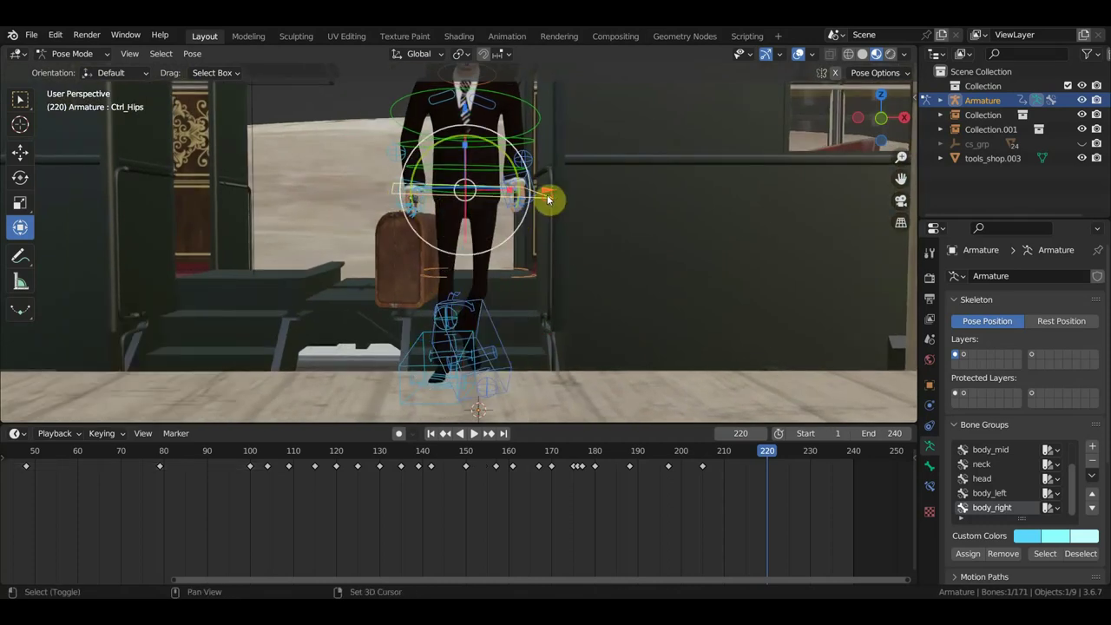
left_click(548, 200, "shift")
scroll(659, 158, "up", 5)
left_click(613, 128)
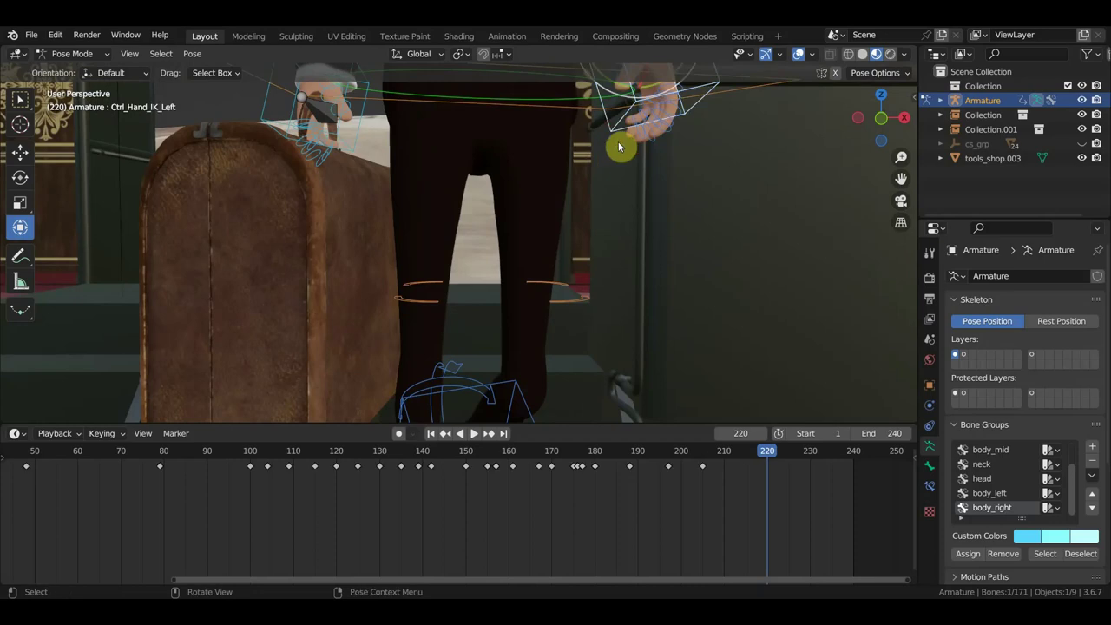
scroll(616, 148, "down", 3)
scroll(562, 278, "down", 2)
scroll(541, 258, "down", 1)
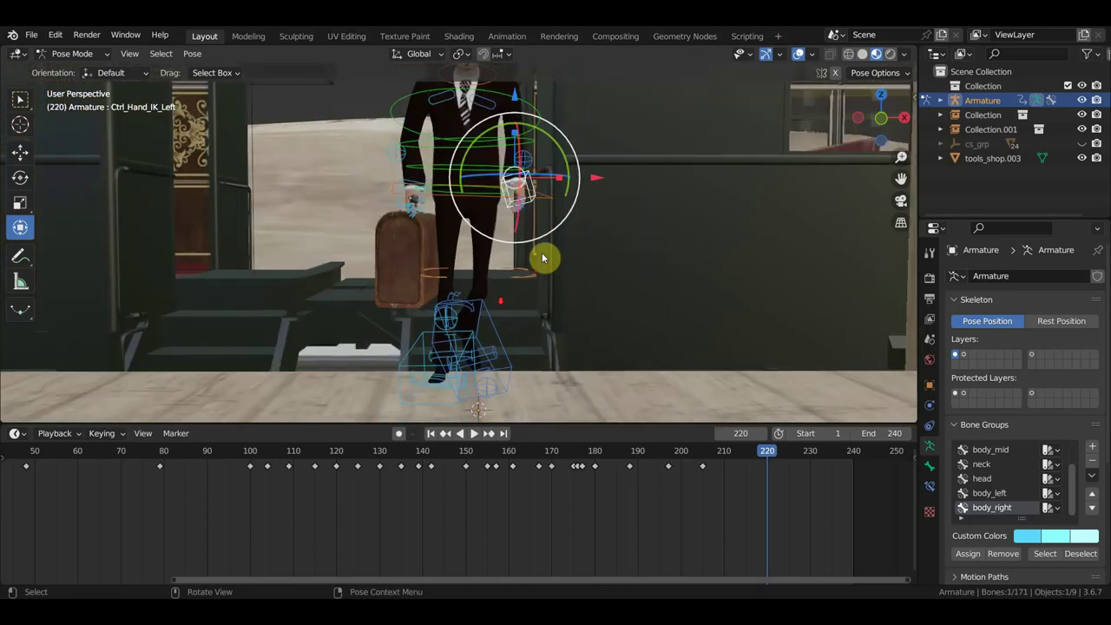
left_click_drag(598, 175, 587, 180)
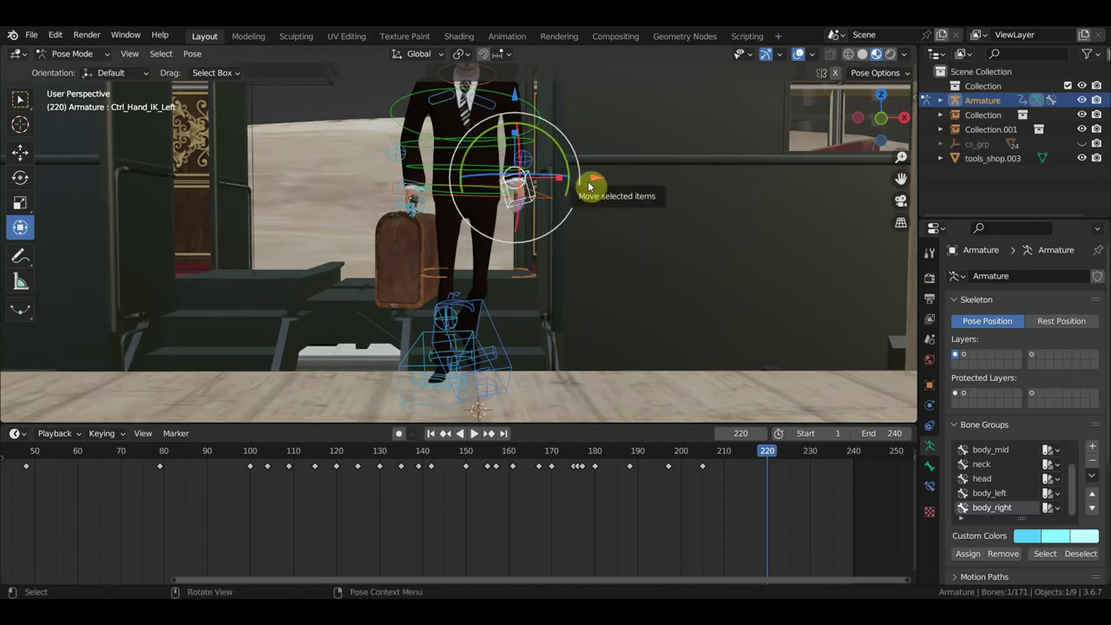
Rotate and shift the hands and hips sideways together, then key all bones at frame 220.
scroll(384, 266, "up", 3)
key("ctrl+shift+m")
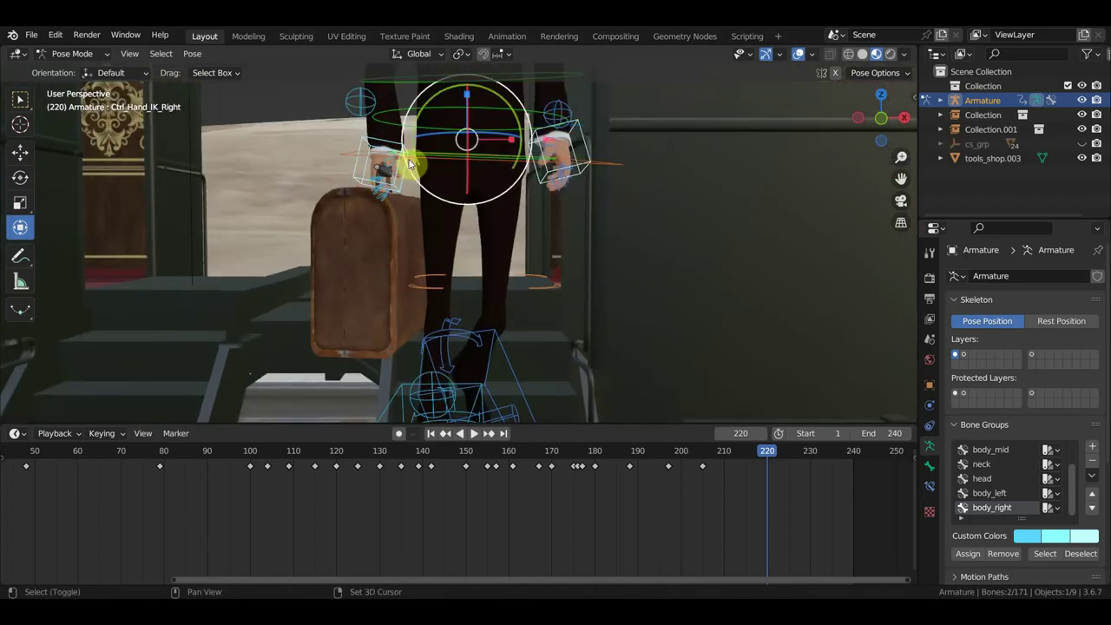
left_click(616, 165, "shift")
scroll(619, 198, "down", 2)
scroll(642, 225, "down", 1)
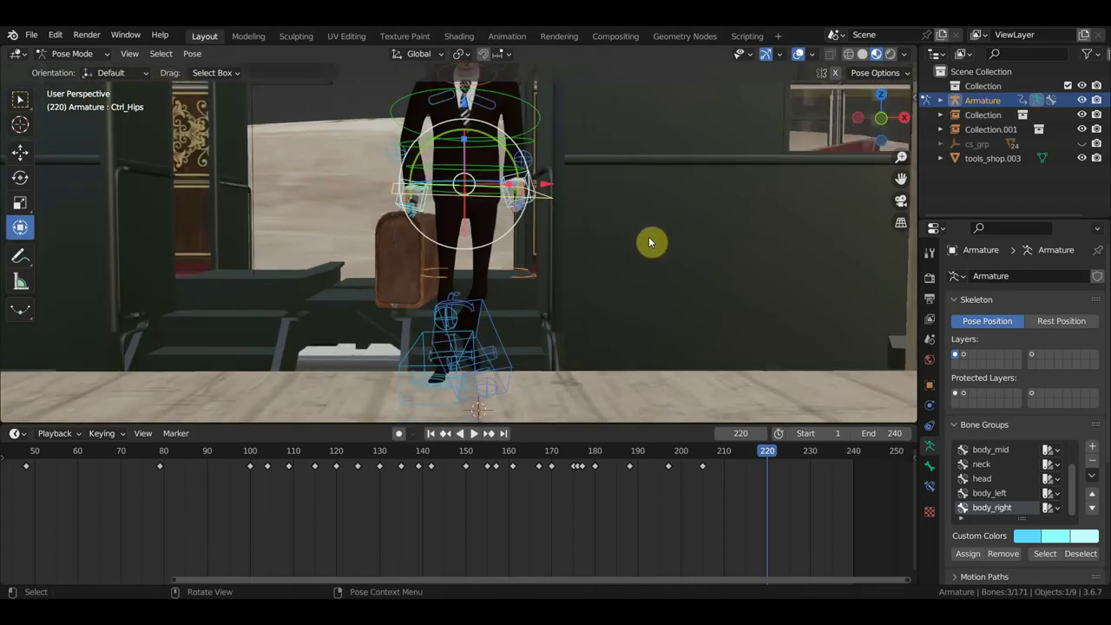
key("r")
left_click(686, 223)
key("g")
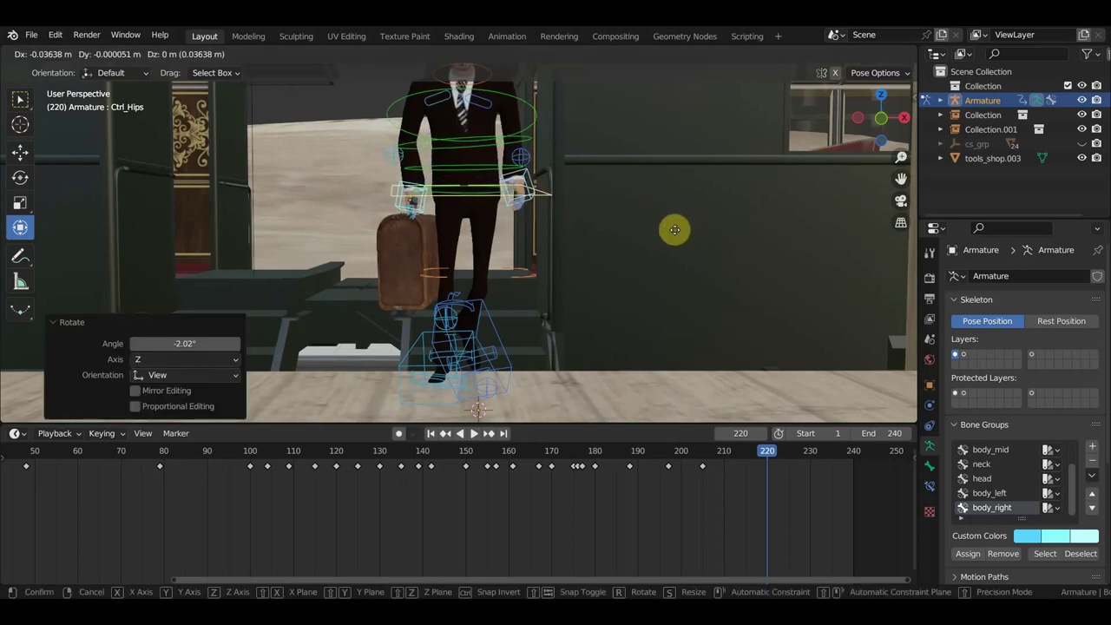
left_click(664, 233)
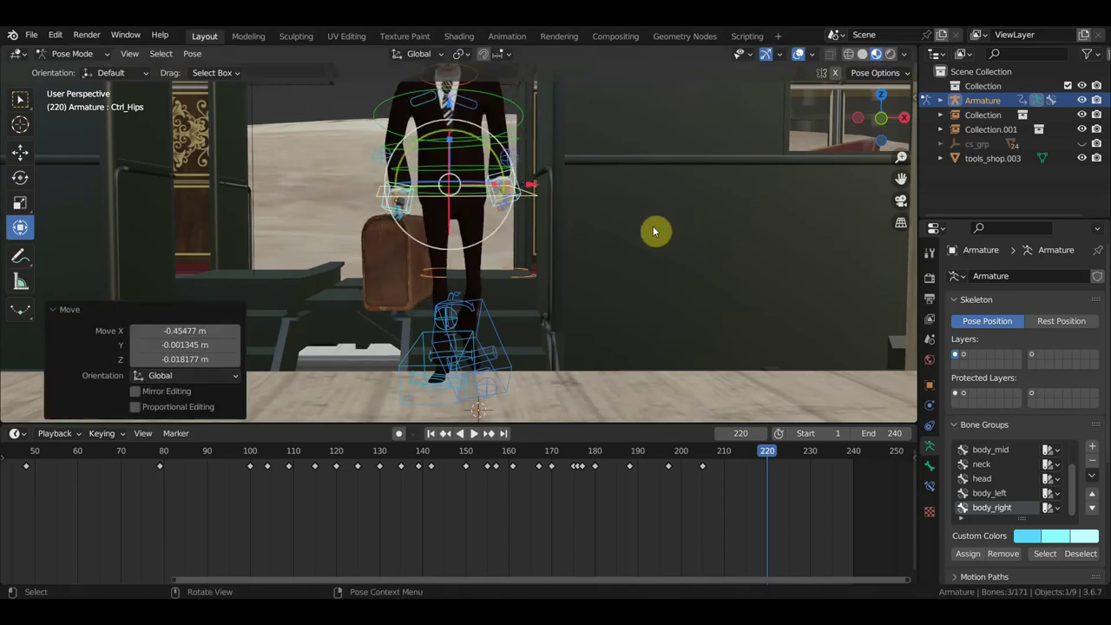
key("a")
key("i")
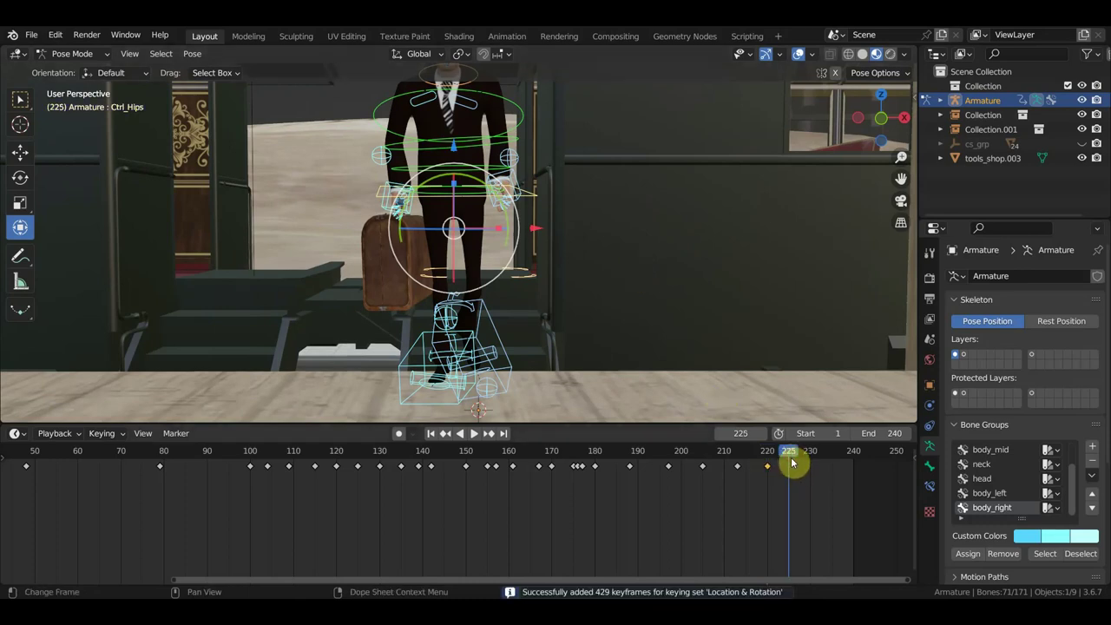
Turn the left foot IK control and move it to a new position, seen from the side.
mouse_move(626, 313)
middle_mouse_down()
mouse_move(457, 290)
mouse_move(451, 307)
middle_mouse_up()
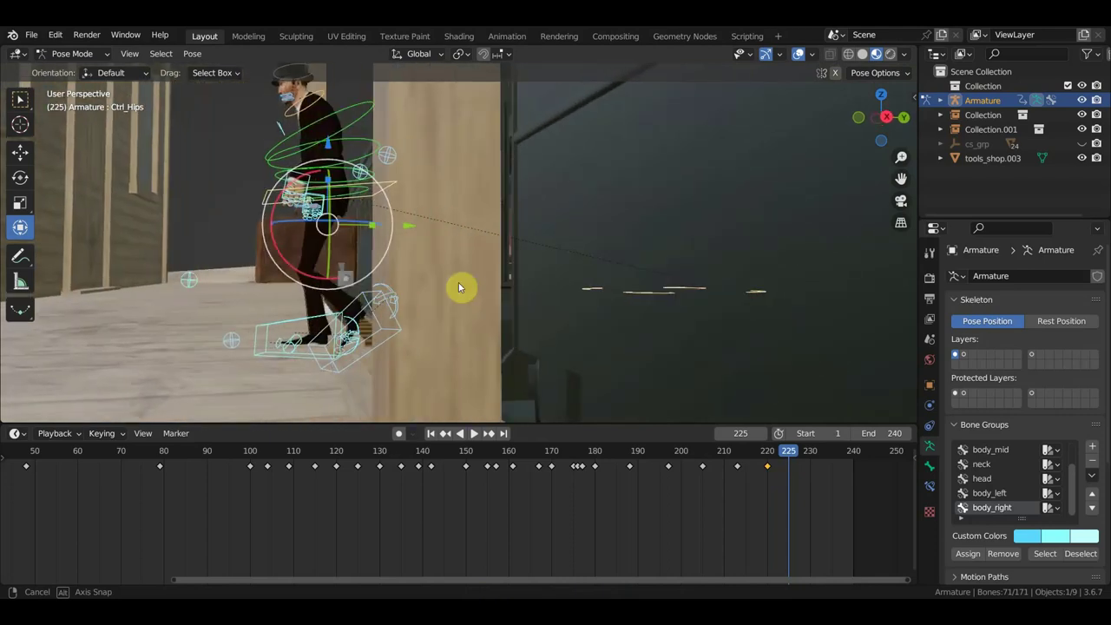
left_click(370, 358)
left_click(416, 367)
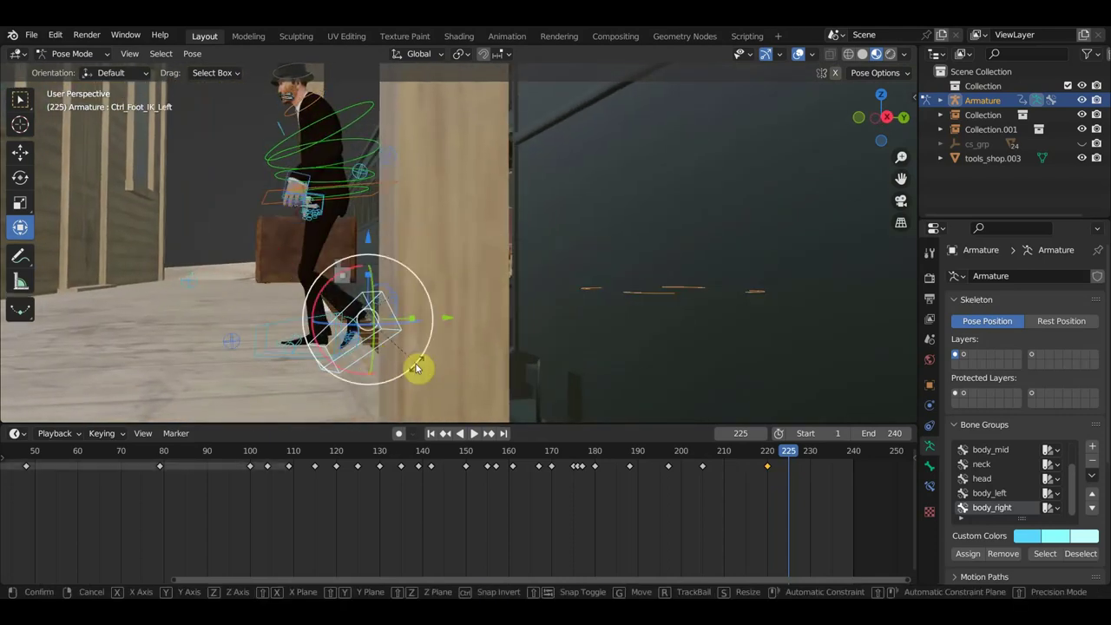
left_click(374, 399)
key("g")
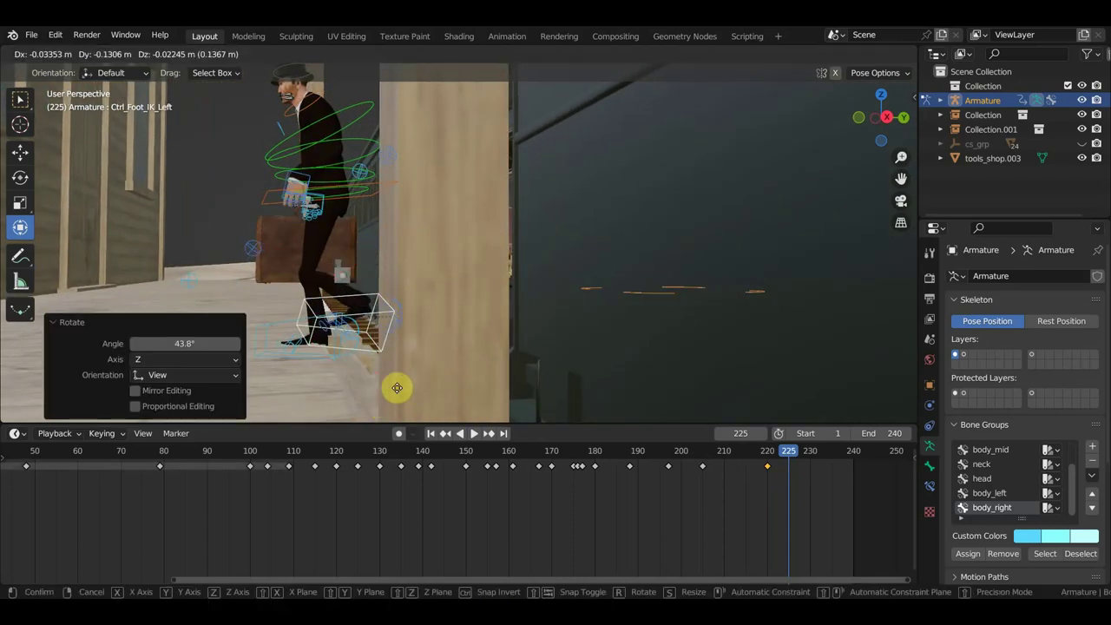
left_click(364, 420)
mouse_move(384, 389)
middle_mouse_down()
mouse_move(533, 389)
mouse_move(392, 372)
mouse_move(382, 376)
mouse_move(534, 380)
middle_mouse_up()
key("g")
left_click(567, 383)
Rotate the left foot about -19 degrees and lift it onto the step.
key("r")
left_click(414, 379)
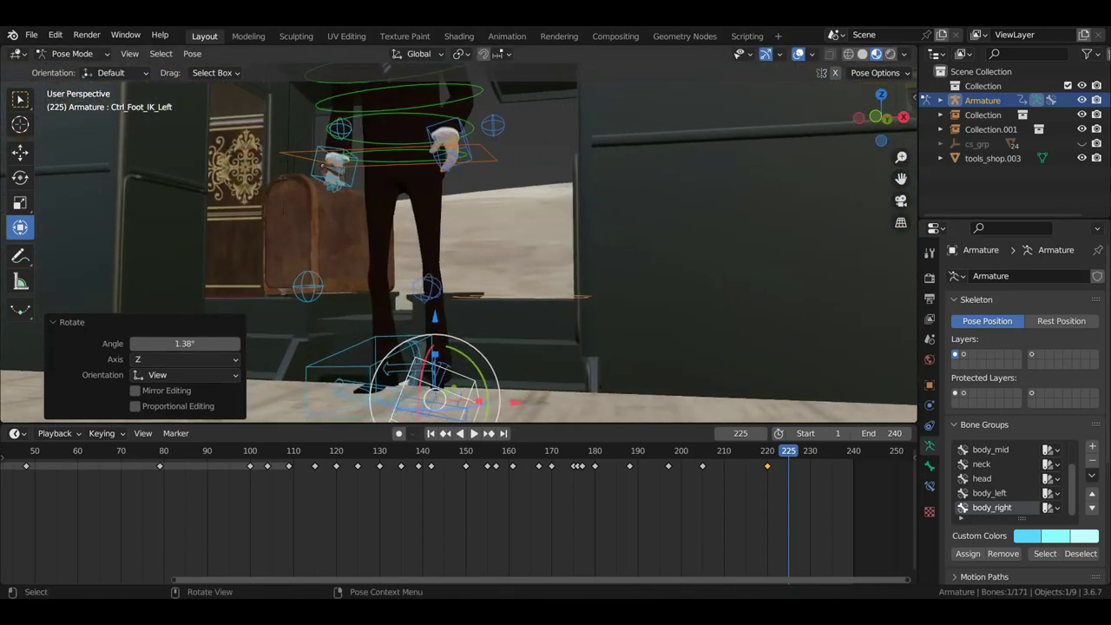
key("r")
left_click(540, 339)
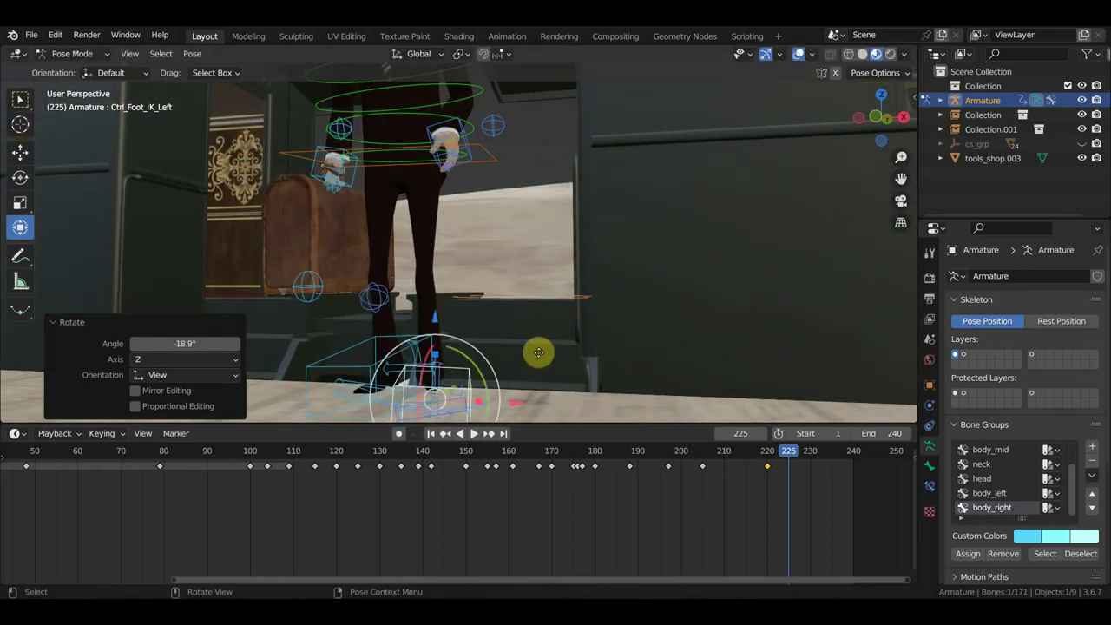
key("g")
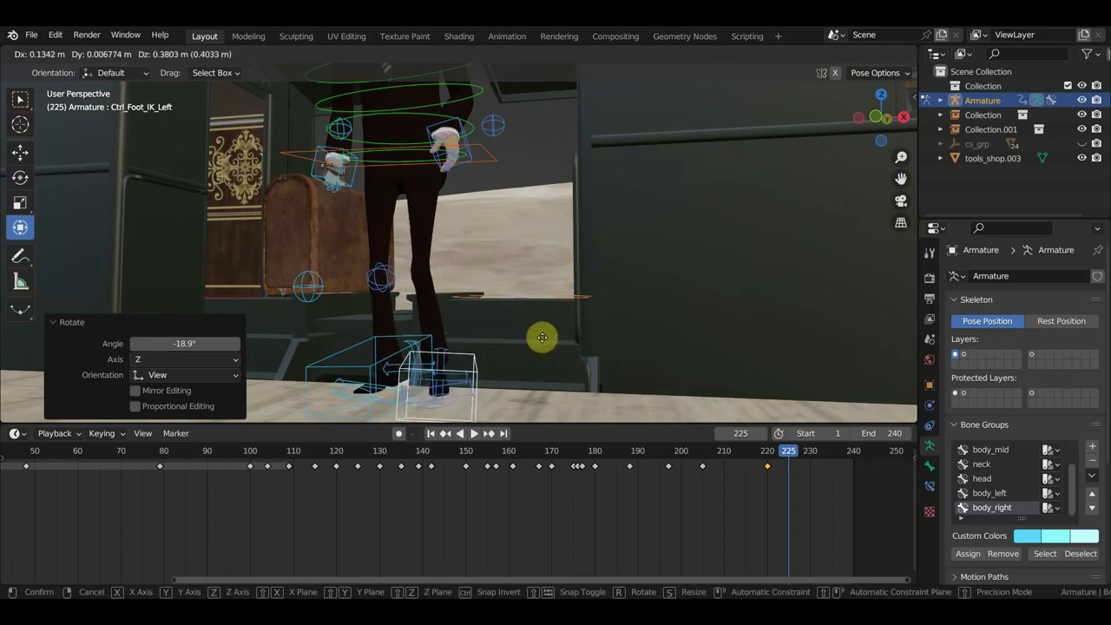
left_click(538, 334)
middle_click_drag(528, 318, 548, 321)
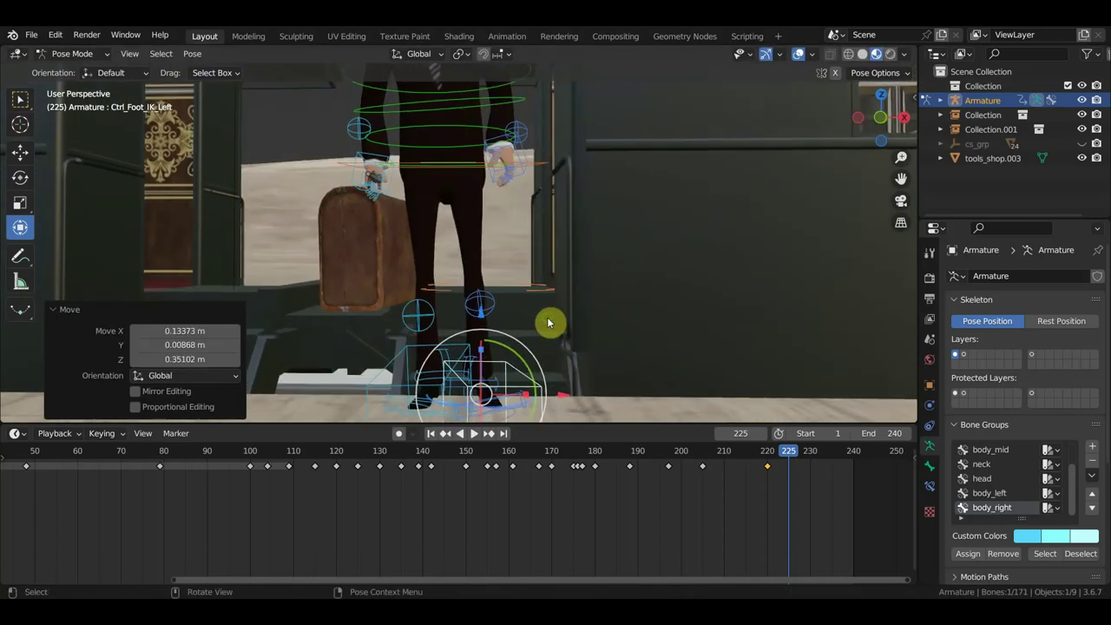
Move the hand controls together along X, and undo a trial X shift of the hips.
left_click(456, 167)
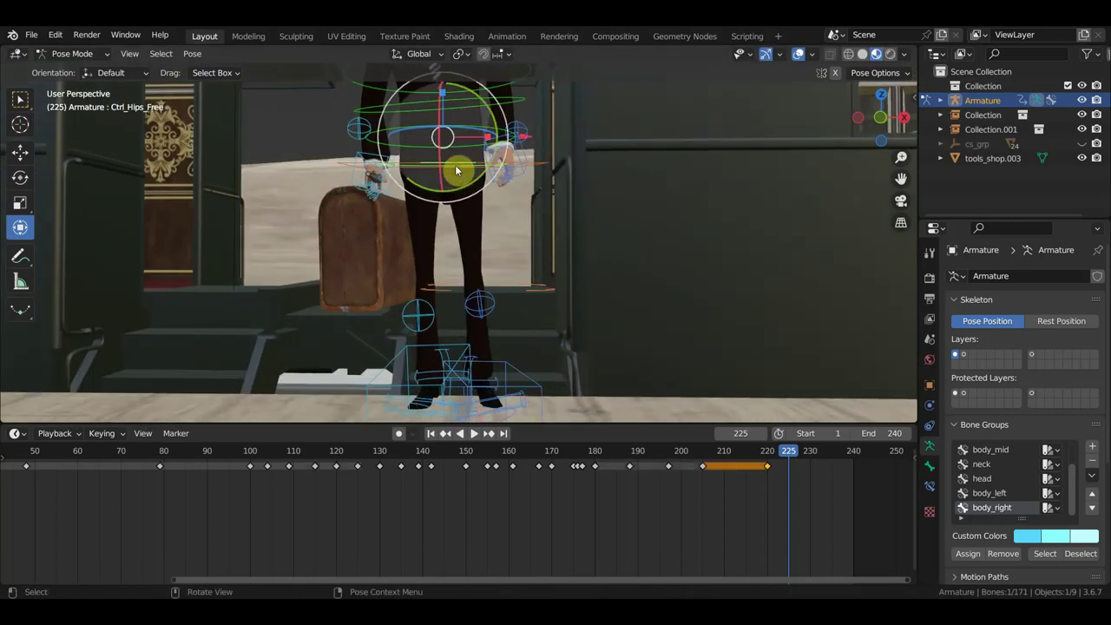
left_click(369, 160, "shift")
left_click(527, 158, "shift")
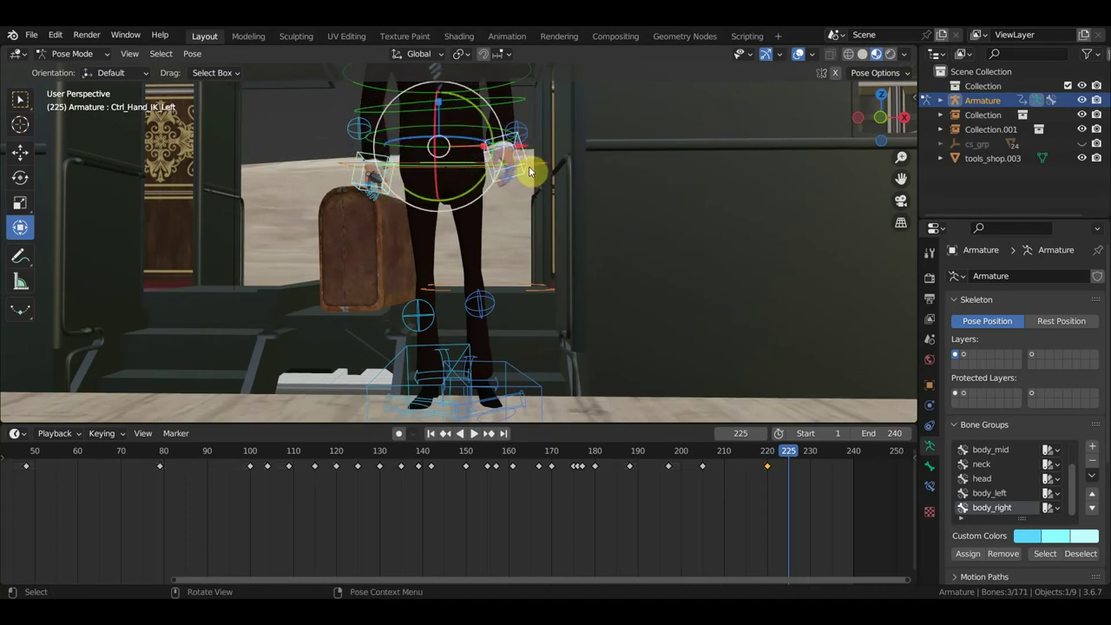
key("g")
key("x")
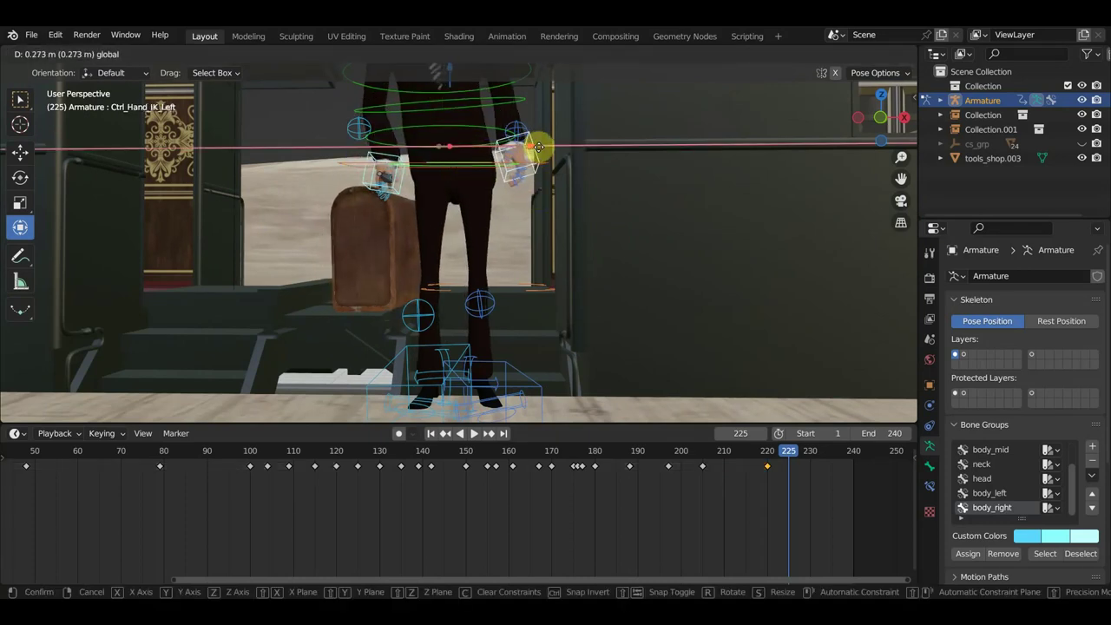
left_click(539, 149)
left_click(441, 182)
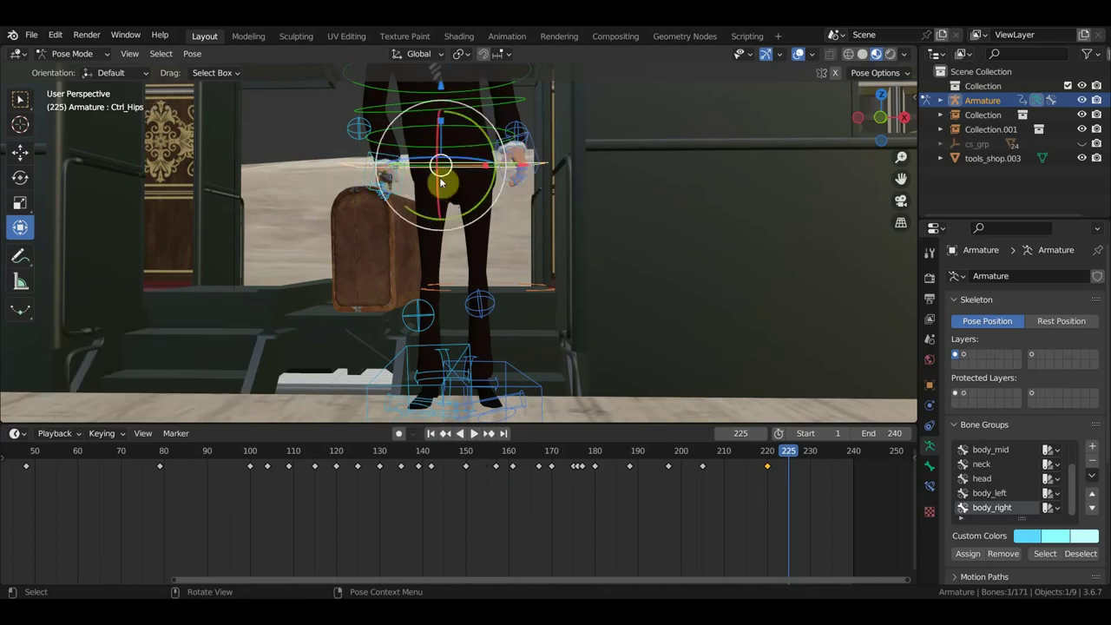
key("g")
key("x")
left_click(532, 168)
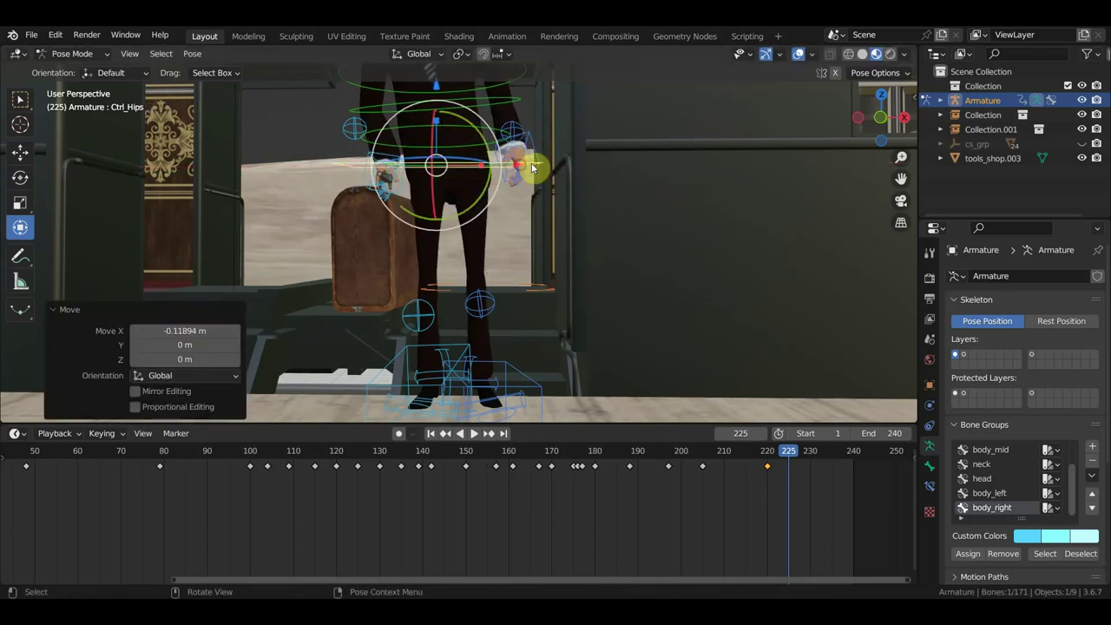
key("ctrl+z")
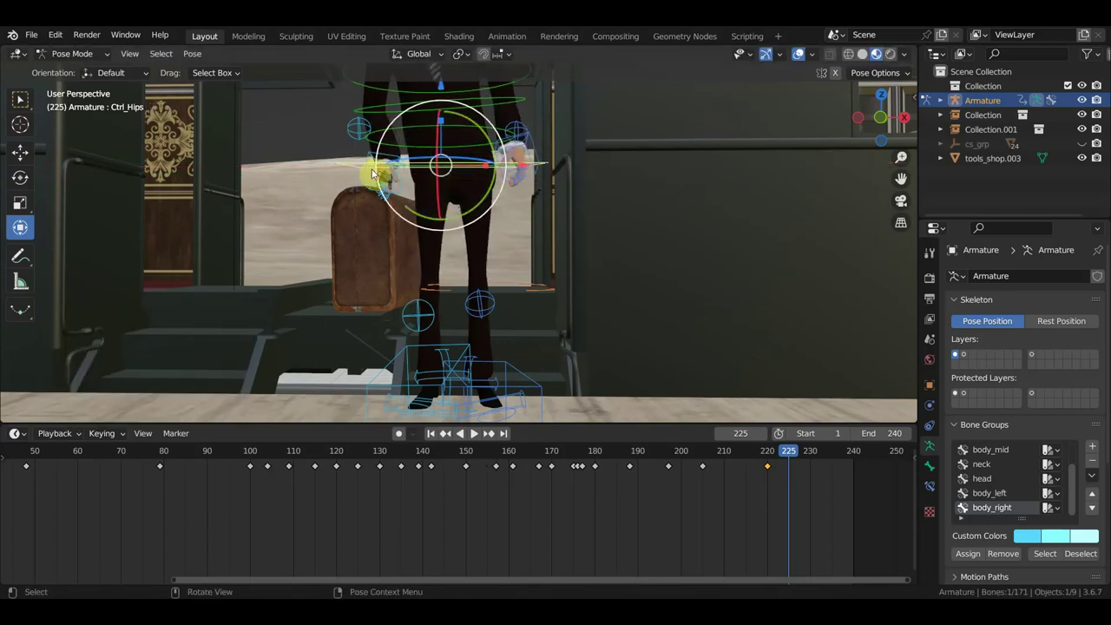
Shift the right hand IK about -0.28 m along X and lean the upper spine back.
left_click(366, 177)
key("g")
key("x")
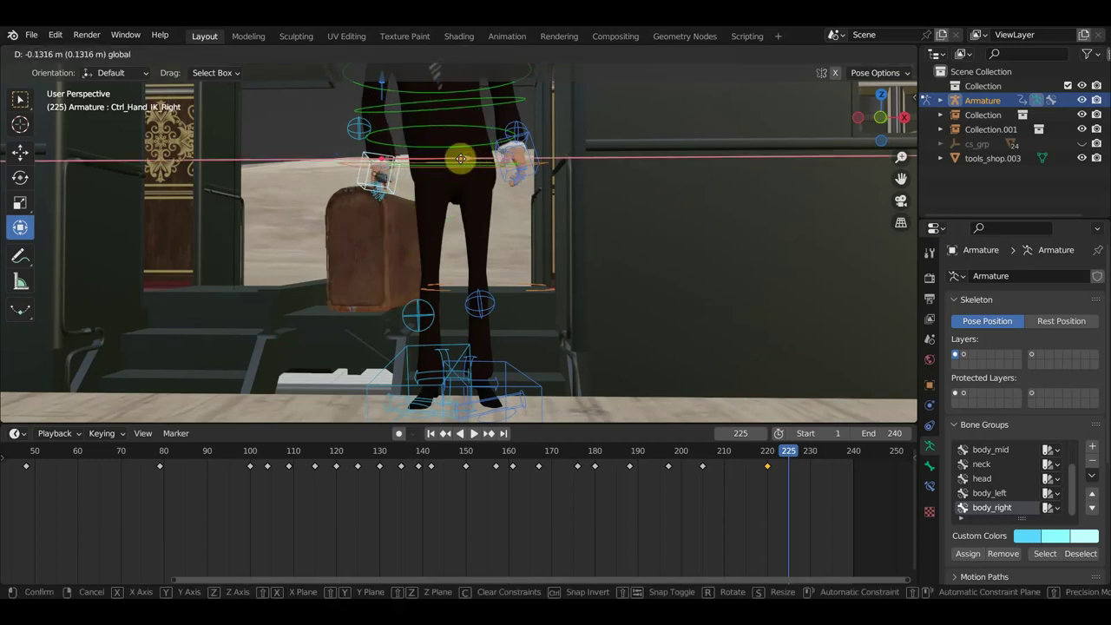
left_click(458, 163)
mouse_move(458, 163)
middle_mouse_down()
mouse_move(546, 258)
mouse_move(538, 224)
middle_mouse_up()
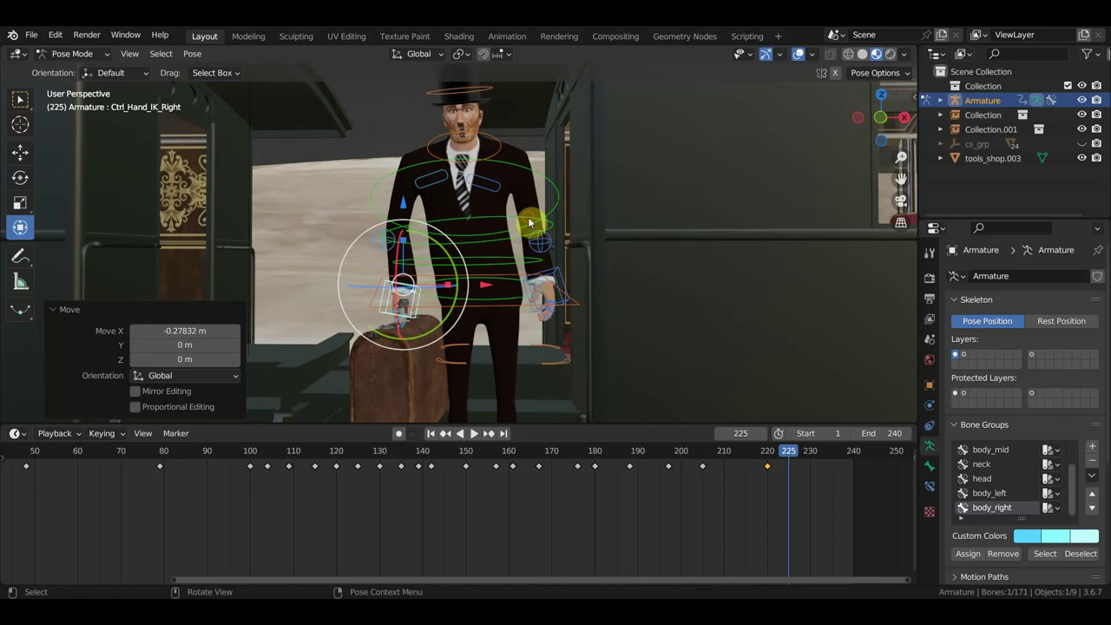
left_click(528, 218)
left_click(555, 204, "shift")
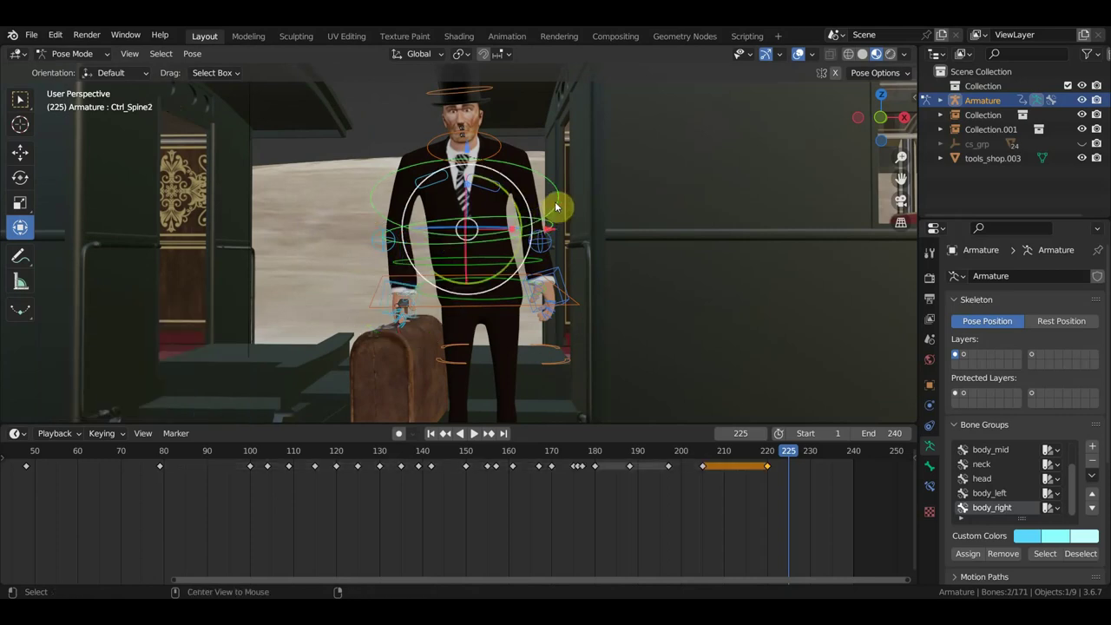
key("alt+r")
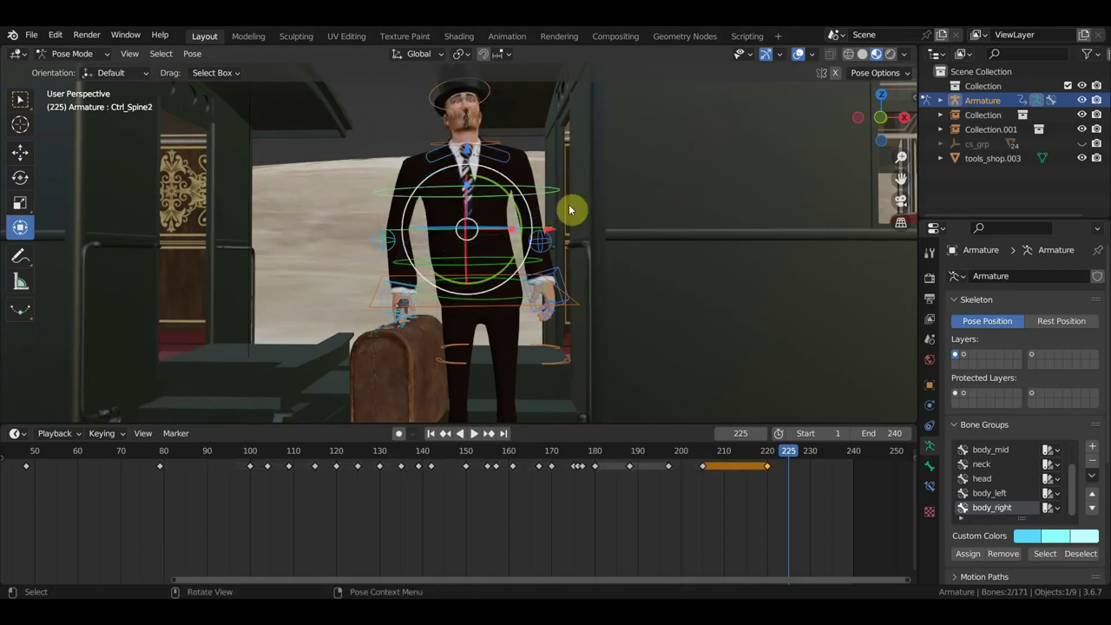
Twist the hips control about 8° from the top view, then another 1°.
left_click(515, 307)
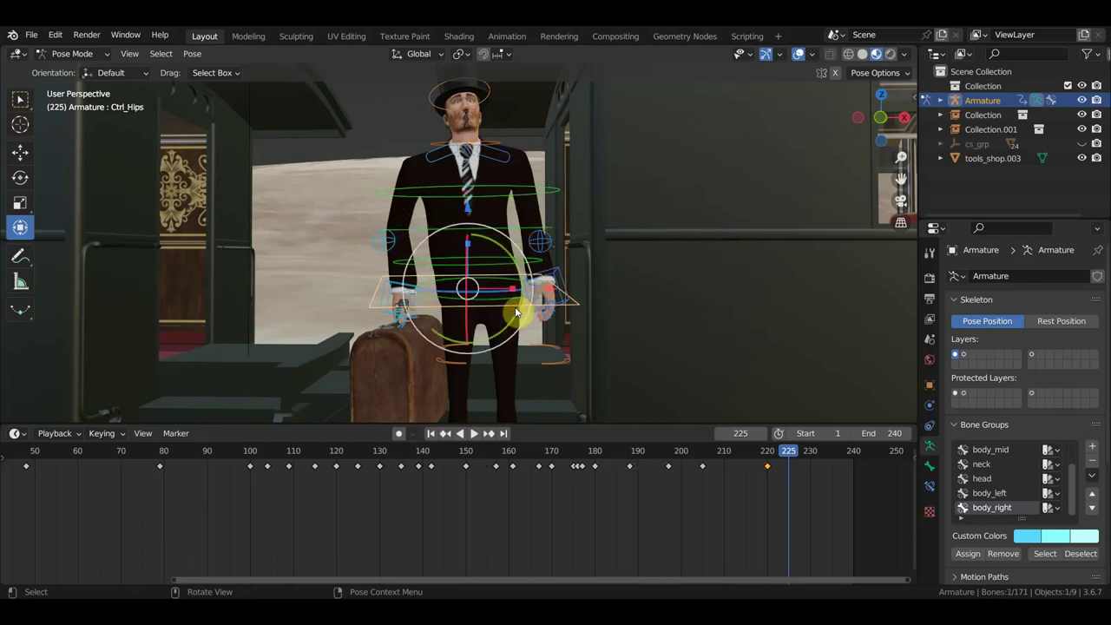
mouse_move(515, 306)
middle_mouse_down()
mouse_move(513, 351)
mouse_move(536, 375)
middle_mouse_up()
key("KP_7")
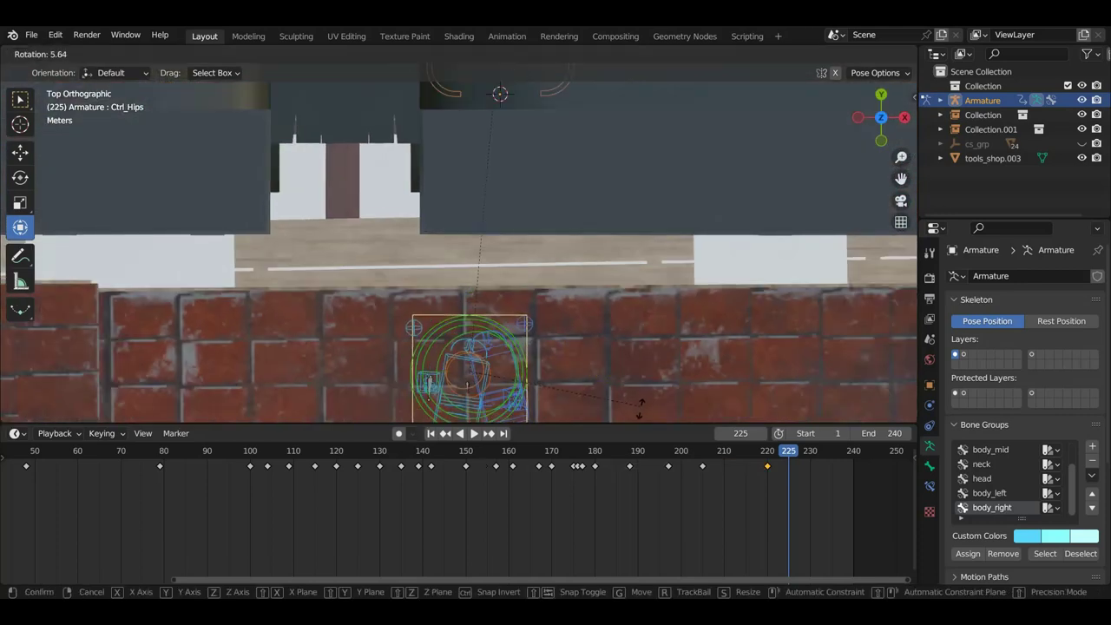
left_click_drag(534, 373, 639, 417)
mouse_move(640, 416)
middle_mouse_down()
mouse_move(654, 235)
mouse_move(605, 248)
middle_mouse_up()
key("r")
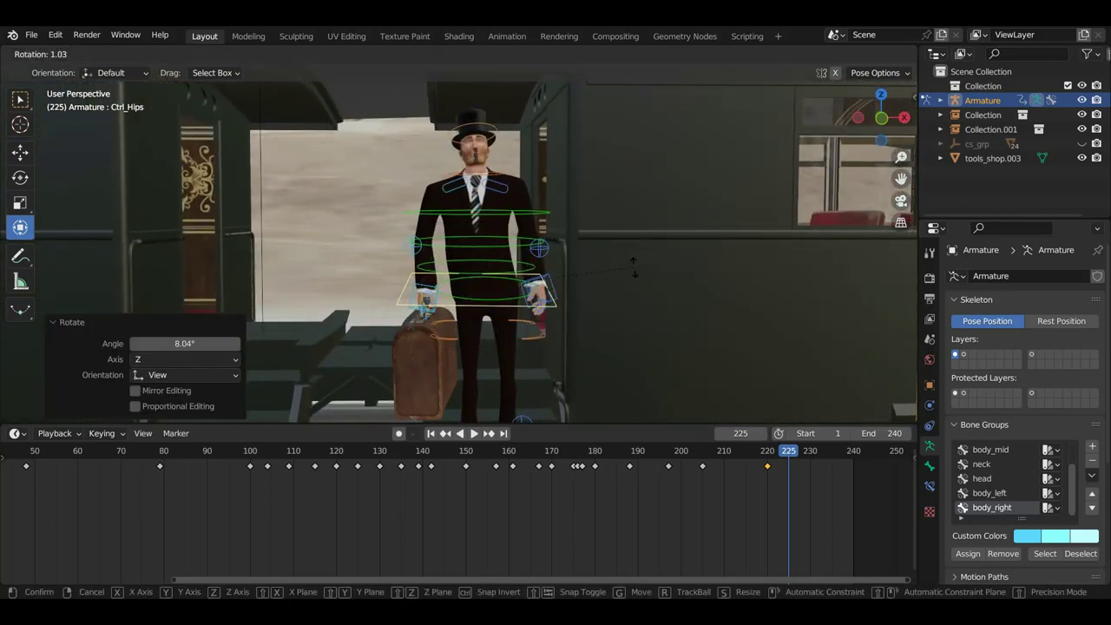
left_click(597, 256)
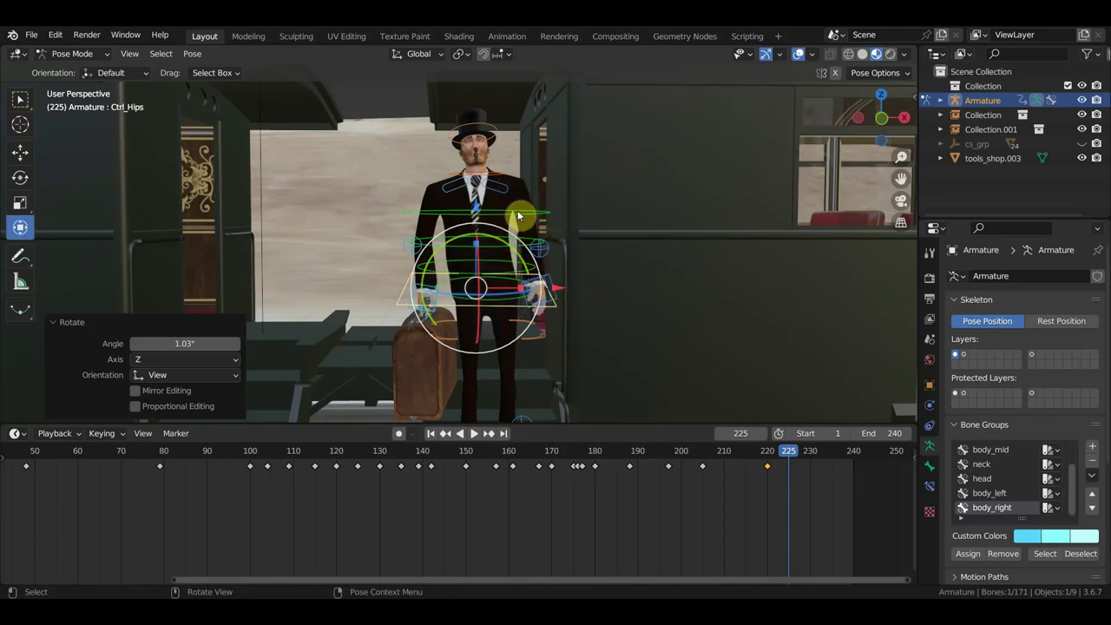
Rotate the Ctrl_Spine2 control and move the hips control to a new position.
mouse_move(549, 254)
middle_mouse_down()
mouse_move(512, 261)
mouse_move(393, 243)
mouse_move(426, 233)
mouse_move(395, 227)
mouse_move(434, 208)
mouse_move(419, 226)
middle_mouse_up()
left_click(406, 217)
key("r")
left_click(434, 194)
left_click(387, 270)
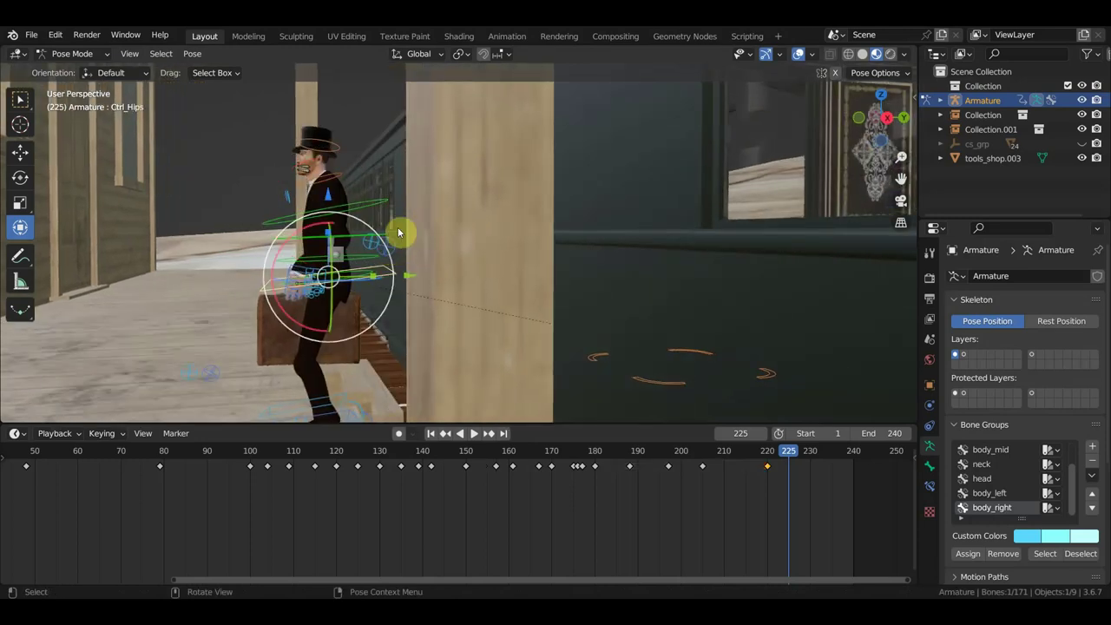
key("g")
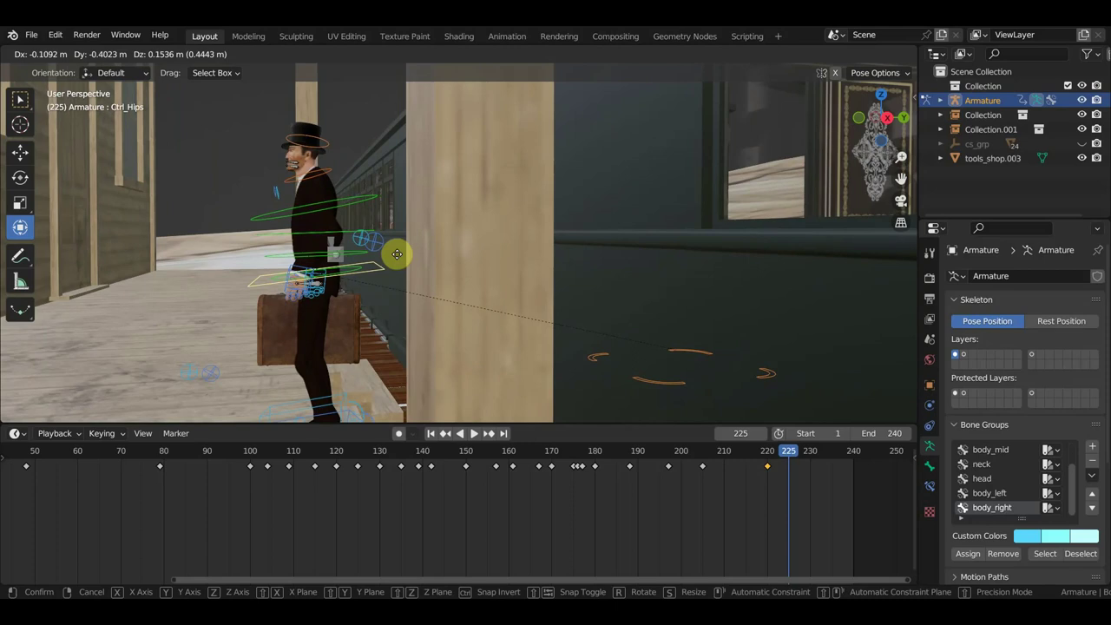
left_click(398, 259)
Key location and rotation for the whole rig at frame 225, then play back from 220.
key("ctrl+z")
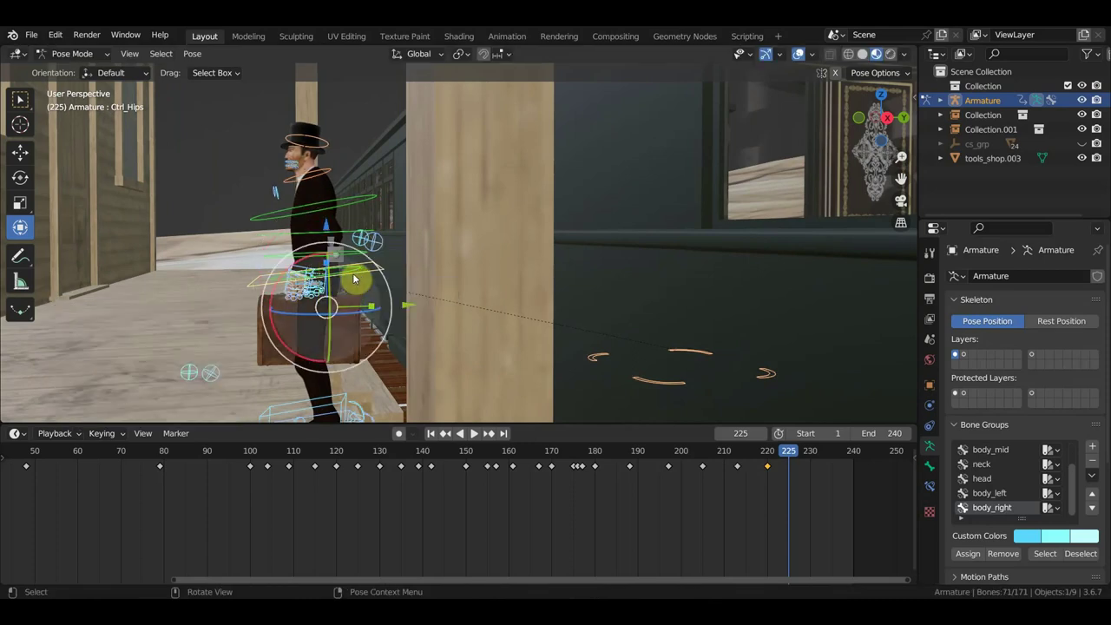
key("i")
mouse_move(786, 462)
left_mouse_down()
mouse_move(768, 463)
mouse_move(789, 467)
left_mouse_up()
key("space")
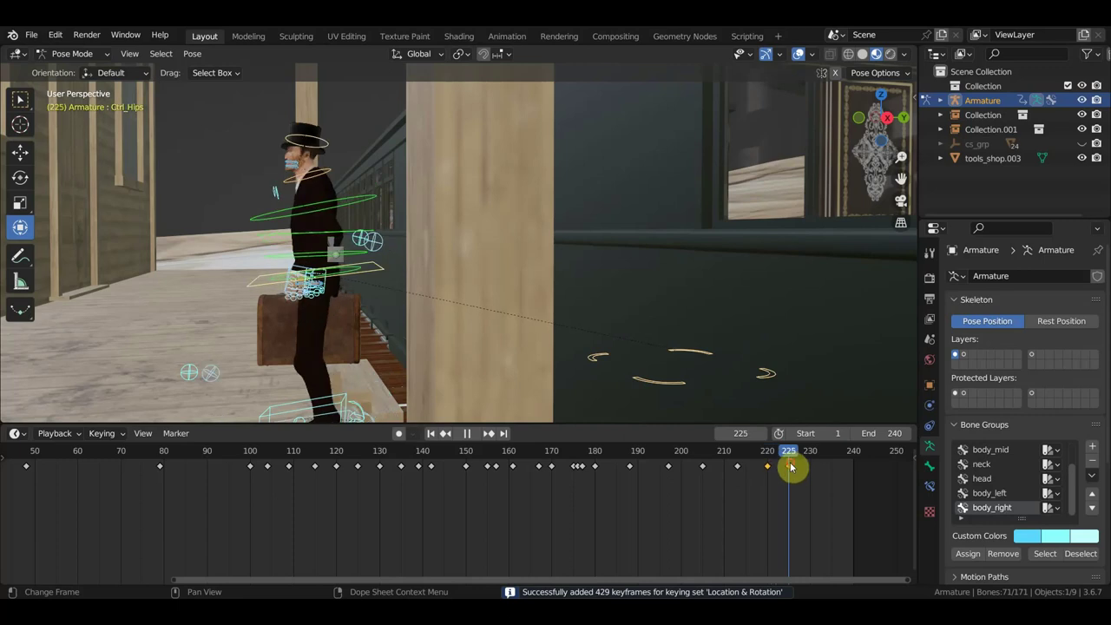
key("space")
mouse_move(555, 347)
middle_mouse_down()
mouse_move(452, 319)
mouse_move(509, 310)
middle_mouse_up()
Clear location and rotation on a box-selected group of body controls, then scrub back to compare.
left_click(467, 317)
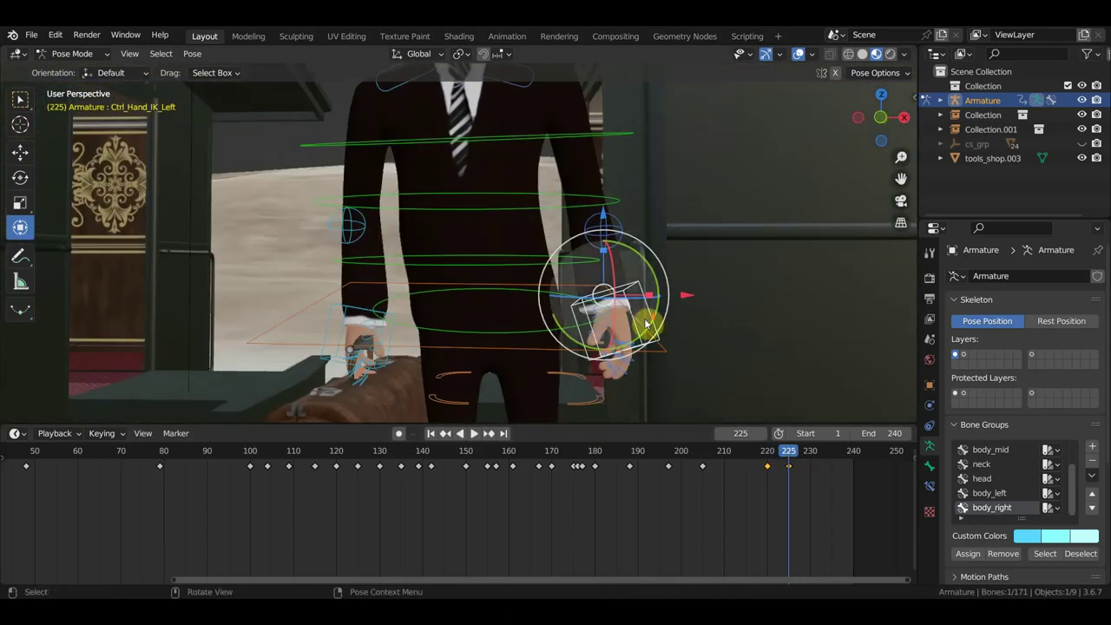
scroll(644, 323, "down", 1)
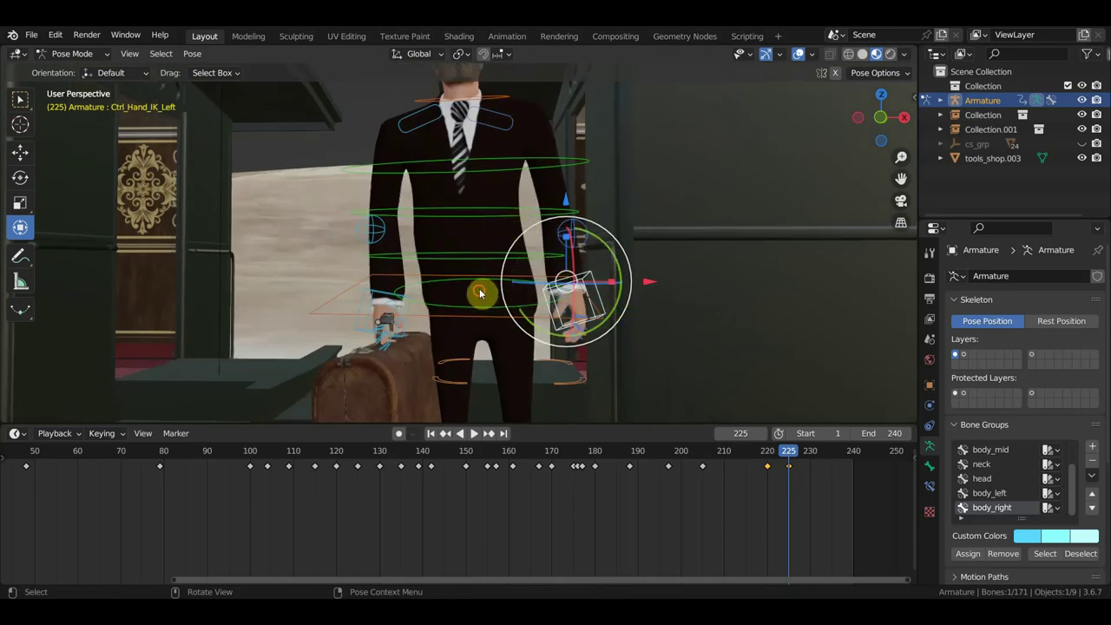
left_click_drag(478, 292, 474, 164)
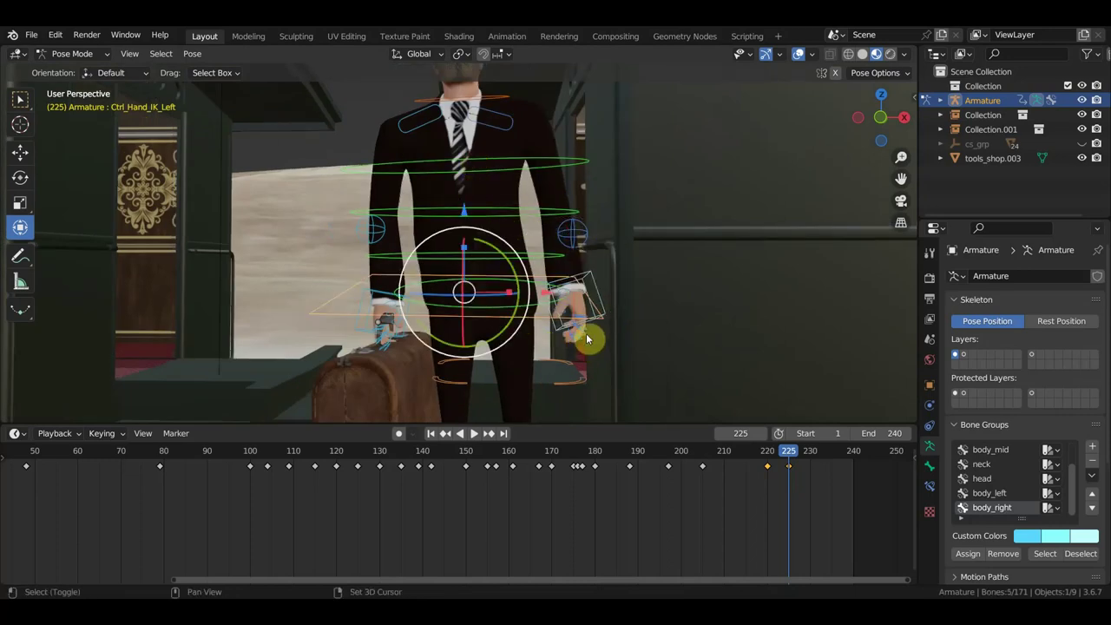
left_click(339, 315, "shift")
key("alt+g")
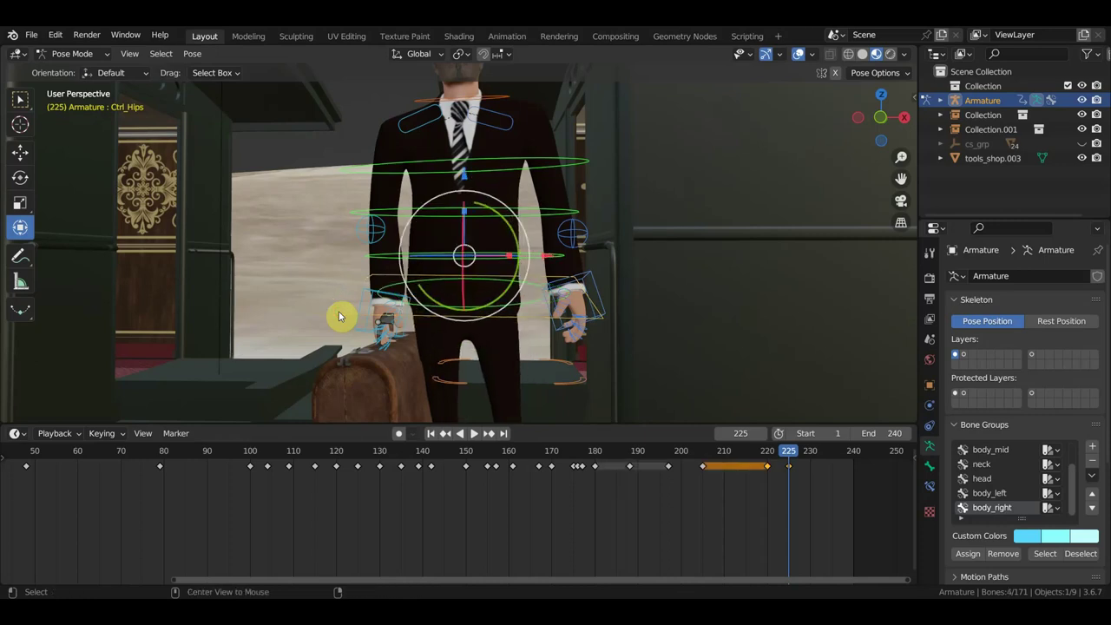
key("alt+r")
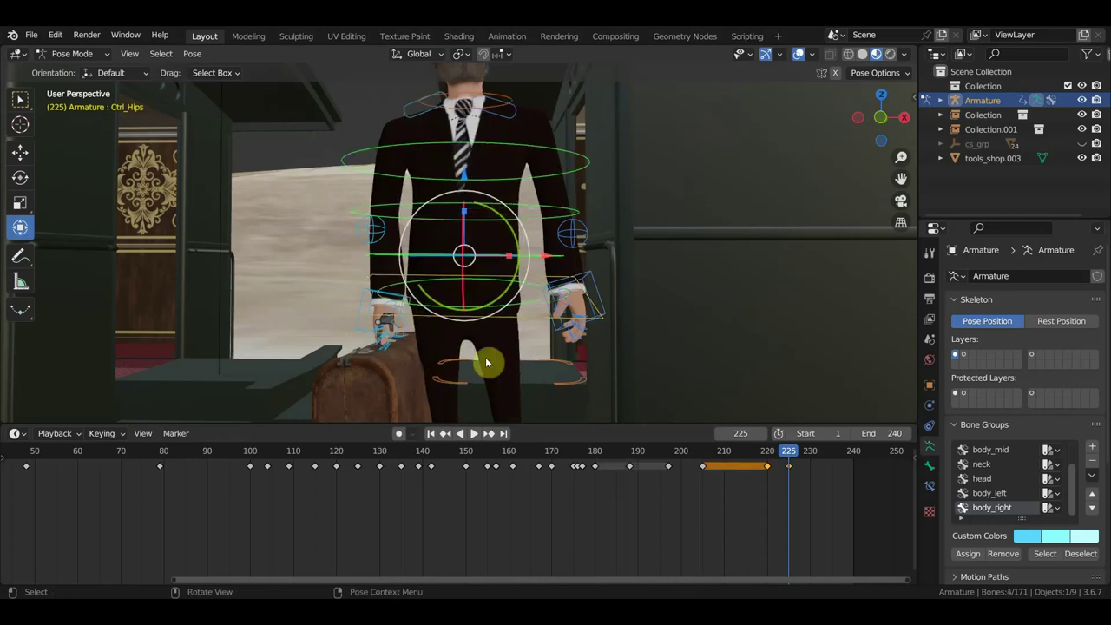
left_click(537, 319)
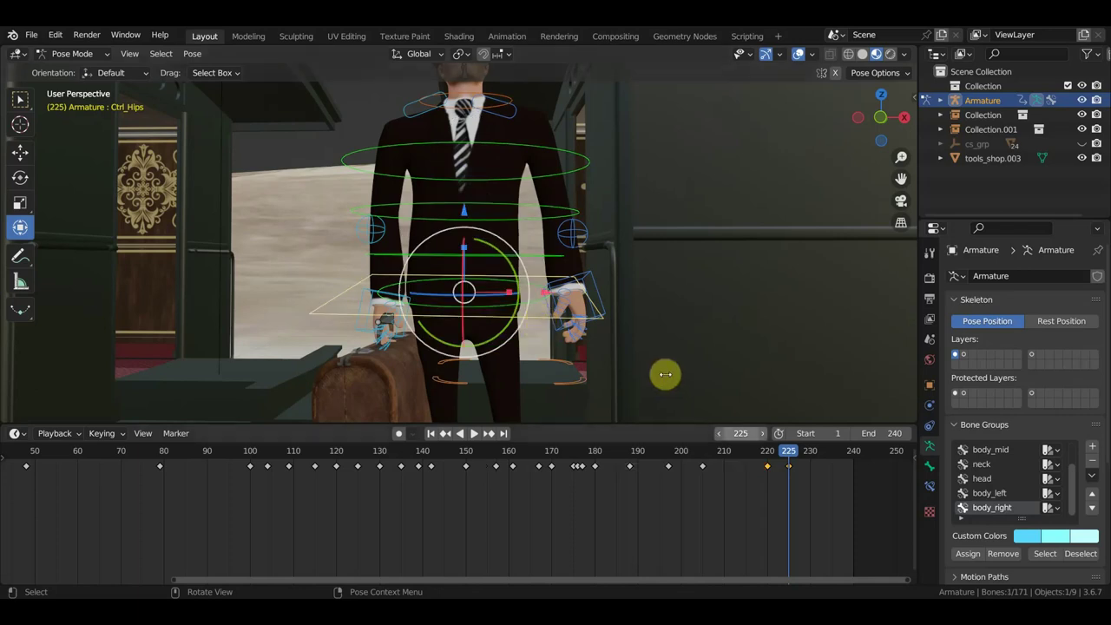
mouse_move(788, 456)
left_mouse_down()
mouse_move(769, 460)
mouse_move(789, 457)
left_mouse_up()
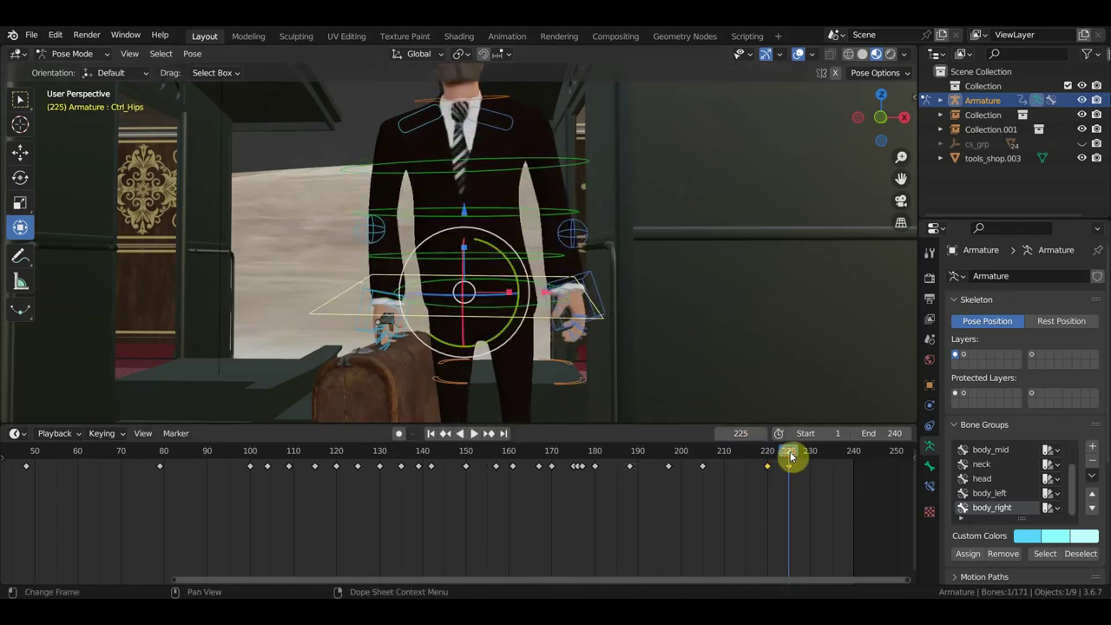
Rotate both hand IK controls 2.75° and shift them about 0.19 m.
left_click(594, 289, "shift")
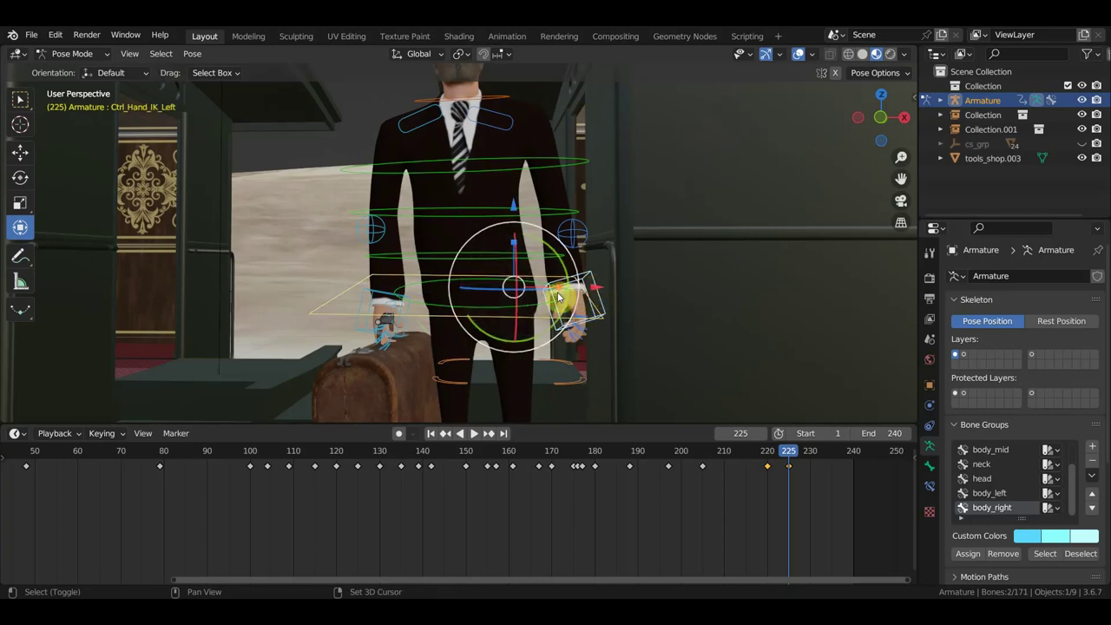
left_click(363, 308, "shift")
key("r")
left_click(677, 331)
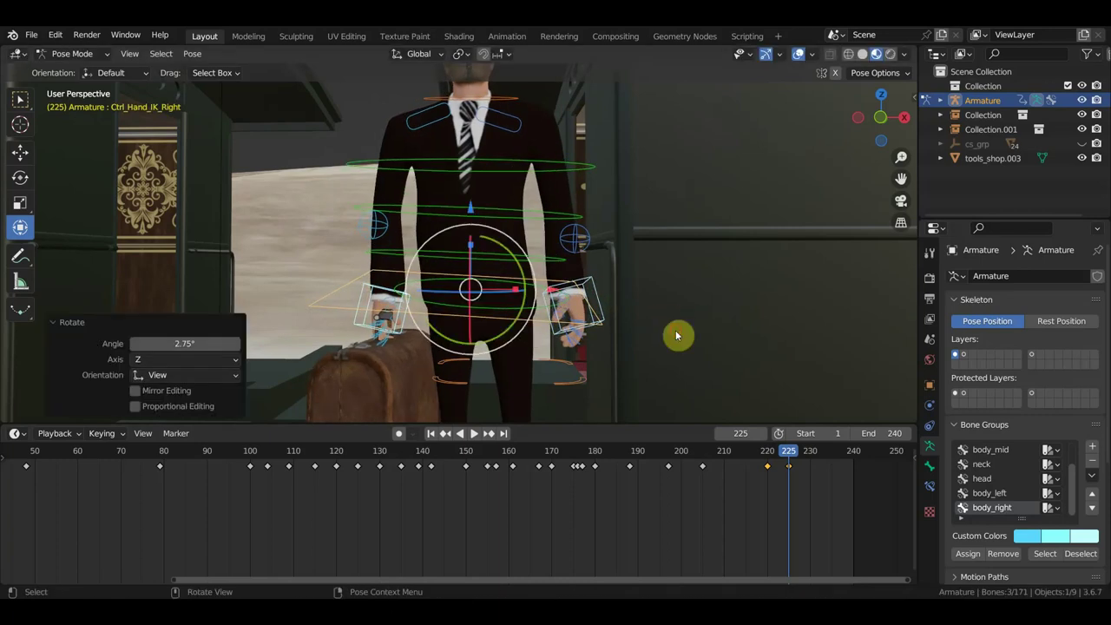
key("g")
left_click(676, 332)
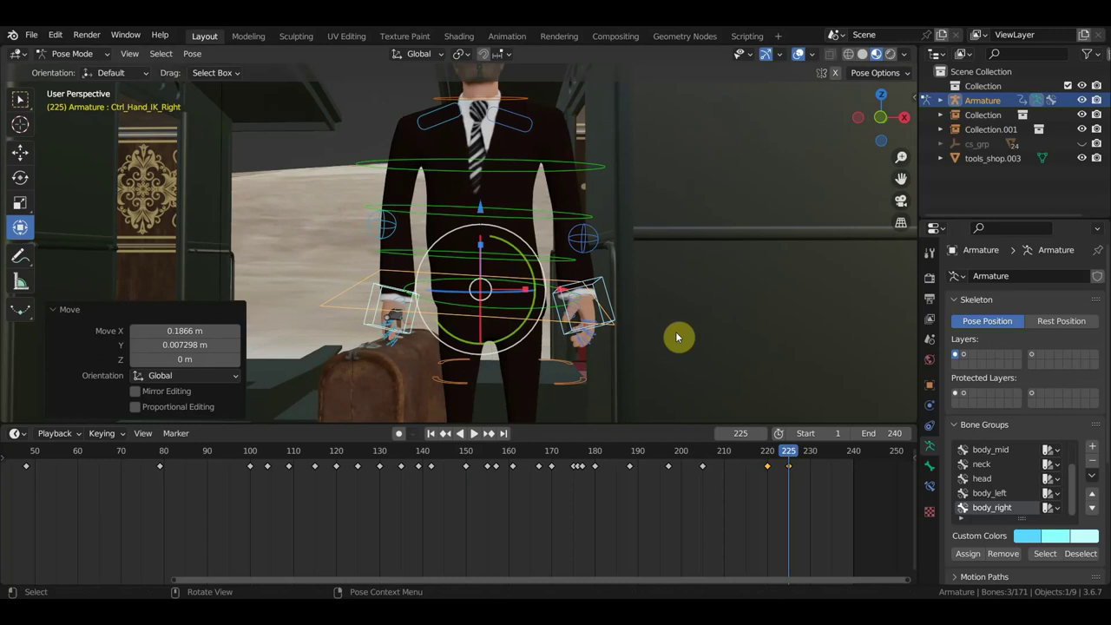
Twist the hips about -3.4° and the Ctrl_Spine control about -0.2° around Z.
left_click(594, 328)
key("r")
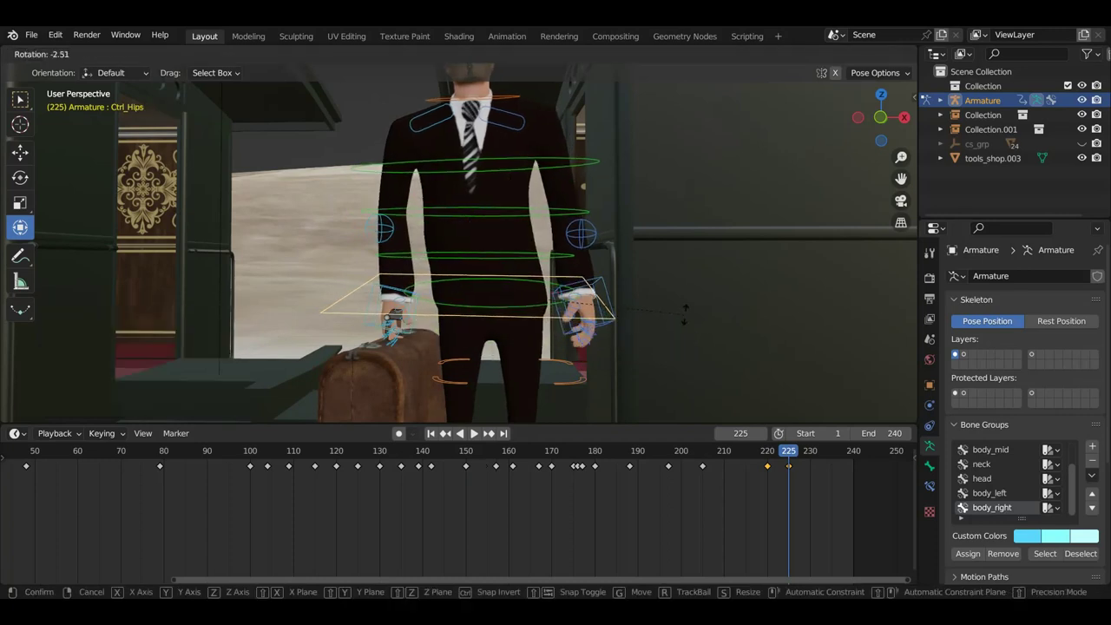
left_click(686, 314)
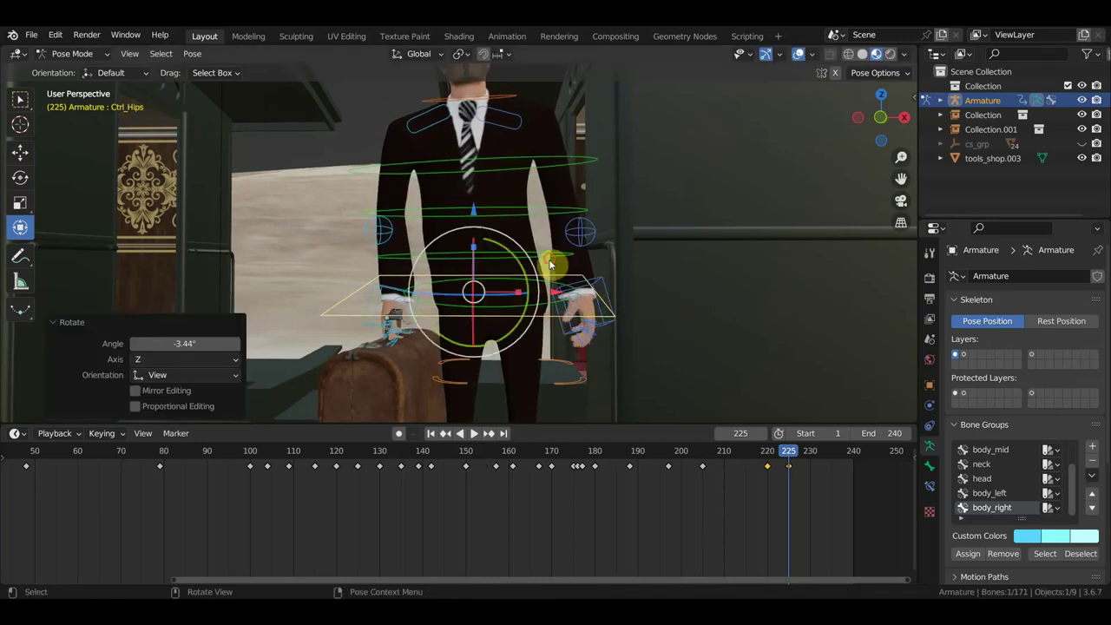
left_click(551, 263)
key("r")
left_click(580, 261)
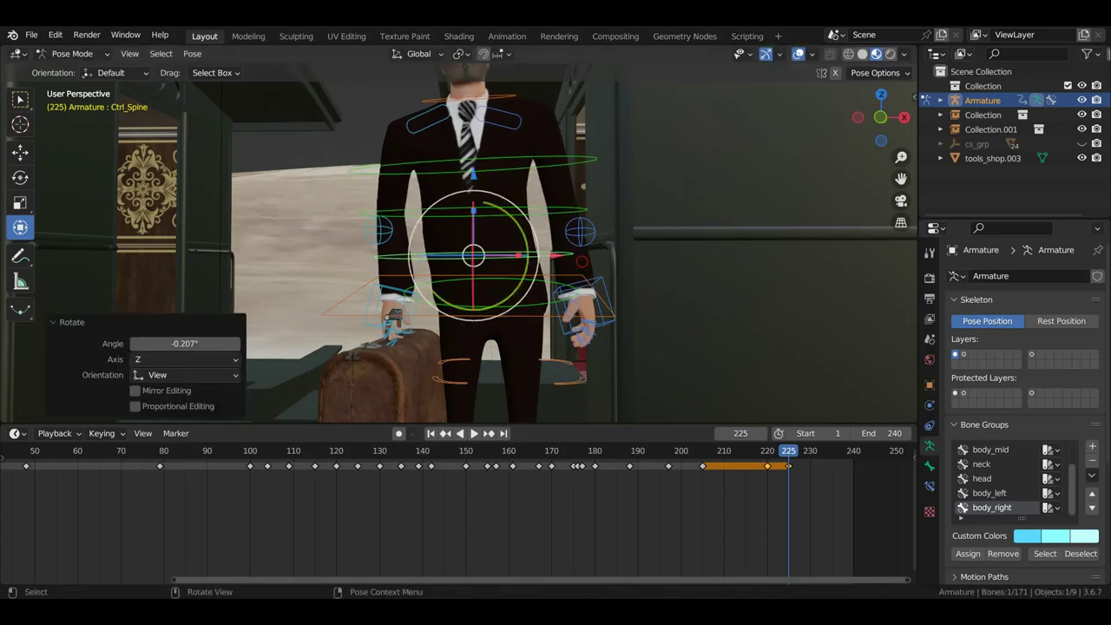
mouse_move(521, 330)
middle_mouse_down()
mouse_move(348, 373)
mouse_move(490, 340)
mouse_move(476, 339)
middle_mouse_up()
left_click(337, 353)
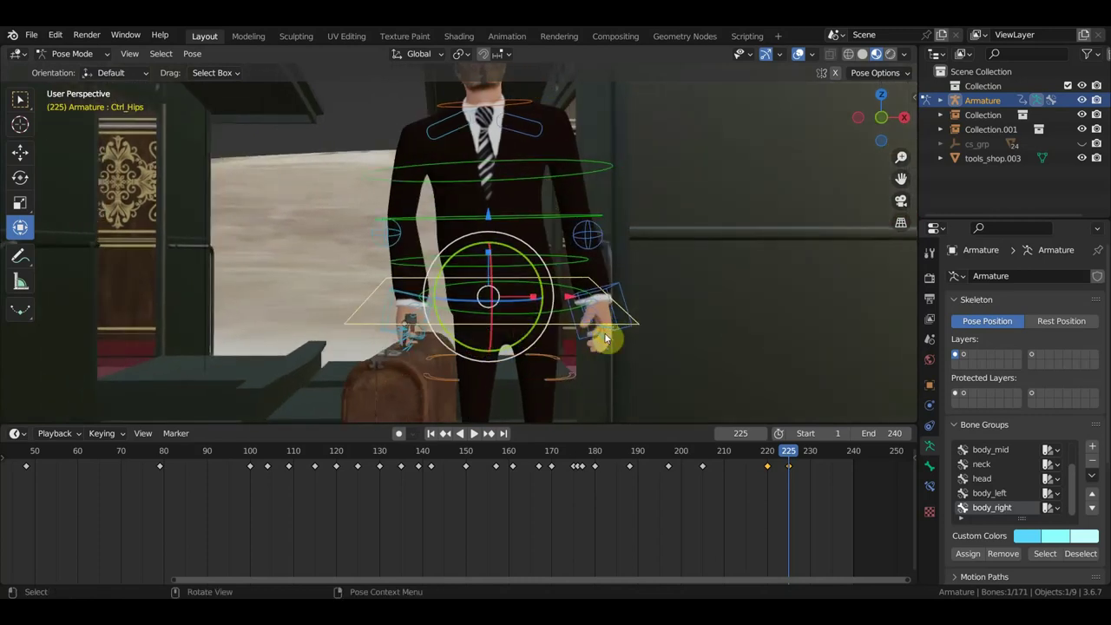
scroll(652, 335, "down", 4)
scroll(651, 330, "up", 1)
scroll(649, 334, "up", 1)
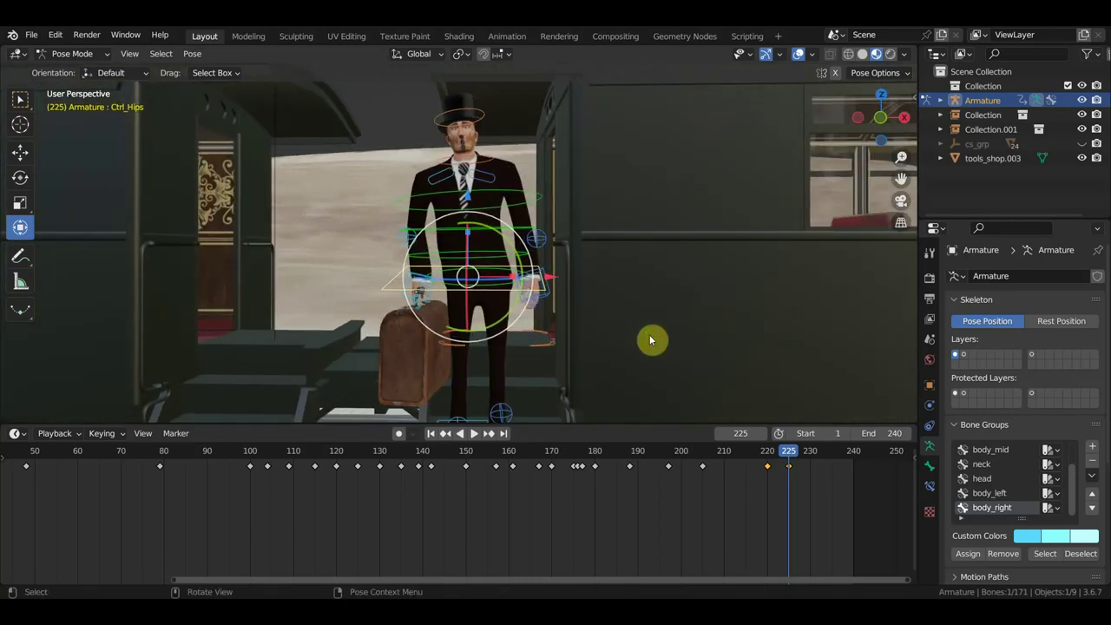
Rotate the hips control 4.58° and rotate the right shoulder control at frame 225.
key("r")
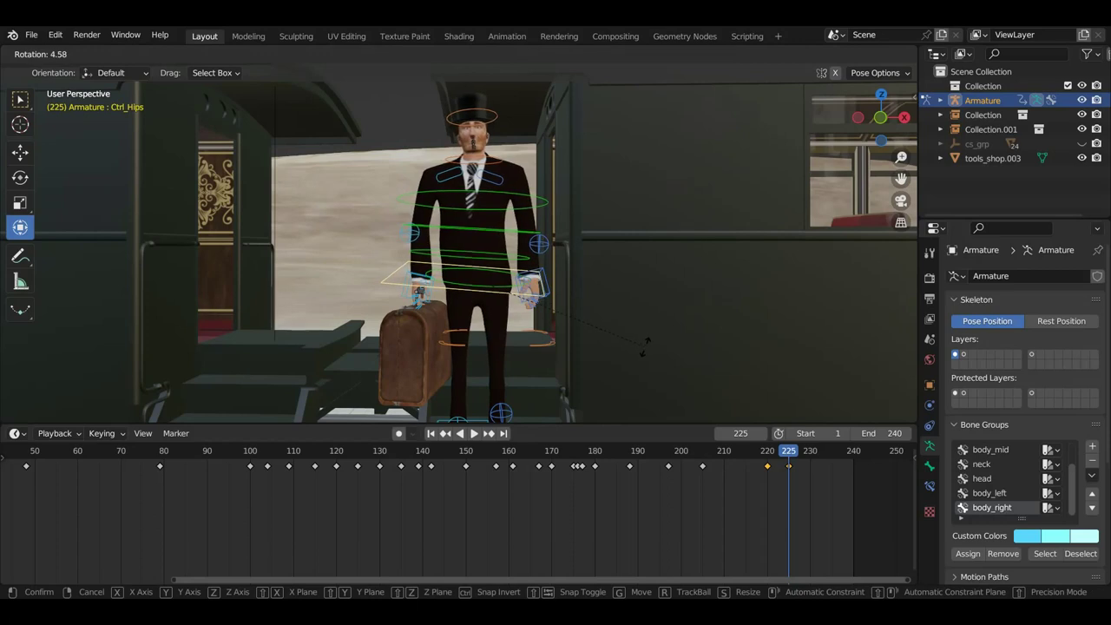
left_click(603, 353)
left_click(429, 302)
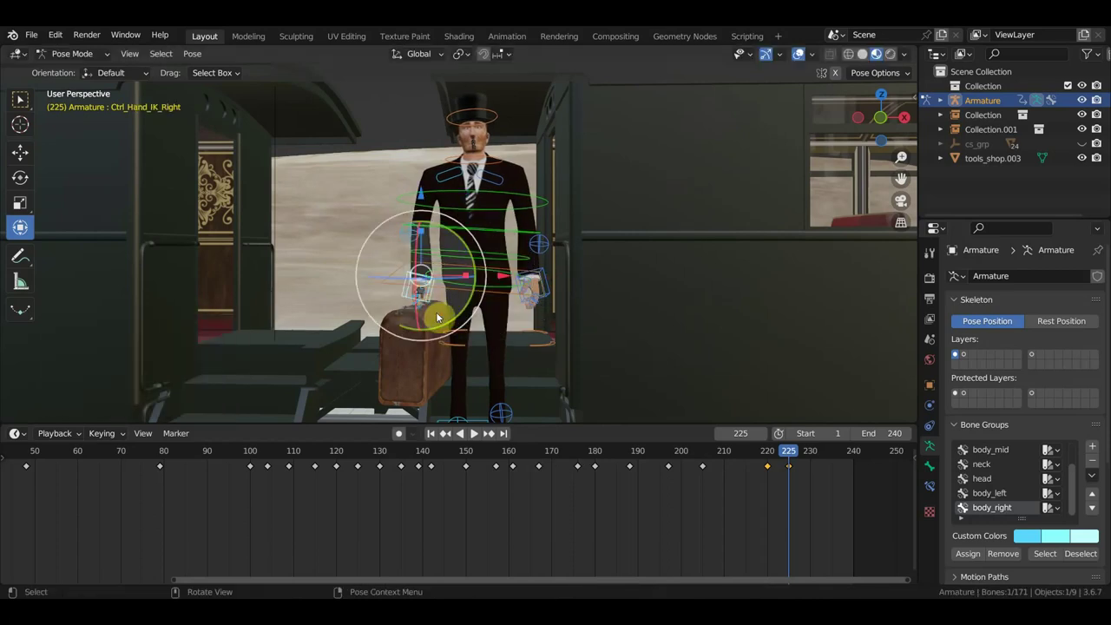
left_click(455, 182)
key("r")
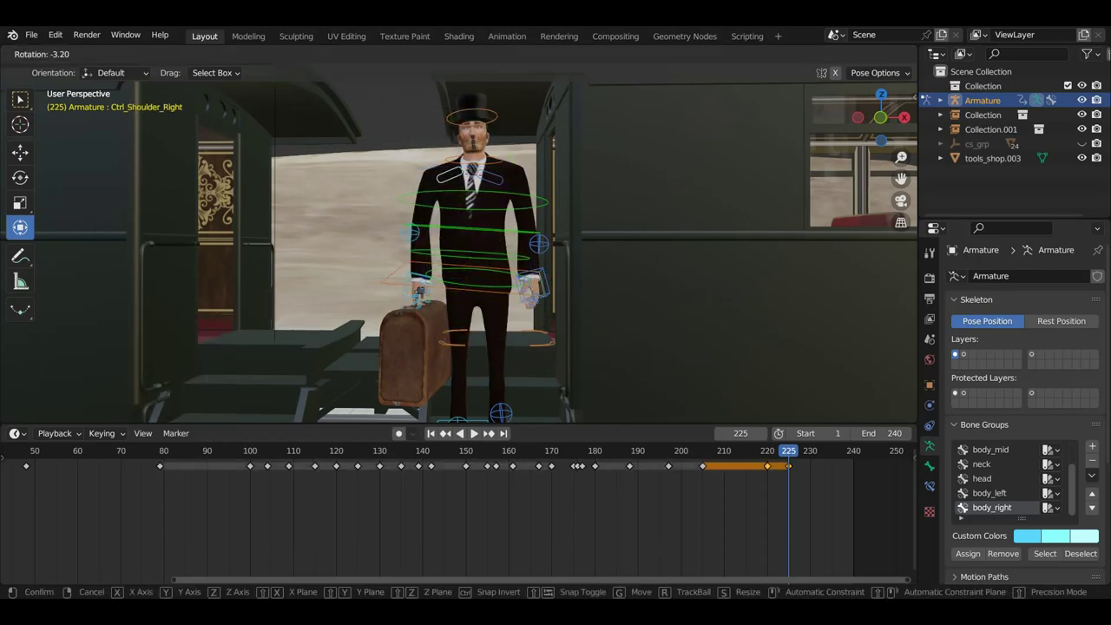
left_click(515, 210)
Reposition the left hand IK control, adjusting it again from a side view.
left_click(547, 286)
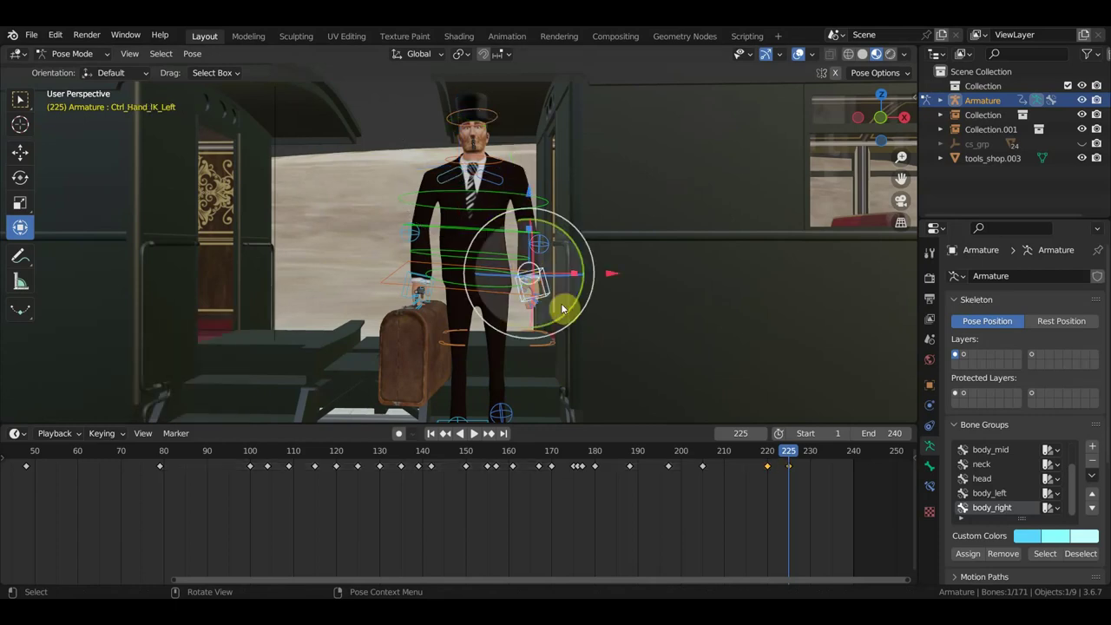
key("g")
left_click(560, 313)
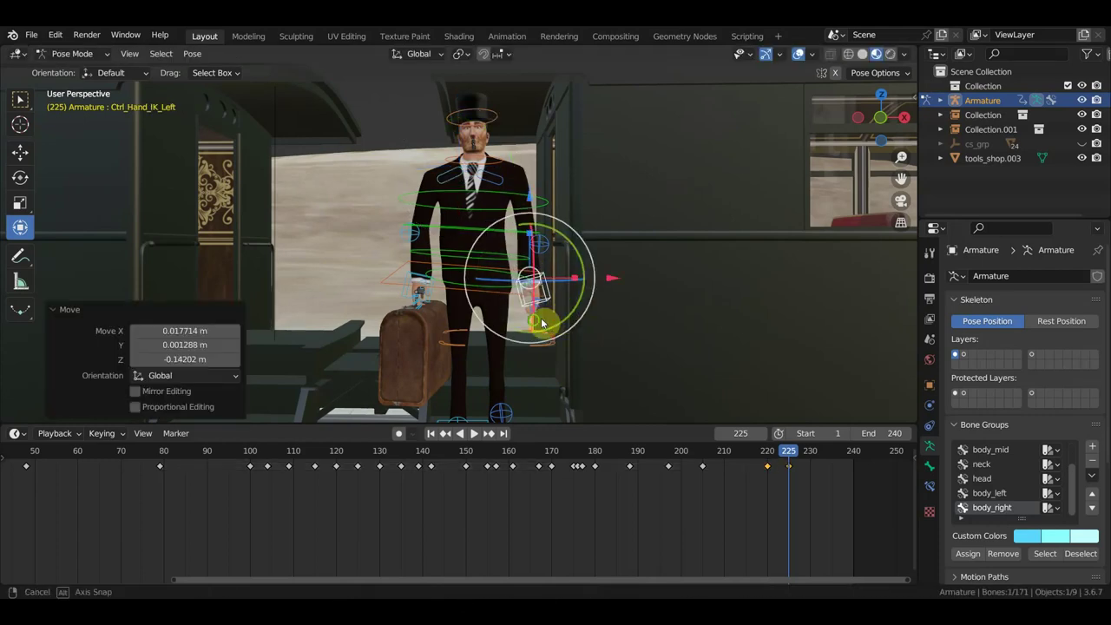
mouse_move(541, 318)
middle_mouse_down()
mouse_move(405, 322)
mouse_move(467, 281)
middle_mouse_up()
key("g")
left_click(439, 315)
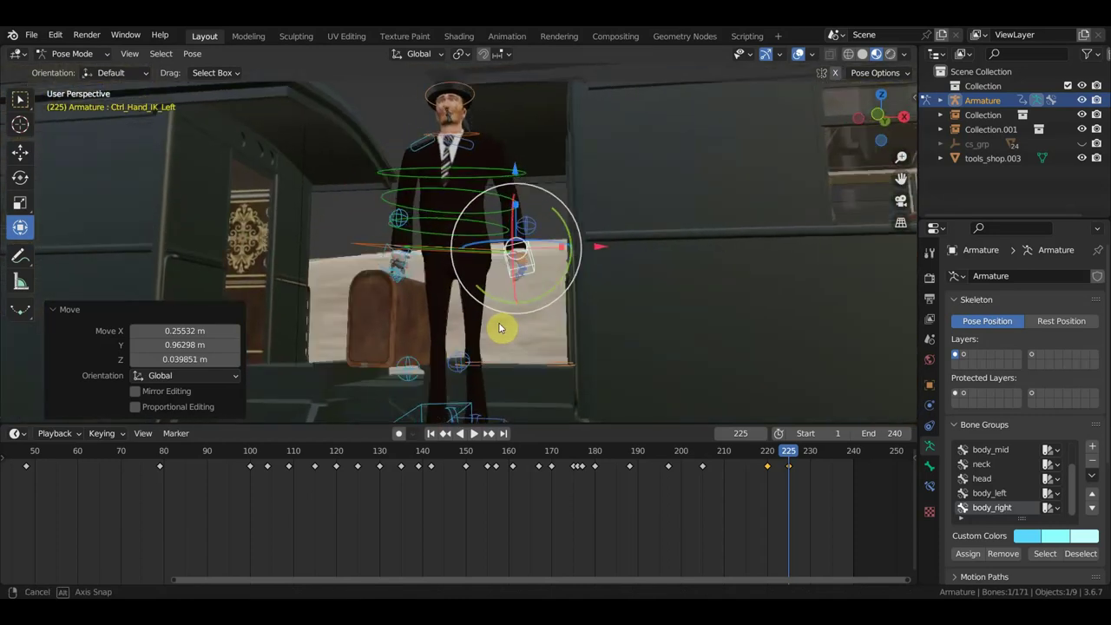
Rotate the hips -3.89°, then move them to an offset of 0.095552, 0.44051, -0.19187 m.
left_click(381, 252)
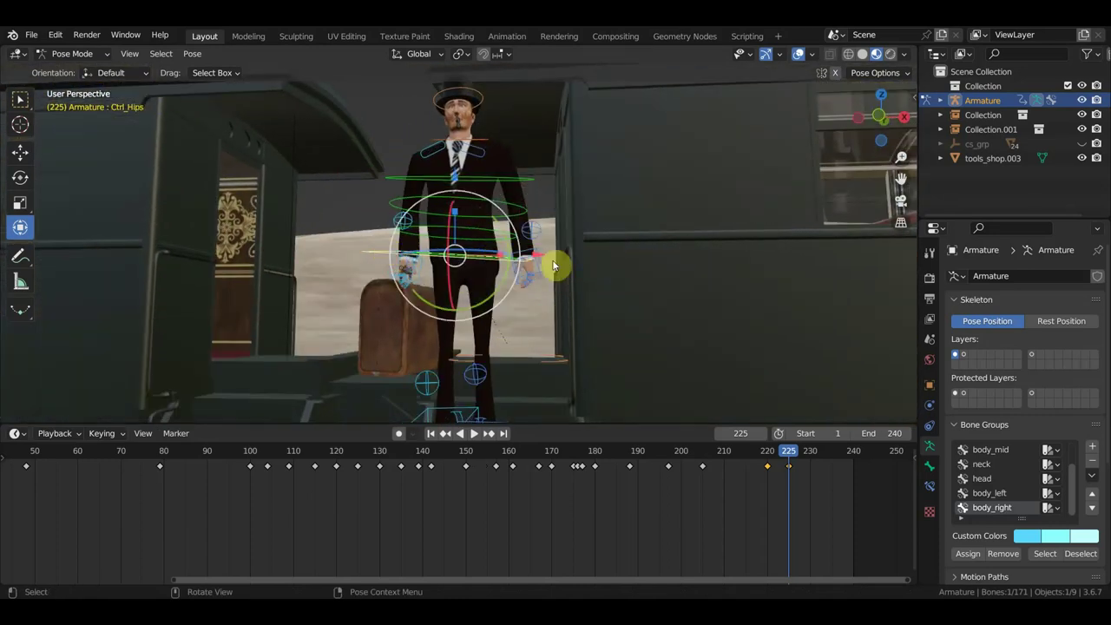
key("r")
left_click(591, 276)
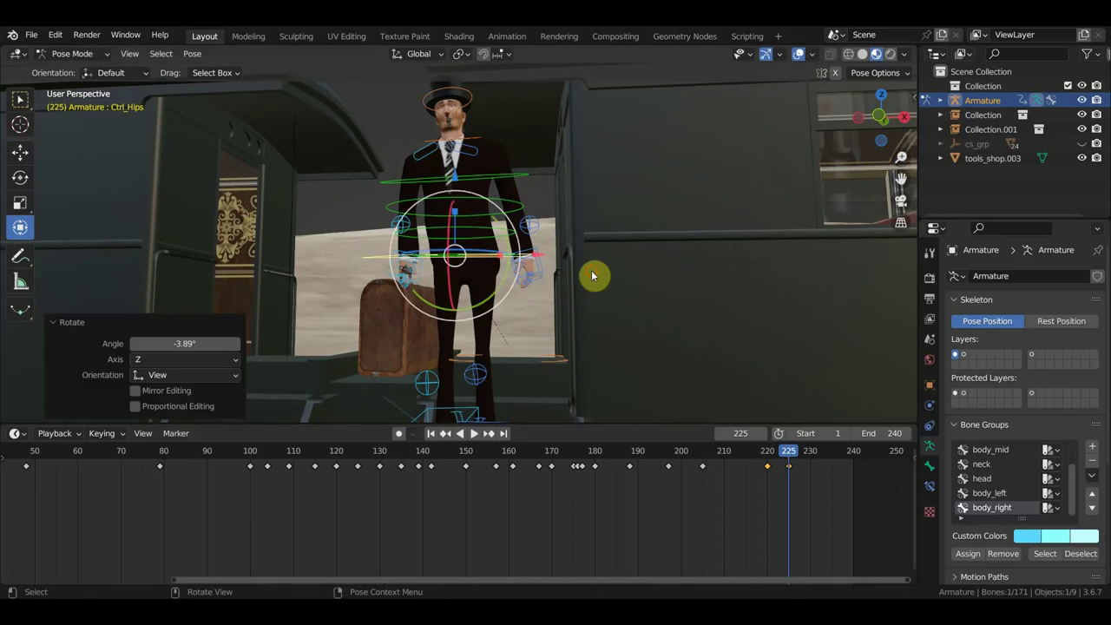
key("g")
key("x")
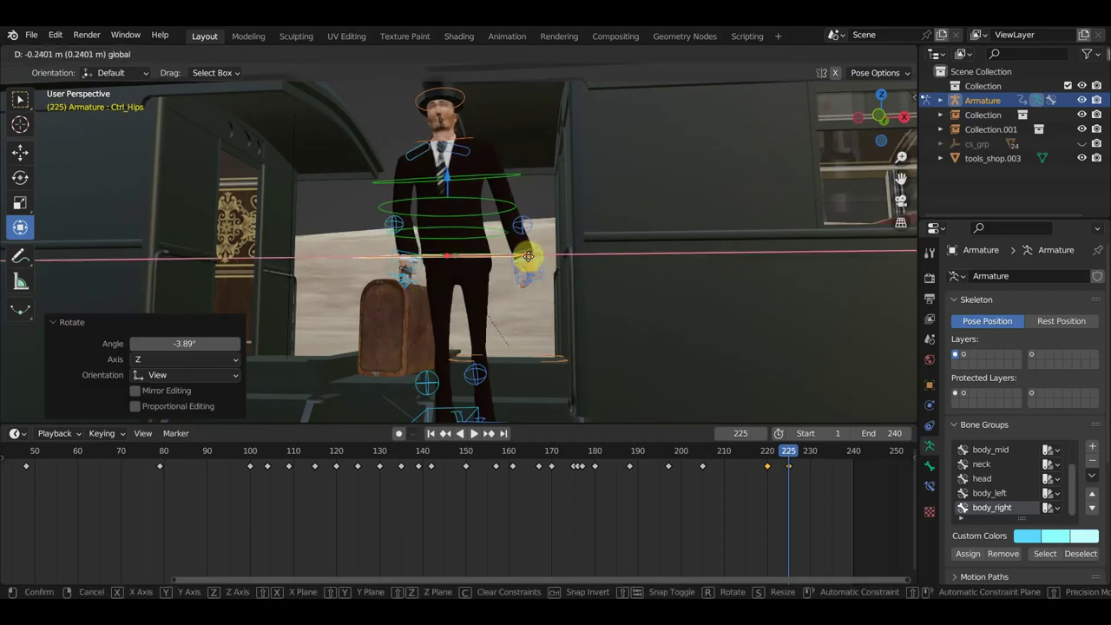
left_click(532, 264)
key("g")
left_click(542, 260)
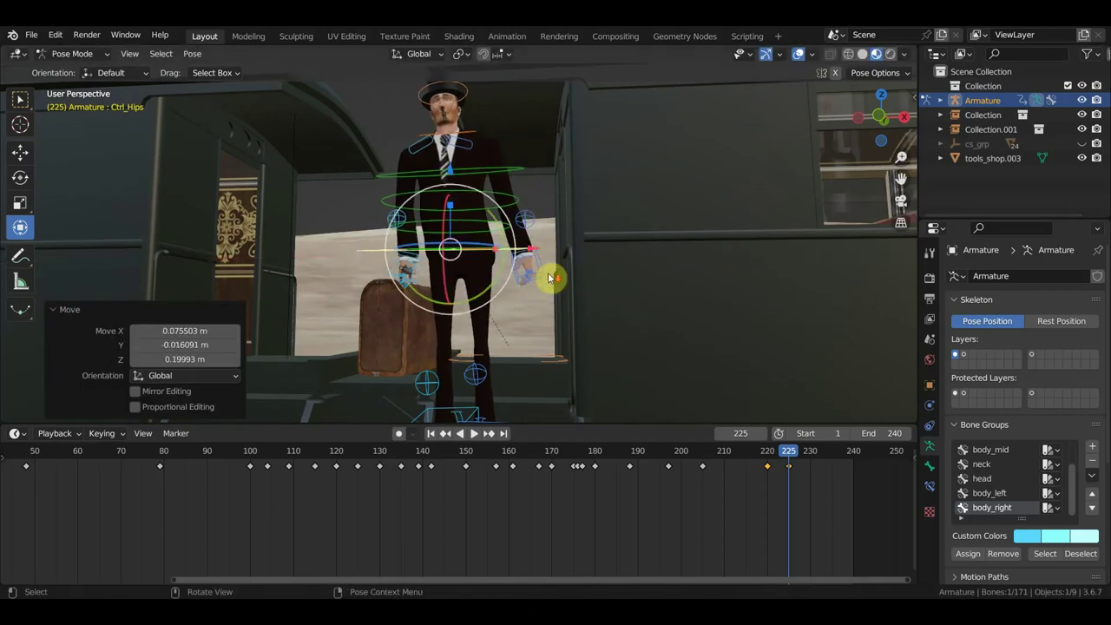
mouse_move(550, 278)
middle_mouse_down()
mouse_move(532, 301)
mouse_move(434, 297)
middle_mouse_up()
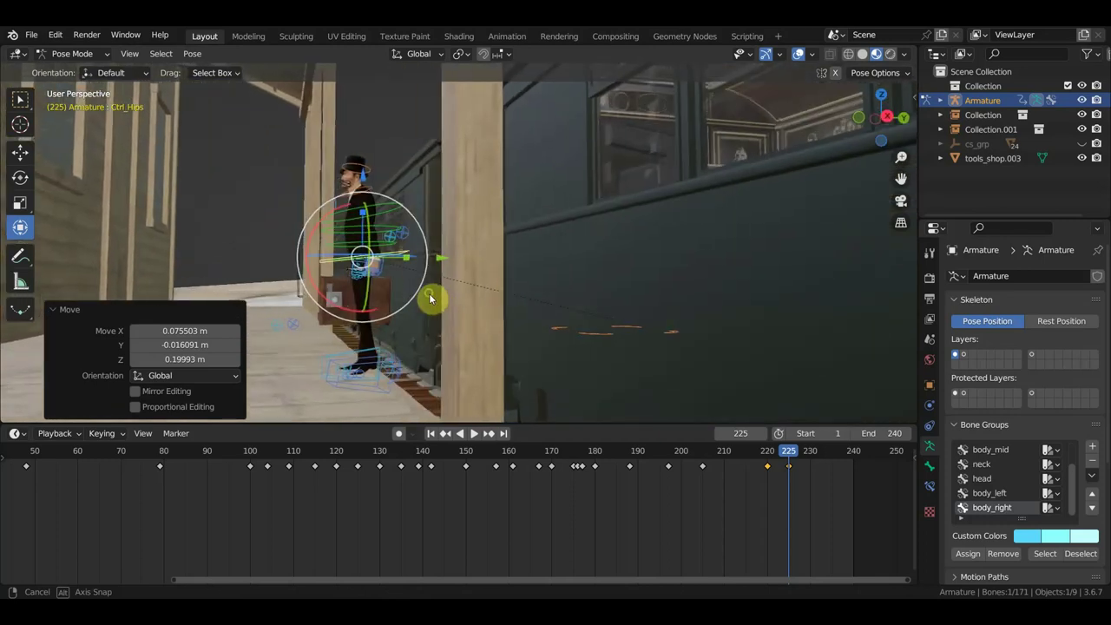
key("g")
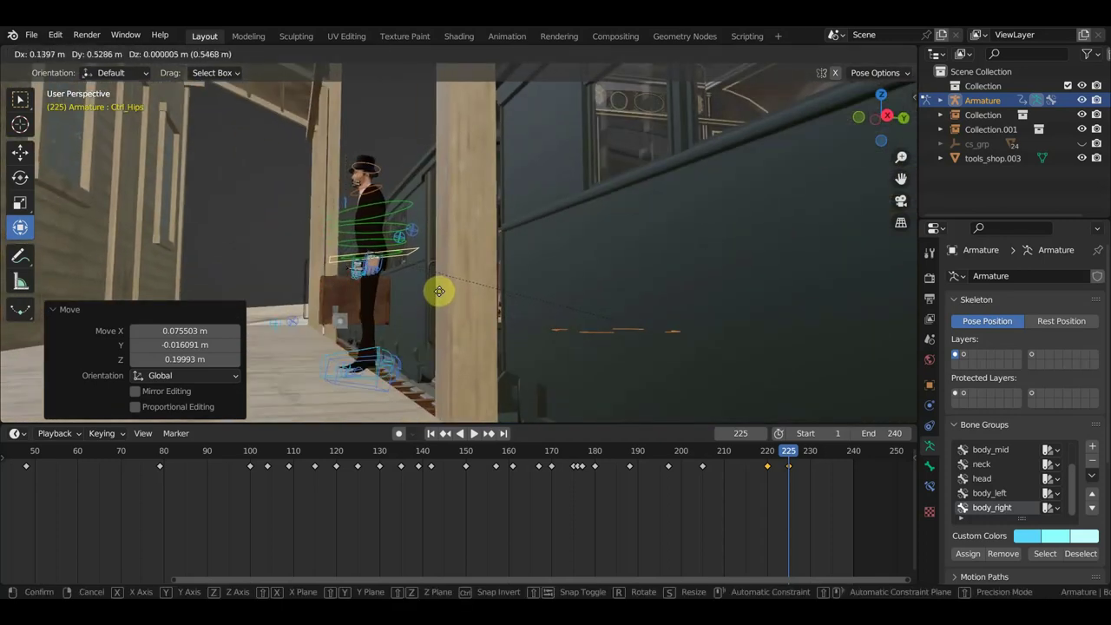
left_click(437, 295)
mouse_move(439, 298)
middle_mouse_down()
mouse_move(402, 318)
mouse_move(395, 361)
middle_mouse_up()
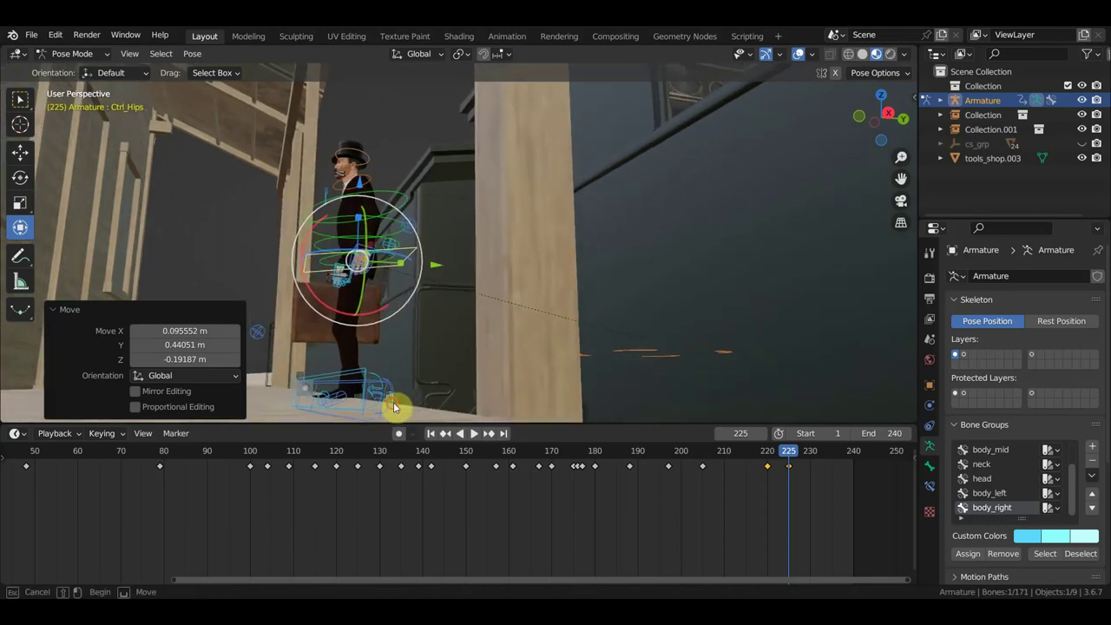
Clear rotation on both foot roll controls and key Location & Rotation for the controls.
left_click(379, 374)
left_click(382, 378, "shift")
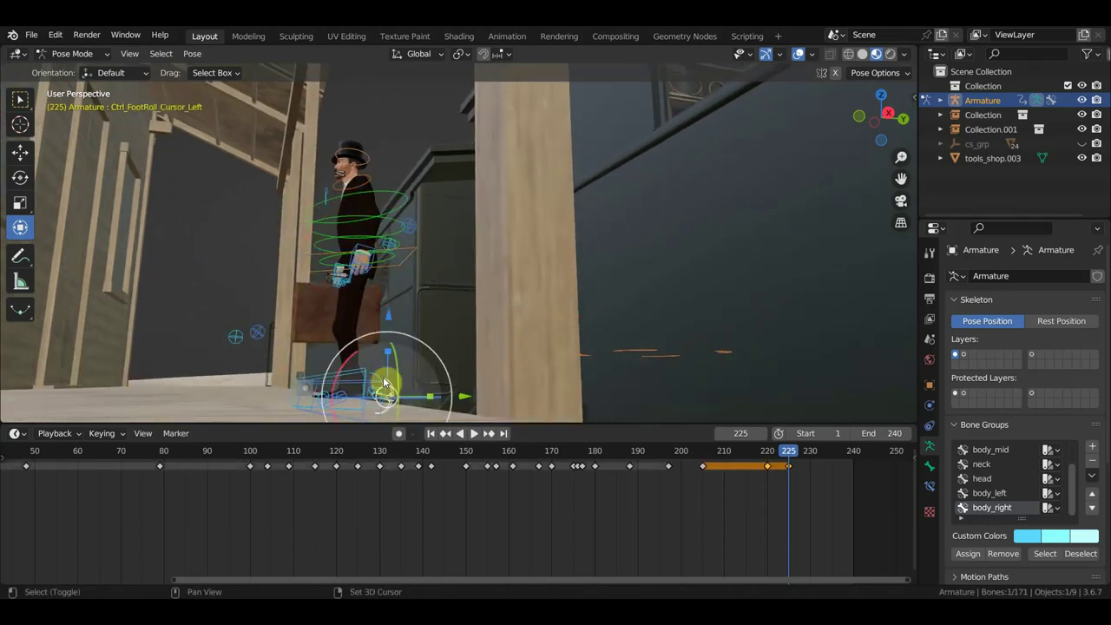
key("alt+r")
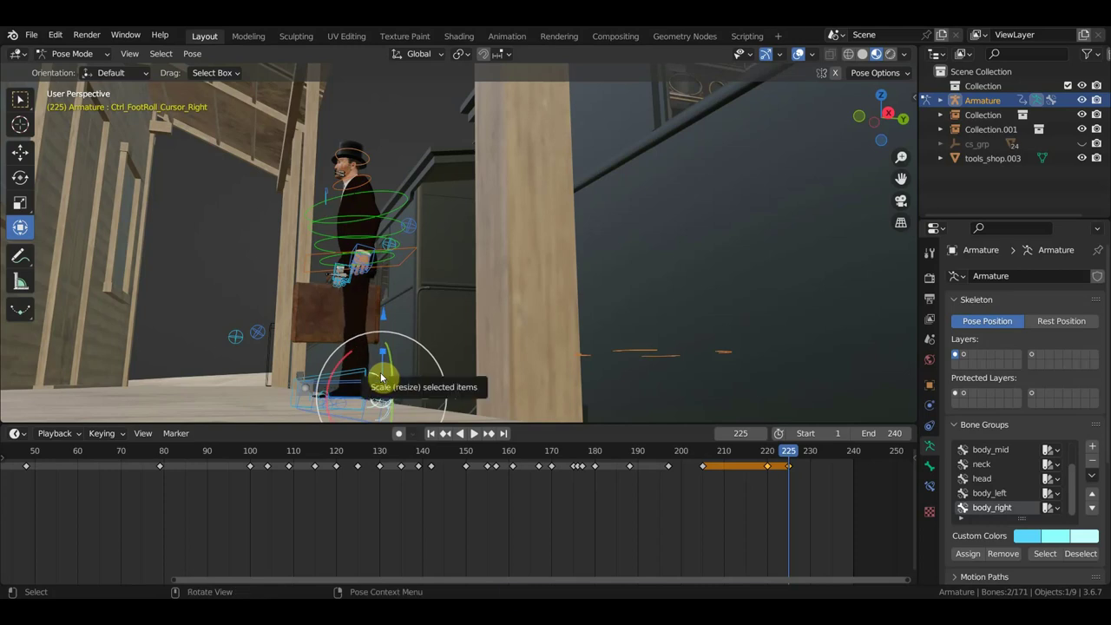
key("i")
mouse_move(570, 404)
middle_mouse_down()
mouse_move(569, 354)
mouse_move(600, 359)
middle_mouse_up()
scroll(599, 359, "up", 2)
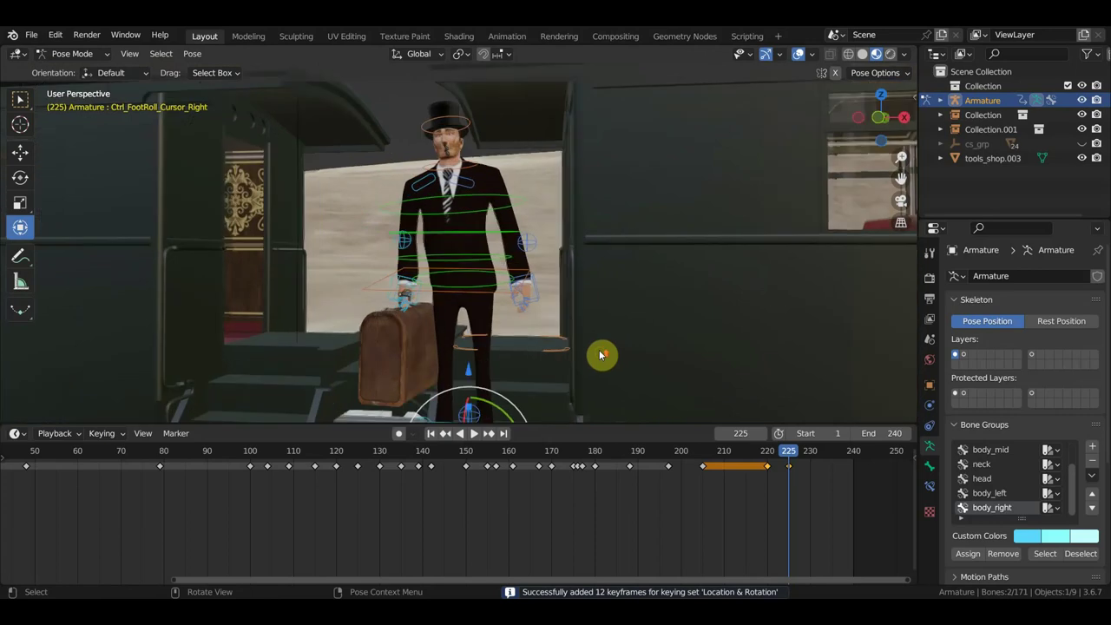
left_click(504, 300)
Twist the hips 1.75° and slide the right hand IK control -0.14938 m along X.
middle_click_drag(509, 303, 548, 306)
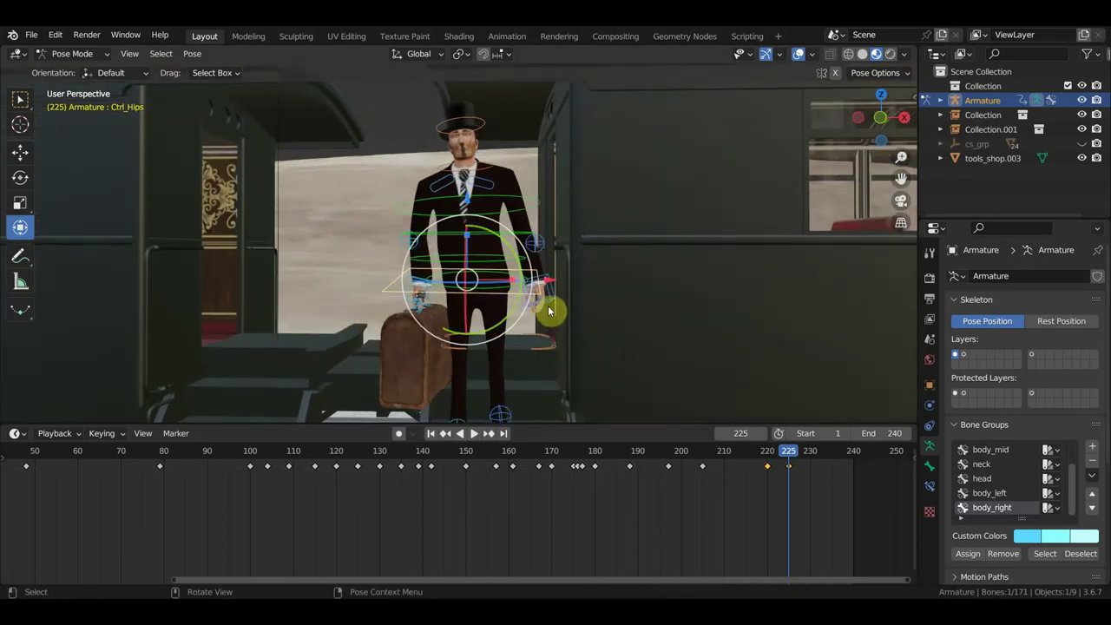
key("r")
left_click(675, 355)
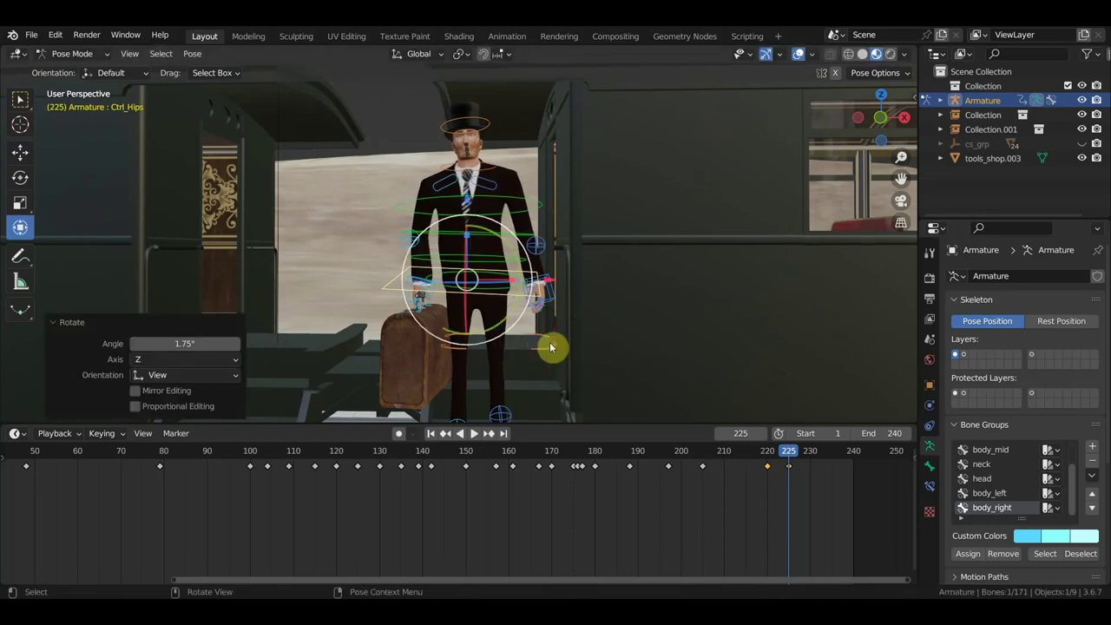
left_click(423, 297)
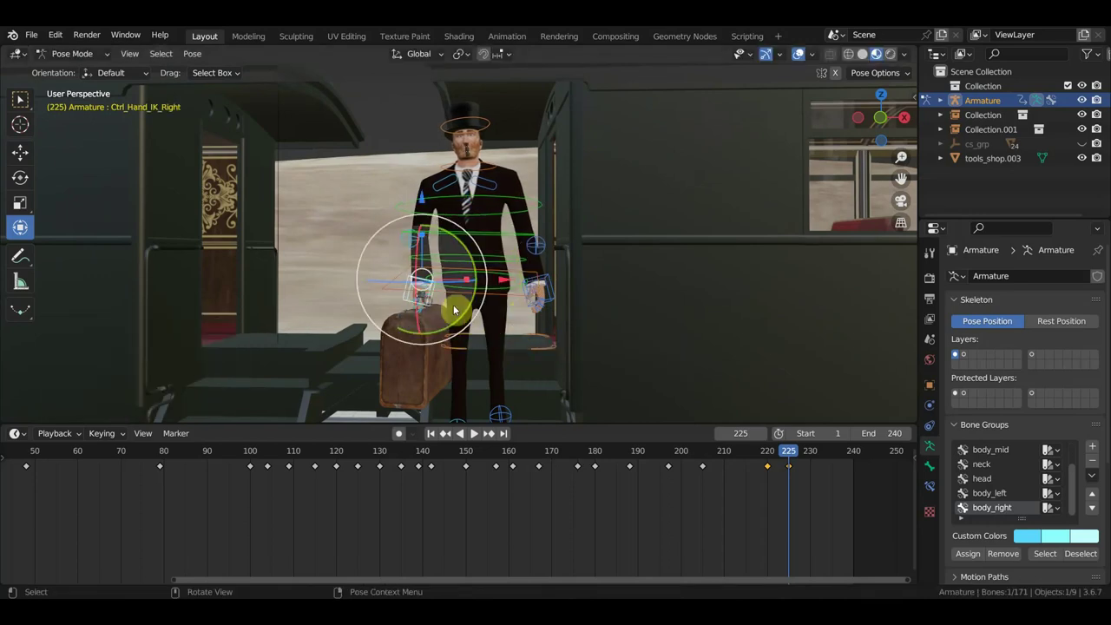
key("g")
key("x")
left_click(524, 313)
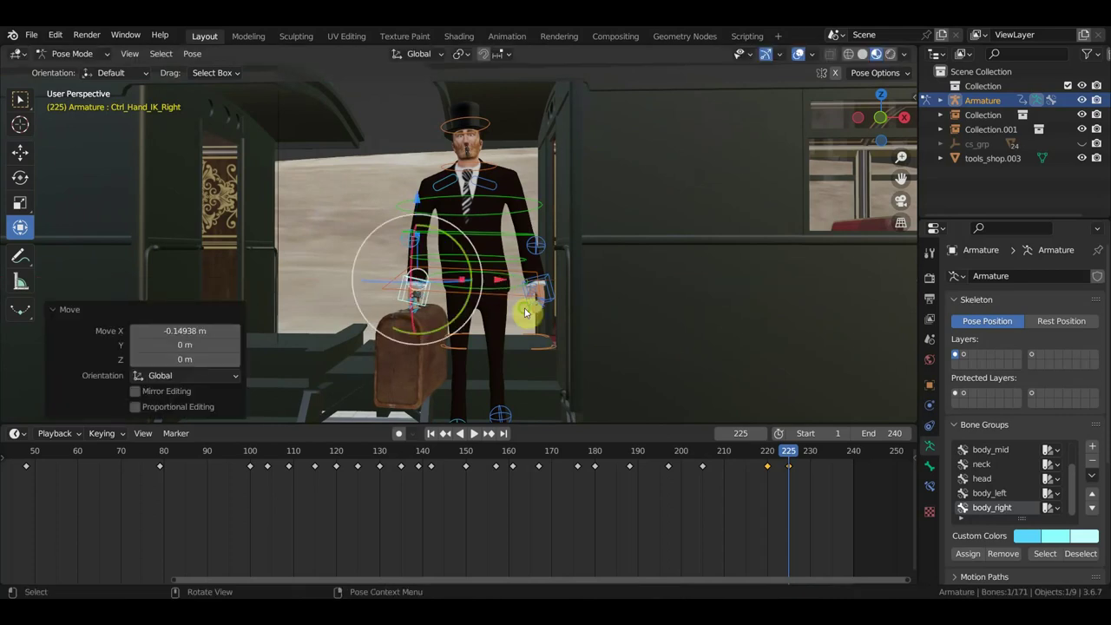
Turn the hips 3.81° around Z from above, then rotate them -7.38° from the front.
mouse_move(524, 313)
middle_mouse_down()
mouse_move(540, 323)
mouse_move(528, 410)
middle_mouse_up()
left_click(528, 414)
key("r")
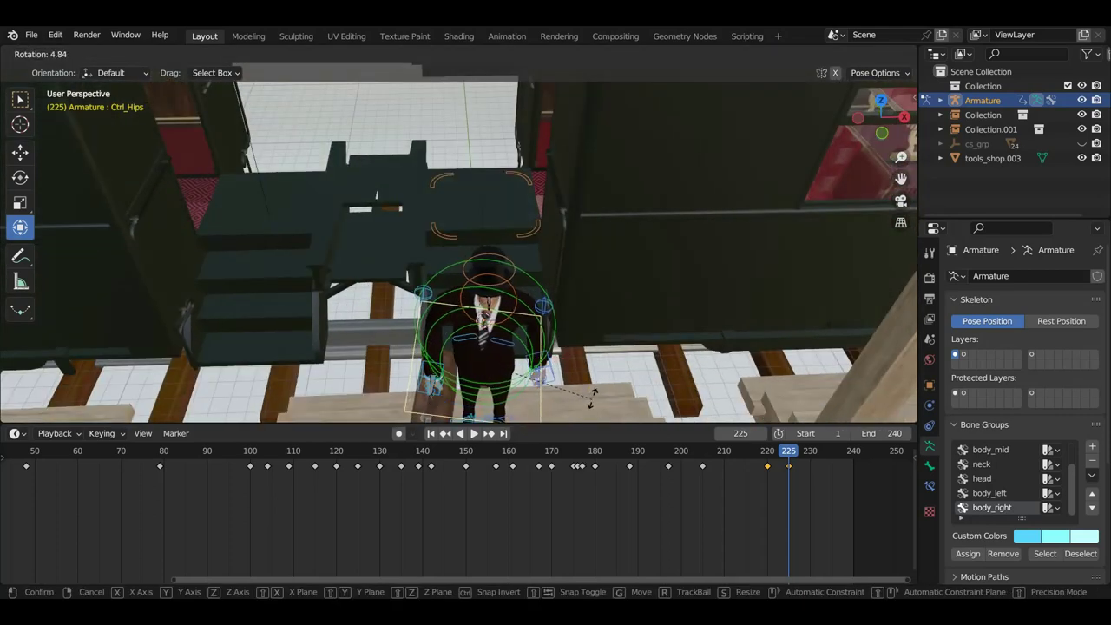
left_click(595, 398)
mouse_move(594, 398)
middle_mouse_down()
mouse_move(595, 330)
mouse_move(579, 297)
middle_mouse_up()
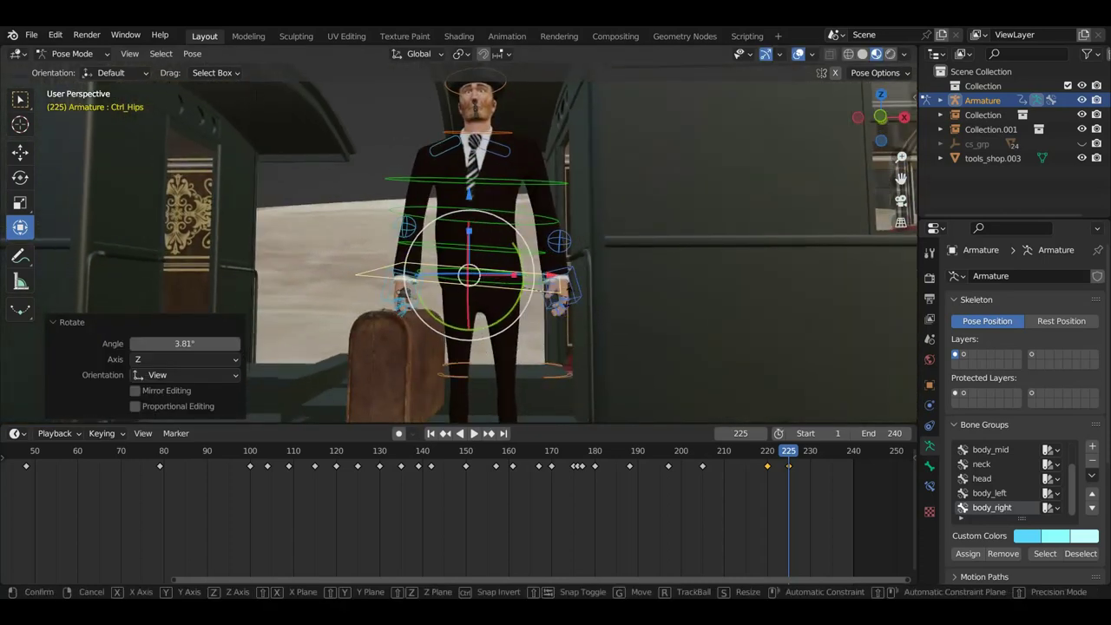
key("r")
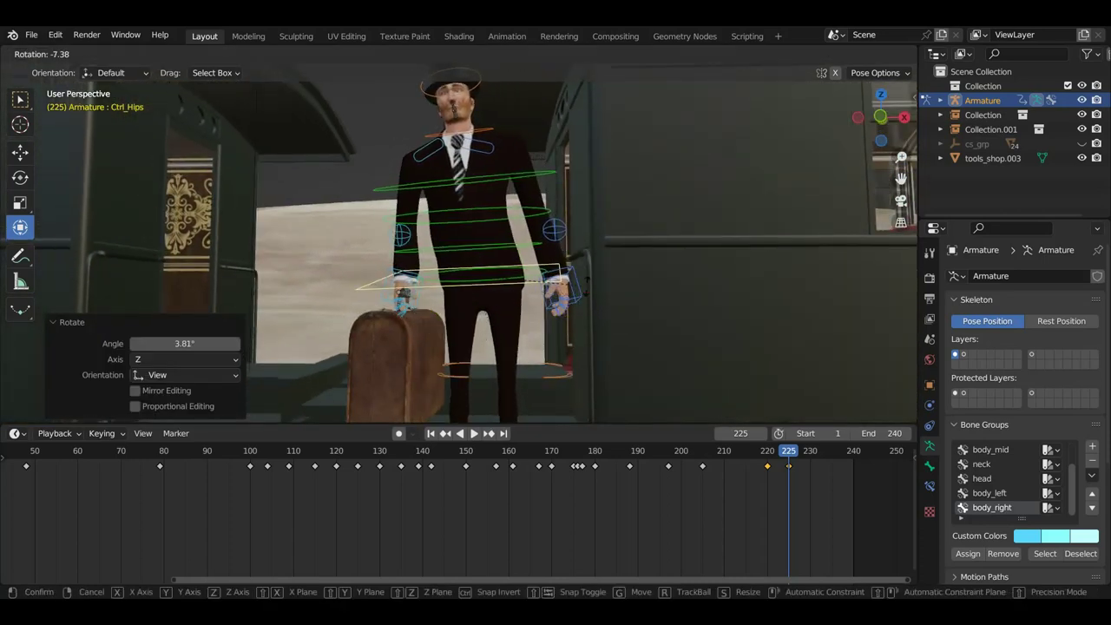
left_click(523, 286)
left_click(525, 278)
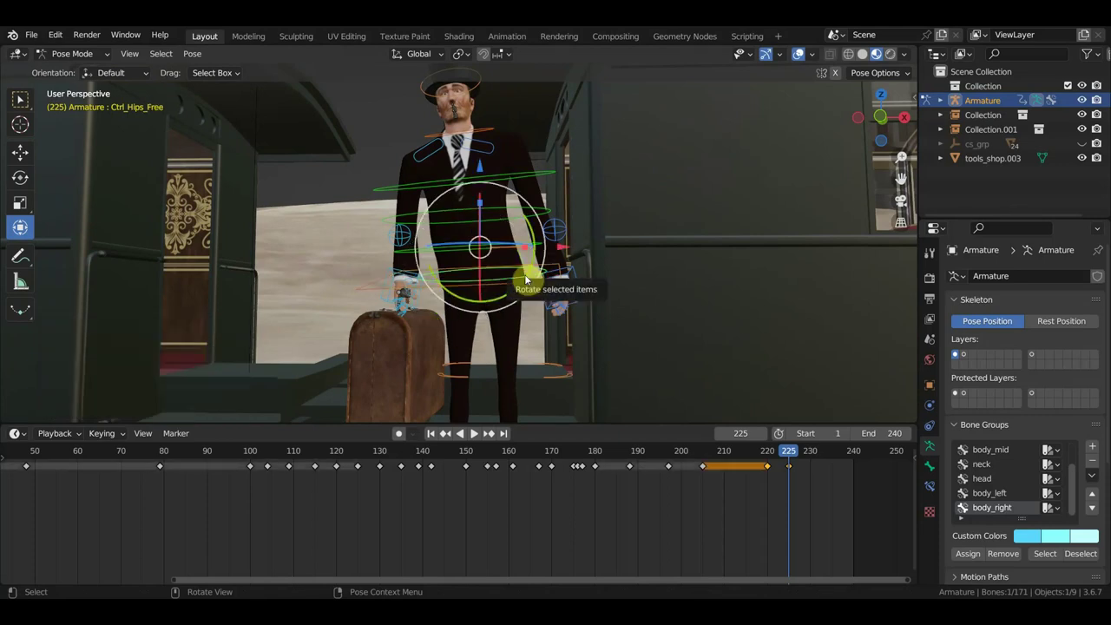
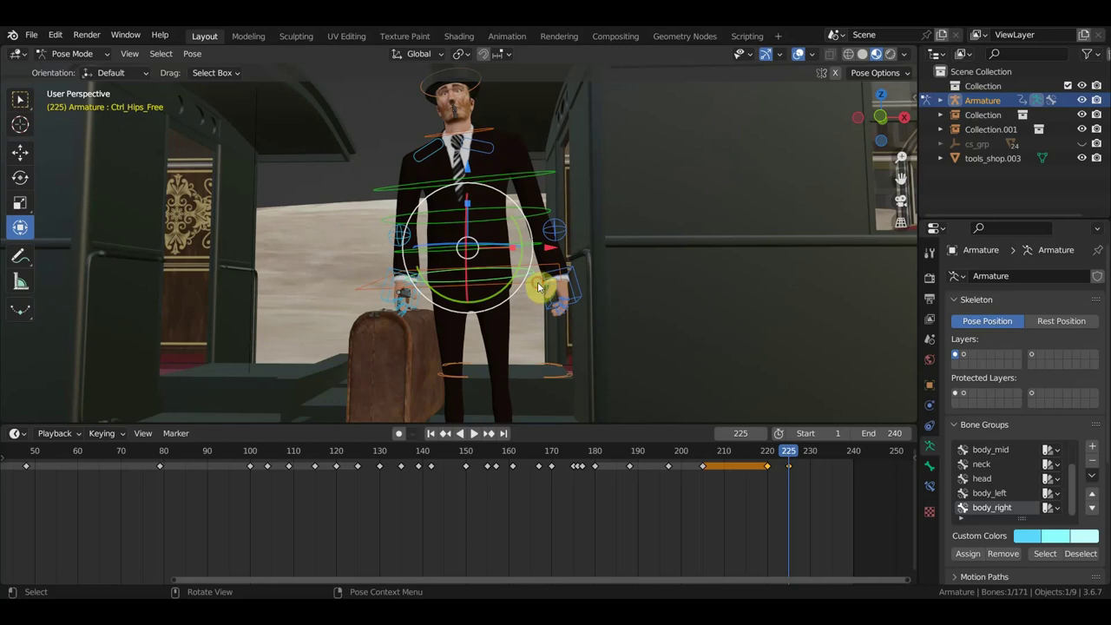
Rotate the hips and shift them sideways along X, then tilt the head.
left_click(537, 282)
key("r")
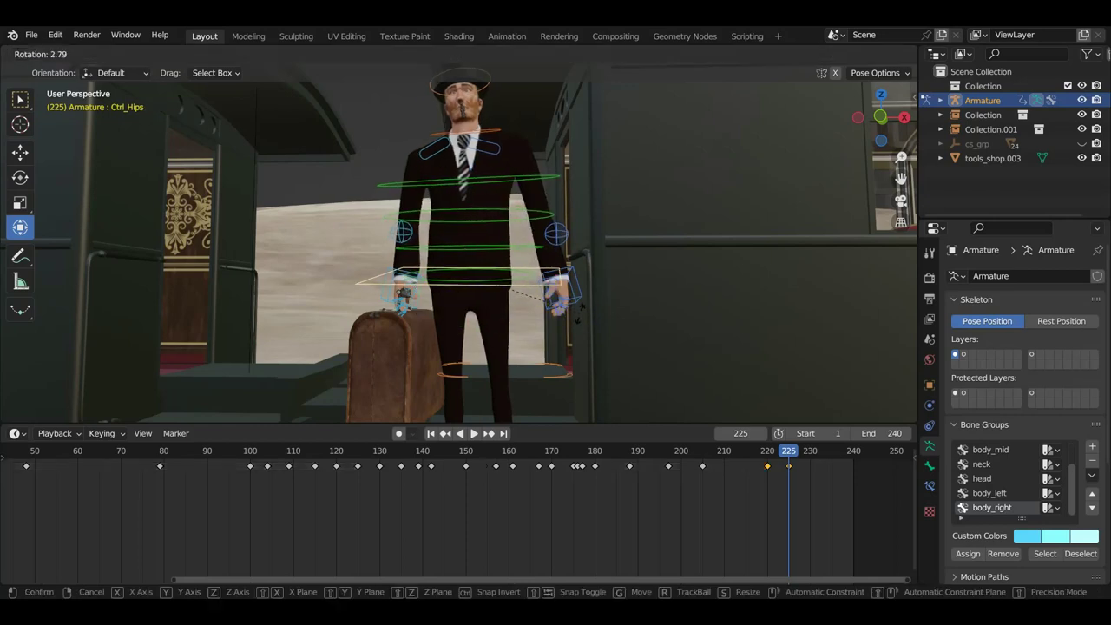
left_click(581, 316)
key("g")
key("x")
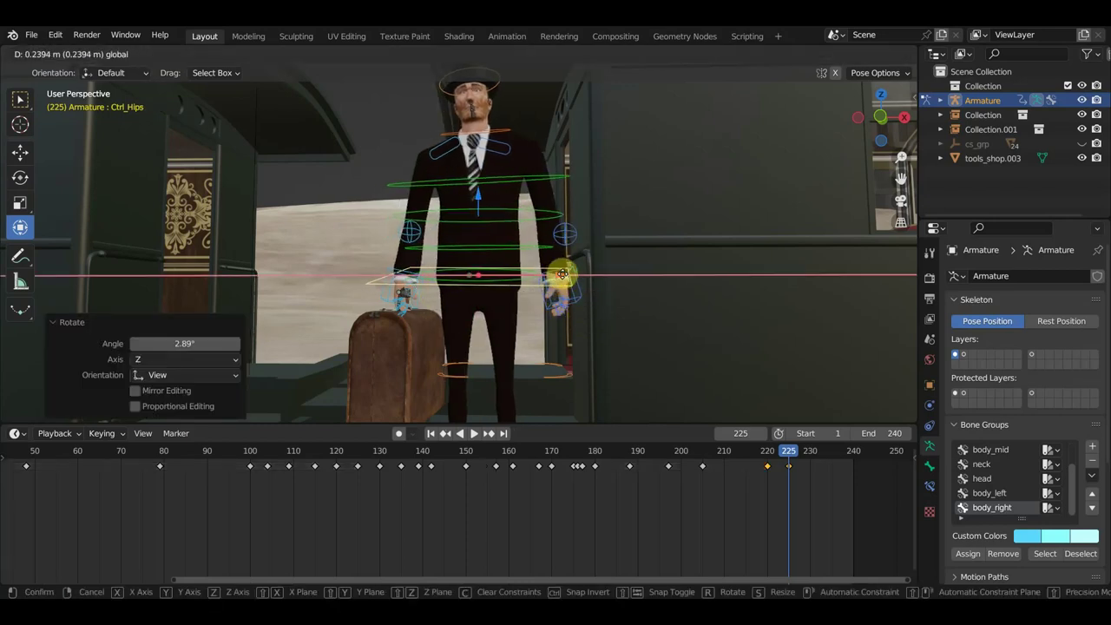
left_click(547, 220)
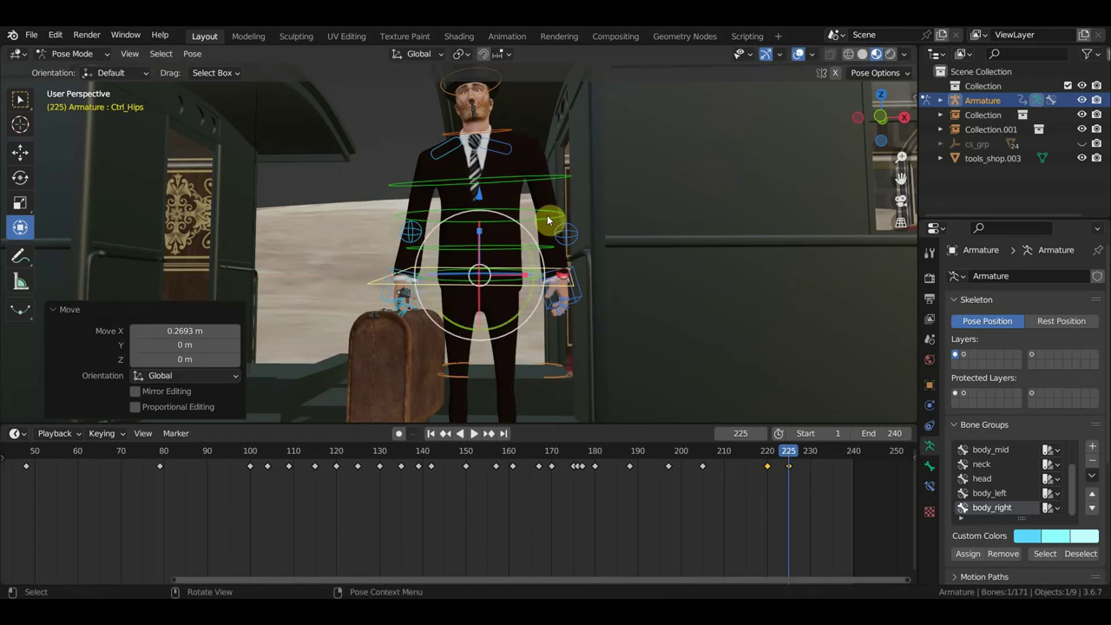
left_click(504, 94)
key("r")
left_click(547, 120)
Reposition the right hand IK control from a side view.
mouse_move(548, 121)
middle_mouse_down()
mouse_move(637, 194)
mouse_move(701, 174)
middle_mouse_up()
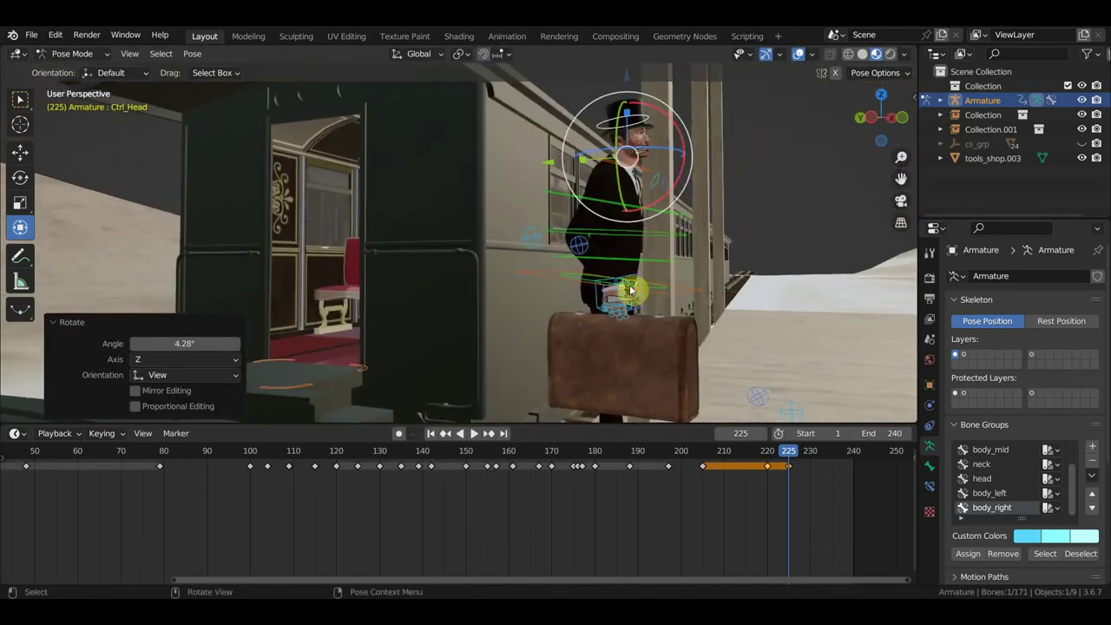
left_click(594, 295)
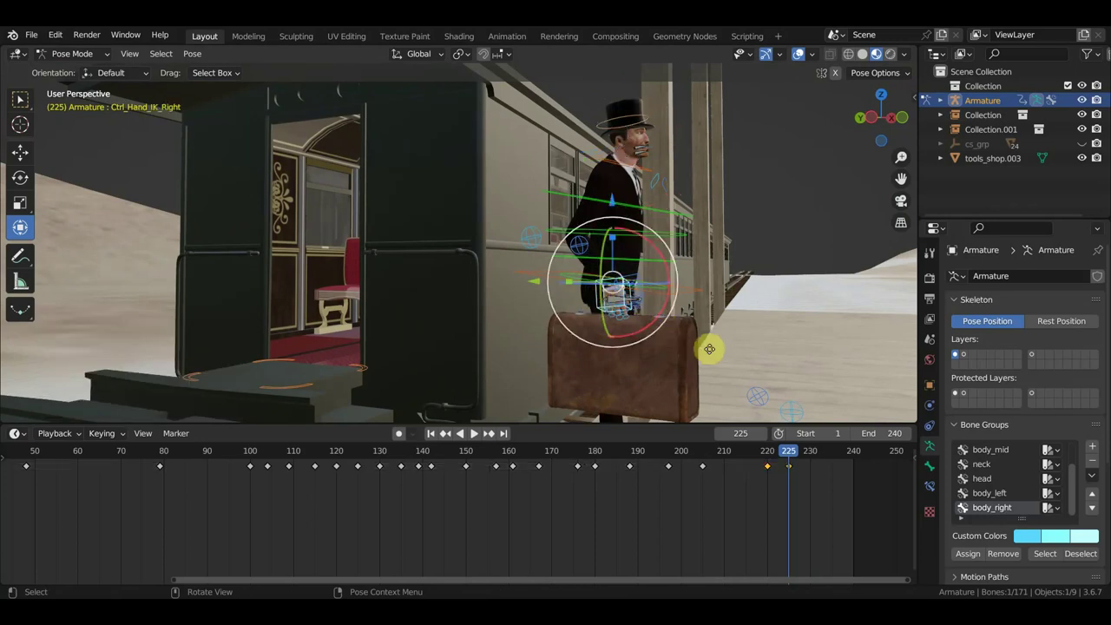
key("g")
left_click(682, 360)
mouse_move(717, 341)
middle_mouse_down()
mouse_move(593, 335)
mouse_move(595, 307)
mouse_move(454, 315)
middle_mouse_up()
key("g")
left_click(612, 337)
Reposition the left hand IK control.
left_click(606, 301)
key("g")
left_click(596, 295)
key("g")
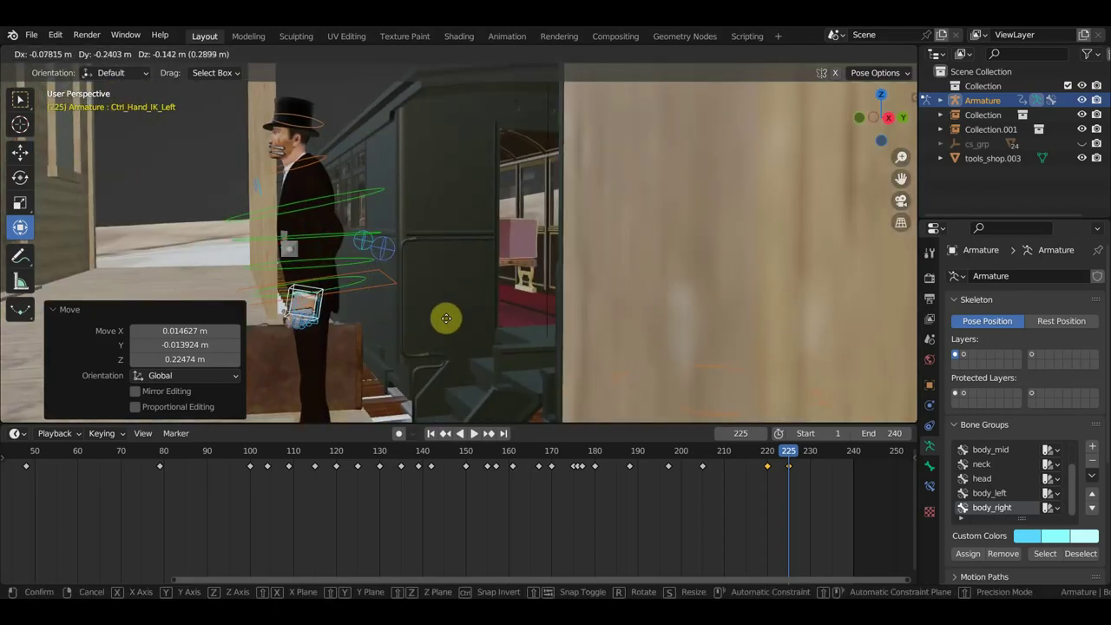
left_click(433, 323)
Rotate the upper spine control and turn the head 19.1°.
middle_click_drag(407, 218, 388, 245)
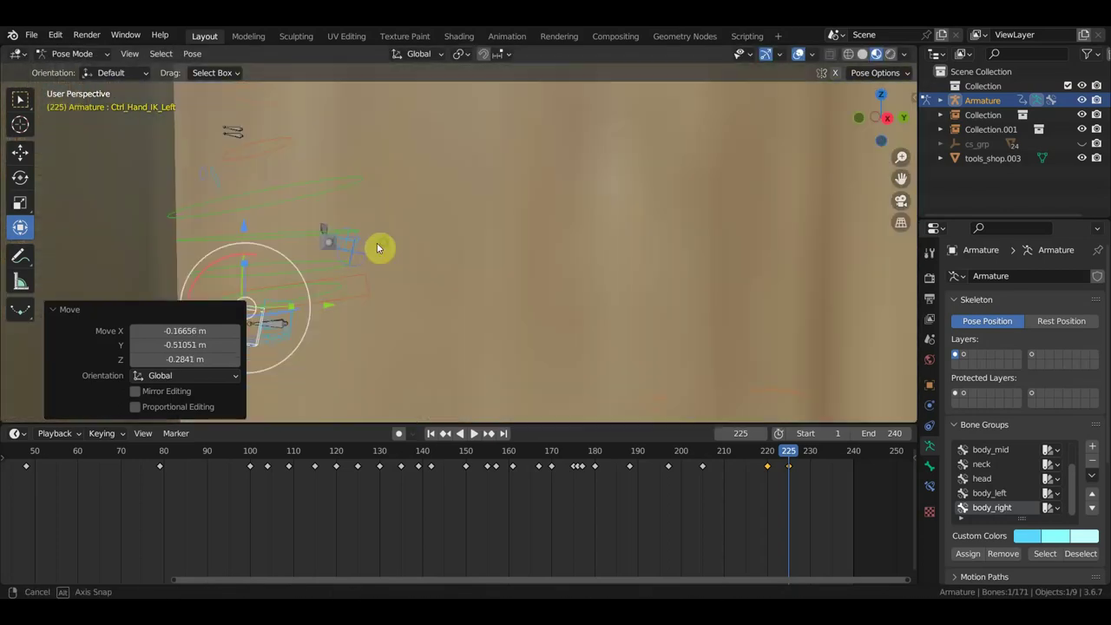
left_click(342, 179)
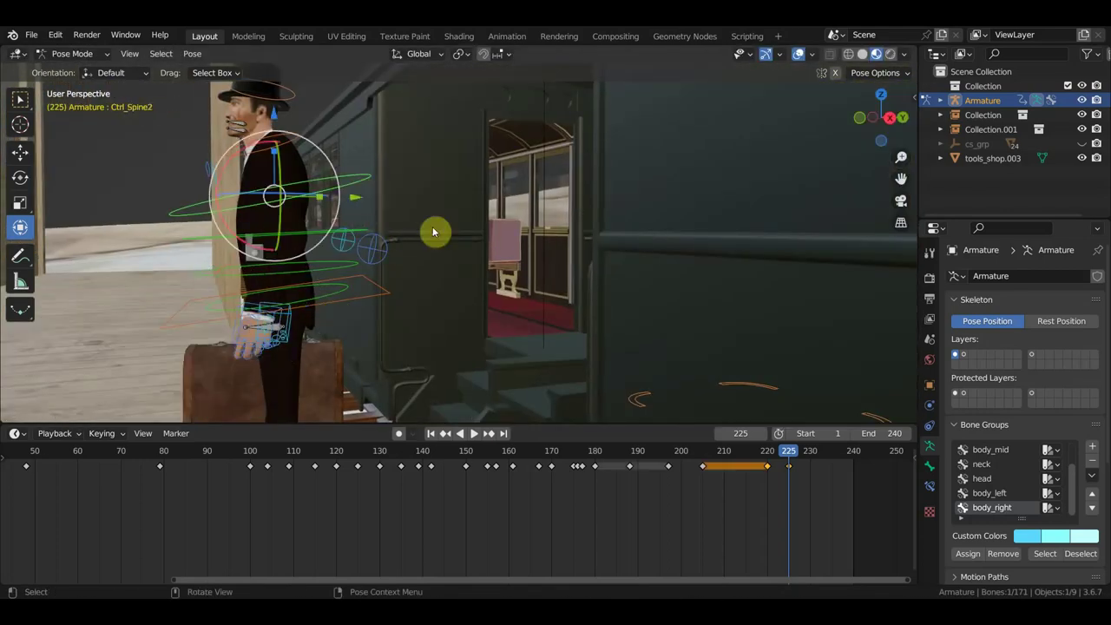
key("r")
left_click(357, 131)
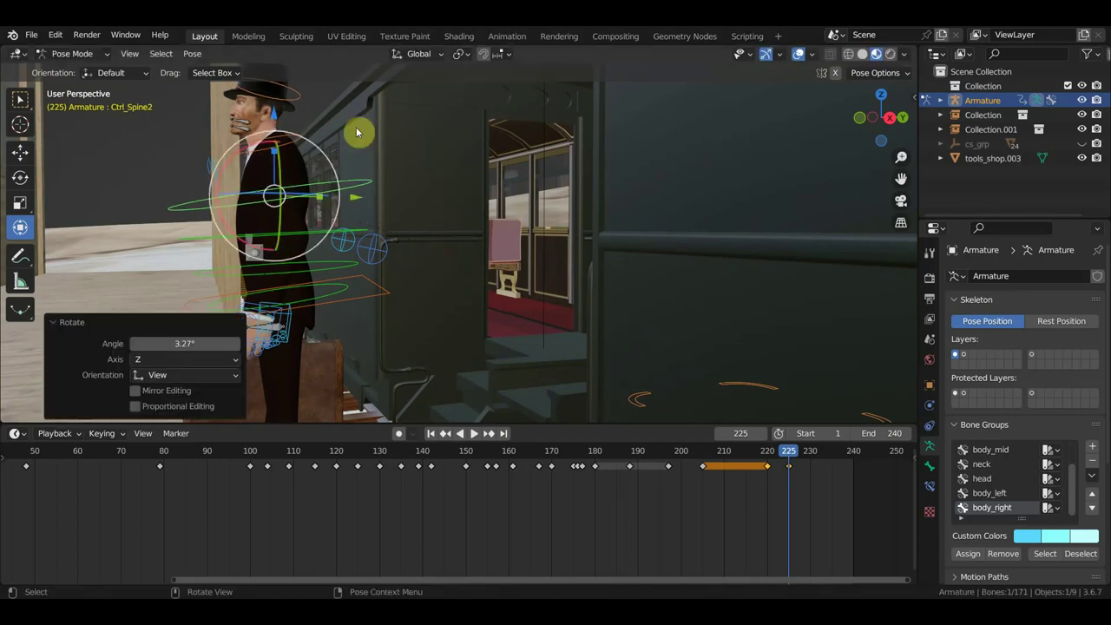
left_click(299, 98)
middle_click_drag(303, 104, 347, 156)
key("r")
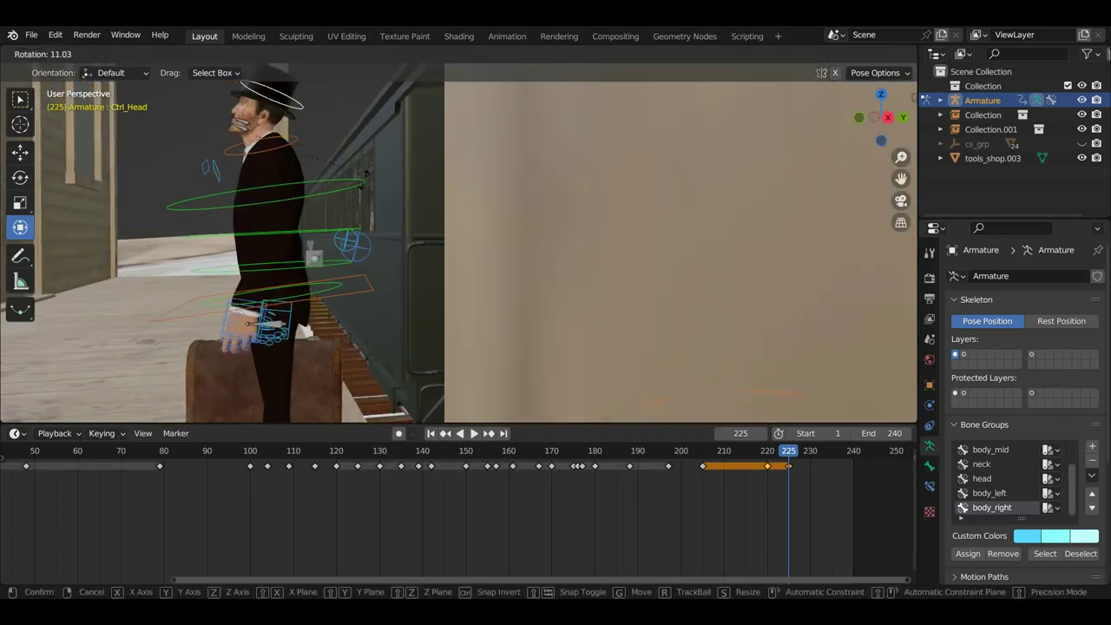
left_click(360, 195)
Keyframe all bones at frame 225 and play the animation on to frame 240.
key("a")
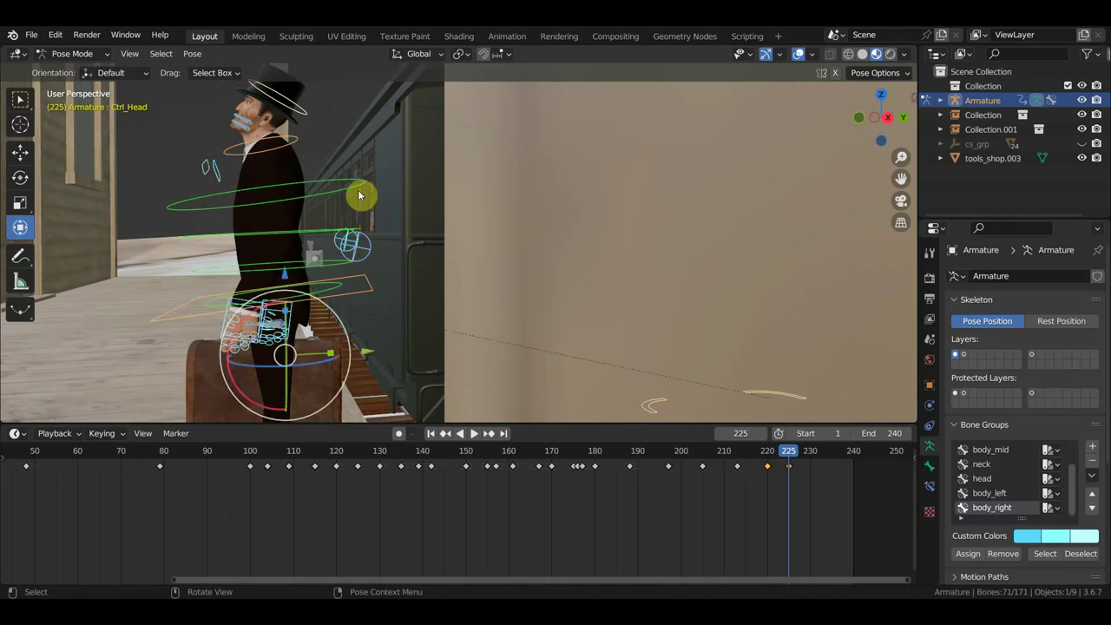
key("i")
key("space")
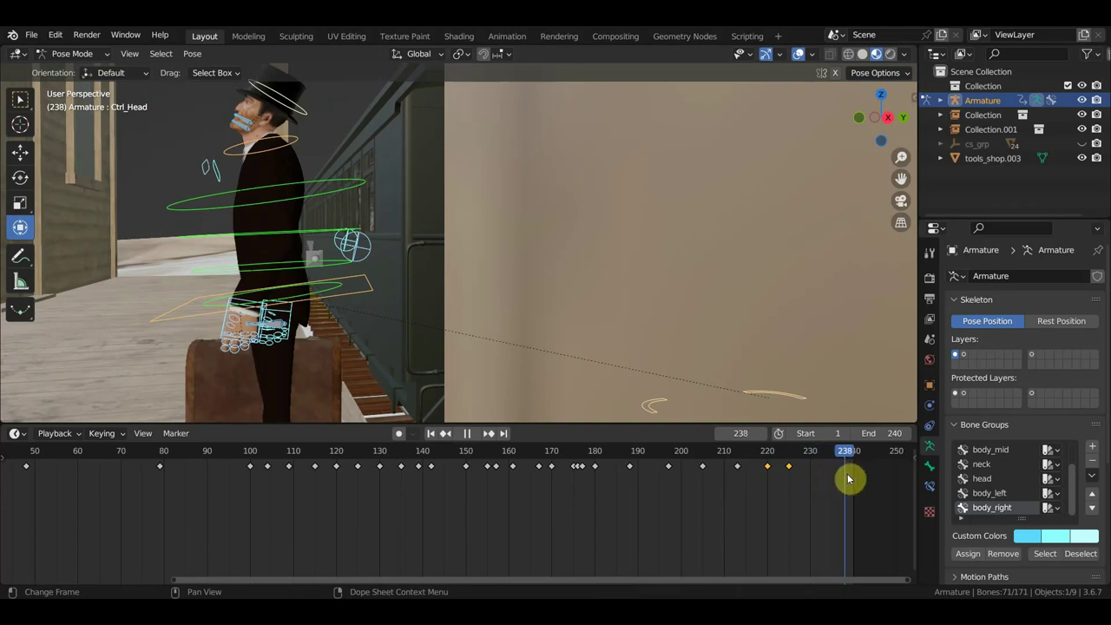
key("space")
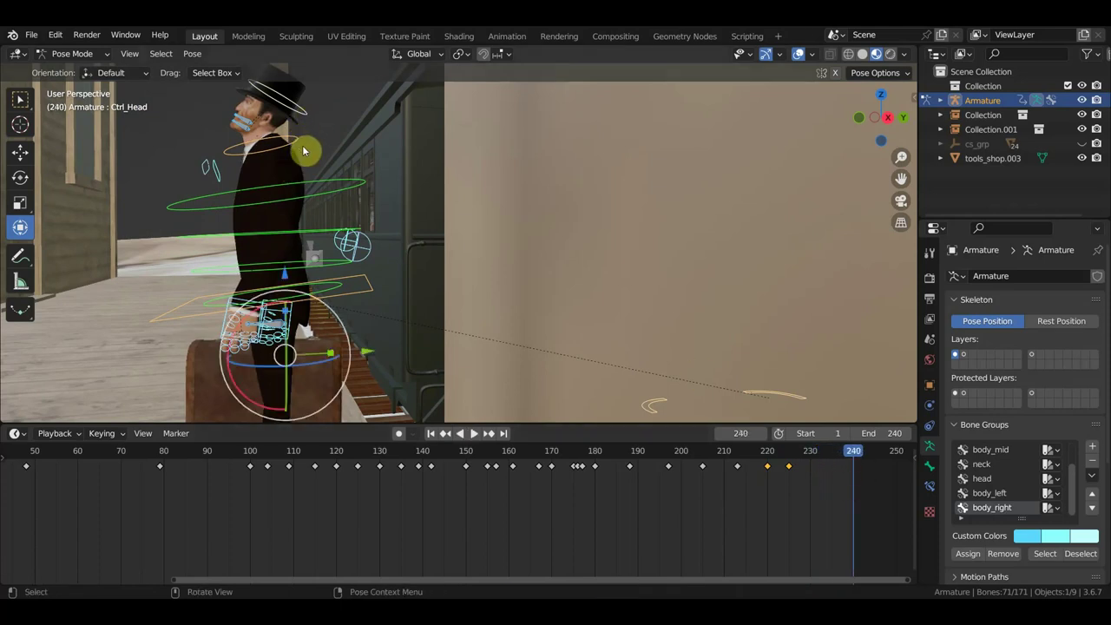
At frame 240, rotate Ctrl_Spine2 and turn the head to −31.1° about Z.
left_click(338, 183)
key("r")
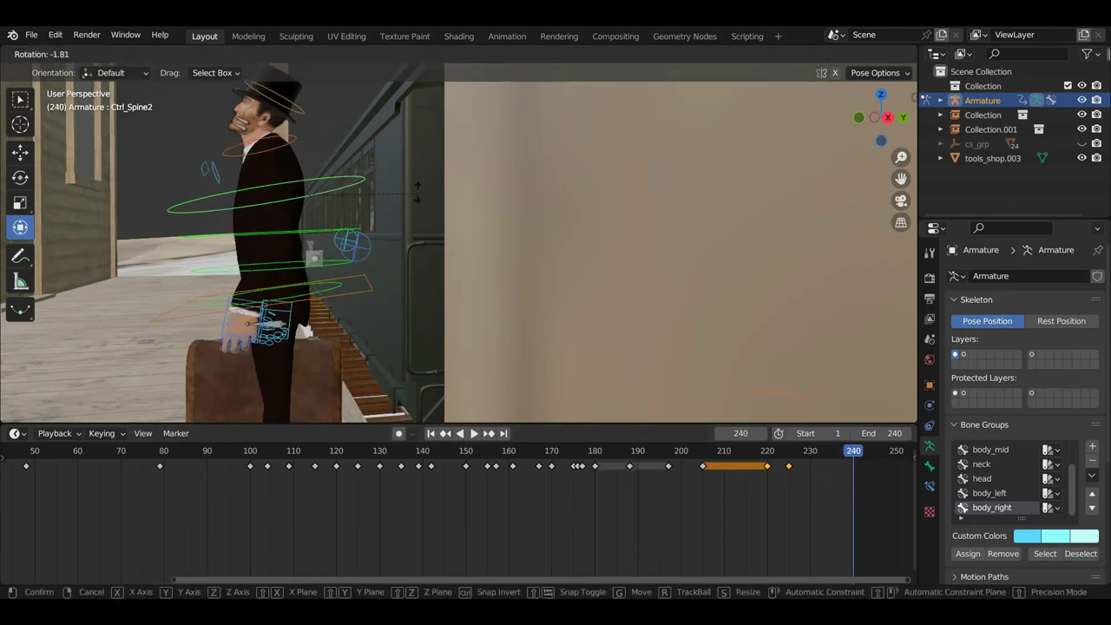
left_click(416, 187)
left_click(294, 111)
key("r")
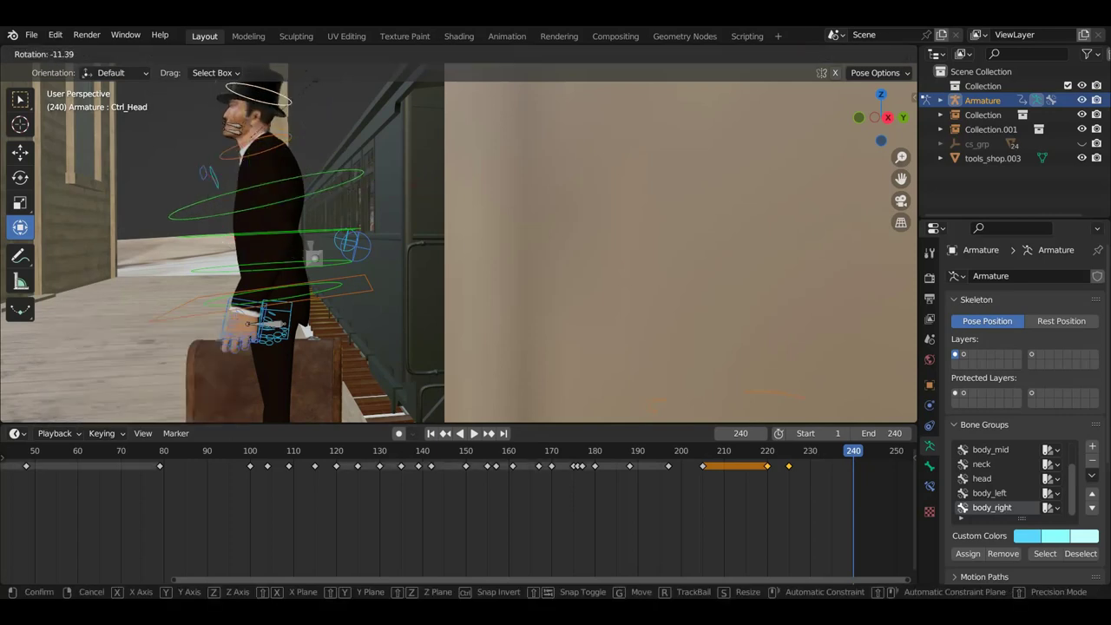
left_click(286, 95)
middle_click_drag(330, 461, 403, 466)
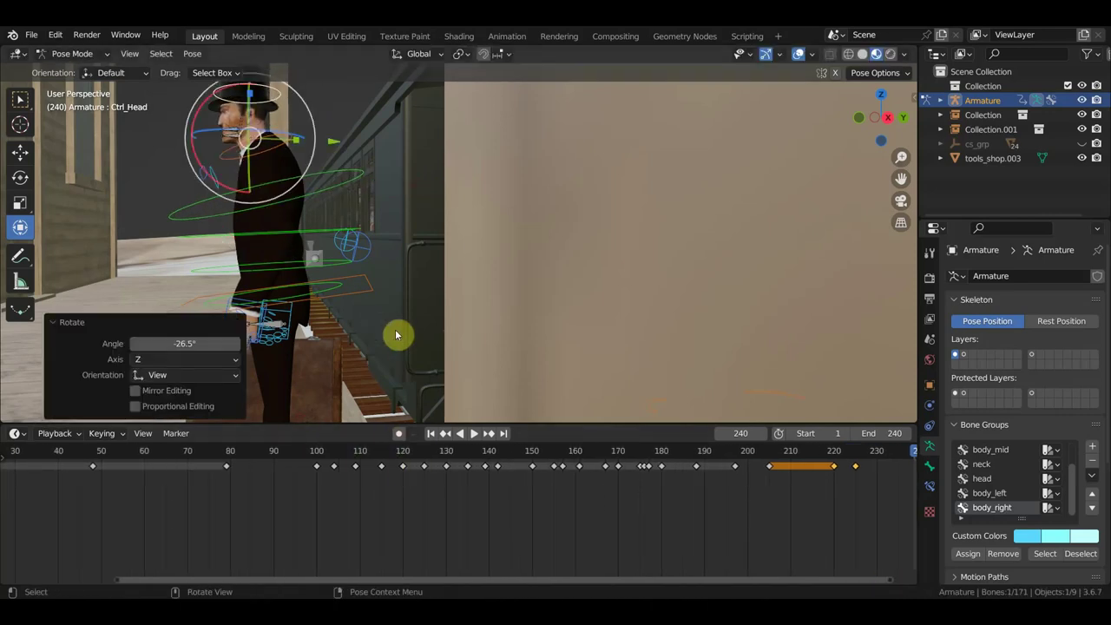
mouse_move(711, 508)
middle_mouse_down()
mouse_move(617, 511)
mouse_move(540, 533)
middle_mouse_up()
mouse_move(501, 290)
middle_mouse_down()
mouse_move(527, 323)
mouse_move(607, 355)
mouse_move(639, 318)
mouse_move(650, 341)
mouse_move(619, 195)
middle_mouse_up()
key("r")
left_click(607, 273)
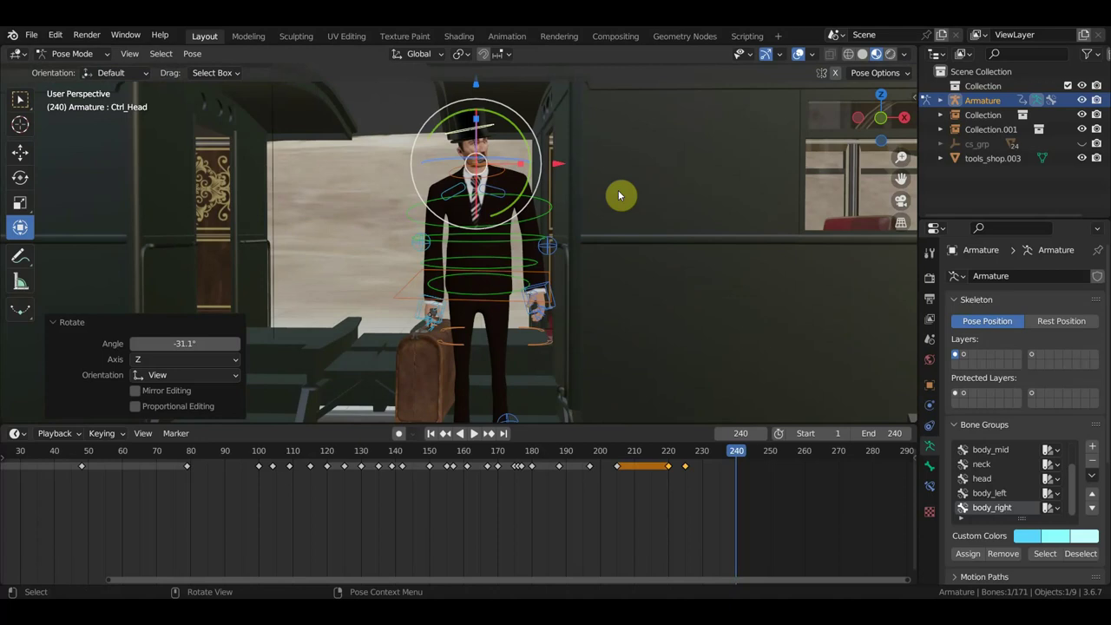
Keyframe the whole rig at frame 240, then return to frame 225.
key("a")
key("i")
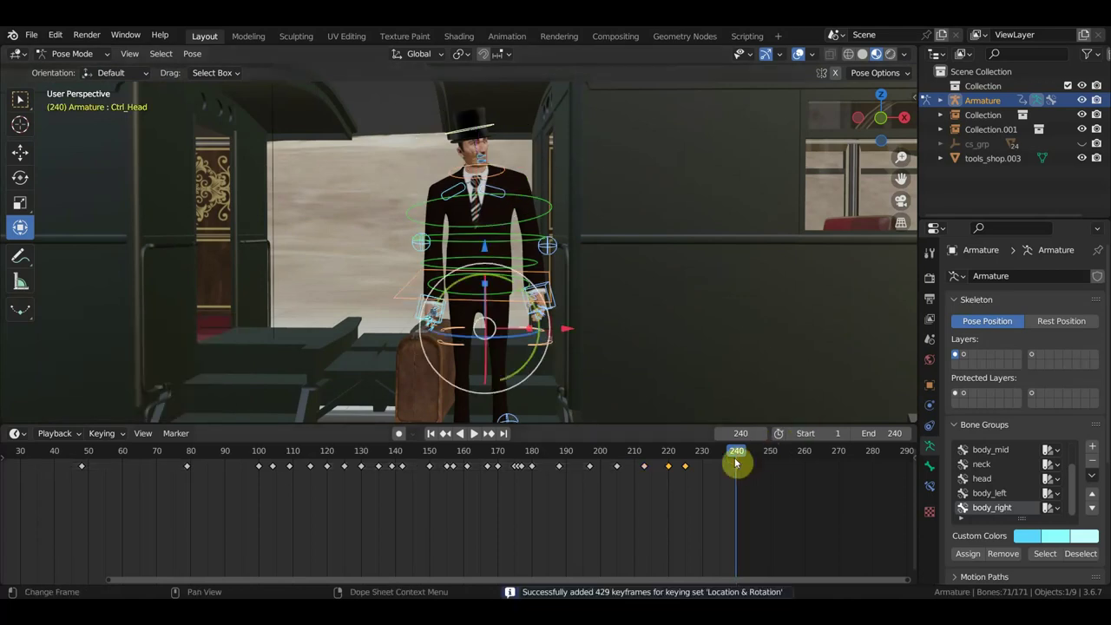
mouse_move(737, 463)
left_mouse_down()
mouse_move(644, 474)
mouse_move(727, 493)
mouse_move(685, 486)
left_mouse_up()
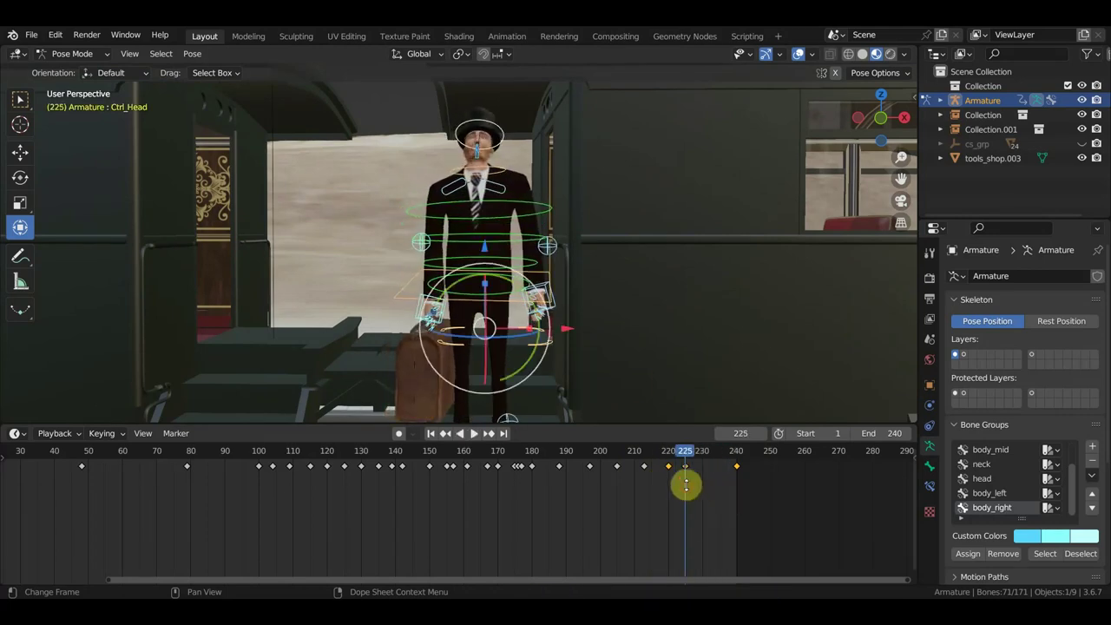
Tilt the head with free rotation and keyframe it at frame 225.
left_click(517, 152)
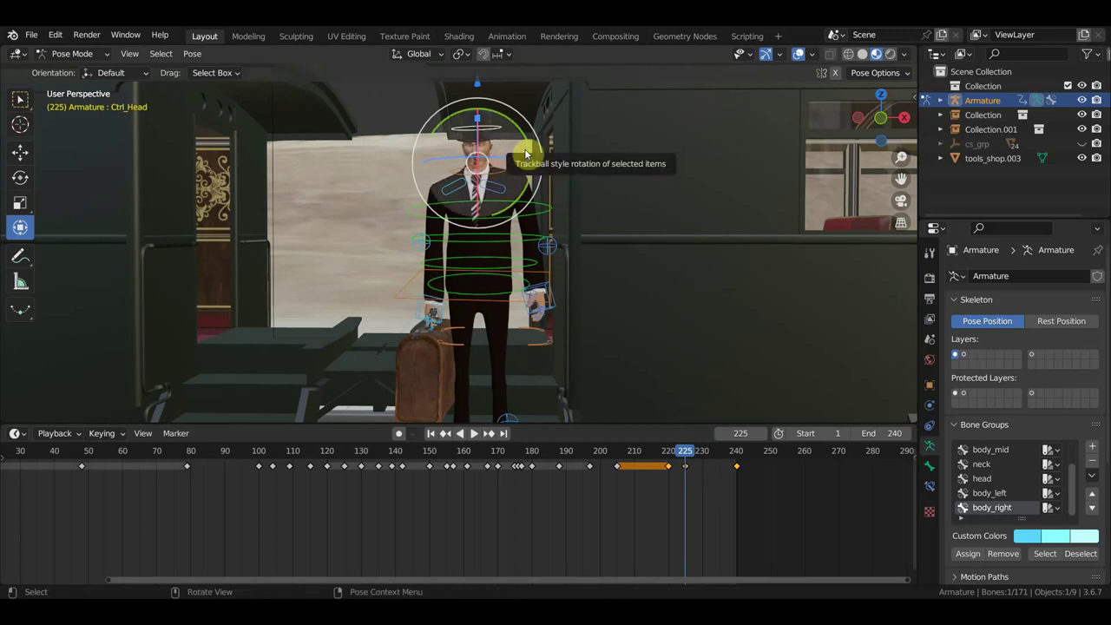
left_click_drag(525, 154, 520, 124)
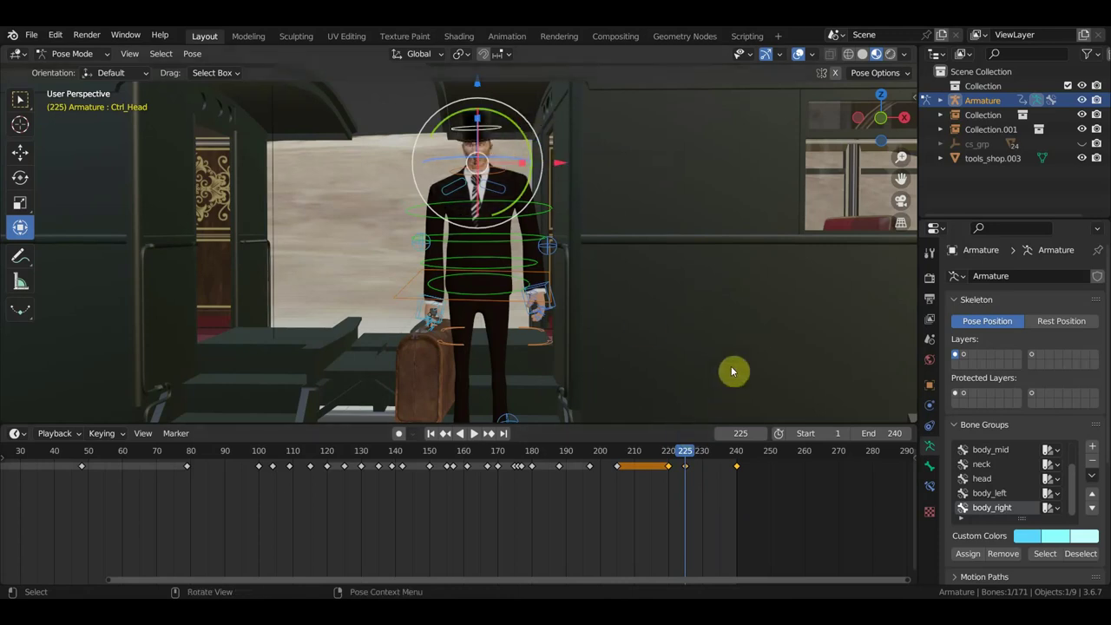
key("i")
At frame 233, turn the head to −30.6° and rotate the upper spine to 8.47°.
left_click_drag(693, 457, 712, 457)
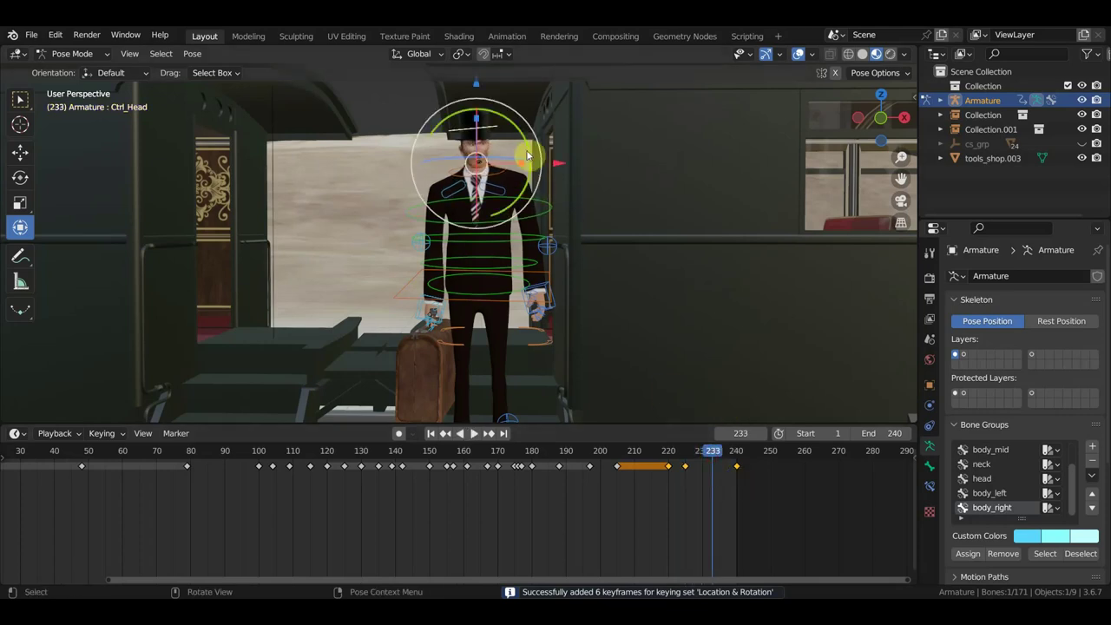
middle_click_drag(530, 156, 717, 177)
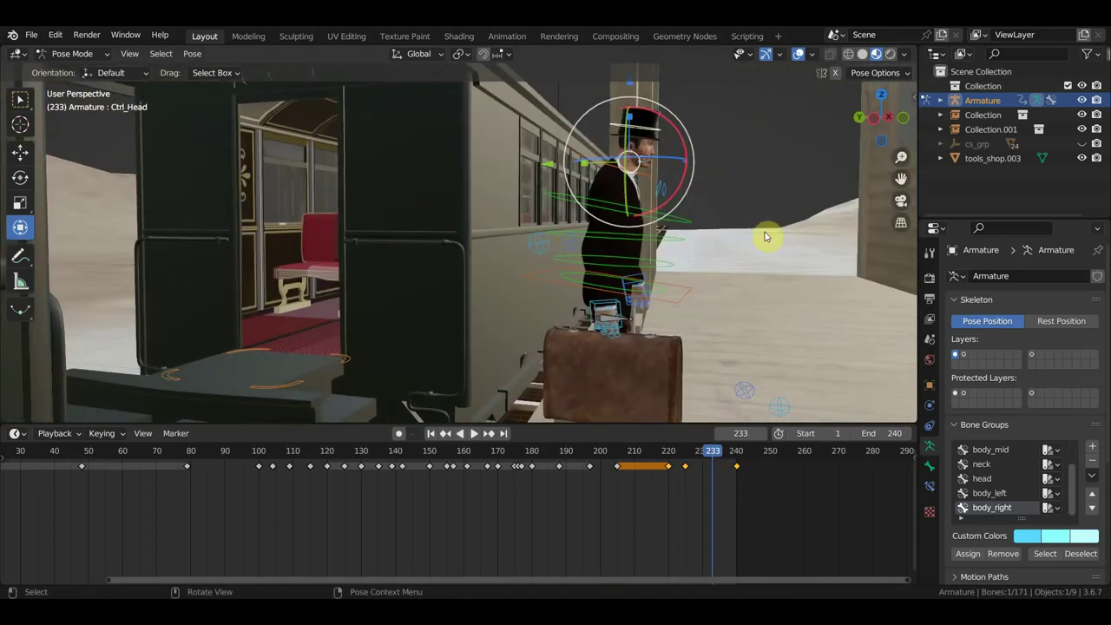
key("r")
left_click(779, 142)
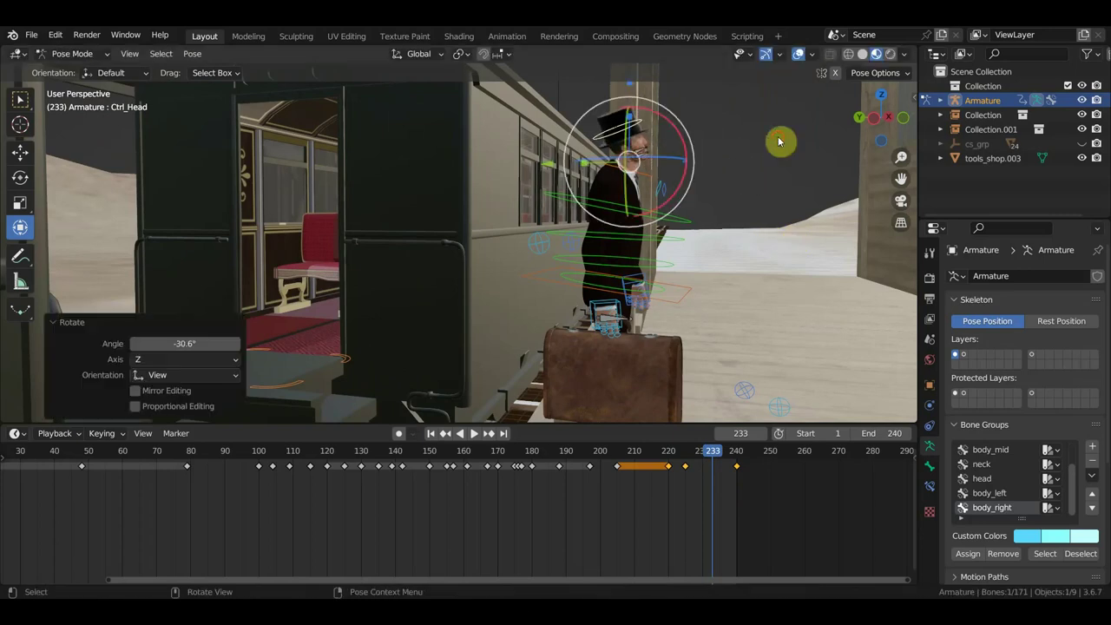
left_click(694, 227)
key("r")
left_click(660, 226)
middle_click_drag(659, 225, 574, 224)
key("r")
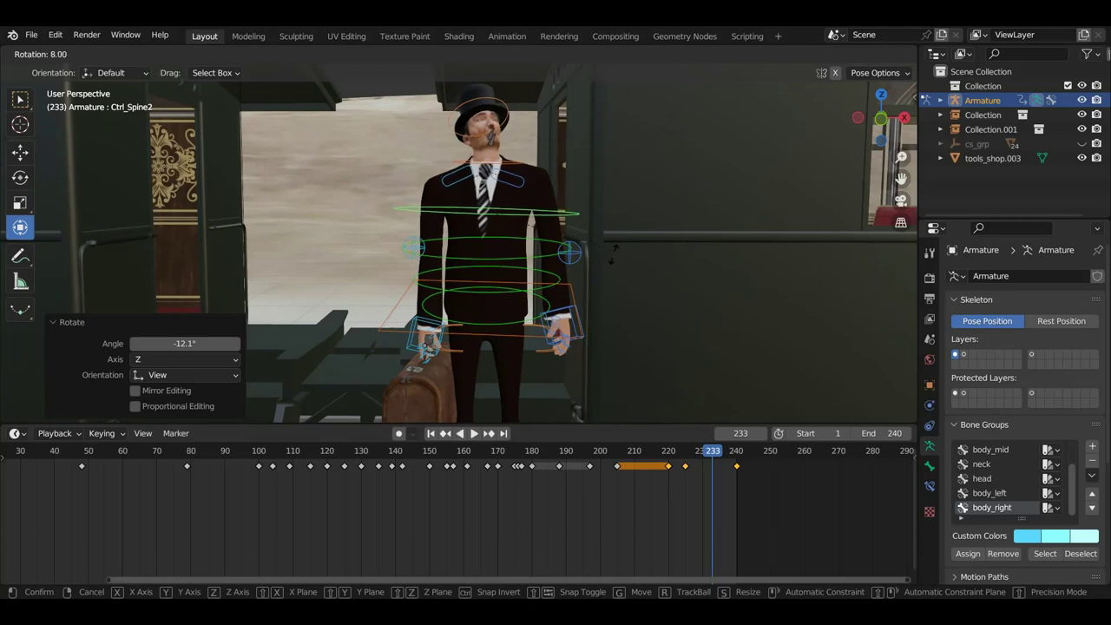
left_click(594, 335)
Raise the left hand, rotate the left shoulder 4.39° and reposition it.
left_click(577, 332)
key("g")
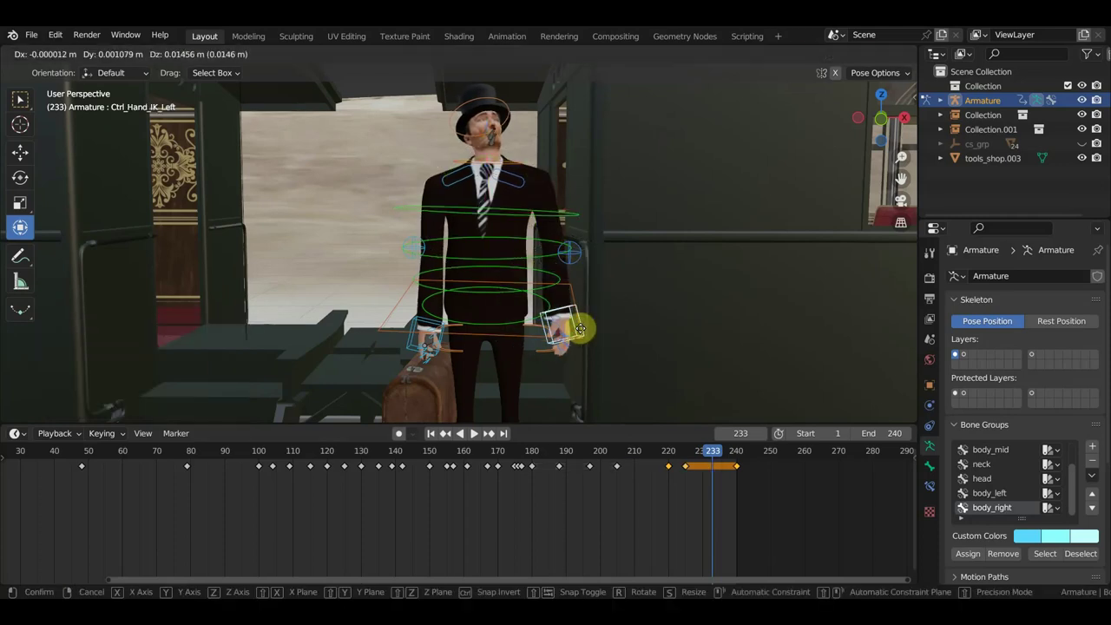
left_click(570, 322)
left_click(517, 186)
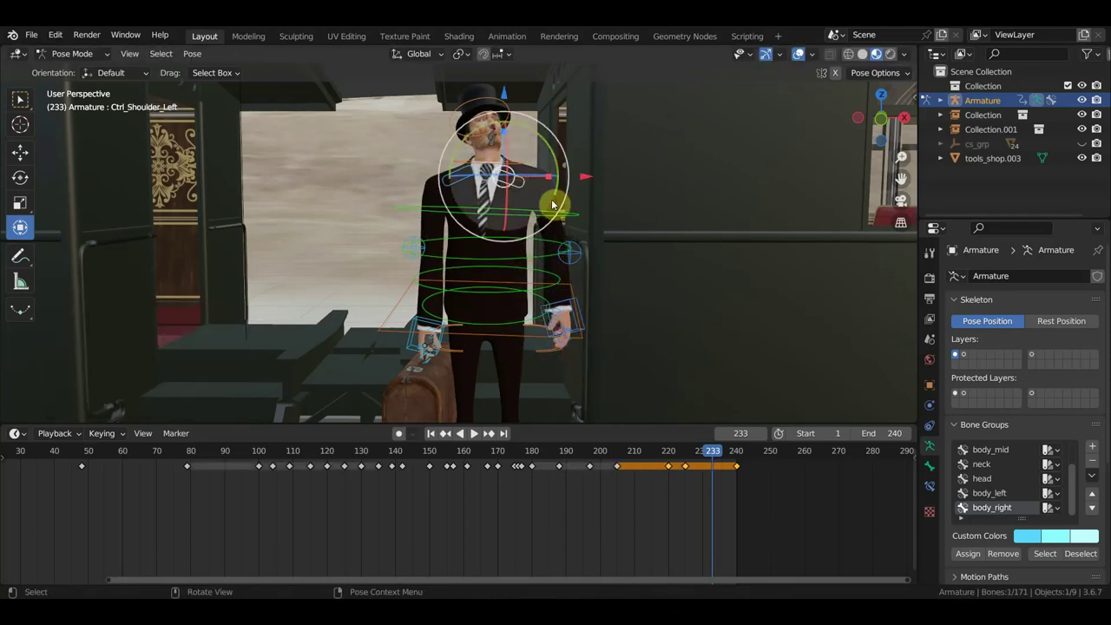
key("r")
left_click(557, 198)
key("r")
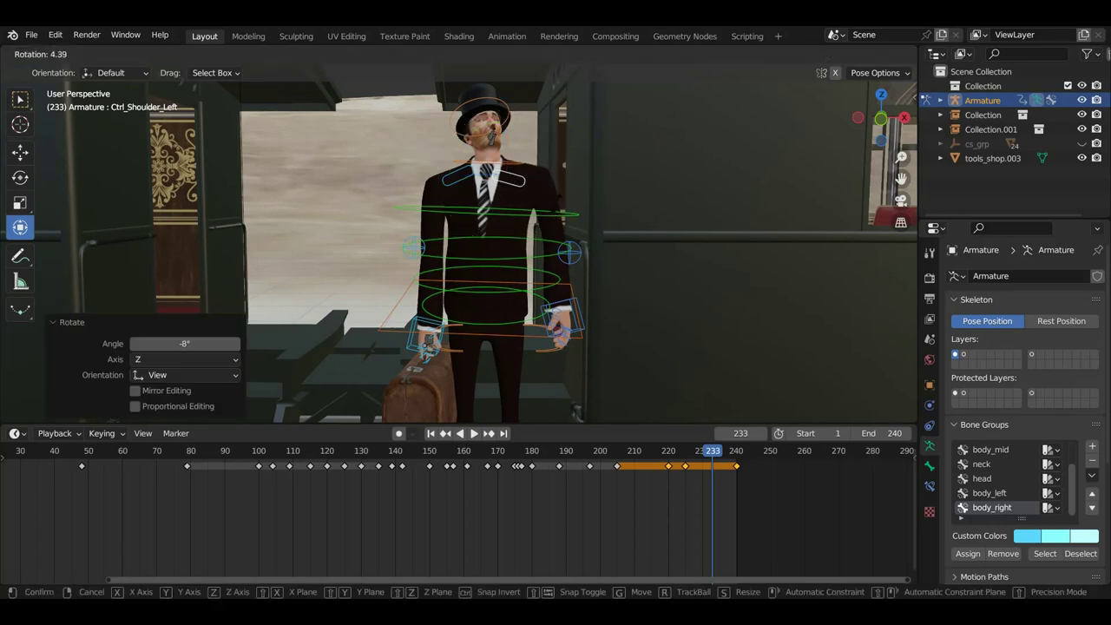
left_click(556, 203)
key("g")
left_click(557, 203)
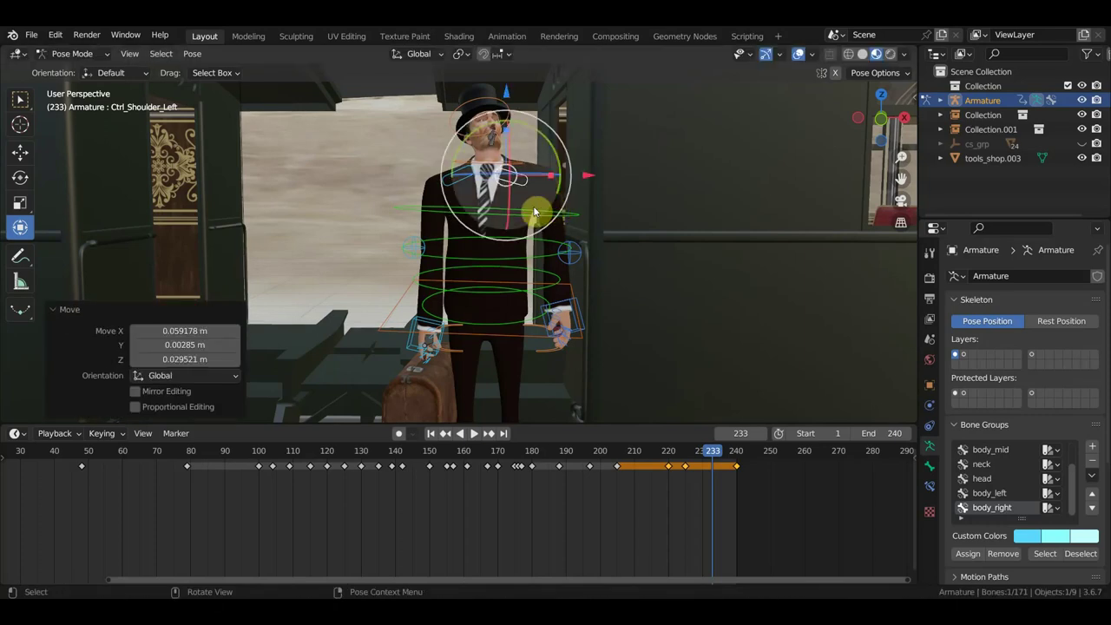
key("g")
left_click(549, 201)
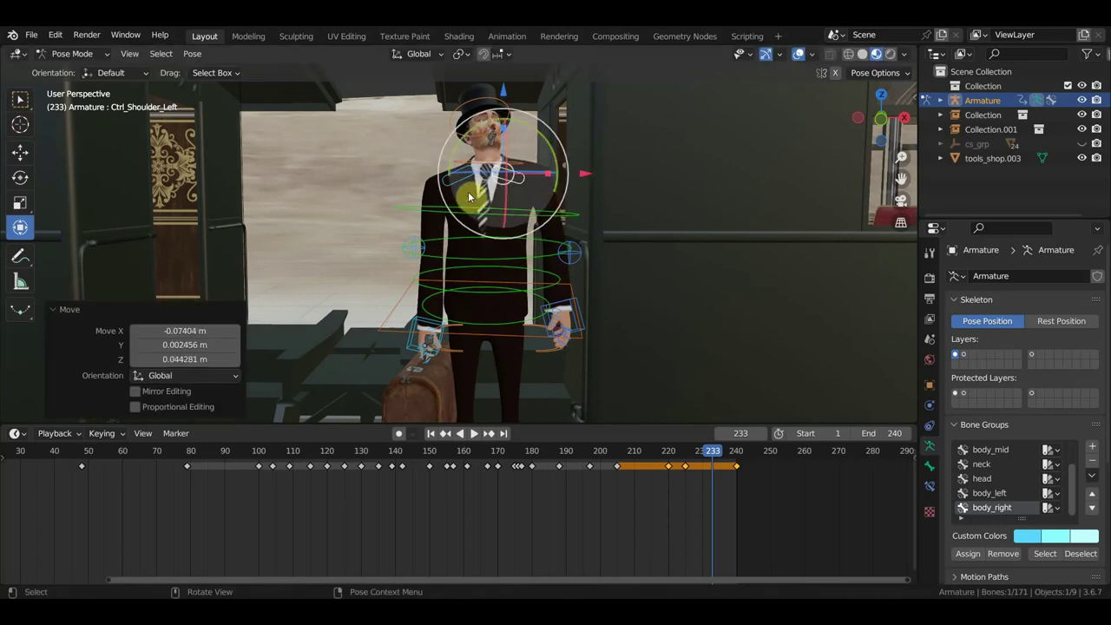
Nudge the right shoulder and right hand IK controls into place.
left_click(463, 185)
key("g")
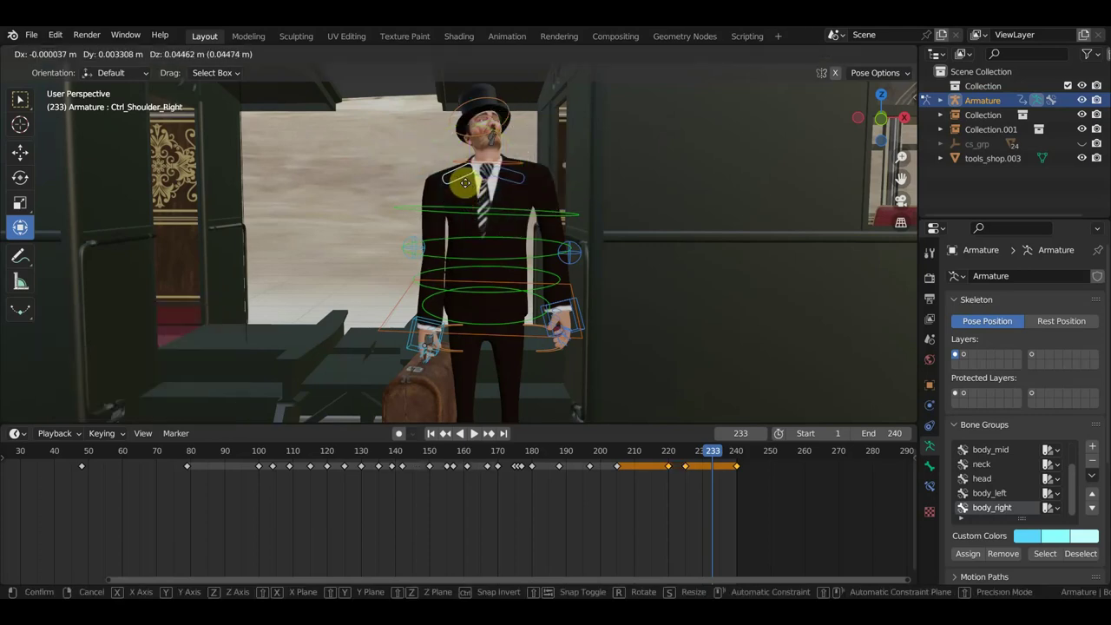
left_click(465, 184)
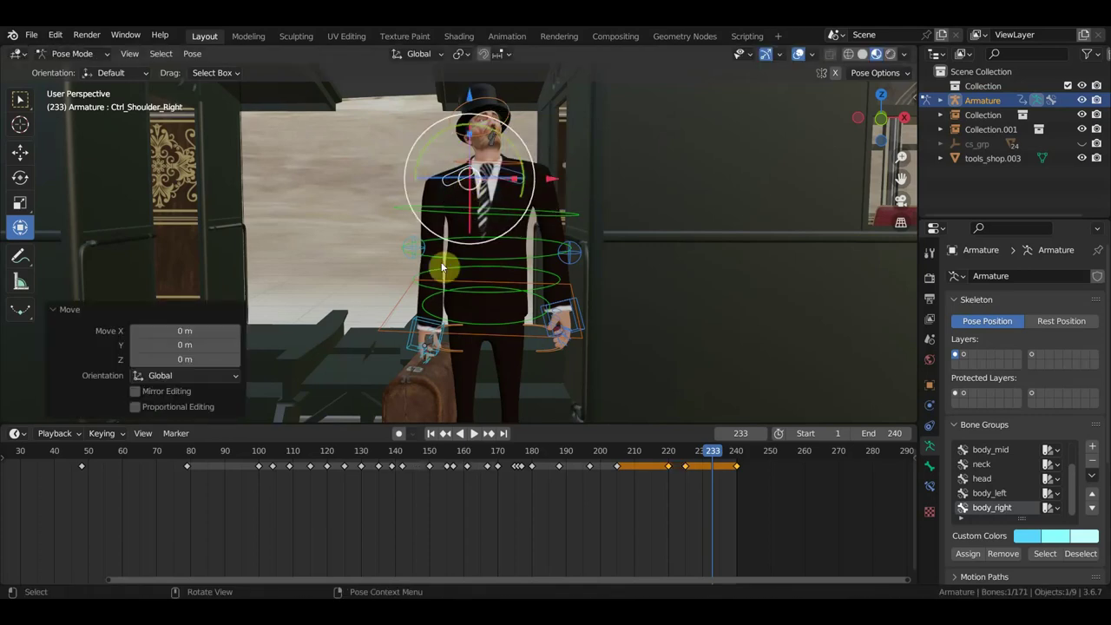
left_click(417, 326)
key("g")
left_click(411, 317)
Go back to frame 137 and select the left foot IK control from a side view.
left_click_drag(454, 515, 385, 506)
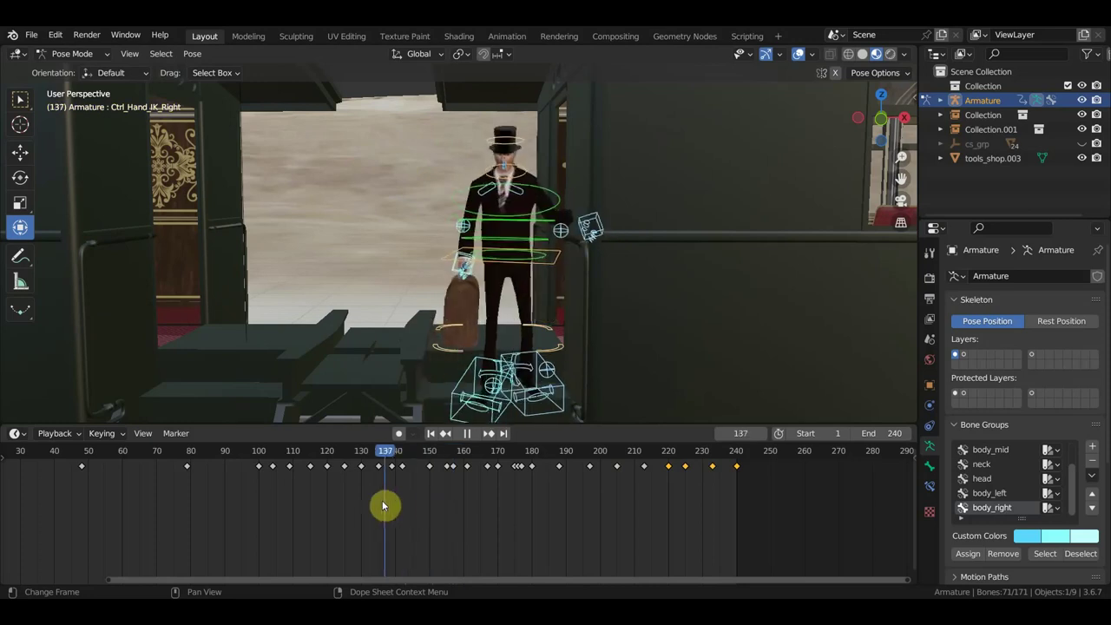
scroll(508, 324, "up", 2)
middle_click_drag(507, 324, 593, 203)
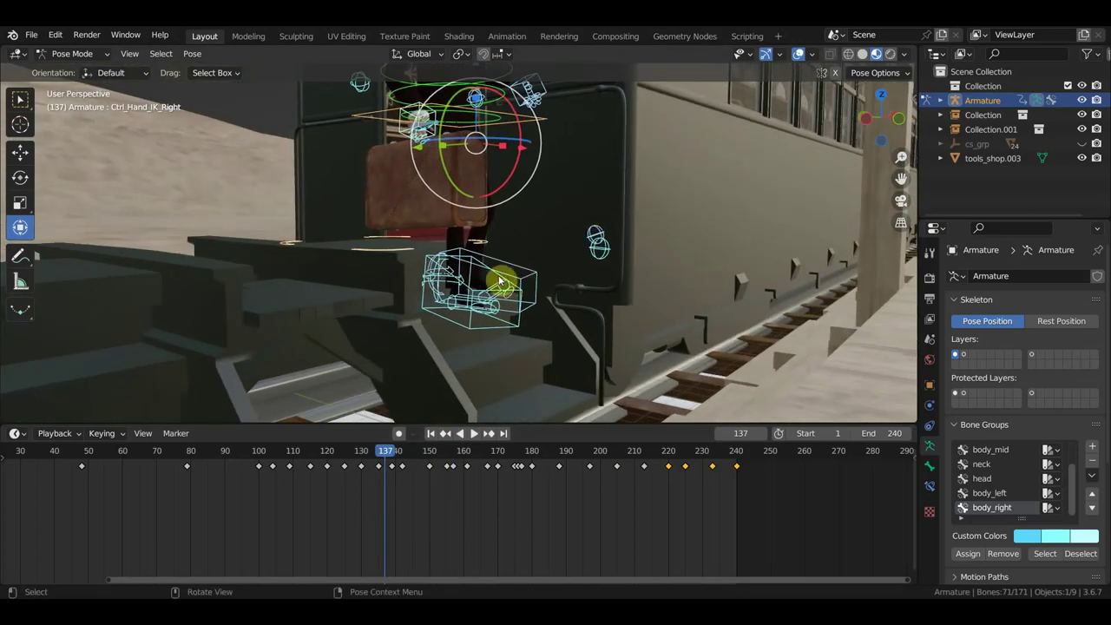
left_click(500, 280)
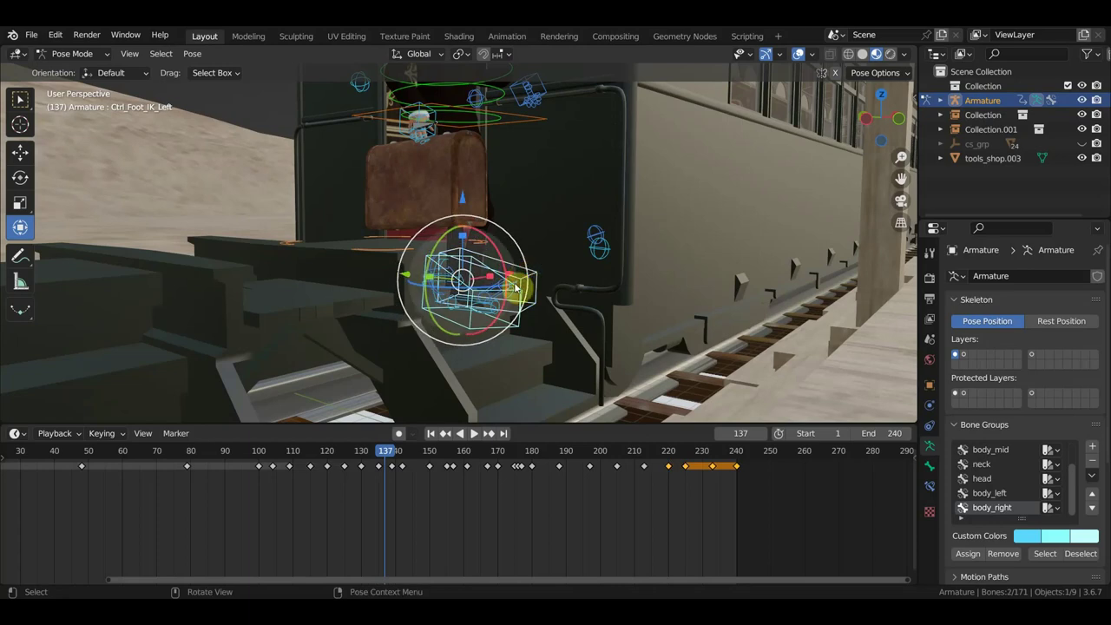
Scrub frames 125–172 checking the left foot on the steps, then deselect all controls.
mouse_move(375, 470)
left_mouse_down()
mouse_move(345, 468)
mouse_move(377, 486)
left_mouse_up()
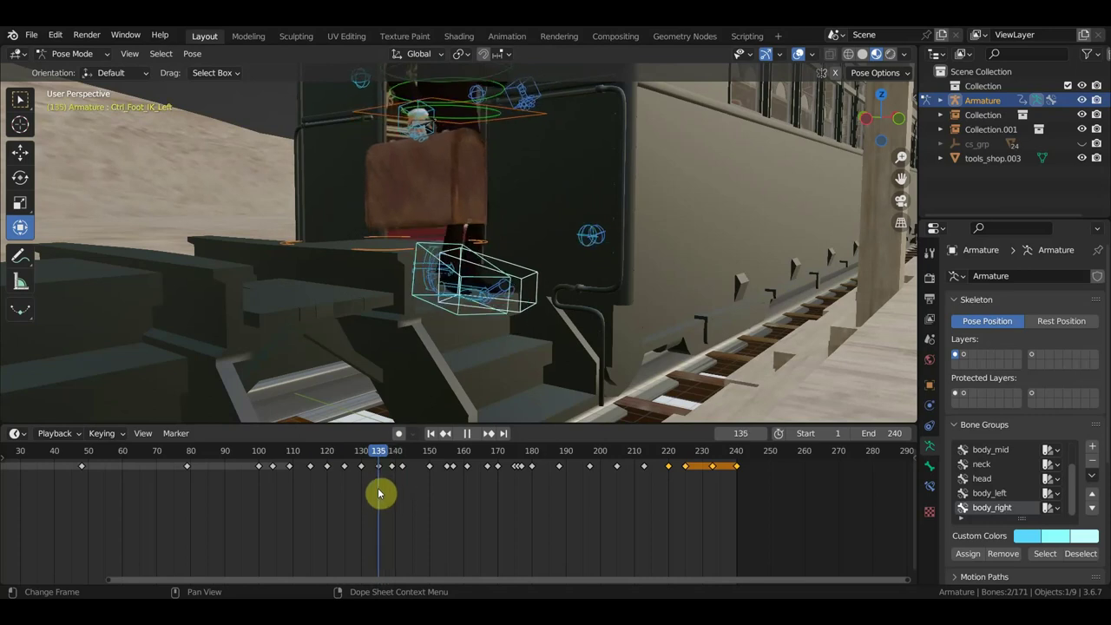
left_click_drag(395, 496, 400, 498)
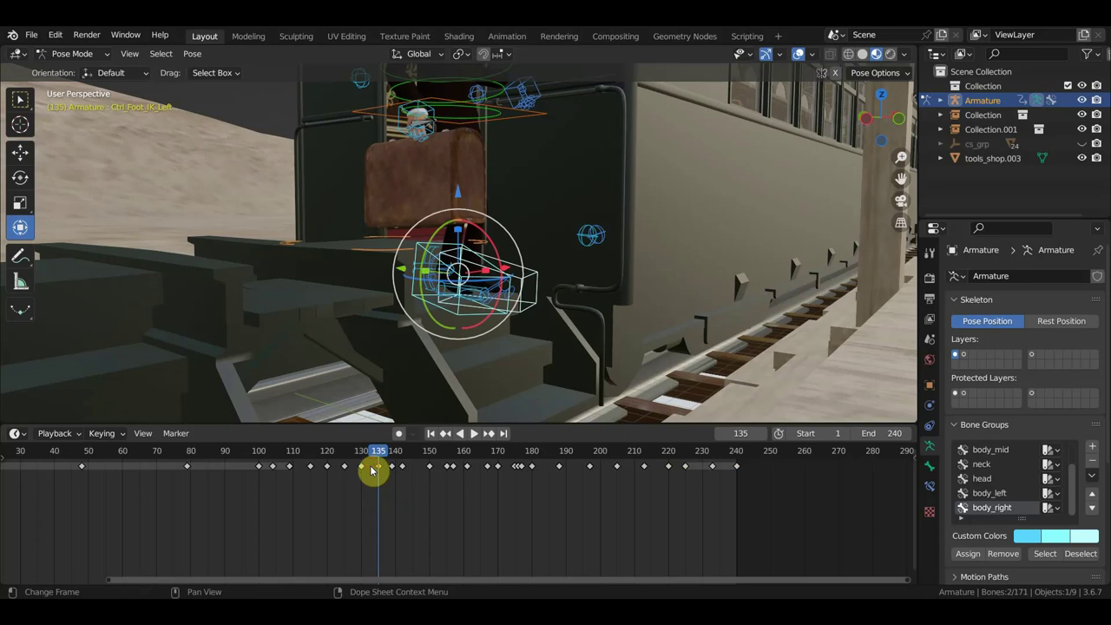
mouse_move(386, 456)
left_mouse_down()
mouse_move(528, 518)
mouse_move(508, 516)
left_mouse_up()
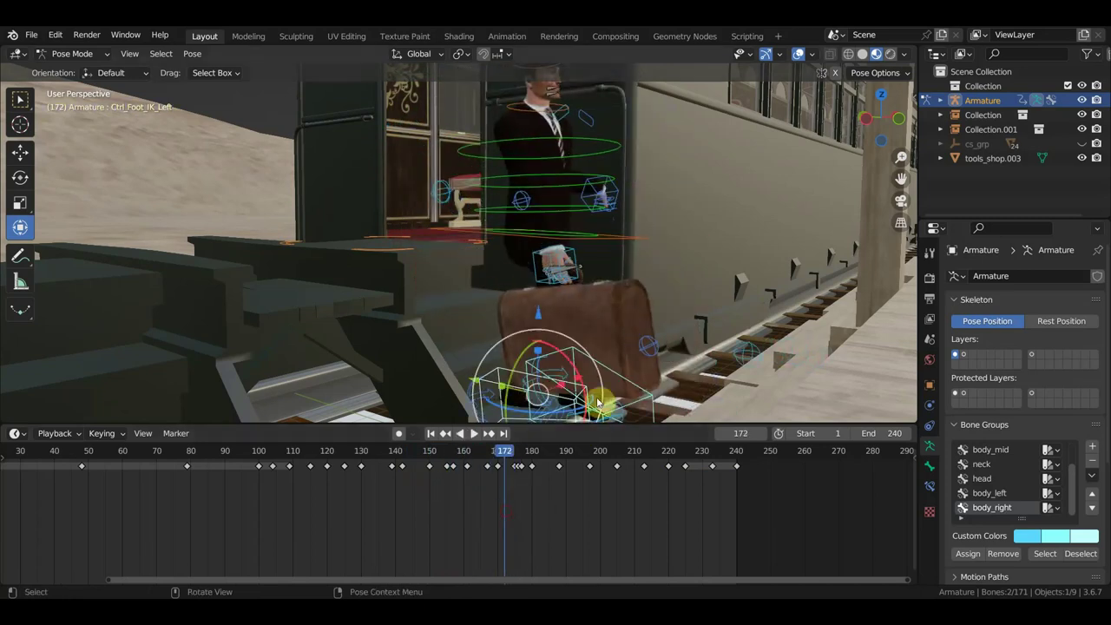
mouse_move(597, 404)
middle_mouse_down()
mouse_move(623, 151)
mouse_move(638, 200)
mouse_move(665, 191)
mouse_move(561, 232)
middle_mouse_up()
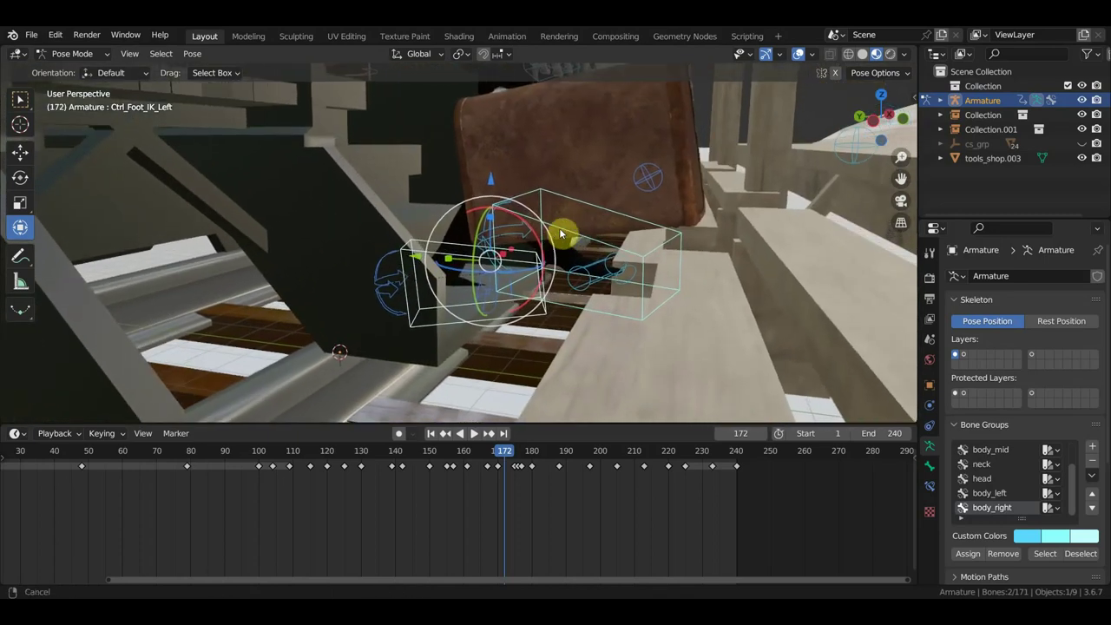
left_click(315, 201)
scroll(315, 211, "down", 1)
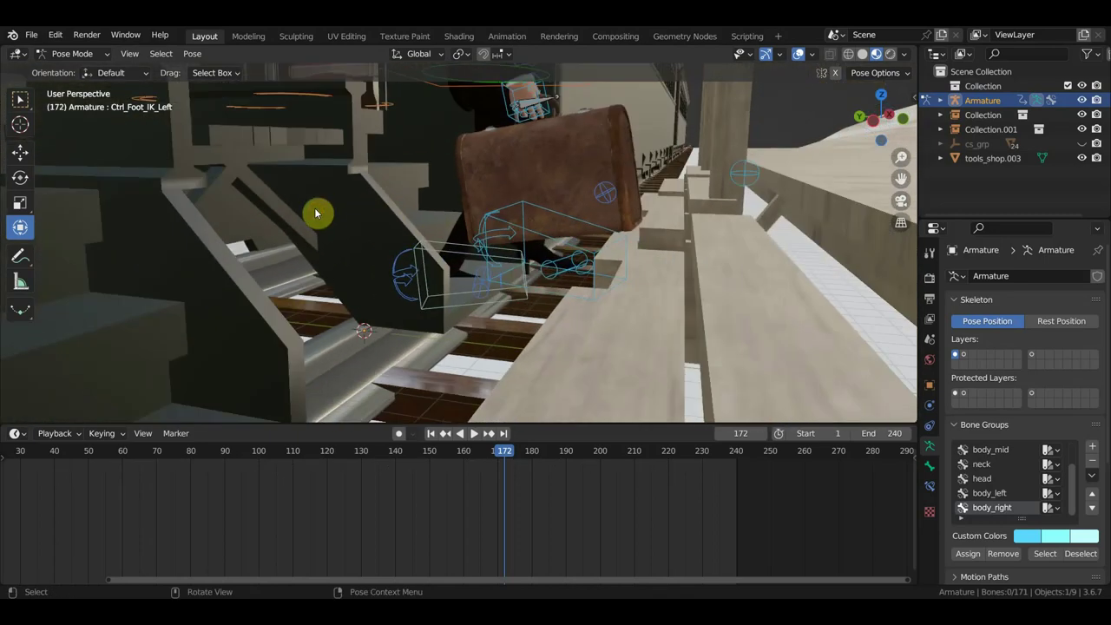
scroll(317, 212, "down", 1)
In Object Mode, lower the train Collection by −0.428 m along Z.
left_click(89, 72)
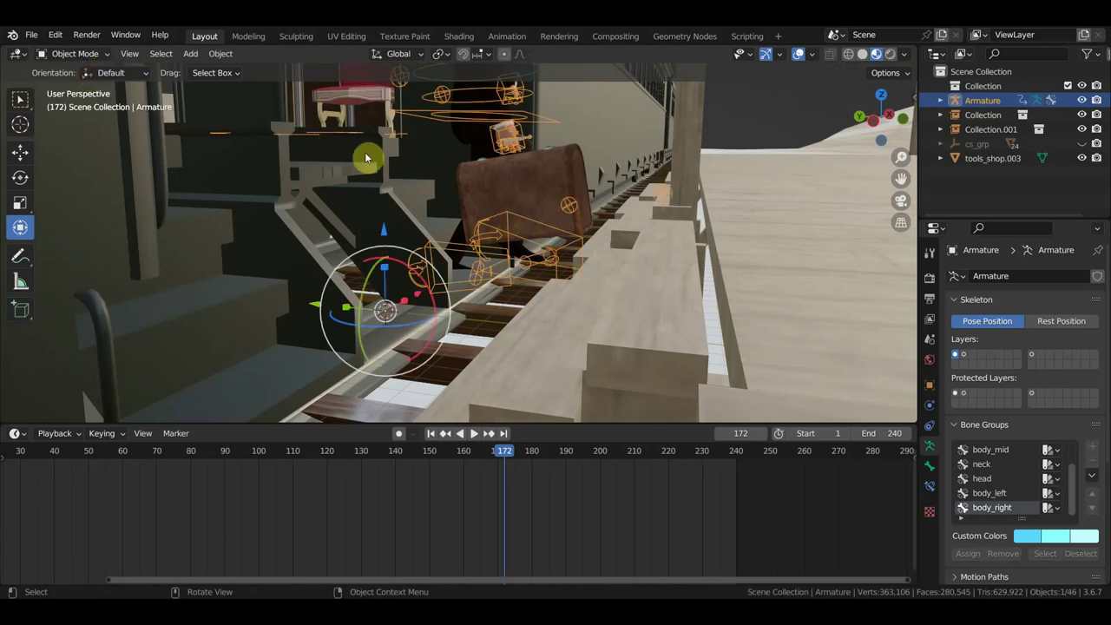
left_click(386, 224)
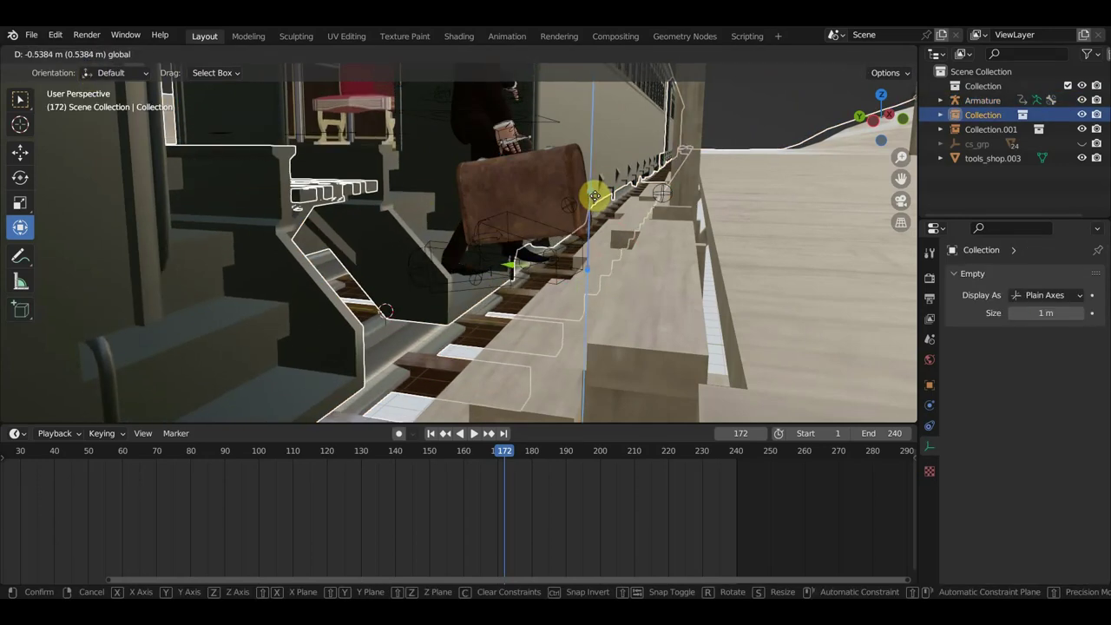
left_click_drag(593, 191, 597, 200)
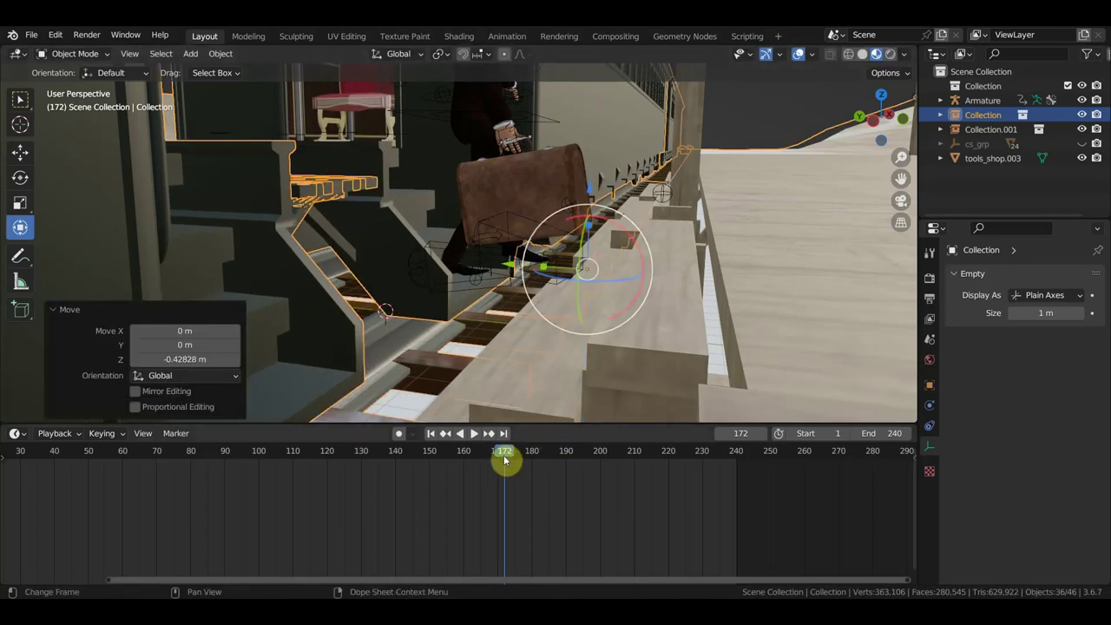
Check the staircase around frames 144–164 and scale the train Collection to 1.205.
left_click_drag(504, 460, 476, 458)
mouse_move(515, 315)
middle_mouse_down()
mouse_move(364, 317)
mouse_move(454, 289)
middle_mouse_up()
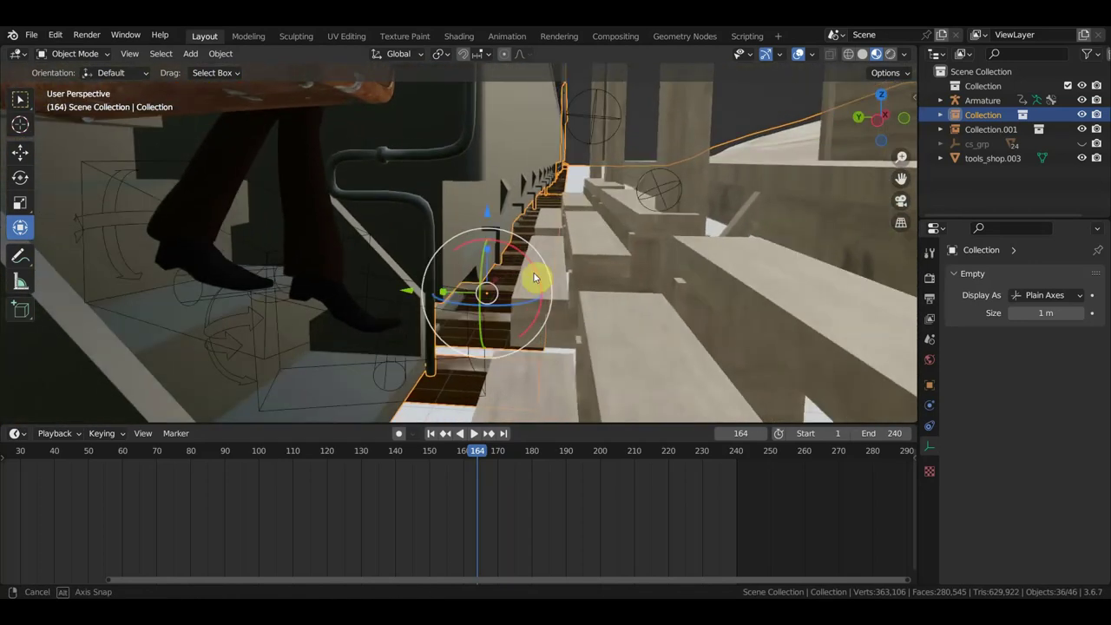
middle_click_drag(454, 289, 538, 272)
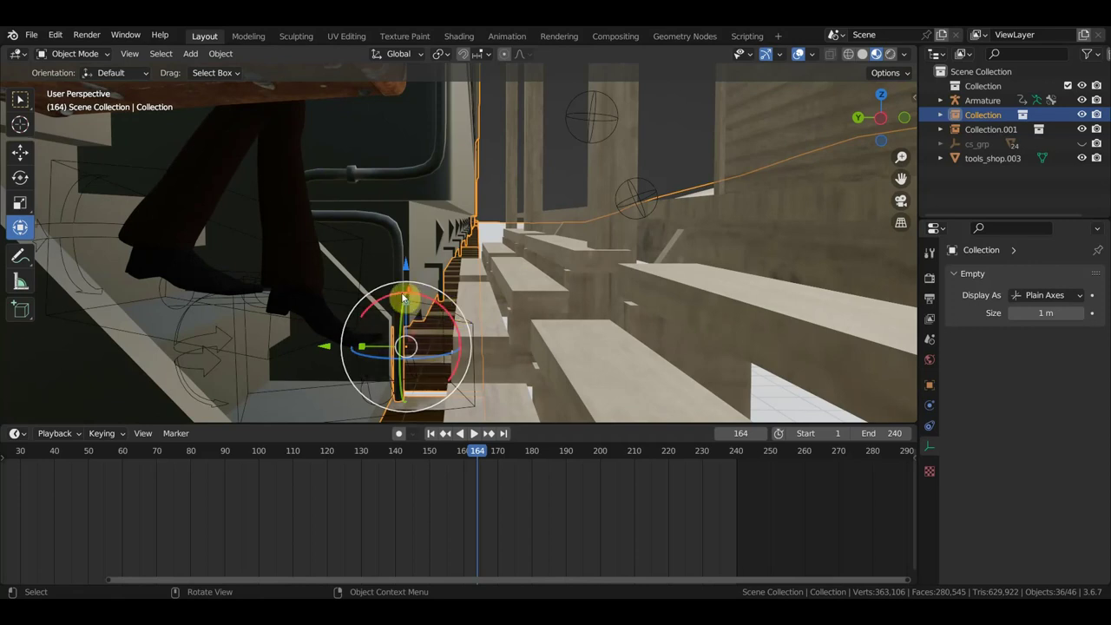
mouse_move(402, 299)
middle_mouse_down()
mouse_move(390, 307)
mouse_move(443, 295)
middle_mouse_up()
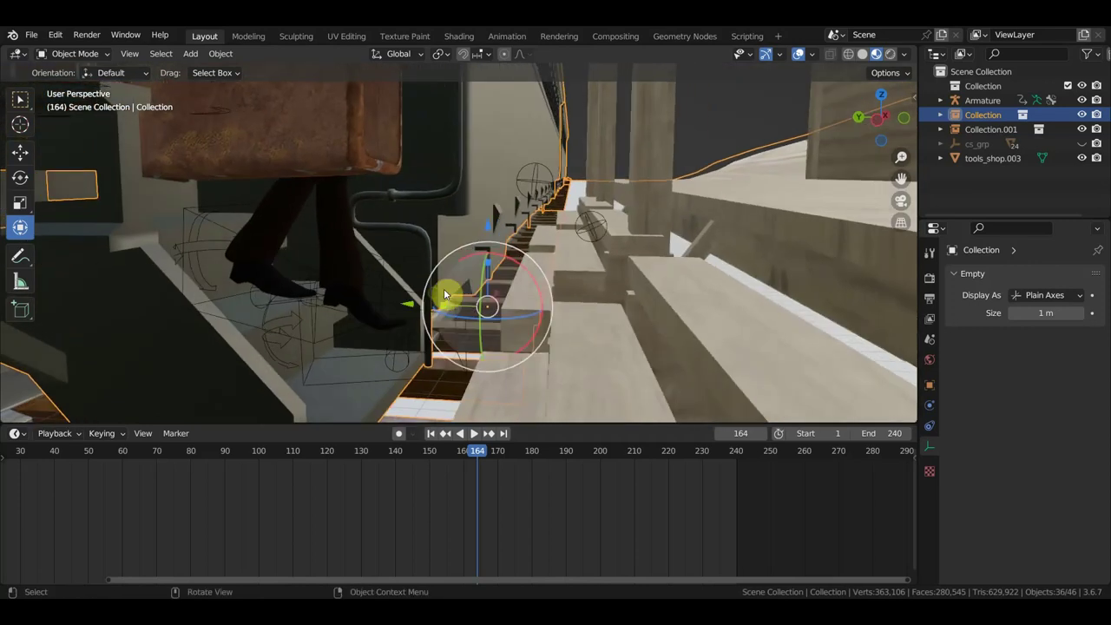
left_click_drag(484, 454, 382, 453)
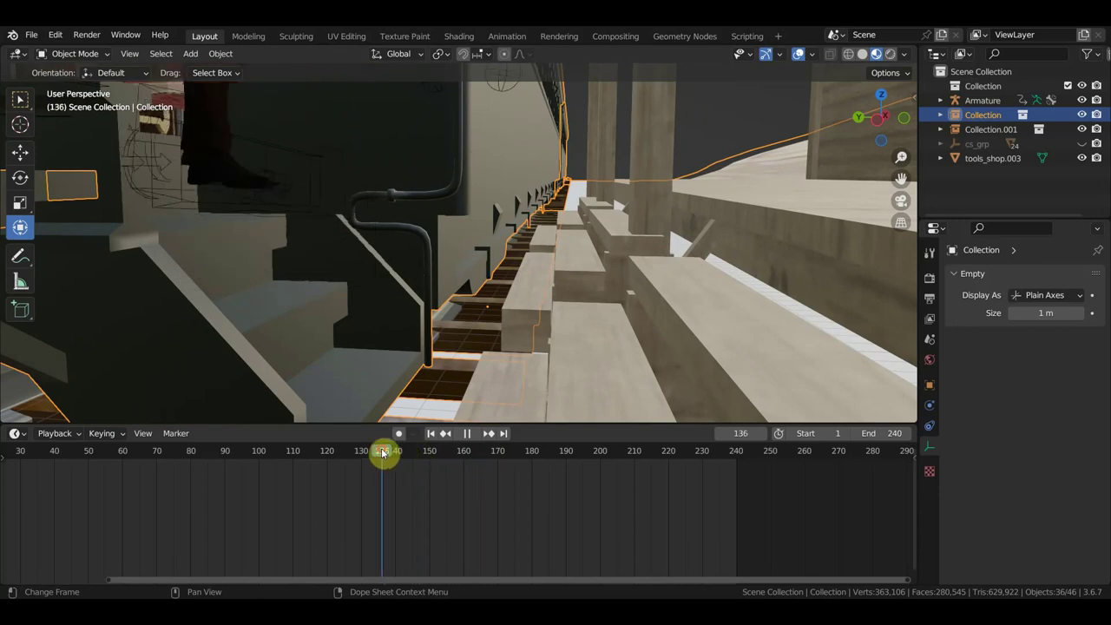
mouse_move(395, 293)
middle_mouse_down()
mouse_move(440, 347)
mouse_move(389, 341)
middle_mouse_up()
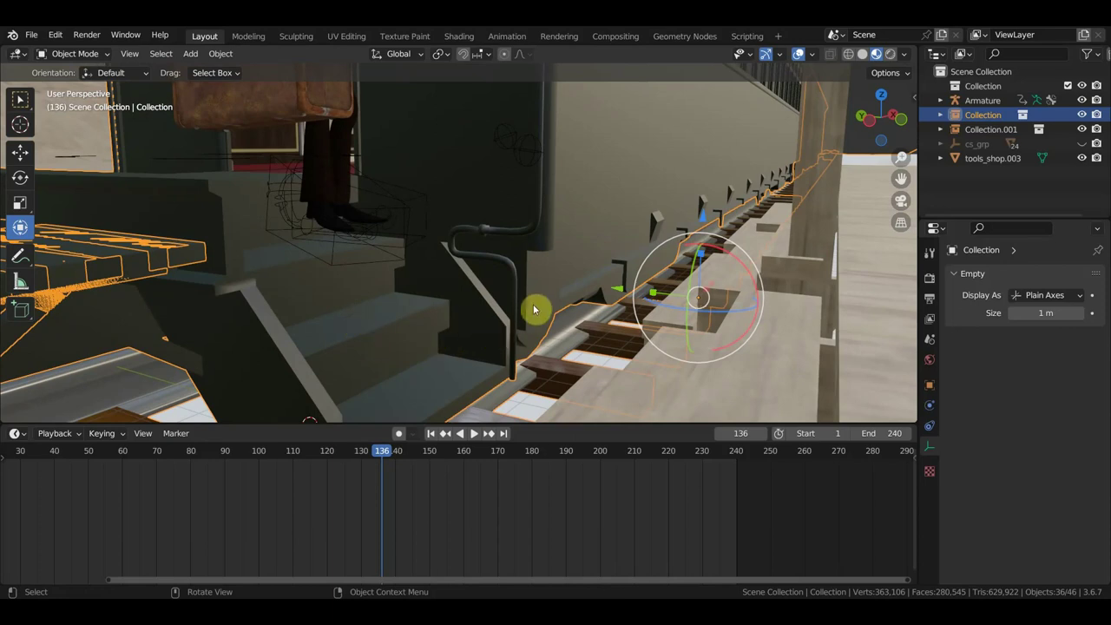
key("s")
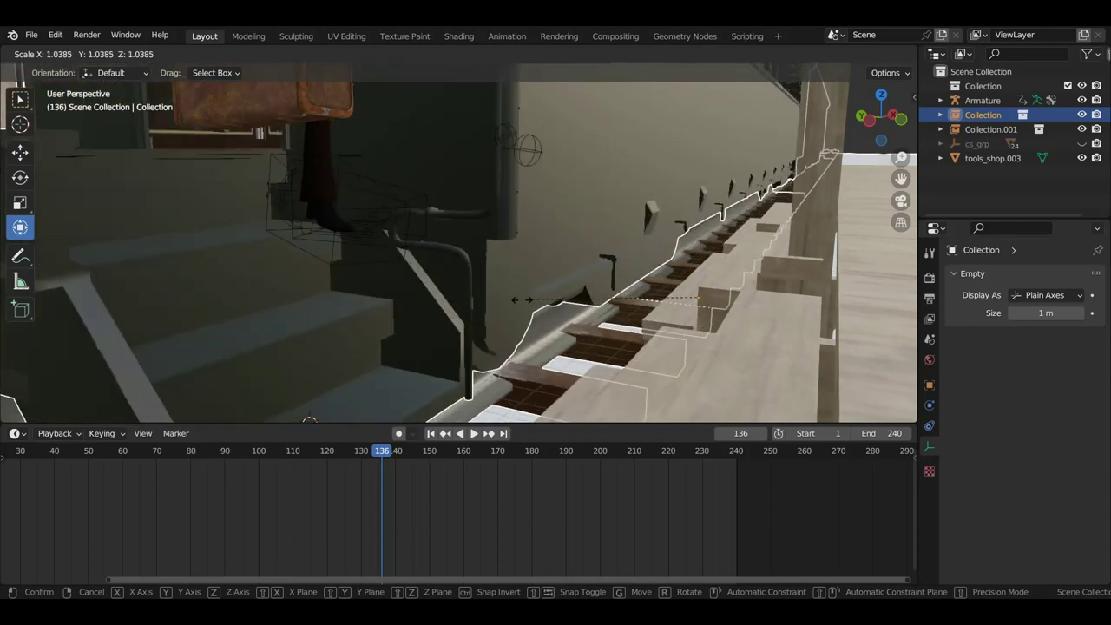
left_click(503, 309)
mouse_move(502, 309)
middle_mouse_down()
mouse_move(483, 324)
mouse_move(399, 330)
mouse_move(527, 281)
mouse_move(628, 371)
mouse_move(526, 337)
mouse_move(630, 404)
mouse_move(610, 101)
mouse_move(594, 191)
mouse_move(639, 298)
mouse_move(627, 359)
mouse_move(649, 297)
mouse_move(645, 350)
mouse_move(692, 291)
middle_mouse_up()
Slide the train Collection along X, to 21.717 m.
middle_click_drag(740, 263, 546, 263, "shift")
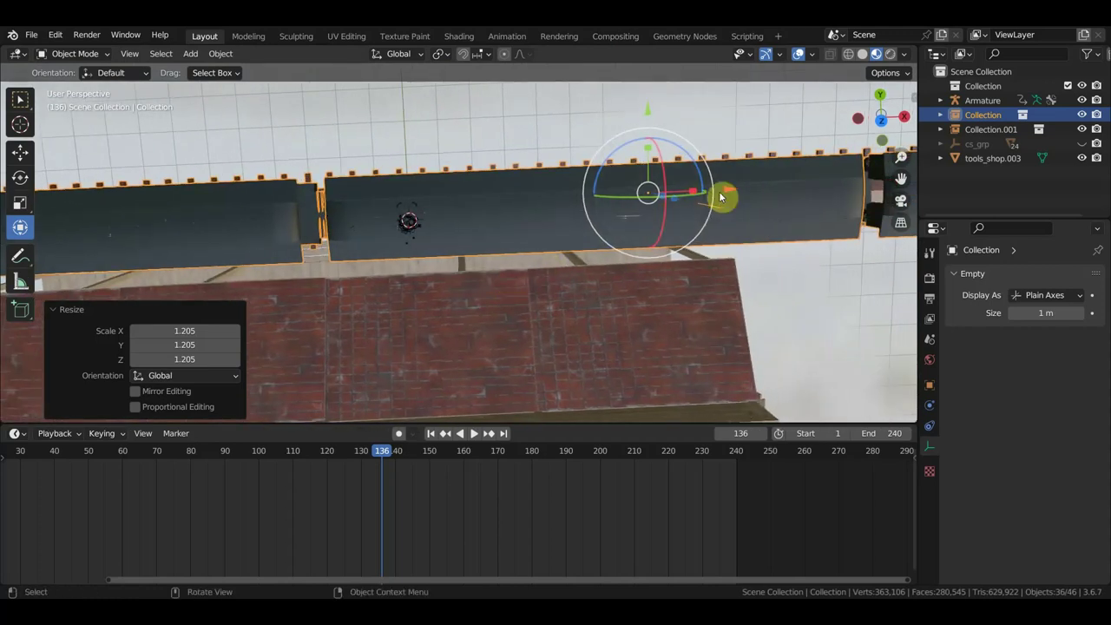
mouse_move(719, 198)
left_mouse_down()
mouse_move(801, 192)
mouse_move(781, 198)
left_mouse_up()
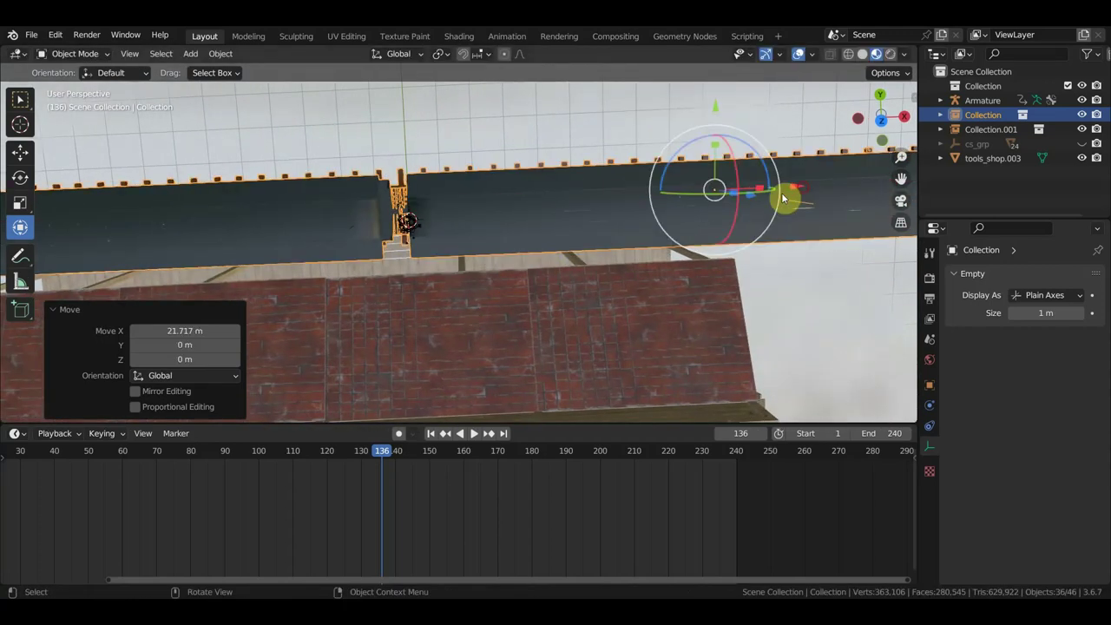
mouse_move(781, 198)
middle_mouse_down()
mouse_move(736, 149)
mouse_move(716, 69)
mouse_move(513, 396)
mouse_move(490, 375)
mouse_move(586, 351)
mouse_move(605, 373)
mouse_move(558, 385)
middle_mouse_up()
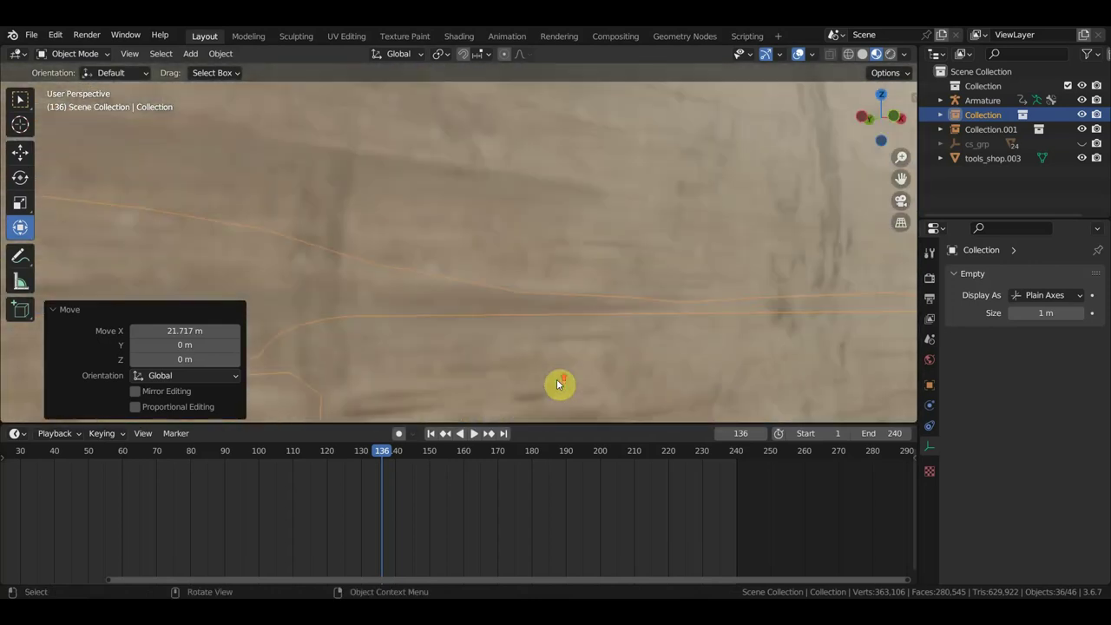
scroll(558, 384, "down", 5)
middle_click_drag(649, 372, 775, 384)
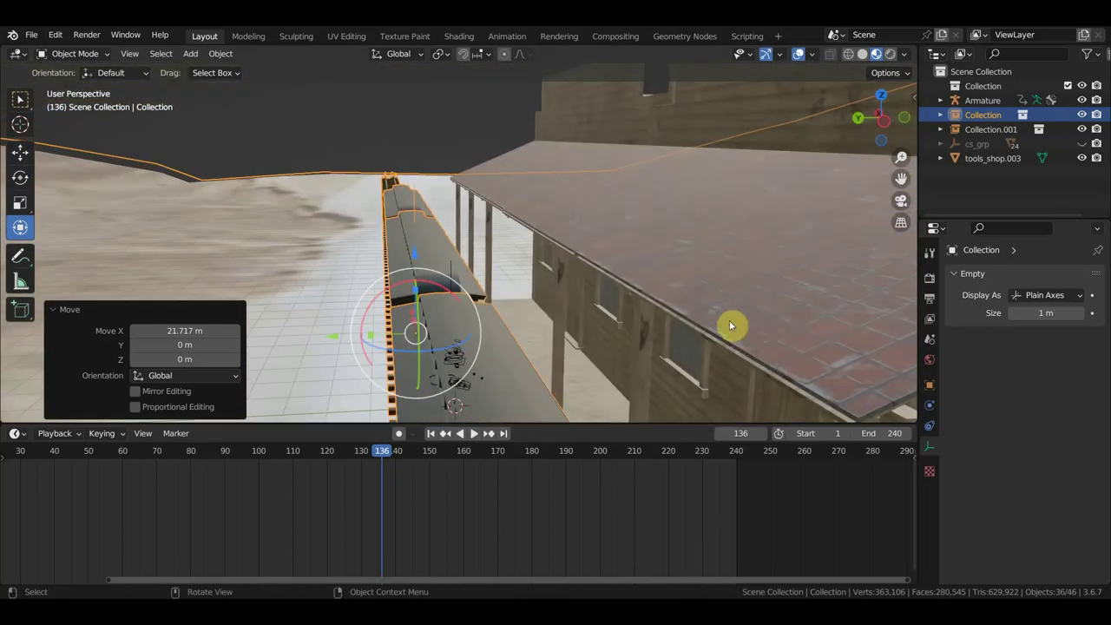
Hide the station building (Collection.001).
left_click(767, 288)
key("h")
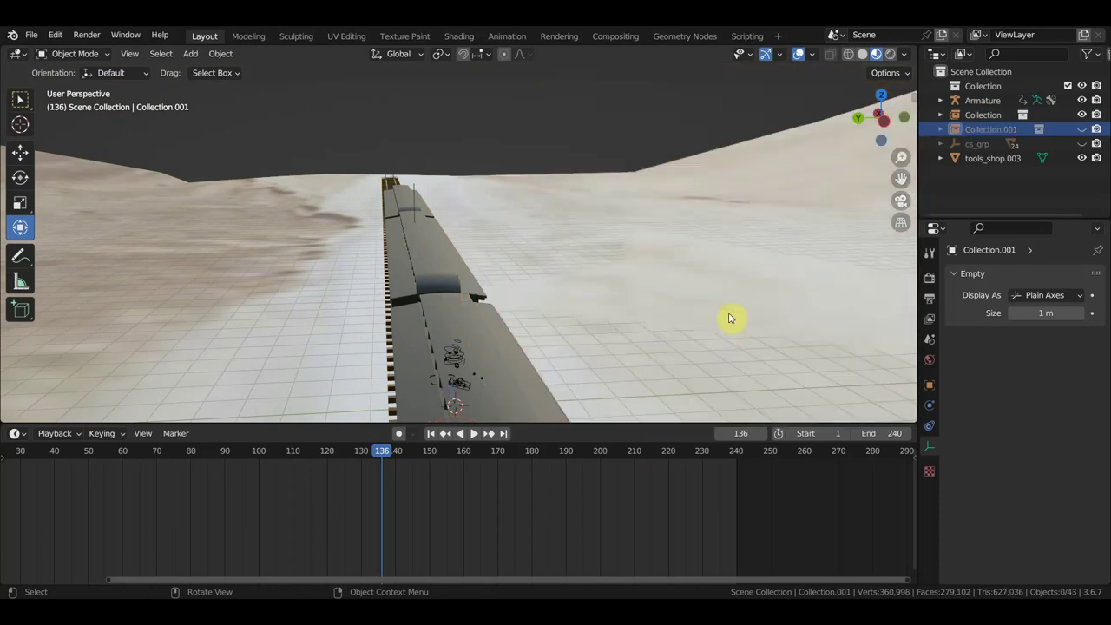
mouse_move(731, 315)
middle_mouse_down()
mouse_move(687, 335)
mouse_move(553, 333)
mouse_move(643, 169)
mouse_move(595, 272)
mouse_move(471, 275)
mouse_move(260, 206)
mouse_move(508, 248)
middle_mouse_up()
Shift the train Collection about −4.97 m along X to line its steps up with the man.
left_click(447, 253)
mouse_move(443, 257)
middle_mouse_down()
mouse_move(421, 260)
mouse_move(613, 319)
middle_mouse_up()
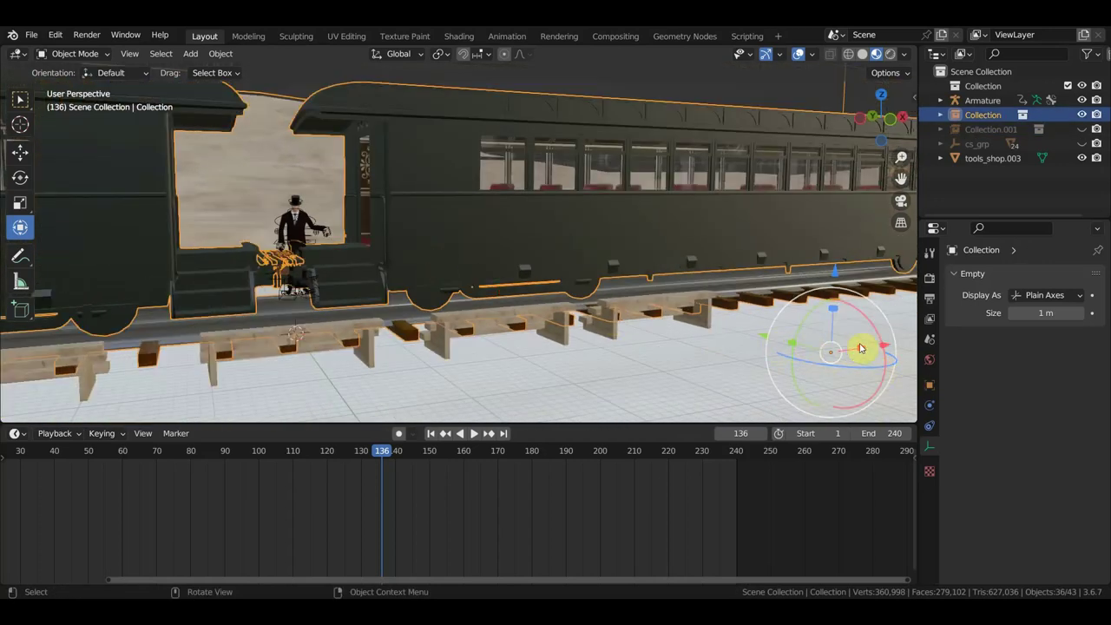
left_click_drag(886, 347, 866, 354)
mouse_move(865, 354)
middle_mouse_down()
mouse_move(446, 285)
mouse_move(500, 301)
mouse_move(514, 290)
middle_mouse_up()
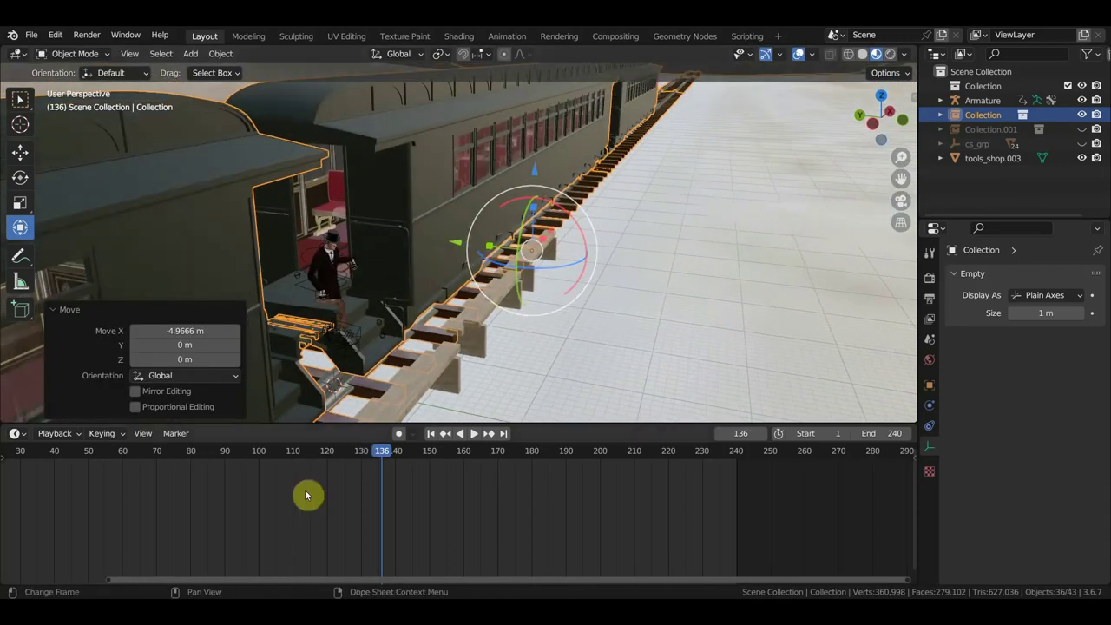
scroll(330, 494, "down", 3)
middle_click_drag(342, 494, 468, 502)
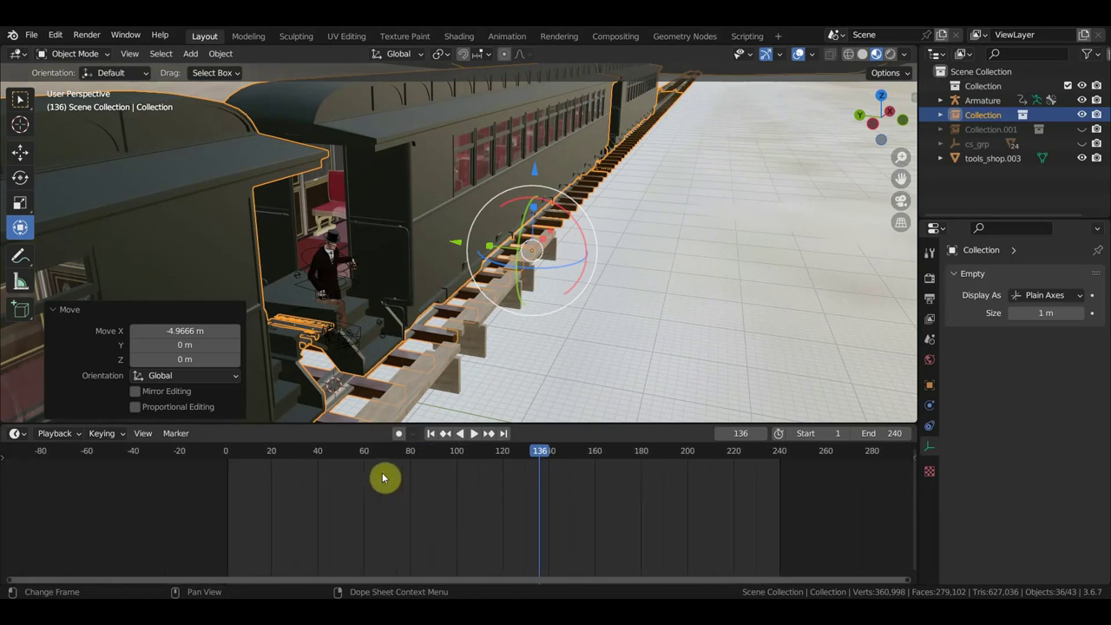
At frame 0, drag the train Collection vertically to adjust the blocks' height.
left_click(227, 465)
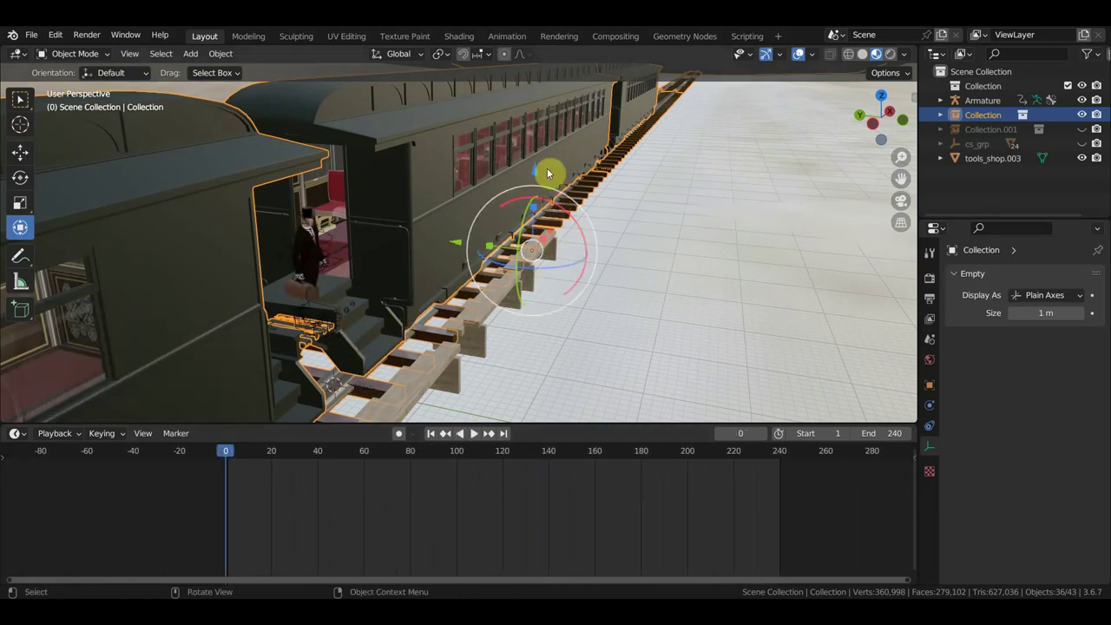
left_click_drag(547, 172, 531, 193)
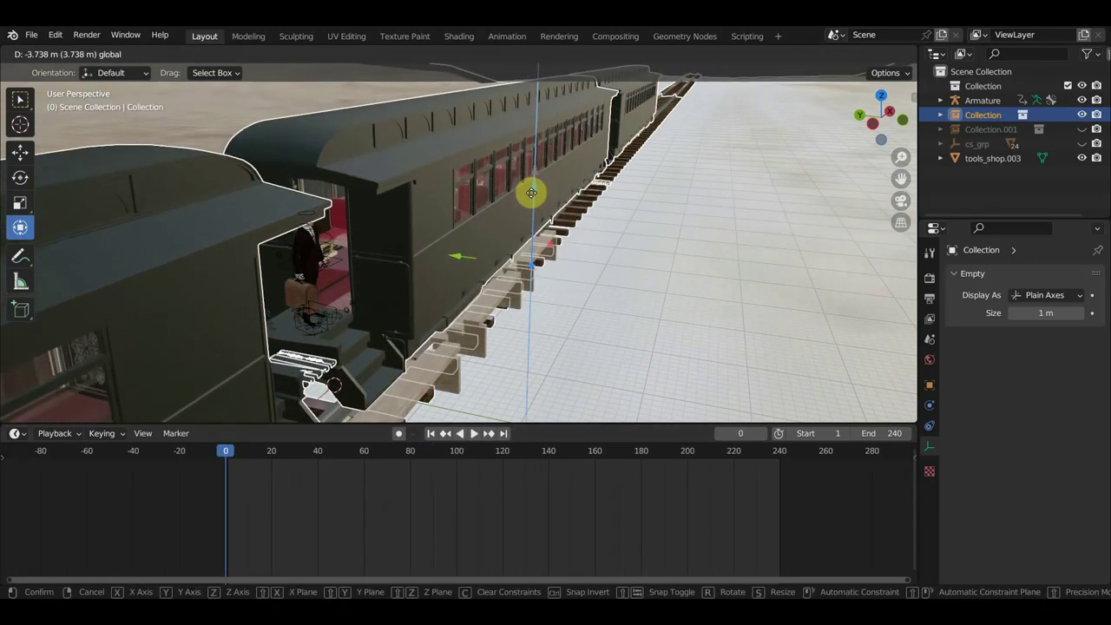
left_click_drag(530, 192, 529, 189)
scroll(567, 372, "up", 2)
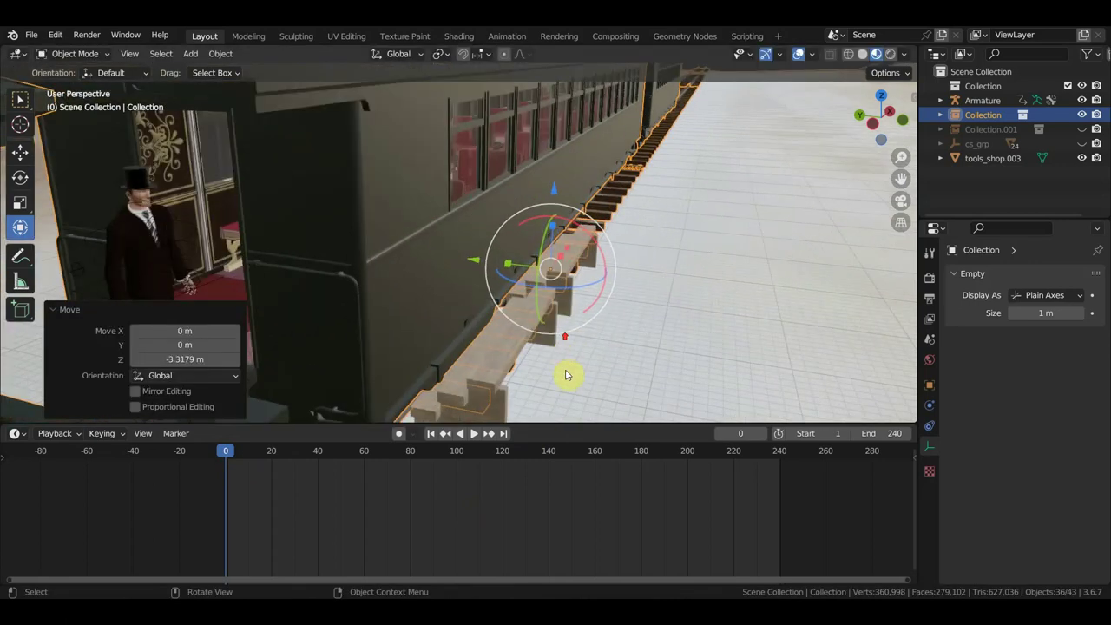
scroll(628, 295, "up", 2)
mouse_move(628, 295)
middle_mouse_down()
mouse_move(683, 260)
mouse_move(591, 258)
middle_mouse_up()
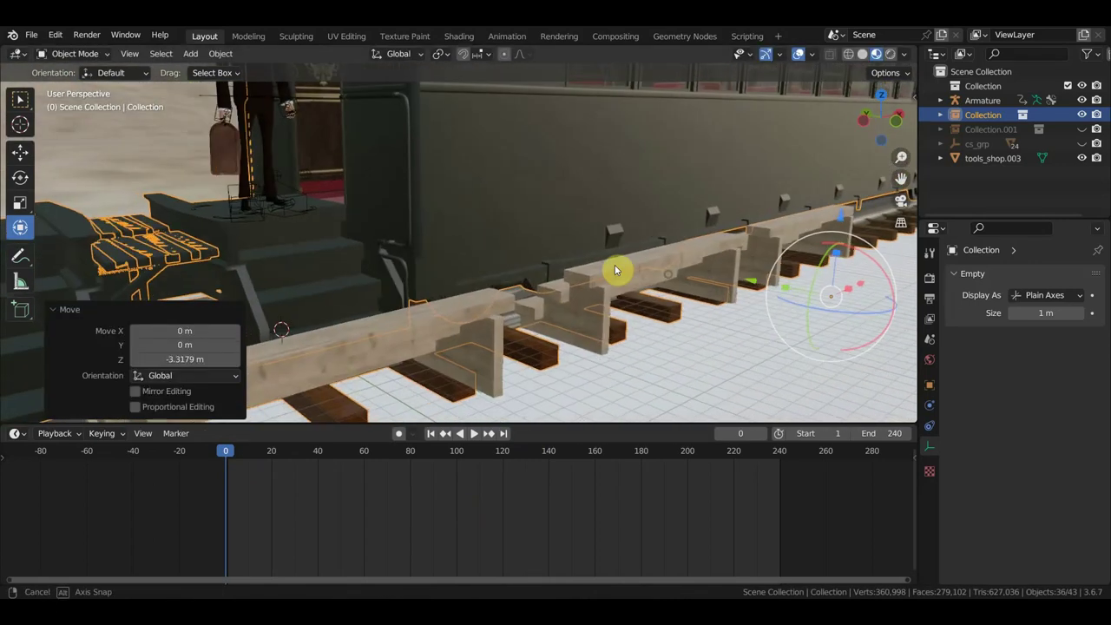
middle_click_drag(689, 252, 704, 255)
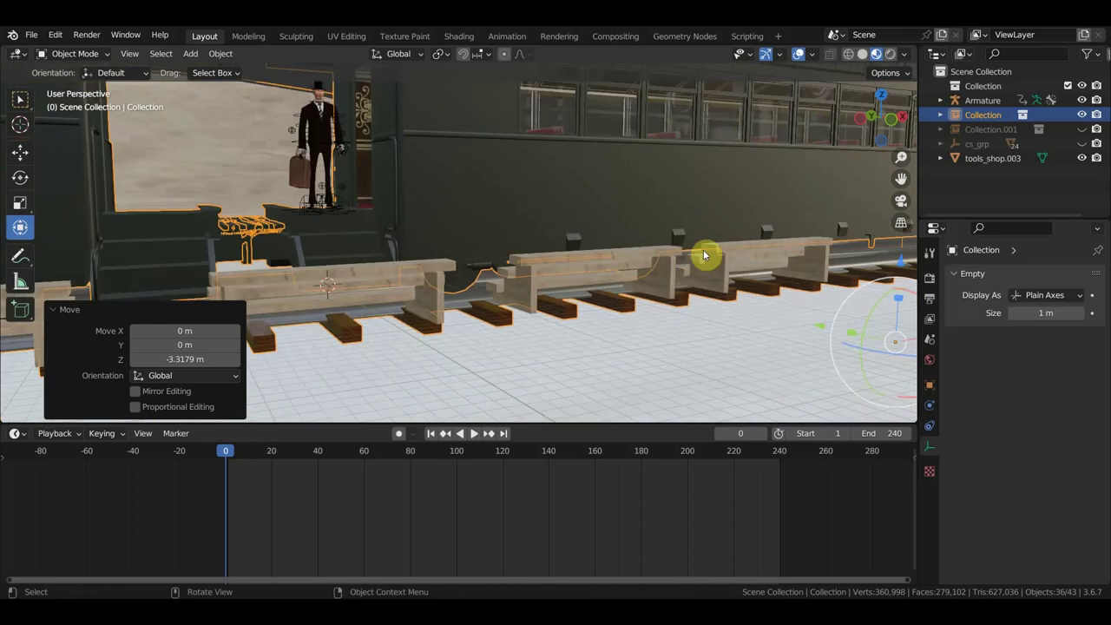
Raise the wooden blocks 0.12949 m along Z.
key("g")
key("z")
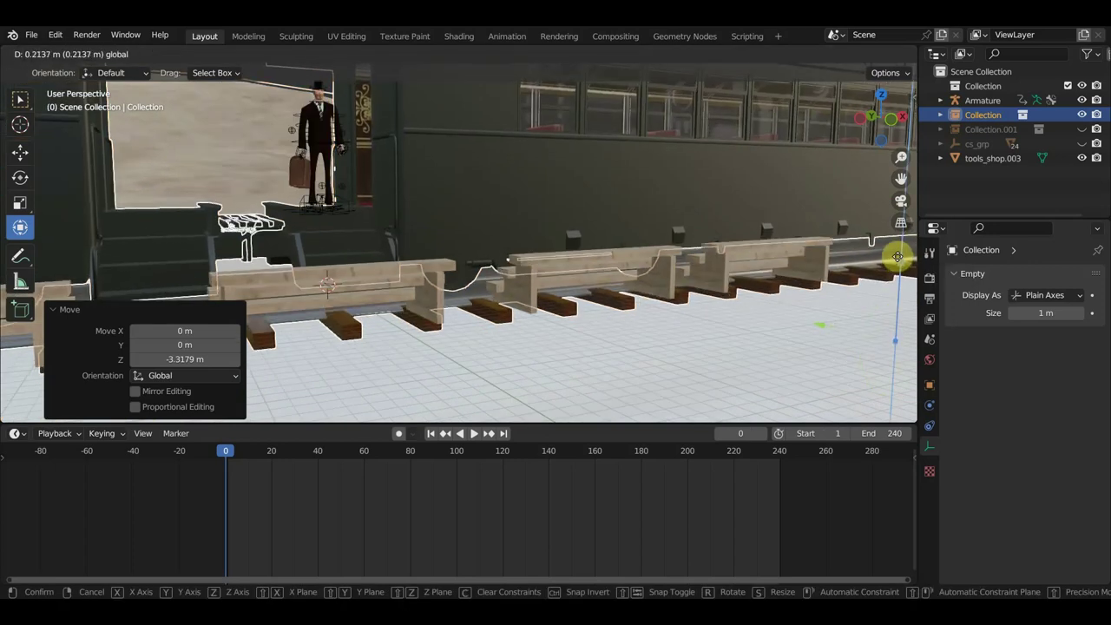
left_click(900, 263)
scroll(380, 235, "up", 3)
scroll(379, 235, "up", 3)
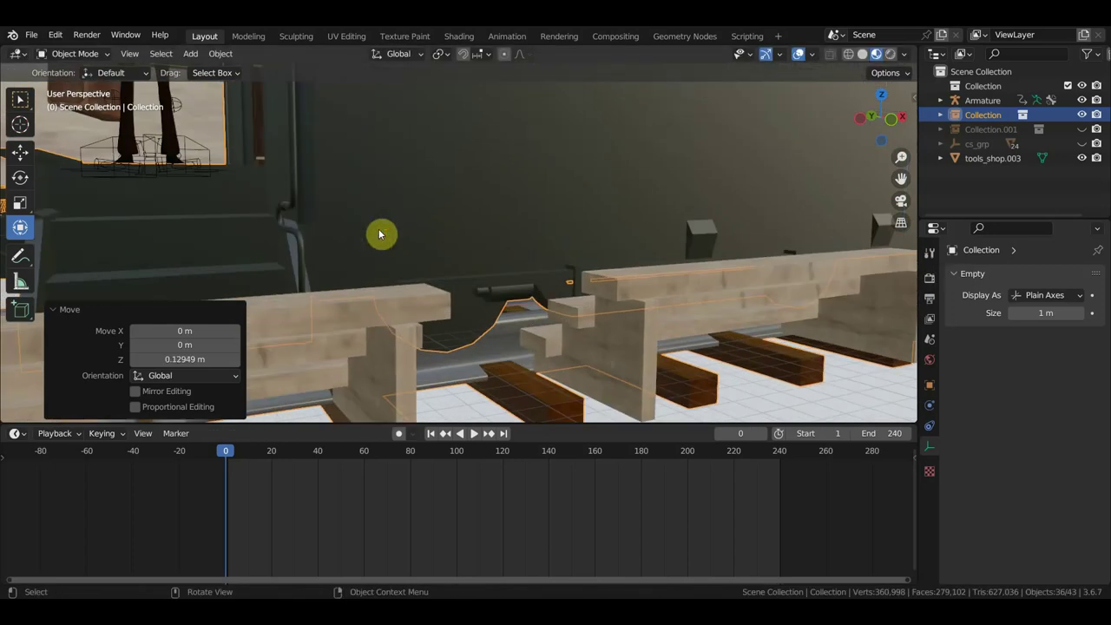
mouse_move(412, 244)
middle_mouse_down()
mouse_move(471, 263)
mouse_move(462, 294)
middle_mouse_up()
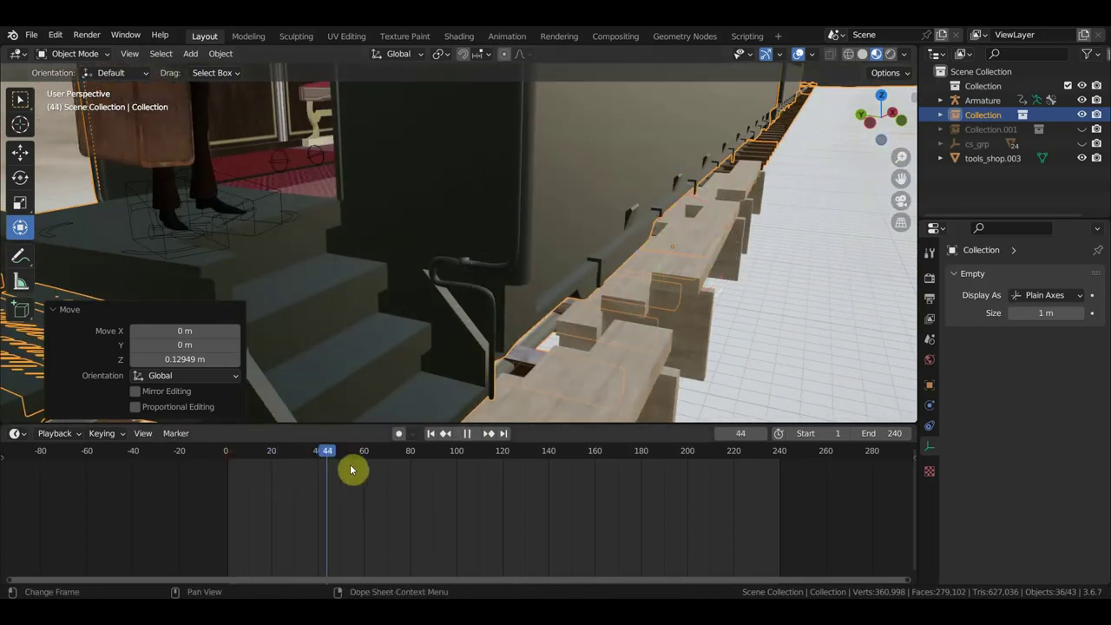
Around frames 130–132, slide the blocks 0.95135 m along Y toward the man's feet.
left_click_drag(470, 481, 526, 489)
scroll(559, 370, "up", 3)
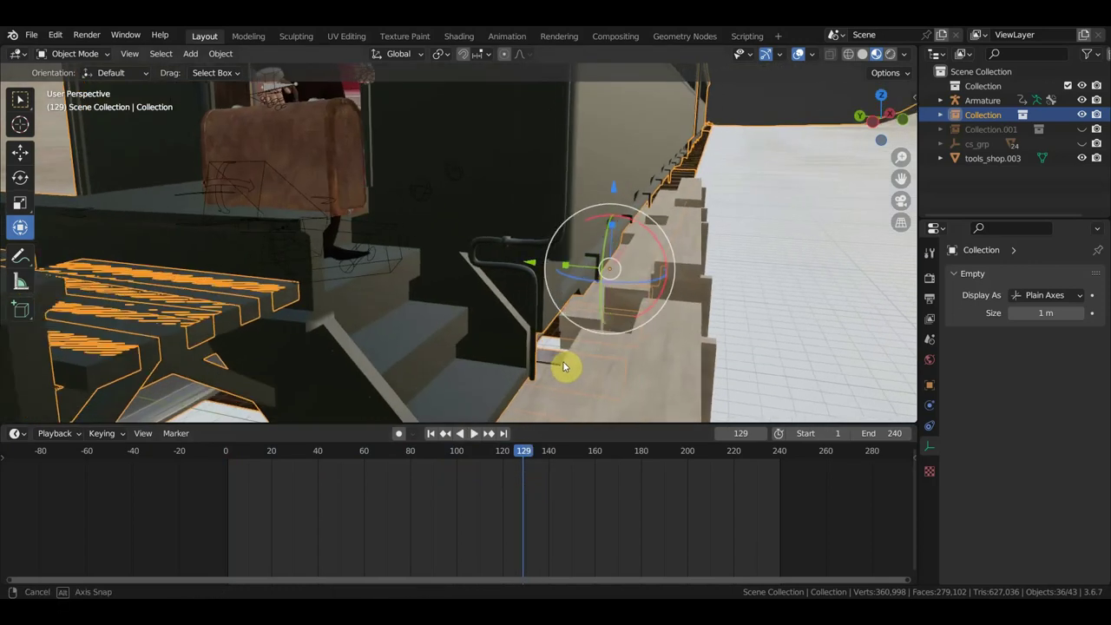
scroll(564, 365, "up", 2)
left_click_drag(550, 264, 533, 266)
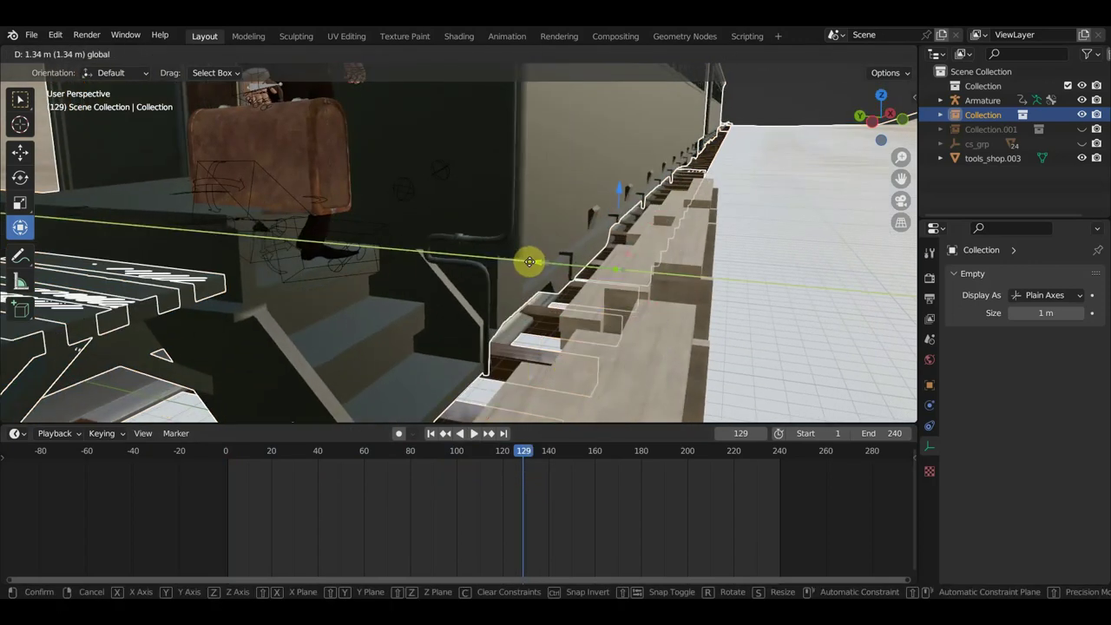
mouse_move(533, 267)
middle_mouse_down()
mouse_move(495, 315)
mouse_move(473, 304)
middle_mouse_up()
mouse_move(519, 447)
left_mouse_down()
mouse_move(667, 494)
mouse_move(615, 482)
mouse_move(626, 482)
left_mouse_up()
mouse_move(599, 382)
middle_mouse_down()
mouse_move(583, 330)
mouse_move(679, 294)
middle_mouse_up()
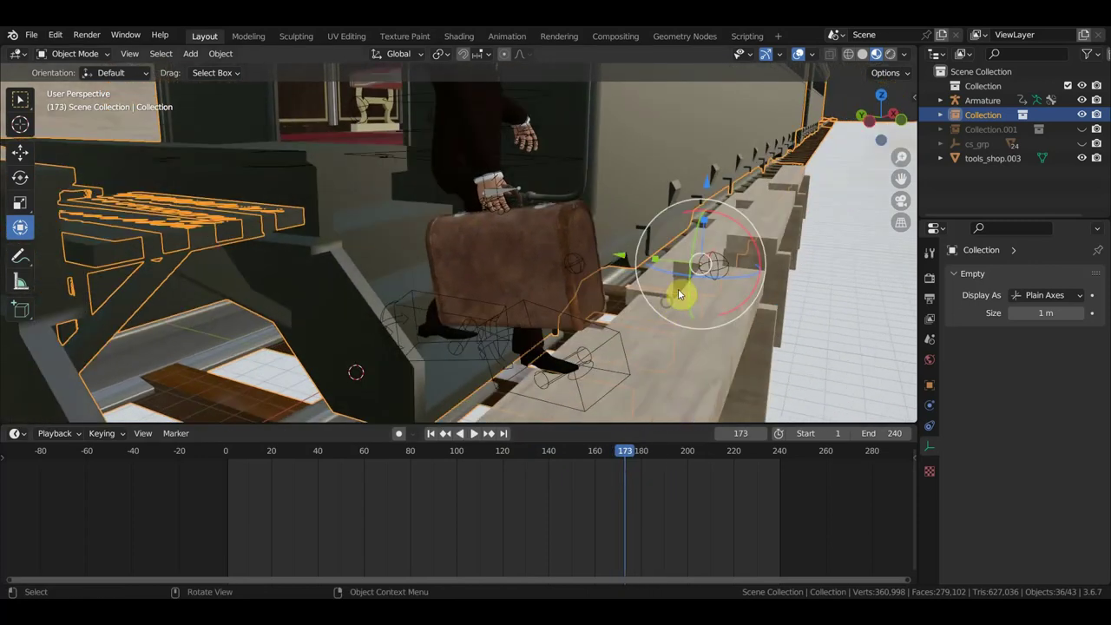
Slide the wooden blocks 0.997 m along Y and replay the step to check their position.
left_click_drag(623, 260, 628, 266)
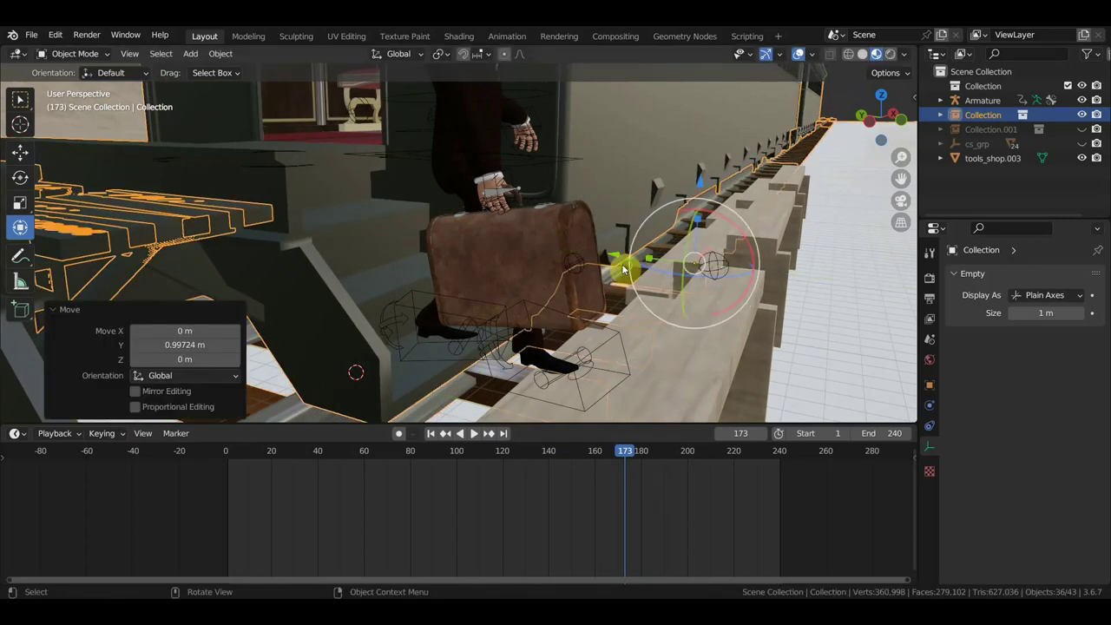
middle_click_drag(627, 266, 646, 267)
mouse_move(629, 451)
left_mouse_down()
mouse_move(547, 459)
mouse_move(654, 502)
mouse_move(654, 513)
mouse_move(631, 507)
left_mouse_up()
middle_click_drag(682, 352, 673, 319)
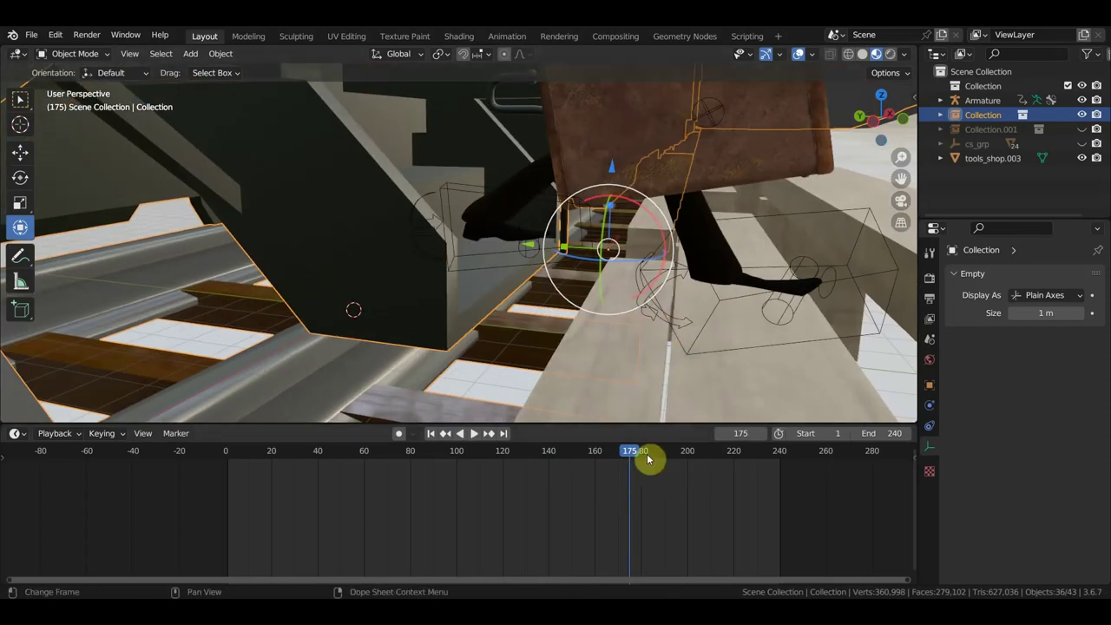
key("space")
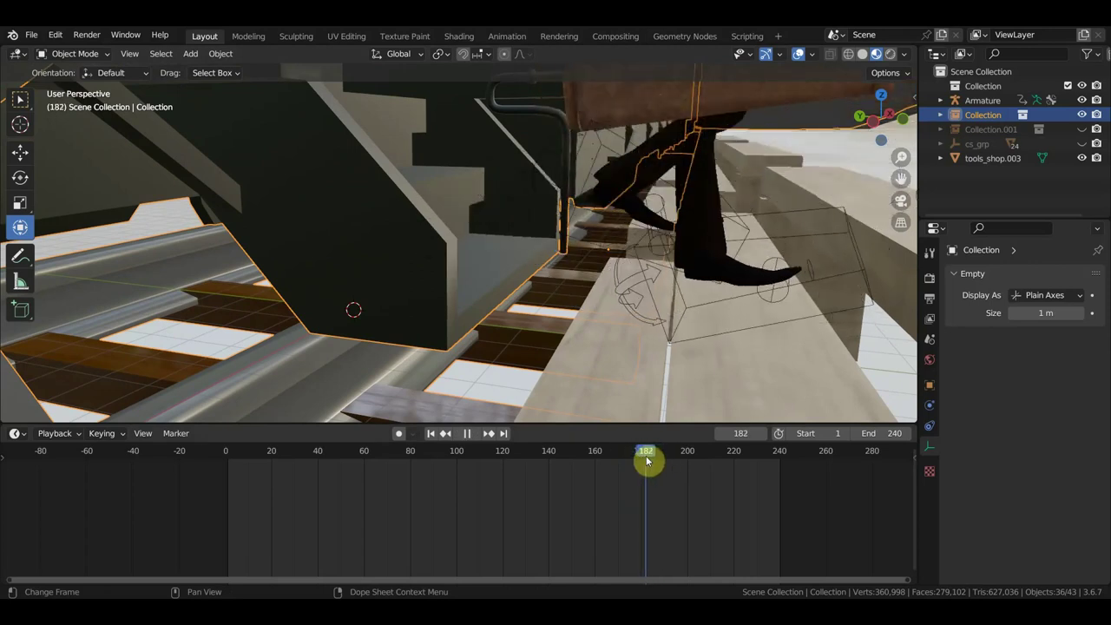
left_click_drag(647, 460, 628, 457)
mouse_move(719, 329)
middle_mouse_down()
mouse_move(701, 315)
mouse_move(712, 314)
middle_mouse_up()
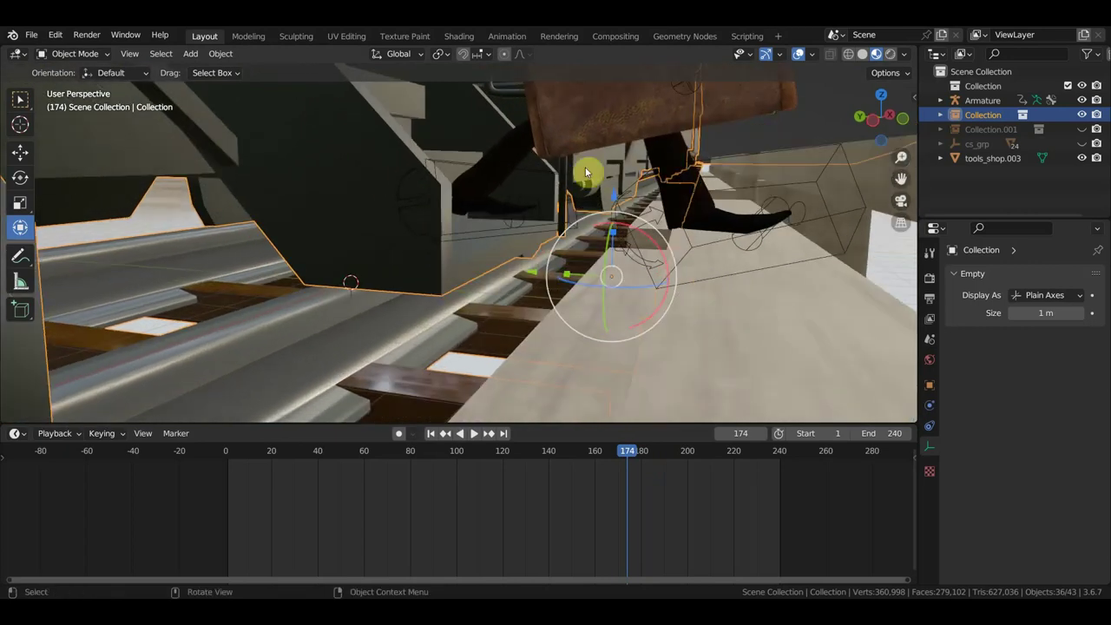
Raise the wooden blocks 0.391 m and check the feet on them around frames 162 to 135.
mouse_move(613, 197)
left_mouse_down()
mouse_move(613, 181)
mouse_move(613, 193)
left_mouse_up()
middle_click_drag(612, 192, 591, 268)
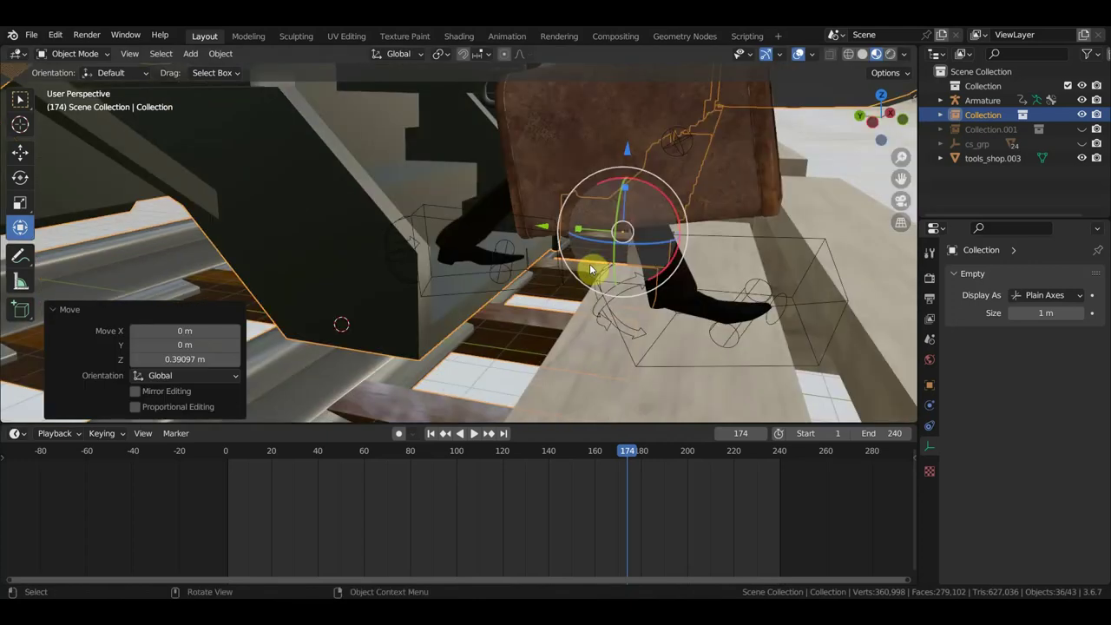
left_click_drag(618, 458, 555, 457)
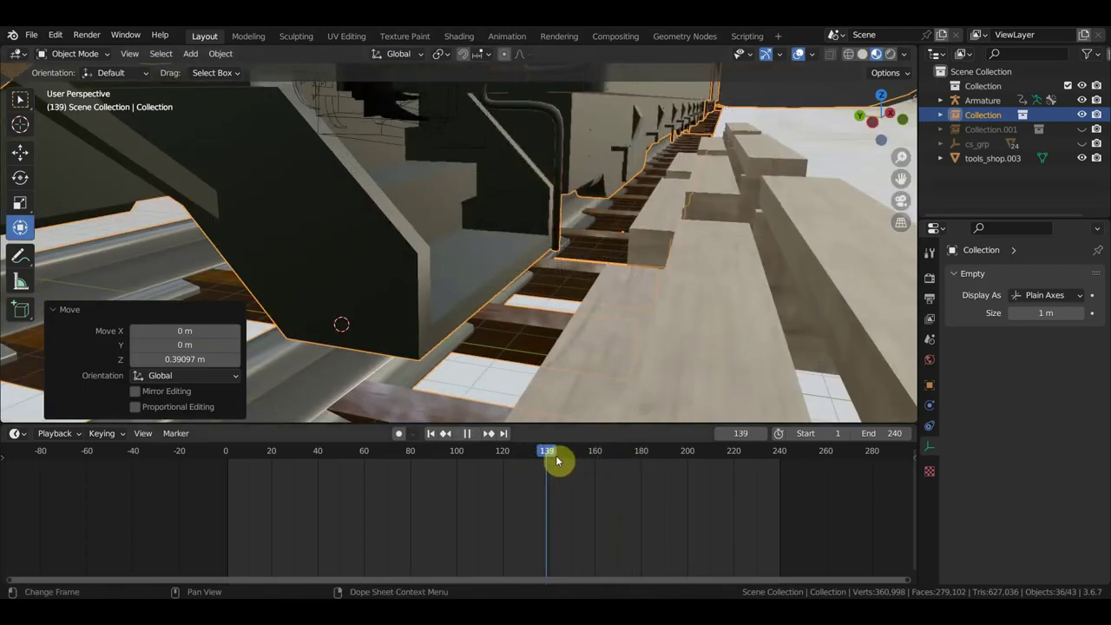
mouse_move(577, 326)
middle_mouse_down()
mouse_move(649, 363)
mouse_move(656, 347)
mouse_move(680, 345)
mouse_move(673, 355)
middle_mouse_up()
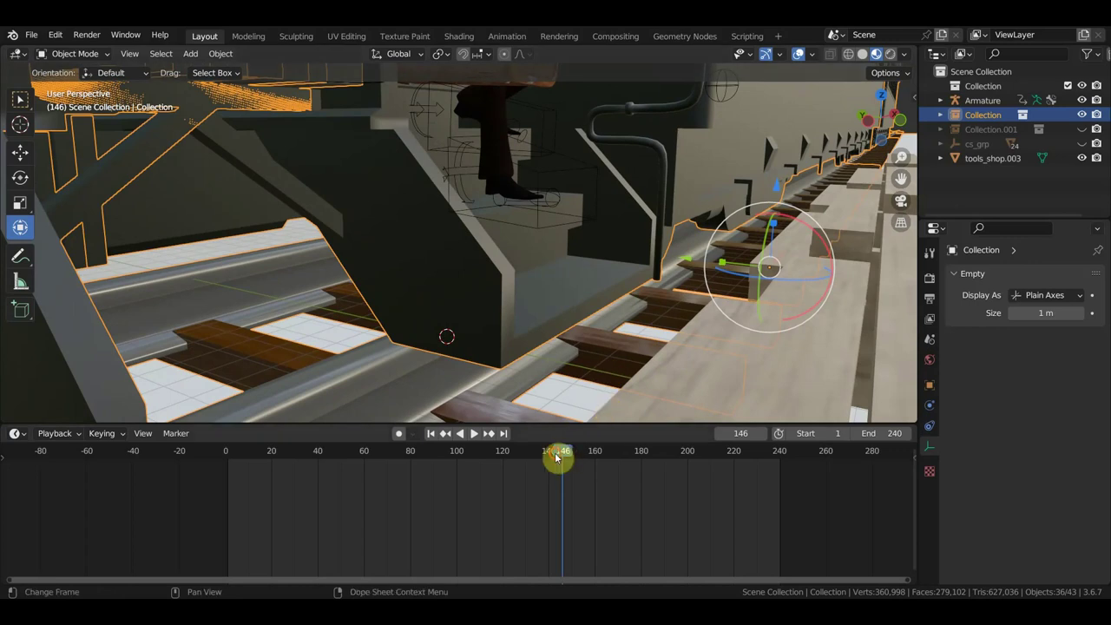
left_click_drag(556, 457, 535, 460)
mouse_move(525, 406)
middle_mouse_down()
mouse_move(528, 347)
mouse_move(587, 354)
mouse_move(615, 372)
mouse_move(573, 347)
mouse_move(602, 342)
mouse_move(634, 367)
mouse_move(608, 360)
middle_mouse_up()
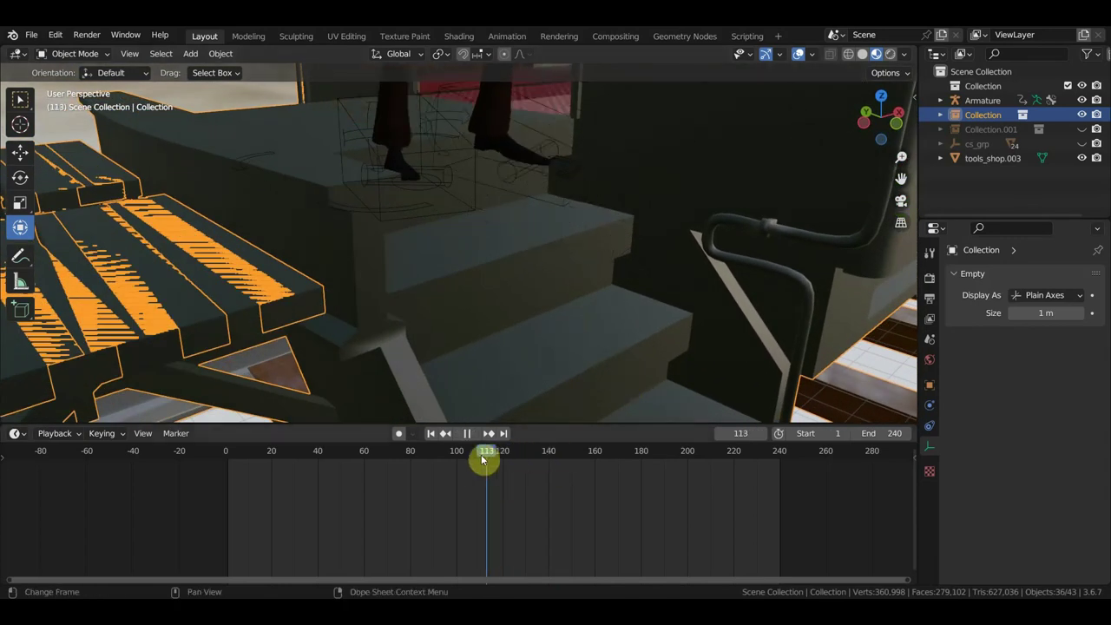
mouse_move(535, 374)
middle_mouse_down()
mouse_move(506, 372)
mouse_move(530, 330)
mouse_move(555, 347)
mouse_move(669, 342)
mouse_move(678, 327)
middle_mouse_up()
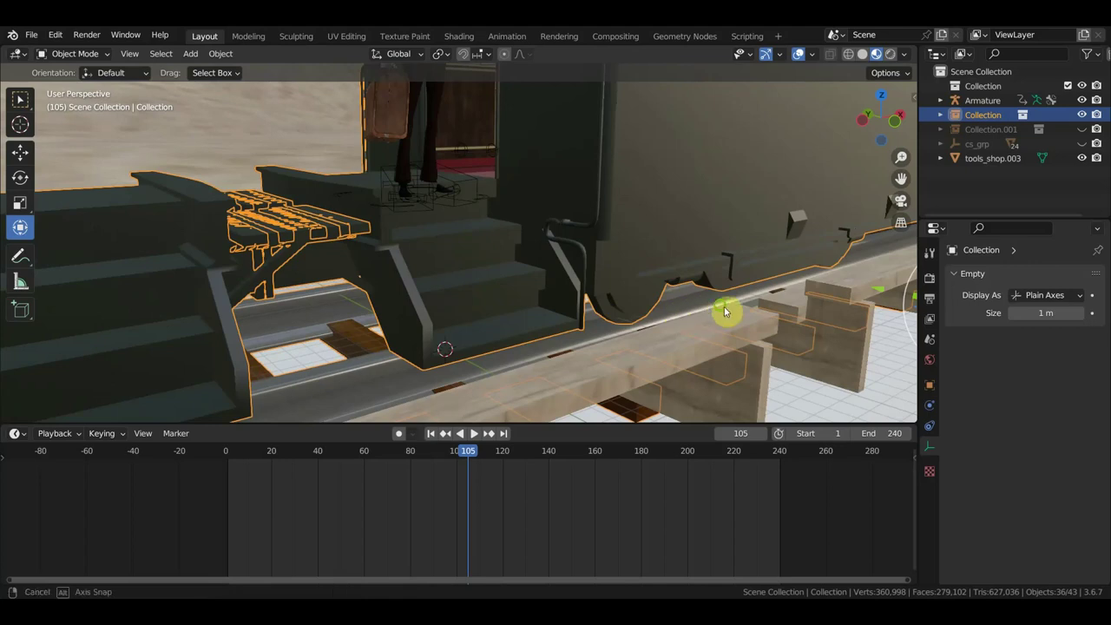
Lower the wooden blocks 0.486 m and advance to frame 157 to check the fit.
middle_click_drag(724, 310, 646, 321)
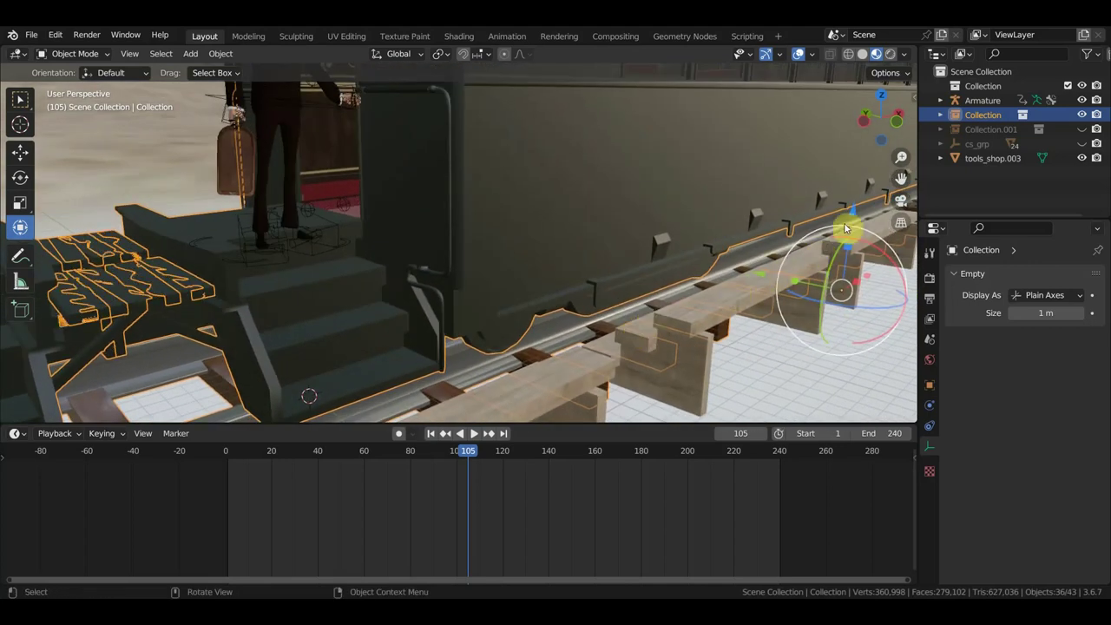
left_click_drag(852, 210, 858, 214)
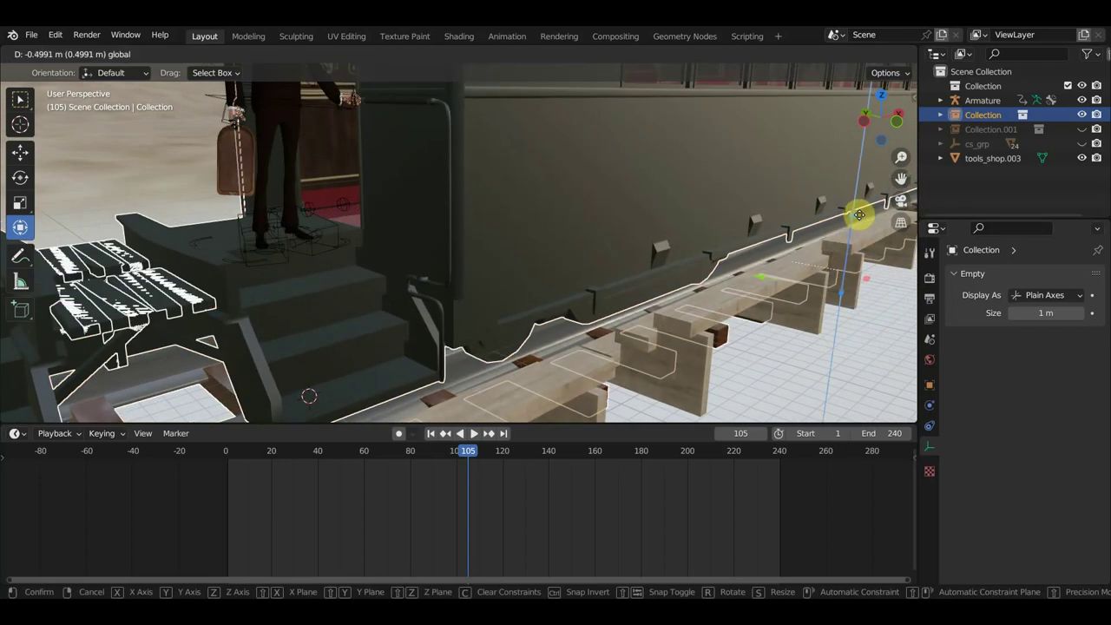
middle_click_drag(383, 257, 476, 229)
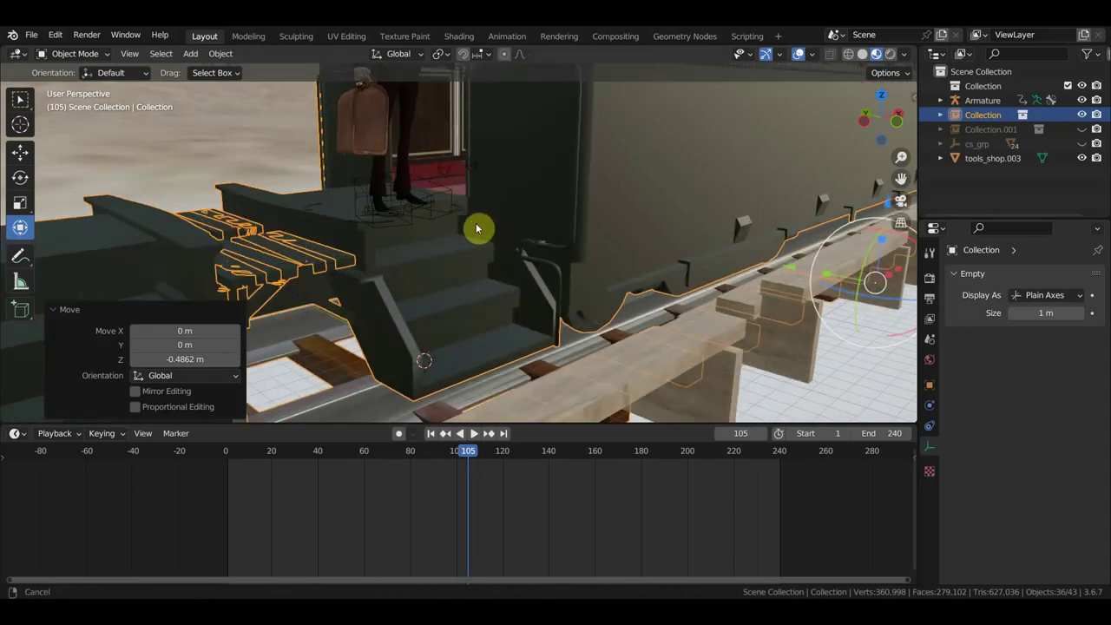
left_click_drag(482, 455, 579, 489)
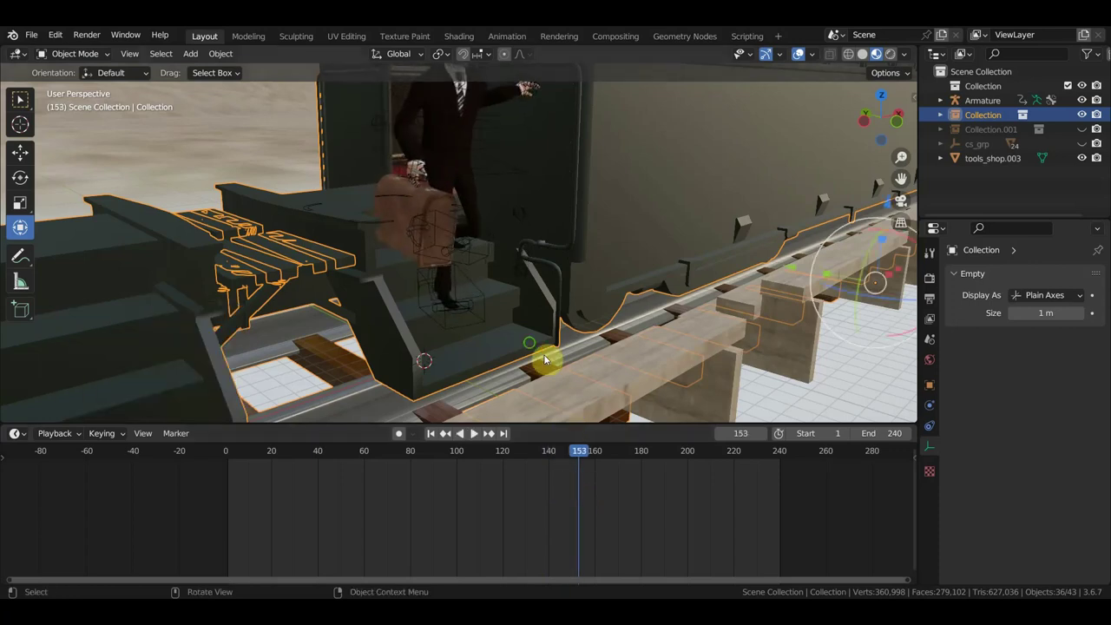
scroll(469, 341, "up", 4)
middle_click_drag(469, 341, 533, 328)
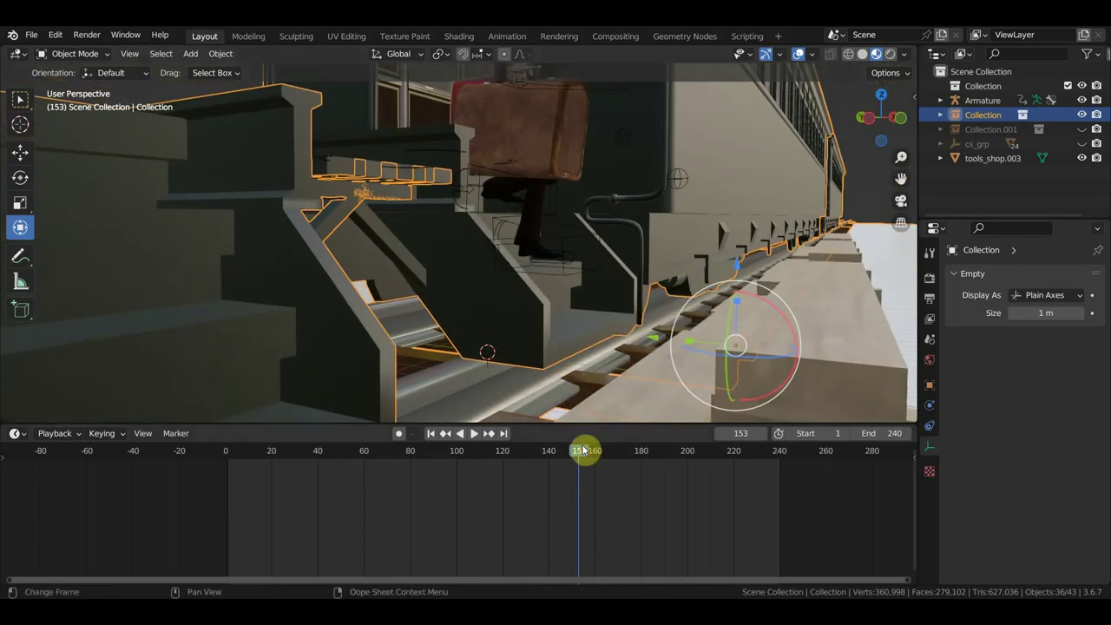
left_click_drag(583, 449, 588, 462)
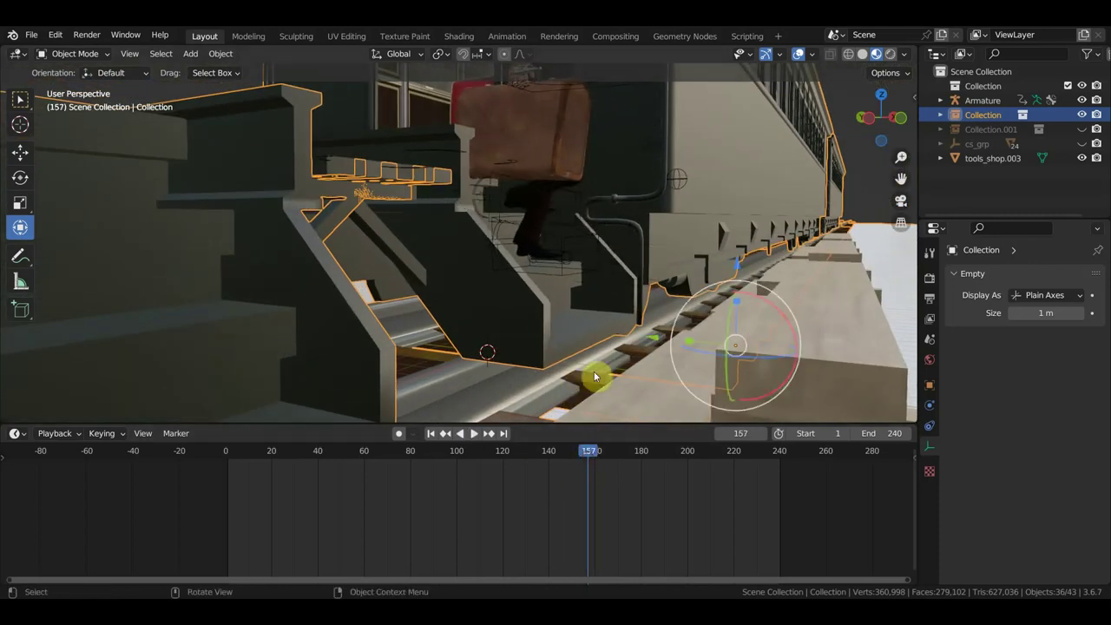
Raise the blocks 0.372 m with G Z, then replay and stop at frame 109.
key("g")
key("z")
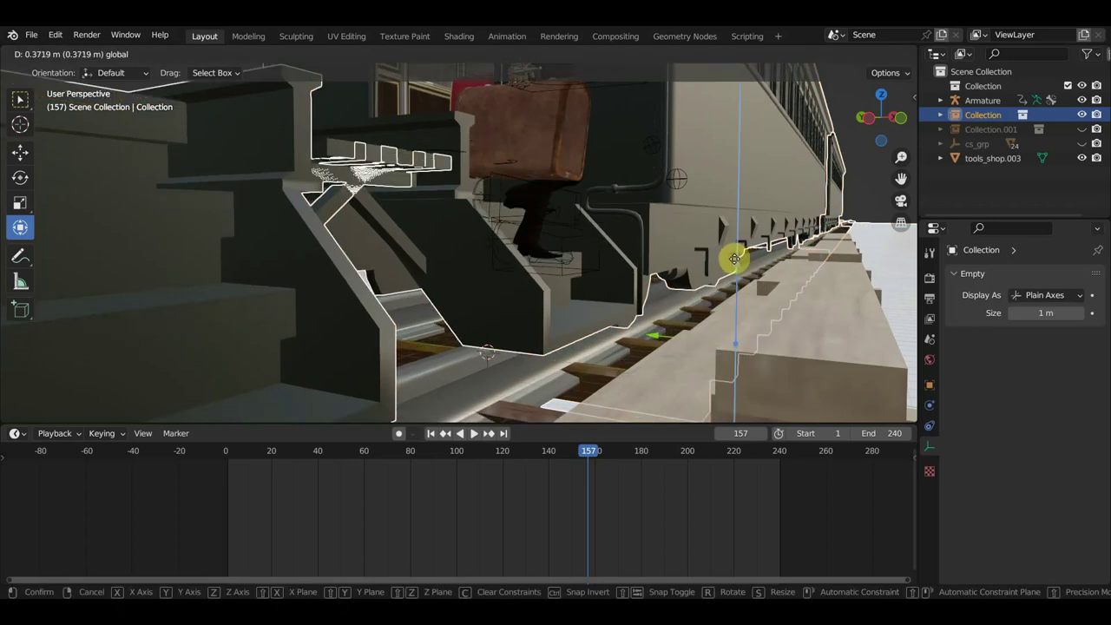
left_click(737, 257)
middle_click_drag(674, 273, 610, 316)
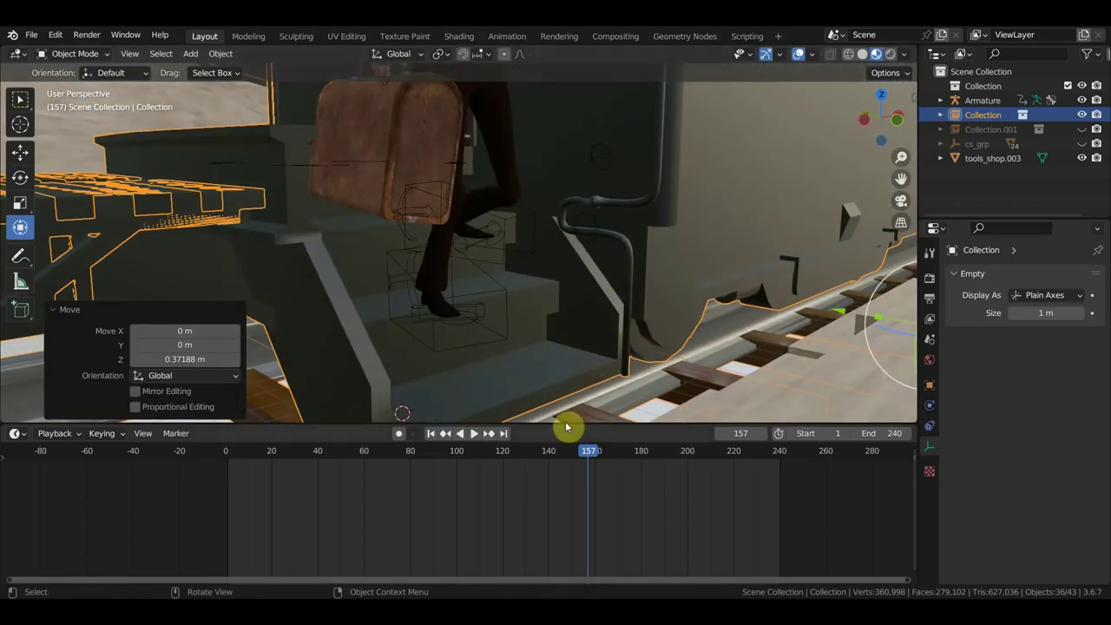
left_click_drag(587, 460, 507, 471)
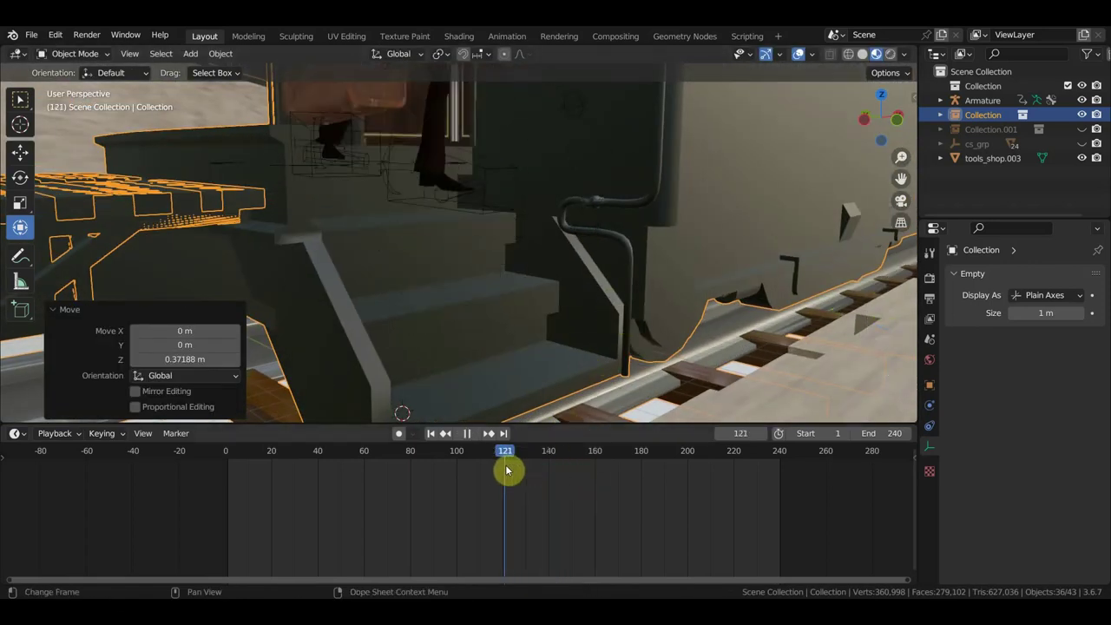
key("space")
mouse_move(474, 412)
middle_mouse_down()
mouse_move(472, 396)
mouse_move(451, 401)
mouse_move(531, 390)
middle_mouse_up()
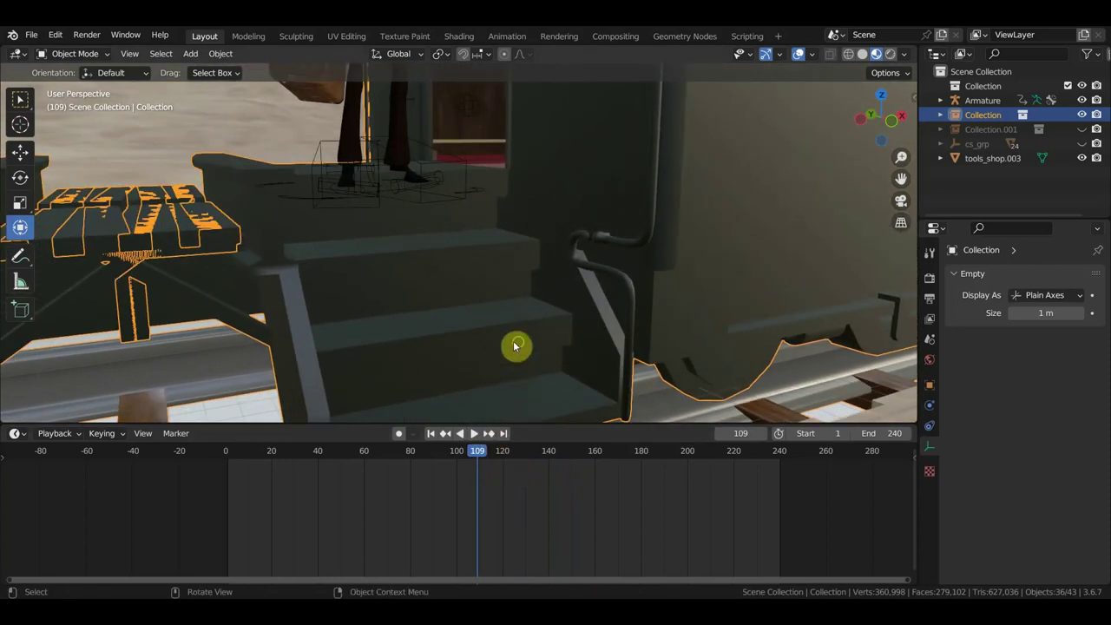
mouse_move(514, 345)
middle_mouse_down()
mouse_move(531, 341)
mouse_move(521, 300)
mouse_move(483, 263)
mouse_move(503, 225)
middle_mouse_up()
Put the armature in Pose Mode and select the master control bone.
left_click(500, 214)
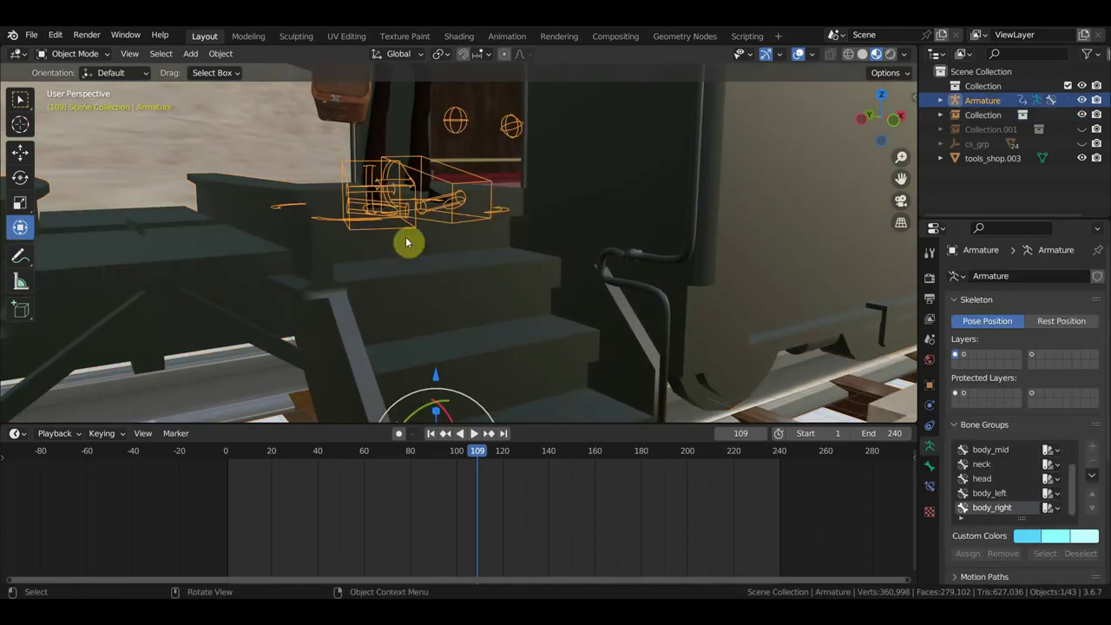
left_click(76, 54)
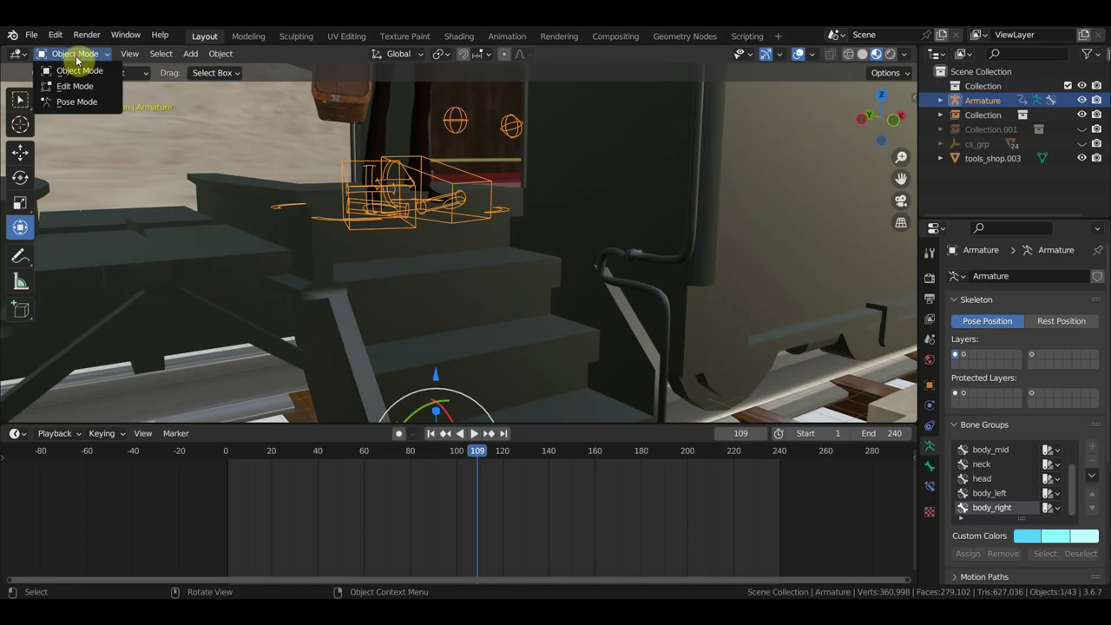
left_click(83, 103)
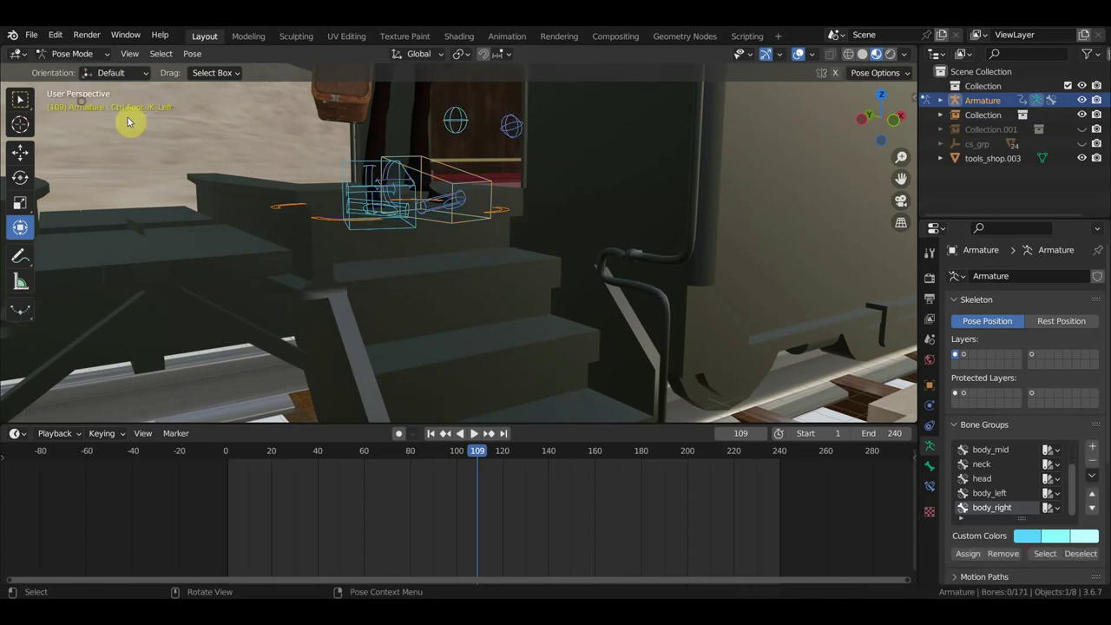
left_click(503, 212)
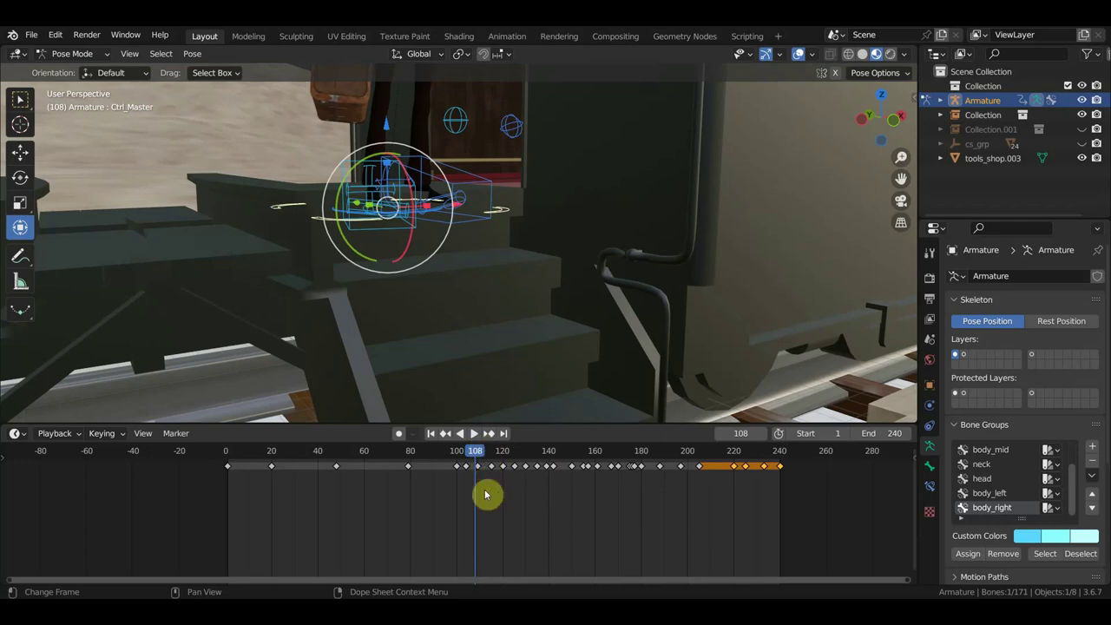
At frame 1, raise the master control 0.30 m, key it, and delete its later keyframes.
left_click(228, 460)
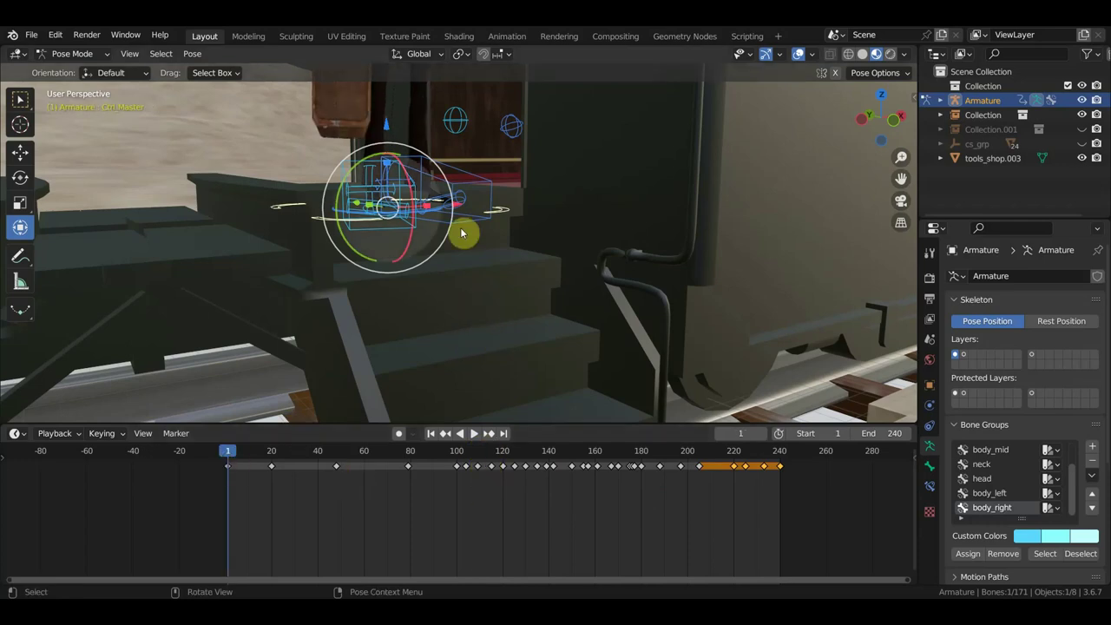
left_click_drag(387, 127, 387, 116)
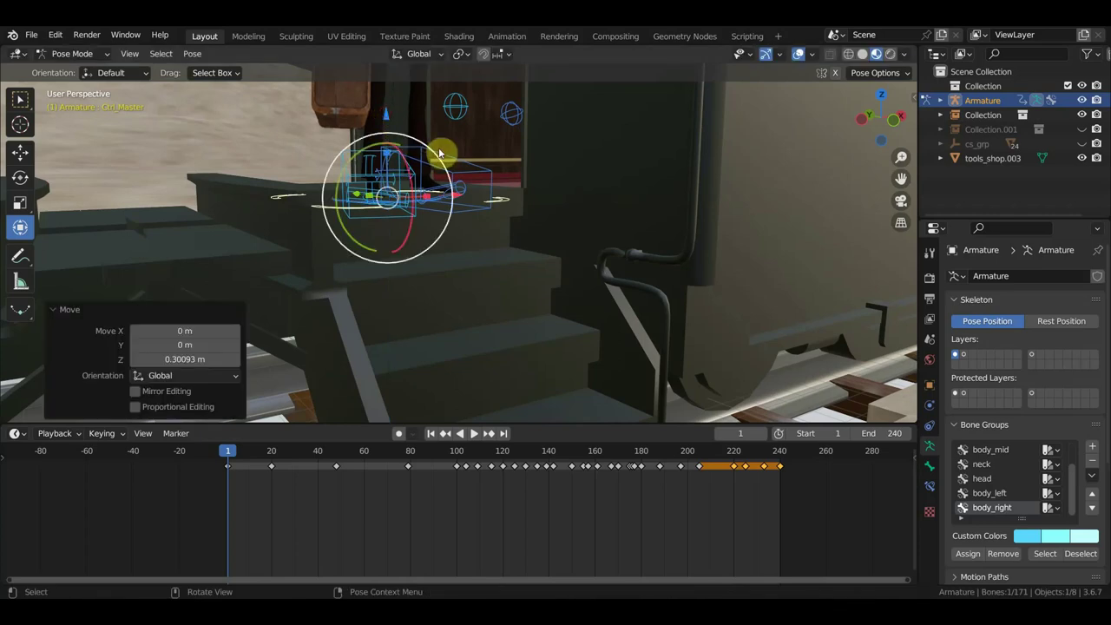
key("i")
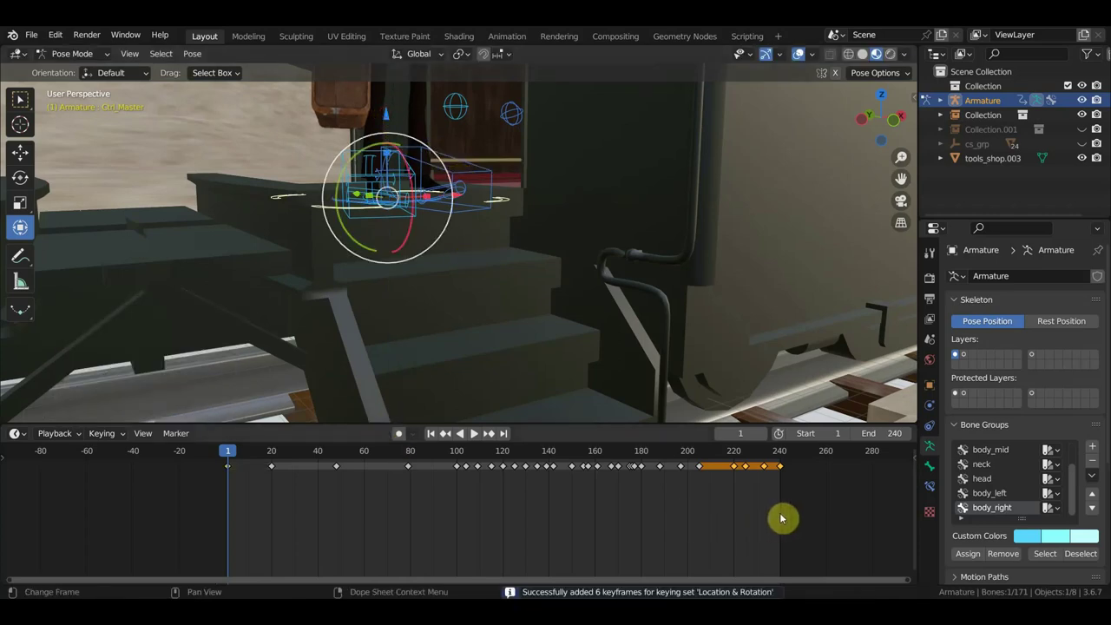
left_click_drag(787, 514, 272, 460)
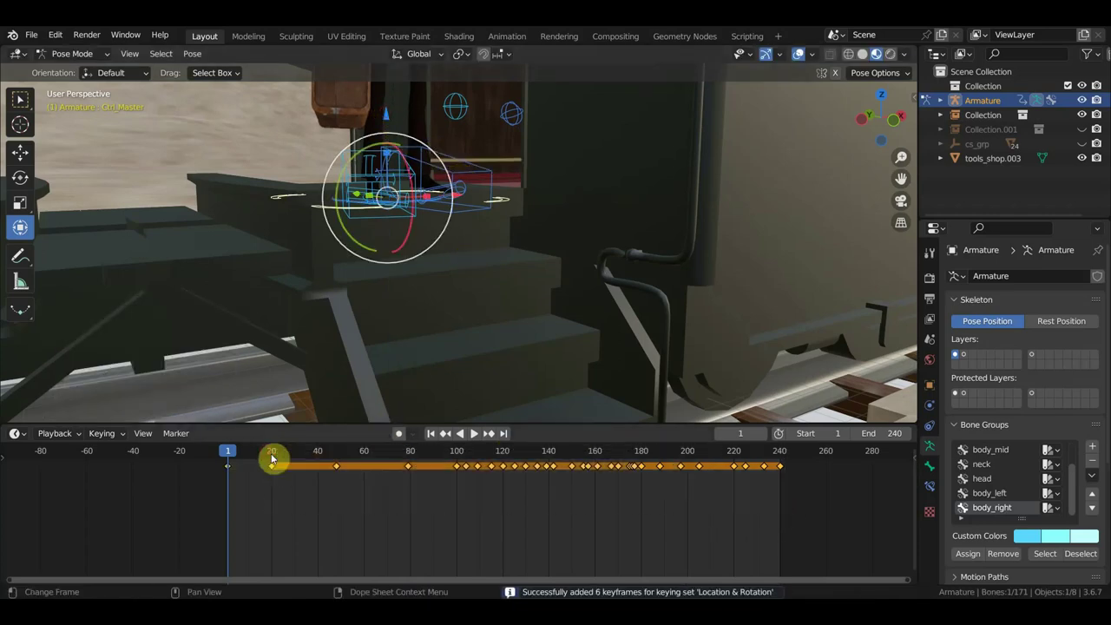
key("space")
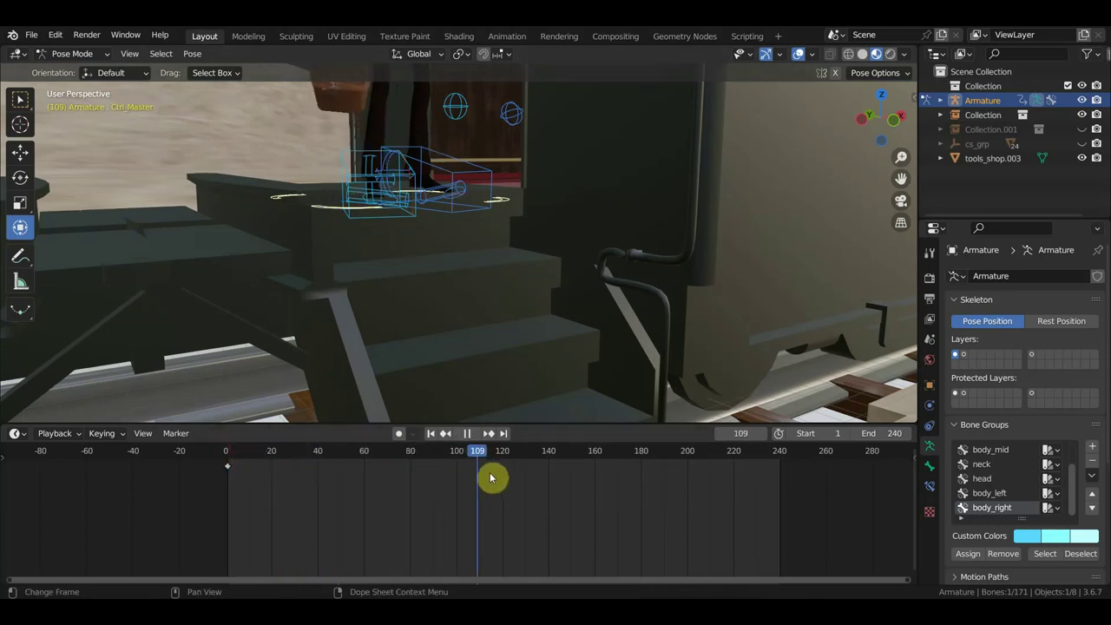
Play and scrub back through the step-down motion to around frame 85.
key("space")
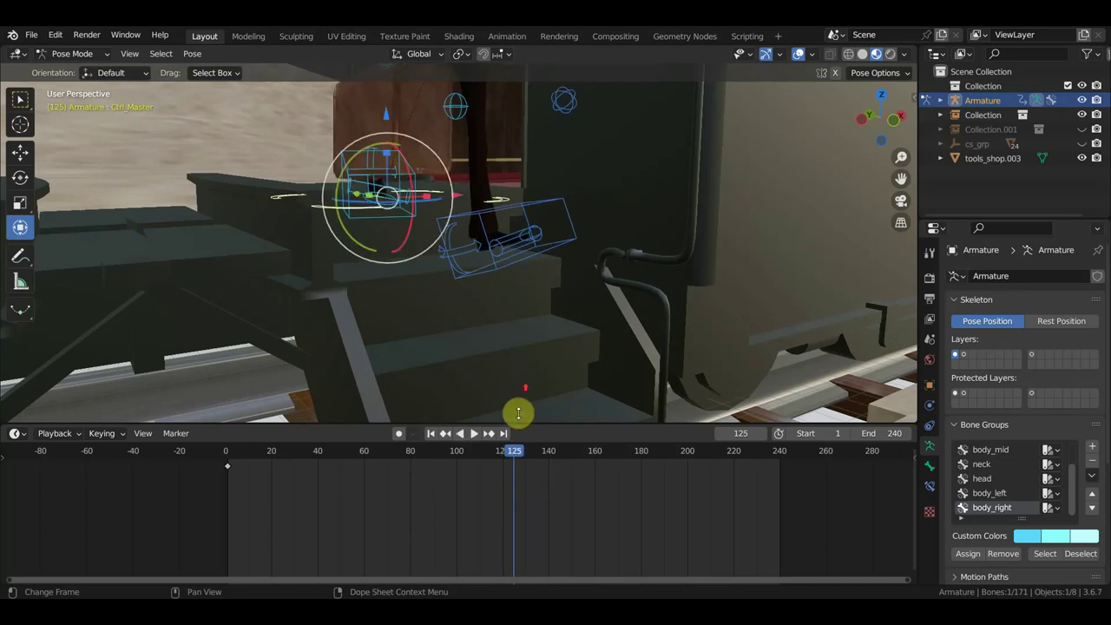
scroll(529, 394, "up", 5)
scroll(555, 369, "down", 2)
scroll(573, 382, "up", 1)
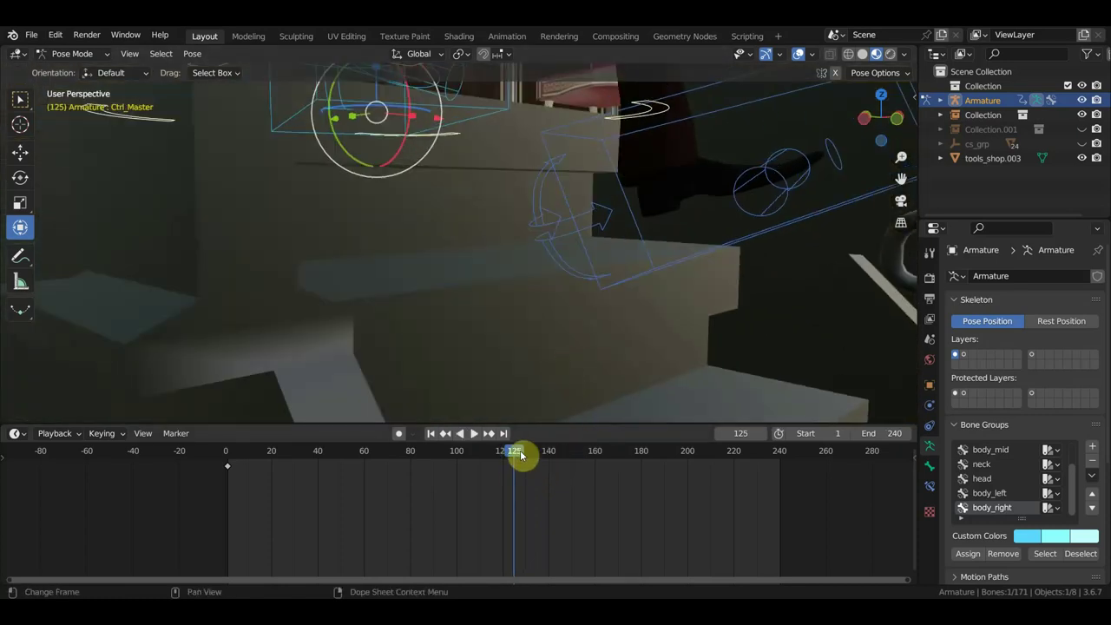
key("space")
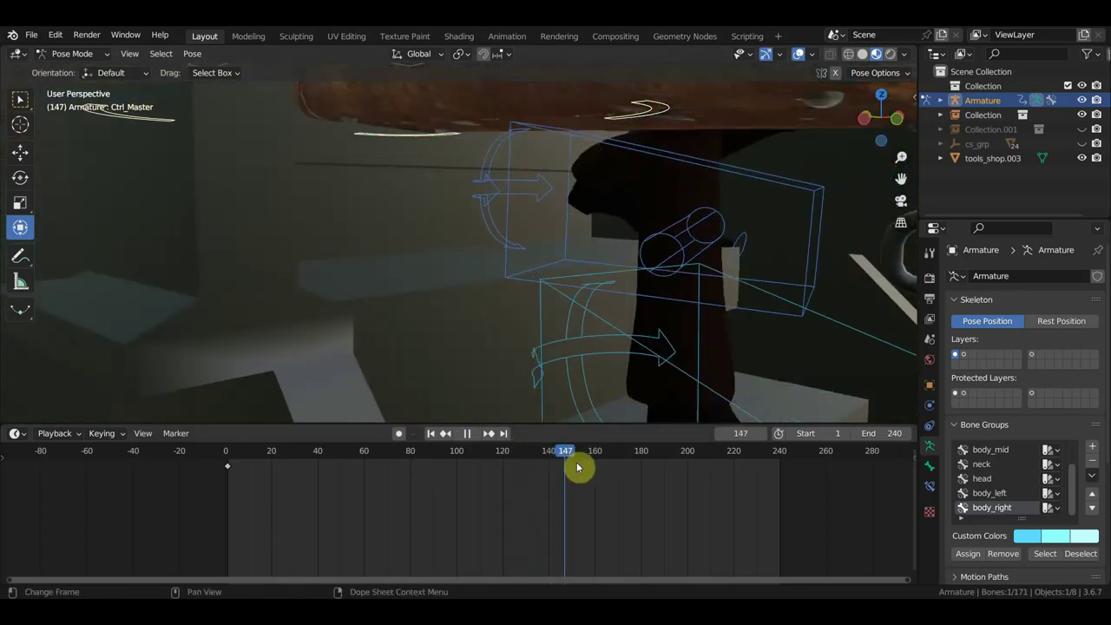
left_click_drag(577, 468, 460, 447)
key("space")
mouse_move(469, 382)
middle_mouse_down()
mouse_move(565, 281)
mouse_move(512, 305)
middle_mouse_up()
Review frames 150 to 175 from an angle showing the rails and character.
mouse_move(443, 447)
left_mouse_down()
mouse_move(689, 476)
mouse_move(561, 449)
mouse_move(603, 455)
mouse_move(576, 443)
left_mouse_up()
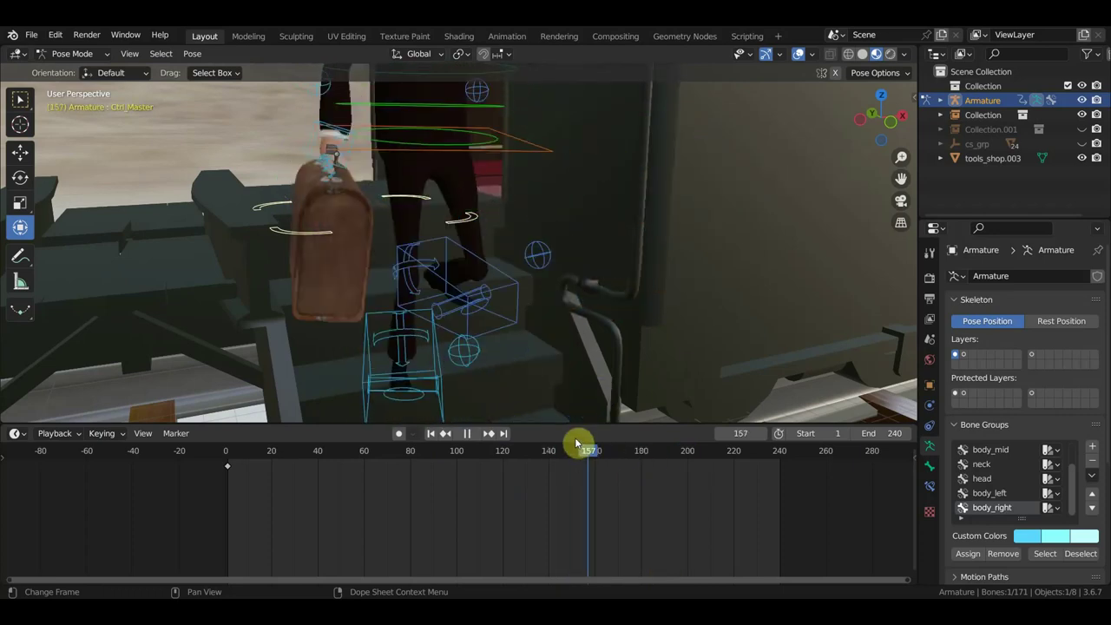
mouse_move(564, 399)
middle_mouse_down()
mouse_move(547, 289)
mouse_move(558, 394)
middle_mouse_up()
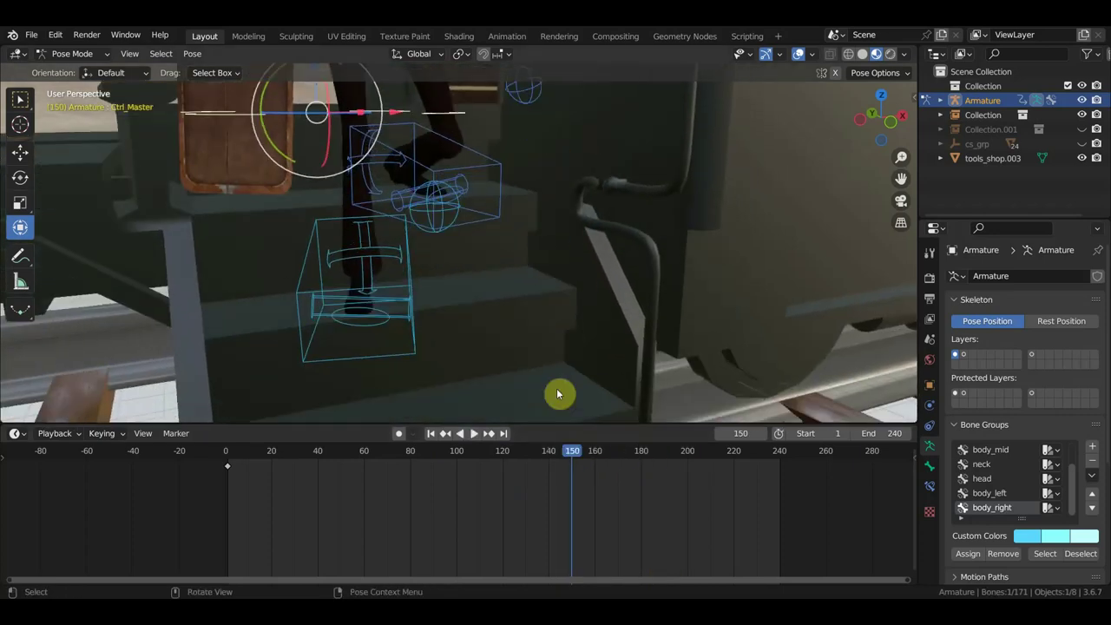
key("space")
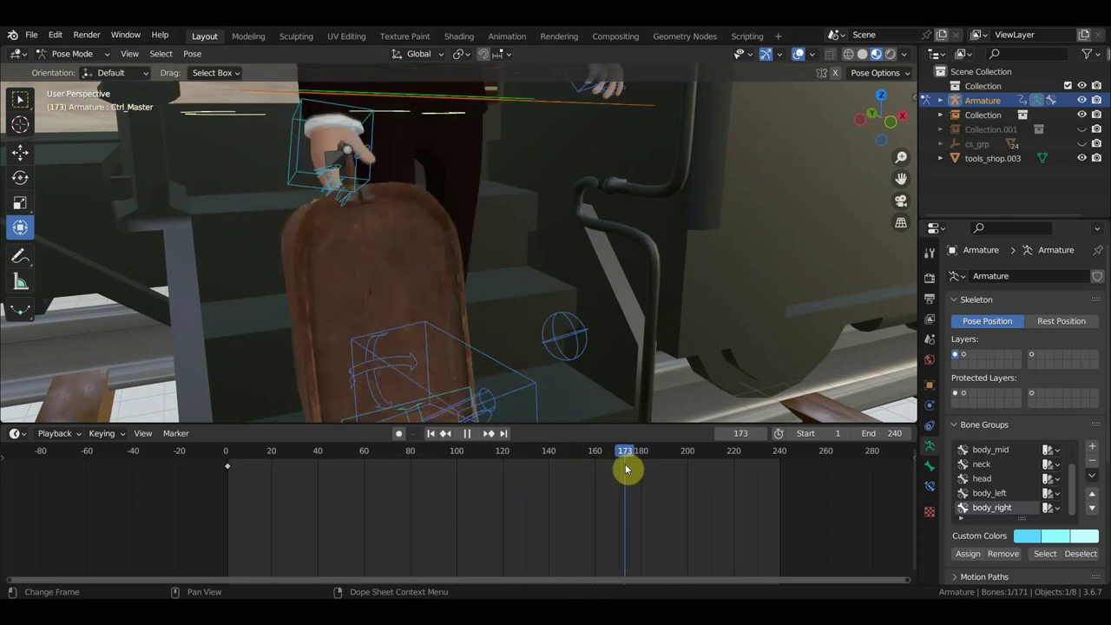
key("space")
mouse_move(694, 364)
middle_mouse_down()
mouse_move(732, 293)
mouse_move(764, 281)
middle_mouse_up()
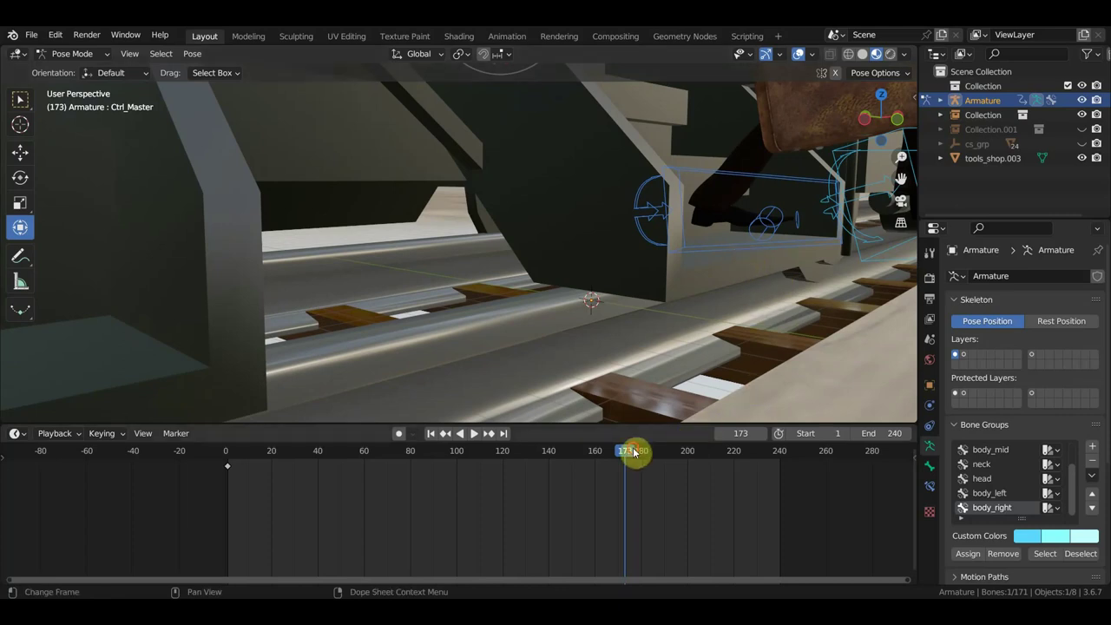
left_click_drag(635, 450, 631, 453)
mouse_move(632, 399)
middle_mouse_down()
mouse_move(631, 315)
mouse_move(602, 322)
mouse_move(635, 319)
mouse_move(636, 307)
middle_mouse_up()
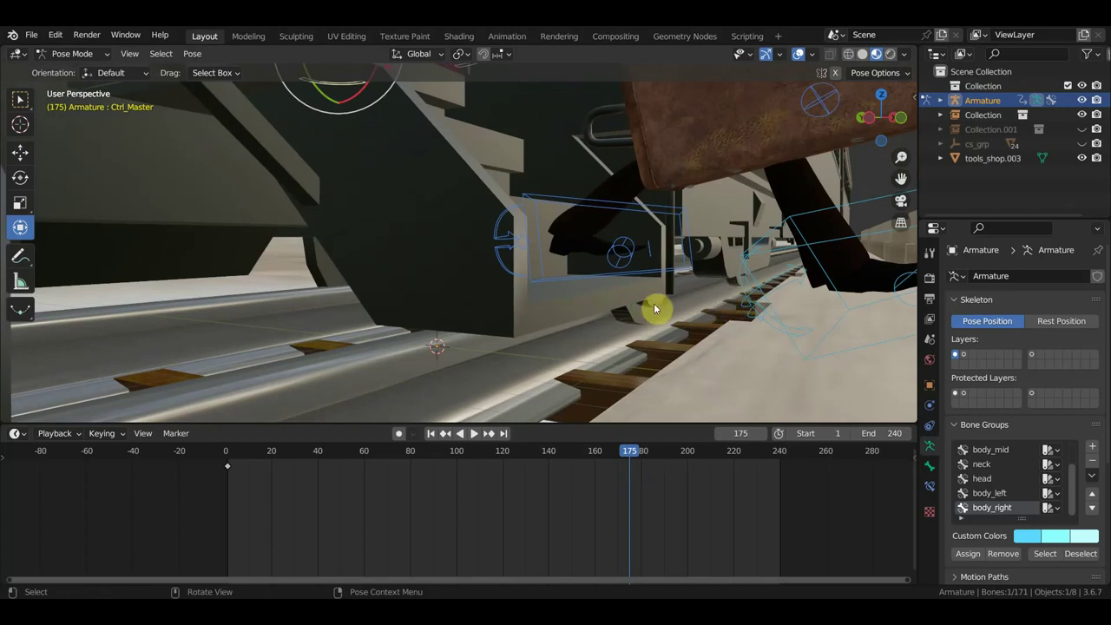
Inspect the left foot IK control near frame 172, deselect it, and bring up the mode menu.
left_click(584, 274)
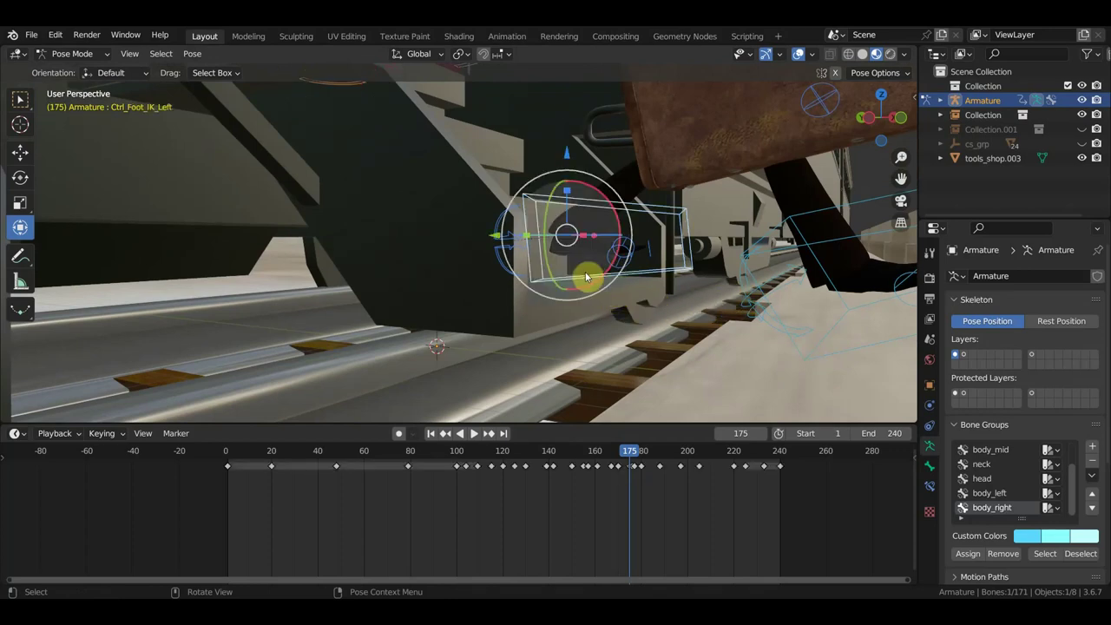
scroll(657, 486, "up", 1)
scroll(597, 508, "up", 1)
scroll(597, 508, "up", 2)
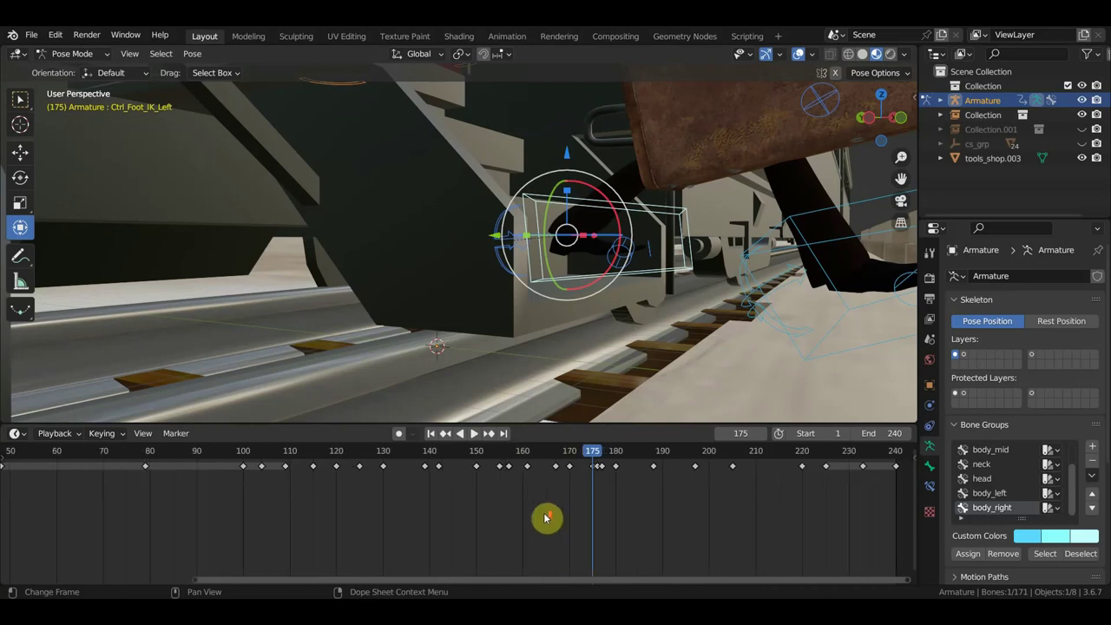
mouse_move(596, 461)
left_mouse_down()
mouse_move(555, 465)
mouse_move(582, 468)
left_mouse_up()
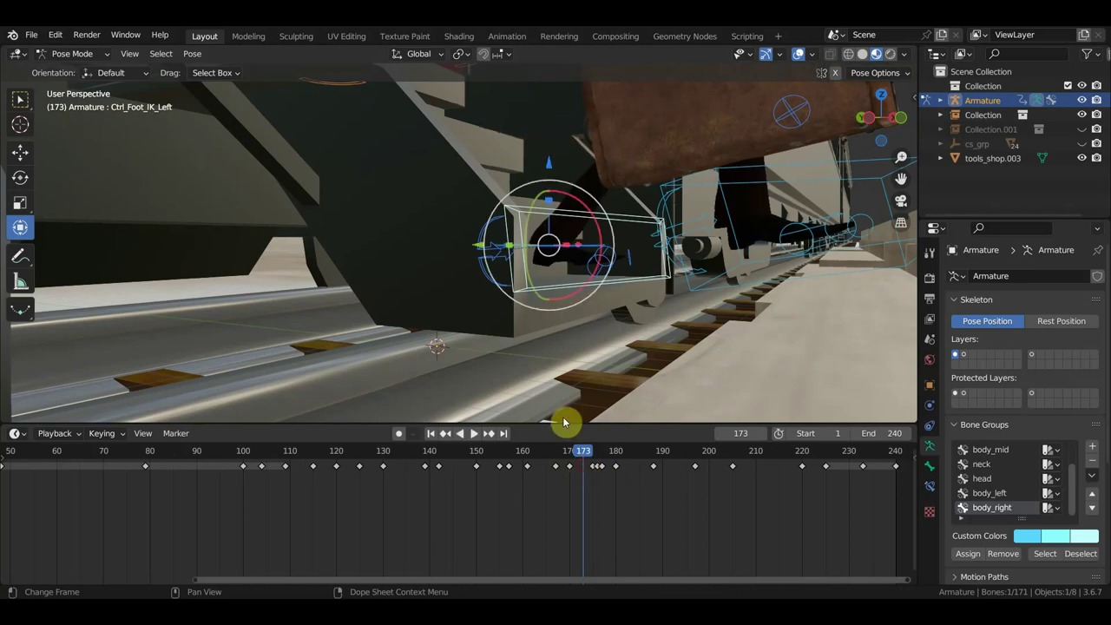
left_click(466, 320)
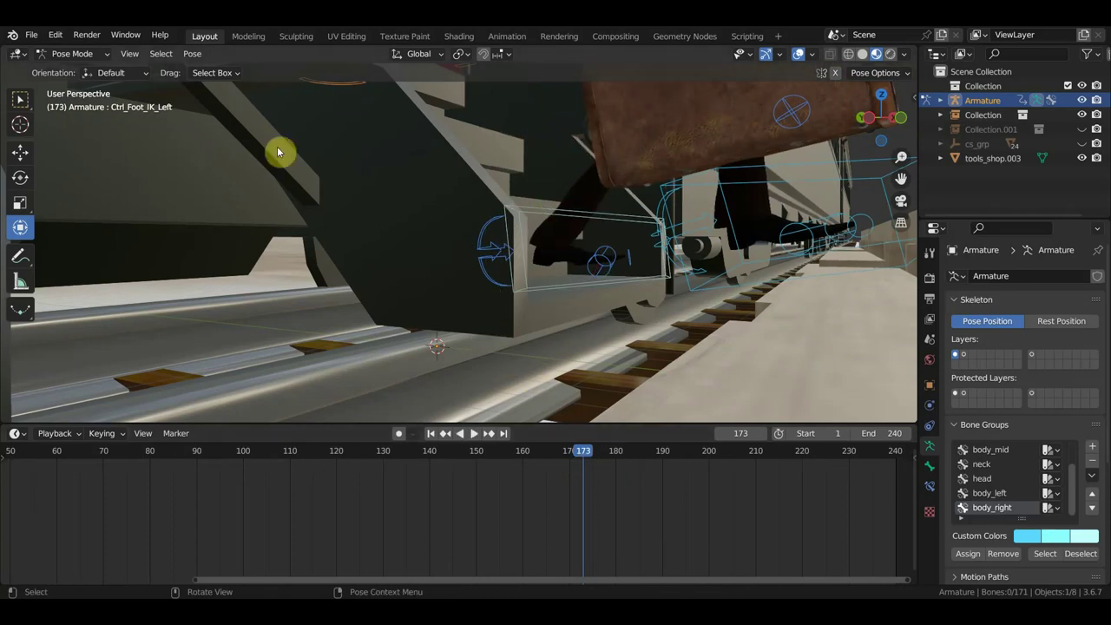
left_click(64, 55)
In Object Mode, move the train body vertically and check frames 154–158.
left_click(70, 70)
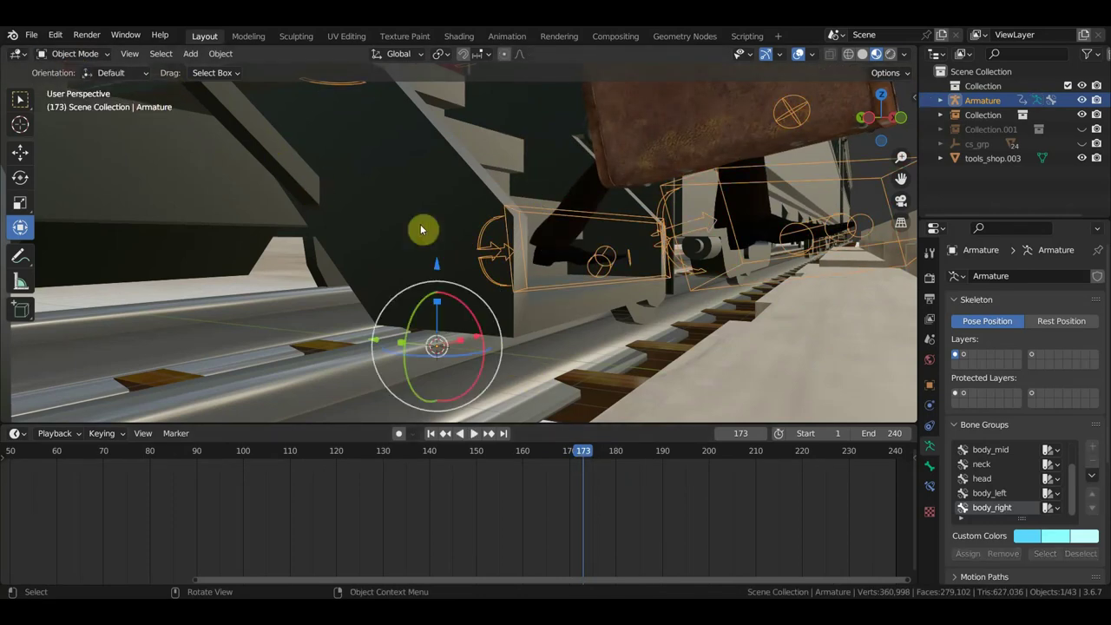
left_click(412, 230)
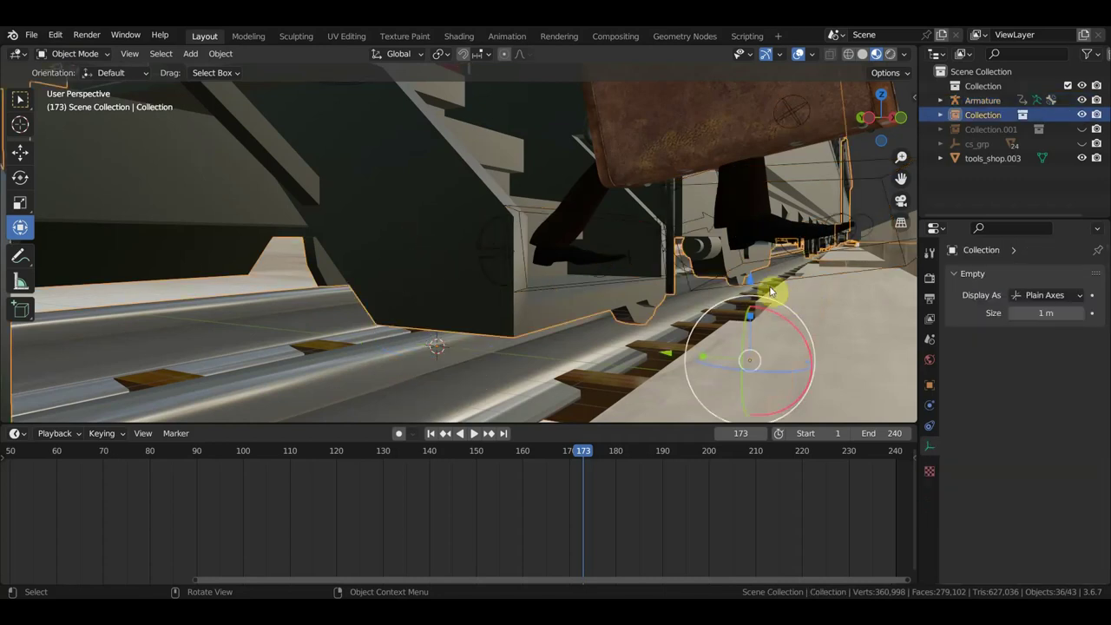
left_click_drag(770, 292, 751, 283)
left_click_drag(582, 457, 518, 446)
scroll(566, 313, "up", 3)
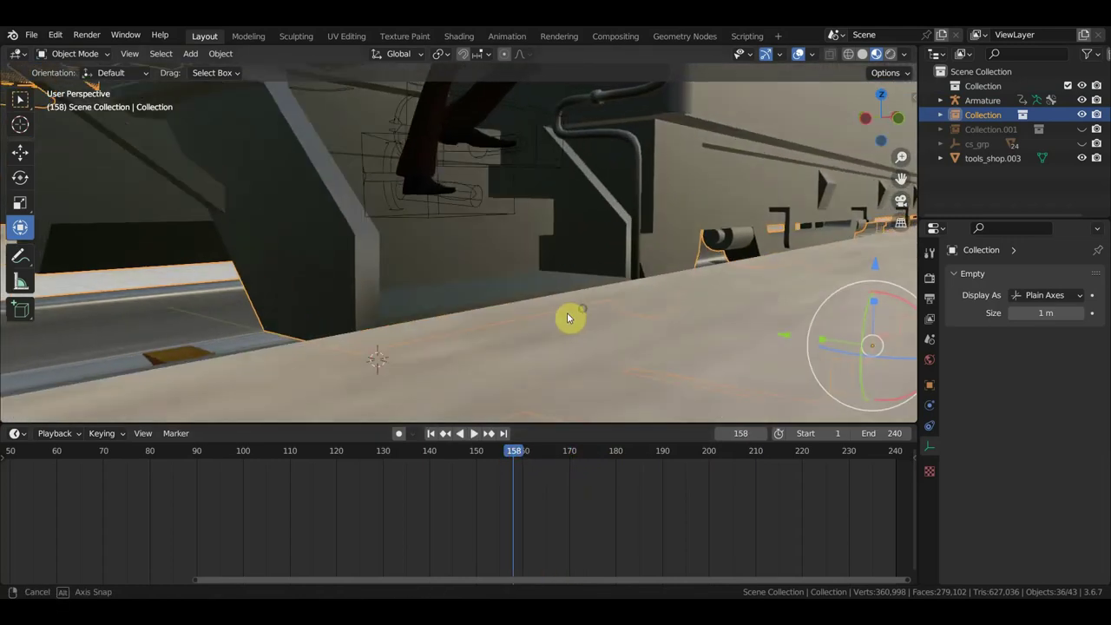
middle_click_drag(568, 312, 591, 306)
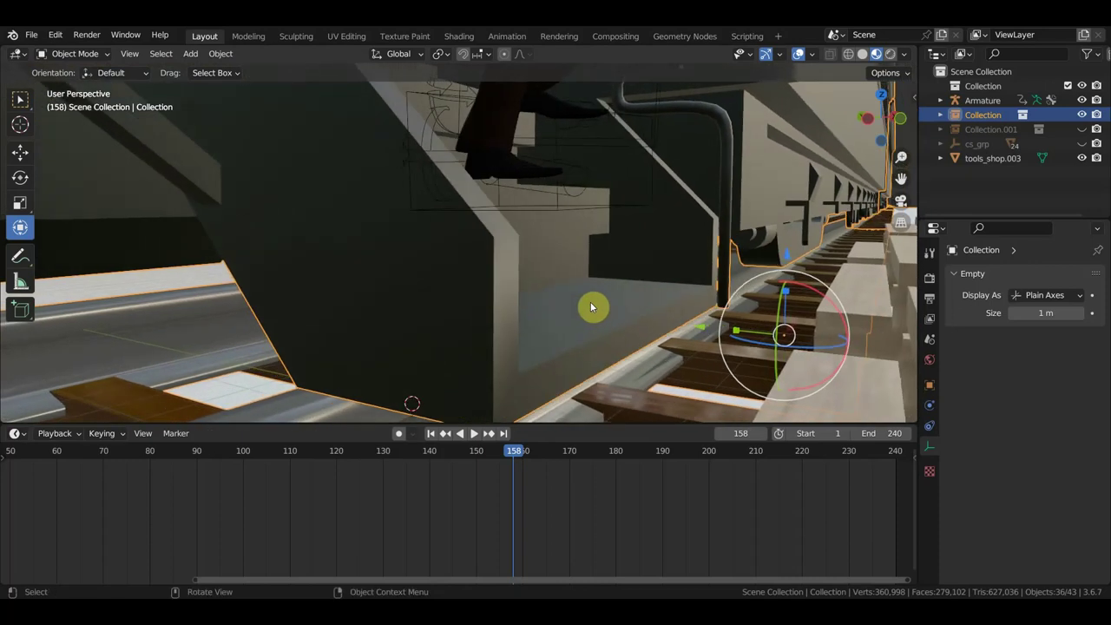
mouse_move(515, 452)
left_mouse_down()
mouse_move(483, 454)
mouse_move(504, 461)
left_mouse_up()
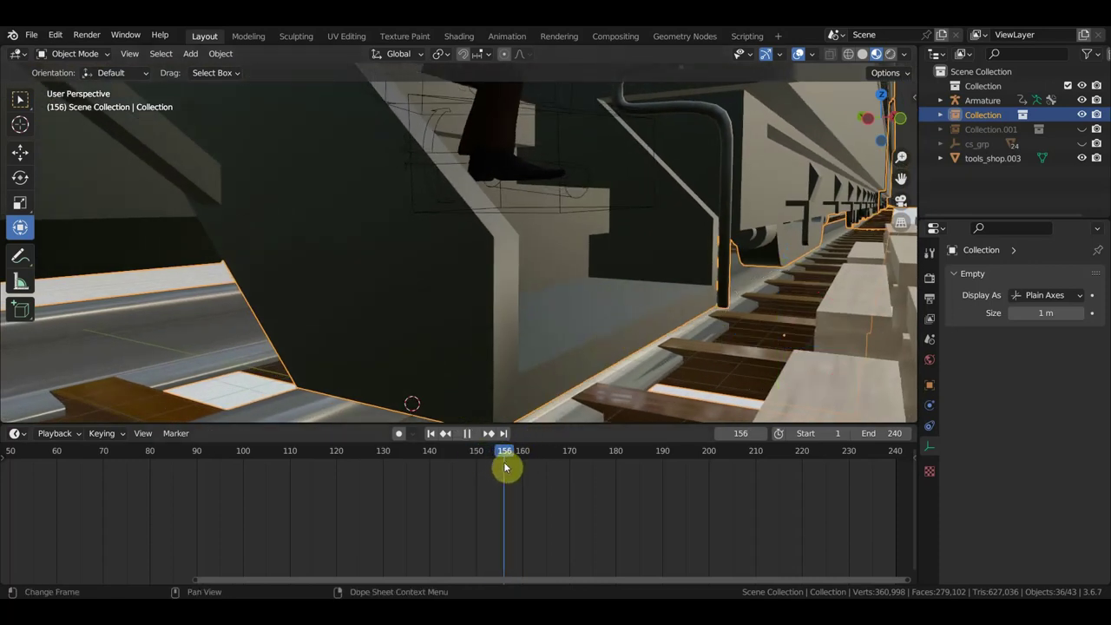
mouse_move(541, 332)
middle_mouse_down()
mouse_move(513, 339)
mouse_move(512, 318)
mouse_move(397, 339)
mouse_move(495, 359)
mouse_move(609, 335)
middle_mouse_up()
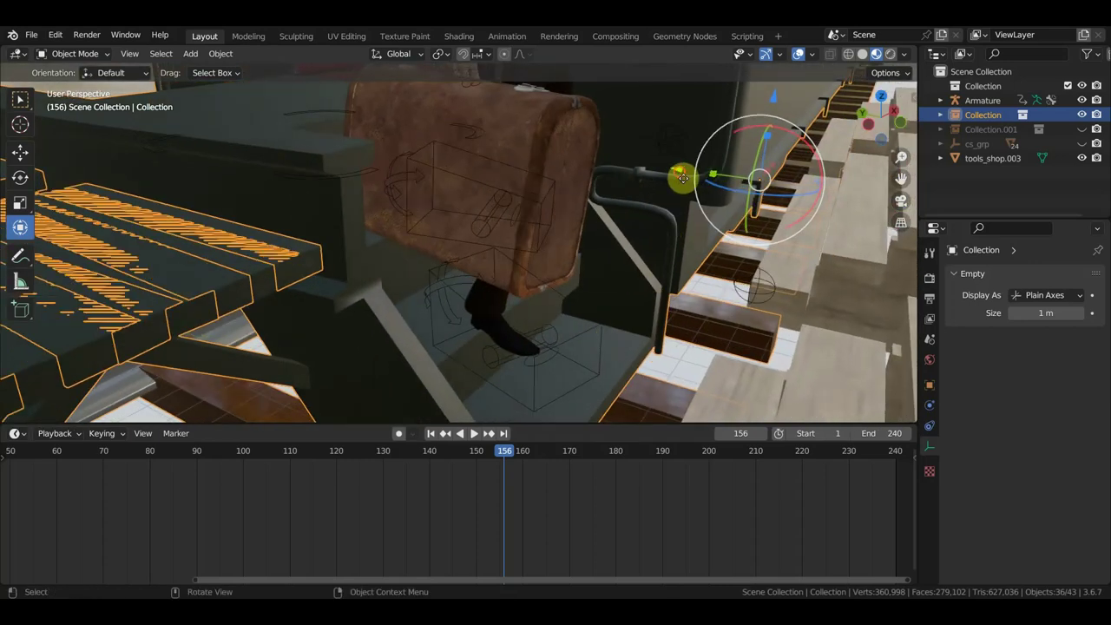
Slide the train back along the track and check the pose at frame 174.
left_click_drag(684, 178, 685, 178)
mouse_move(686, 177)
middle_mouse_down()
mouse_move(632, 292)
mouse_move(626, 279)
middle_mouse_up()
mouse_move(504, 452)
left_mouse_down()
mouse_move(599, 496)
mouse_move(578, 498)
mouse_move(626, 510)
left_mouse_up()
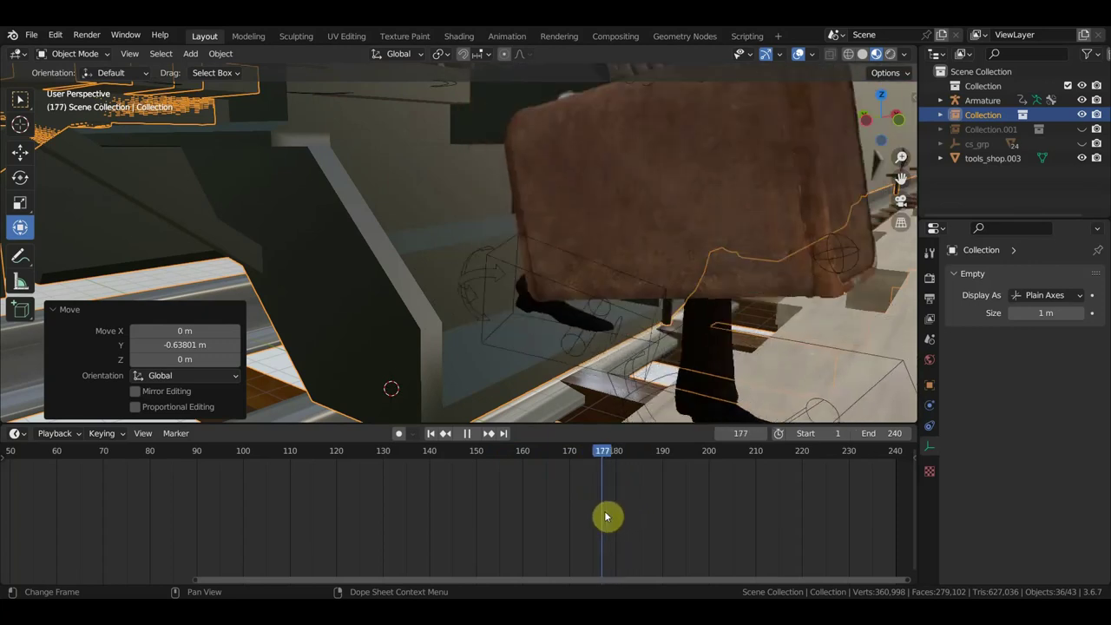
mouse_move(669, 329)
middle_mouse_down()
mouse_move(736, 297)
mouse_move(748, 352)
mouse_move(751, 342)
mouse_move(772, 353)
middle_mouse_up()
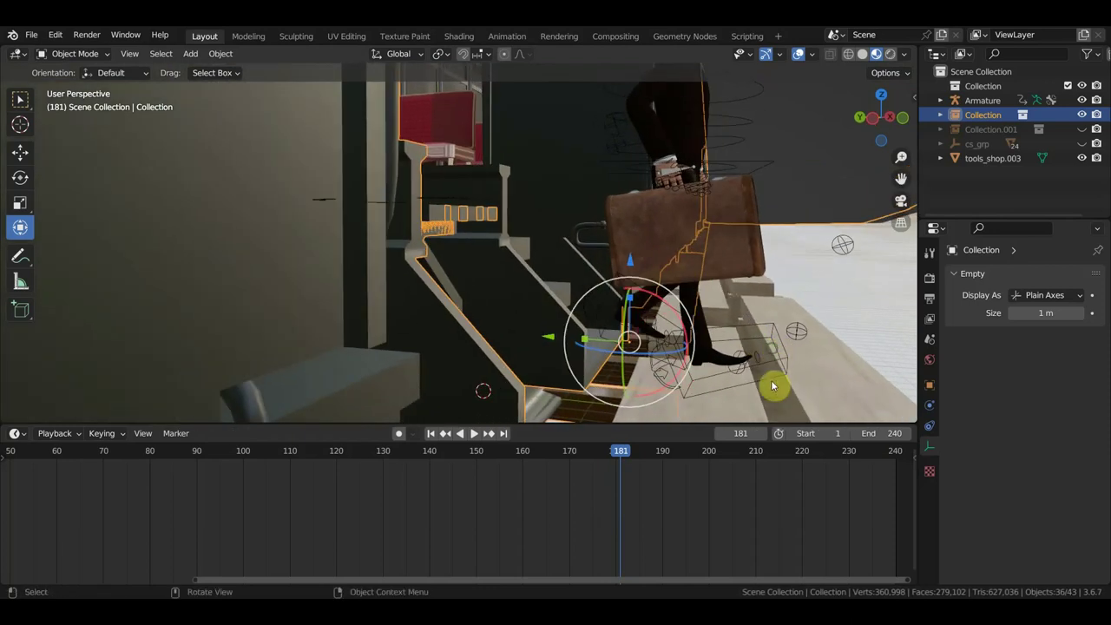
Play and scrub through frames 181–198 to check where the feet land on the steps.
key("space")
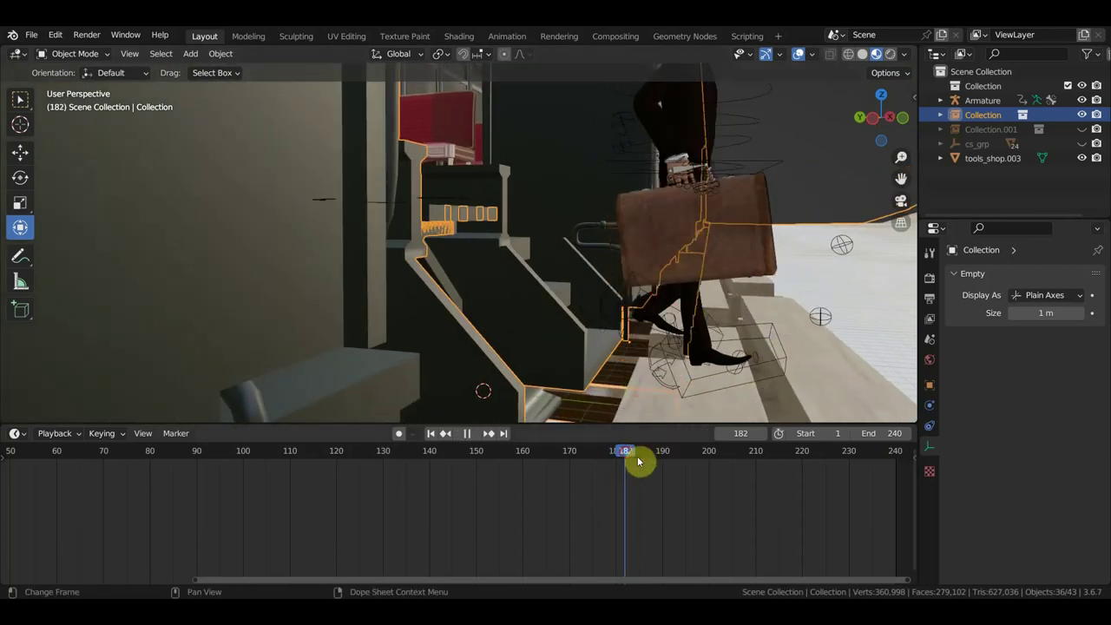
mouse_move(683, 485)
left_mouse_down()
mouse_move(662, 484)
mouse_move(677, 484)
left_mouse_up()
key("space")
mouse_move(698, 404)
middle_mouse_down()
mouse_move(737, 377)
mouse_move(723, 370)
mouse_move(736, 367)
mouse_move(744, 342)
middle_mouse_up()
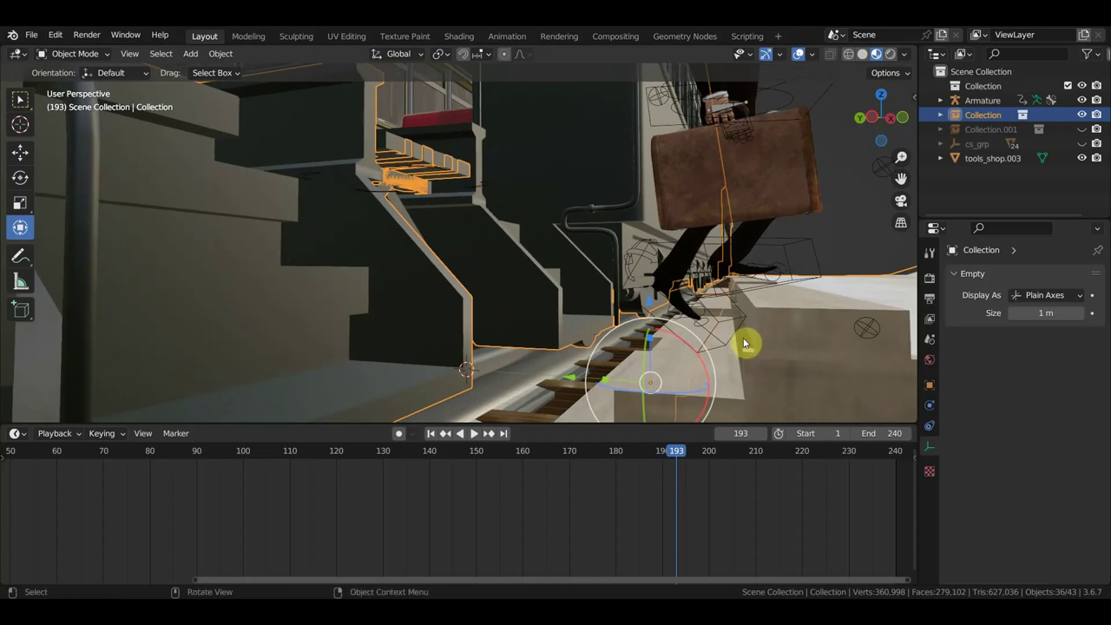
scroll(743, 346, "up", 2)
scroll(733, 336, "up", 2)
scroll(719, 358, "up", 1)
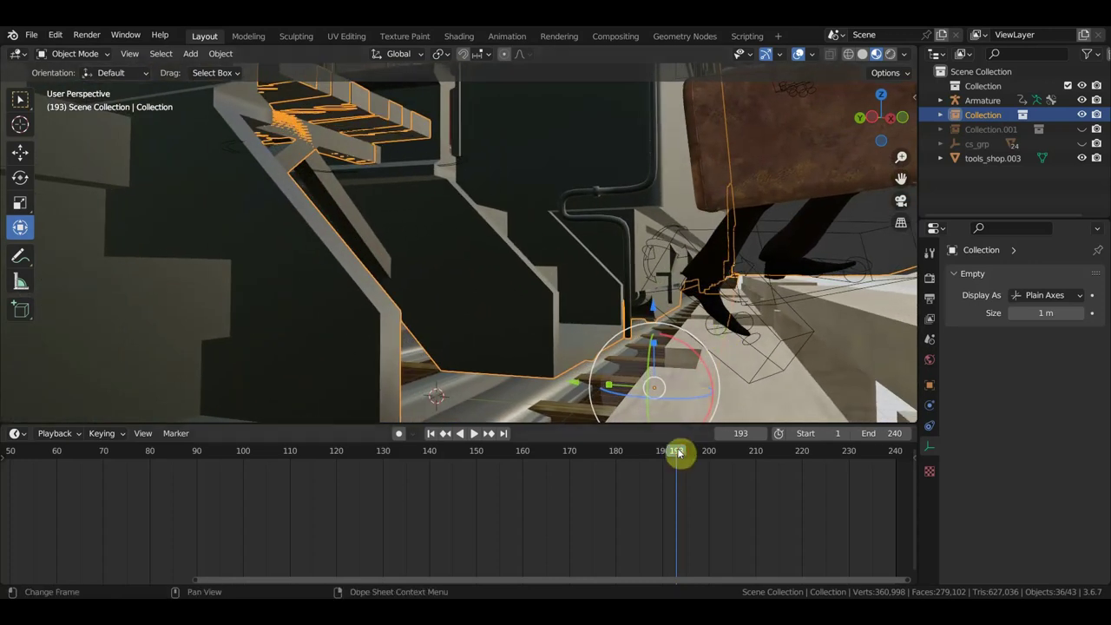
mouse_move(678, 451)
left_mouse_down()
mouse_move(720, 454)
mouse_move(699, 471)
left_mouse_up()
middle_click_drag(749, 392, 738, 420)
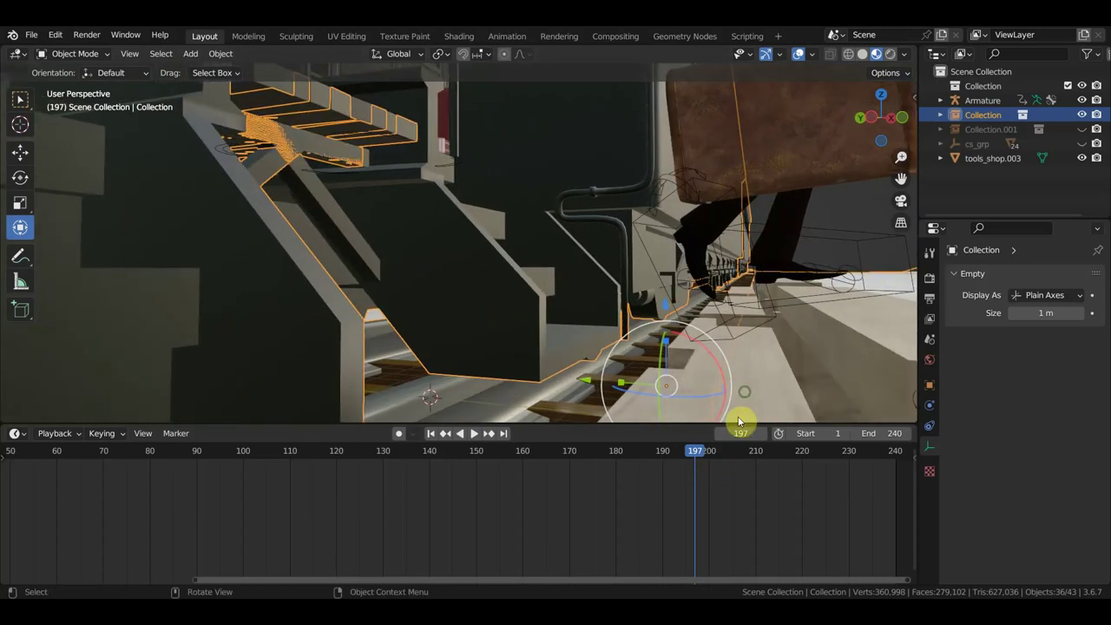
mouse_move(680, 452)
left_mouse_down()
mouse_move(645, 458)
mouse_move(727, 483)
mouse_move(701, 489)
left_mouse_up()
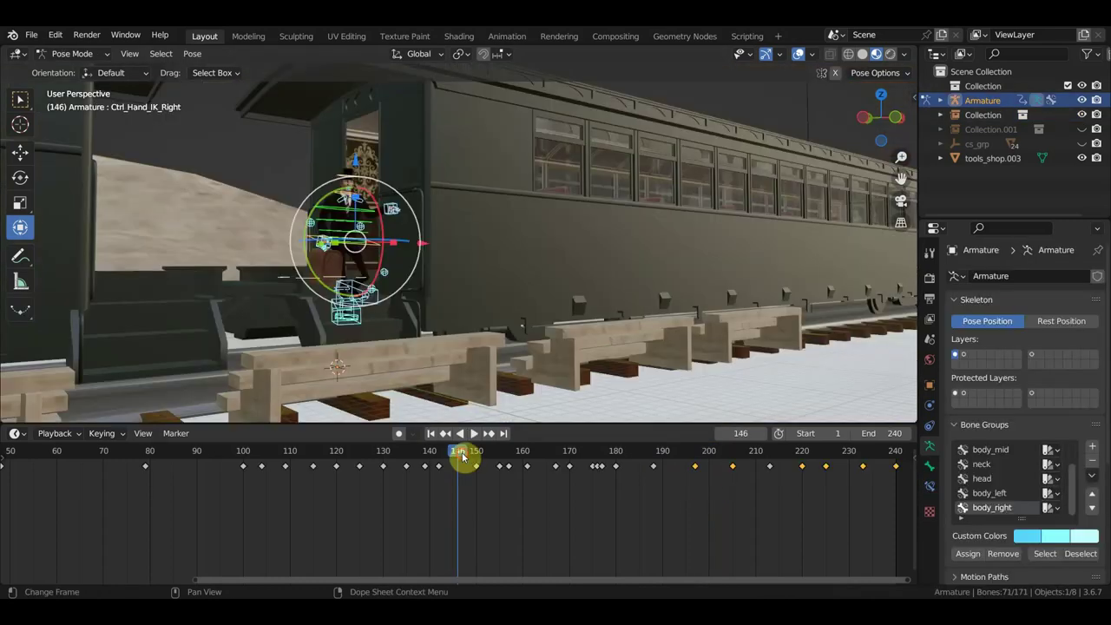
Turn off Viewport Overlays and watch the man carry the suitcase down around frames 151–167.
key("space")
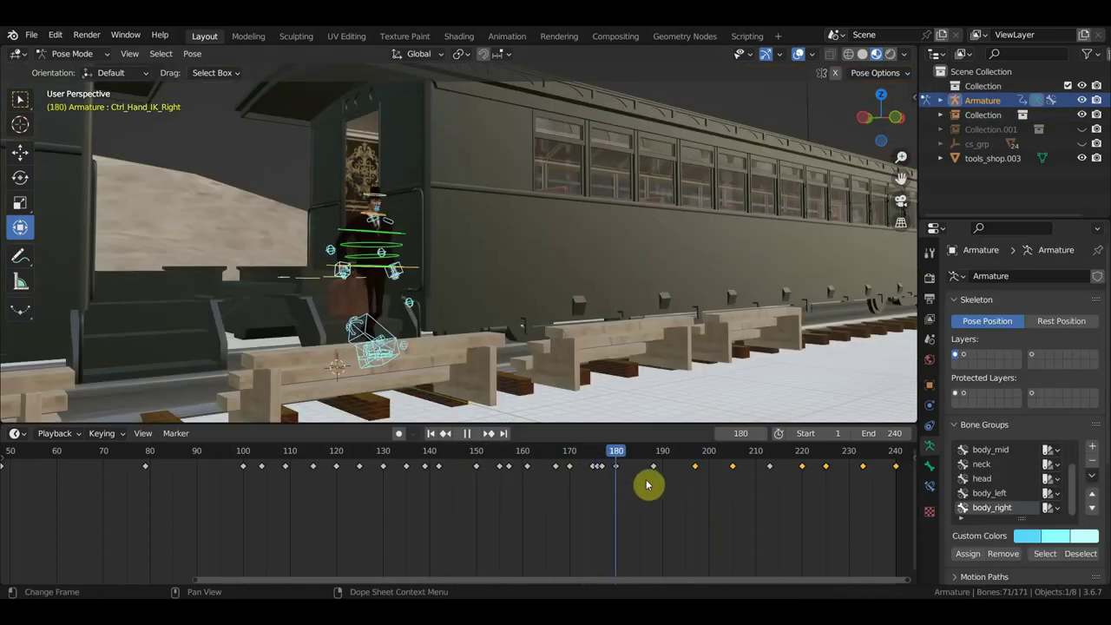
mouse_move(709, 493)
left_mouse_down()
mouse_move(585, 488)
mouse_move(849, 507)
mouse_move(637, 513)
mouse_move(279, 495)
left_mouse_up()
scroll(356, 375, "up", 5)
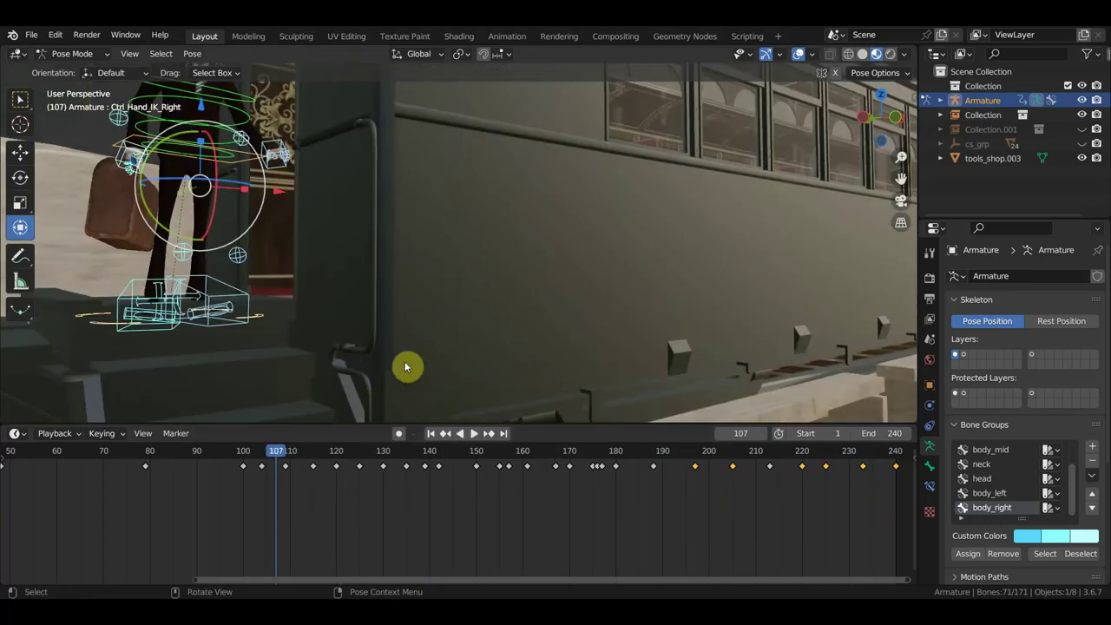
mouse_move(405, 366)
middle_mouse_down()
mouse_move(509, 335)
mouse_move(762, 137)
middle_mouse_up()
left_click(799, 57)
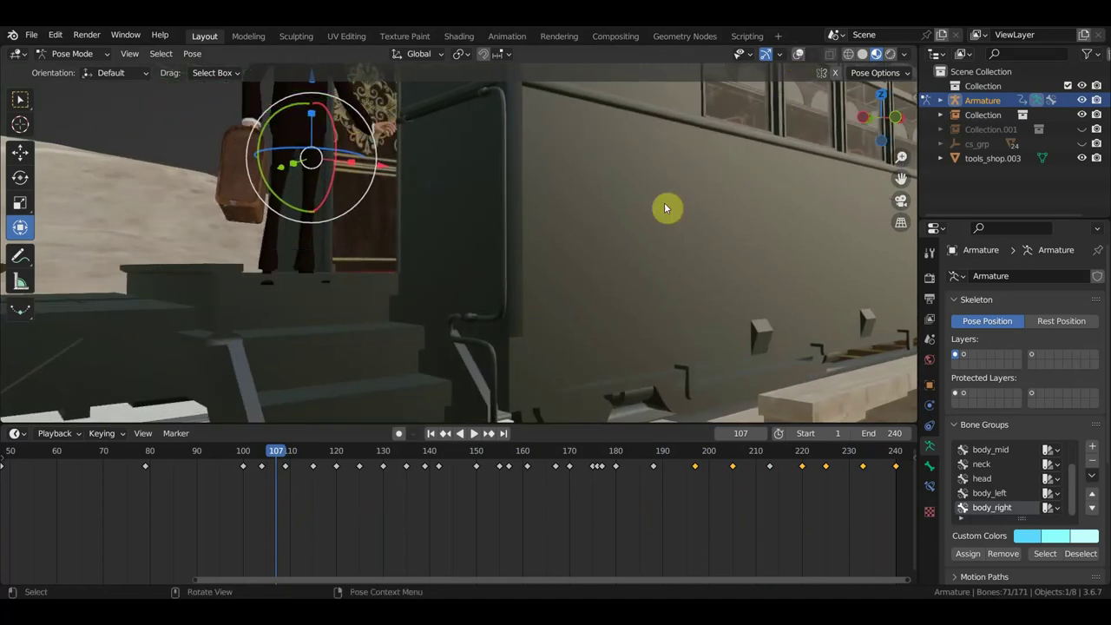
mouse_move(515, 348)
middle_mouse_down()
mouse_move(578, 359)
mouse_move(565, 371)
middle_mouse_up()
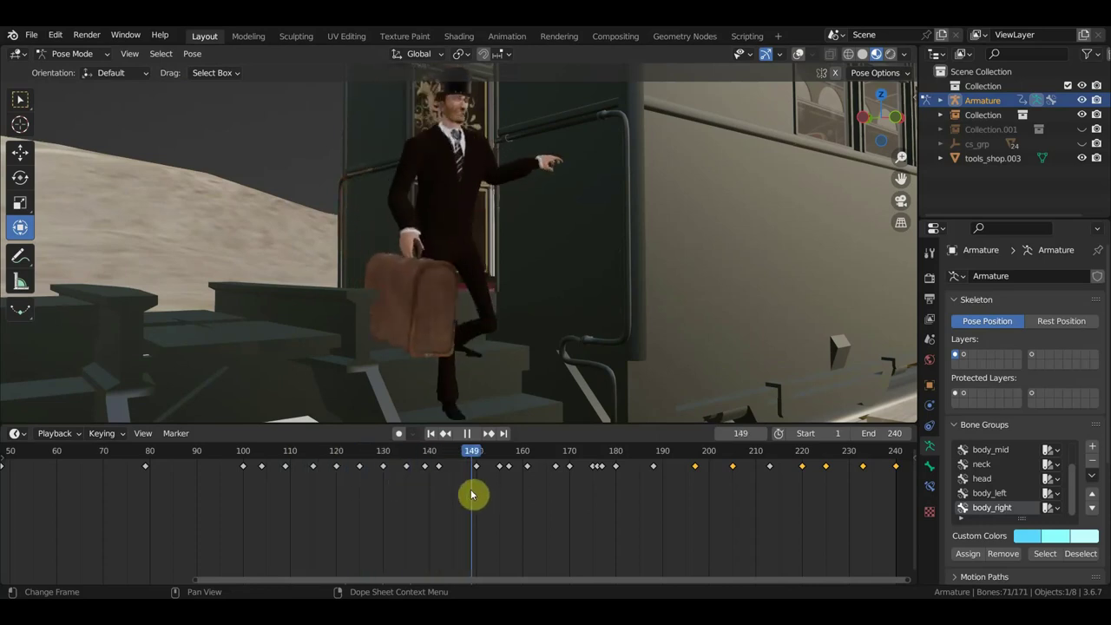
mouse_move(529, 501)
left_mouse_down()
mouse_move(563, 498)
mouse_move(429, 491)
mouse_move(544, 502)
left_mouse_up()
Turn overlays back on and keyframe the rig's location and rotation at frame 165.
key("space")
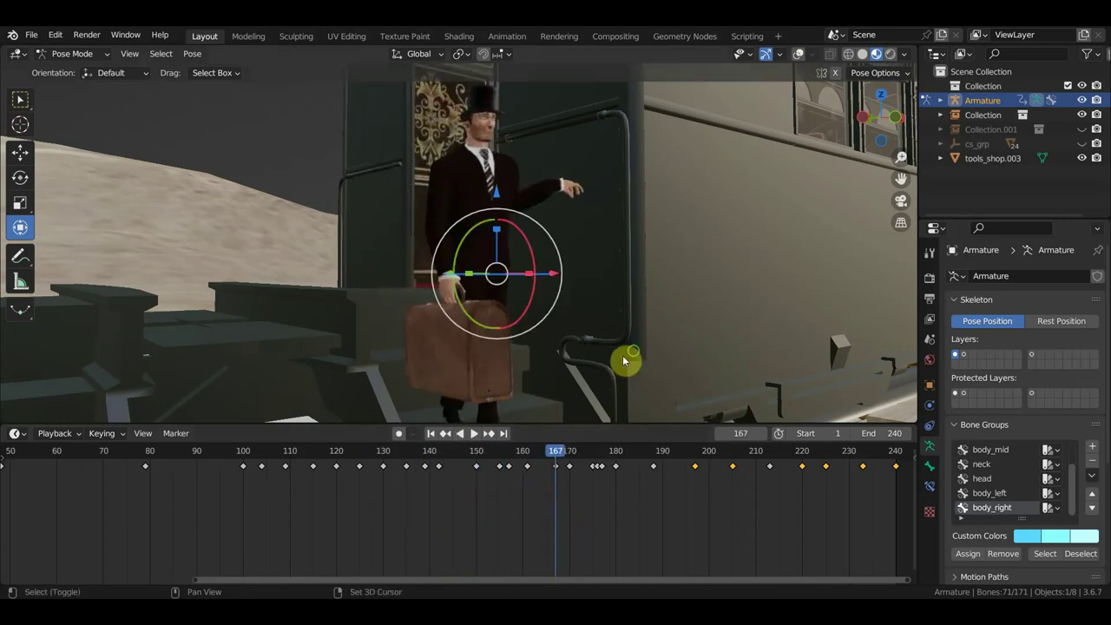
mouse_move(624, 360)
middle_mouse_down()
mouse_move(688, 288)
mouse_move(575, 451)
middle_mouse_up()
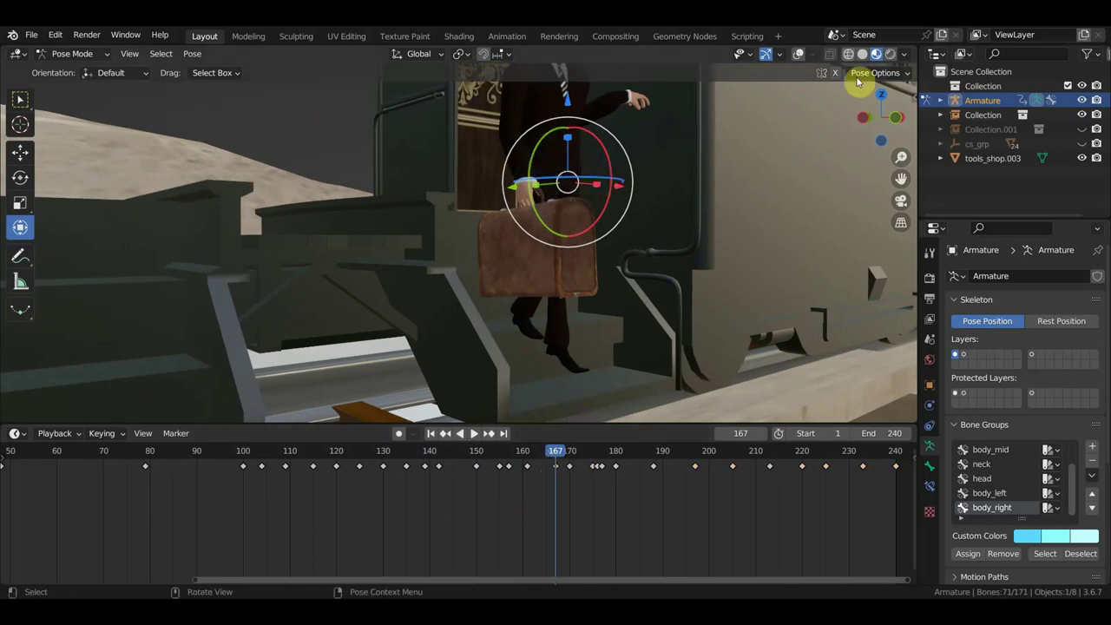
left_click(800, 55)
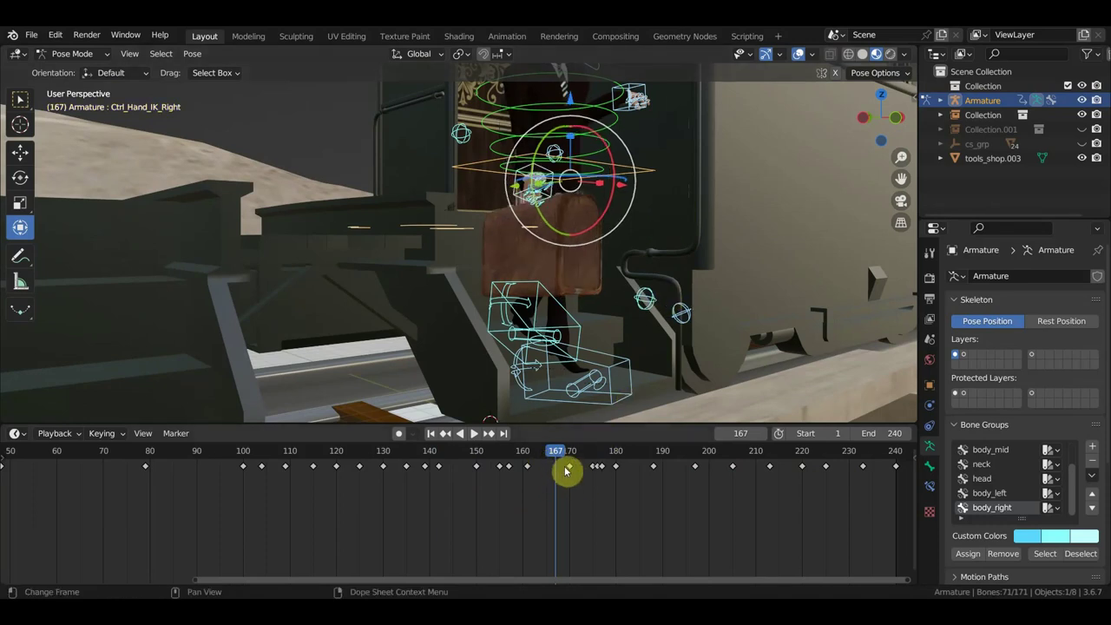
key("space")
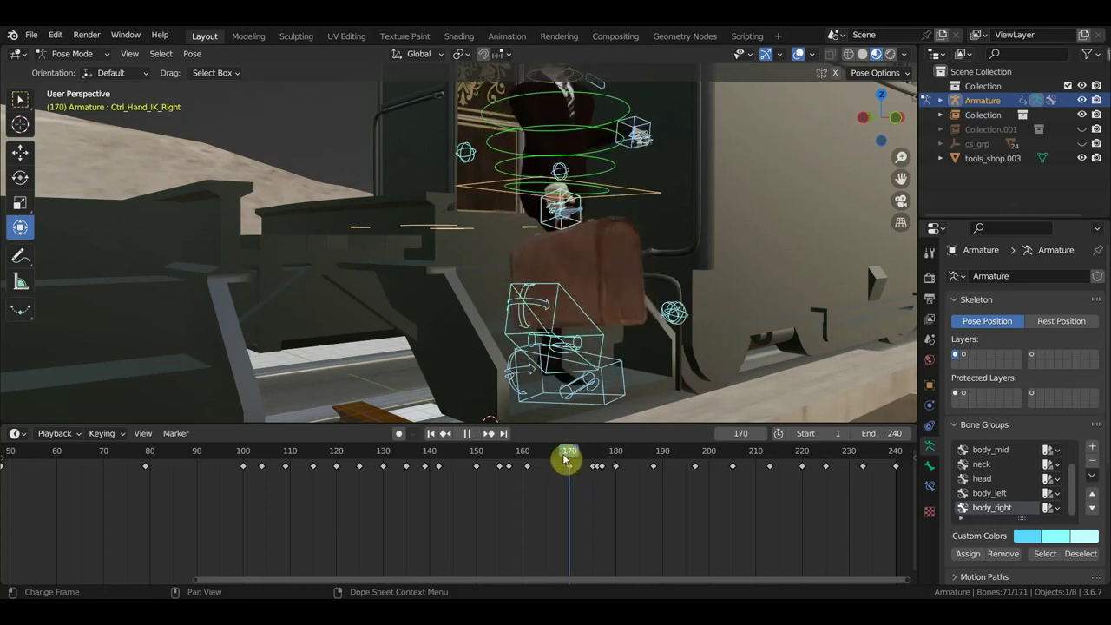
left_click_drag(555, 462, 547, 462)
key("space")
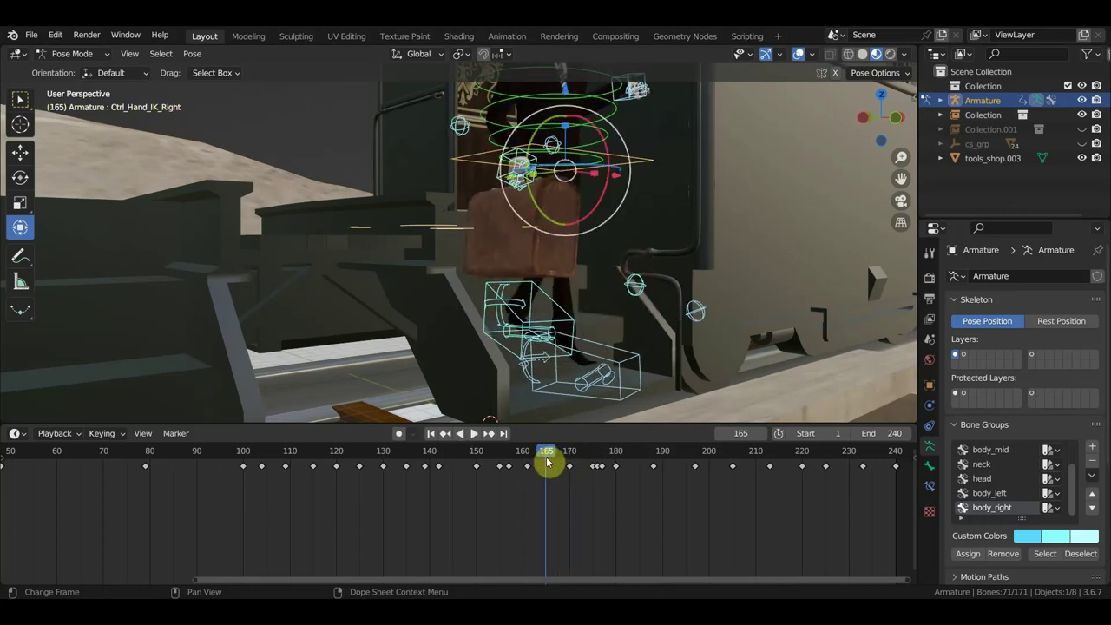
key("i")
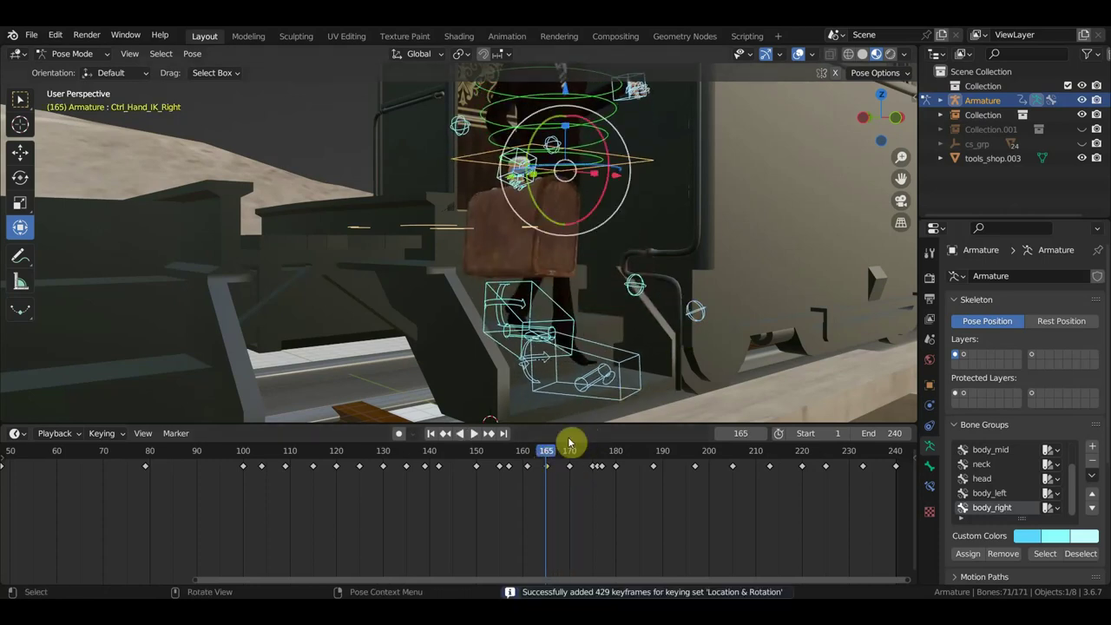
At frame 188, move both foot IK controls onto the lower steps and key the whole rig.
mouse_move(560, 455)
left_mouse_down()
mouse_move(654, 483)
mouse_move(721, 486)
mouse_move(654, 487)
left_mouse_up()
mouse_move(744, 384)
middle_mouse_down()
mouse_move(727, 292)
mouse_move(781, 287)
mouse_move(762, 289)
middle_mouse_up()
left_click(758, 260)
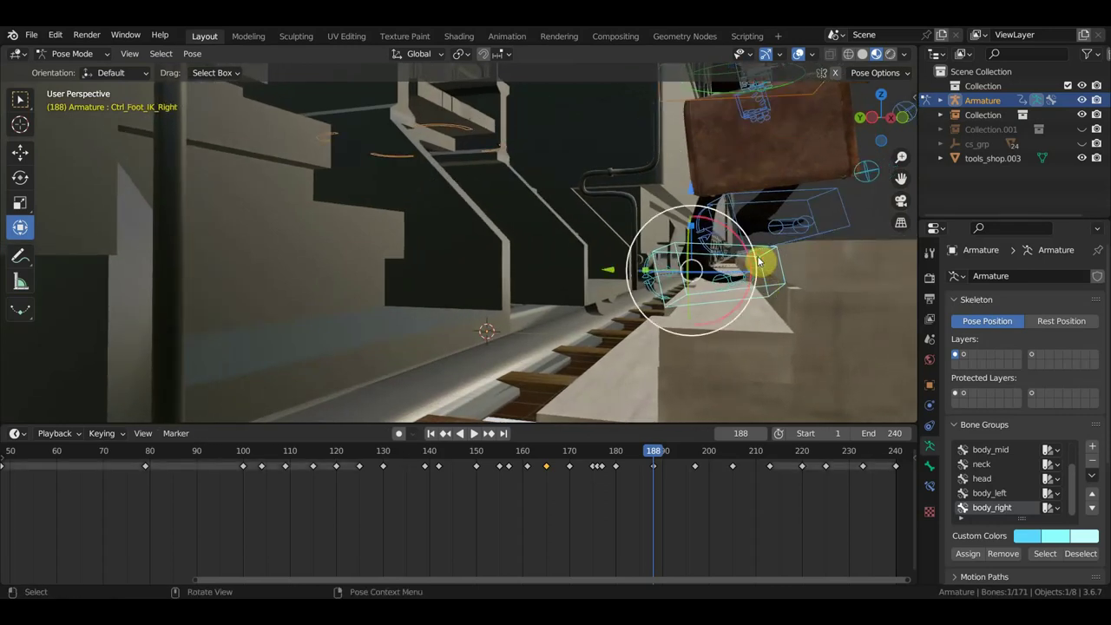
key("g")
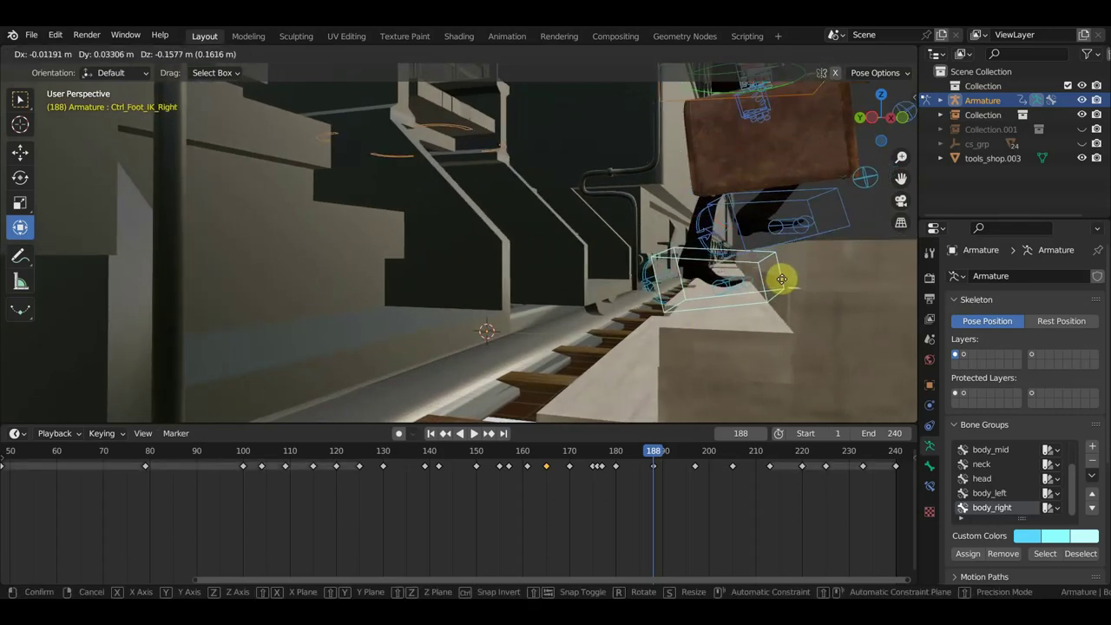
left_click(803, 249)
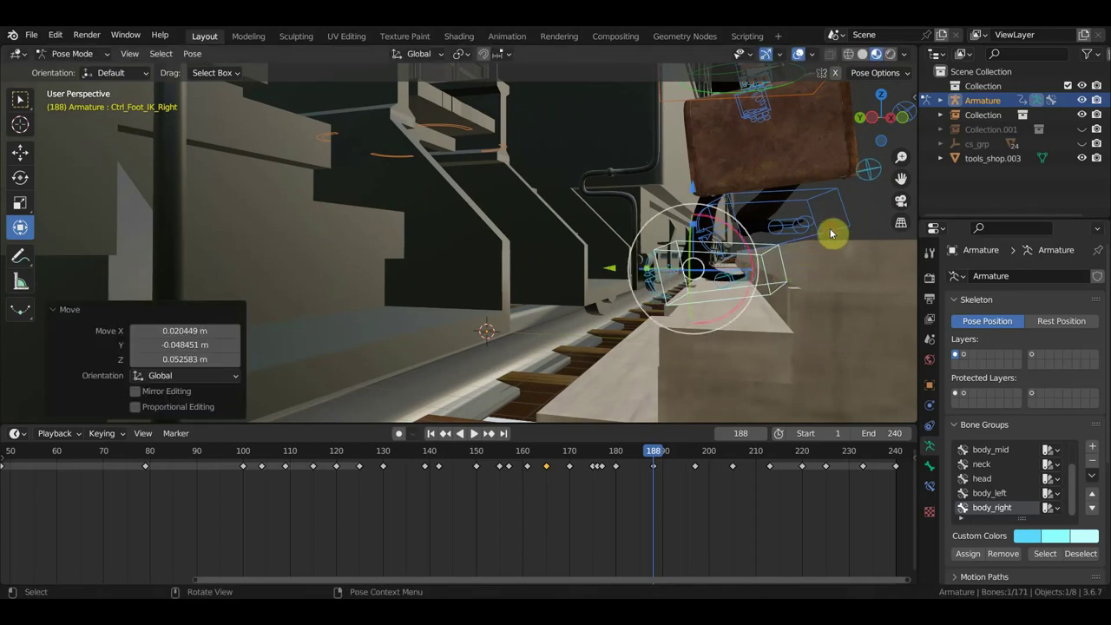
left_click(830, 233)
key("g")
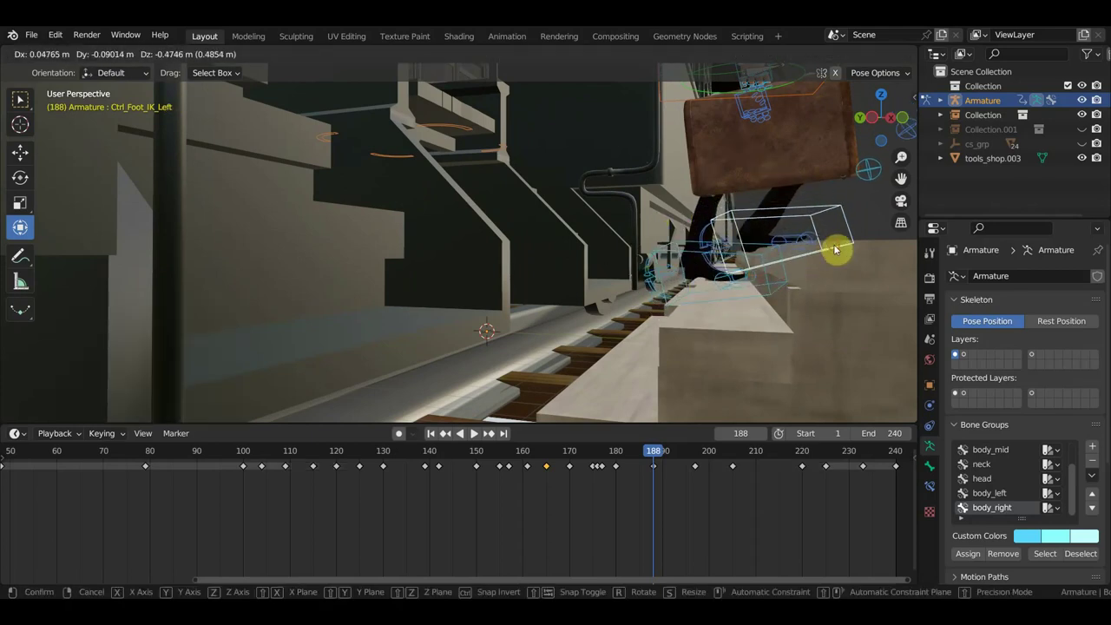
left_click(833, 249)
mouse_move(823, 248)
middle_mouse_down()
mouse_move(813, 251)
mouse_move(821, 257)
middle_mouse_up()
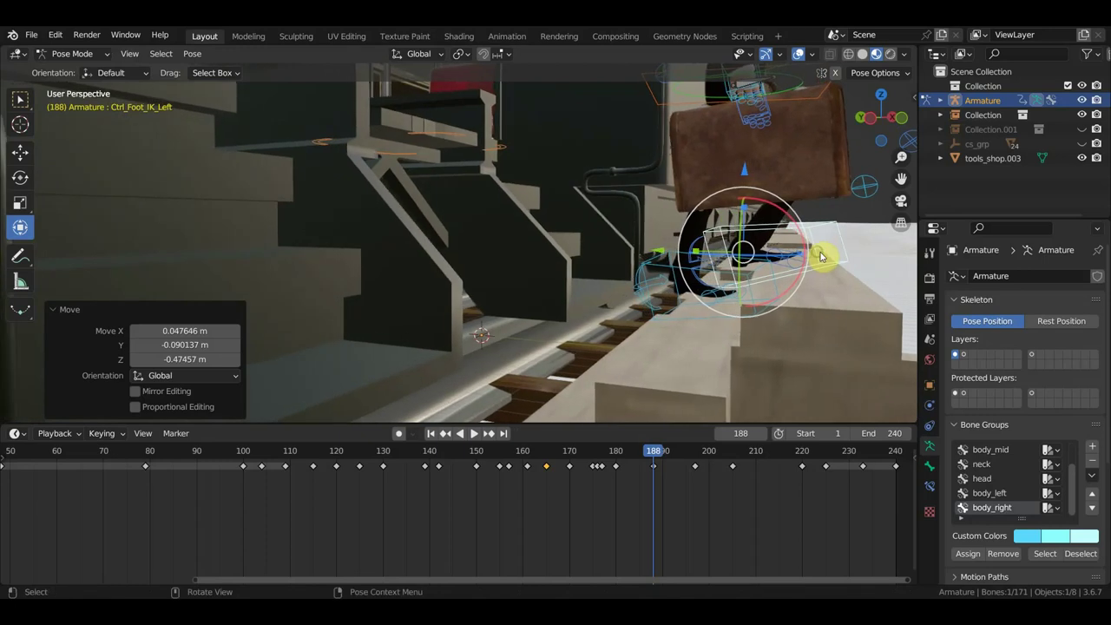
key("a")
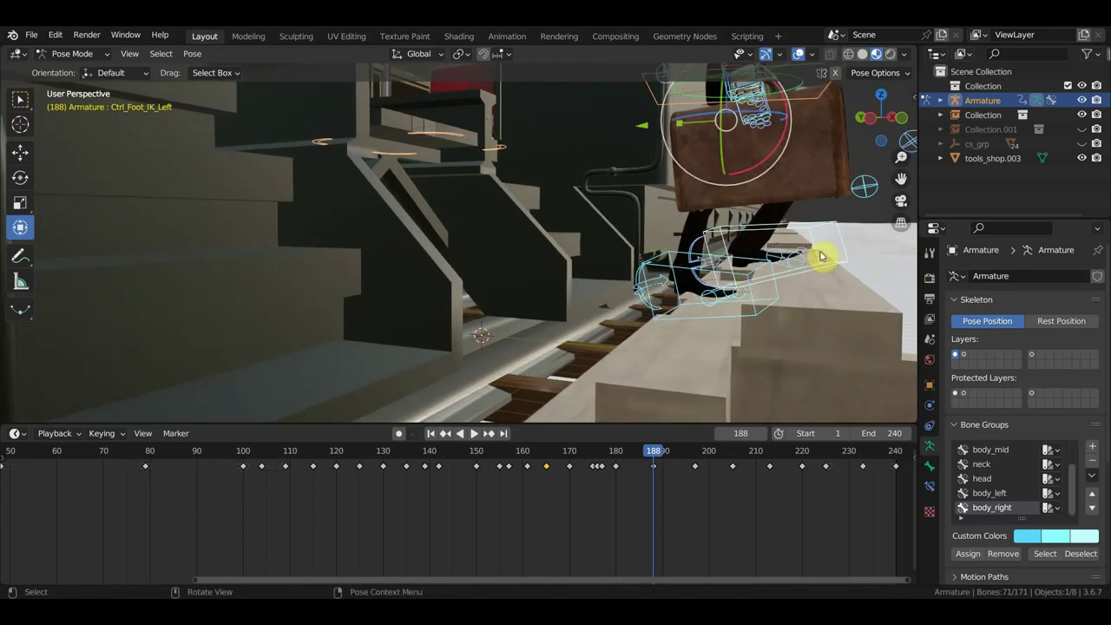
key("i")
key("space")
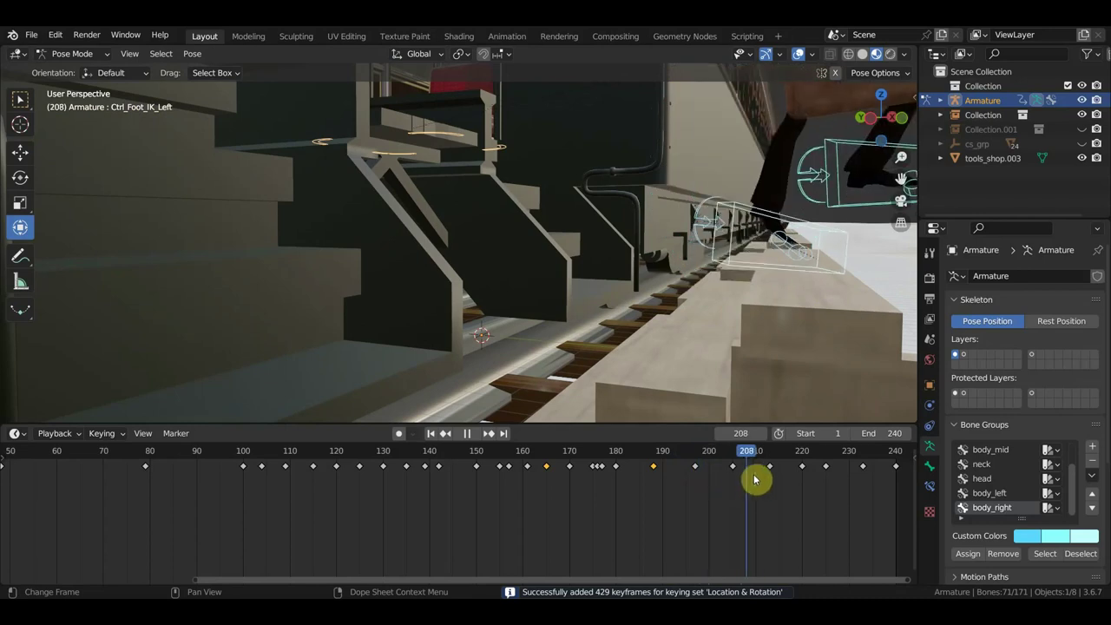
Go to frame 175 and select the right foot IK control, previewing playback from there.
left_click_drag(743, 481, 593, 467)
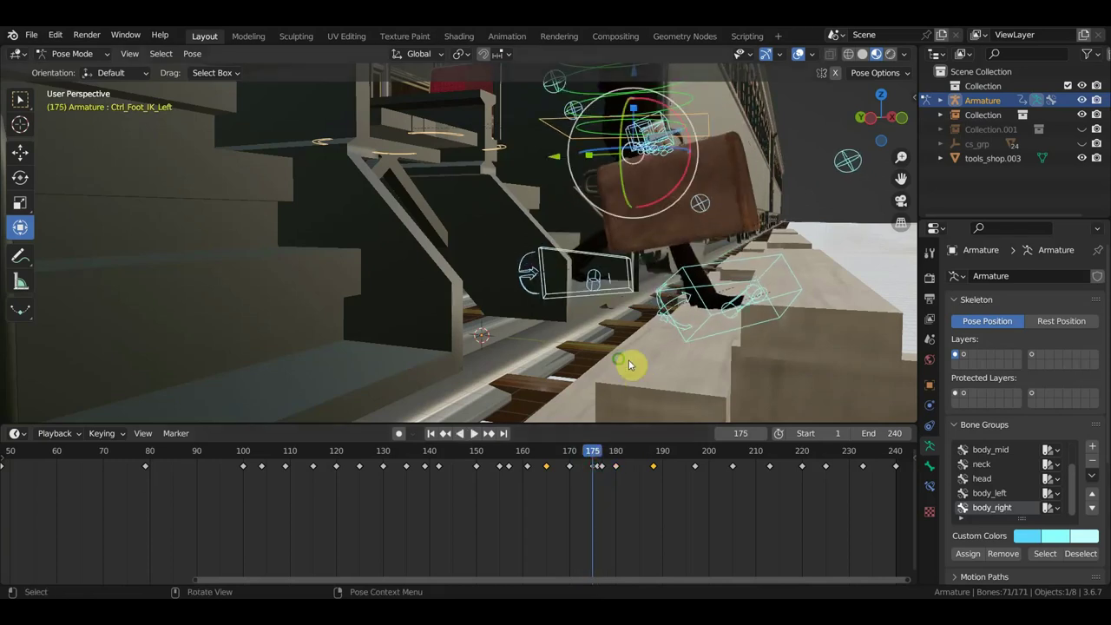
middle_click_drag(628, 359, 602, 362)
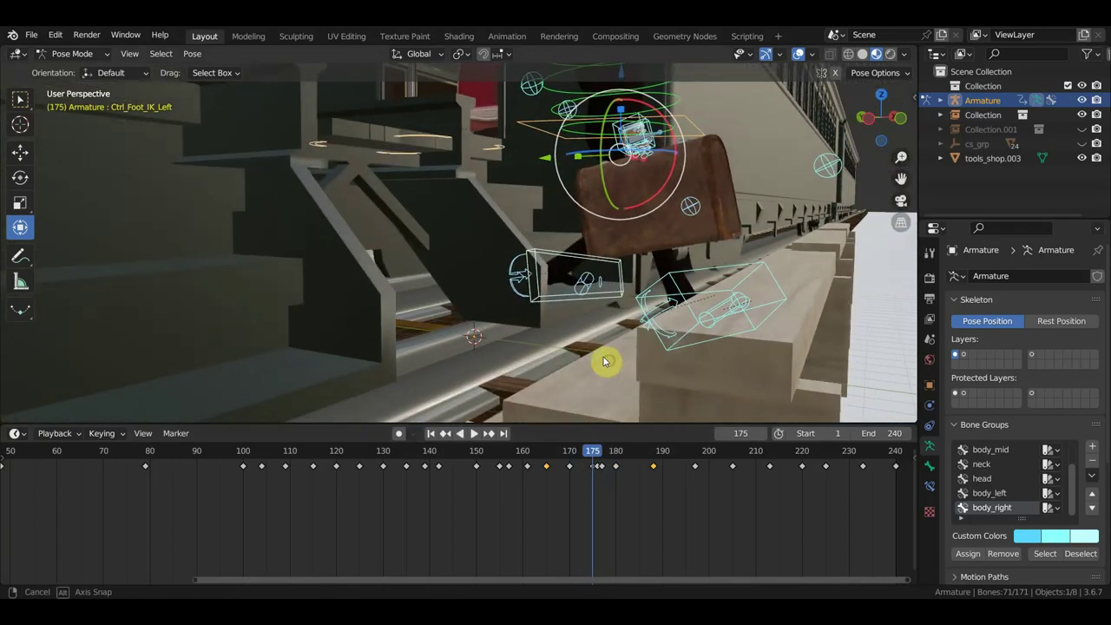
scroll(539, 328, "up", 3)
left_click(545, 327)
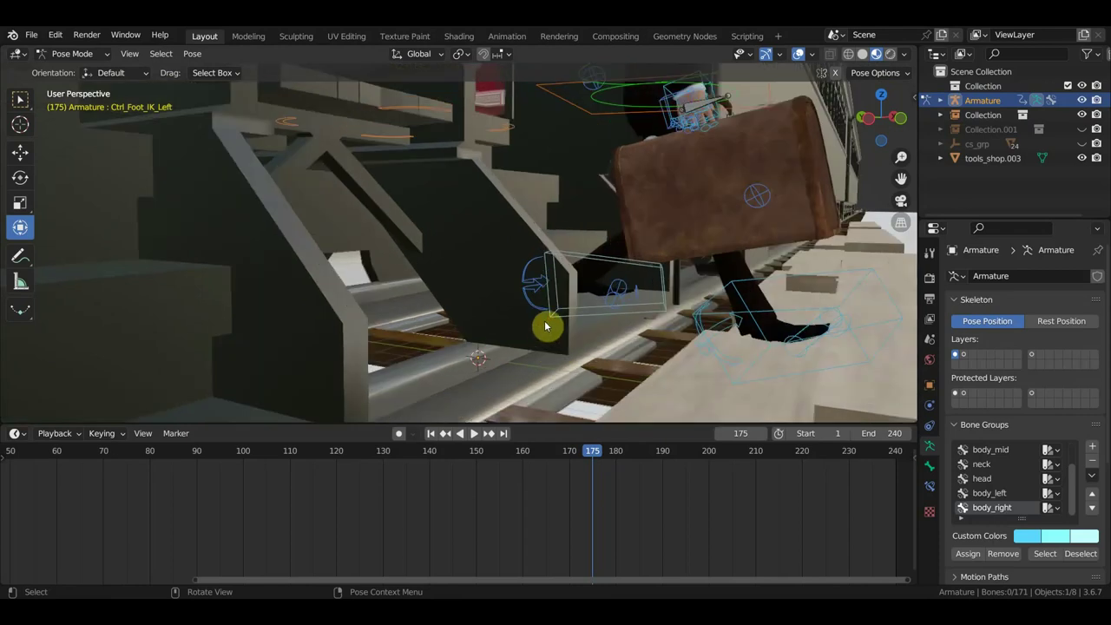
middle_click_drag(645, 302, 669, 322)
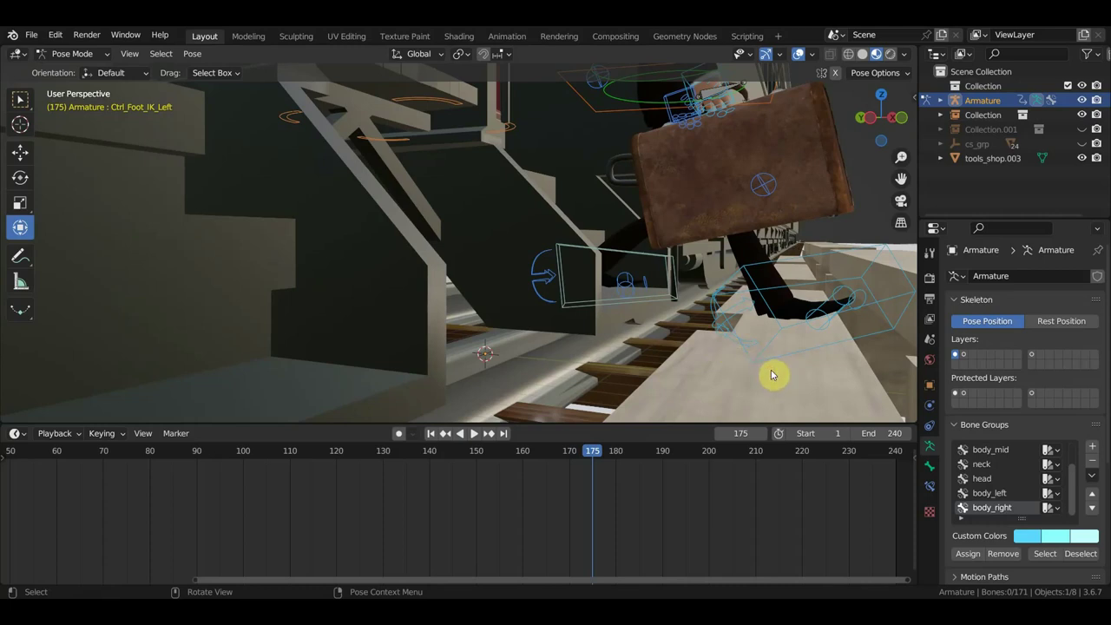
left_click(632, 303)
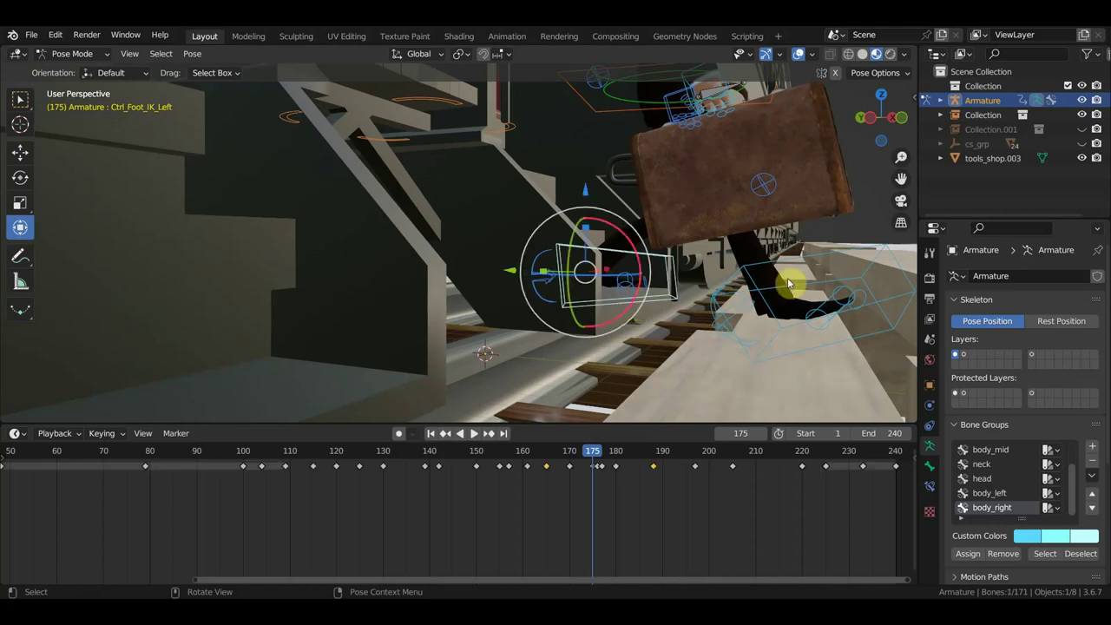
left_click(744, 327)
scroll(630, 469, "up", 3)
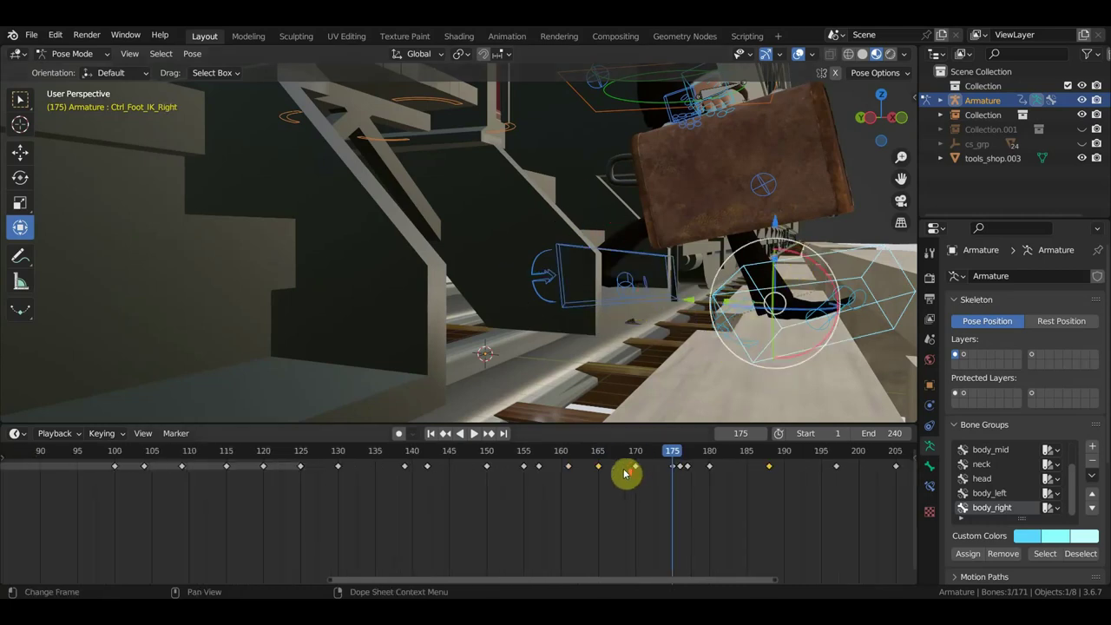
middle_click_drag(697, 481, 568, 505)
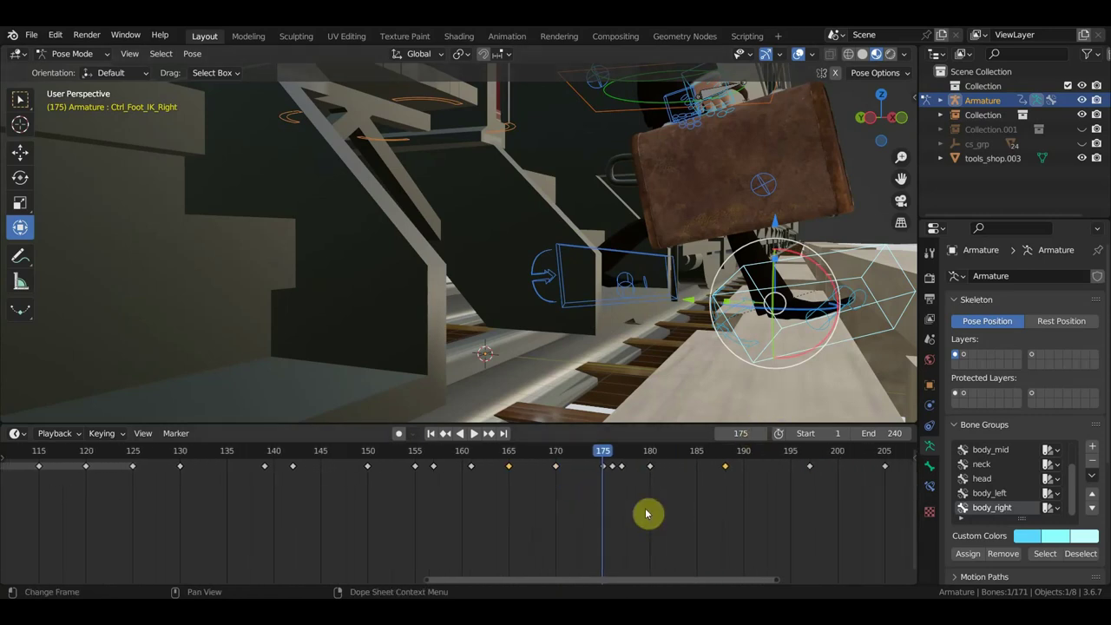
key("space")
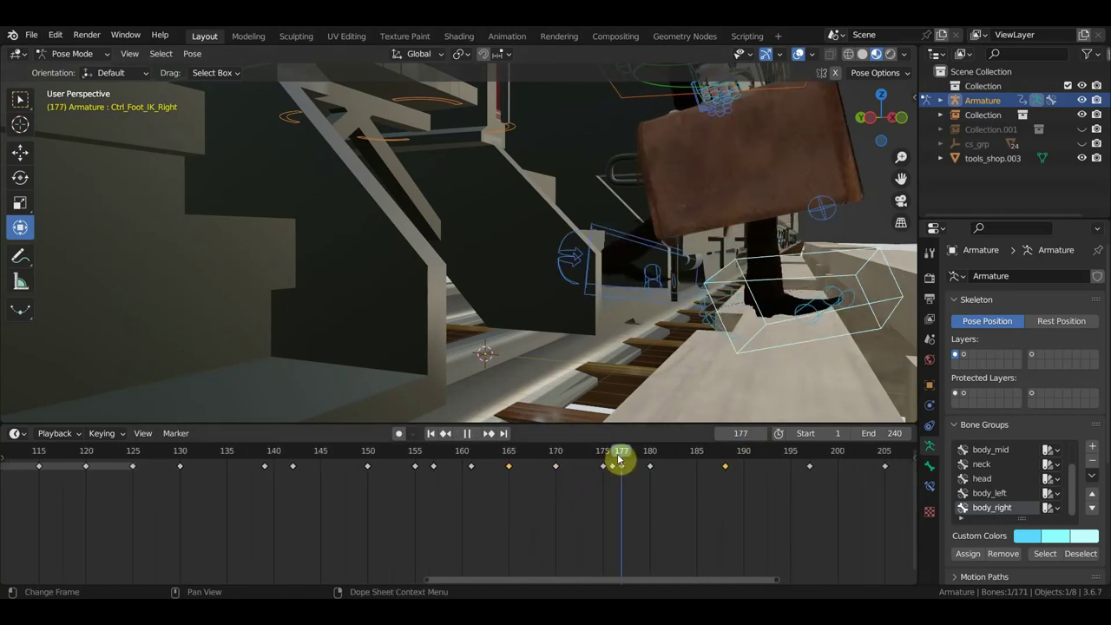
key("Escape")
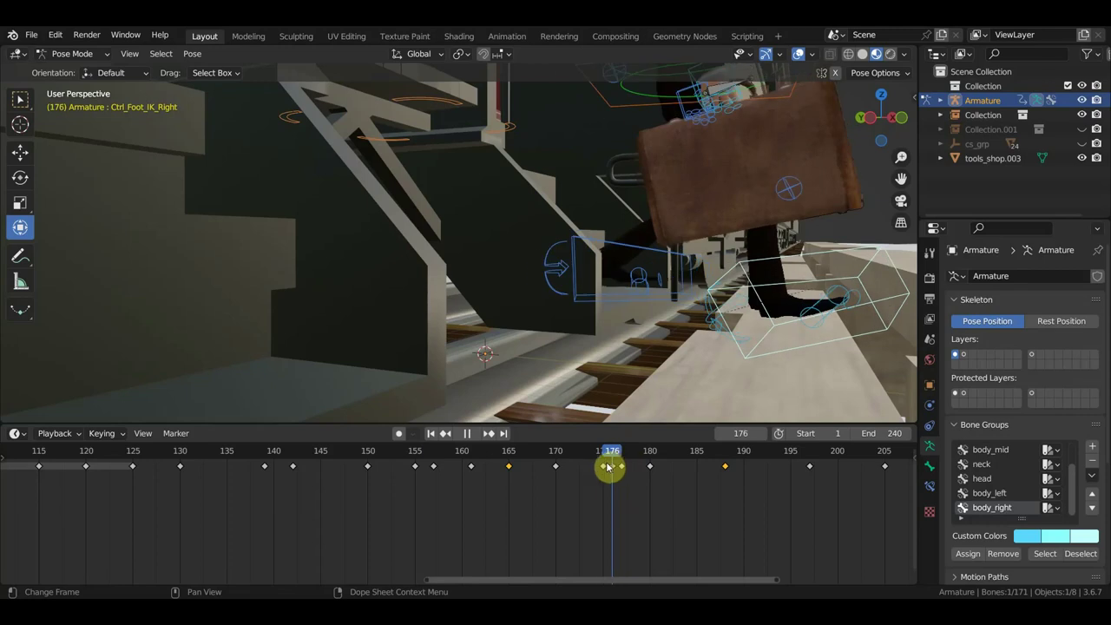
Lift the right foot IK control onto its step and rotate it 29.6°.
left_click(614, 466)
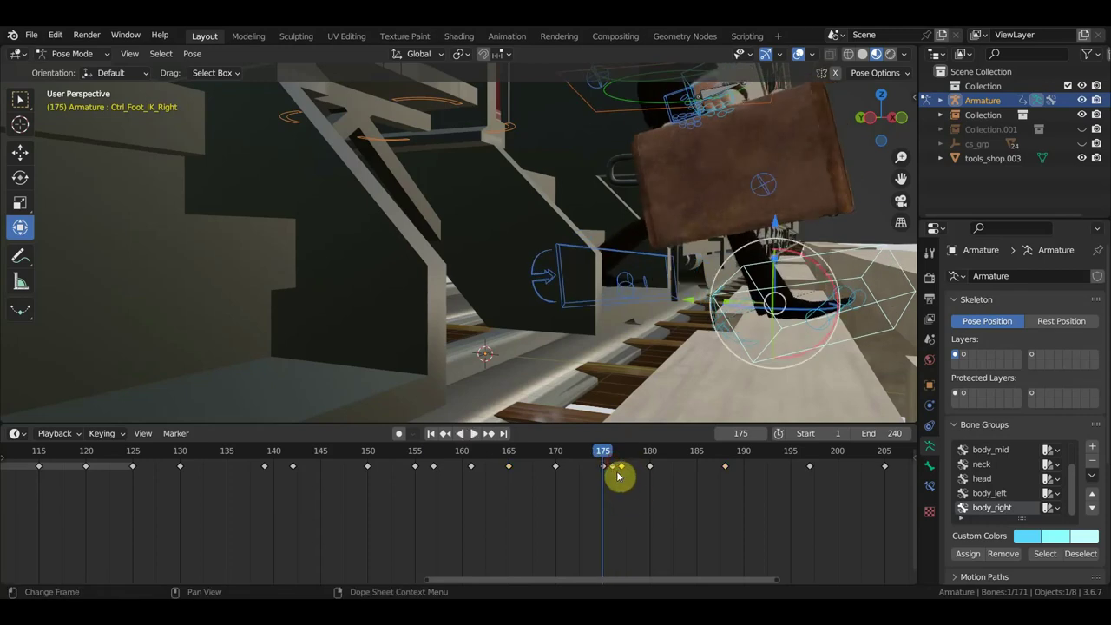
left_click(619, 476, "shift")
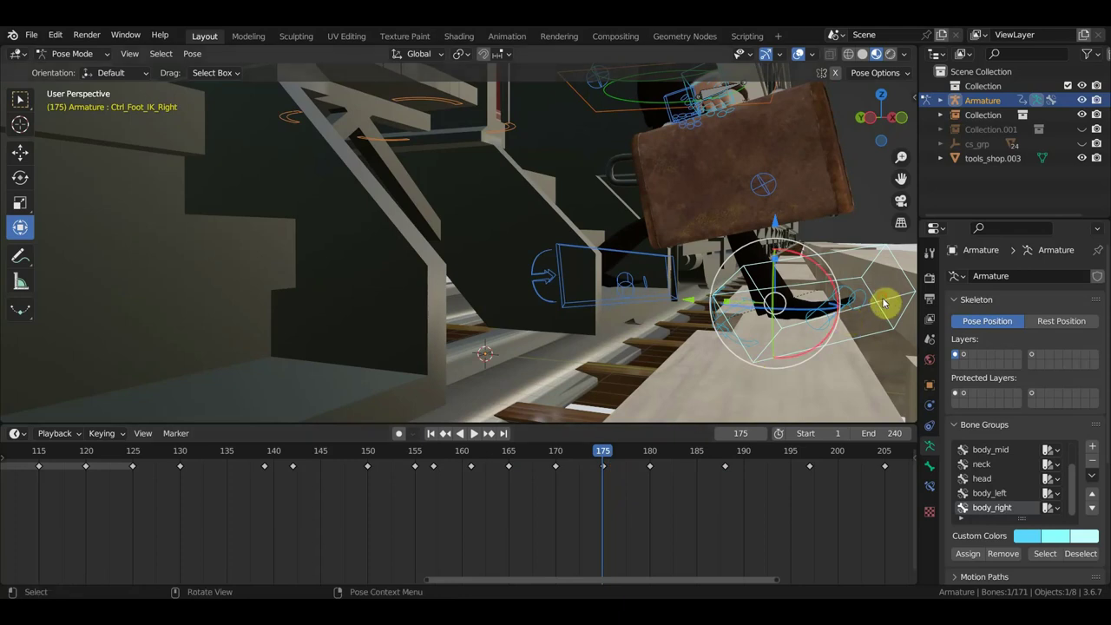
key("g")
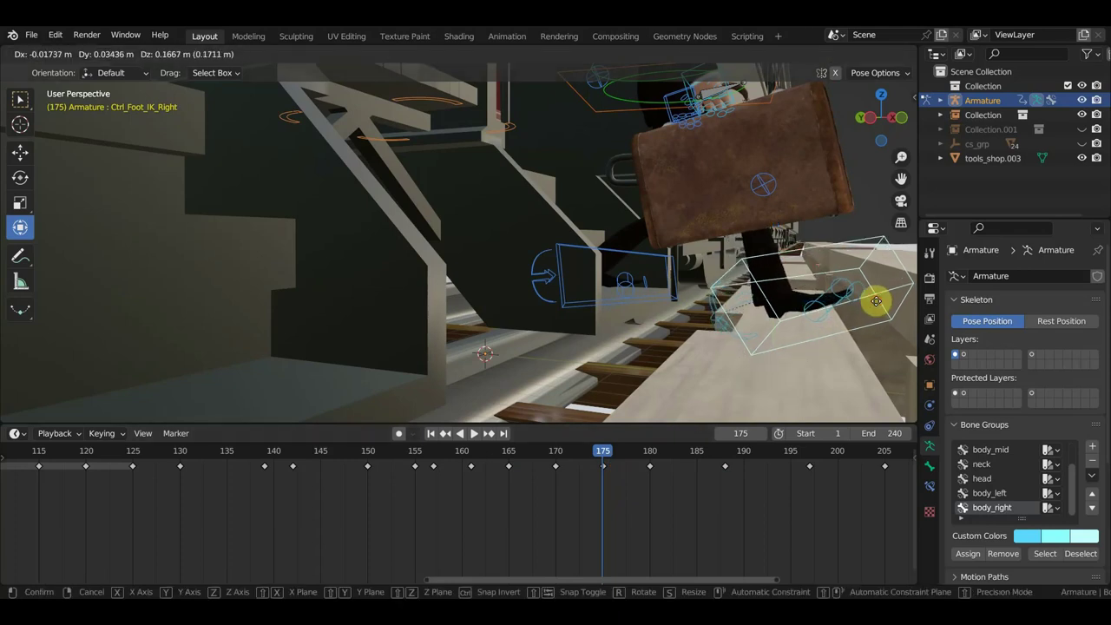
left_click(876, 306)
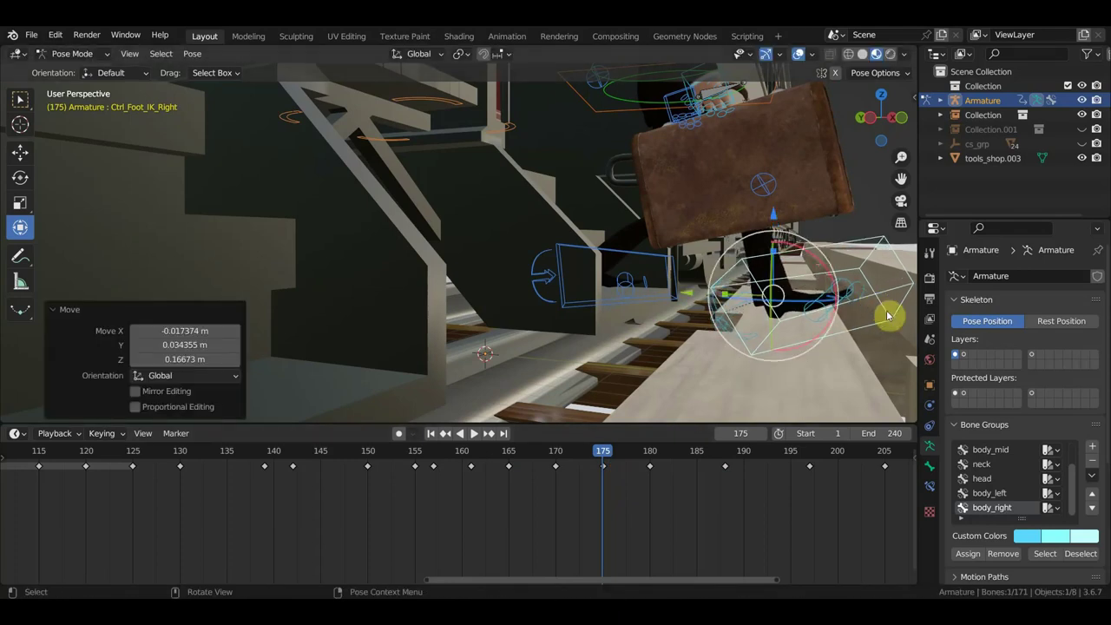
key("r")
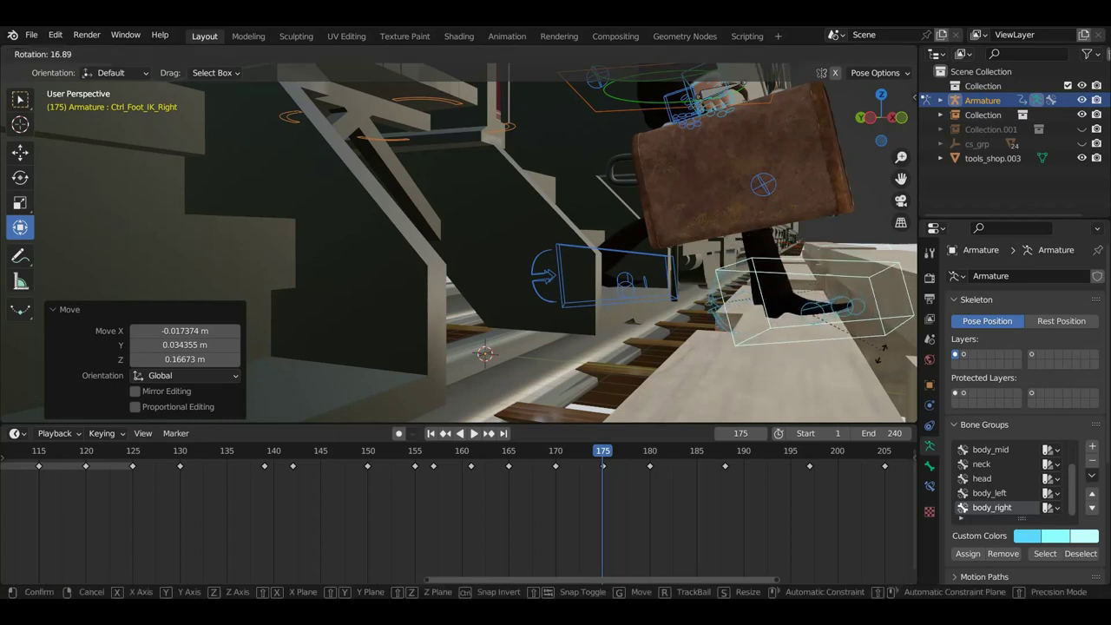
left_click(872, 378)
key("r")
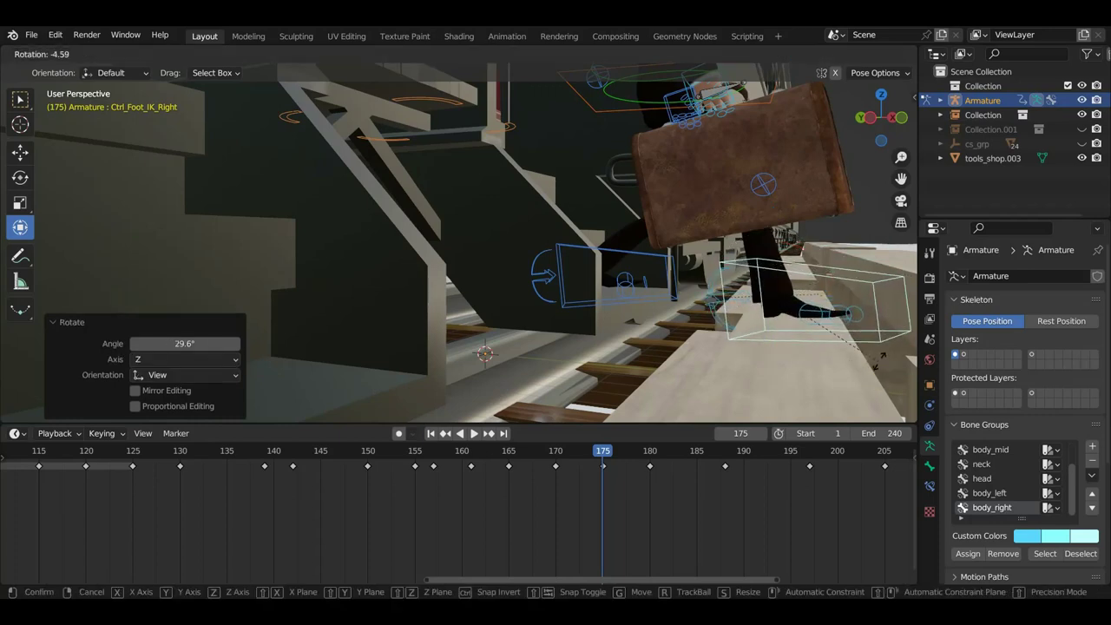
left_click(879, 365)
Key Location & Rotation for all bones at frame 175, then scrub toward frame 180.
key("a")
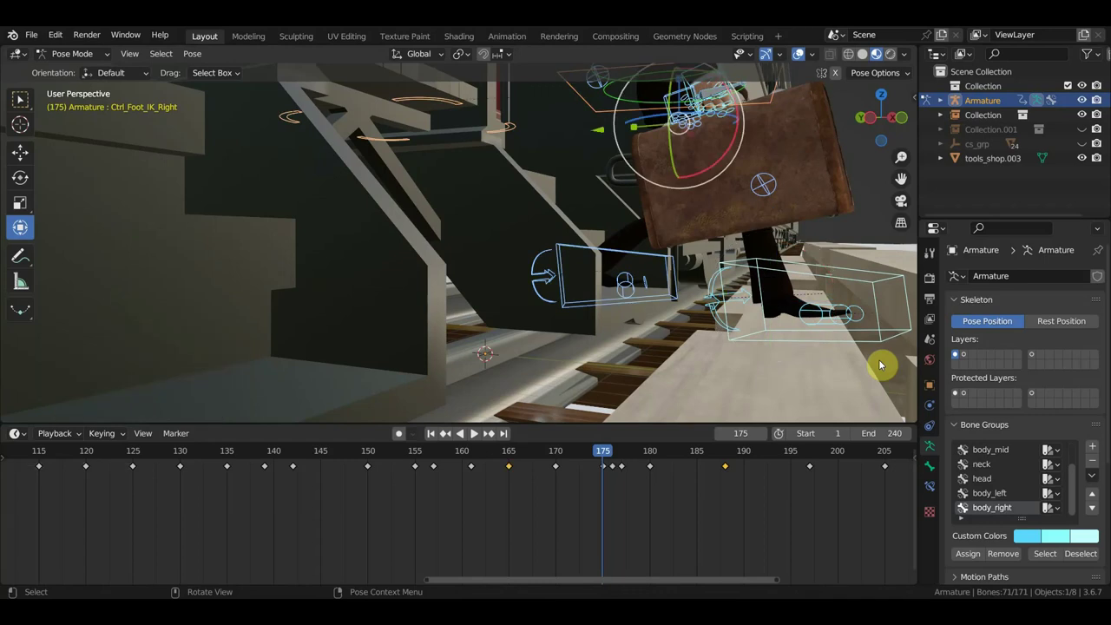
key("i")
left_click(615, 469)
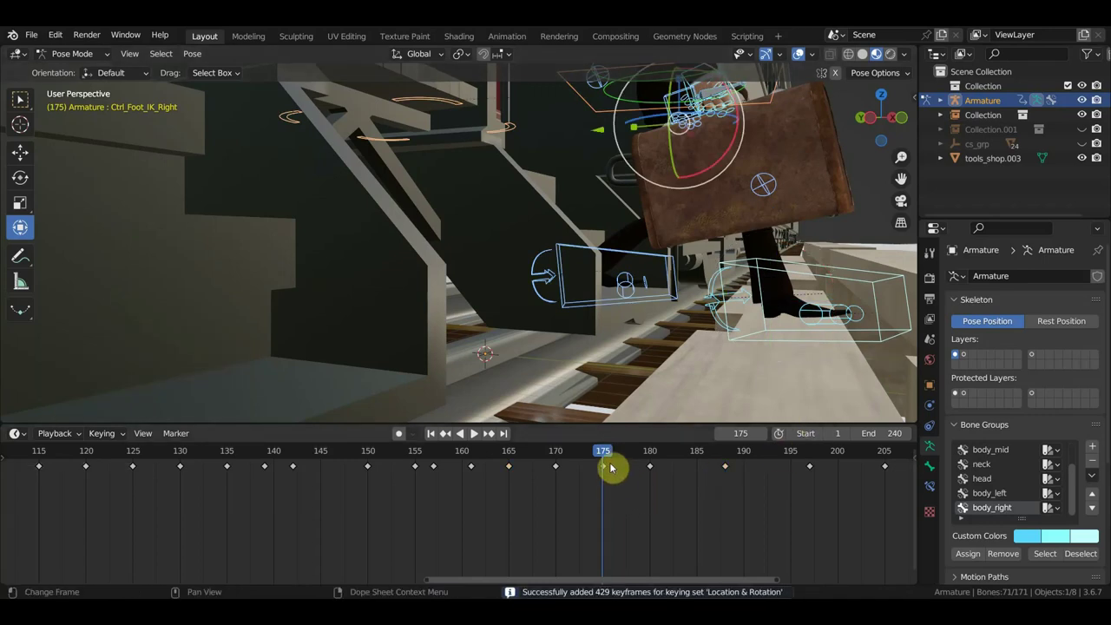
mouse_move(610, 468)
left_mouse_down()
mouse_move(628, 457)
mouse_move(646, 466)
left_mouse_up()
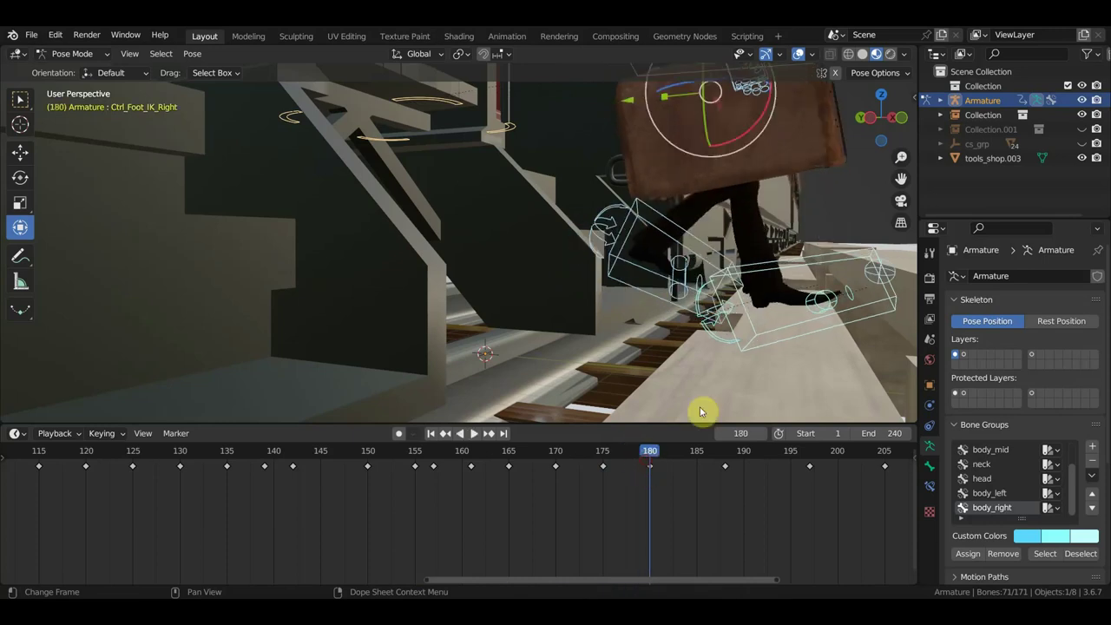
At frame 180, turn the right foot IK control about 10° and reposition it.
middle_click_drag(703, 414, 756, 352)
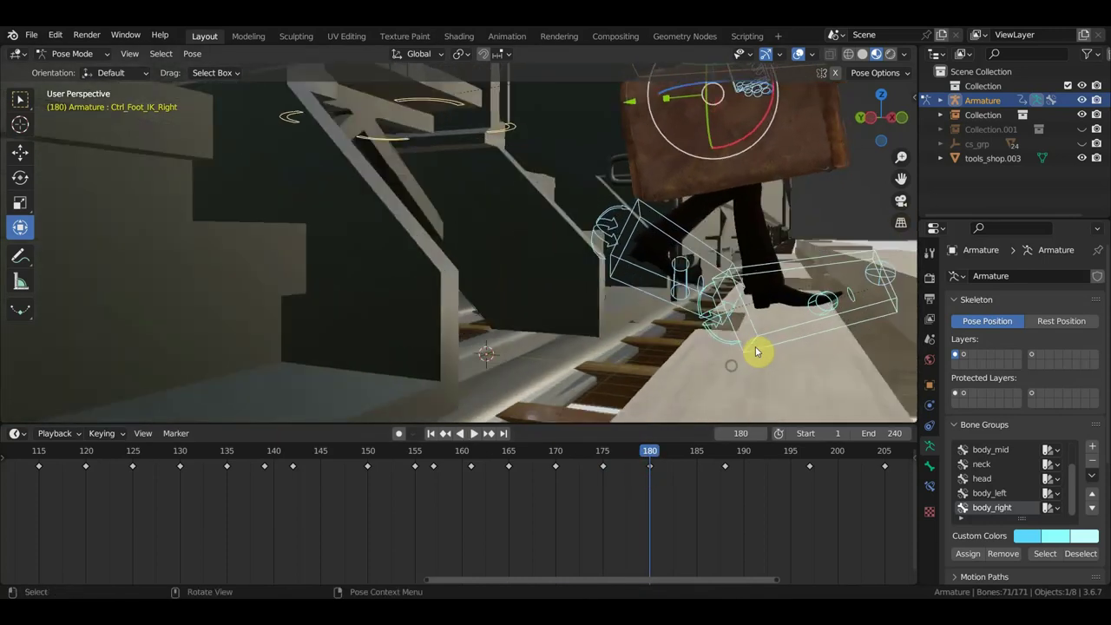
left_click(842, 264)
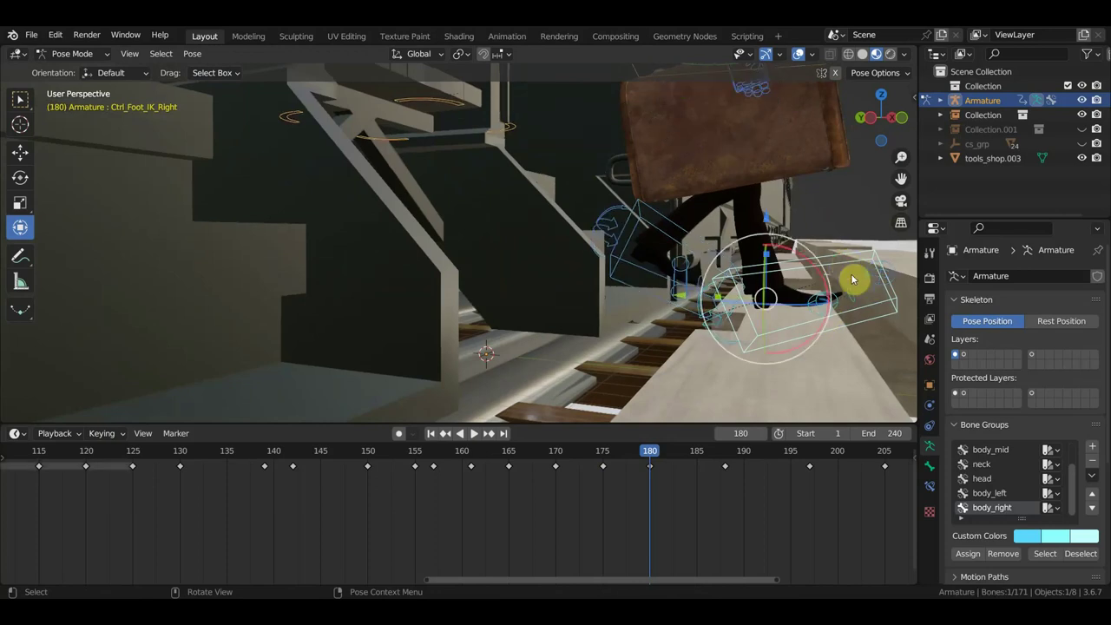
key("r")
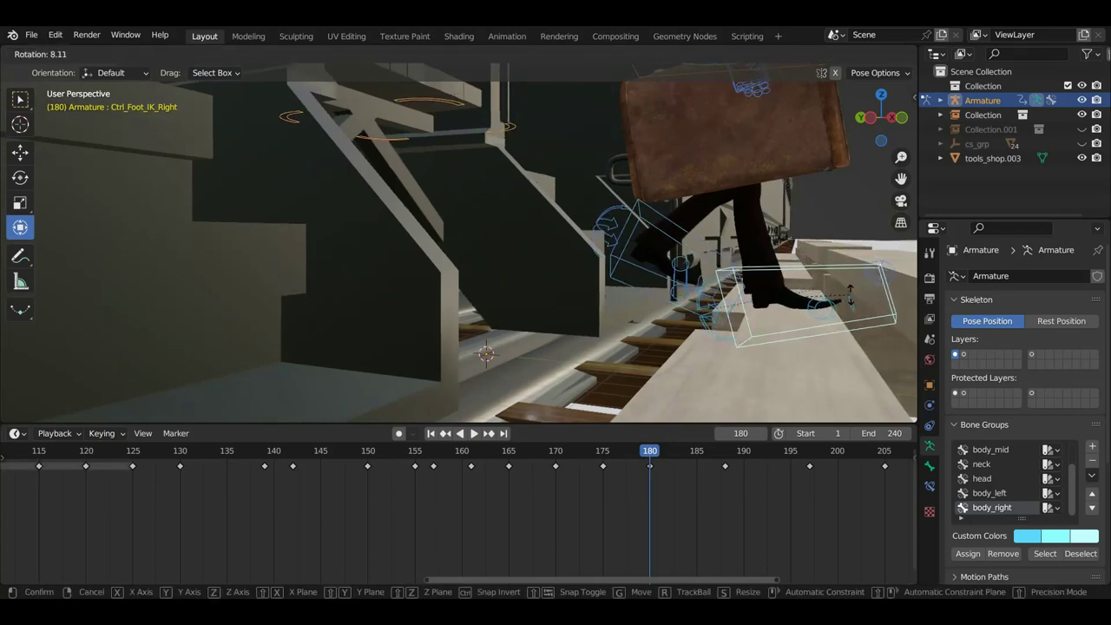
left_click(850, 303)
mouse_move(850, 303)
middle_mouse_down()
mouse_move(855, 278)
mouse_move(845, 277)
middle_mouse_up()
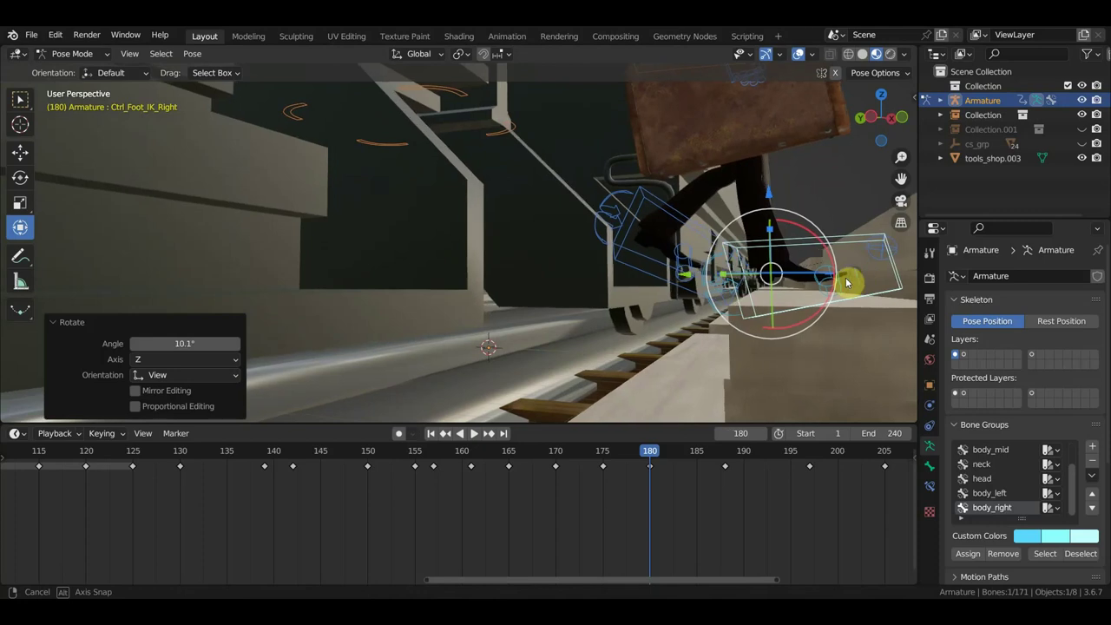
key("g")
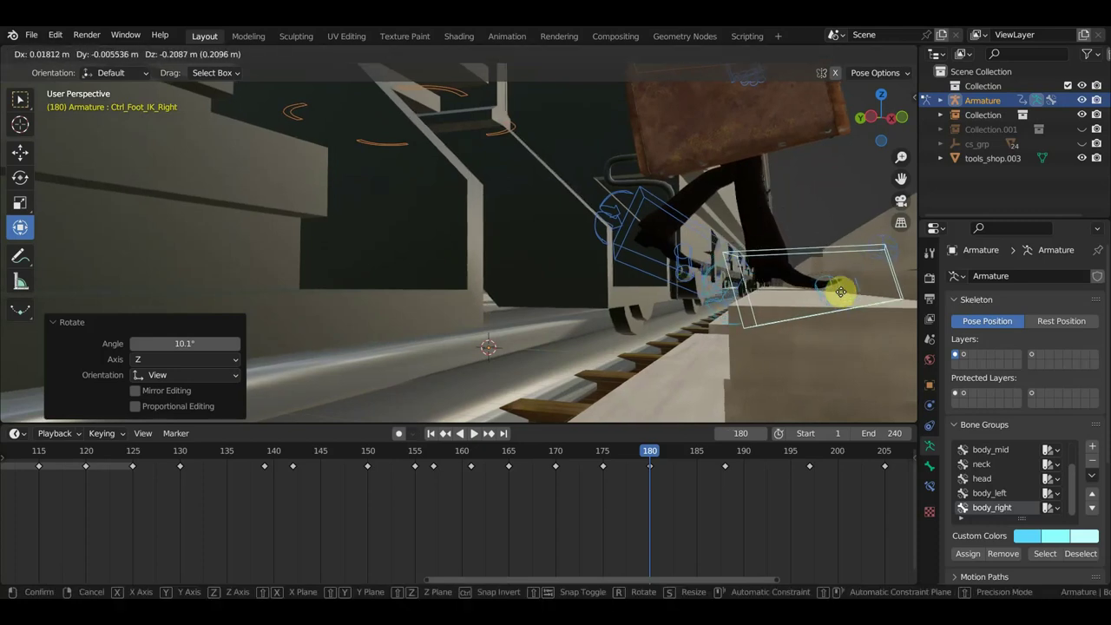
left_click(840, 291)
Lower both hand IK controls with the suitcase and key the whole rig at frame 180.
mouse_move(842, 288)
middle_mouse_down()
mouse_move(837, 295)
mouse_move(773, 257)
mouse_move(757, 200)
middle_mouse_up()
mouse_move(659, 188)
middle_mouse_down()
mouse_move(622, 162)
mouse_move(634, 168)
middle_mouse_up()
left_click(635, 164)
middle_click_drag(699, 157, 597, 191)
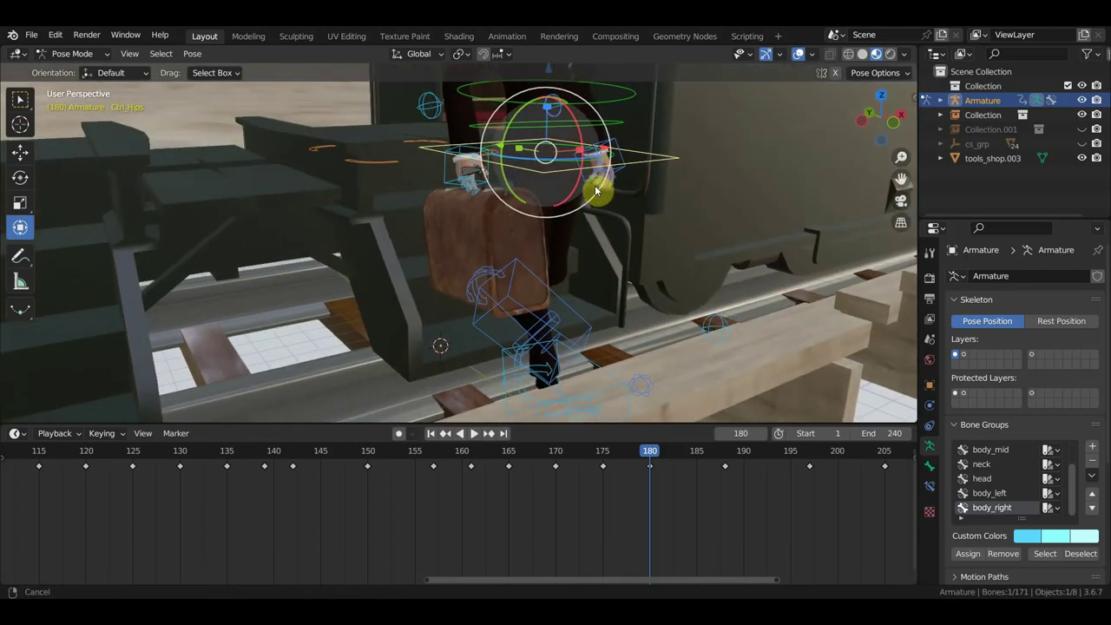
left_click(461, 175)
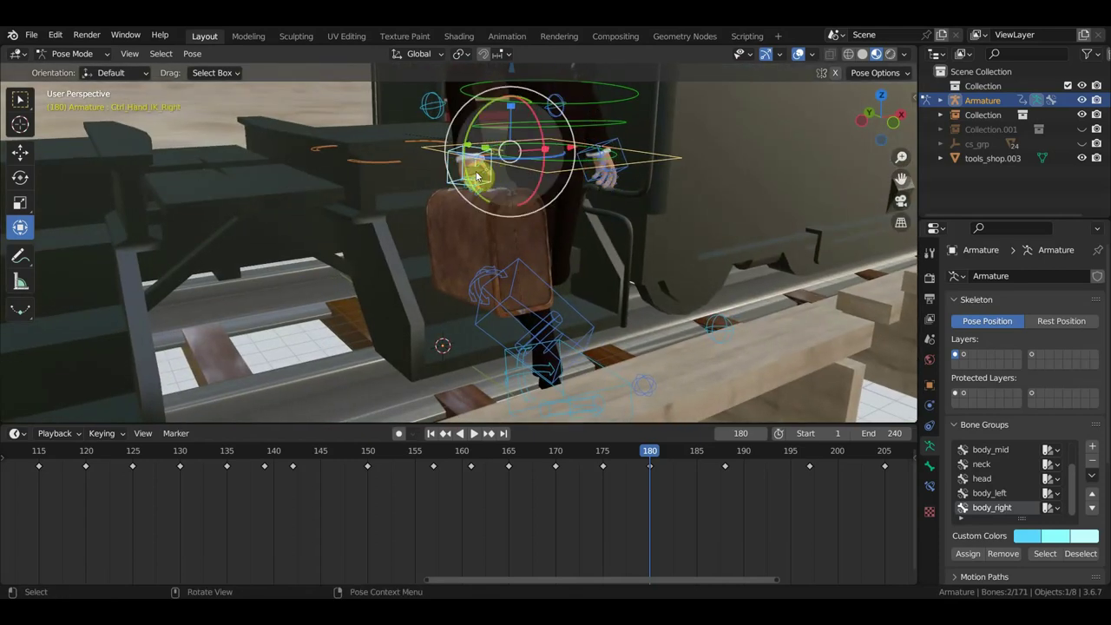
left_click(602, 175, "shift")
left_click(621, 149, "shift")
mouse_move(621, 149)
middle_mouse_down()
mouse_move(694, 168)
mouse_move(708, 124)
mouse_move(664, 210)
middle_mouse_up()
key("g")
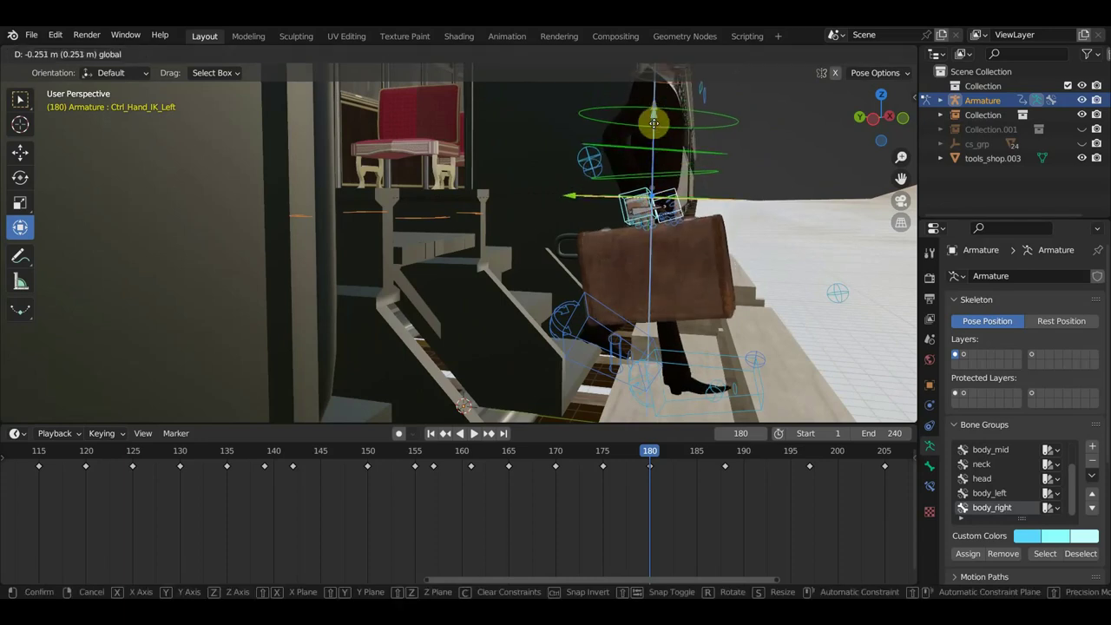
left_click(655, 128)
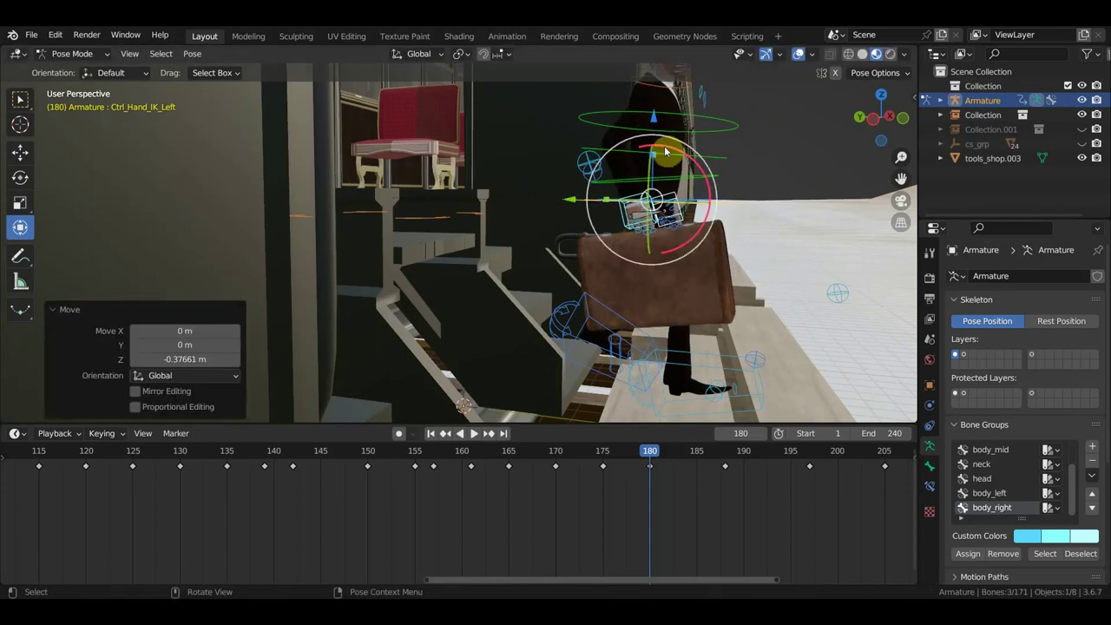
key("a")
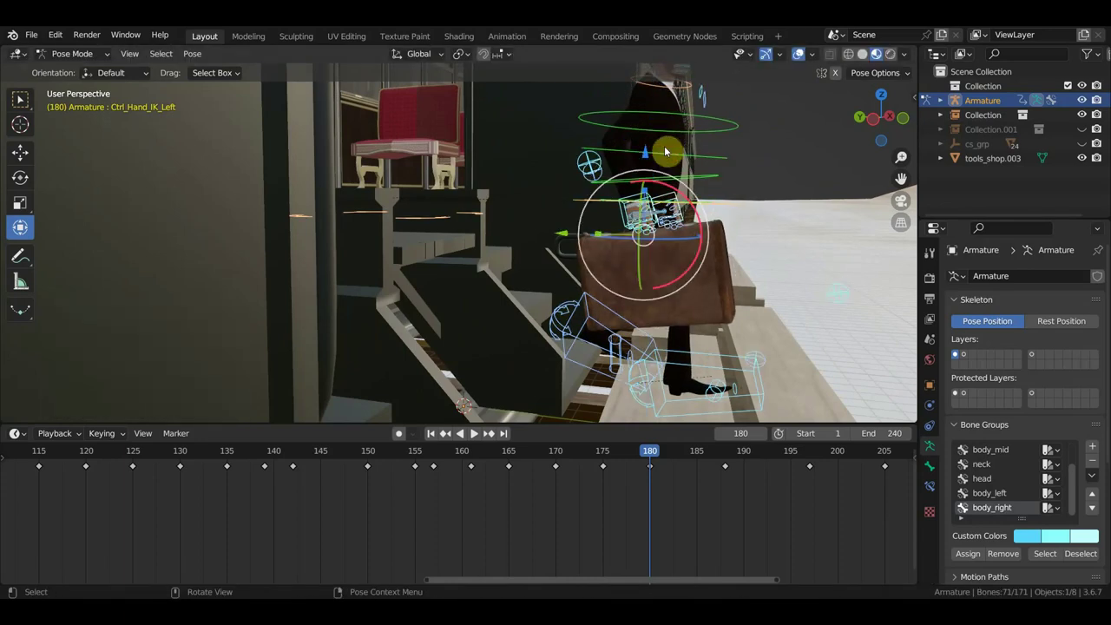
key("i")
Move the left foot IK down onto the lower step and re-key the full rig at frame 180.
mouse_move(669, 277)
middle_mouse_down()
mouse_move(659, 278)
mouse_move(703, 208)
mouse_move(649, 281)
middle_mouse_up()
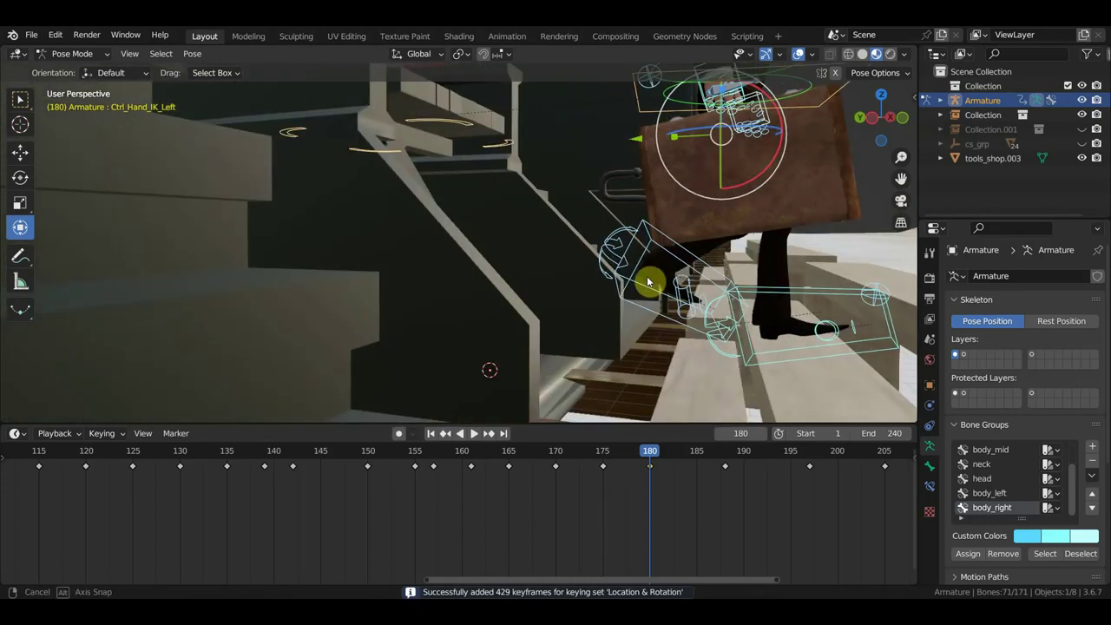
left_click(695, 267)
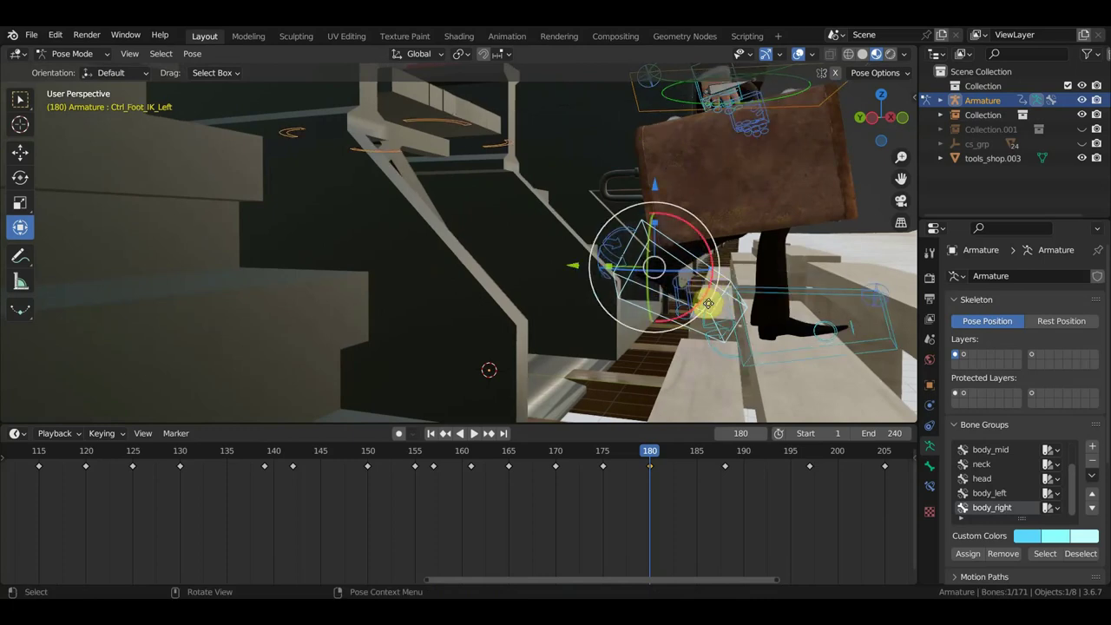
left_click_drag(708, 303, 684, 323)
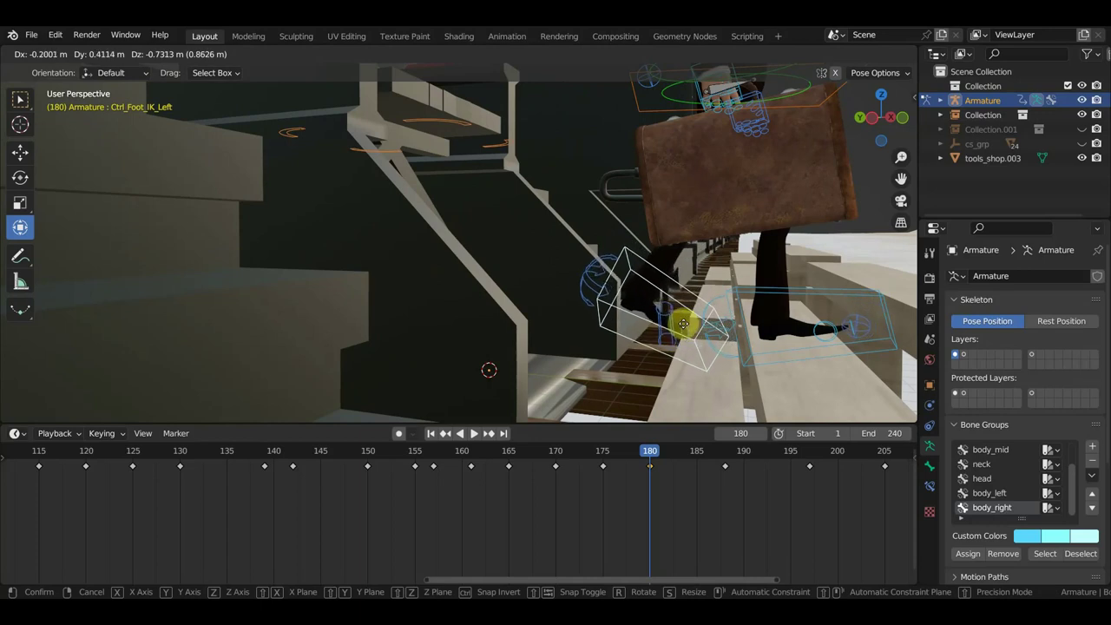
left_click_drag(683, 324, 692, 318)
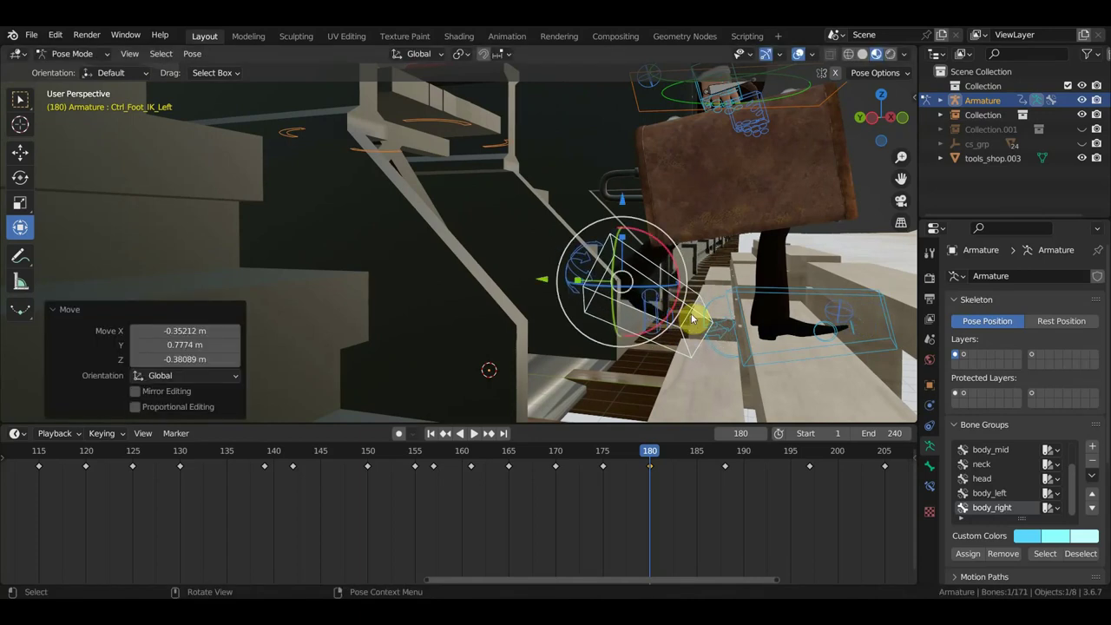
key("a")
key("i")
At frame 175, shift Ctrl_Foot_01_Left 0.50309 m along X and key all bones.
mouse_move(658, 468)
left_mouse_down()
mouse_move(647, 469)
mouse_move(675, 482)
mouse_move(650, 483)
left_mouse_up()
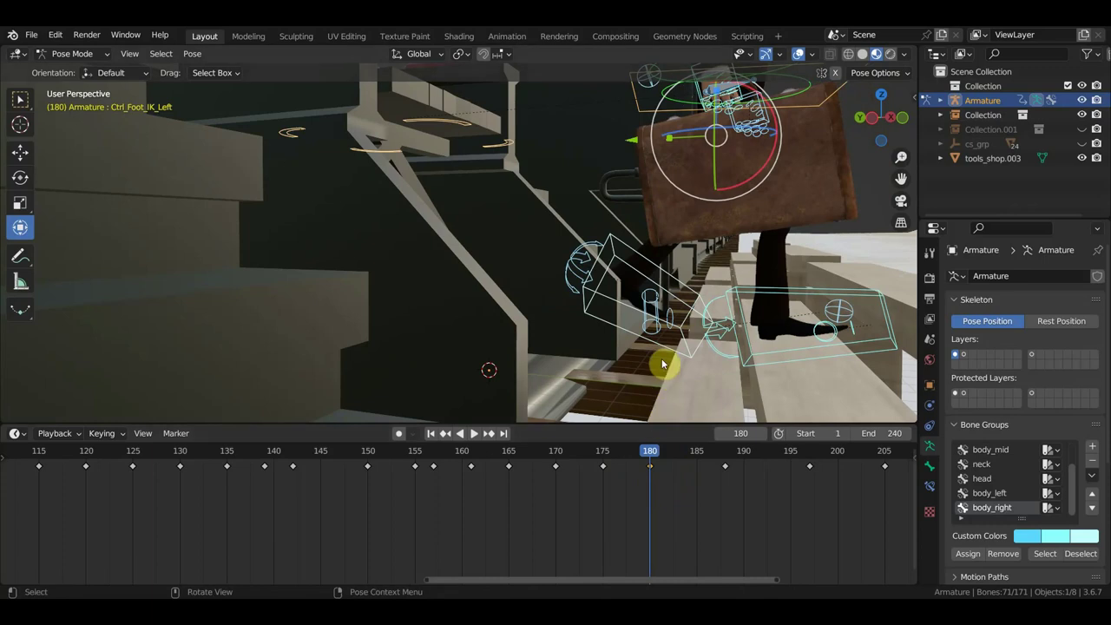
left_click(602, 457)
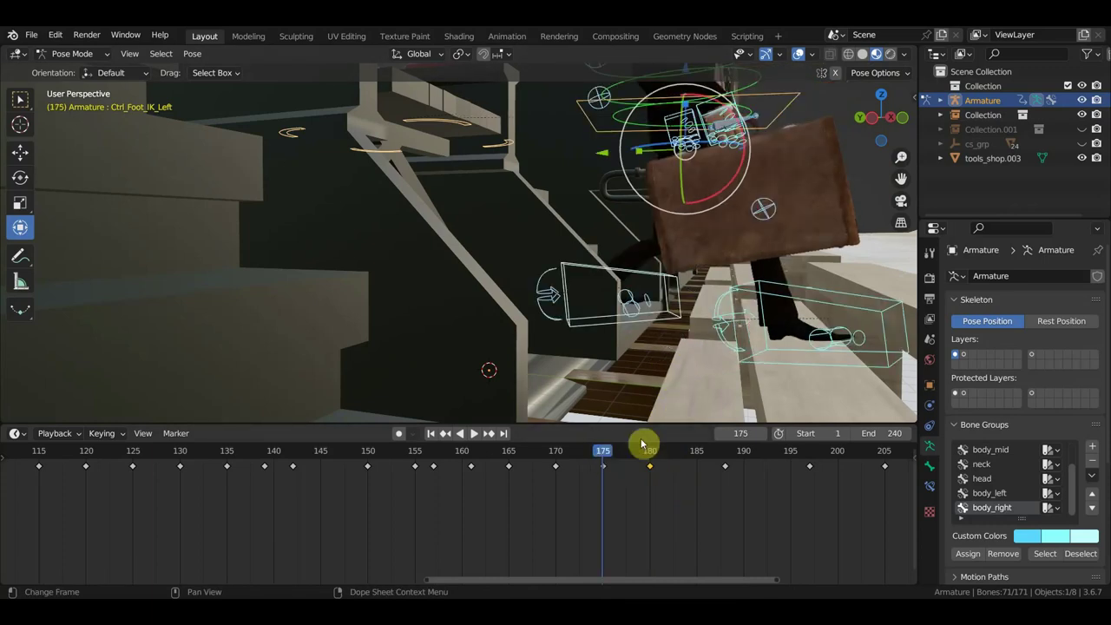
middle_click_drag(675, 373, 650, 367)
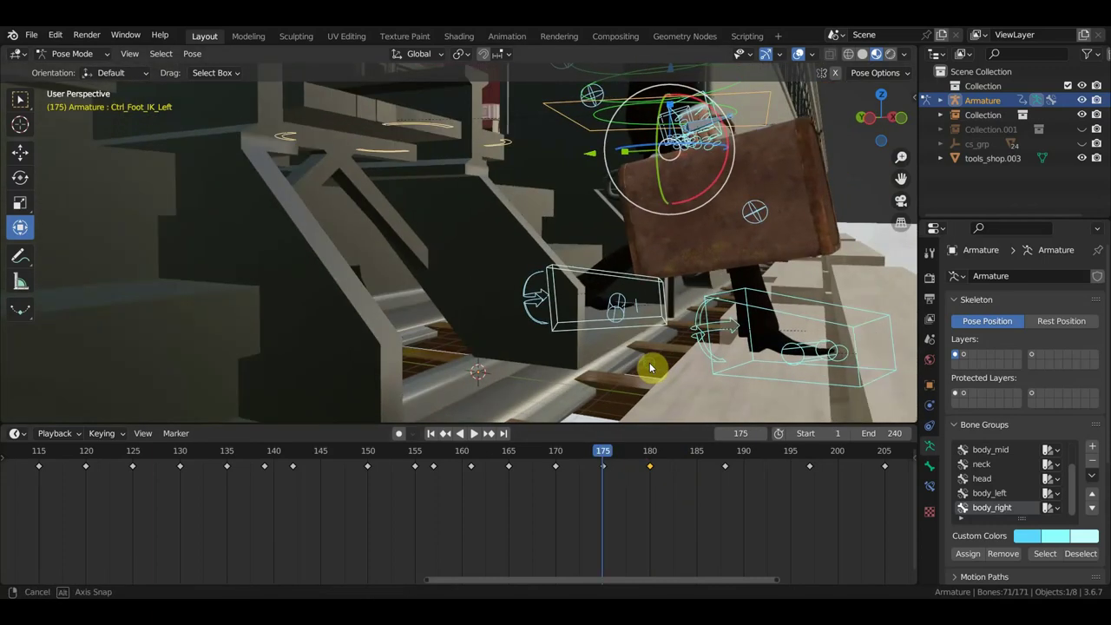
left_click(621, 324)
key("r")
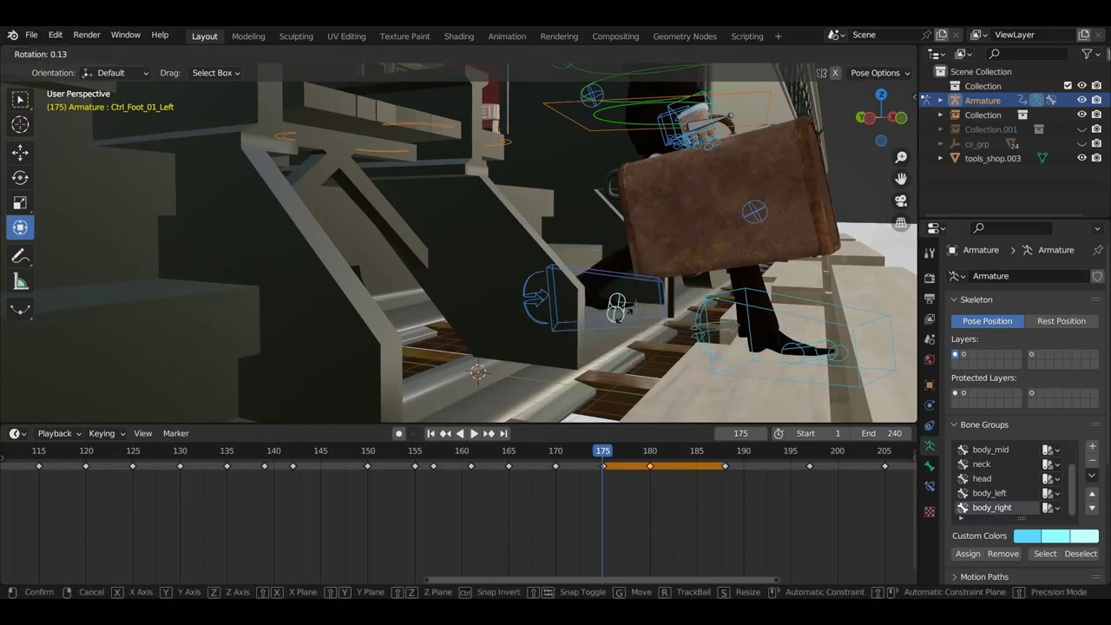
key("g")
left_click(657, 327)
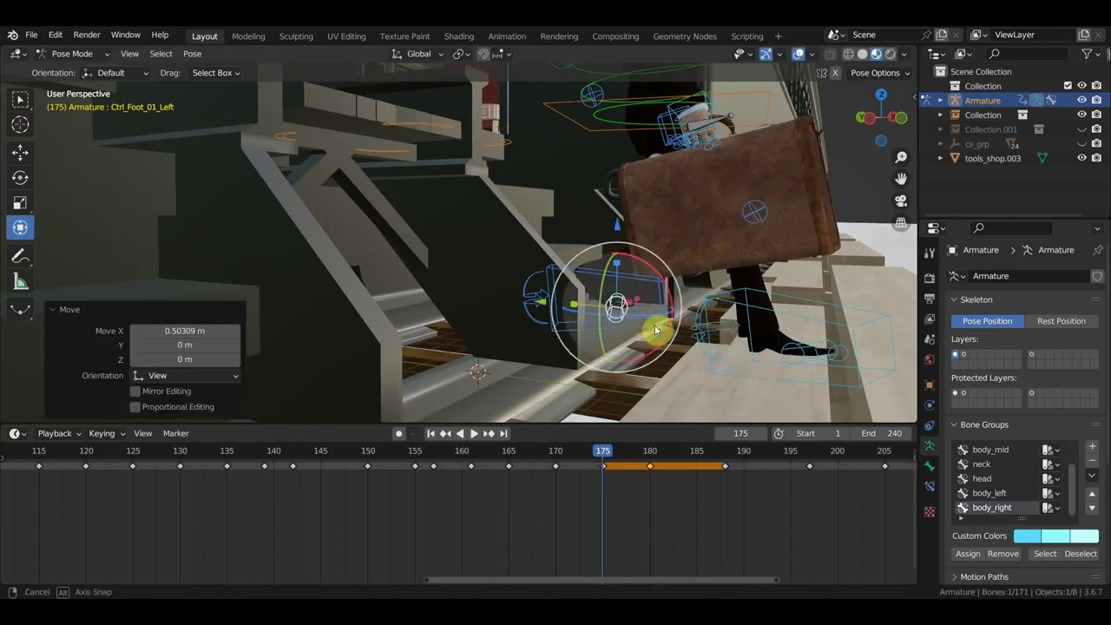
middle_click_drag(657, 327, 668, 328)
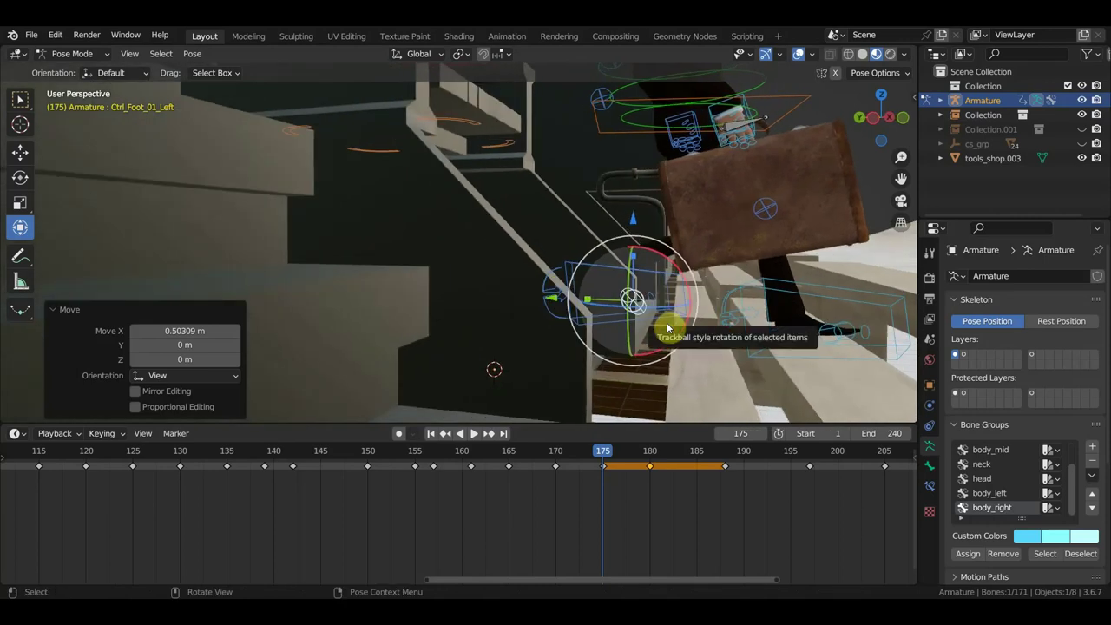
key("a")
key("i")
left_click_drag(581, 460, 509, 465)
mouse_move(573, 428)
middle_mouse_down()
mouse_move(570, 405)
mouse_move(561, 413)
mouse_move(568, 392)
mouse_move(671, 318)
mouse_move(594, 330)
middle_mouse_up()
scroll(589, 331, "down", 2)
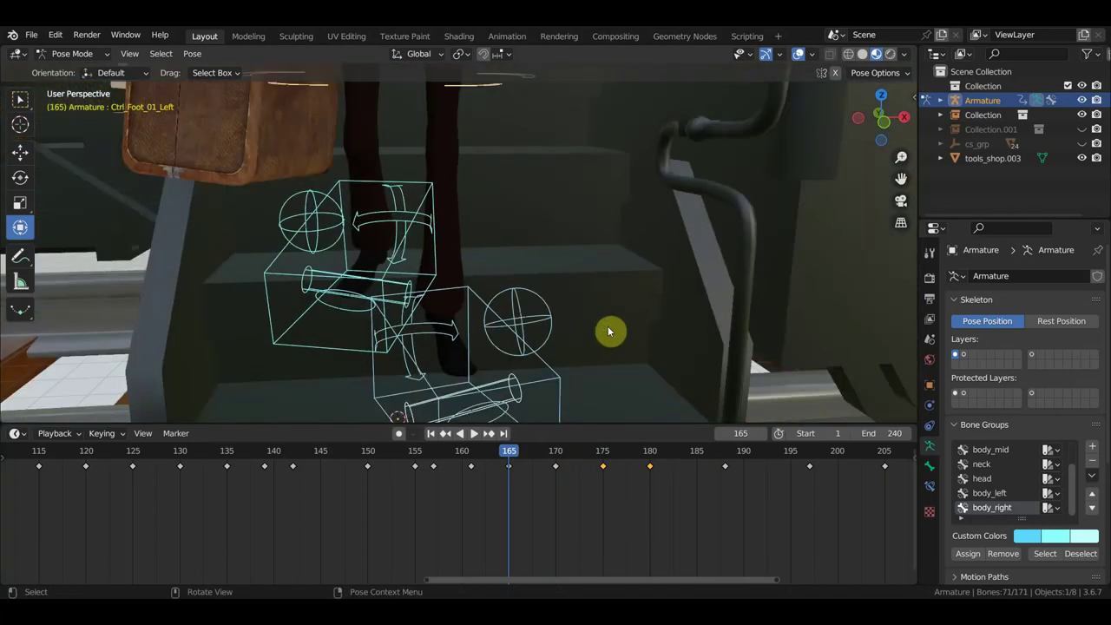
Scrub and play between frames 149 and 162 to watch the left foot step down.
scroll(608, 331, "down", 1)
left_click_drag(506, 454, 372, 468)
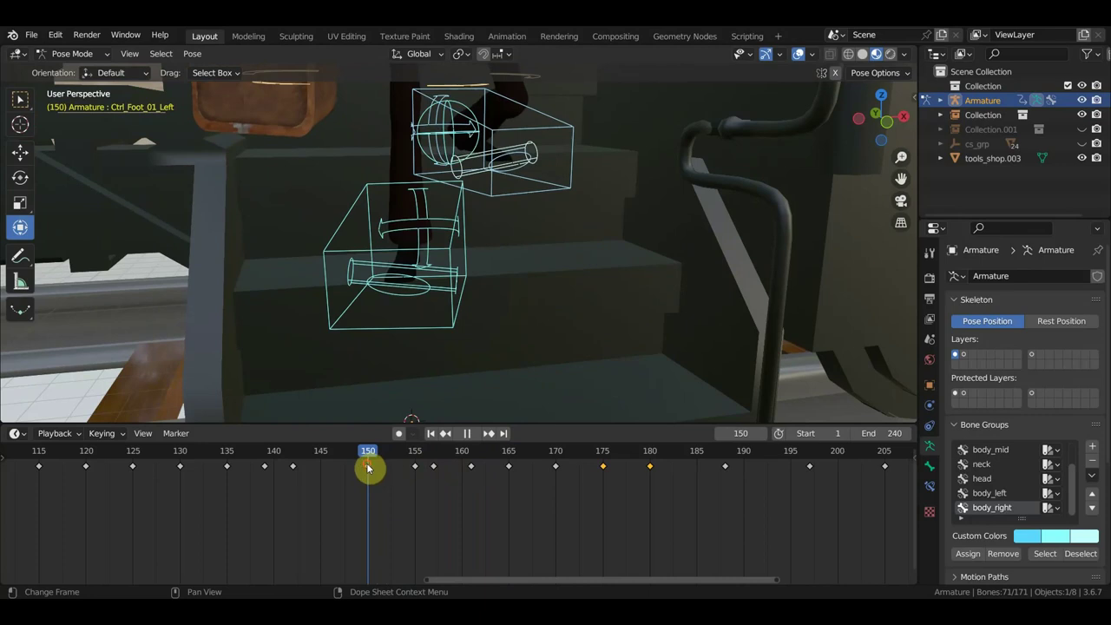
middle_click_drag(515, 363, 551, 368)
left_click(414, 457)
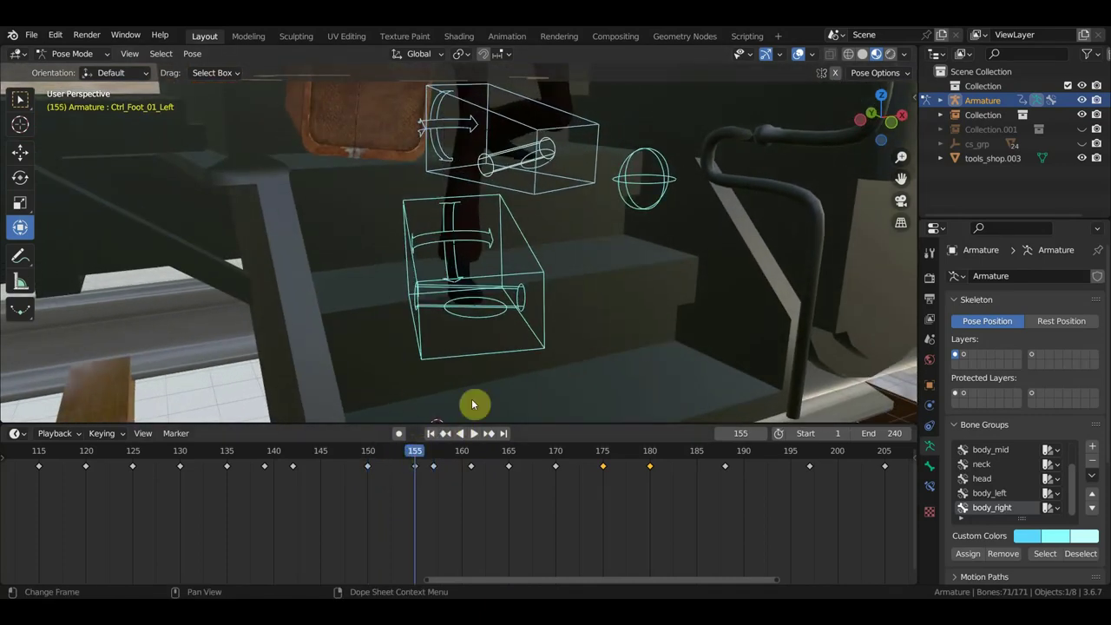
left_click(365, 456)
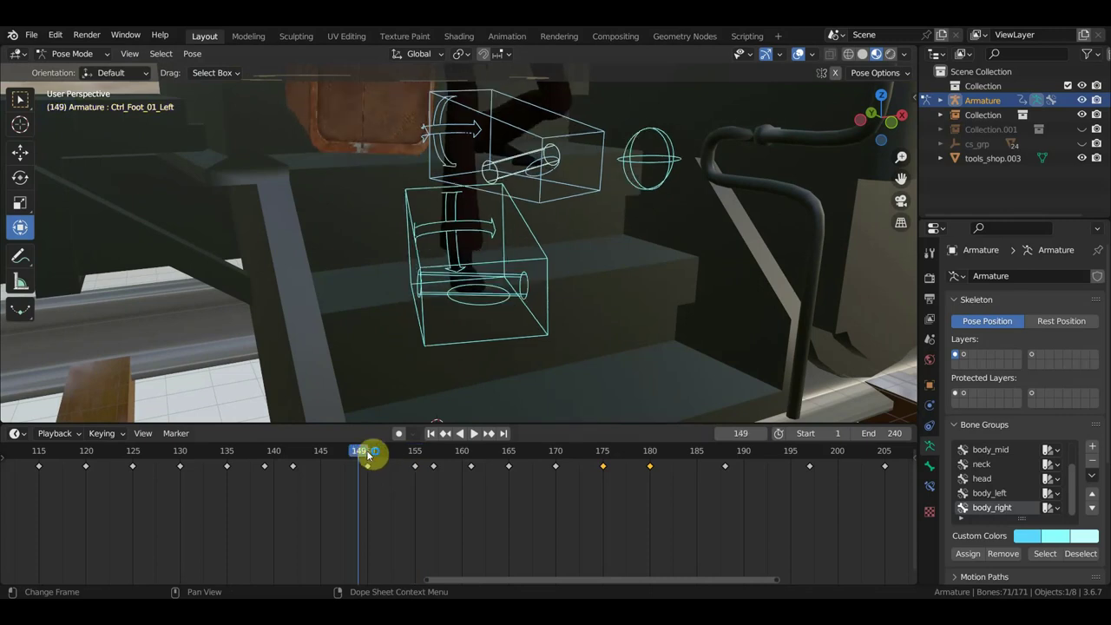
key("space")
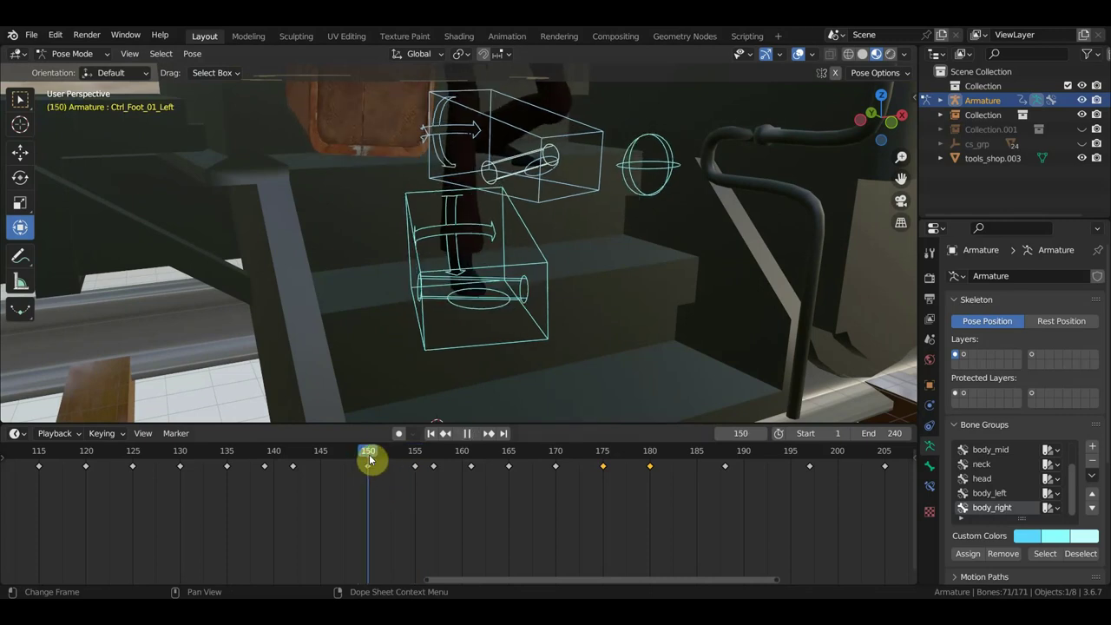
mouse_move(368, 460)
left_mouse_down()
mouse_move(433, 485)
mouse_move(435, 474)
left_mouse_up()
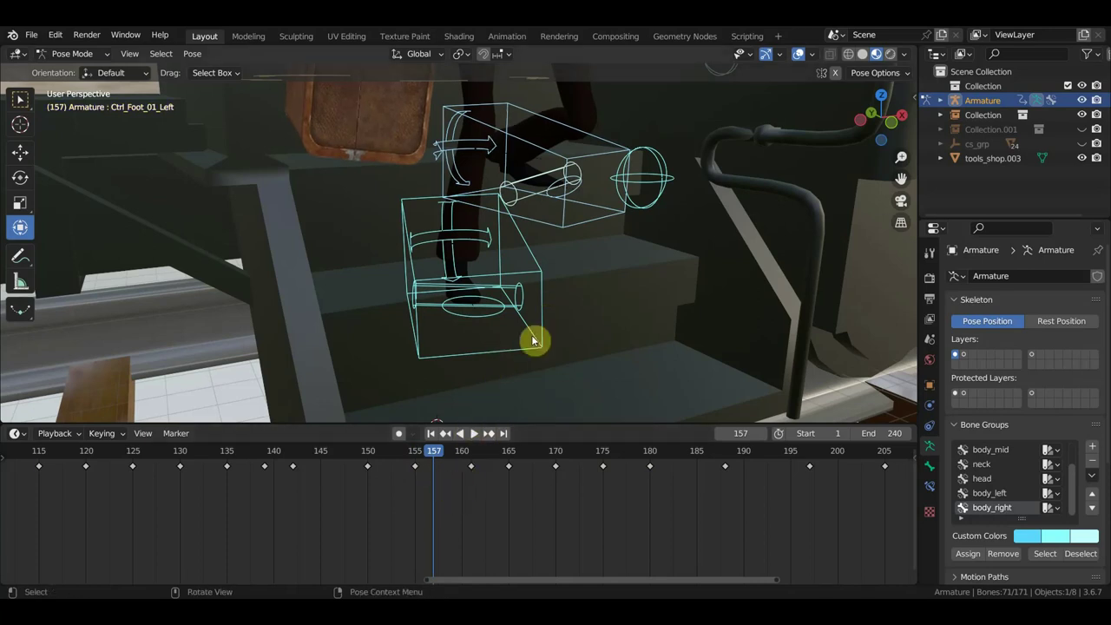
left_click_drag(436, 457, 297, 477)
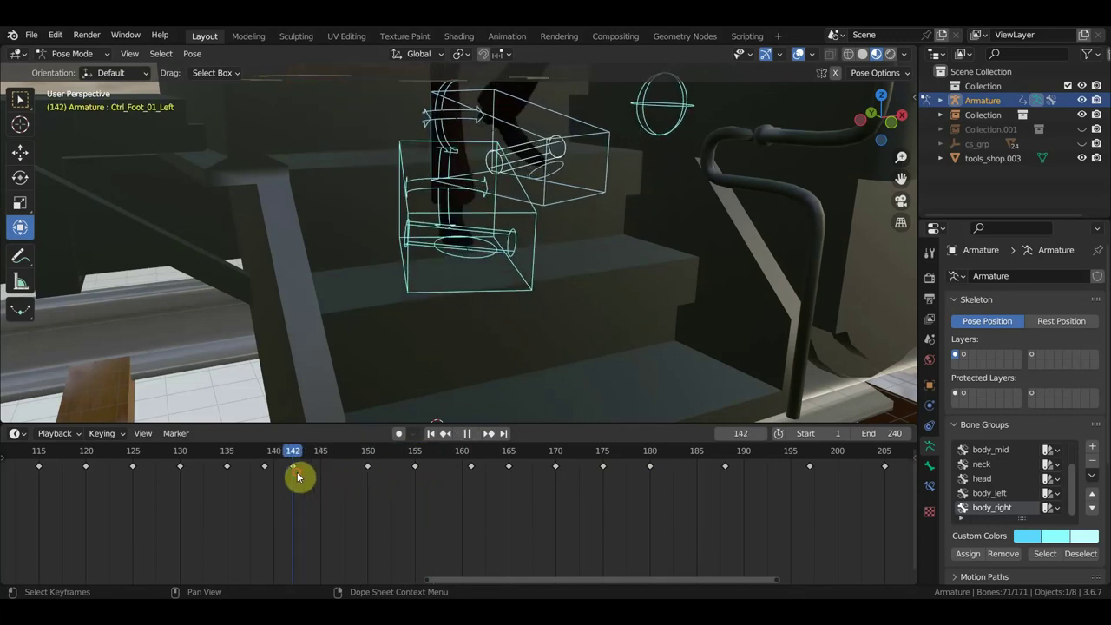
mouse_move(425, 391)
middle_mouse_down()
mouse_move(576, 355)
mouse_move(555, 364)
middle_mouse_up()
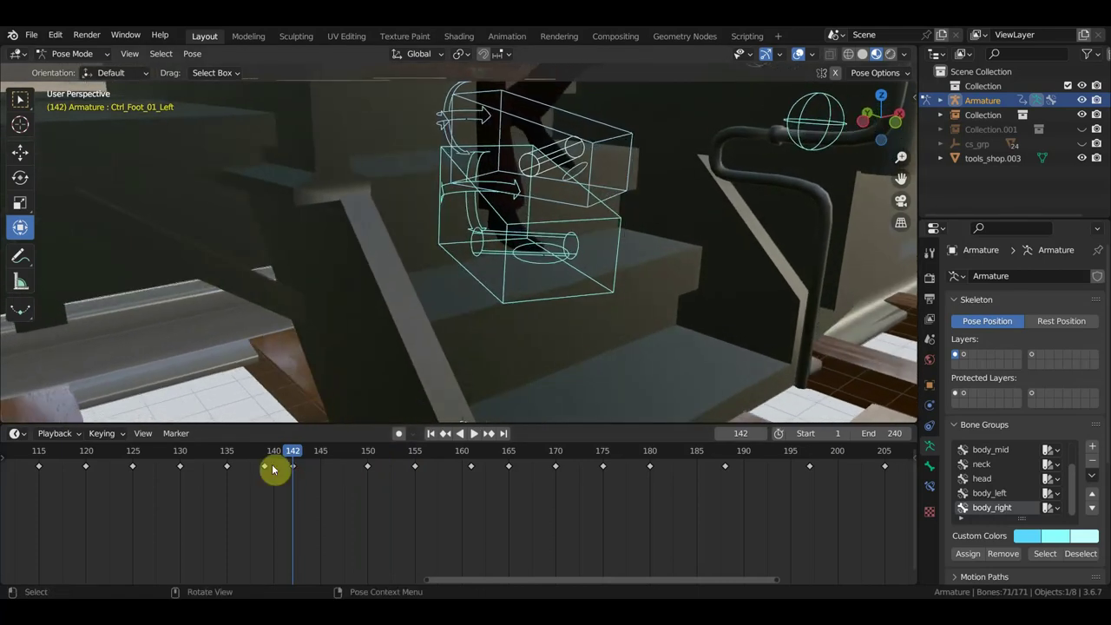
Review frames 139–154, undo an accidental keyframe change, and replay from frame 145.
left_click_drag(264, 455, 265, 453)
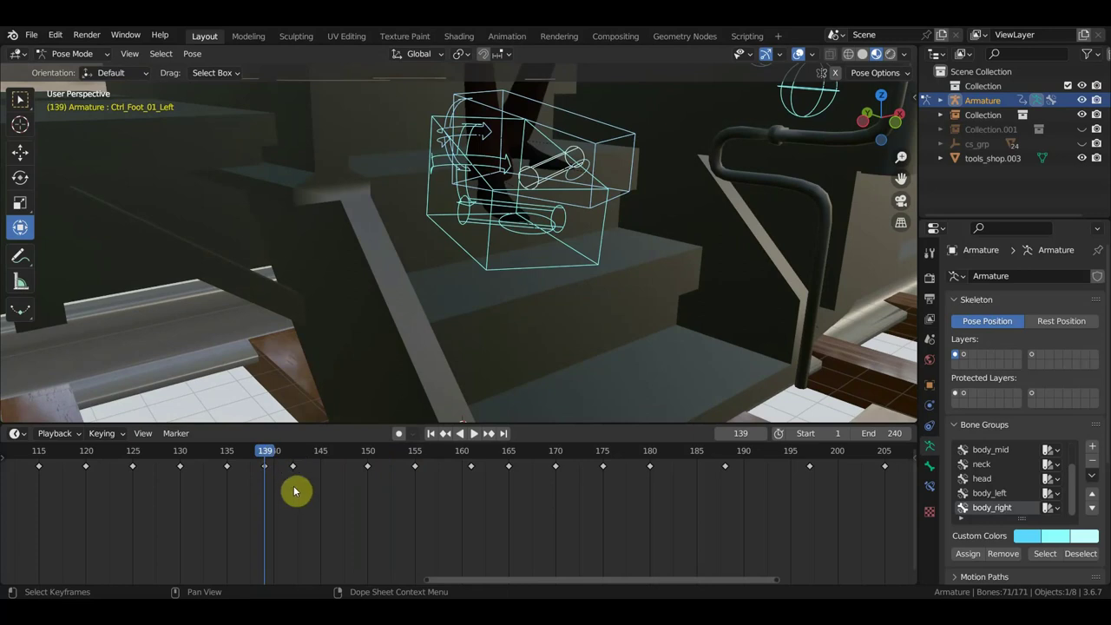
left_click(293, 467)
mouse_move(272, 453)
left_mouse_down()
mouse_move(418, 490)
mouse_move(374, 492)
mouse_move(409, 496)
mouse_move(417, 501)
mouse_move(384, 500)
mouse_move(421, 508)
mouse_move(385, 504)
mouse_move(415, 512)
left_mouse_up()
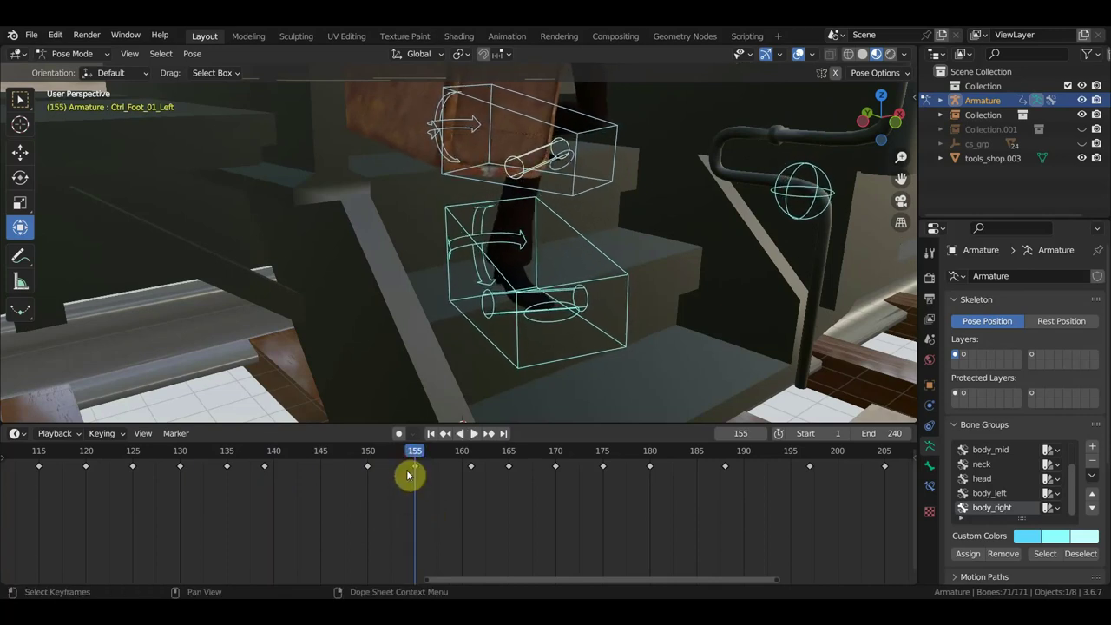
key("ctrl+z")
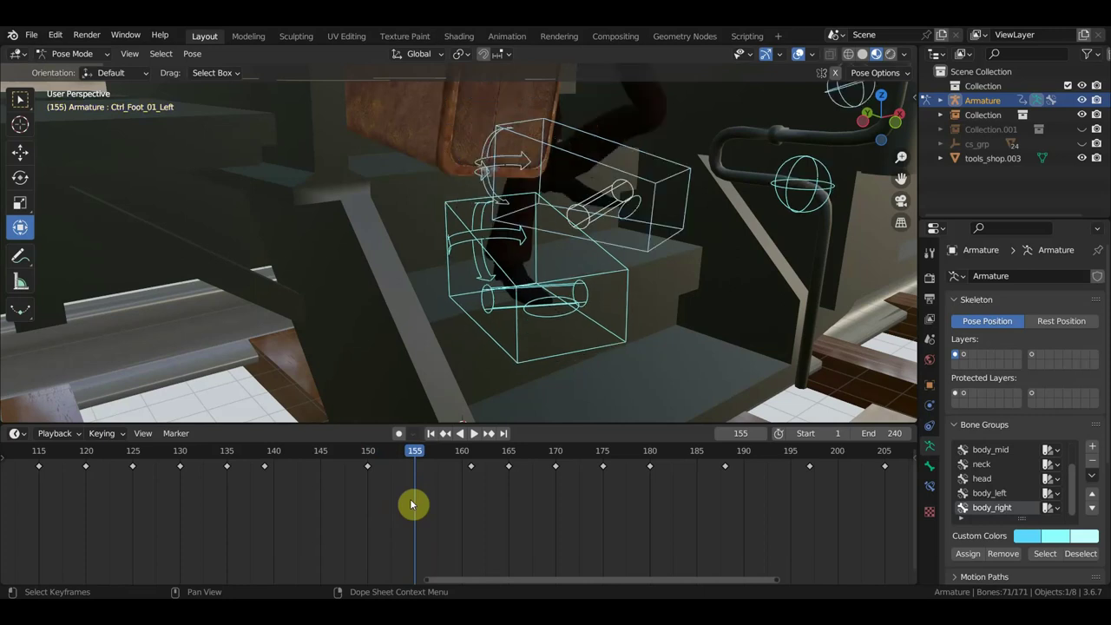
left_click_drag(411, 459, 322, 465)
key("space")
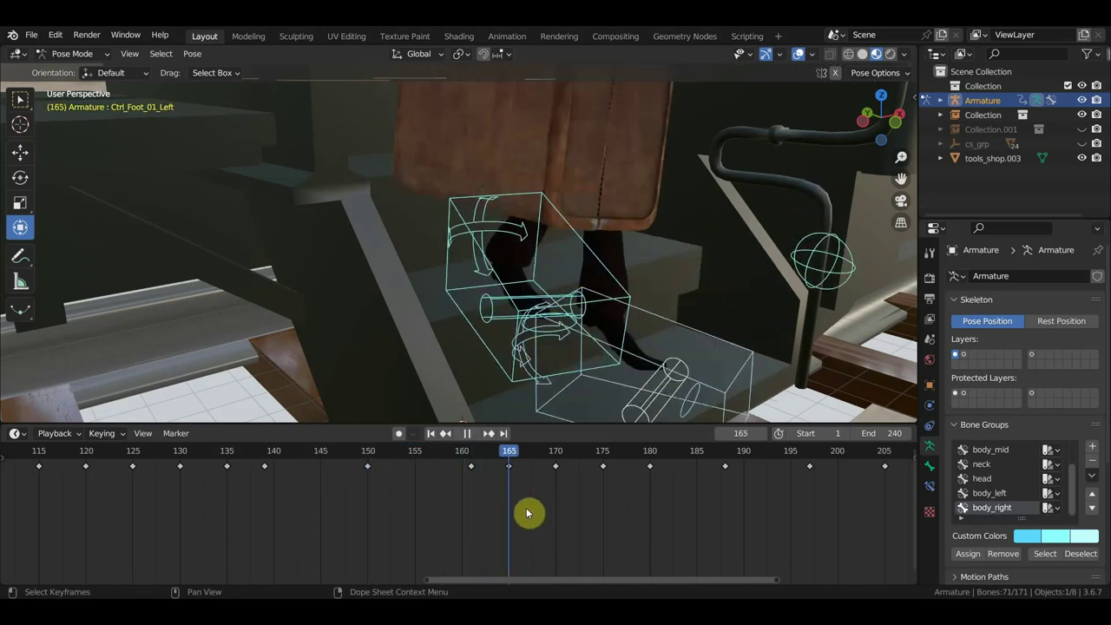
Scrub from frame 165 back to 136 and orbit around the feet on the steps.
mouse_move(550, 511)
left_mouse_down()
mouse_move(510, 511)
mouse_move(591, 519)
mouse_move(510, 512)
left_mouse_up()
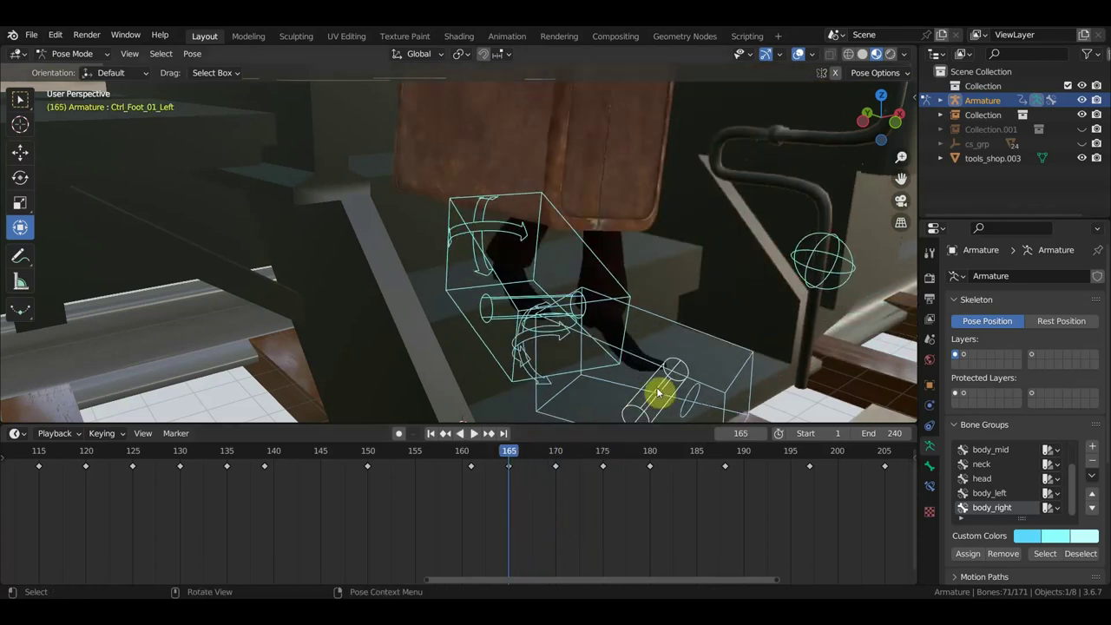
mouse_move(657, 390)
middle_mouse_down()
mouse_move(682, 387)
mouse_move(644, 381)
middle_mouse_up()
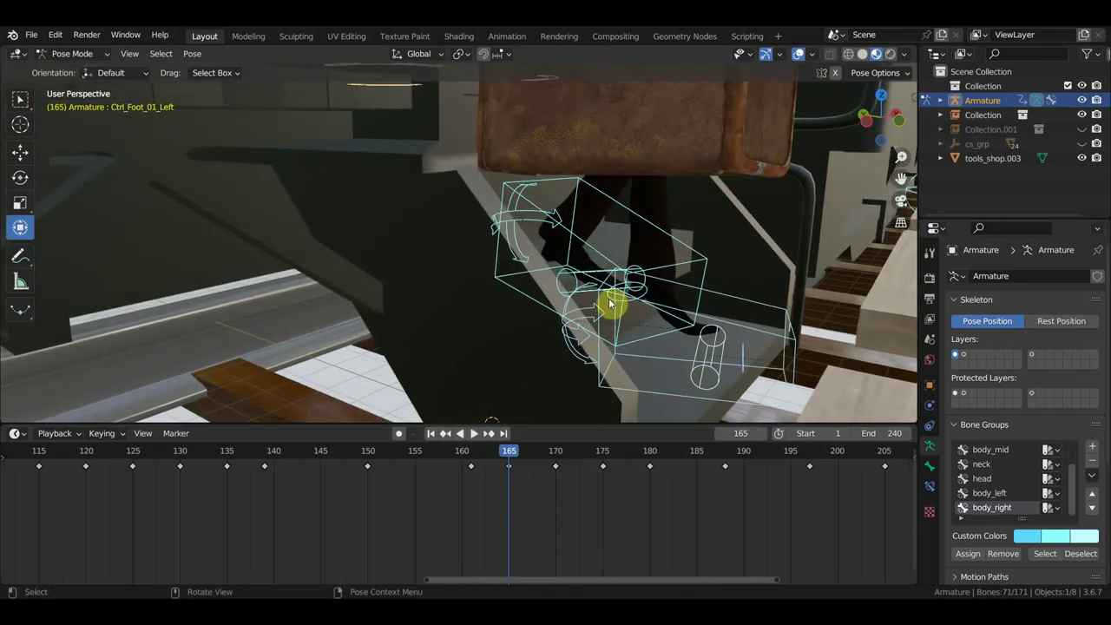
mouse_move(662, 300)
middle_mouse_down()
mouse_move(703, 305)
mouse_move(617, 280)
mouse_move(545, 332)
middle_mouse_up()
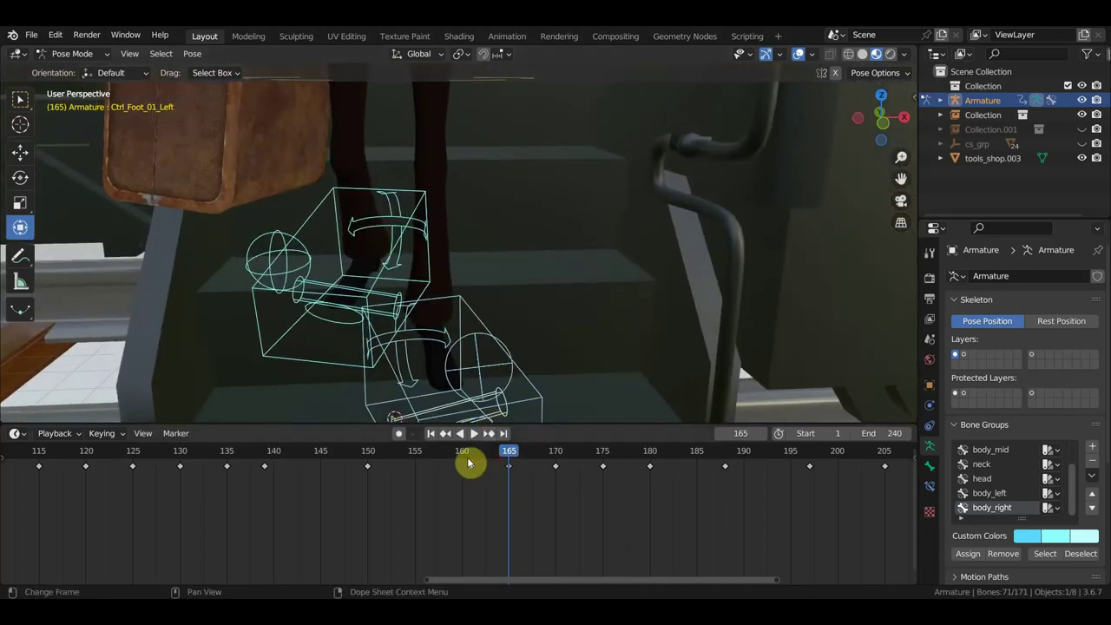
mouse_move(467, 462)
left_mouse_down()
mouse_move(325, 459)
mouse_move(93, 480)
left_mouse_up()
mouse_move(344, 332)
middle_mouse_down()
mouse_move(463, 356)
mouse_move(513, 111)
middle_mouse_up()
mouse_move(575, 214)
middle_mouse_down()
mouse_move(658, 203)
mouse_move(616, 203)
middle_mouse_up()
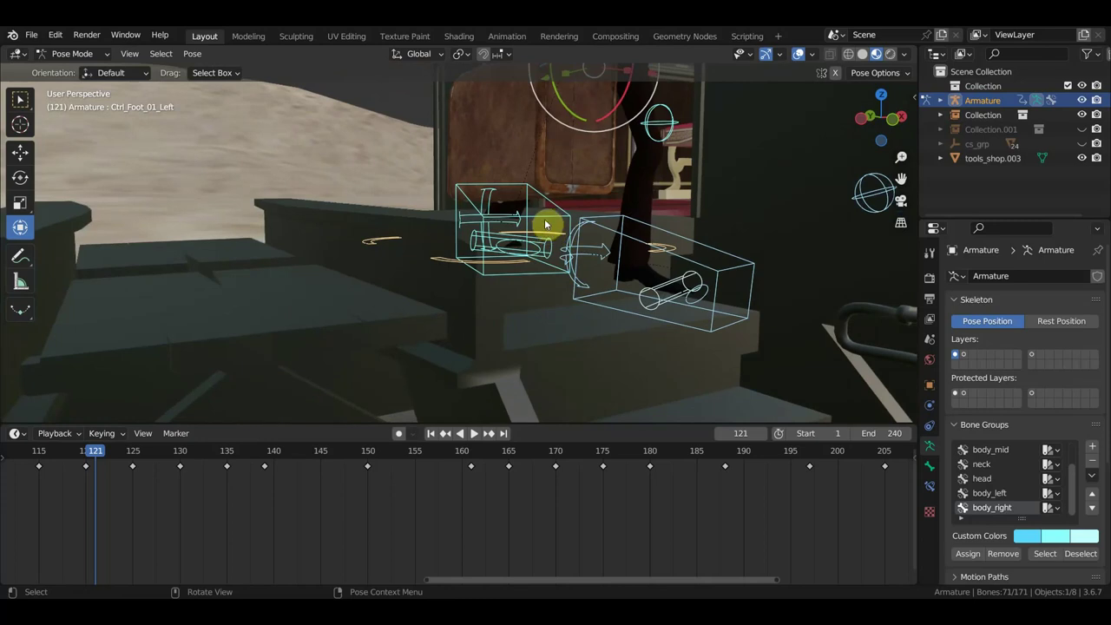
Raise Ctrl_Foot_IK_Right about 0.72 m vertically, key the full rig, and shift the keys to frame 120.
left_click(544, 219)
key("g")
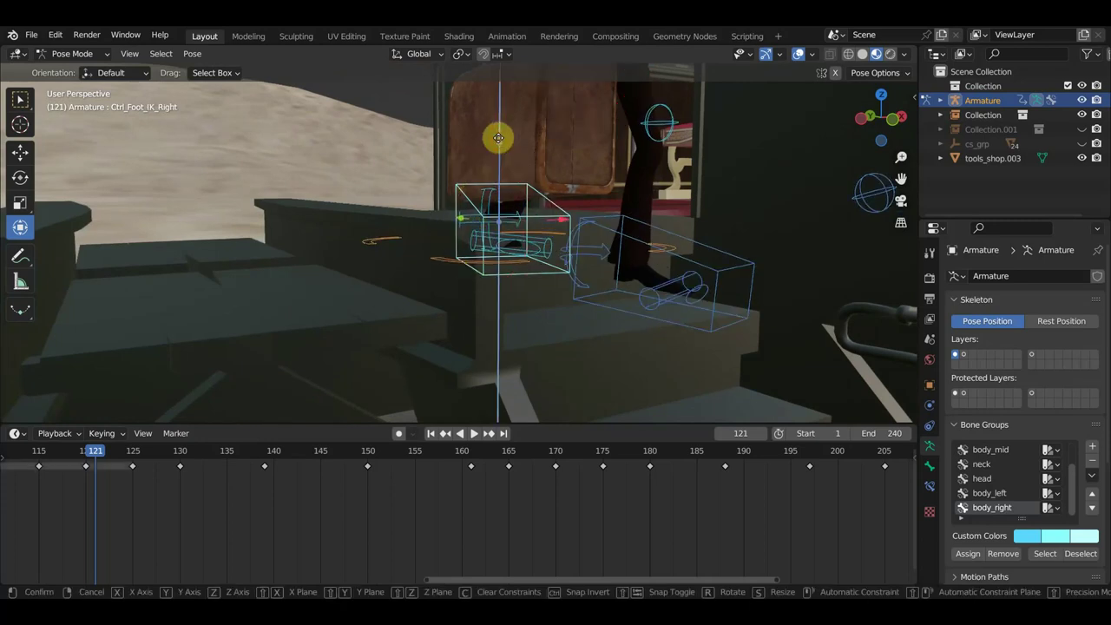
key("z")
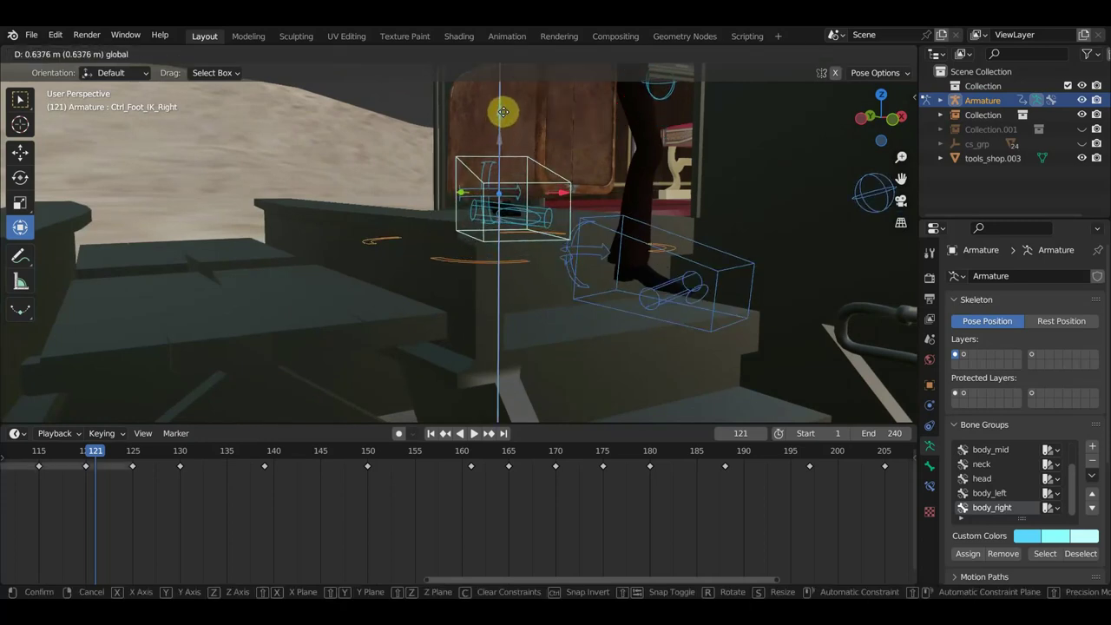
left_click(508, 115)
mouse_move(582, 176)
middle_mouse_down()
mouse_move(533, 173)
mouse_move(545, 166)
mouse_move(645, 230)
middle_mouse_up()
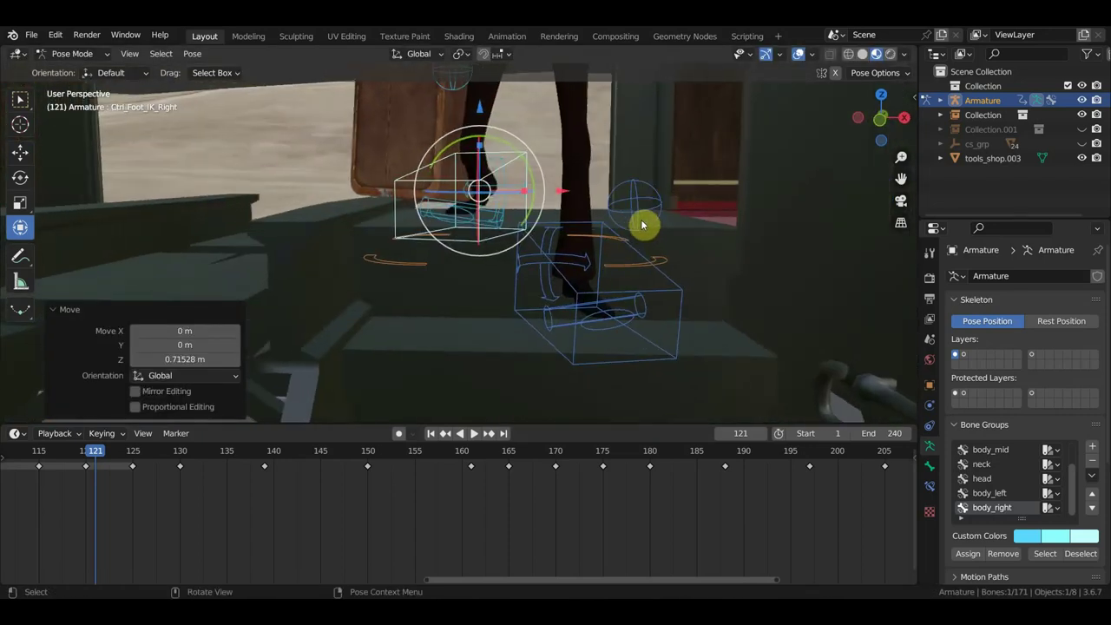
key("a")
key("i")
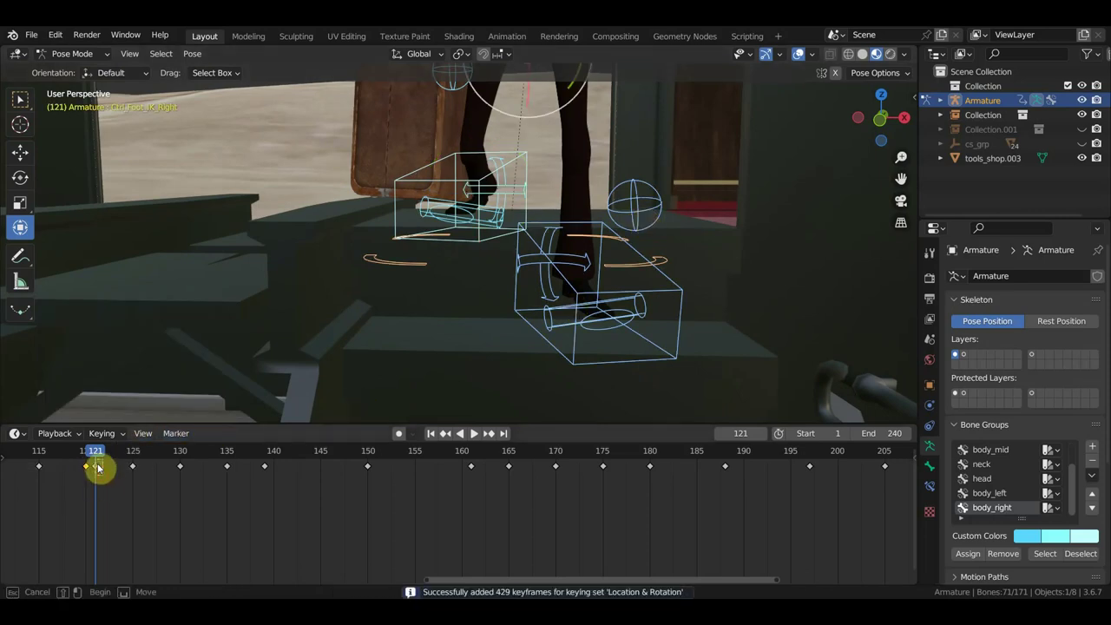
key("g")
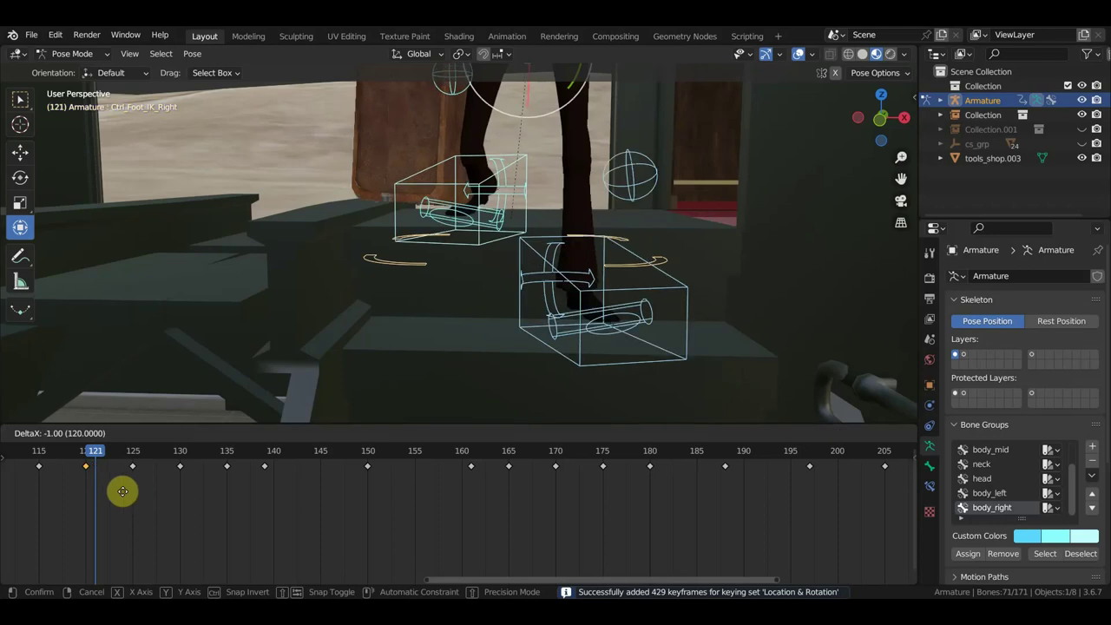
left_click(107, 469)
Play back from frame 121, stopping at frame 130 to inspect the feet.
key("space")
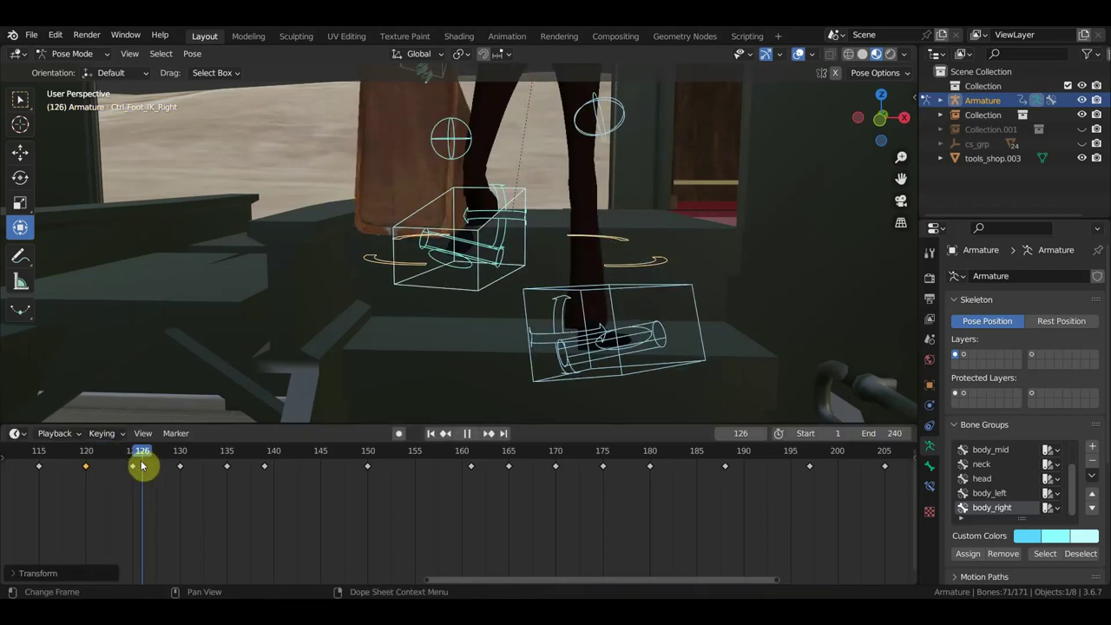
left_click(184, 483)
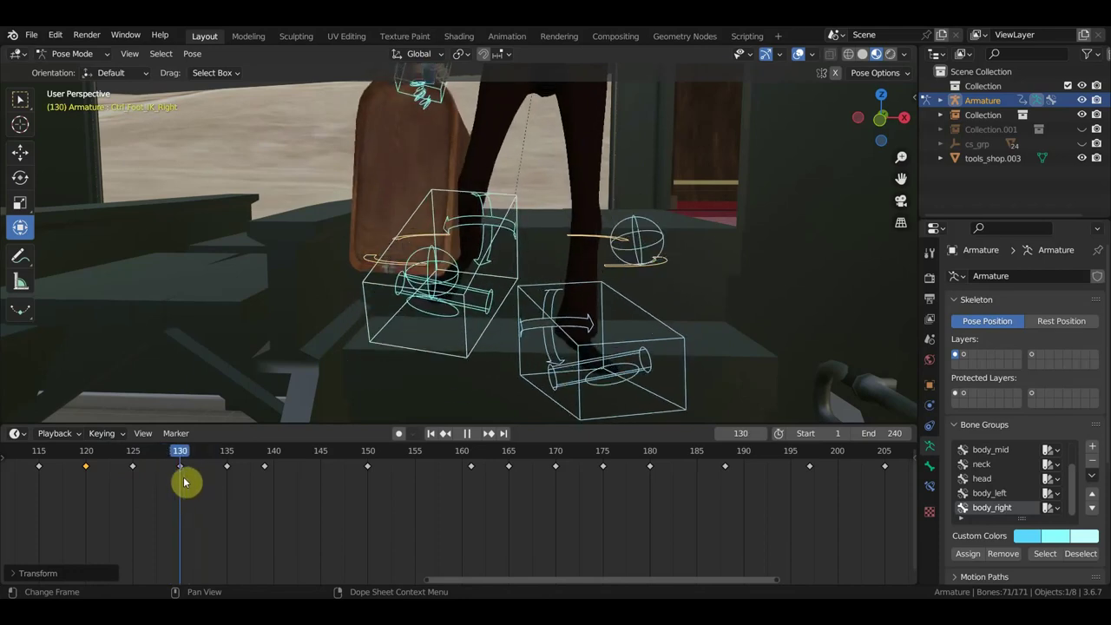
middle_click_drag(492, 300, 501, 246)
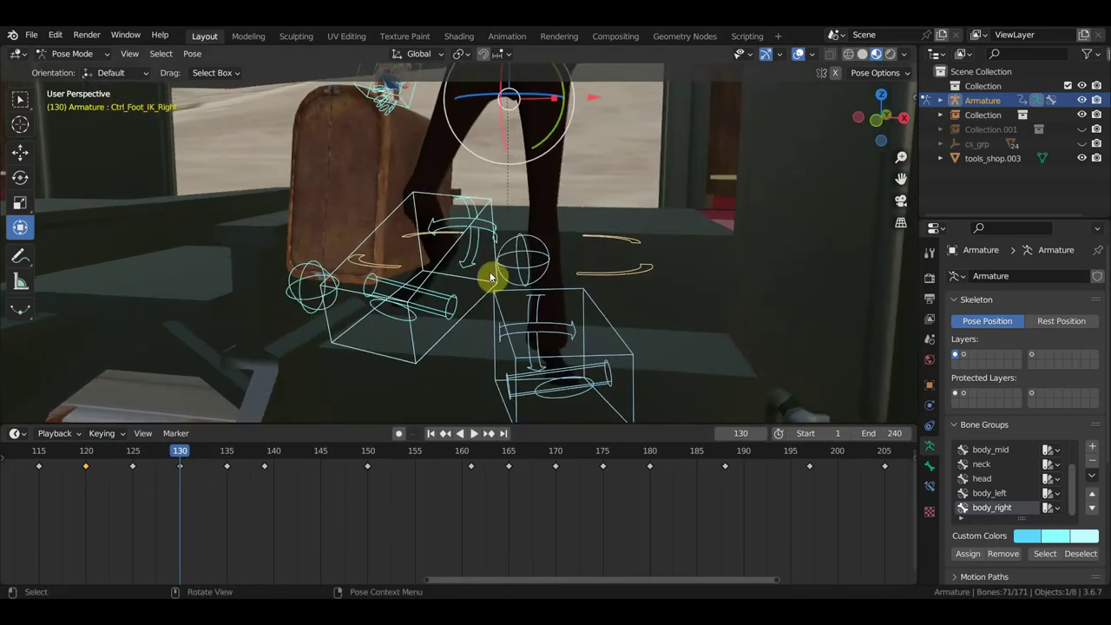
mouse_move(494, 209)
middle_mouse_down()
mouse_move(446, 209)
mouse_move(481, 203)
mouse_move(473, 224)
middle_mouse_up()
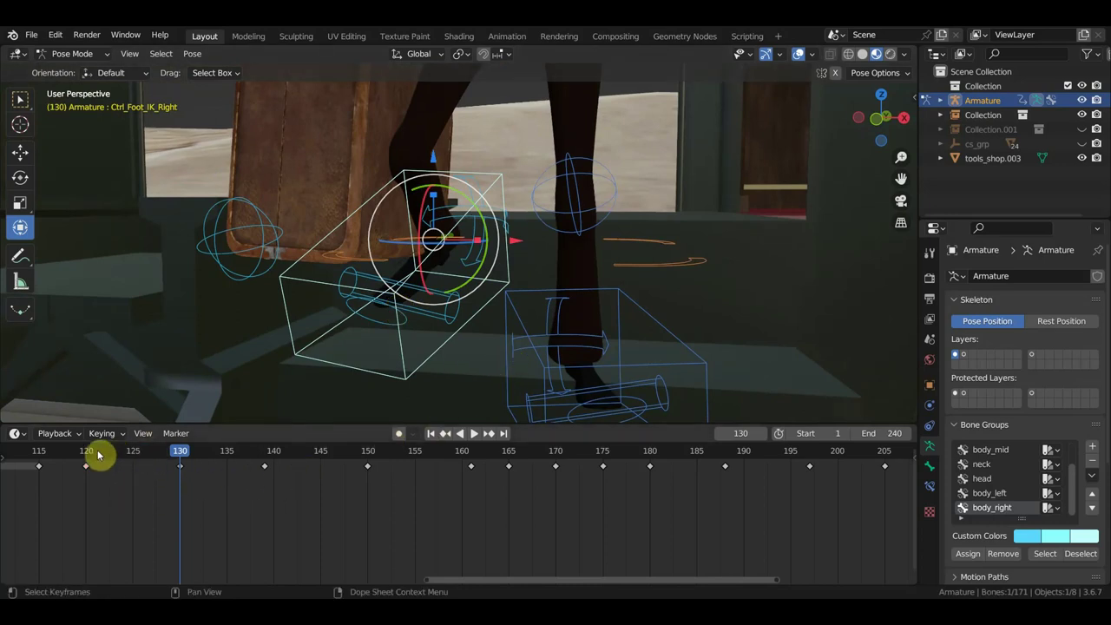
Play the animation from frame 120 and stop at frame 139.
left_click(87, 451)
key("space")
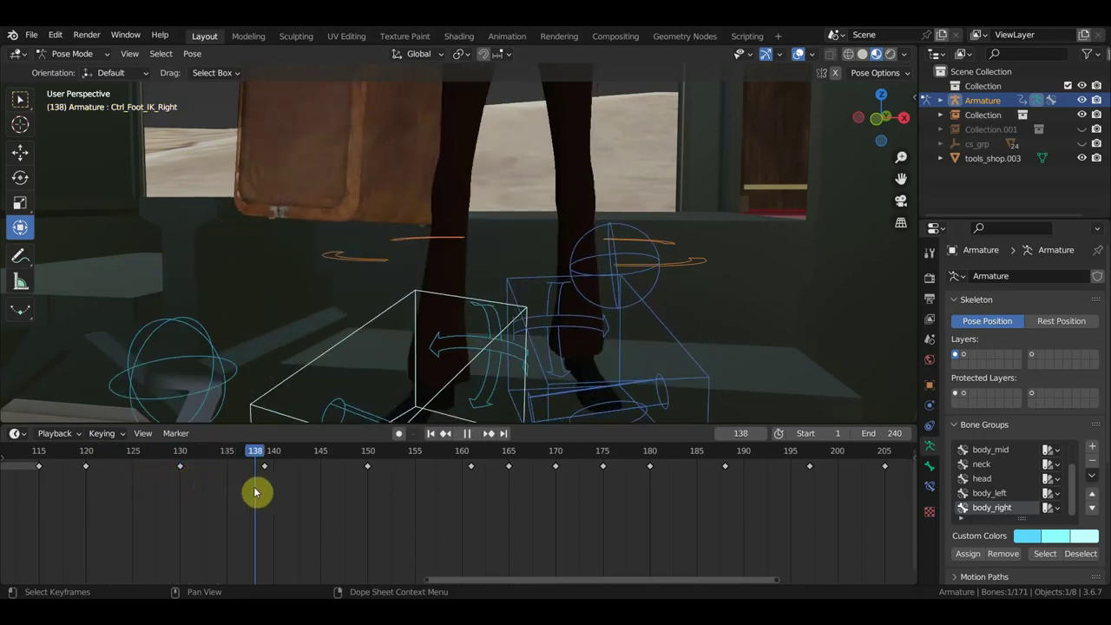
key("space")
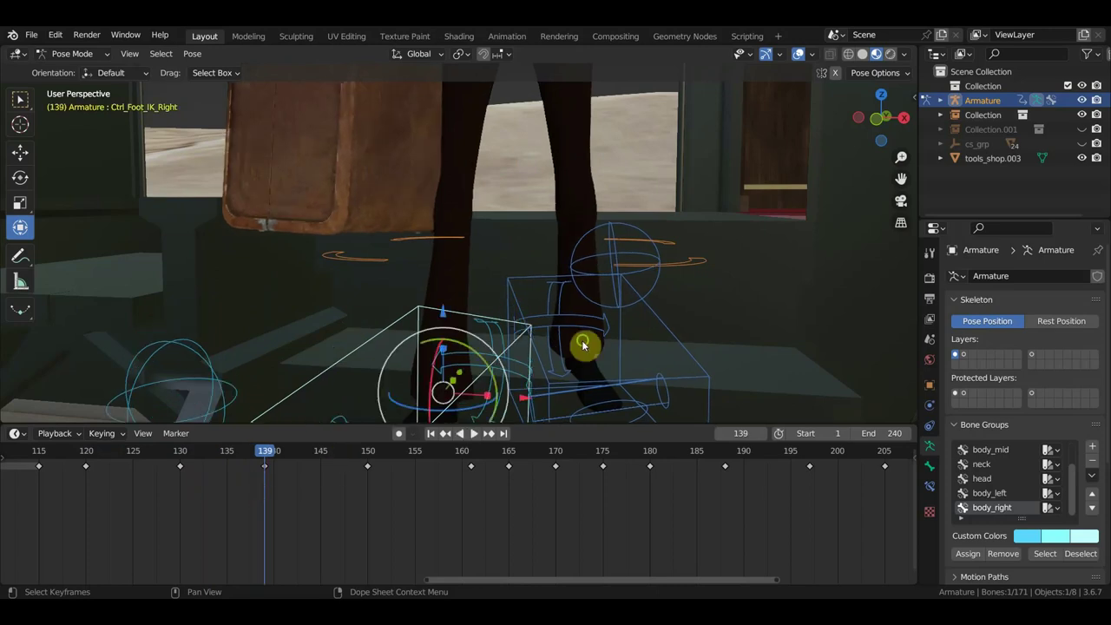
middle_click_drag(583, 347, 670, 309)
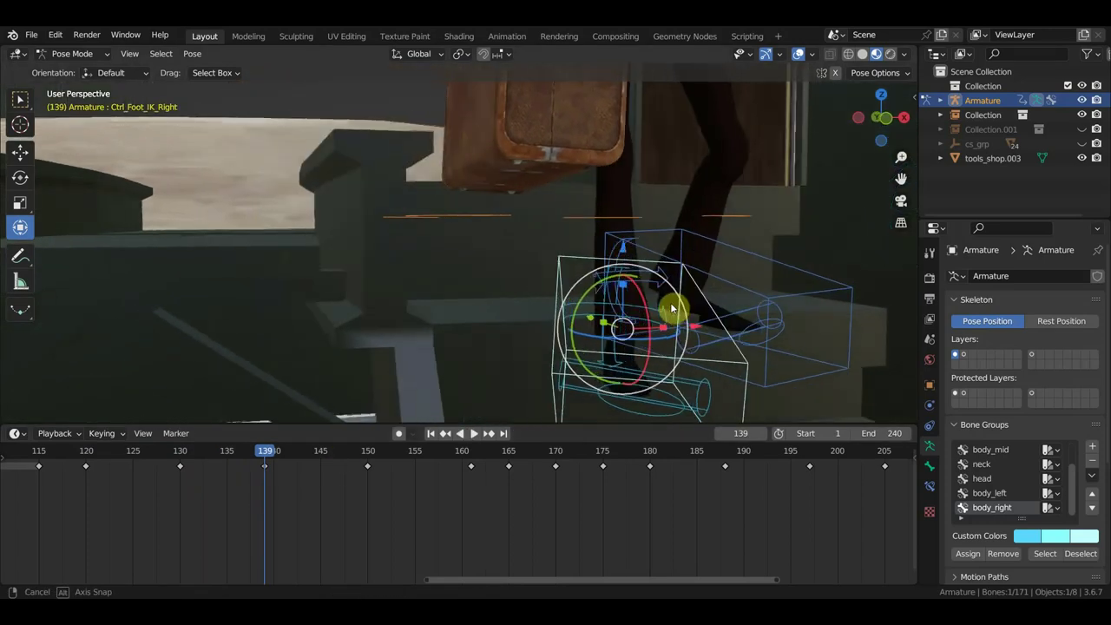
Raise the left foot IK about 0.11 m straight up and key its location and rotation.
left_click(746, 253)
key("g")
key("z")
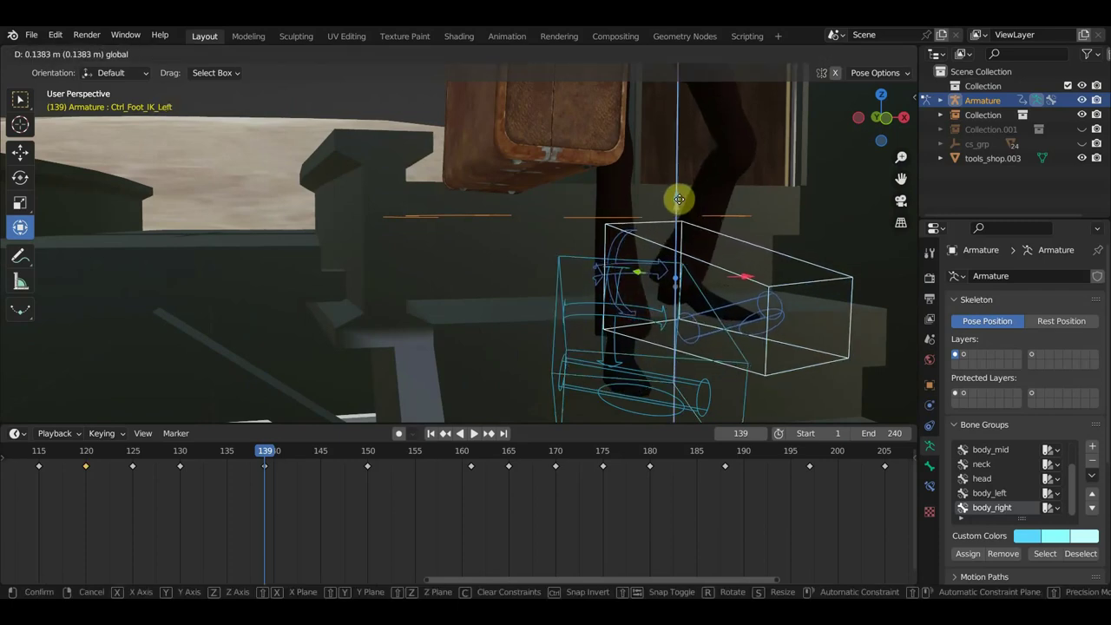
left_click(681, 205)
key("i")
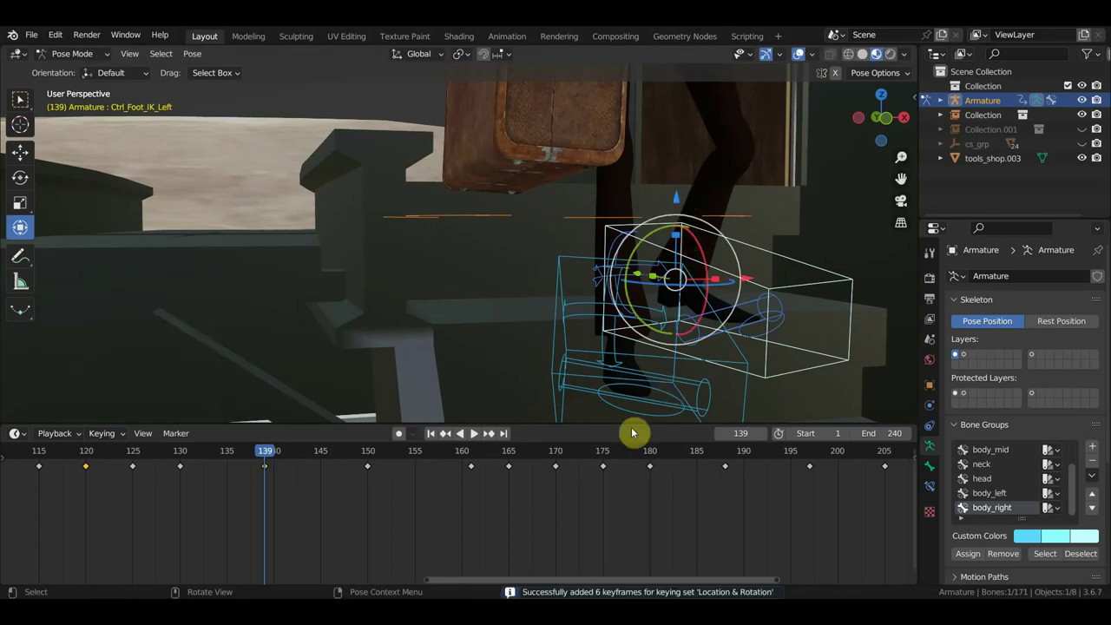
left_click_drag(292, 463, 88, 450)
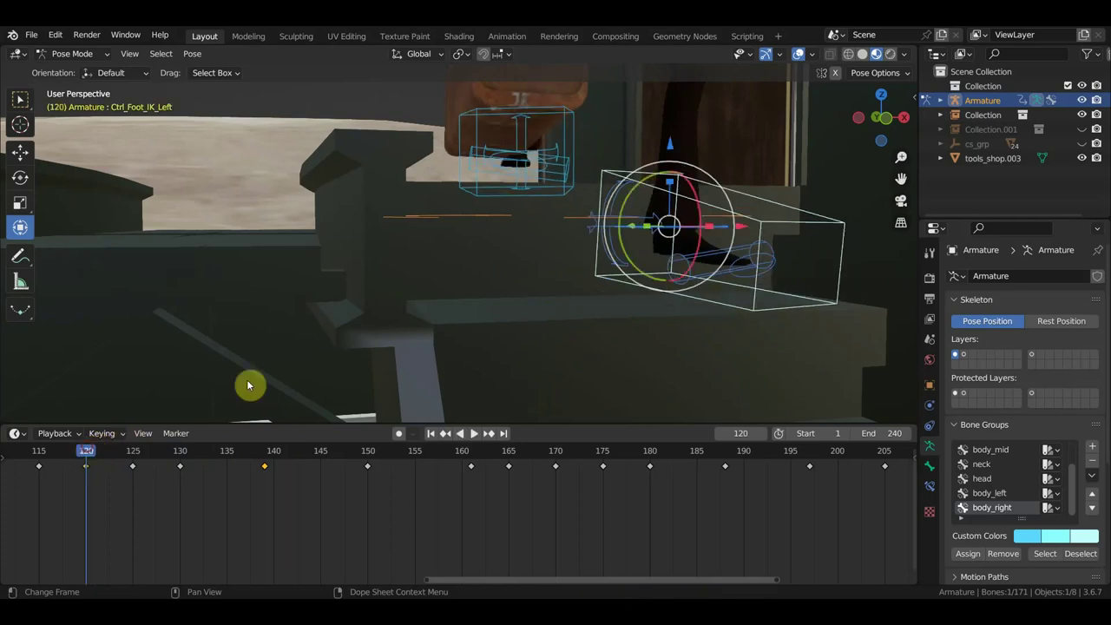
Move the right foot IK about 0.36 m vertically and key its location and rotation.
left_click(569, 126)
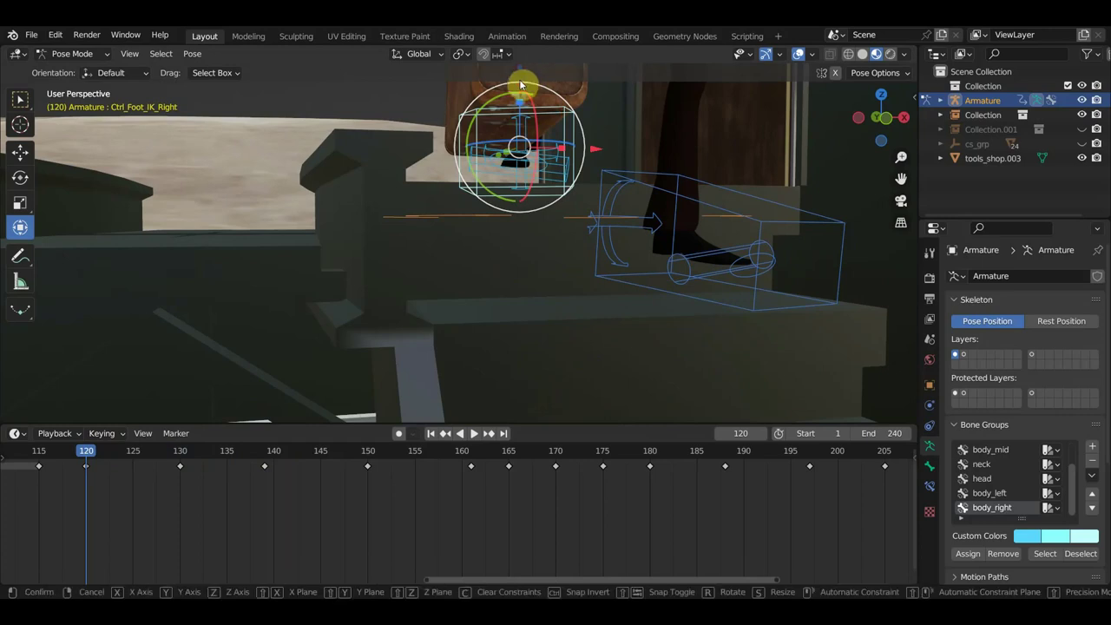
key("g")
key("z")
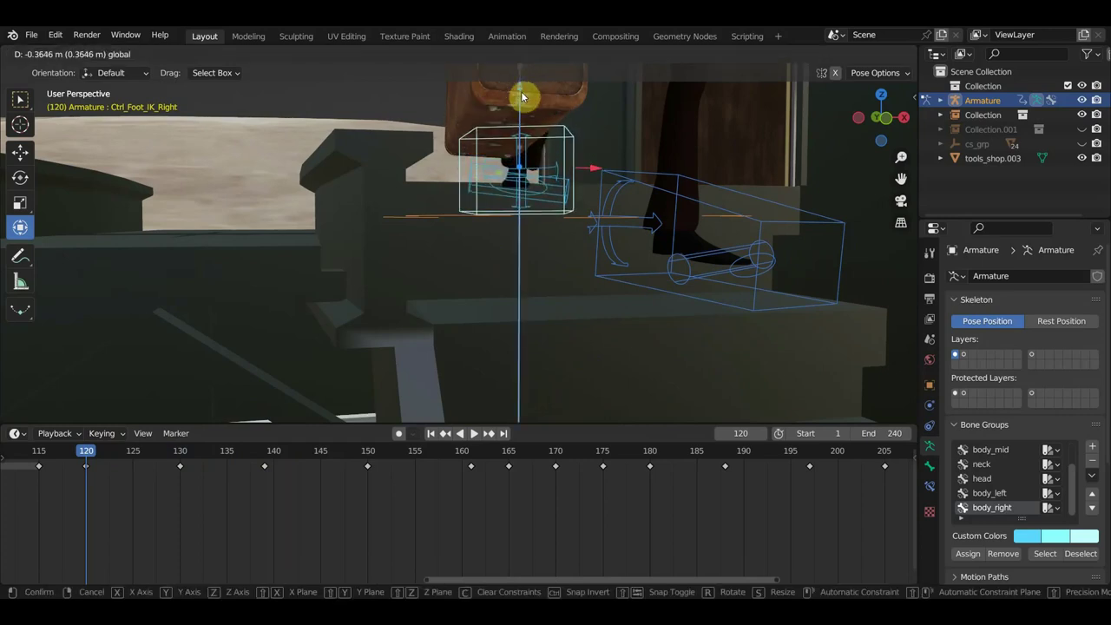
left_click(517, 92)
key("i")
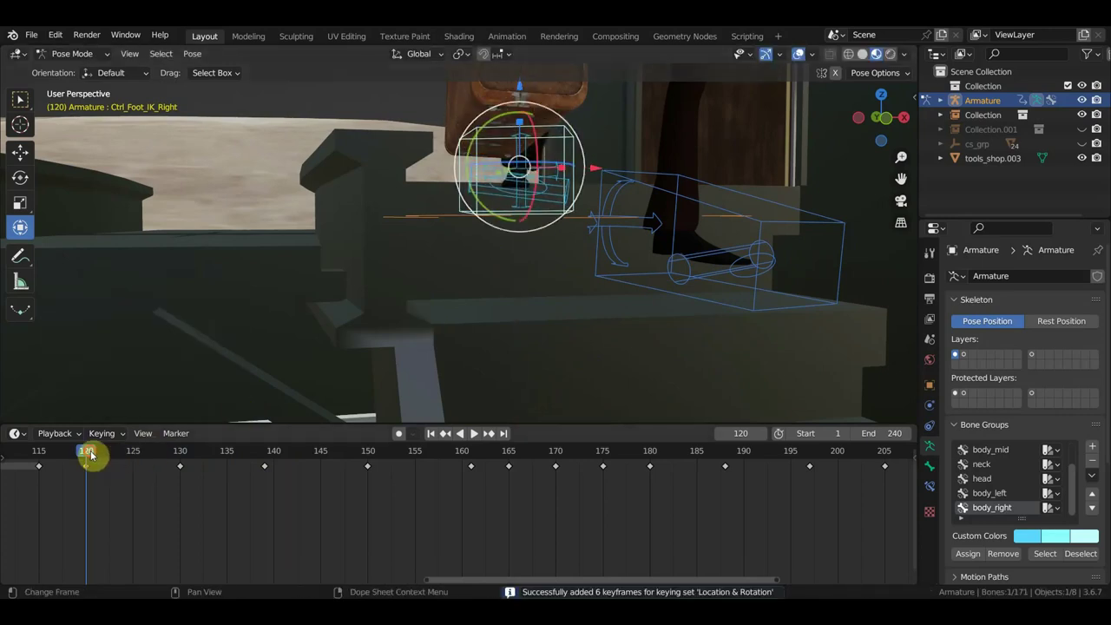
At frame 115, raise the right foot about 0.39 m and key the pose.
key("space")
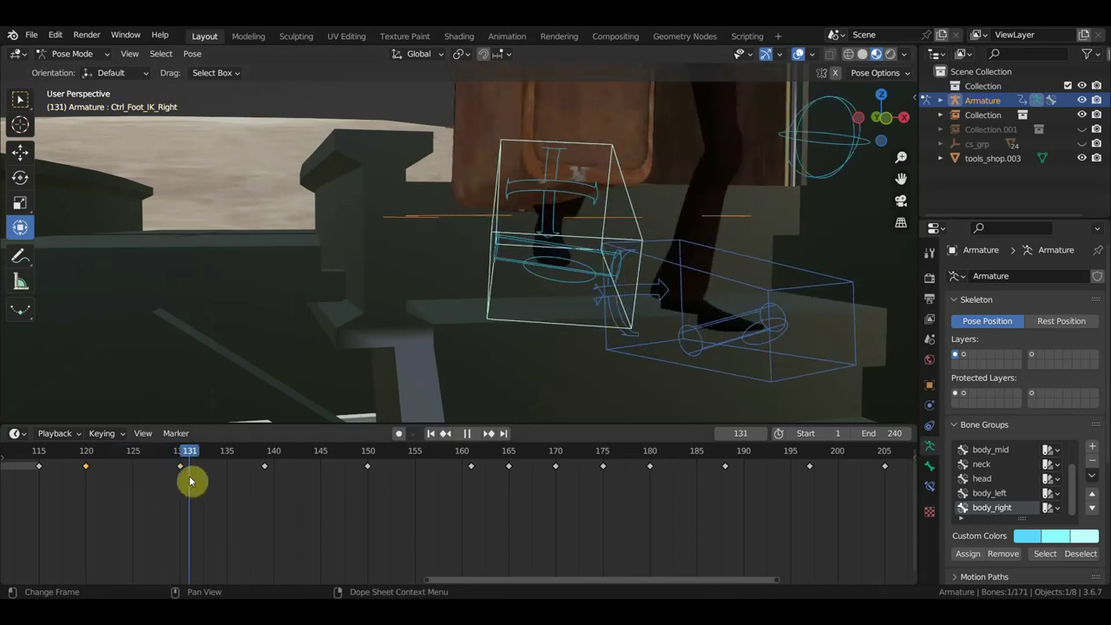
mouse_move(191, 482)
left_mouse_down()
mouse_move(35, 464)
mouse_move(39, 473)
left_mouse_up()
key("space")
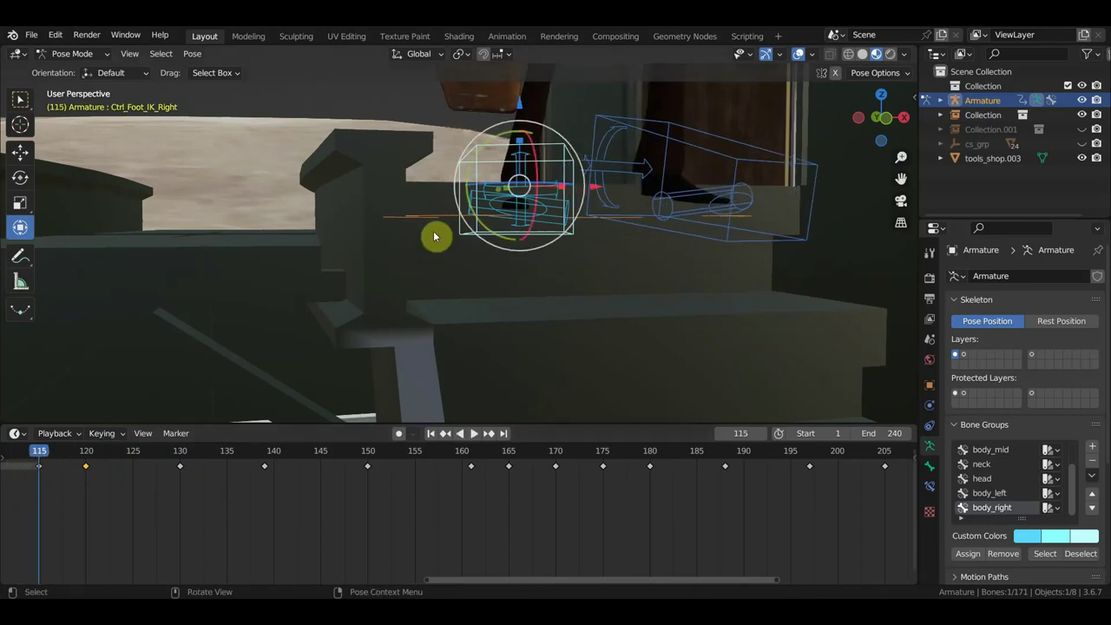
key("g")
key("z")
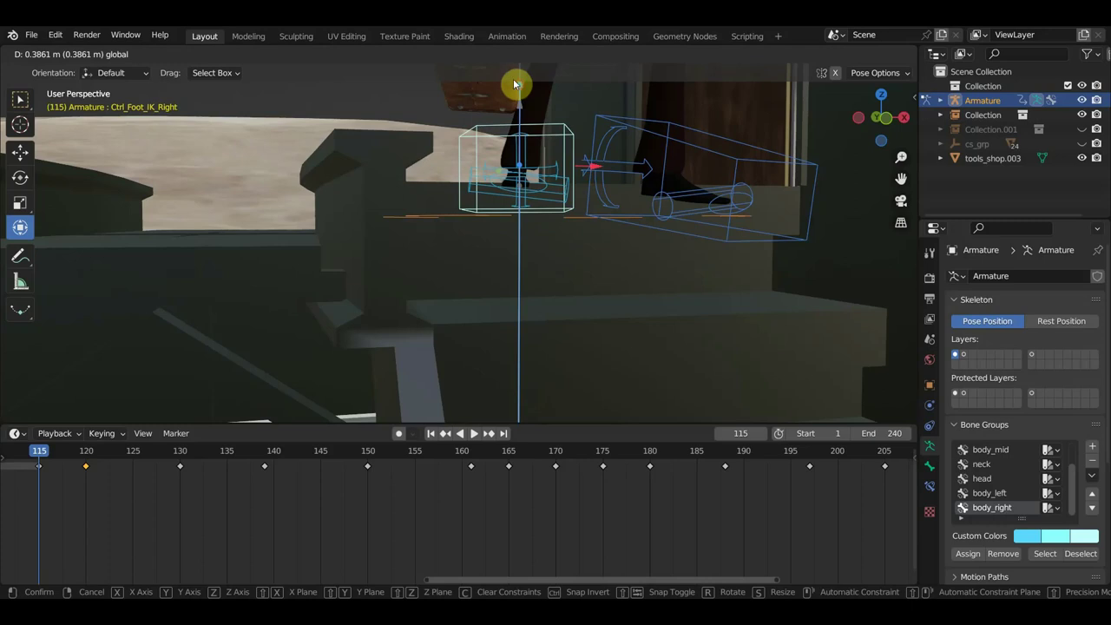
left_click(514, 84)
middle_click_drag(525, 134, 497, 217)
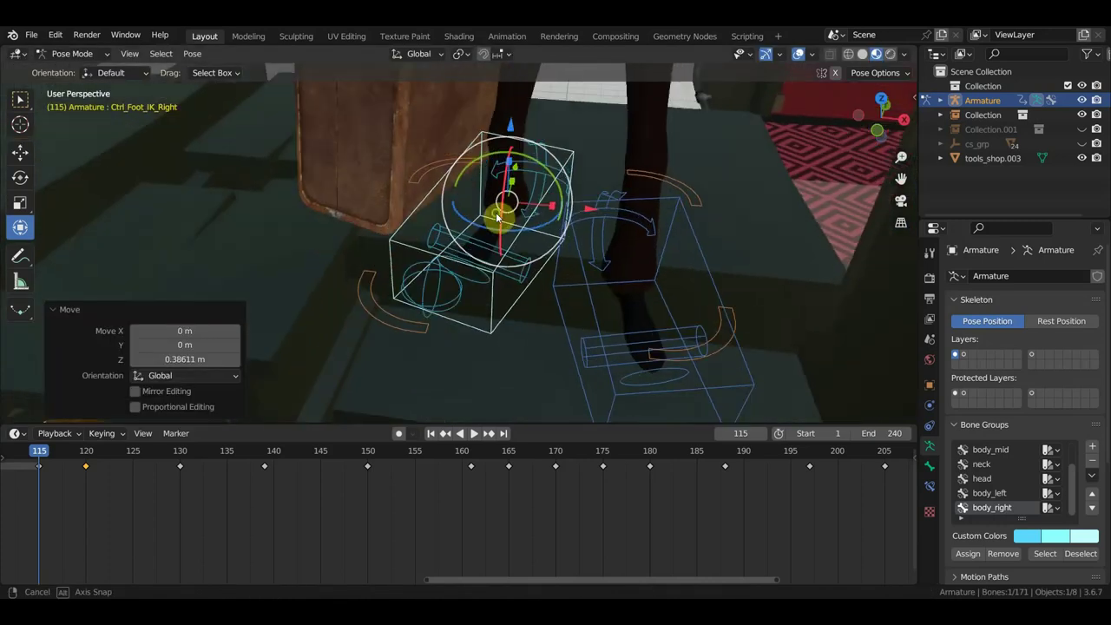
key("i")
Play back the foot lift and settle on frame 109.
mouse_move(503, 298)
middle_mouse_down()
mouse_move(565, 263)
mouse_move(531, 277)
middle_mouse_up()
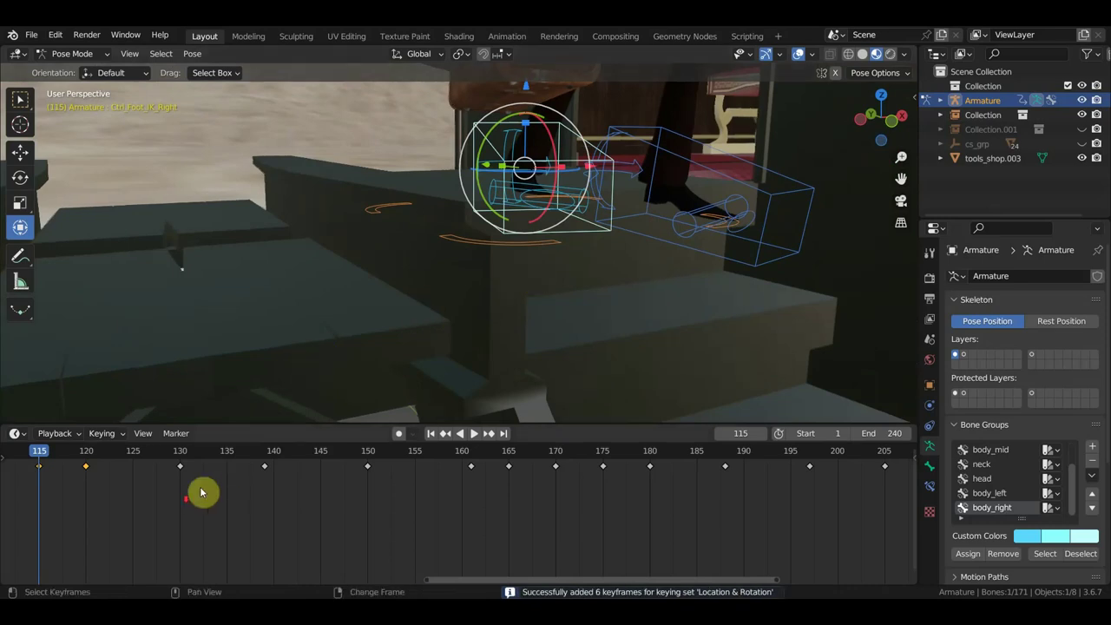
scroll(260, 512, "up", 3, "ctrl")
scroll(391, 529, "up", 5, "ctrl")
key("space")
scroll(600, 545, "up", 2, "ctrl")
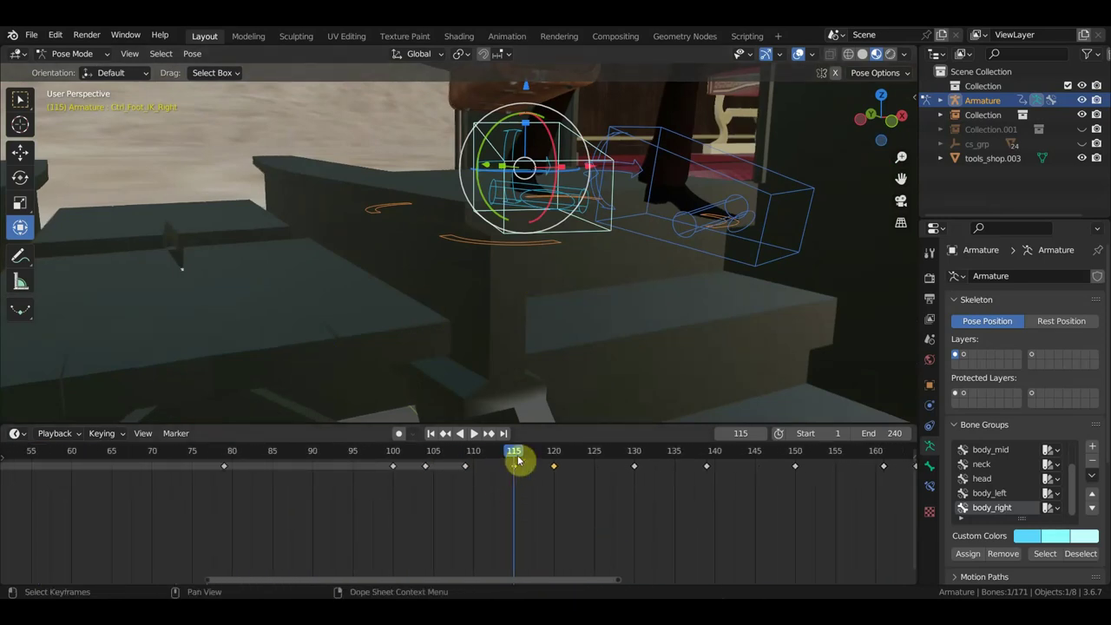
mouse_move(521, 458)
left_mouse_down()
mouse_move(428, 458)
mouse_move(451, 462)
left_mouse_up()
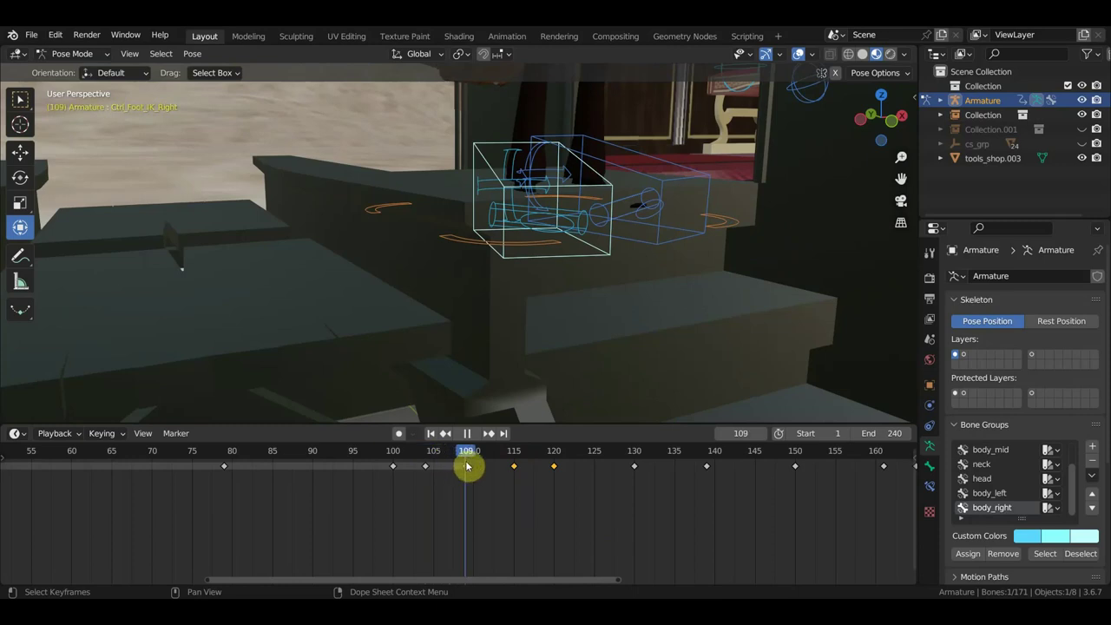
key("space")
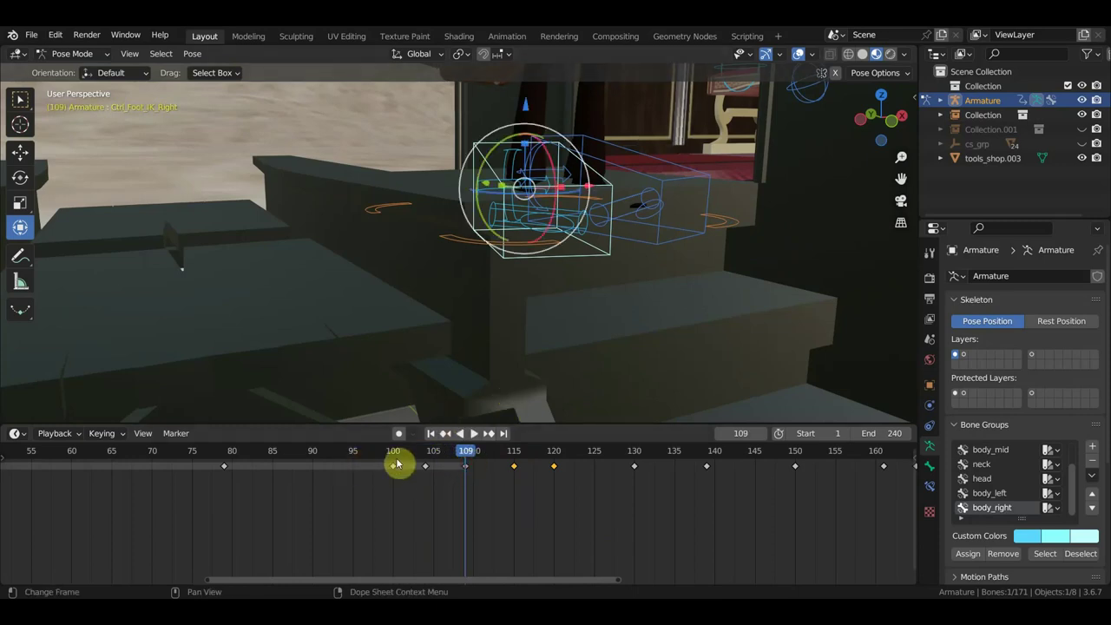
left_click(391, 452)
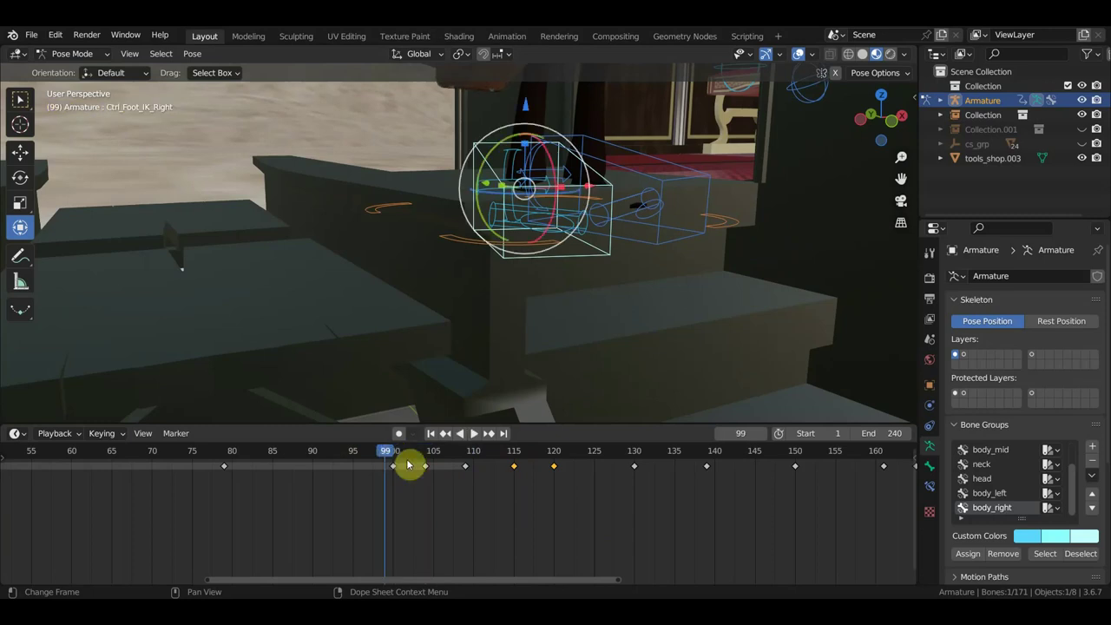
left_click(469, 455)
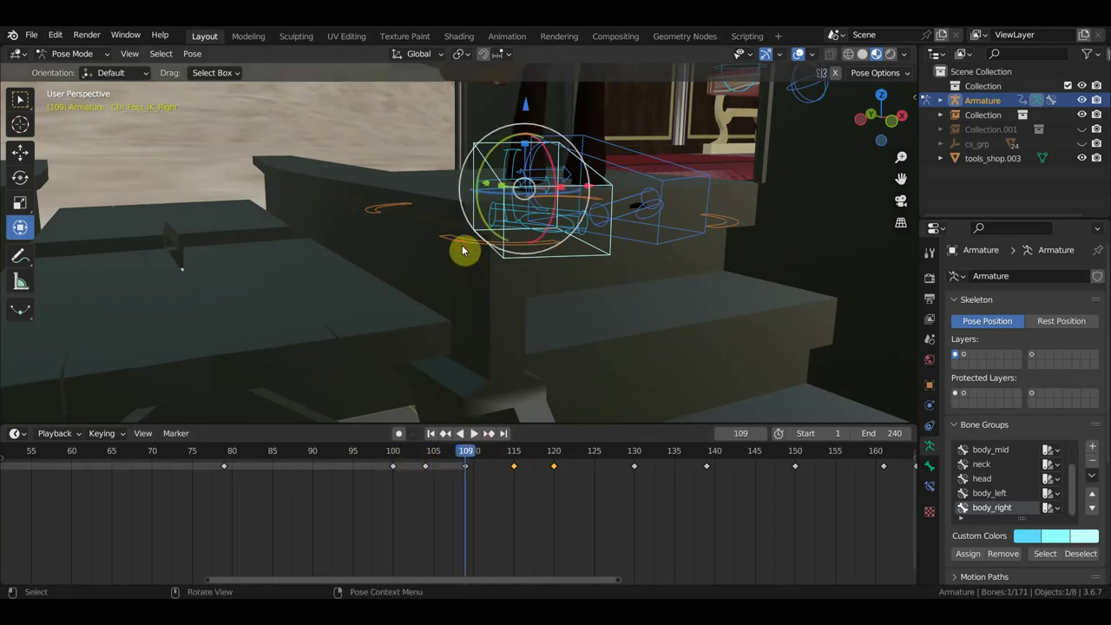
Raise Ctrl_Master about 0.43 m and key it at frame 109.
left_click(463, 251)
left_click_drag(538, 132, 540, 116)
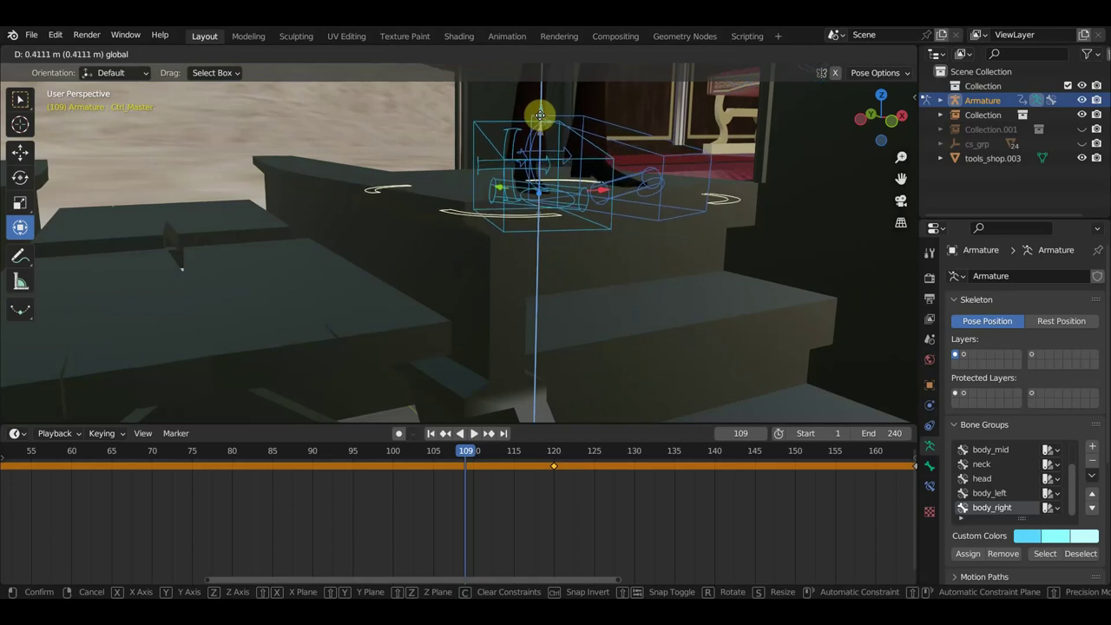
left_click_drag(540, 114, 541, 135)
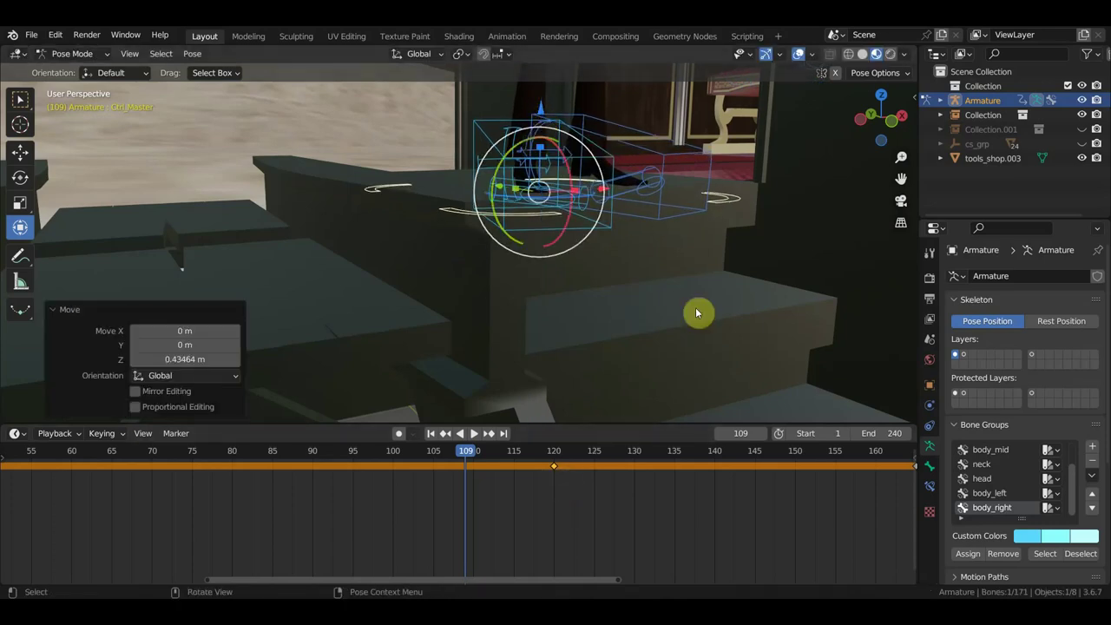
key("i")
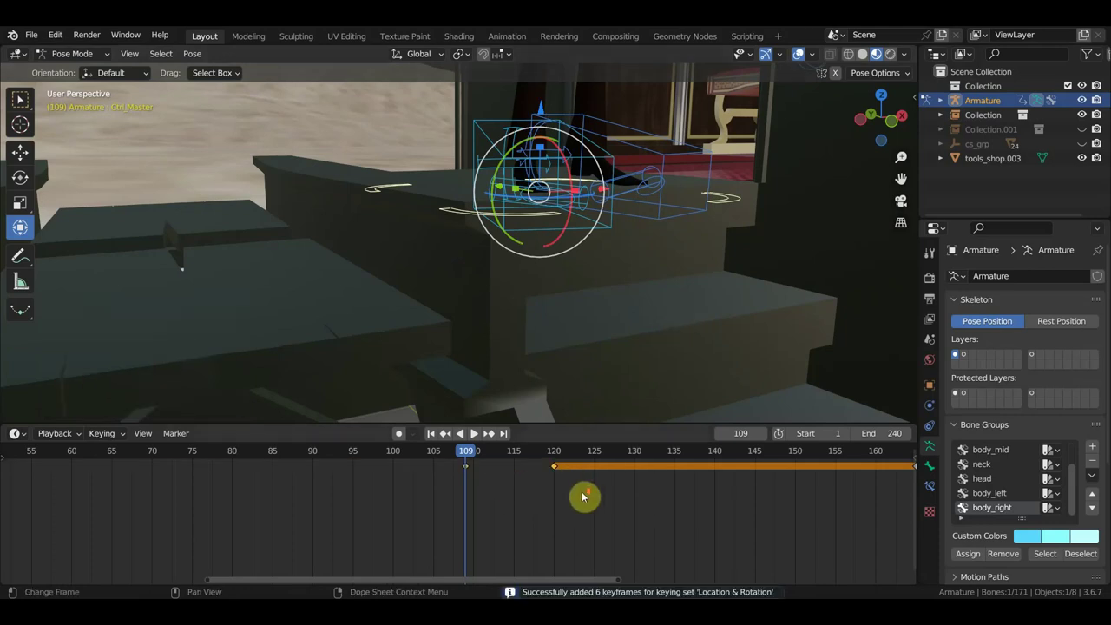
Delete the master control's keyframes from frame 120 to 225 and play back the result.
scroll(582, 497, "down", 3)
scroll(615, 508, "down", 3)
key("b")
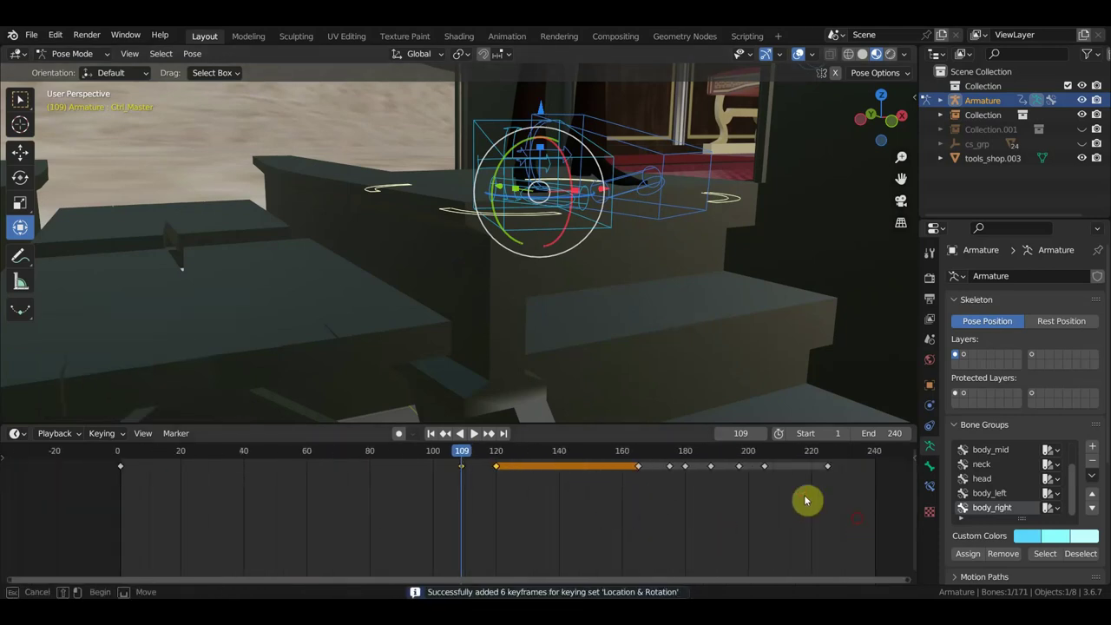
left_click_drag(858, 518, 484, 457)
key("Delete")
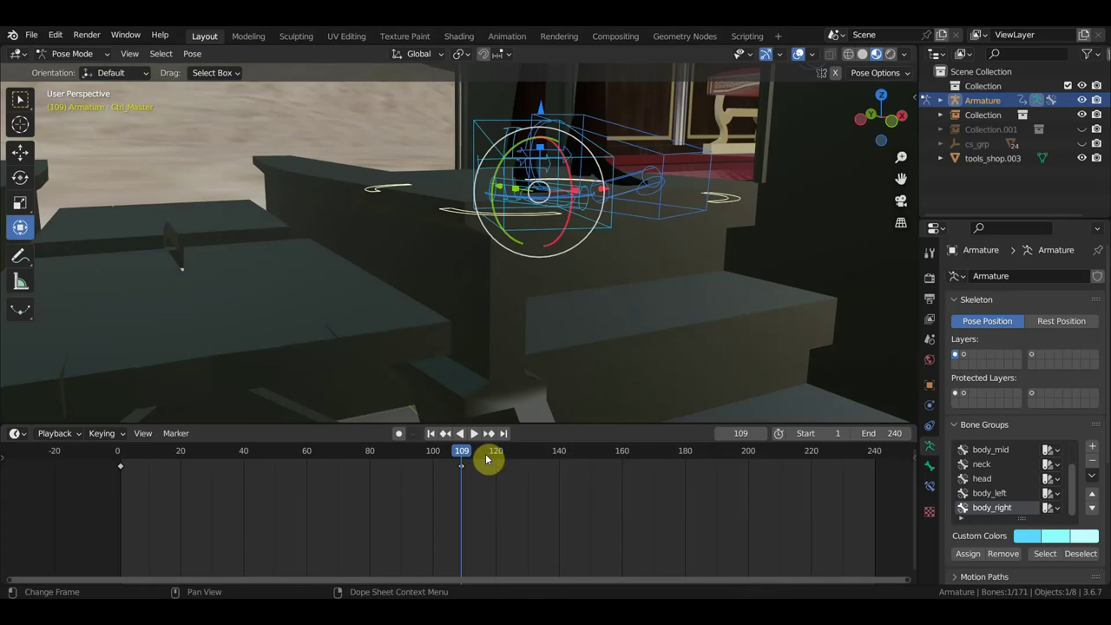
key("space")
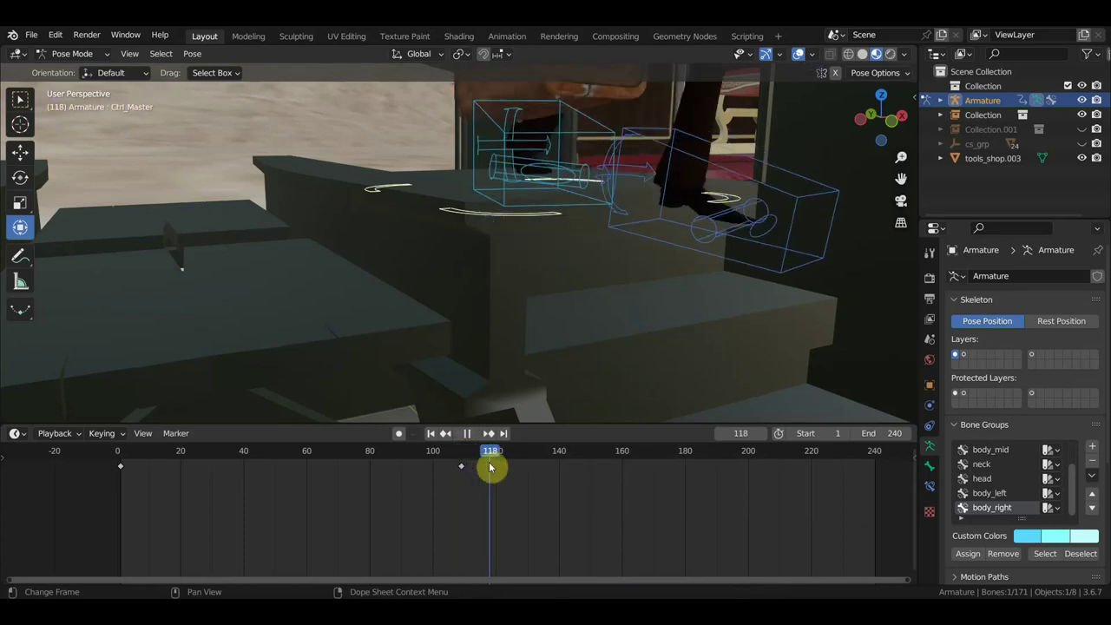
left_click_drag(490, 467, 506, 475)
key("space")
mouse_move(555, 381)
middle_mouse_down()
mouse_move(568, 359)
mouse_move(538, 355)
mouse_move(643, 216)
middle_mouse_up()
Lower the right foot IK onto the step, key it near frame 123, and nudge the key earlier.
left_click(639, 222)
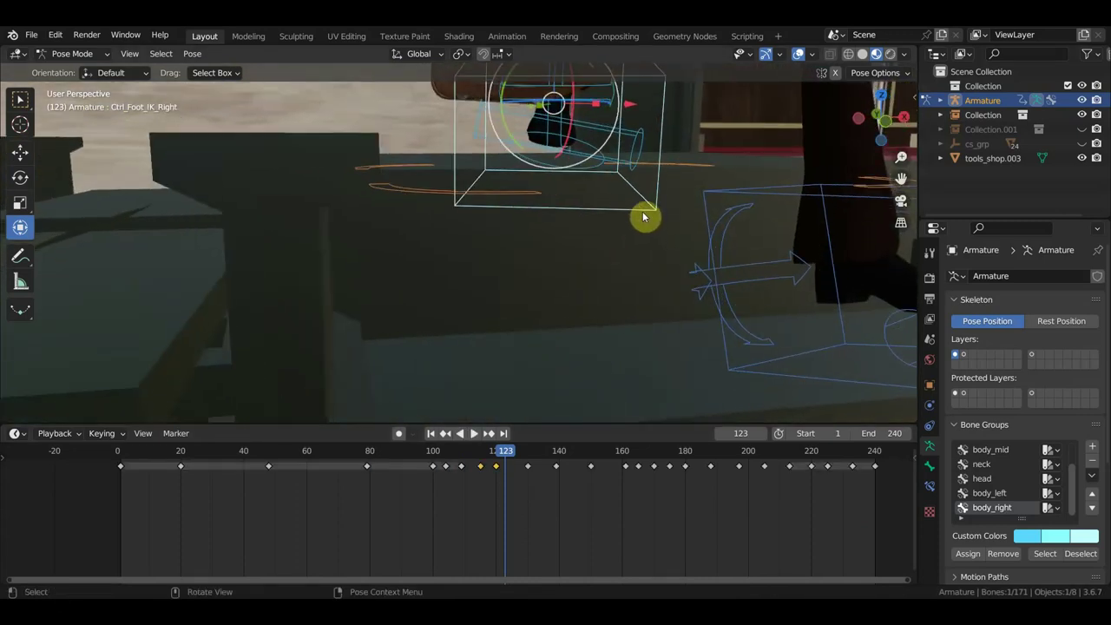
key("g")
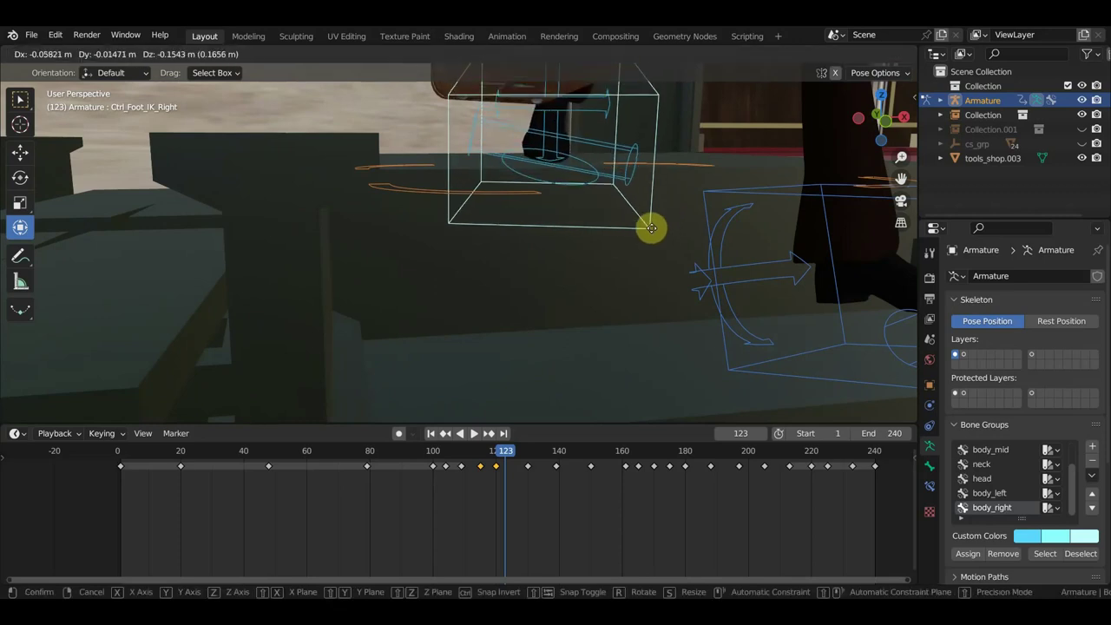
left_click(652, 230)
key("i")
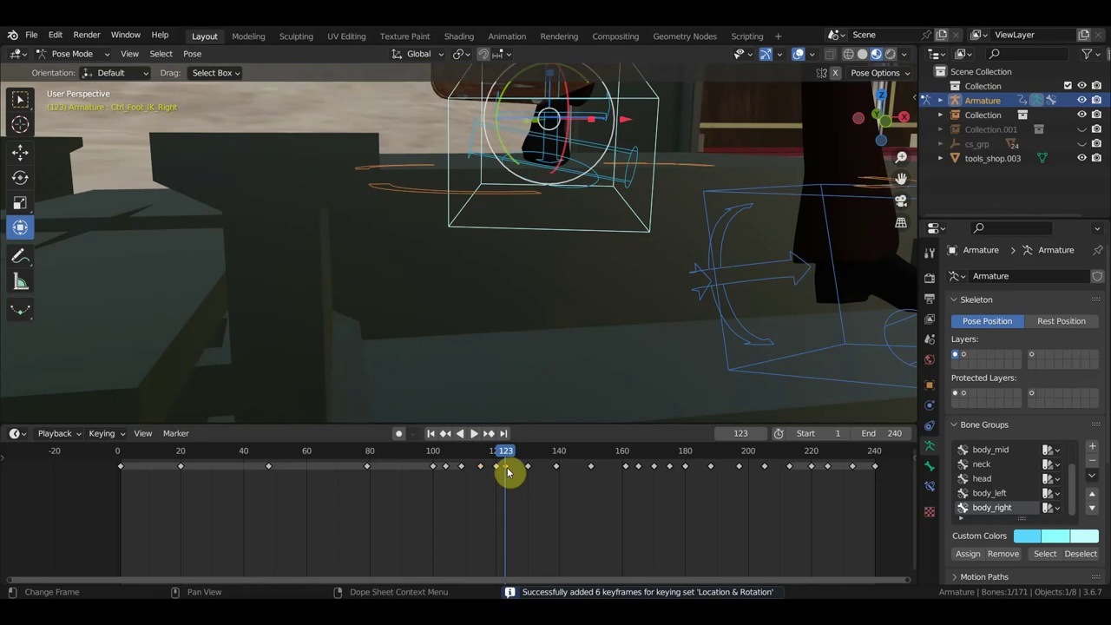
left_click_drag(513, 474, 476, 453)
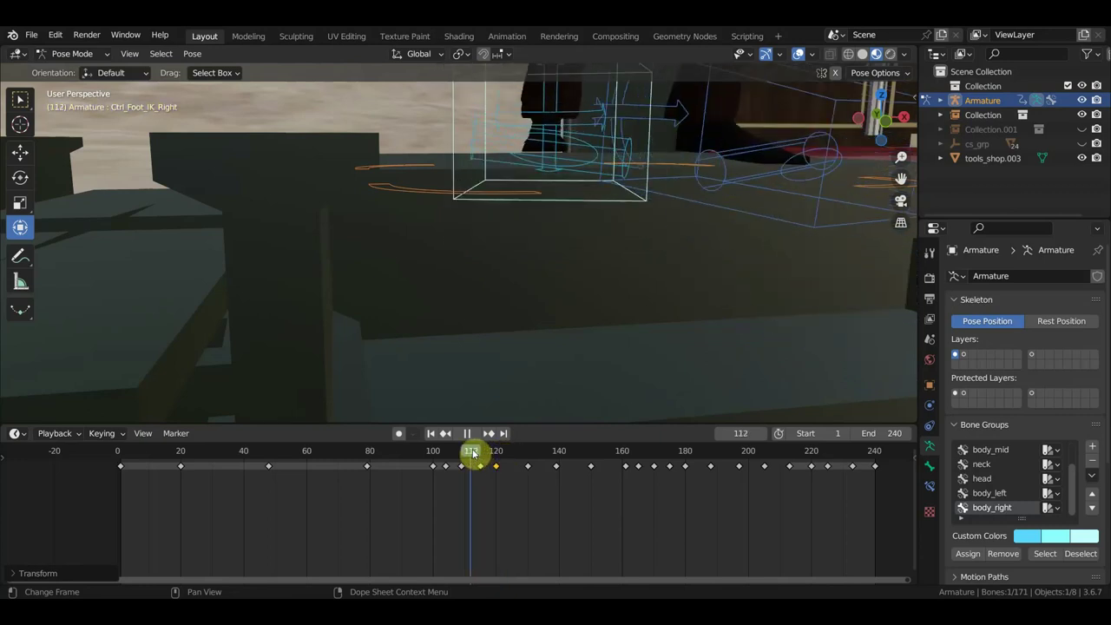
Delete the foot keys around frames 104–114 and scrub forward to frame 134.
left_click_drag(472, 453, 440, 460)
key("x")
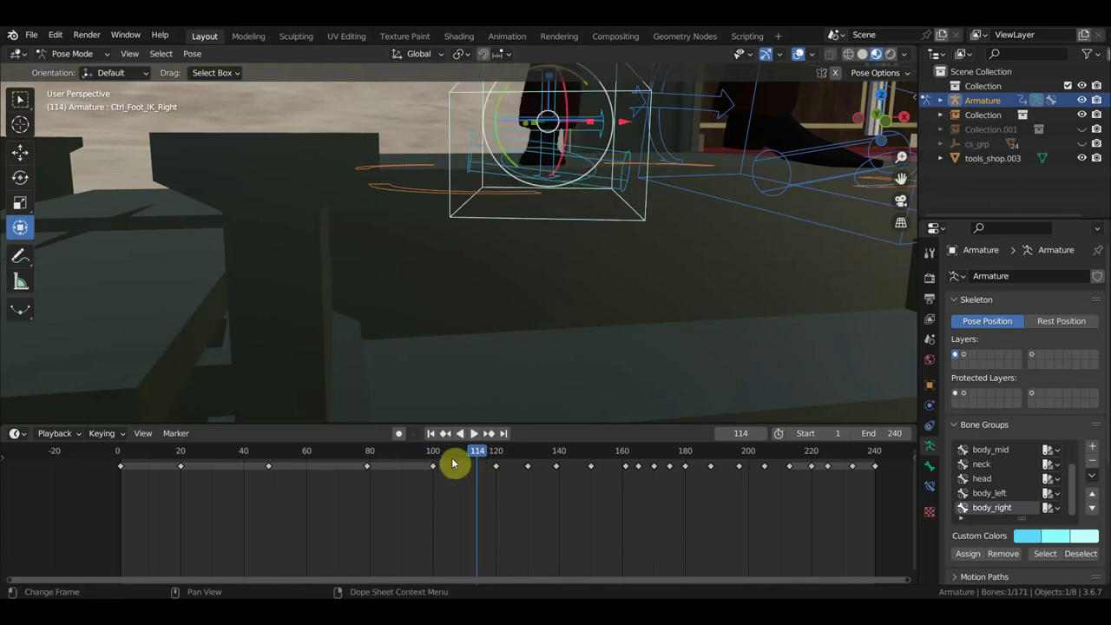
mouse_move(477, 452)
left_mouse_down()
mouse_move(550, 453)
mouse_move(123, 452)
left_mouse_up()
Duplicate Ctrl_Master's frame-108 keyframe and place the copy at frame 0.
left_click(405, 248)
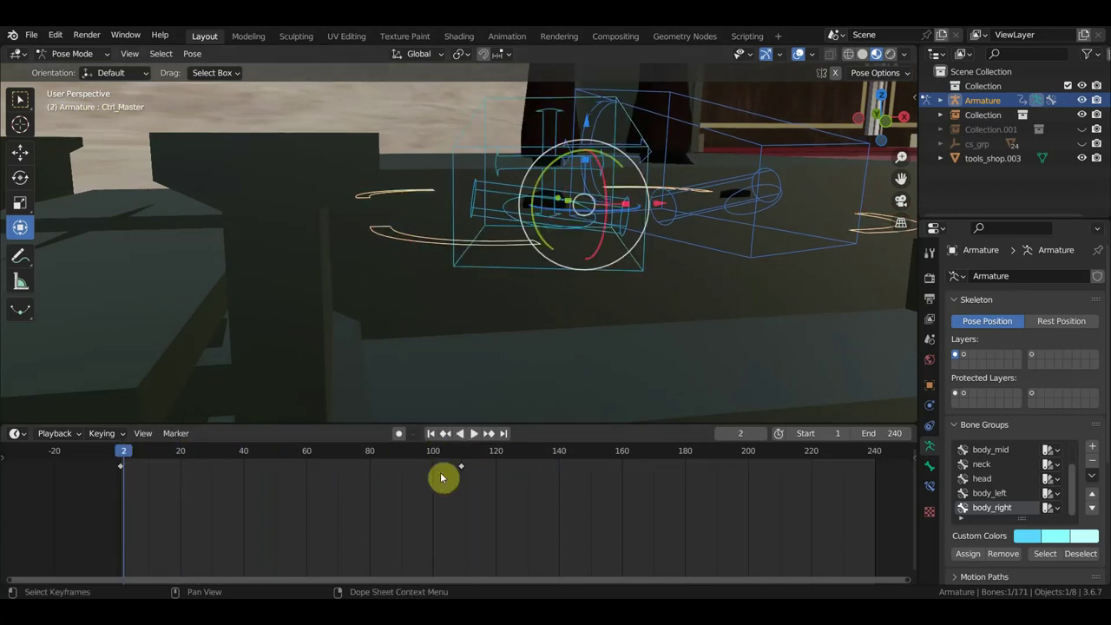
left_click_drag(489, 505, 439, 446)
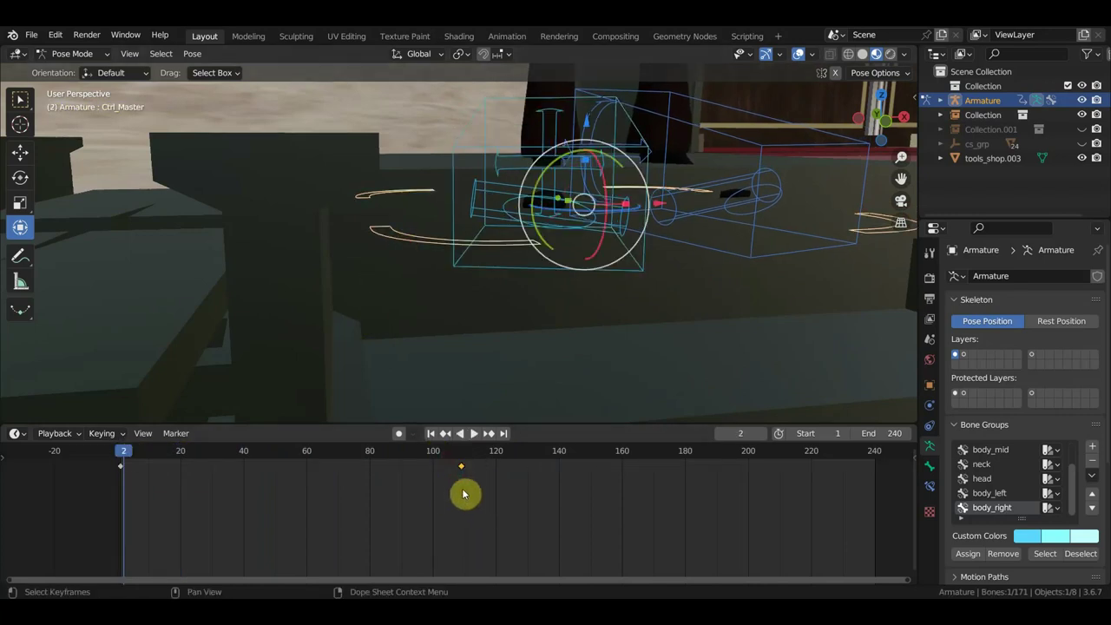
key("shift+d")
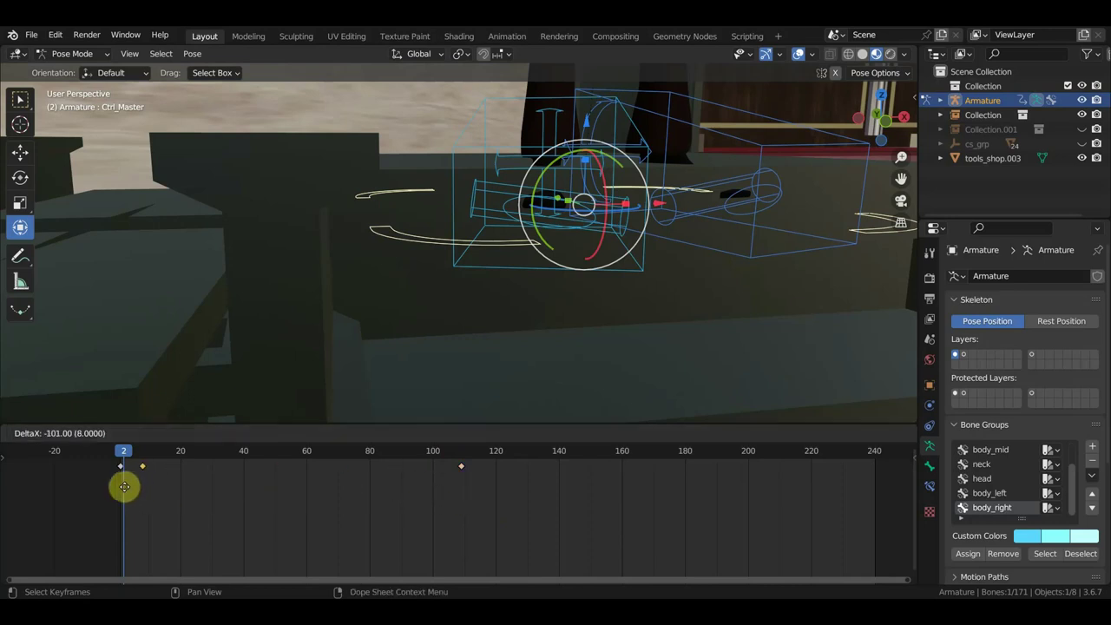
left_click(119, 492)
Delete Ctrl_Master's old start keyframe at frame 1.
scroll(143, 483, "up", 2)
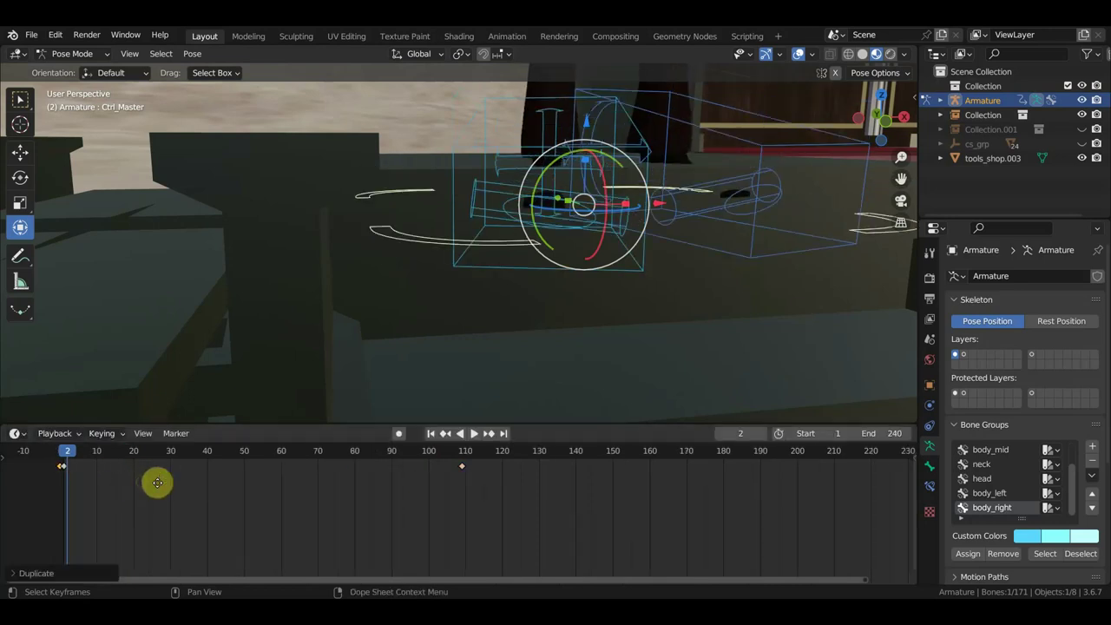
middle_click_drag(156, 481, 490, 483)
scroll(422, 507, "up", 2)
left_click_drag(387, 497, 338, 455)
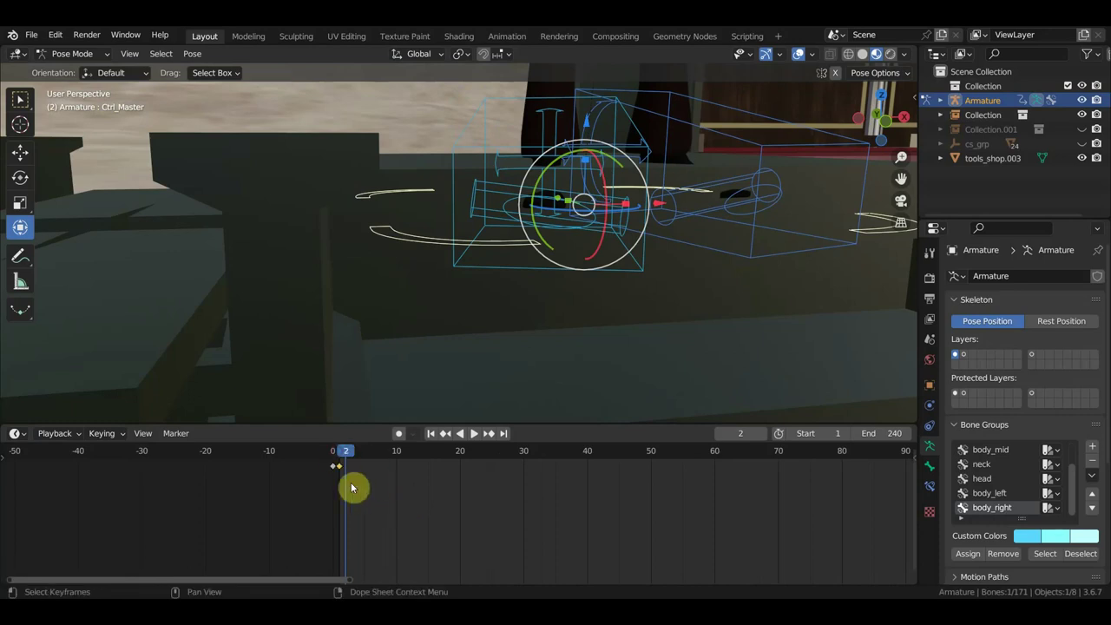
key("Delete")
Play the animation from the start, stopping at frame 153, and orbit around the rig.
scroll(401, 464, "down", 3)
scroll(449, 479, "down", 2)
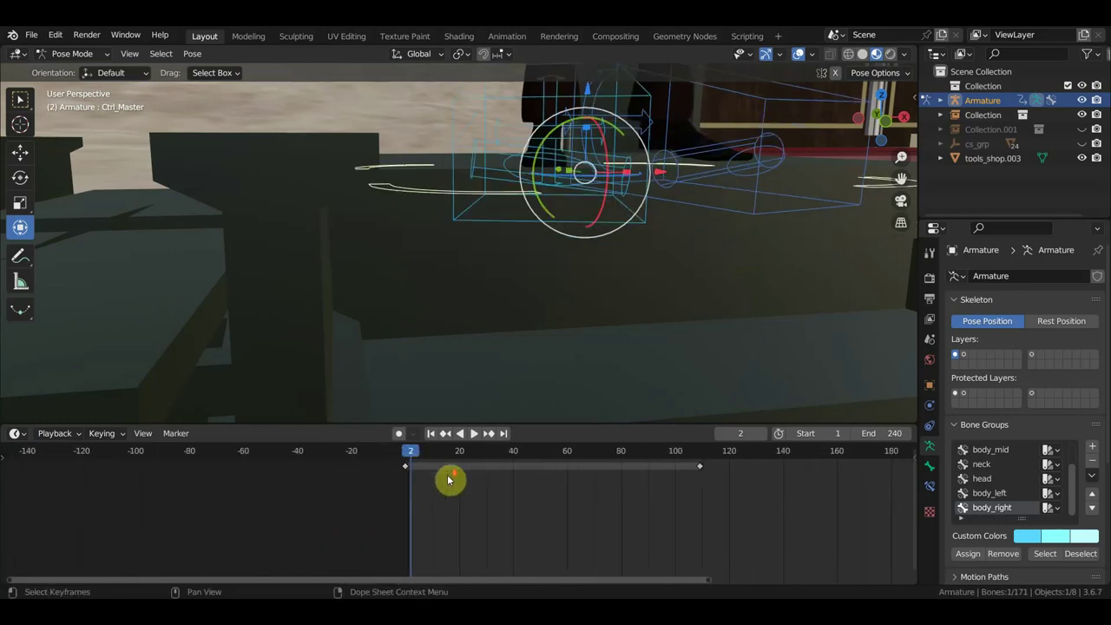
scroll(485, 486, "down", 2)
key("space")
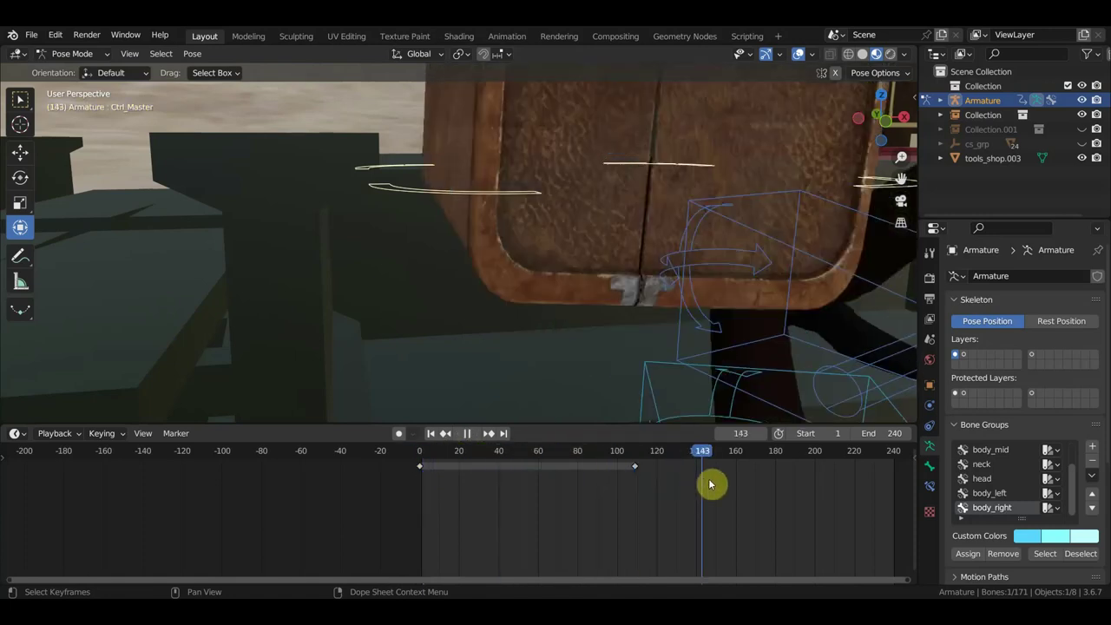
key("space")
scroll(660, 369, "down", 4)
middle_click_drag(663, 361, 675, 243)
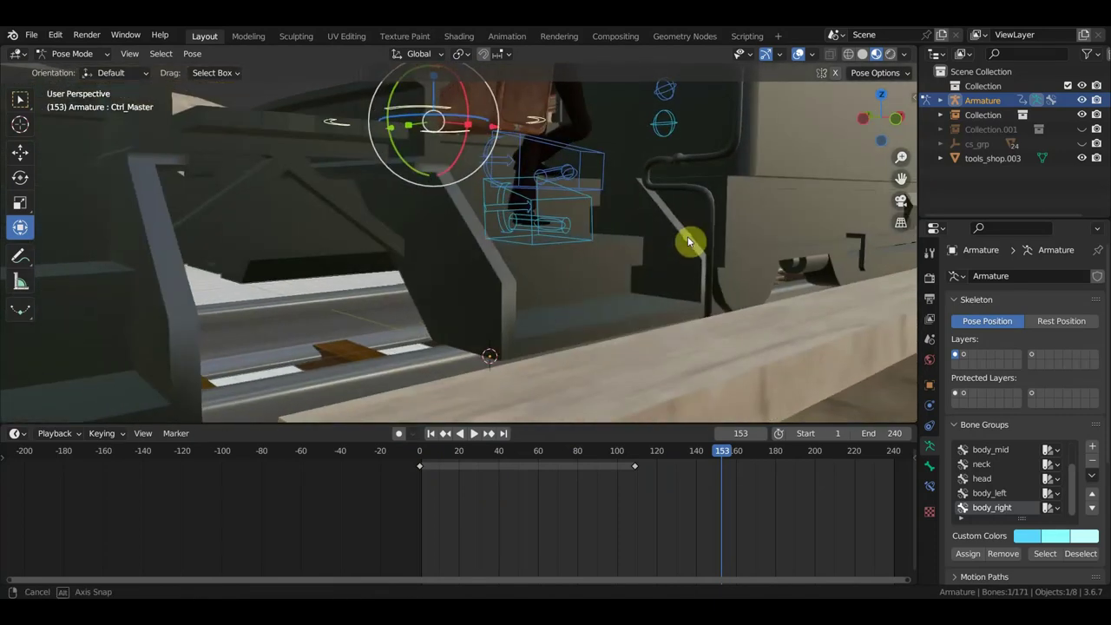
At frame 151, lower Ctrl_Foot_IK_Left onto the train step and key its location and rotation.
middle_click_drag(675, 243, 636, 249)
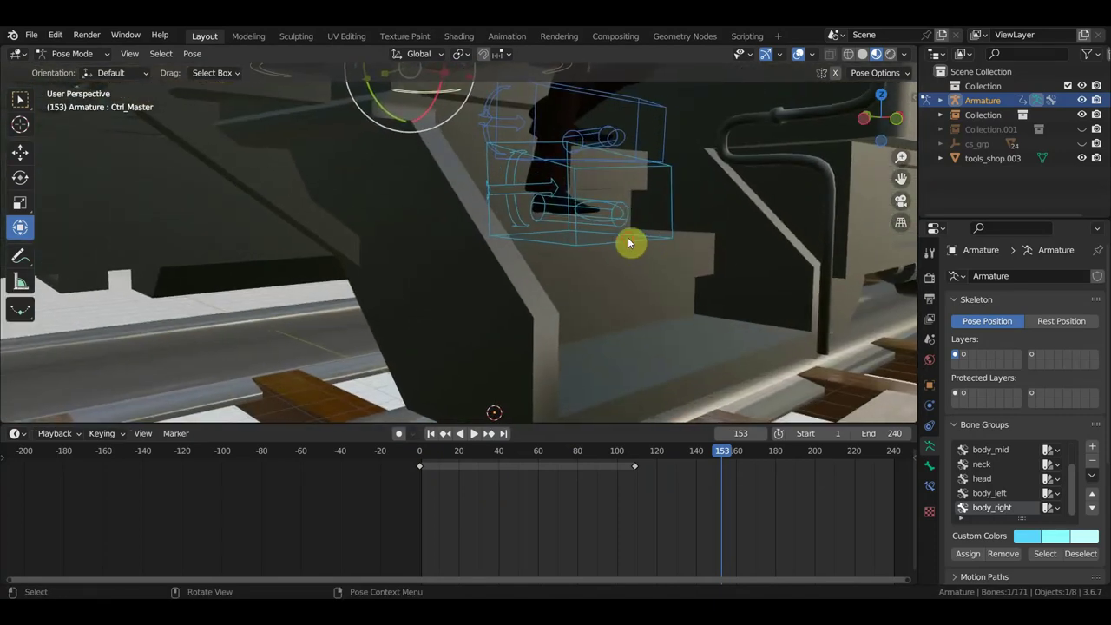
left_click(629, 243)
left_click_drag(724, 454, 719, 458)
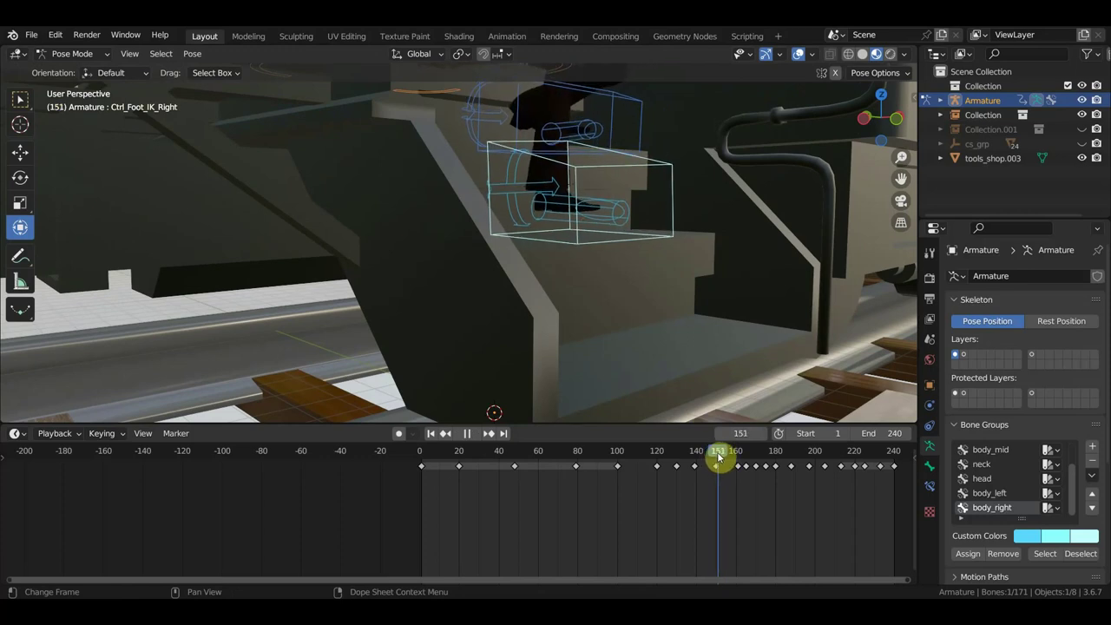
middle_click_drag(721, 319, 666, 324)
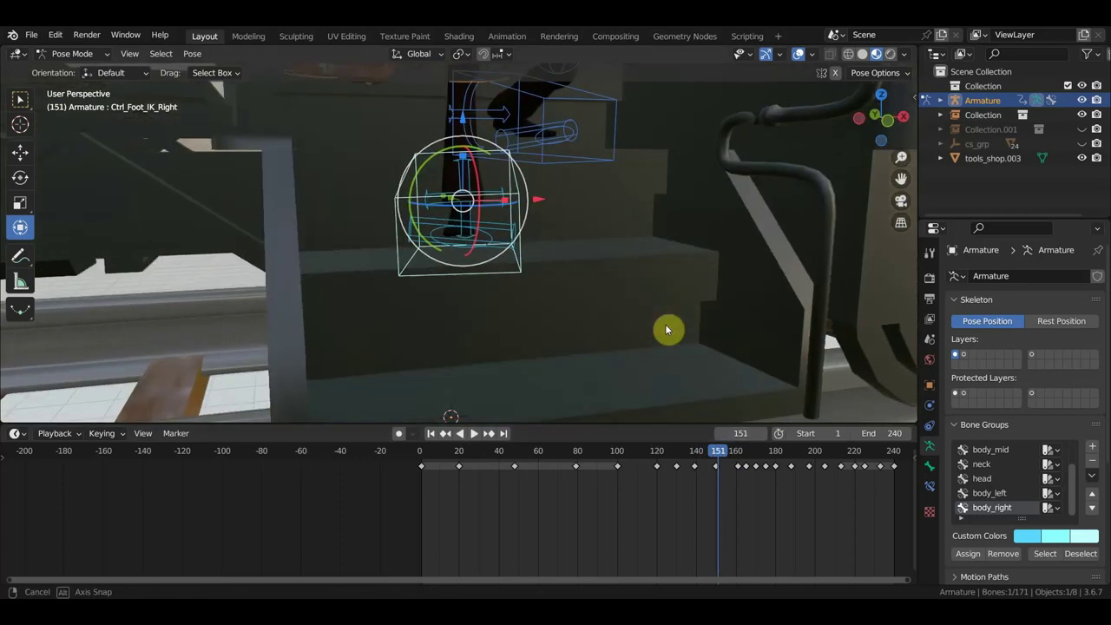
left_click(579, 167)
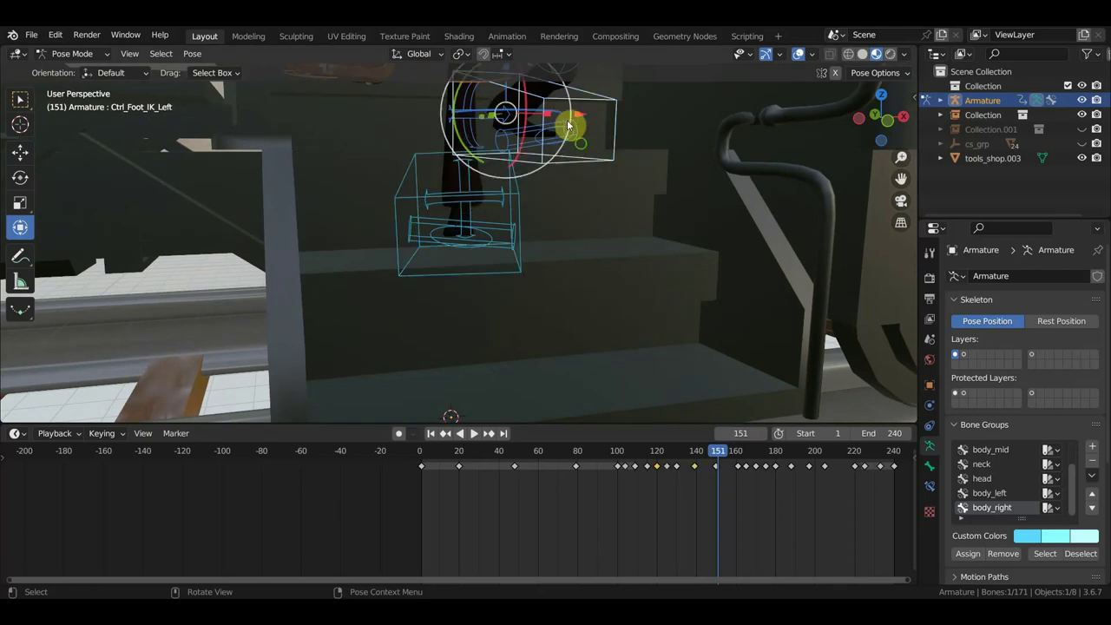
middle_click_drag(568, 126, 615, 234)
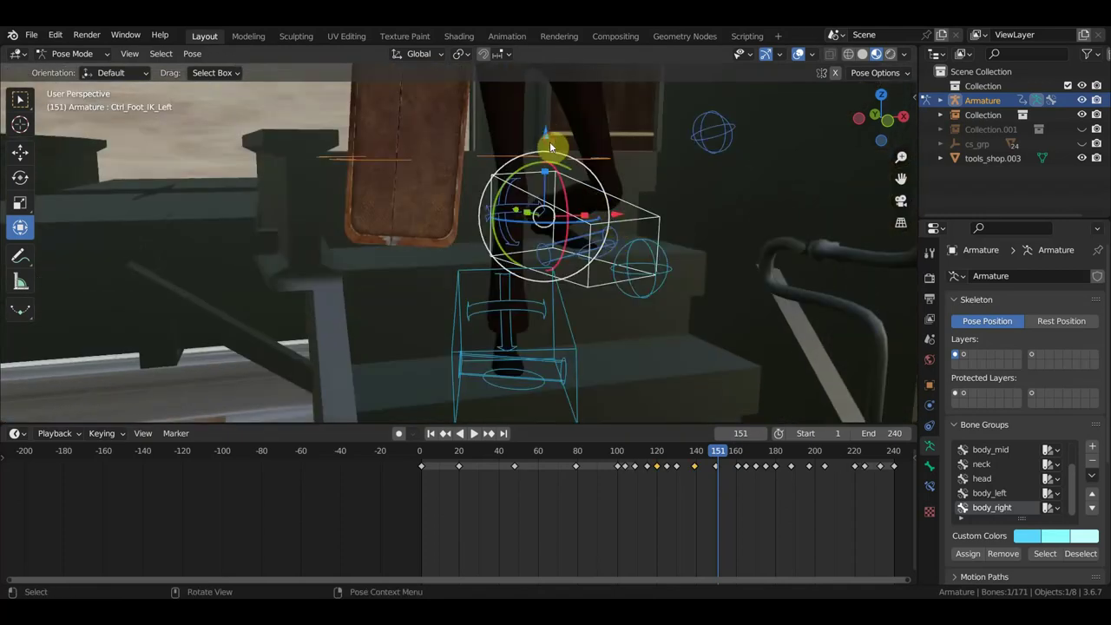
left_click_drag(549, 148, 609, 166)
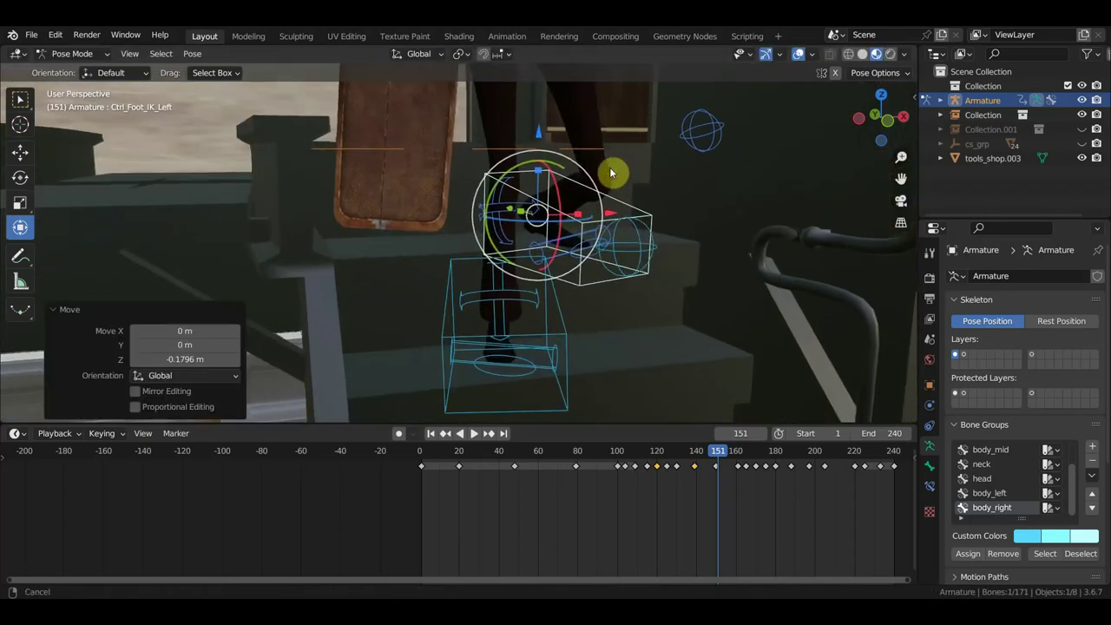
scroll(609, 154, "up", 4)
scroll(599, 199, "up", 2)
middle_click_drag(597, 205, 594, 204)
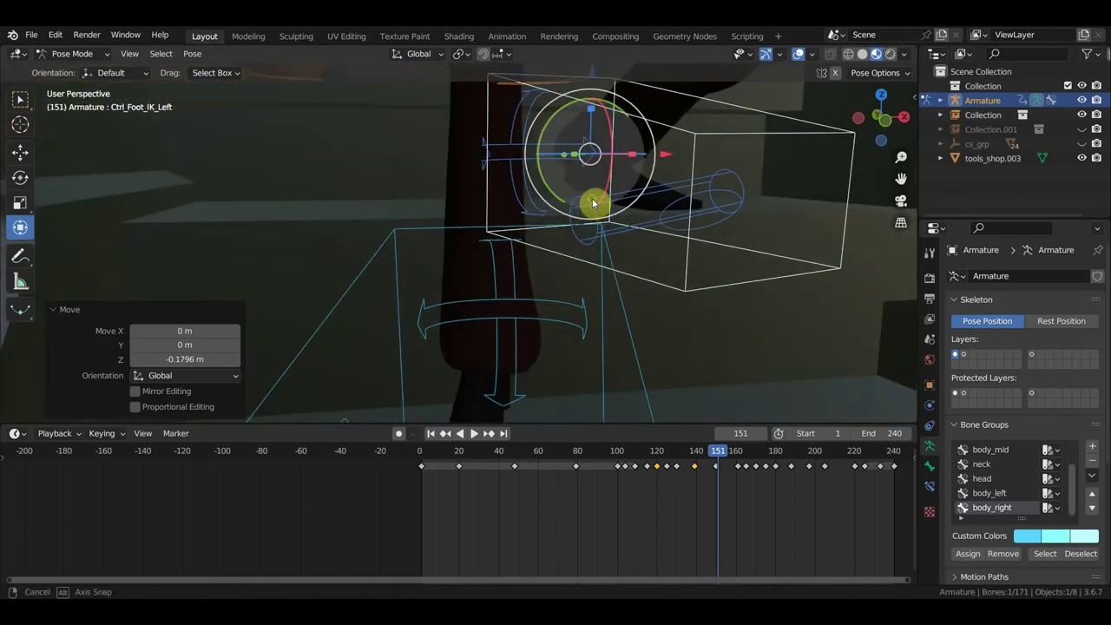
key("i")
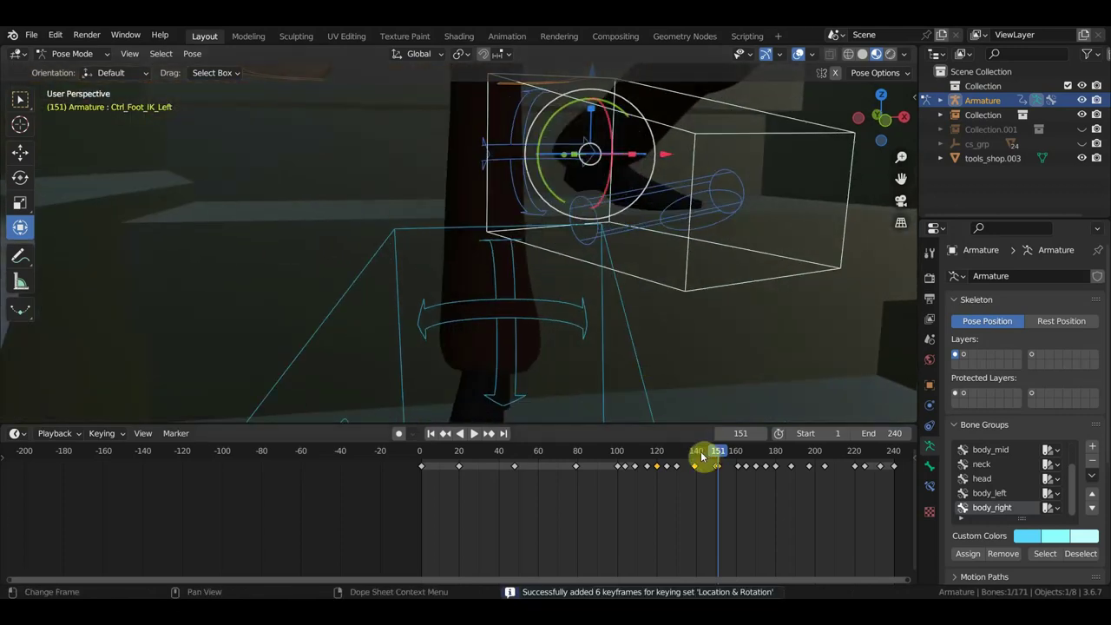
At frame 138, lower the left foot control further and keyframe it again.
left_click_drag(694, 455, 686, 433)
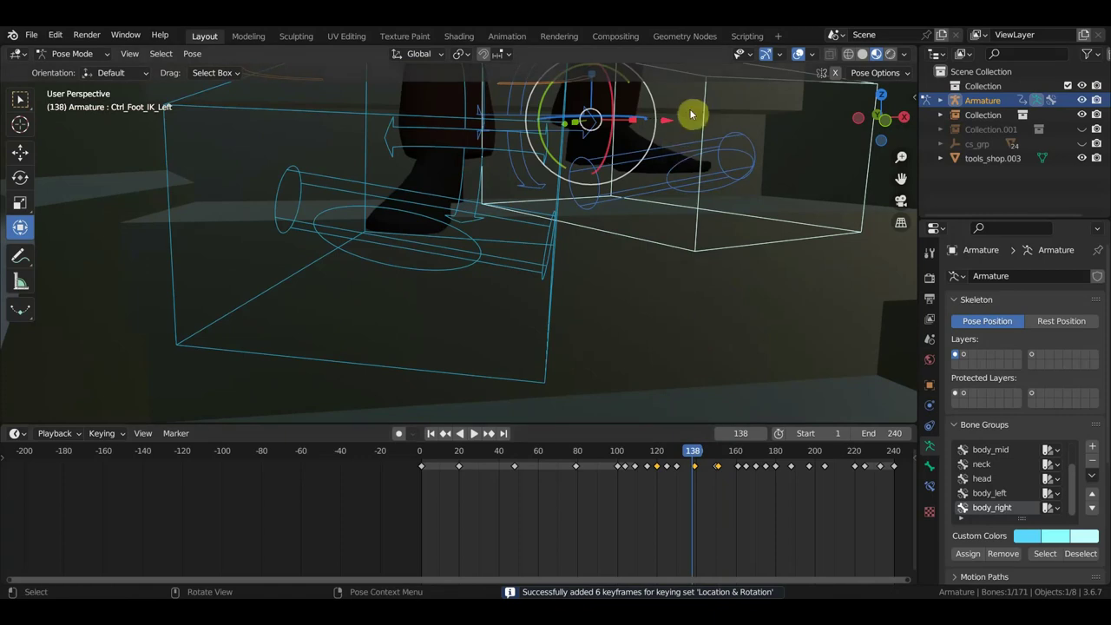
scroll(646, 138, "down", 2)
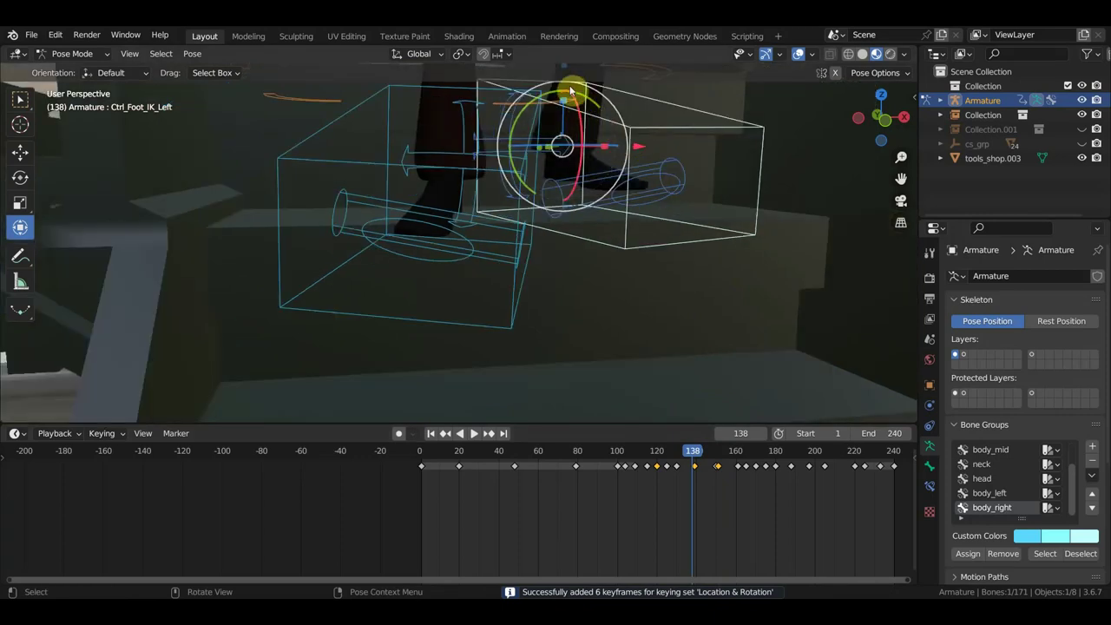
left_click_drag(563, 69, 570, 103)
key("i")
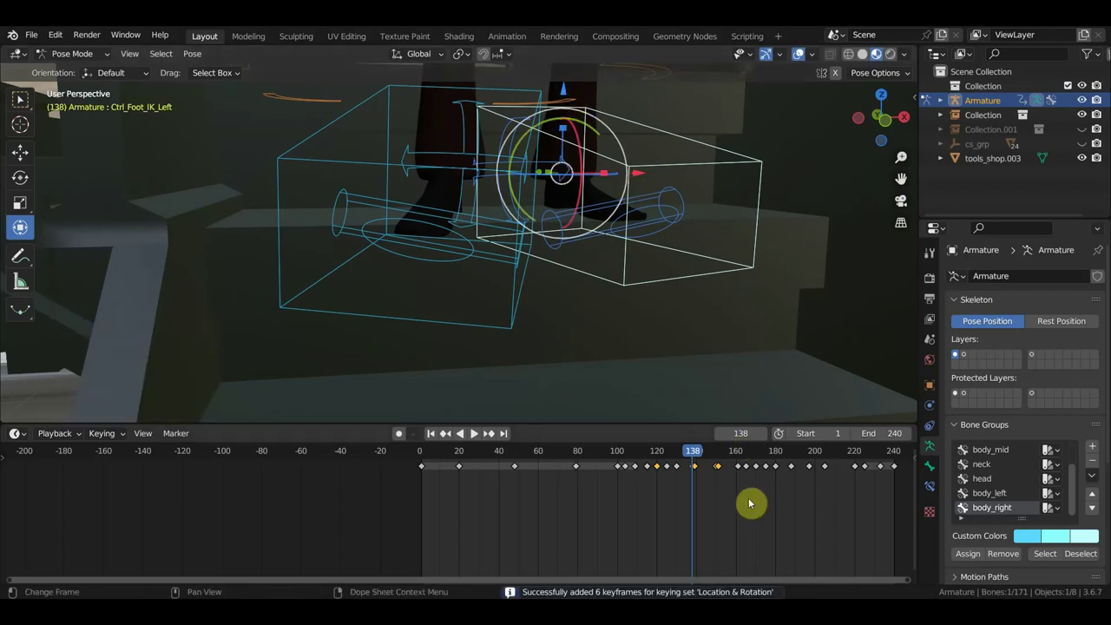
scroll(722, 492, "up", 3)
mouse_move(719, 489)
middle_mouse_down()
mouse_move(506, 506)
mouse_move(697, 521)
mouse_move(490, 548)
middle_mouse_up()
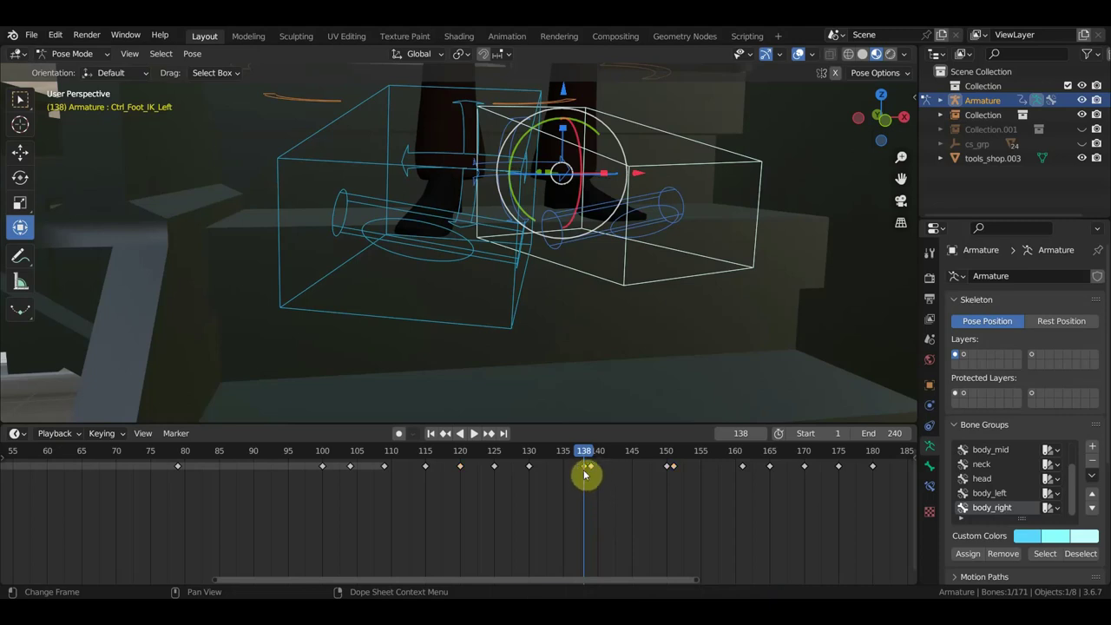
Slide the left foot's frame-138 keyframe to frame 139, then check the pose at frame 151.
scroll(586, 477, "up", 2)
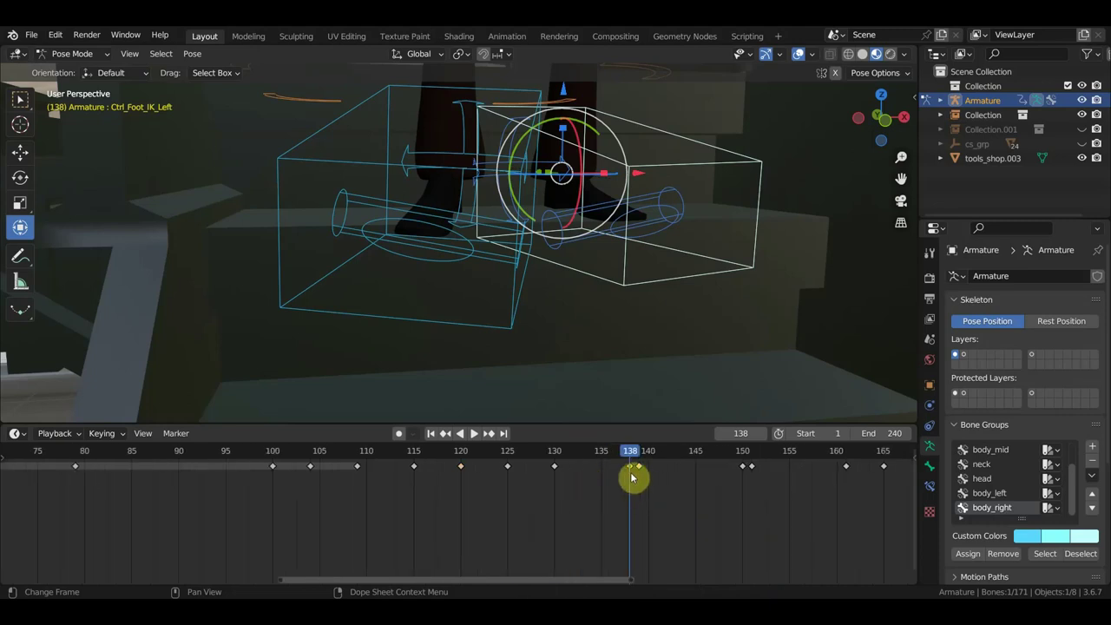
left_click_drag(632, 476, 639, 476)
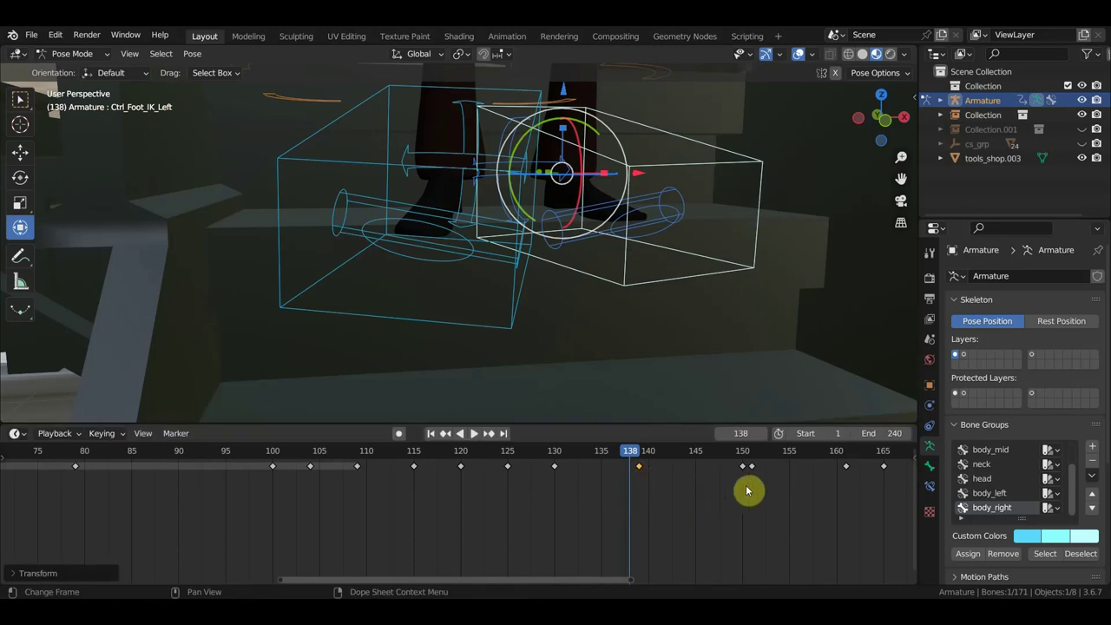
left_click(743, 460)
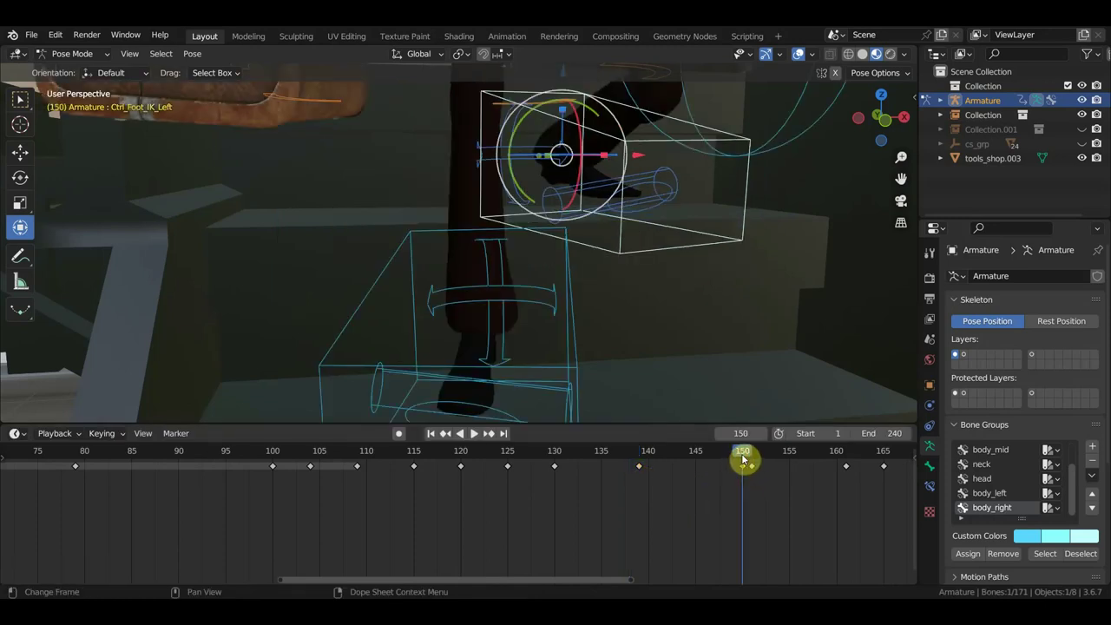
left_click(752, 457)
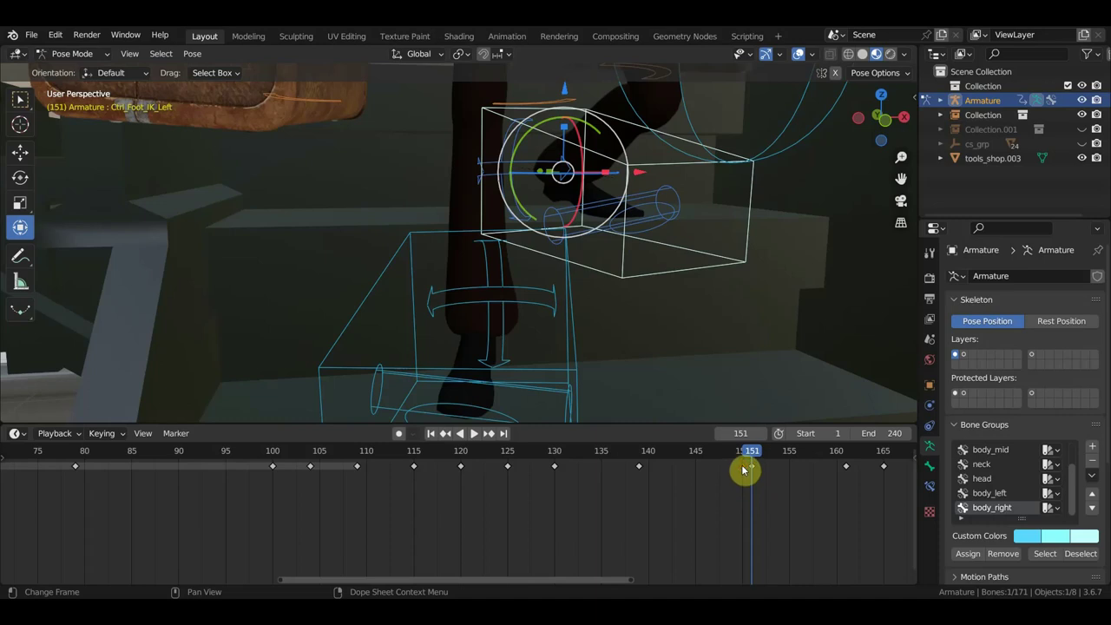
Scrub frames 124–159 while orbiting to review the left foot stepping down.
left_click_drag(751, 460, 500, 474)
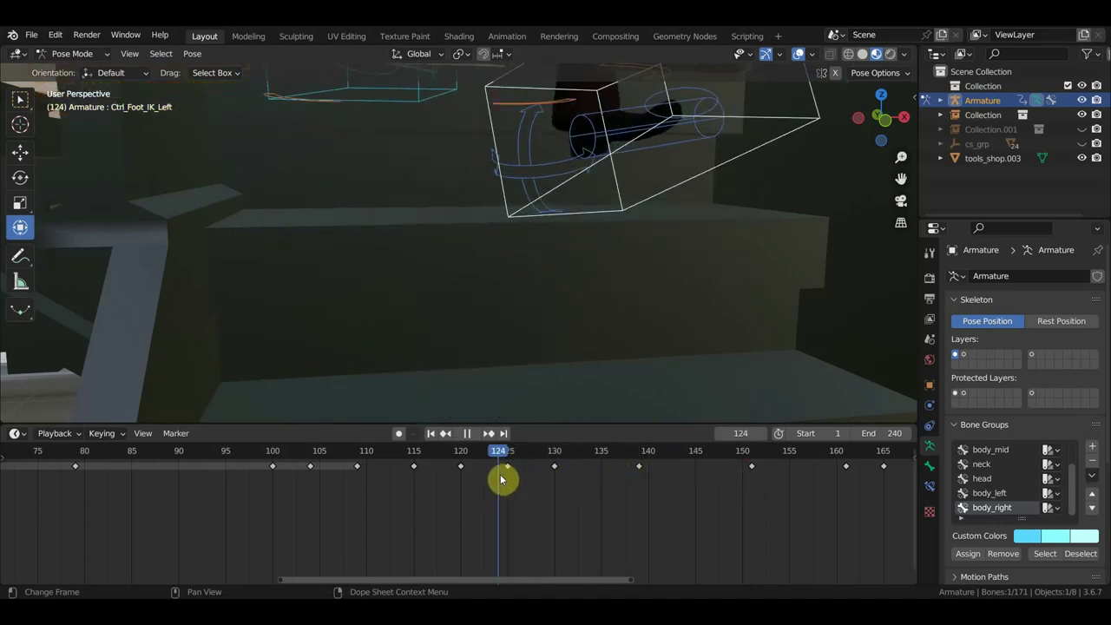
mouse_move(642, 317)
middle_mouse_down()
mouse_move(714, 423)
mouse_move(722, 373)
middle_mouse_up()
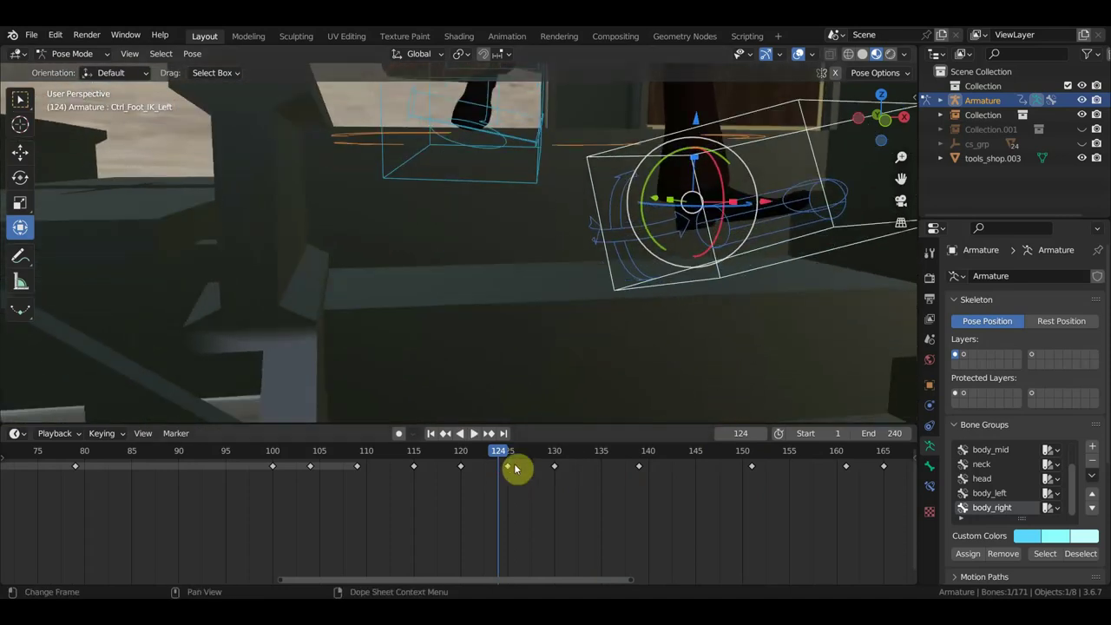
left_click_drag(509, 458, 825, 504)
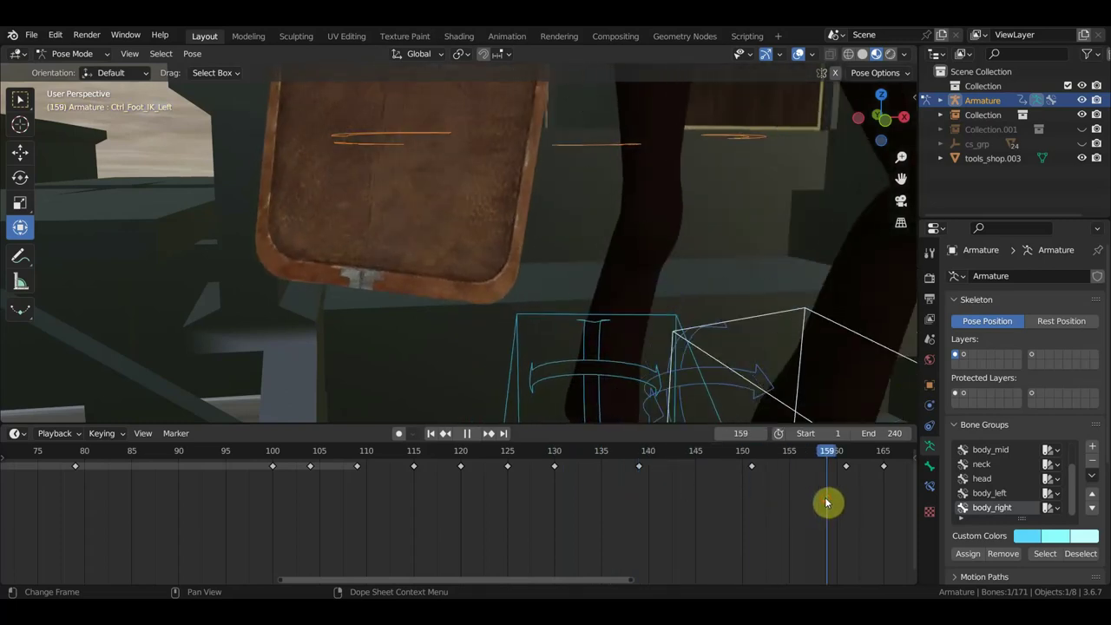
scroll(665, 363, "down", 3)
scroll(685, 356, "down", 3)
mouse_move(689, 355)
middle_mouse_down()
mouse_move(748, 355)
mouse_move(704, 345)
middle_mouse_up()
scroll(704, 345, "up", 3)
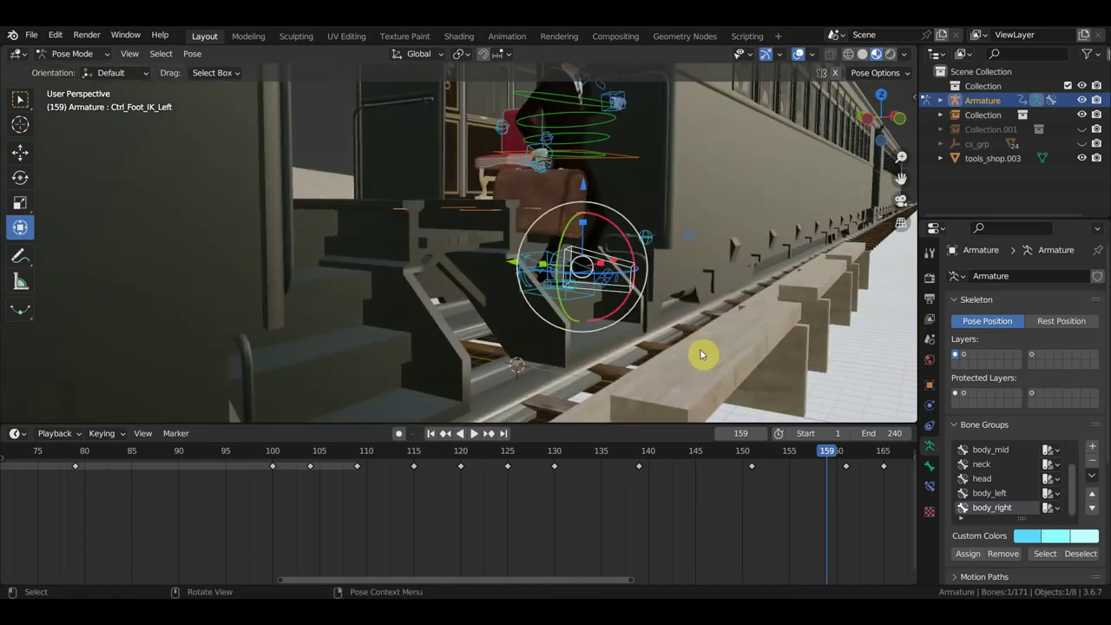
Hide viewport overlays, frame the man at the train door, and play from frame 2.
scroll(546, 484, "down", 2)
scroll(488, 498, "down", 2)
scroll(429, 498, "down", 2)
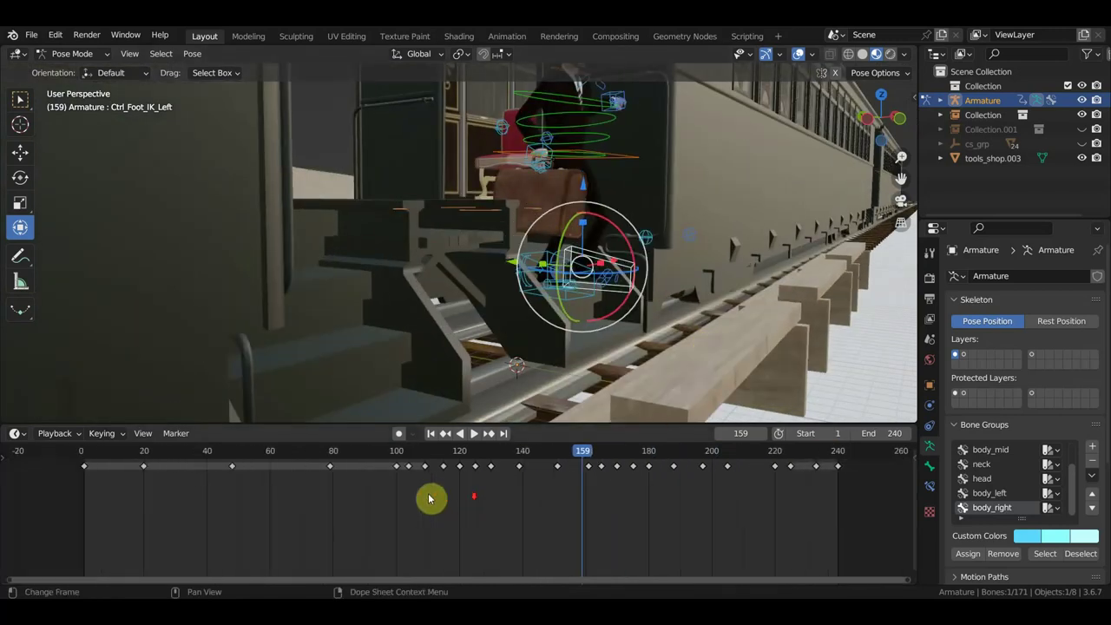
scroll(234, 480, "down", 1)
left_click(140, 455)
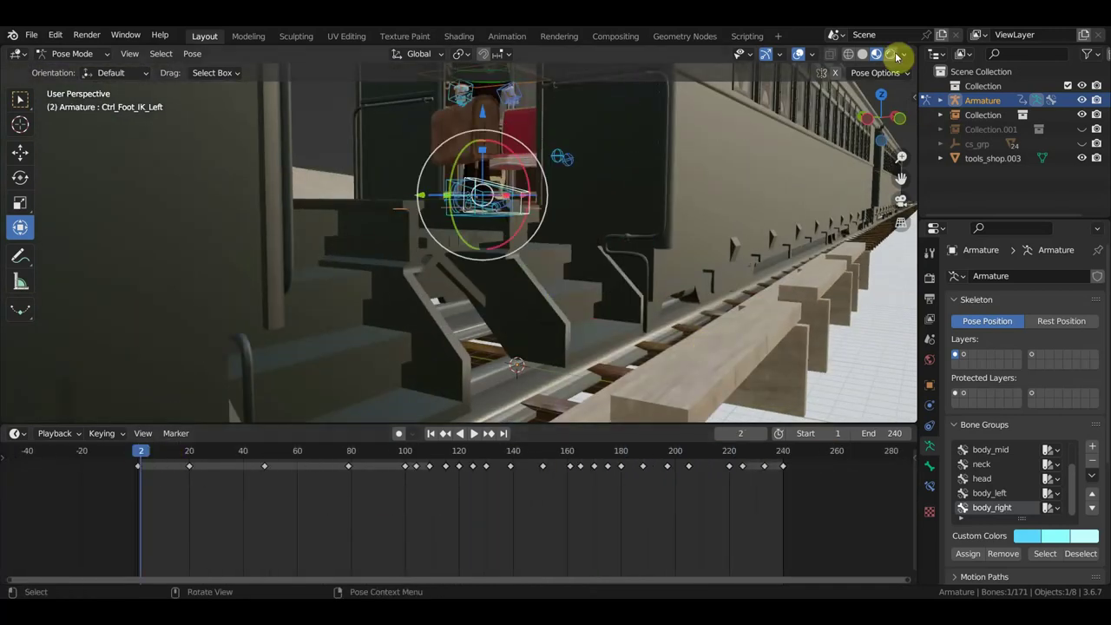
left_click(797, 54)
mouse_move(738, 199)
middle_mouse_down()
mouse_move(660, 330)
mouse_move(675, 297)
middle_mouse_up()
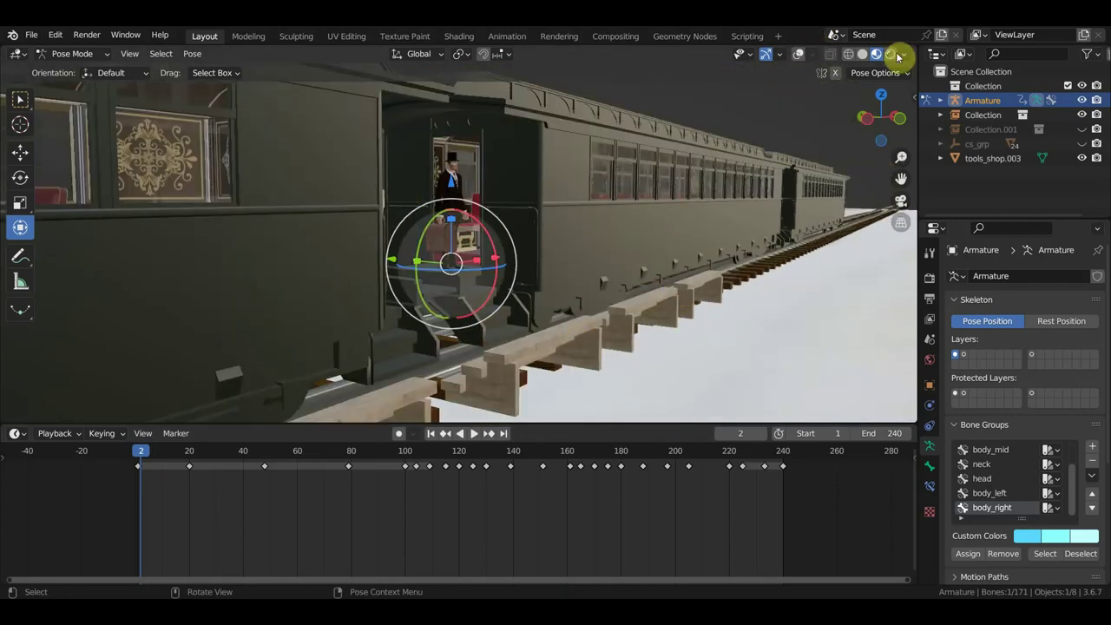
left_click(17, 99)
key("space")
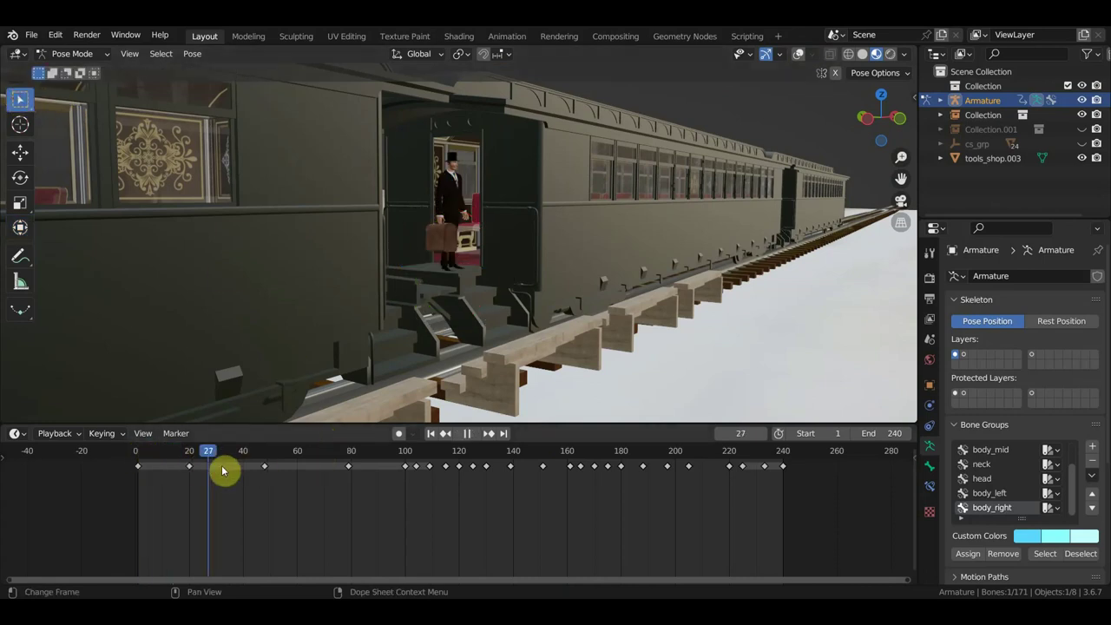
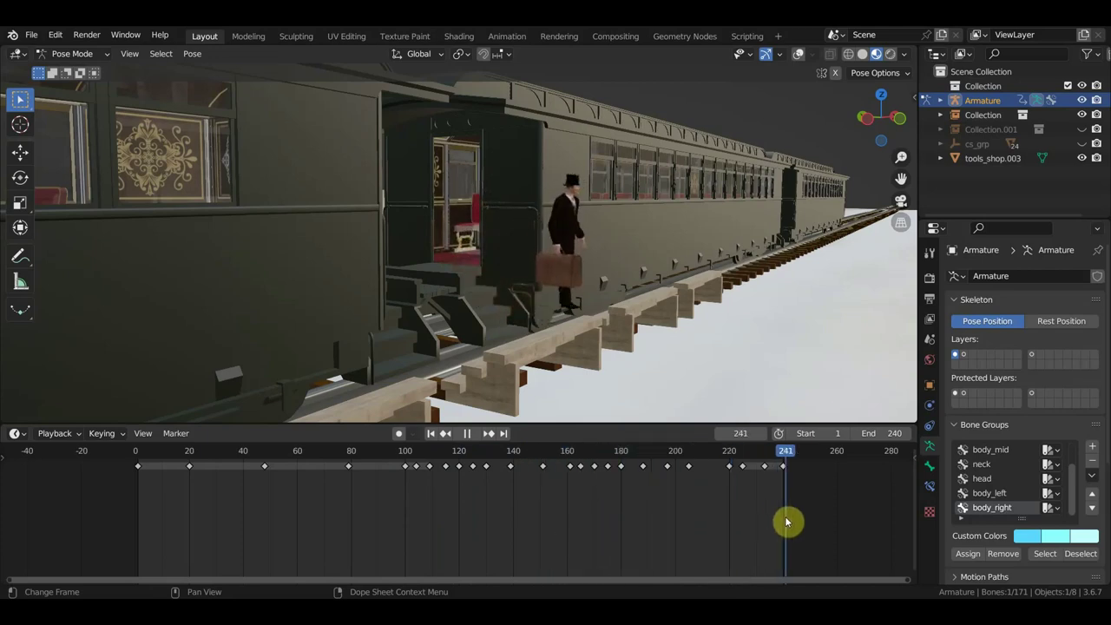
Orbit in toward the train doorway and open the mode menu to leave Pose Mode.
mouse_move(740, 409)
middle_mouse_down()
mouse_move(715, 367)
mouse_move(738, 367)
mouse_move(764, 338)
middle_mouse_up()
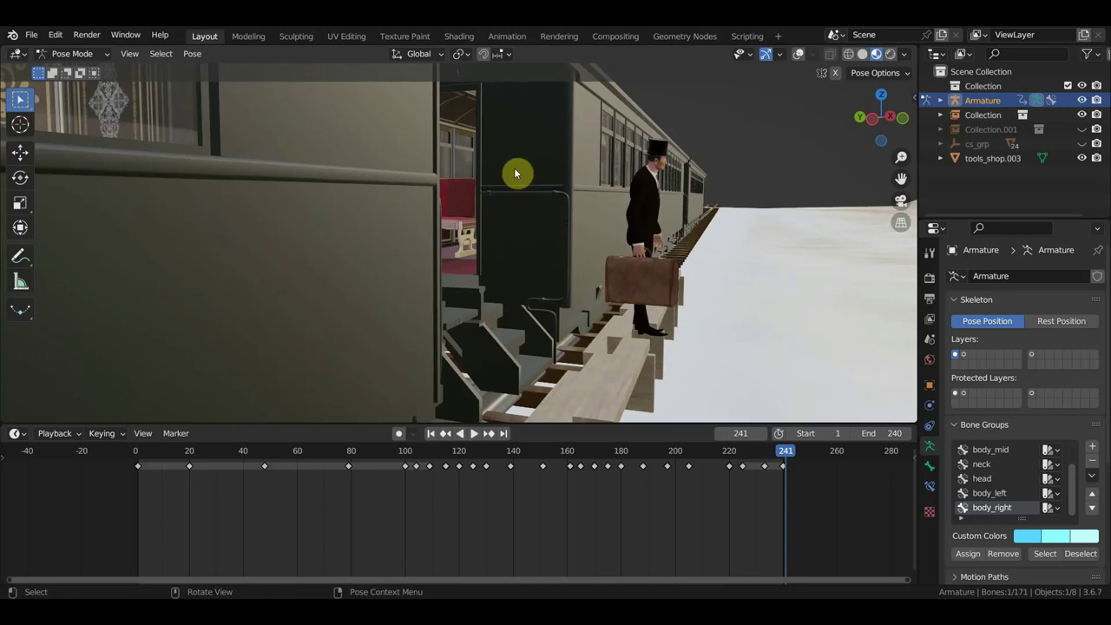
left_click(87, 57)
Switch to Object Mode and unhide the platform and pillar objects with Alt+H.
left_click(90, 72)
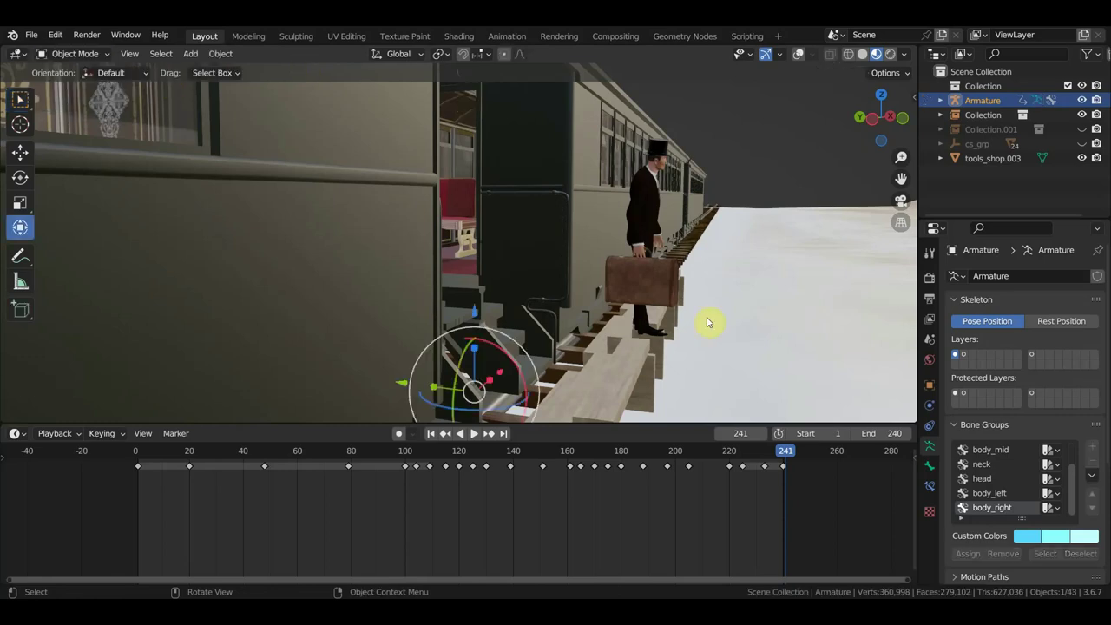
key("alt+h")
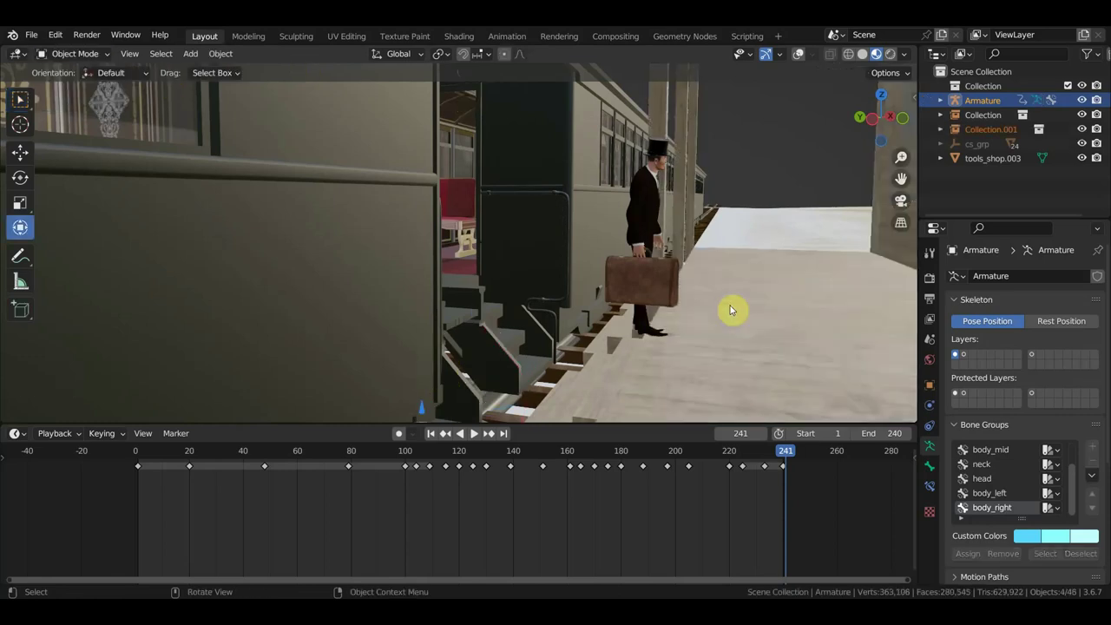
mouse_move(786, 285)
middle_mouse_down()
mouse_move(785, 266)
mouse_move(804, 249)
mouse_move(762, 271)
mouse_move(774, 285)
middle_mouse_up()
Play and scrub the animation to frame 198, then select tools_shop.003.
key("space")
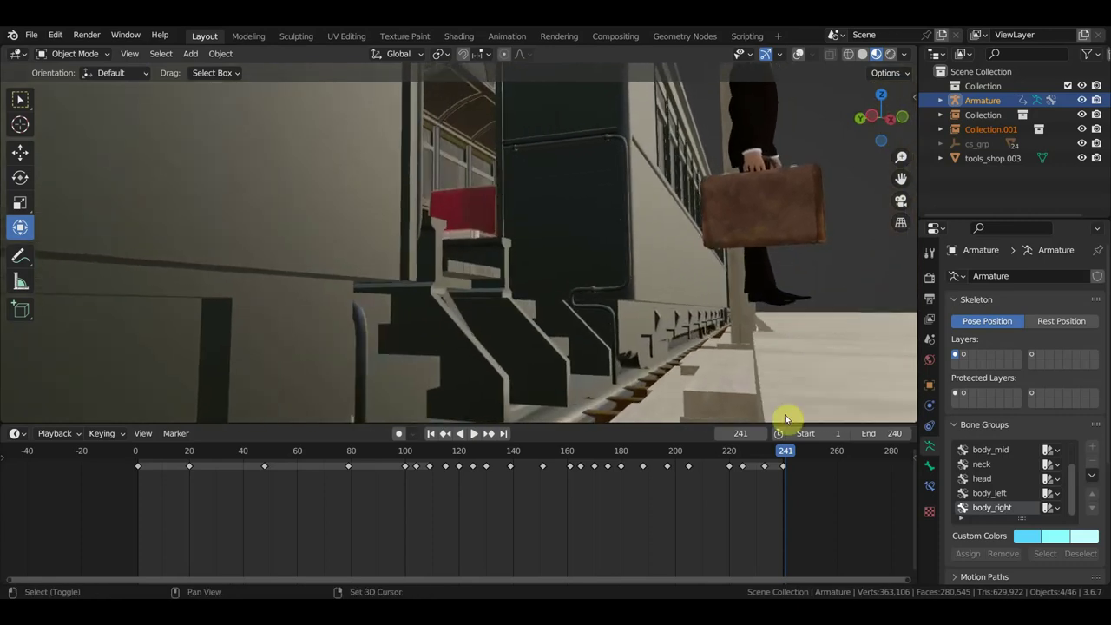
mouse_move(765, 466)
left_mouse_down()
mouse_move(628, 473)
mouse_move(686, 486)
mouse_move(668, 494)
left_mouse_up()
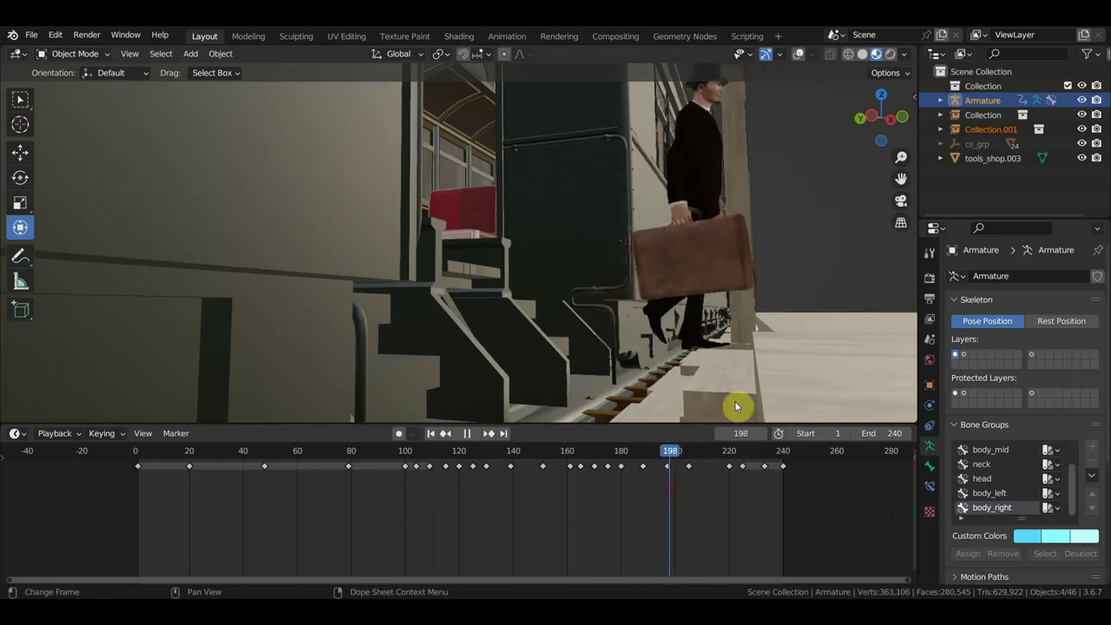
middle_click_drag(771, 365, 776, 365)
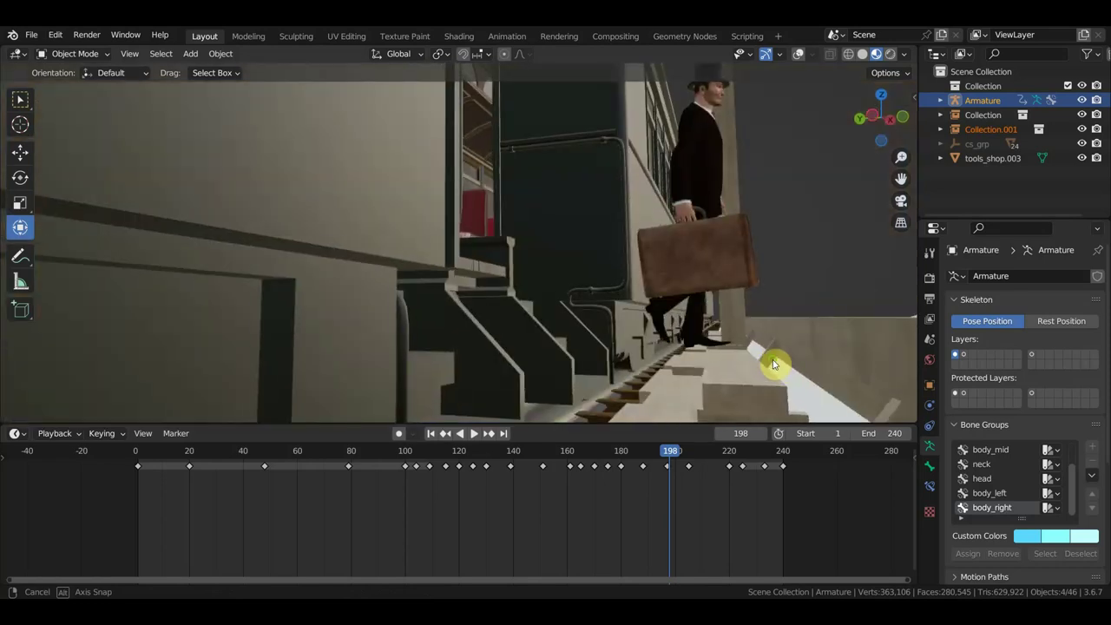
left_click(738, 398)
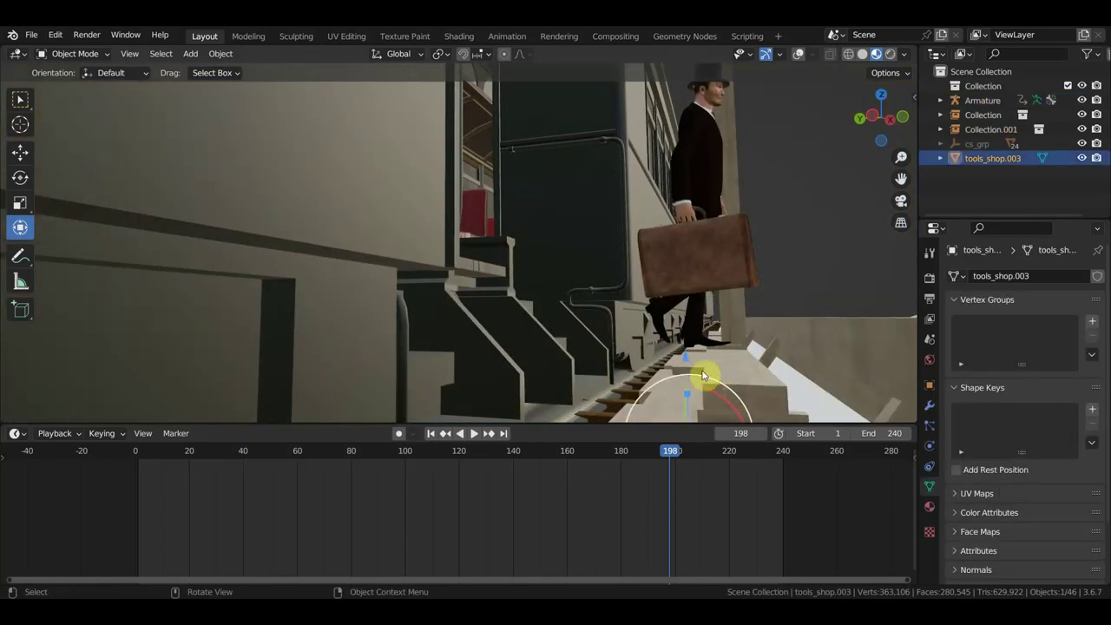
Turn on overlays, select the Collection.001 station empty and scrub to frame 227.
left_click(799, 56)
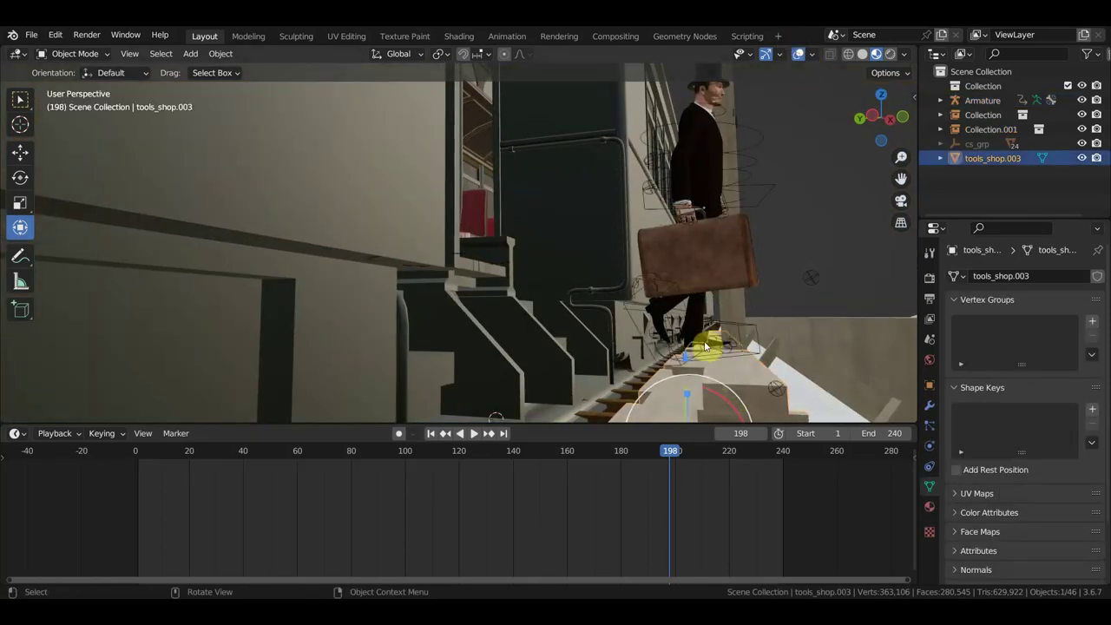
mouse_move(691, 363)
left_mouse_down()
mouse_move(686, 350)
mouse_move(775, 348)
left_mouse_up()
left_click(752, 401)
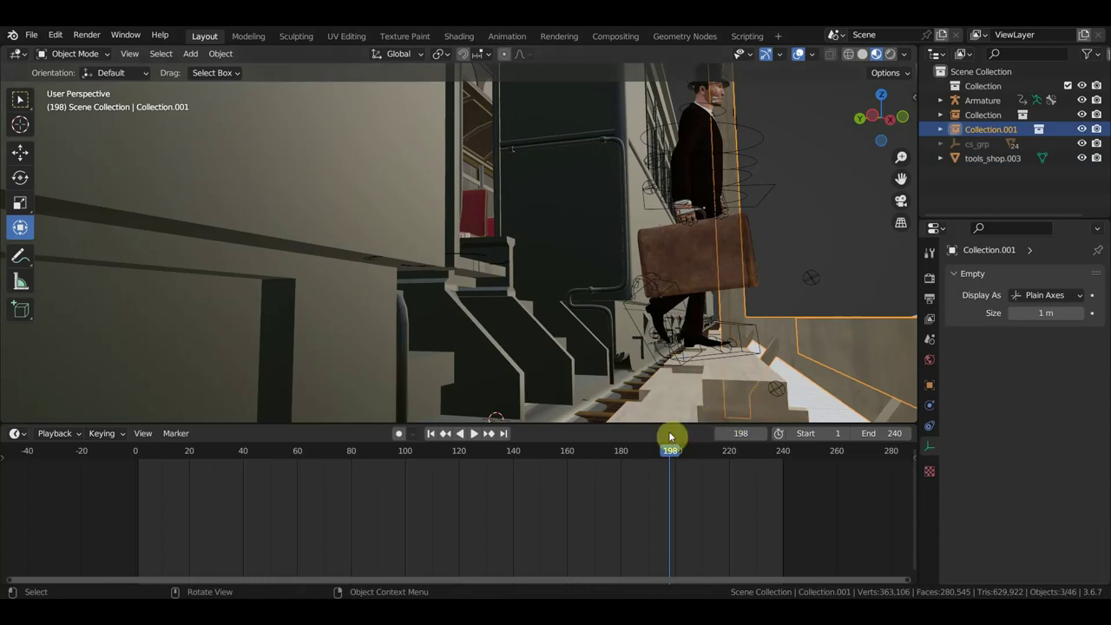
left_click_drag(670, 452, 750, 486)
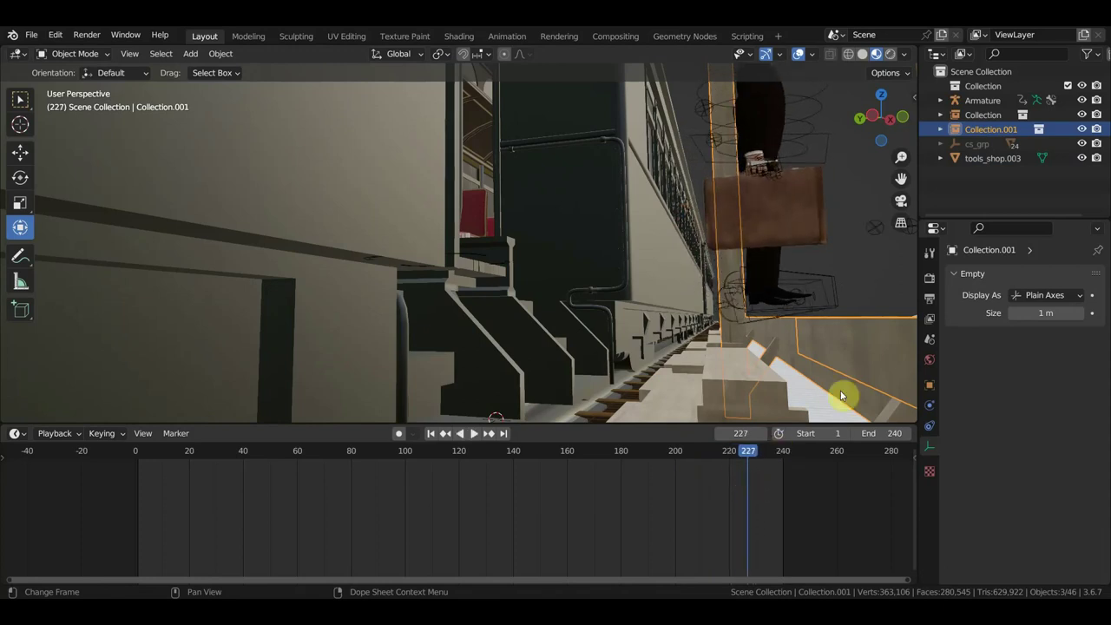
mouse_move(838, 390)
middle_mouse_down()
mouse_move(771, 377)
mouse_move(842, 374)
mouse_move(828, 373)
middle_mouse_up()
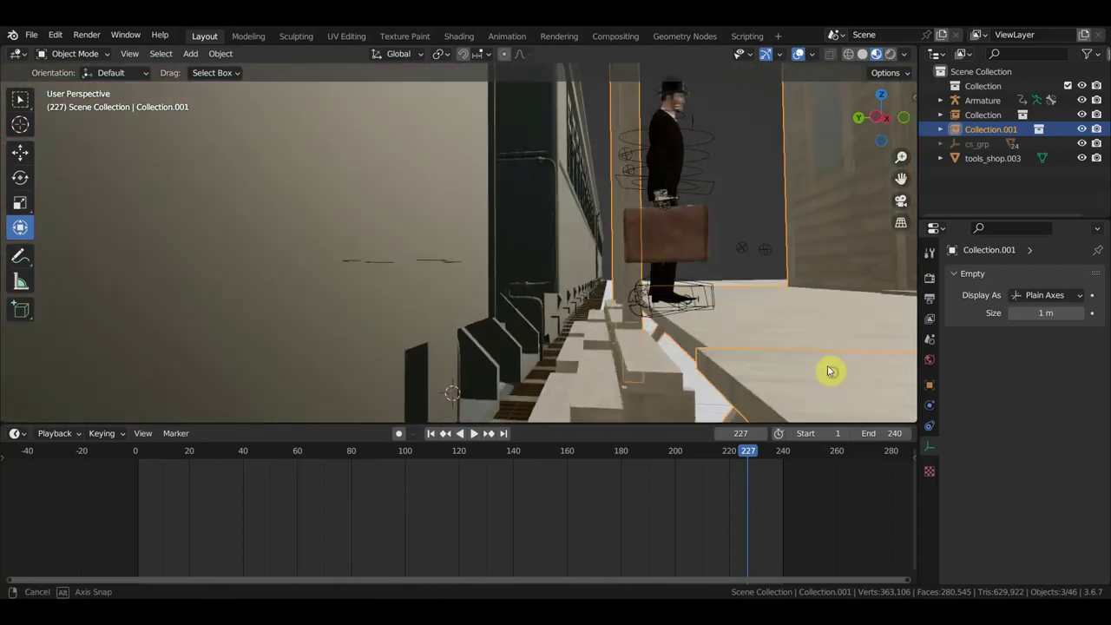
Raise Collection.001 0.32097 m along Z with the gizmo's Z arrow.
middle_click_drag(751, 341, 747, 217)
scroll(712, 307, "down", 2)
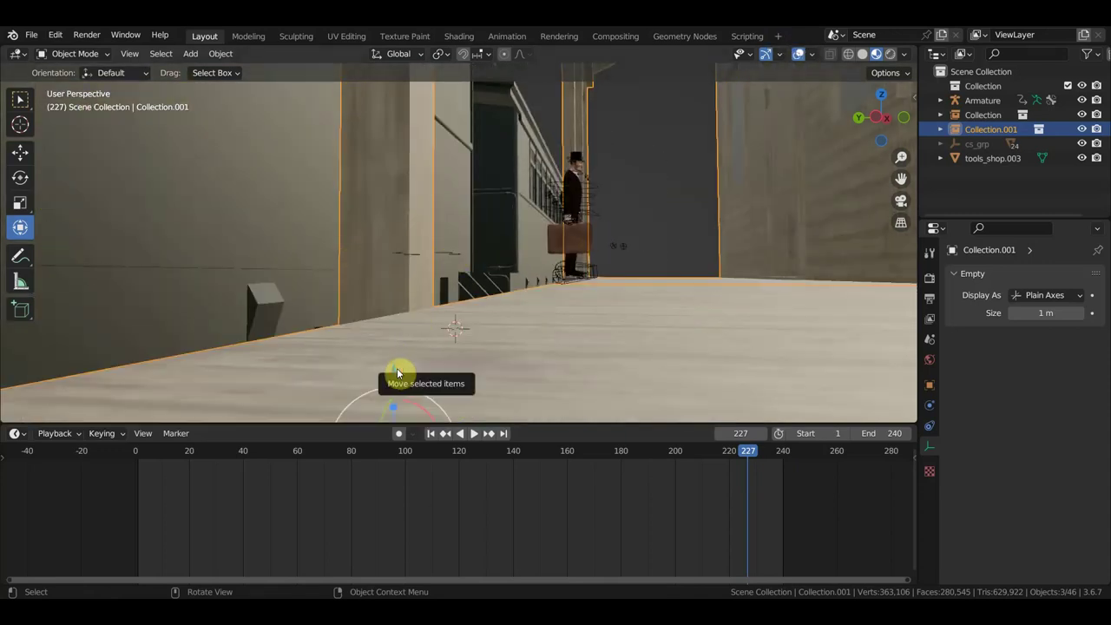
left_click_drag(398, 373, 441, 342)
mouse_move(624, 243)
middle_mouse_down()
mouse_move(623, 262)
mouse_move(640, 273)
mouse_move(644, 265)
mouse_move(519, 349)
mouse_move(628, 302)
mouse_move(588, 304)
middle_mouse_up()
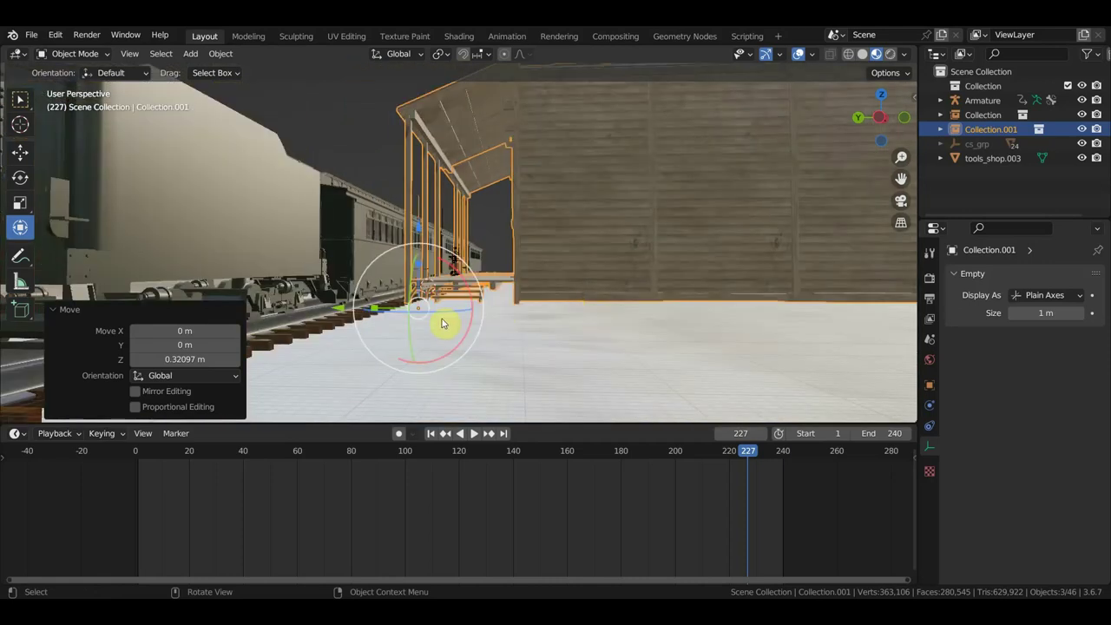
Undo a trial Z rotation, then stretch the station collection 2.21 times along Y.
left_click_drag(378, 310, 436, 319)
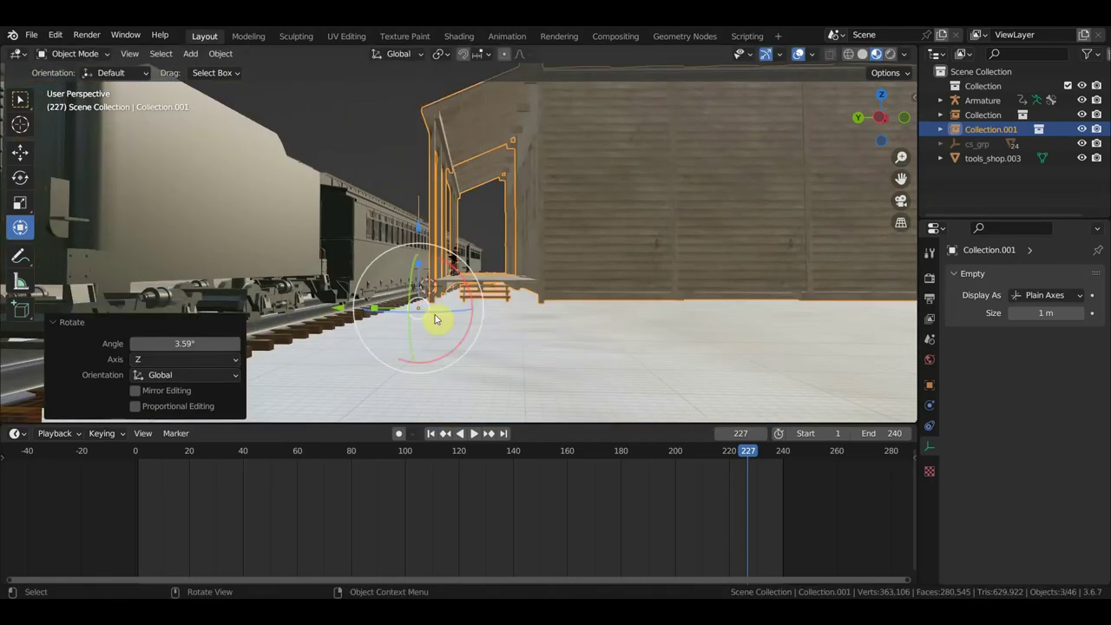
key("ctrl+z")
middle_click_drag(586, 257, 664, 263)
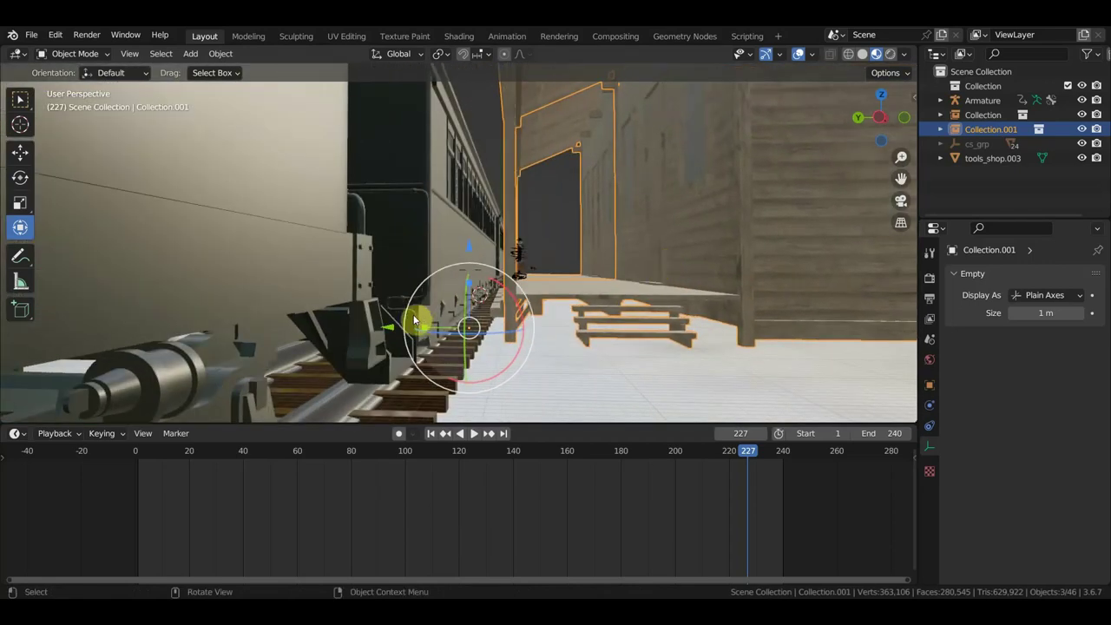
left_click_drag(428, 329, 420, 328)
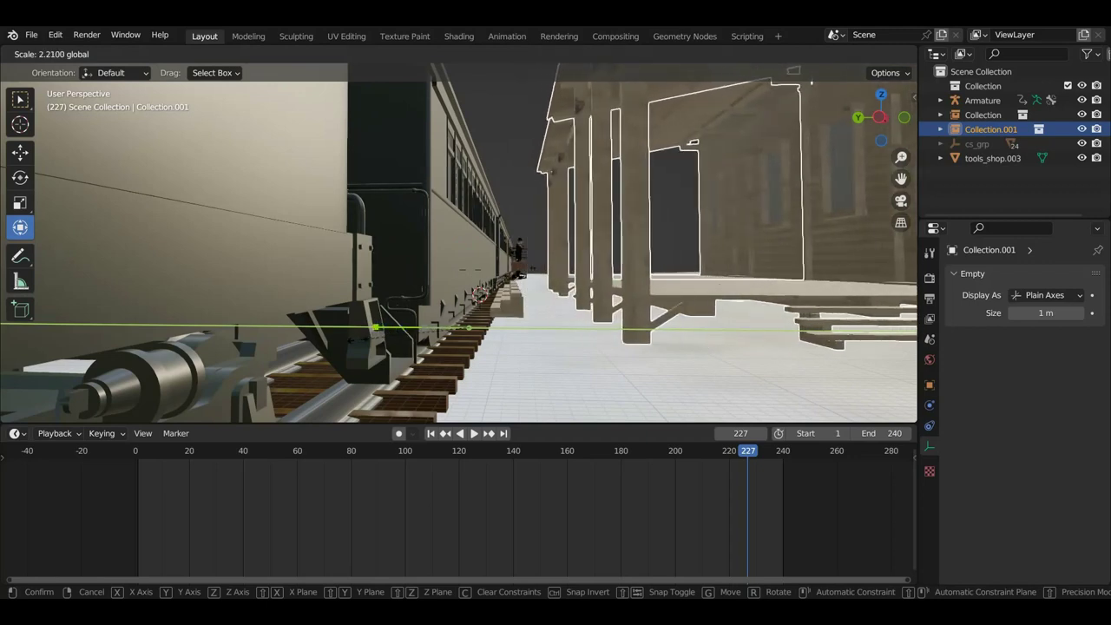
left_click(384, 331)
Slide the station collection 15.524 m along the Y axis.
key("g")
key("y")
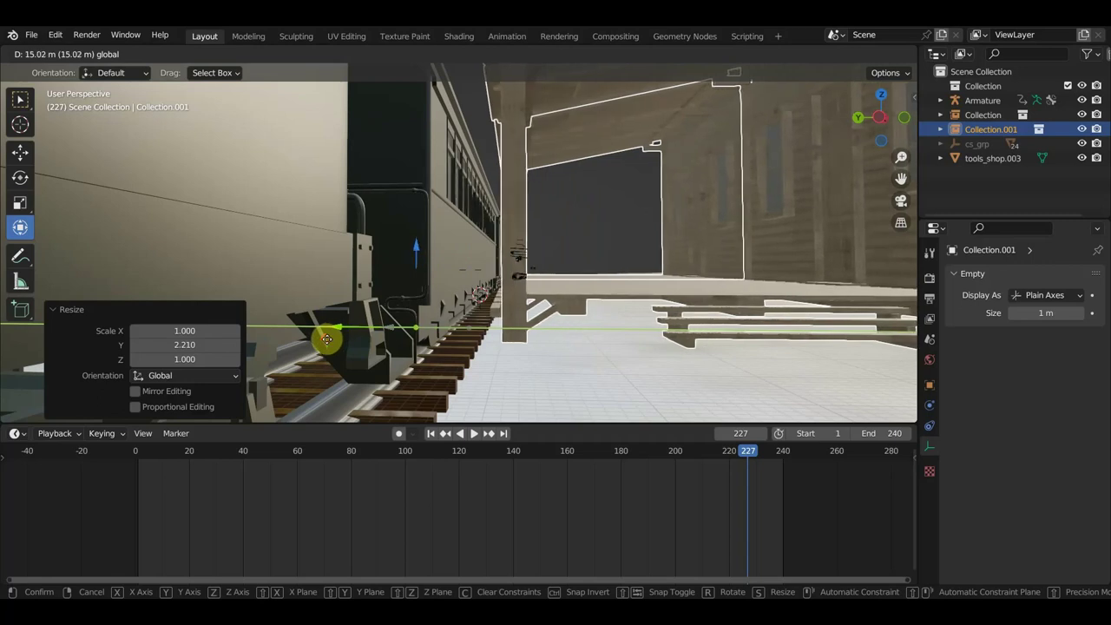
left_click(528, 298)
scroll(527, 297, "up", 5)
Nudge the station 0.454 m along Y and raise it 0.399 m on Z.
scroll(496, 300, "down", 4)
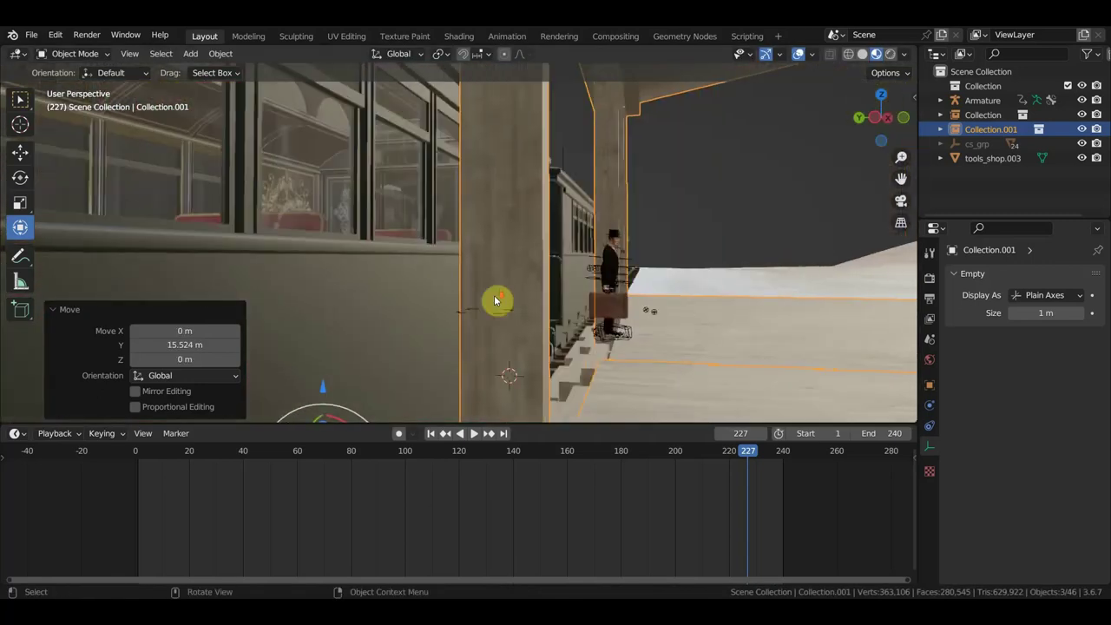
scroll(512, 304, "down", 2)
scroll(547, 313, "up", 2)
scroll(599, 280, "up", 2)
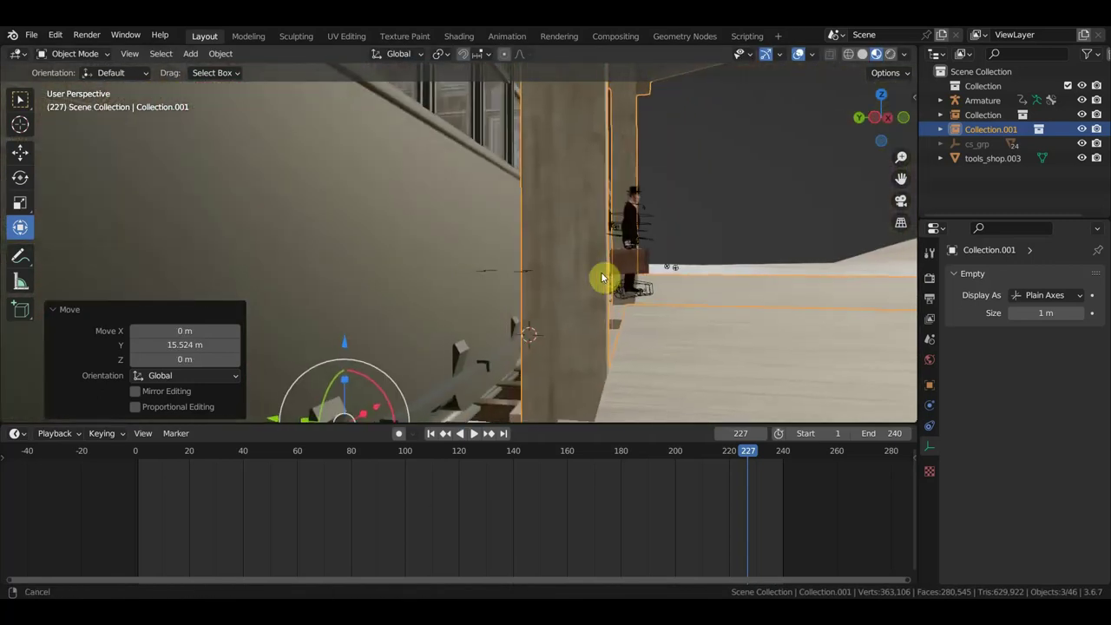
left_click_drag(260, 425, 298, 404)
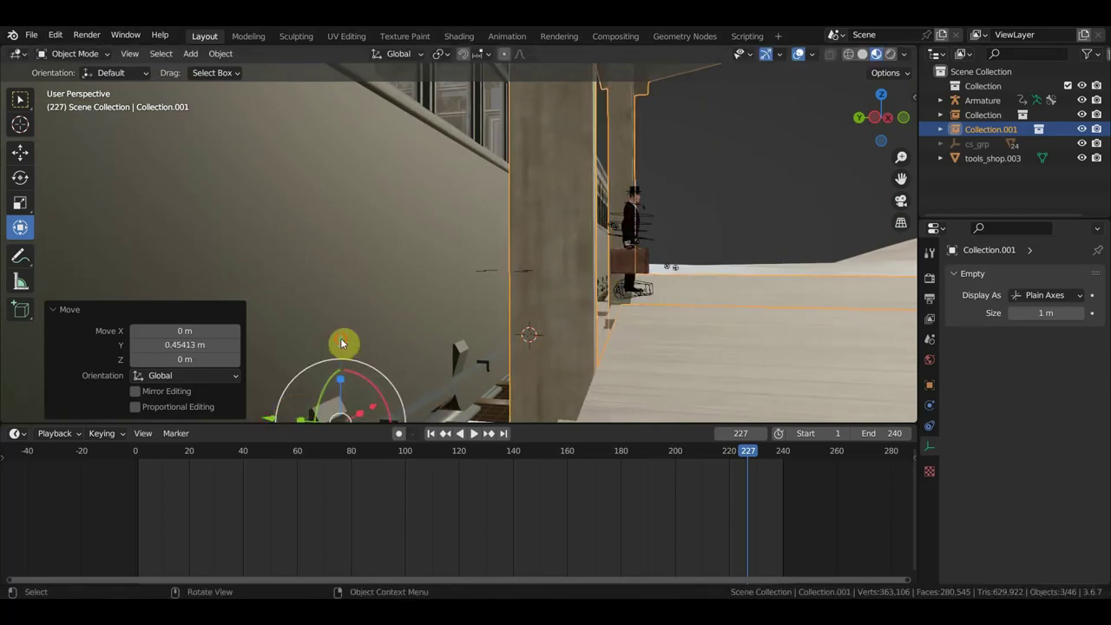
left_click_drag(341, 341, 348, 329)
mouse_move(348, 329)
middle_mouse_down()
mouse_move(567, 367)
mouse_move(699, 337)
mouse_move(669, 329)
mouse_move(739, 322)
mouse_move(700, 304)
middle_mouse_up()
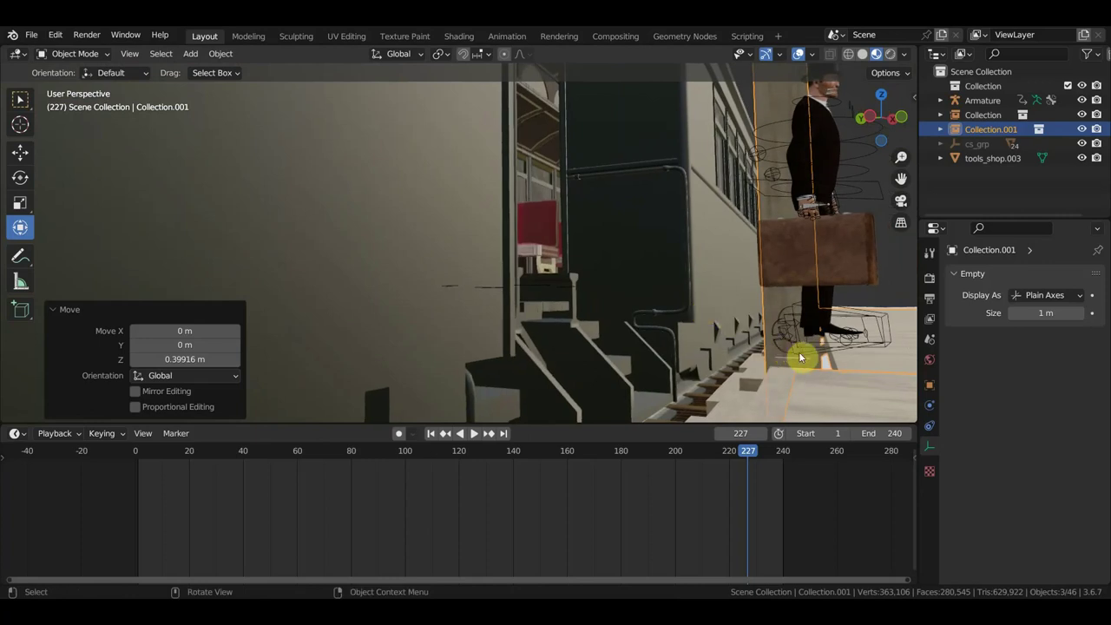
Move the station freely under the man's position, then set the timeline to frame 239.
key("g")
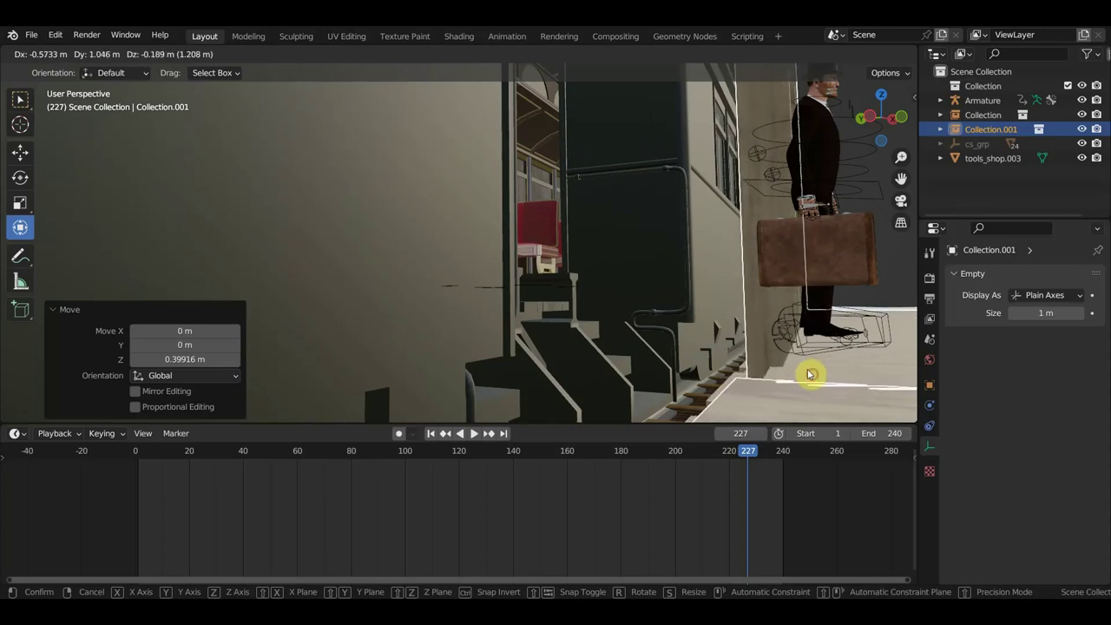
left_click(810, 374)
mouse_move(851, 389)
middle_mouse_down()
mouse_move(873, 373)
mouse_move(835, 366)
mouse_move(777, 388)
middle_mouse_up()
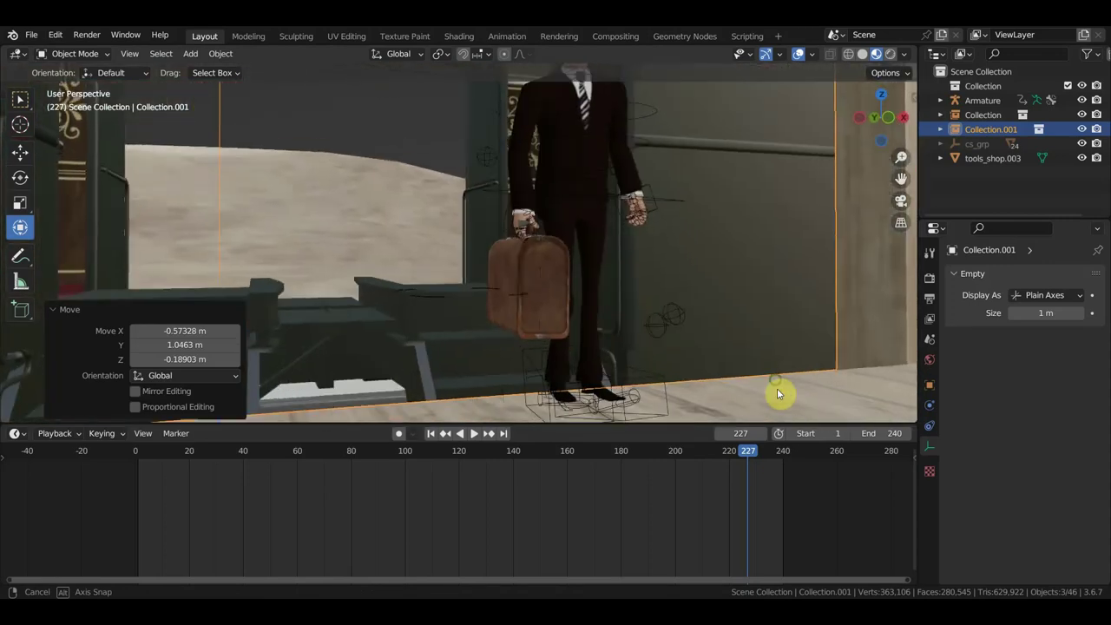
left_click_drag(756, 454, 779, 460)
mouse_move(761, 419)
middle_mouse_down()
mouse_move(805, 357)
mouse_move(838, 359)
mouse_move(830, 328)
mouse_move(776, 365)
mouse_move(760, 357)
mouse_move(785, 327)
middle_mouse_up()
Select the man's rig and switch to Pose Mode.
left_click(773, 245)
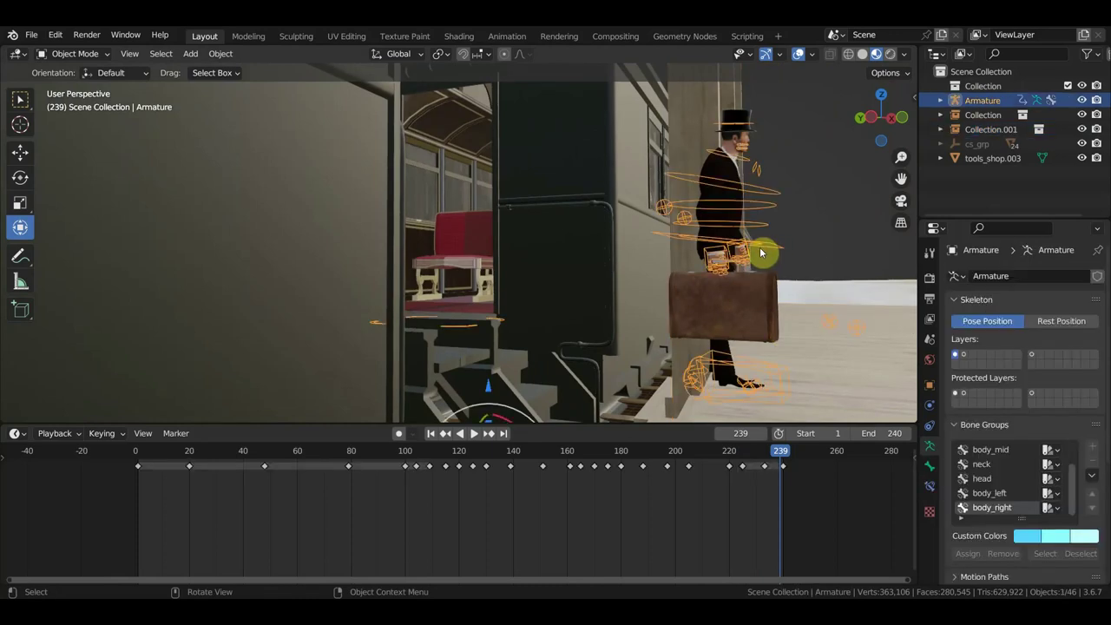
left_click(72, 56)
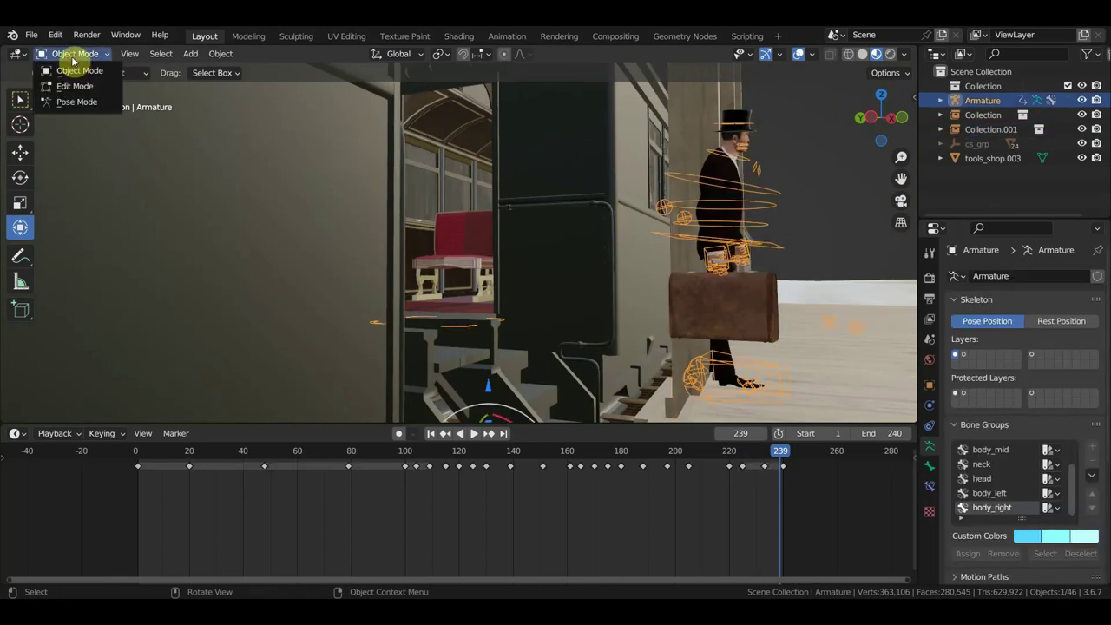
left_click(80, 101)
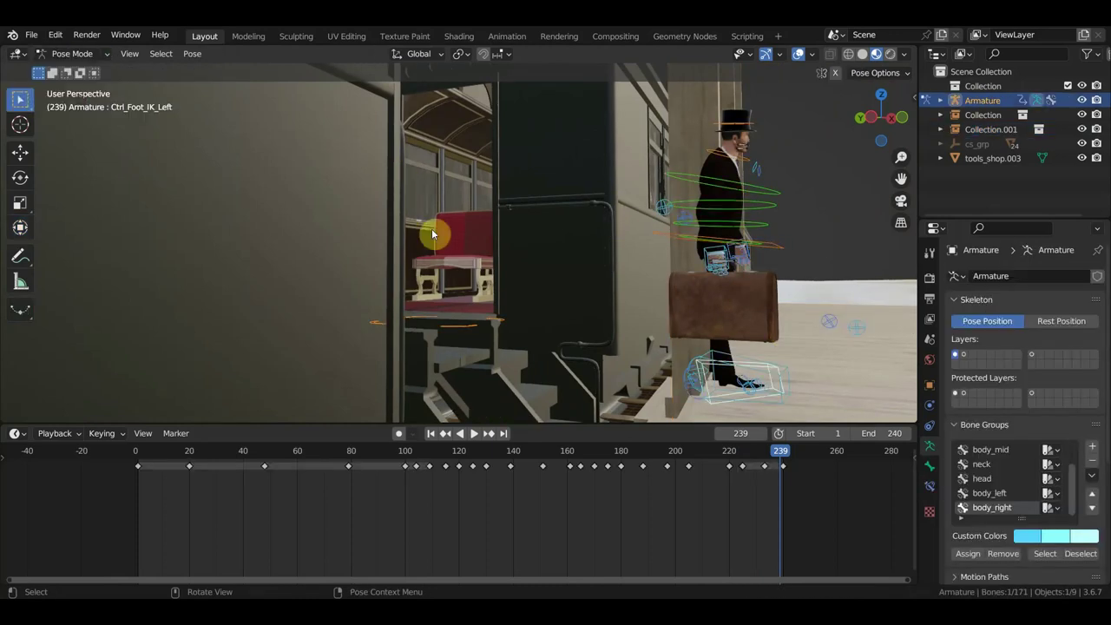
Move the Ctrl_Hand_IK_Left control to a new position.
left_click(777, 251)
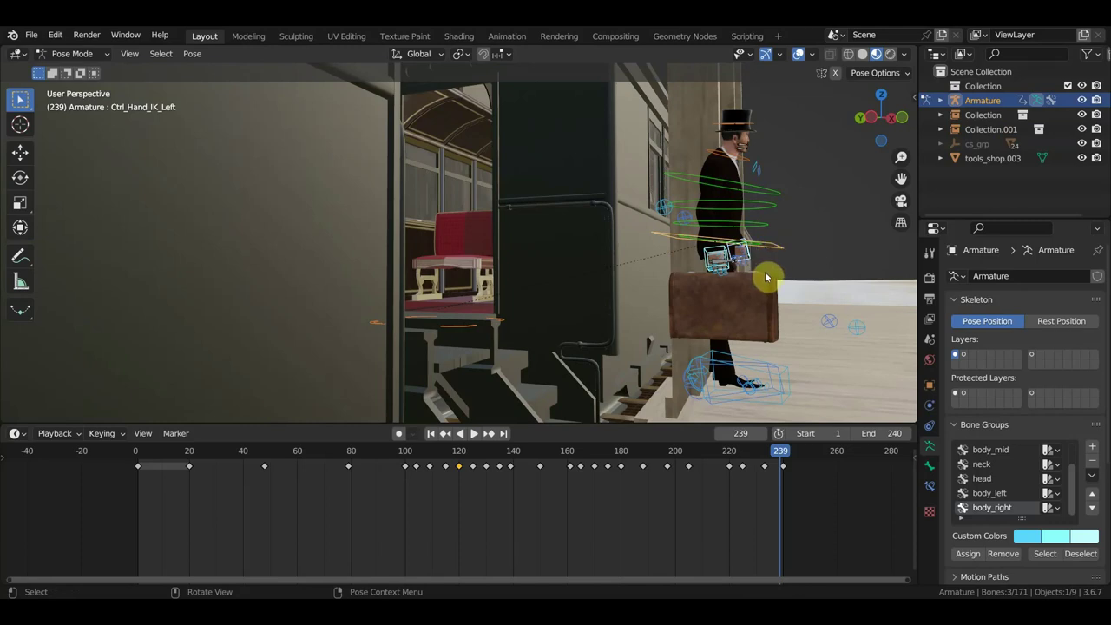
key("g")
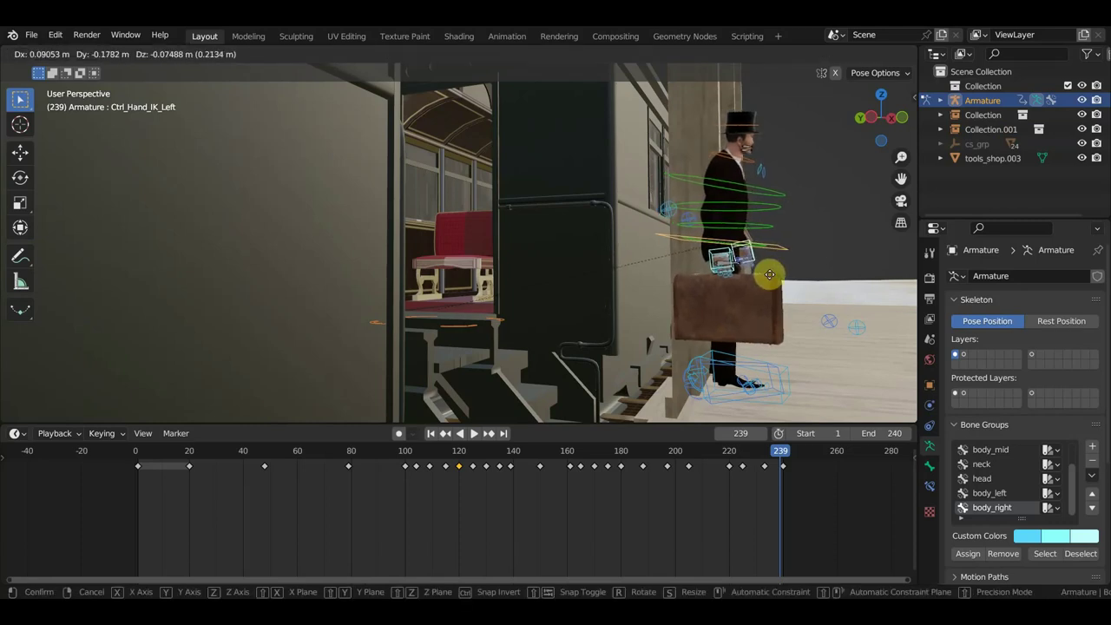
left_click(772, 279)
Keyframe location and rotation of all bones at frame 239, then scrub back to check.
key("a")
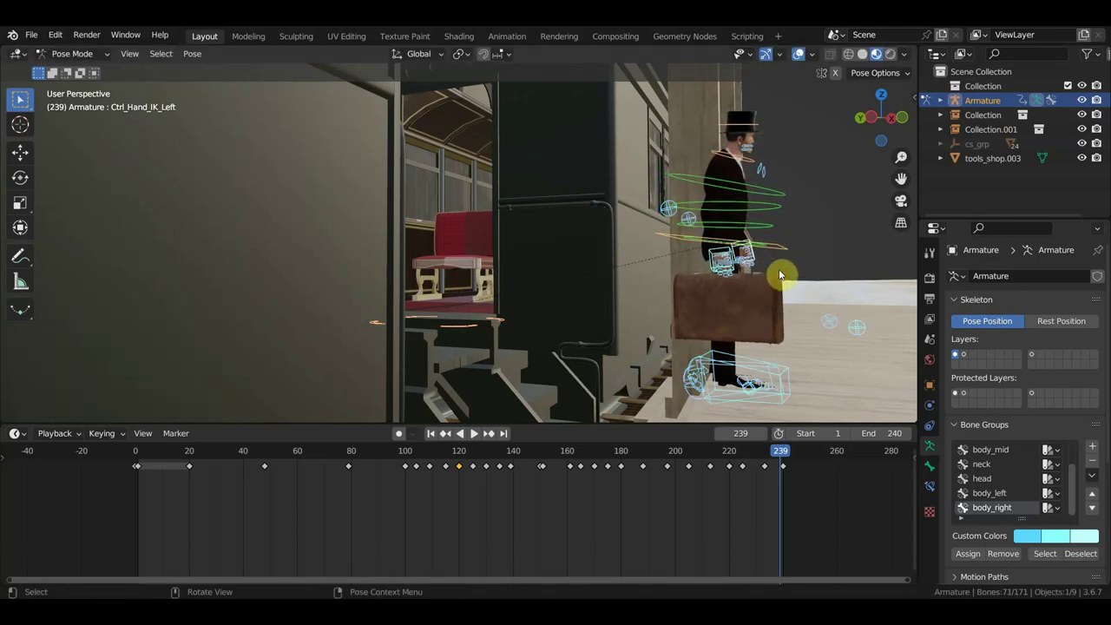
key("i")
scroll(813, 495, "up", 3)
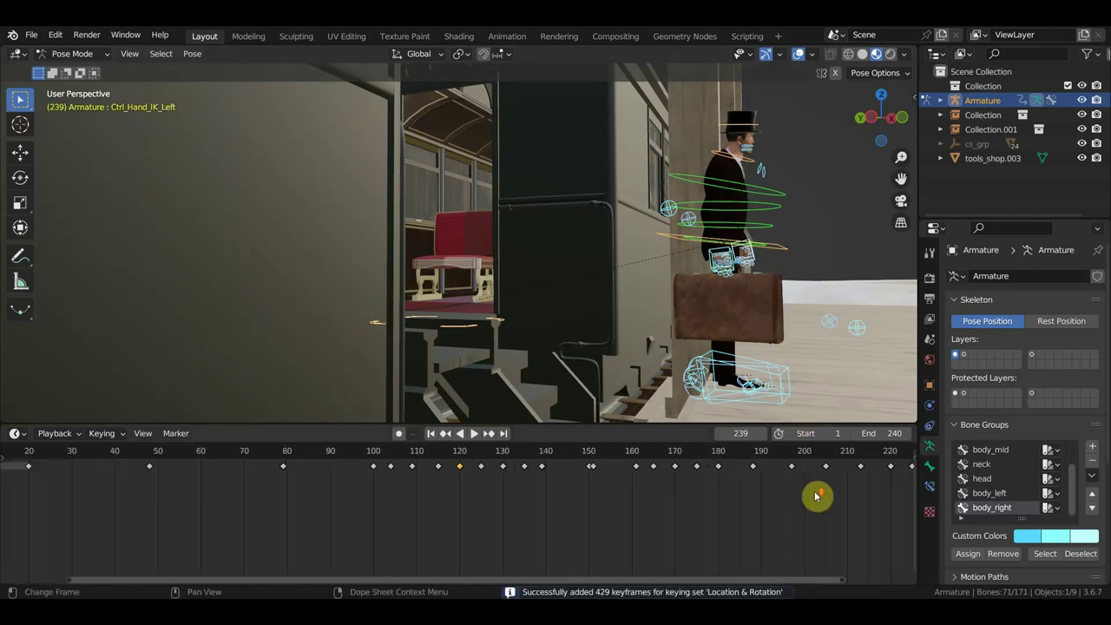
scroll(639, 526, "up", 2)
scroll(725, 485, "up", 2)
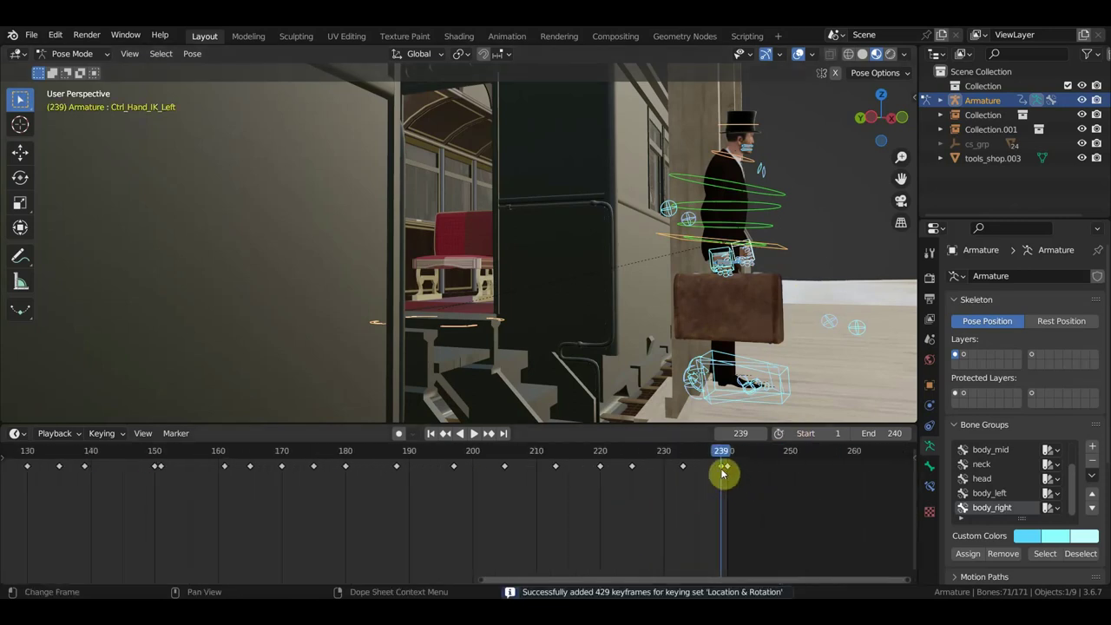
key("g")
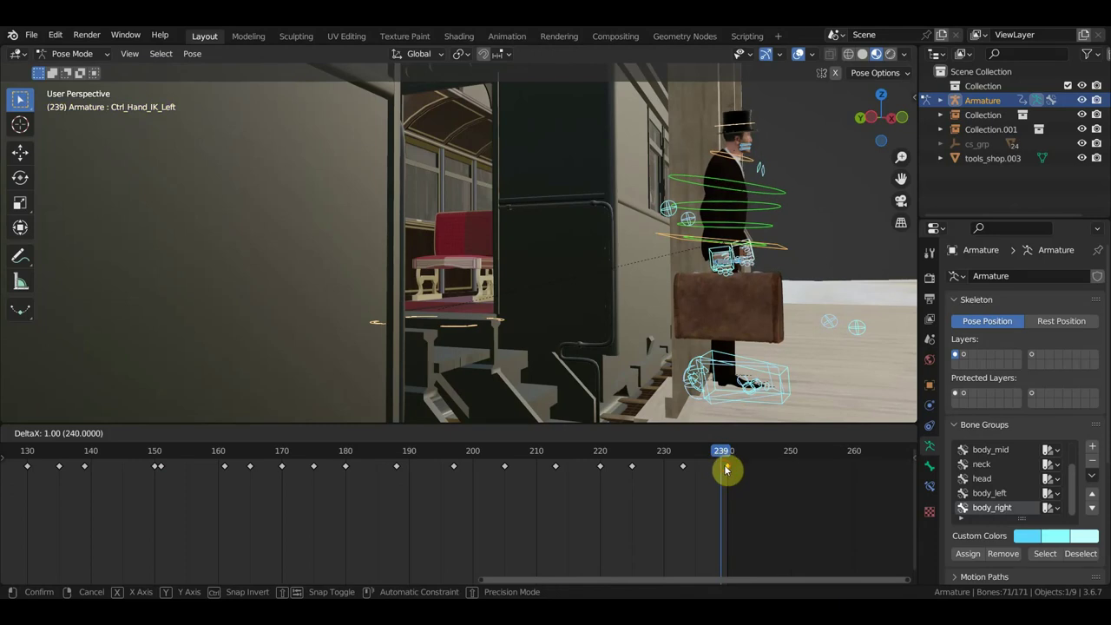
left_click(728, 479)
mouse_move(719, 458)
left_mouse_down()
mouse_move(653, 464)
mouse_move(689, 476)
left_mouse_up()
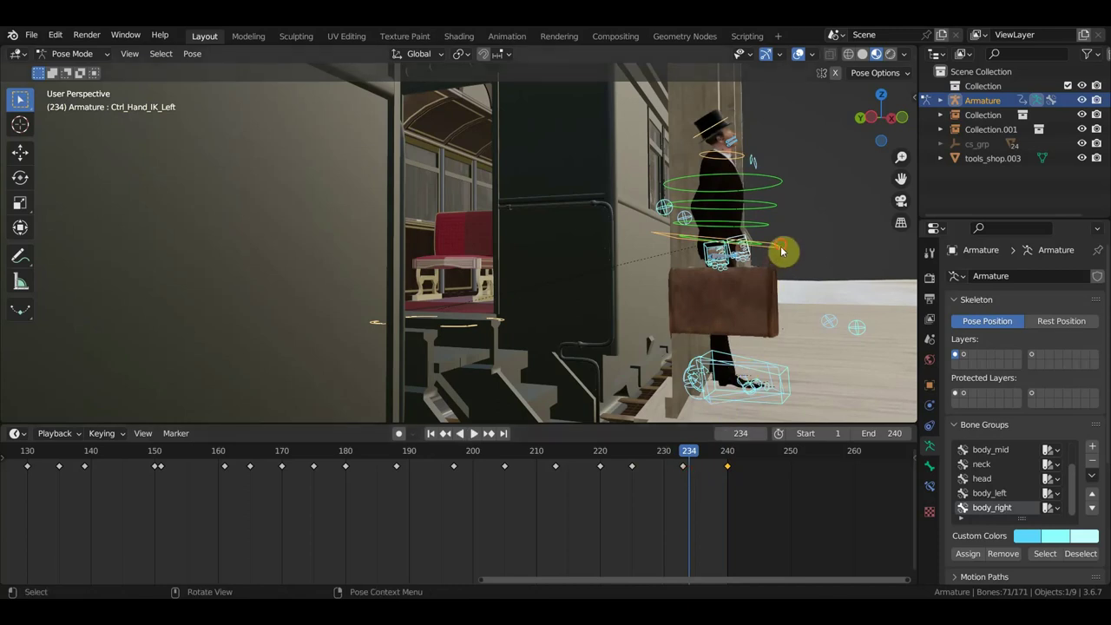
Lower the hips and right hand IK about 0.2 m and key all bones at frame 234.
left_click(711, 253)
left_click(748, 243, "shift")
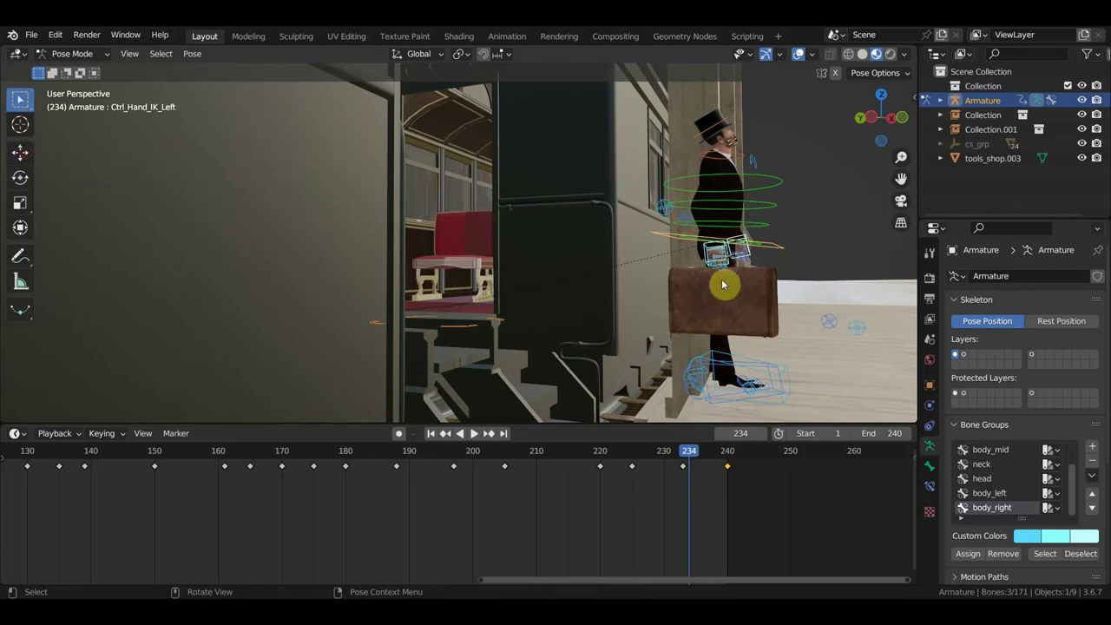
left_click(20, 153)
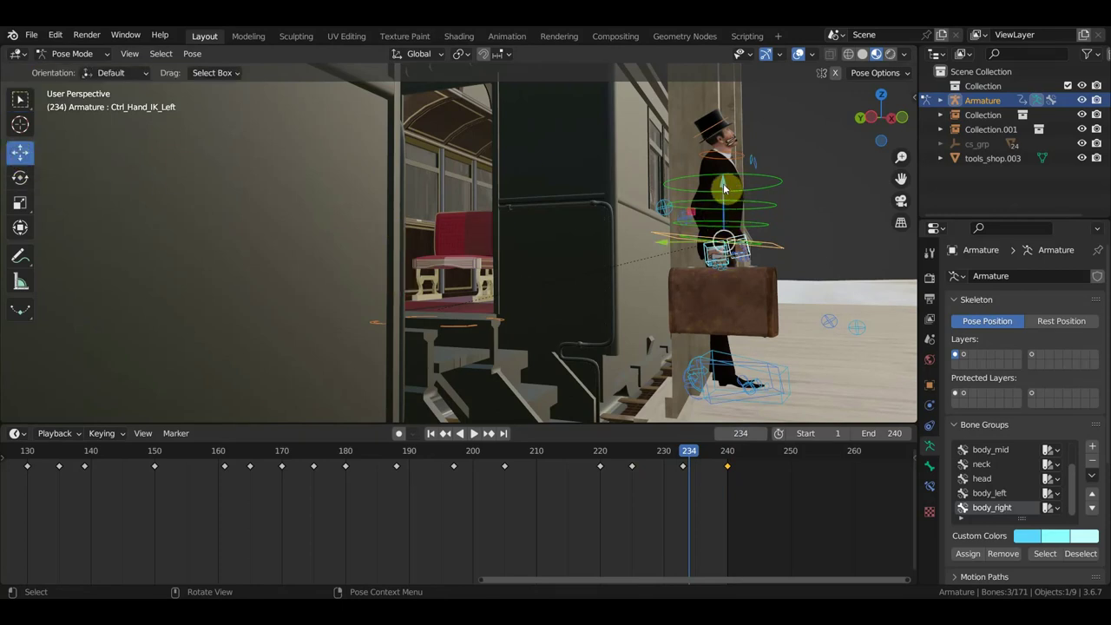
left_click_drag(725, 189, 797, 217)
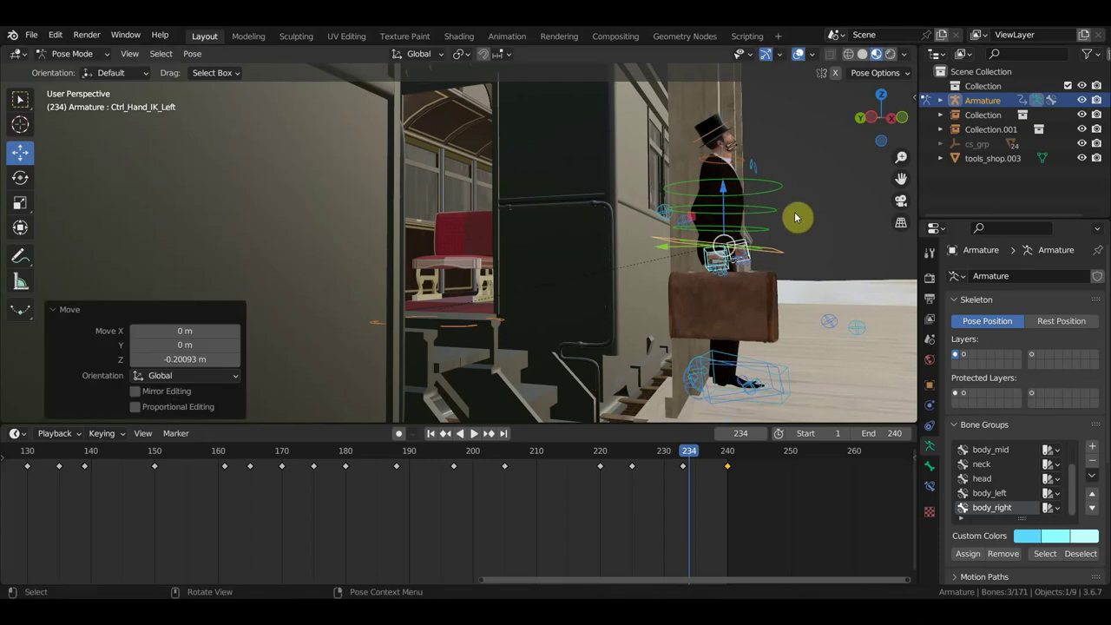
key("a")
key("i")
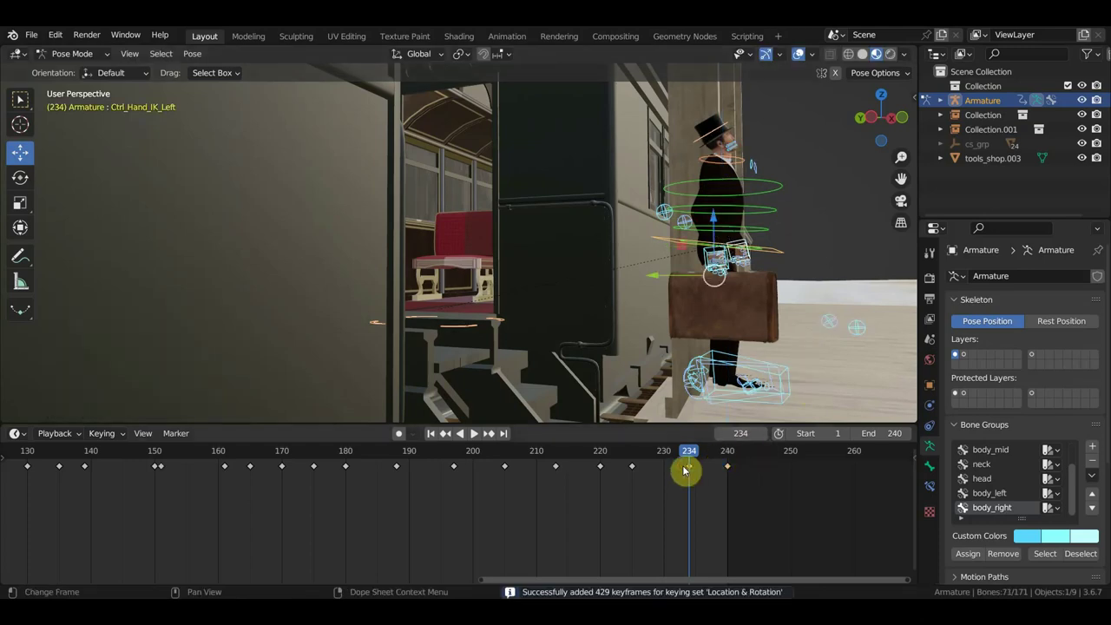
mouse_move(630, 461)
left_mouse_down()
mouse_move(289, 436)
mouse_move(166, 411)
mouse_move(734, 476)
left_mouse_up()
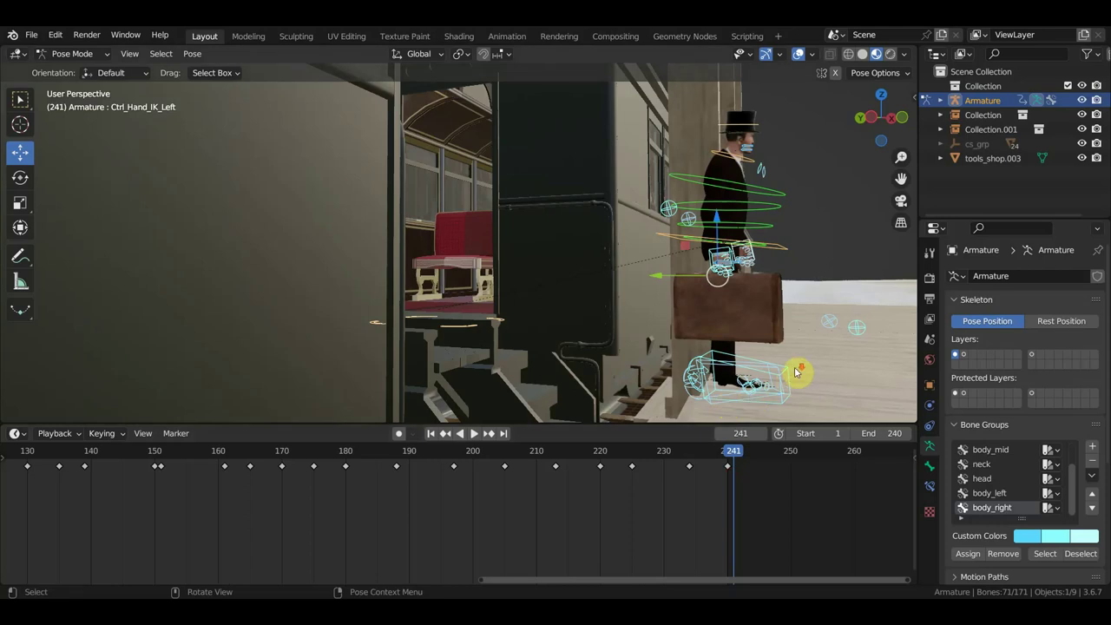
Jump to frame 250 and frame the view on the passenger's head.
mouse_move(798, 376)
middle_mouse_down()
mouse_move(794, 351)
mouse_move(727, 357)
middle_mouse_up()
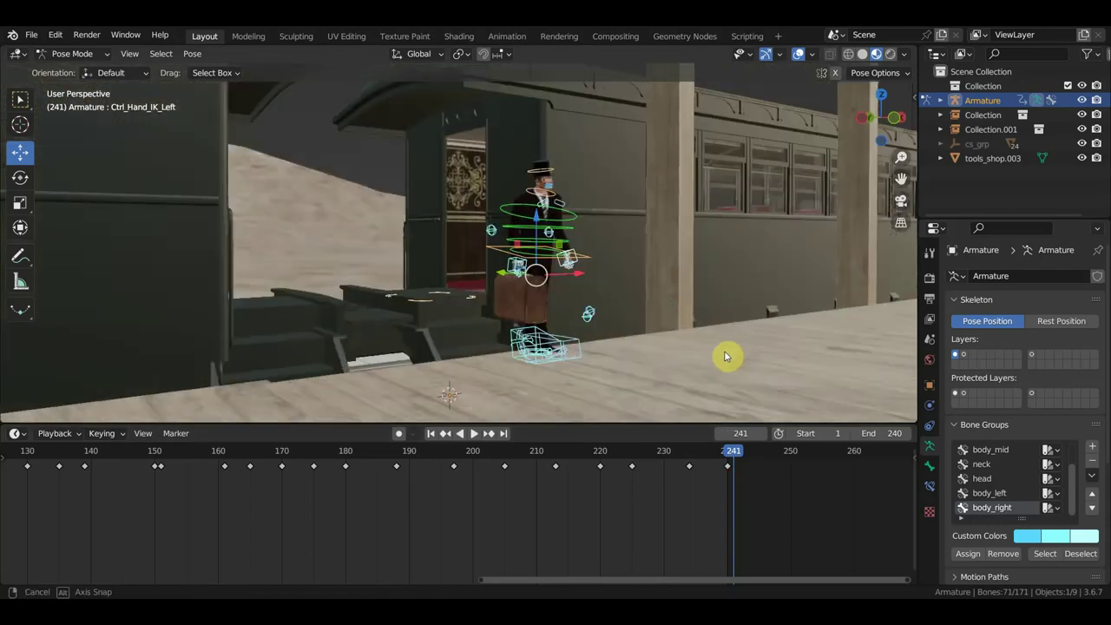
left_click(790, 459)
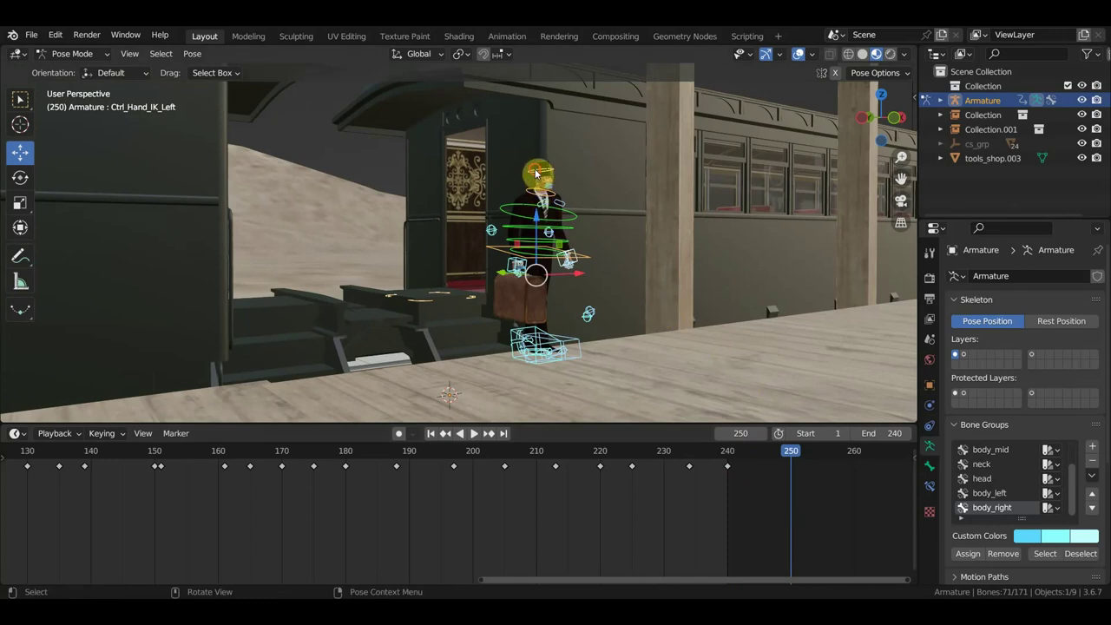
left_click(561, 184)
key("KP_7")
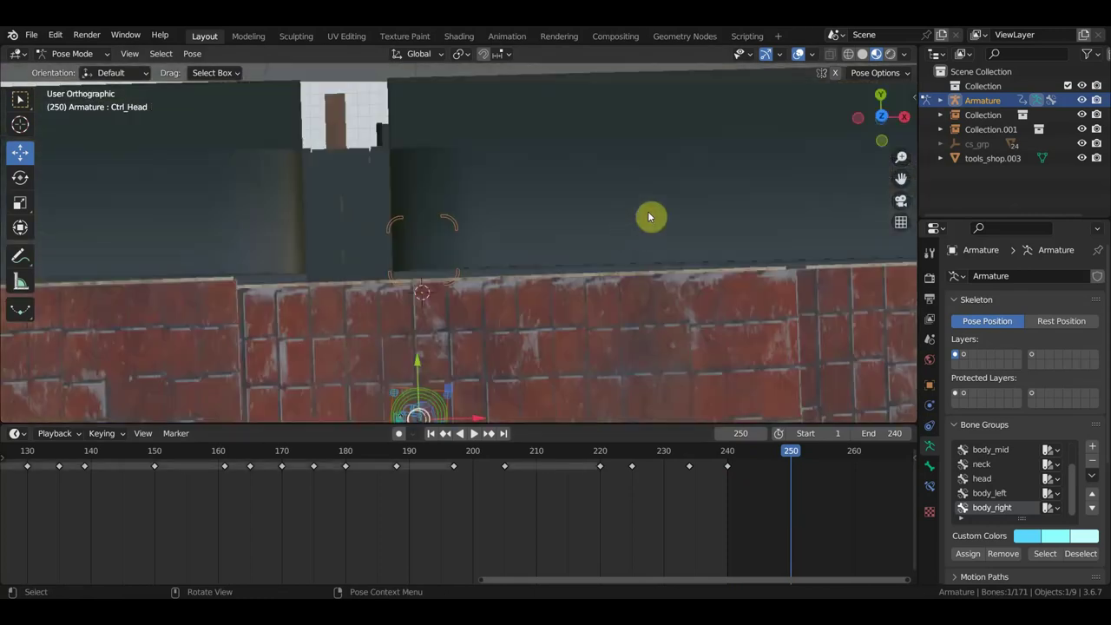
key("alt+a")
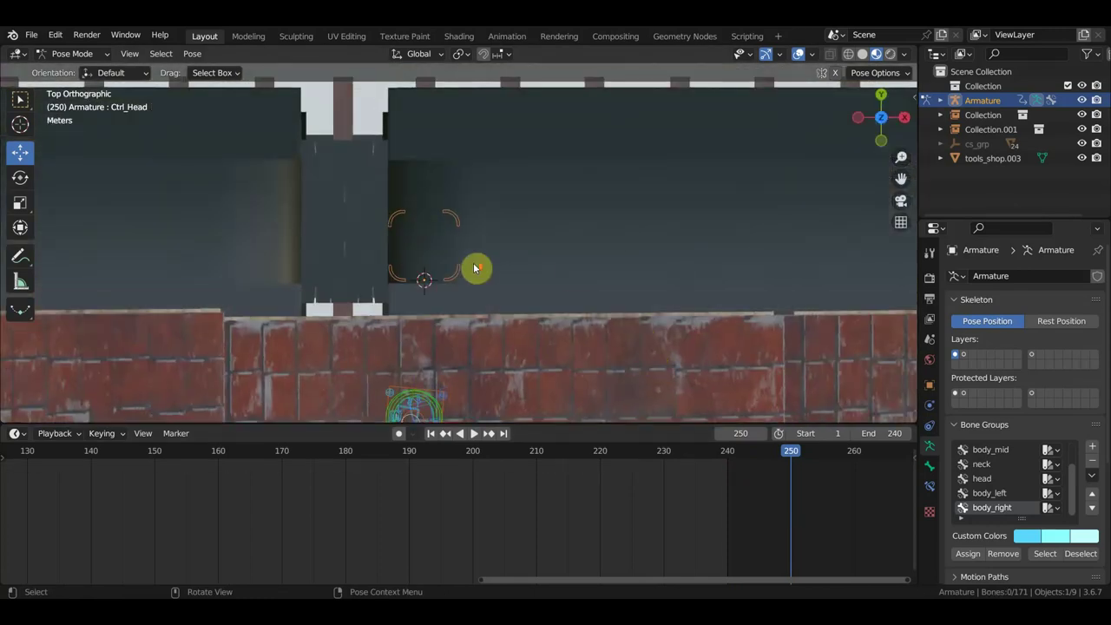
scroll(473, 268, "up", 4)
scroll(486, 263, "up", 1)
scroll(652, 206, "up", 6)
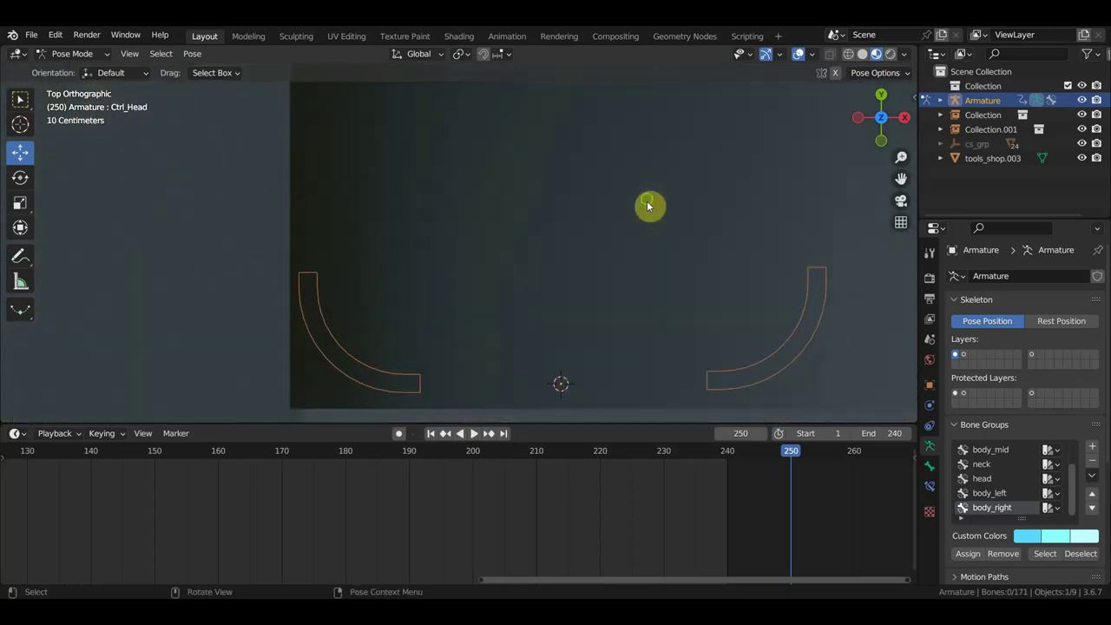
mouse_move(647, 206)
middle_mouse_down()
mouse_move(642, 76)
mouse_move(651, 442)
middle_mouse_up()
scroll(685, 441, "down", 1)
key("Home")
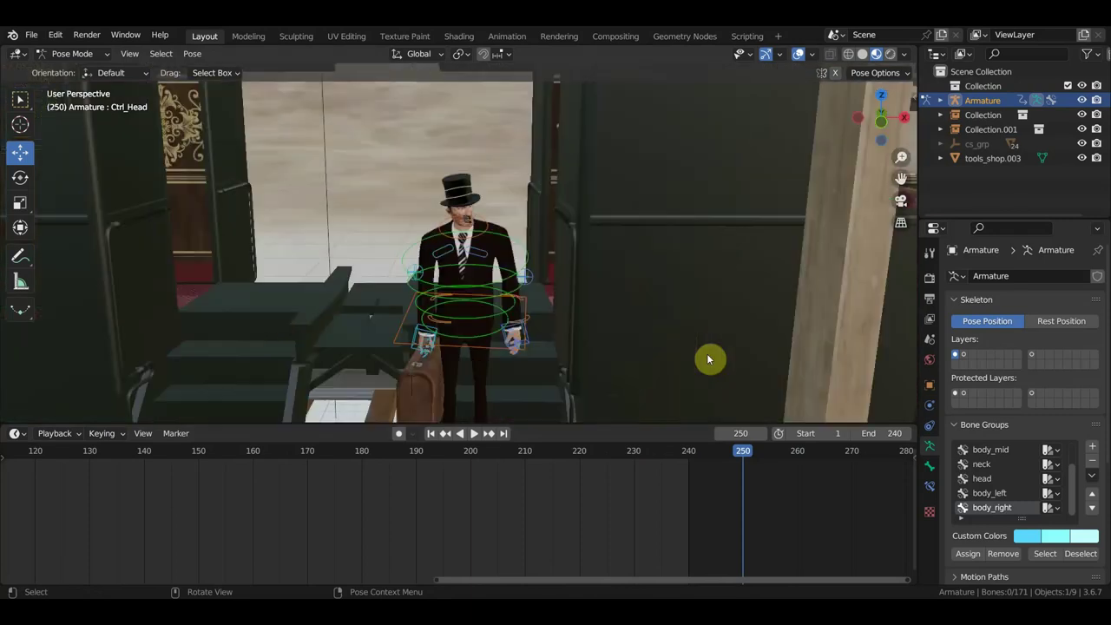
Clear the rotation of the neck and Ctrl_Spine2 controls to straighten them.
left_click(486, 220)
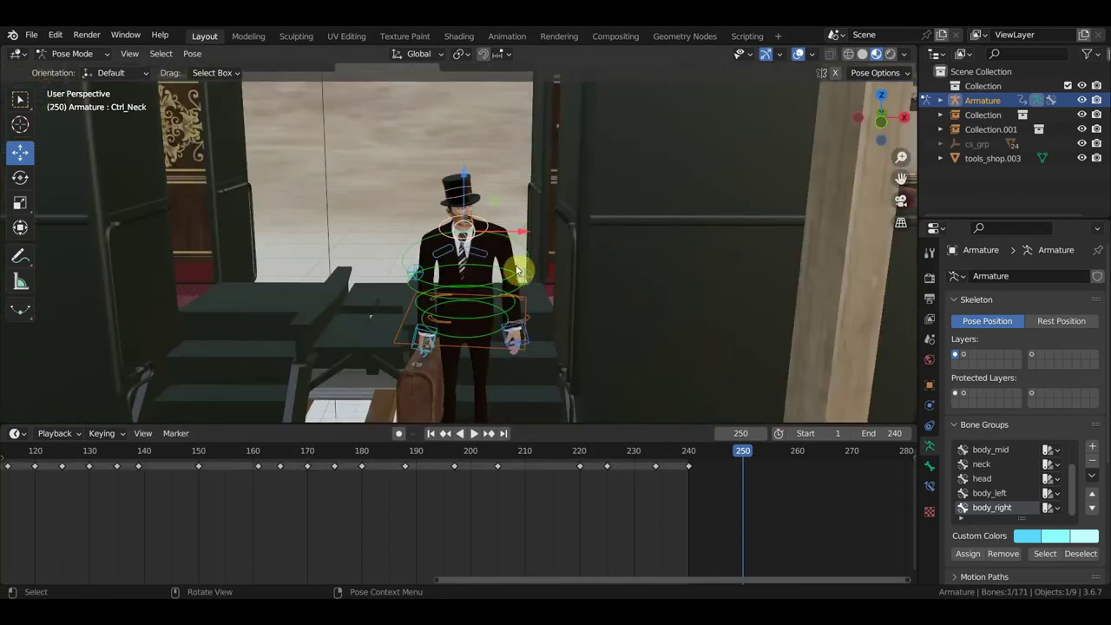
left_click(513, 242, "shift")
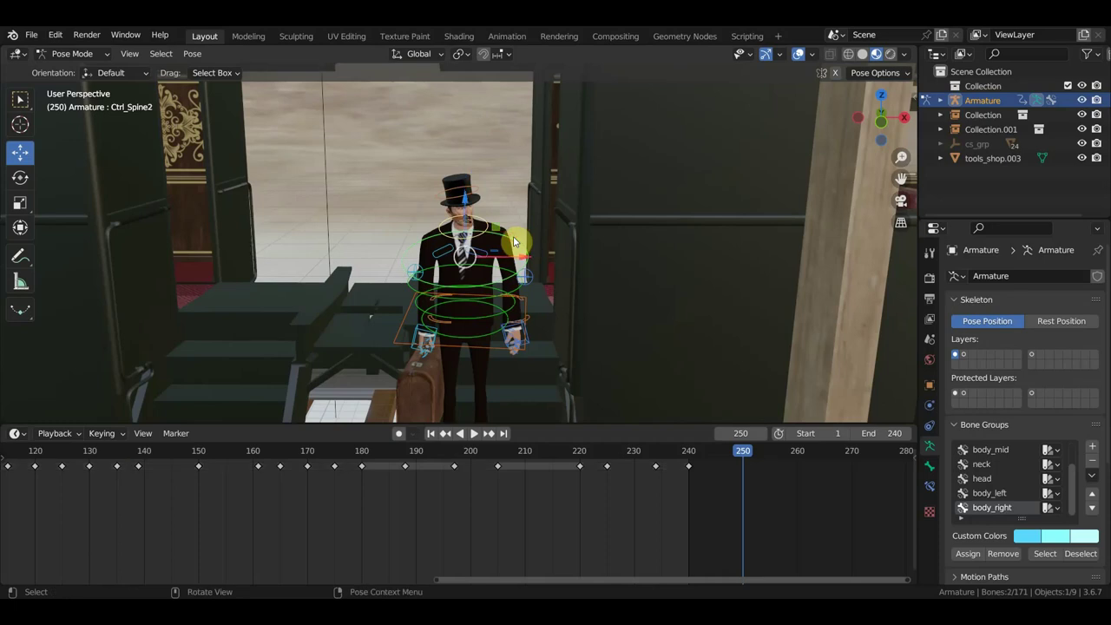
key("alt+r")
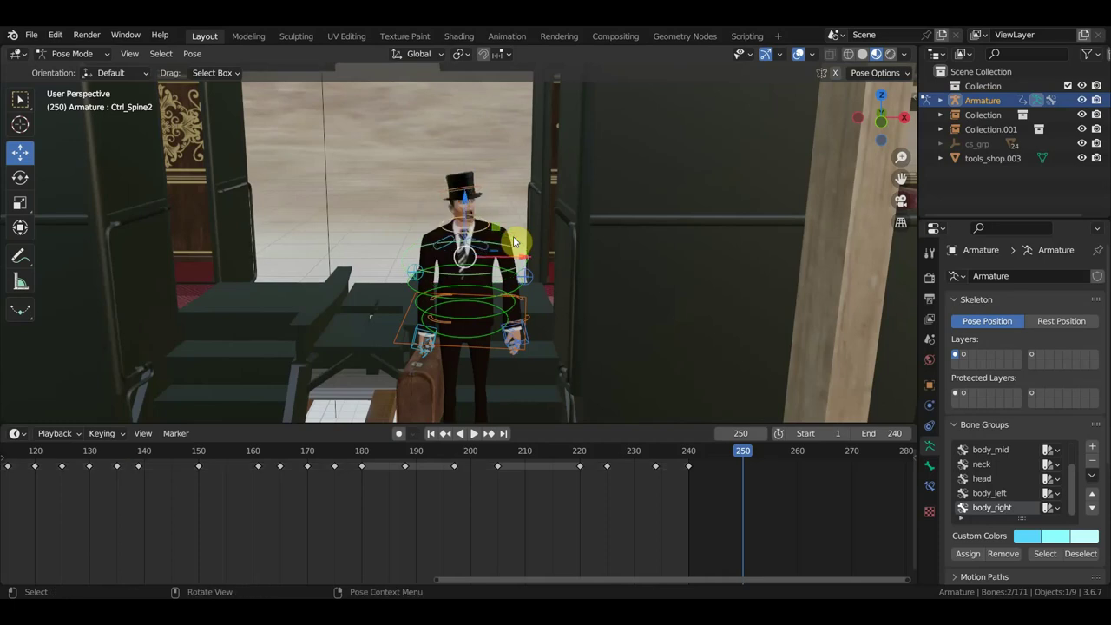
Turn the passenger's head around the vertical axis and tilt it 7.12°.
left_click(475, 189)
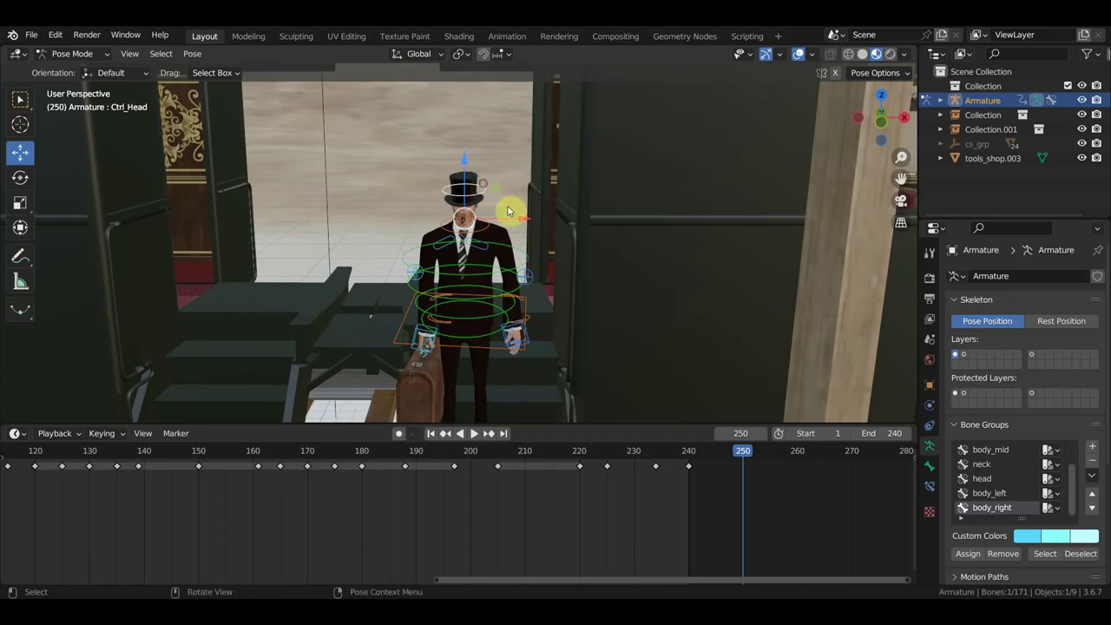
left_click(31, 227)
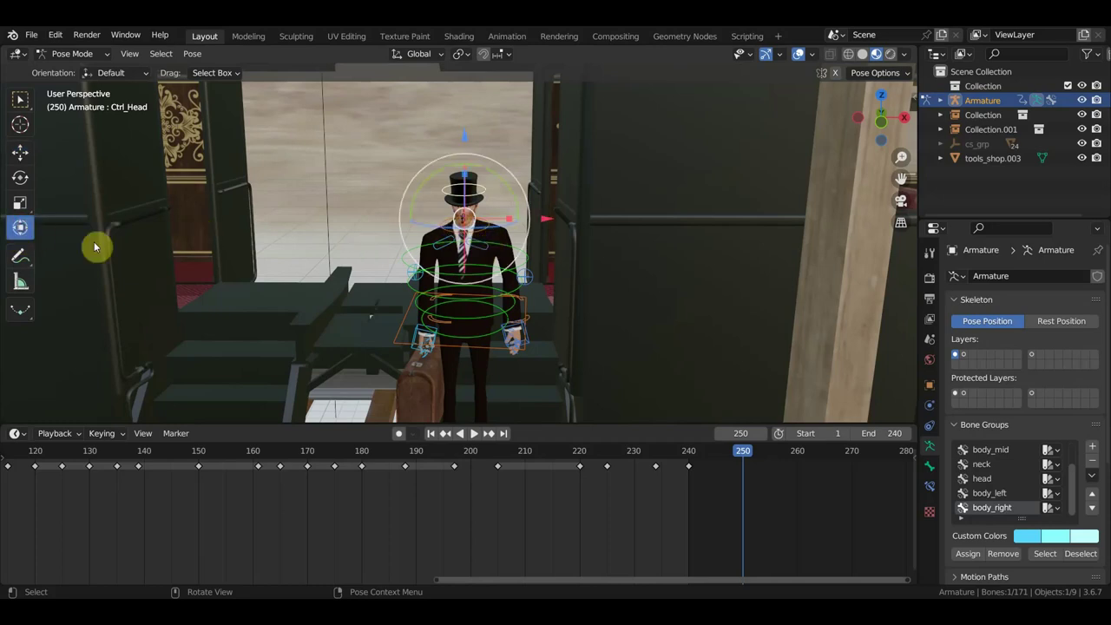
scroll(494, 241, "up", 3)
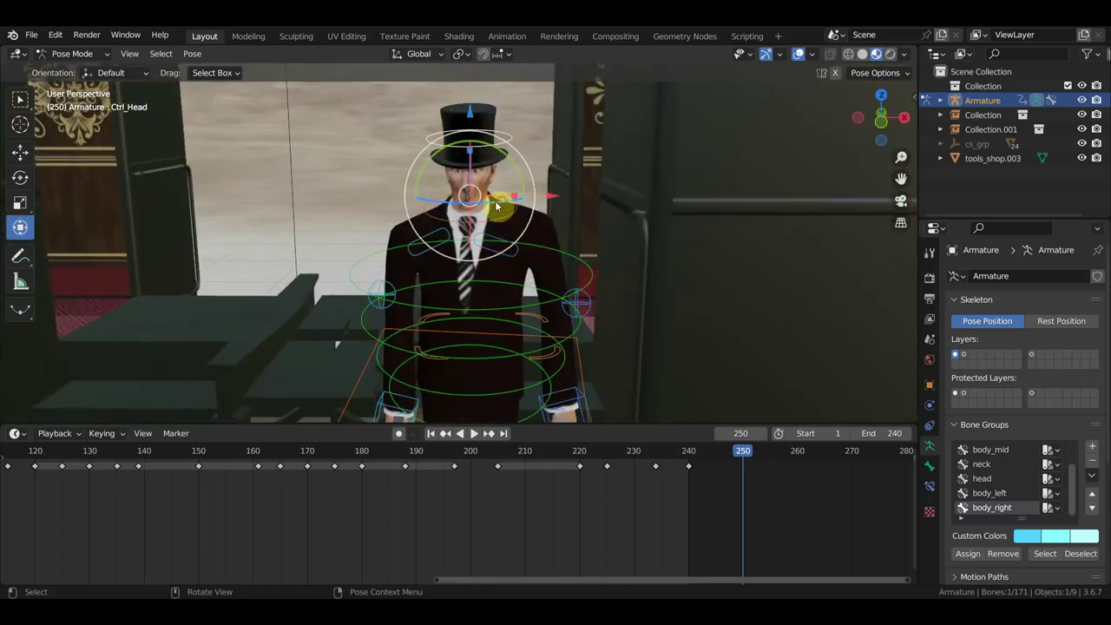
left_click_drag(503, 208, 472, 204)
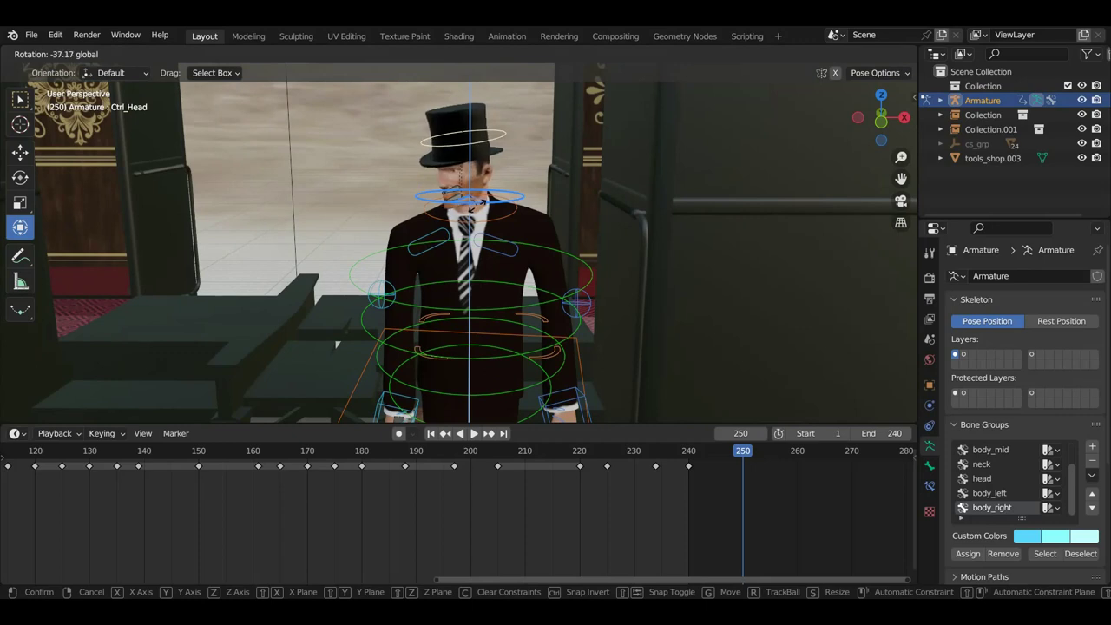
key("r")
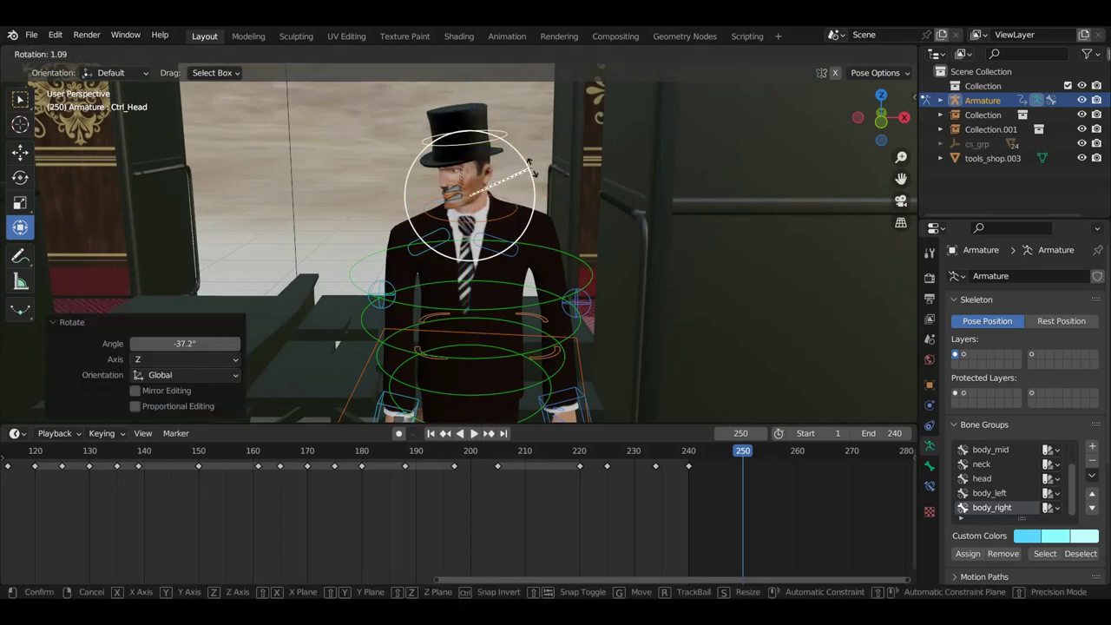
left_click(534, 174)
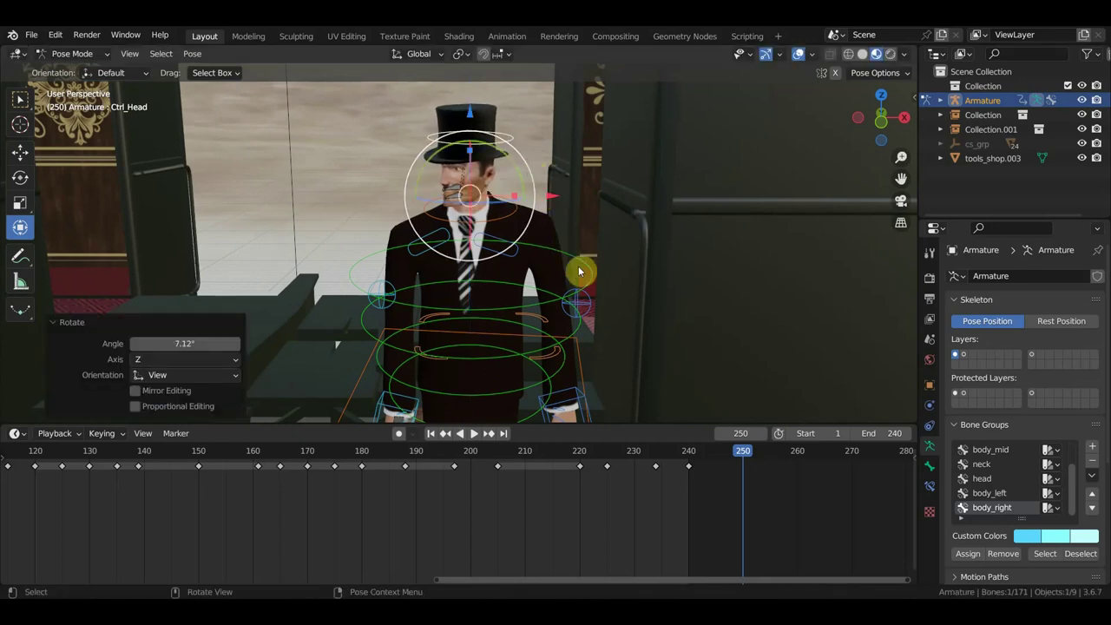
middle_click_drag(544, 265, 558, 332)
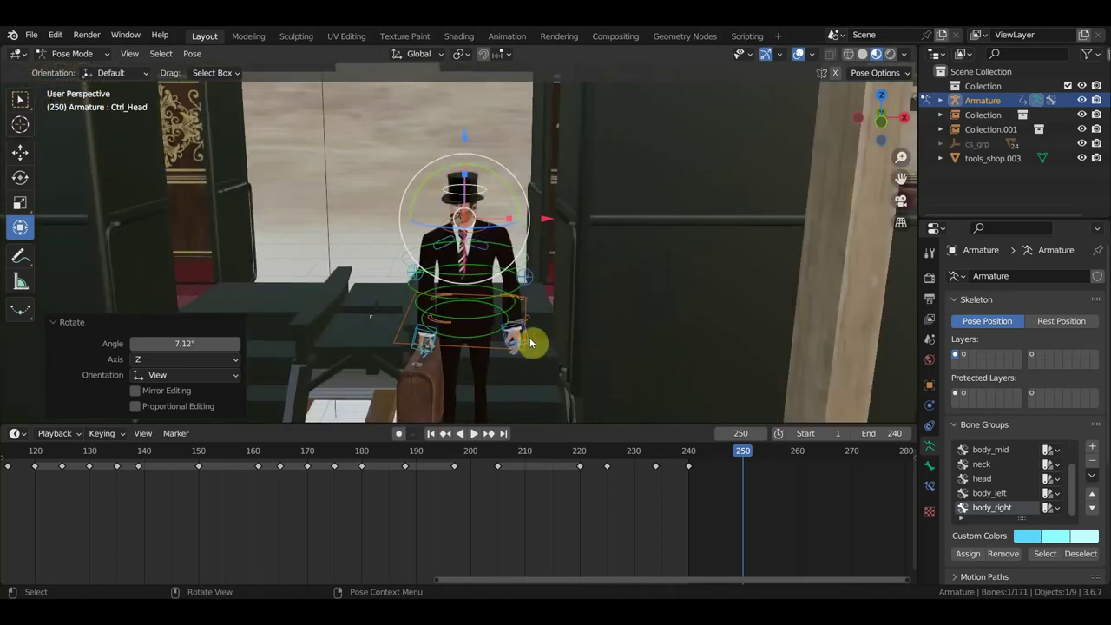
Move the left hand IK and rotate both hand controls 4.72° into a resting pose.
left_click(534, 343)
key("g")
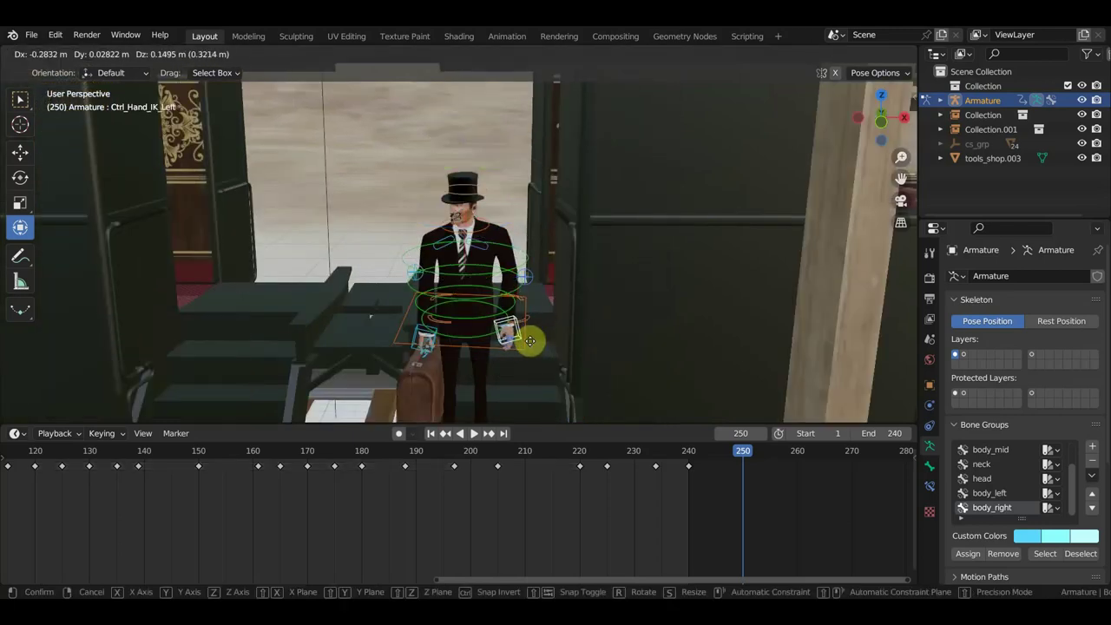
left_click(510, 347)
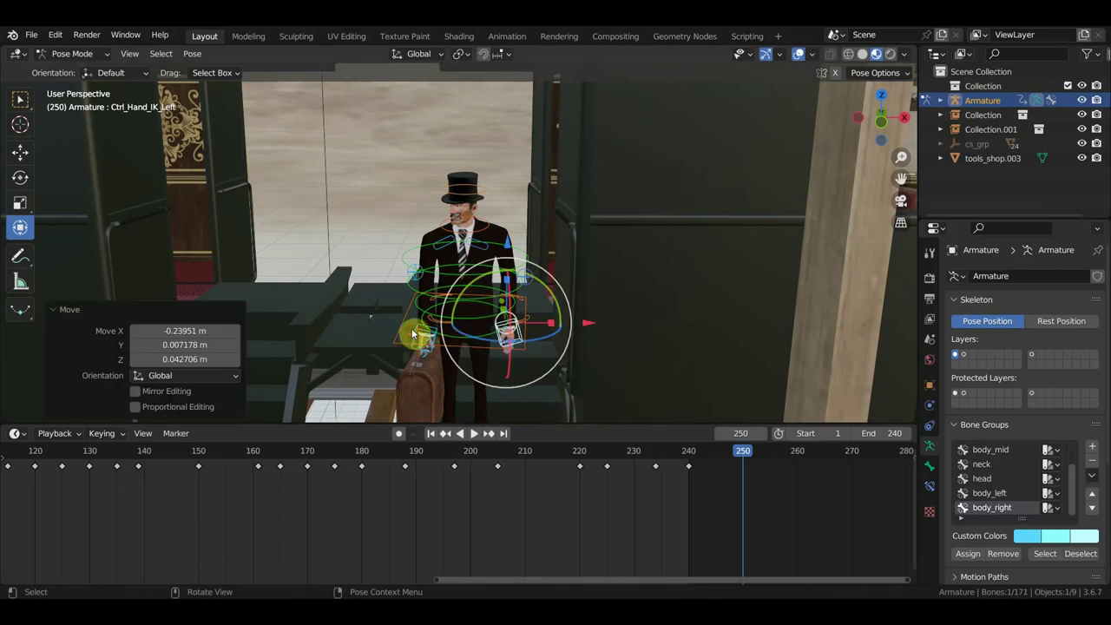
left_click(420, 337, "shift")
key("r")
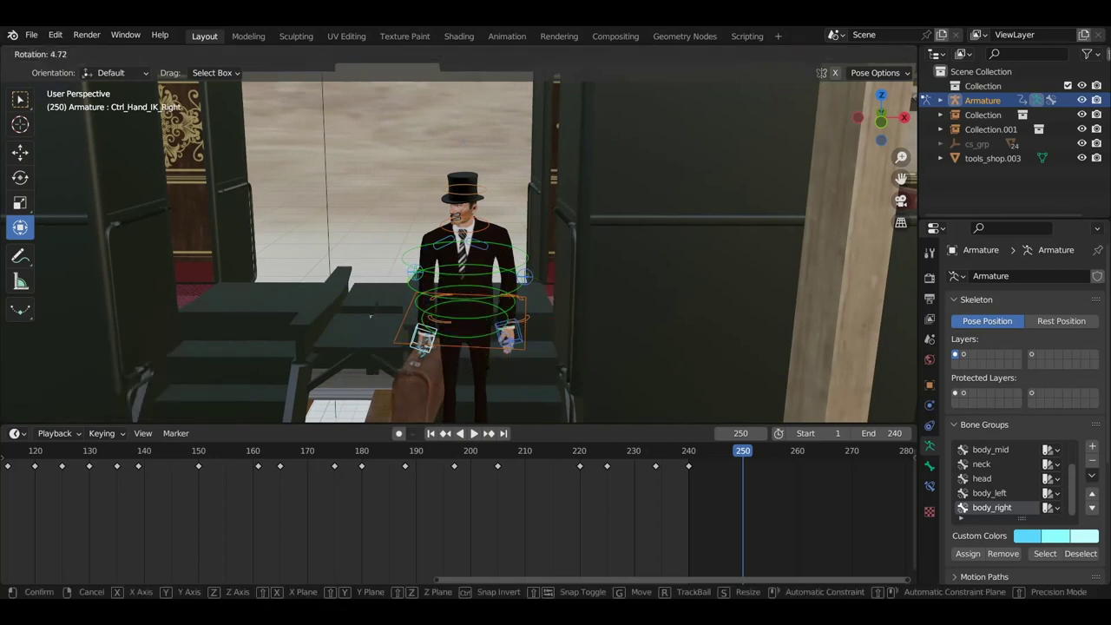
left_click(483, 378)
key("a")
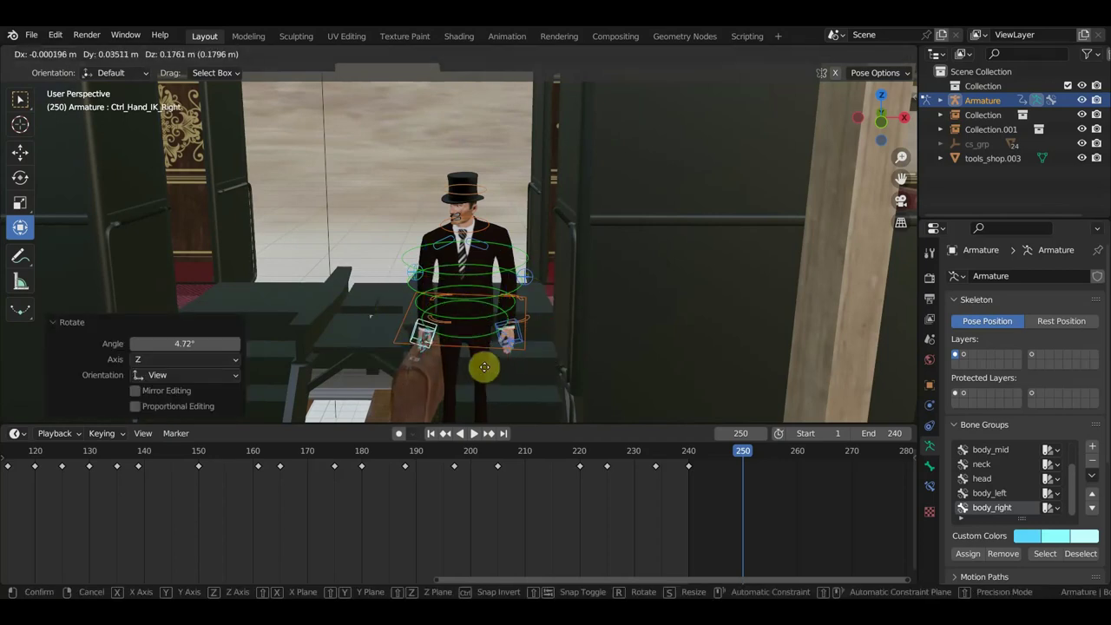
key("g")
left_click(484, 366)
Keyframe location and rotation of all bones at frame 250 and play the animation.
key("i")
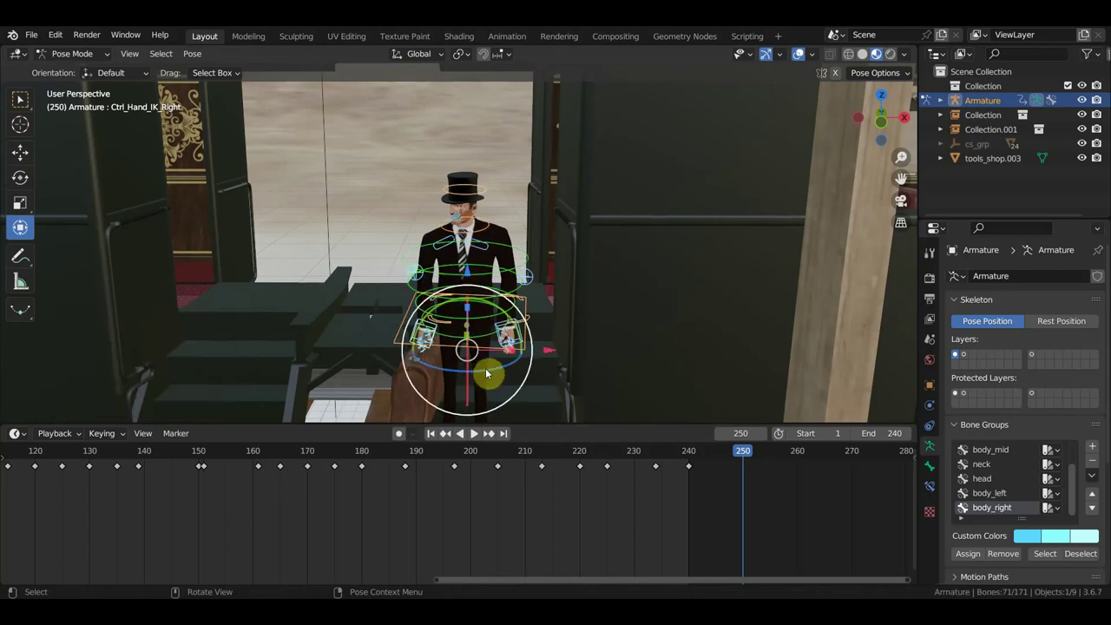
key("i")
key("space")
Preview the animation along the train and platform, stopping at frame 244.
left_click_drag(716, 454, 62, 430)
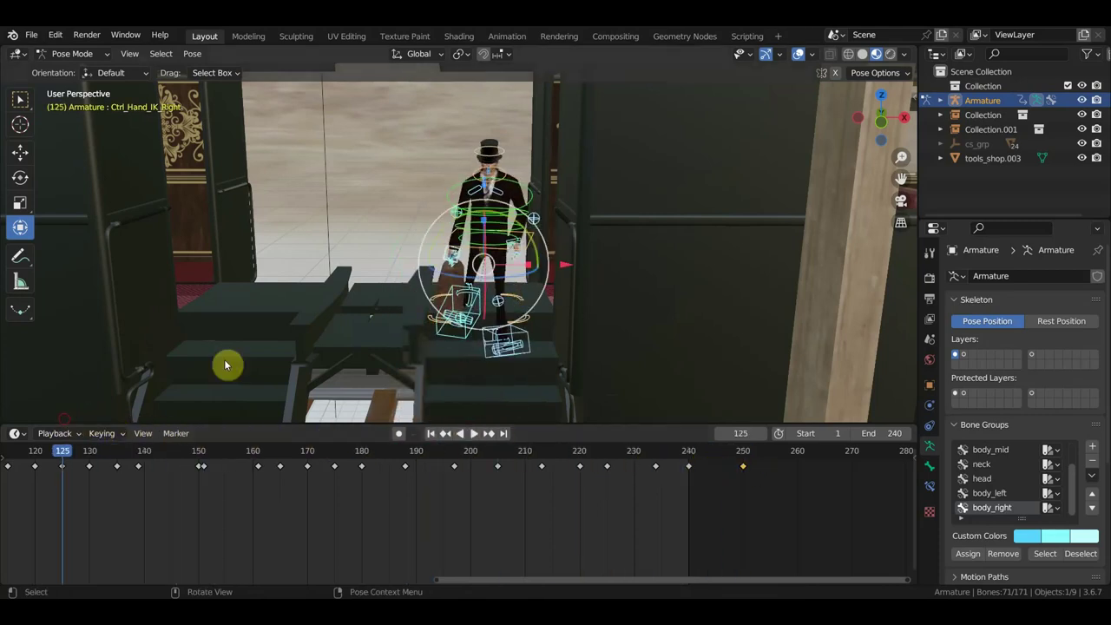
middle_click_drag(472, 323, 574, 297)
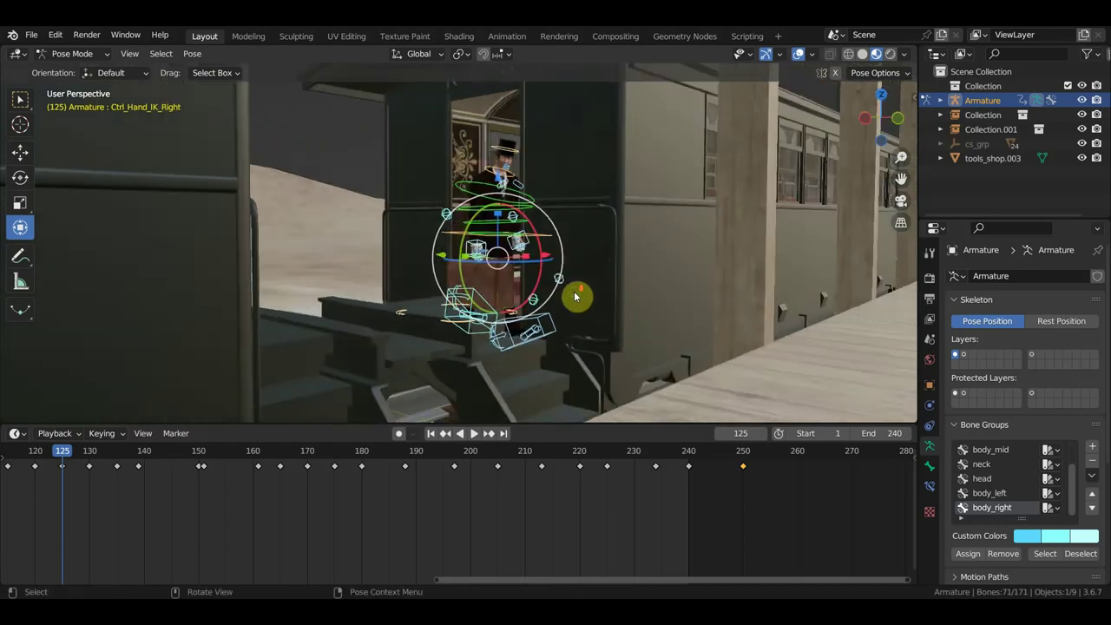
mouse_move(211, 409)
middle_mouse_down()
mouse_move(640, 191)
mouse_move(786, 223)
mouse_move(714, 223)
mouse_move(746, 213)
middle_mouse_up()
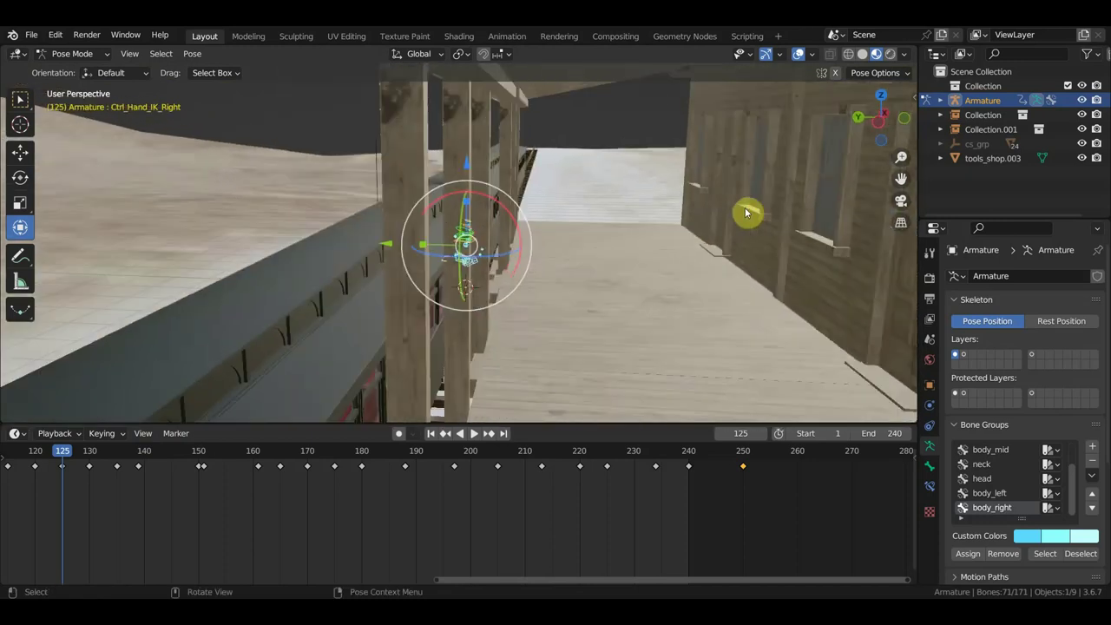
scroll(728, 226, "down", 3)
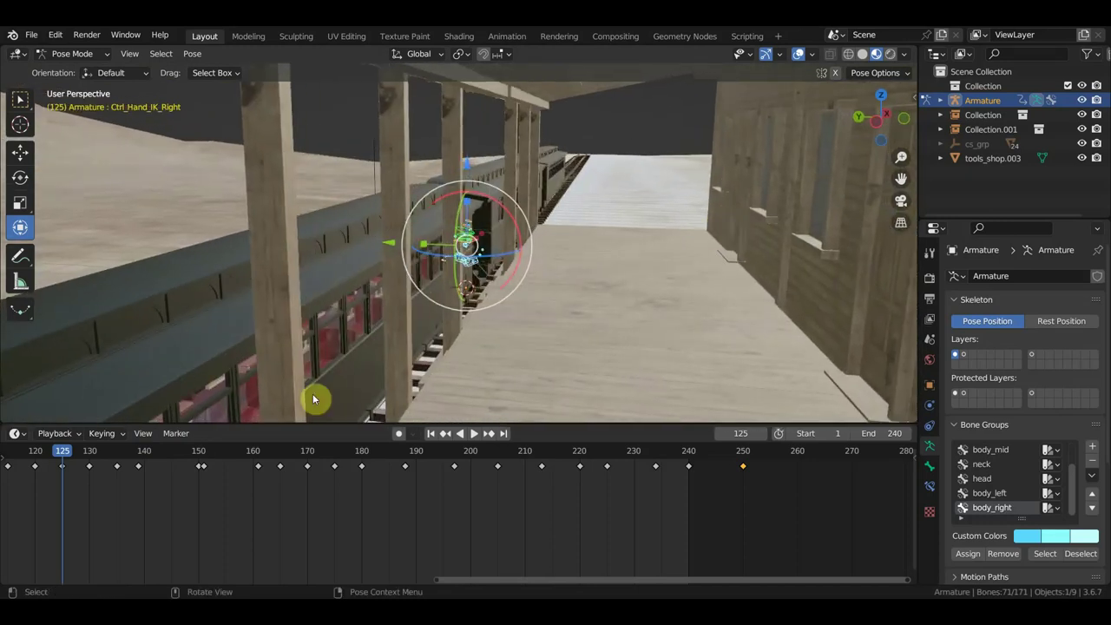
key("space")
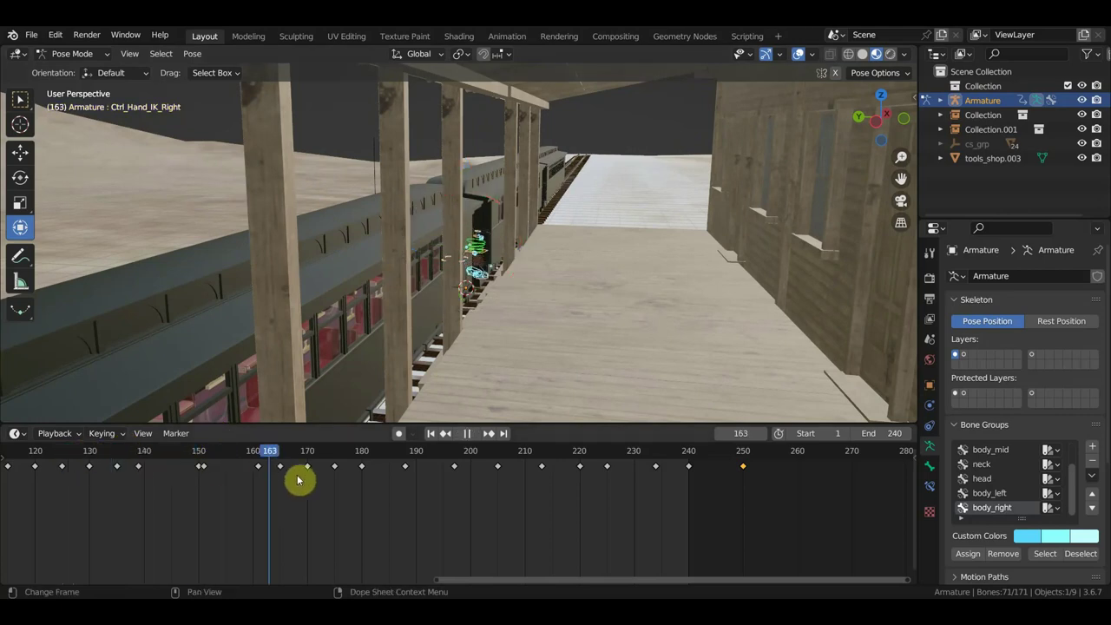
left_click_drag(392, 483, 712, 474)
key("space")
Set the scene's End frame to 270, after undoing a stray right hand scale.
mouse_move(652, 320)
middle_mouse_down()
mouse_move(699, 296)
mouse_move(636, 285)
middle_mouse_up()
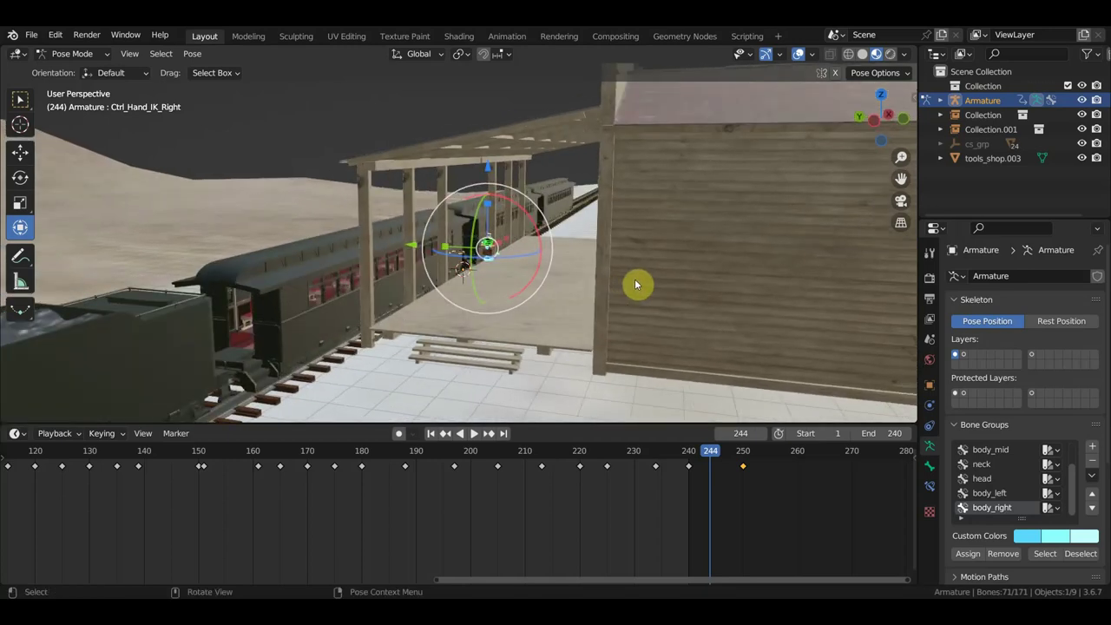
middle_click_drag(572, 250, 637, 238)
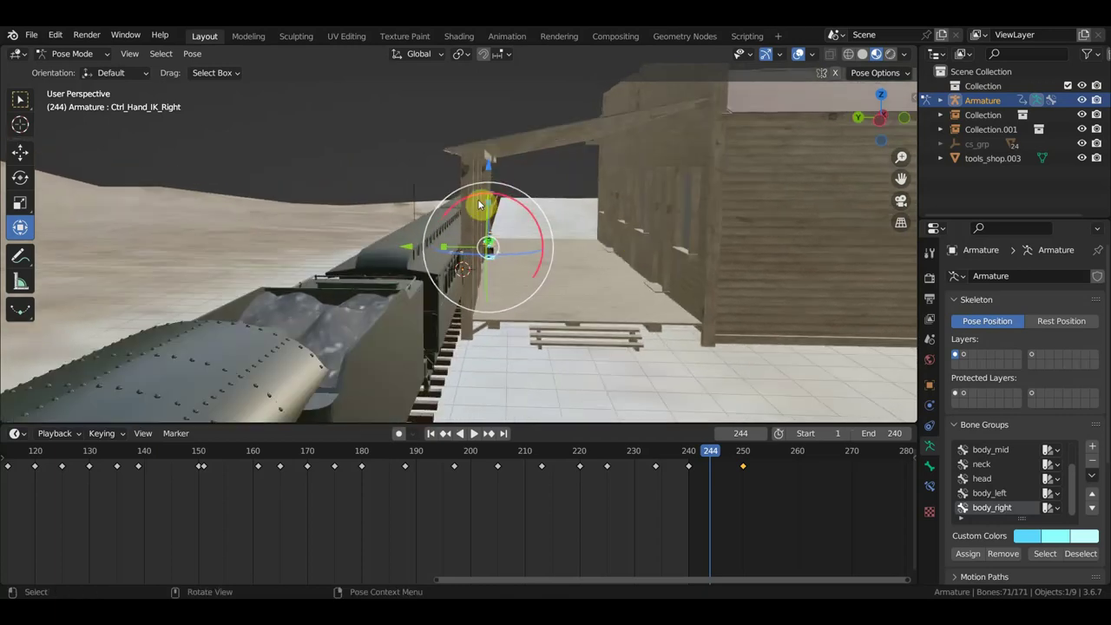
left_click_drag(489, 204, 489, 207)
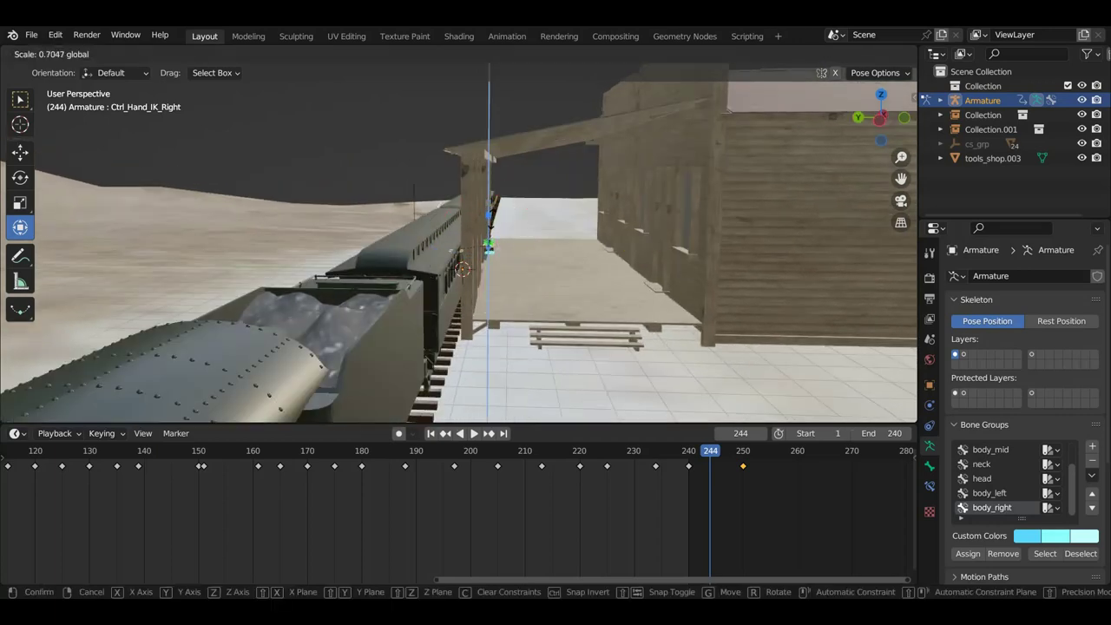
left_click_drag(490, 249, 494, 224)
key("ctrl+z")
type("270")
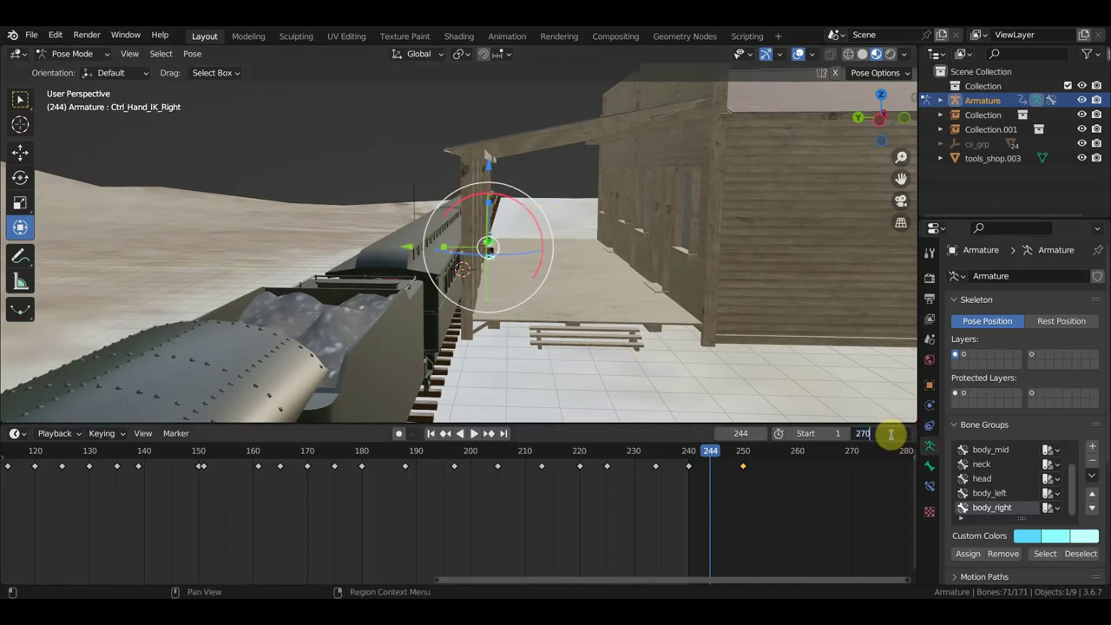
key("Return")
Bring the view close to the train door and open the mode menu for Object Mode.
scroll(538, 291, "up", 5)
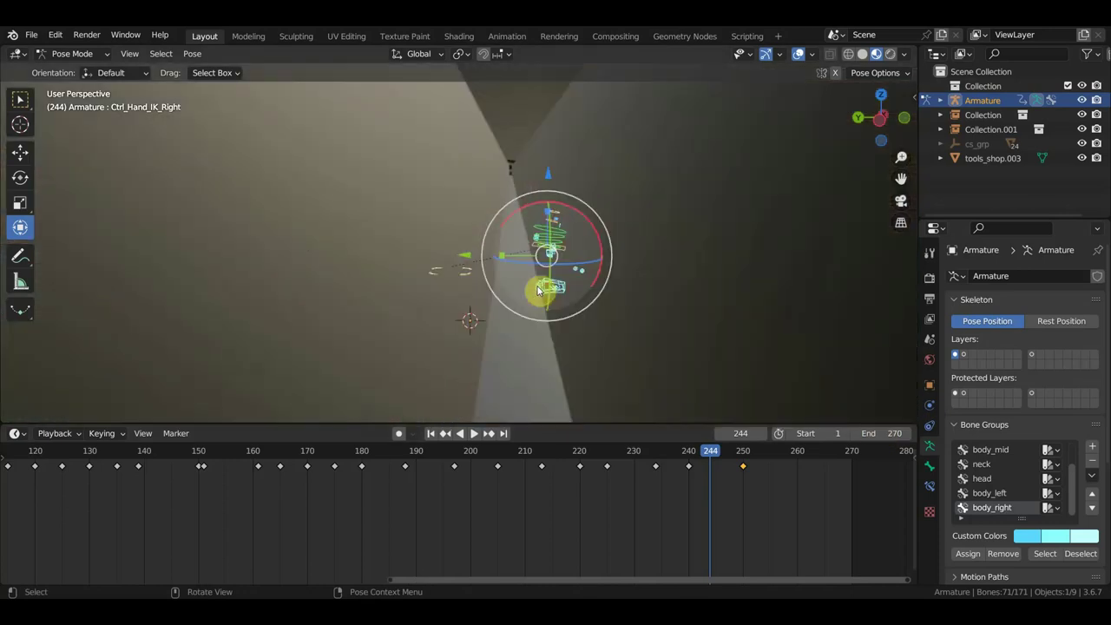
middle_click_drag(504, 293, 494, 297)
middle_click_drag(476, 286, 471, 273)
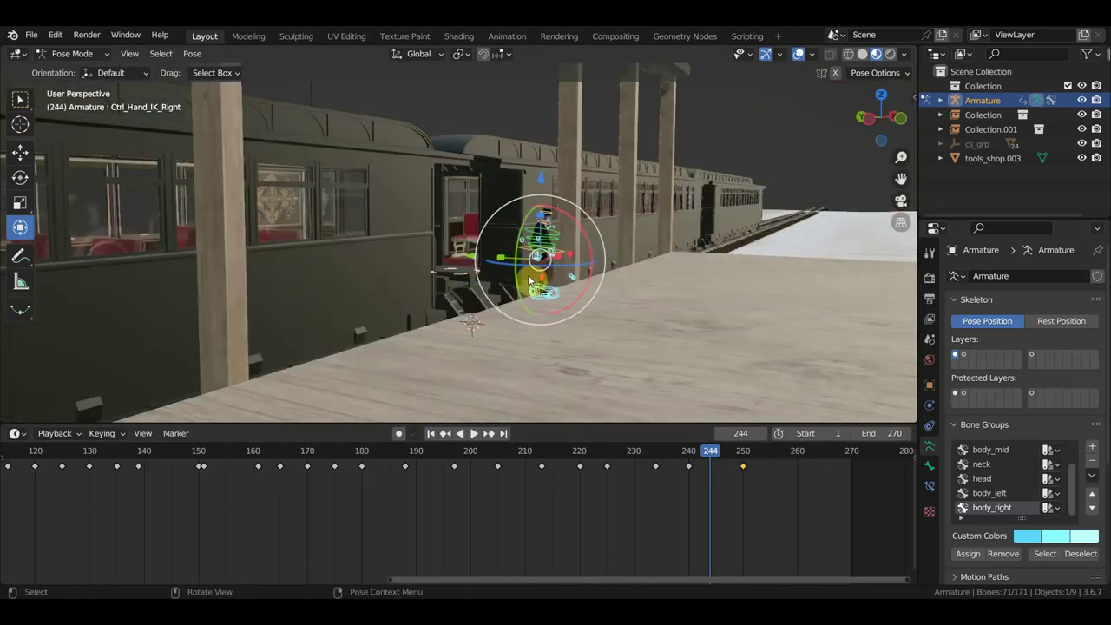
scroll(535, 278, "up", 4)
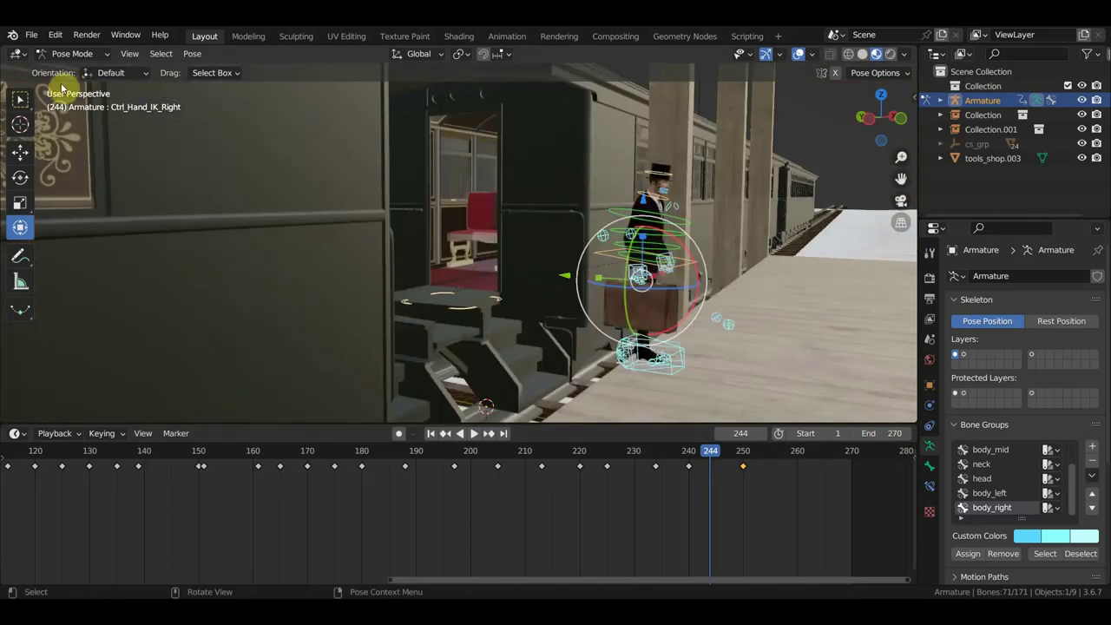
left_click(45, 57)
Select the station platform structure in object mode and scale it to 0.868 along Z.
key("Return")
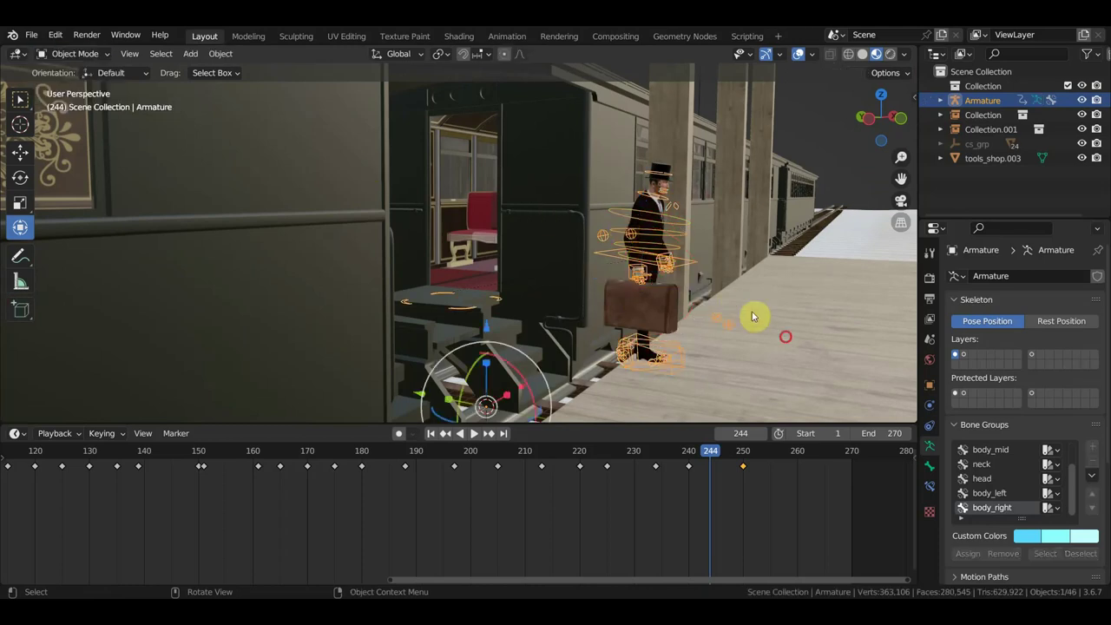
left_click(788, 341)
mouse_move(805, 339)
middle_mouse_down()
mouse_move(882, 337)
mouse_move(862, 329)
middle_mouse_up()
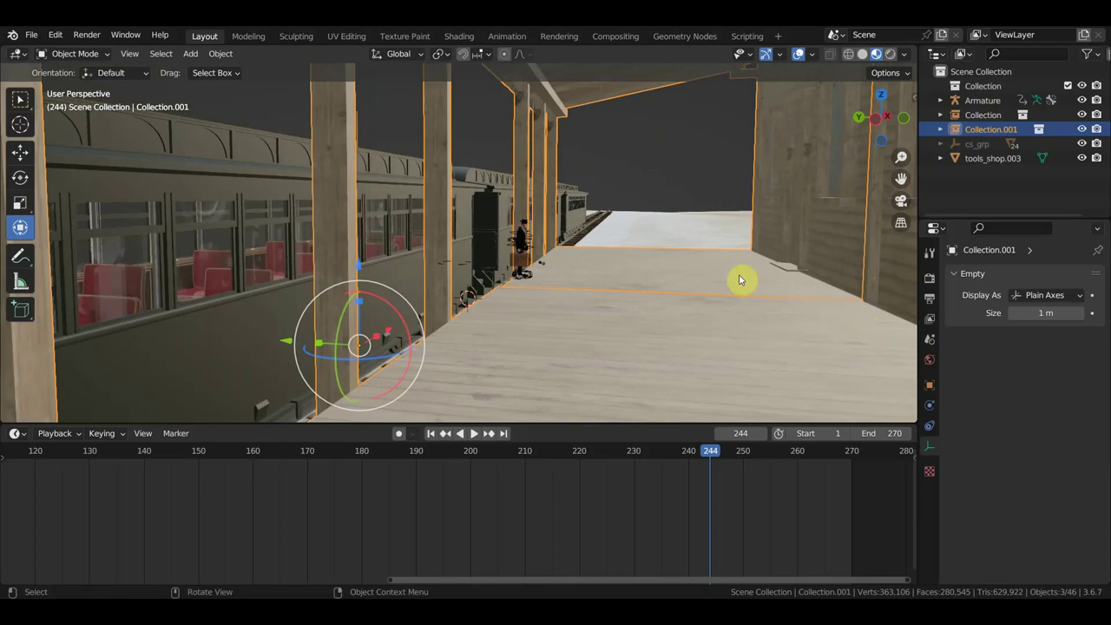
scroll(743, 229, "down", 2)
scroll(738, 240, "down", 2)
middle_click_drag(706, 255, 432, 275)
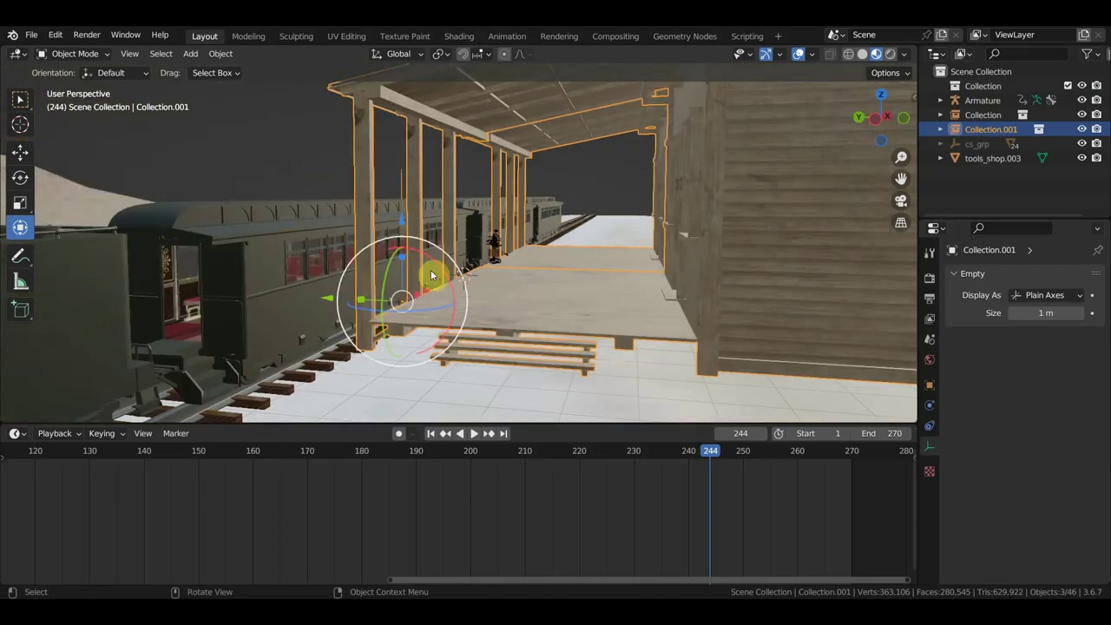
left_click_drag(402, 258, 401, 265)
scroll(573, 242, "up", 3)
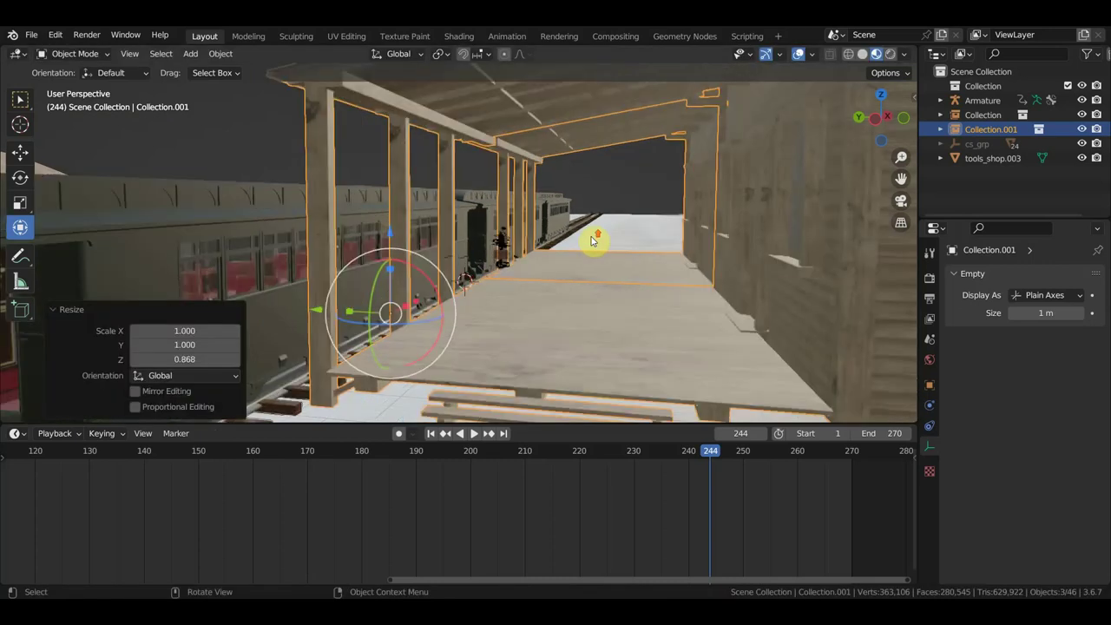
scroll(594, 244, "up", 3)
scroll(589, 259, "up", 3)
mouse_move(589, 263)
middle_mouse_down()
mouse_move(587, 253)
mouse_move(669, 218)
middle_mouse_up()
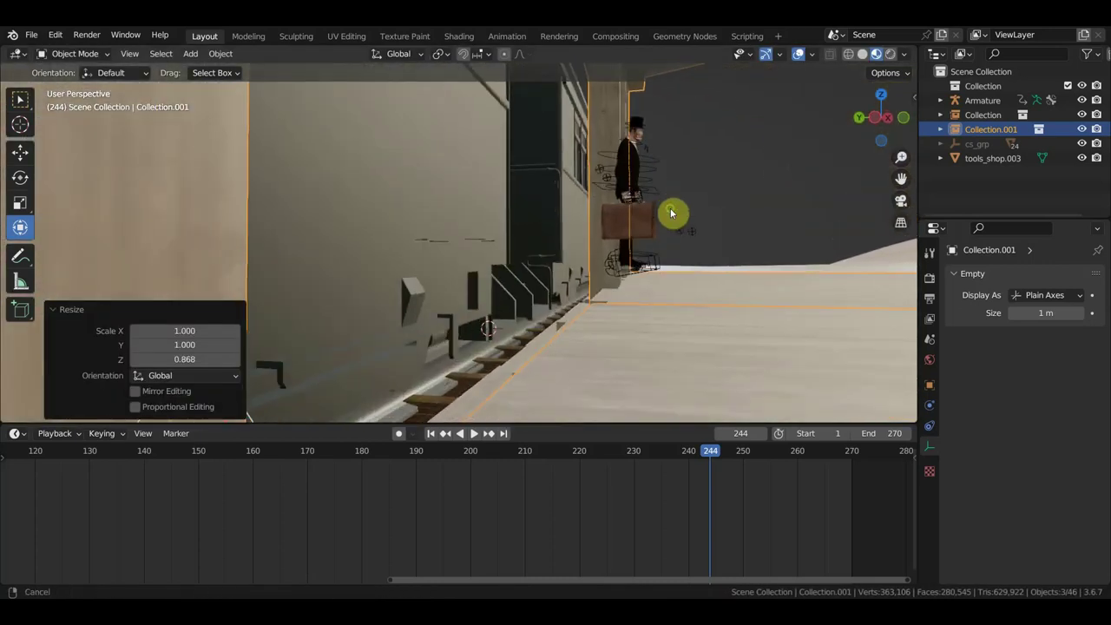
Move the platform structure into place beside the train steps.
key("g")
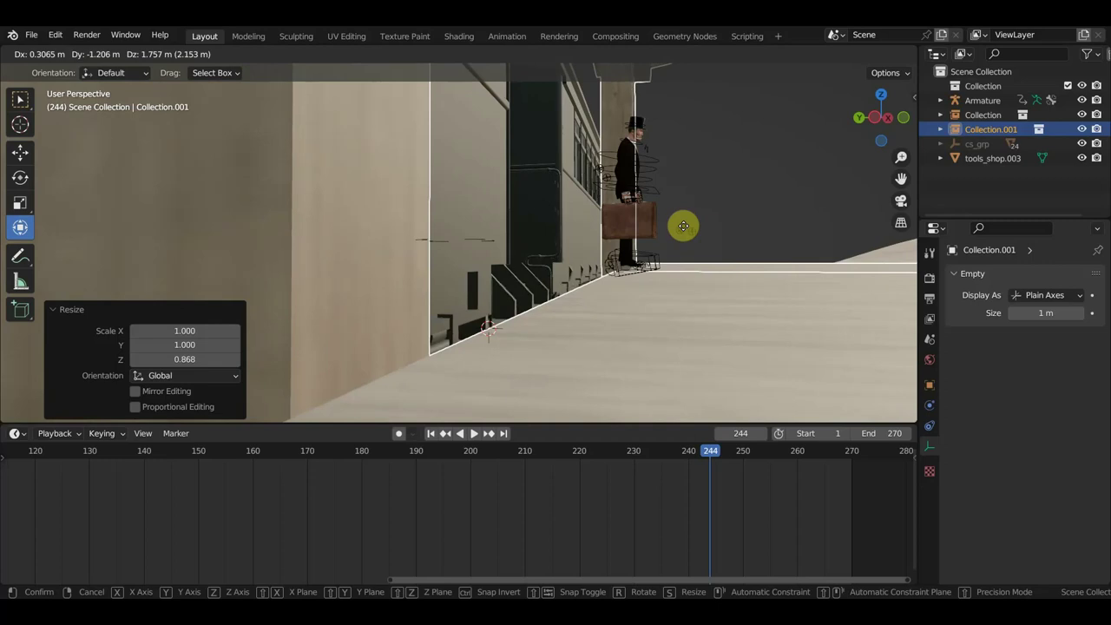
left_click(730, 252)
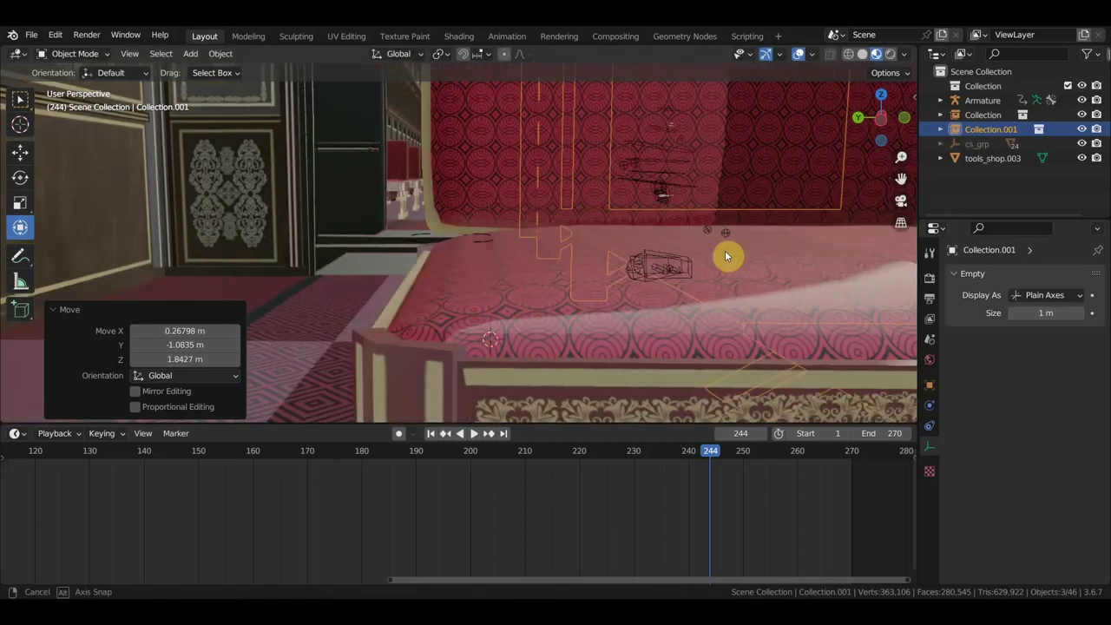
scroll(725, 252, "down", 3)
scroll(720, 251, "down", 2)
scroll(701, 250, "down", 2)
scroll(694, 250, "down", 2)
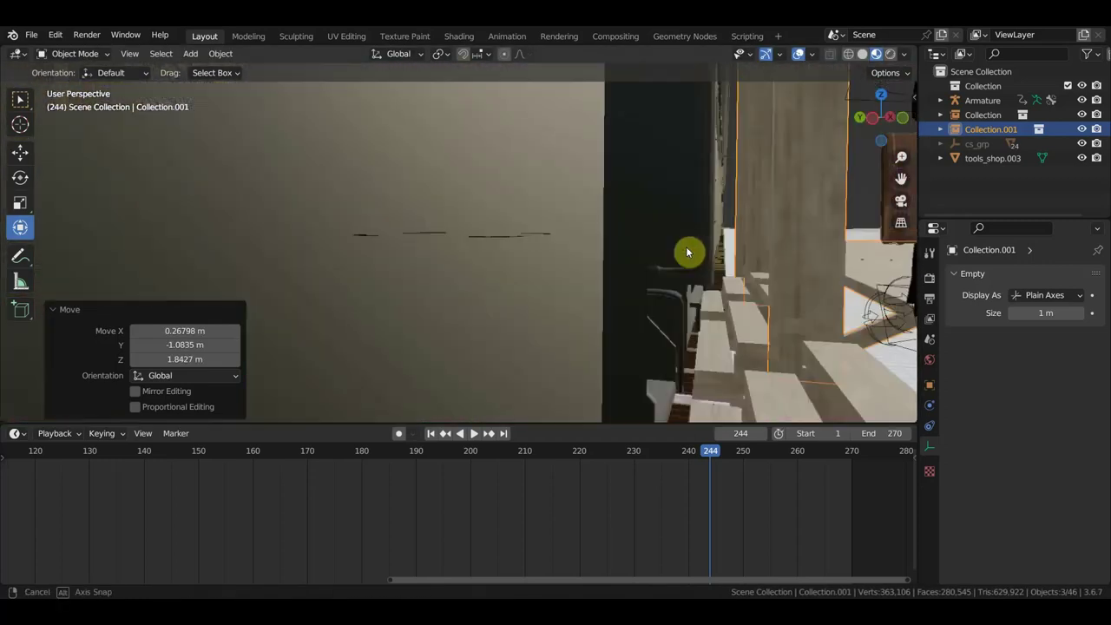
scroll(677, 251, "down", 2)
scroll(662, 249, "down", 2)
scroll(661, 243, "down", 2)
scroll(694, 252, "down", 2)
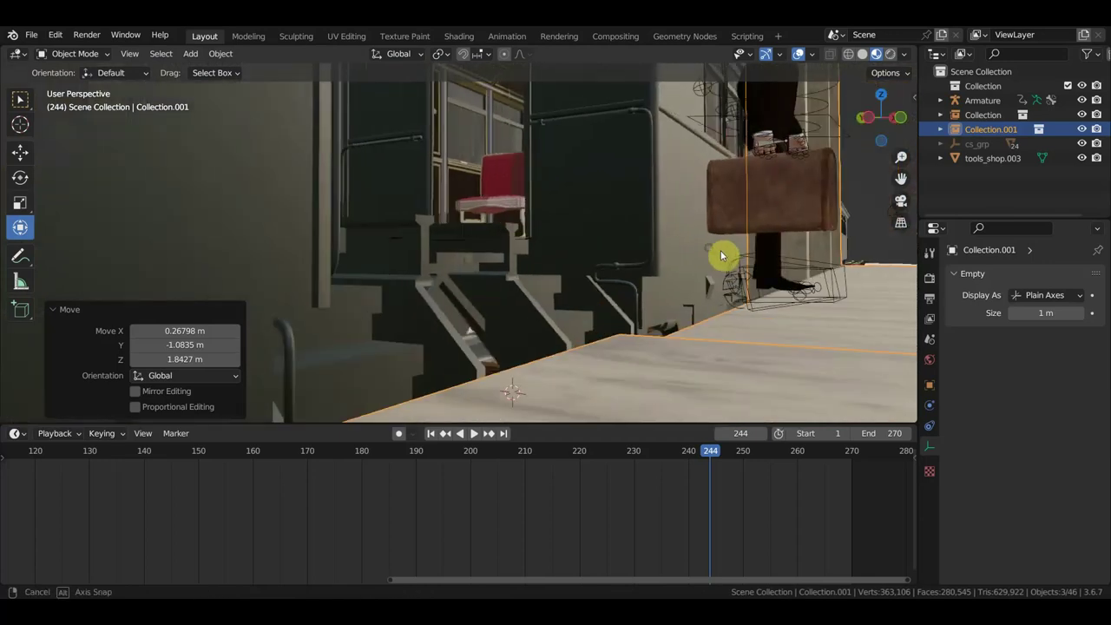
scroll(725, 252, "down", 2)
scroll(731, 252, "down", 2)
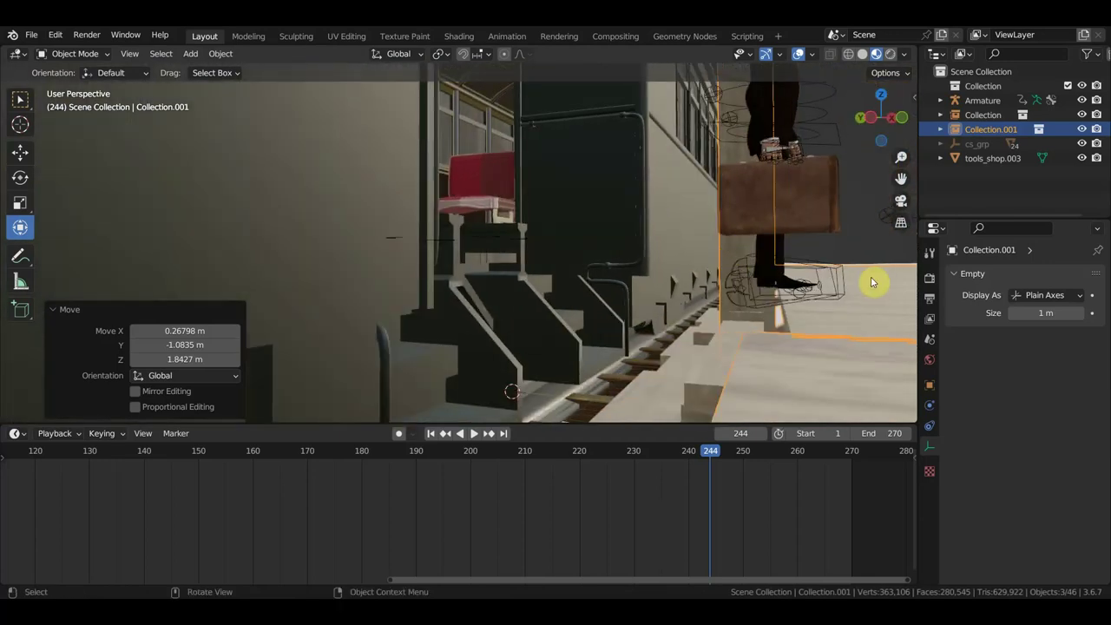
key("g")
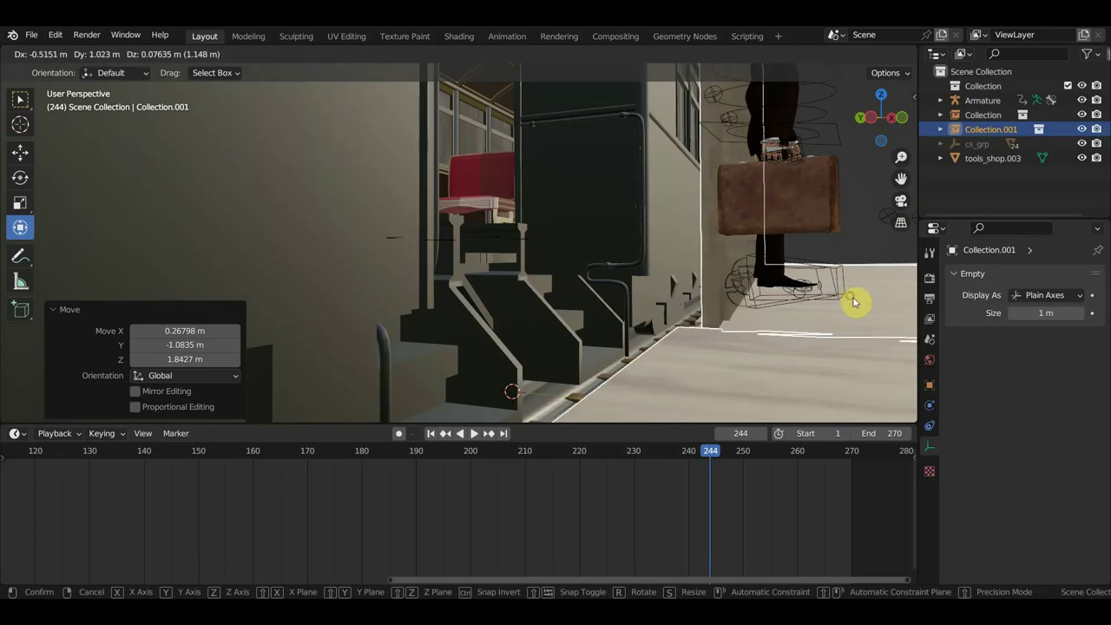
left_click(854, 302)
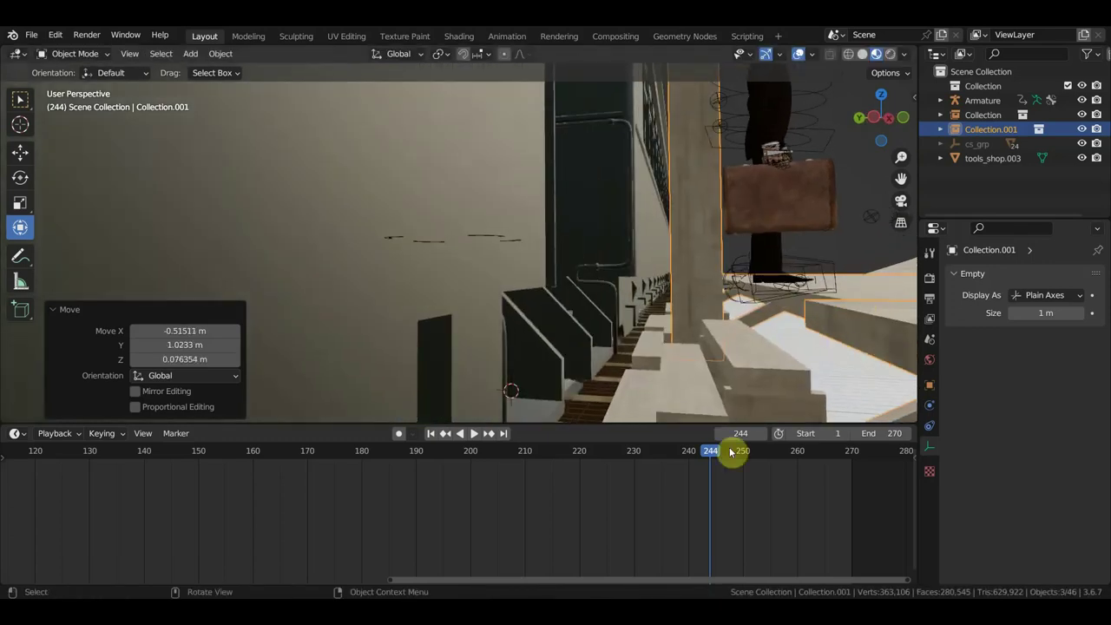
Scrub the animation to frame 236, inspect the platform and locomotive, and open the File menu.
mouse_move(647, 458)
left_mouse_down()
mouse_move(436, 476)
mouse_move(669, 501)
left_mouse_up()
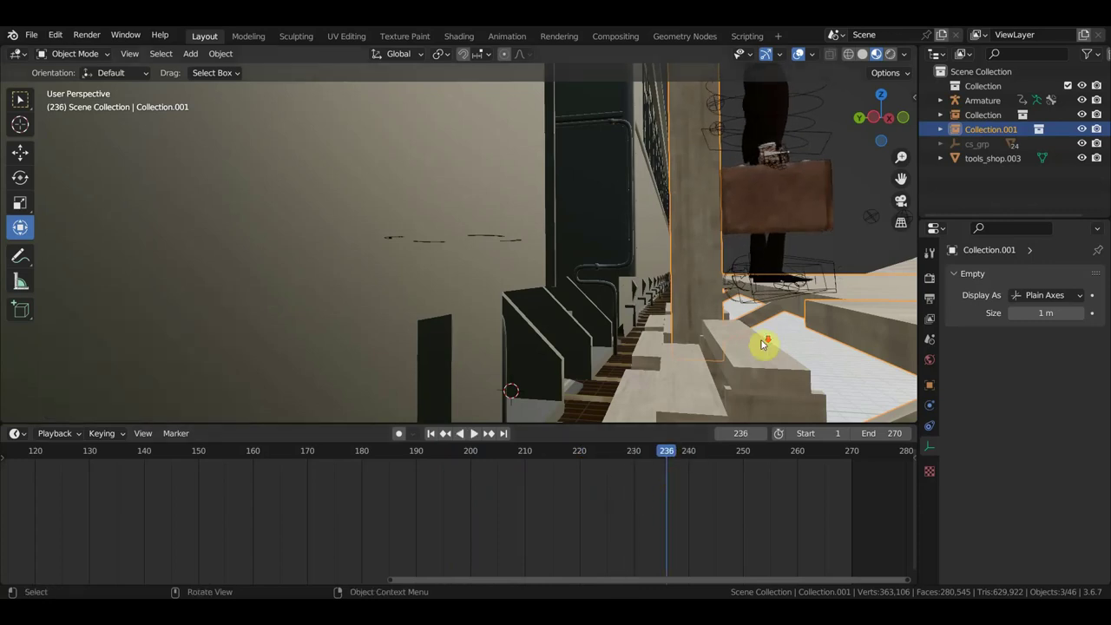
mouse_move(764, 345)
middle_mouse_down()
mouse_move(776, 307)
mouse_move(752, 309)
mouse_move(743, 325)
middle_mouse_up()
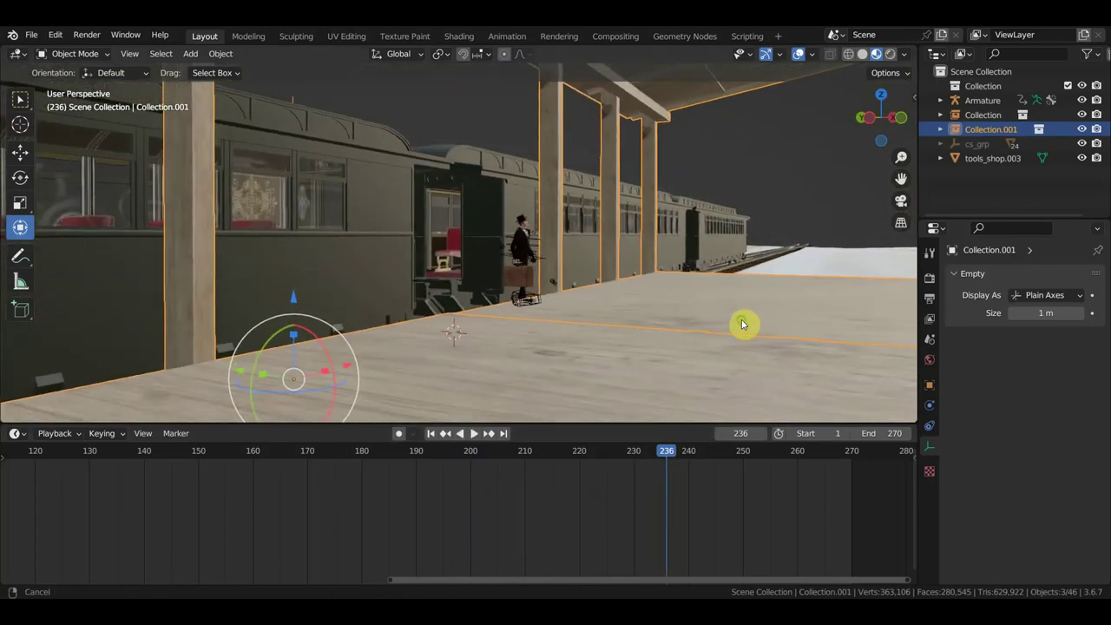
middle_click_drag(713, 290, 775, 282)
scroll(788, 276, "down", 2)
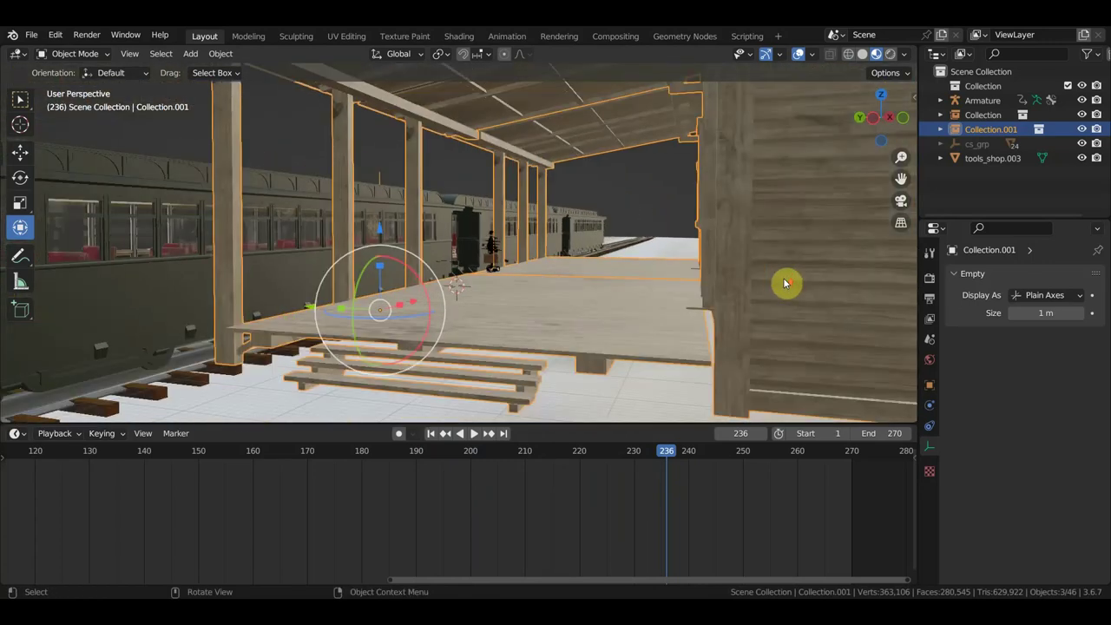
scroll(785, 281, "up", 2)
scroll(790, 284, "up", 1)
scroll(797, 286, "down", 2)
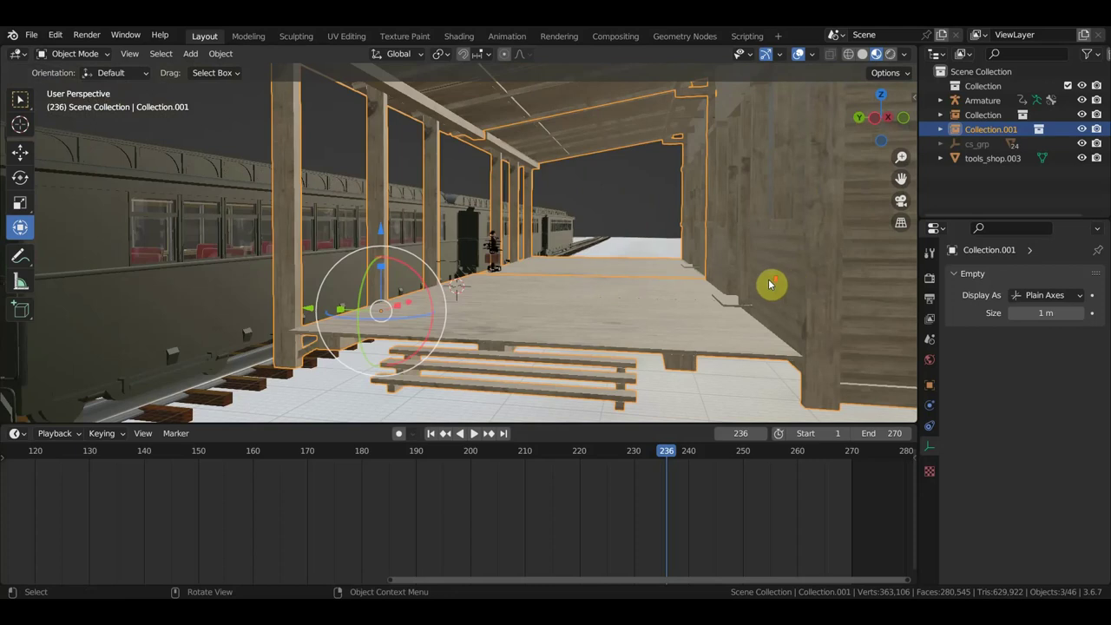
mouse_move(769, 284)
middle_mouse_down()
mouse_move(786, 293)
mouse_move(390, 198)
middle_mouse_up()
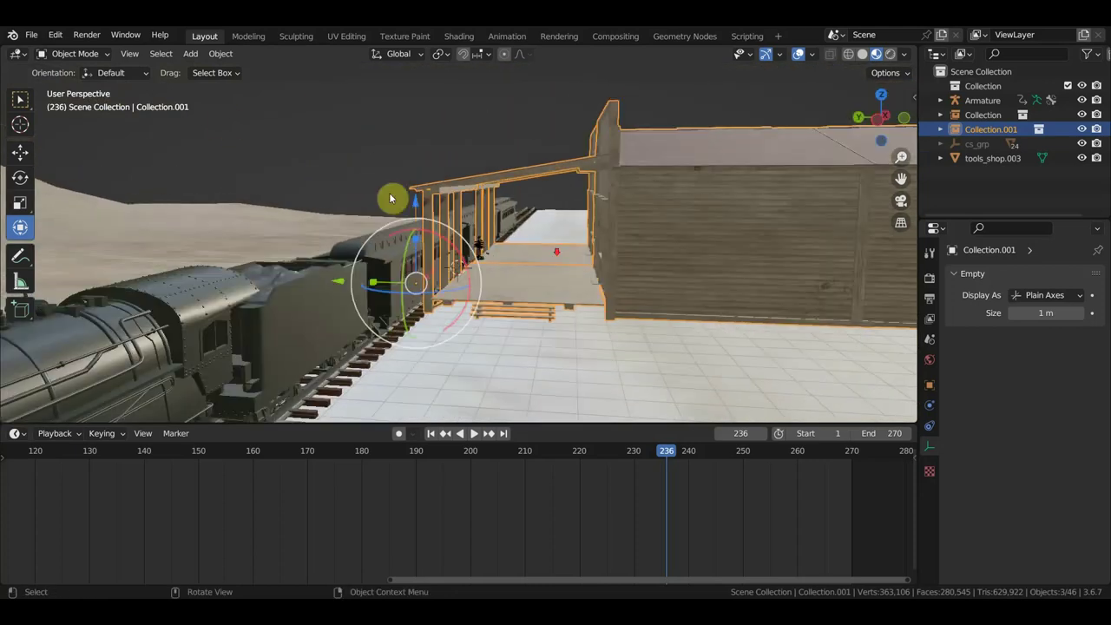
left_click(36, 38)
mouse_move(57, 229)
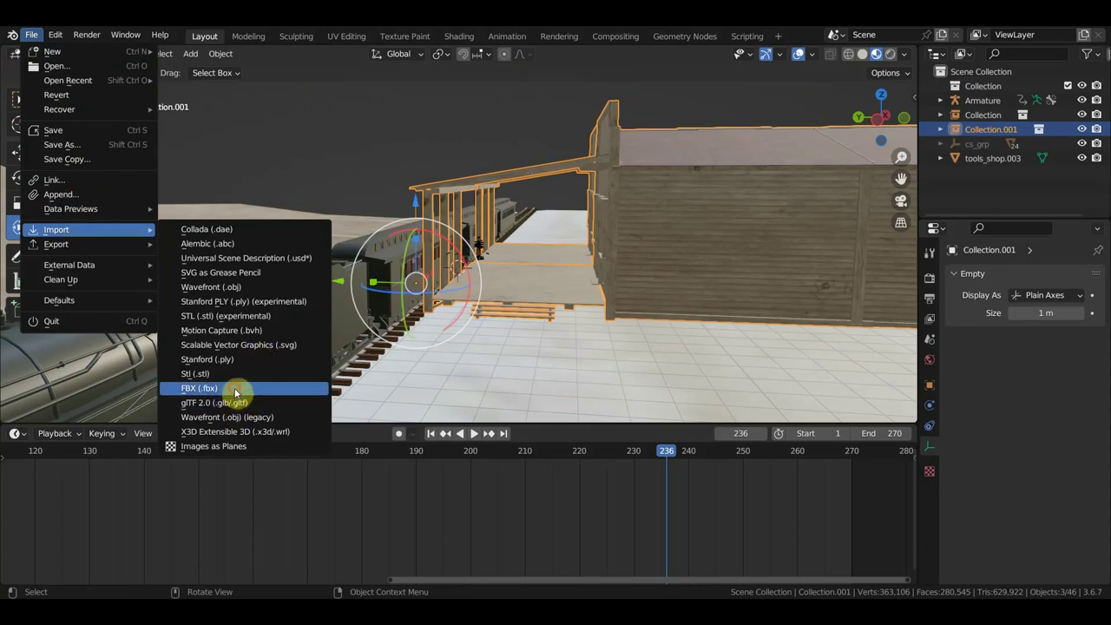
Import the Skydome FBX model from a recently used folder.
left_click(235, 394)
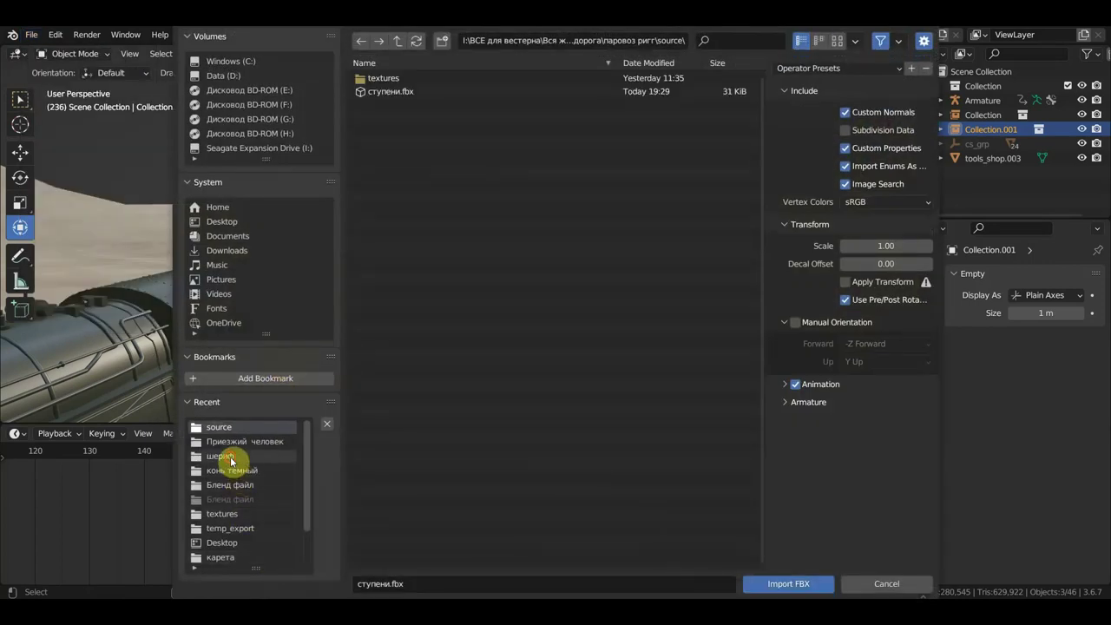
left_click(230, 460)
double_click(392, 224)
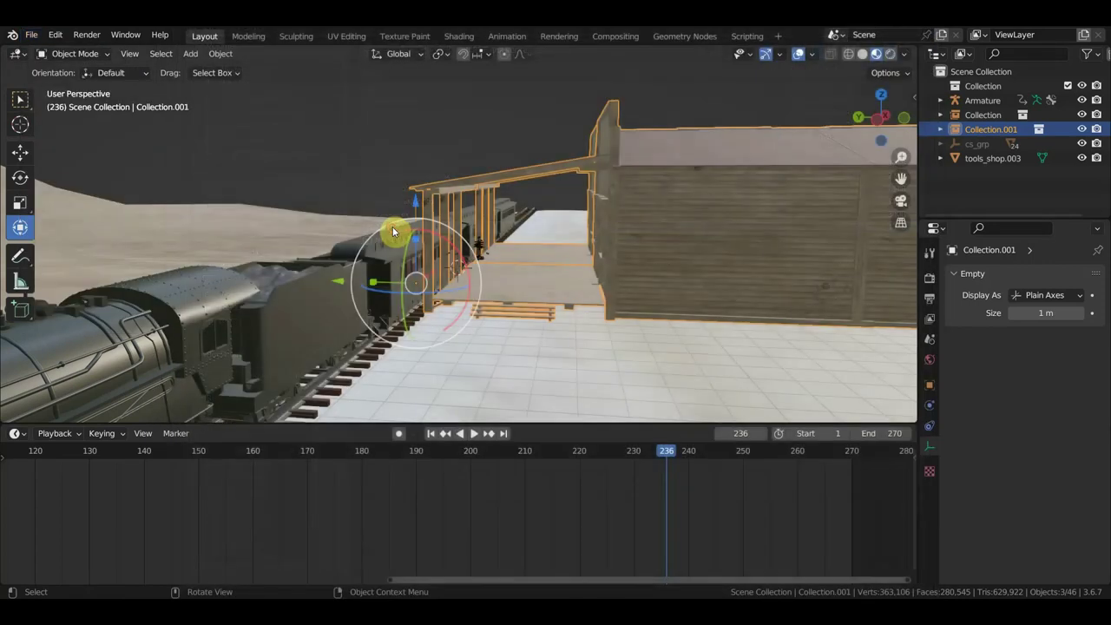
Rescale the imported sky dome until it settles at 1.830 on all axes.
key("s")
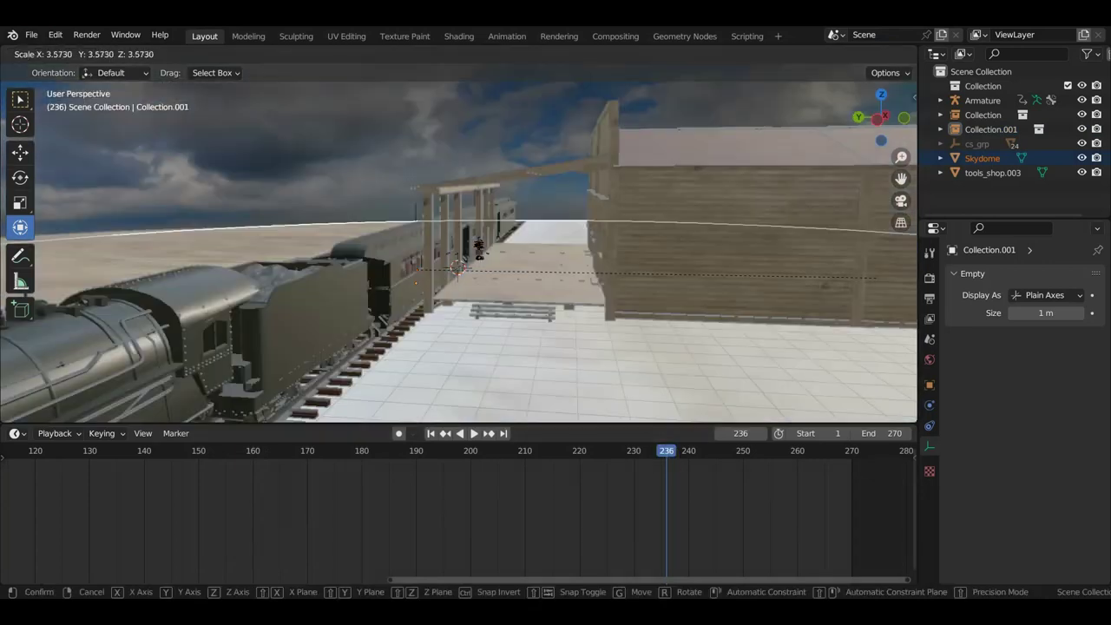
left_click(21, 276)
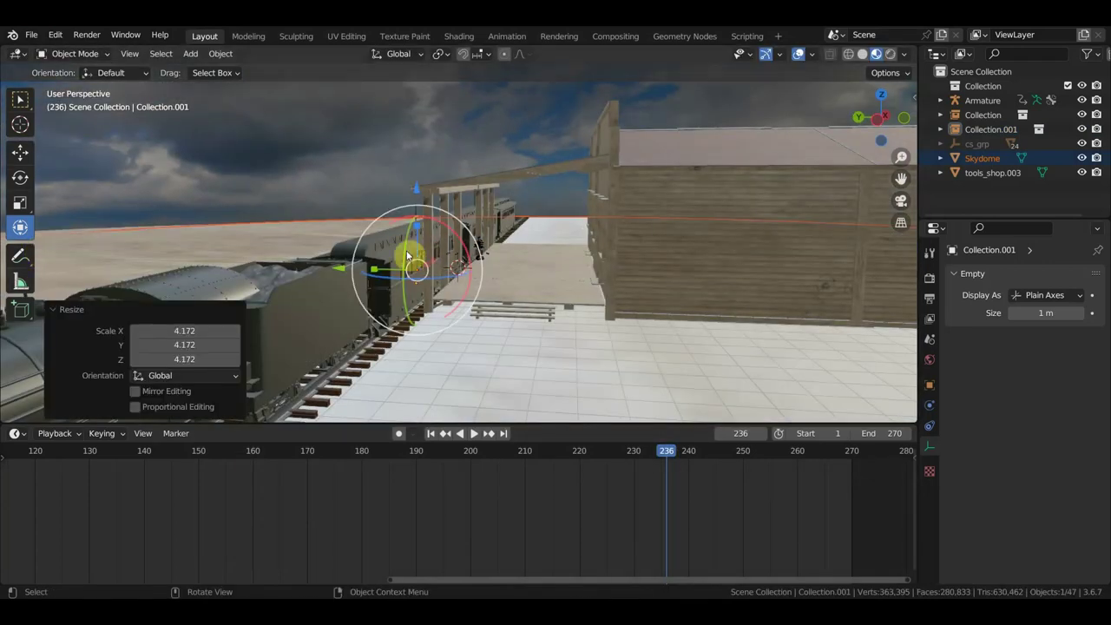
key("s")
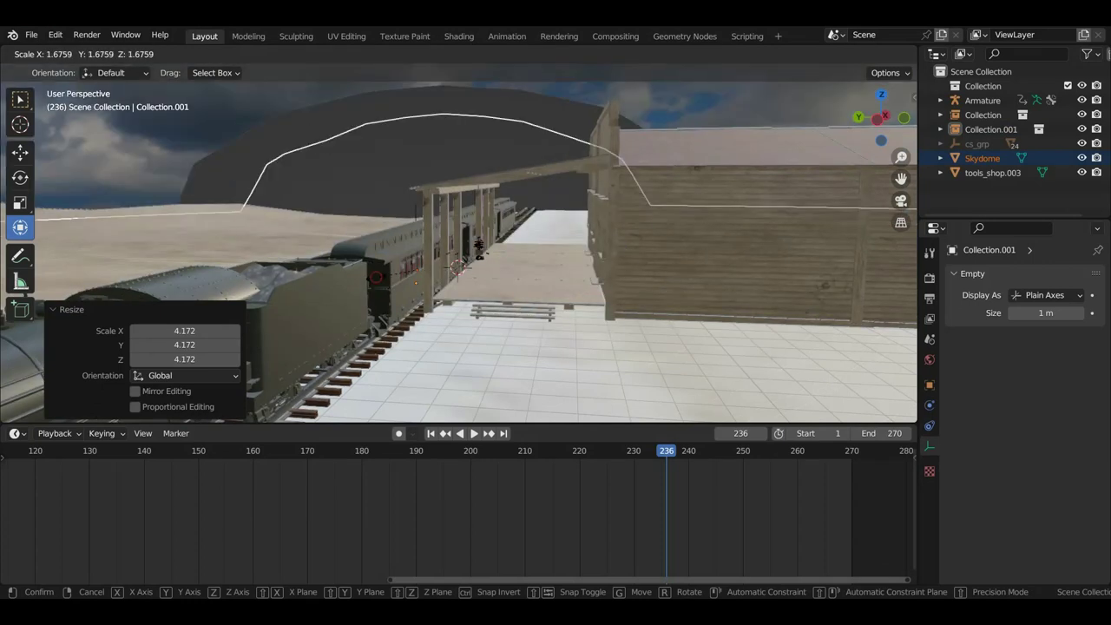
left_click(459, 252)
middle_click_drag(459, 252, 504, 247)
key("s")
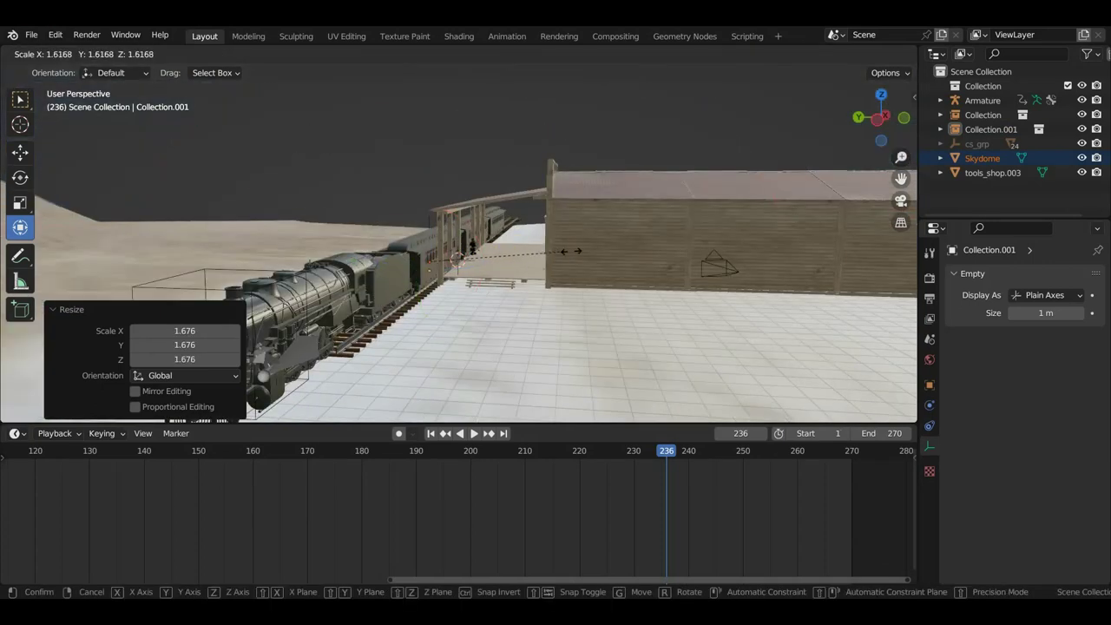
left_click(583, 254)
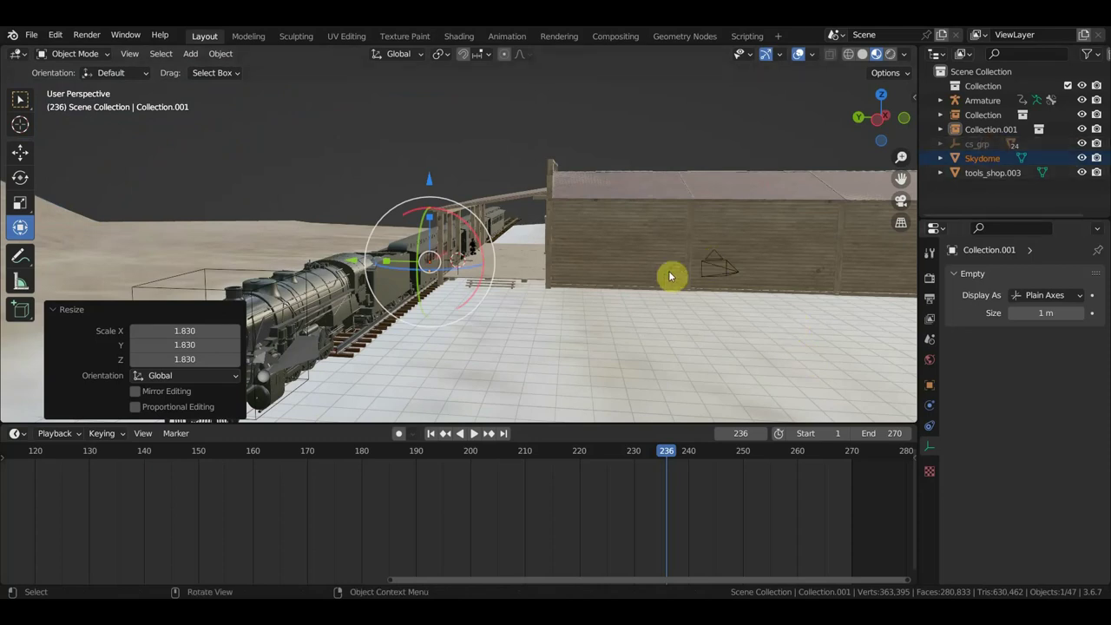
Add a new camera and look through it with Numpad 0.
left_click(189, 55)
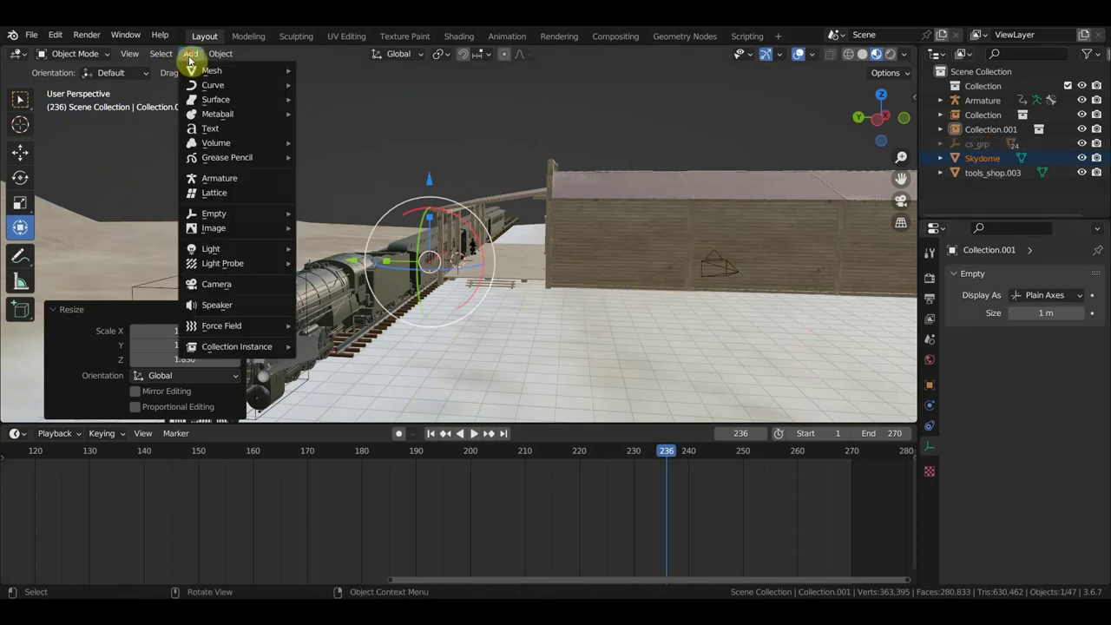
left_click(226, 285)
key("KP_0")
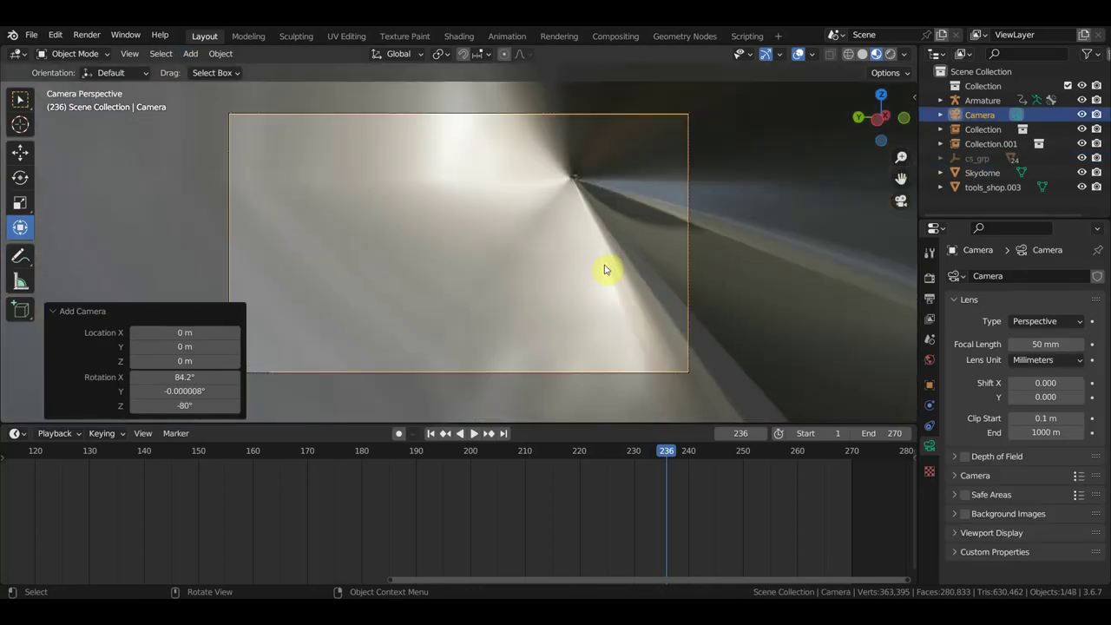
Walk-fly the camera through the wall and turn it to frame the man and train.
key("shift+grave")
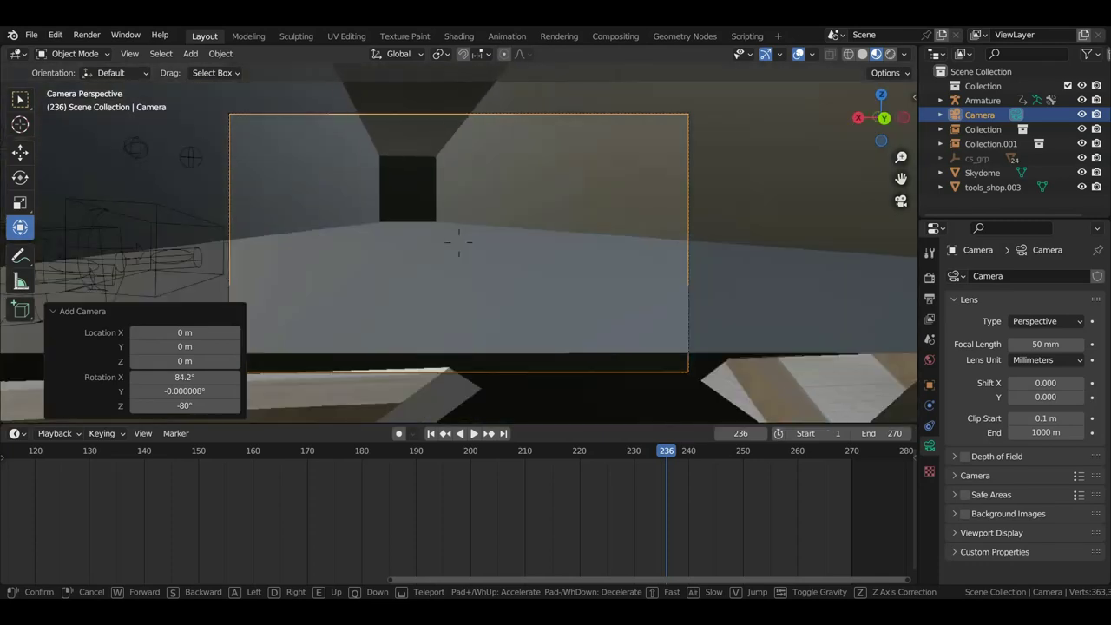
key("w")
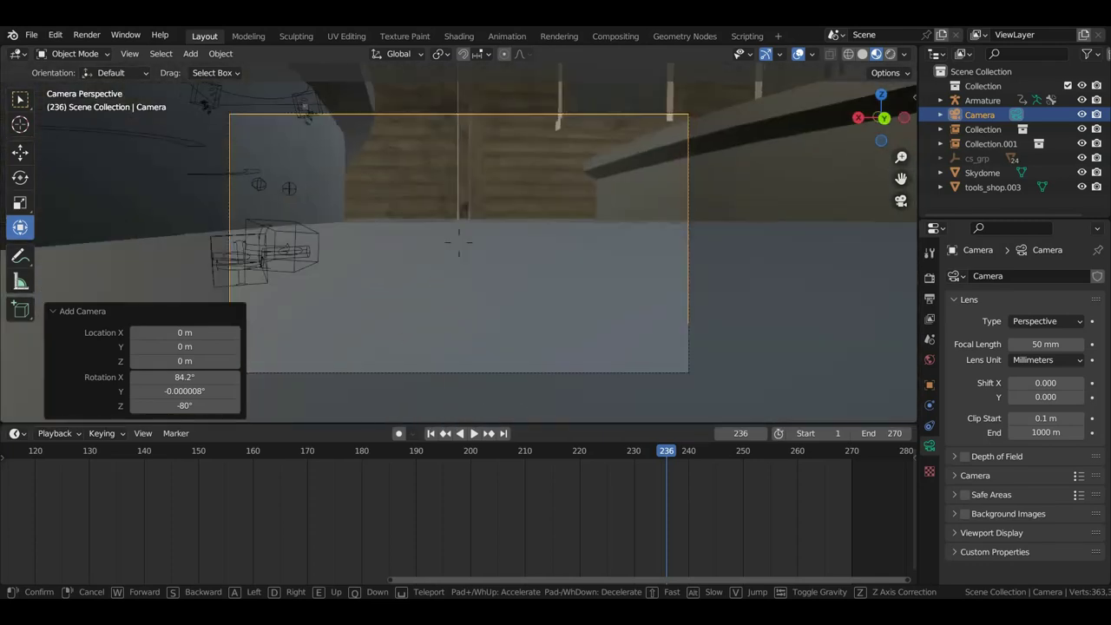
key("w")
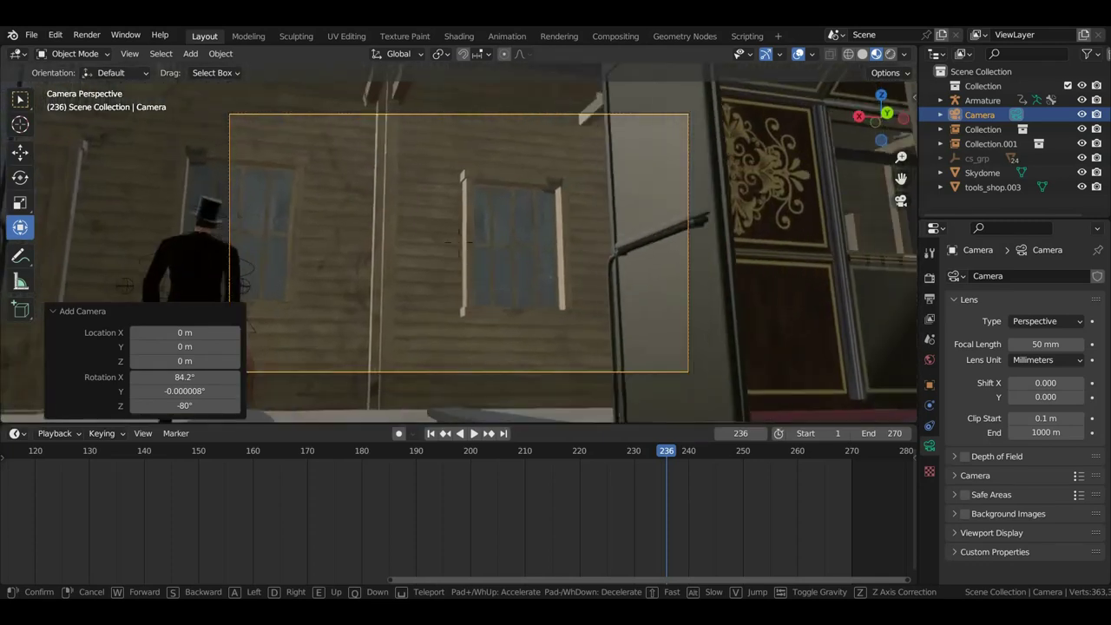
key("w")
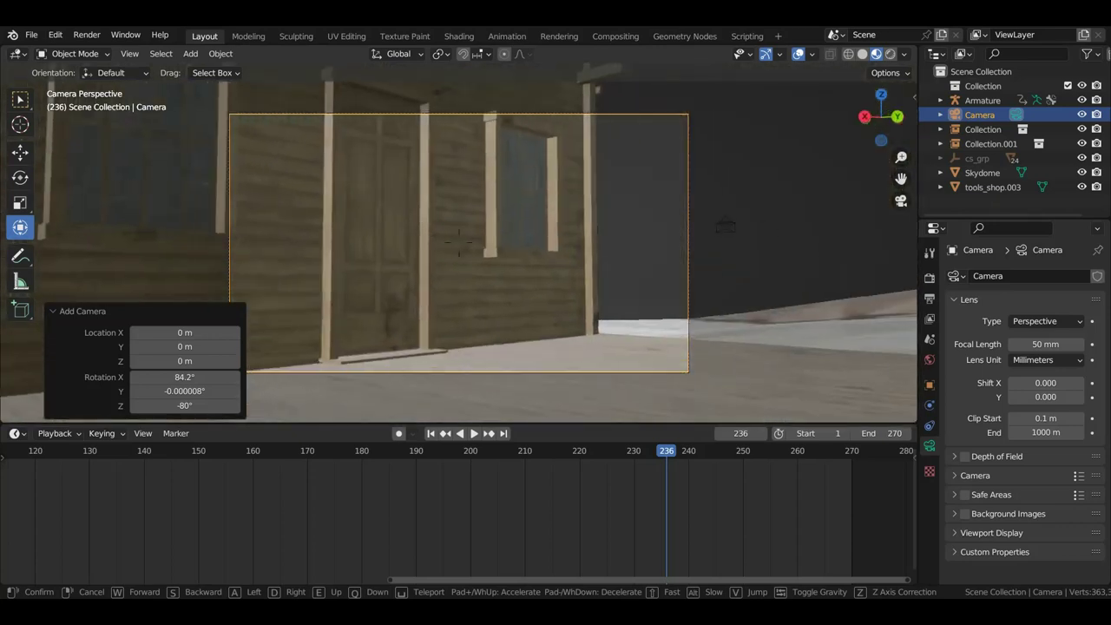
key("w")
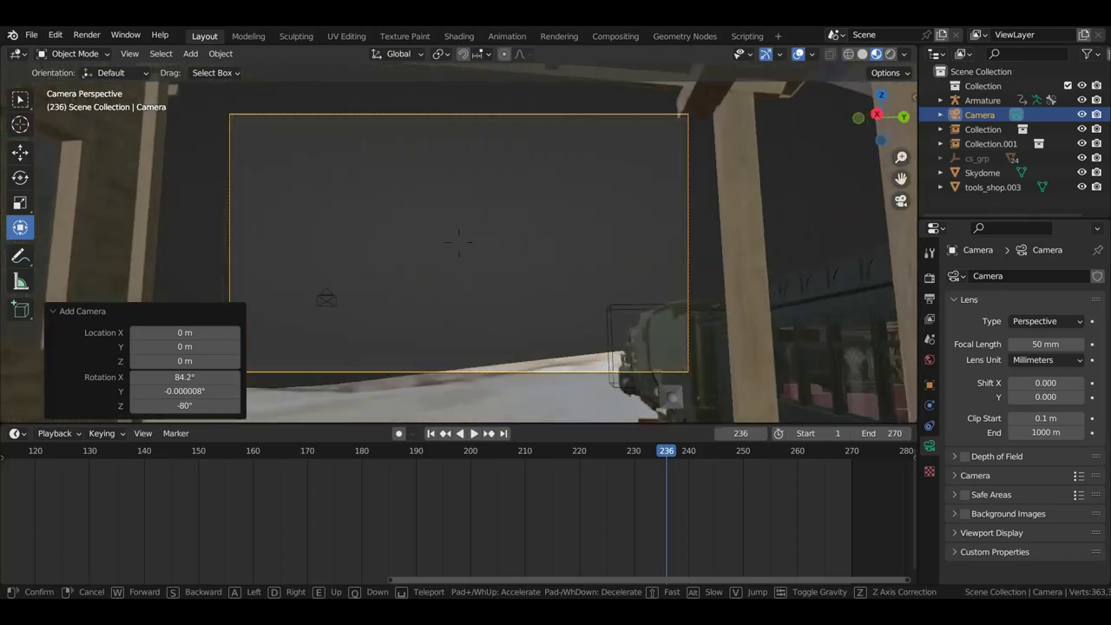
key("w")
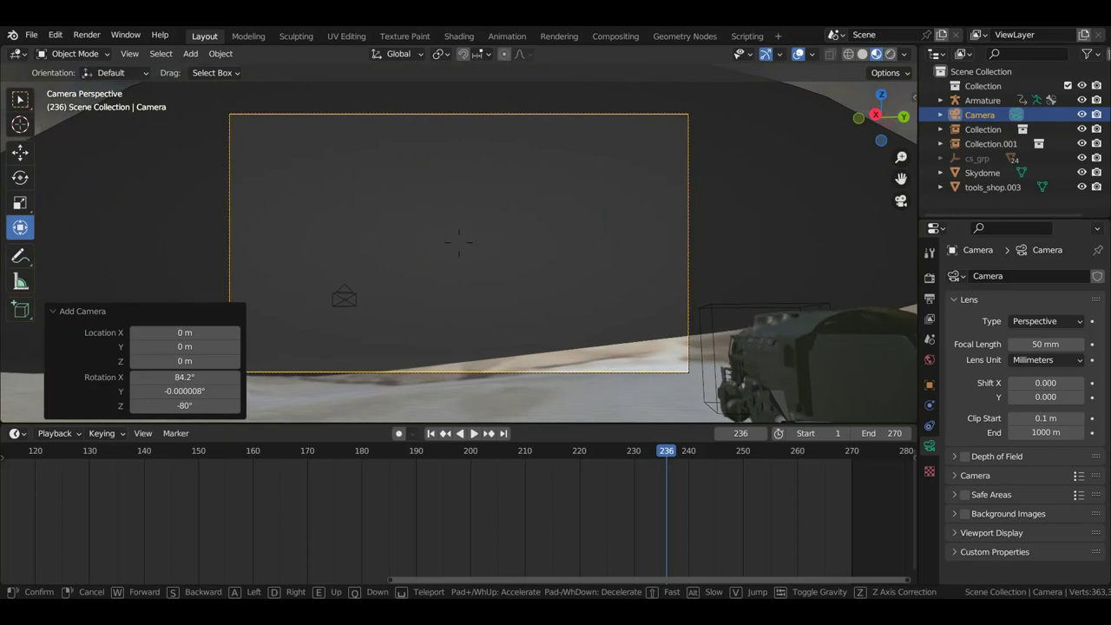
key("w")
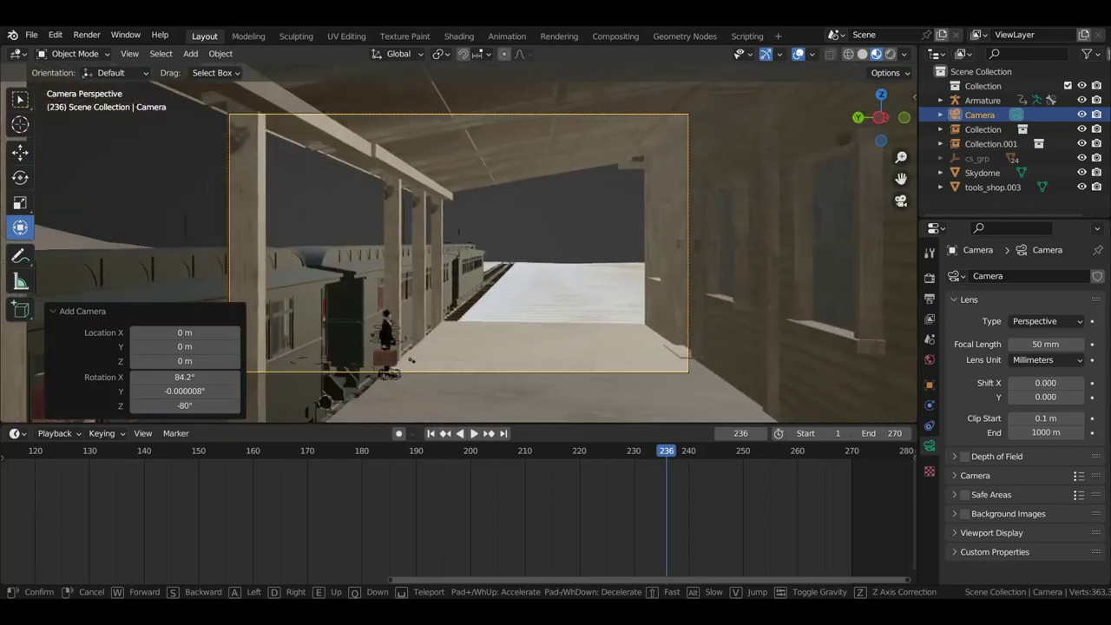
key("w")
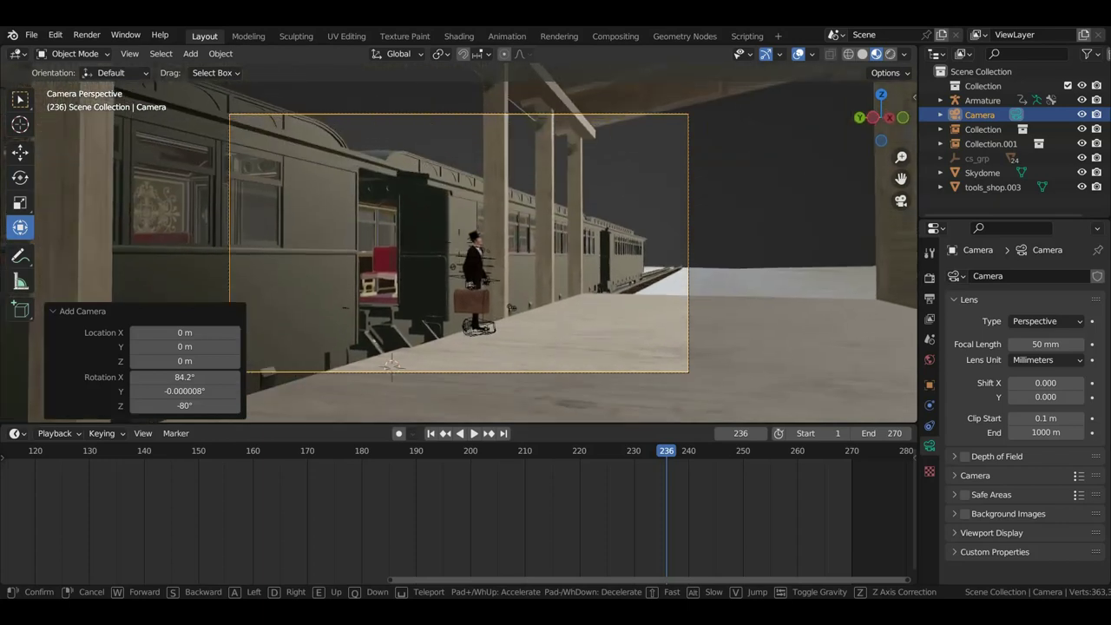
Lock the camera position, set its Clip End to 6000 m, then orbit away and deselect it.
left_click(668, 275)
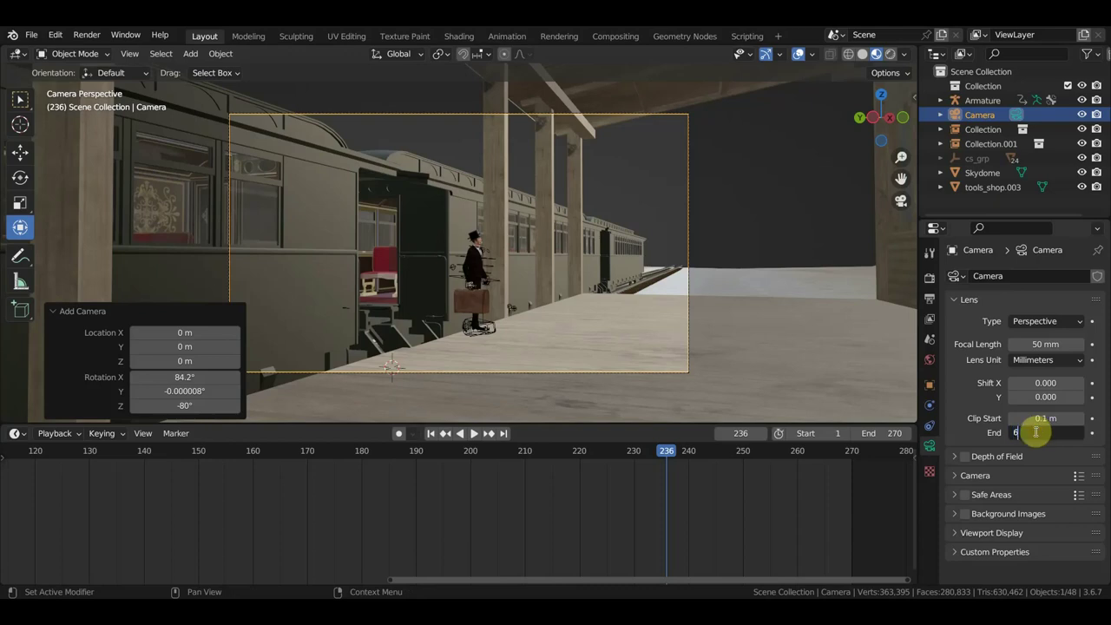
key("Return")
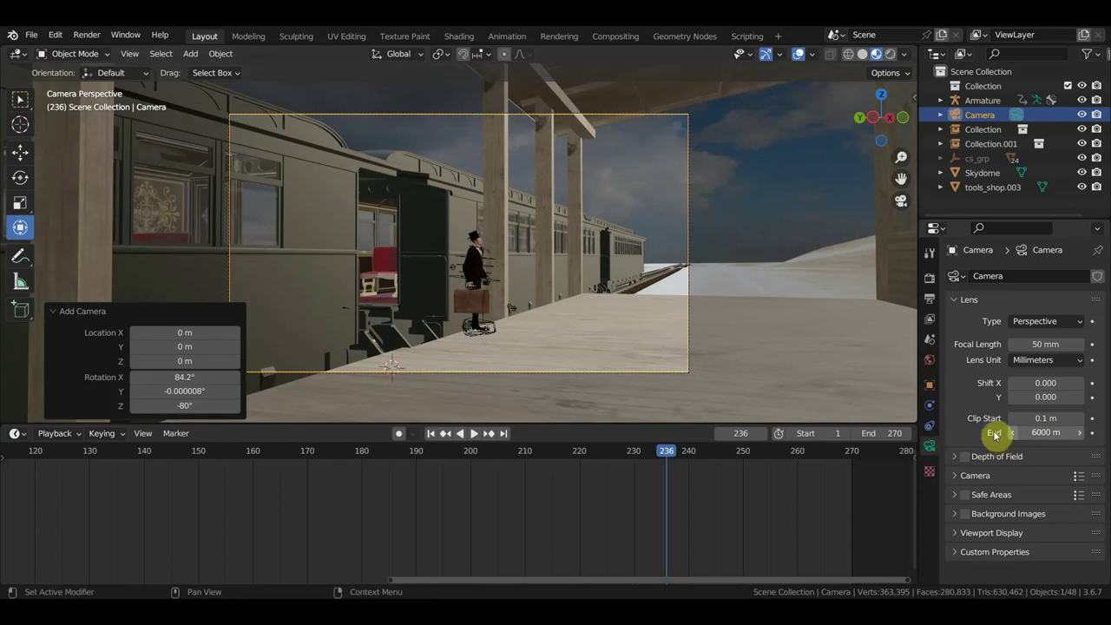
scroll(680, 335, "up", 3)
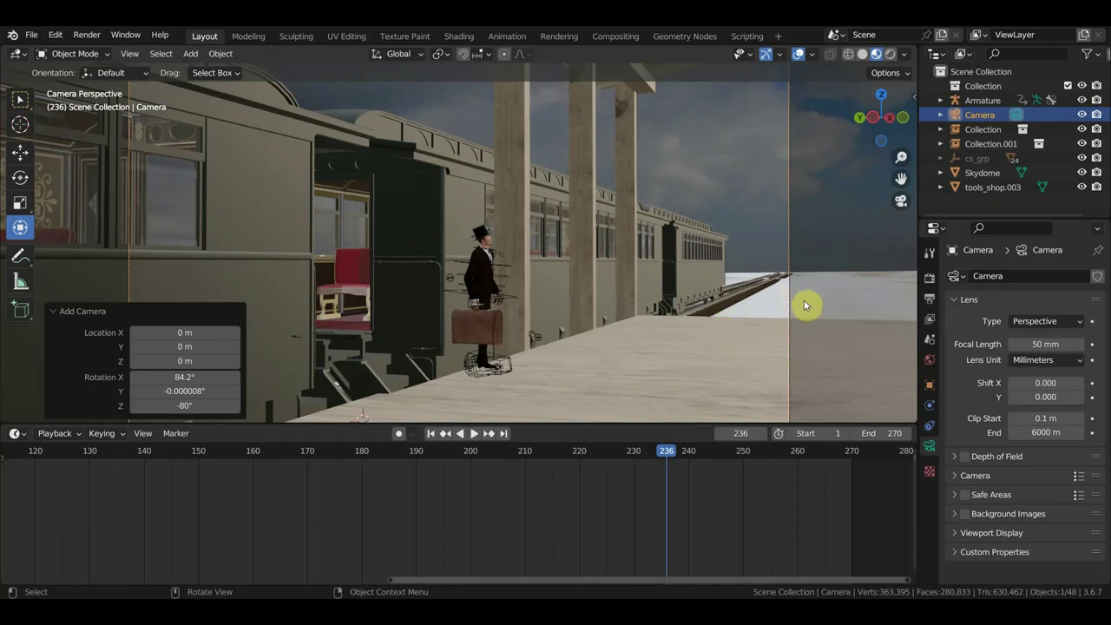
middle_click_drag(803, 300, 735, 318)
left_click(784, 157)
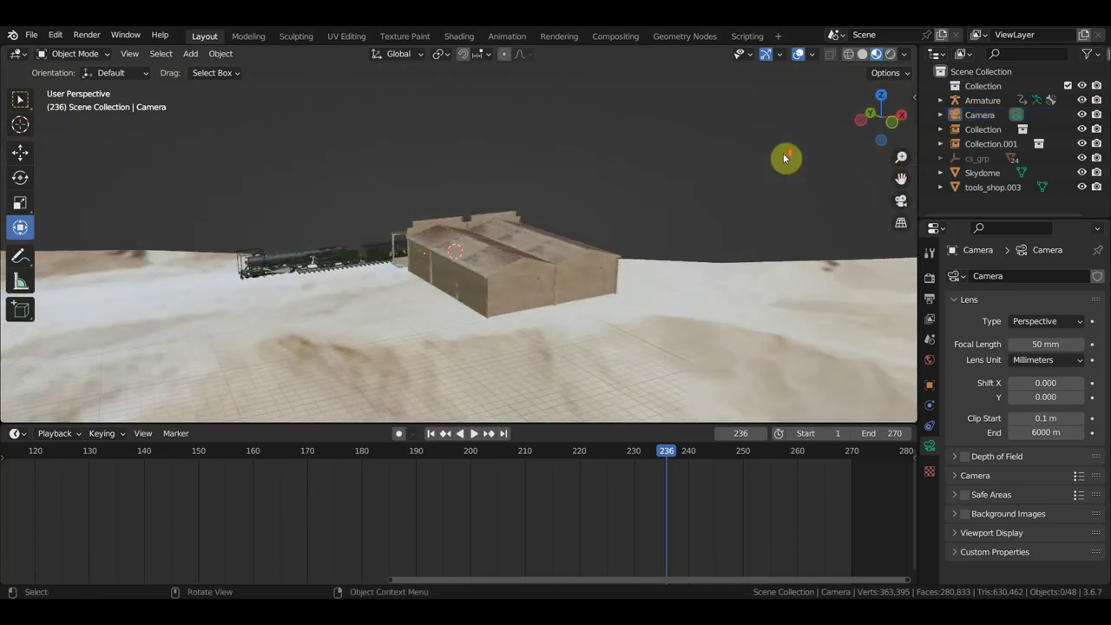
Move the Skydome to 305.77, −154.82, 21.112 m and check the sky in the camera view.
key("Home")
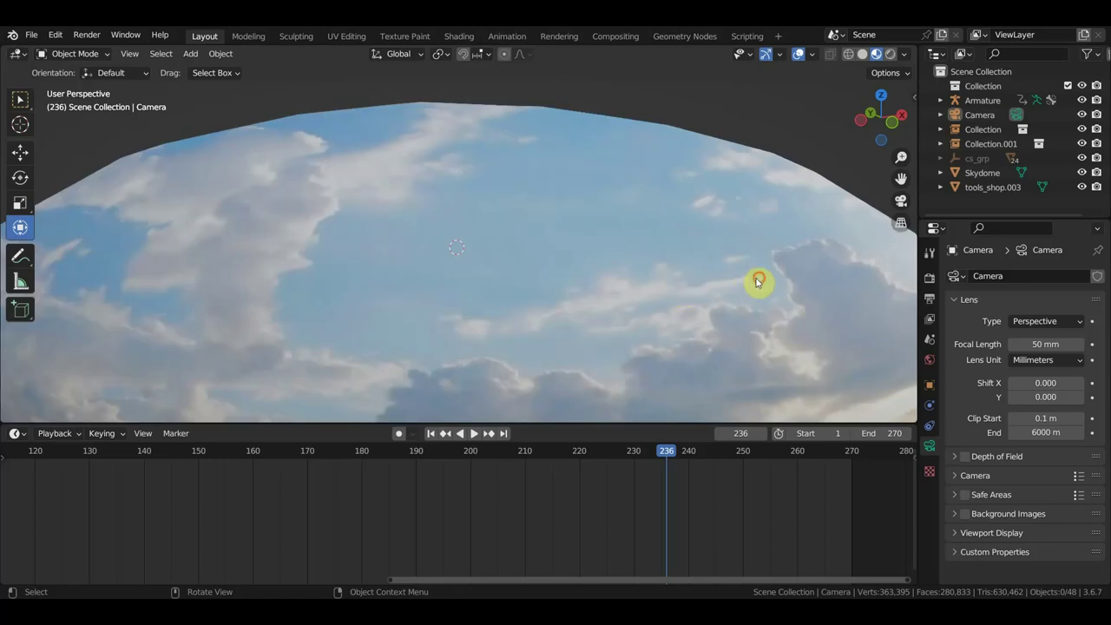
left_click(758, 281)
key("g")
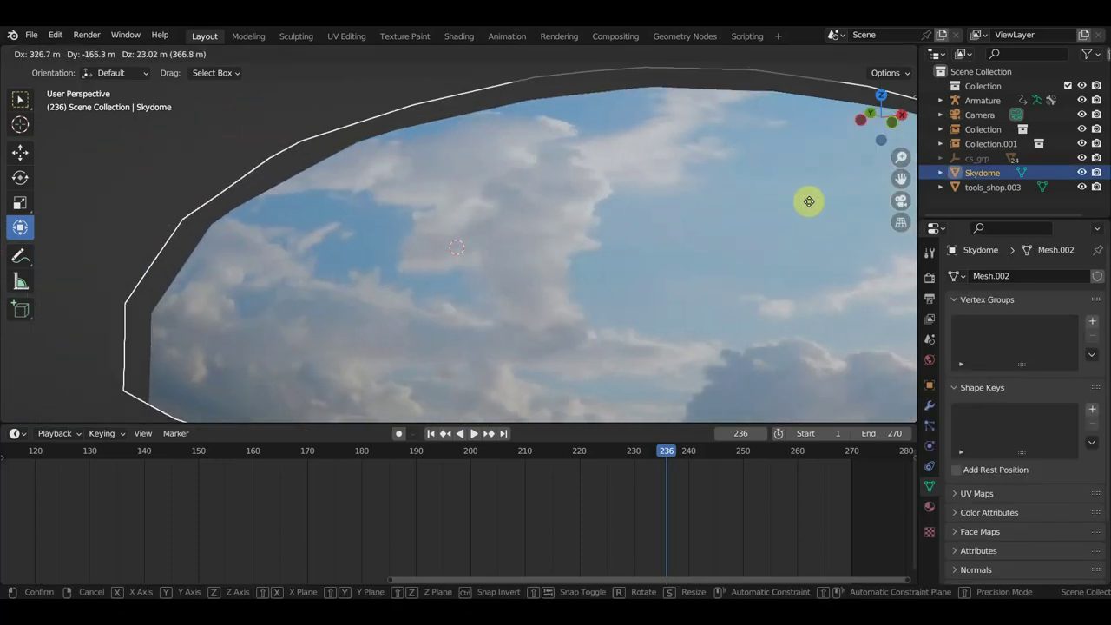
left_click(754, 298)
mouse_move(744, 309)
middle_mouse_down()
mouse_move(704, 324)
mouse_move(602, 317)
mouse_move(525, 309)
mouse_move(517, 293)
middle_mouse_up()
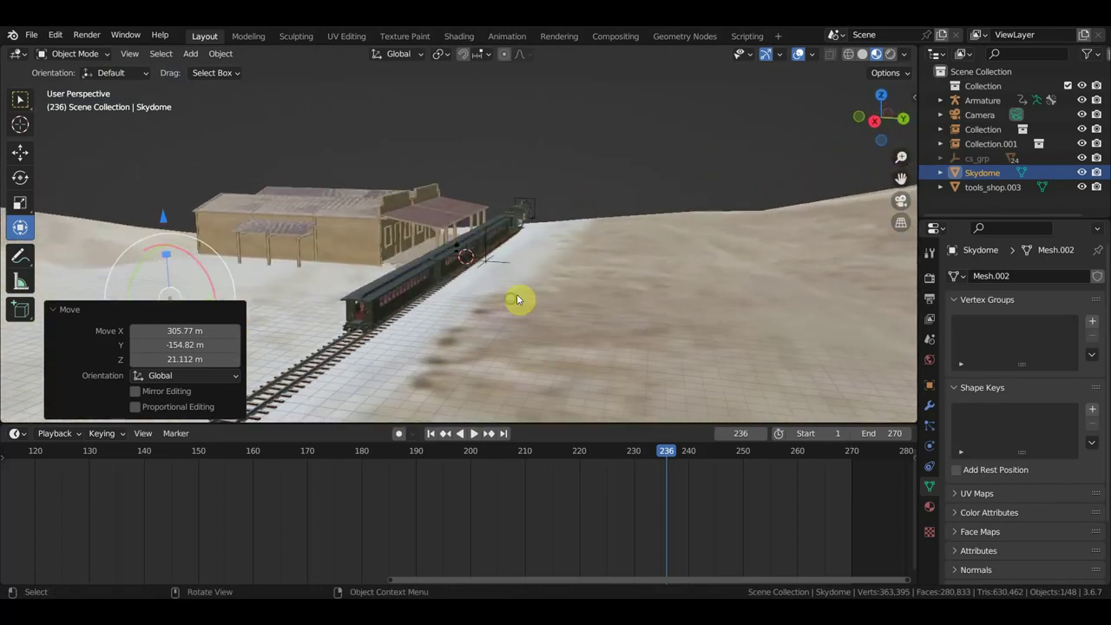
key("KP_0")
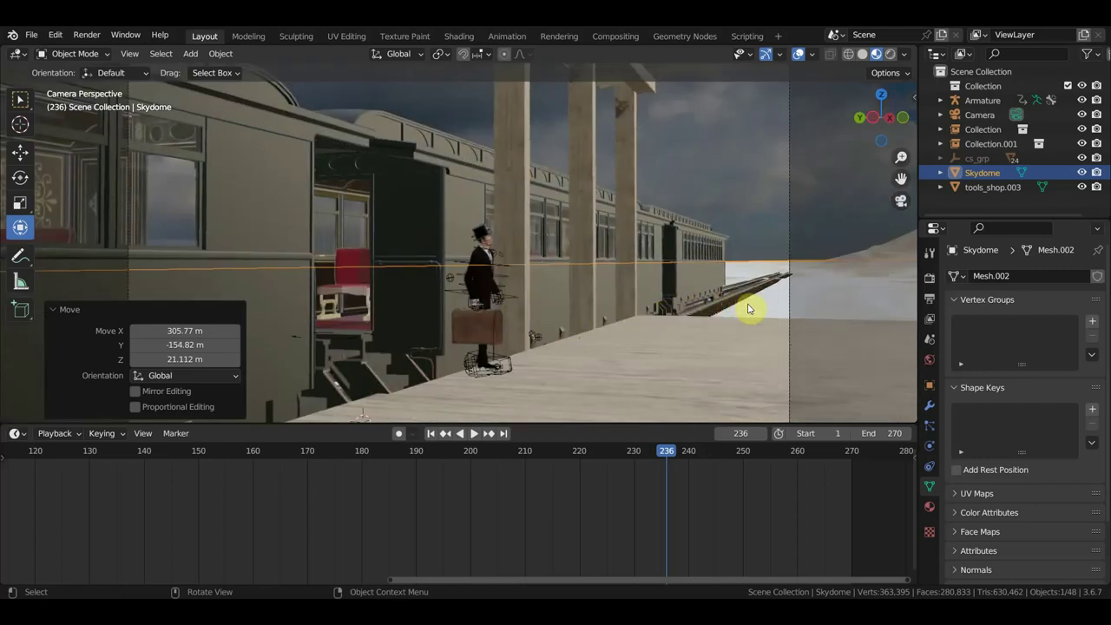
scroll(751, 309, "down", 1)
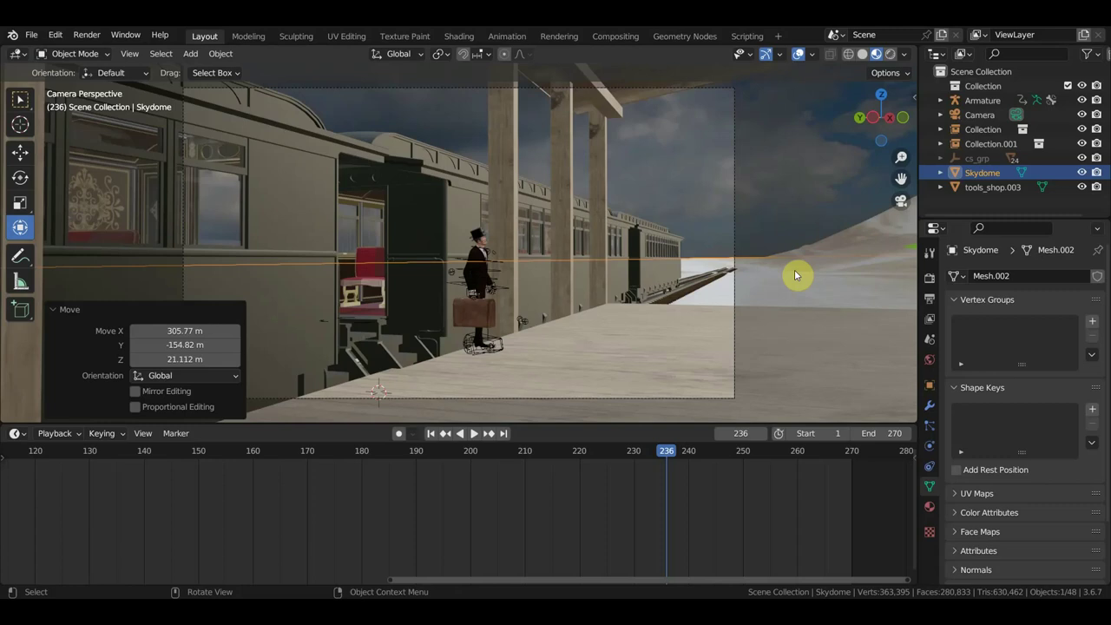
Walk the camera forward and sideways to frame the man at the train car door.
left_click(737, 235)
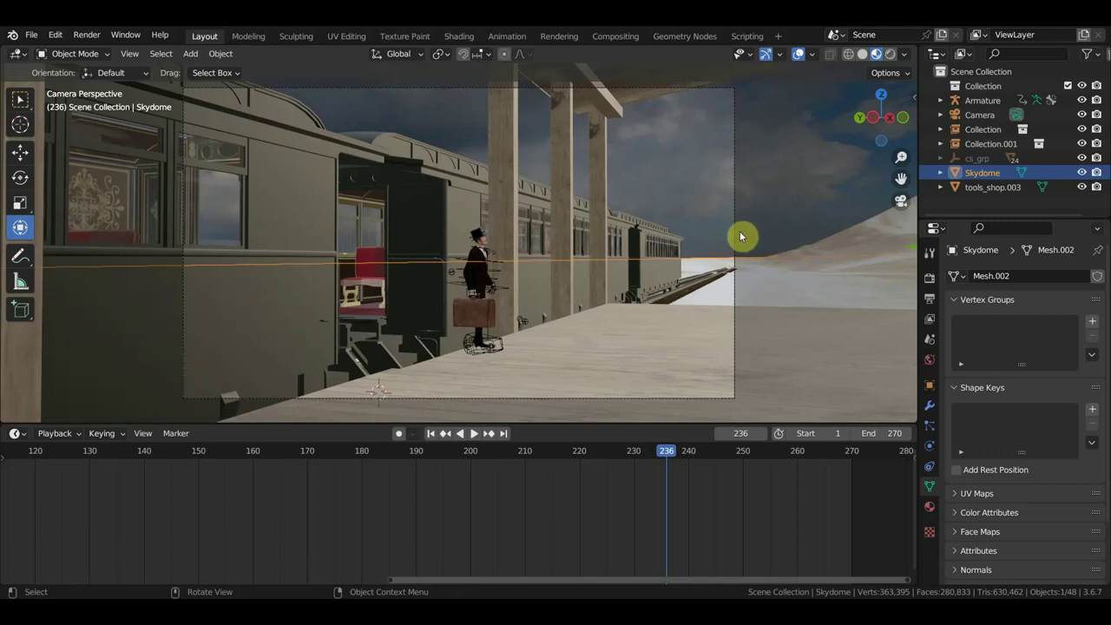
left_click(989, 115)
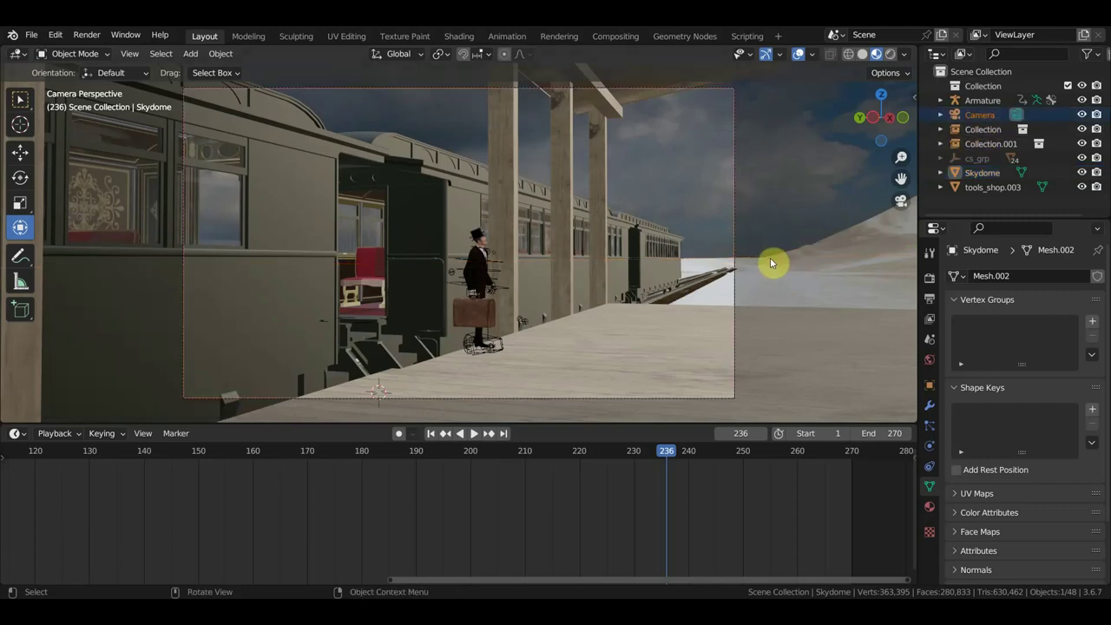
key("shift+grave")
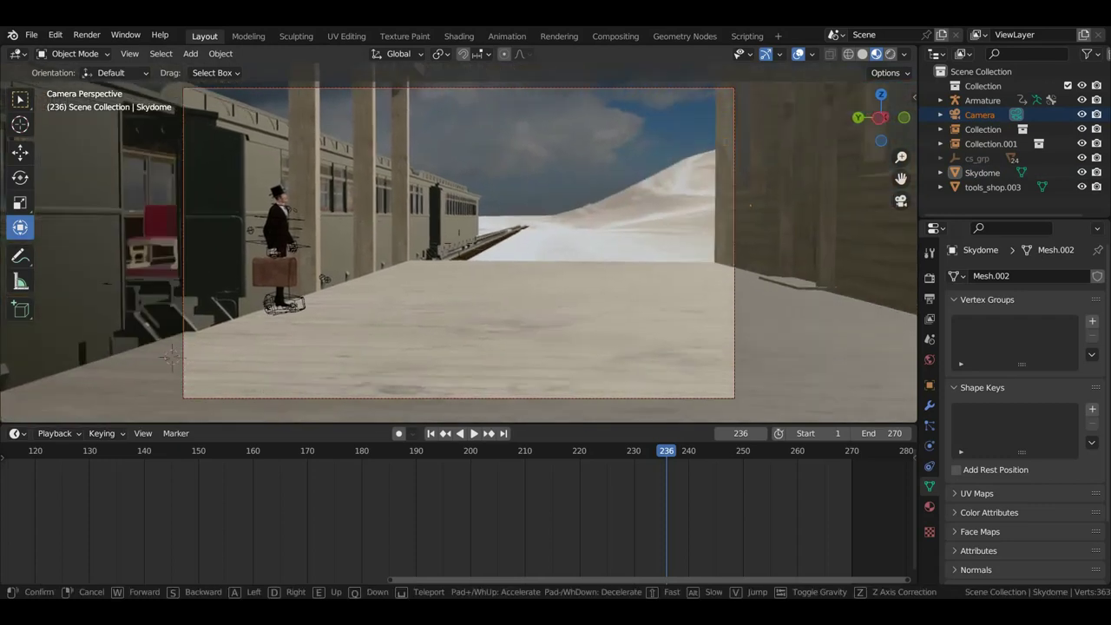
key("w")
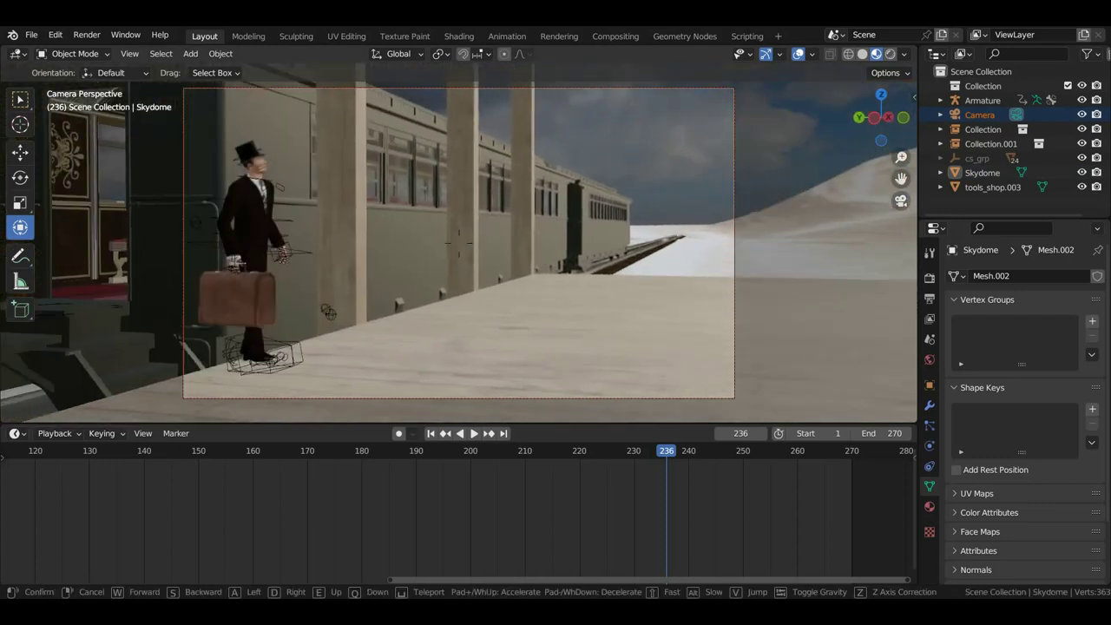
key("w")
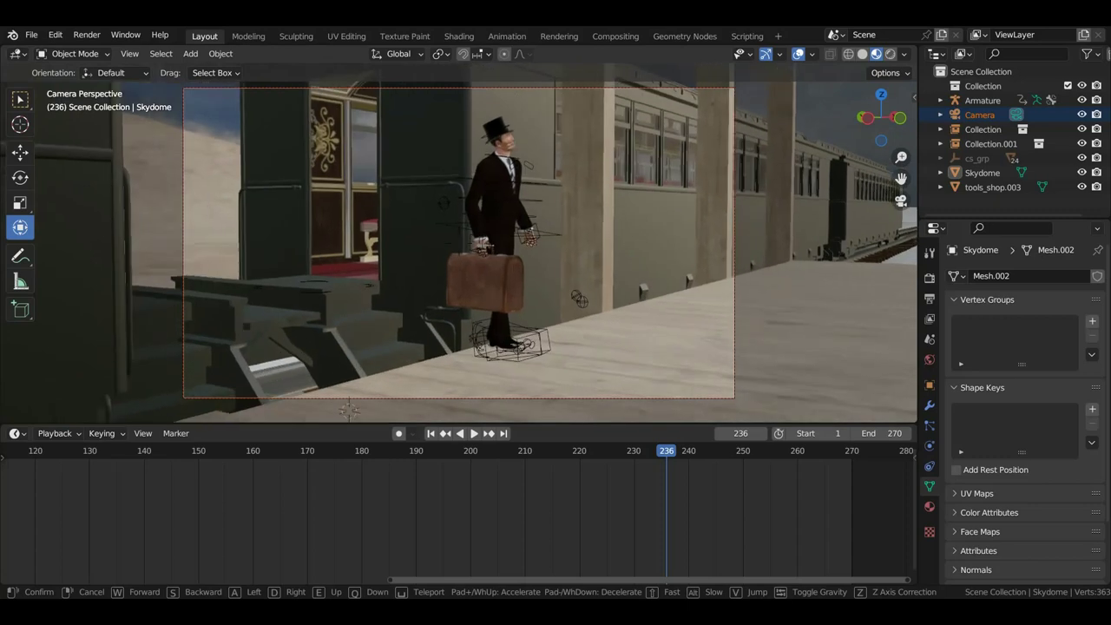
key("a")
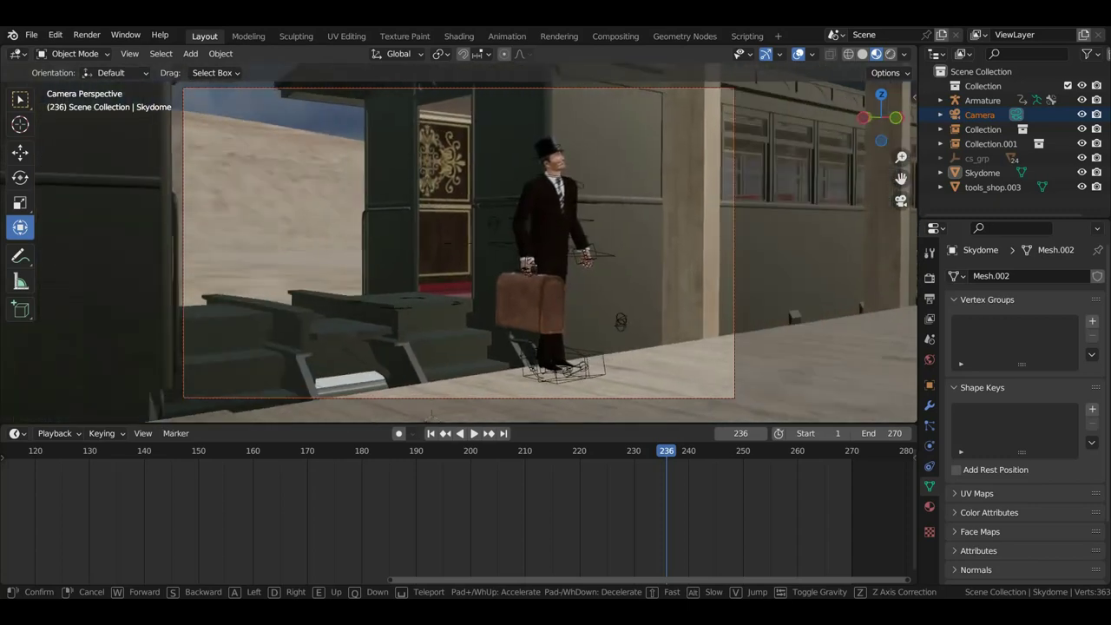
key("a")
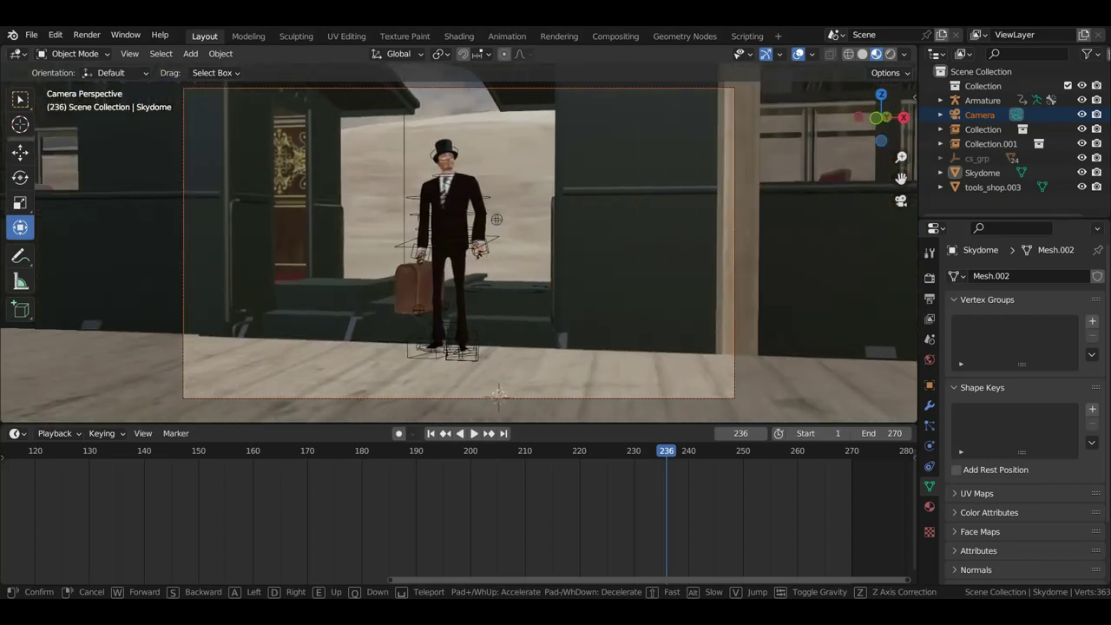
key("w")
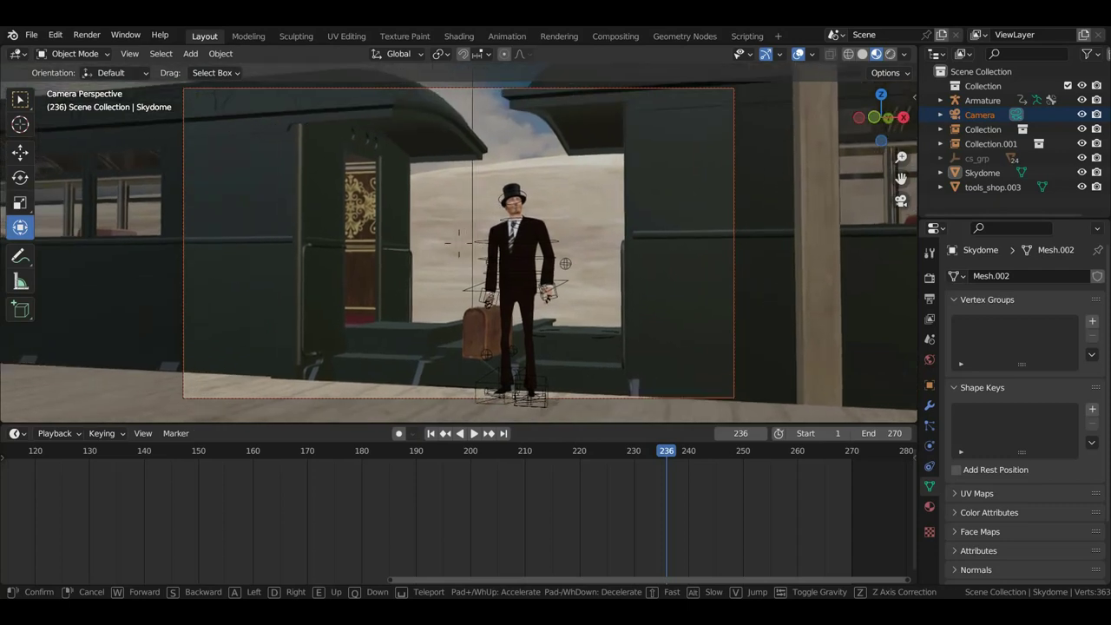
key("d")
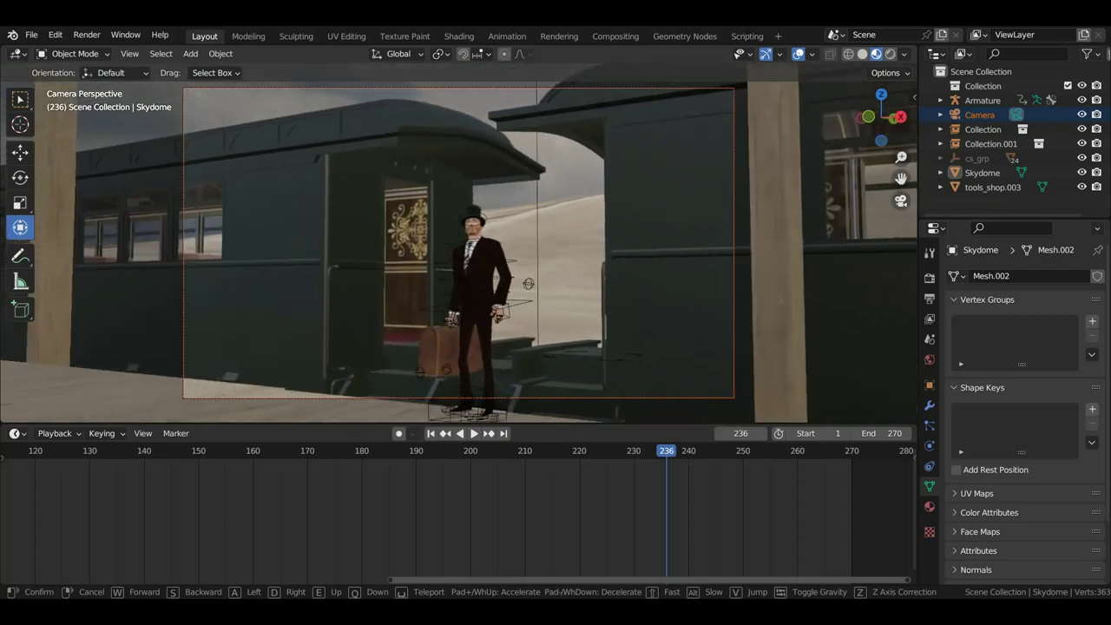
key("d")
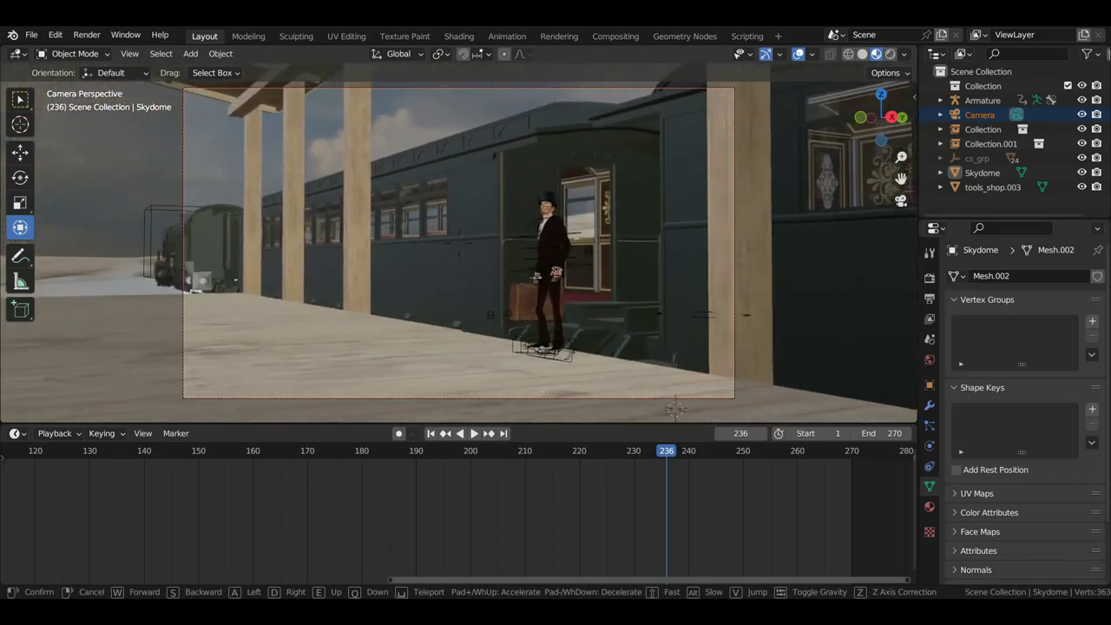
key("d")
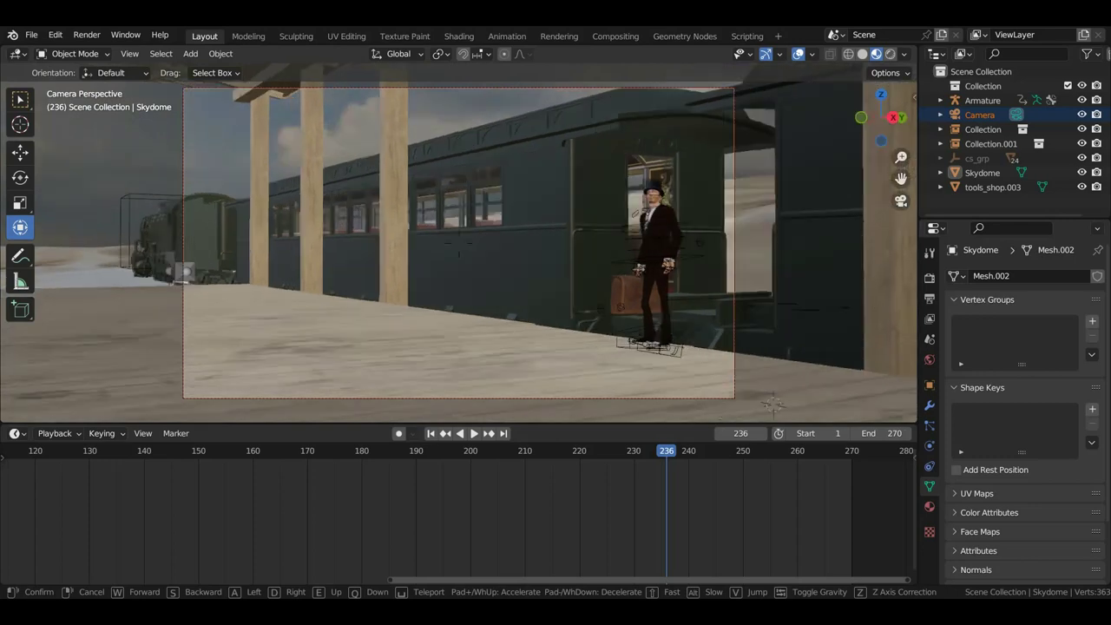
left_click(796, 276)
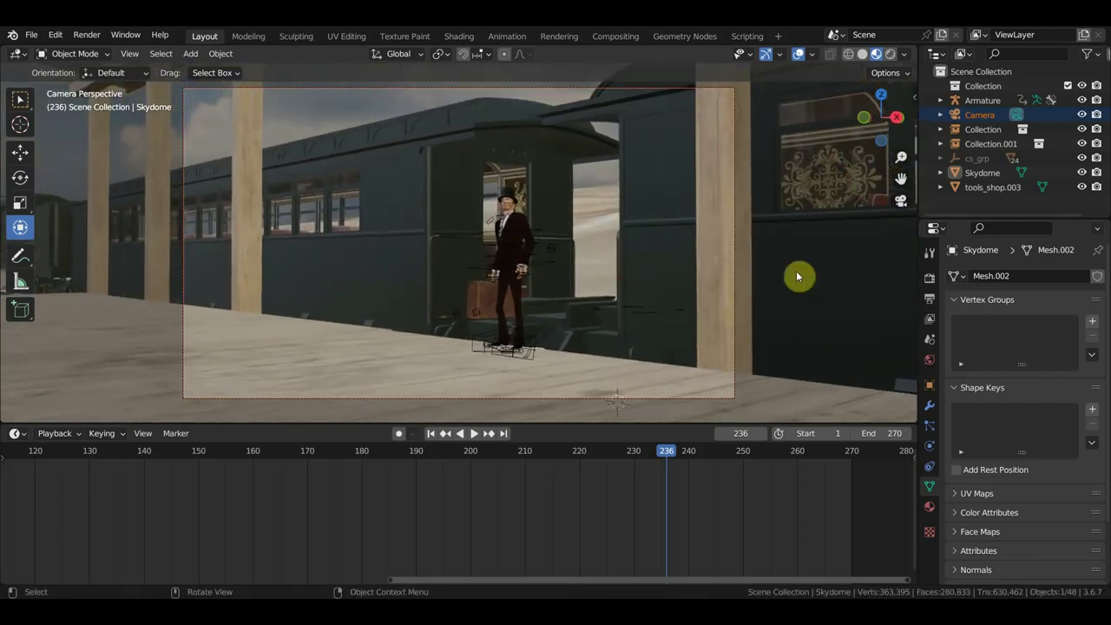
Save the scene as приезжий с трапа1.blend.
left_click(34, 37)
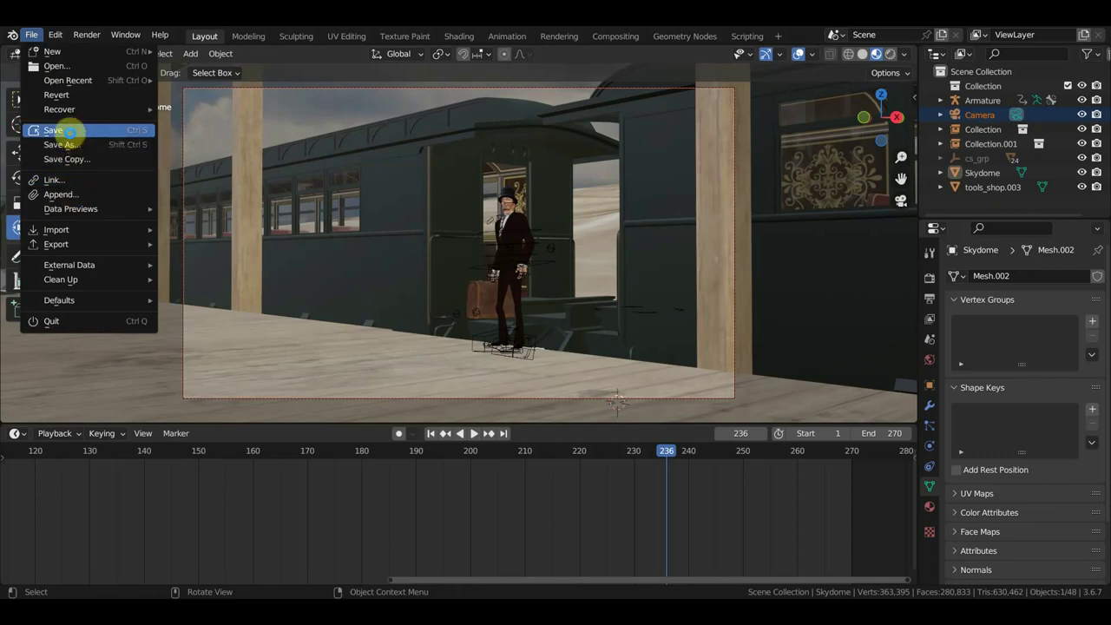
left_click(69, 131)
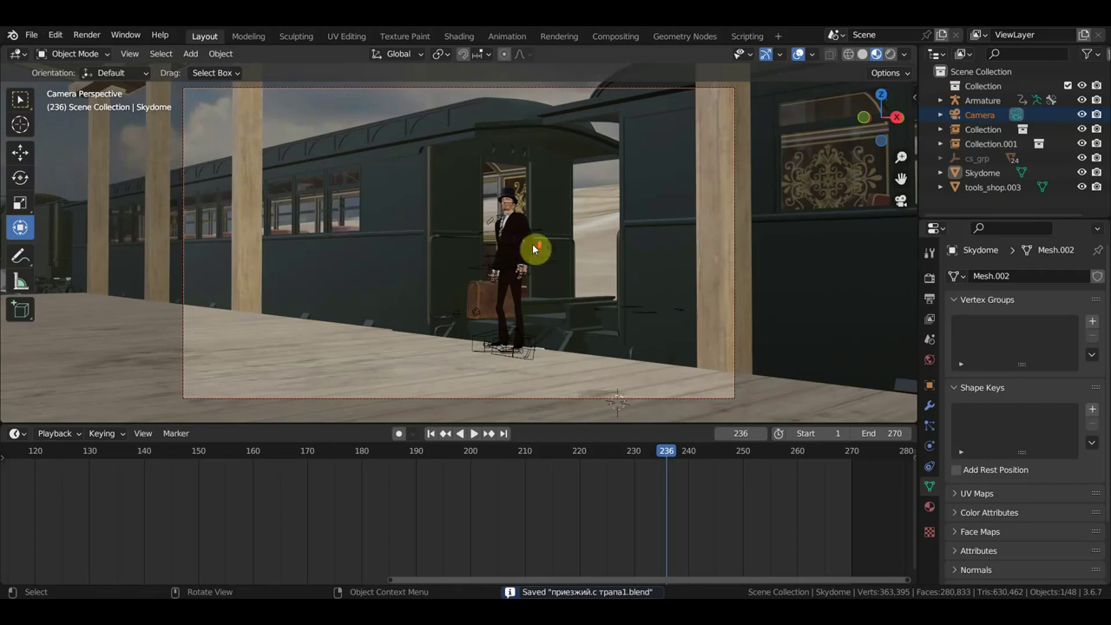
scroll(528, 246, "up", 3)
Orbit out of the camera shot and jump the timeline back to frame 1.
middle_click_drag(630, 235, 711, 236)
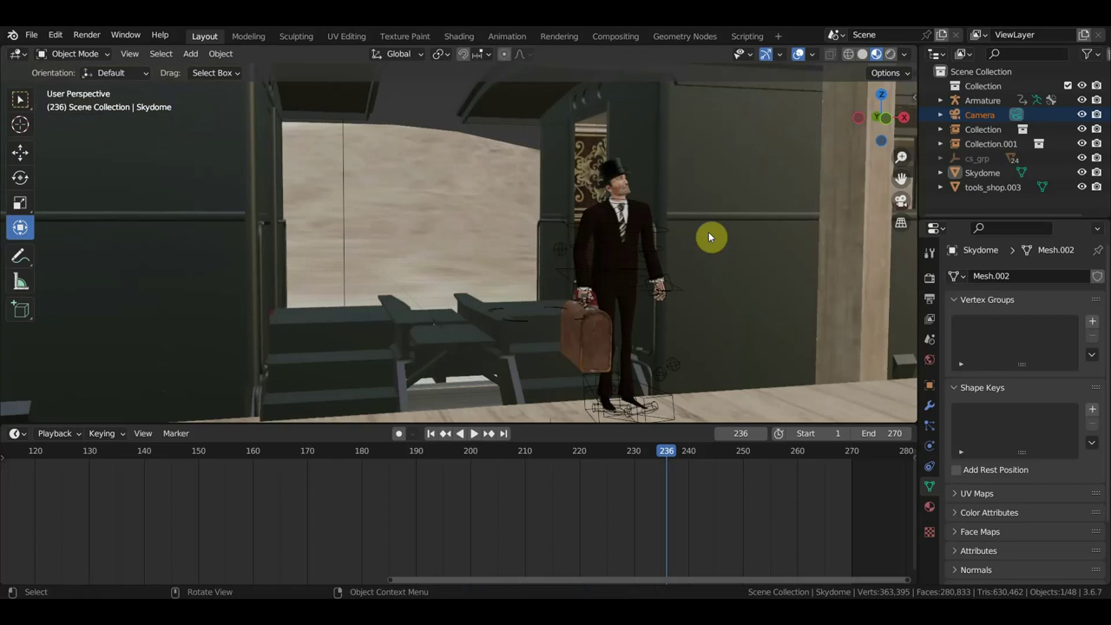
mouse_move(708, 237)
middle_mouse_down()
mouse_move(795, 195)
mouse_move(671, 205)
mouse_move(674, 255)
mouse_move(711, 231)
mouse_move(756, 220)
mouse_move(770, 229)
middle_mouse_up()
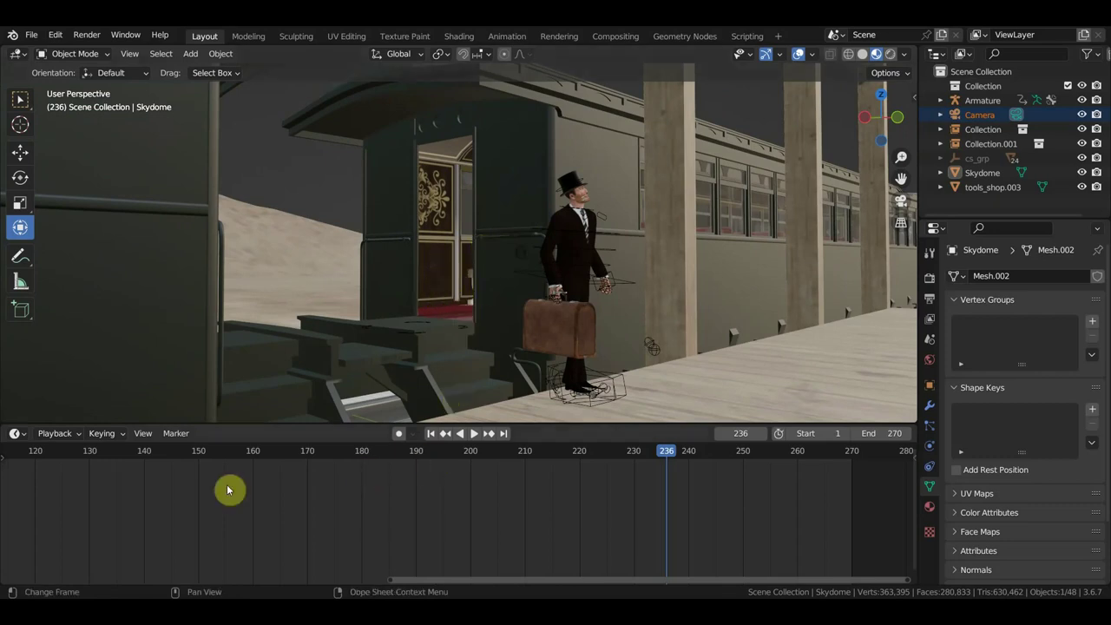
scroll(174, 494, "down", 2)
scroll(148, 501, "down", 3)
middle_click_drag(153, 498, 428, 531)
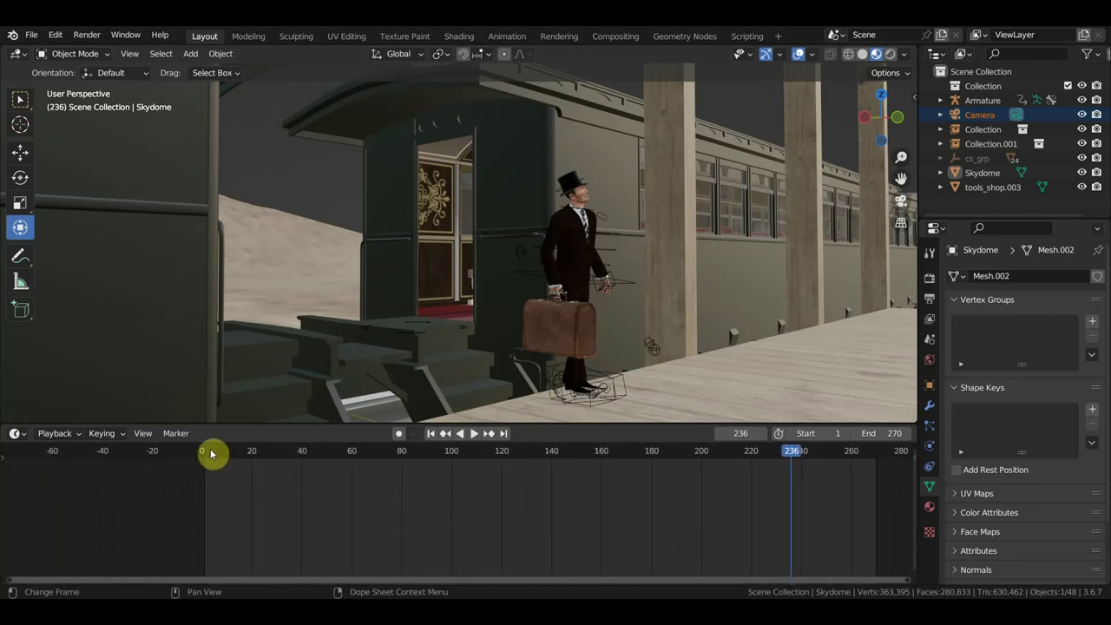
left_click(206, 452)
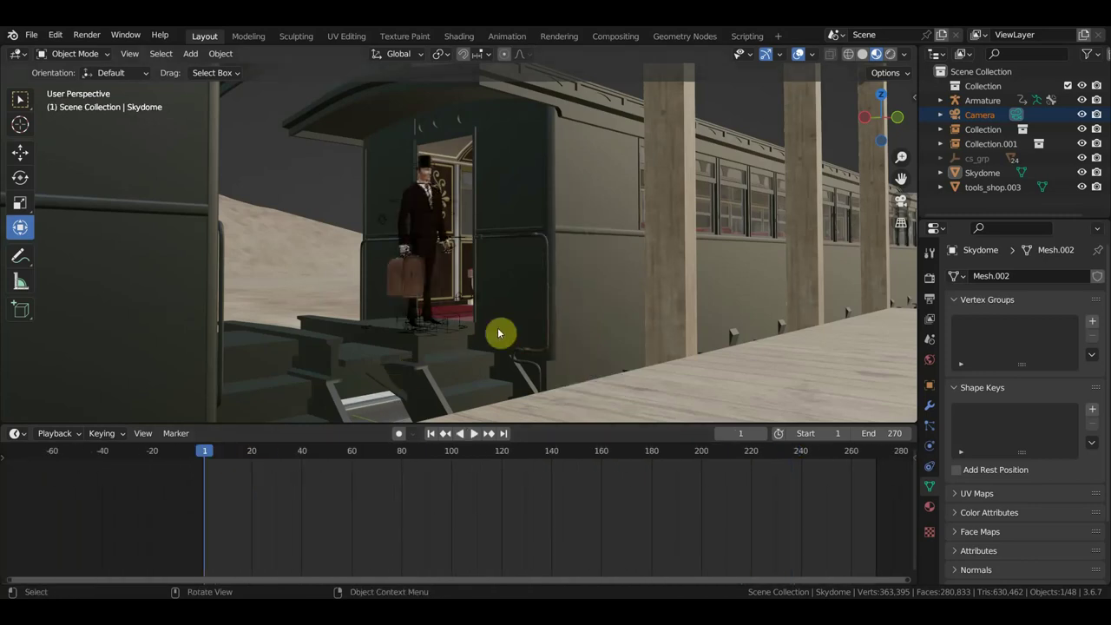
View the carriage from further back on the platform and save the file again.
middle_click_drag(608, 300, 607, 297)
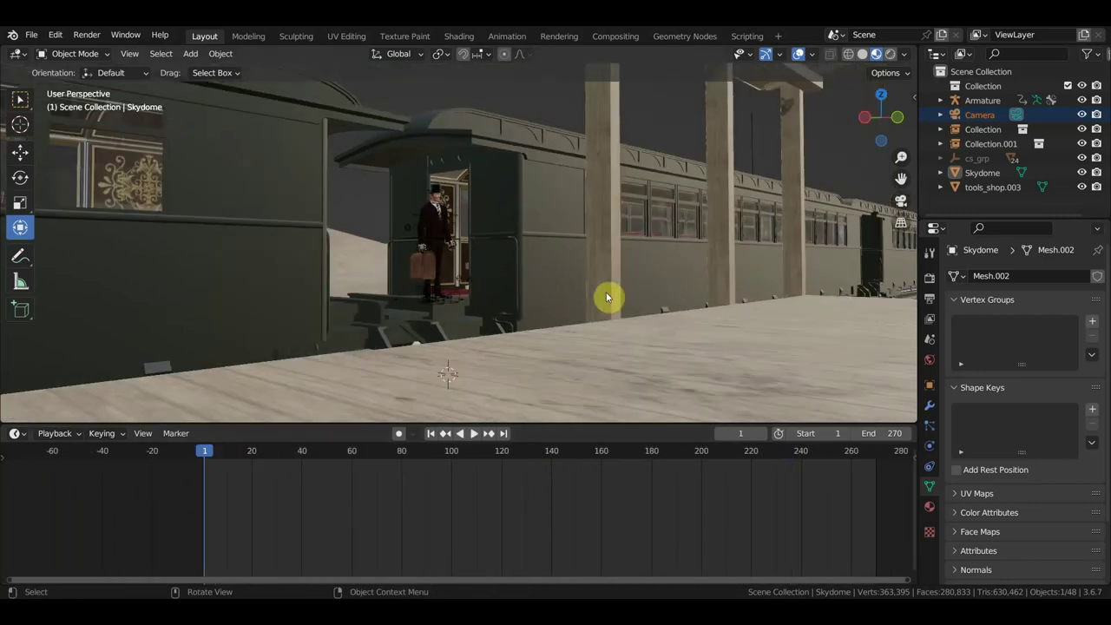
left_click(31, 35)
mouse_move(59, 109)
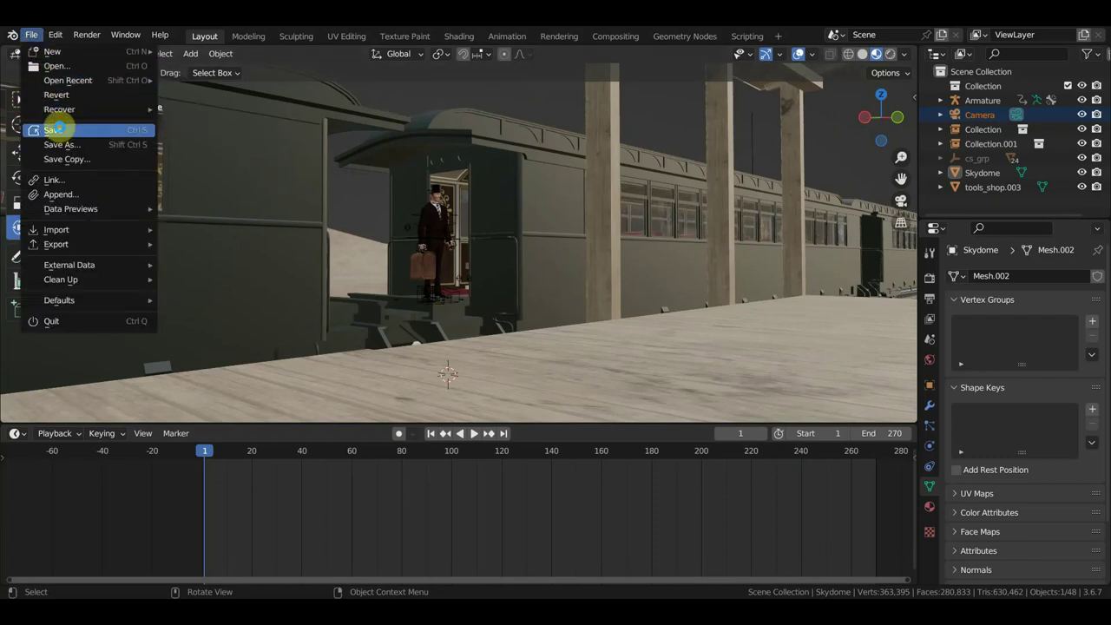
left_click(54, 129)
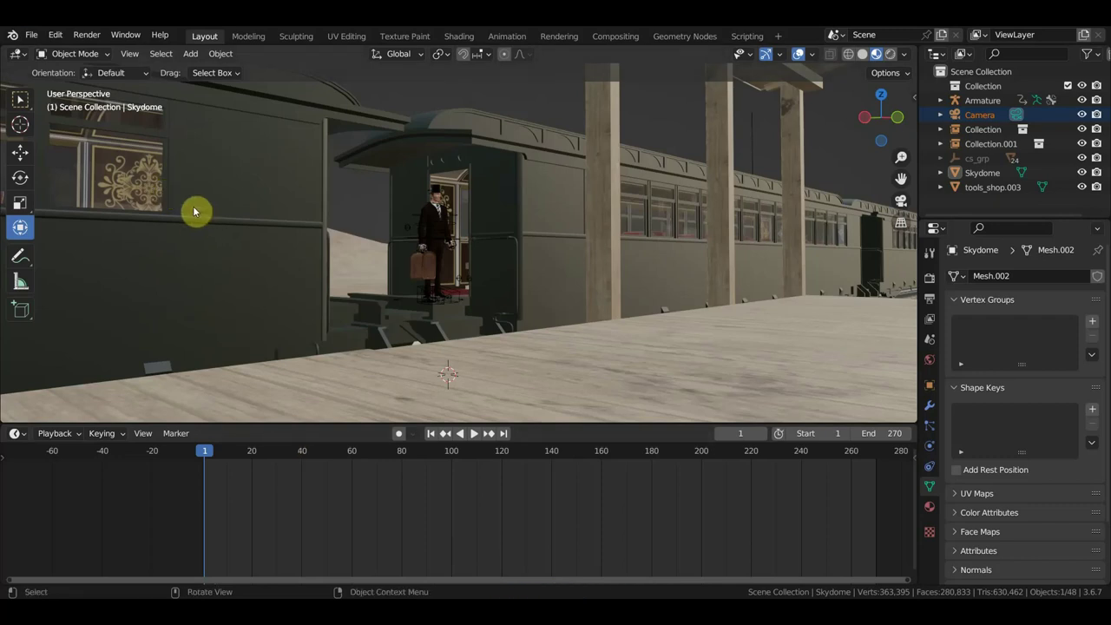
Open the приезжий.blend file from the file browser.
left_click(32, 35)
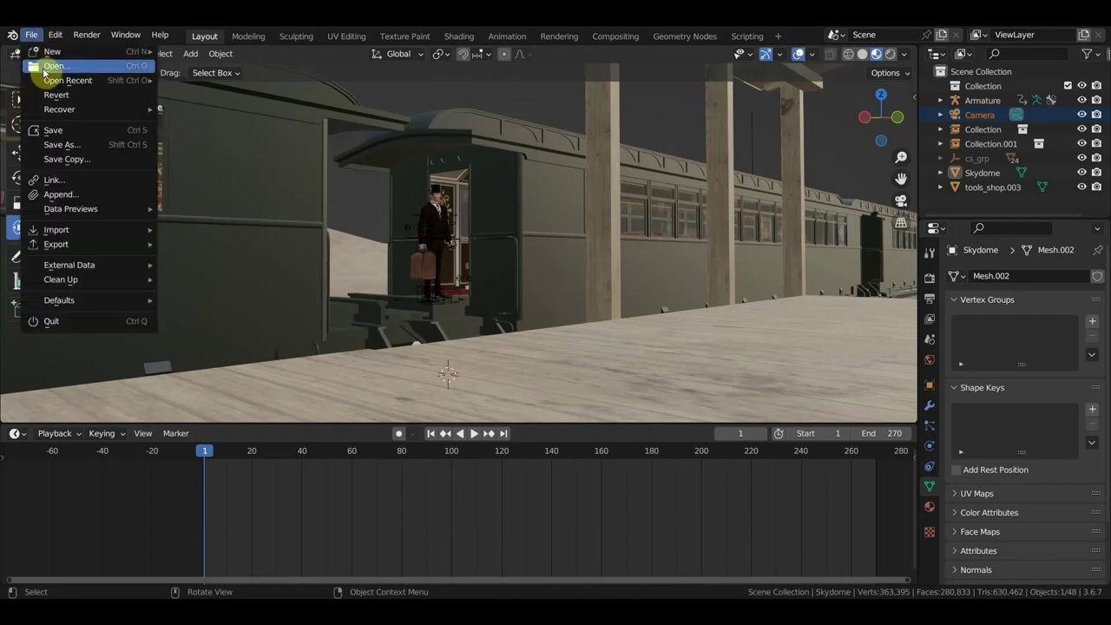
left_click(57, 68)
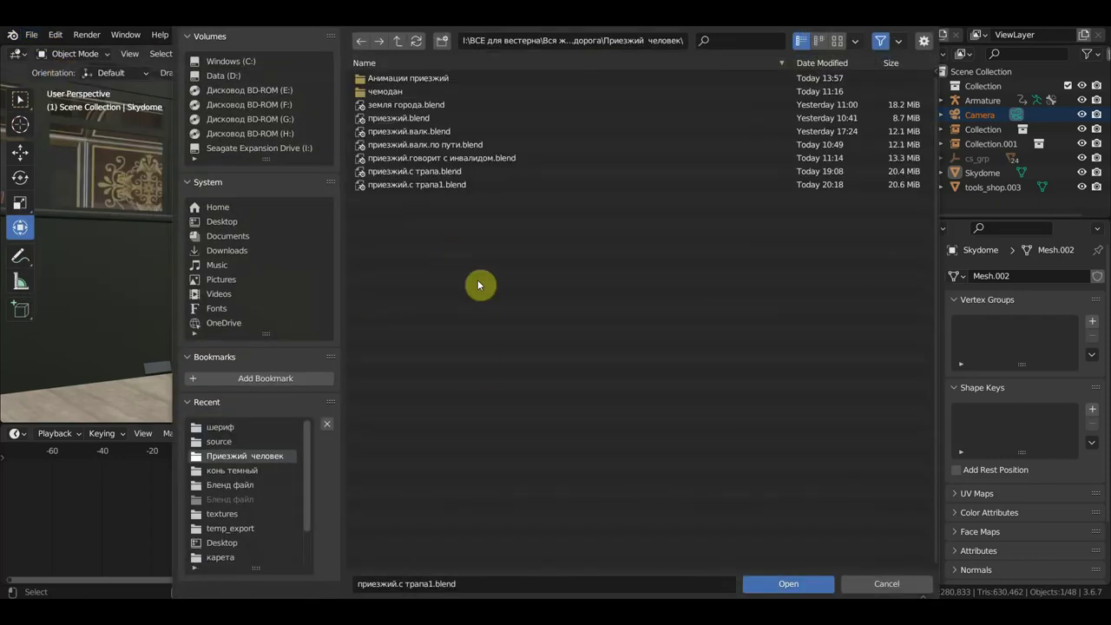
left_click(428, 161)
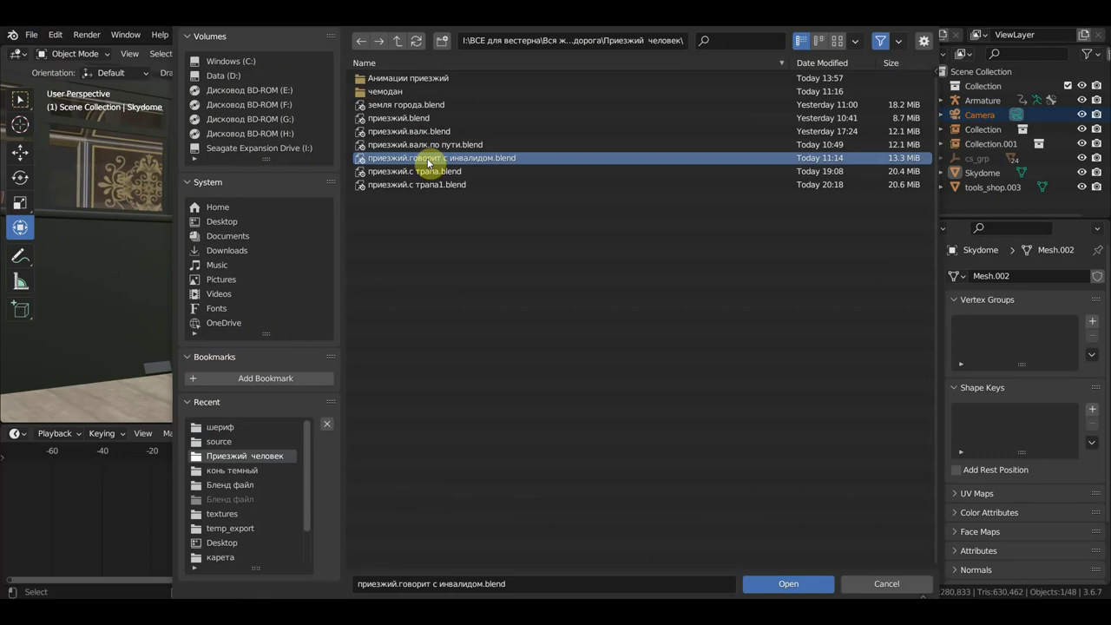
double_click(399, 117)
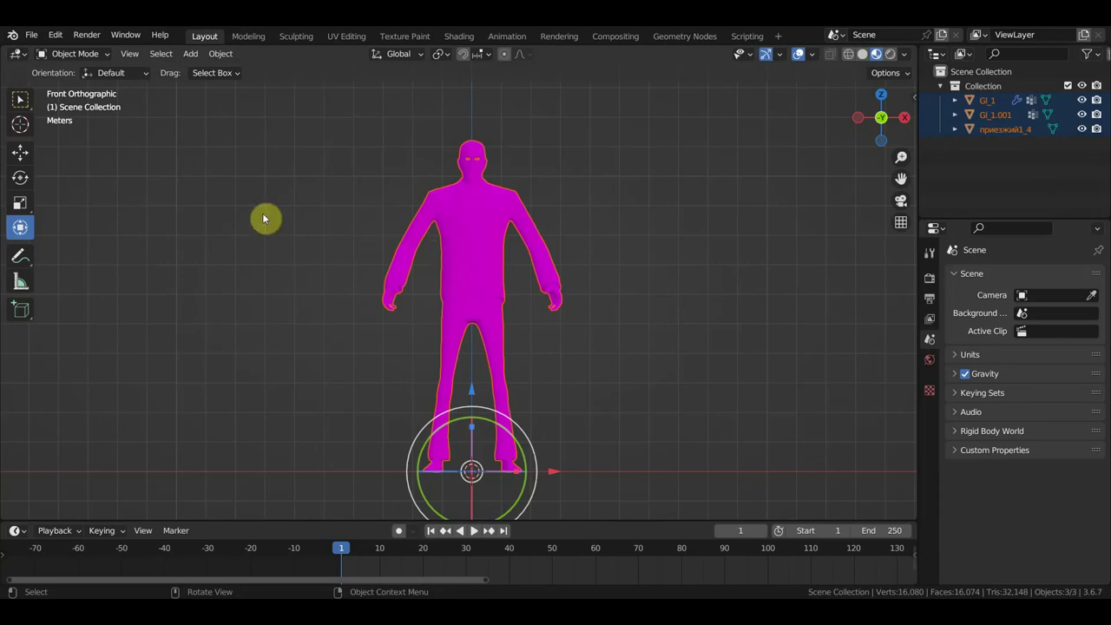
Reopen the file browser and cancel it without loading anything.
left_click(32, 35)
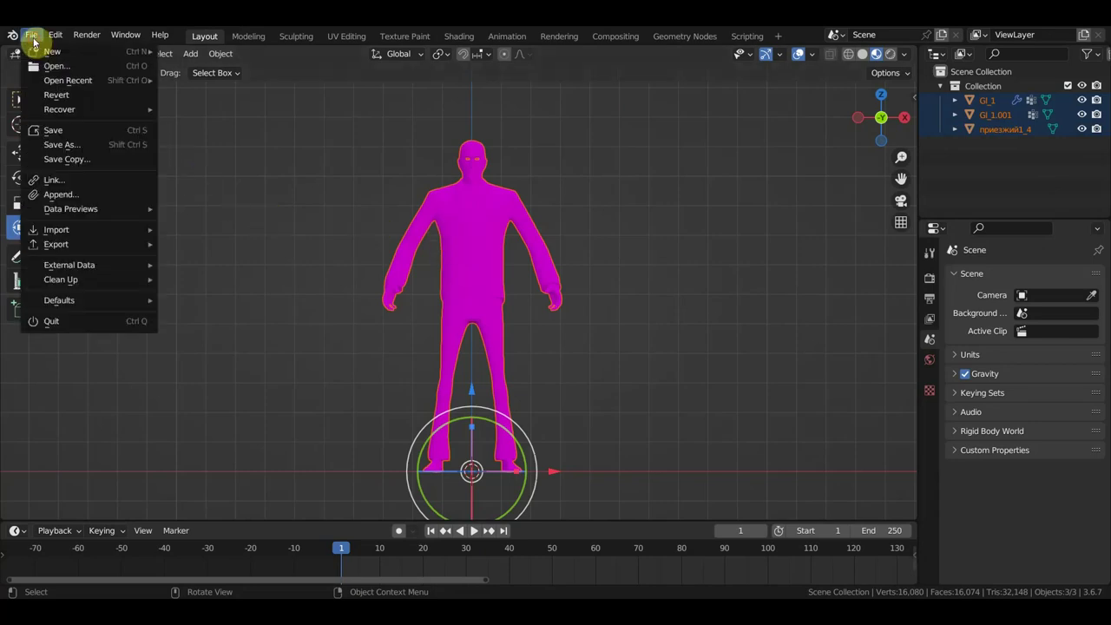
left_click(61, 68)
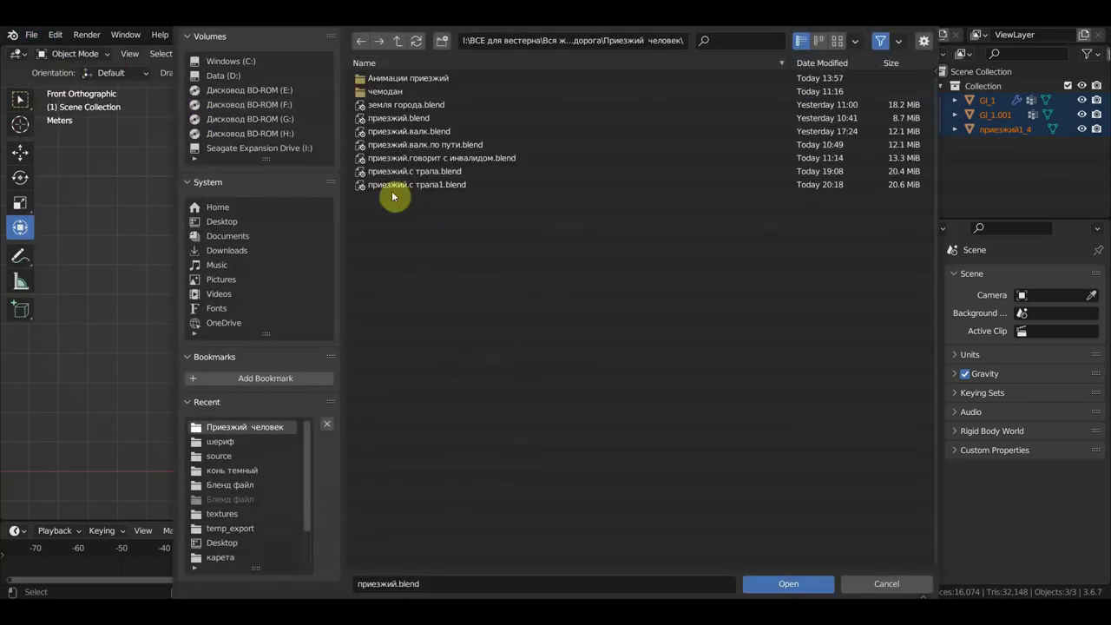
key("Escape")
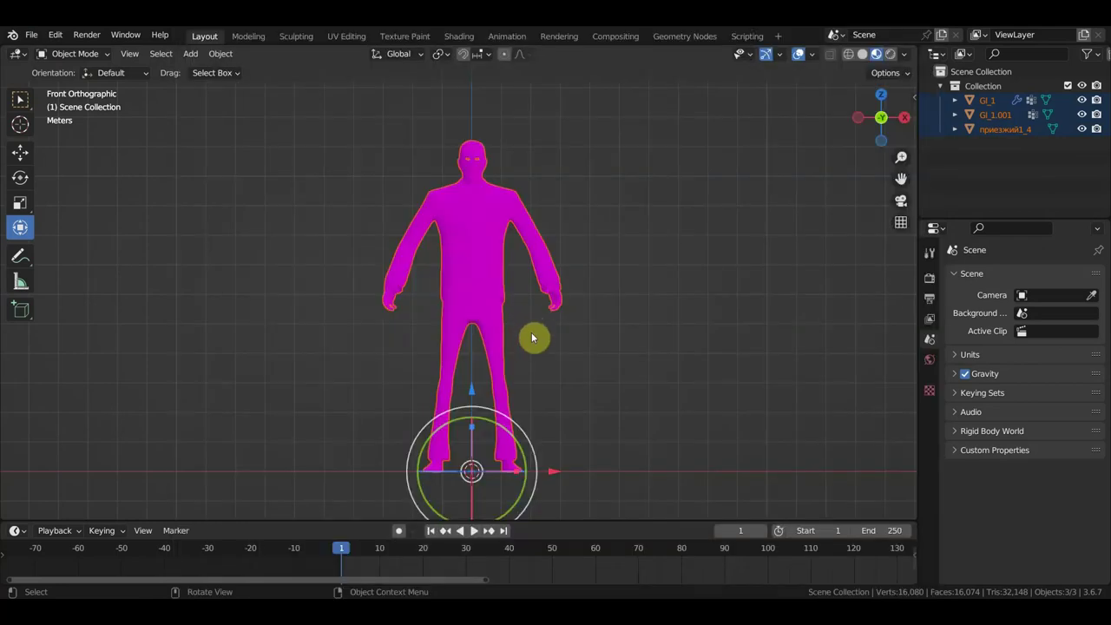
Find missing texture files and relink them from the current folder.
left_click(31, 35)
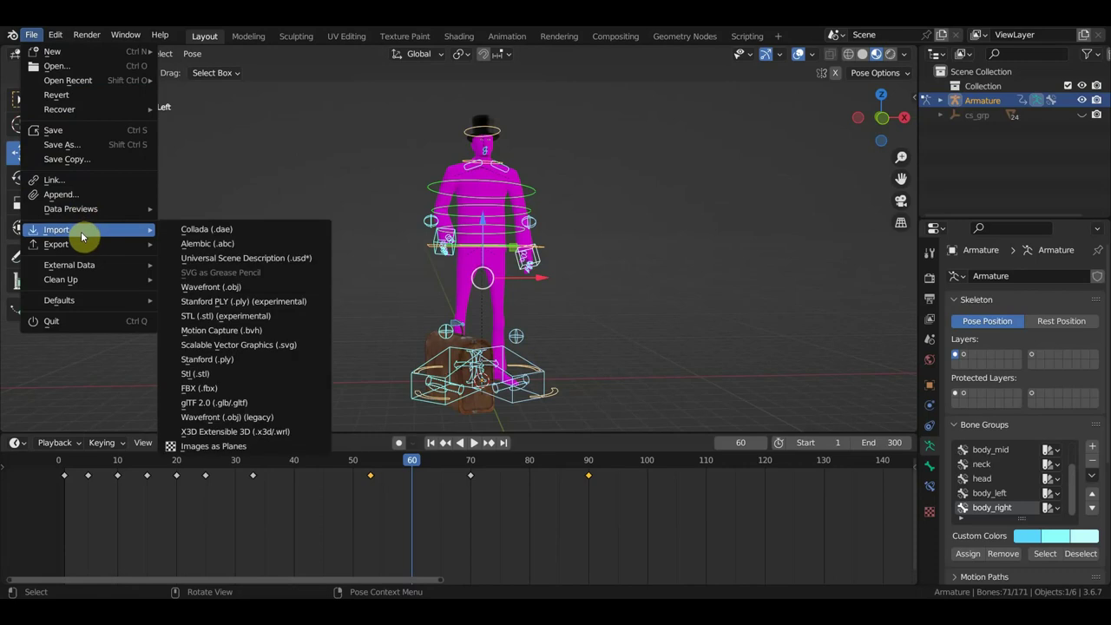
mouse_move(70, 265)
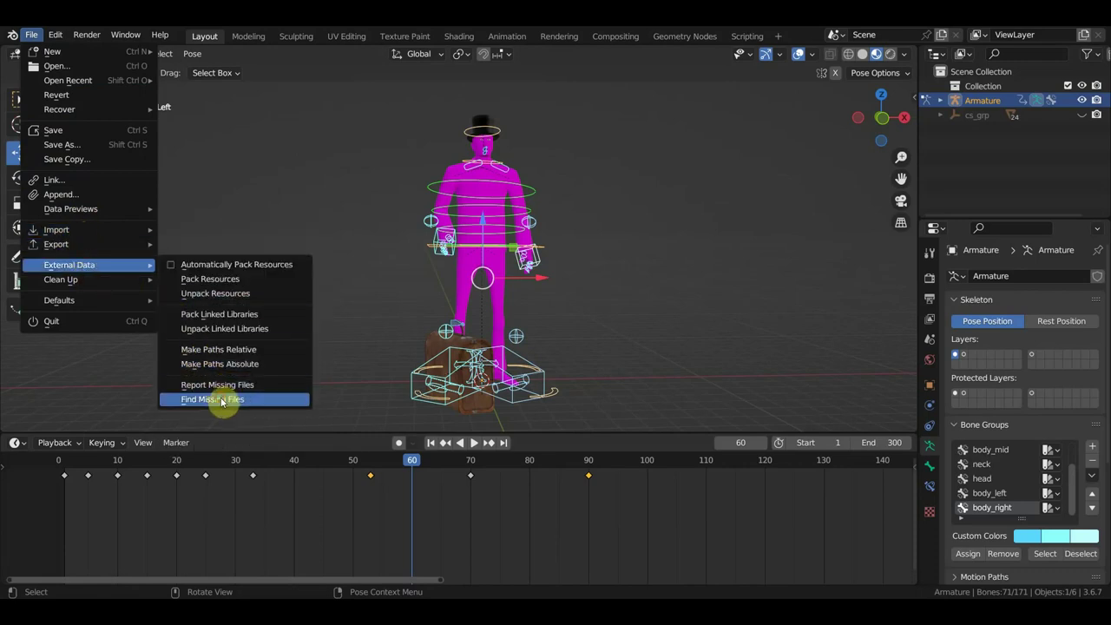
left_click(222, 401)
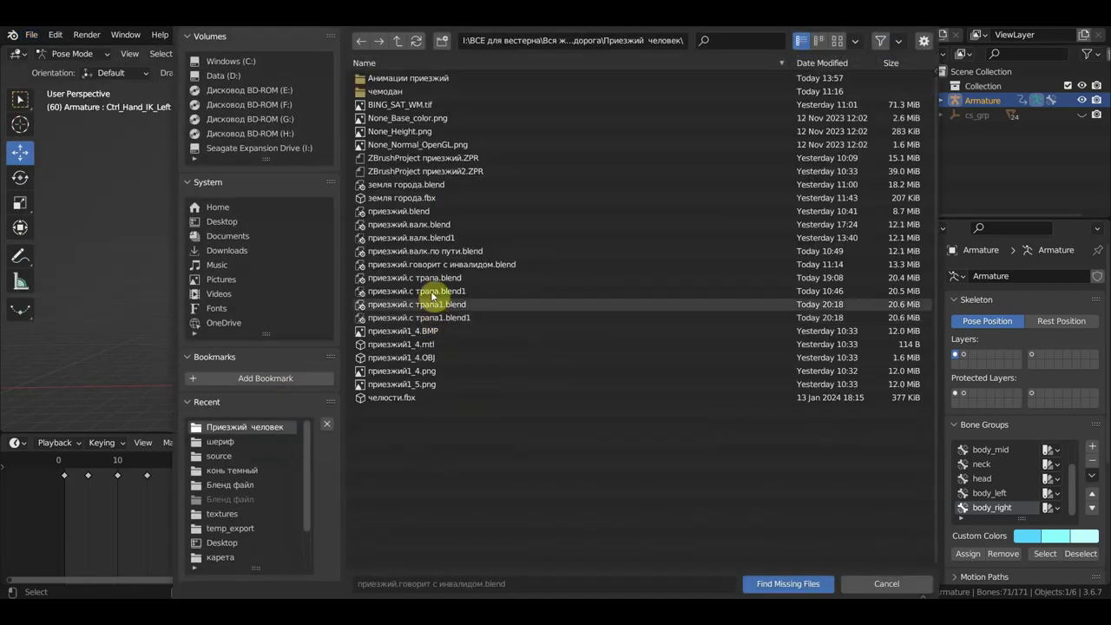
left_click(772, 584)
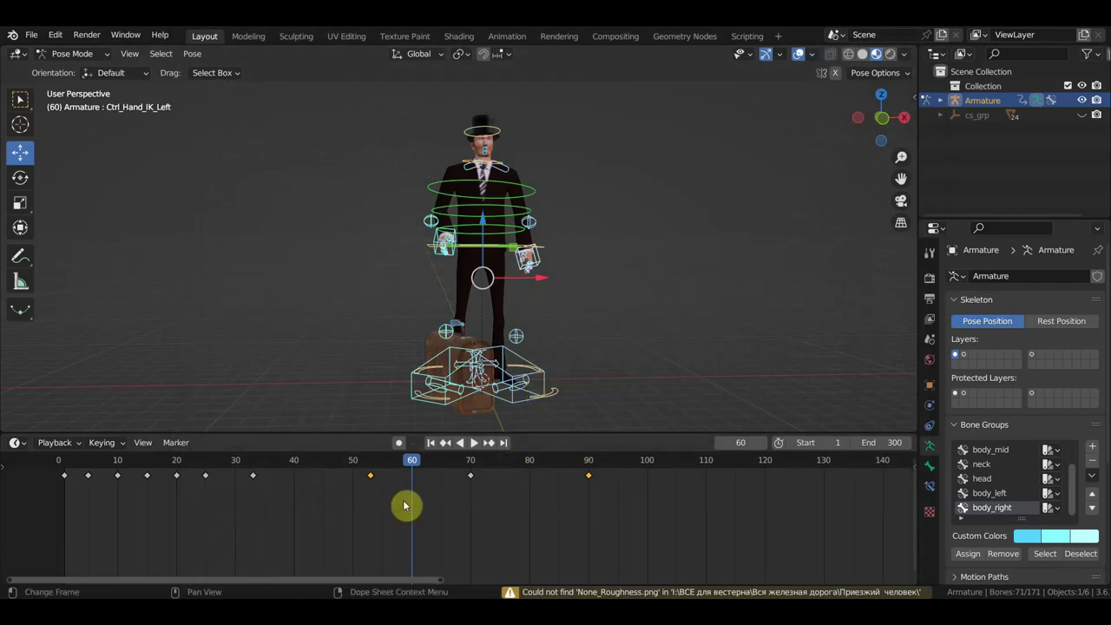
Play and scrub the animation, stop at frame 97, and save the scene.
key("space")
left_click_drag(409, 466, 165, 467)
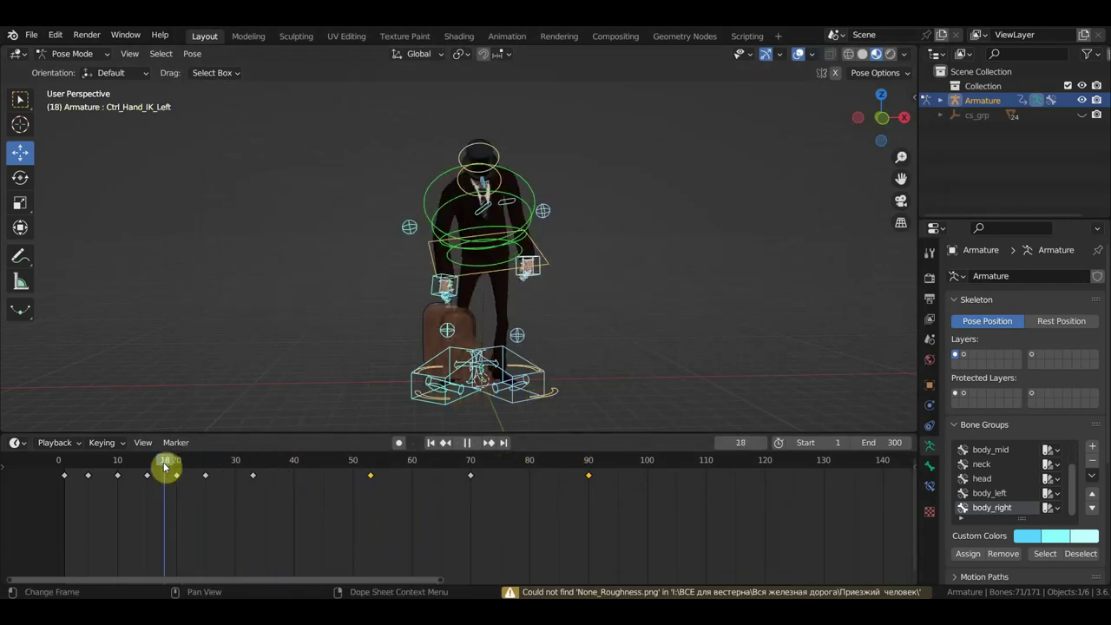
left_click_drag(165, 467, 276, 484)
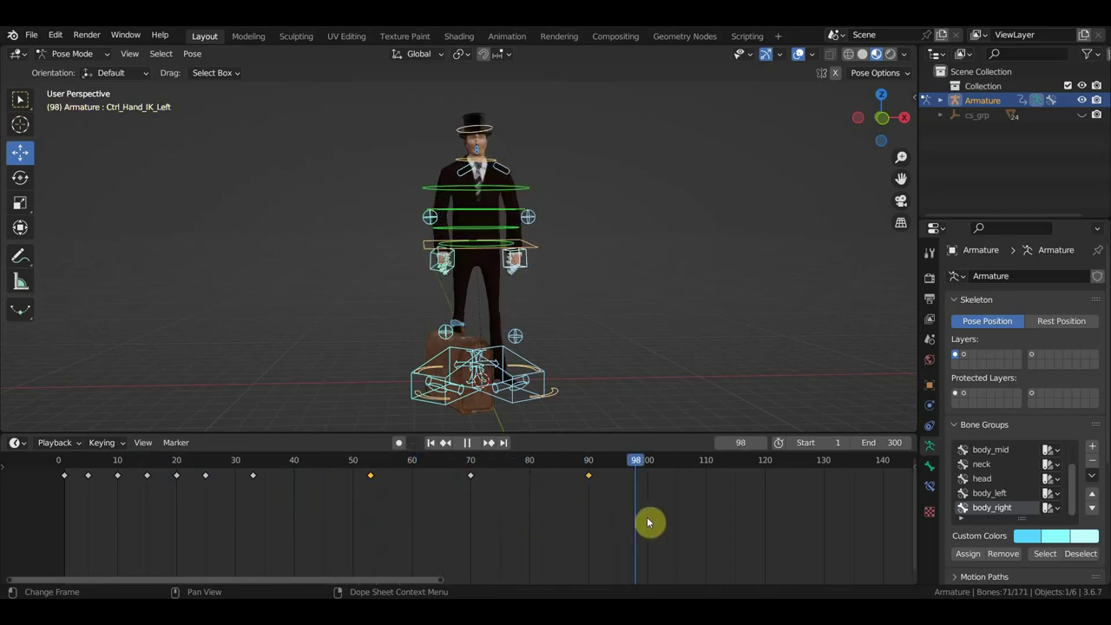
mouse_move(646, 521)
left_mouse_down()
mouse_move(738, 528)
mouse_move(635, 521)
left_mouse_up()
left_click(519, 211)
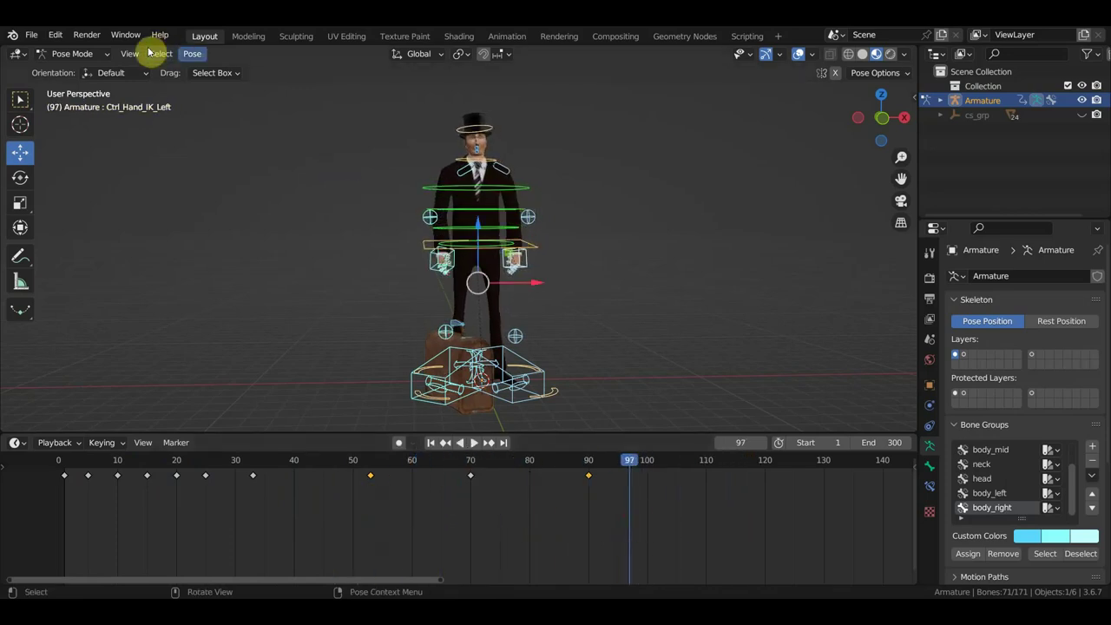
left_click(32, 35)
mouse_move(68, 80)
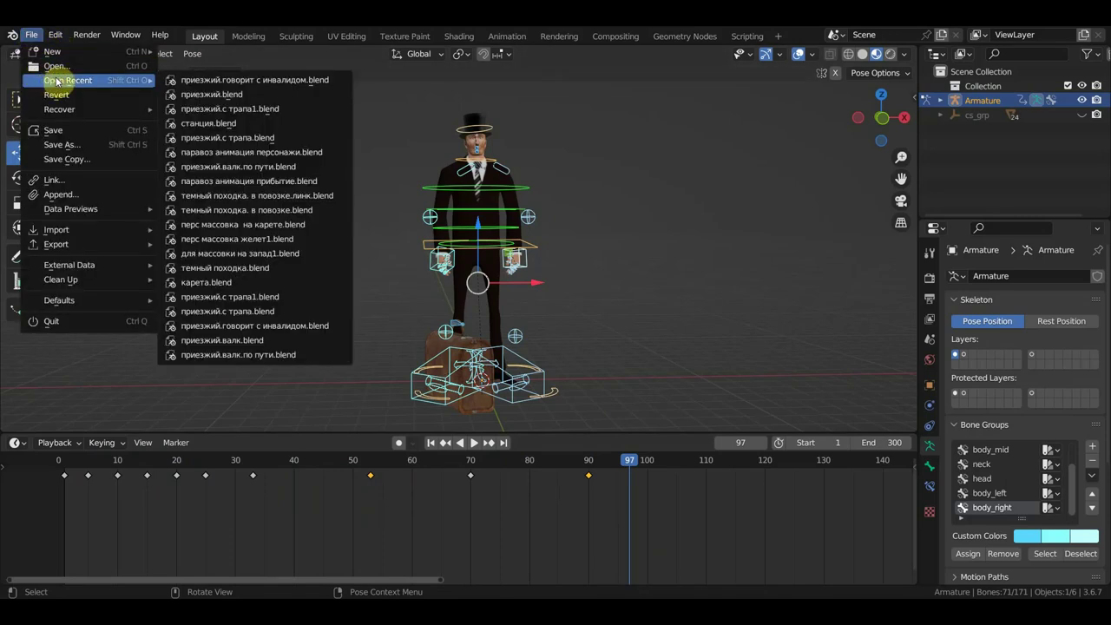
left_click(69, 130)
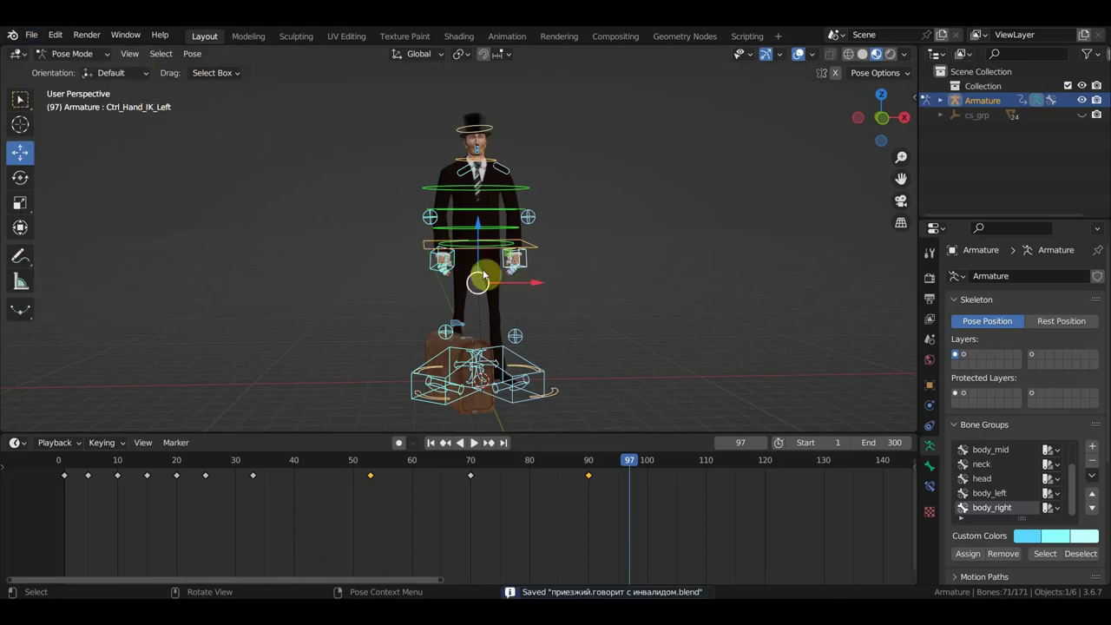
Return to frame 1 and box-select all keyframes after frame 1 for deletion.
left_click_drag(587, 434, 590, 463)
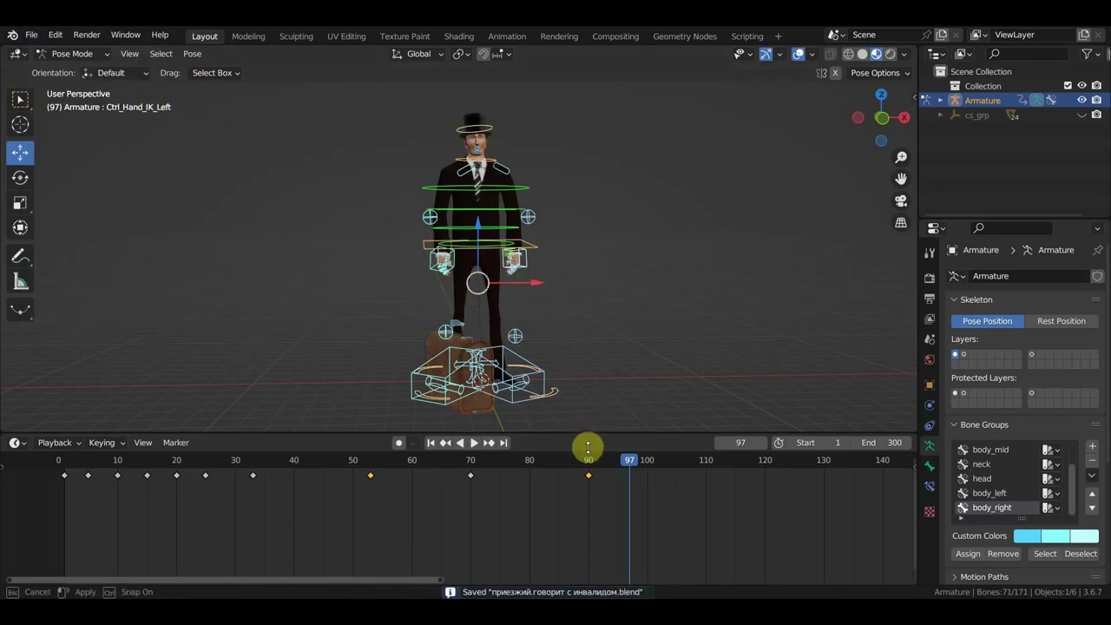
left_click(64, 491)
key("space")
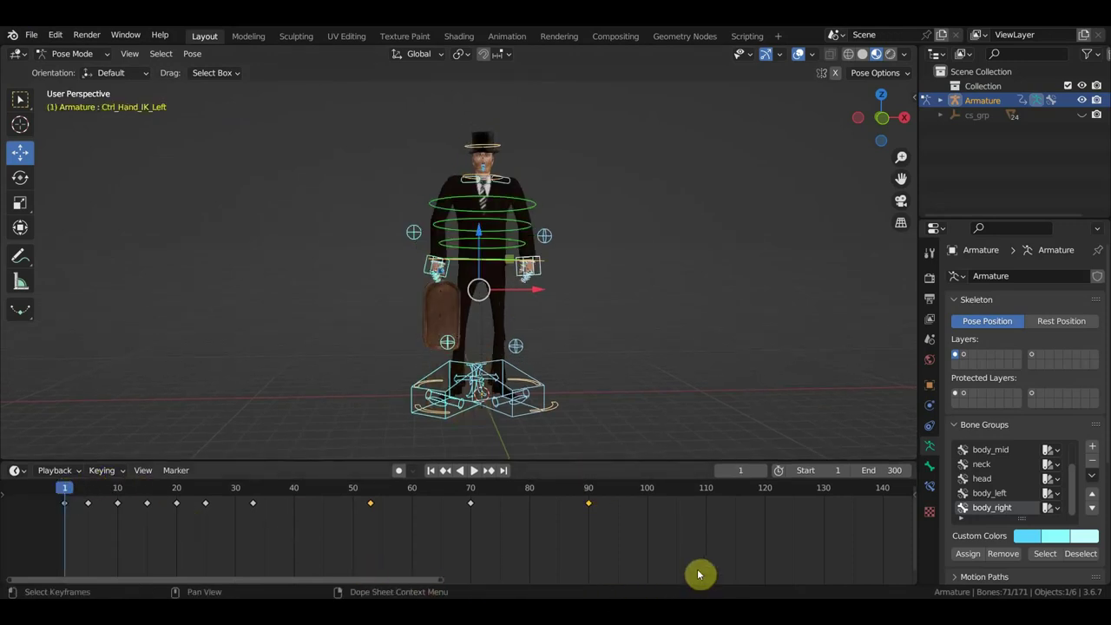
left_click_drag(663, 559, 84, 496)
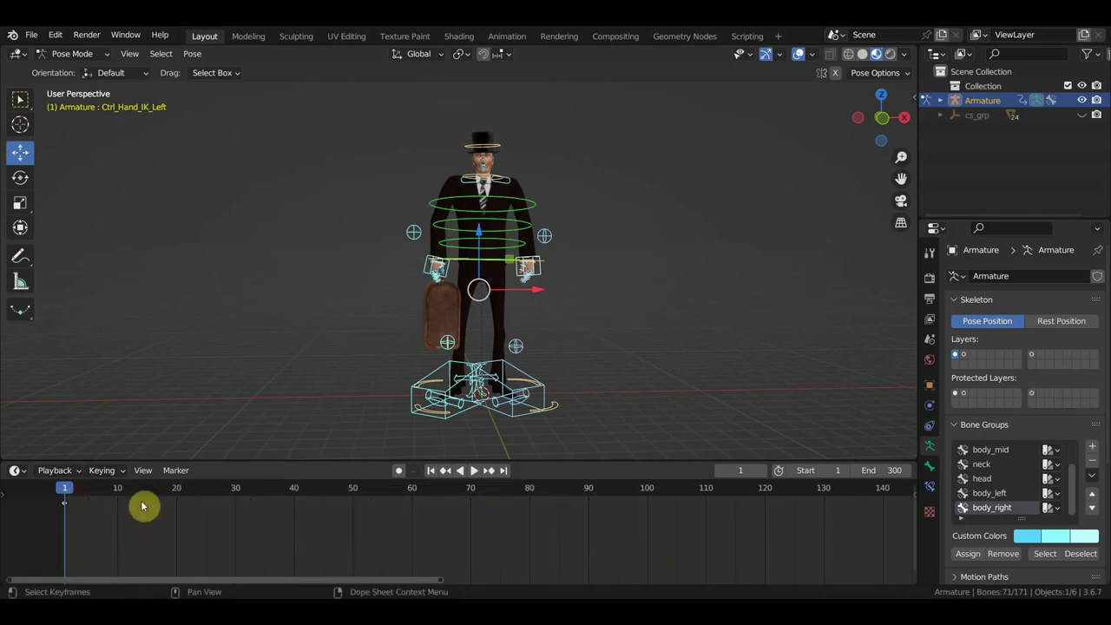
Save As a new file named приезжий.в повозке.blend.
left_click(33, 35)
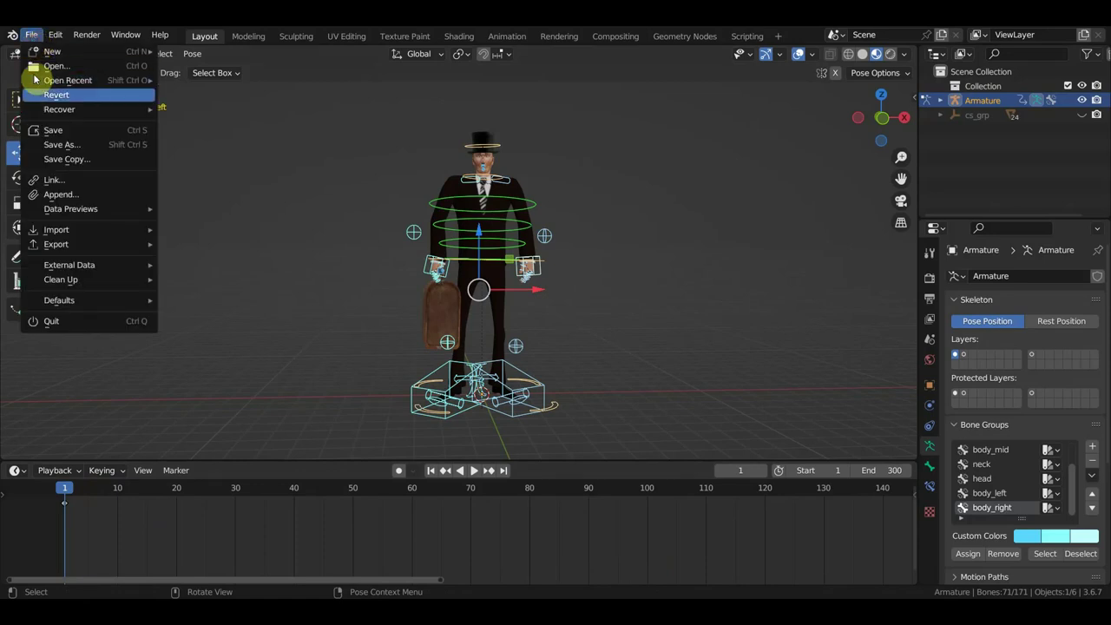
left_click(56, 147)
left_click(513, 576)
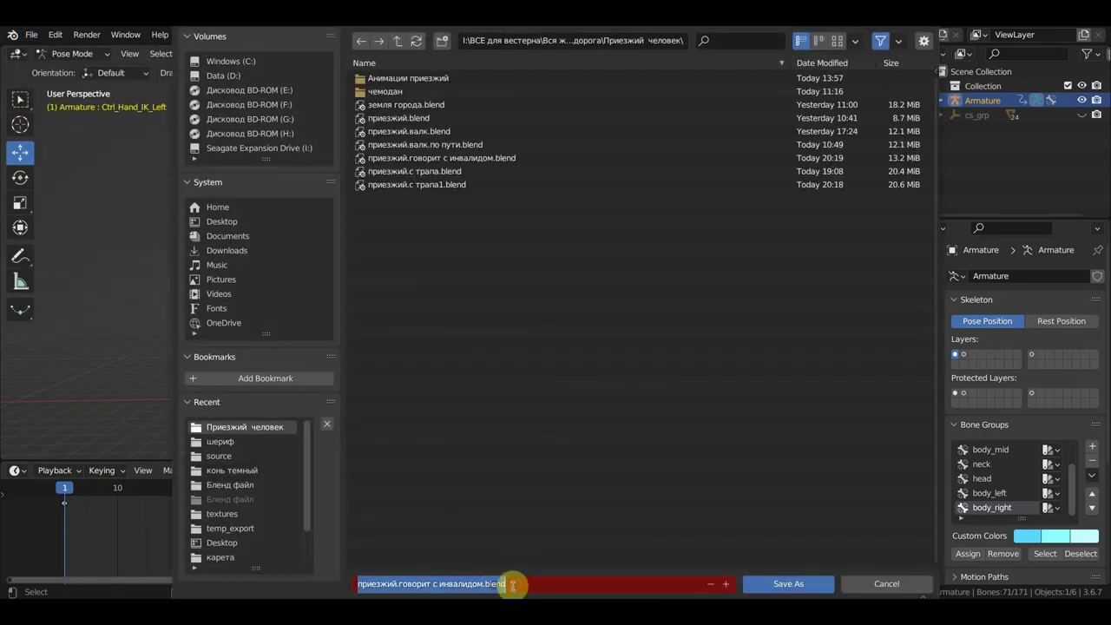
left_click_drag(506, 583, 450, 583)
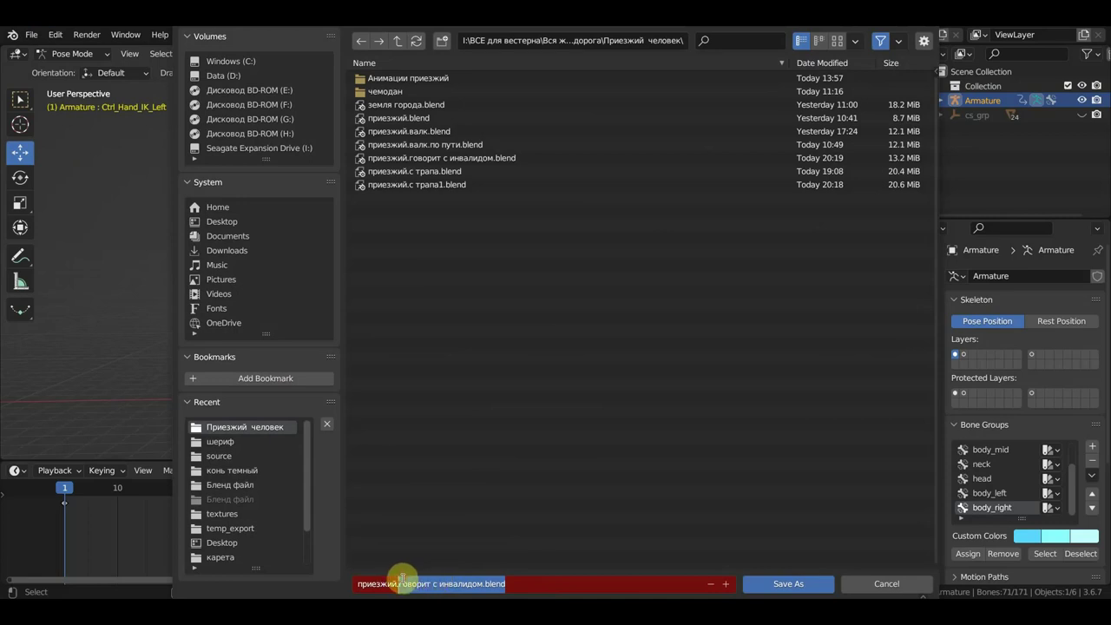
type("в повозке")
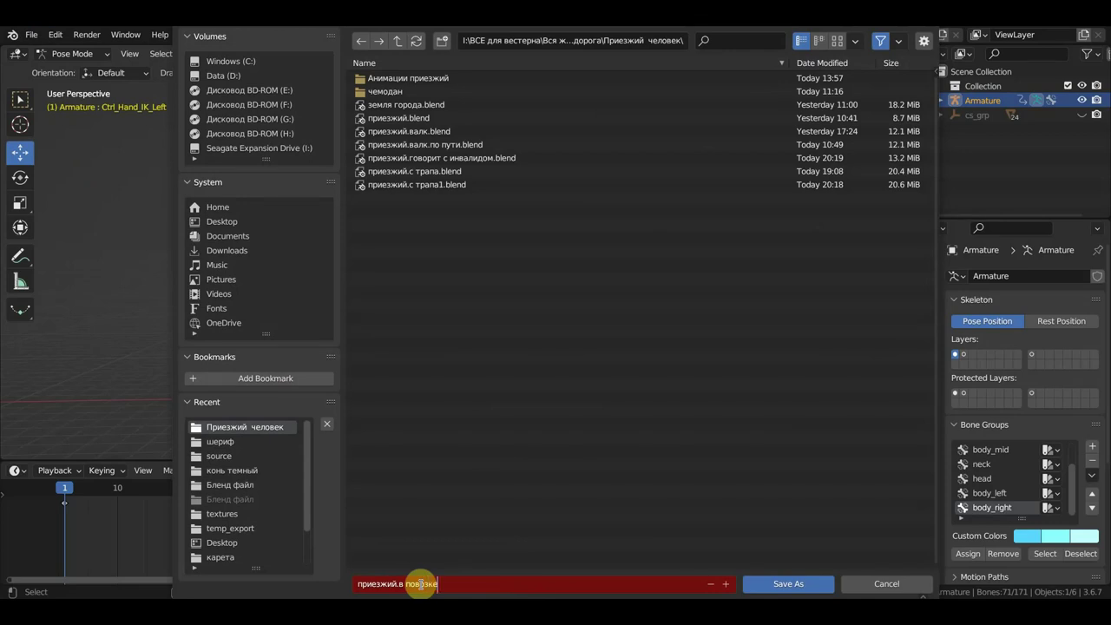
key("Return")
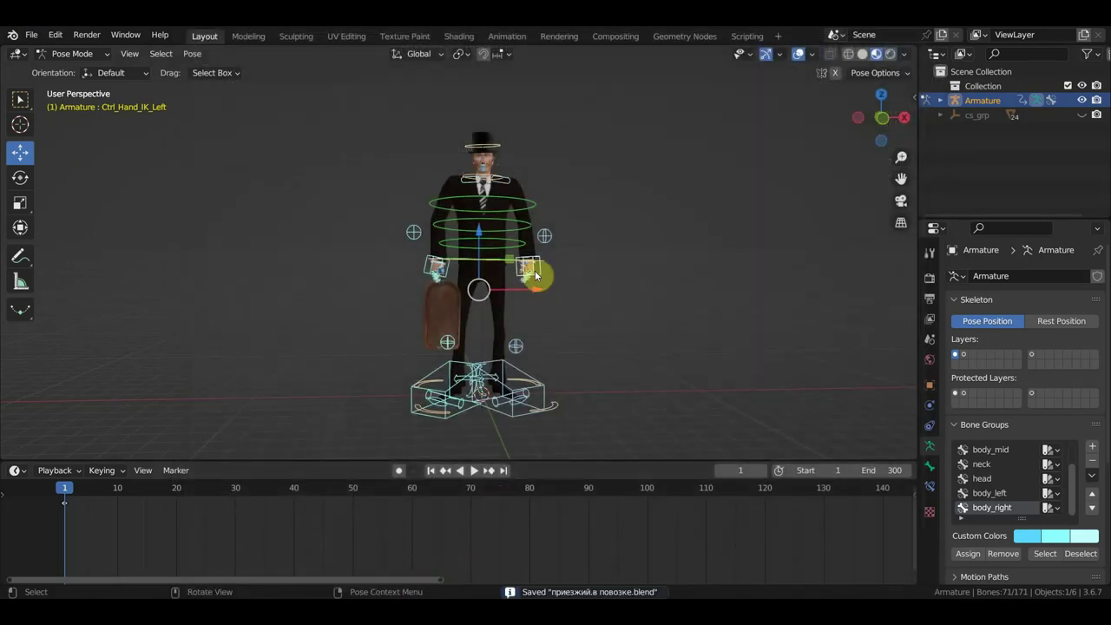
In Object Mode, link the Collection from 'темный походка. в повозке.линк.blend' in the конь темный folder.
left_click(71, 54)
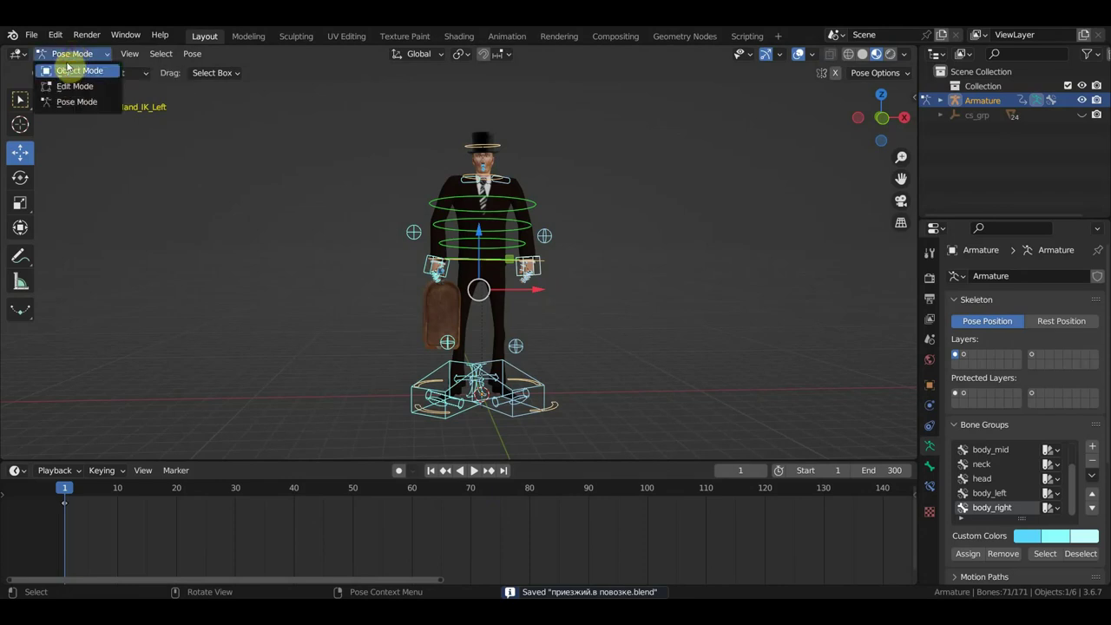
left_click(68, 76)
left_click(31, 34)
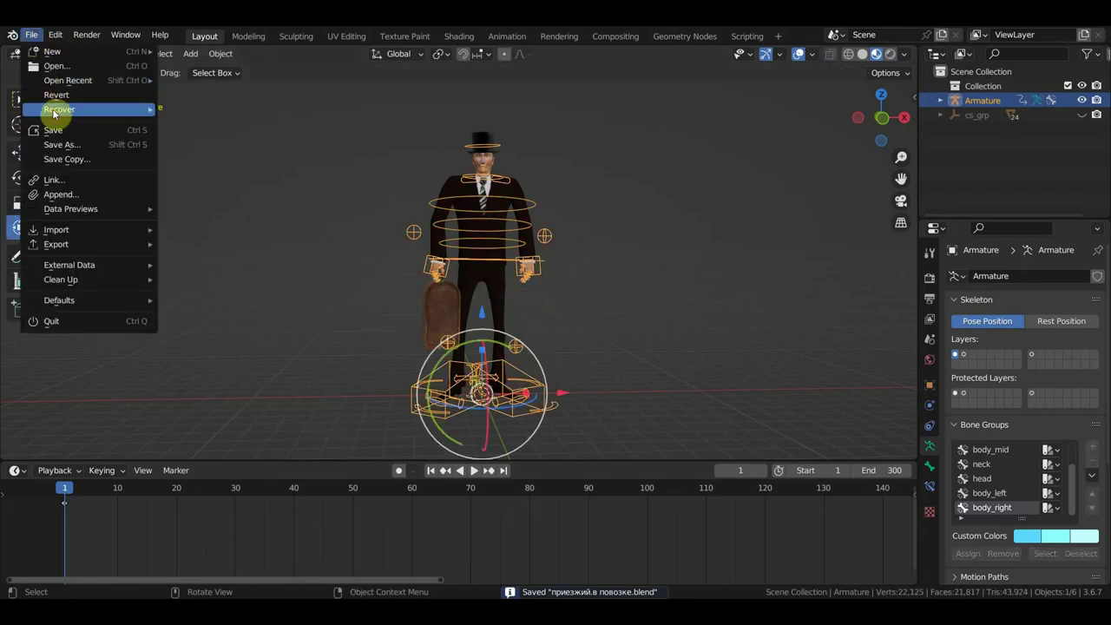
left_click(70, 186)
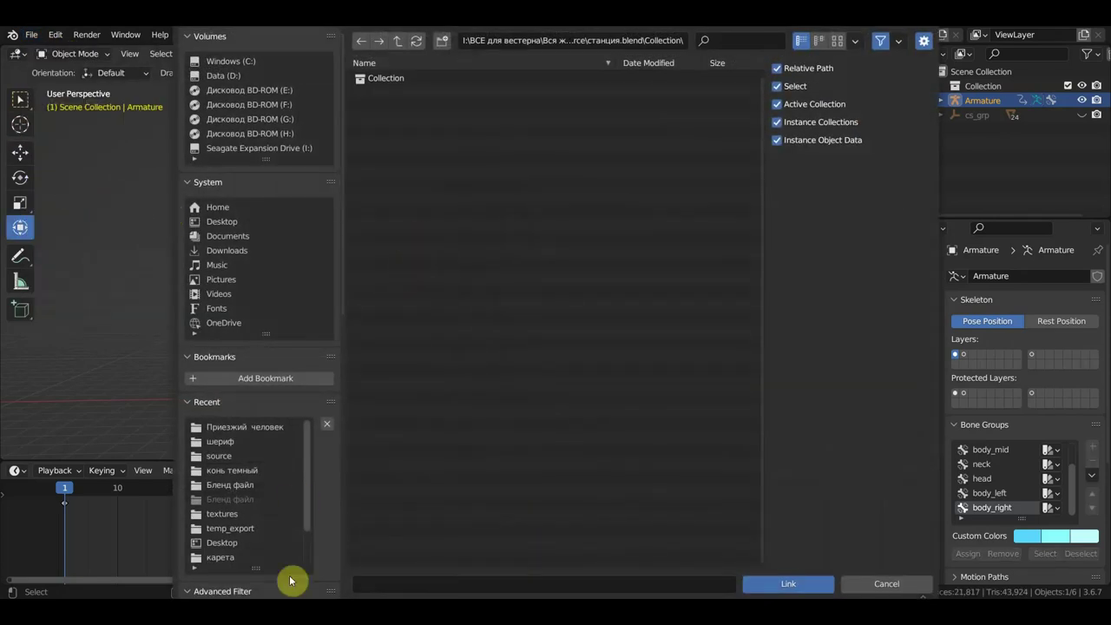
left_click(234, 470)
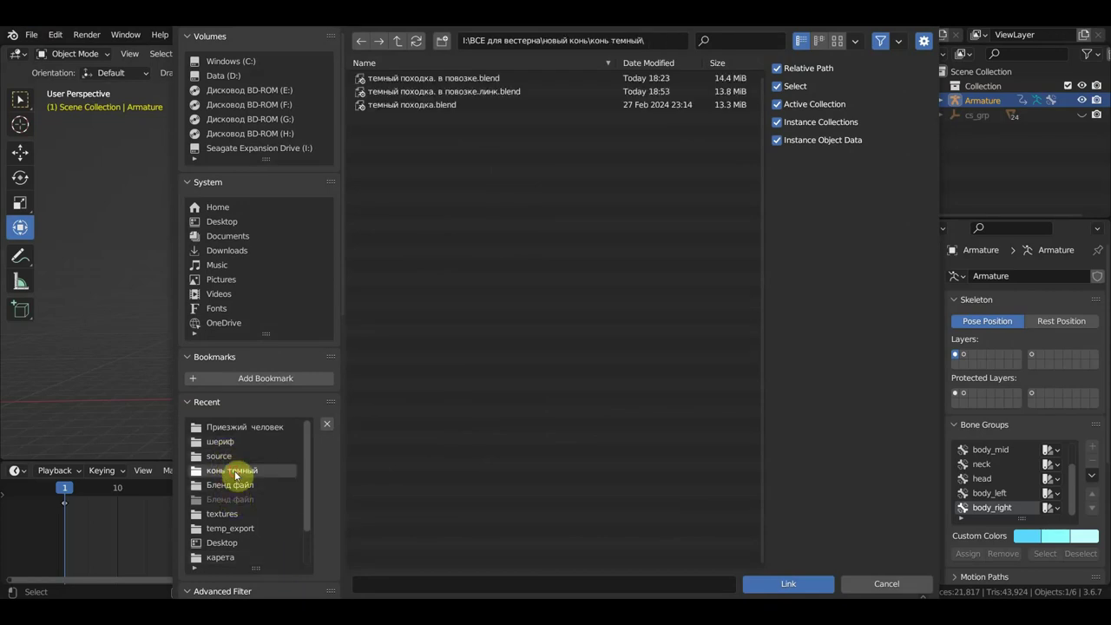
double_click(453, 92)
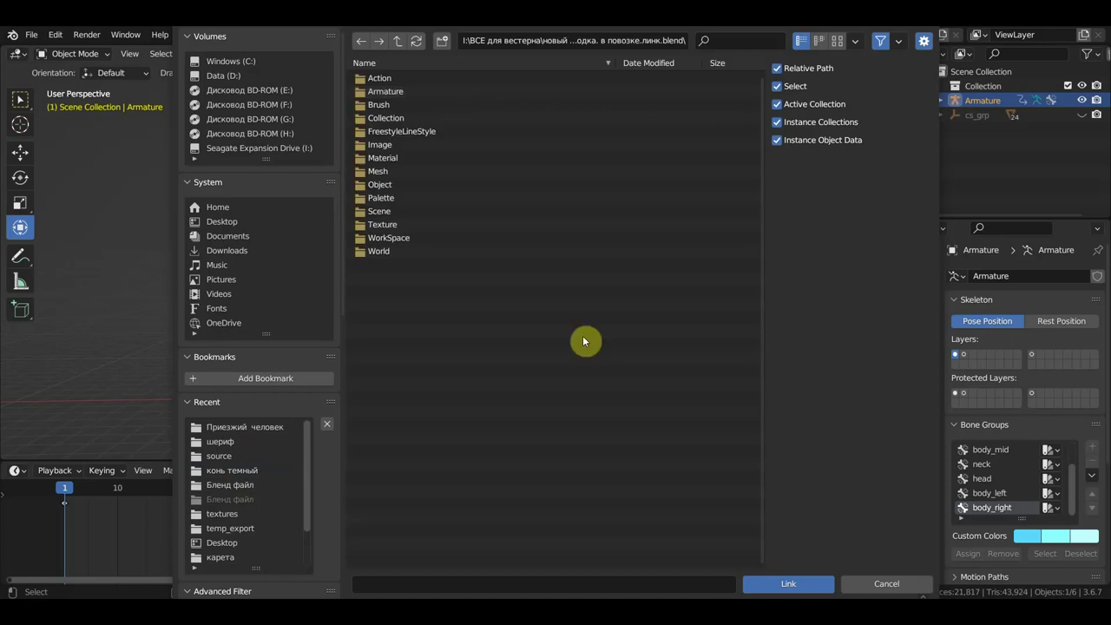
double_click(394, 116)
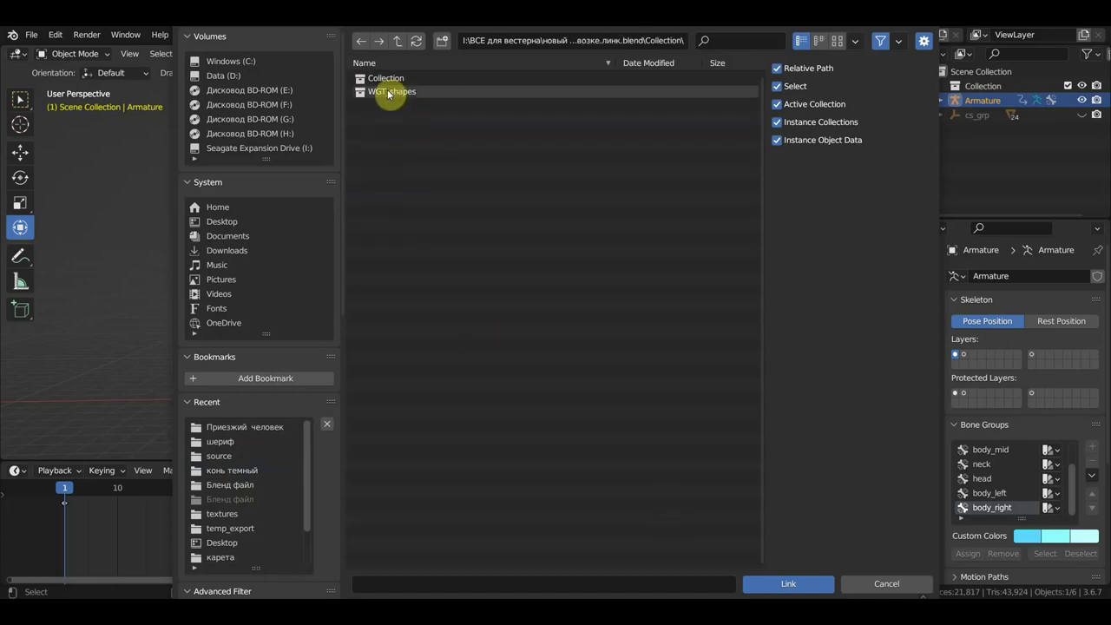
double_click(387, 80)
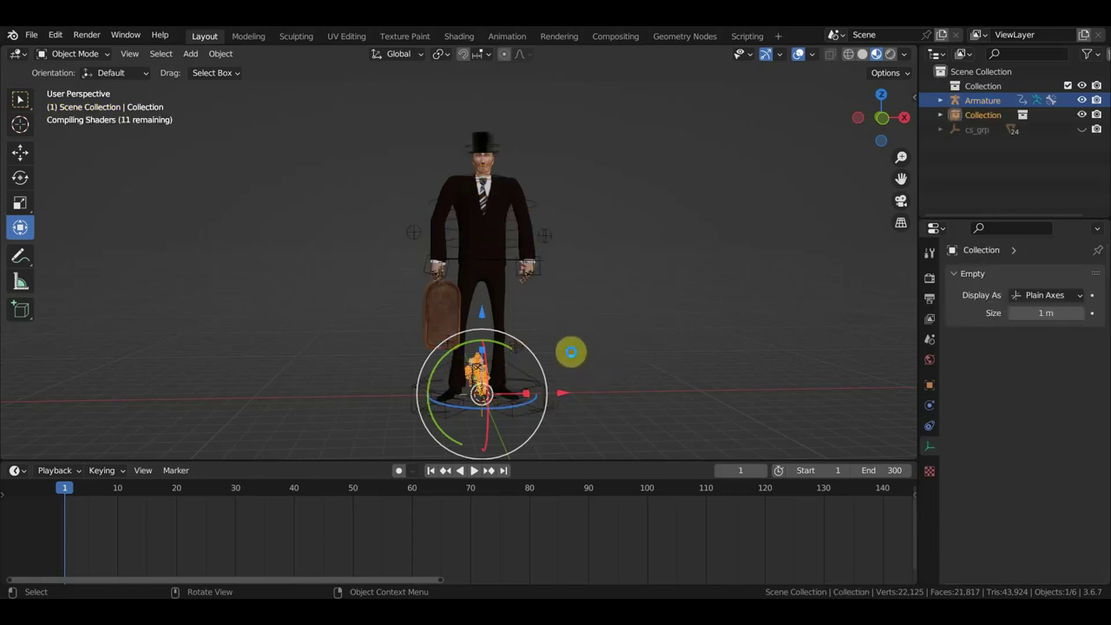
Scale the linked carriage collection up to 1.638 and switch to a side orthographic view.
key("s")
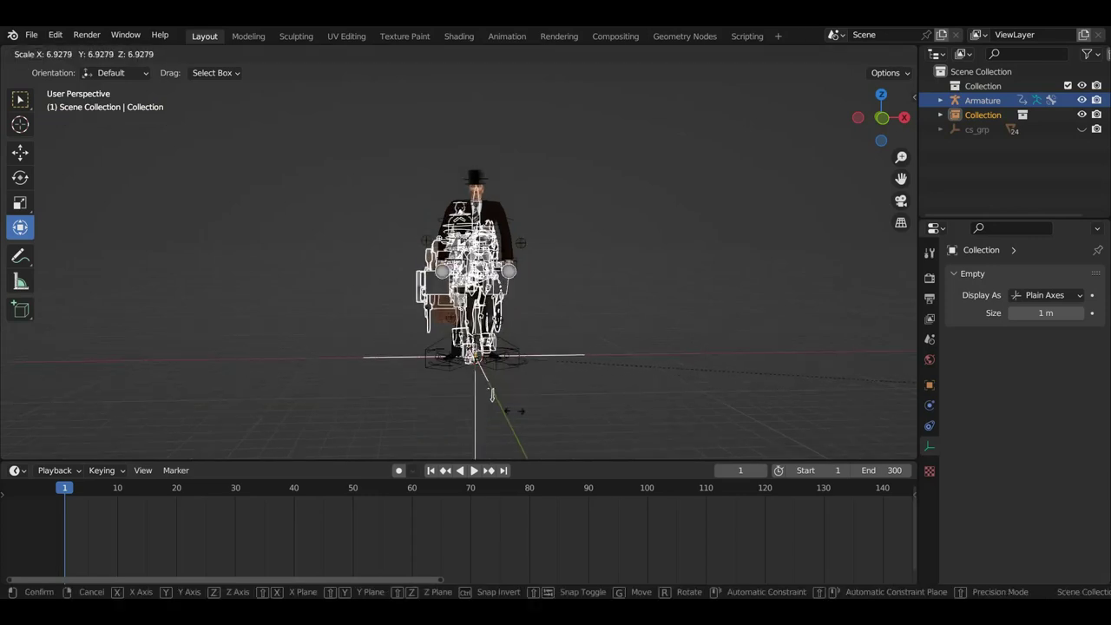
left_click(673, 365)
key("s")
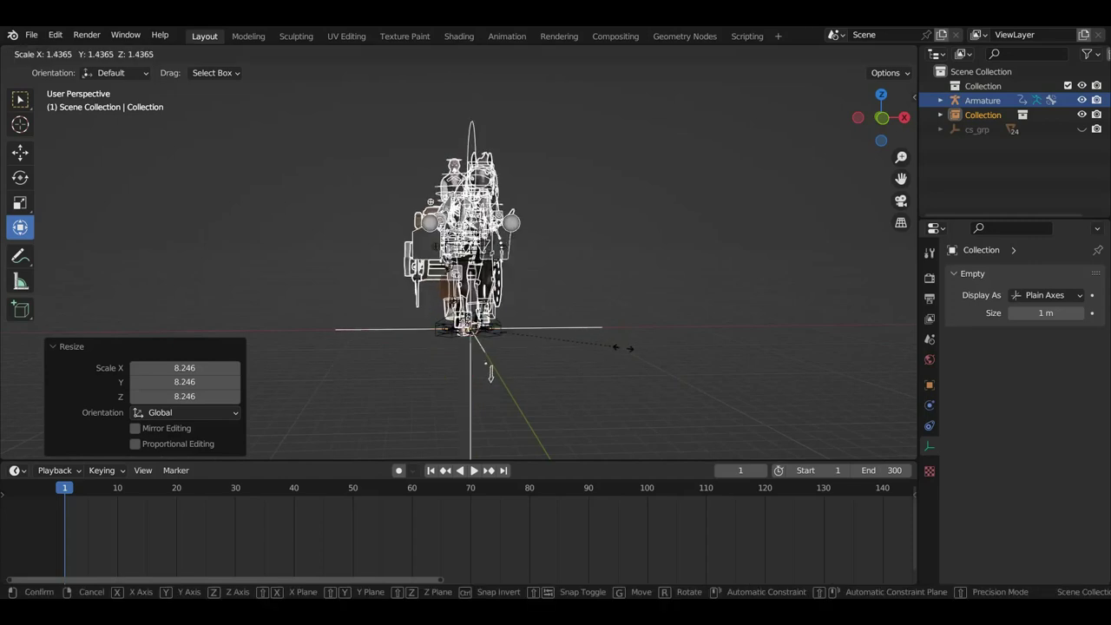
left_click(641, 350)
mouse_move(620, 350)
middle_mouse_down()
mouse_move(404, 349)
mouse_move(439, 341)
middle_mouse_up()
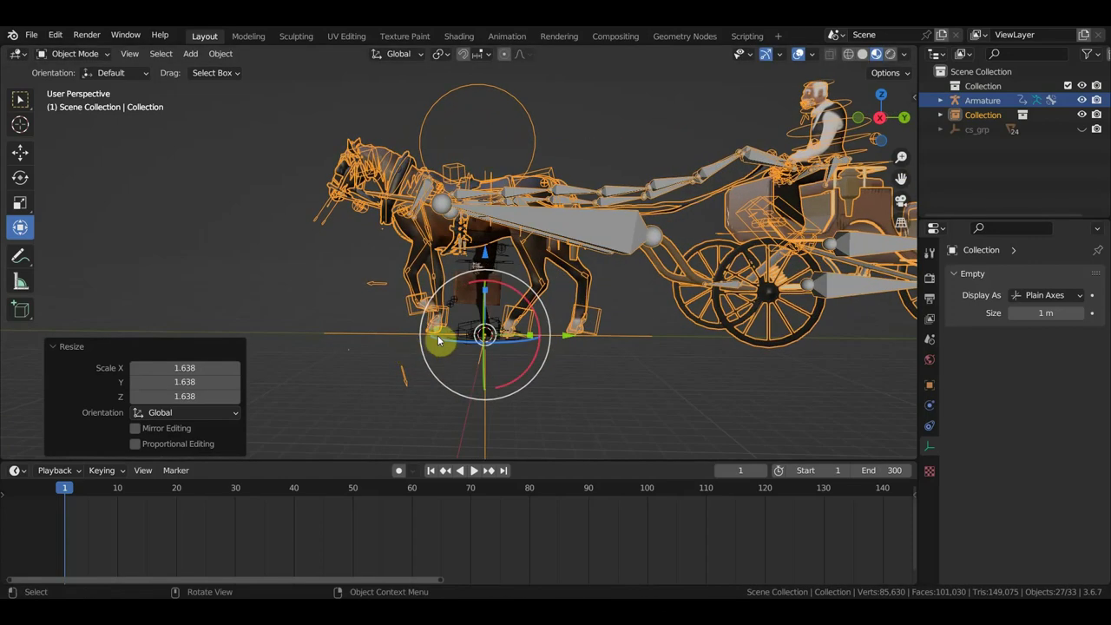
key("KP_3")
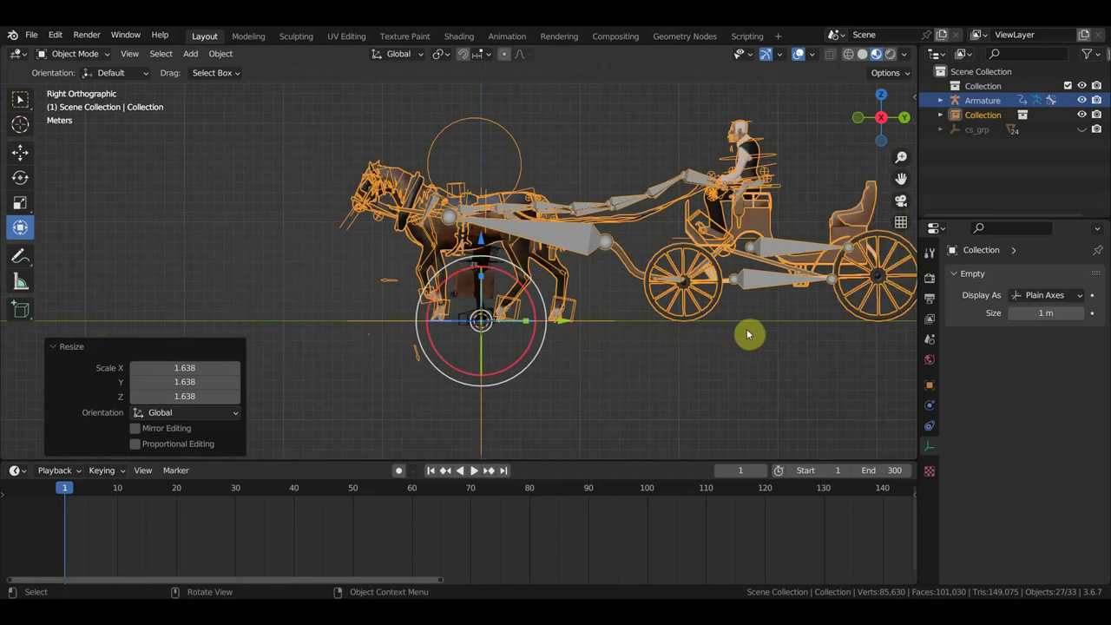
Shrink the carriage to 0.786 and shift it 7.958 m on Y and −1.497 m on X.
key("g")
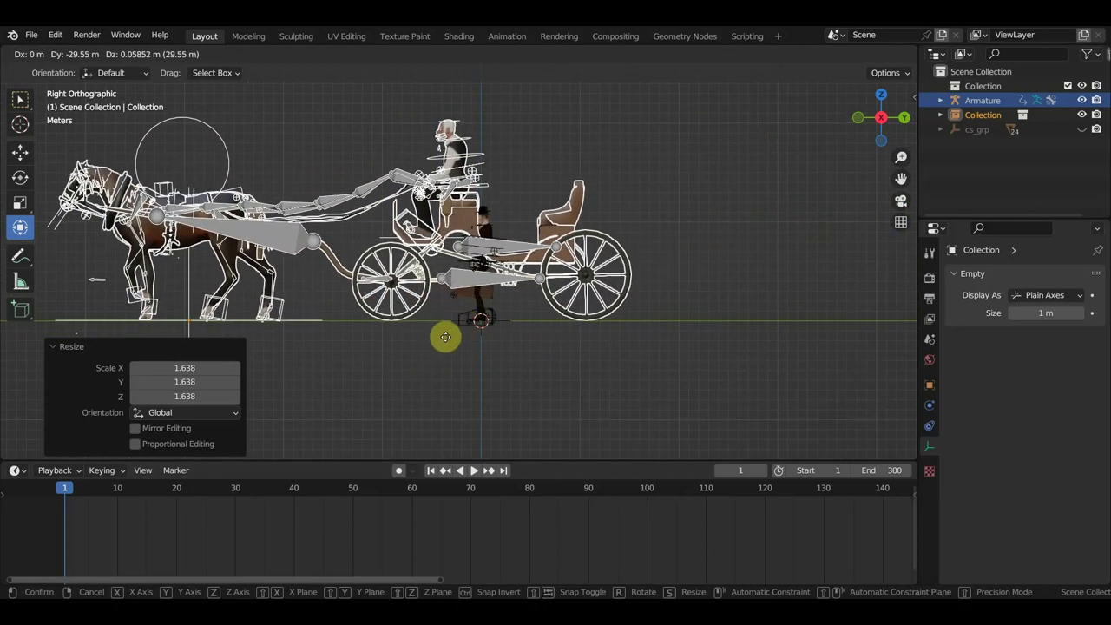
left_click(446, 337)
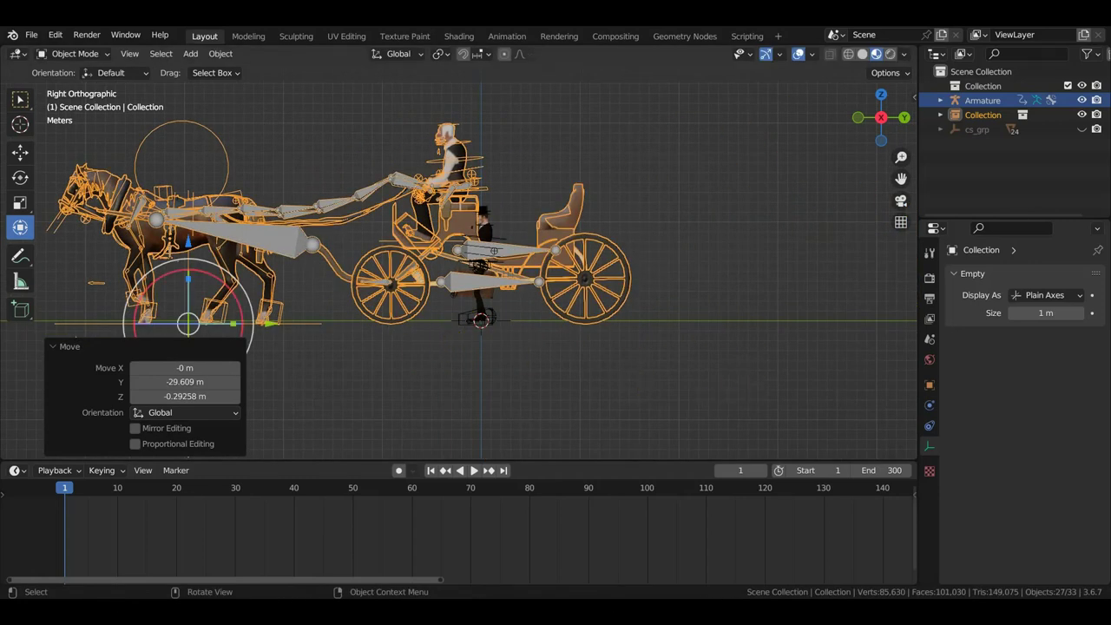
key("s")
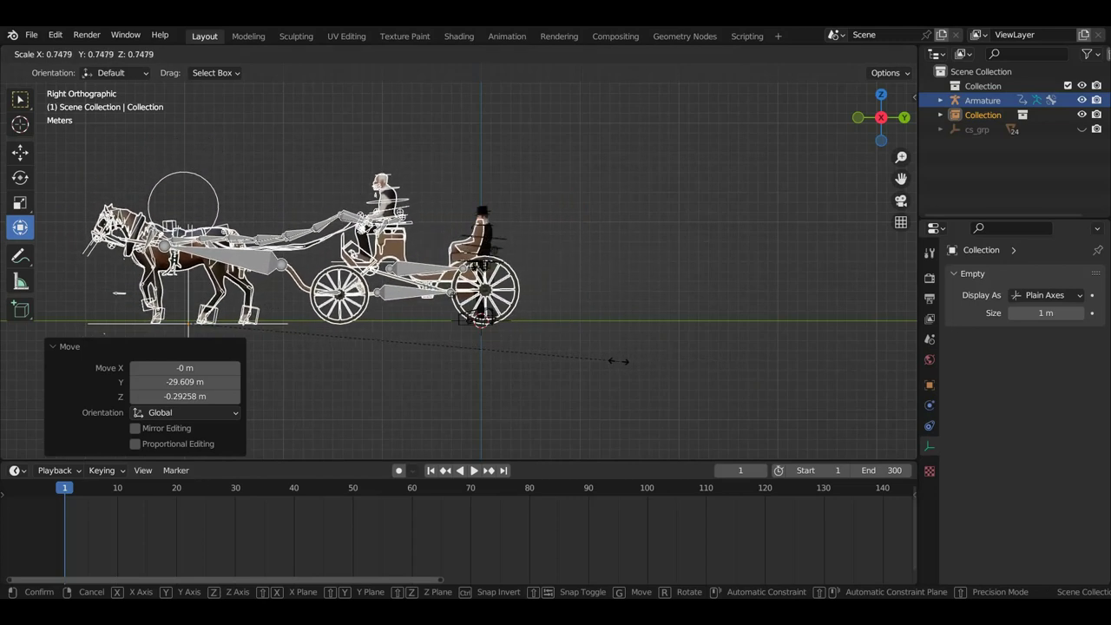
left_click(639, 370)
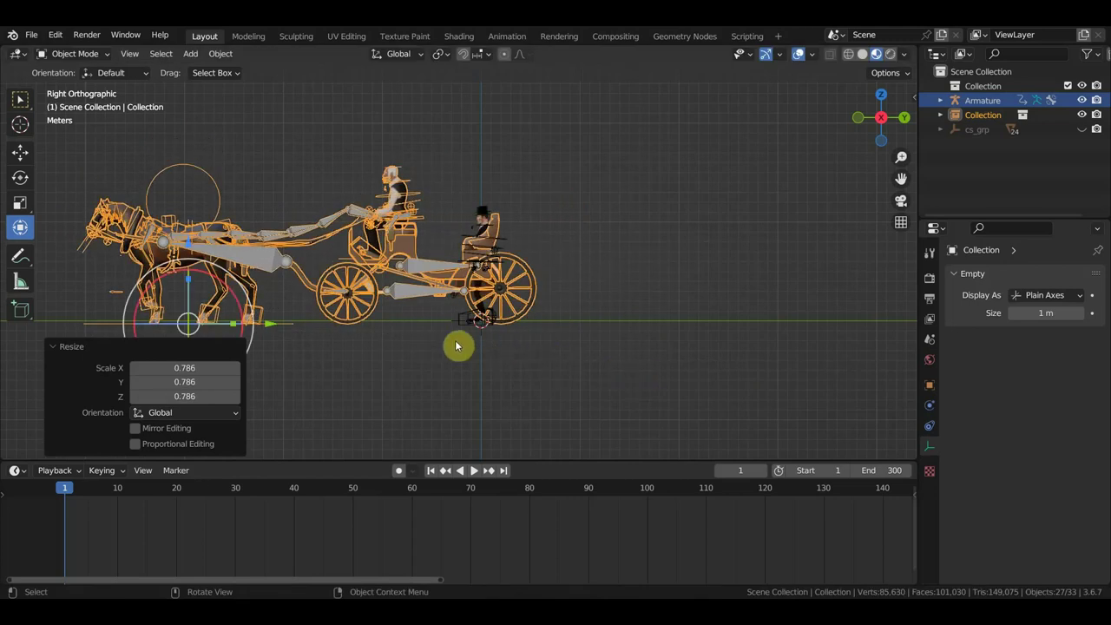
key("g")
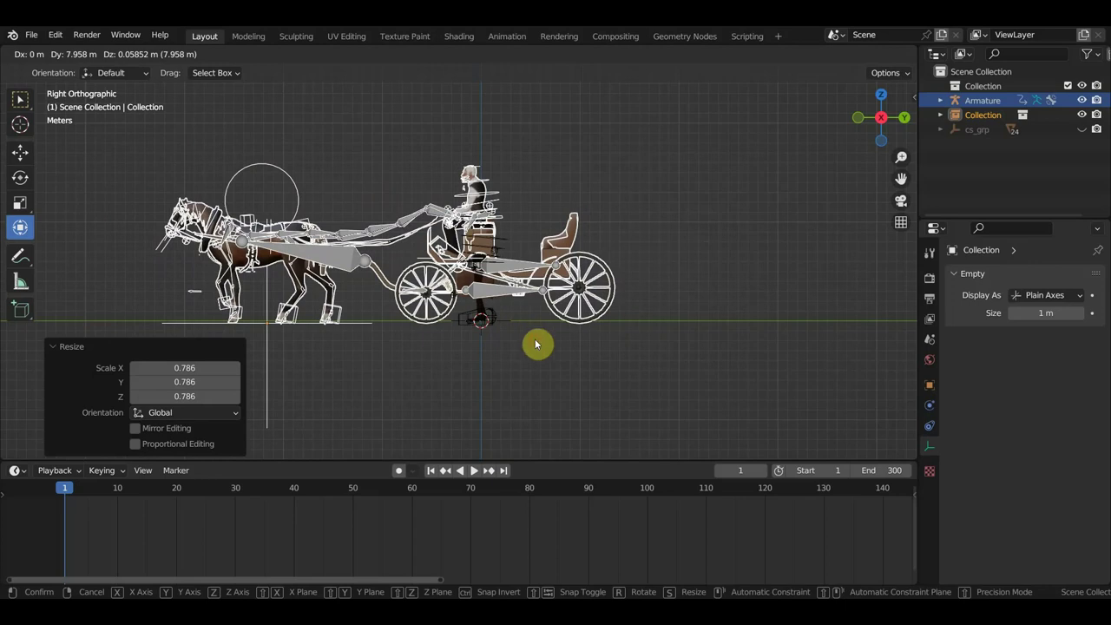
left_click(535, 344)
middle_click_drag(535, 345, 665, 367)
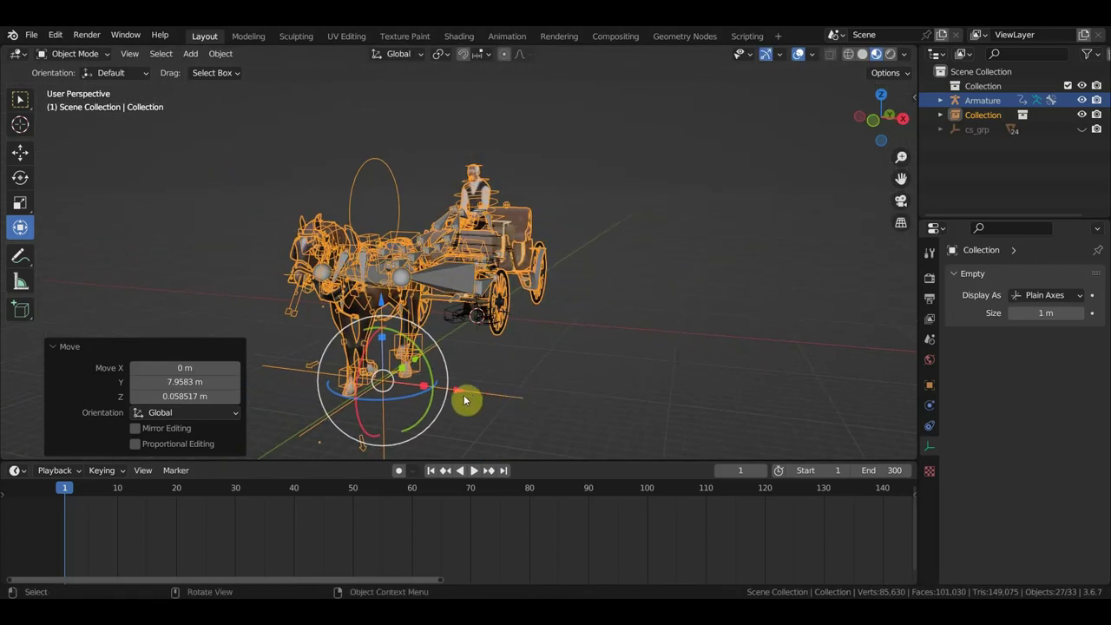
mouse_move(464, 399)
left_mouse_down()
mouse_move(396, 384)
mouse_move(367, 391)
mouse_move(408, 422)
mouse_move(369, 374)
mouse_move(422, 422)
mouse_move(490, 375)
left_mouse_up()
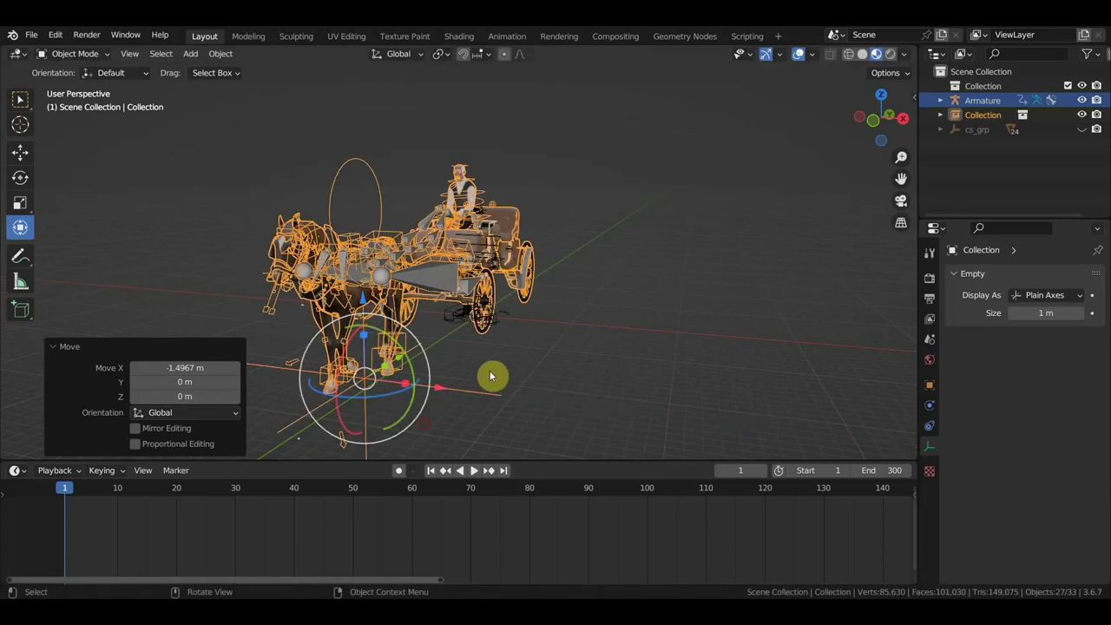
mouse_move(490, 376)
middle_mouse_down("alt")
mouse_move(416, 340)
mouse_move(488, 340)
middle_mouse_up("alt")
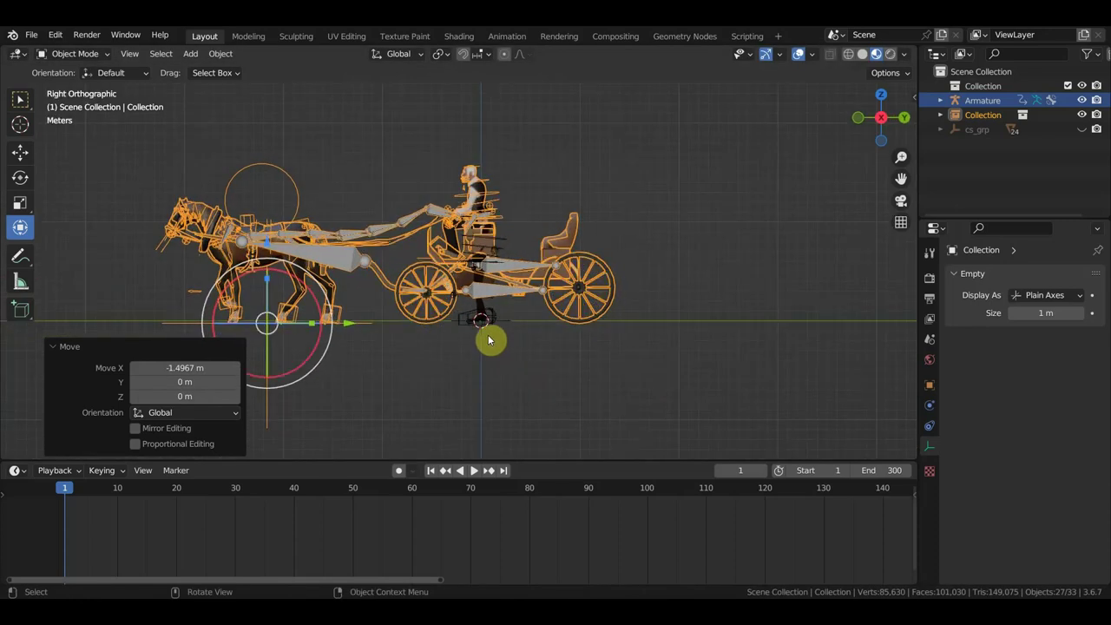
scroll(489, 340, "up", 1)
scroll(508, 330, "up", 2)
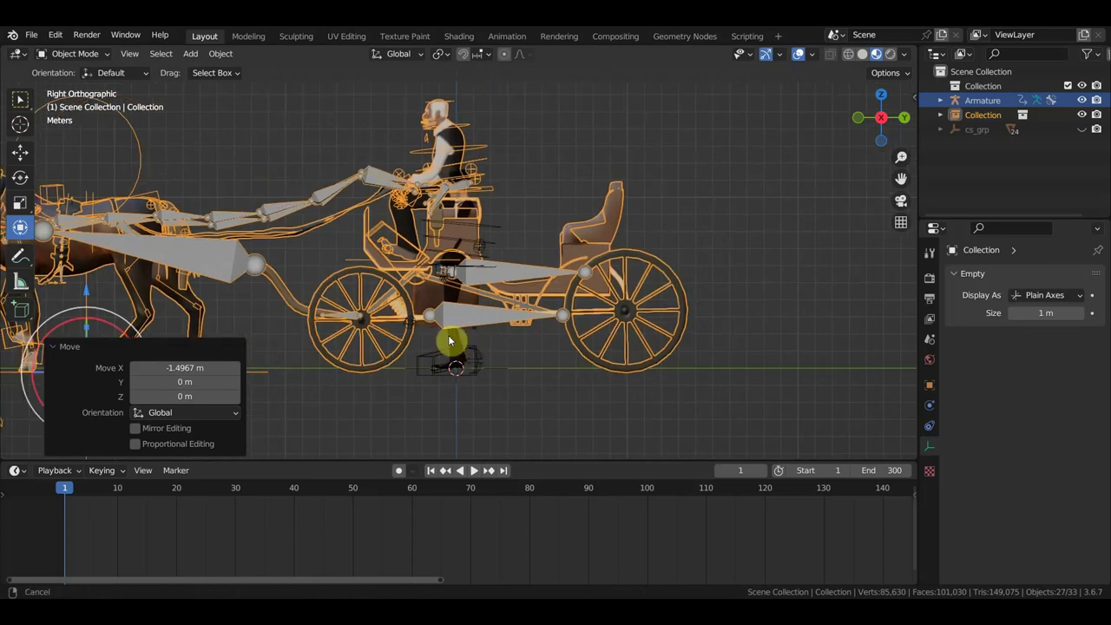
Scale the linked carriage collection up by about 1.04 relative to the passenger's rig.
left_click(491, 380)
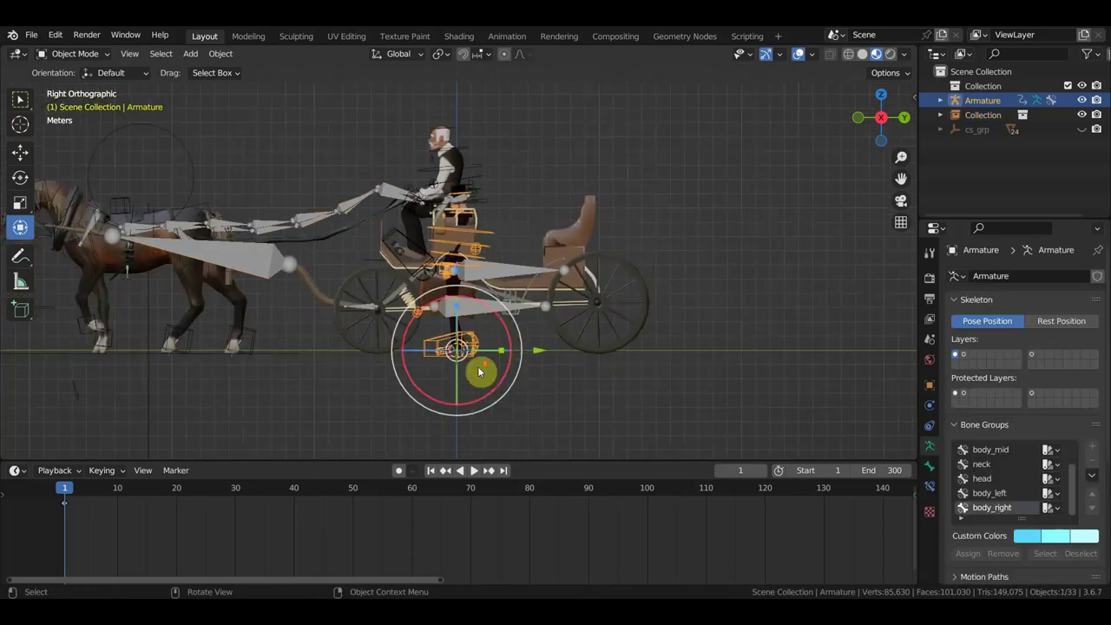
scroll(478, 367, "down", 1)
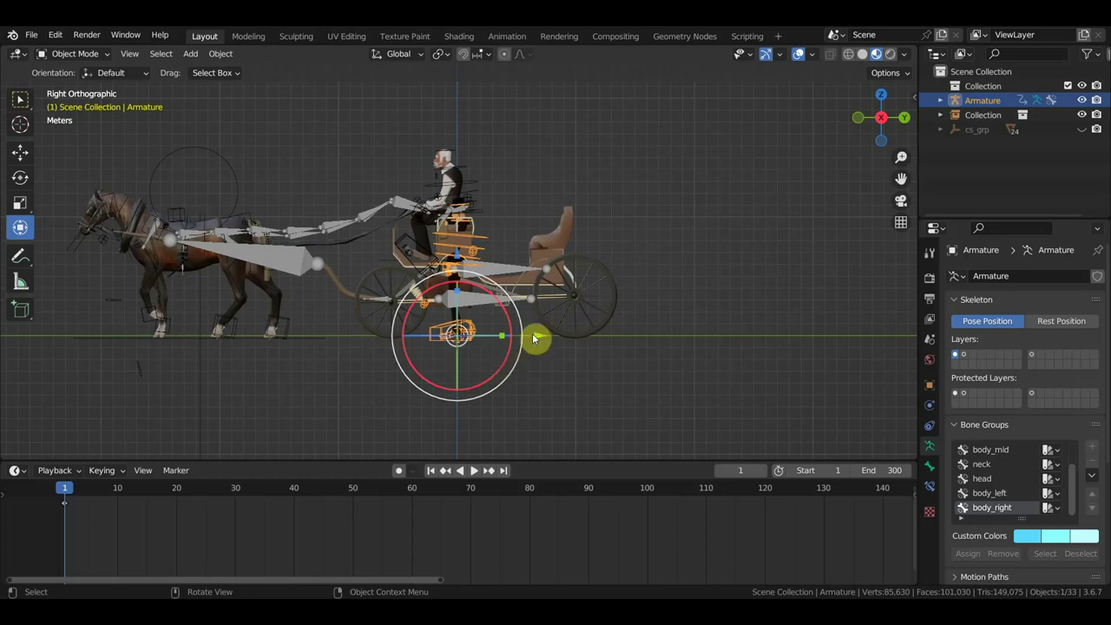
left_click(546, 277)
key("s")
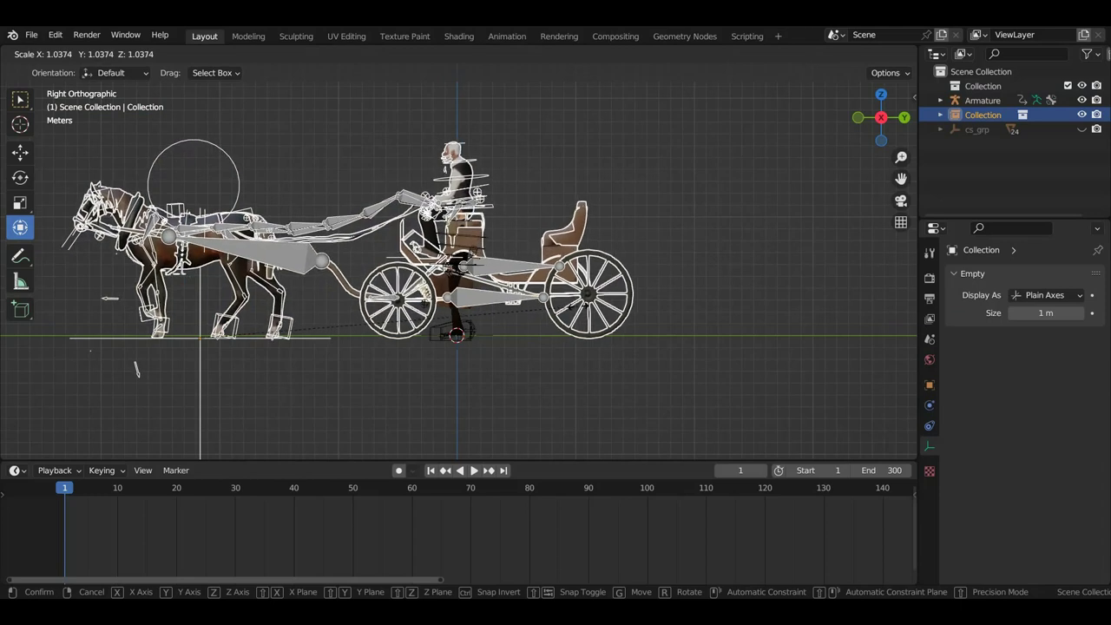
left_click(582, 310)
left_click(469, 344)
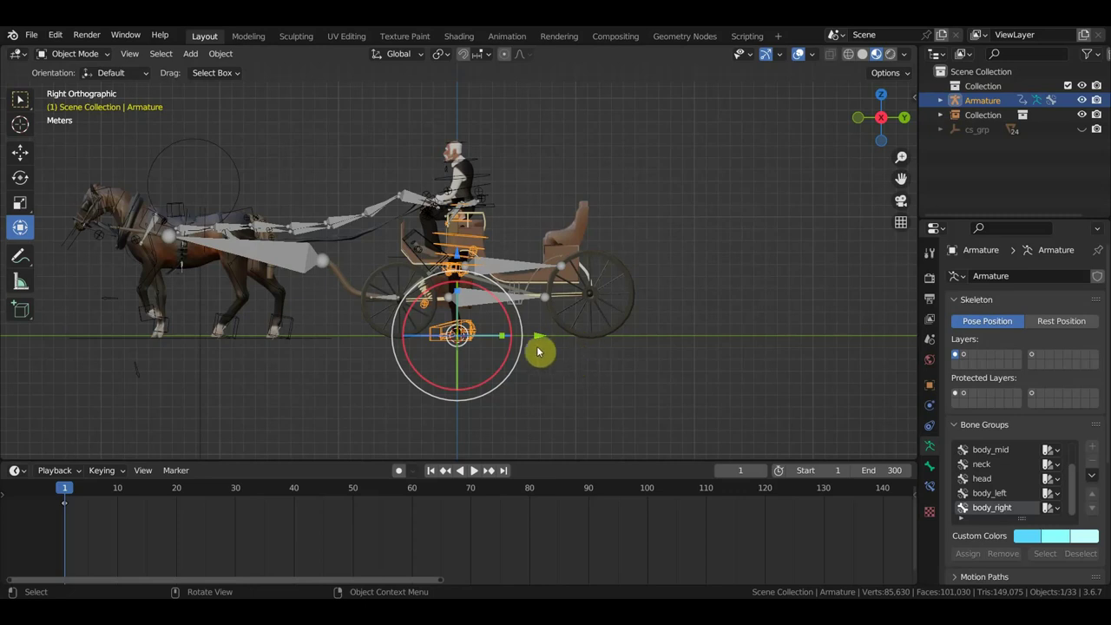
left_click(74, 53)
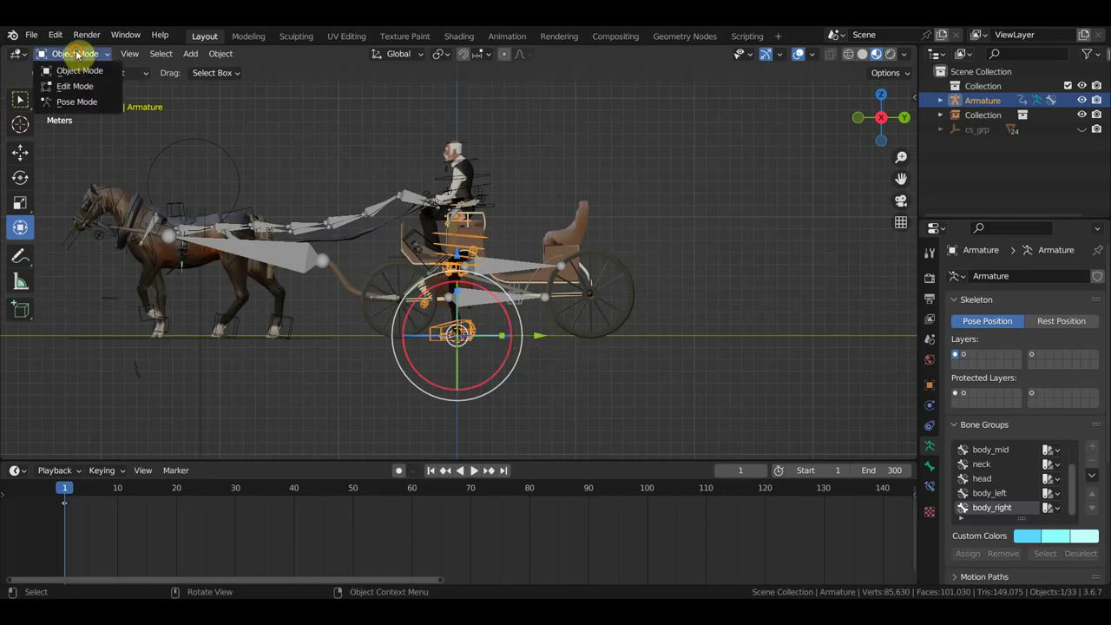
In Pose Mode, raise the rig's master control 5.7541 m on Y and 5.5103 m on Z onto the carriage.
left_click(84, 102)
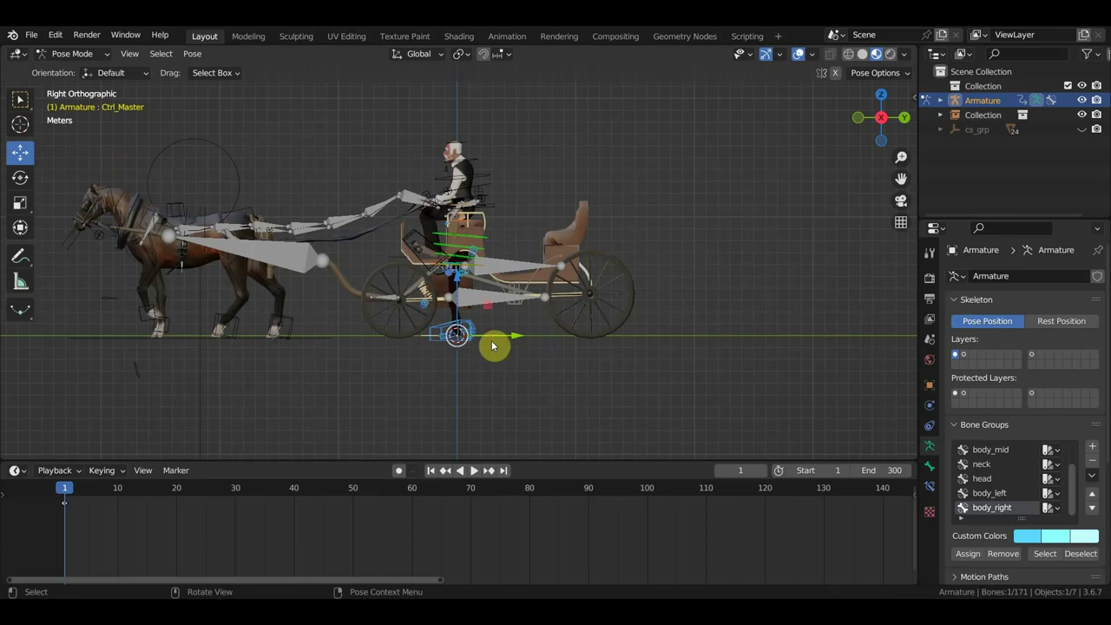
left_click_drag(504, 337, 564, 286)
scroll(508, 348, "up", 2)
scroll(508, 347, "up", 1)
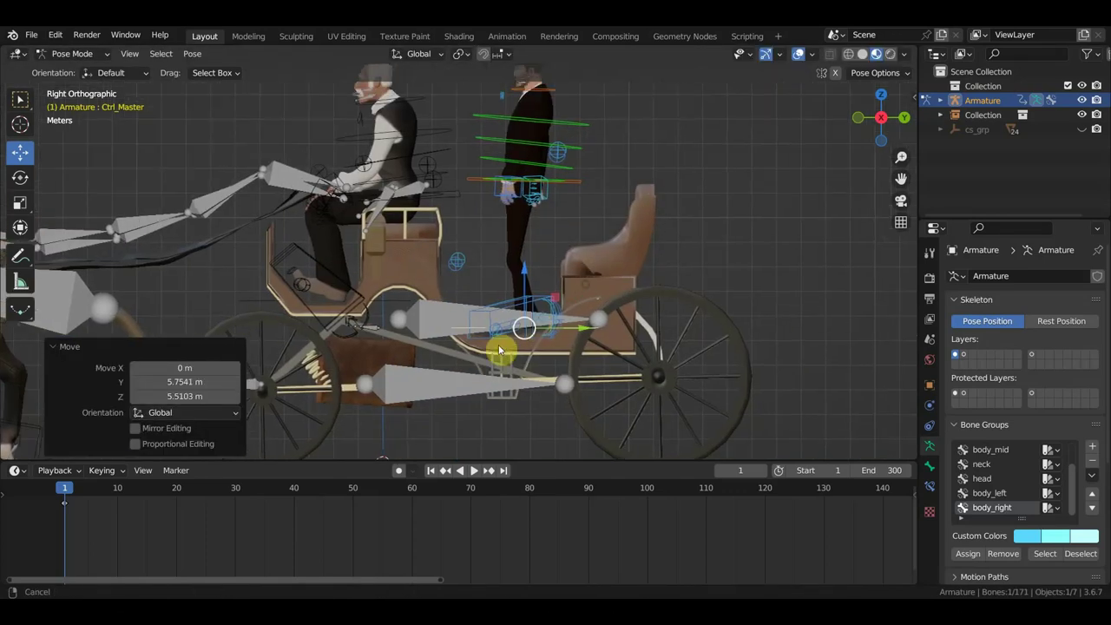
scroll(508, 347, "up", 1)
middle_click_drag(529, 315, 524, 335, "shift")
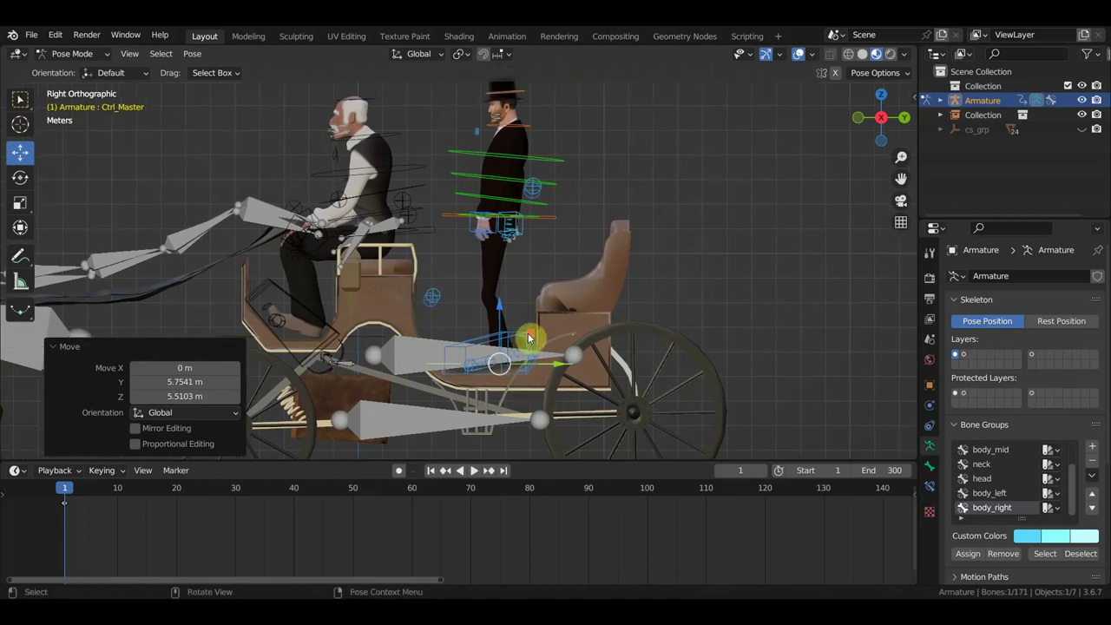
left_click(60, 56)
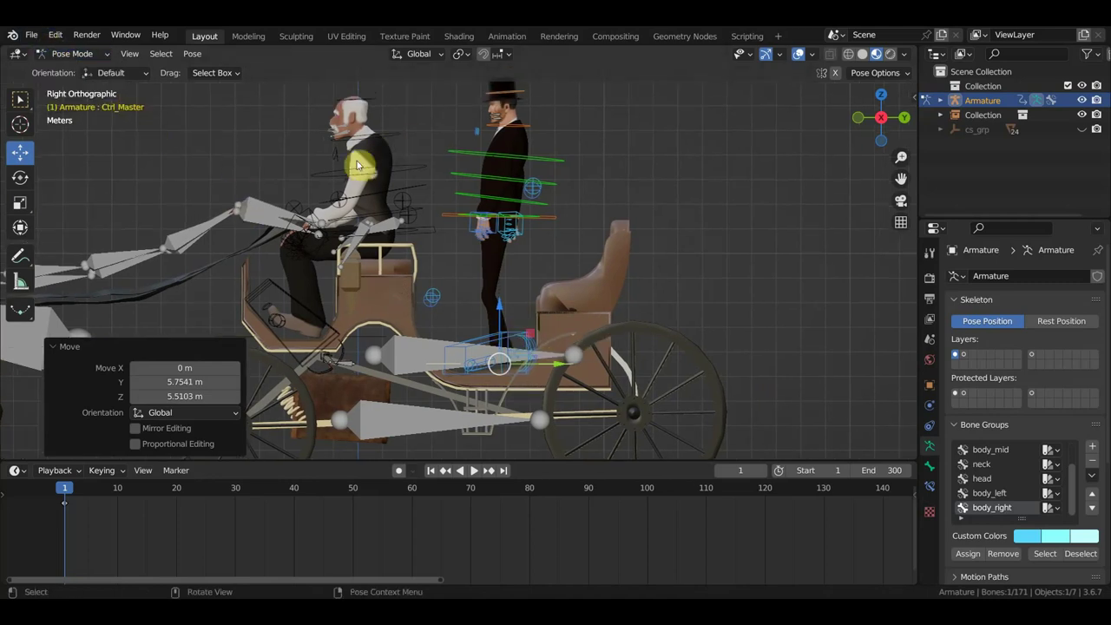
left_click(83, 59)
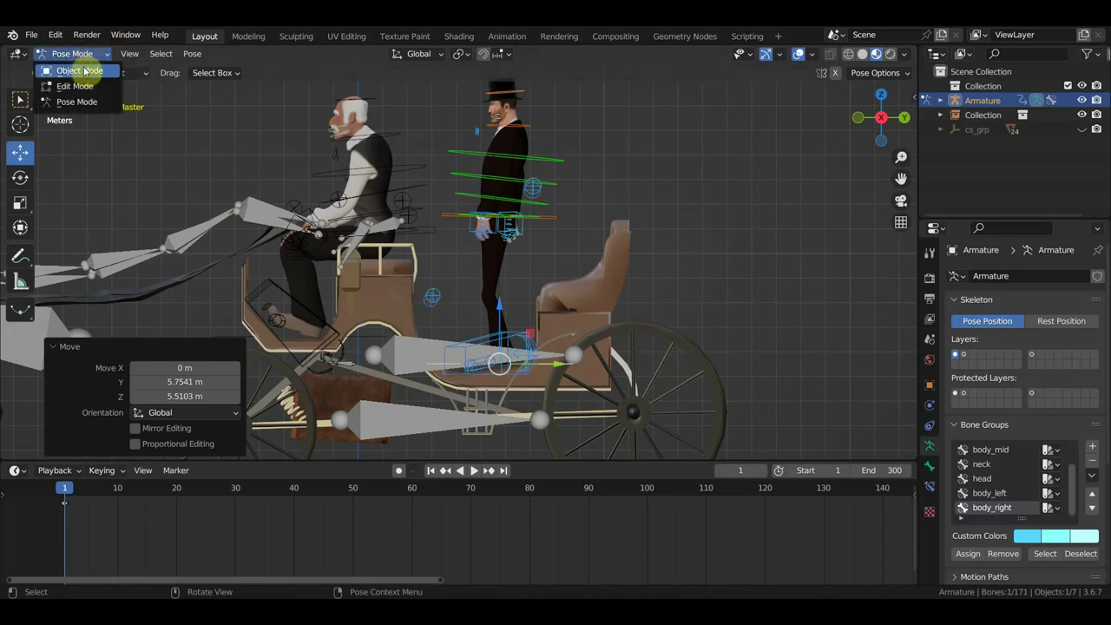
Back in Object Mode, select the carriage group and shrink it to 0.799 scale.
left_click(82, 71)
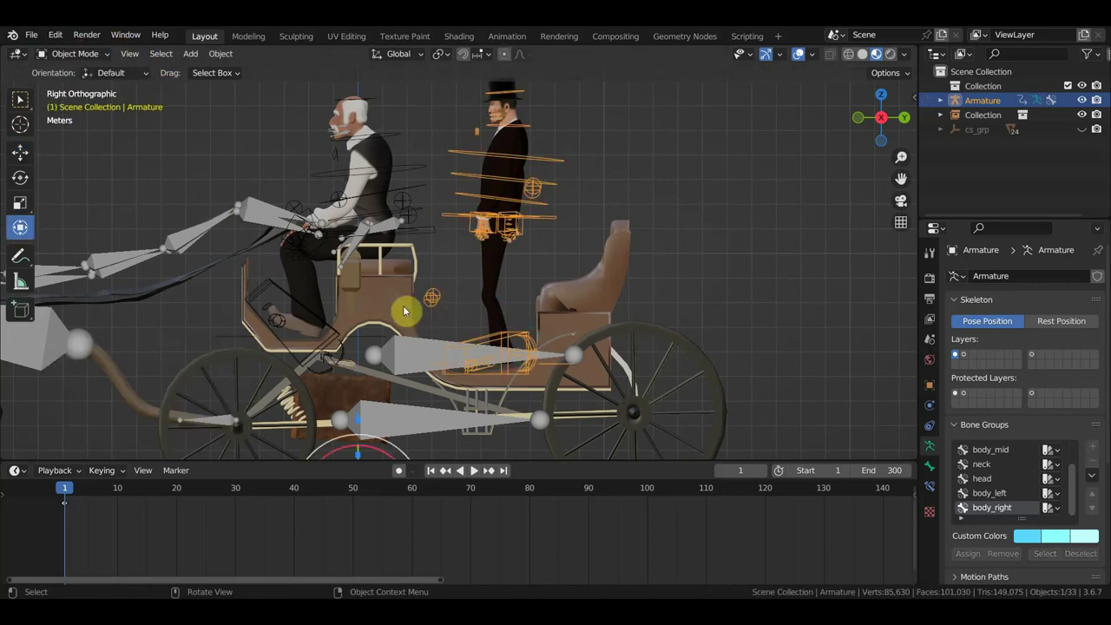
left_click(382, 300)
scroll(527, 353, "down", 2)
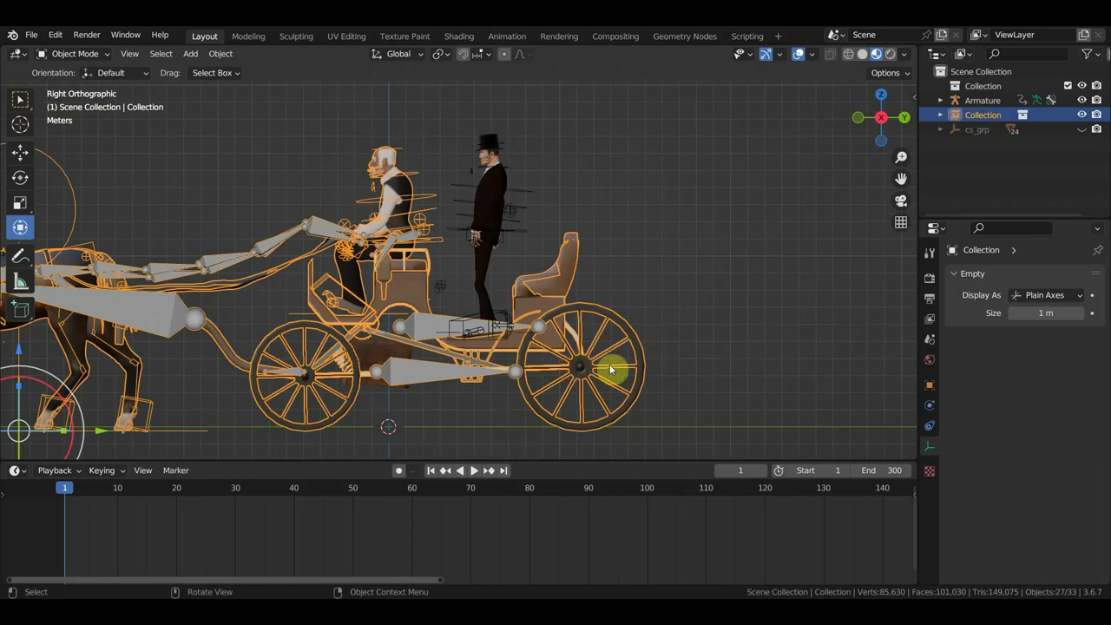
key("s")
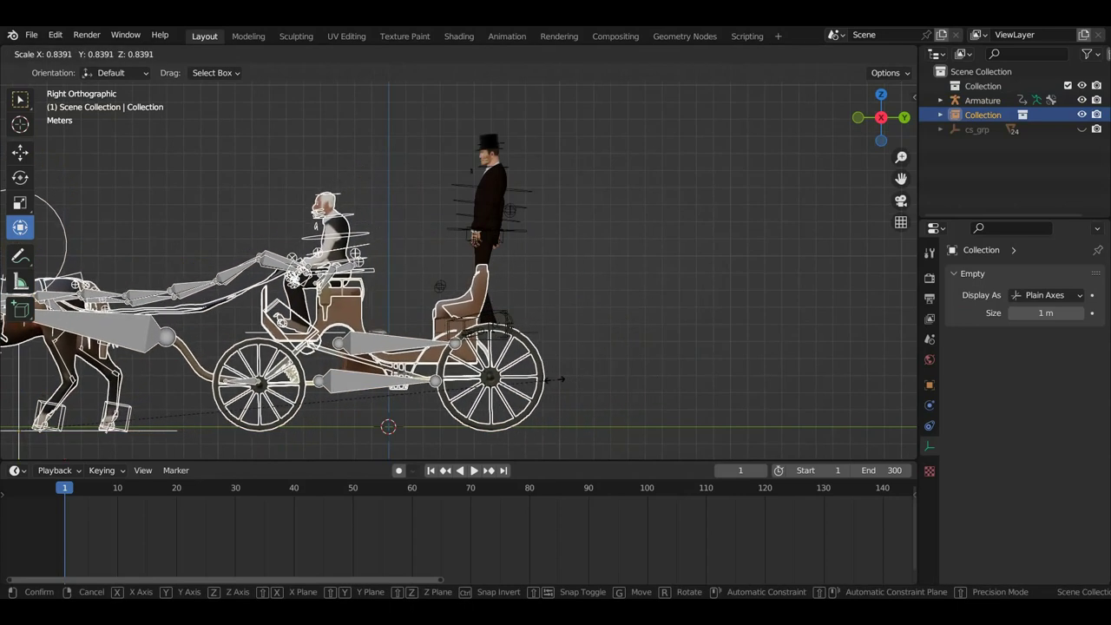
left_click(476, 382)
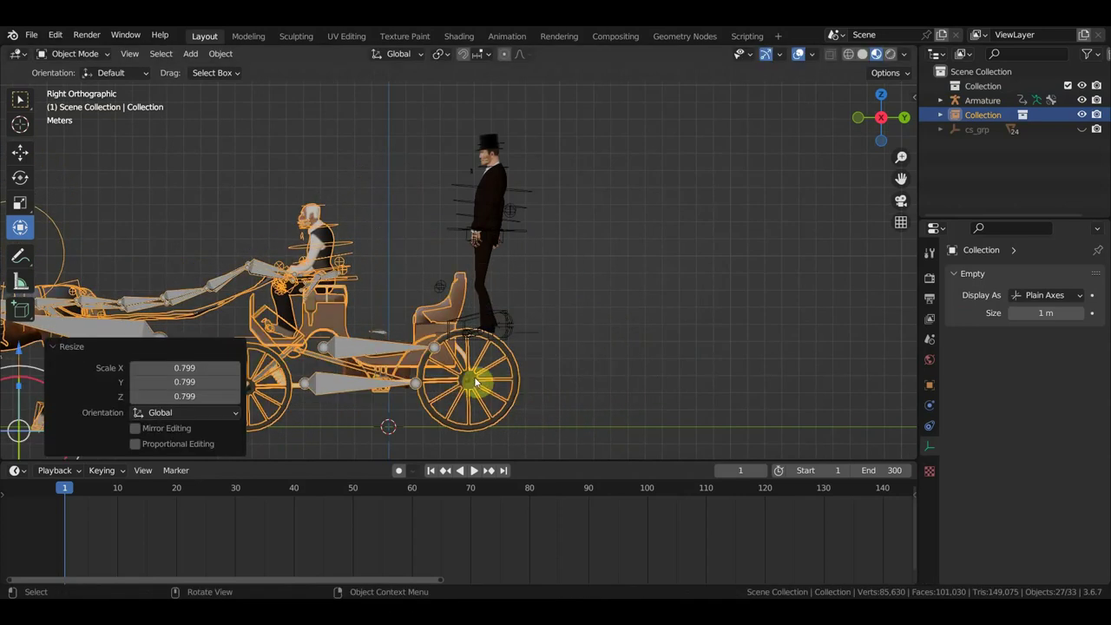
Move the carriage group up and settle it beneath the standing top-hatted man.
key("g")
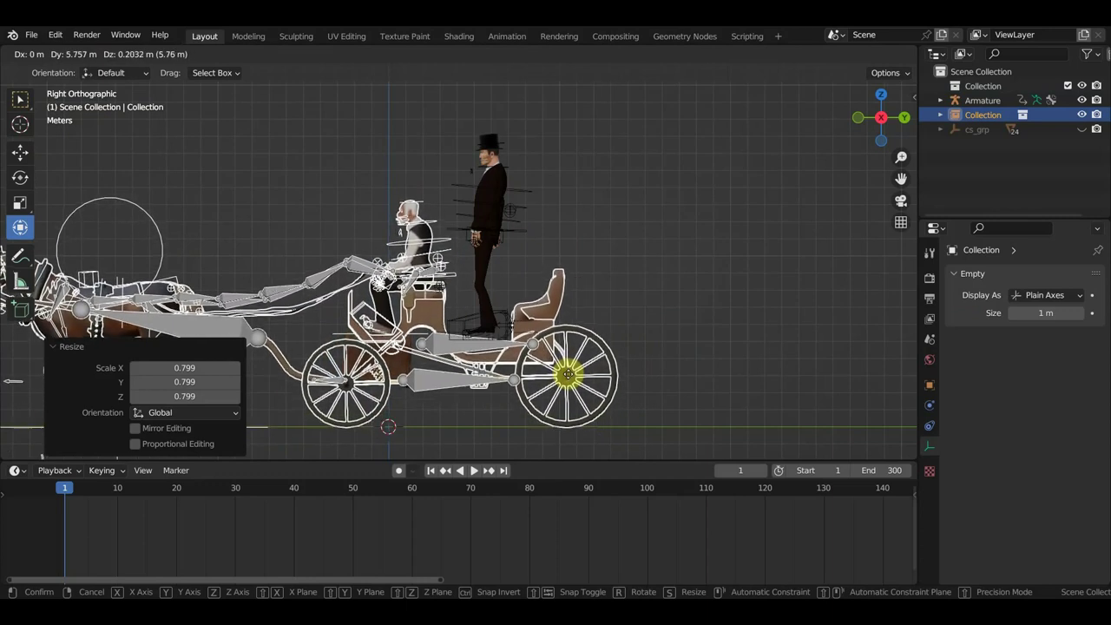
left_click(568, 363)
scroll(531, 320, "down", 1)
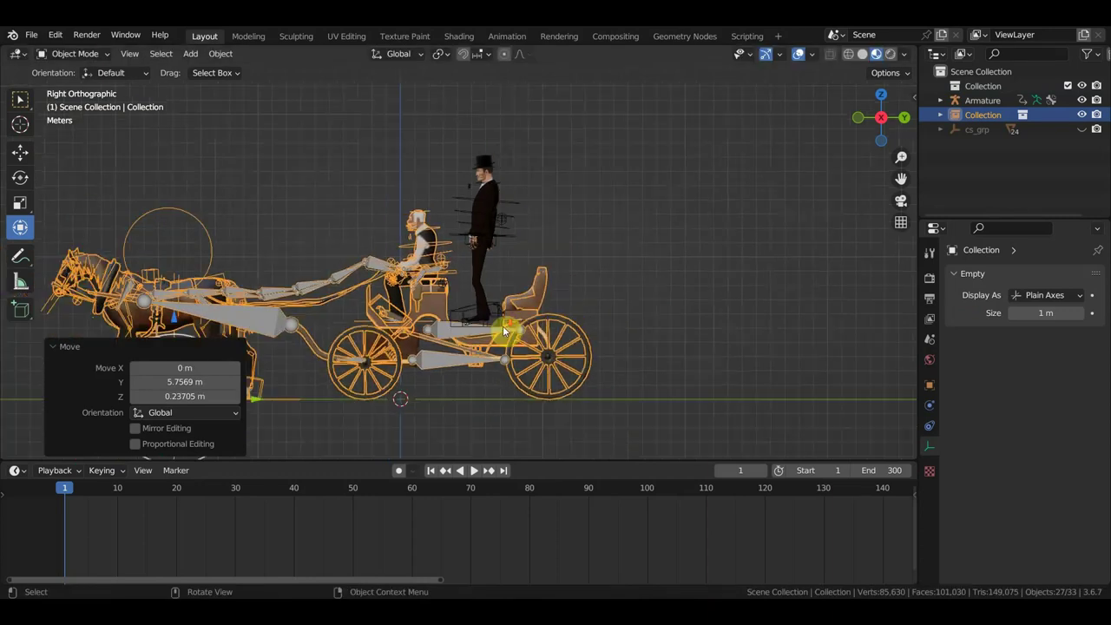
scroll(503, 334, "down", 1)
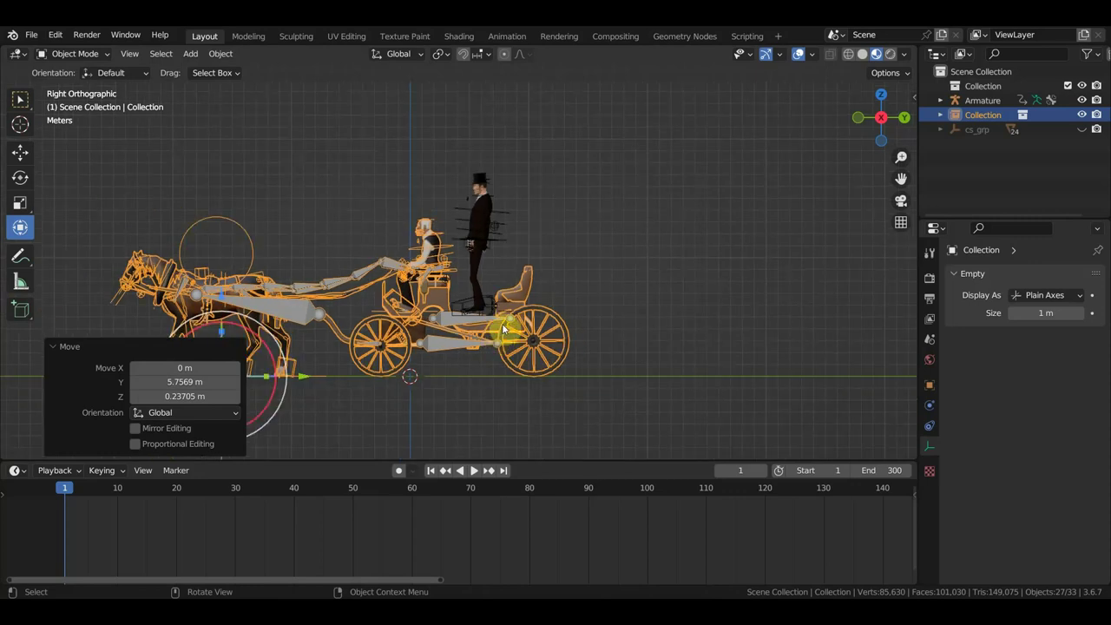
key("g")
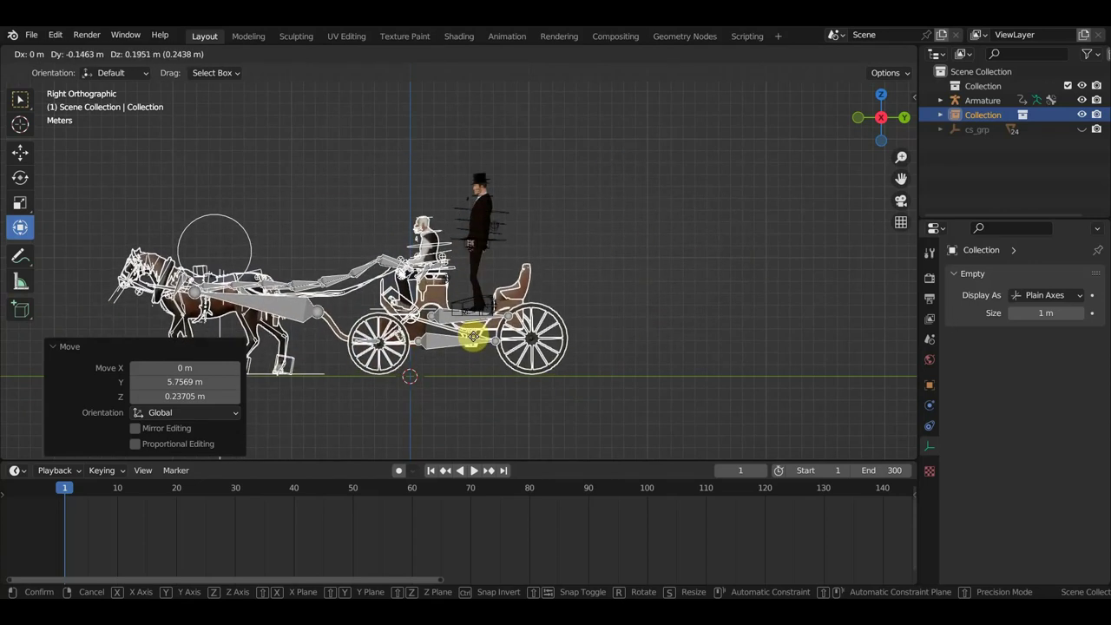
left_click(473, 335)
scroll(513, 309, "up", 2)
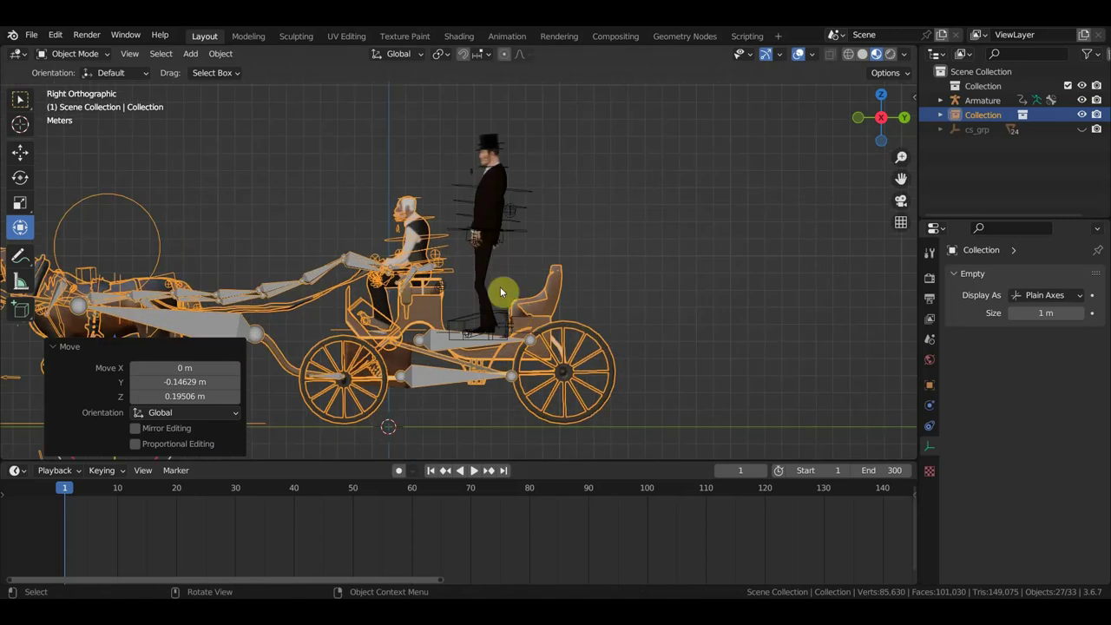
left_click(412, 227)
scroll(412, 212, "up", 2)
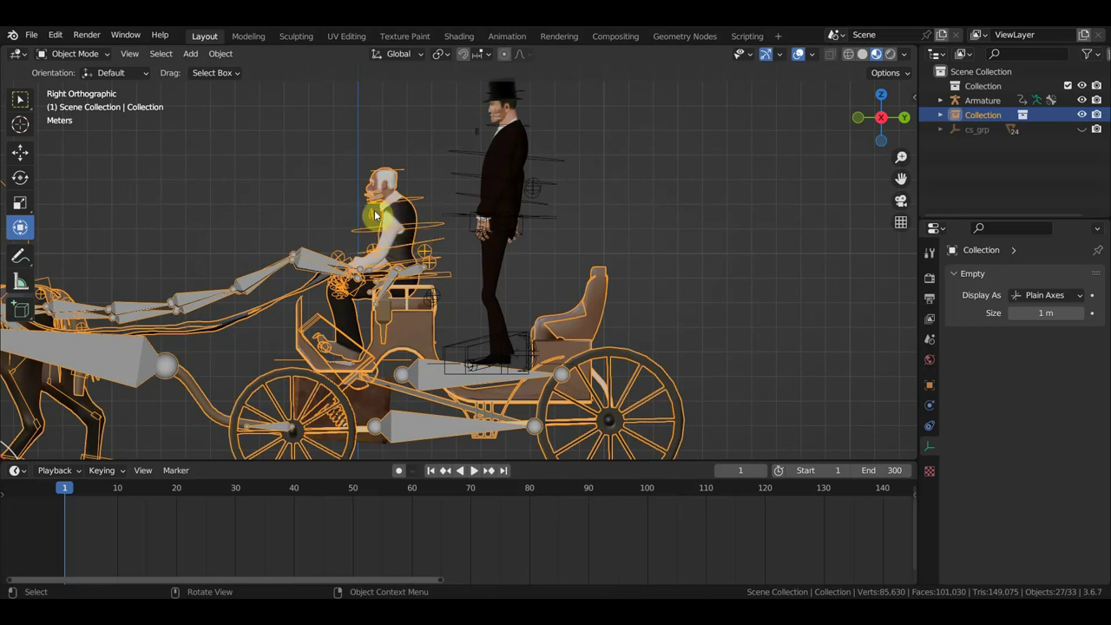
In Pose Mode, move Ctrl_Hips 2.469 m on Y and −3.551 m on Z, then tilt it to seat him.
left_click(537, 222)
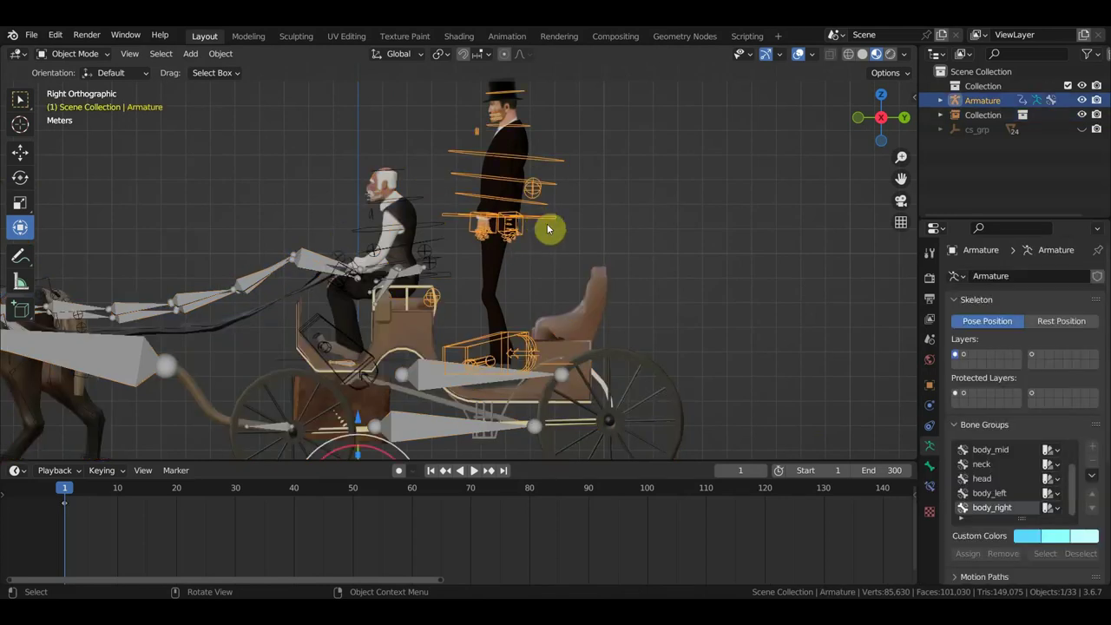
left_click(83, 54)
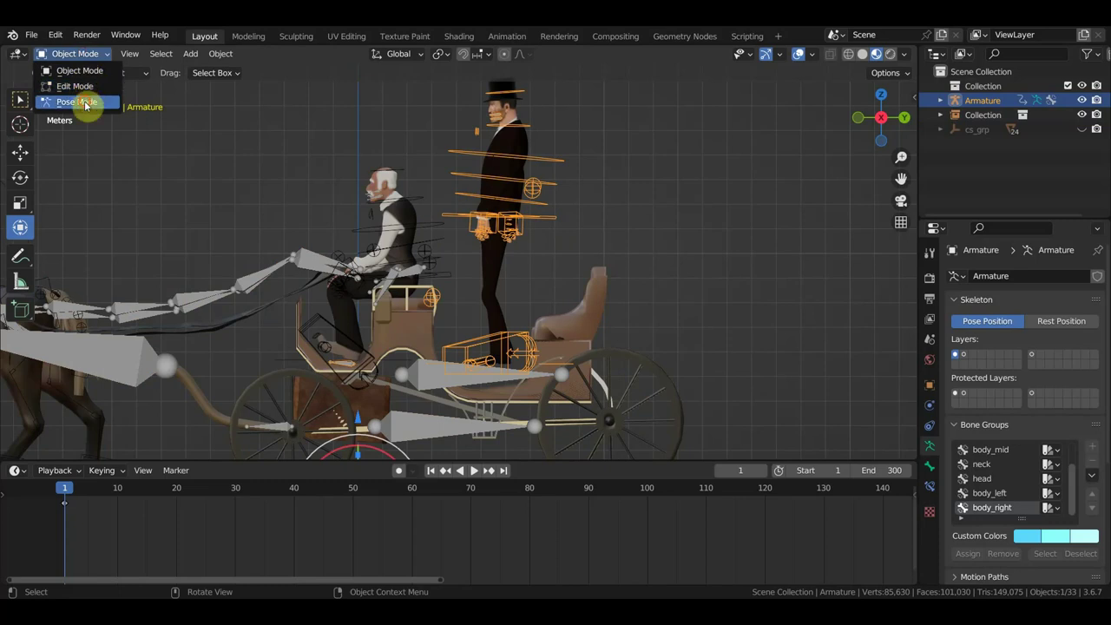
left_click(85, 98)
left_click(555, 225)
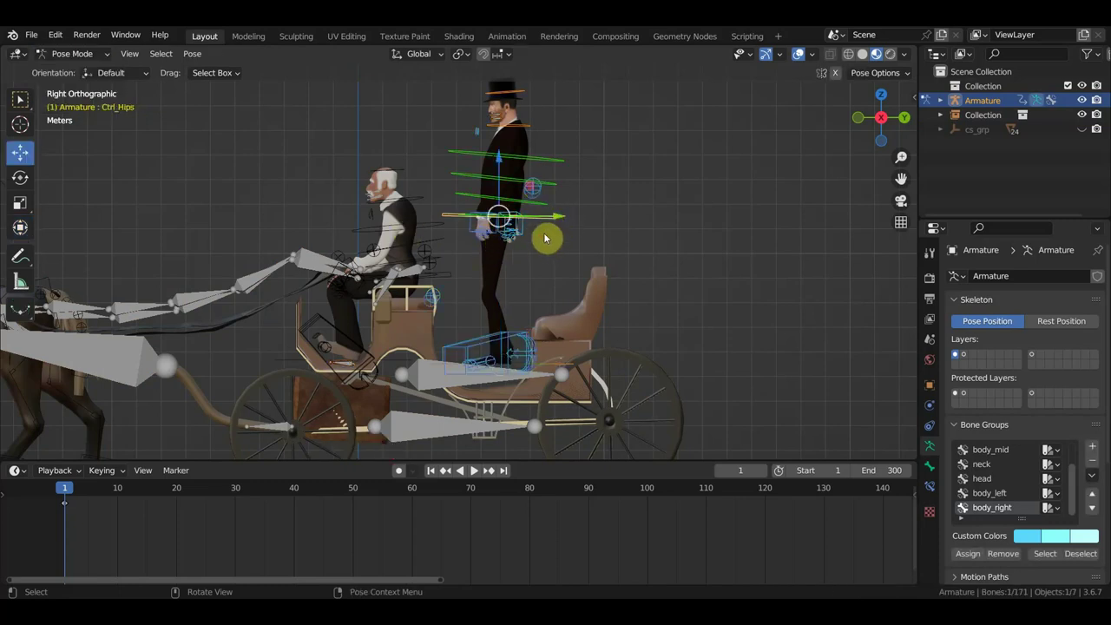
key("g")
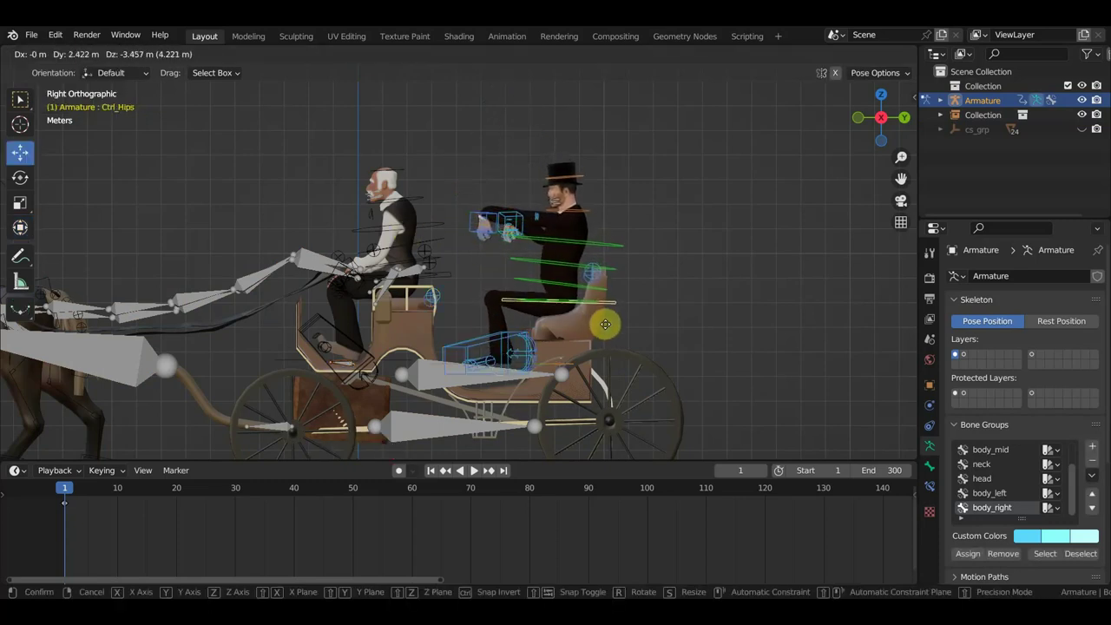
left_click(607, 330)
key("r")
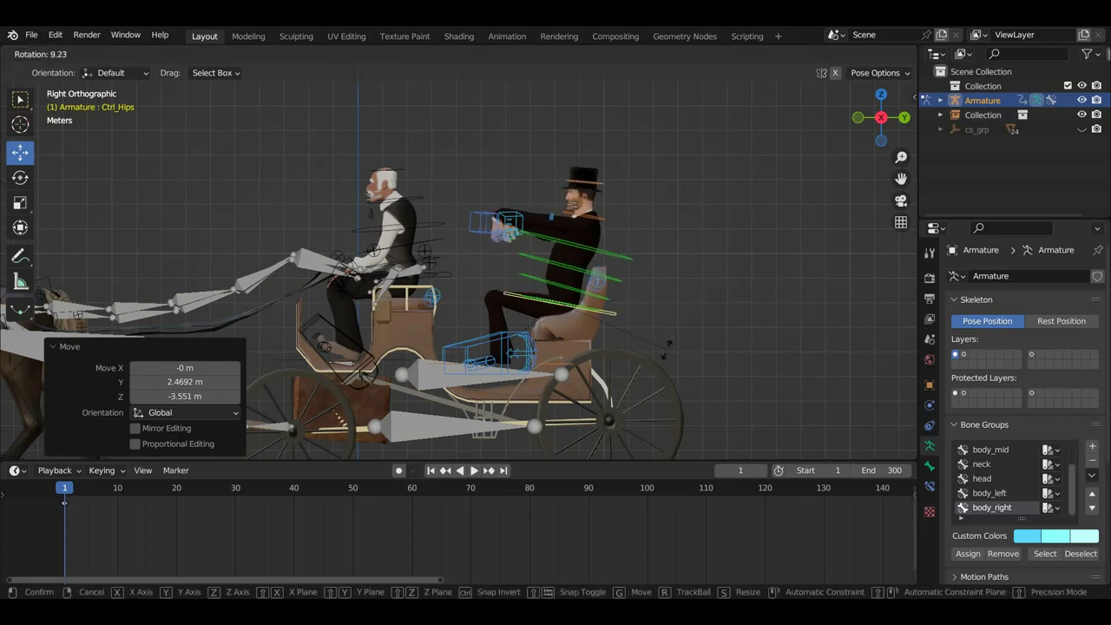
left_click(663, 360)
Rotate Ctrl_Spine1 and Ctrl_Spine2 to lean the passenger's upper body.
left_click(583, 273)
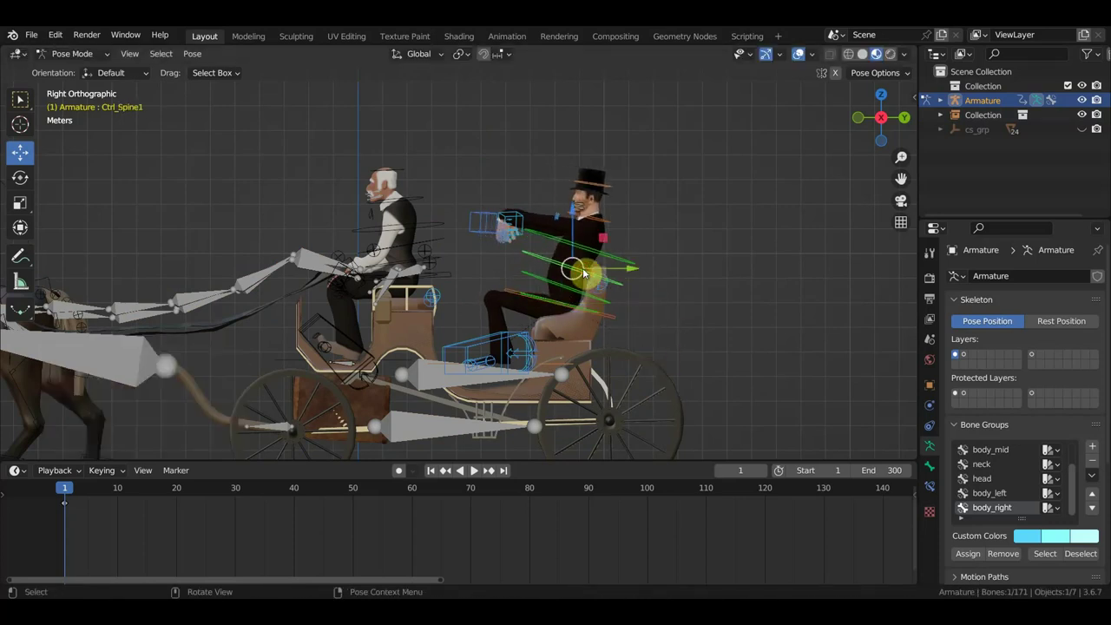
key("r")
left_click(633, 250)
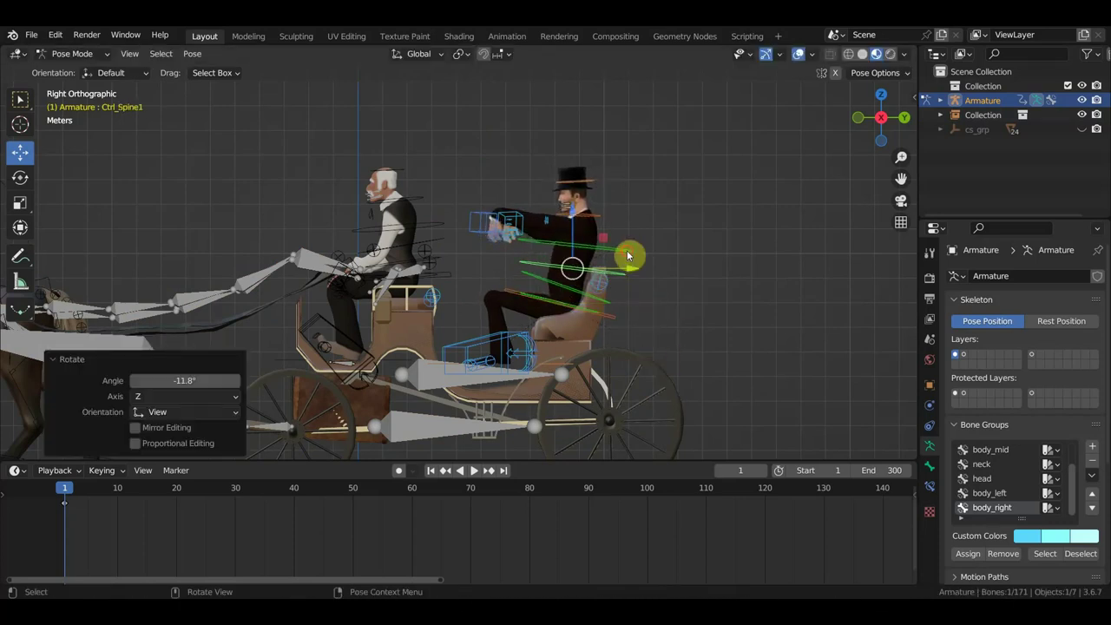
left_click(630, 253)
key("r")
left_click(641, 247)
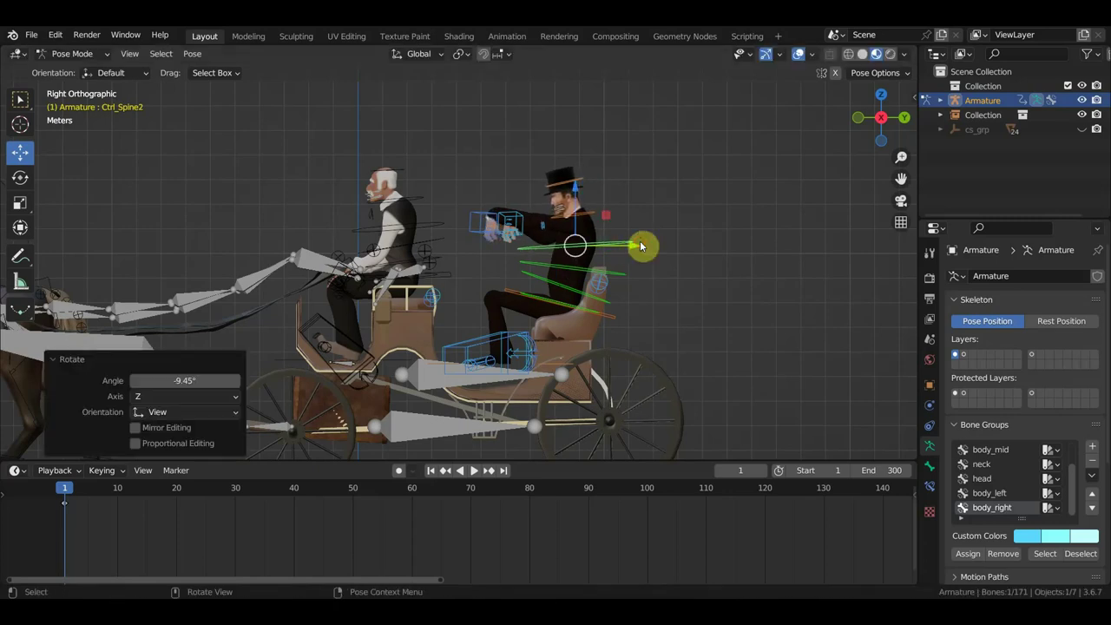
Move the Ctrl_Hand_IK_Right control down toward the passenger's lap.
left_click(523, 230)
key("g")
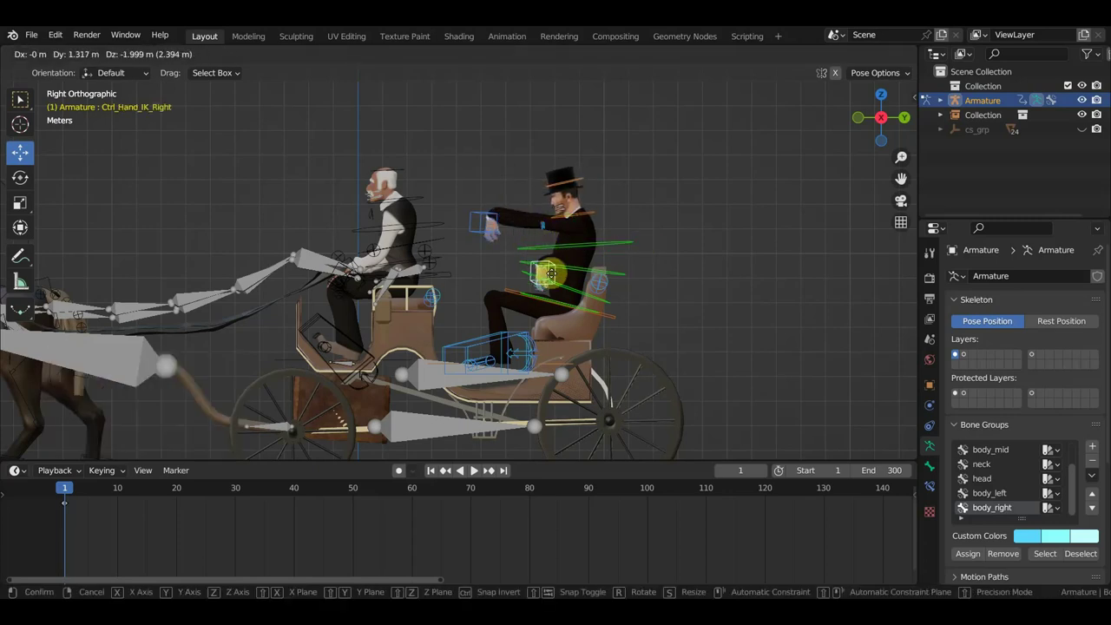
left_click(545, 288)
mouse_move(545, 290)
middle_mouse_down()
mouse_move(650, 330)
mouse_move(587, 326)
mouse_move(704, 322)
mouse_move(639, 328)
mouse_move(572, 307)
mouse_move(490, 329)
mouse_move(582, 312)
middle_mouse_up()
key("g")
left_click(639, 330)
scroll(610, 315, "up", 3)
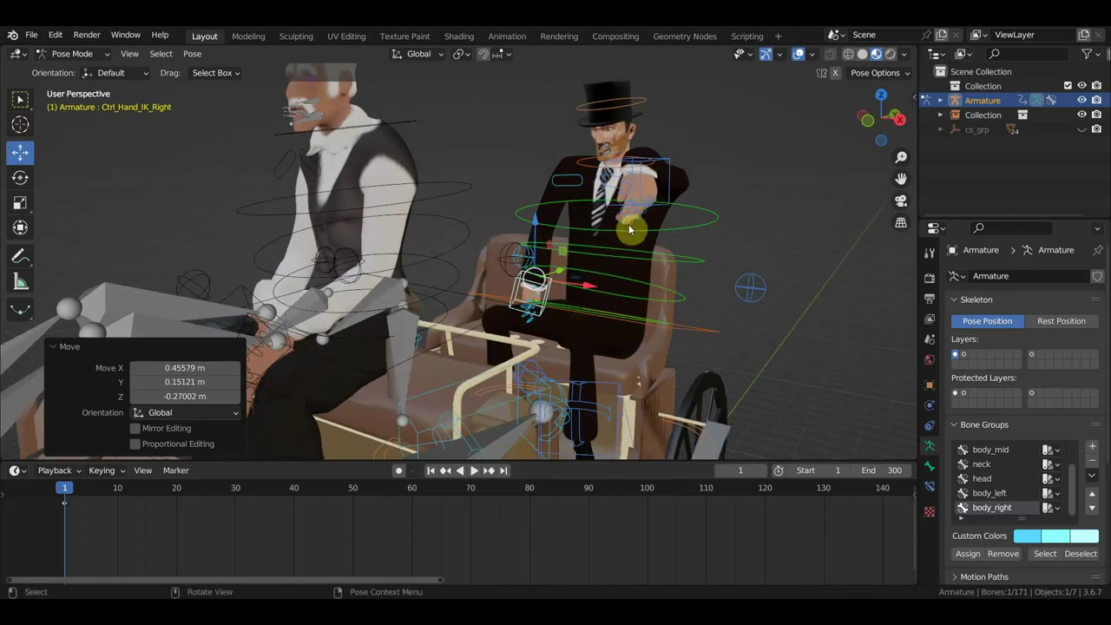
Lower the Ctrl_Hand_IK_Left control by the seat and turn it about 66 degrees.
left_click(668, 187)
key("g")
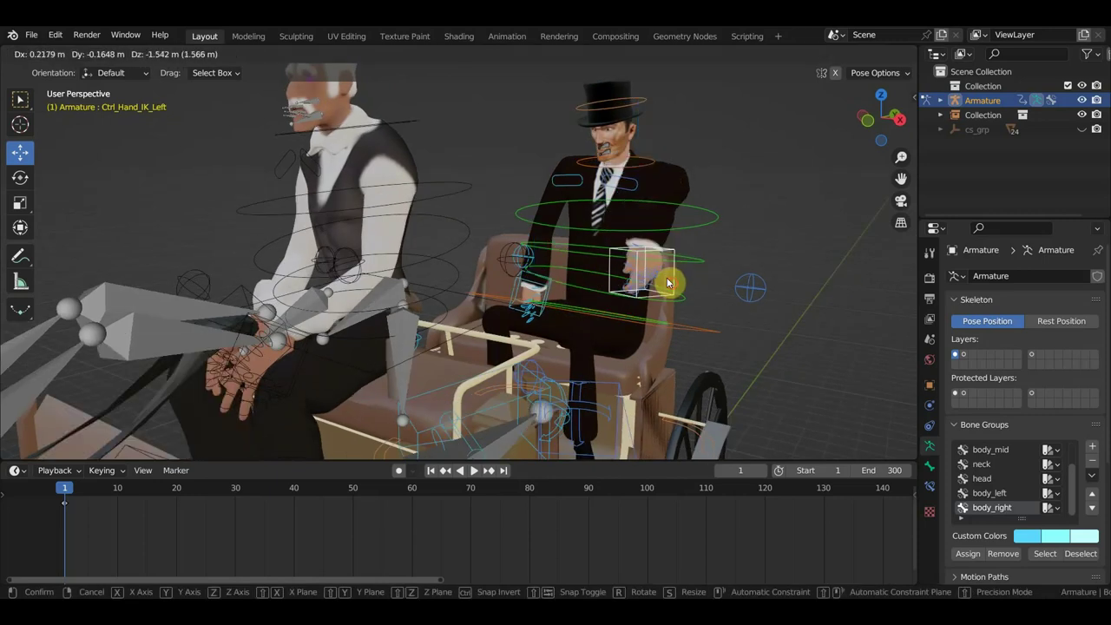
left_click(657, 293)
mouse_move(657, 293)
middle_mouse_down()
mouse_move(581, 276)
mouse_move(595, 284)
middle_mouse_up()
key("g")
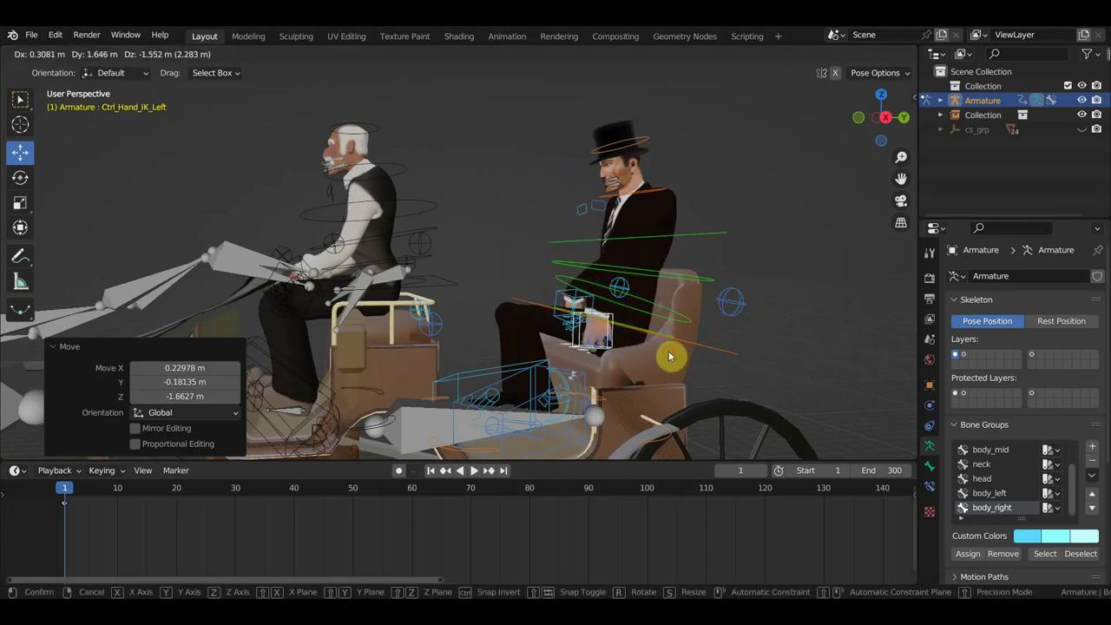
left_click(669, 355)
key("r")
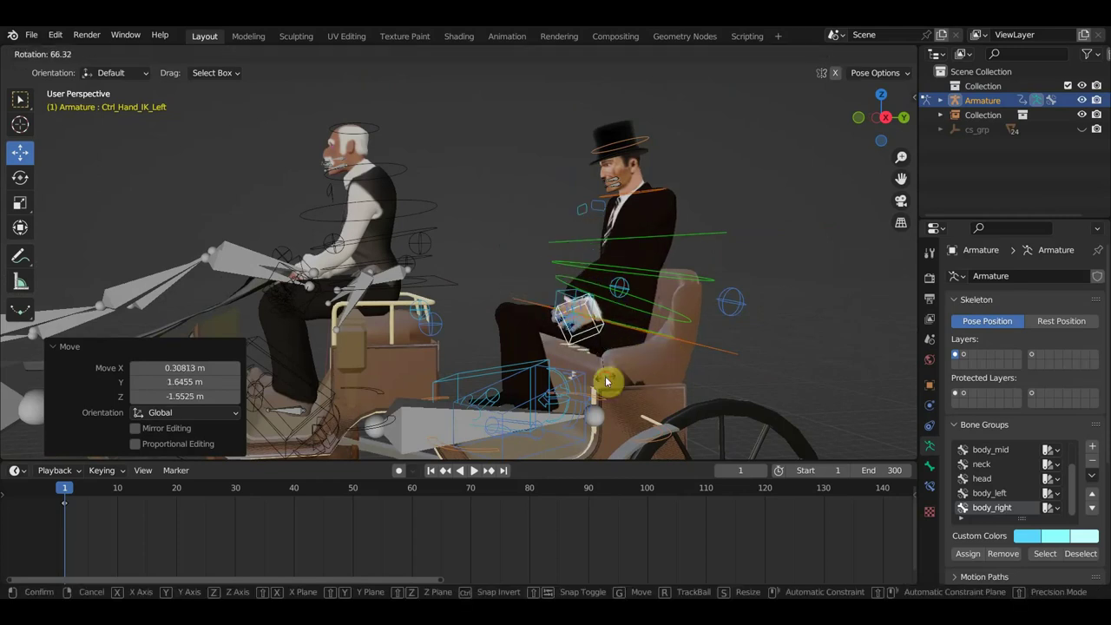
left_click(605, 382)
key("g")
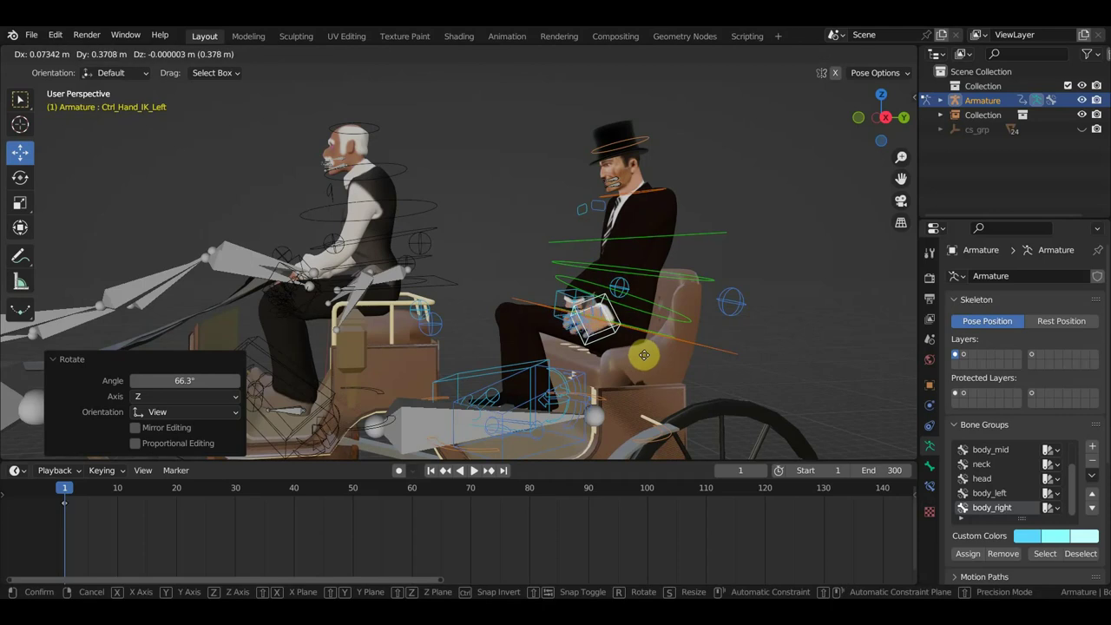
left_click(614, 345)
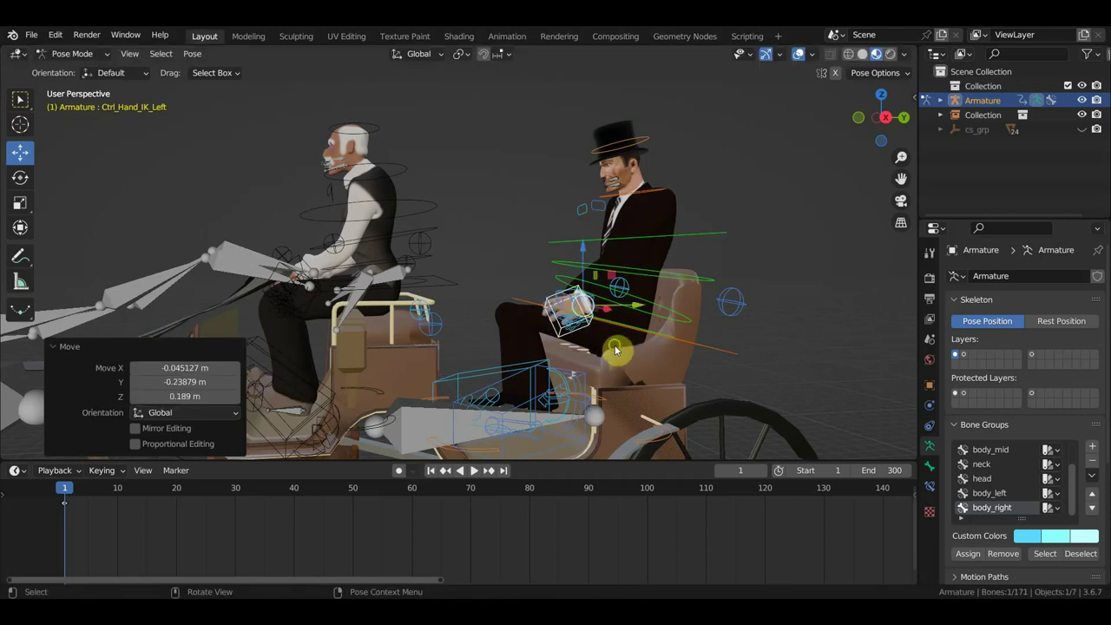
Rest the left hand across the lap and rotate it 8.52°.
middle_click_drag(614, 344, 720, 396)
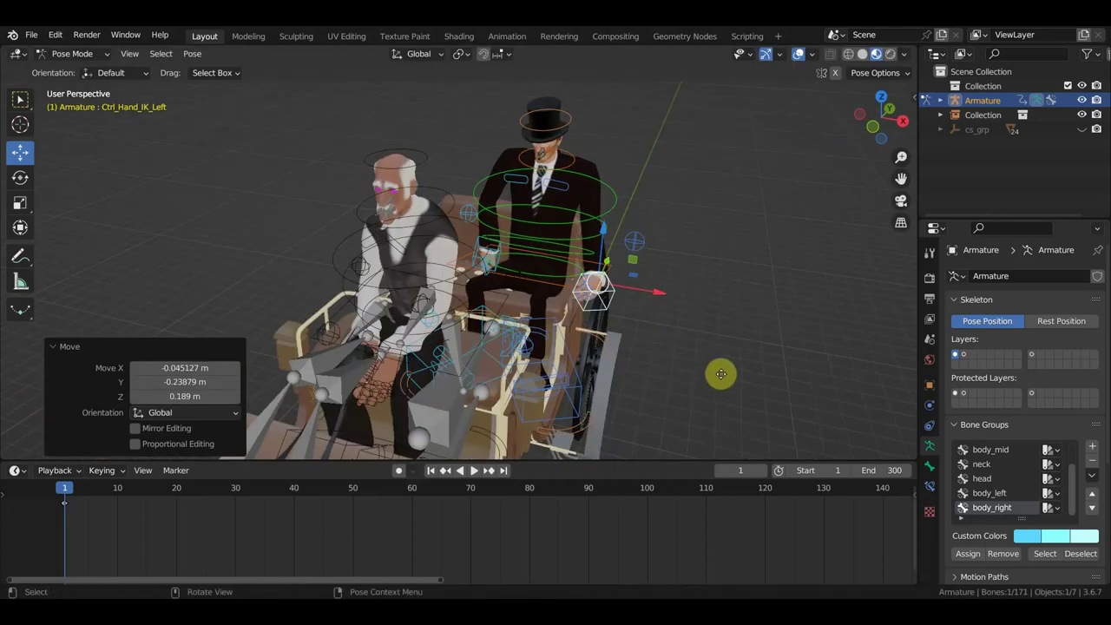
key("g")
left_click(690, 373)
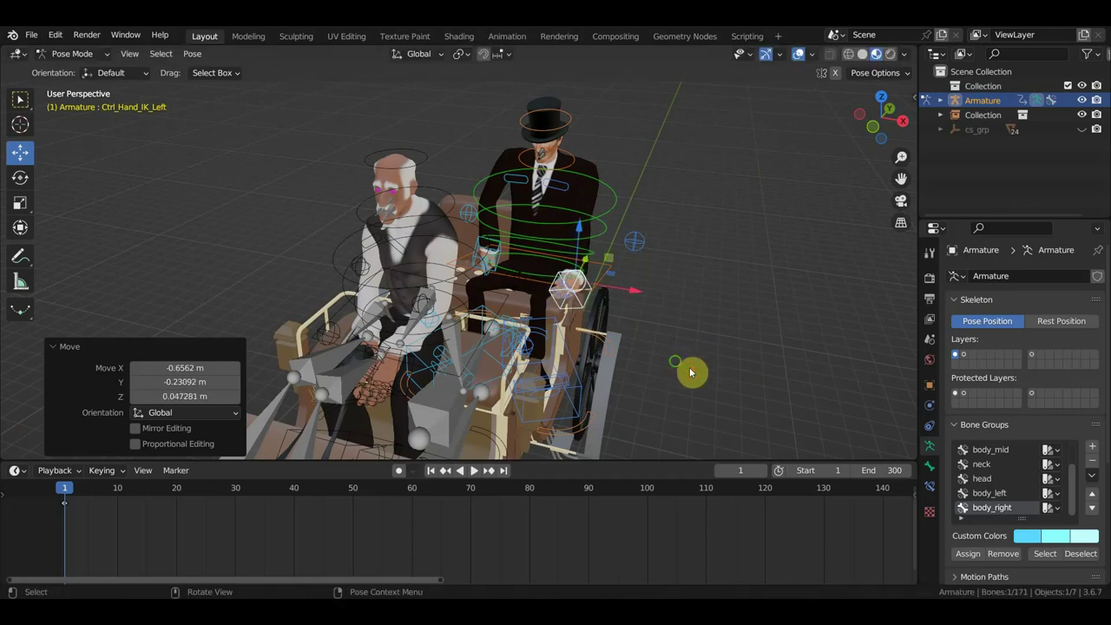
mouse_move(690, 373)
middle_mouse_down()
mouse_move(607, 322)
mouse_move(509, 322)
mouse_move(542, 316)
mouse_move(521, 304)
middle_mouse_up()
key("g")
left_click(627, 355)
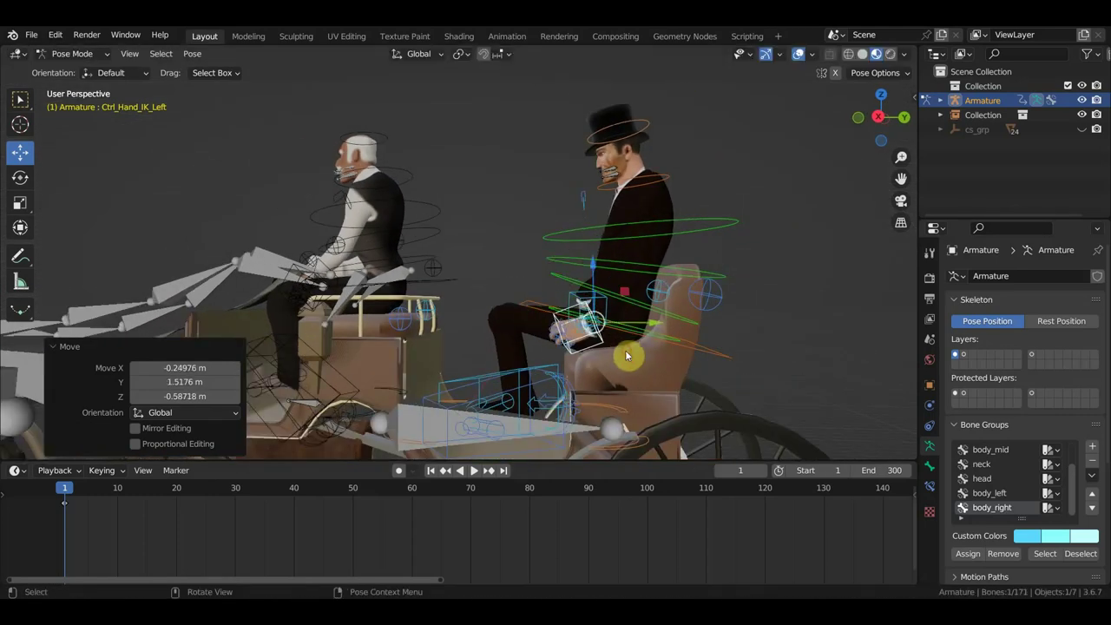
key("r")
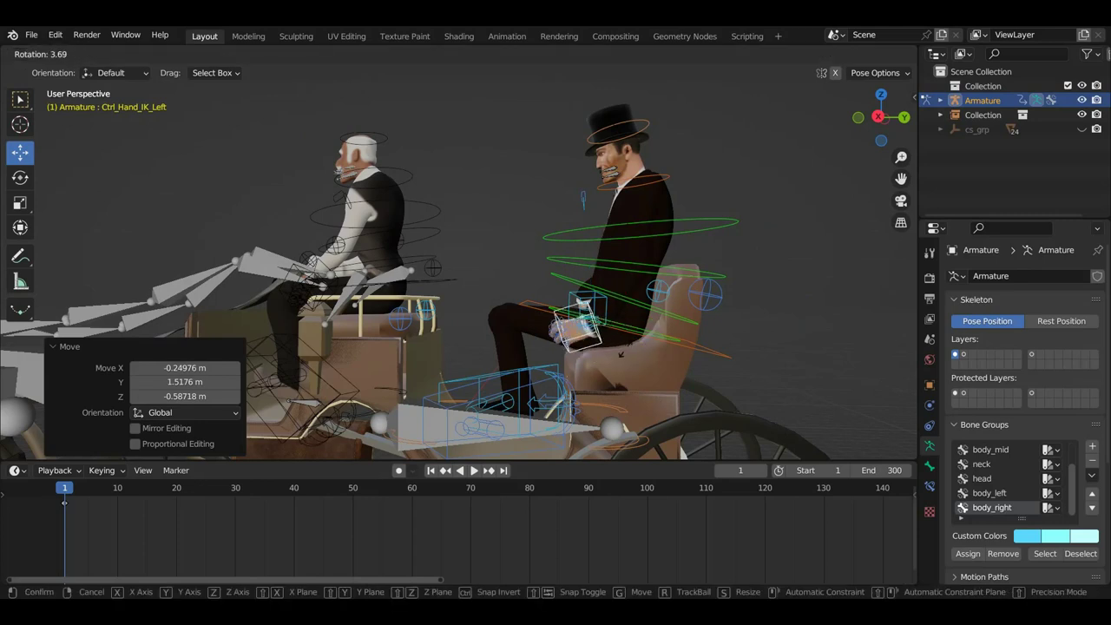
left_click(627, 354)
mouse_move(597, 370)
middle_mouse_down()
mouse_move(601, 353)
mouse_move(605, 366)
middle_mouse_up()
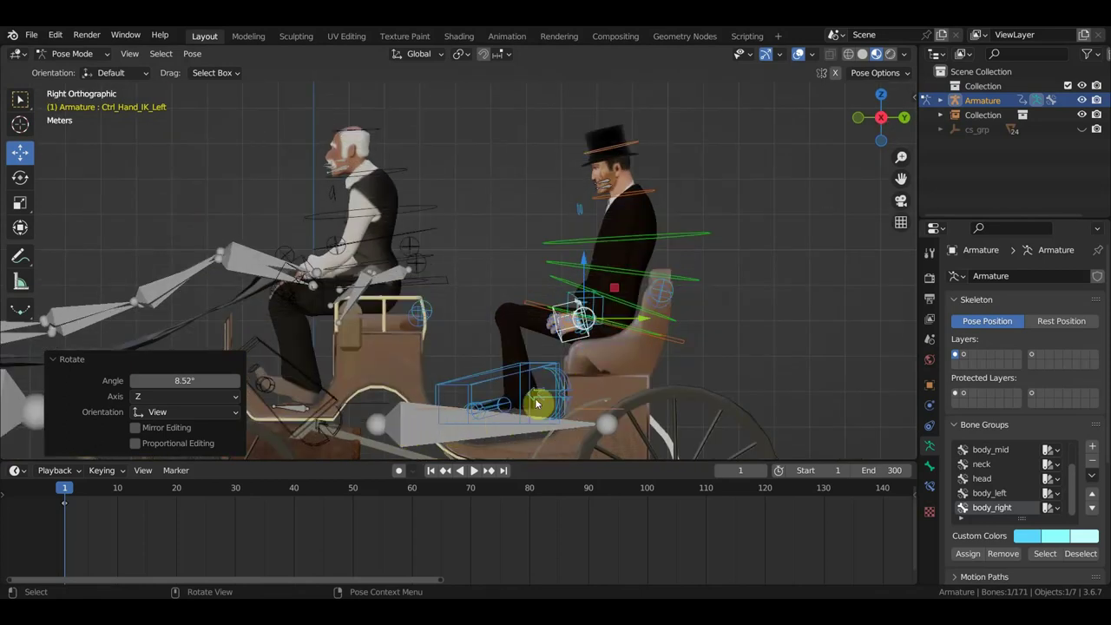
left_click(482, 361, "shift")
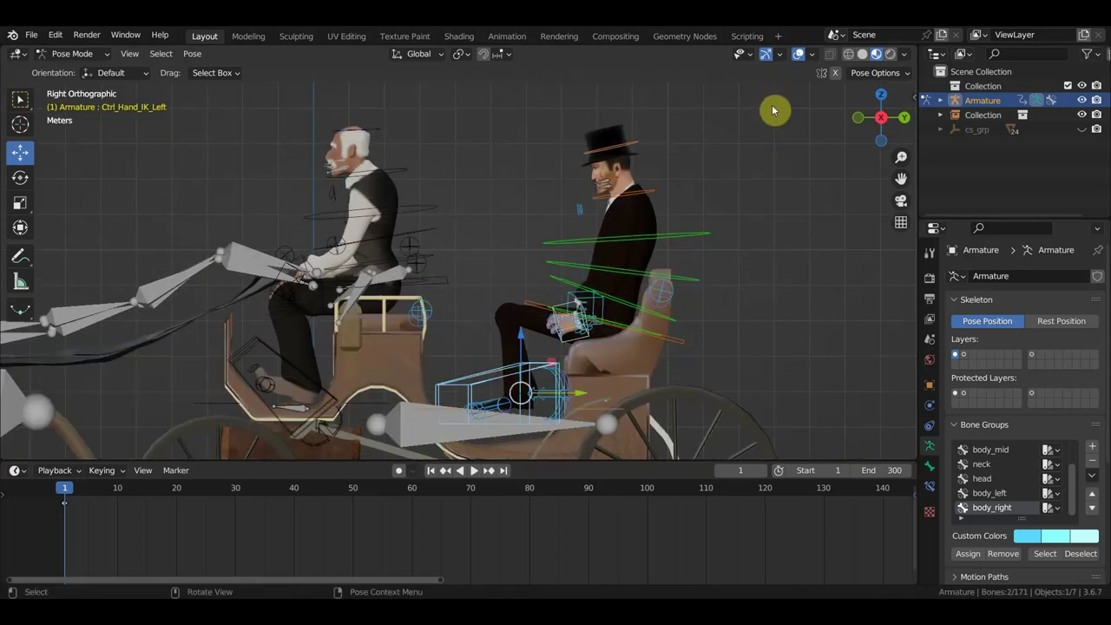
Hide overlays and lower the passenger's feet 0.98 m onto the carriage floor.
left_click(797, 56)
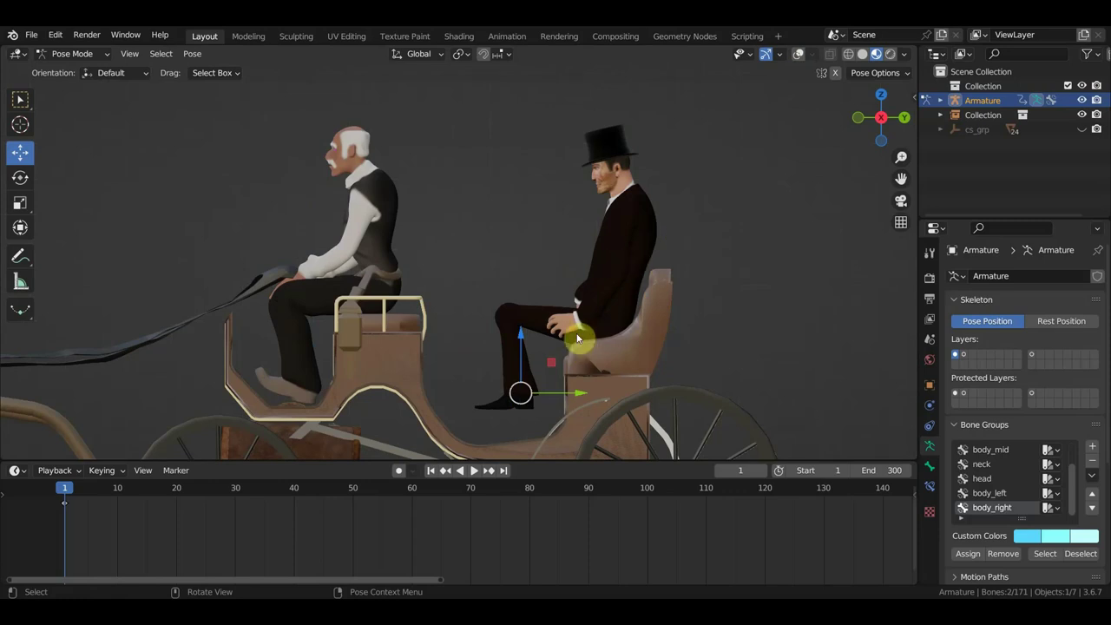
left_click_drag(586, 339, 587, 373)
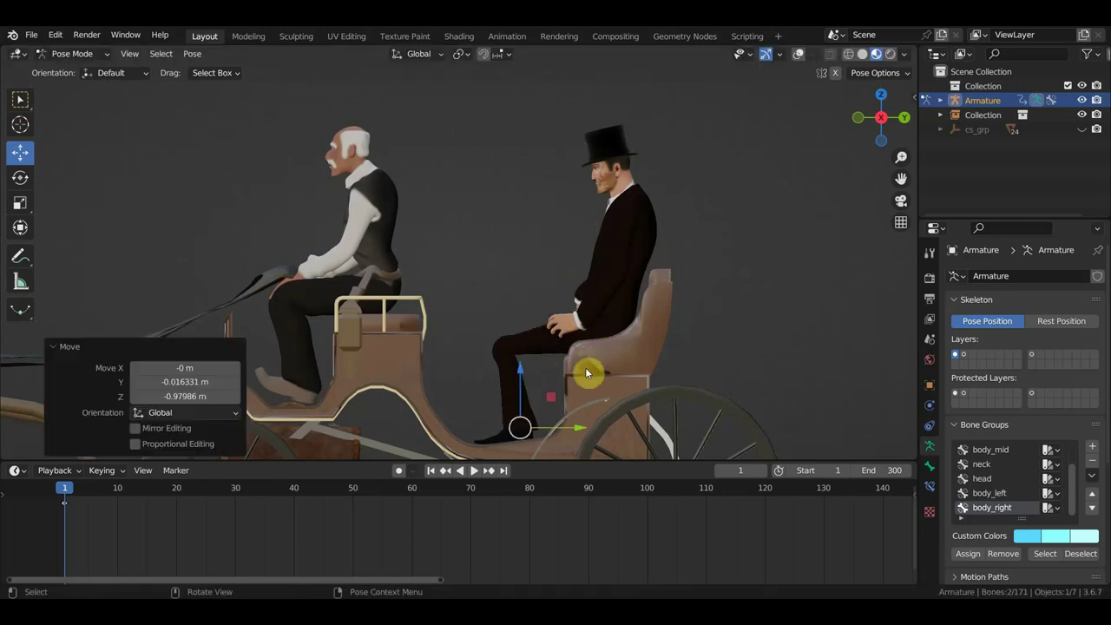
mouse_move(609, 356)
middle_mouse_down()
mouse_move(605, 344)
mouse_move(628, 362)
mouse_move(652, 349)
mouse_move(727, 389)
mouse_move(538, 310)
mouse_move(498, 329)
mouse_move(422, 305)
mouse_move(49, 283)
mouse_move(161, 291)
mouse_move(263, 275)
mouse_move(292, 288)
mouse_move(484, 268)
mouse_move(538, 292)
mouse_move(558, 268)
mouse_move(540, 292)
mouse_move(446, 270)
middle_mouse_up()
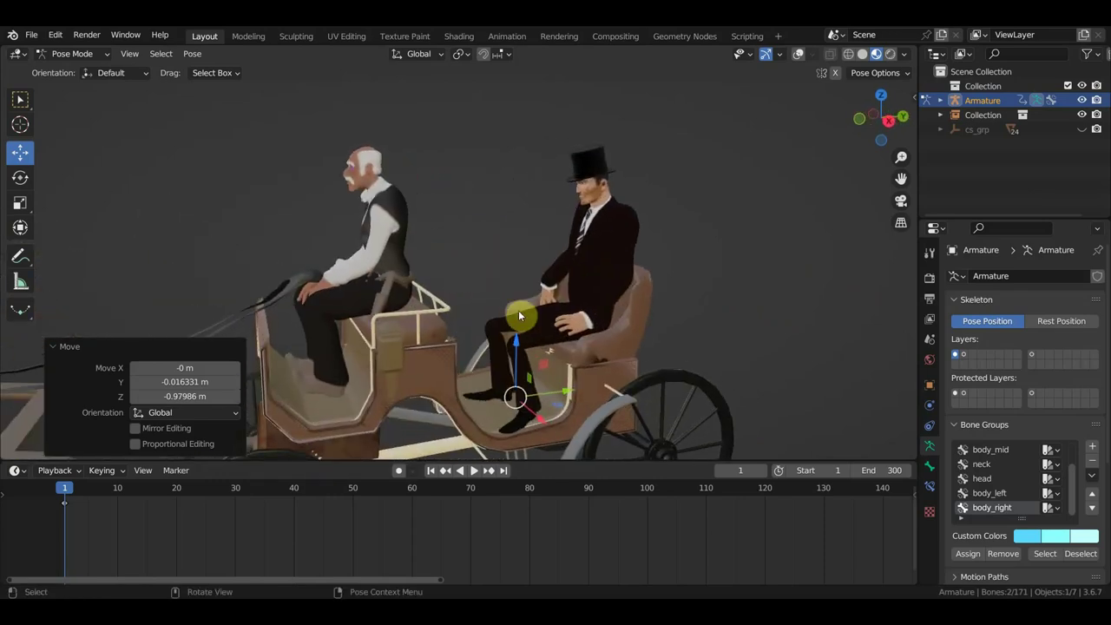
middle_click_drag(518, 312, 474, 306)
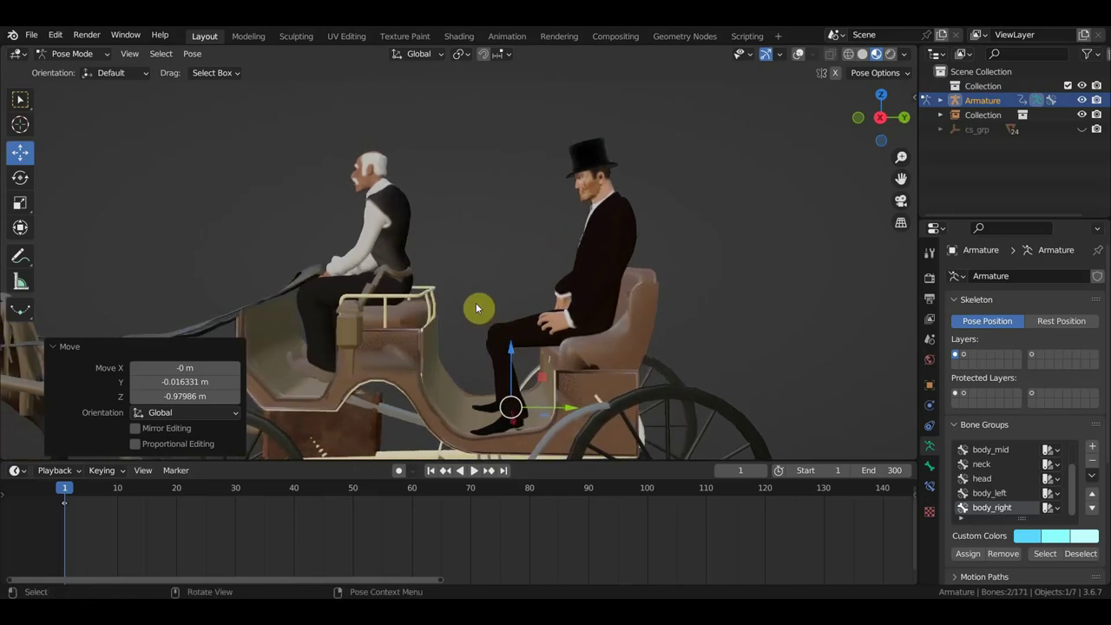
Select all the rig's bones and insert Location & Rotation keyframes at frame 1.
left_click(540, 302)
key("i")
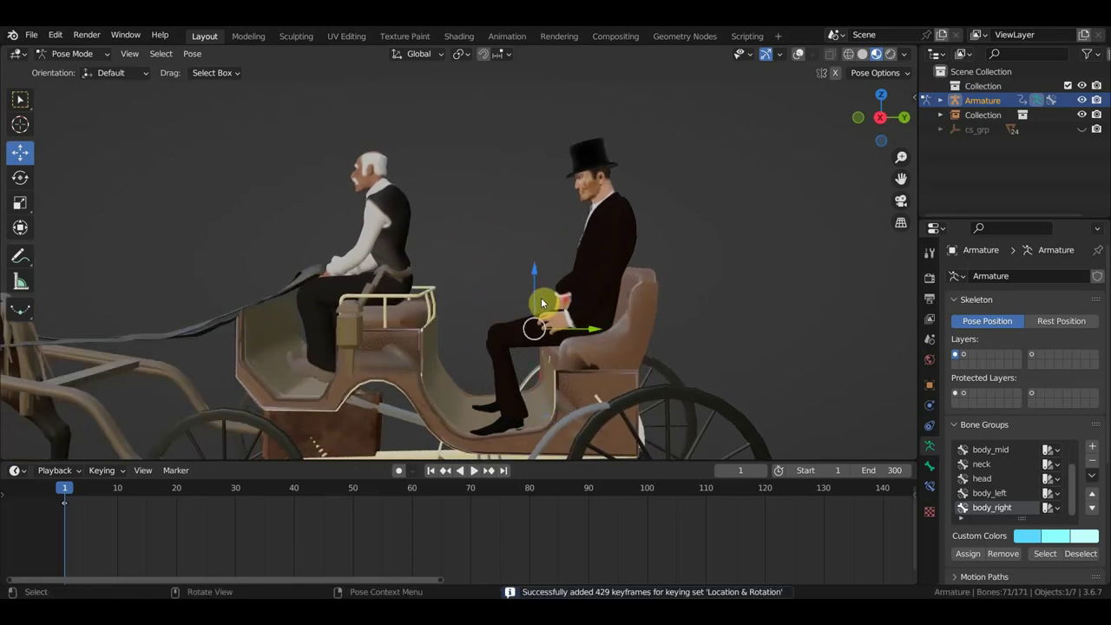
mouse_move(685, 257)
middle_mouse_down()
mouse_move(604, 308)
mouse_move(617, 307)
middle_mouse_up()
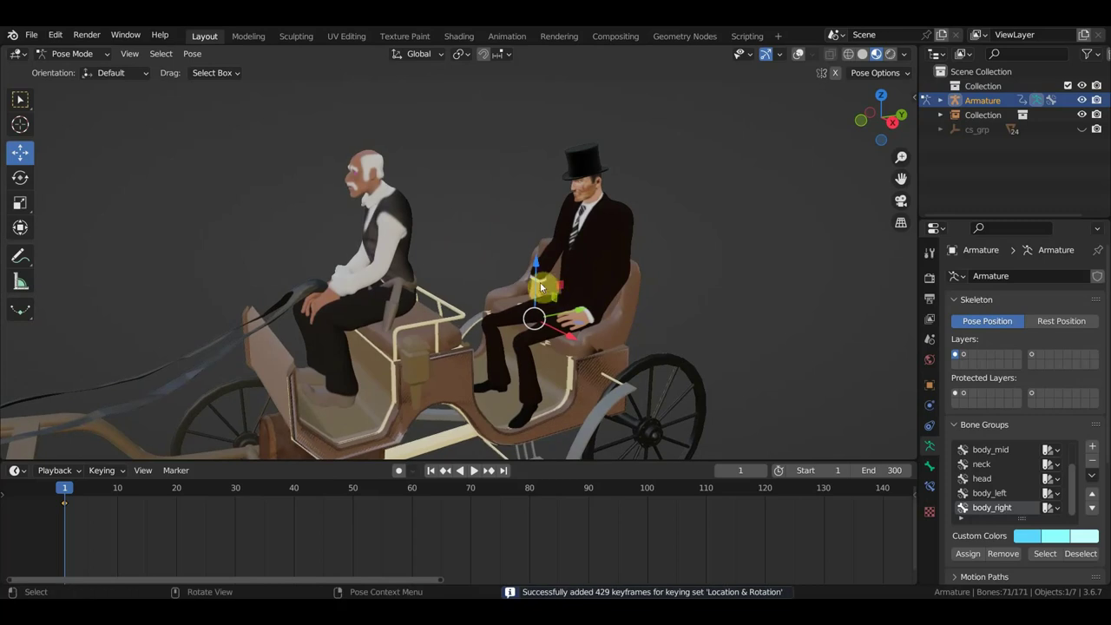
middle_click_drag(540, 286, 685, 290)
With overlays shown again, reposition the Ctrl_Hand_IK_Right control on the passenger's lap.
left_click(798, 54)
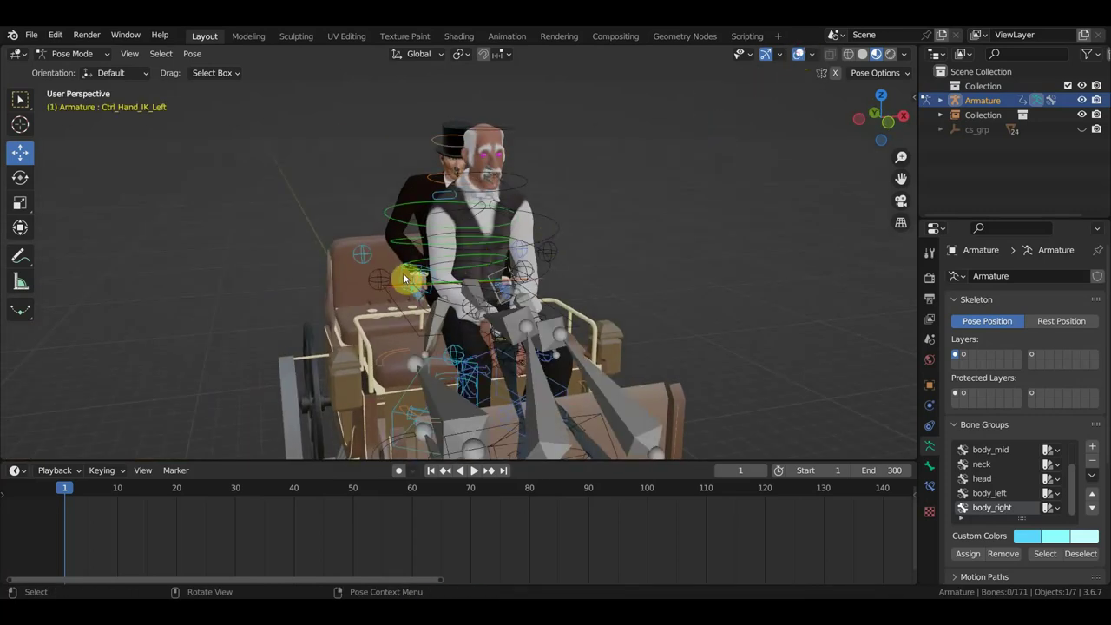
left_click_drag(433, 310, 373, 280)
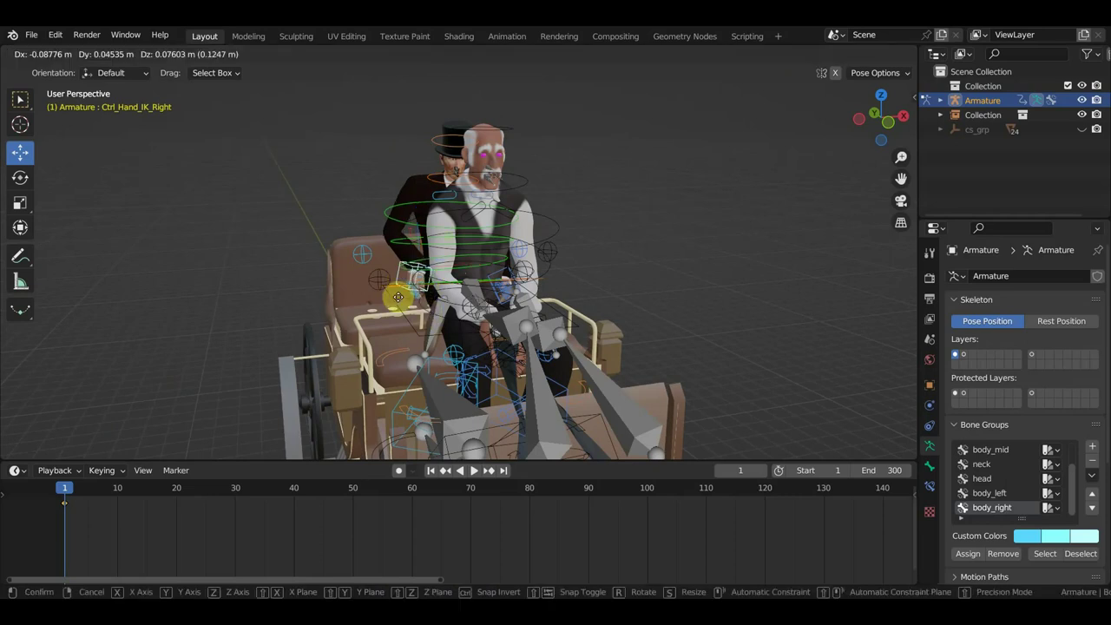
mouse_move(373, 279)
middle_mouse_down()
mouse_move(449, 290)
mouse_move(478, 281)
mouse_move(429, 320)
middle_mouse_up()
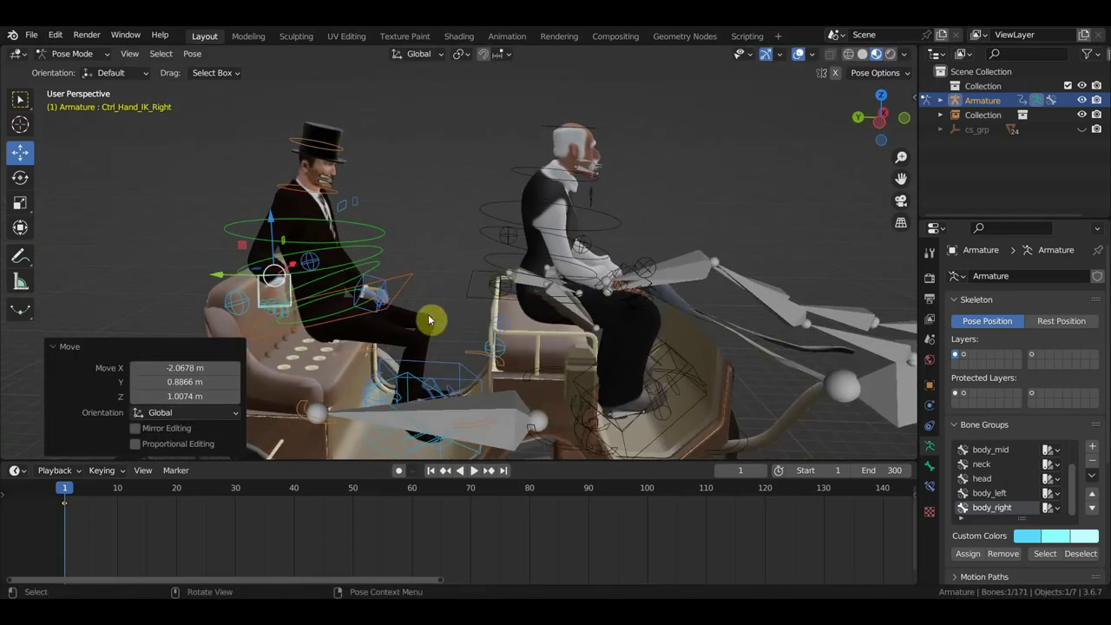
key("g")
left_click(425, 382)
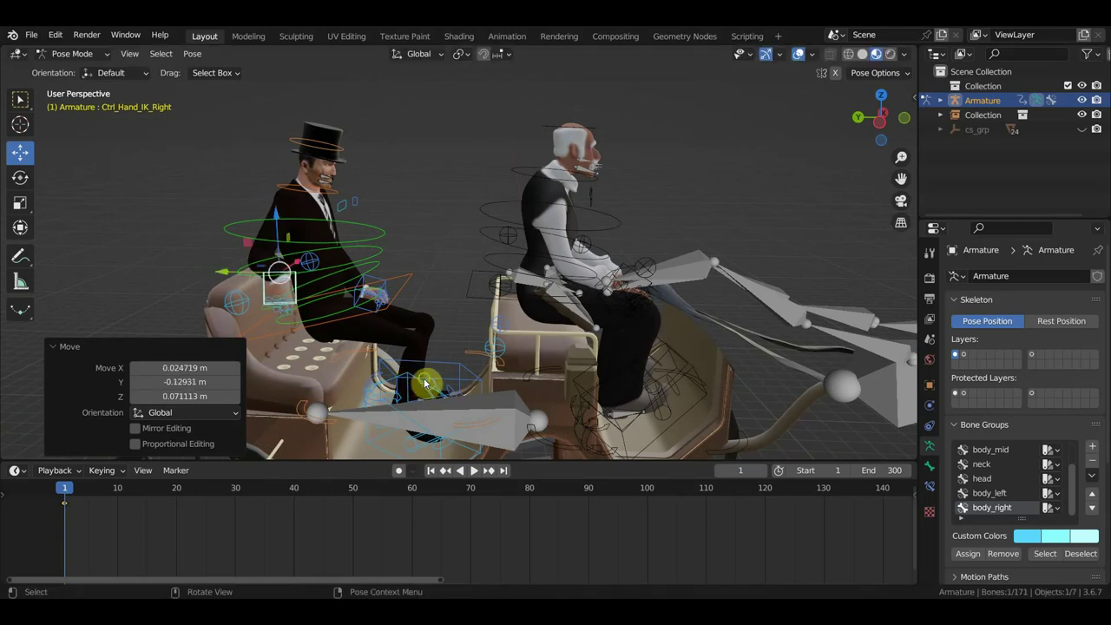
middle_click_drag(425, 383, 482, 387)
key("g")
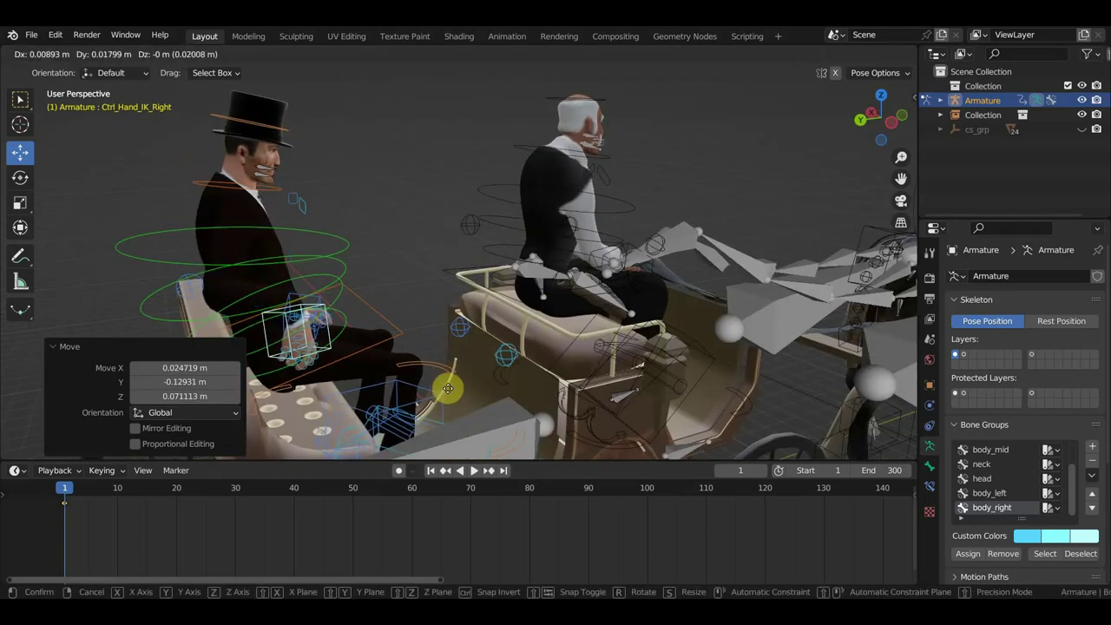
left_click(438, 392)
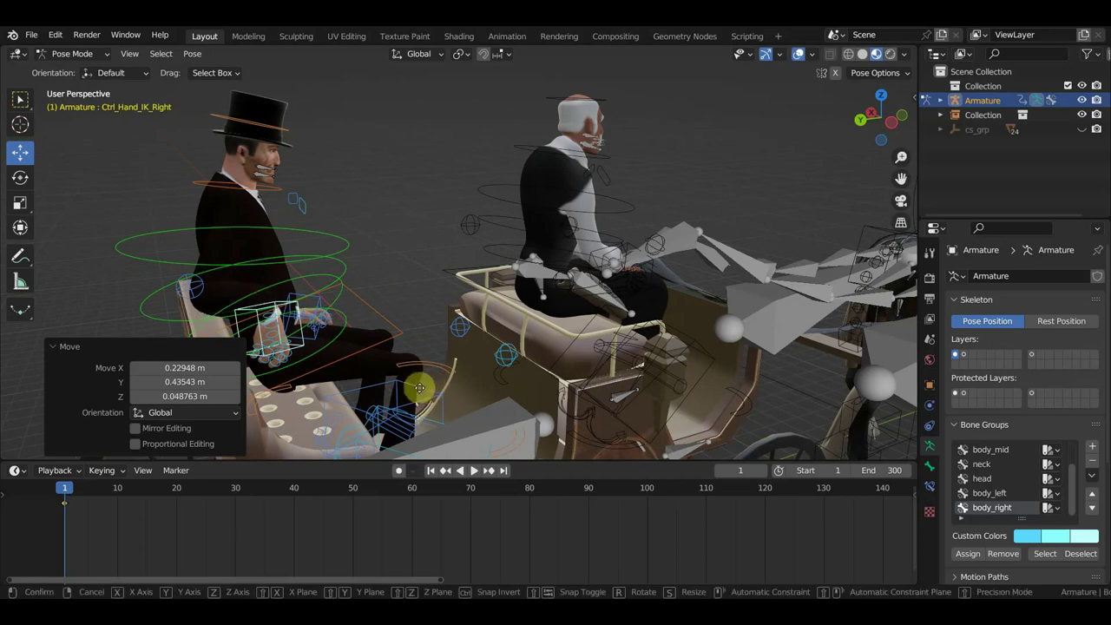
key("g")
left_click(419, 393)
middle_click_drag(419, 392, 321, 385)
key("g")
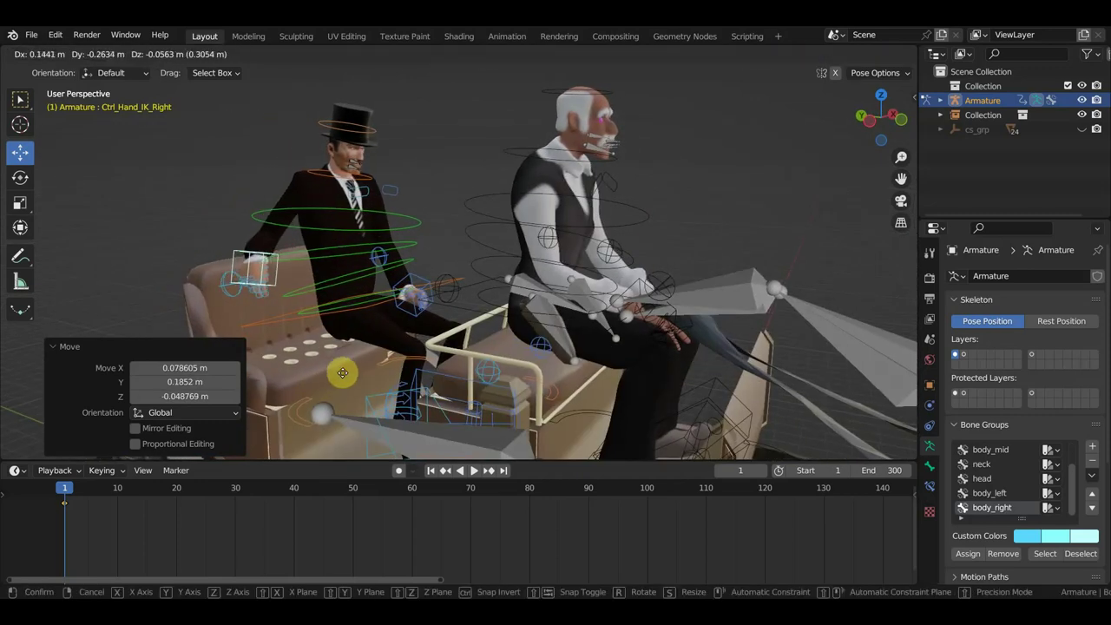
left_click(349, 378)
middle_click_drag(349, 378, 300, 376)
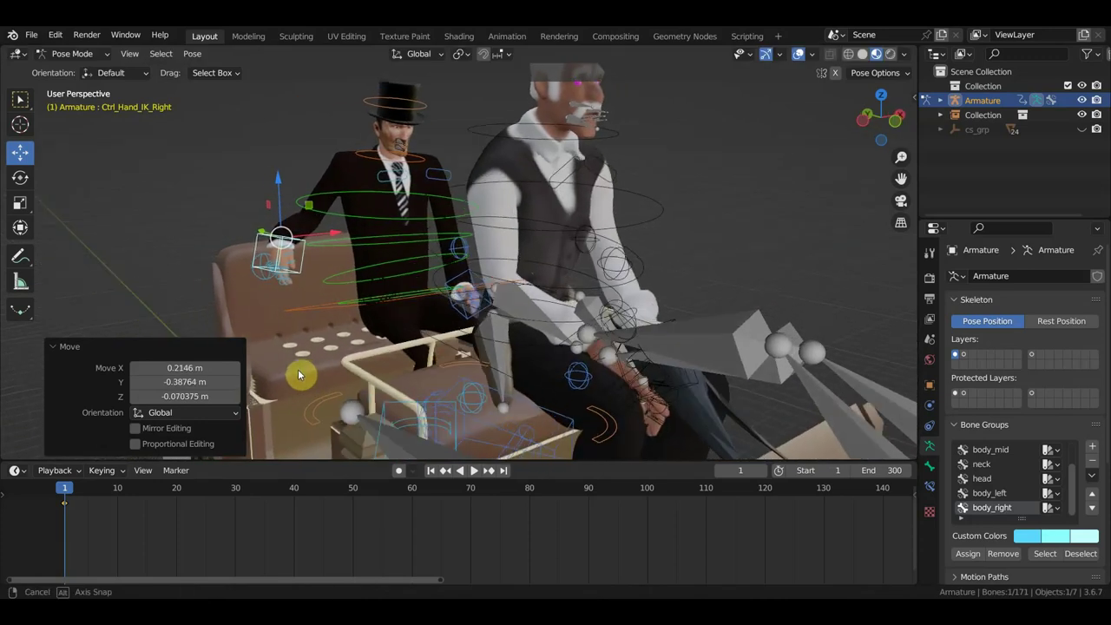
Rotate the left shoulder control, then select the right shoulder and Ctrl_Spine2 controls.
left_click(382, 178)
left_click(445, 180)
mouse_move(445, 180)
middle_mouse_down()
mouse_move(434, 193)
mouse_move(359, 185)
middle_mouse_up()
key("r")
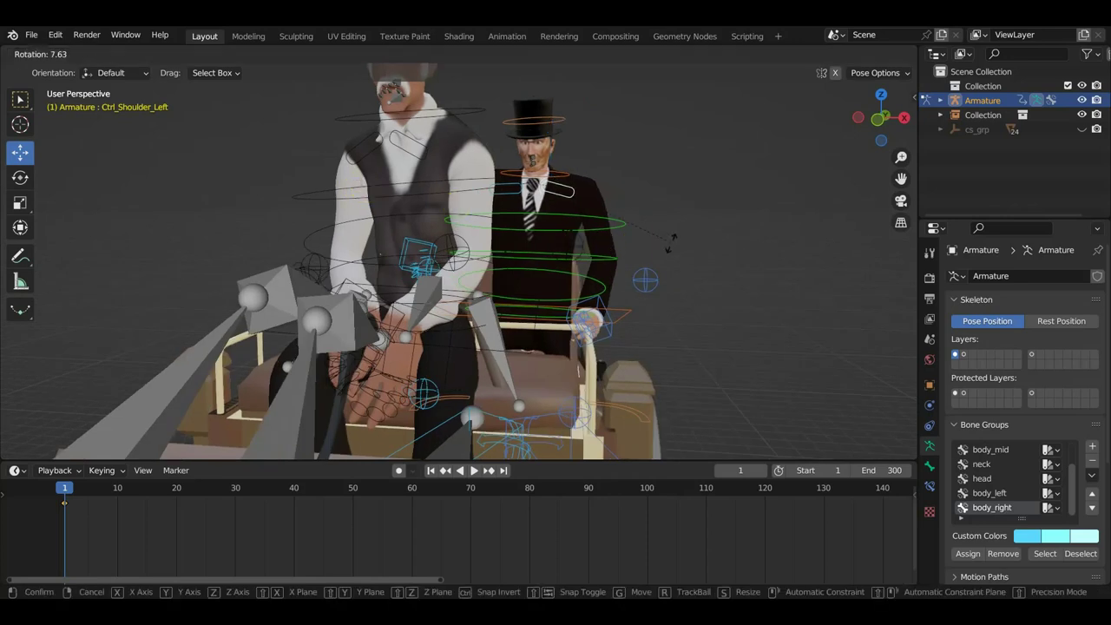
left_click(667, 253)
mouse_move(666, 253)
middle_mouse_down()
mouse_move(565, 243)
mouse_move(668, 211)
middle_mouse_up()
left_click(597, 198)
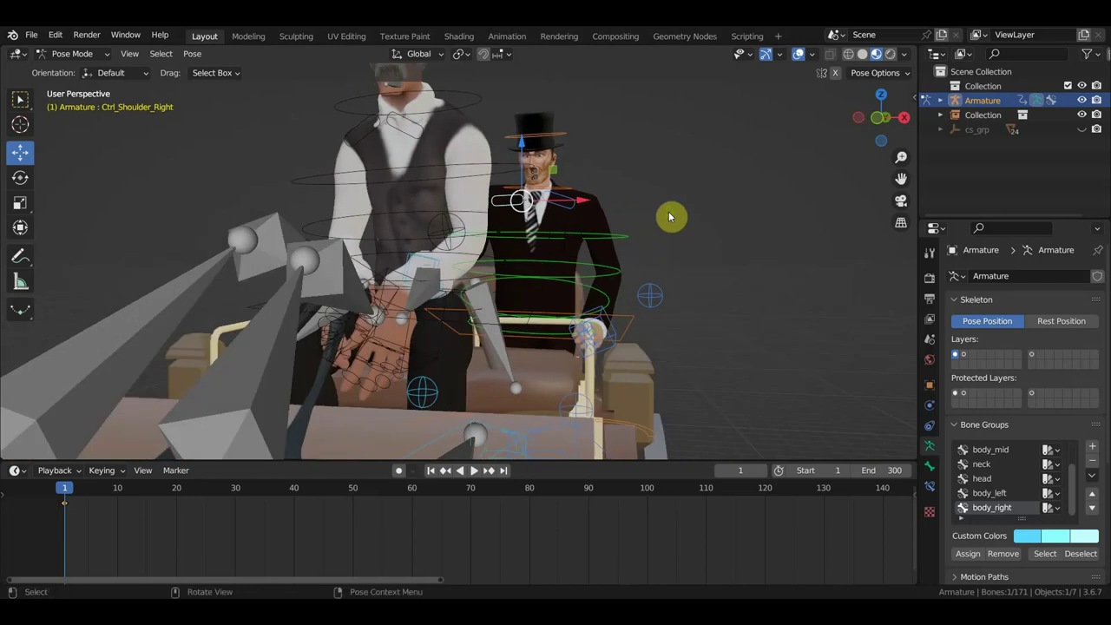
left_click(605, 237)
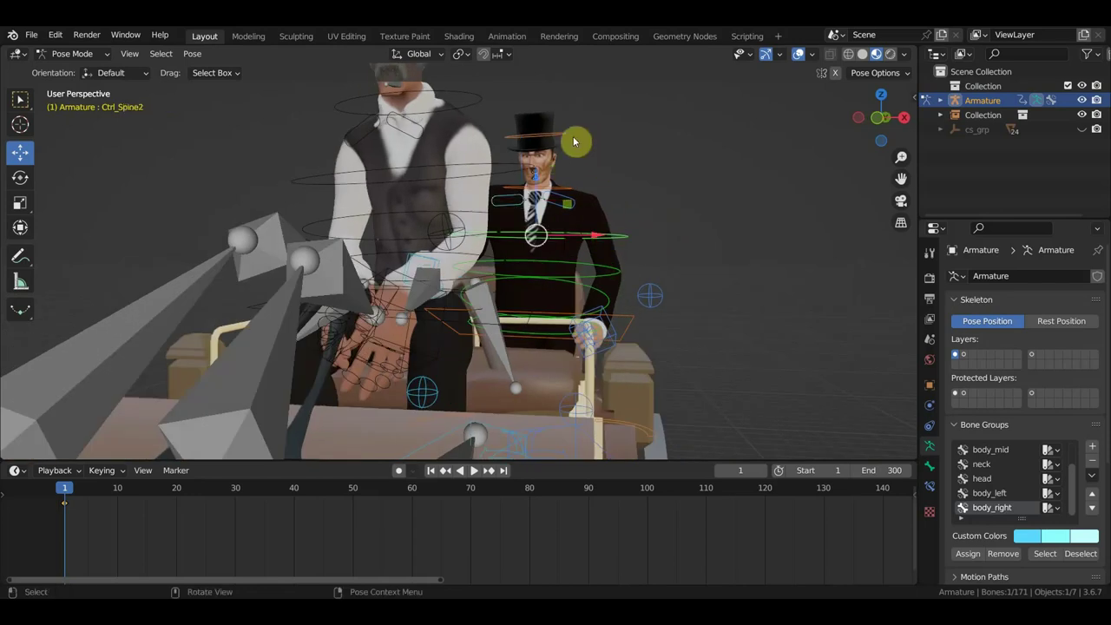
mouse_move(596, 198)
middle_mouse_down()
mouse_move(487, 220)
mouse_move(574, 252)
middle_mouse_up()
Rotate the Ctrl_Hand_IK_Left control −49.1°.
left_click(623, 344)
mouse_move(623, 344)
middle_mouse_down()
mouse_move(708, 342)
mouse_move(639, 310)
middle_mouse_up()
key("r")
left_click(691, 298)
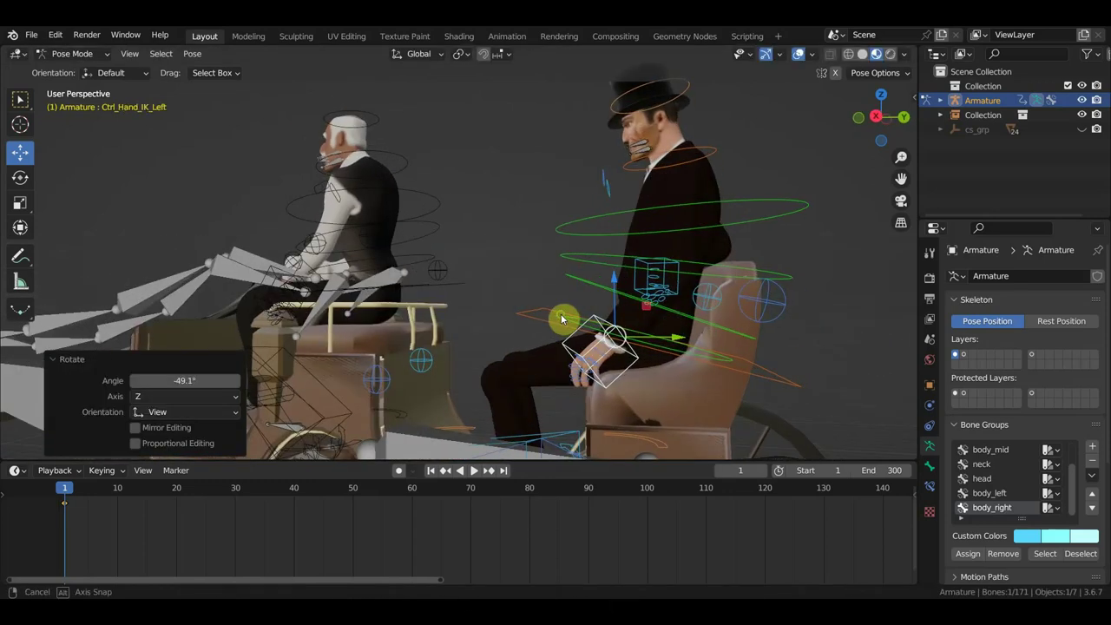
Lower the left shoulder control 0.227 m and start tilting Ctrl_Hips.
mouse_move(694, 214)
middle_mouse_down()
mouse_move(799, 199)
mouse_move(745, 199)
middle_mouse_up()
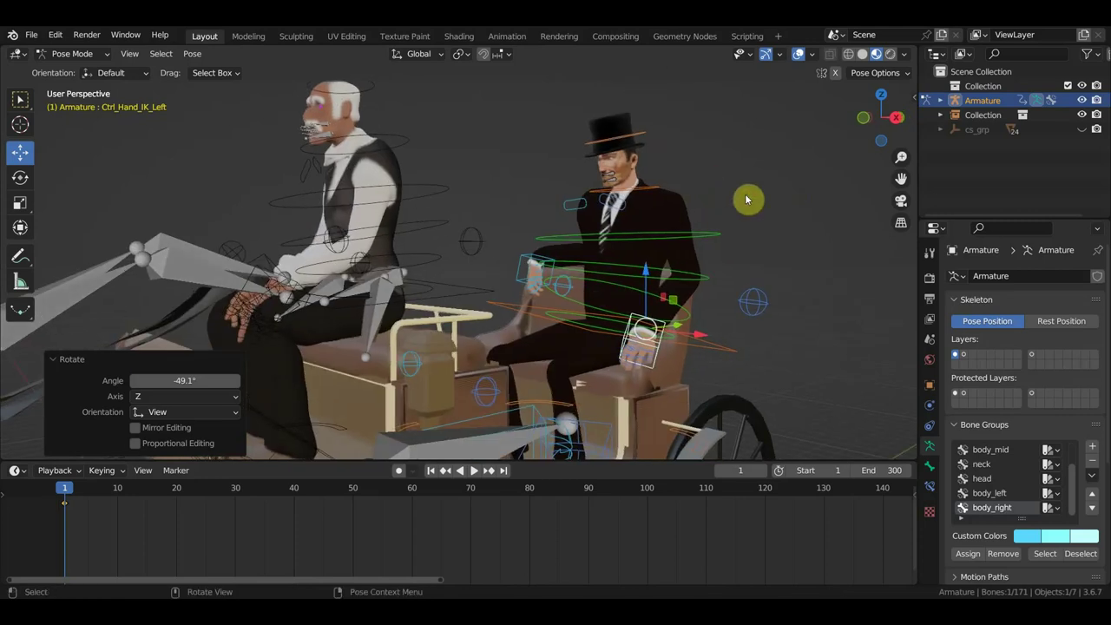
left_click(652, 225)
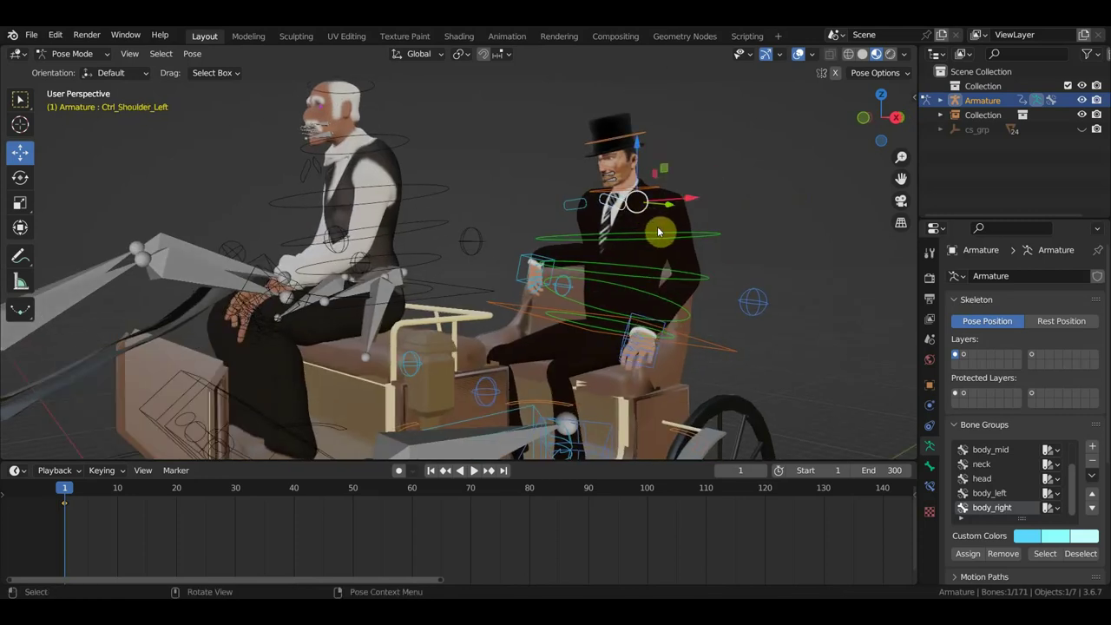
left_click_drag(658, 231, 656, 240)
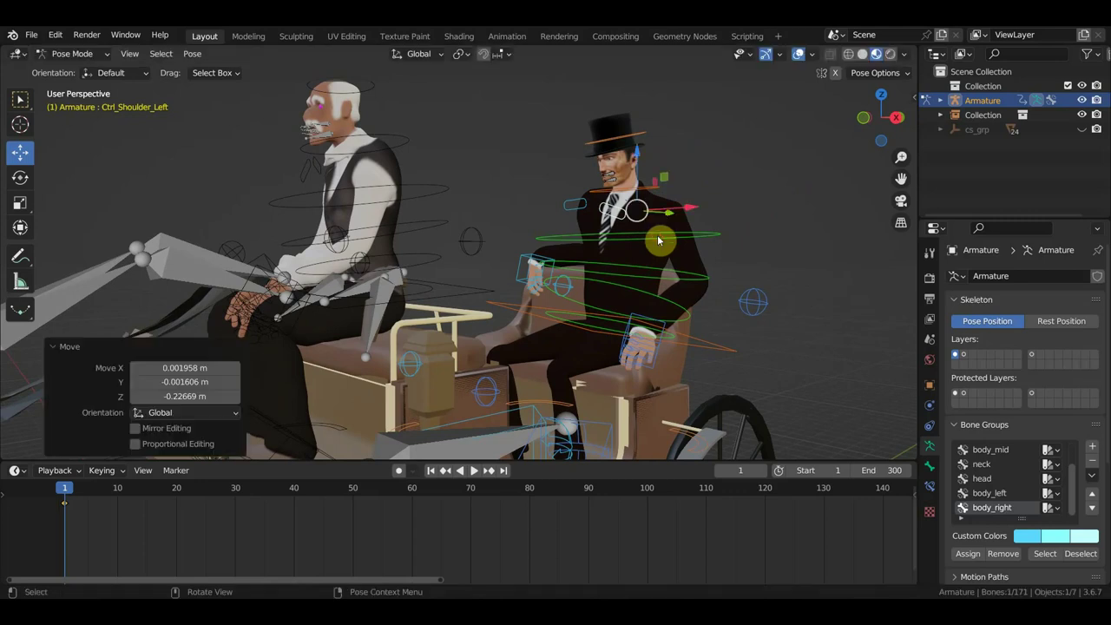
middle_click_drag(656, 241, 744, 235)
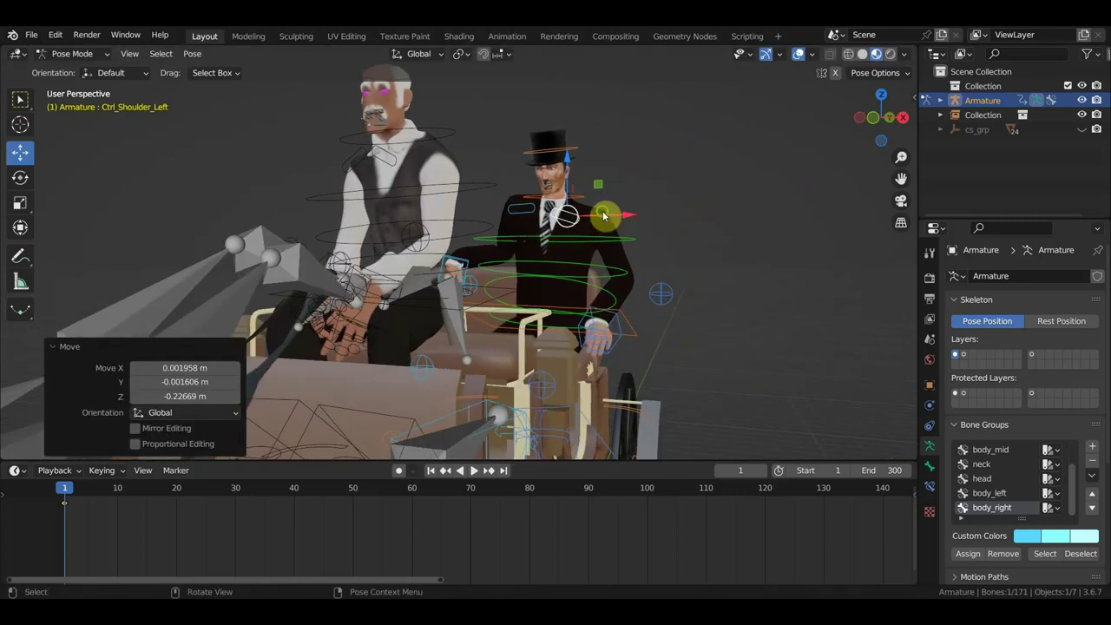
mouse_move(605, 215)
middle_mouse_down()
mouse_move(488, 209)
mouse_move(633, 218)
mouse_move(686, 235)
mouse_move(657, 243)
middle_mouse_up()
left_click(658, 335)
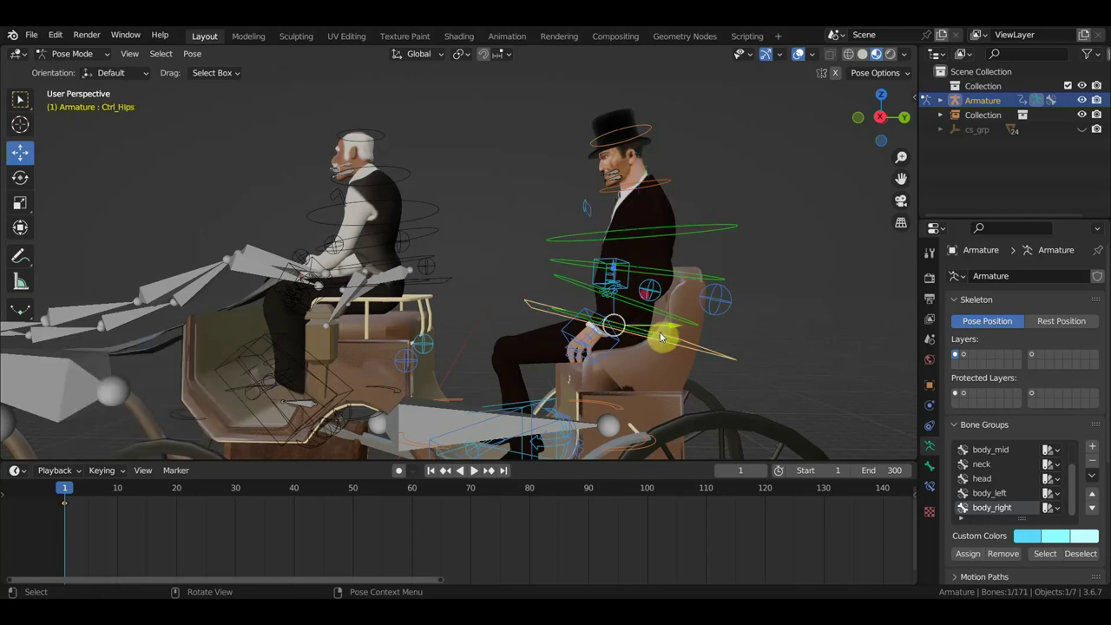
key("r")
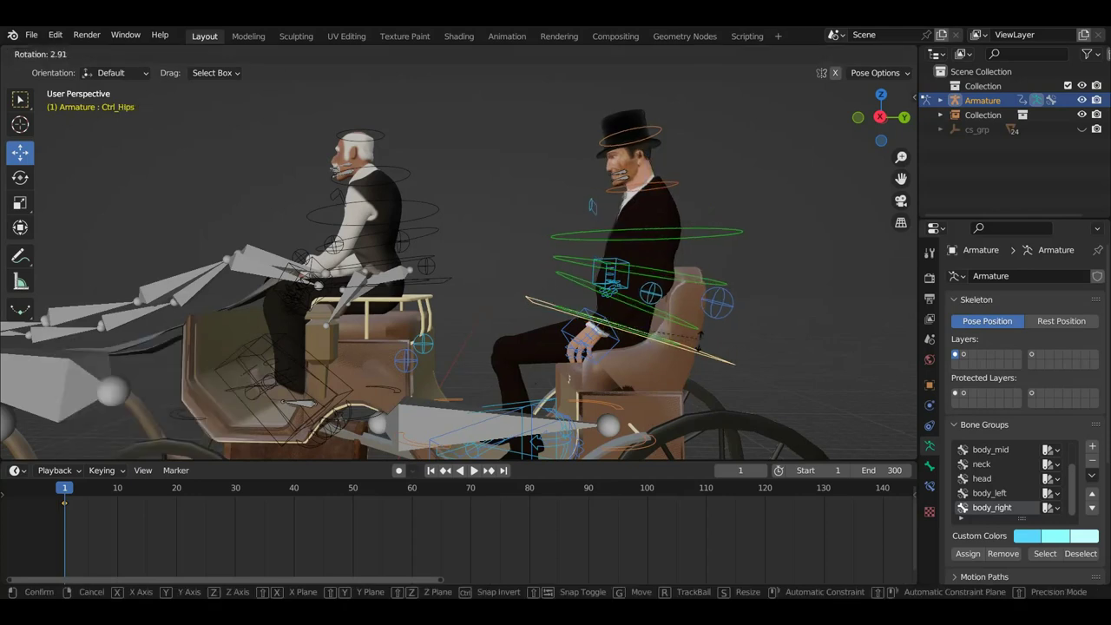
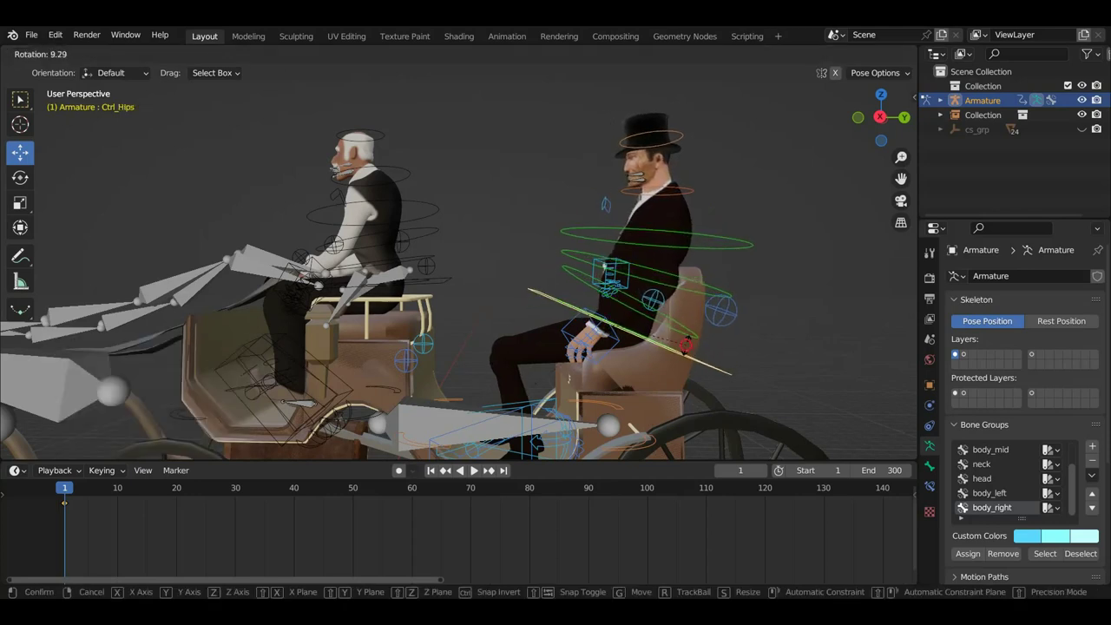
Turn the passenger's hips and then his Ctrl_Spine1 control slightly.
left_click(685, 346)
left_click(684, 281)
key("r")
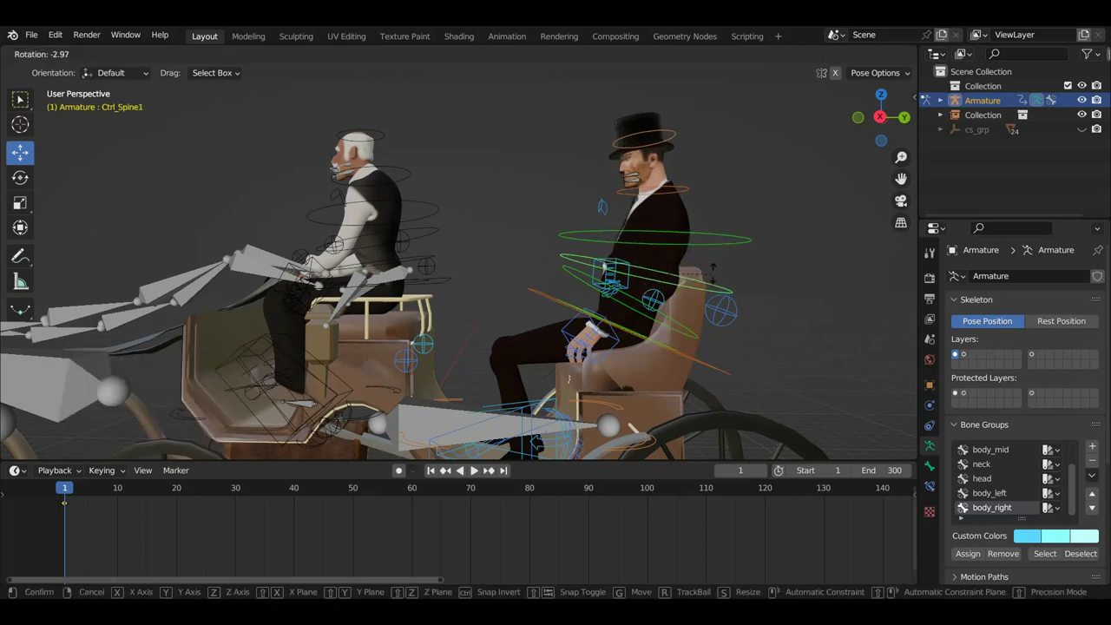
left_click(692, 204)
Tilt the passenger's head control, refining it from a front view.
left_click(668, 126)
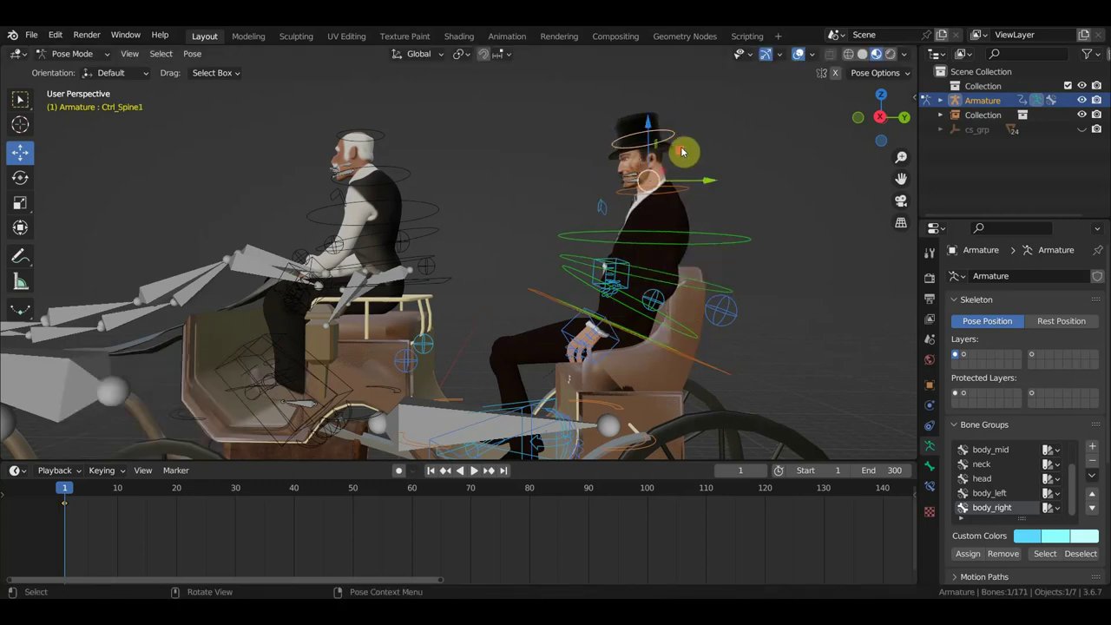
key("r")
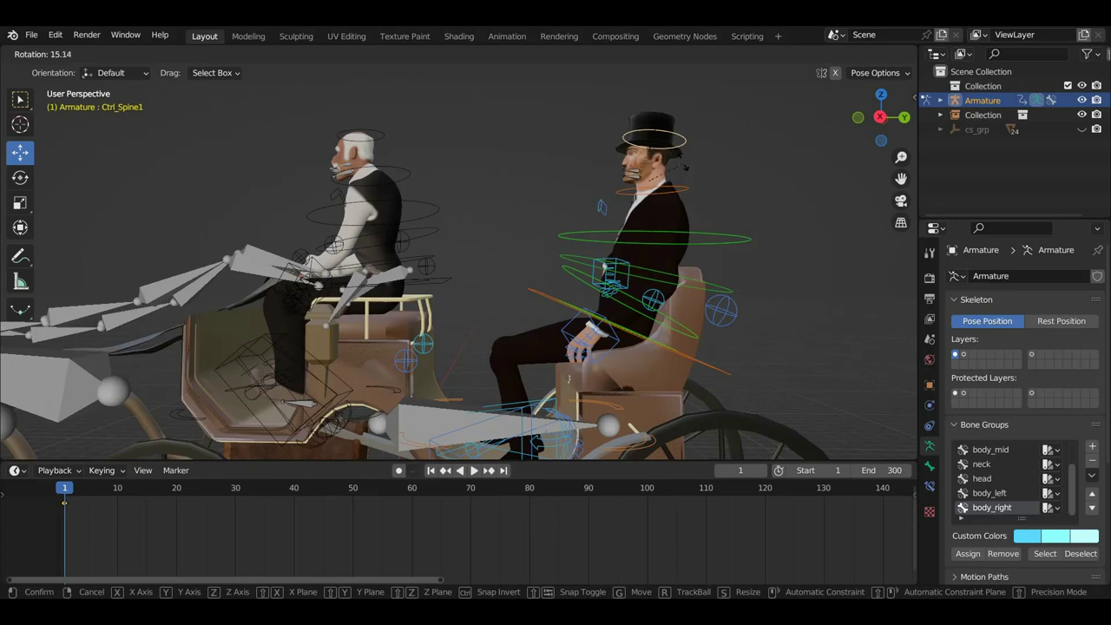
left_click(731, 183)
middle_click_drag(732, 183, 808, 185)
key("r")
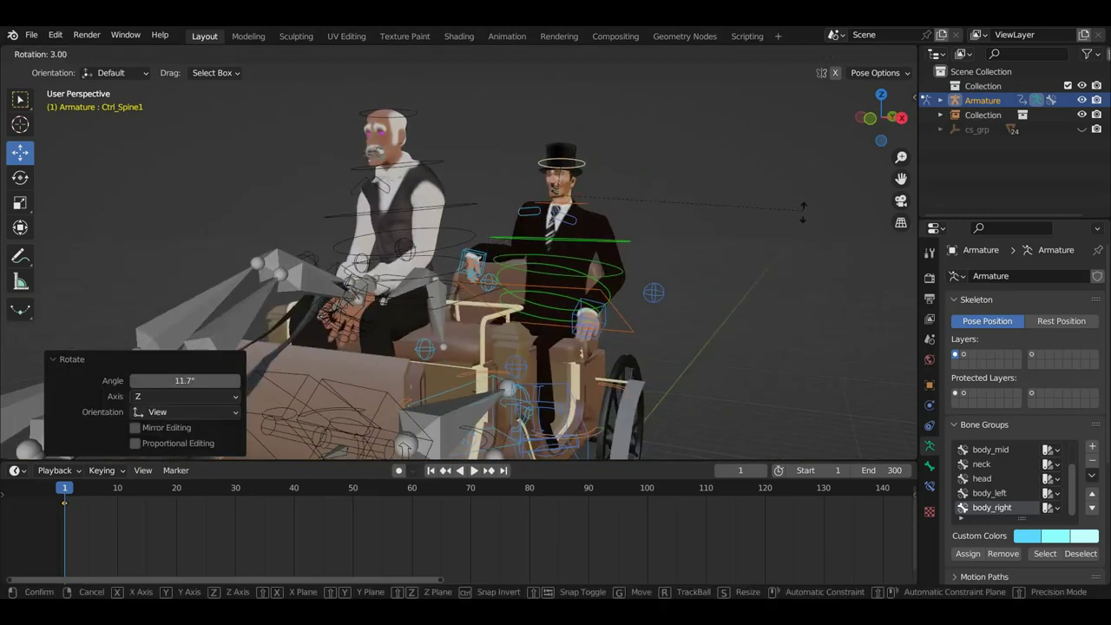
left_click(793, 198)
Move Ctrl_Hand_IK_Left so the passenger's left hand rests near his lap.
mouse_move(781, 204)
middle_mouse_down()
mouse_move(508, 183)
mouse_move(500, 339)
middle_mouse_up()
left_click(499, 338)
key("g")
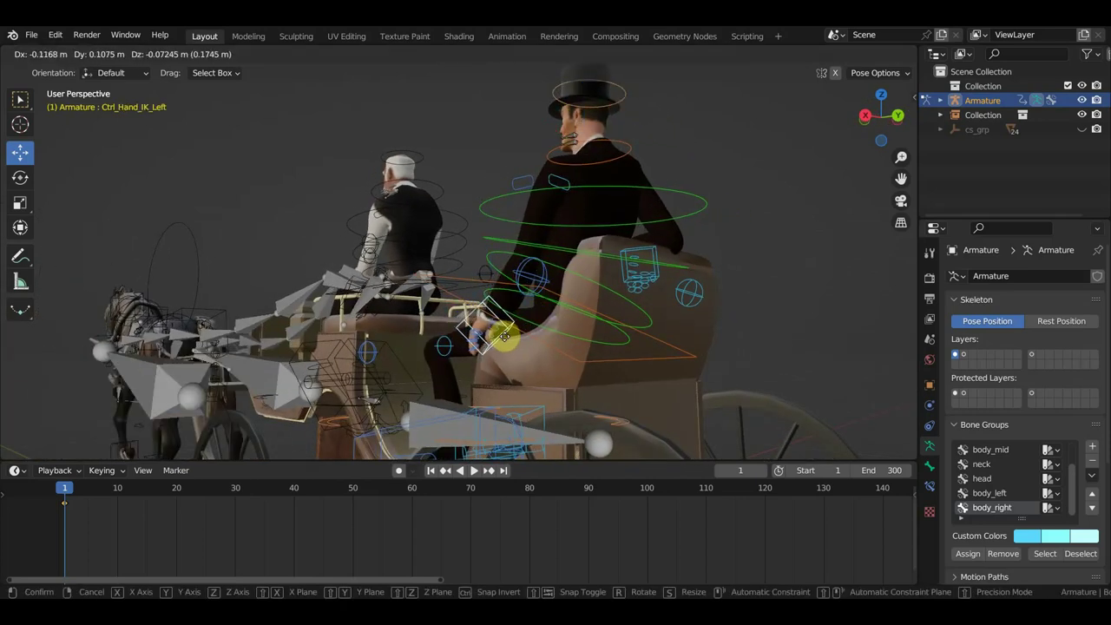
left_click(510, 351)
mouse_move(511, 352)
middle_mouse_down()
mouse_move(613, 354)
mouse_move(597, 359)
mouse_move(679, 314)
mouse_move(791, 311)
mouse_move(820, 327)
middle_mouse_up()
key("g")
left_click(614, 356)
middle_click_drag(830, 328, 732, 301)
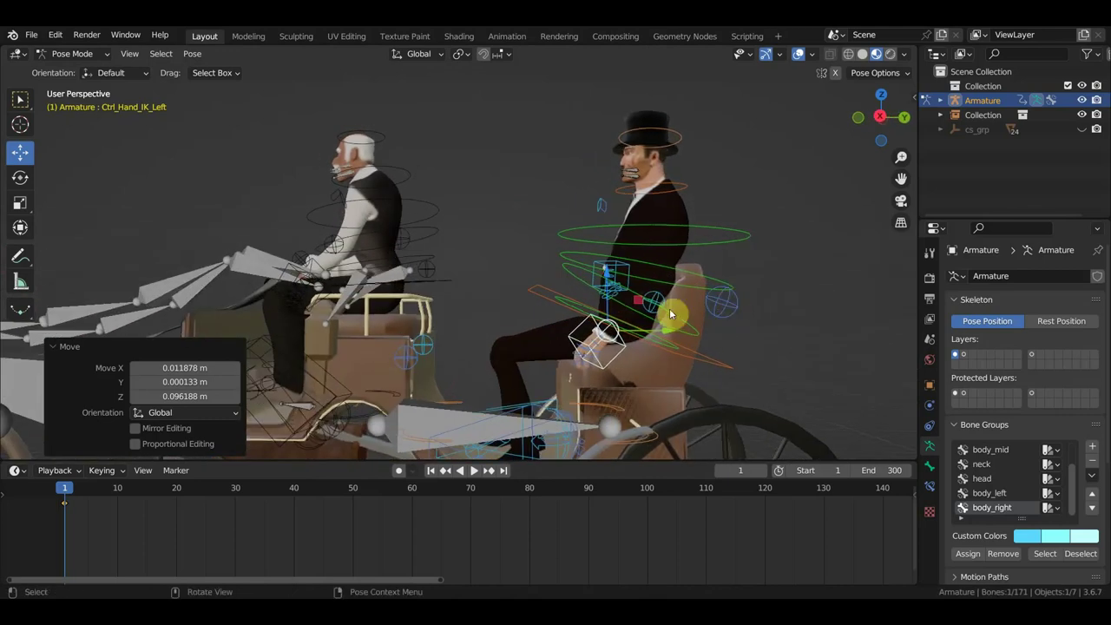
scroll(669, 308, "down", 1)
scroll(645, 317, "down", 1)
Key location and rotation for all passenger bones at frame 1 and play back.
key("a")
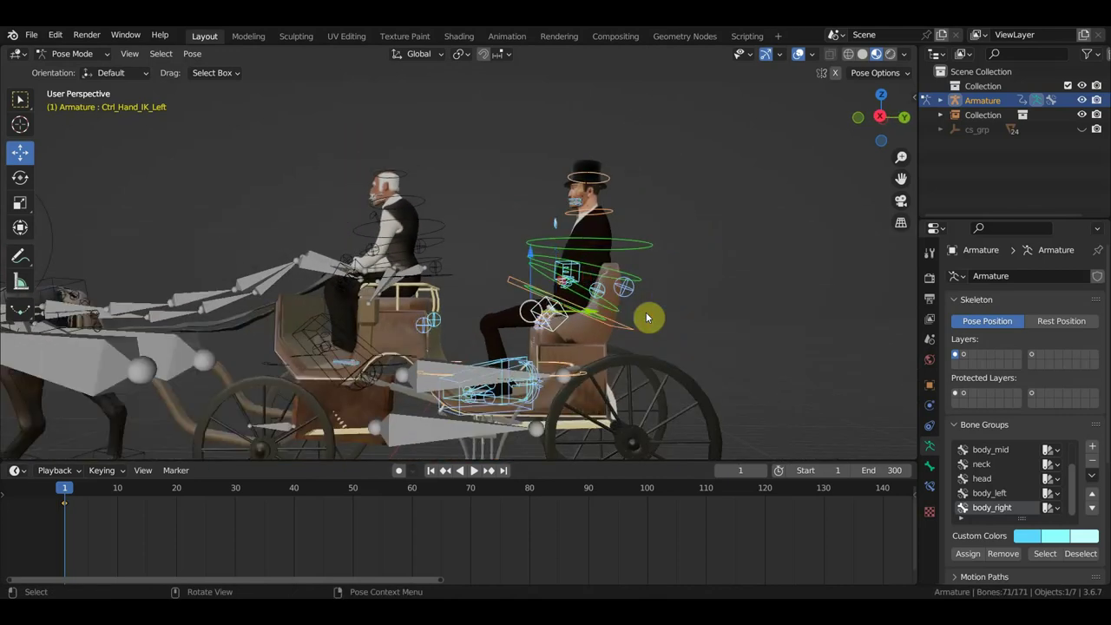
key("i")
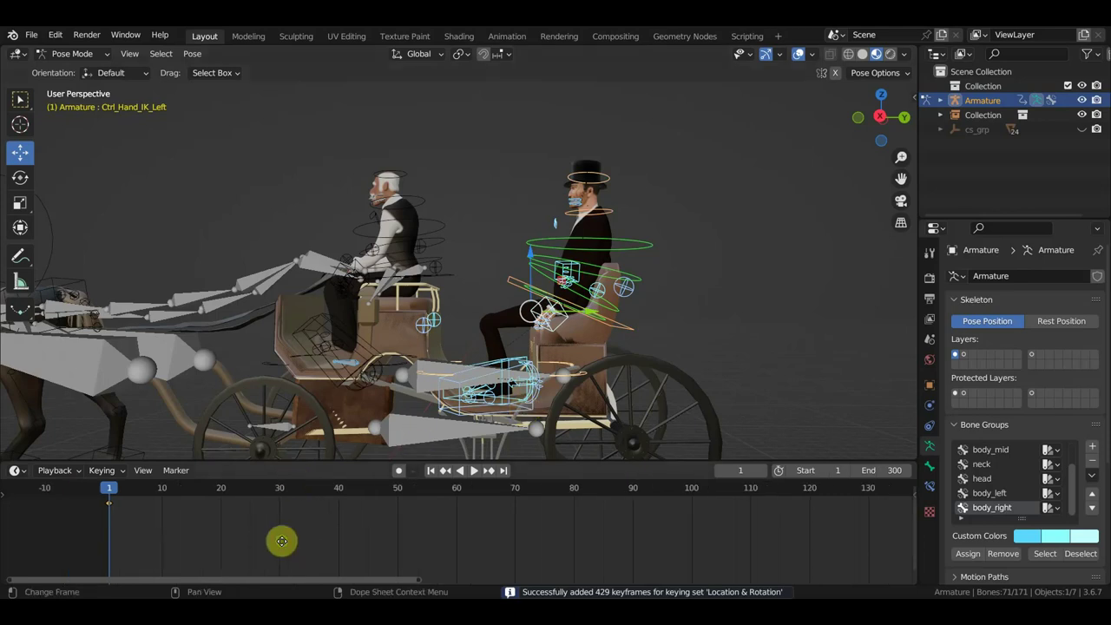
mouse_move(280, 538)
middle_mouse_down()
mouse_move(583, 568)
mouse_move(440, 541)
middle_mouse_up()
middle_click_drag(613, 348, 459, 355)
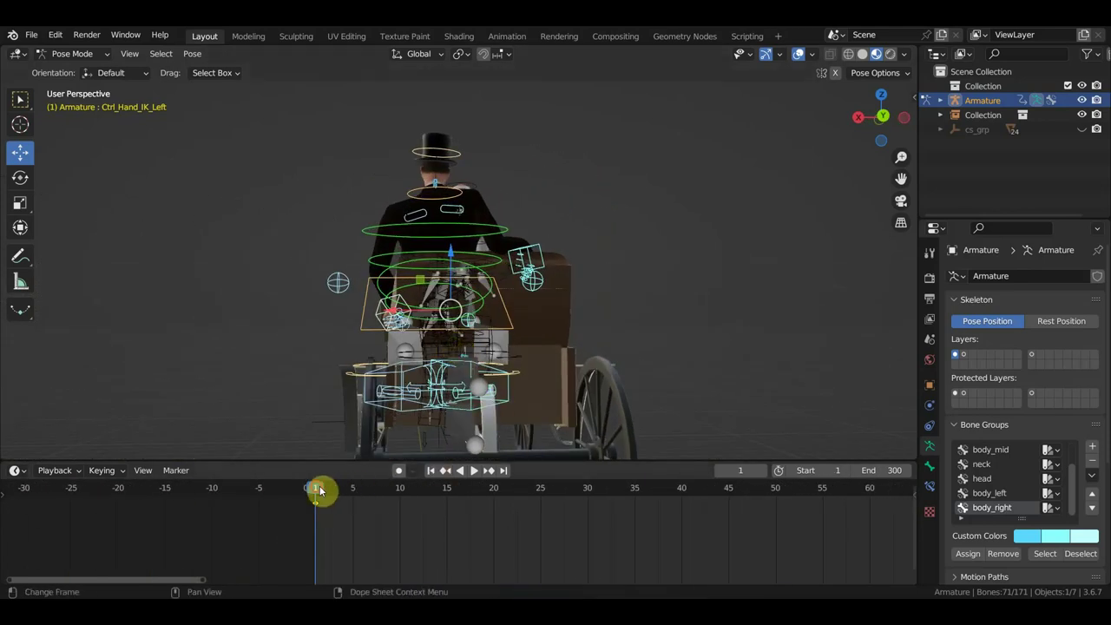
key("space")
left_click_drag(357, 497, 302, 490)
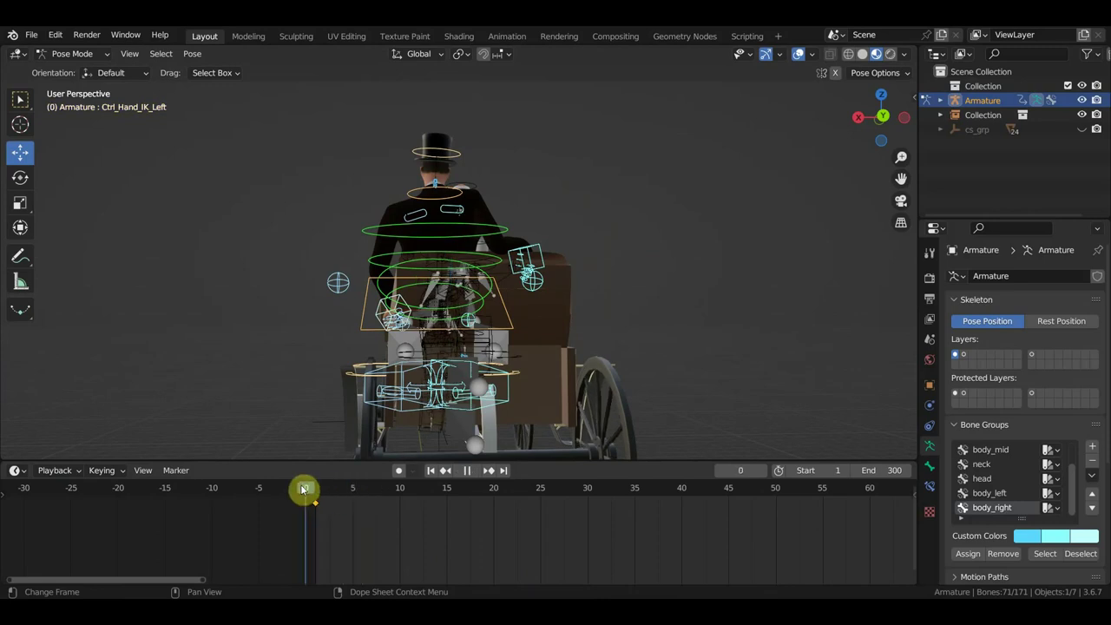
middle_click_drag(557, 414, 744, 122)
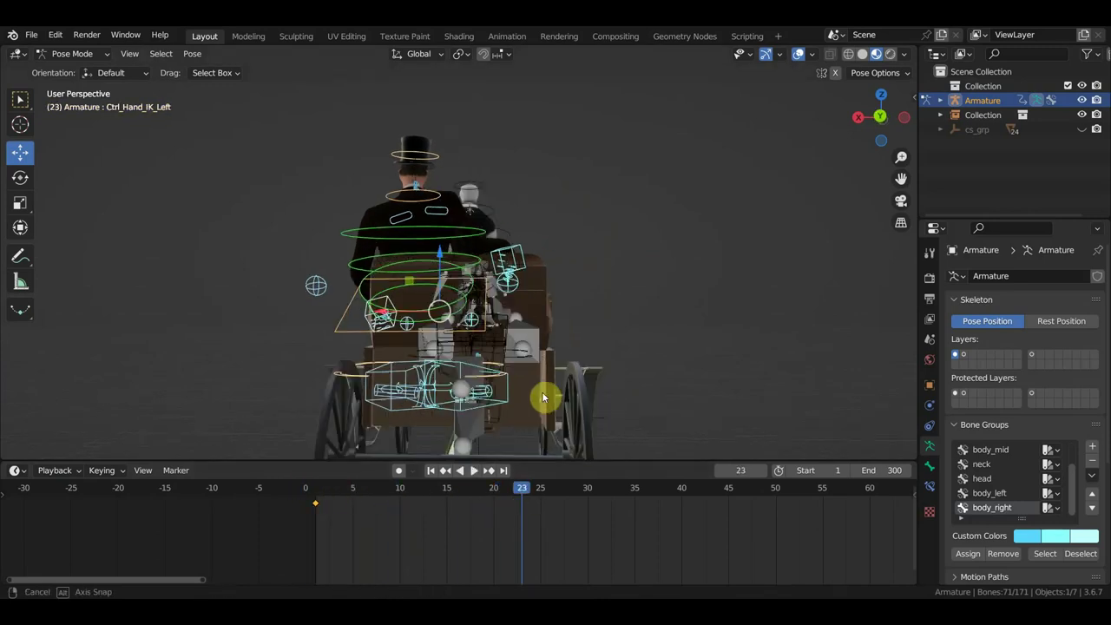
Hide the viewport overlays and scrub frames 15 to 28 to inspect the pose.
left_click(798, 55)
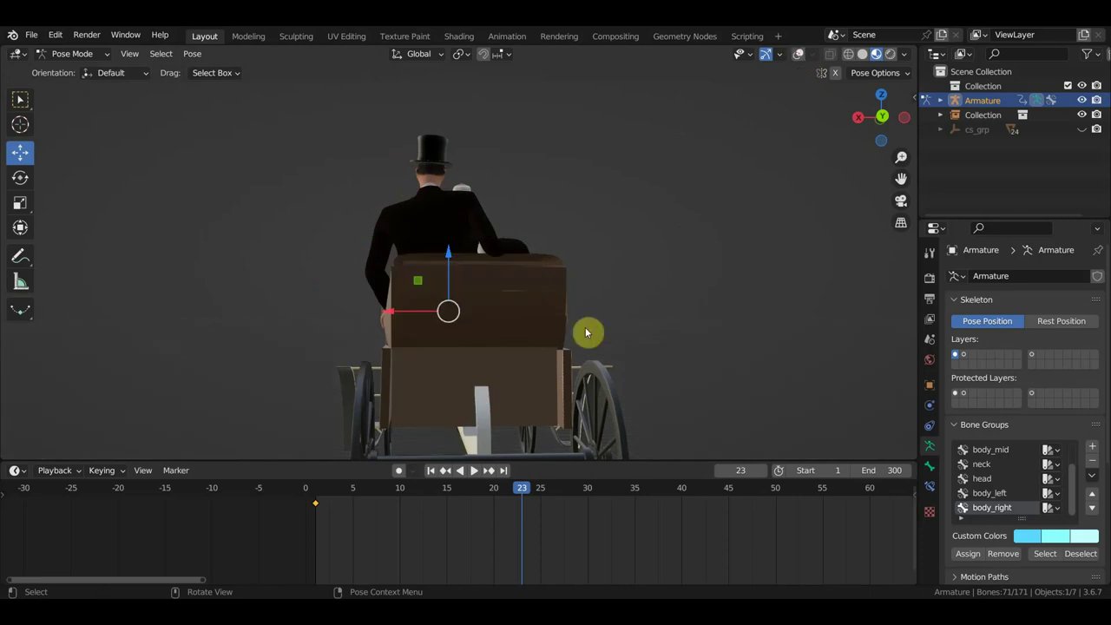
mouse_move(520, 493)
left_mouse_down()
mouse_move(448, 502)
mouse_move(788, 526)
mouse_move(318, 513)
mouse_move(535, 539)
mouse_move(365, 535)
left_mouse_up()
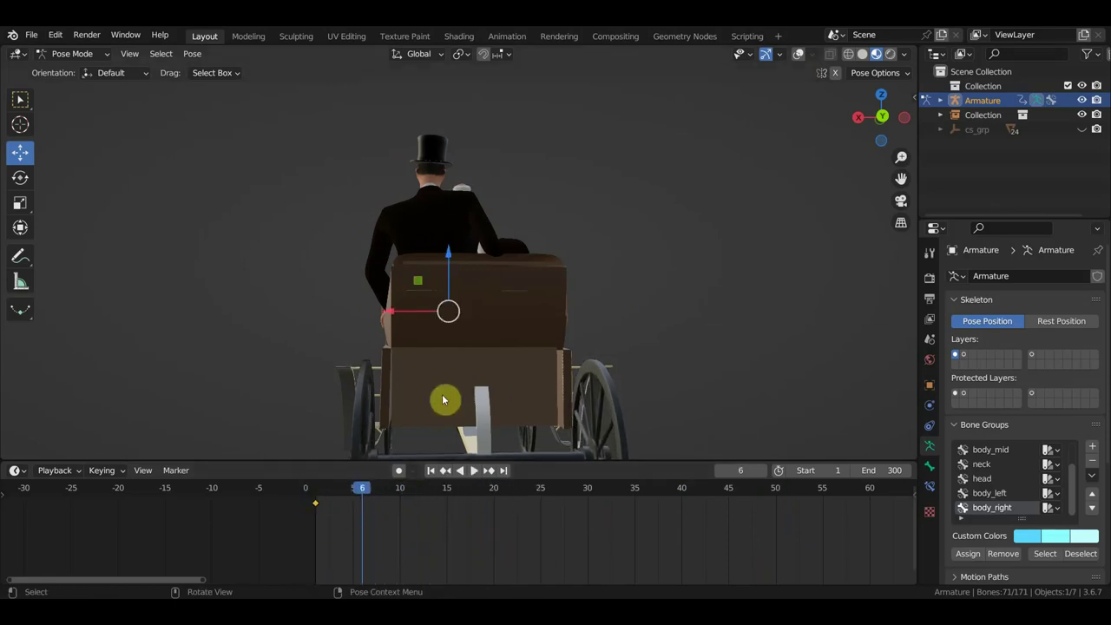
middle_click_drag(442, 397, 416, 409)
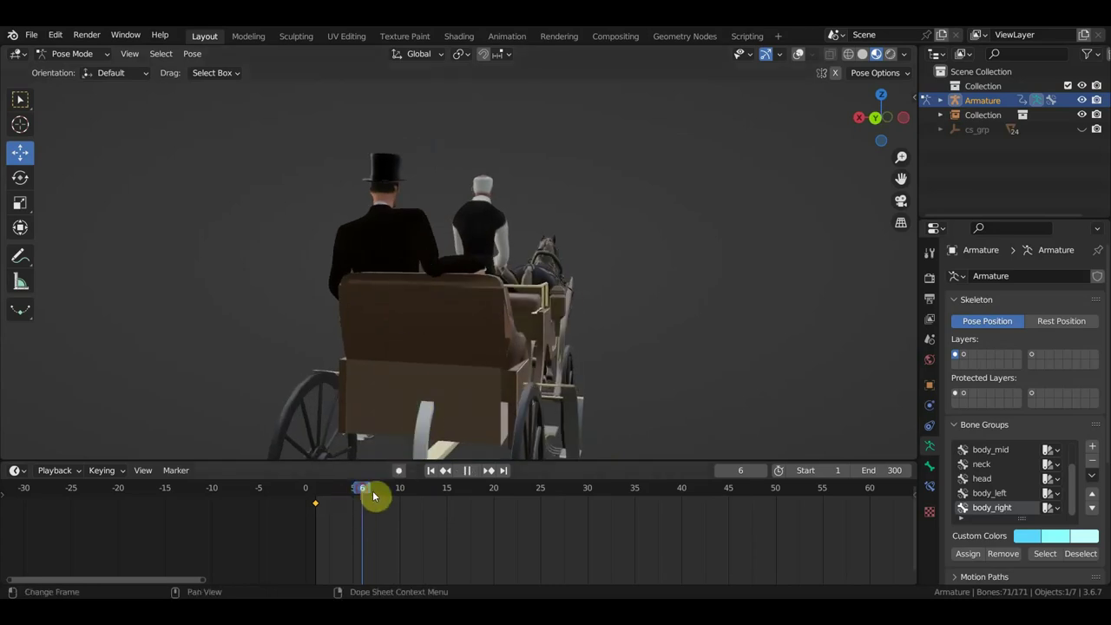
mouse_move(373, 495)
left_mouse_down()
mouse_move(458, 510)
mouse_move(409, 499)
left_mouse_up()
scroll(541, 387, "up", 2)
middle_click_drag(541, 387, 471, 396)
mouse_move(466, 500)
left_mouse_down()
mouse_move(620, 508)
mouse_move(463, 500)
left_mouse_up()
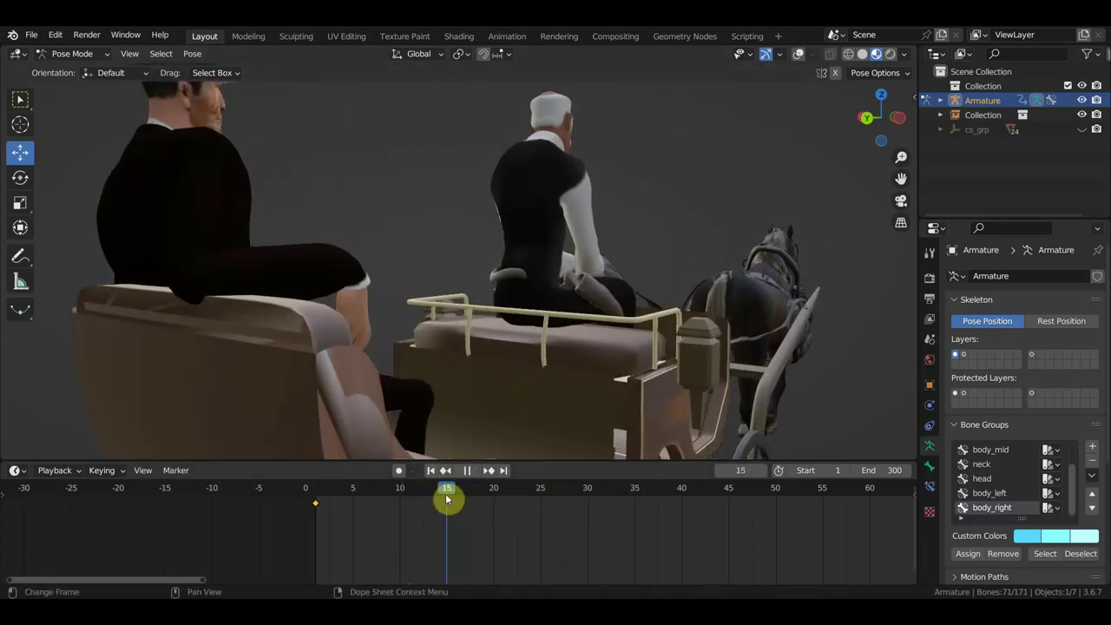
mouse_move(570, 380)
middle_mouse_down()
mouse_move(610, 379)
mouse_move(532, 346)
middle_mouse_up()
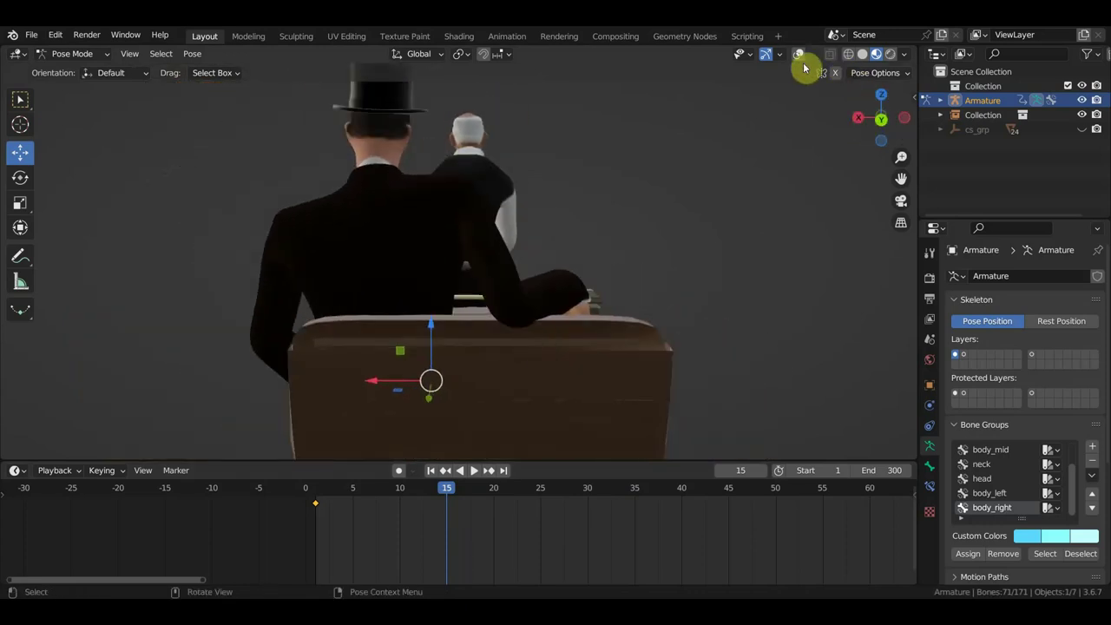
Show the bone overlays again and rotate the passenger's Ctrl_Hips control.
left_click(798, 53)
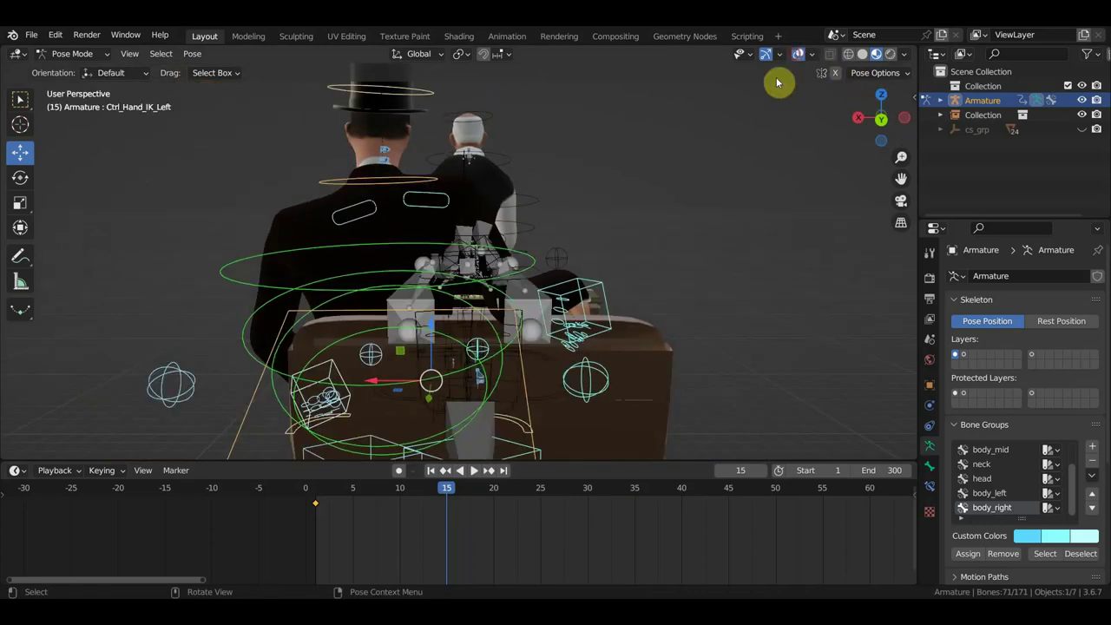
left_click(523, 379)
key("r")
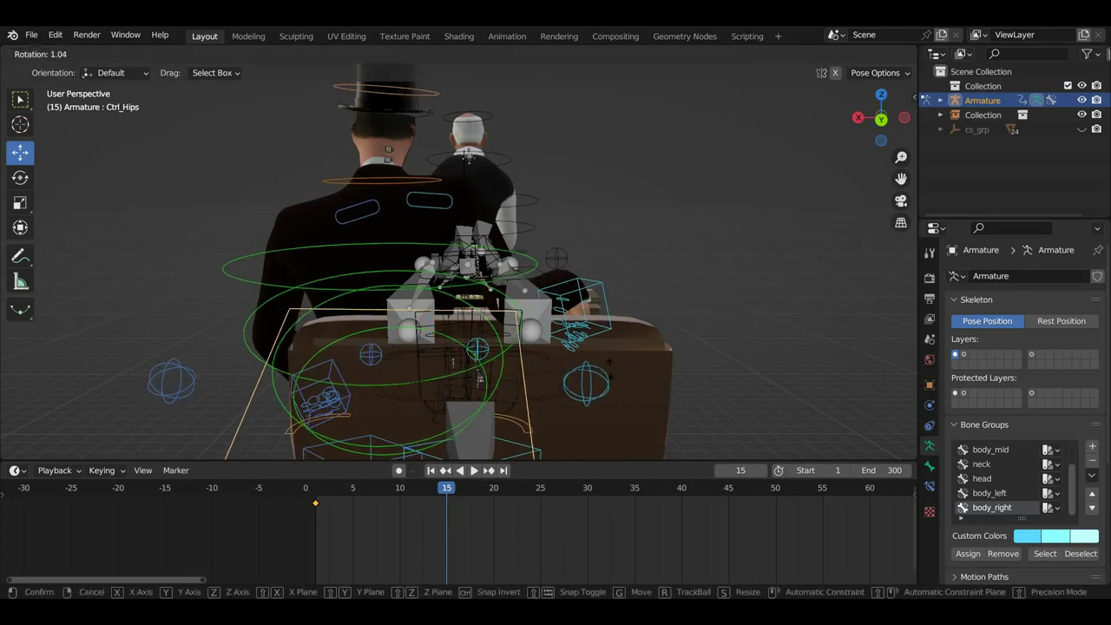
left_click(608, 378)
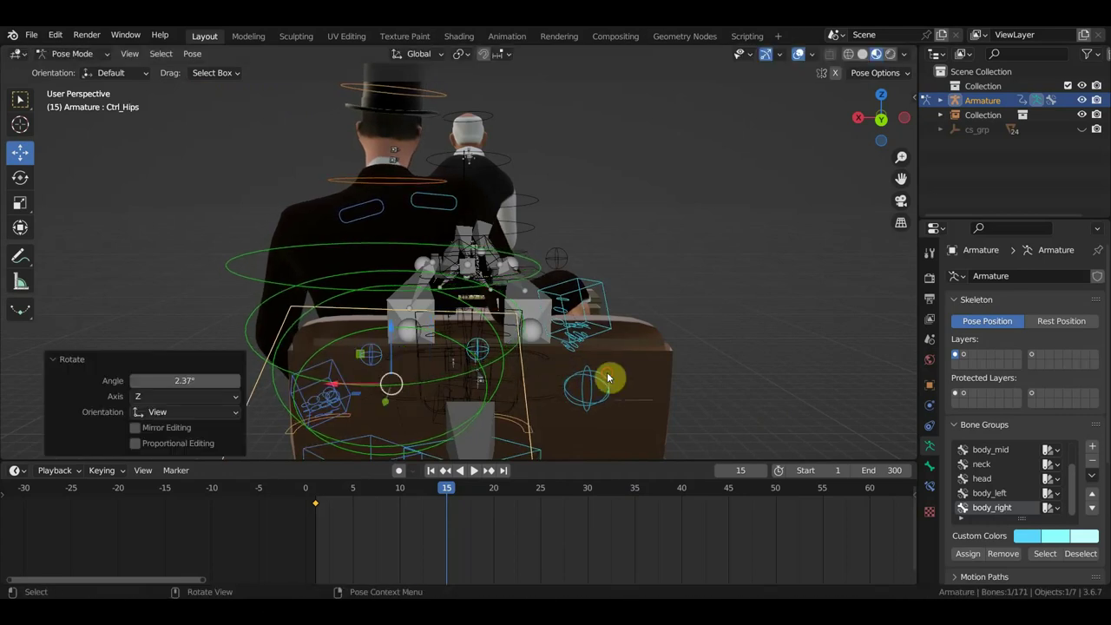
Key Ctrl_Hand_IK_Right at frame 15, then turn the hips again.
left_click(607, 313)
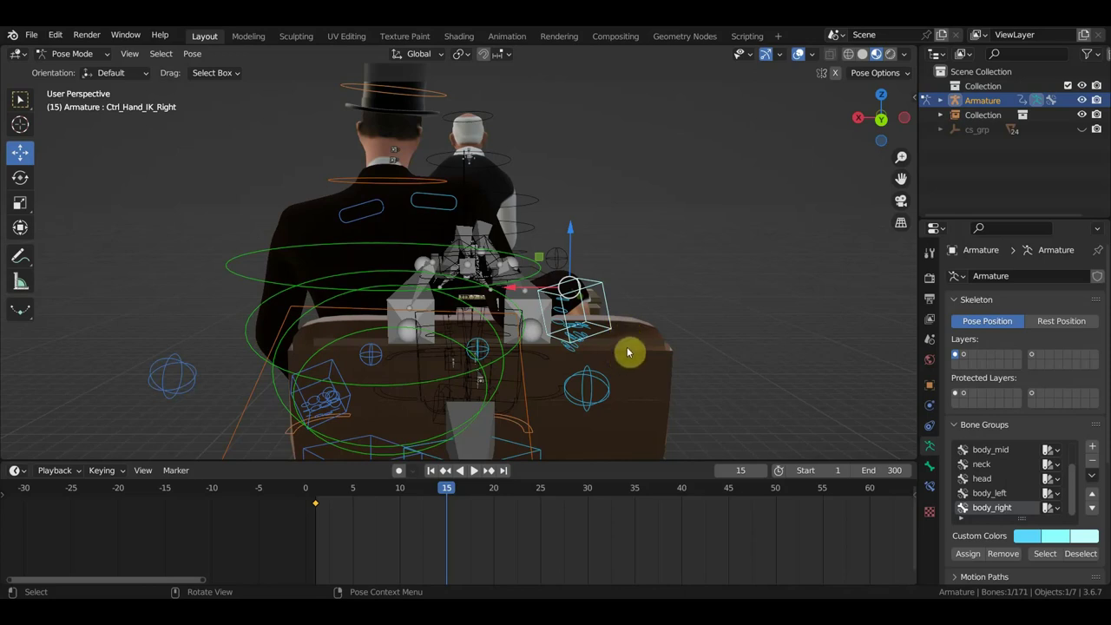
key("i")
scroll(544, 380, "down", 3)
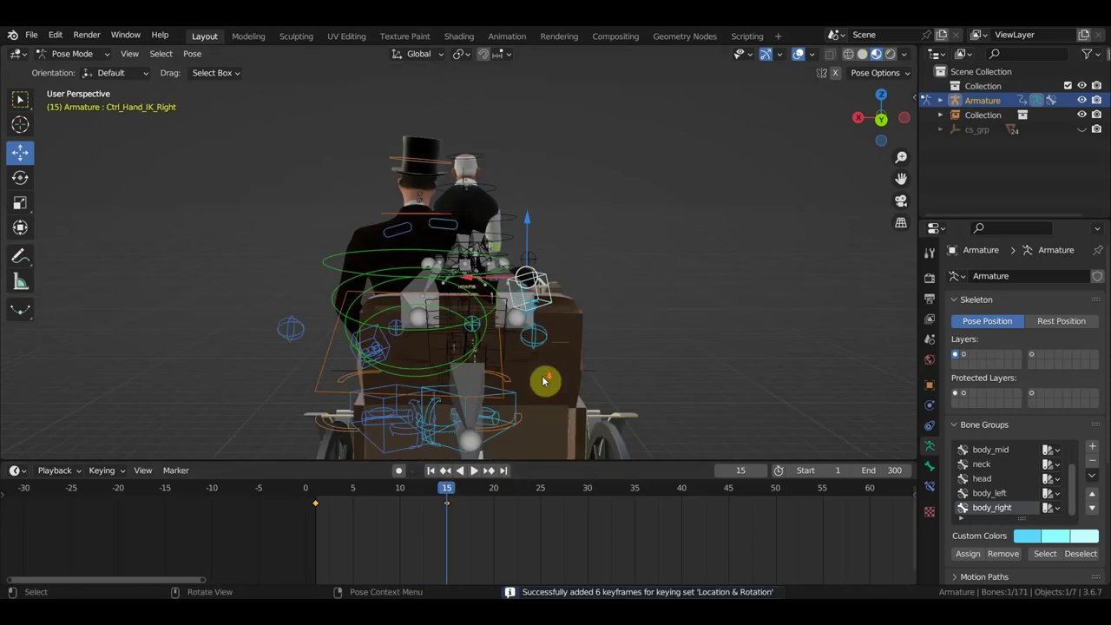
left_click(499, 357)
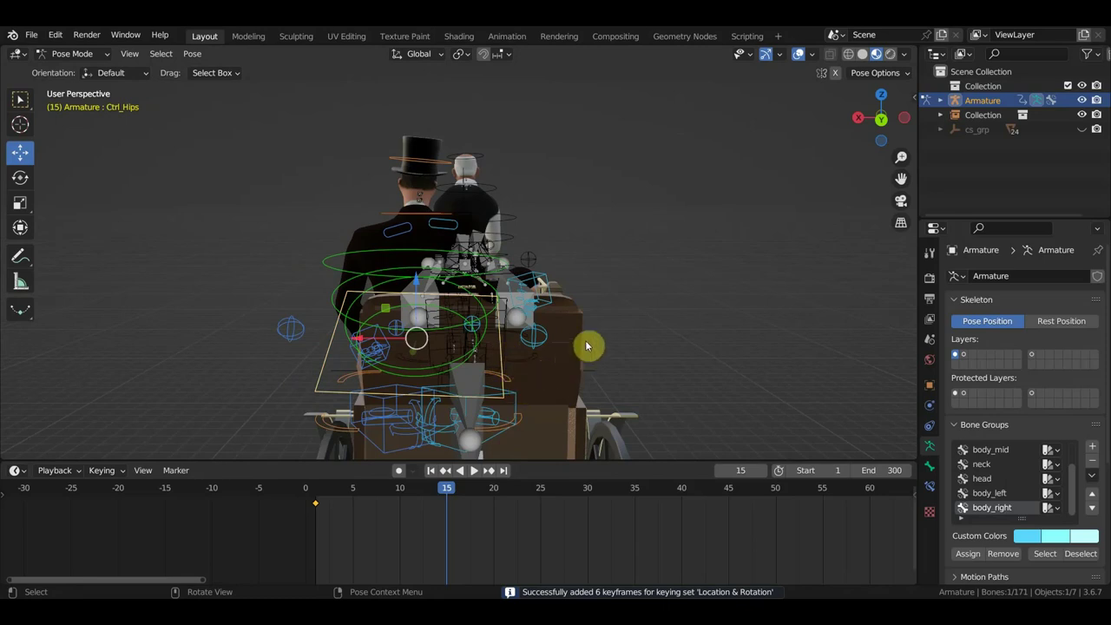
key("r")
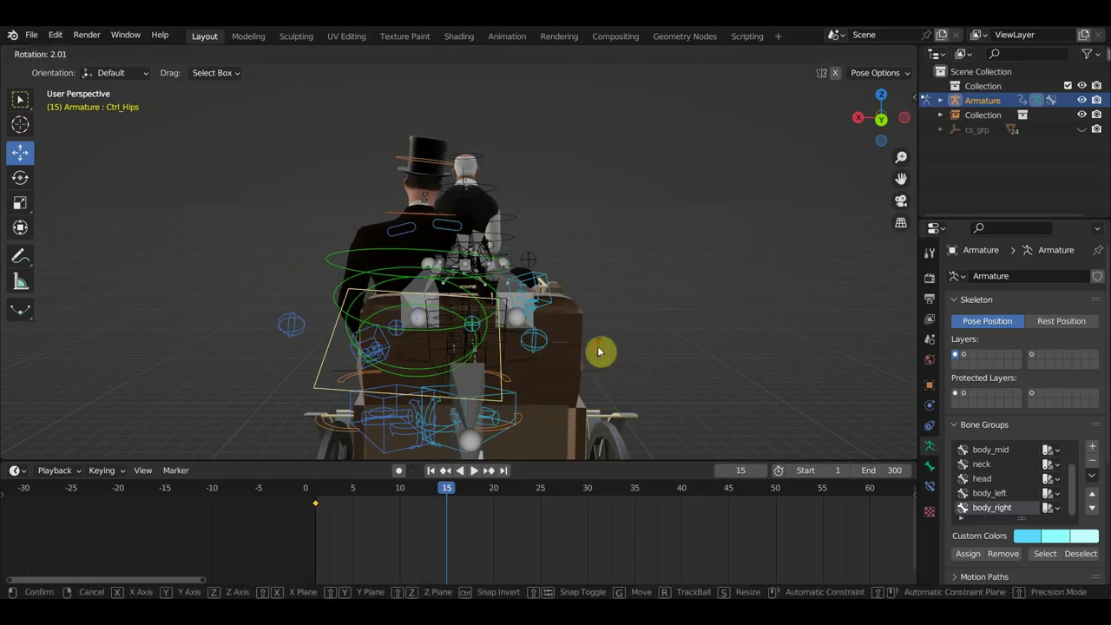
left_click(598, 352)
Key the hips pose at frame 15 and preview from frame 0 to 18.
key("i")
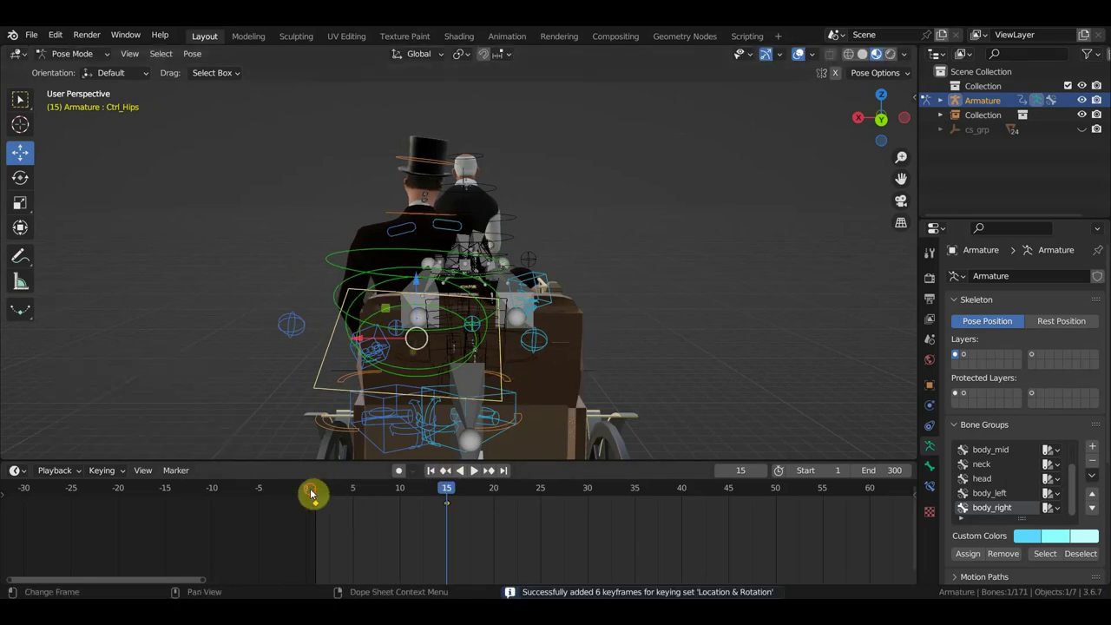
left_click(307, 492)
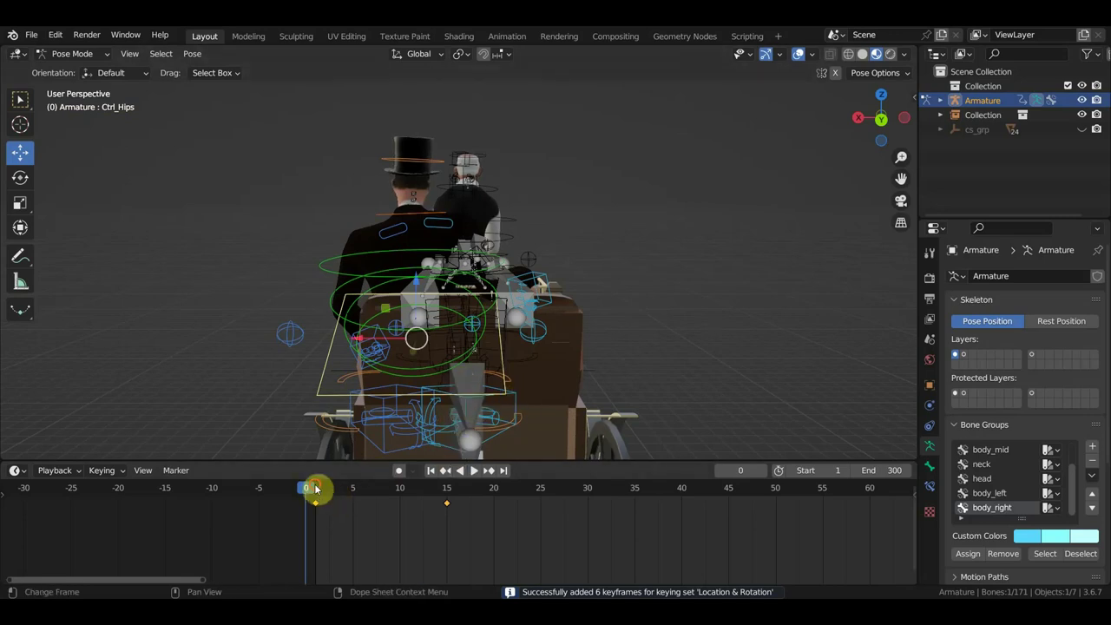
left_click_drag(315, 488, 475, 491)
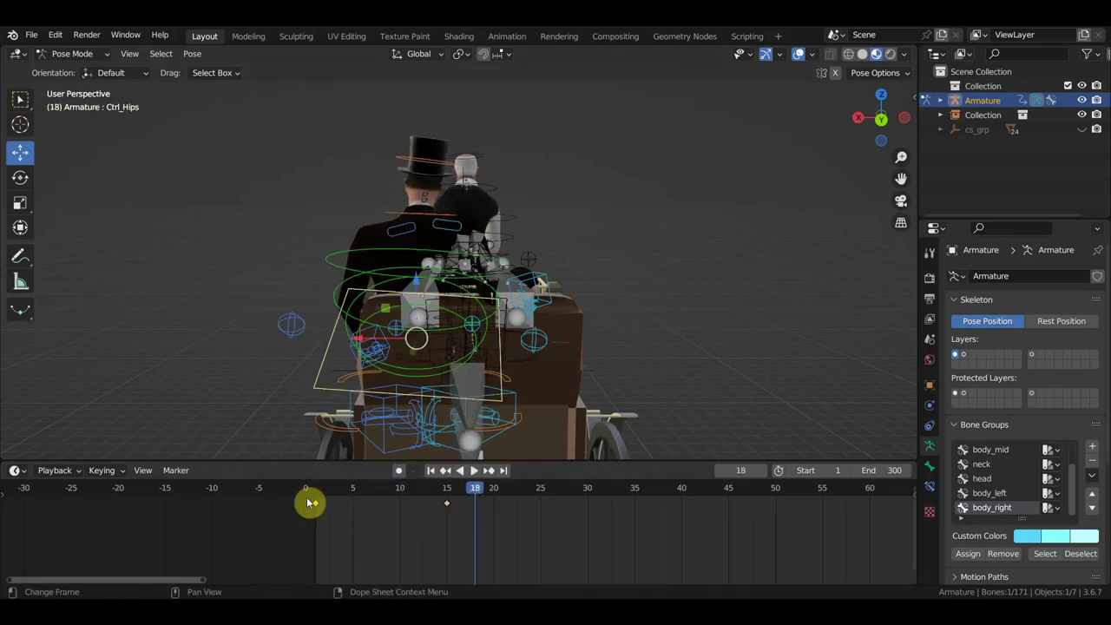
Duplicate the frame-1 pose keys to the loop's end, set the end frame to 30, and play it.
left_click_drag(311, 504, 549, 514)
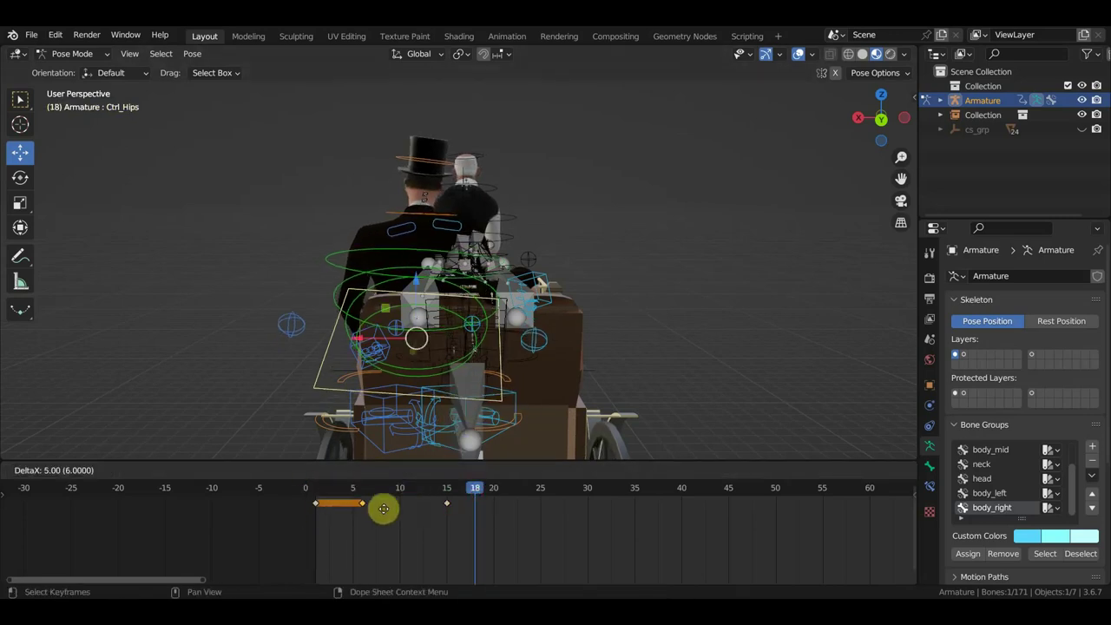
left_click(590, 515)
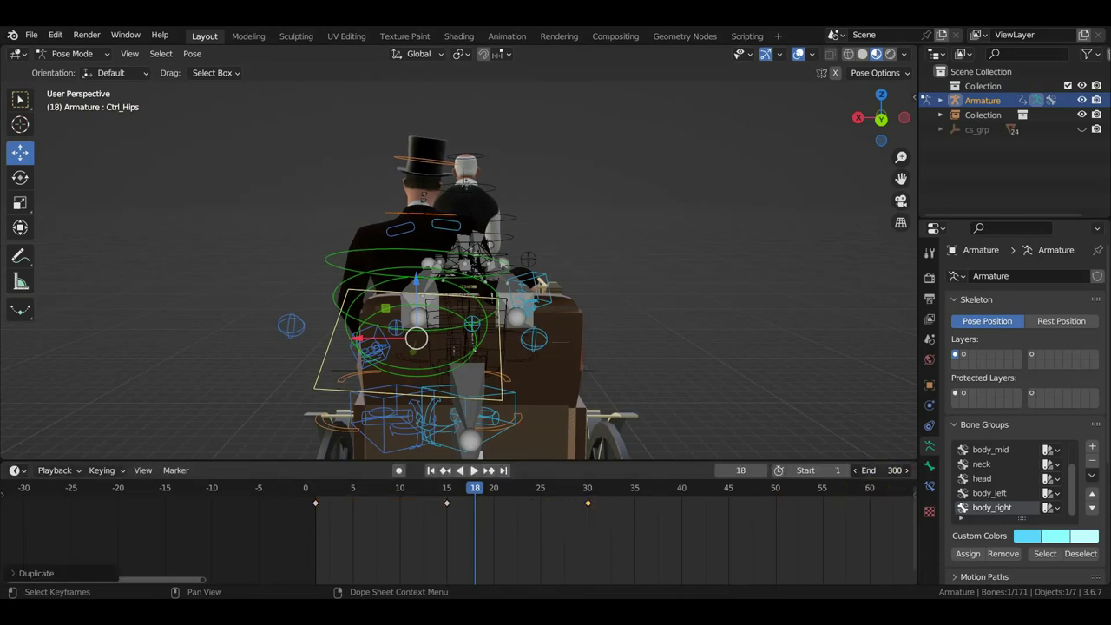
type("30")
key("Return")
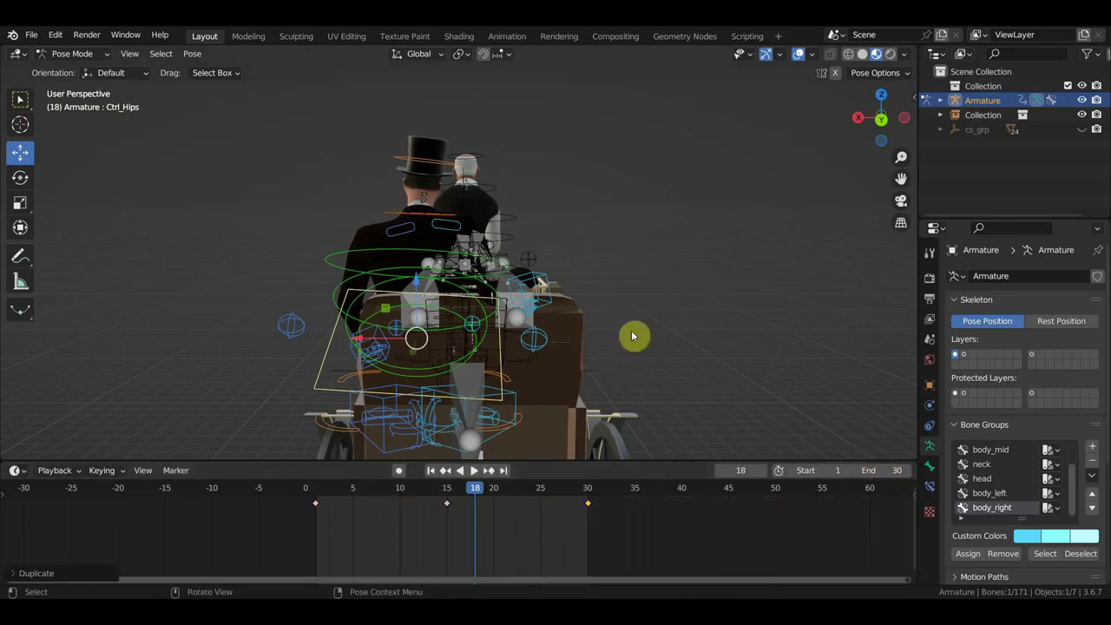
key("space")
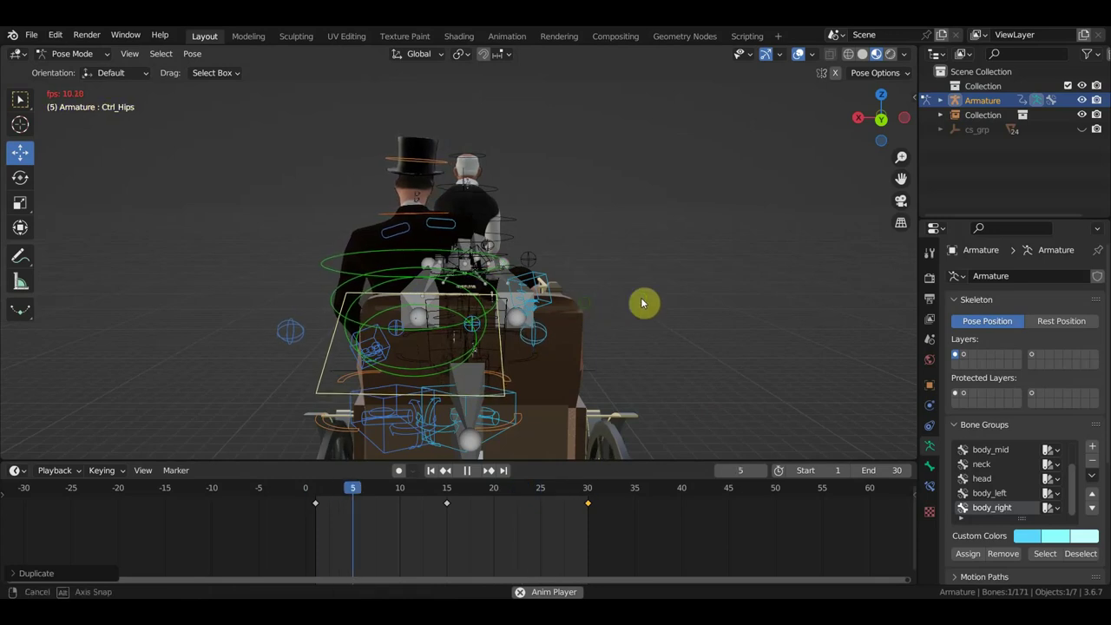
mouse_move(640, 297)
middle_mouse_down()
mouse_move(789, 301)
mouse_move(575, 346)
mouse_move(571, 358)
middle_mouse_up()
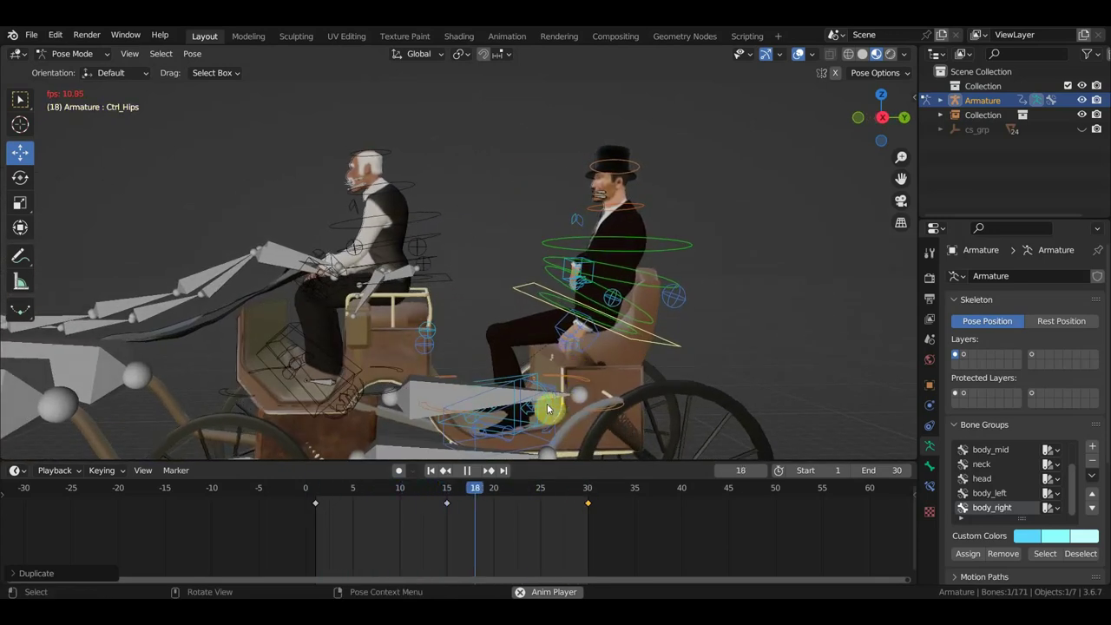
Stop playback at frame 6 and rotate and move the passenger's right foot IK control.
key("space")
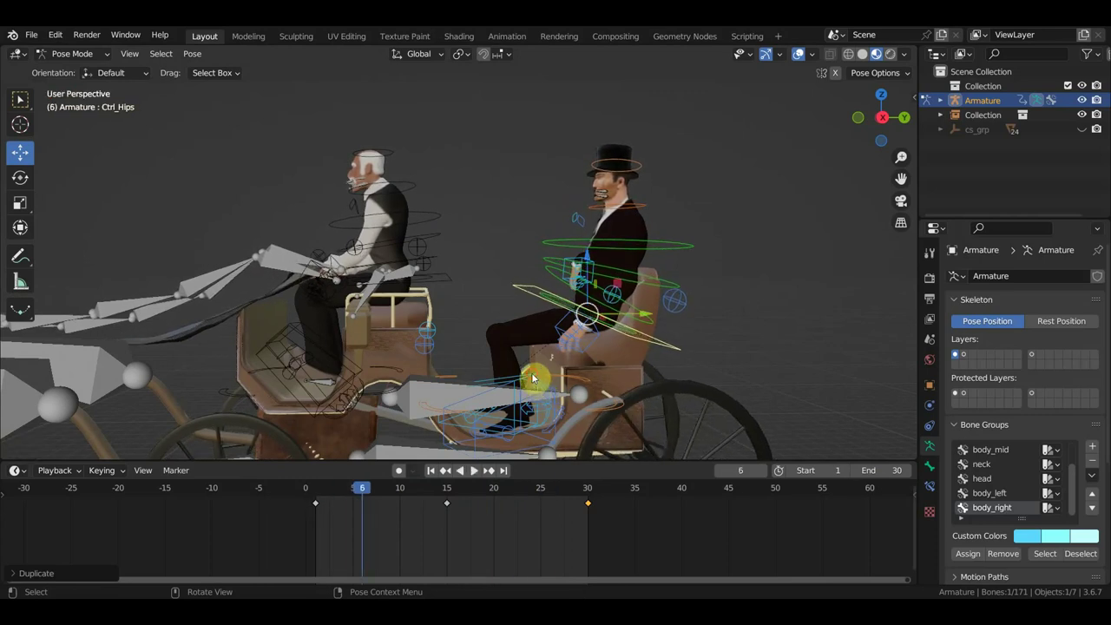
left_click(532, 381)
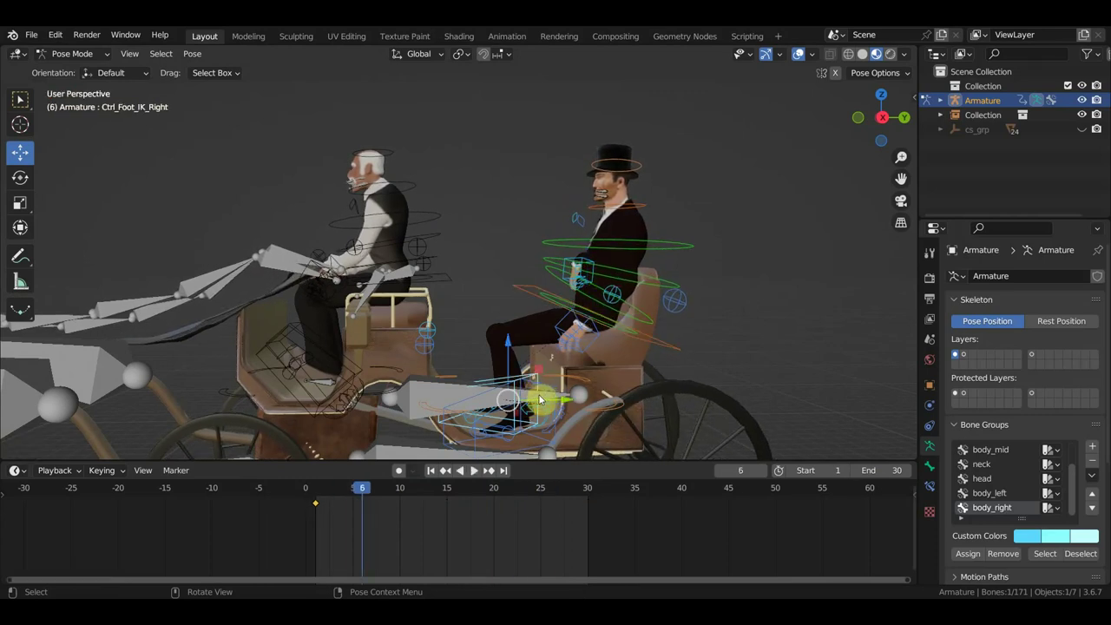
middle_click_drag(547, 401, 557, 397)
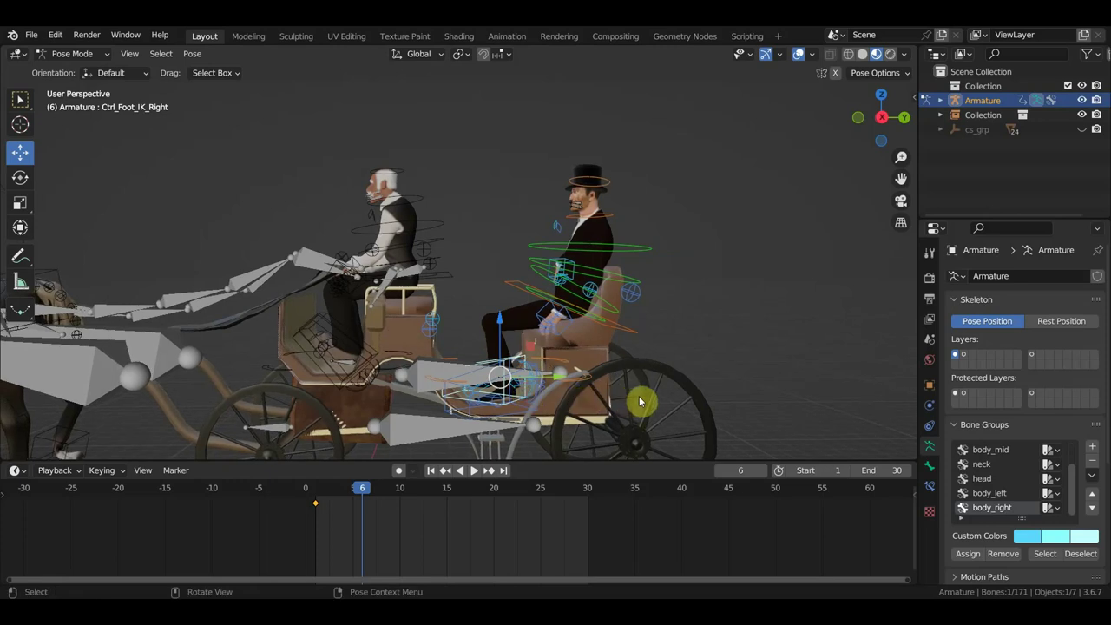
key("r")
left_click(613, 427)
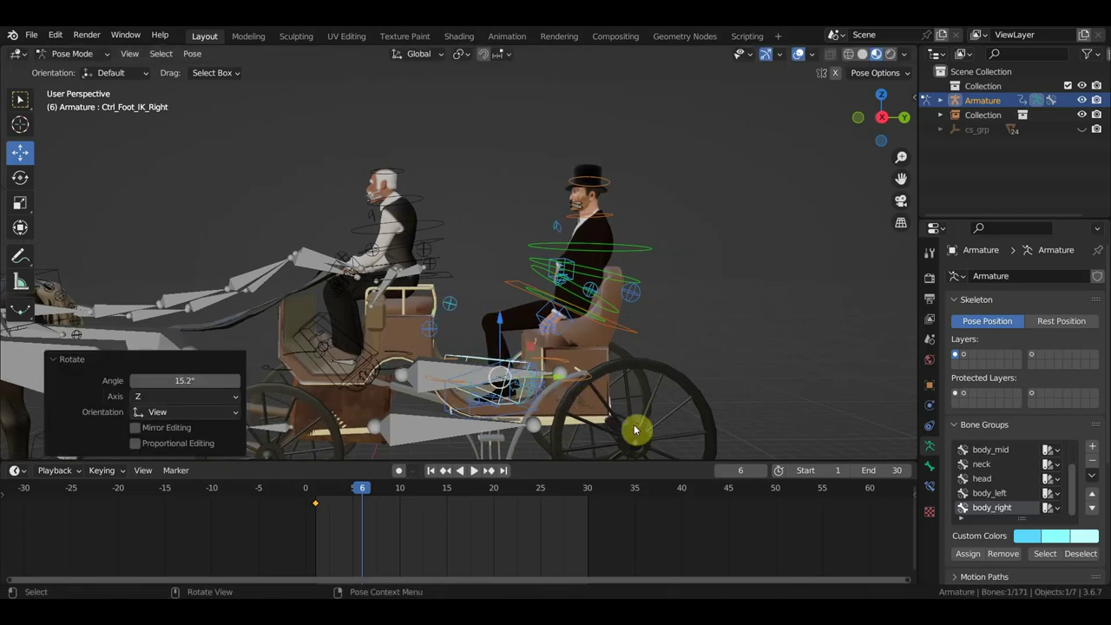
key("g")
left_click(598, 426)
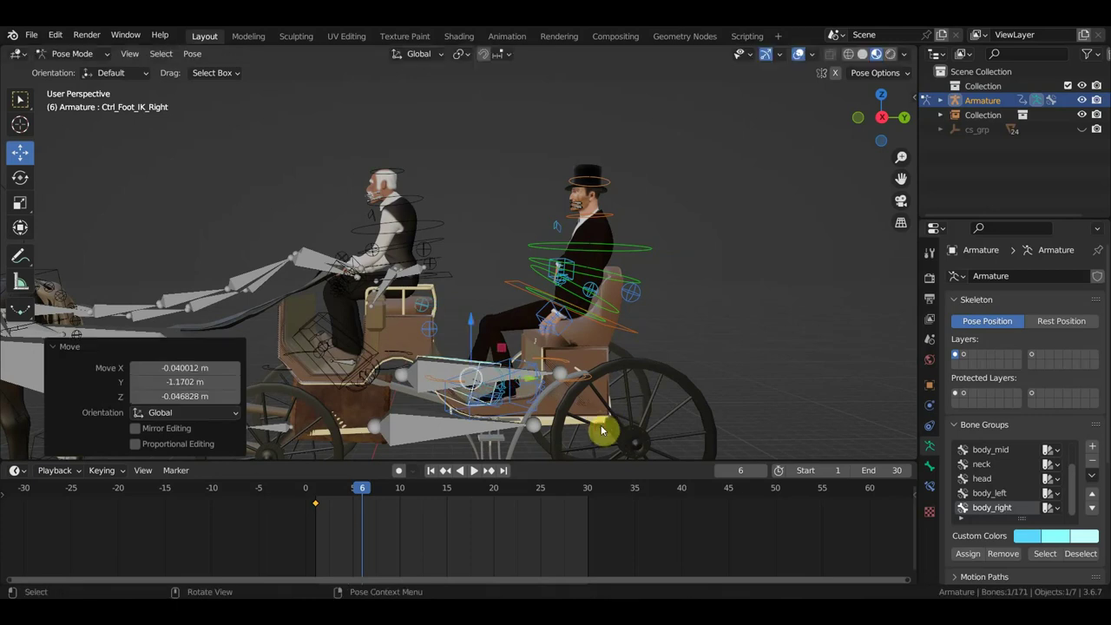
scroll(590, 408, "up", 2)
mouse_move(582, 384)
middle_mouse_down()
mouse_move(353, 392)
mouse_move(404, 347)
middle_mouse_up()
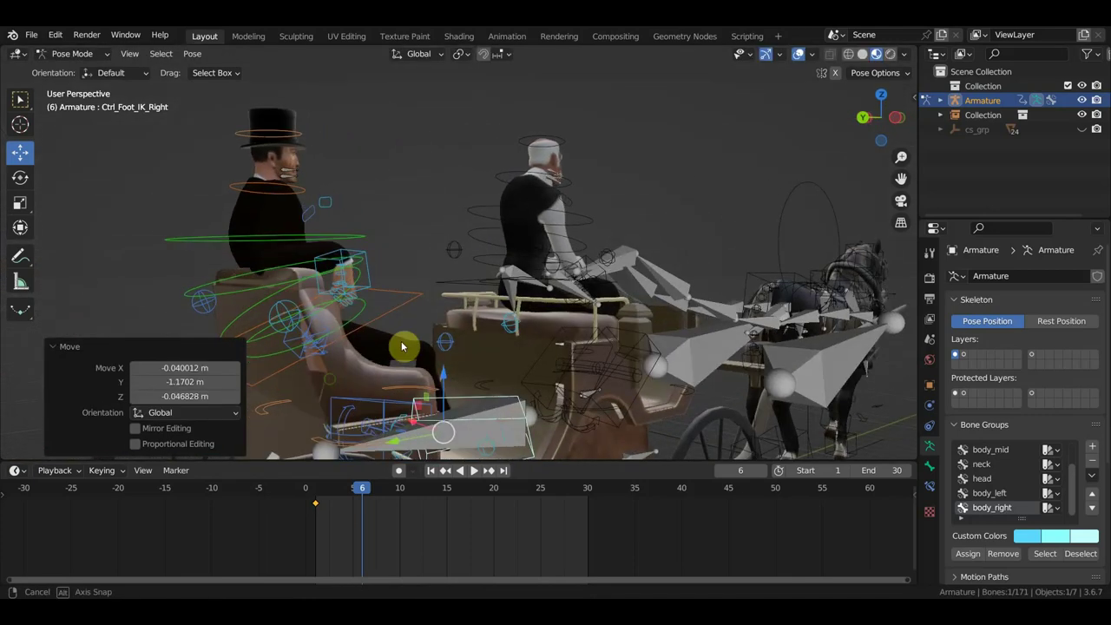
With overlays hidden, rotate and move the right foot again to check its placement.
left_click(798, 54)
scroll(658, 343, "up", 2)
mouse_move(658, 343)
middle_mouse_down()
mouse_move(619, 347)
mouse_move(600, 402)
middle_mouse_up()
key("r")
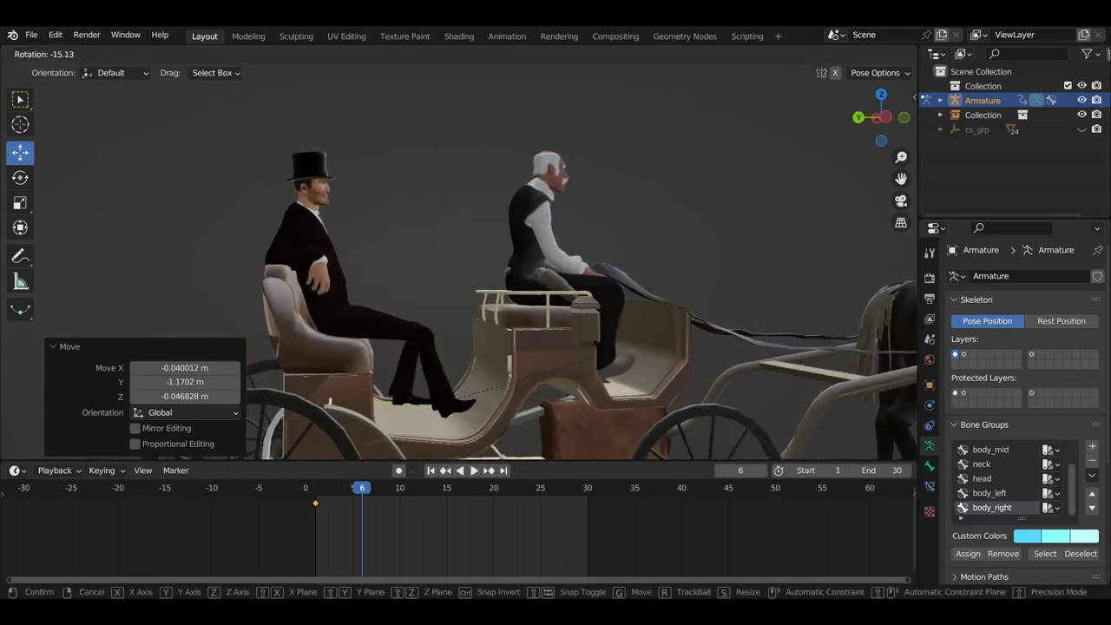
left_click(571, 333)
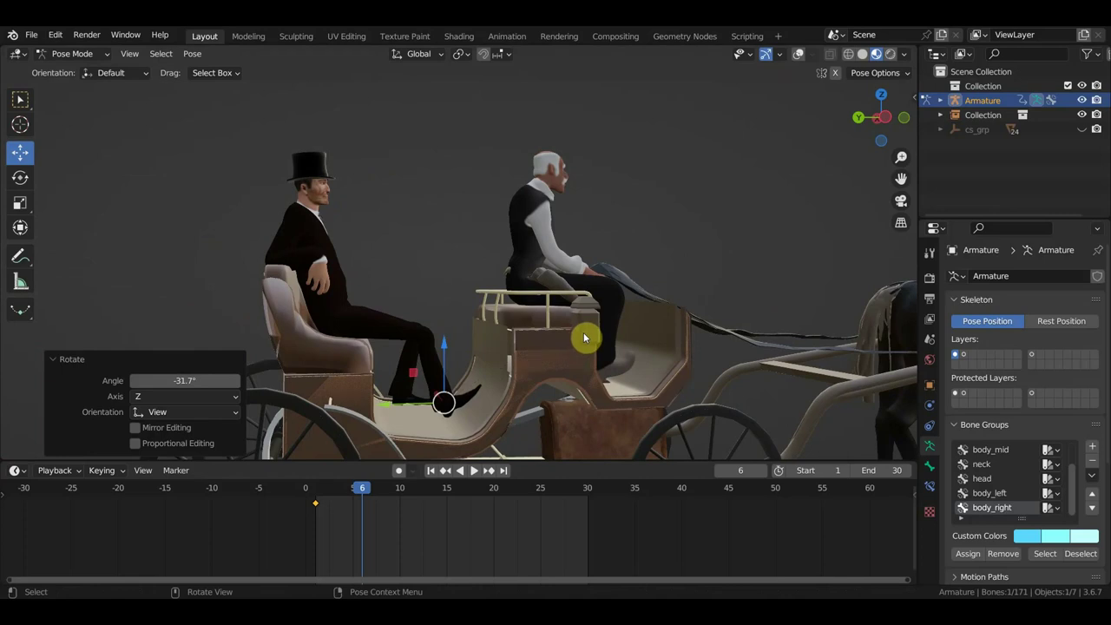
key("g")
left_click(589, 329)
middle_click_drag(582, 344, 529, 367)
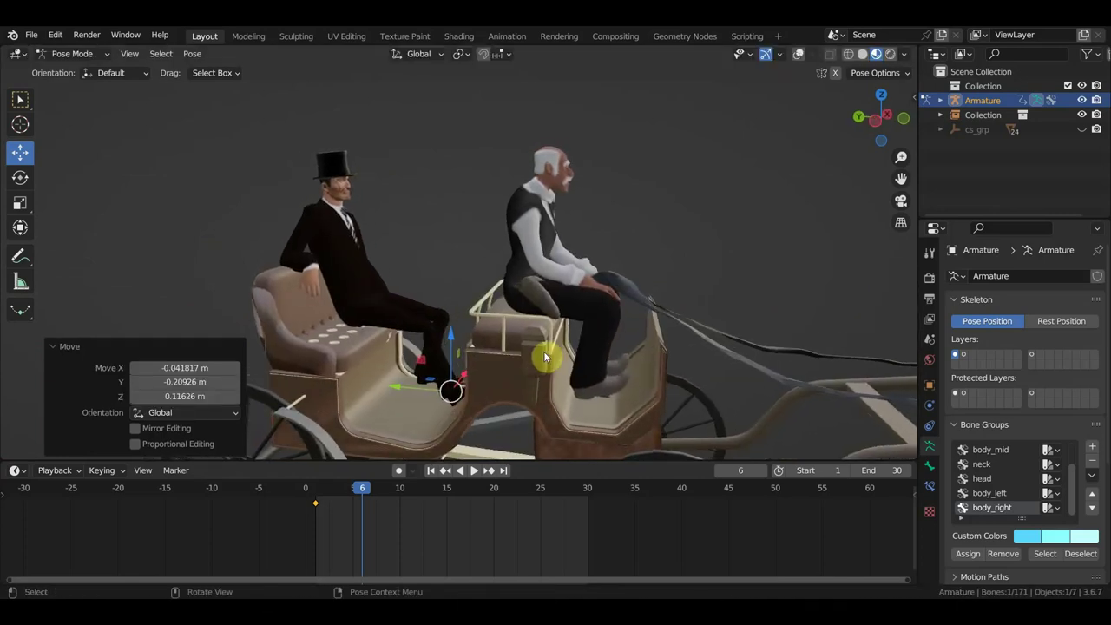
Undo the foot adjustments and show the rig overlays again.
key("ctrl+z")
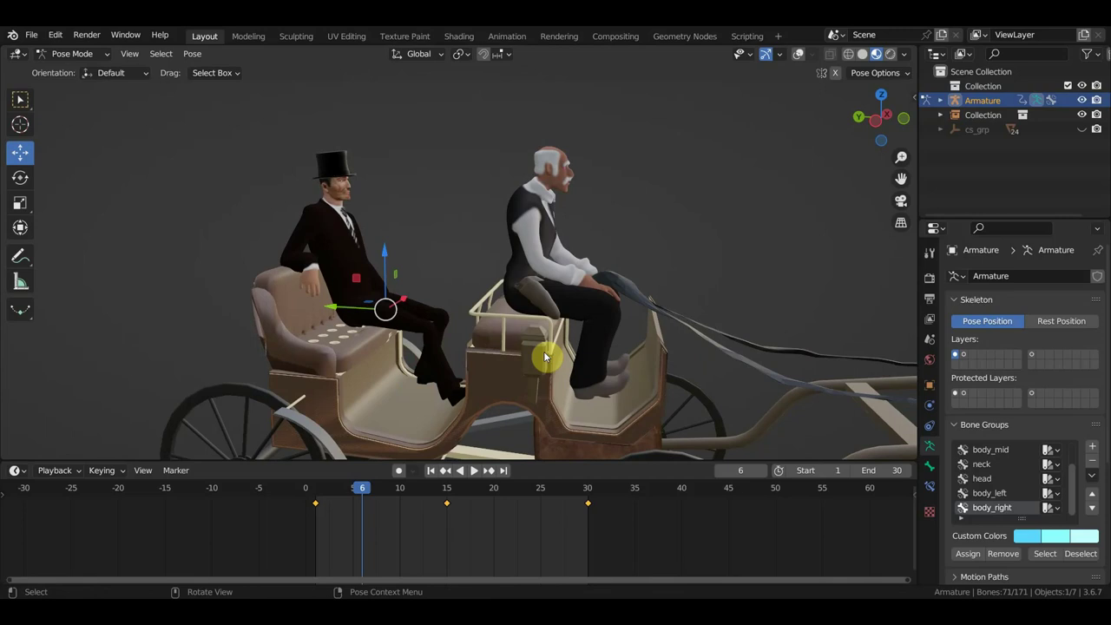
middle_click_drag(490, 365, 543, 362)
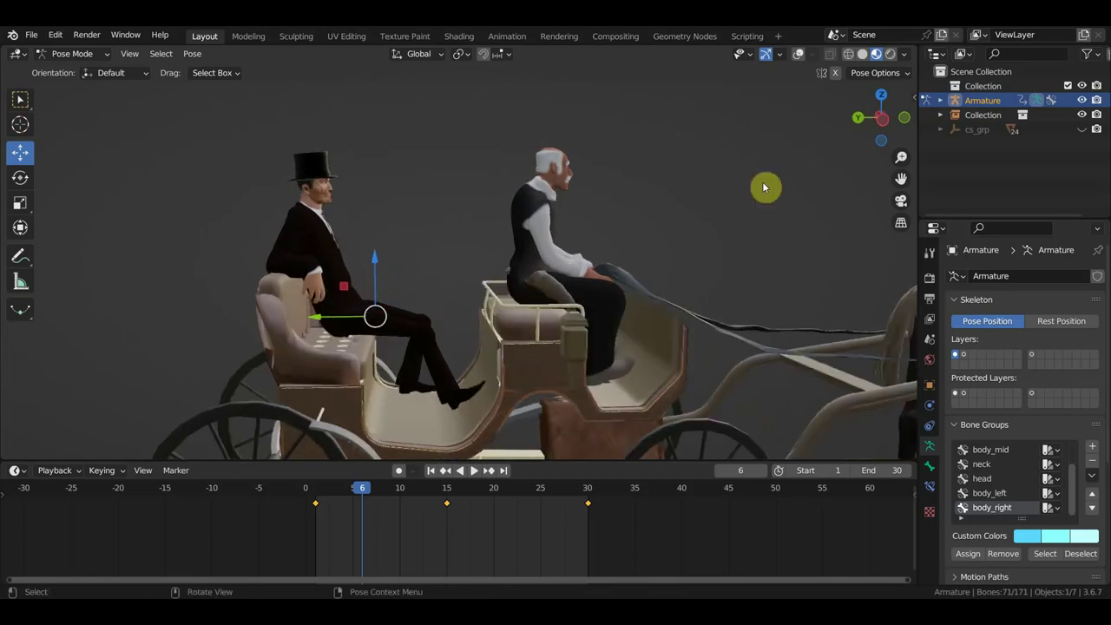
left_click(796, 54)
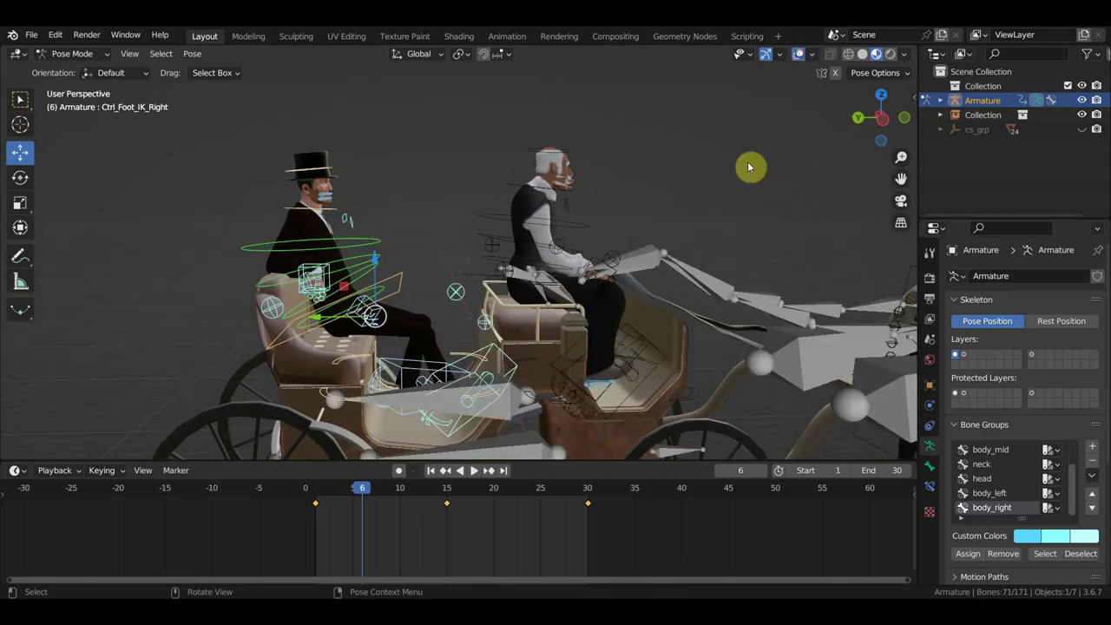
At frame 1, rotate and move Ctrl_Foot_IK_Right toward the carriage floor.
left_click(510, 357)
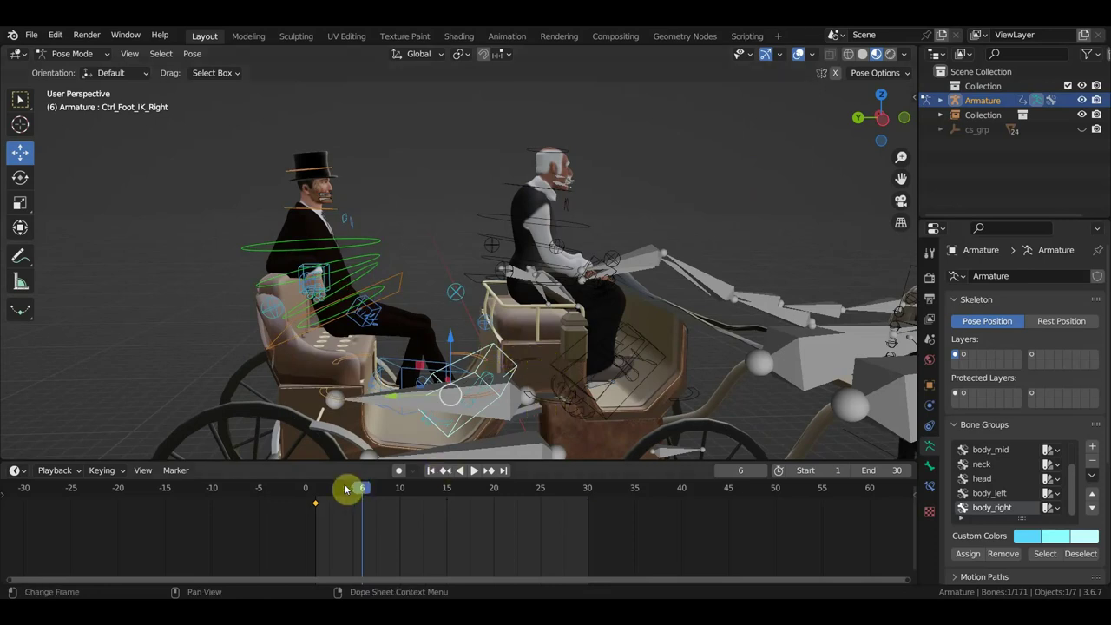
left_click(316, 496)
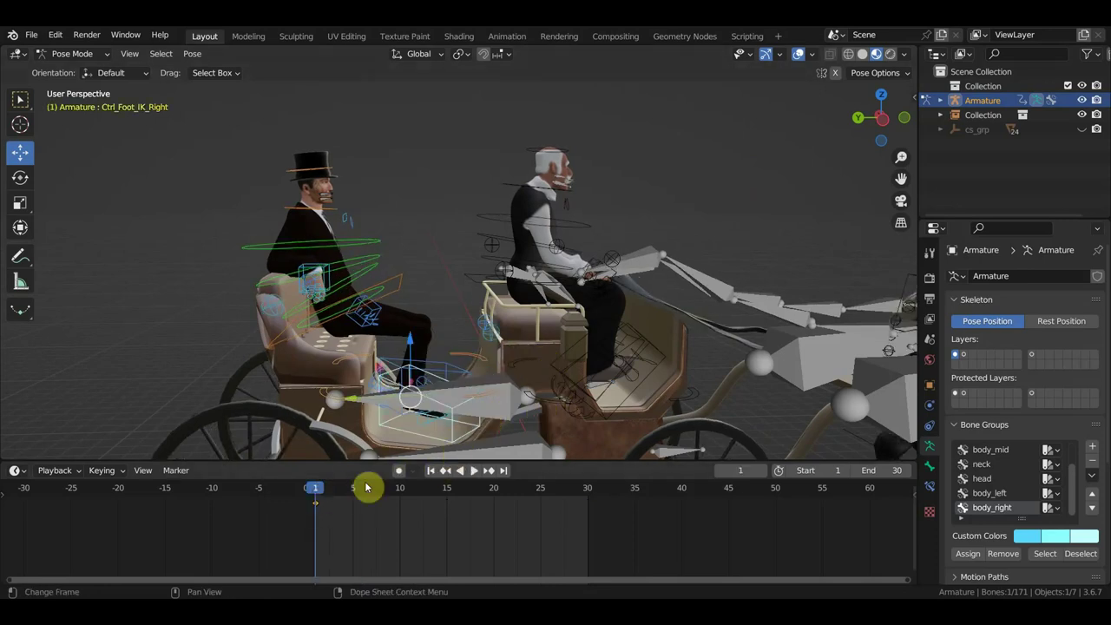
key("r")
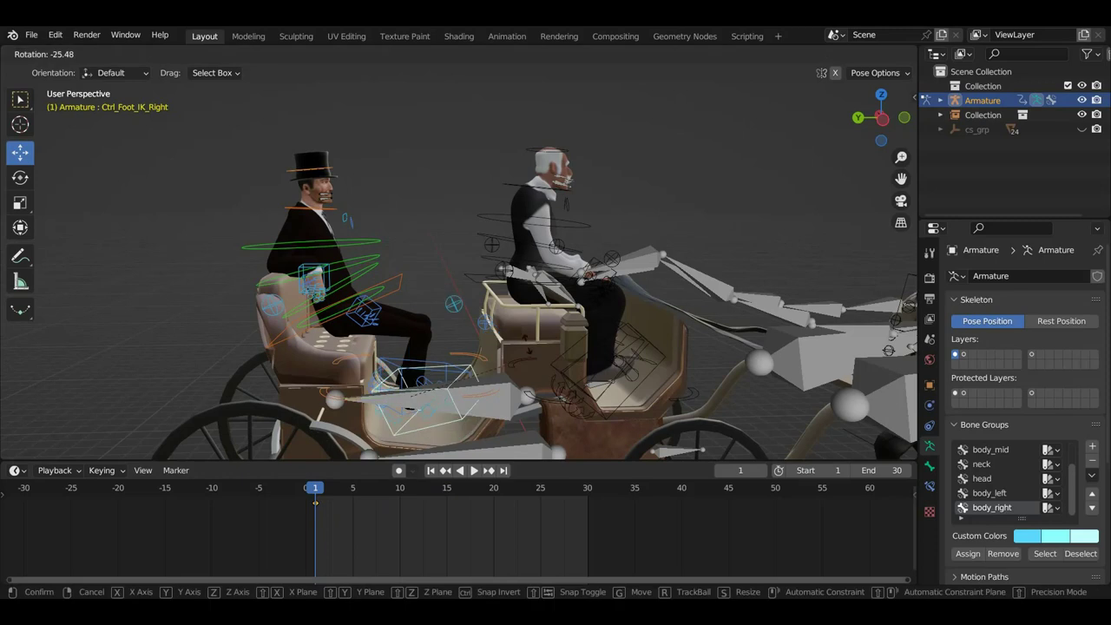
left_click(520, 358)
key("g")
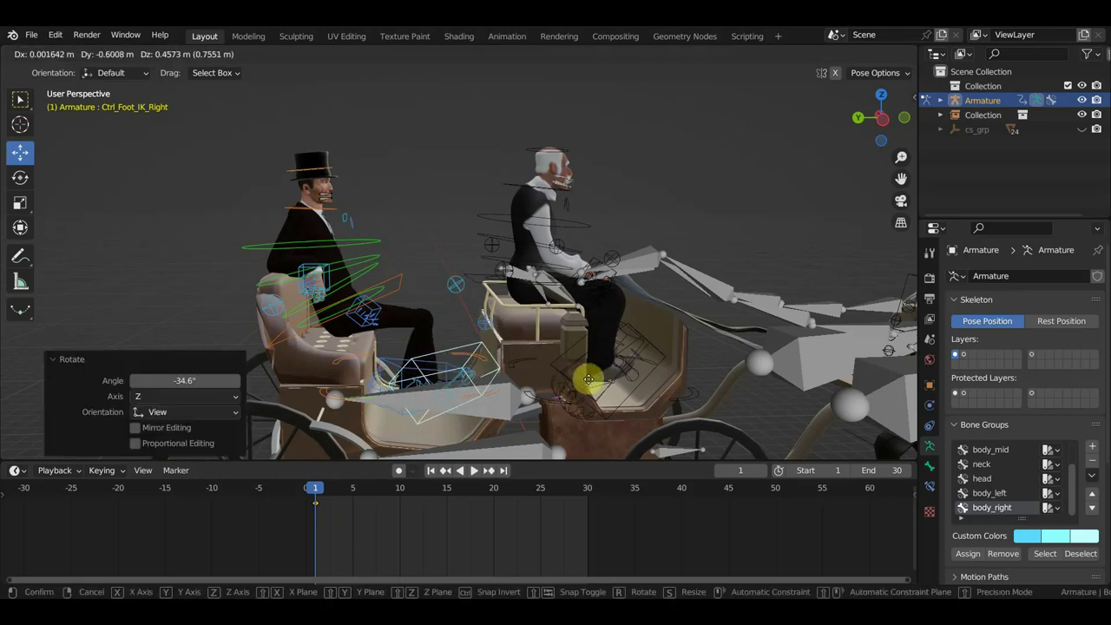
left_click(598, 392)
Hide the overlays and fine-tune the right foot until it rests on the floor.
left_click(799, 56)
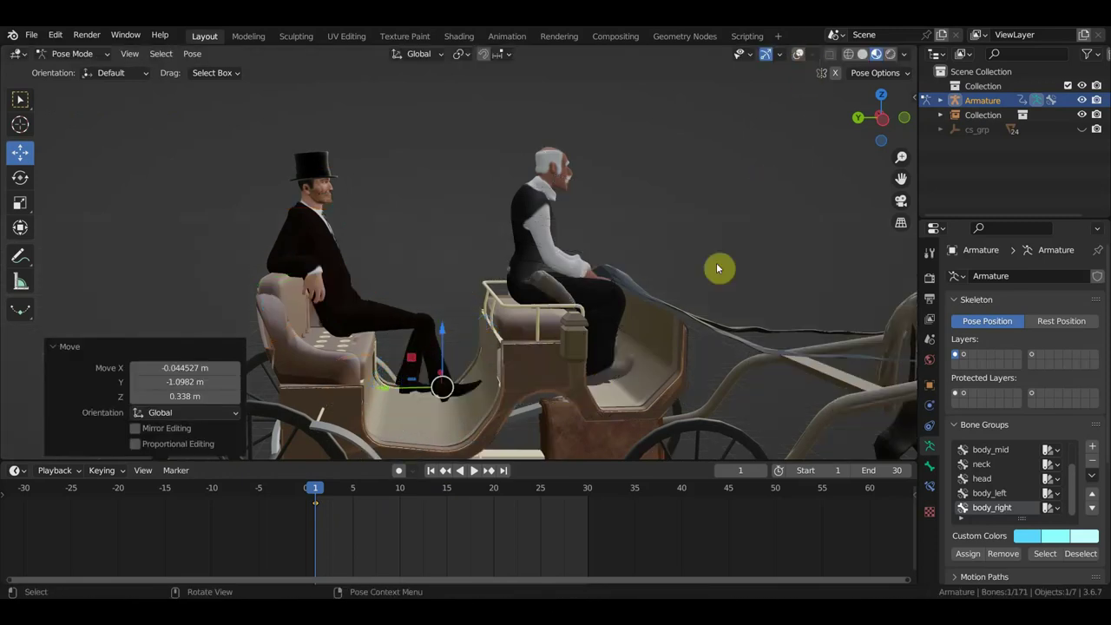
key("r")
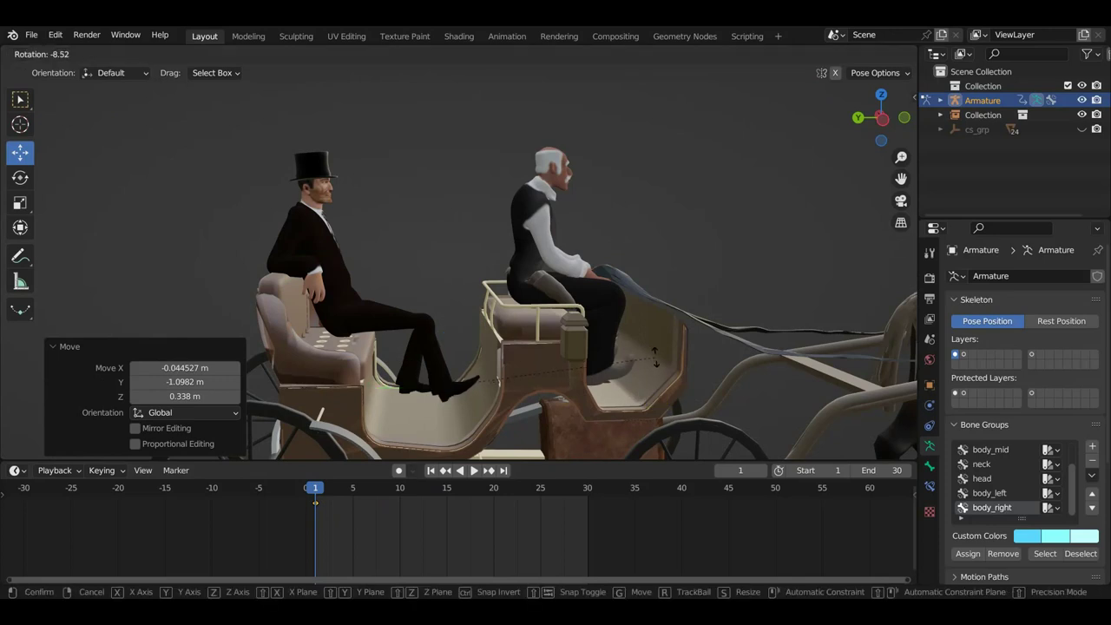
left_click(656, 364)
key("g")
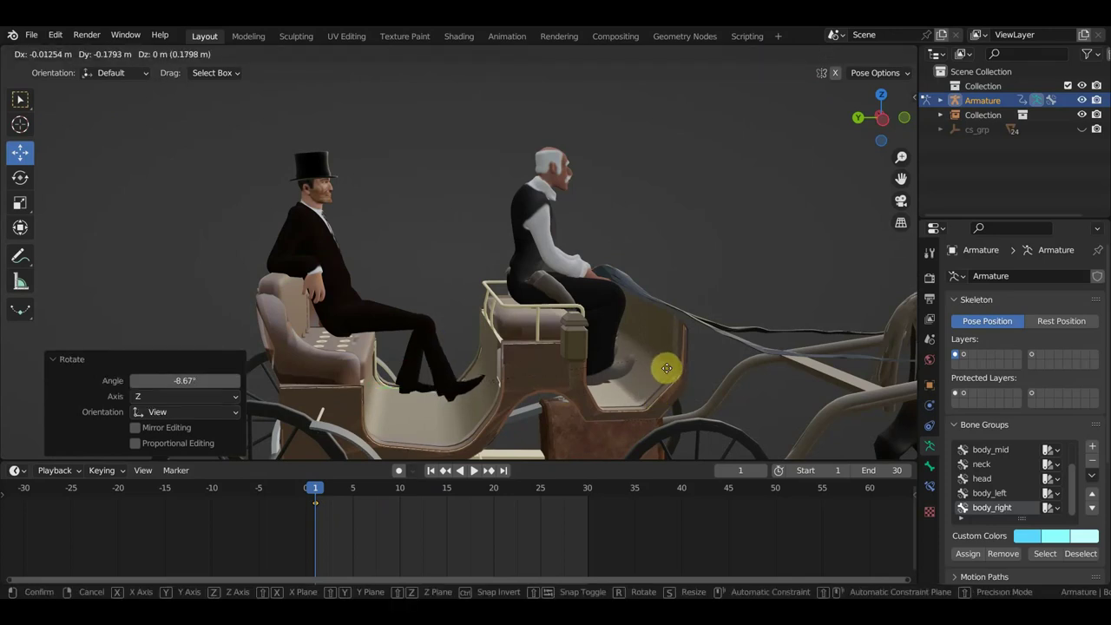
left_click(666, 368)
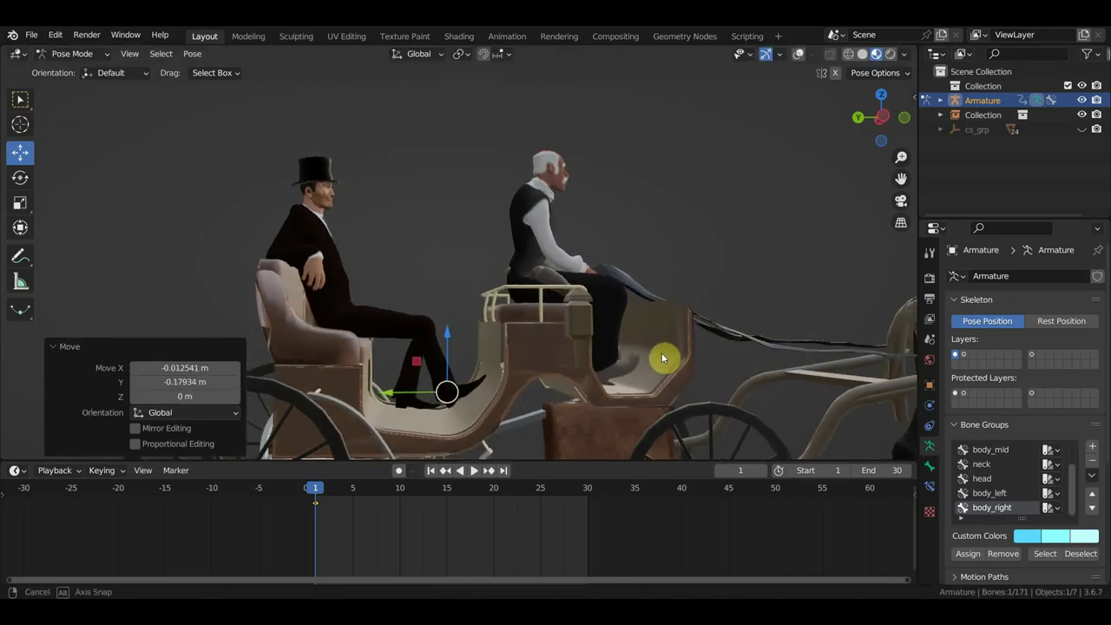
key("r")
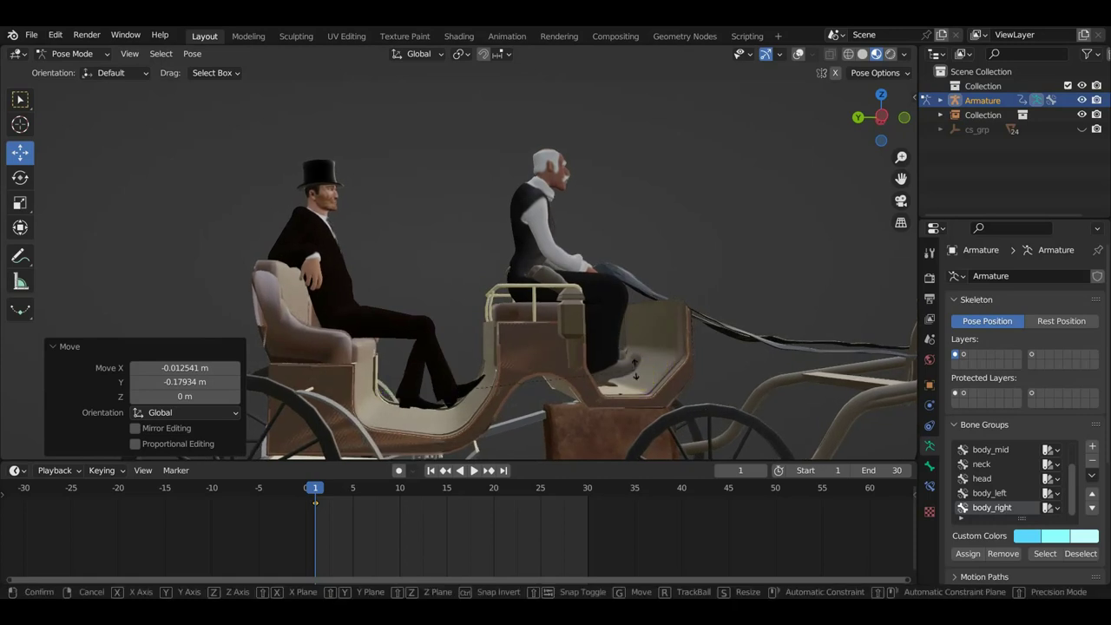
left_click(636, 350)
key("g")
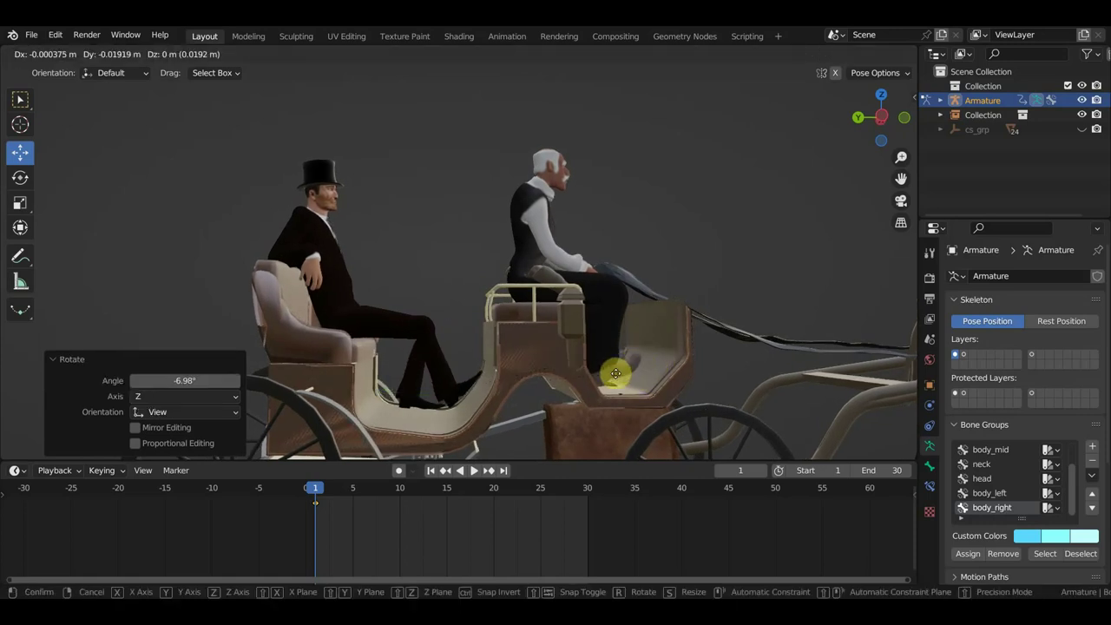
left_click(616, 374)
middle_click_drag(618, 373, 622, 371)
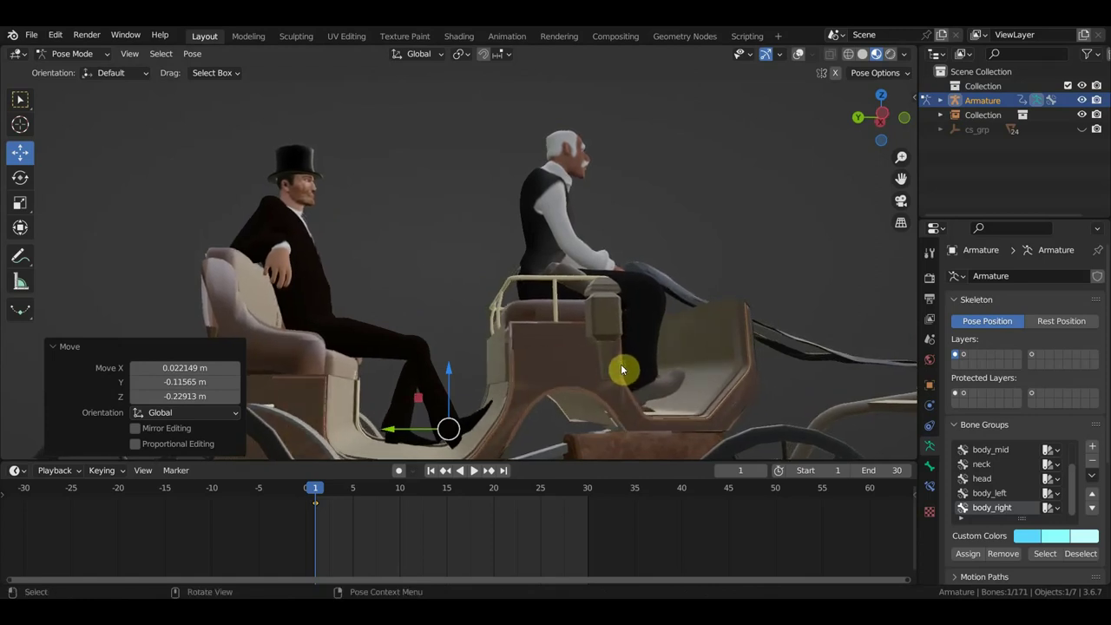
Key the foot's location and rotation, copy the key to frame 30, and scrub to frame 8.
key("i")
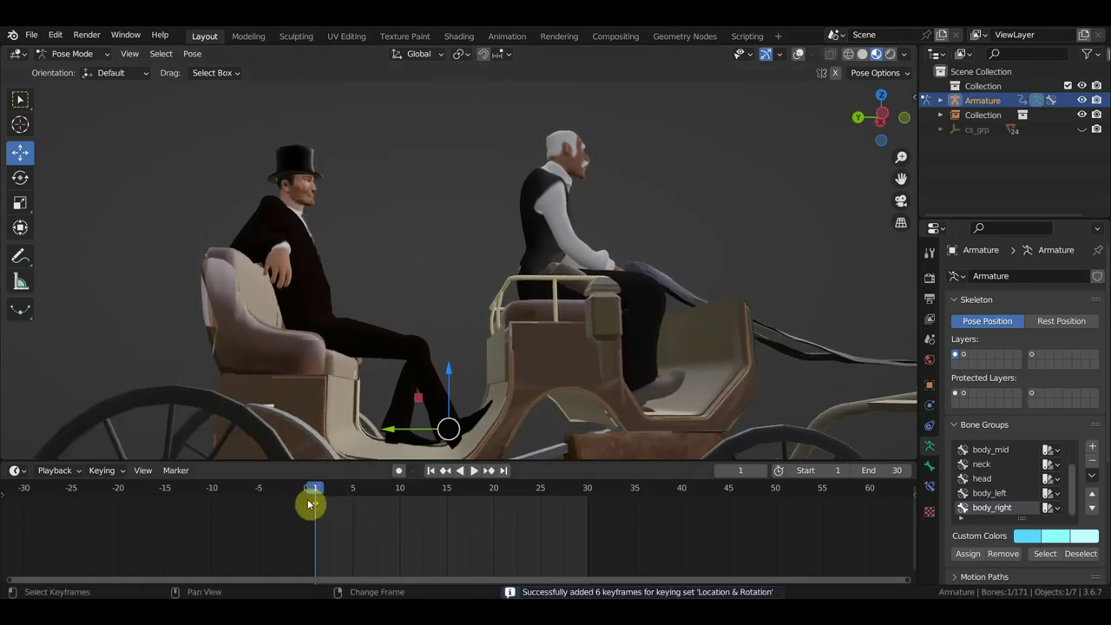
key("shift+d")
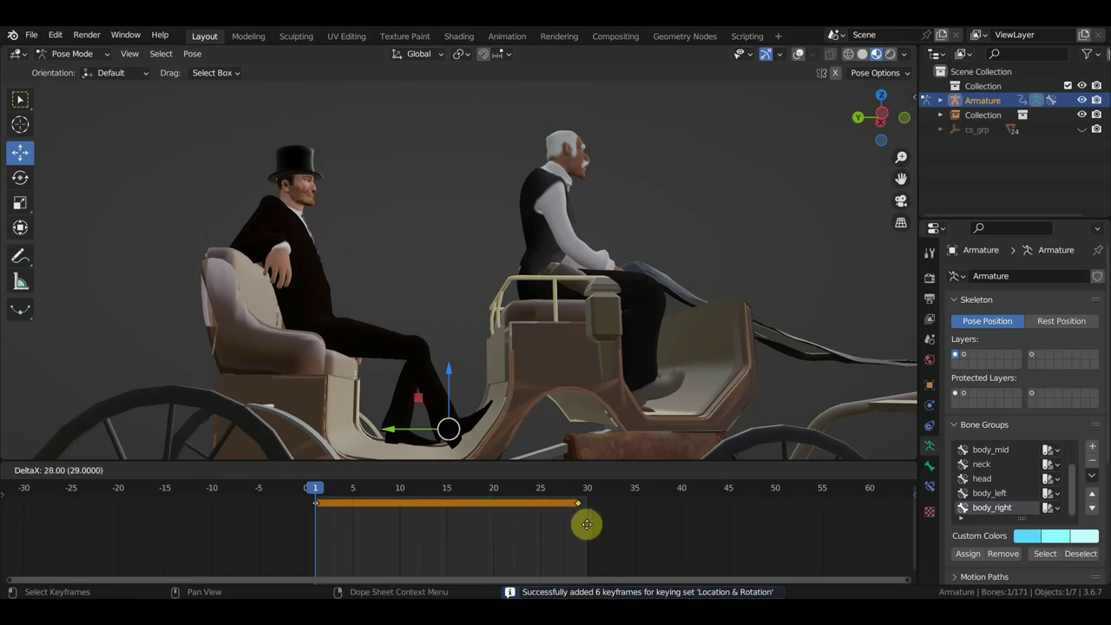
left_click(588, 524)
left_click(442, 492)
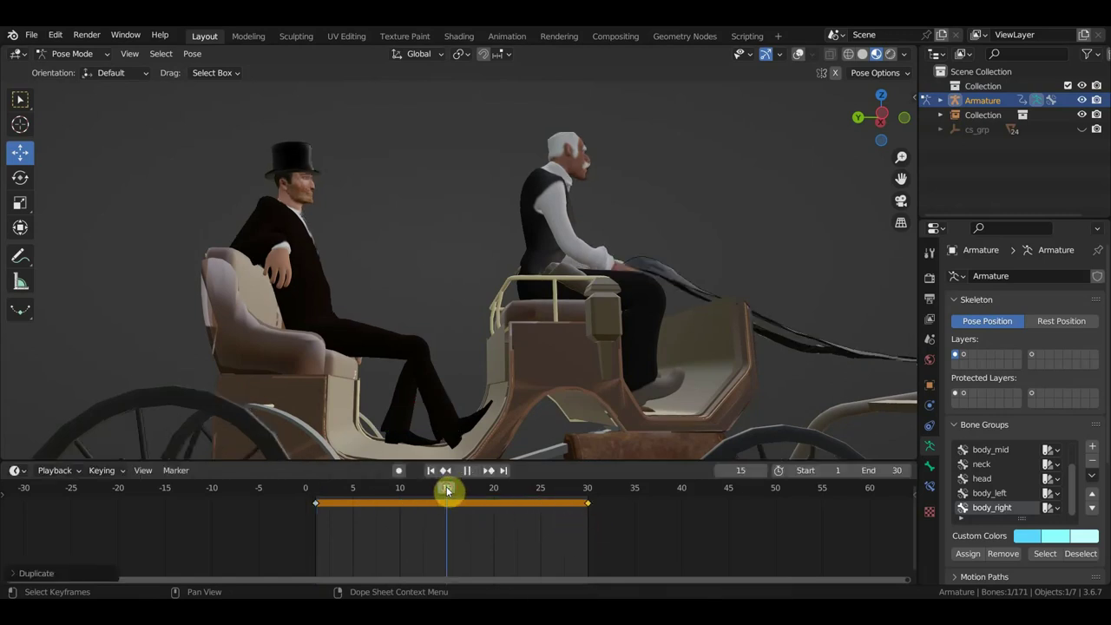
left_click_drag(525, 493, 360, 507)
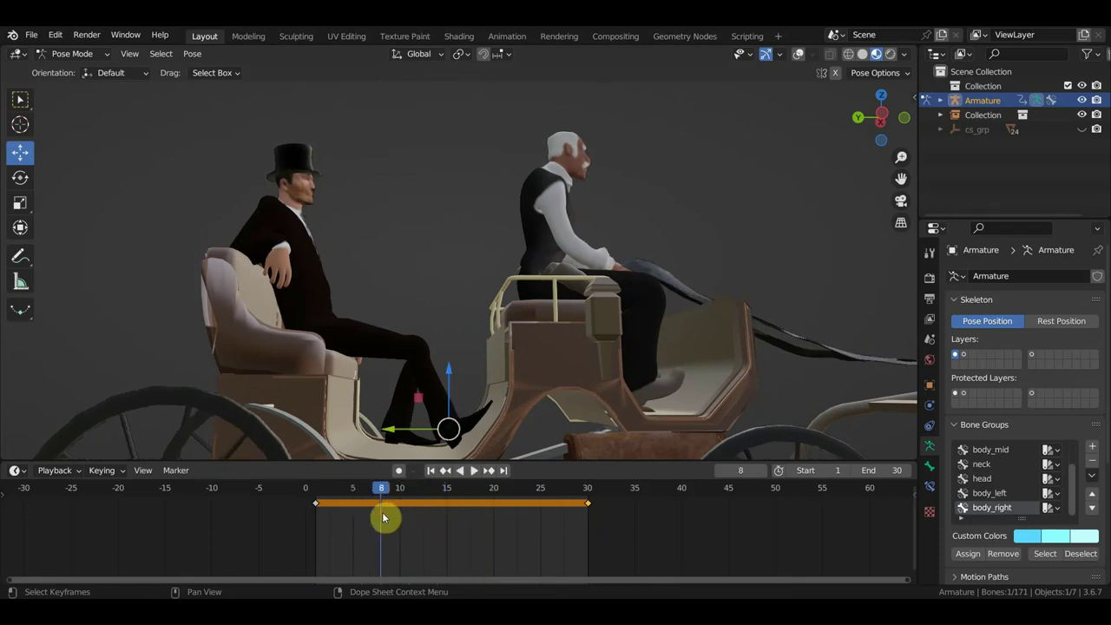
mouse_move(576, 352)
middle_mouse_down()
mouse_move(488, 390)
mouse_move(466, 370)
middle_mouse_up()
Show the rig controls again and select the passenger's Ctrl_Head.003 control bone.
scroll(489, 390, "down", 3)
left_click(799, 54)
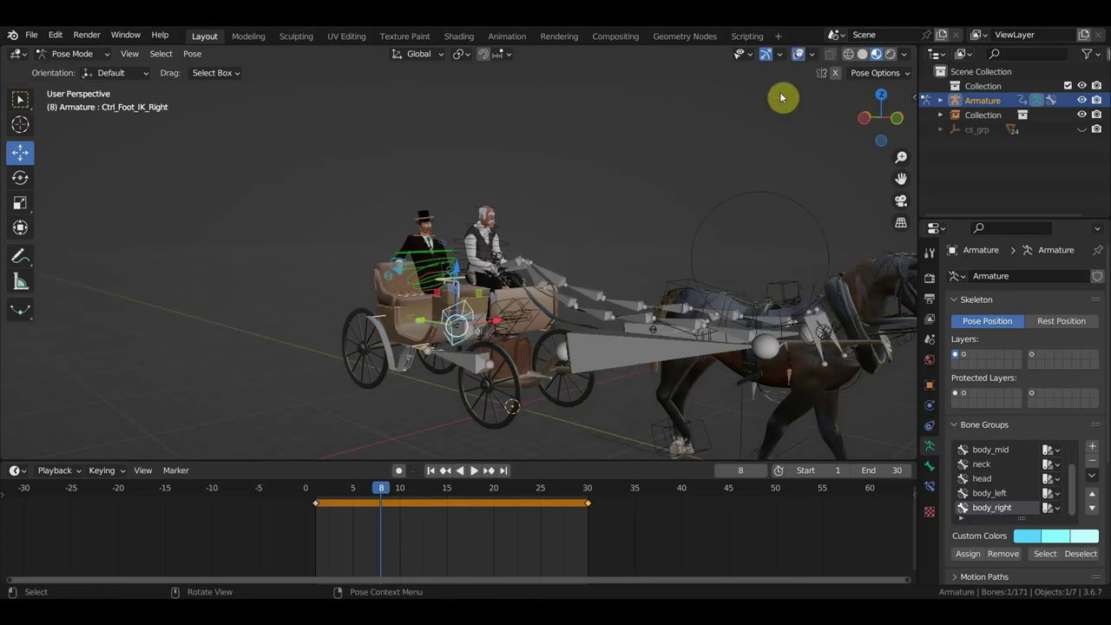
middle_click_drag(615, 268, 596, 300)
mouse_move(613, 359)
middle_mouse_down()
mouse_move(794, 346)
mouse_move(555, 377)
mouse_move(717, 363)
mouse_move(736, 205)
mouse_move(578, 280)
mouse_move(538, 320)
middle_mouse_up()
scroll(555, 376, "up", 3)
scroll(538, 320, "up", 5)
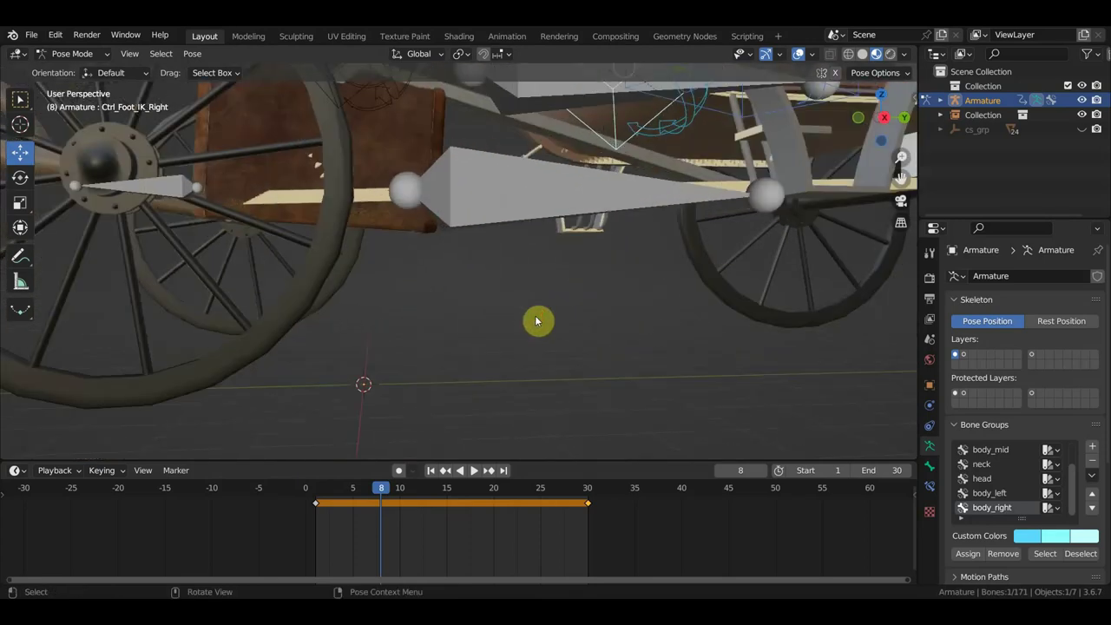
scroll(512, 343, "down", 4)
scroll(501, 346, "down", 1)
scroll(501, 345, "down", 2)
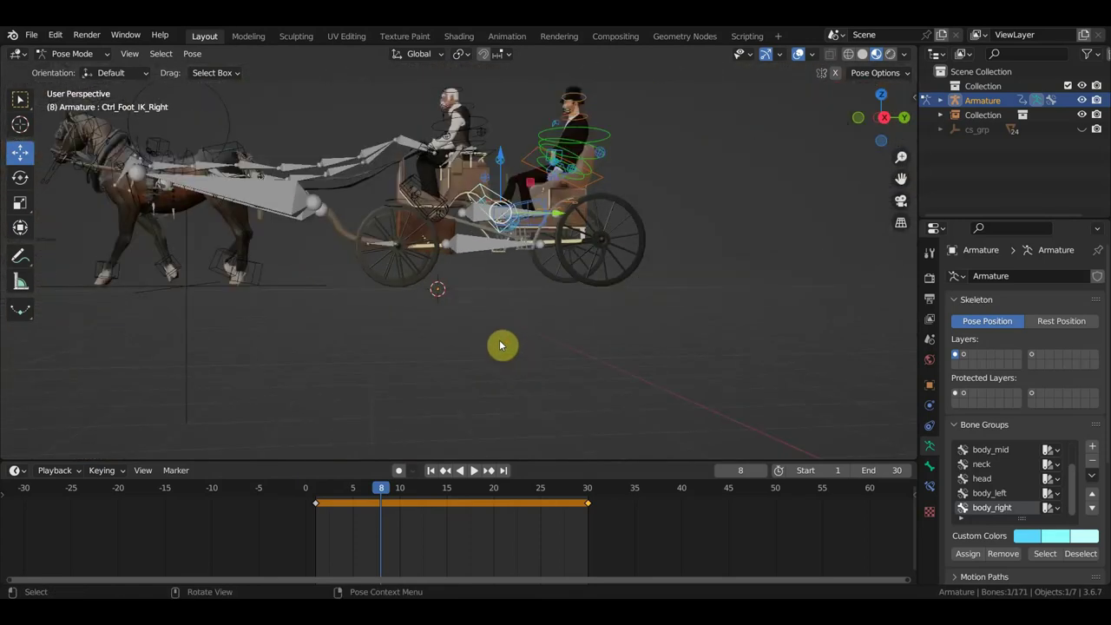
scroll(463, 243, "up", 1)
mouse_move(462, 243)
middle_mouse_down()
mouse_move(530, 269)
mouse_move(469, 218)
middle_mouse_up()
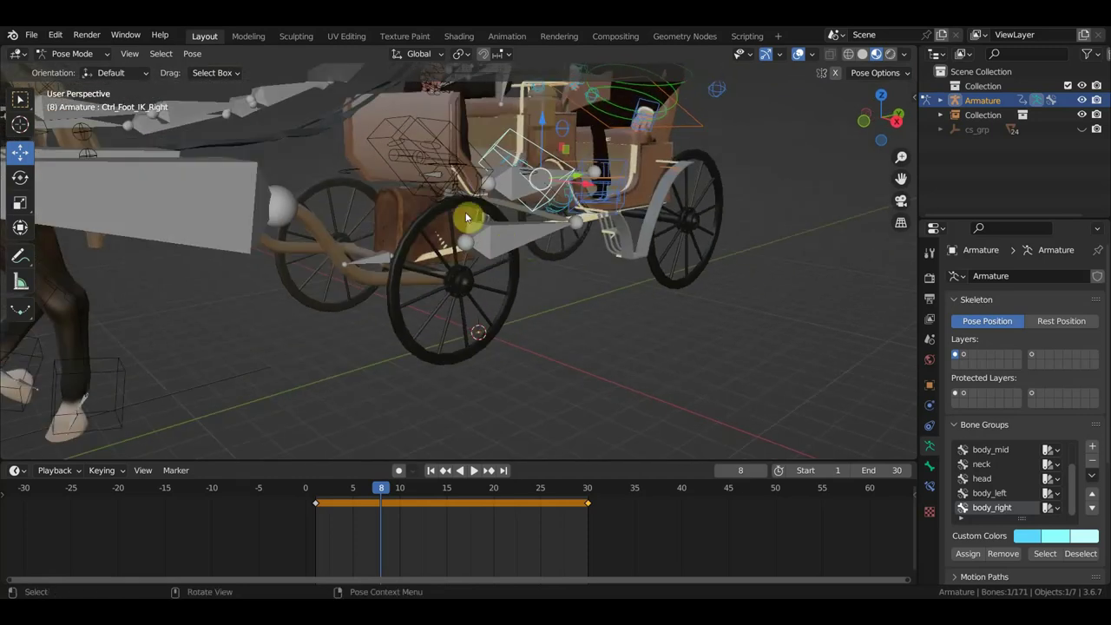
left_click(440, 185)
mouse_move(442, 181)
middle_mouse_down()
mouse_move(446, 236)
mouse_move(422, 232)
mouse_move(499, 240)
middle_mouse_up()
In right ortho view, move the control and rotate it 33.5°, then shift it along the carriage.
key("KP_3")
scroll(490, 252, "down", 2)
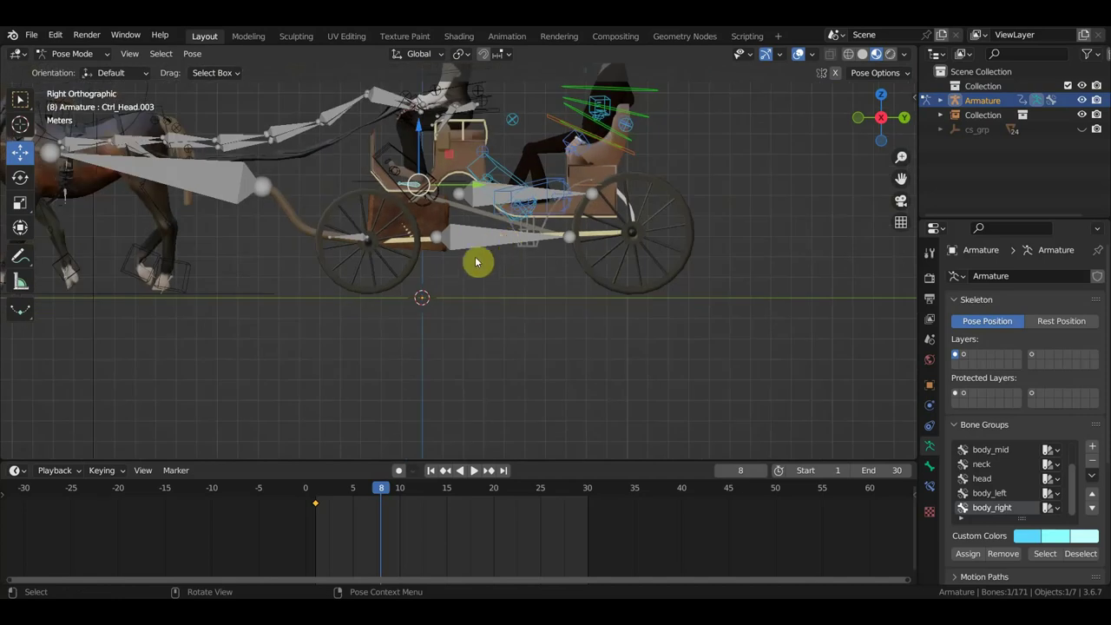
key("g")
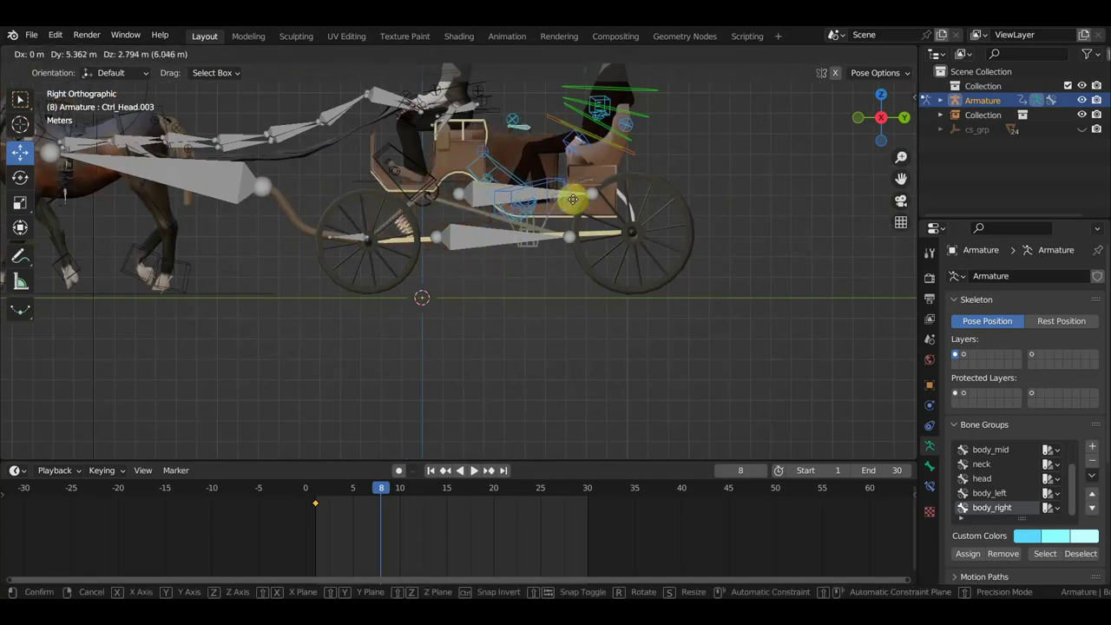
left_click(587, 207)
mouse_move(587, 208)
middle_mouse_down()
mouse_move(515, 285)
mouse_move(417, 318)
mouse_move(270, 245)
mouse_move(277, 240)
mouse_move(305, 326)
mouse_move(456, 341)
middle_mouse_up()
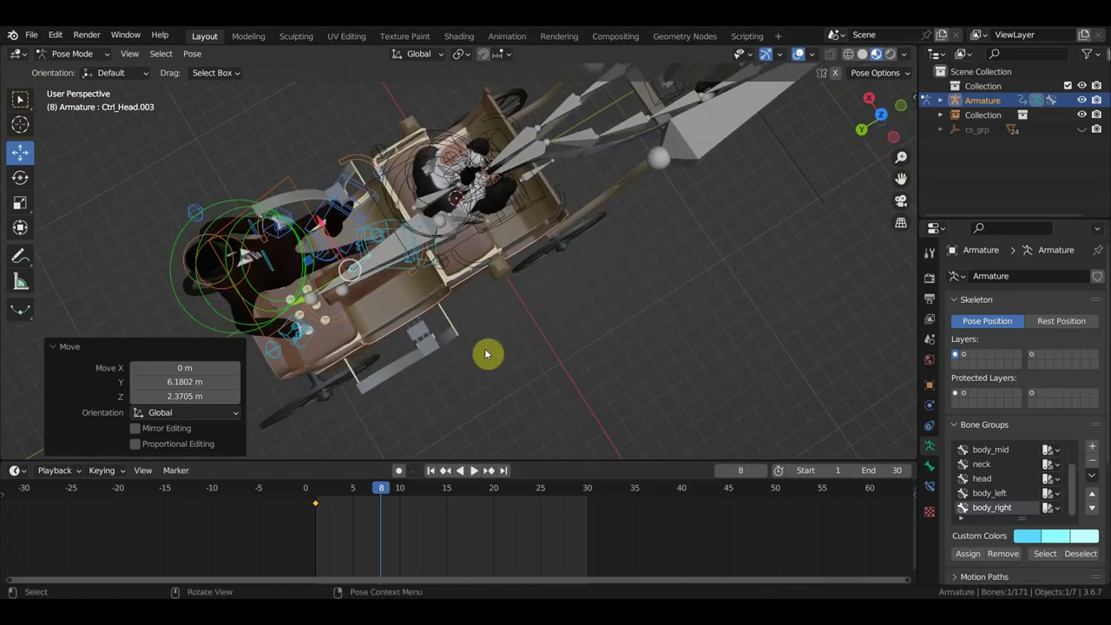
key("r")
left_click(494, 459)
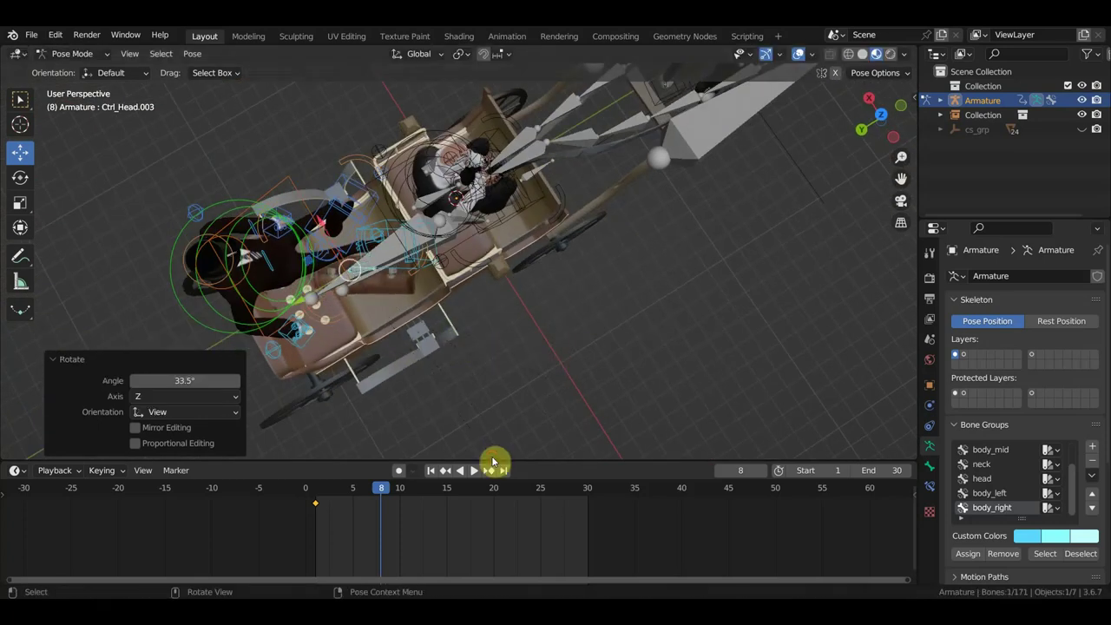
key("g")
left_click(494, 428)
mouse_move(493, 428)
middle_mouse_down()
mouse_move(452, 287)
mouse_move(397, 338)
mouse_move(124, 298)
mouse_move(248, 246)
mouse_move(385, 228)
mouse_move(464, 273)
mouse_move(510, 332)
mouse_move(573, 332)
mouse_move(569, 240)
mouse_move(587, 255)
mouse_move(404, 179)
mouse_move(369, 180)
mouse_move(354, 164)
mouse_move(306, 157)
mouse_move(258, 171)
mouse_move(295, 189)
mouse_move(385, 173)
mouse_move(384, 163)
middle_mouse_up()
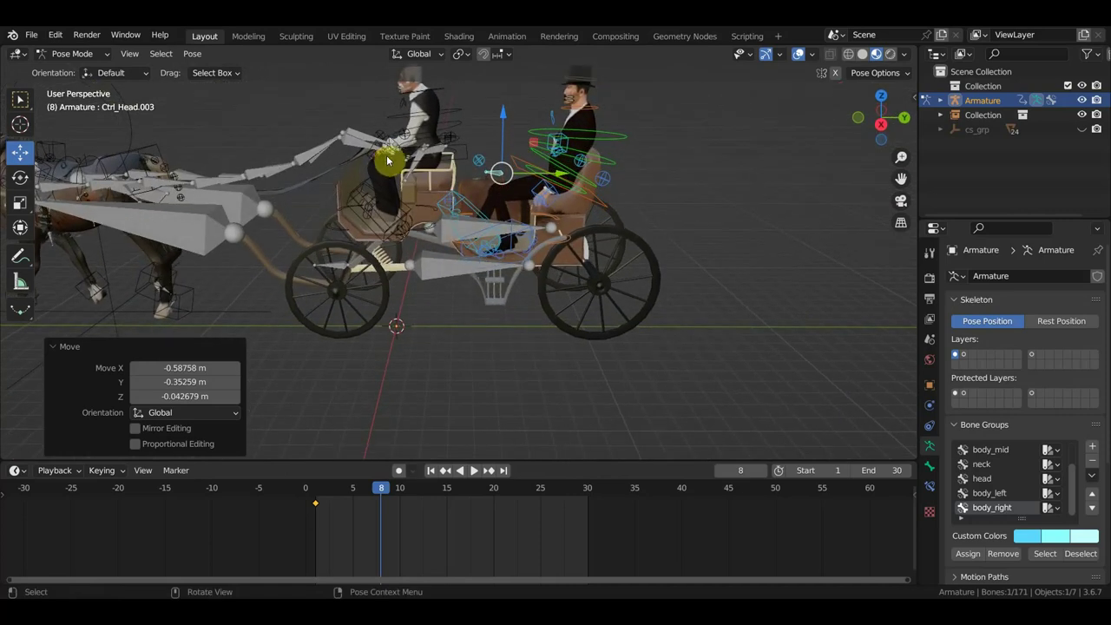
mouse_move(498, 239)
left_mouse_down()
mouse_move(551, 231)
mouse_move(628, 246)
left_mouse_up()
In top ortho view, turn the passenger 57.5° and move him into place.
key("KP_7")
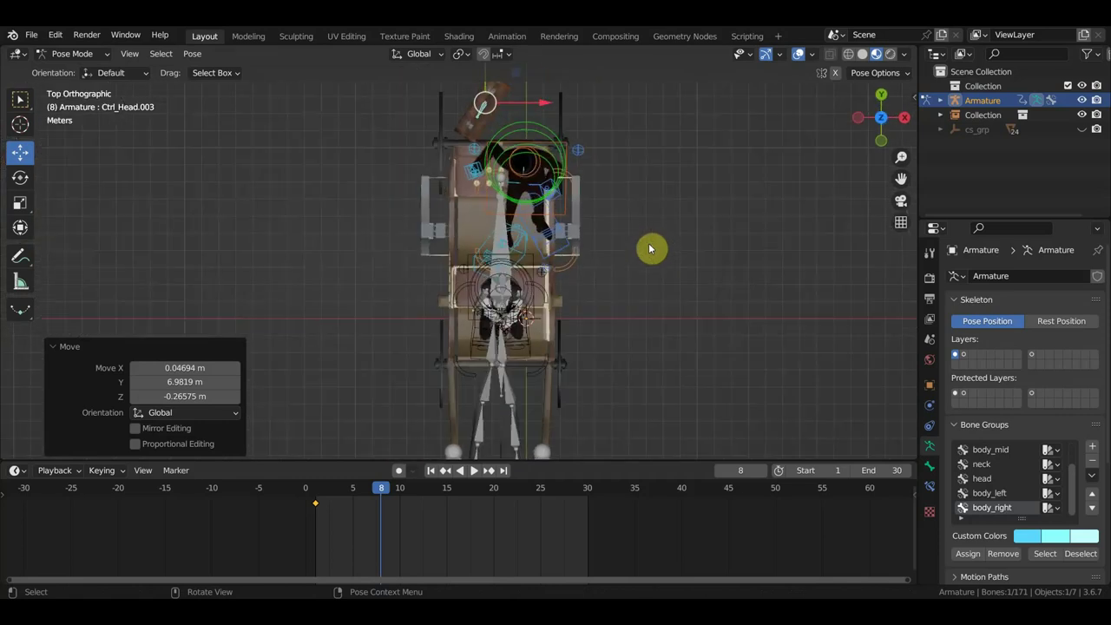
key("r")
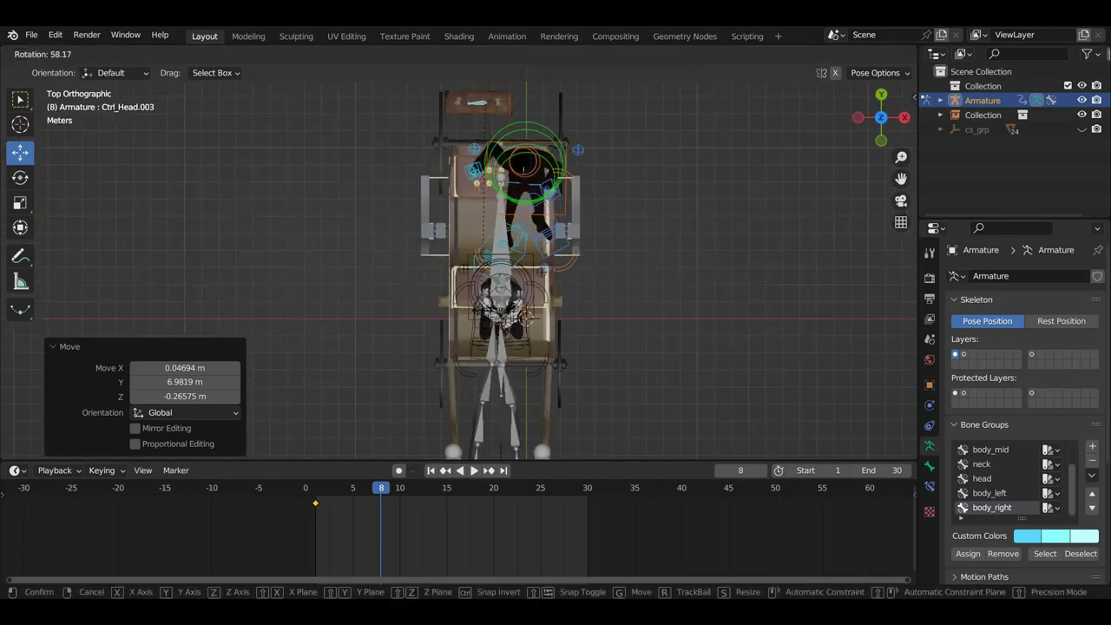
left_click(486, 315)
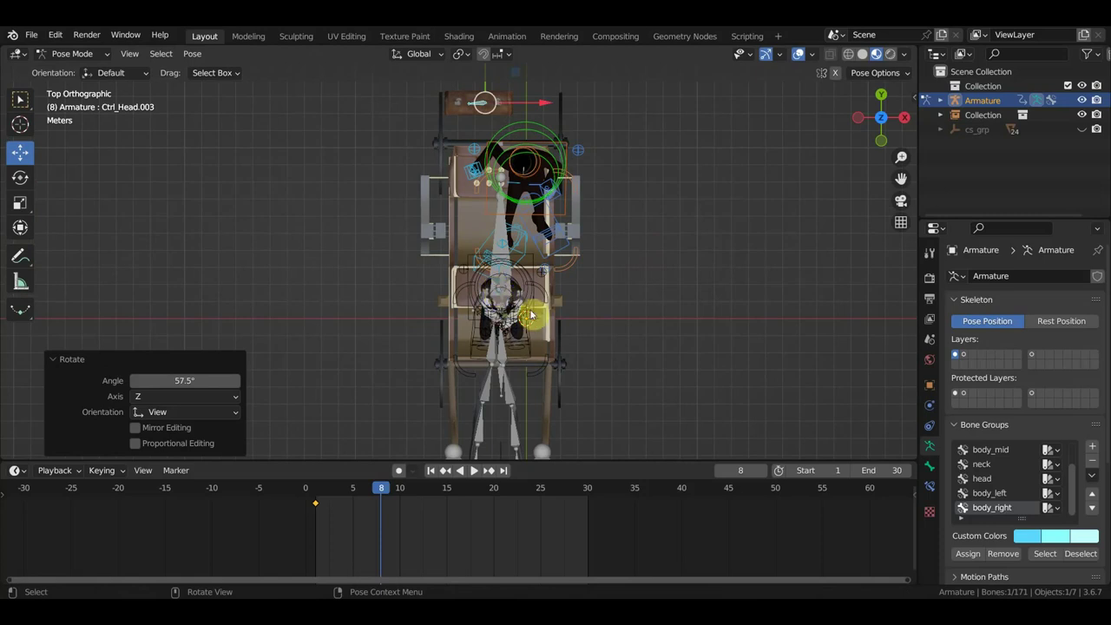
key("g")
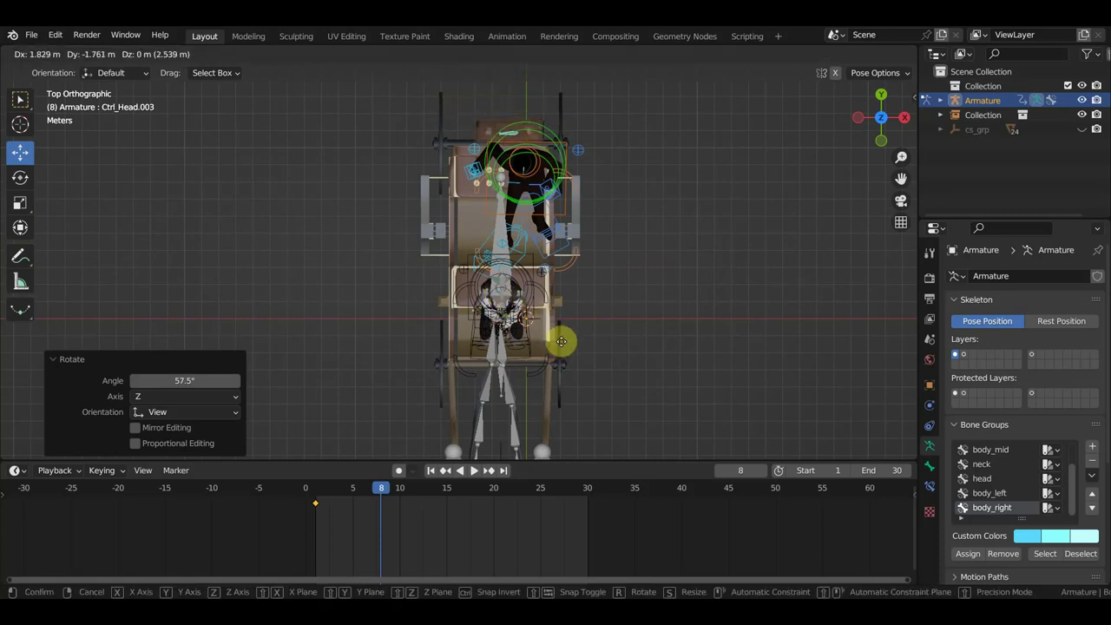
left_click(553, 341)
mouse_move(553, 341)
middle_mouse_down()
mouse_move(321, 159)
mouse_move(303, 164)
middle_mouse_up()
Lower the bones into the seat, fine-tune their position, and key location and rotation at frame 8.
key("g")
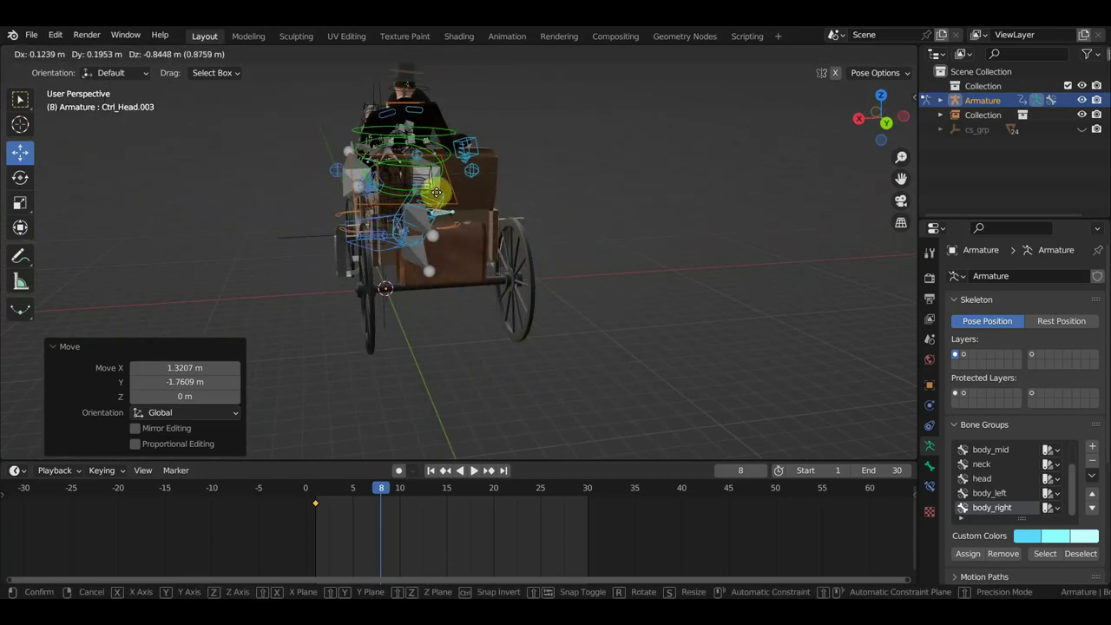
left_click(437, 192)
scroll(486, 225, "up", 5)
mouse_move(461, 255)
middle_mouse_down()
mouse_move(365, 288)
mouse_move(330, 278)
mouse_move(323, 260)
middle_mouse_up()
key("g")
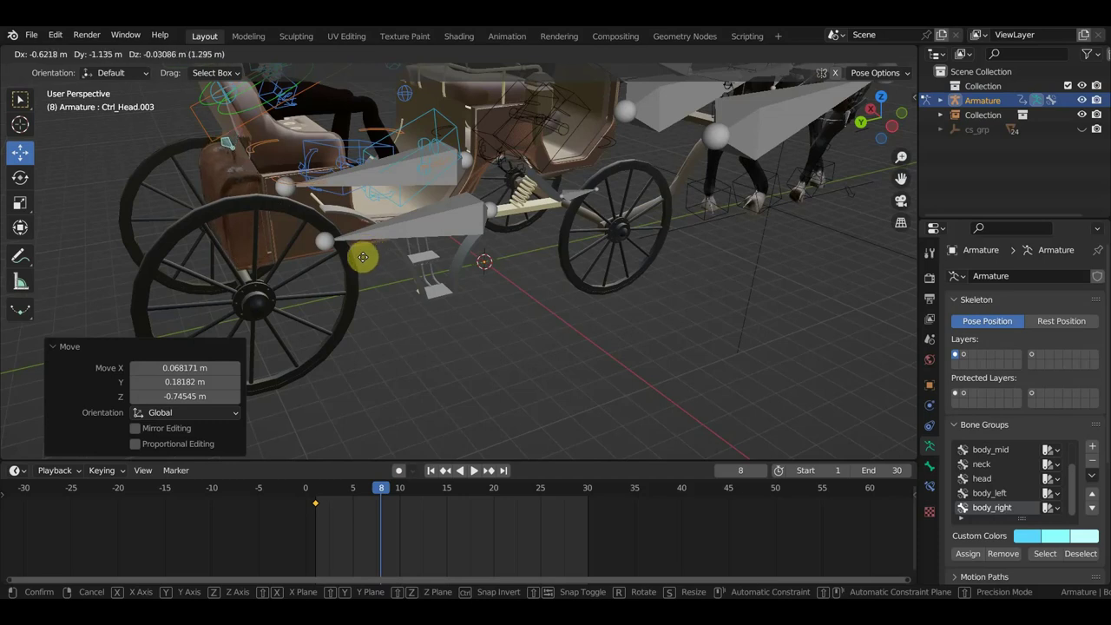
left_click(360, 257)
middle_click_drag(360, 257, 476, 238)
key("g")
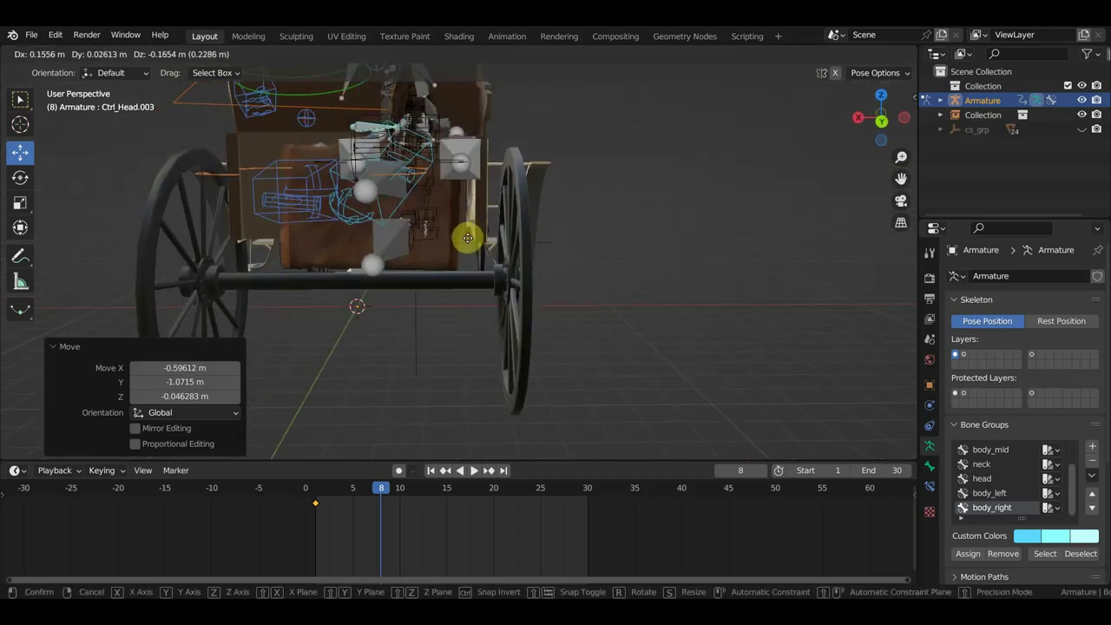
left_click(405, 255)
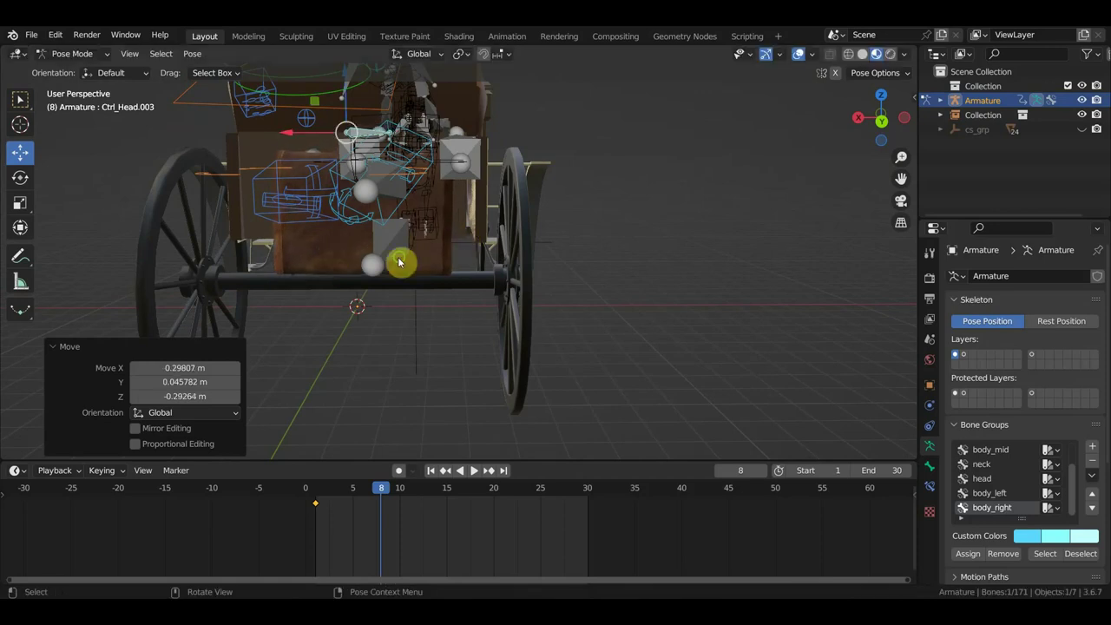
mouse_move(404, 255)
middle_mouse_down()
mouse_move(424, 279)
mouse_move(492, 293)
middle_mouse_up()
key("i")
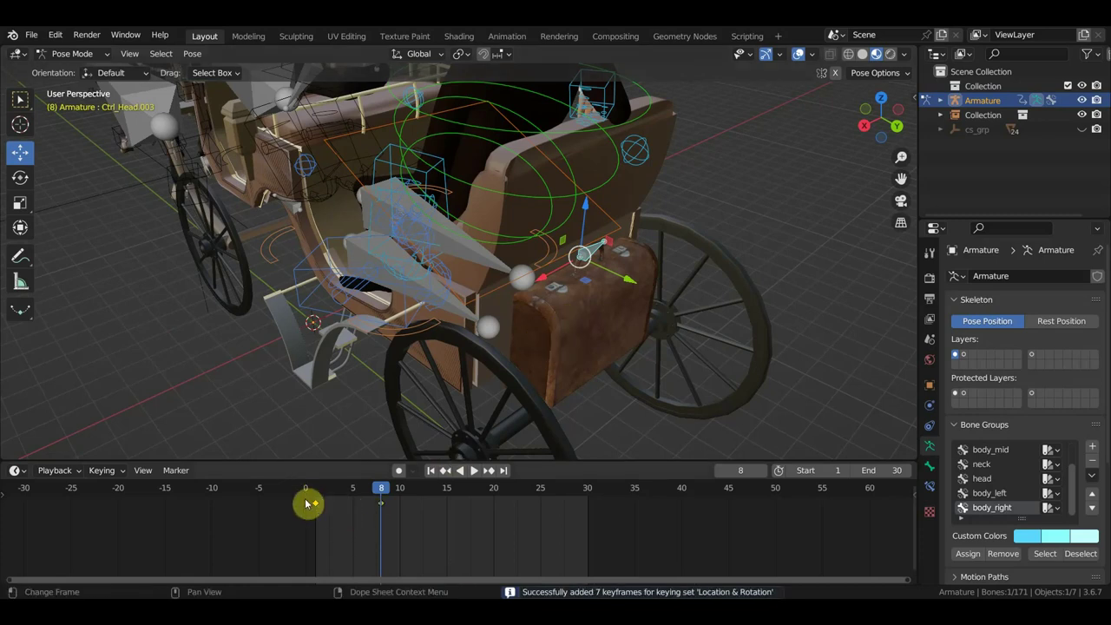
Play the carriage animation and hide the viewport overlays.
key("space")
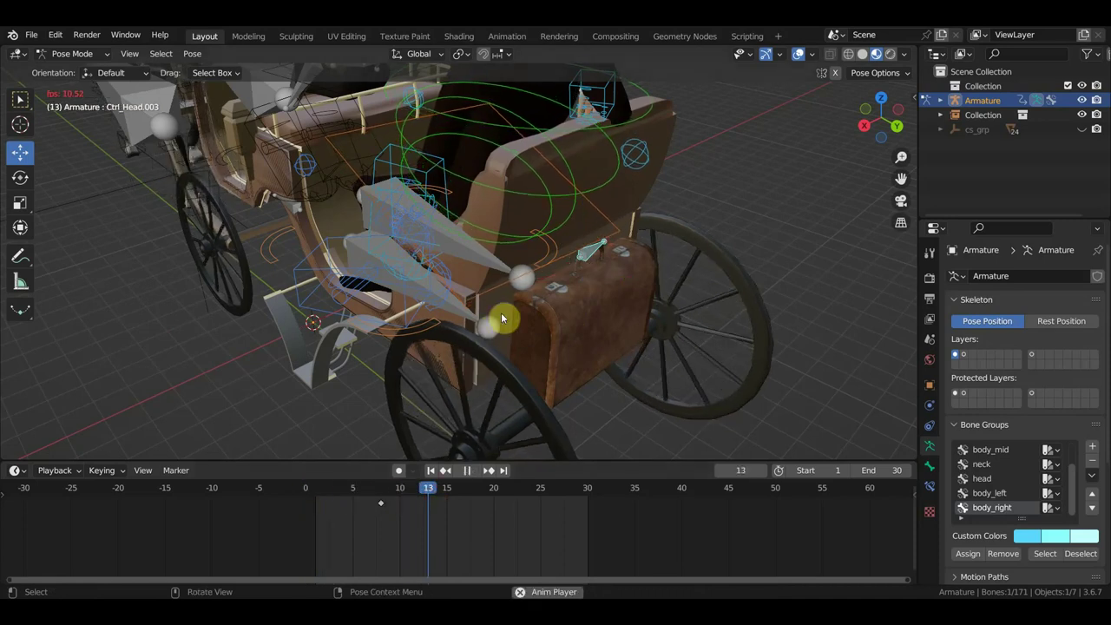
mouse_move(503, 315)
middle_mouse_down()
mouse_move(620, 307)
mouse_move(706, 275)
mouse_move(596, 275)
mouse_move(674, 285)
middle_mouse_up()
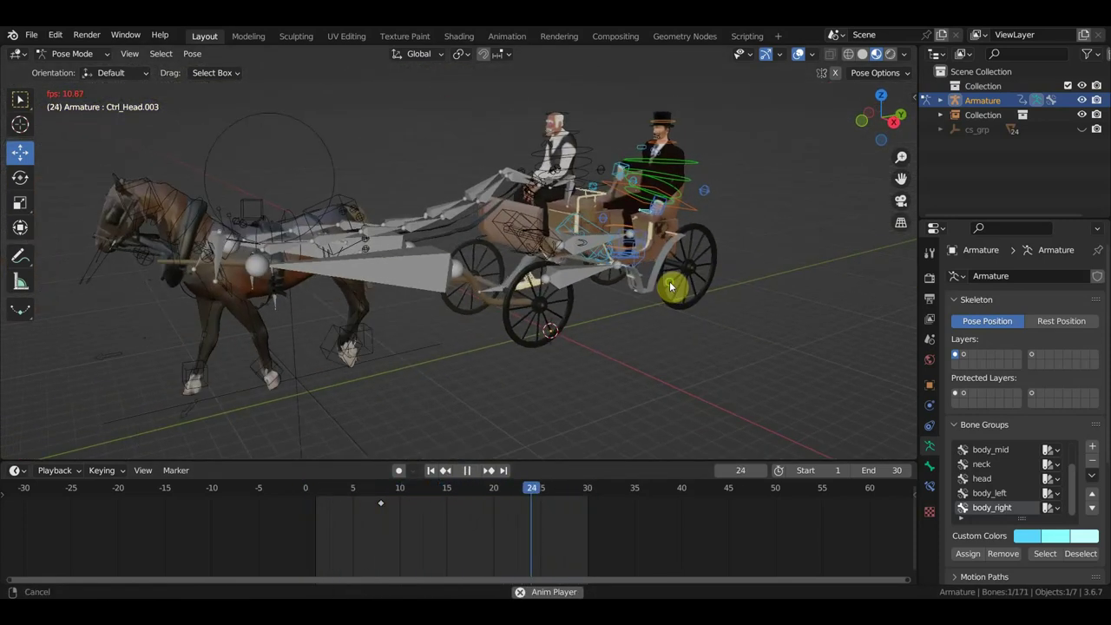
left_click(798, 53)
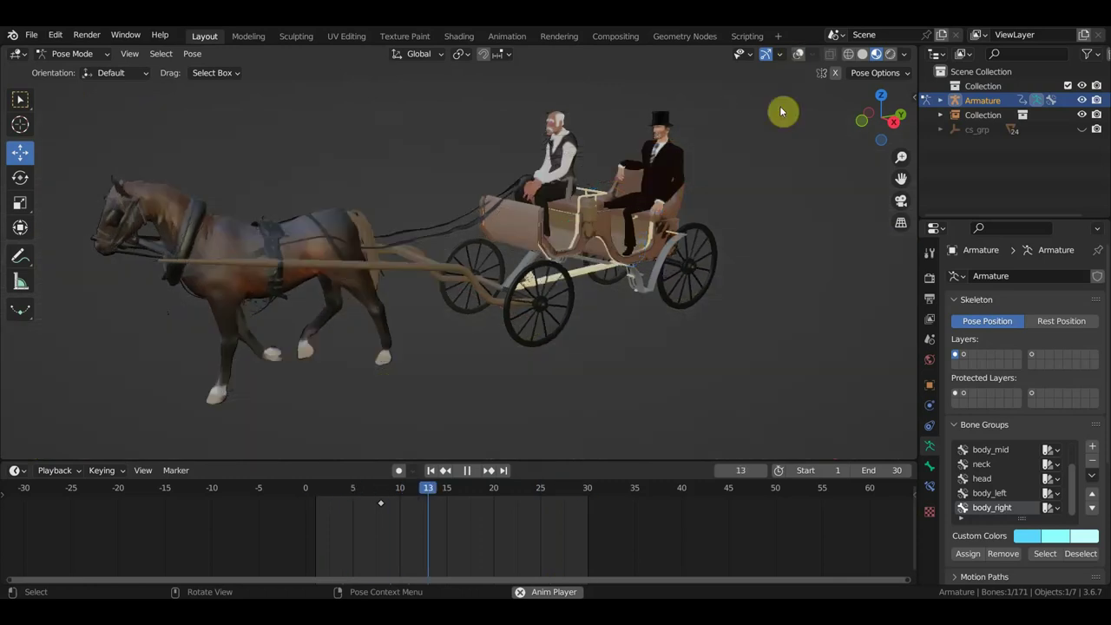
Orbit and zoom to inspect the driver, horse and three-quarter front of the carriage.
scroll(646, 250, "up", 3)
mouse_move(648, 250)
middle_mouse_down()
mouse_move(609, 253)
mouse_move(593, 231)
middle_mouse_up()
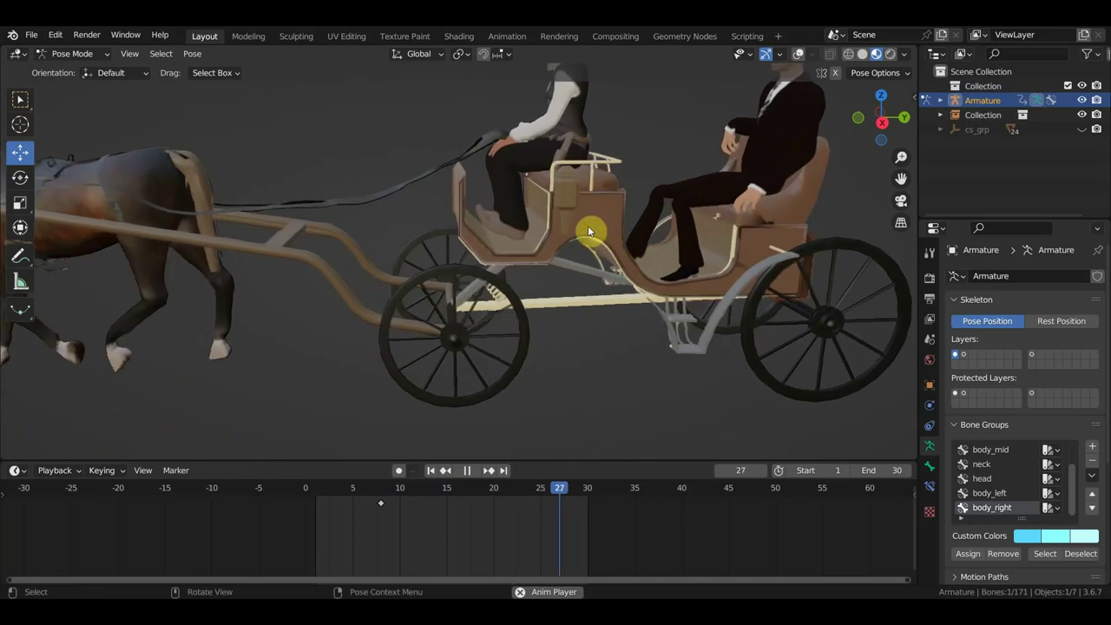
scroll(513, 191, "up", 3)
scroll(521, 165, "up", 2)
mouse_move(525, 143)
middle_mouse_down()
mouse_move(595, 241)
mouse_move(532, 228)
middle_mouse_up()
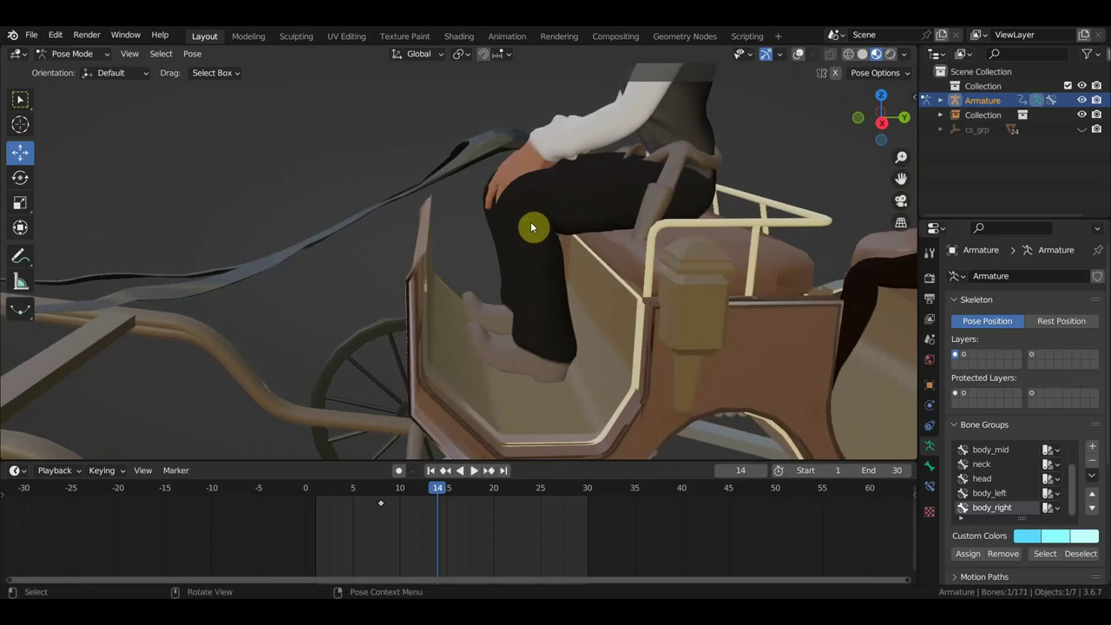
scroll(531, 228, "down", 4)
middle_click_drag(553, 221, 565, 226)
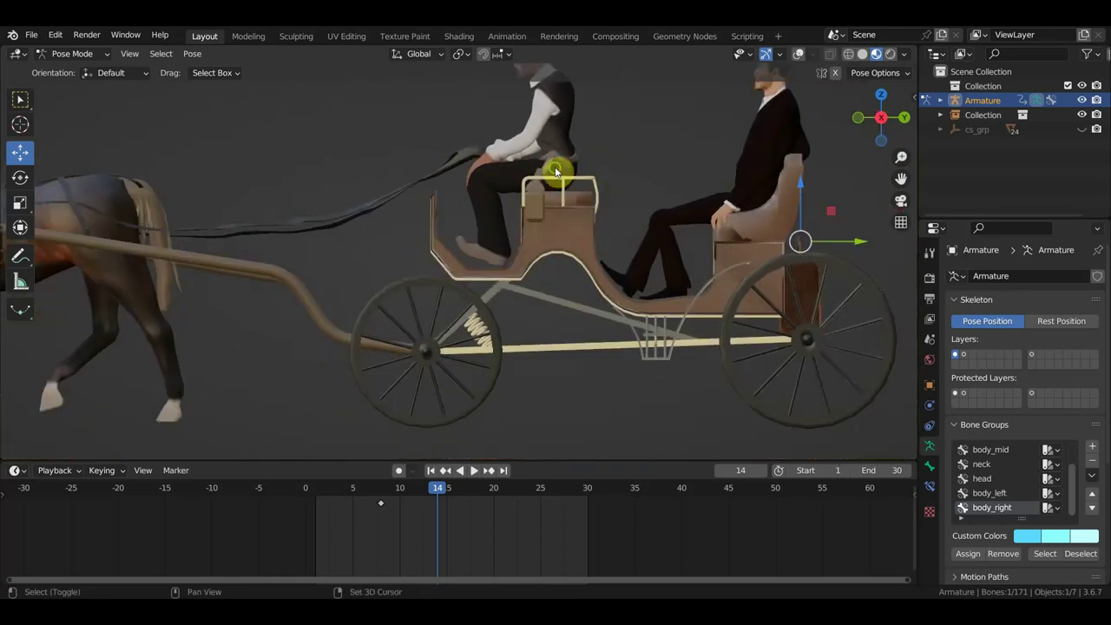
scroll(561, 198, "down", 1)
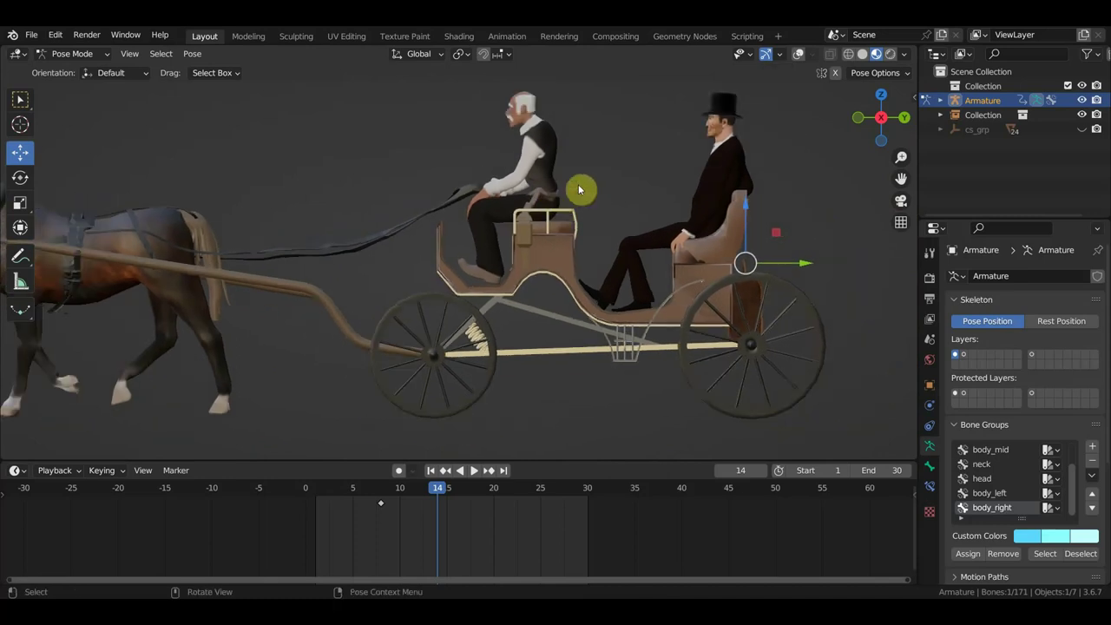
mouse_move(646, 225)
middle_mouse_down()
mouse_move(714, 226)
mouse_move(694, 252)
mouse_move(701, 245)
middle_mouse_up()
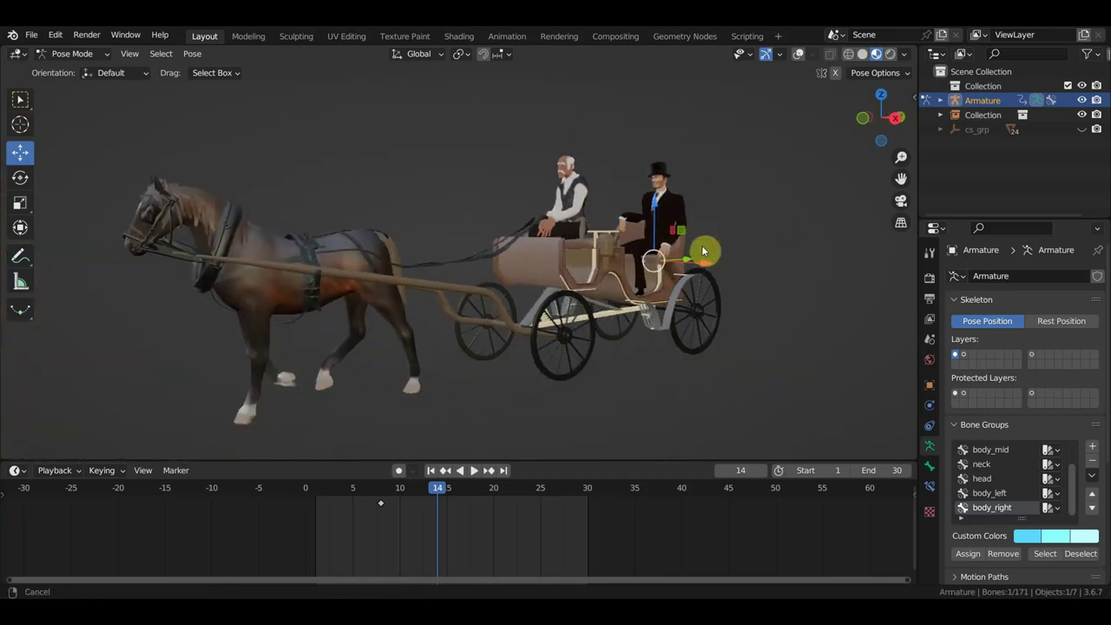
Save the scene as 'приезжий.в повозке.blend', then bring up the recent files list.
left_click(31, 37)
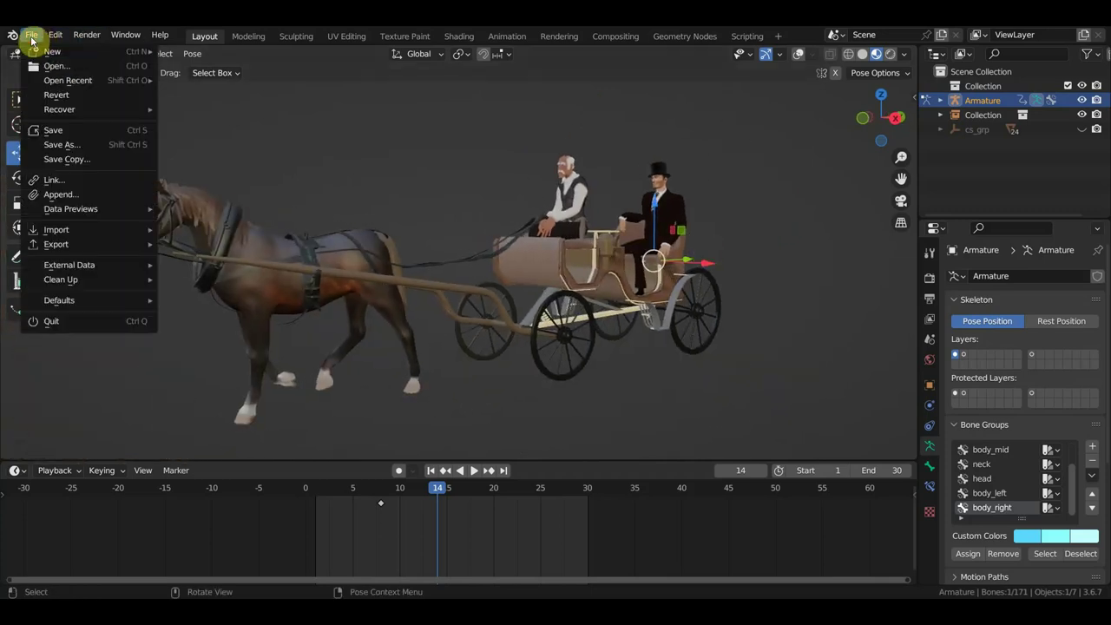
left_click(90, 145)
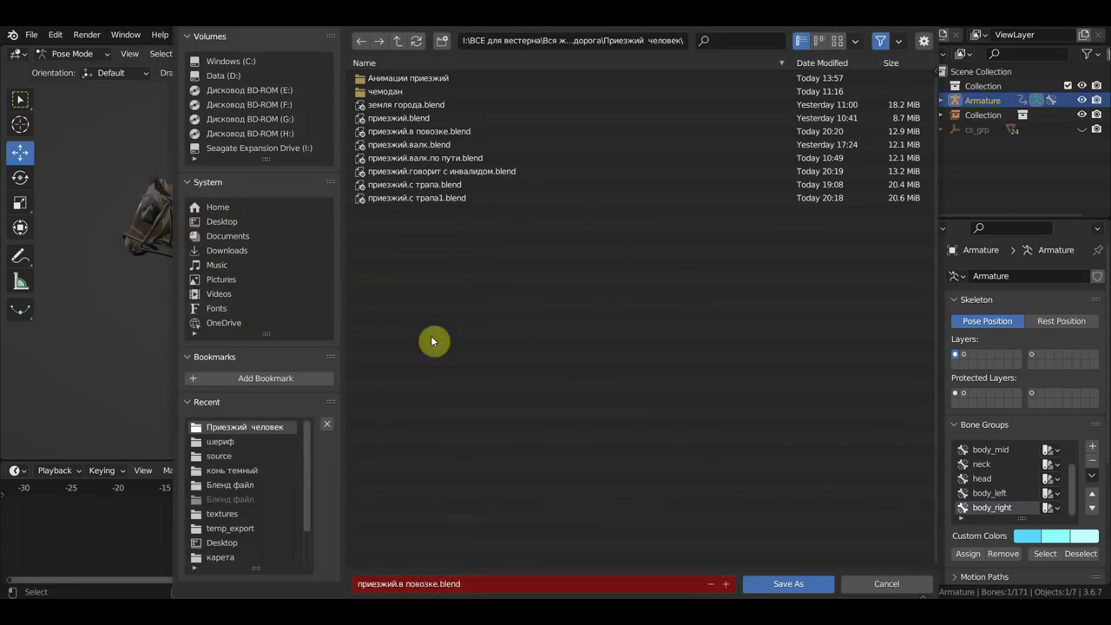
left_click(787, 584)
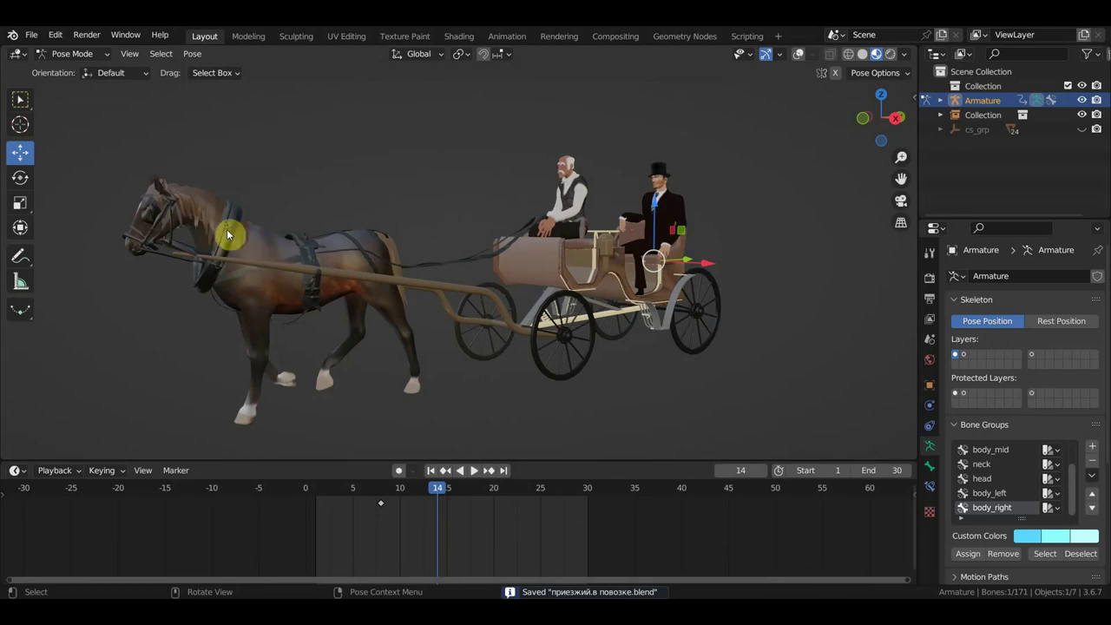
left_click(58, 40)
left_click(35, 34)
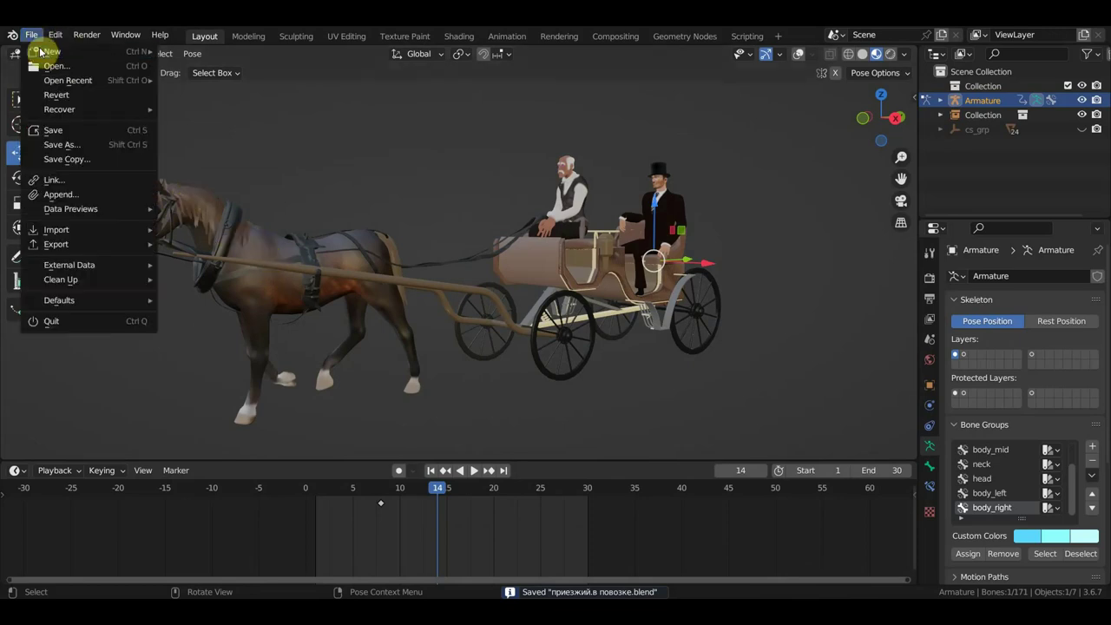
mouse_move(68, 80)
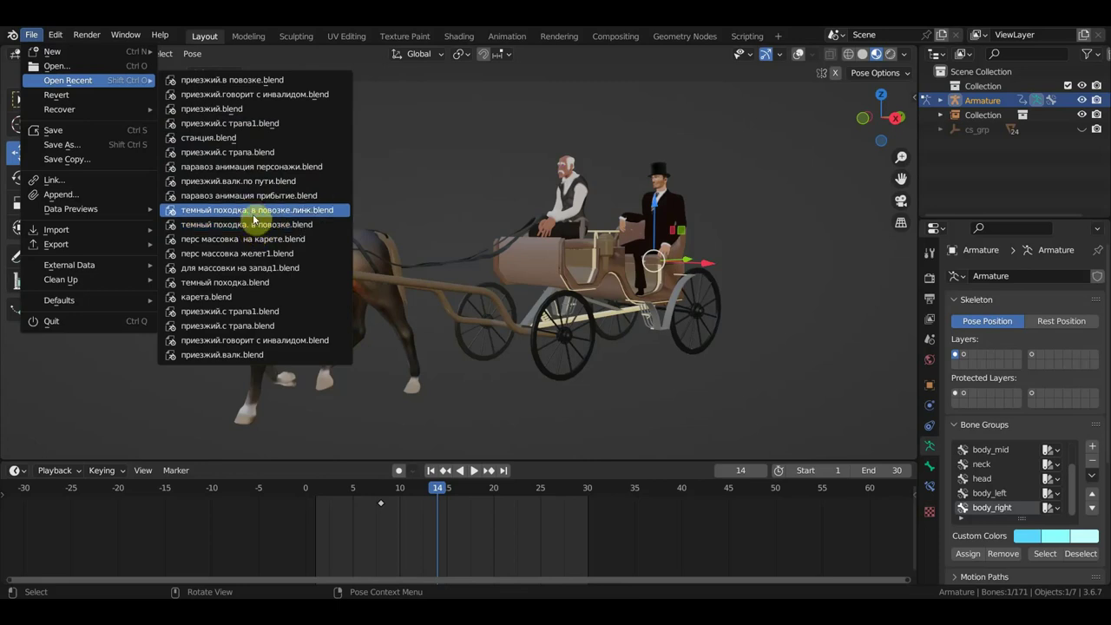
Open the recent file 'темный походка. в повозке.линк.blend' and play its animation.
left_click(253, 214)
middle_click_drag(340, 265, 409, 254)
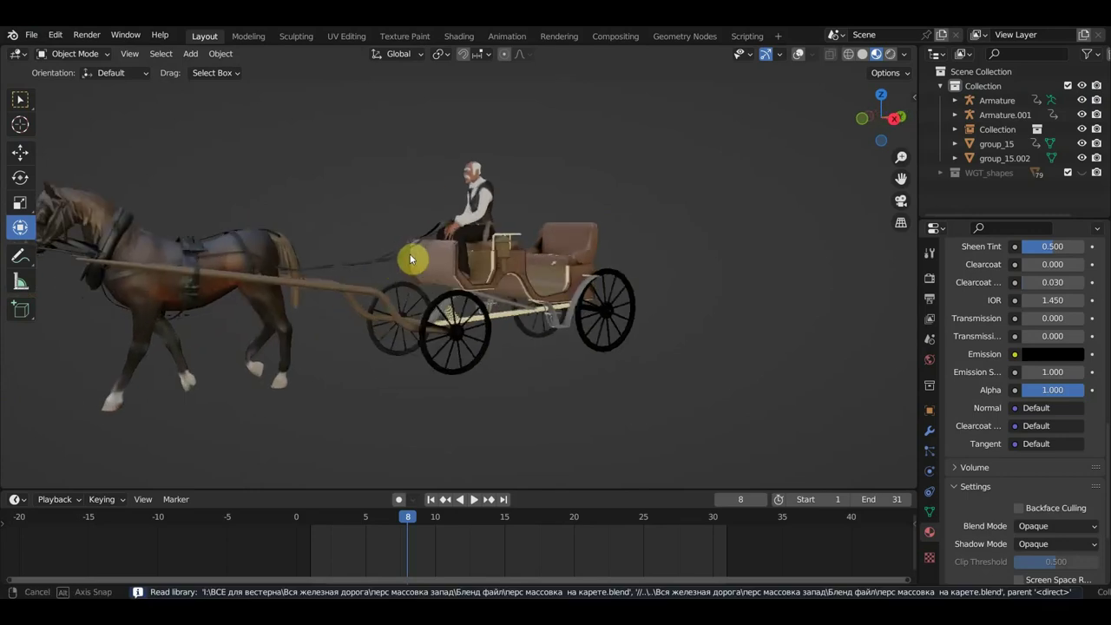
key("space")
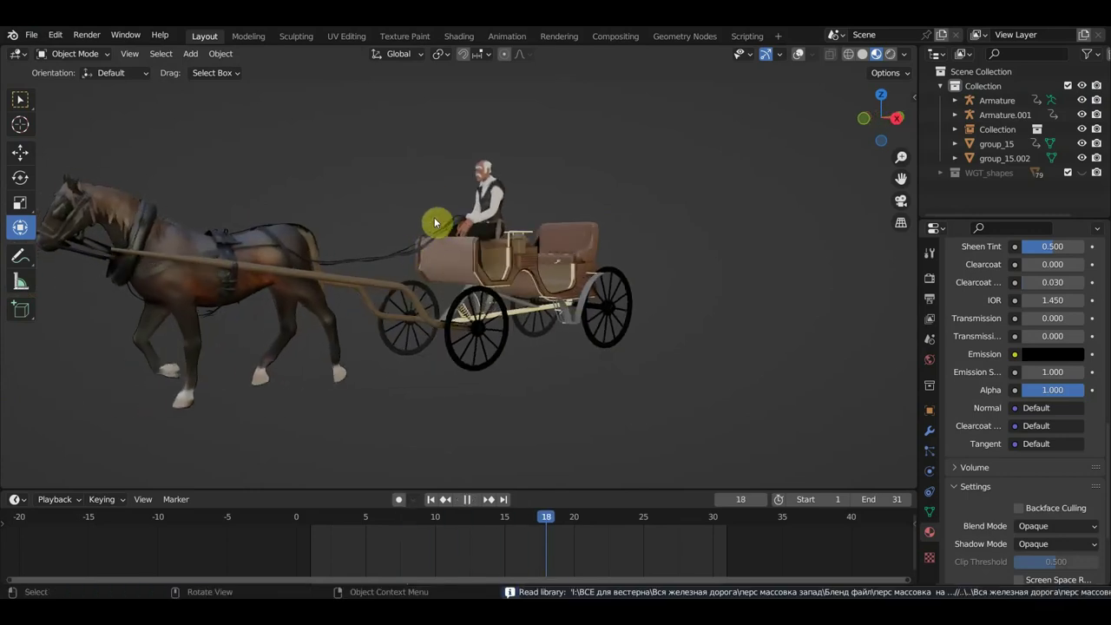
scroll(437, 243, "up", 2)
scroll(437, 243, "up", 2)
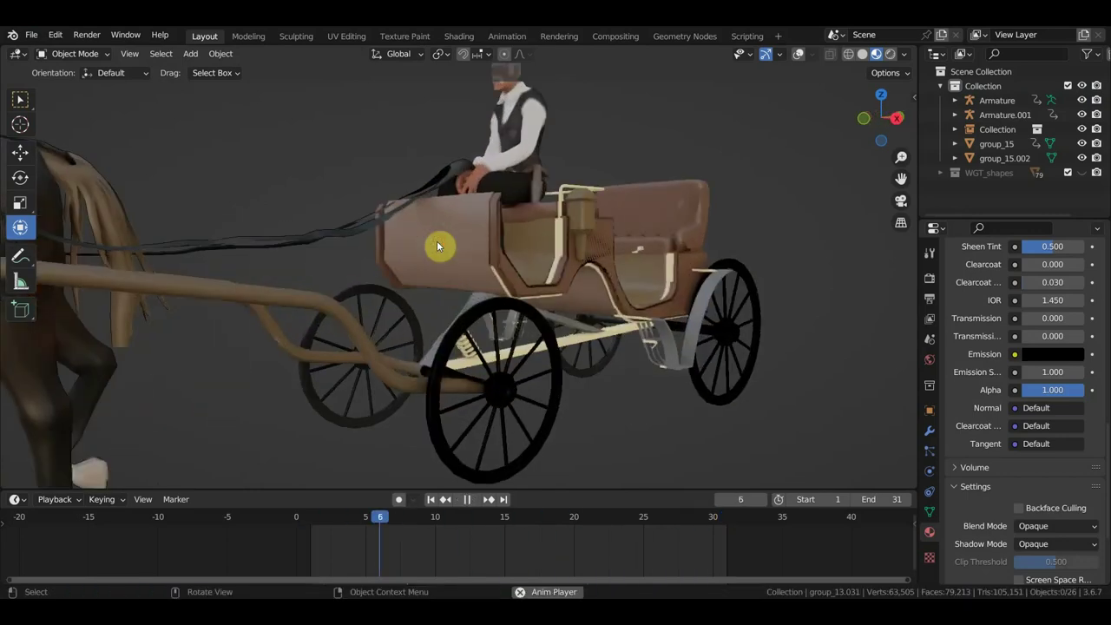
Show the rig overlays, switch to Right Orthographic view and select Armature.001.
middle_click_drag(471, 248, 399, 252)
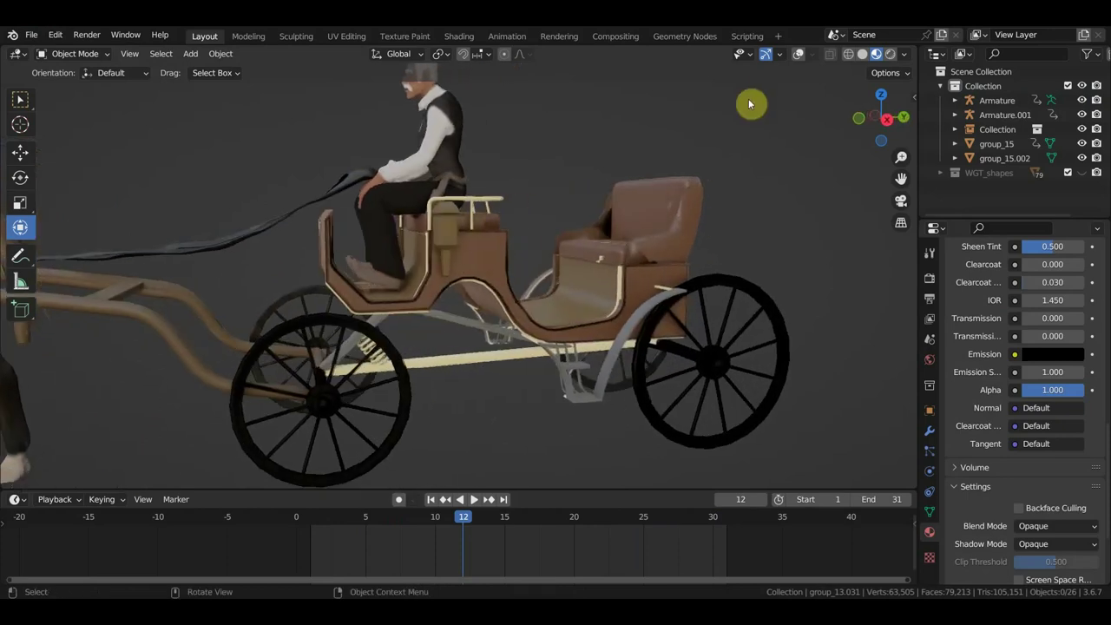
key("shift+alt+z")
key("KP_3")
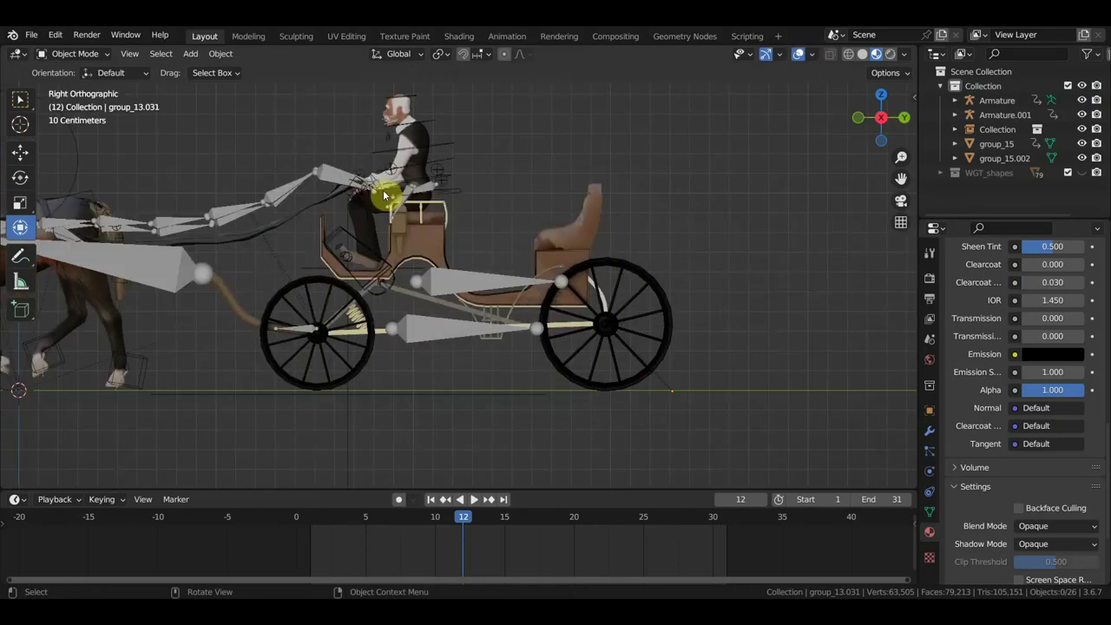
left_click(292, 177)
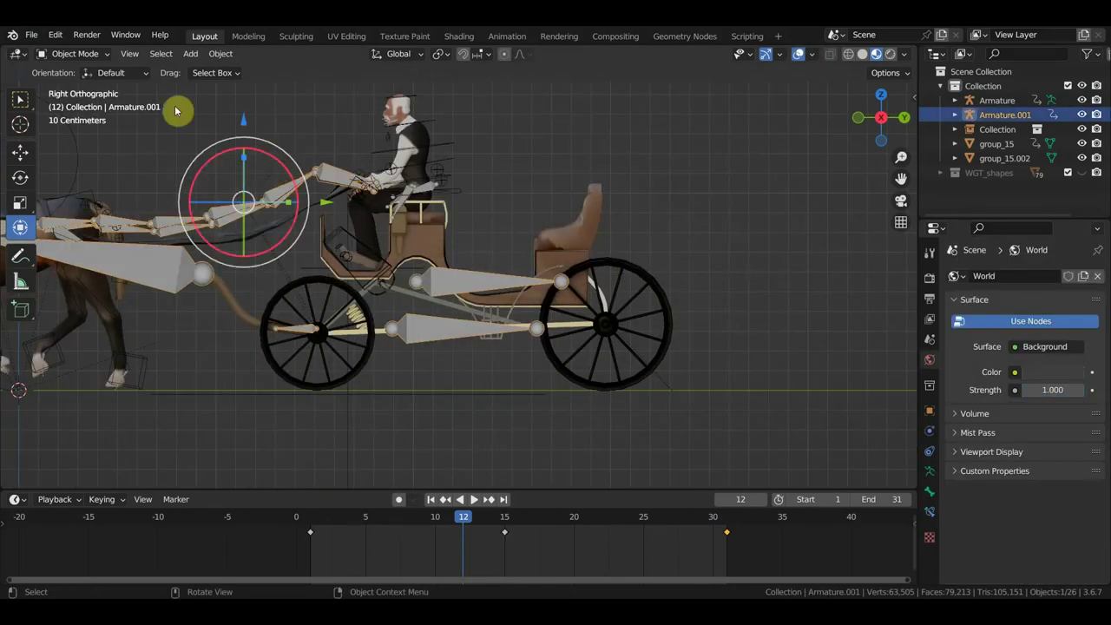
In Pose Mode, select the four rein bones at frame 1 with overlays hidden.
left_click(82, 53)
left_click(76, 101)
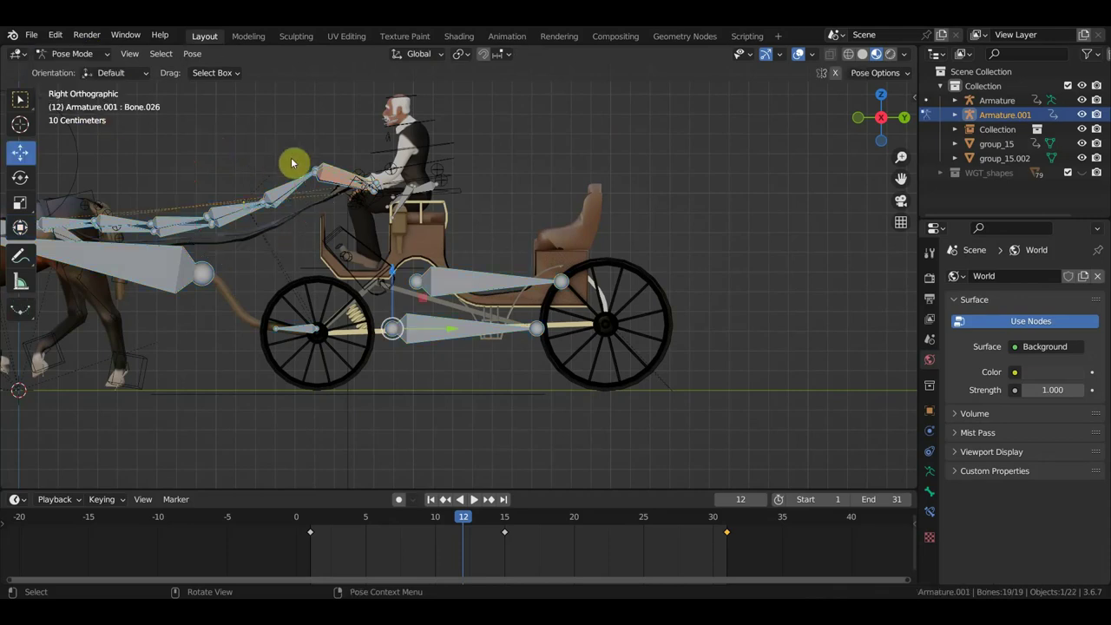
left_click(334, 184)
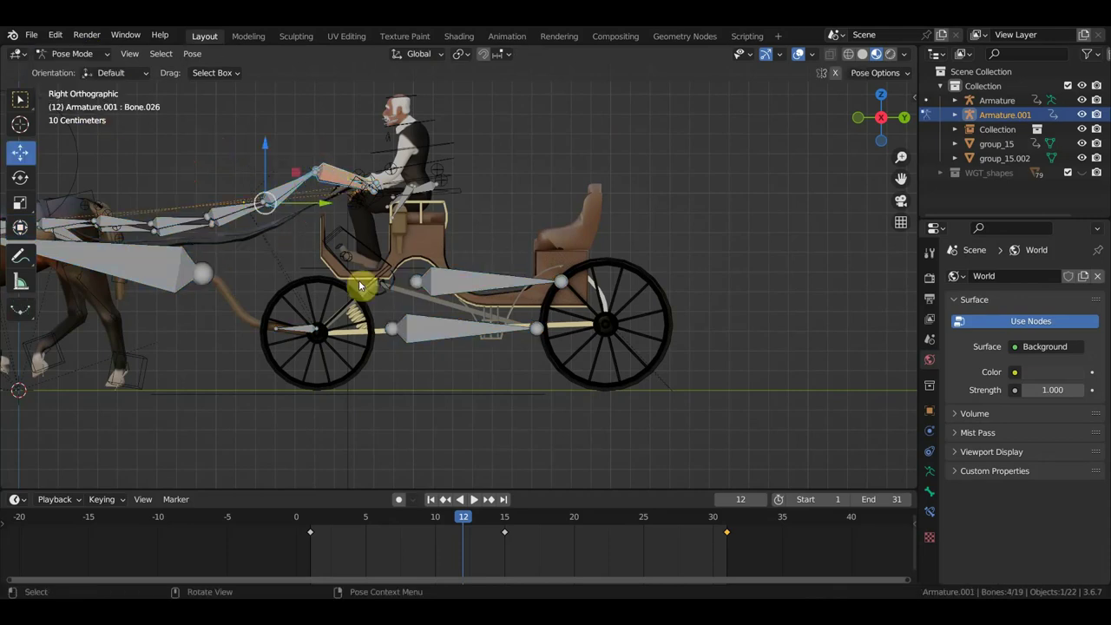
left_click(308, 526)
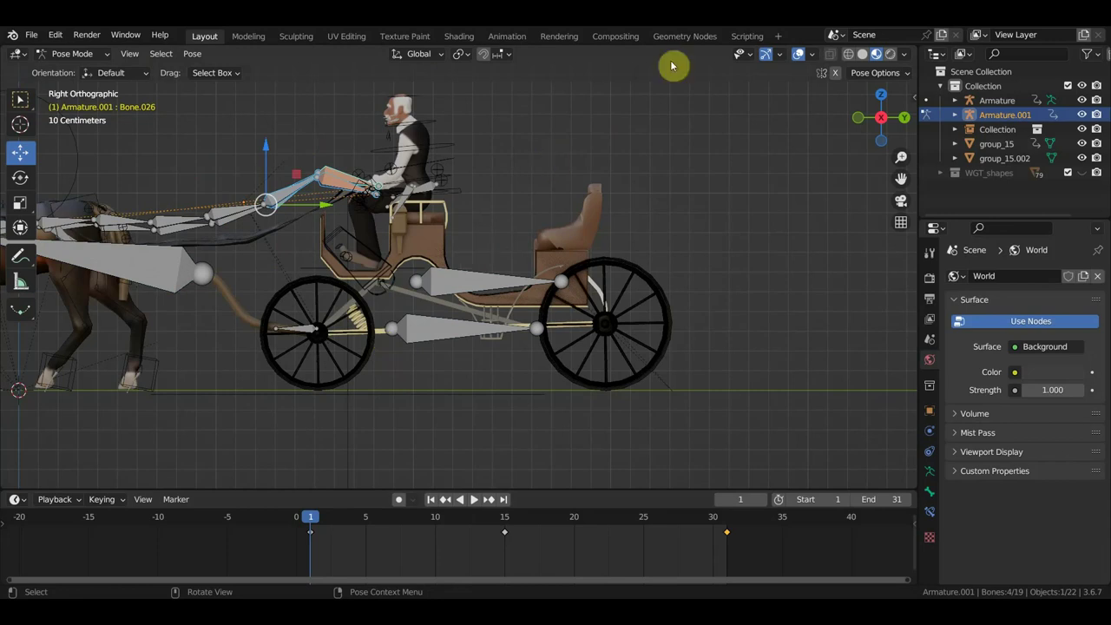
left_click(792, 54)
middle_click_drag(664, 134, 467, 206)
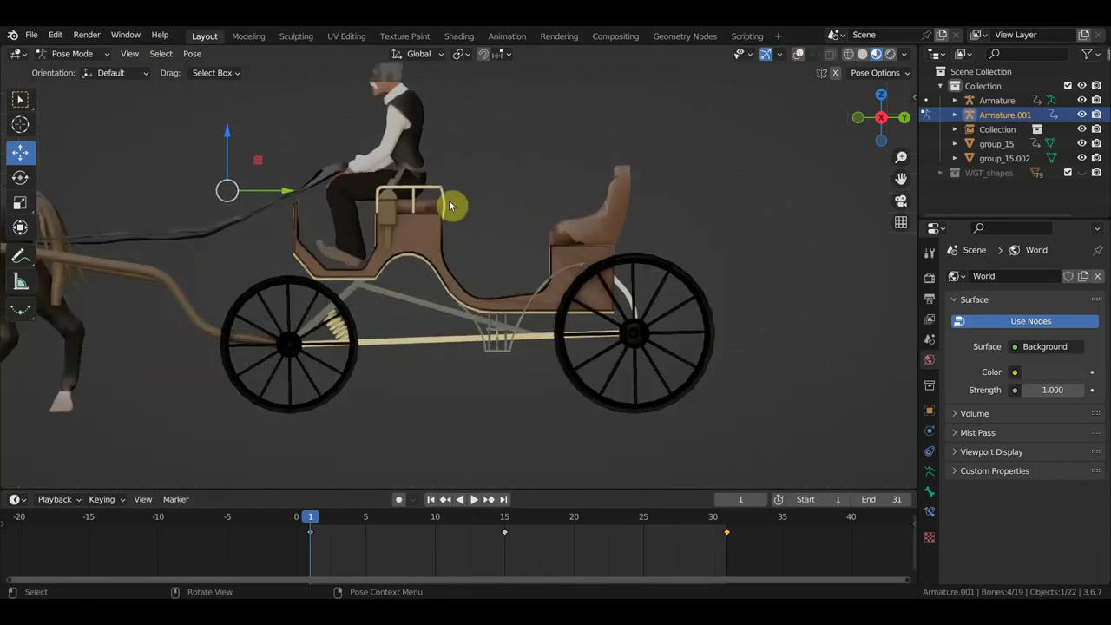
Keyframe the rein bones' LocRot at frame 1 and copy those keys to frame 31.
key("r")
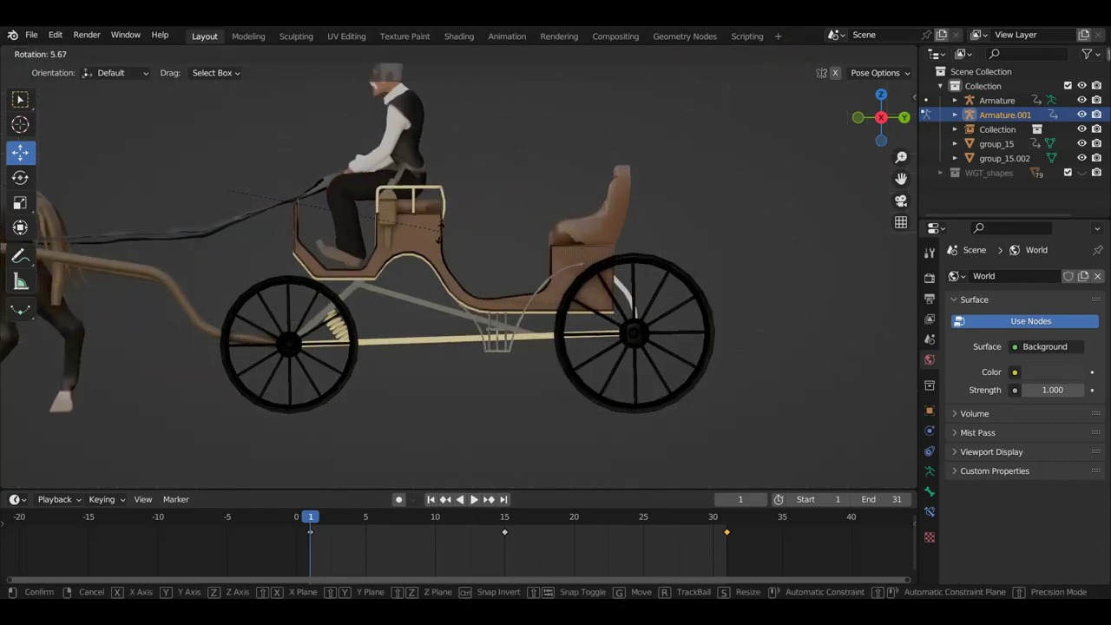
right_click(440, 242)
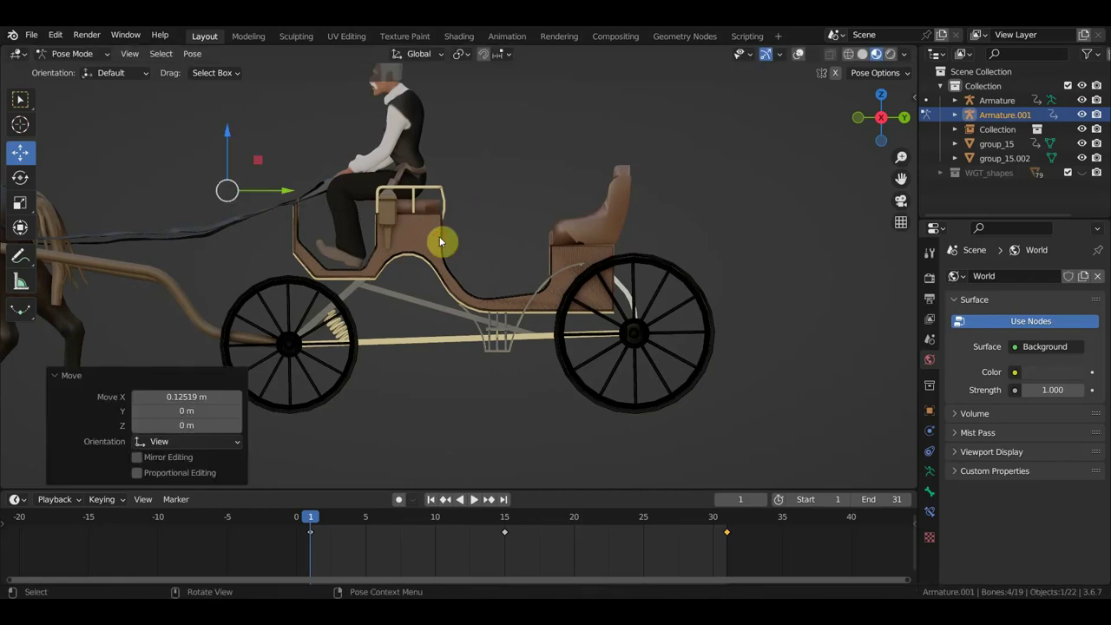
key("i")
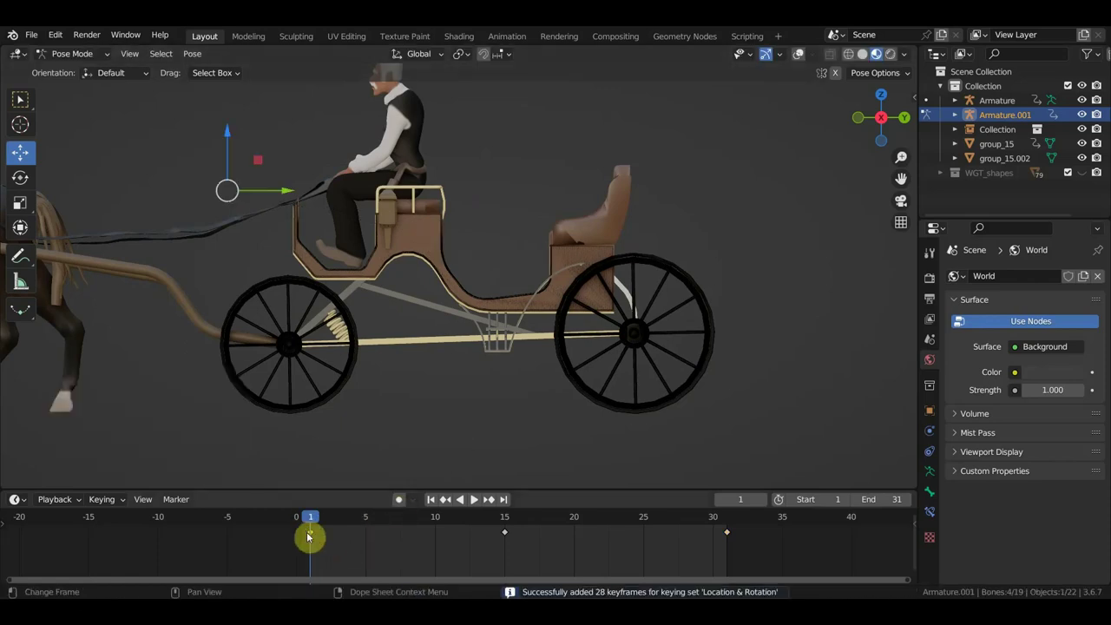
mouse_move(318, 531)
left_mouse_down()
mouse_move(515, 547)
mouse_move(765, 547)
mouse_move(730, 548)
left_mouse_up()
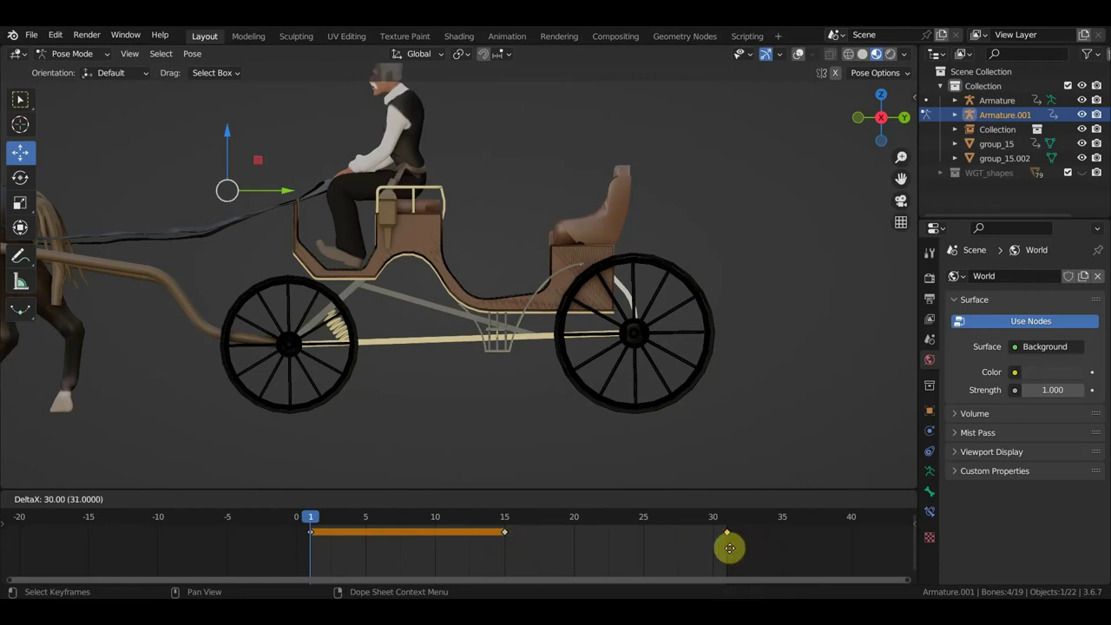
Rotate the reins into a new pose, key it at frame 15, and play it back.
left_click(505, 518)
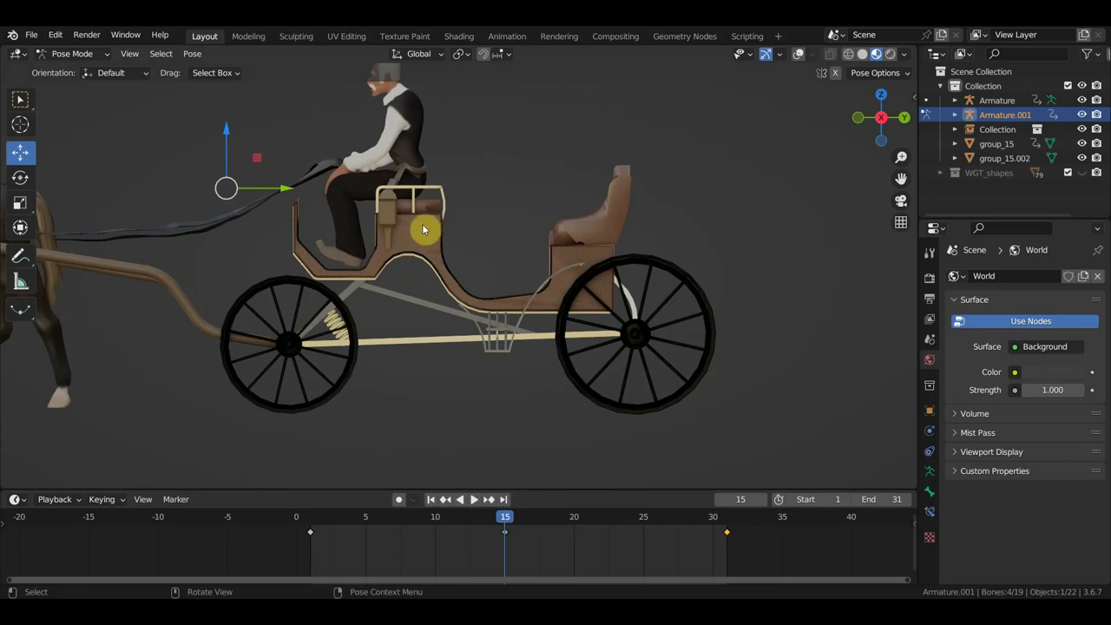
key("r")
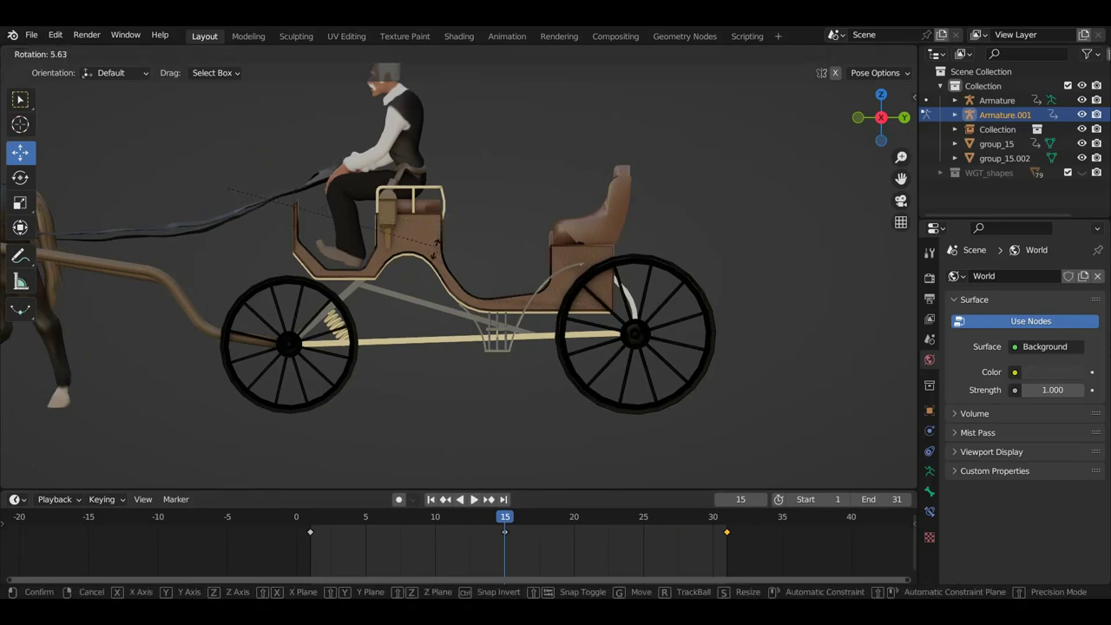
left_click(430, 260)
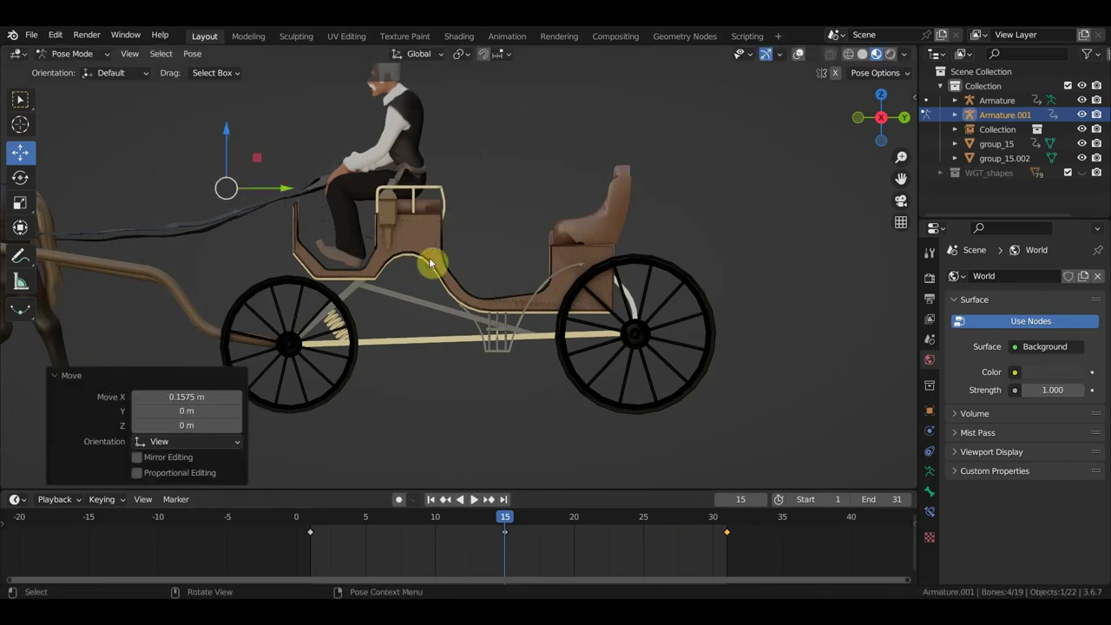
key("i")
key("space")
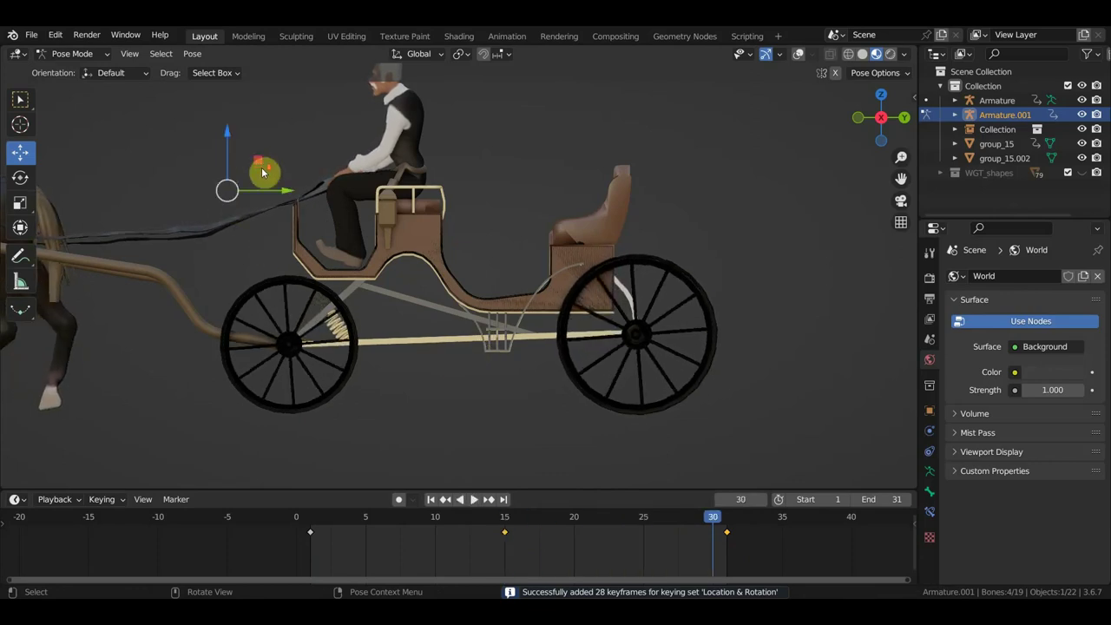
Return to Object Mode and select the Collection instance holding the seated figure.
left_click(75, 54)
left_click(75, 69)
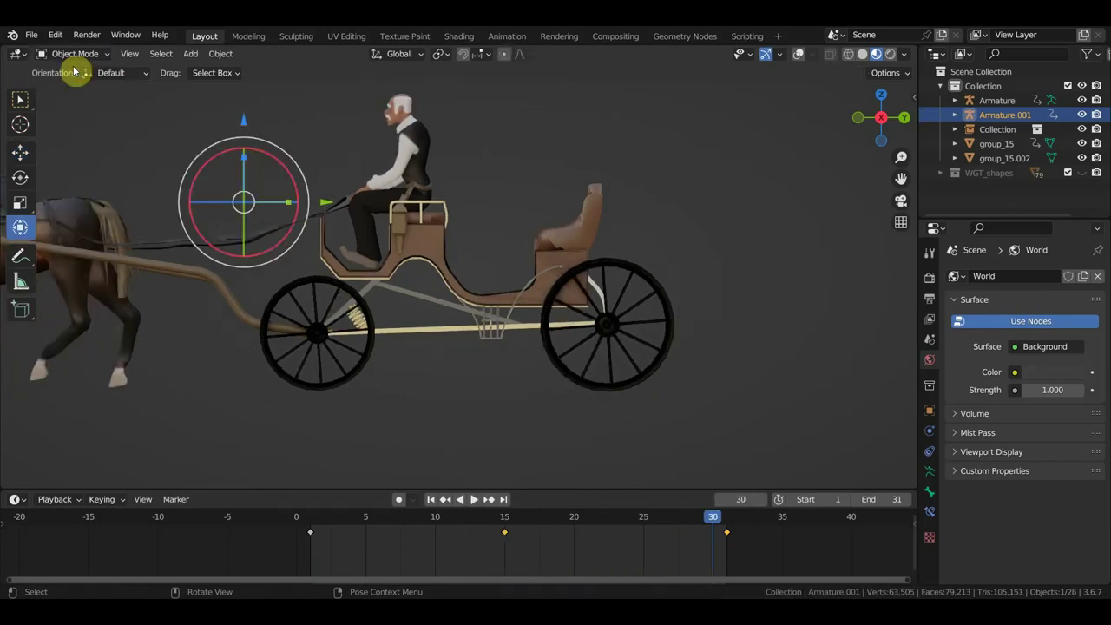
left_click(432, 155)
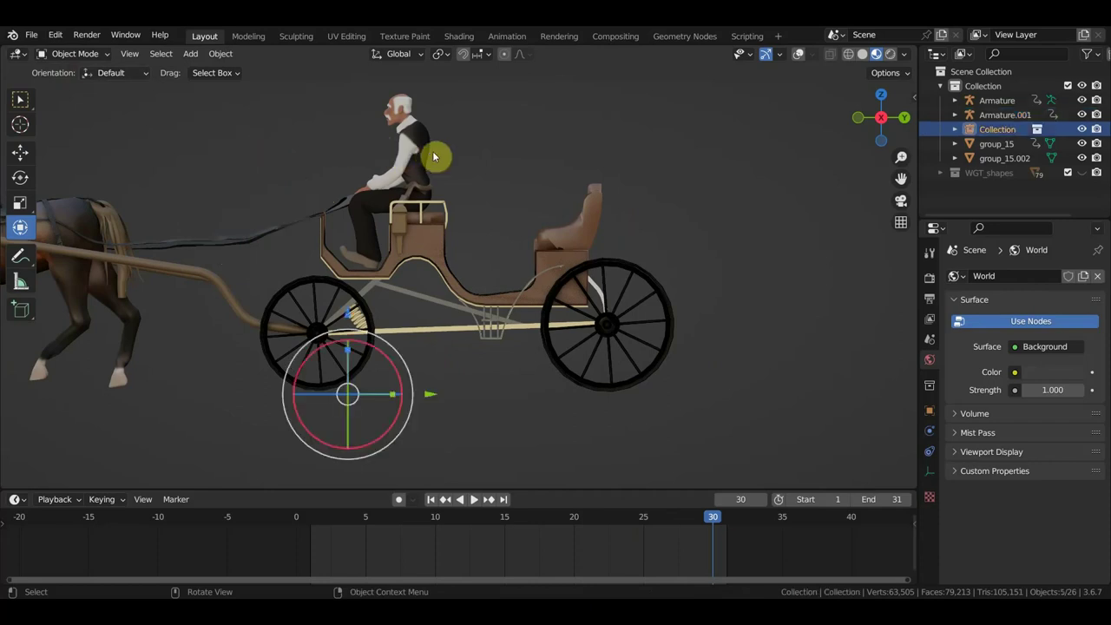
left_click(792, 57)
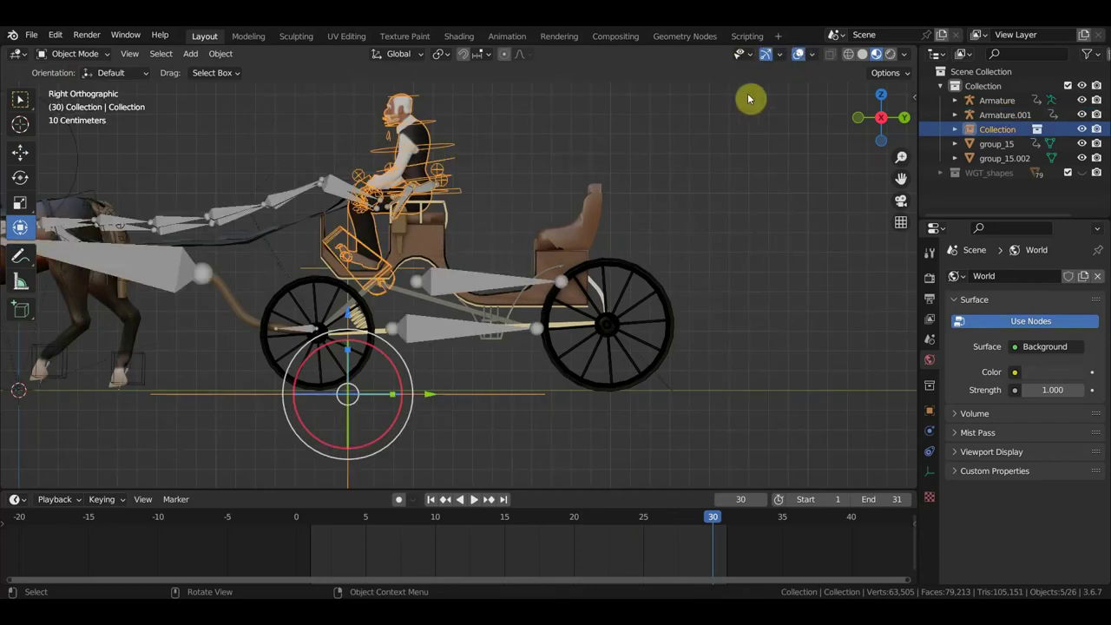
left_click(798, 56)
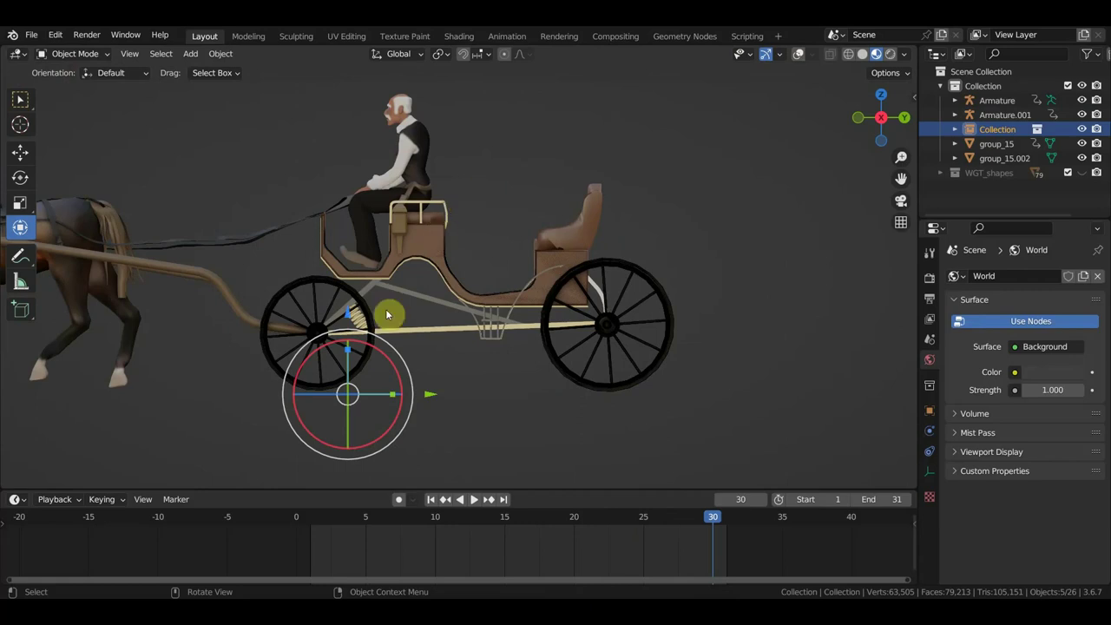
Lower the collection 0.01173 m along Z and shift it -0.032258 m along Y.
key("g")
key("z")
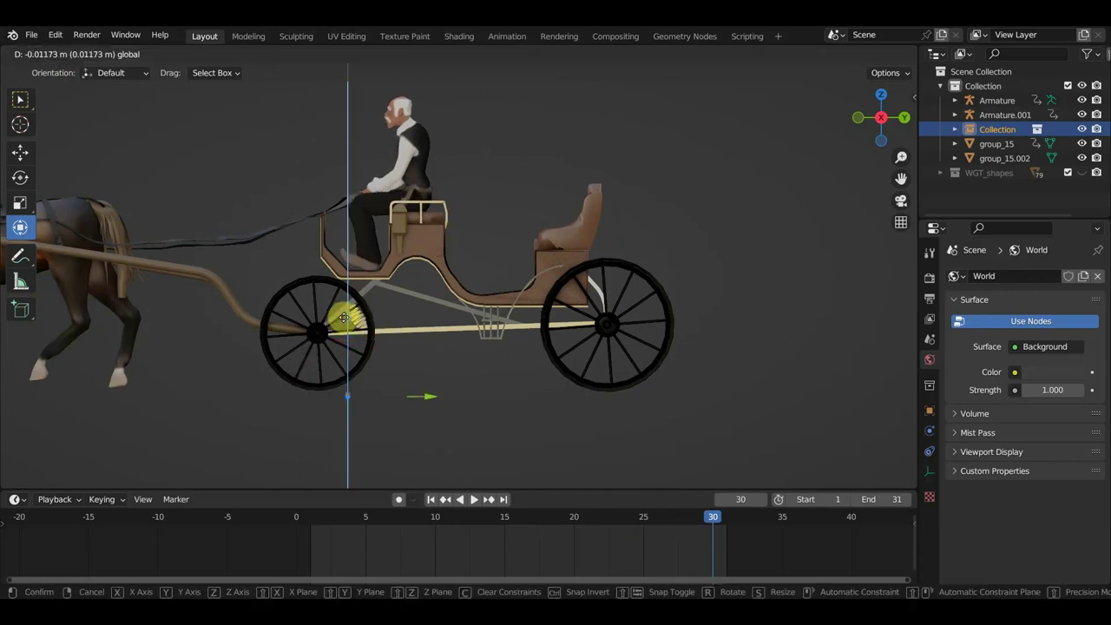
left_click(345, 323)
key("g")
key("y")
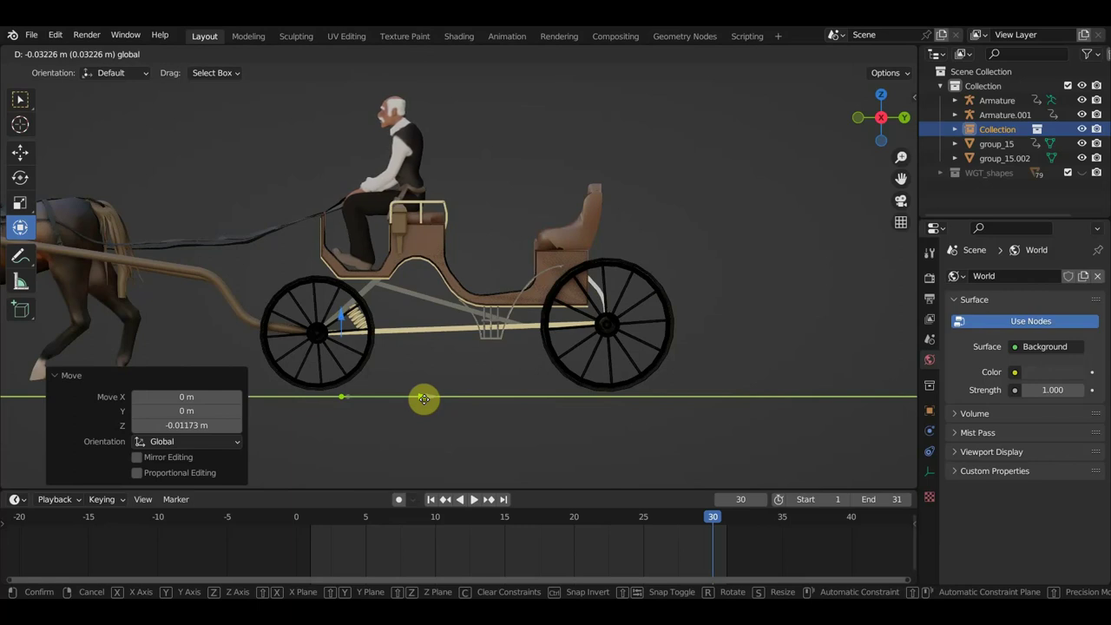
left_click(455, 380)
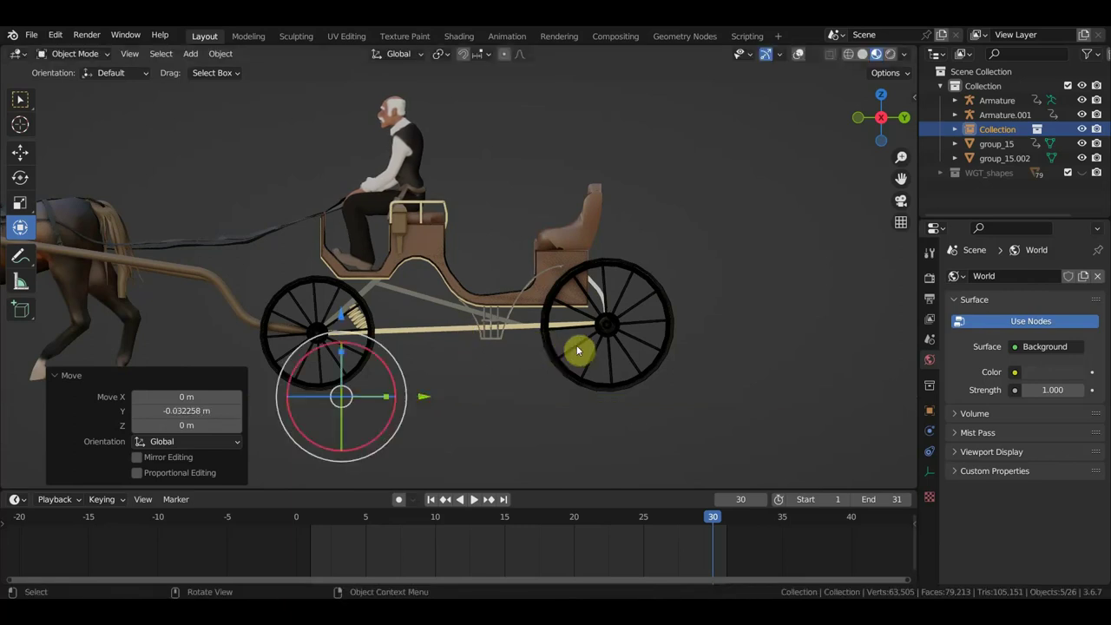
Scale the collection to 0.981 and play the animation to check the fit.
key("s")
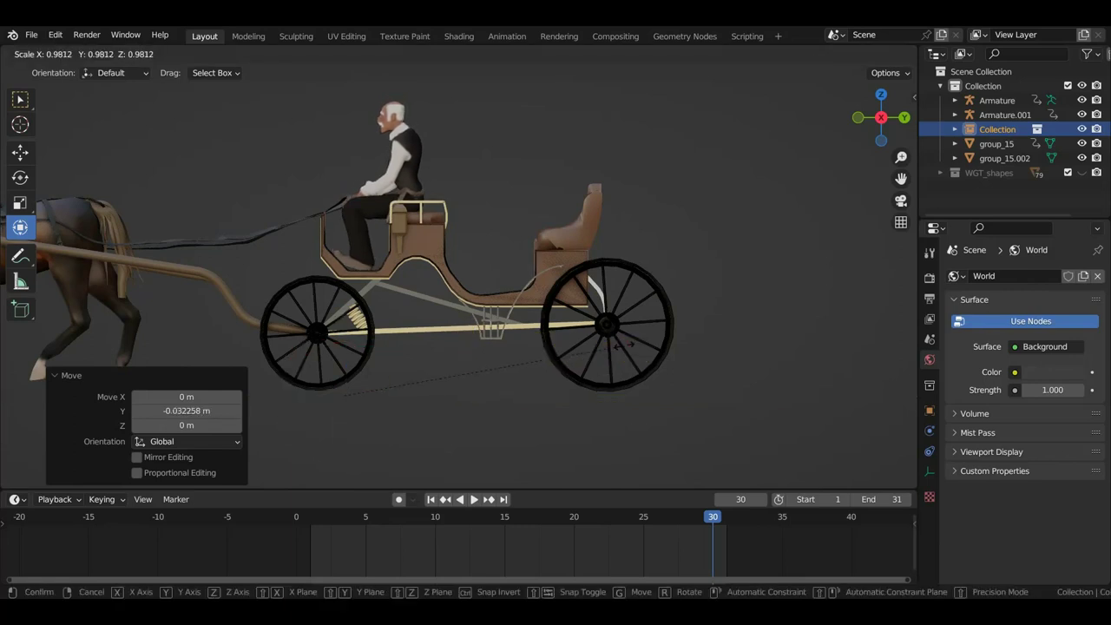
left_click(627, 344)
middle_click_drag(590, 354, 553, 365)
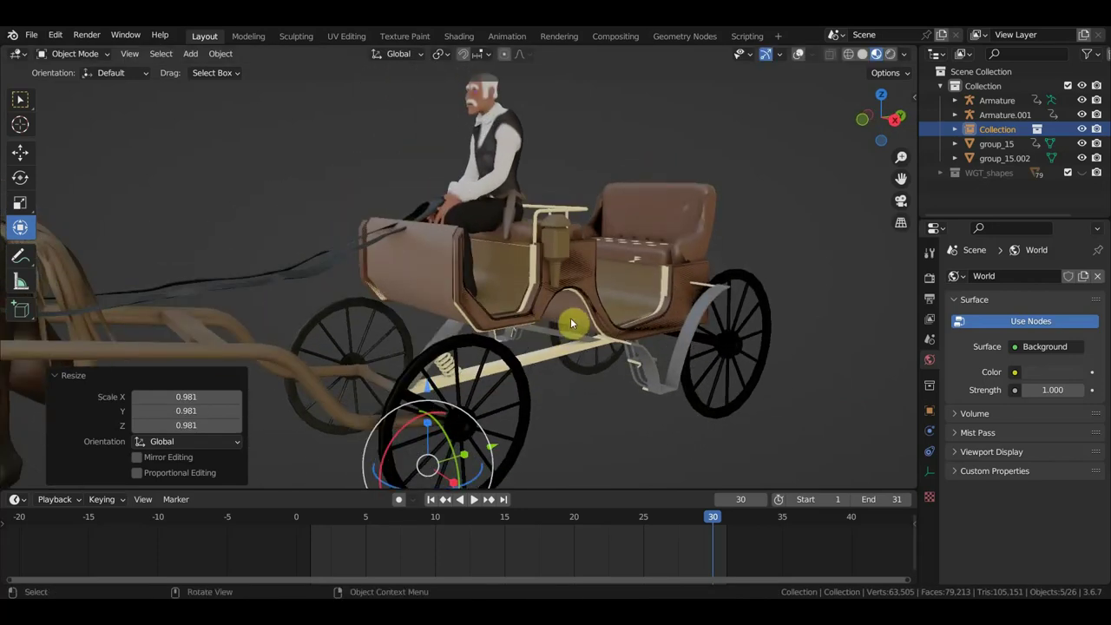
key("space")
scroll(556, 330, "down", 3)
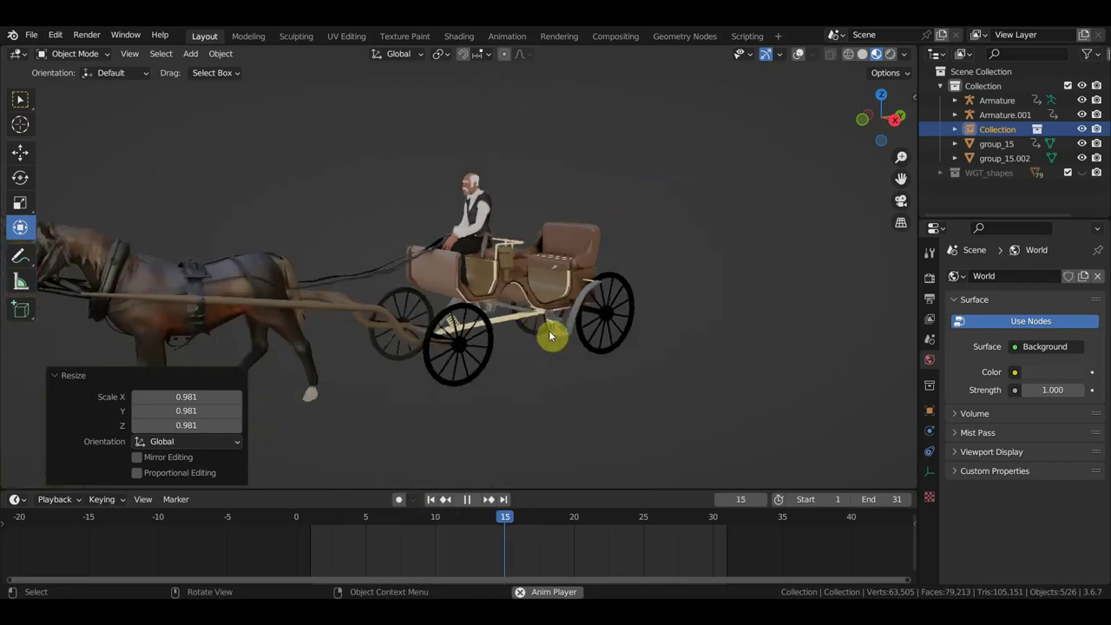
scroll(549, 336, "down", 3)
middle_click_drag(555, 337, 567, 331)
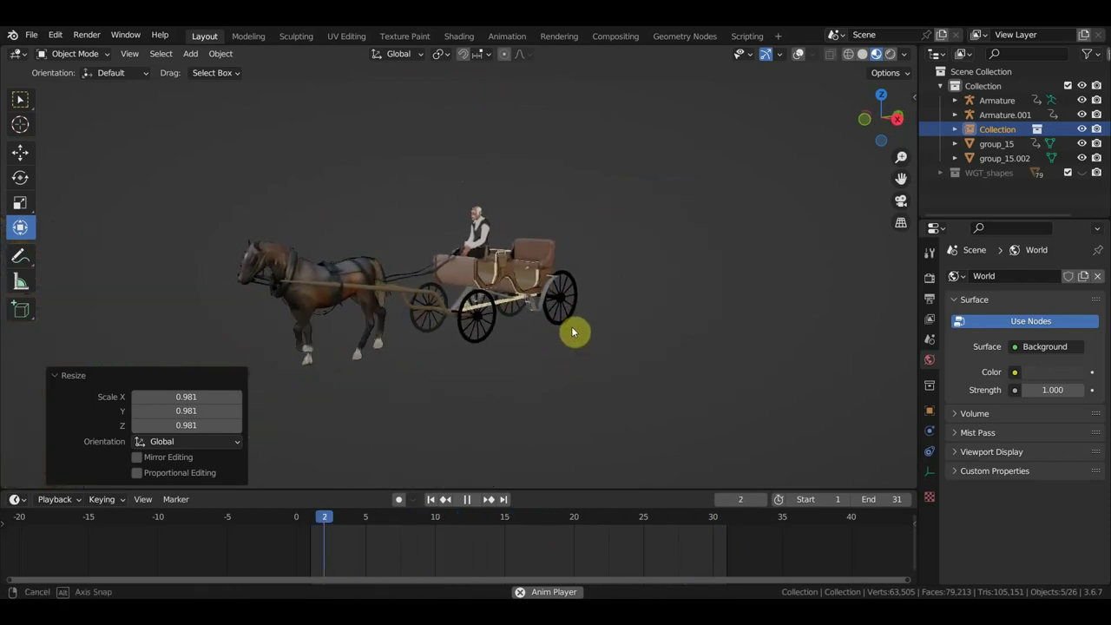
scroll(583, 327, "up", 2)
scroll(580, 328, "up", 2)
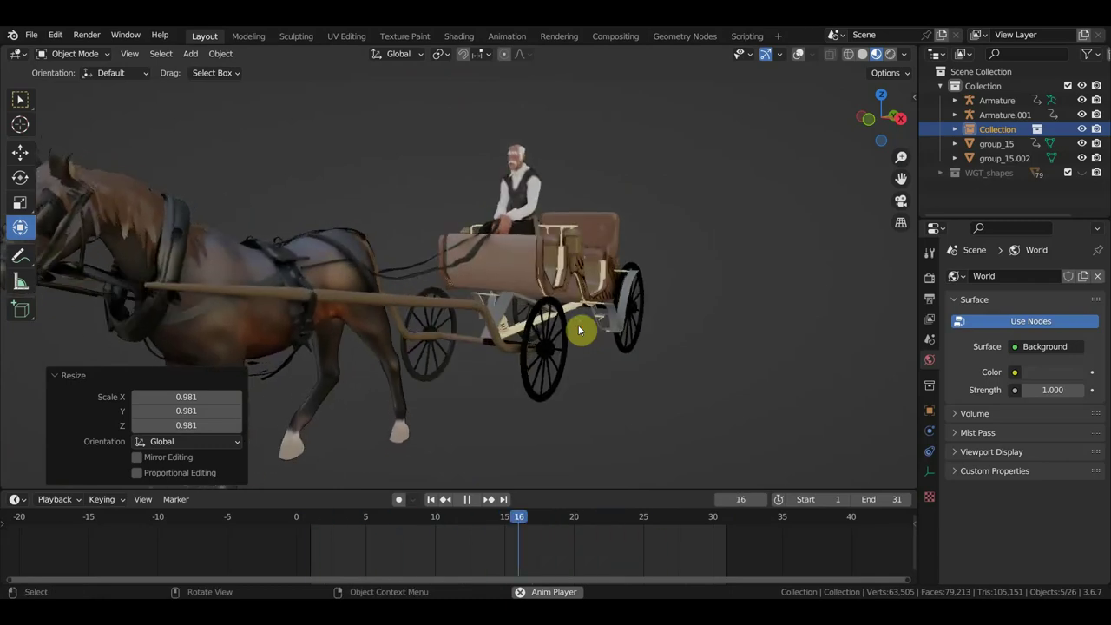
key("space")
mouse_move(579, 328)
middle_mouse_down()
mouse_move(354, 330)
mouse_move(463, 318)
mouse_move(711, 330)
middle_mouse_up()
scroll(524, 316, "up", 4)
Show the overlays, put Armature.001 in Pose Mode and select Bone.002.
left_click(798, 58)
left_click(654, 254)
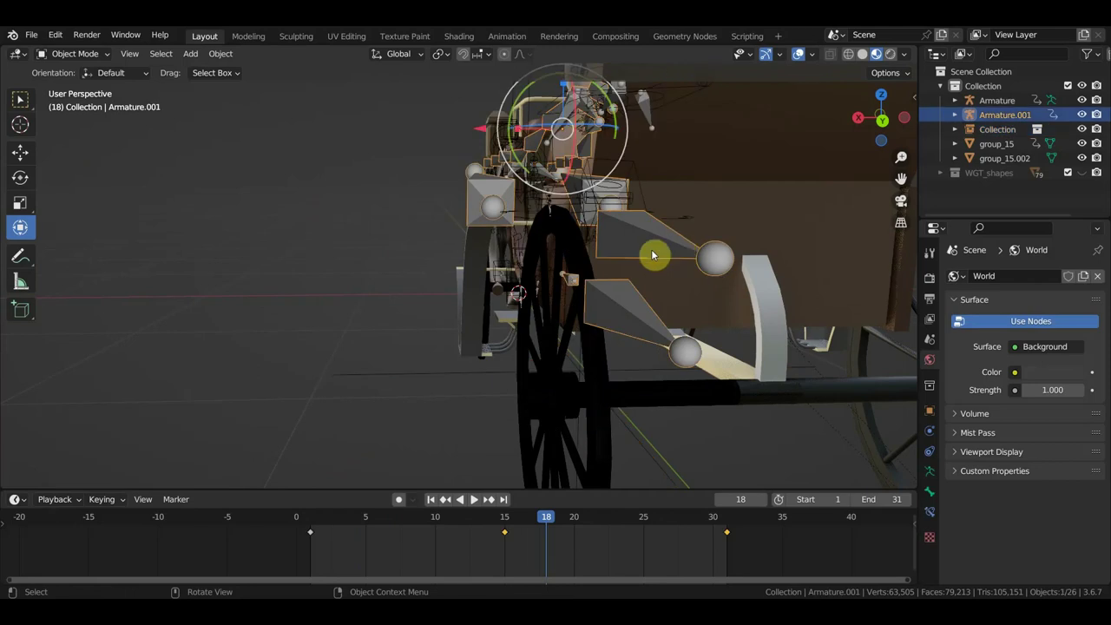
left_click(76, 55)
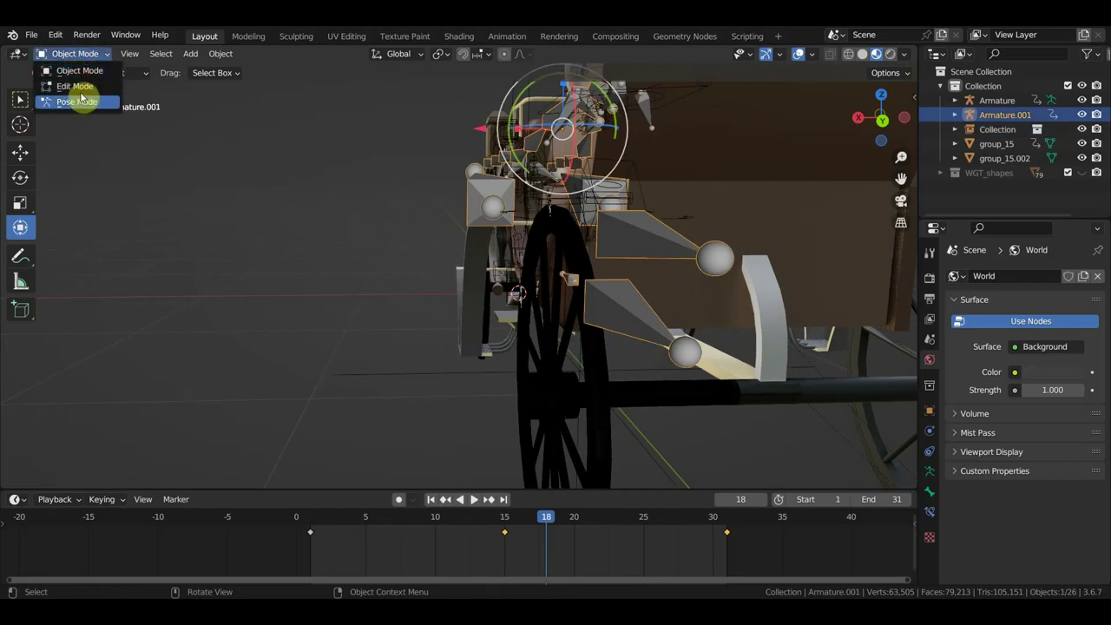
left_click(82, 98)
scroll(614, 278, "down", 5)
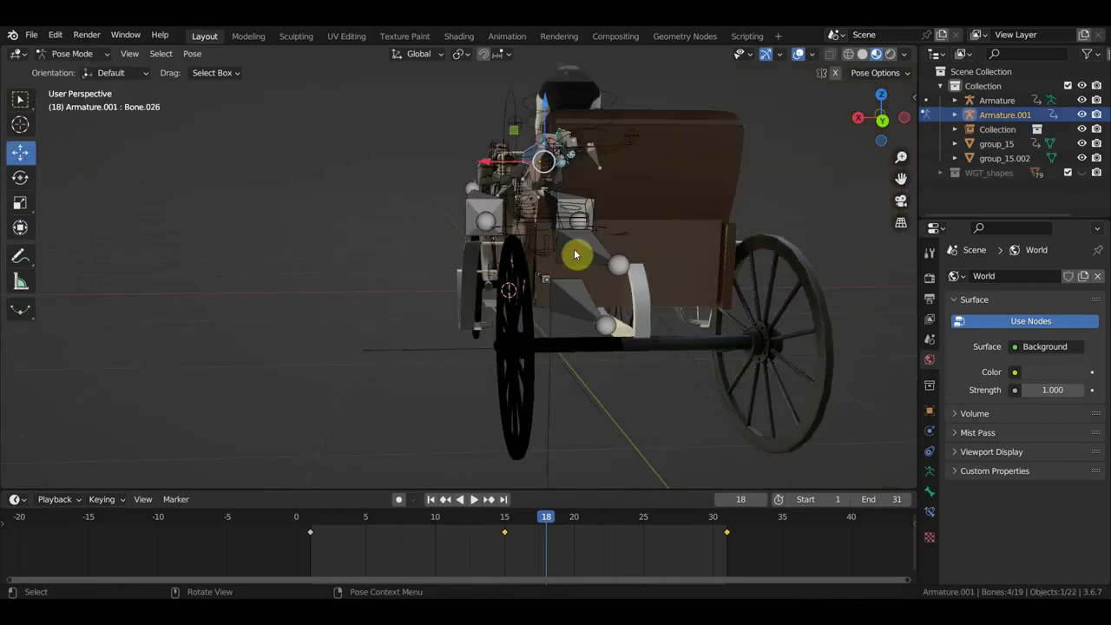
left_click(575, 253)
middle_click_drag(593, 283, 555, 300)
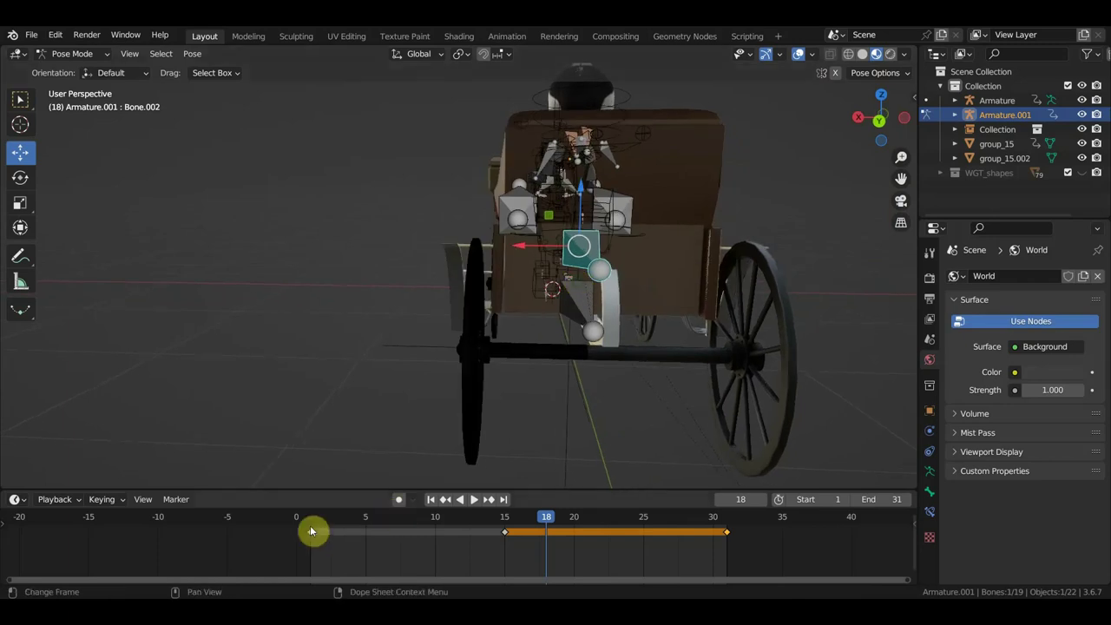
At frame 1, rotate Bone.002 slightly and key its location and rotation.
key("shift+Left")
middle_click_drag(540, 414, 535, 414)
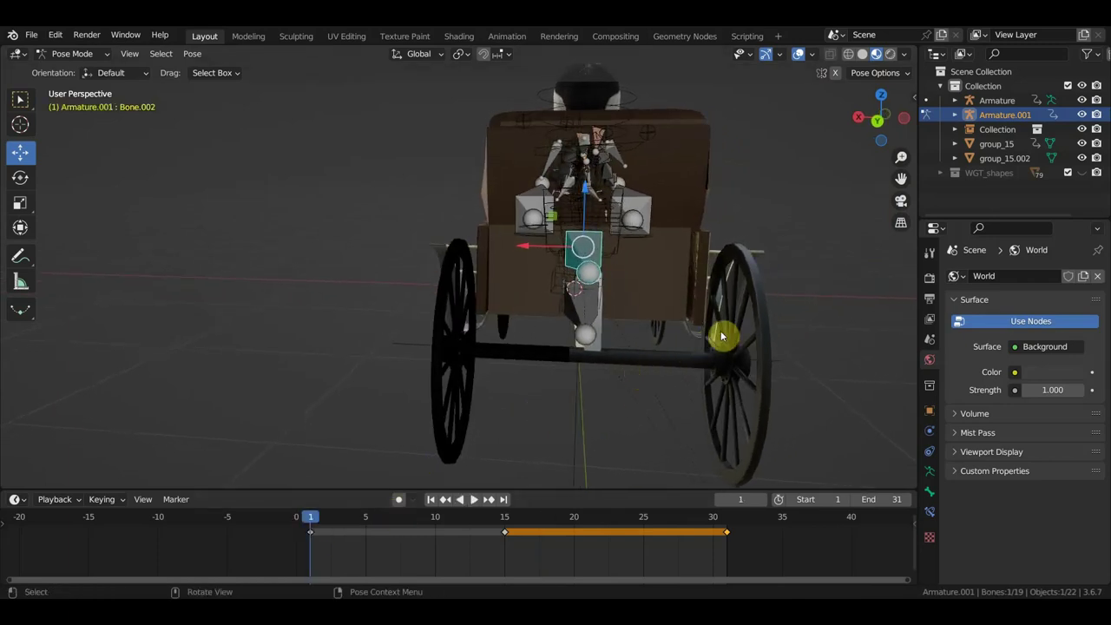
key("r")
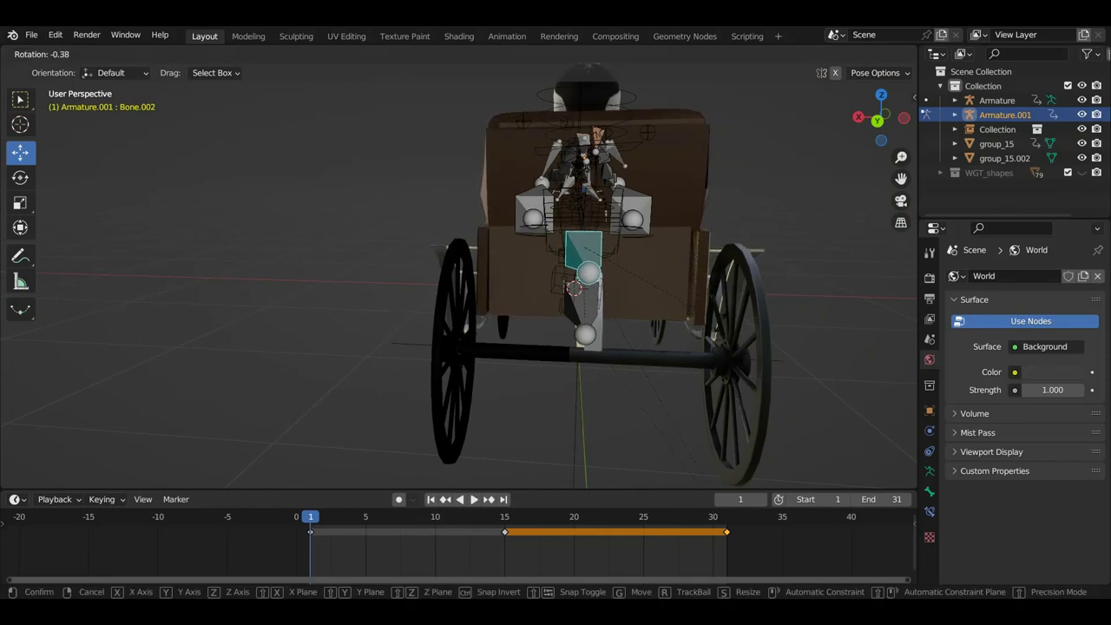
left_click(720, 321)
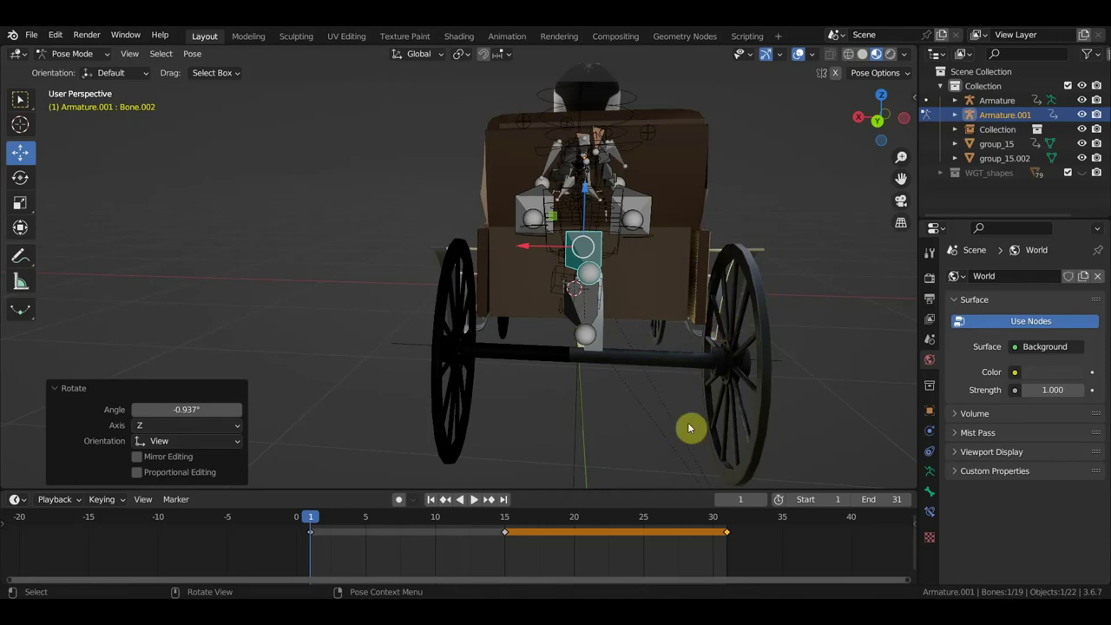
key("i")
Copy the frame-1 keys to frame 31 and key a tilted Bone.002 pose at frame 15.
left_click(295, 530)
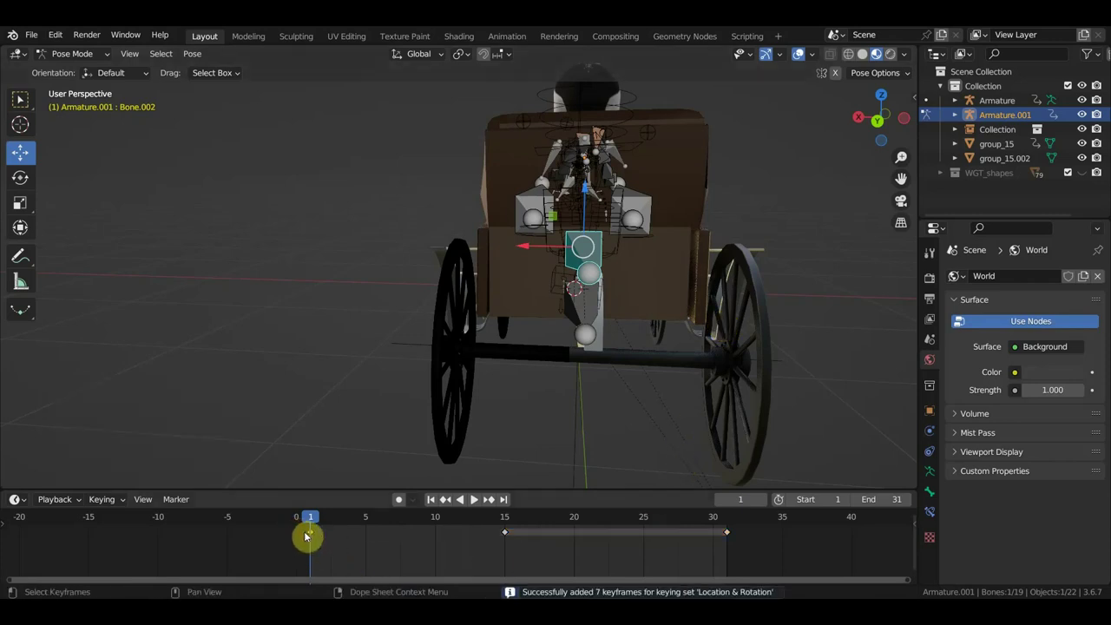
left_click_drag(310, 538, 731, 547)
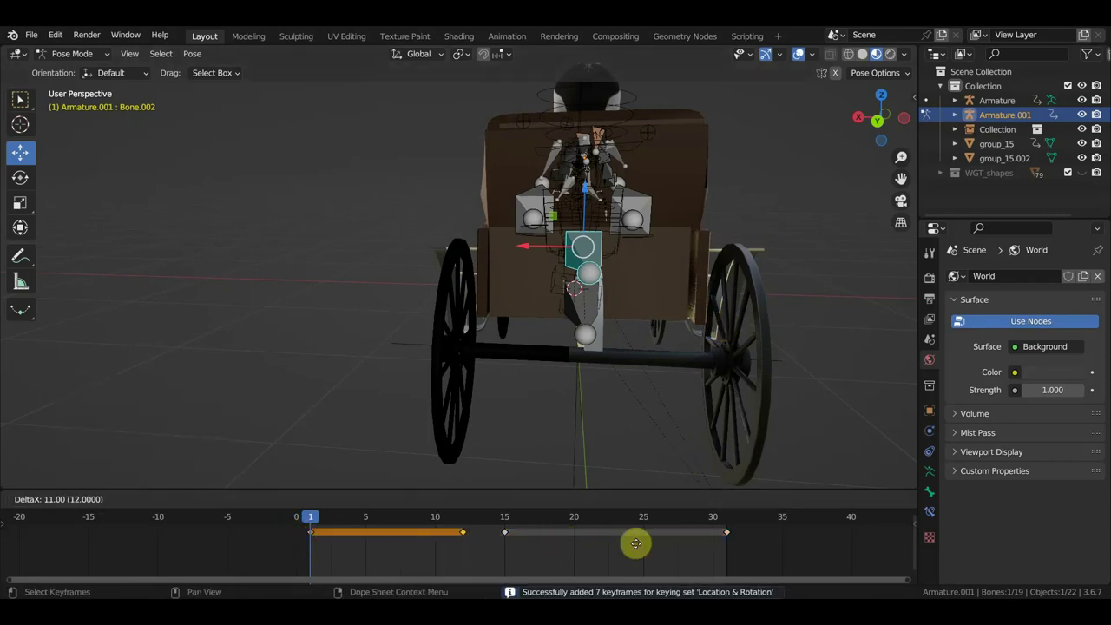
left_click(730, 548)
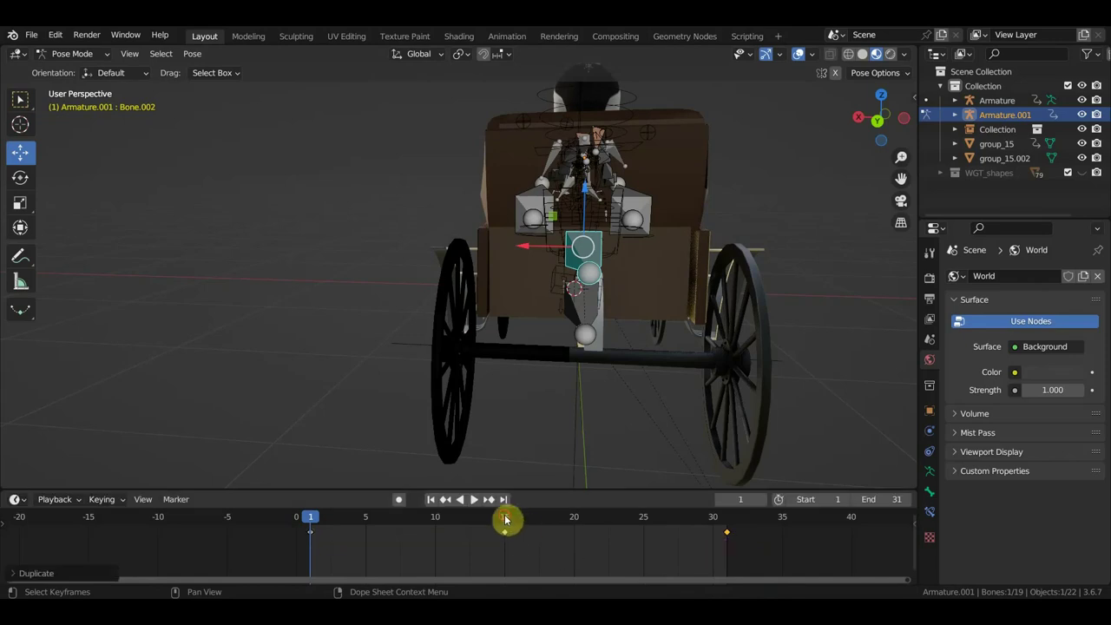
key("space")
key("space")
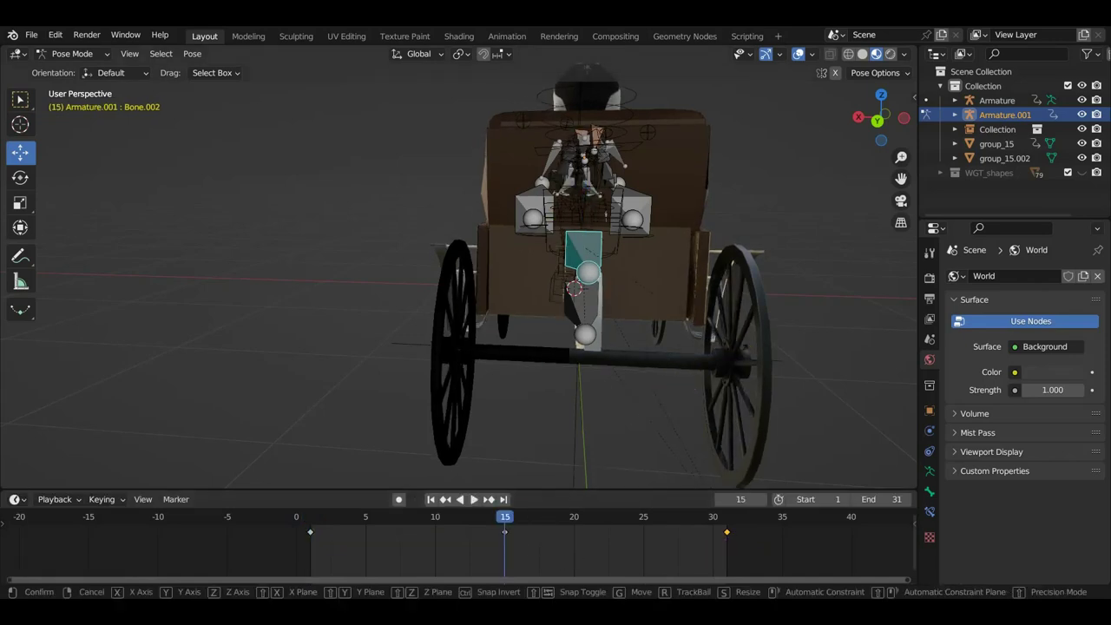
key("r")
left_click(736, 371)
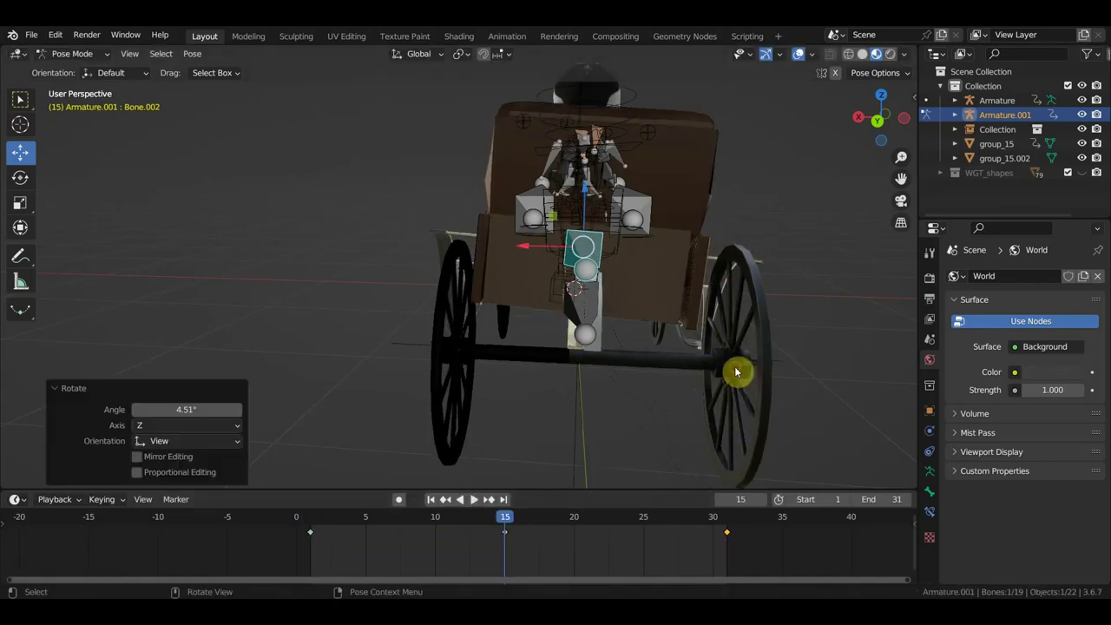
key("i")
Play the sway animation, watching the carriage from the front and rear.
mouse_move(639, 374)
middle_mouse_down()
mouse_move(662, 388)
mouse_move(798, 396)
middle_mouse_up()
key("space")
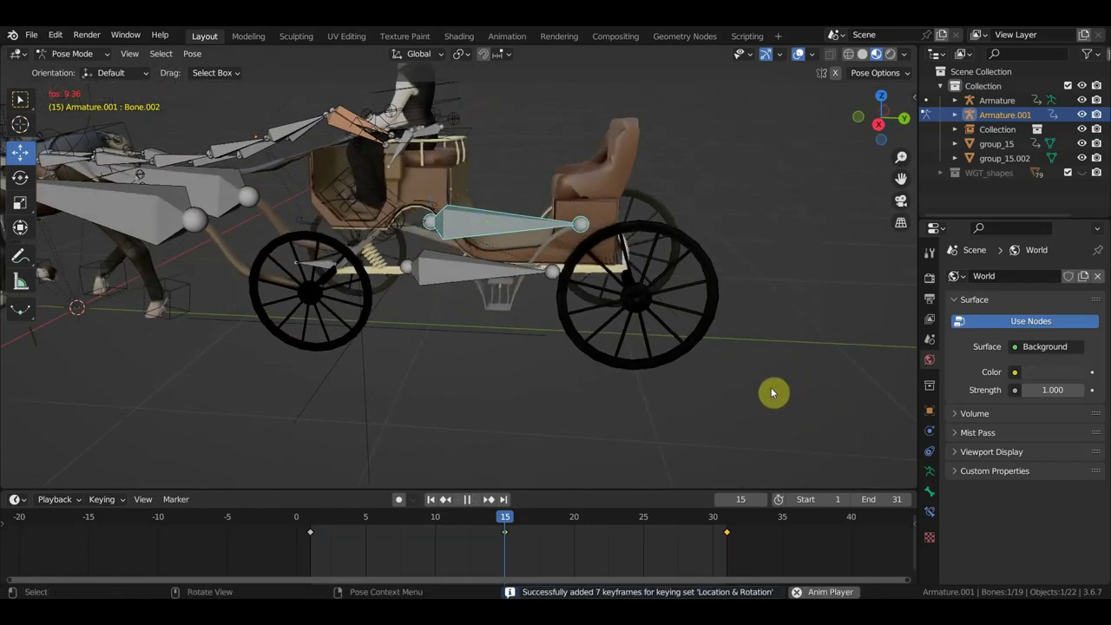
middle_click_drag(714, 379, 478, 368)
middle_click_drag(408, 352, 500, 364)
key("space")
middle_click_drag(588, 368, 601, 371)
key("space")
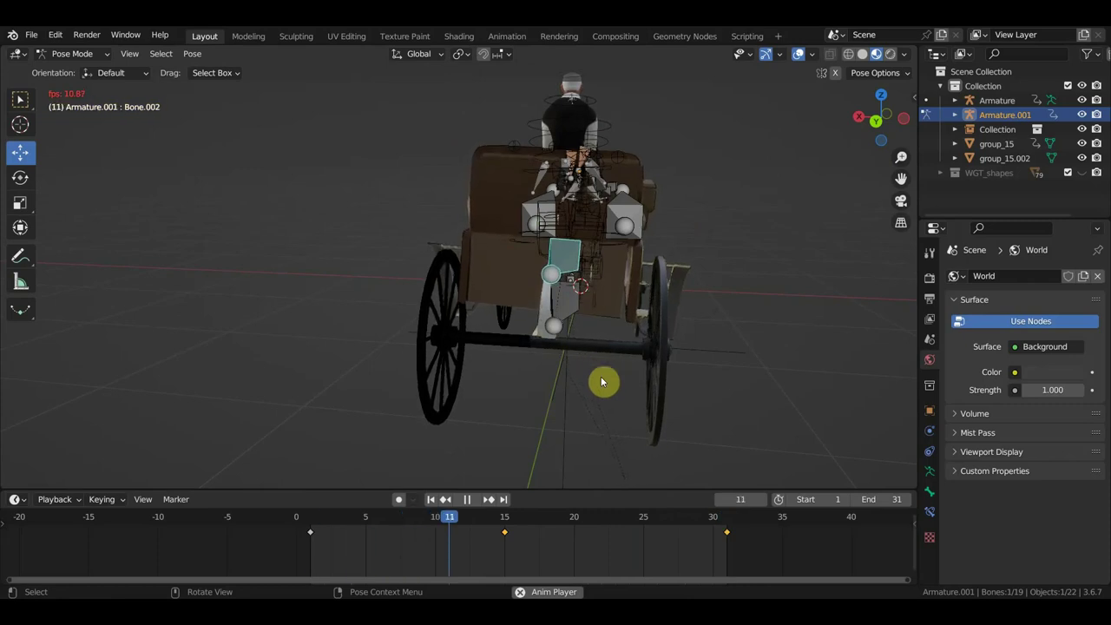
key("space")
Adjust Bone.002's tilt at frame 15, re-key it, and play back the sway.
left_click(504, 521)
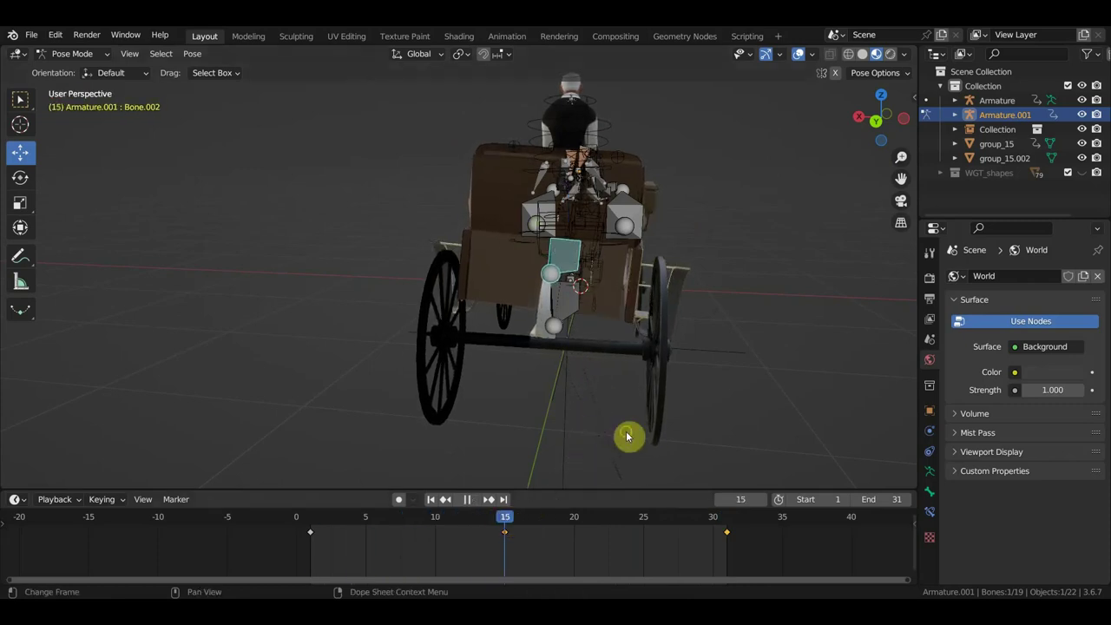
middle_click_drag(630, 436, 643, 412)
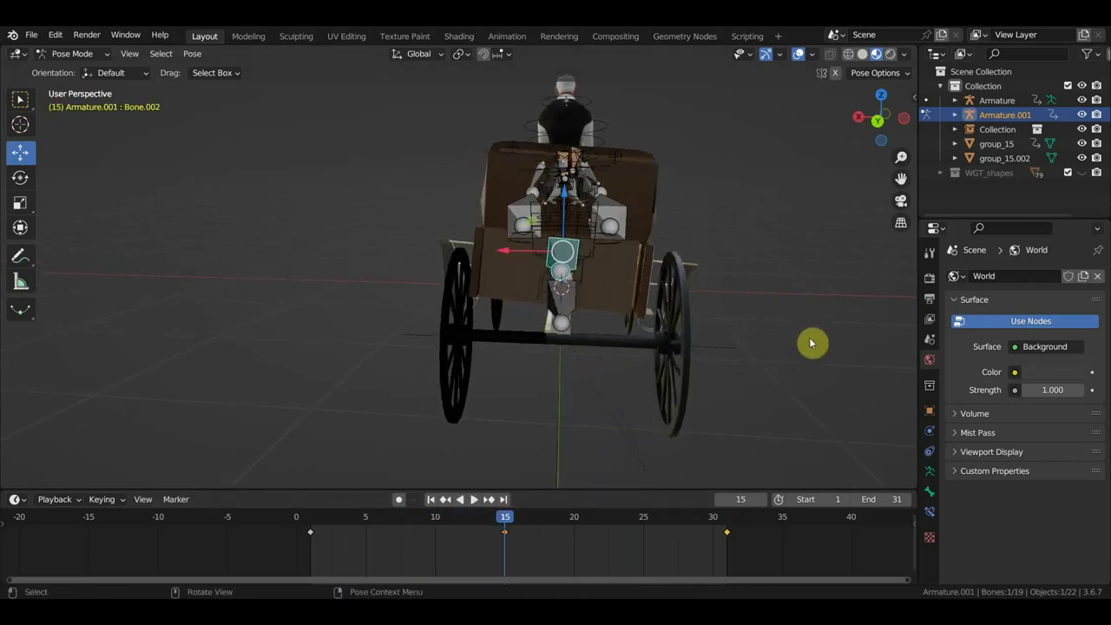
key("r")
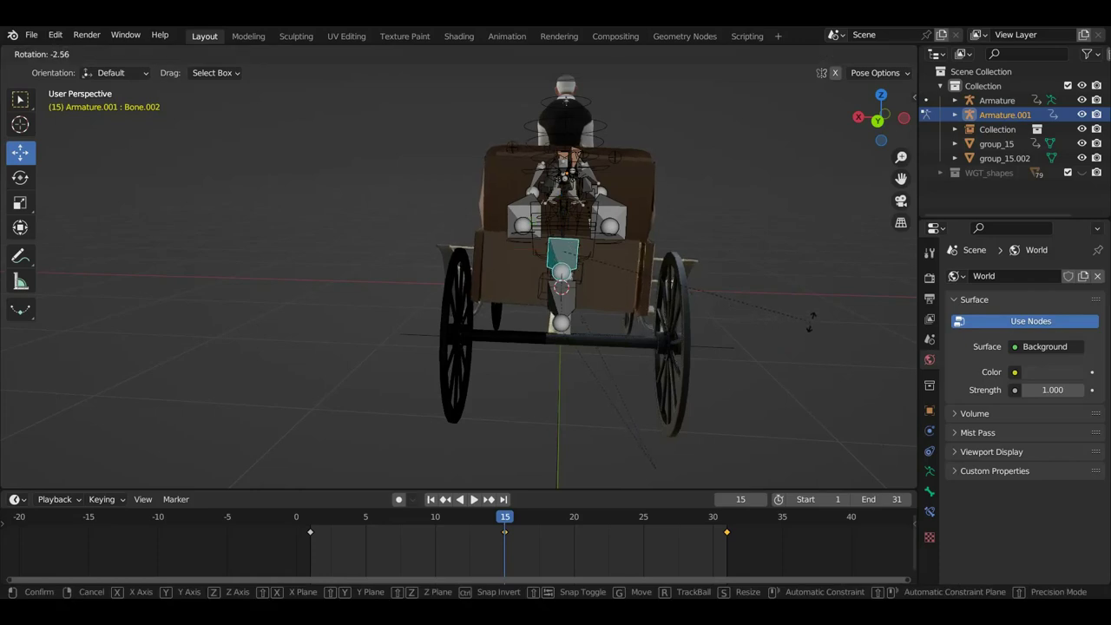
left_click(811, 326)
key("i")
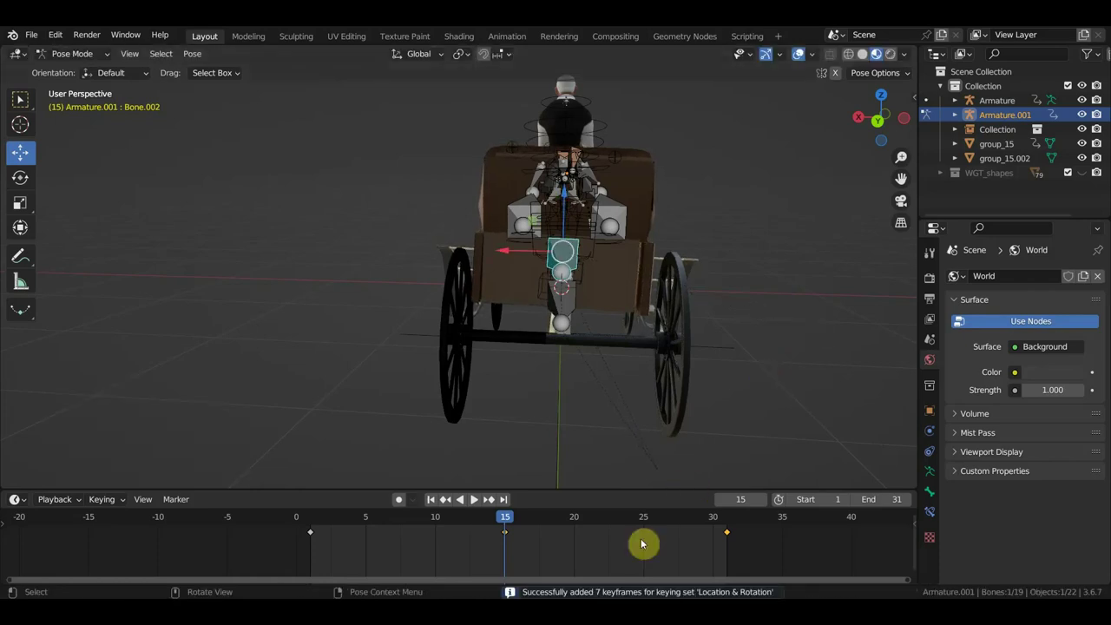
left_click(726, 525)
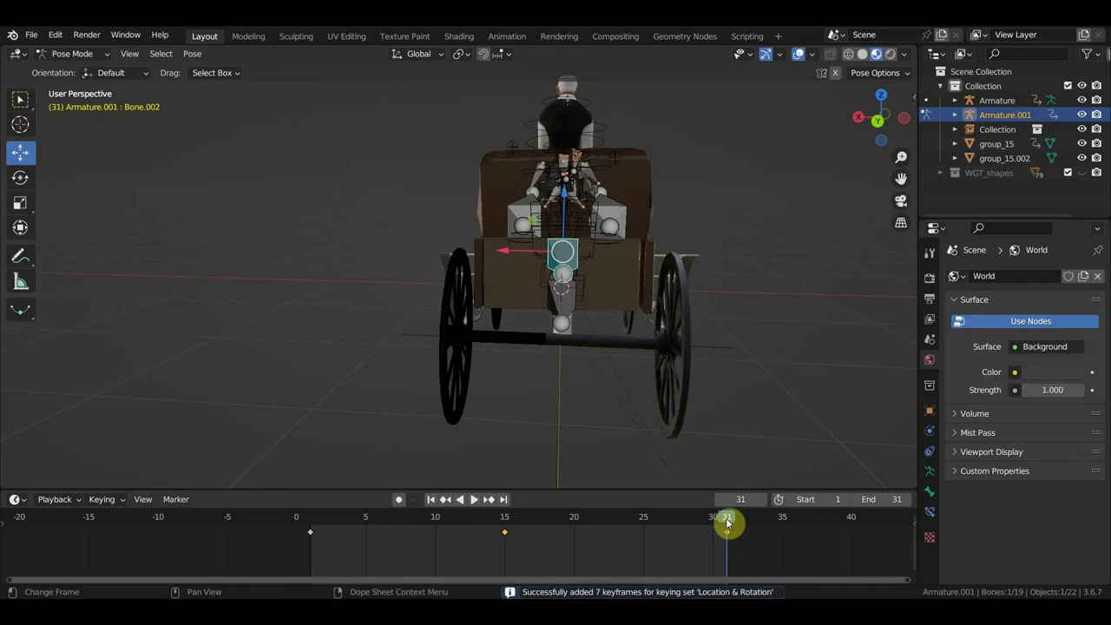
key("space")
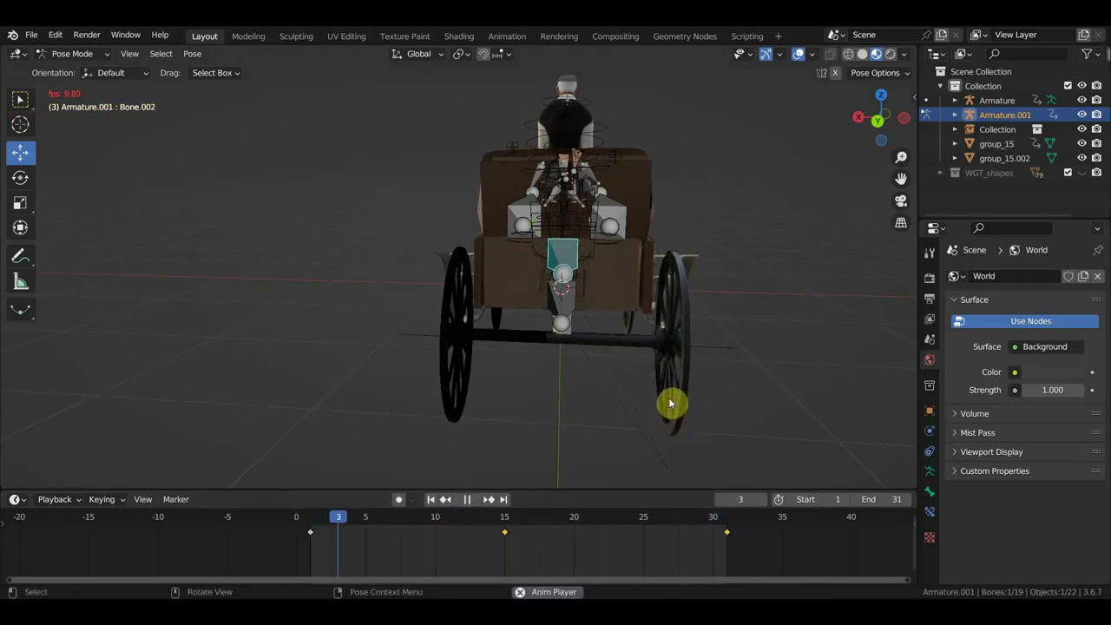
mouse_move(677, 394)
middle_mouse_down()
mouse_move(775, 415)
mouse_move(855, 405)
mouse_move(801, 370)
mouse_move(719, 368)
mouse_move(747, 367)
mouse_move(607, 390)
mouse_move(806, 377)
mouse_move(751, 366)
mouse_move(789, 339)
mouse_move(518, 269)
middle_mouse_up()
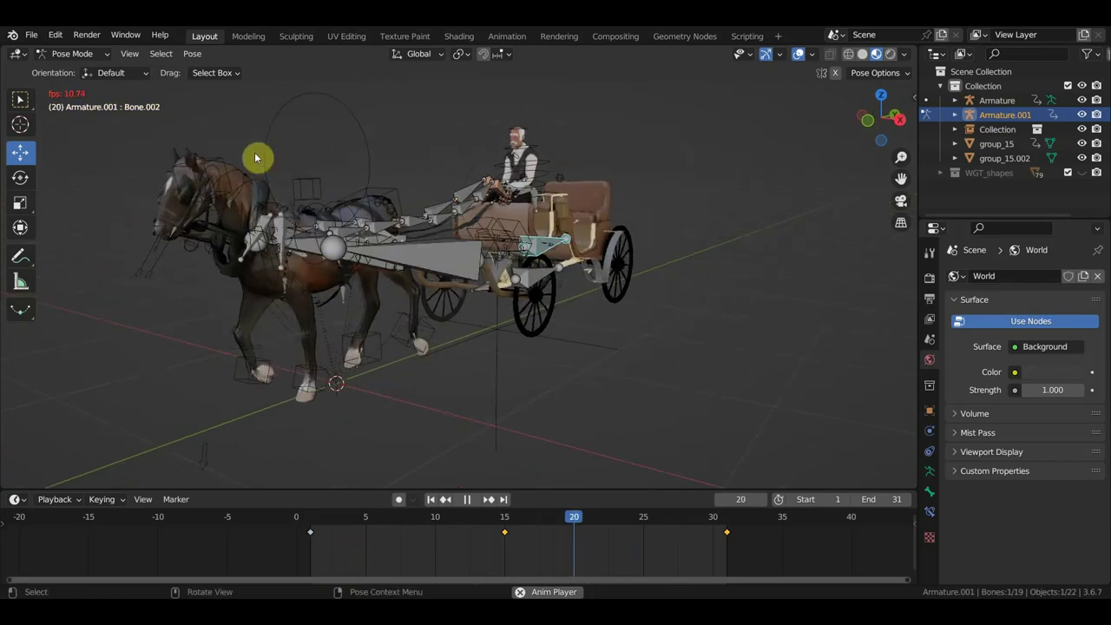
Save 'темный походка. в повозке.линк.blend' and bring up the recent files list.
left_click(33, 35)
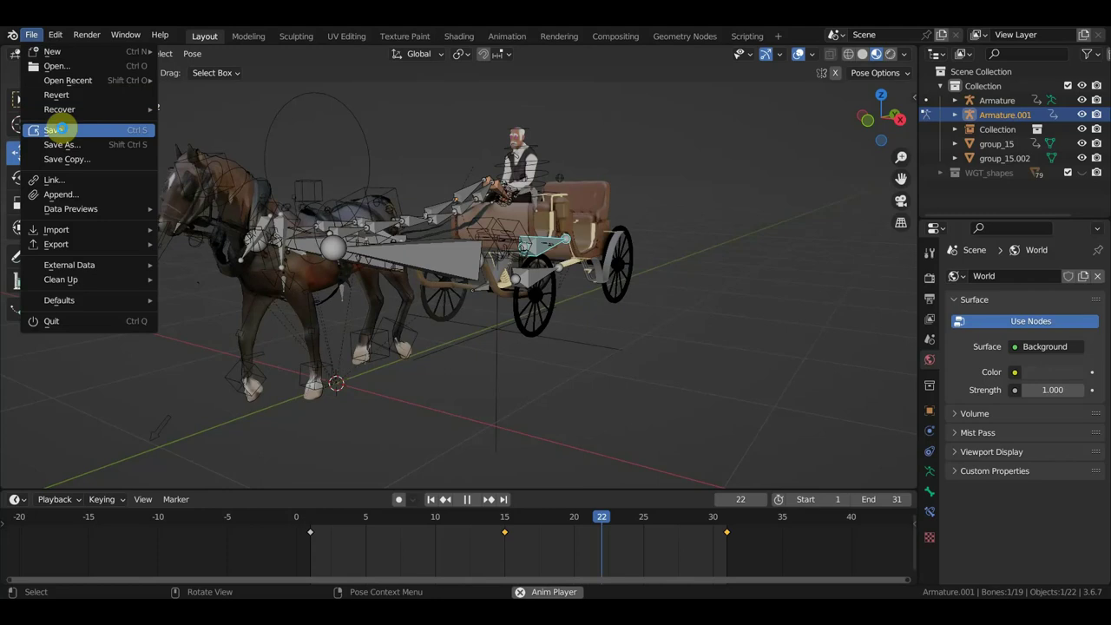
left_click(55, 131)
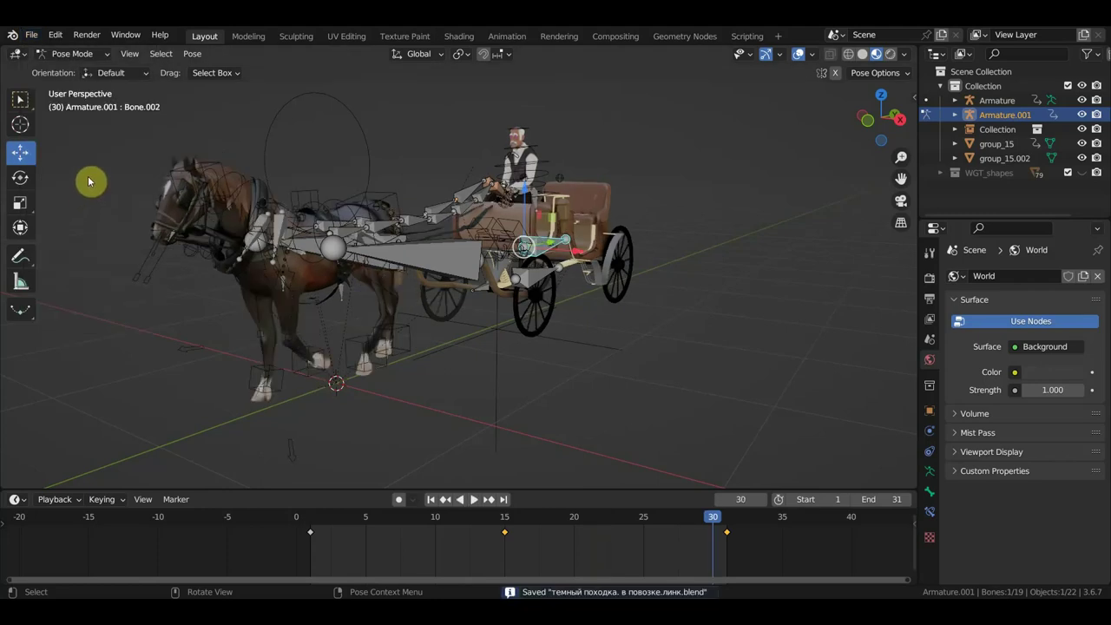
left_click(33, 38)
mouse_move(67, 80)
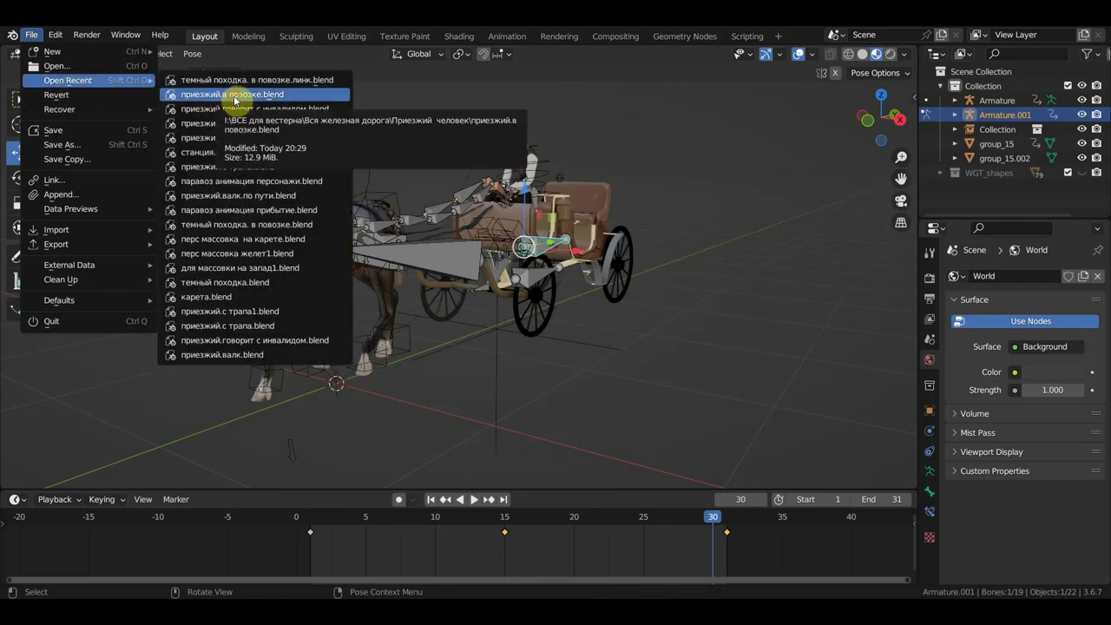
Open the recent carriage scene with the driver and top-hatted passenger.
left_click(297, 272)
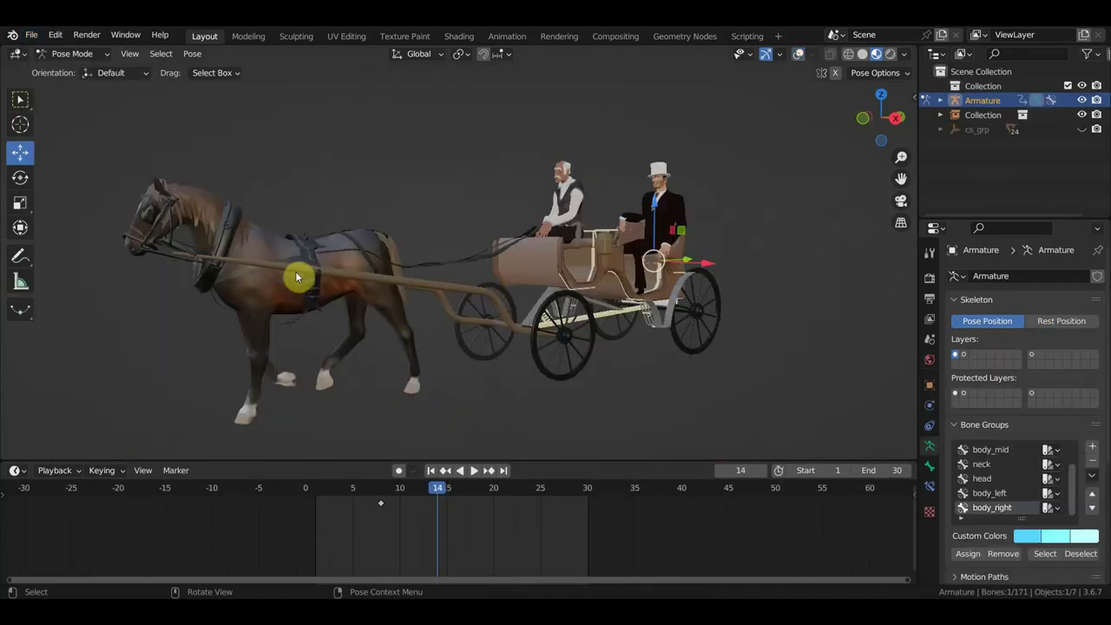
scroll(524, 302, "up", 3)
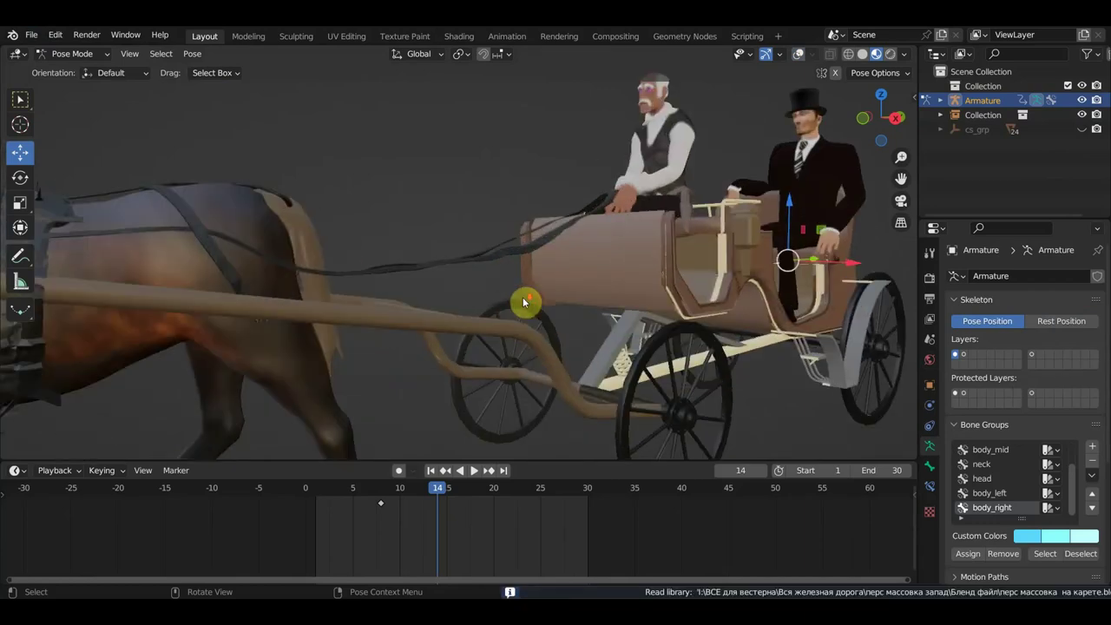
scroll(524, 302, "down", 3)
Play and stop the animation, then turn the bone and grid overlays back on.
key("space")
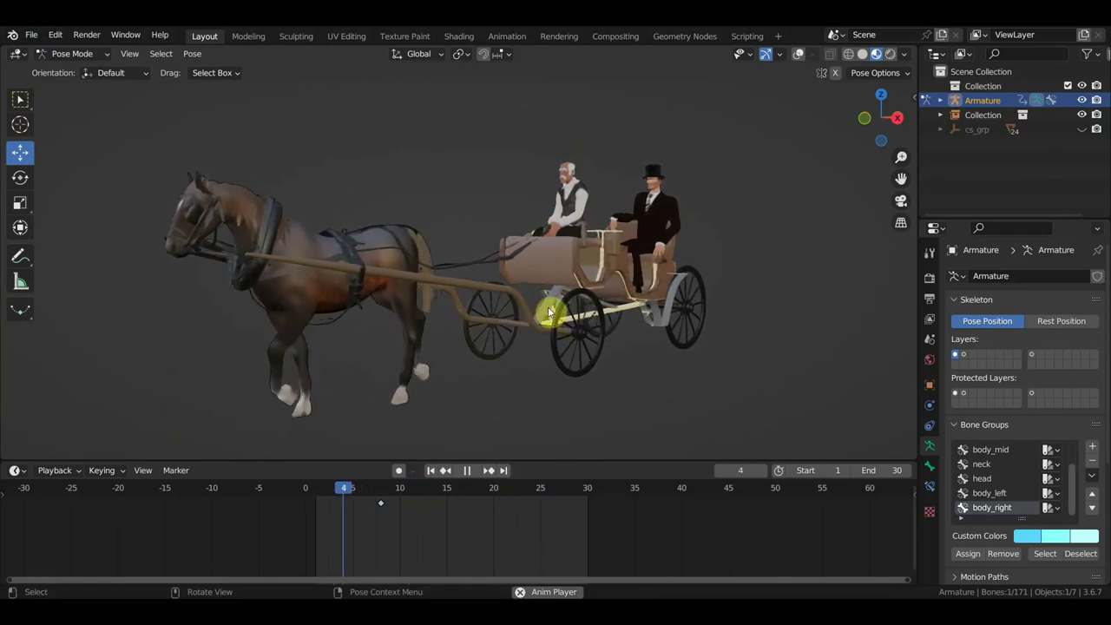
middle_click_drag(549, 312, 498, 317)
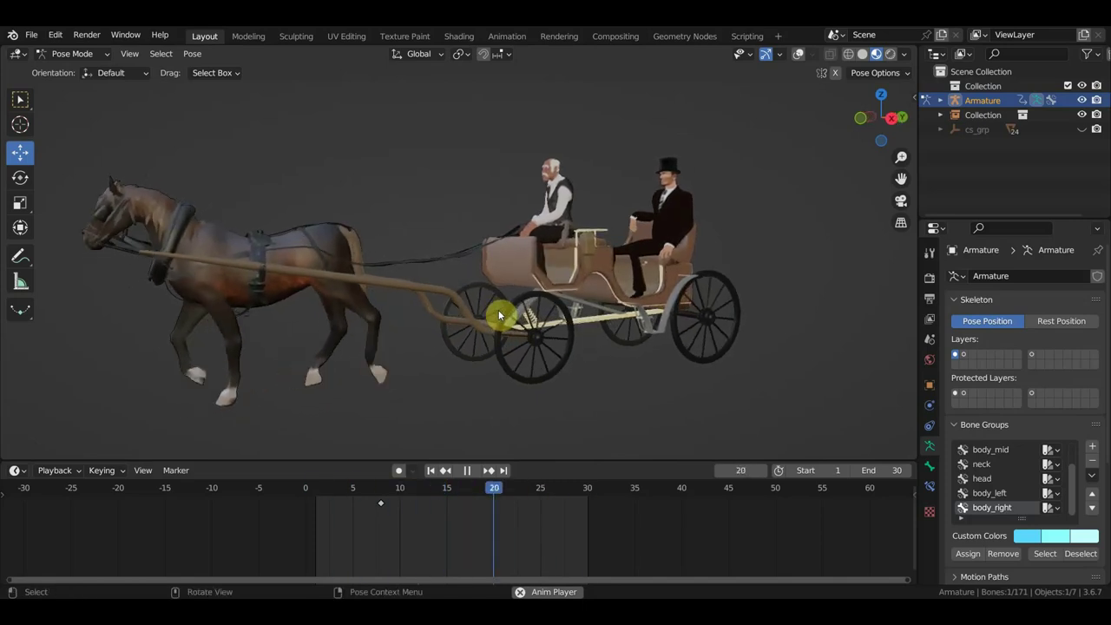
key("space")
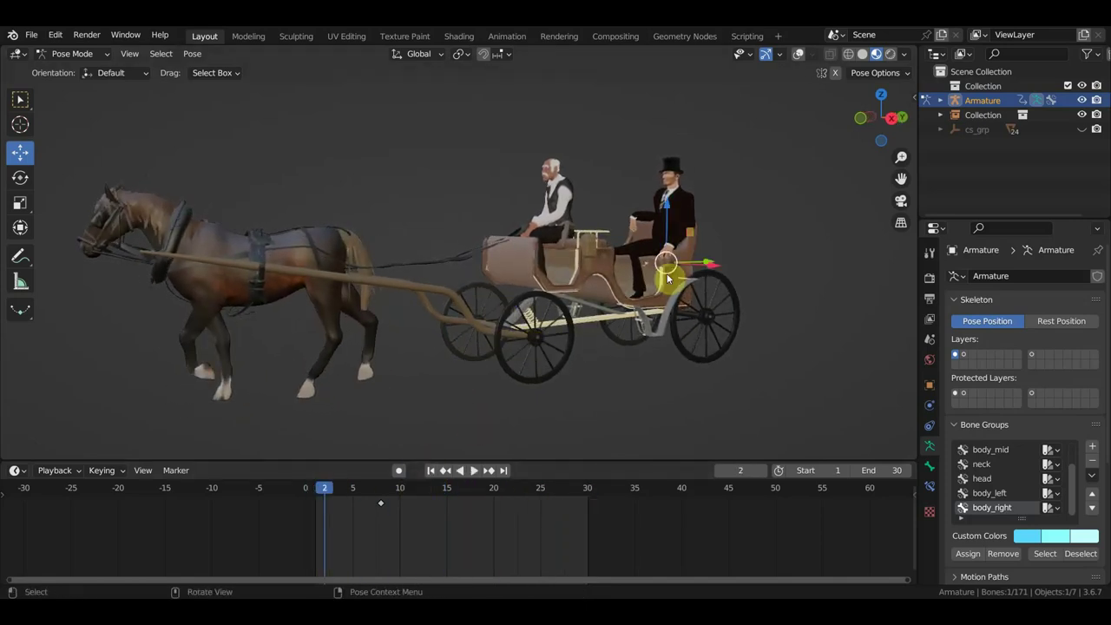
left_click(796, 54)
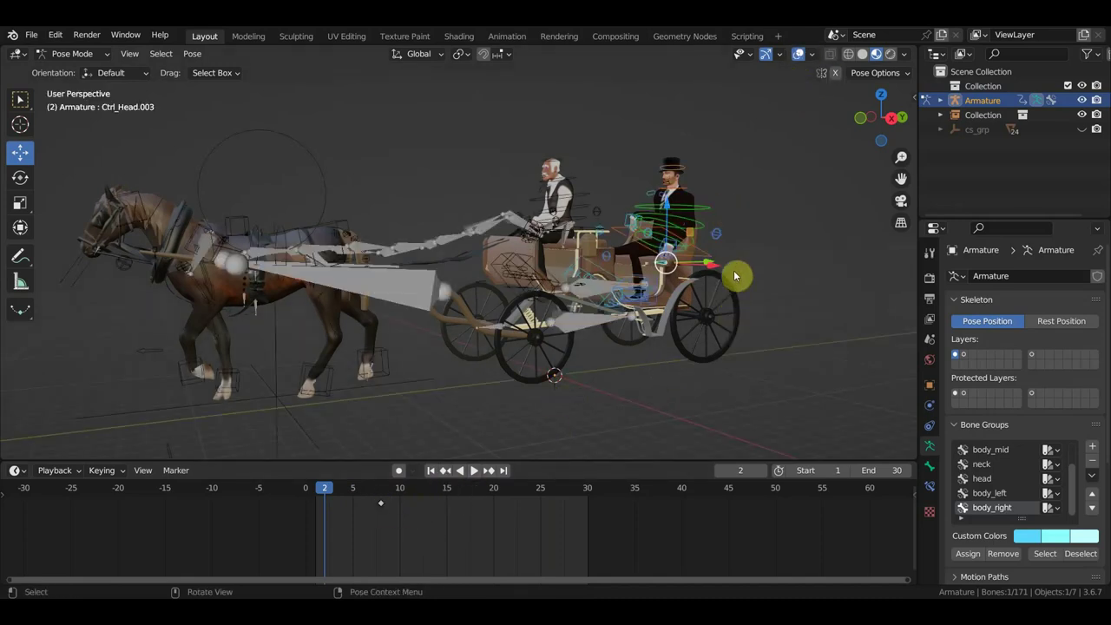
Select all rig bones, play the animation from frame 8, then stop back at the start.
key("a")
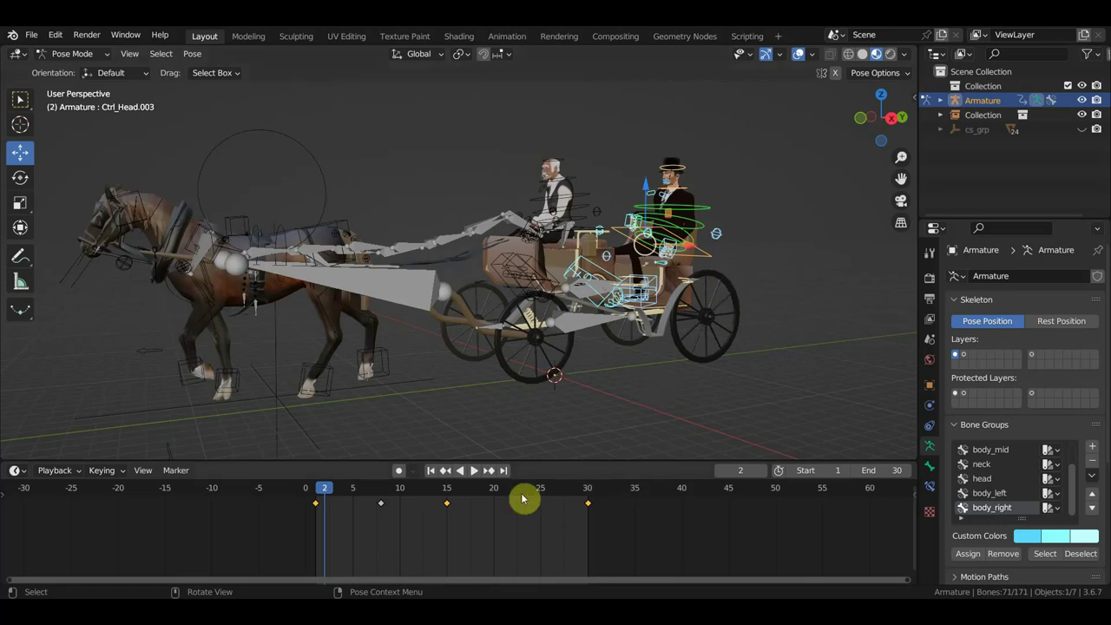
left_click(384, 493)
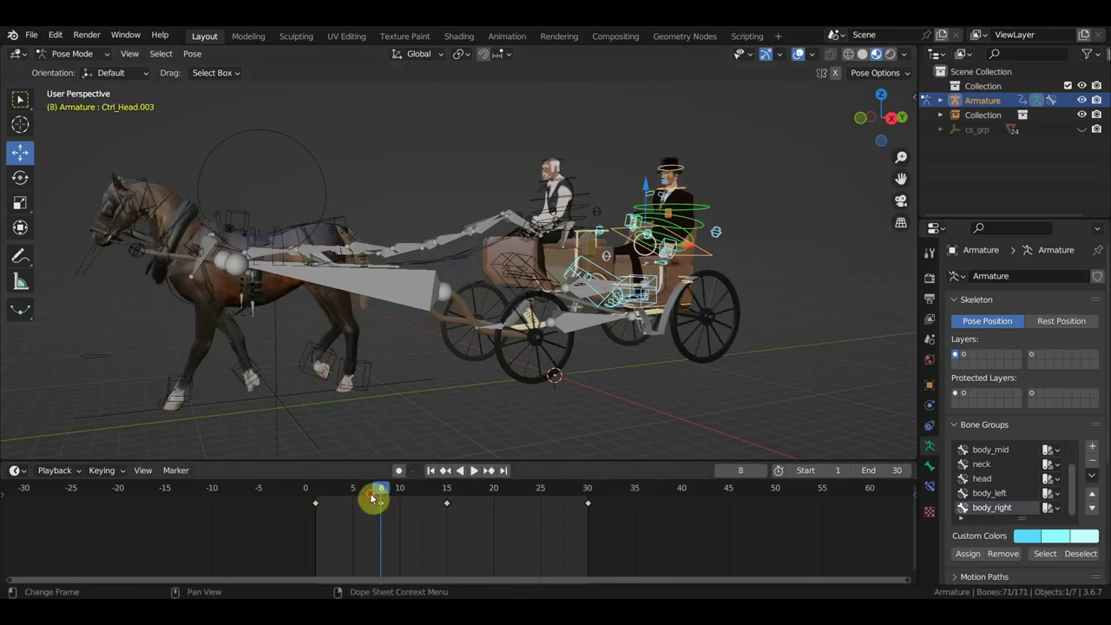
middle_click_drag(591, 418, 630, 370)
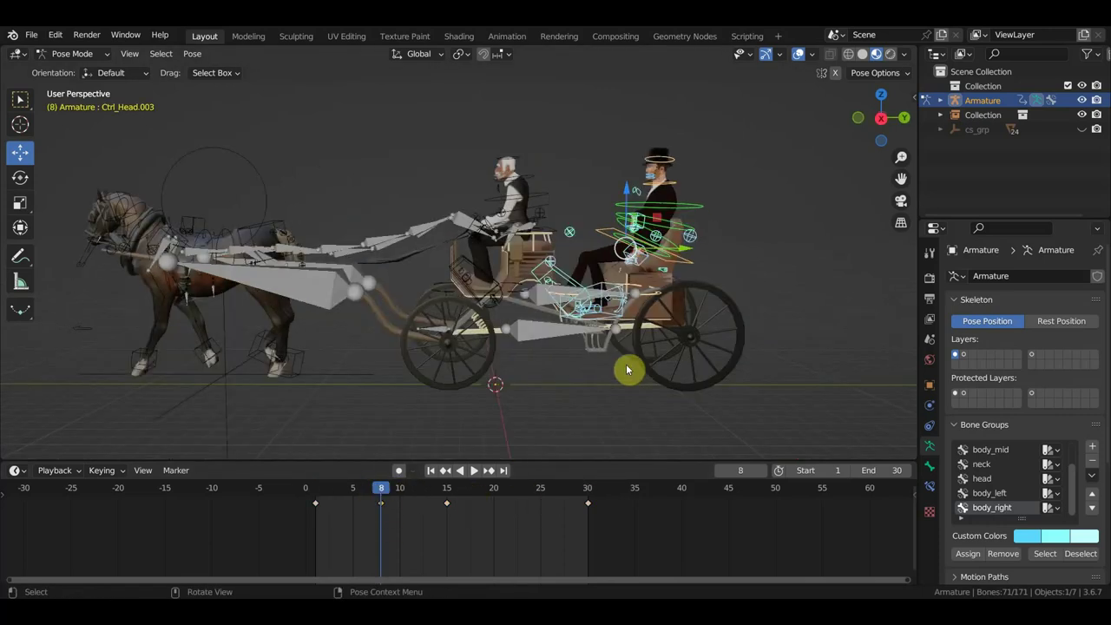
key("space")
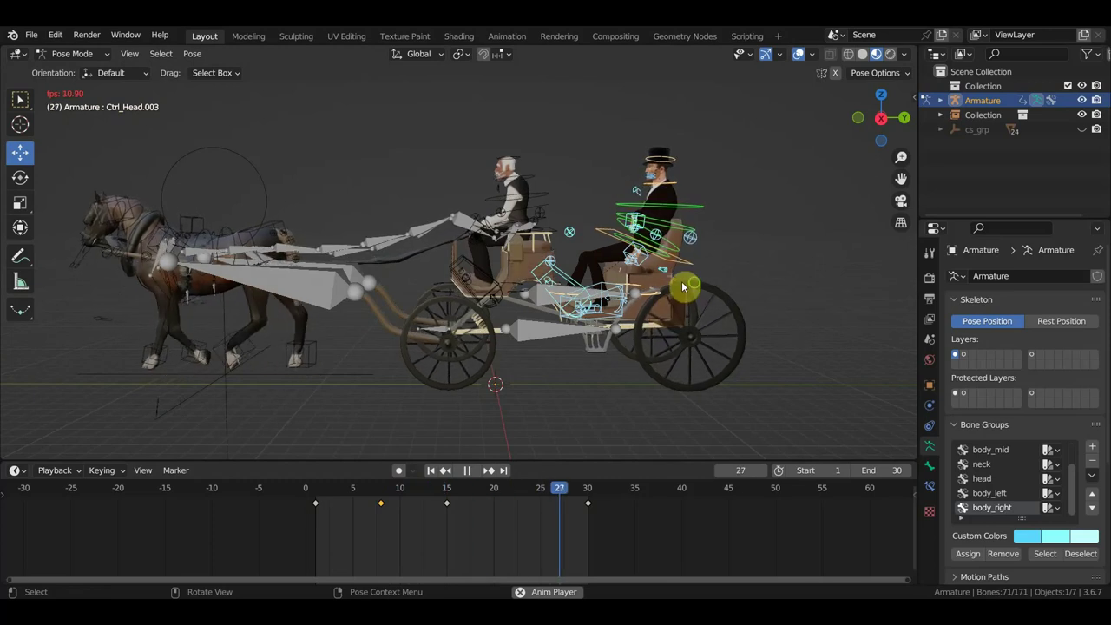
middle_click_drag(682, 286, 752, 290)
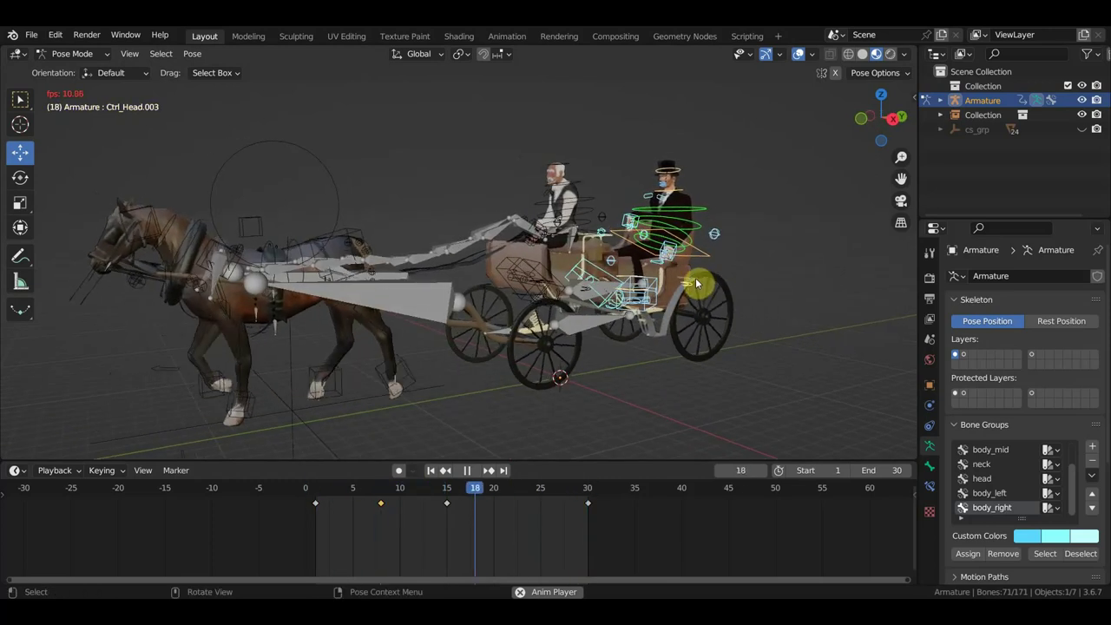
mouse_move(695, 277)
middle_mouse_down()
mouse_move(637, 272)
mouse_move(719, 168)
mouse_move(669, 291)
mouse_move(775, 237)
middle_mouse_up()
scroll(612, 277, "up", 3)
key("Escape")
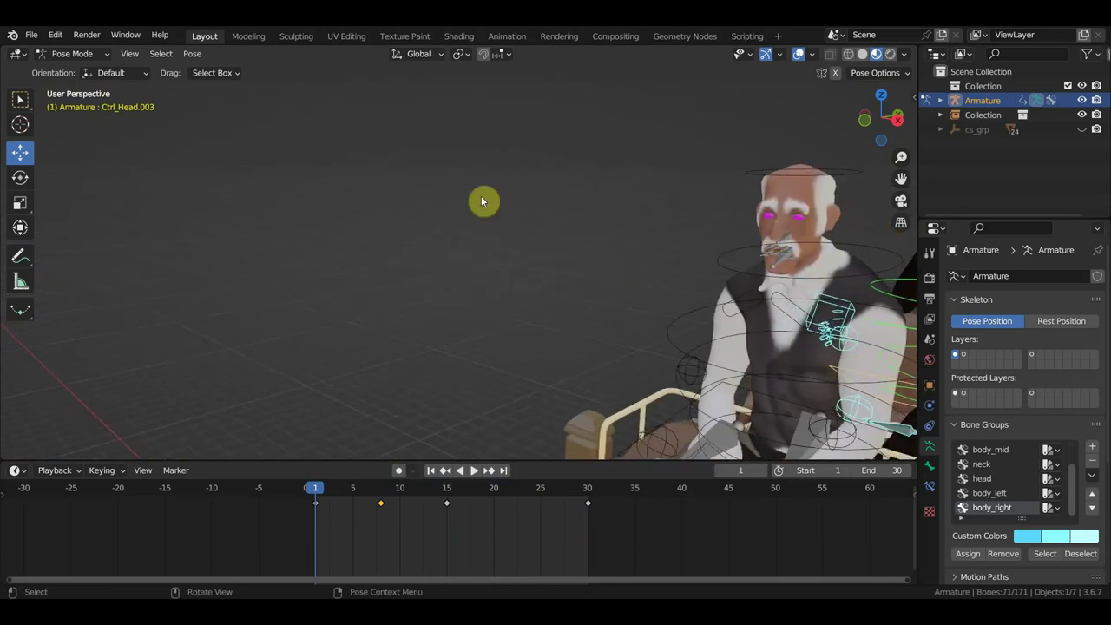
scroll(485, 257, "down", 5)
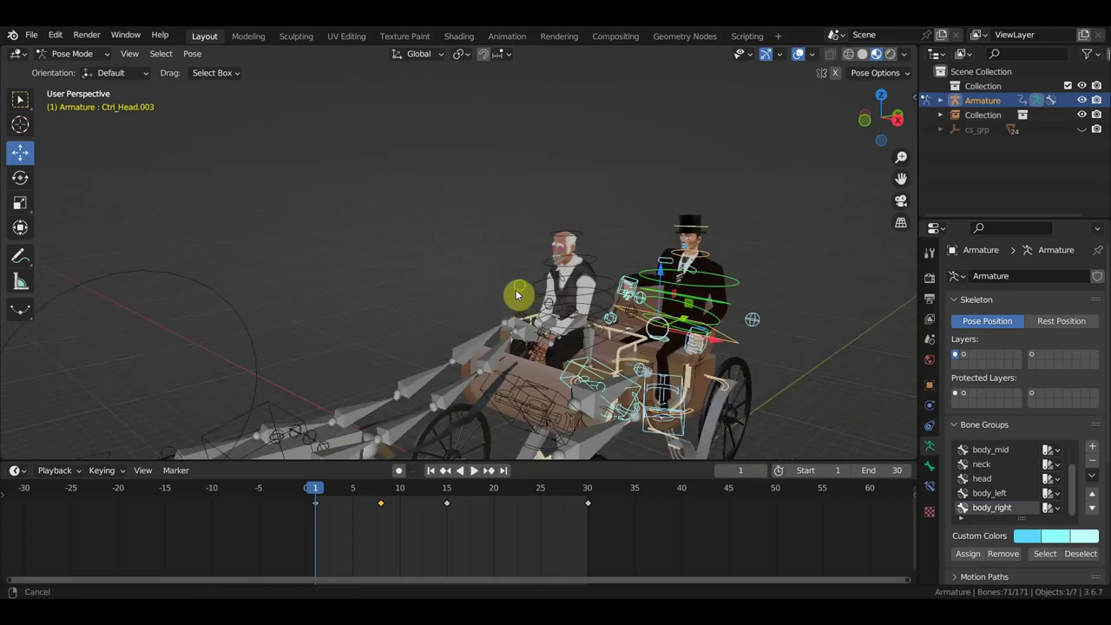
middle_click_drag(516, 295, 595, 178)
Replay with overlays hidden, viewing the horse and carriage from front, rear and side.
key("space")
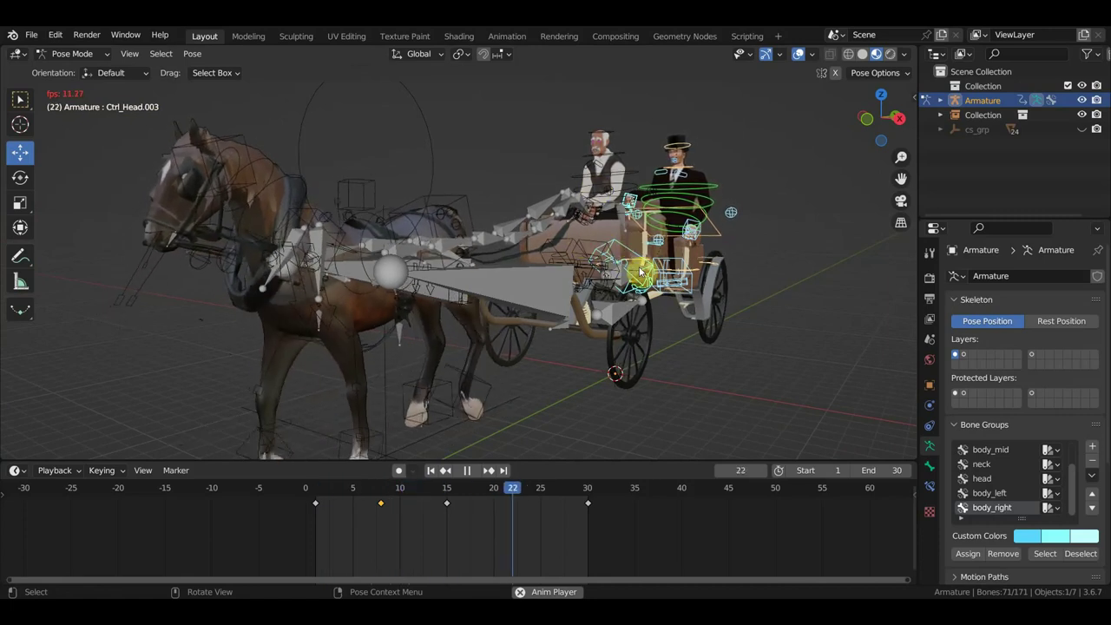
left_click(798, 54)
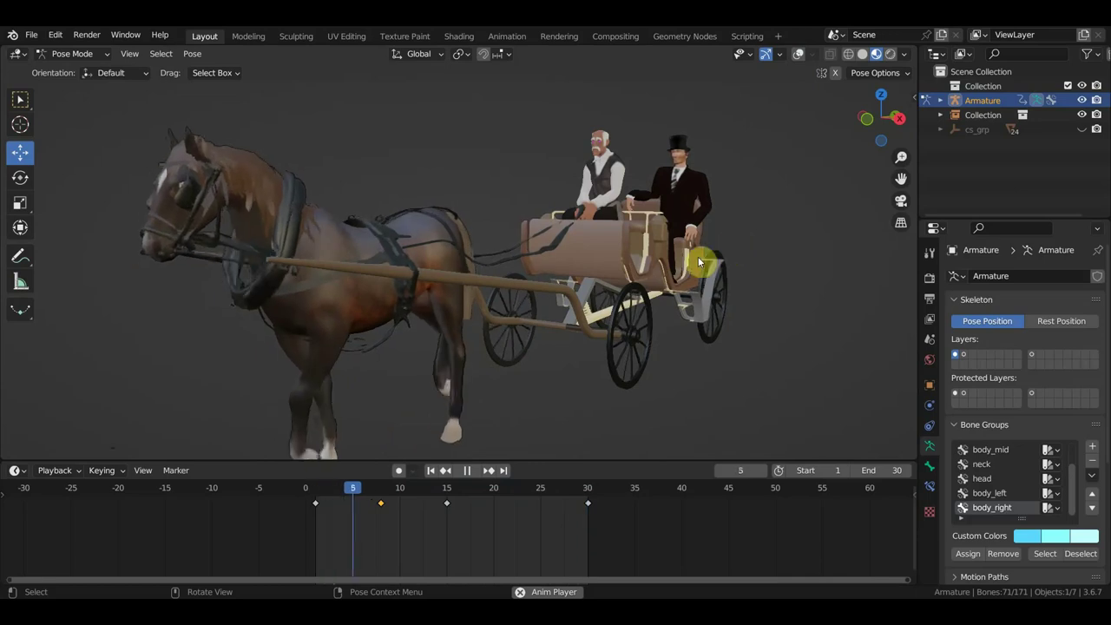
middle_click_drag(627, 298, 851, 290)
mouse_move(680, 278)
middle_mouse_down()
mouse_move(821, 278)
mouse_move(742, 277)
middle_mouse_up()
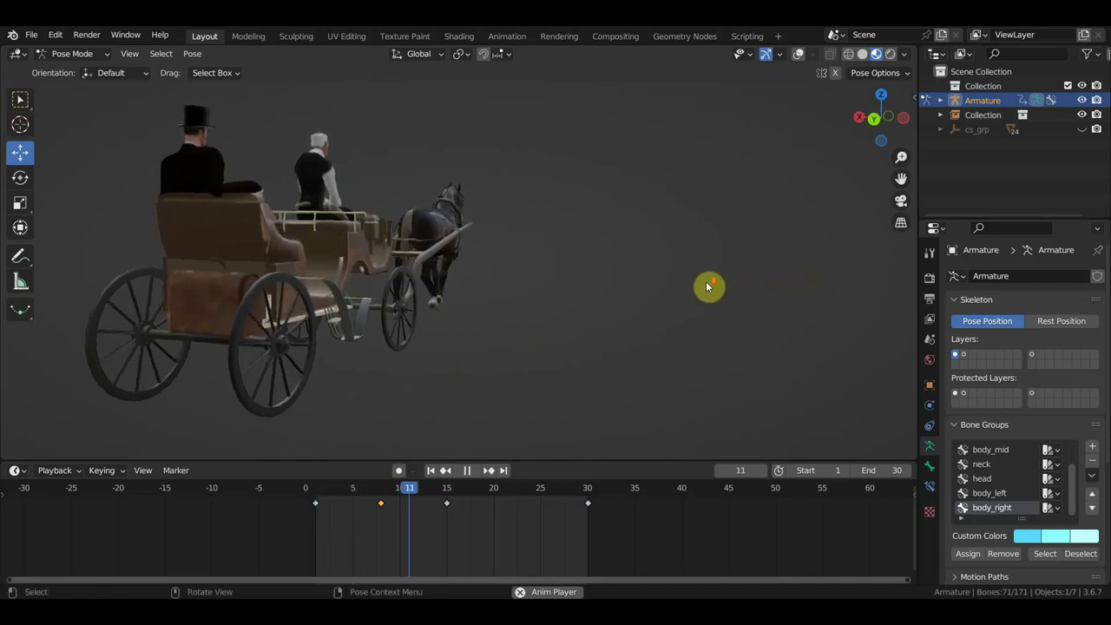
scroll(707, 289, "down", 3)
middle_click_drag(683, 297, 347, 301)
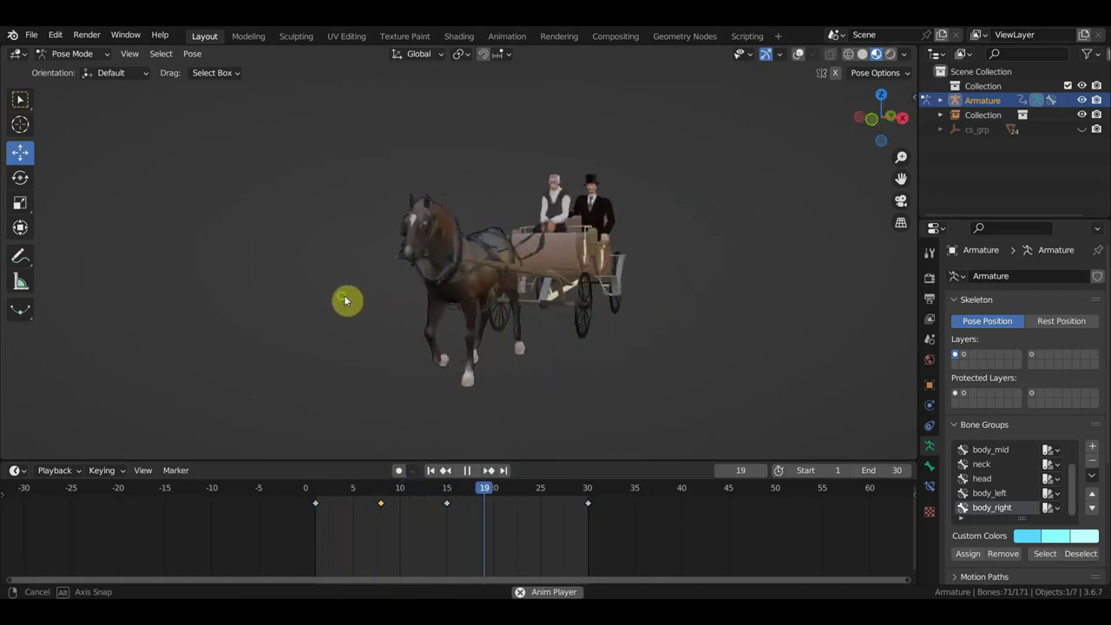
scroll(761, 282, "up", 5)
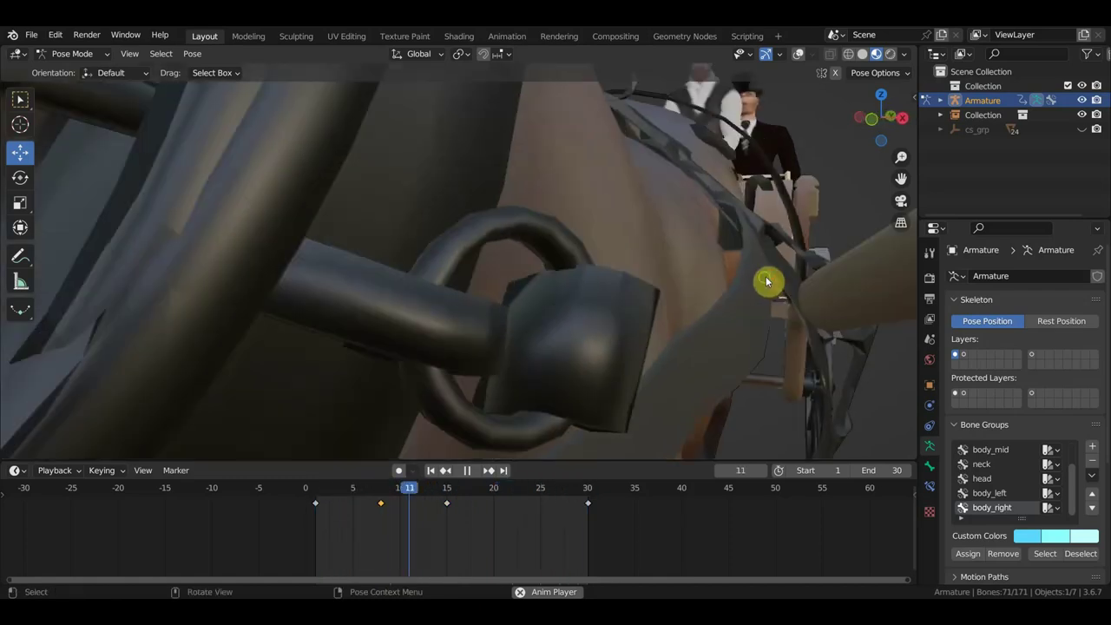
mouse_move(762, 282)
middle_mouse_down()
mouse_move(322, 364)
mouse_move(168, 422)
mouse_move(563, 267)
mouse_move(566, 277)
mouse_move(380, 280)
middle_mouse_up()
scroll(564, 267, "down", 4)
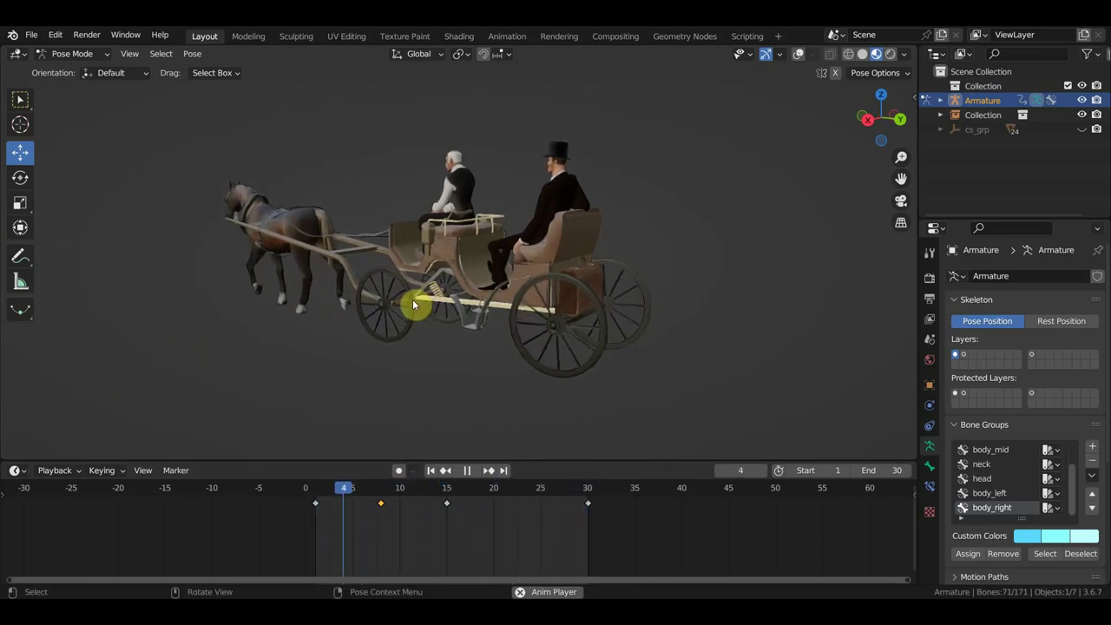
Stop playback and save the blend file.
key("space")
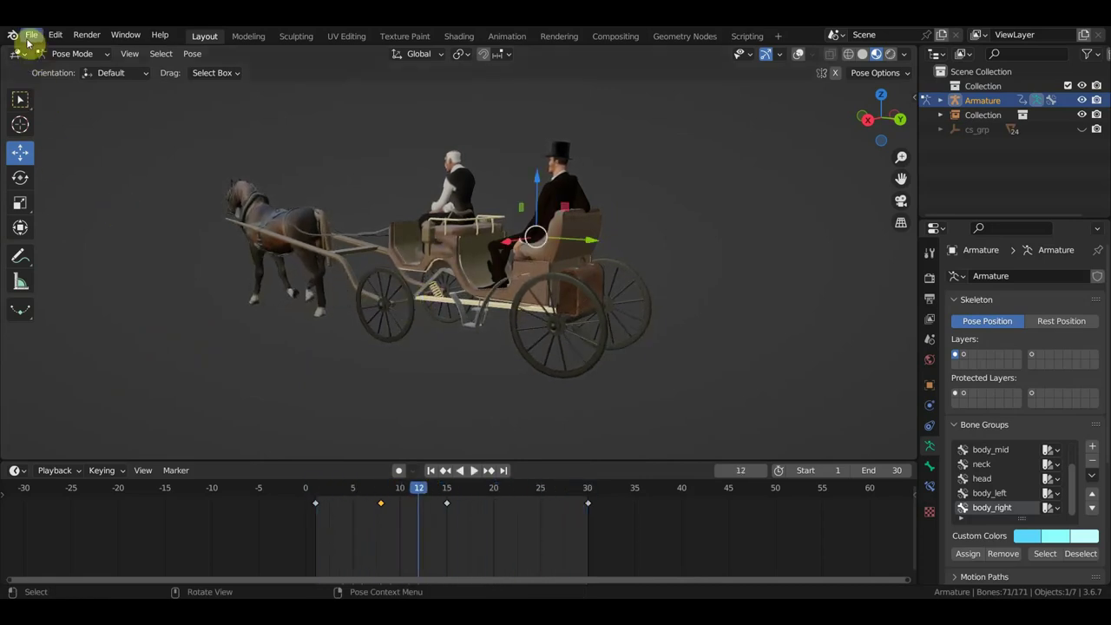
left_click(29, 39)
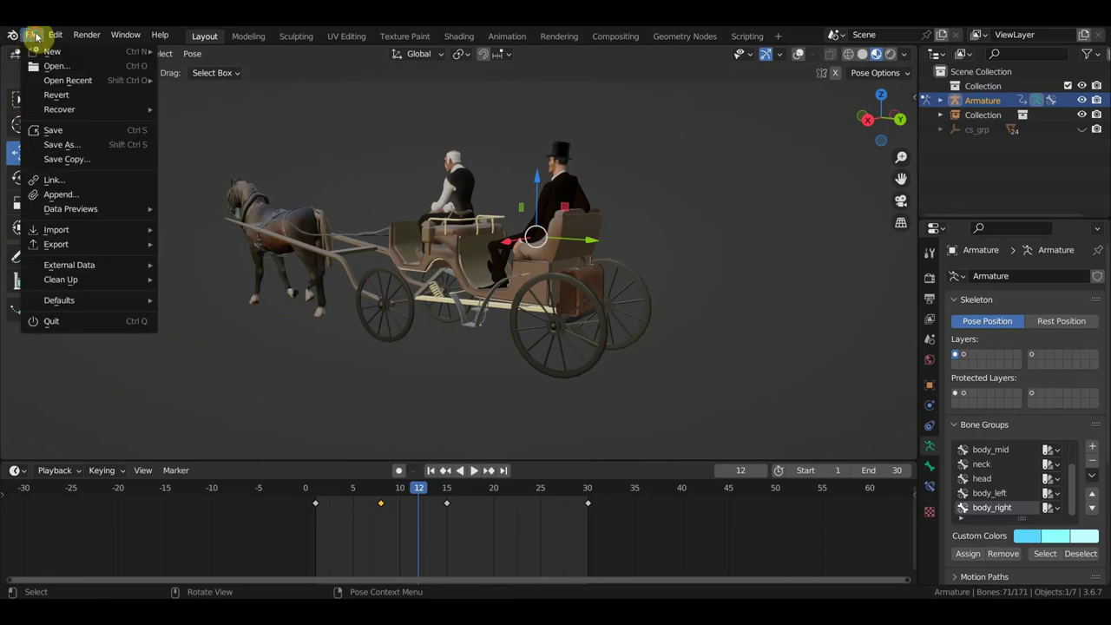
left_click(60, 131)
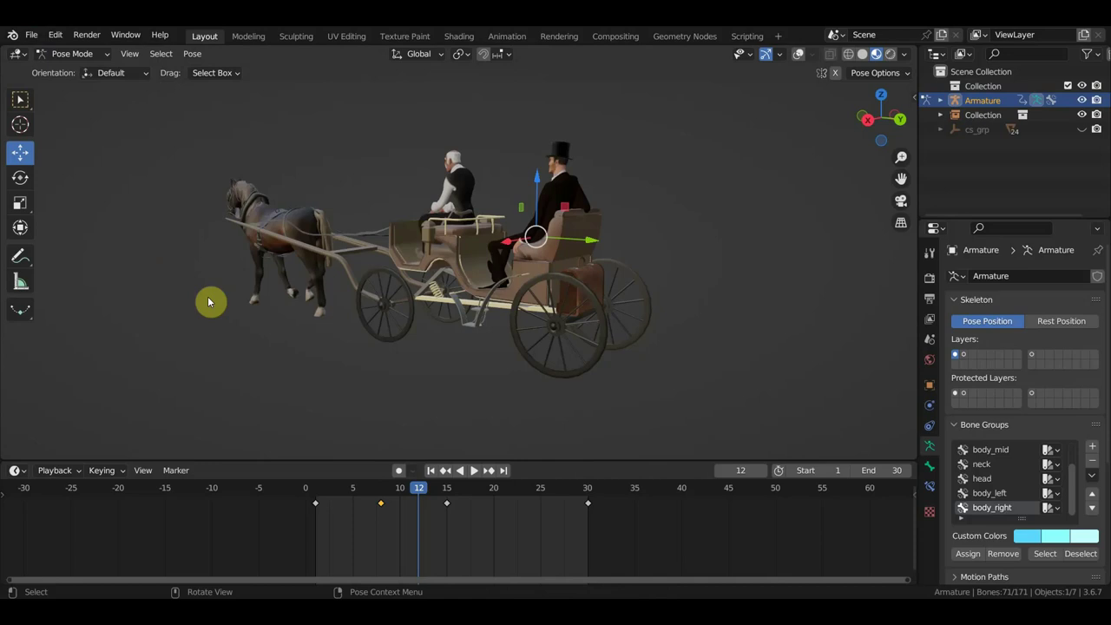
Orbit and zoom to view the carriage side-on with the horse facing the viewer.
mouse_move(336, 282)
middle_mouse_down()
mouse_move(475, 300)
mouse_move(512, 300)
mouse_move(534, 284)
middle_mouse_up()
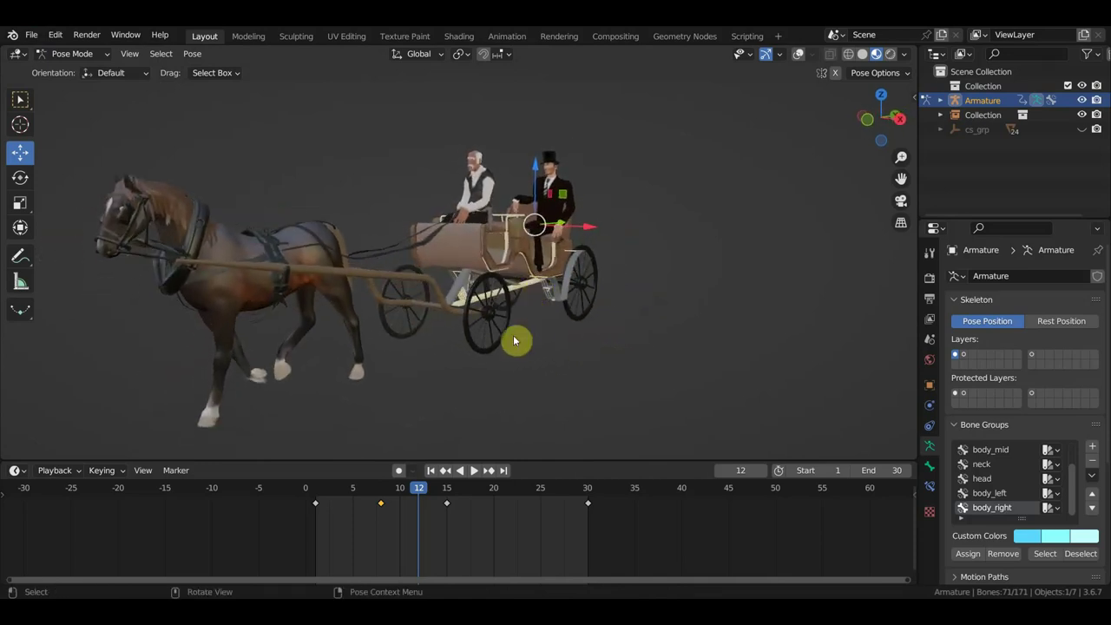
scroll(489, 201, "up", 3)
scroll(488, 207, "up", 2)
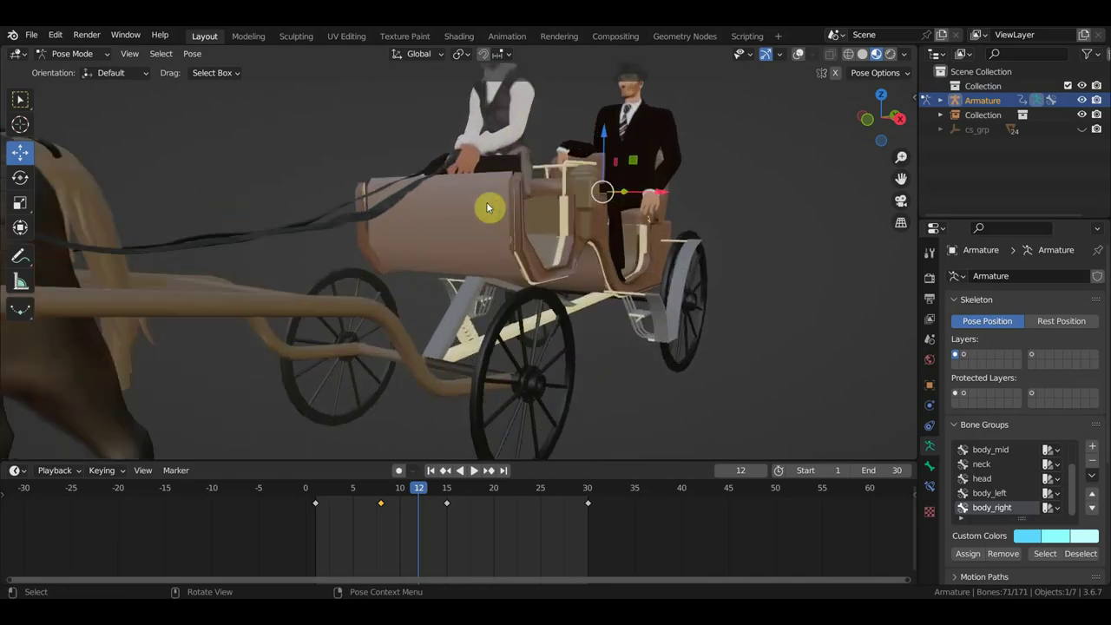
scroll(490, 211, "down", 5)
mouse_move(490, 211)
middle_mouse_down()
mouse_move(515, 227)
mouse_move(538, 213)
mouse_move(516, 219)
middle_mouse_up()
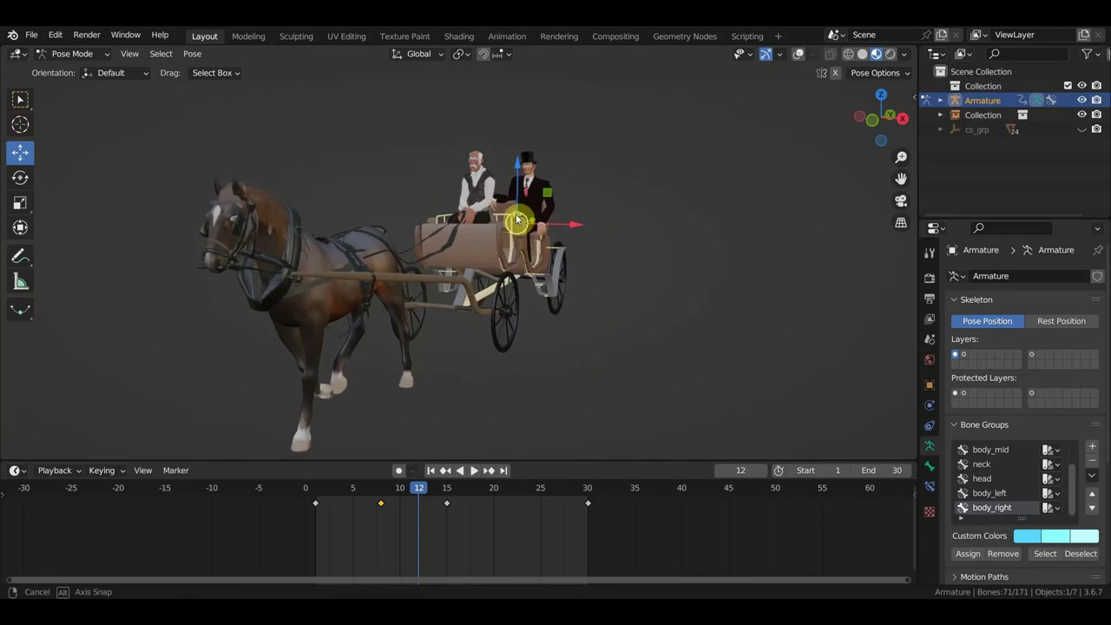
Turn the horse and carriage toward the camera, switch from Pose to Object Mode, restore overlays and deselect everything.
left_click(18, 101)
scroll(489, 263, "up", 2)
scroll(488, 265, "up", 2)
scroll(480, 258, "up", 1)
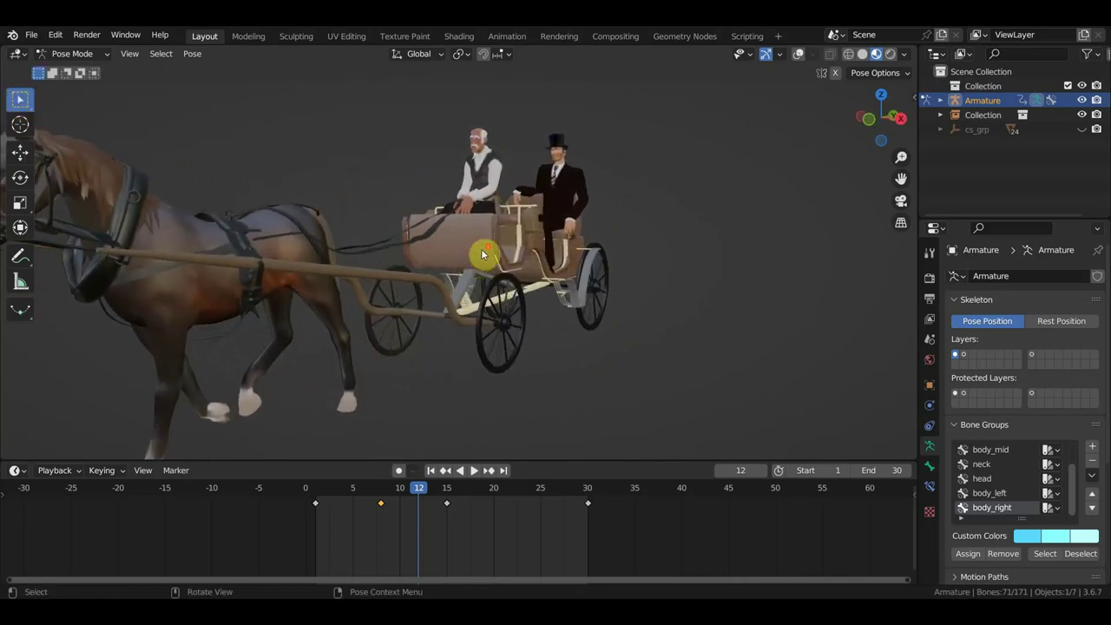
middle_click_drag(482, 255, 560, 236)
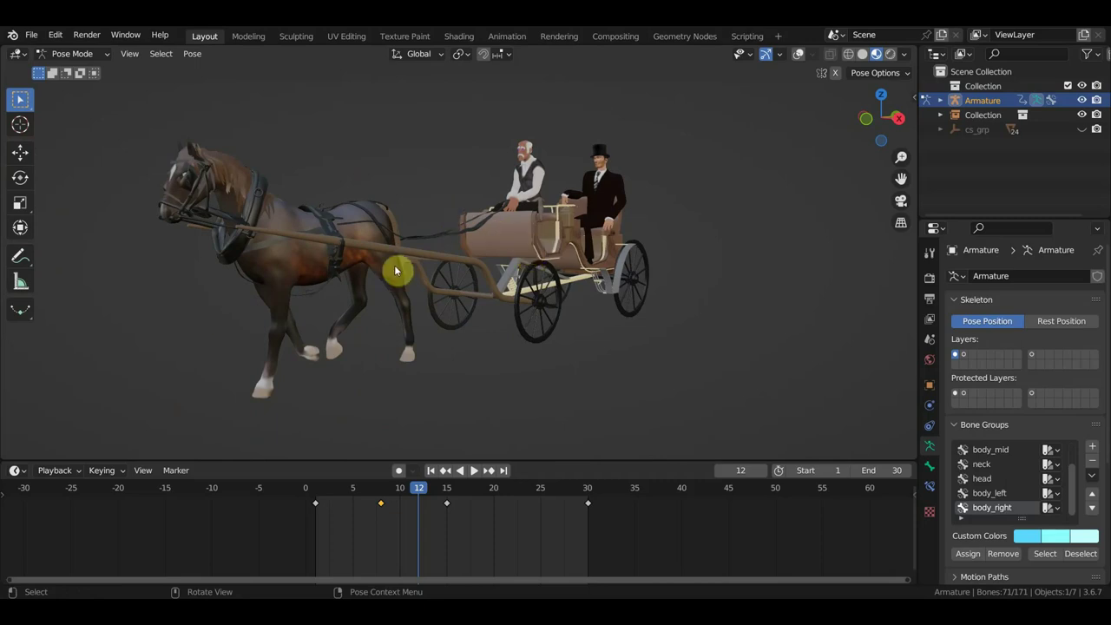
middle_click_drag(575, 266, 633, 278)
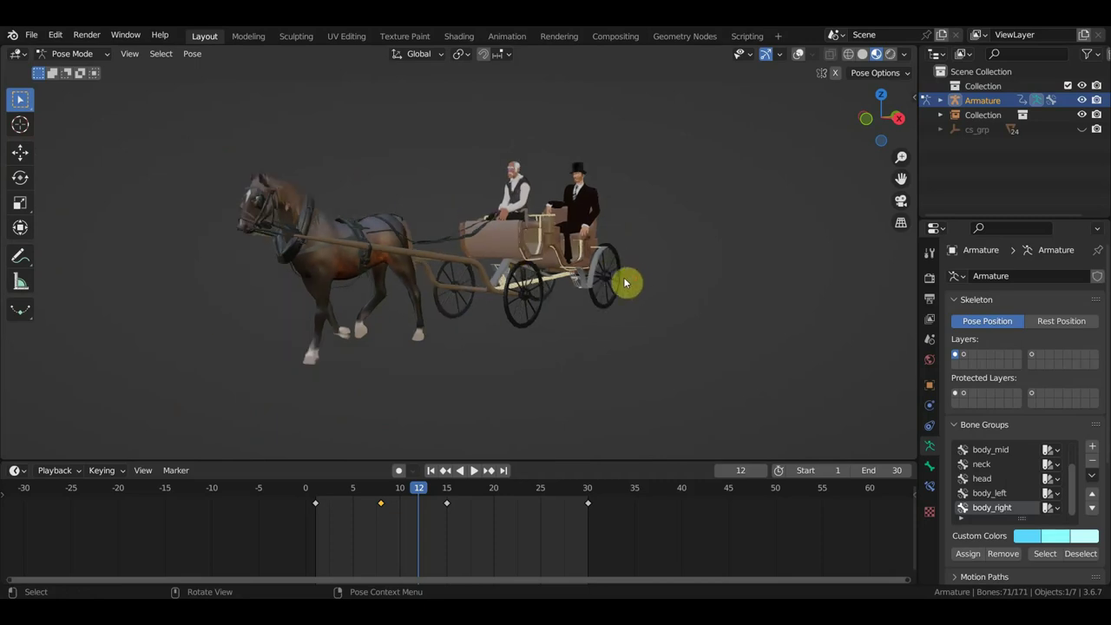
left_click(66, 54)
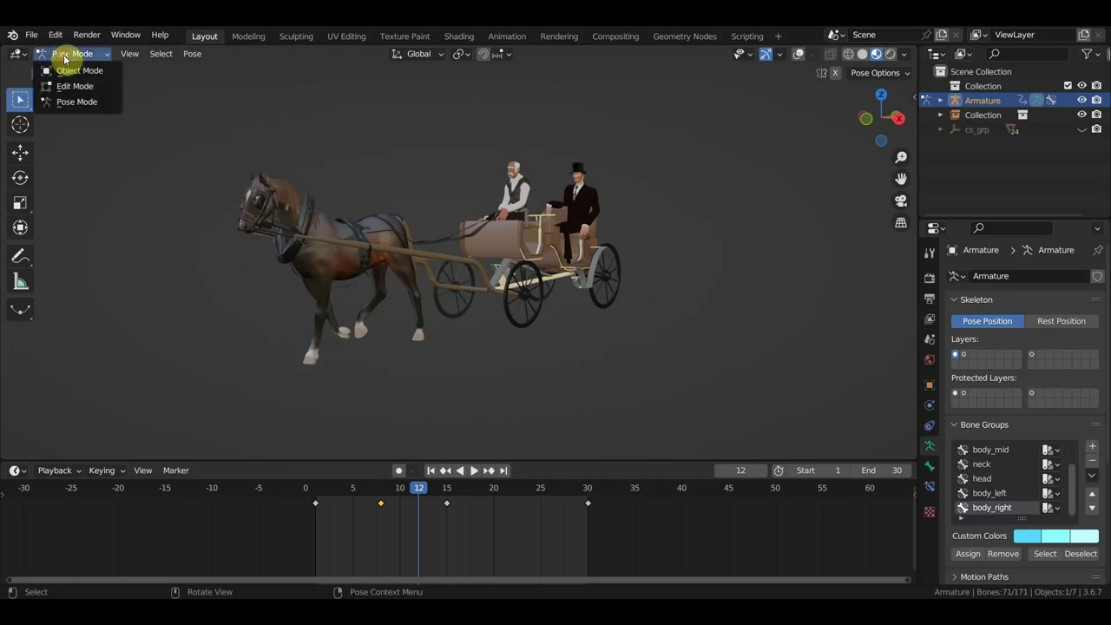
left_click(70, 73)
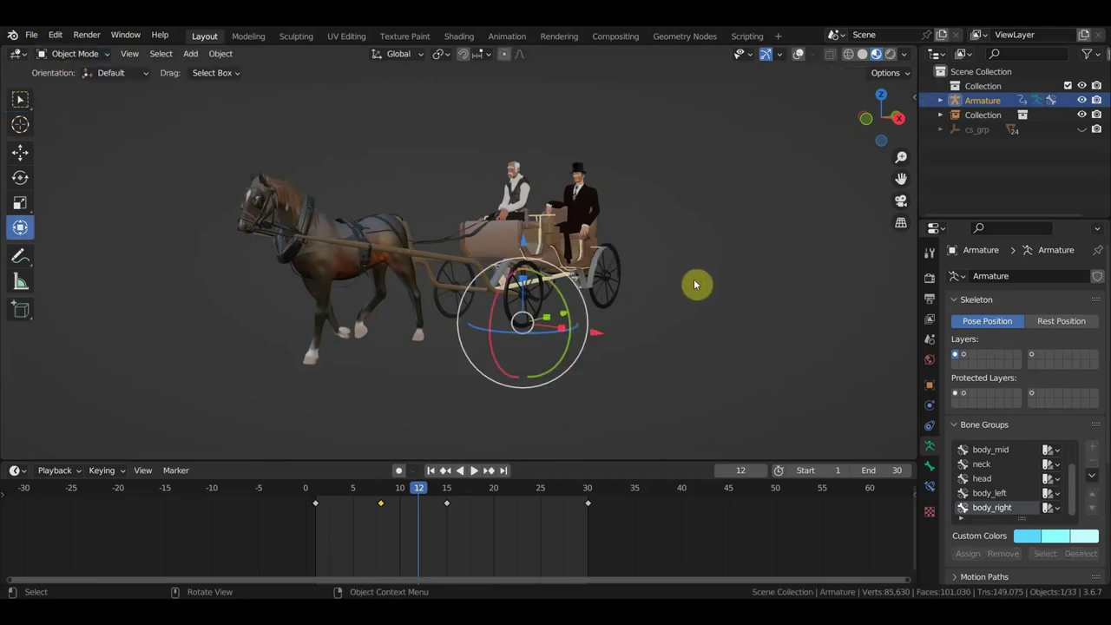
key("a")
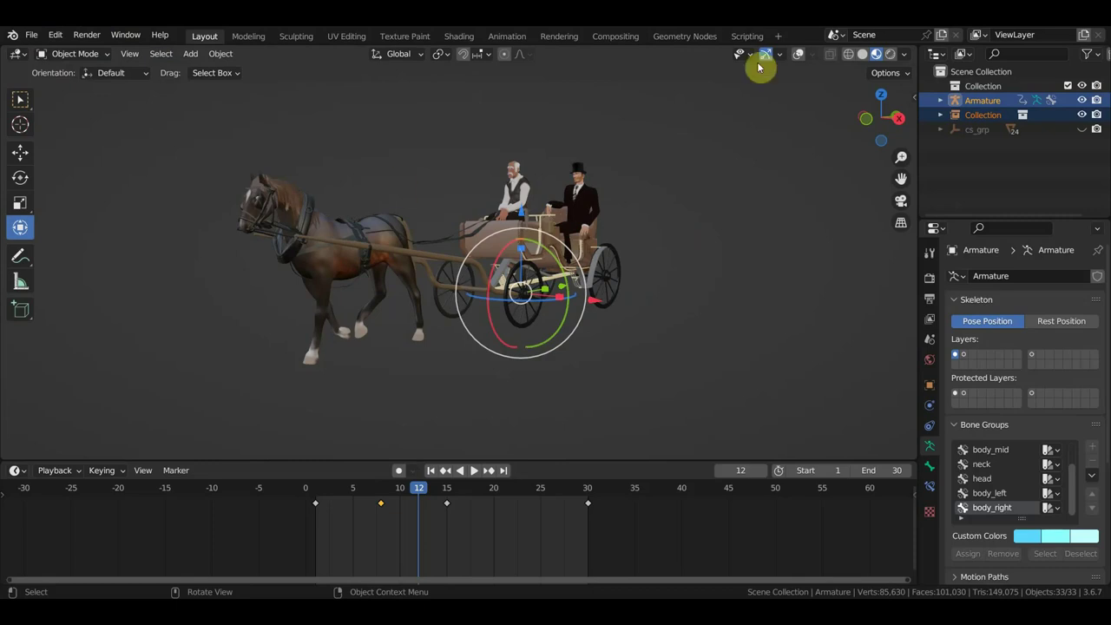
left_click(800, 55)
left_click(698, 228)
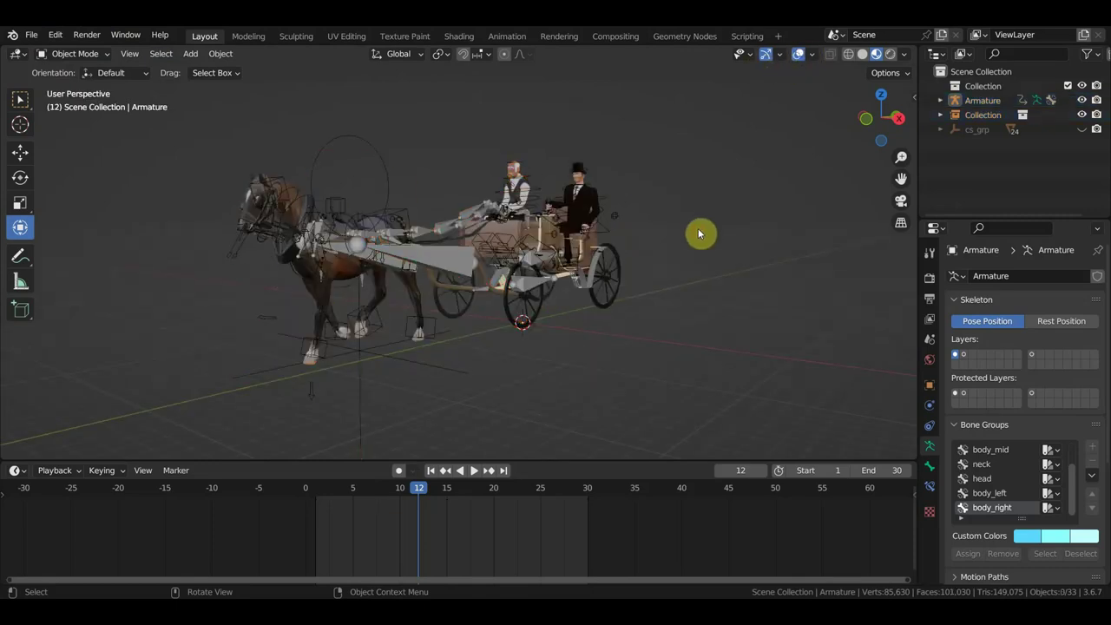
key("shift+a")
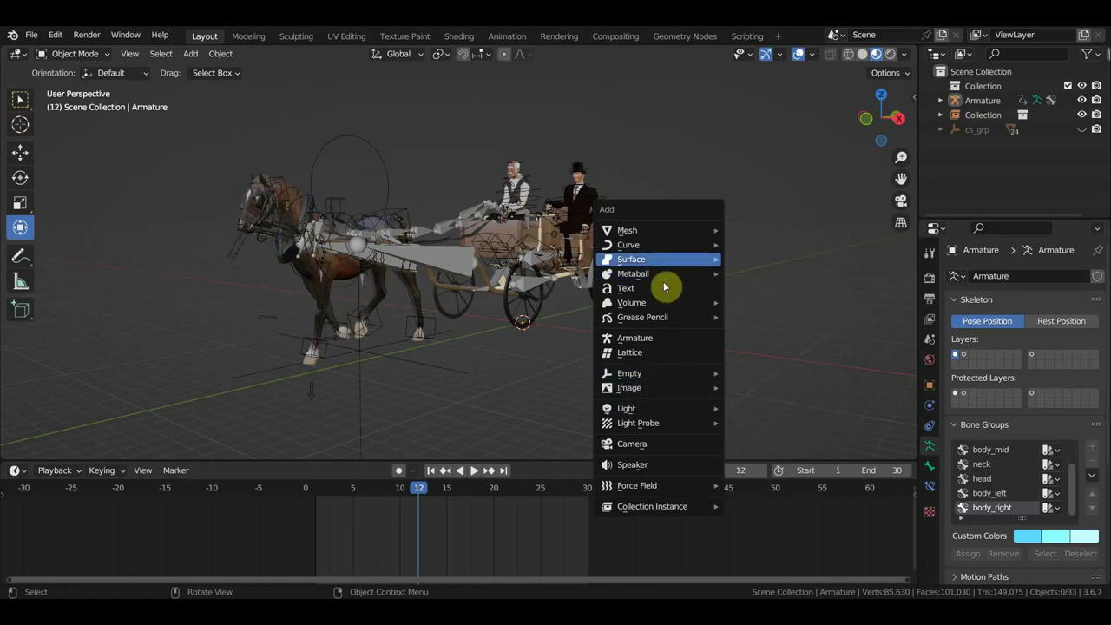
Add a NurbsPath, enter its Edit Mode, and rotate it in top view.
mouse_move(628, 244)
left_click(772, 310)
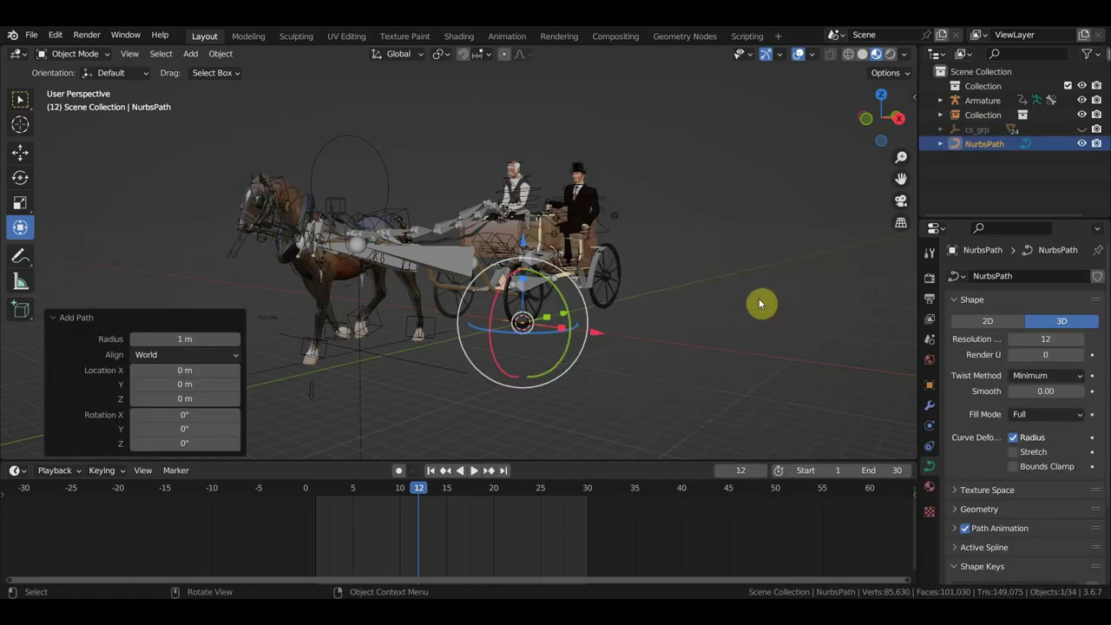
left_click(88, 60)
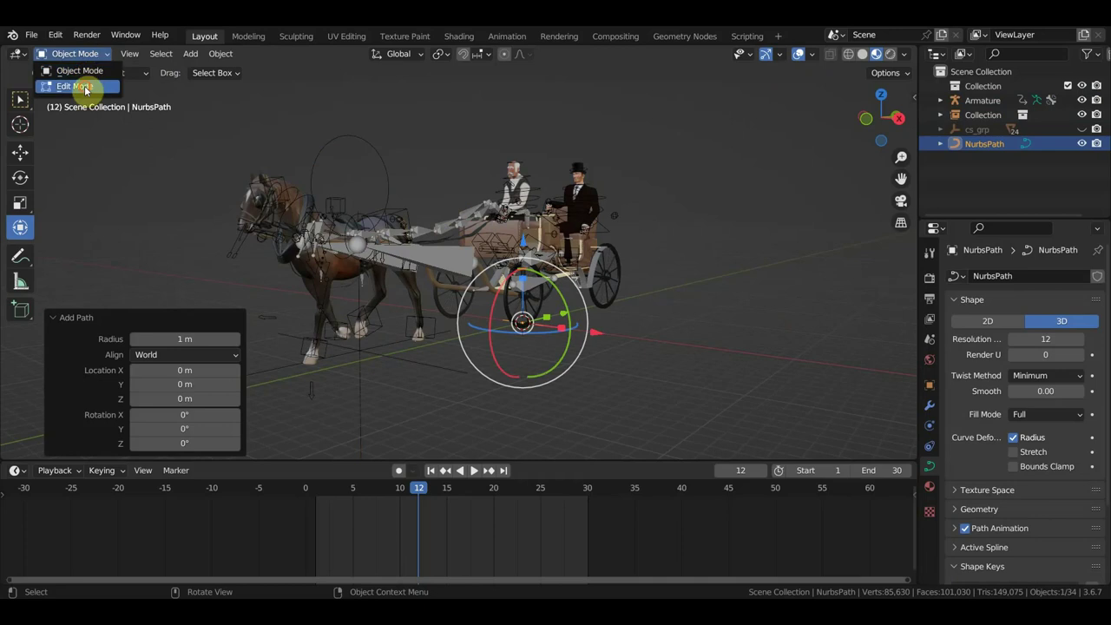
left_click(86, 87)
key("KP_7")
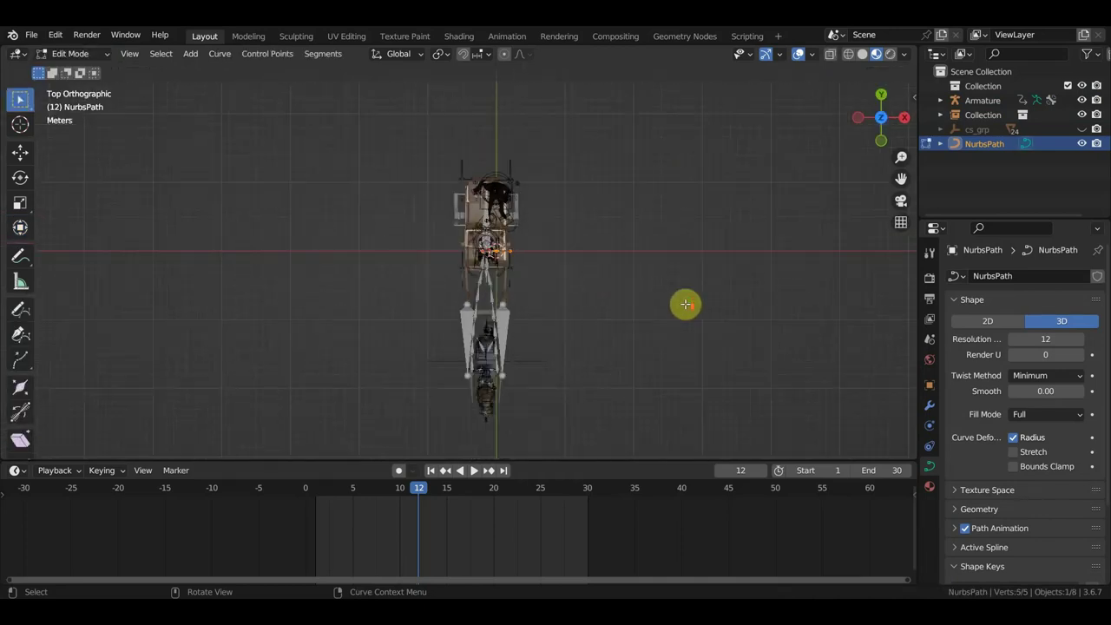
scroll(685, 301, "down", 2)
key("r")
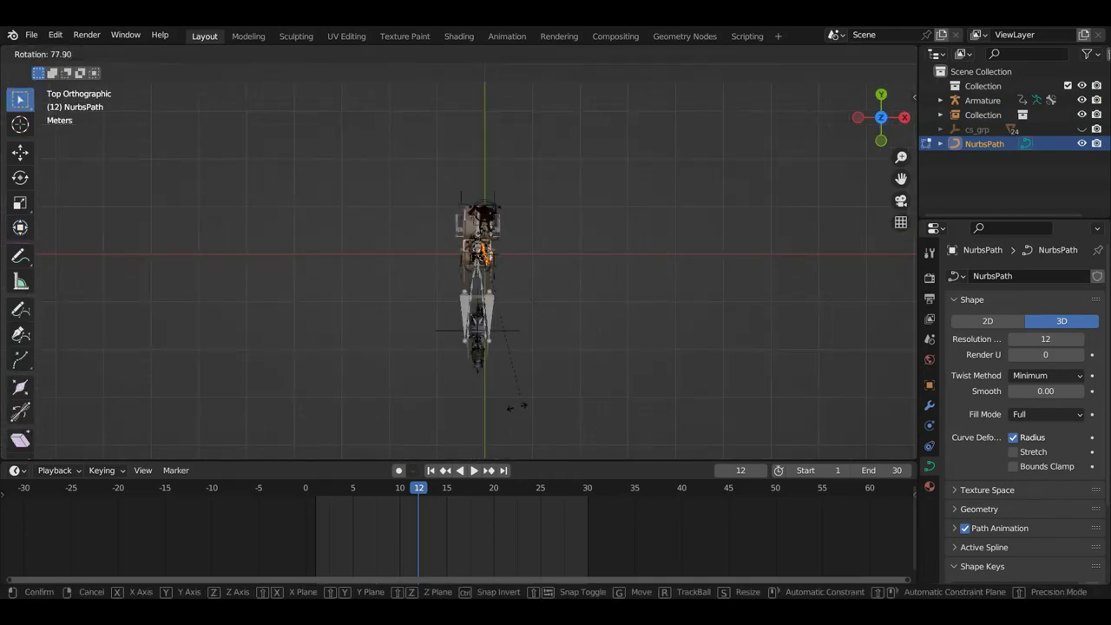
left_click(494, 413)
Select the path points and move them along Y to -129.82 m.
left_click_drag(563, 326, 451, 258)
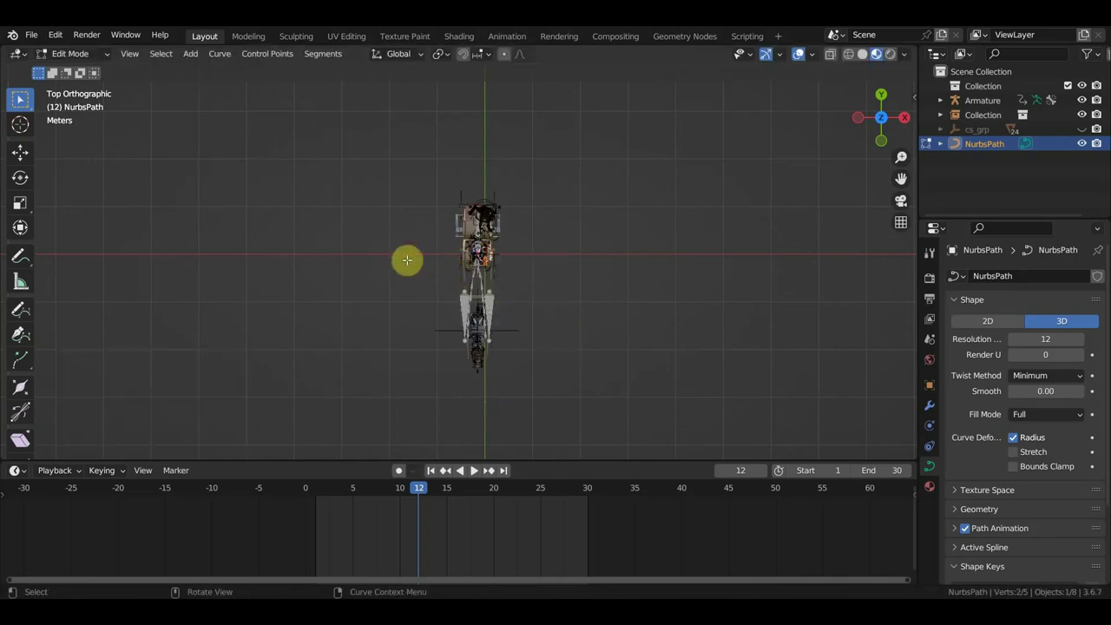
left_click(22, 153)
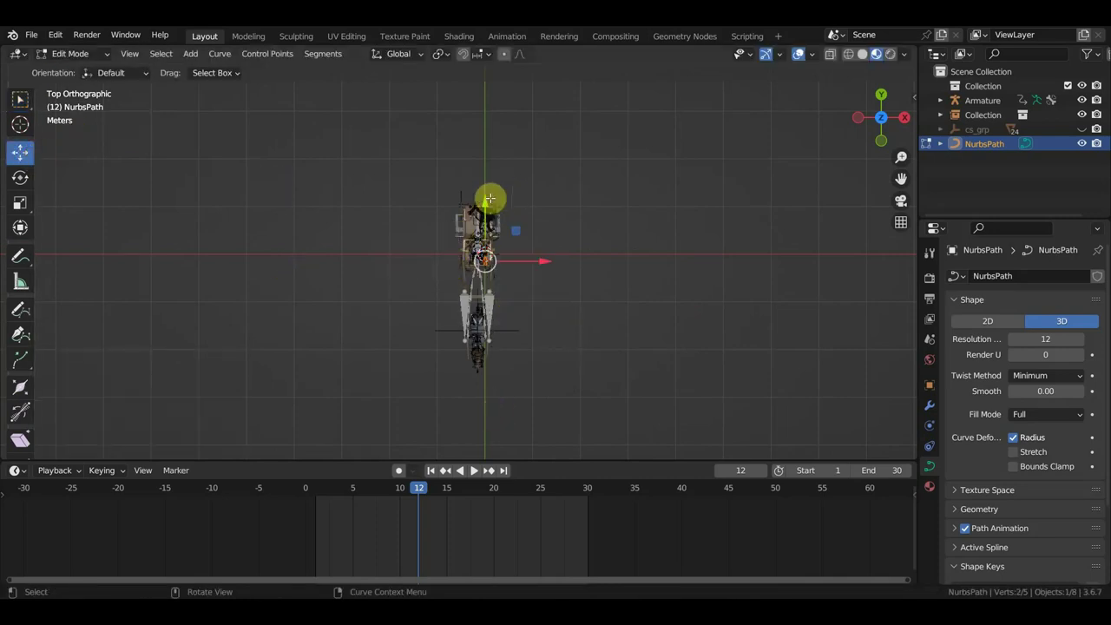
left_click_drag(490, 199, 484, 278)
left_click_drag(484, 338, 484, 376)
scroll(551, 339, "down", 3)
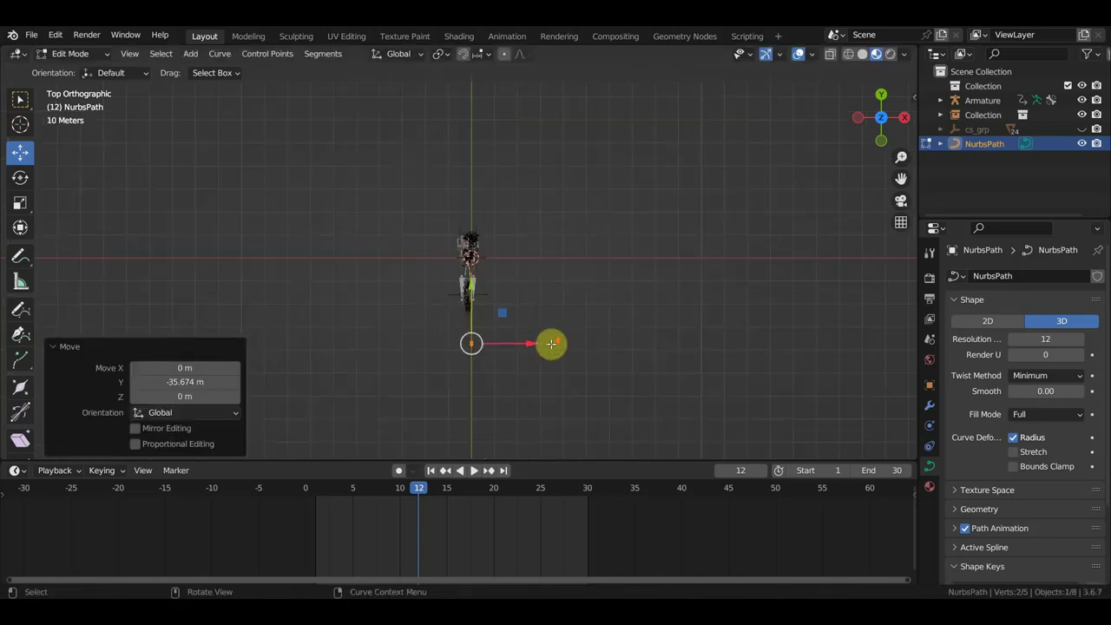
scroll(538, 326, "down", 4)
key("KP_3")
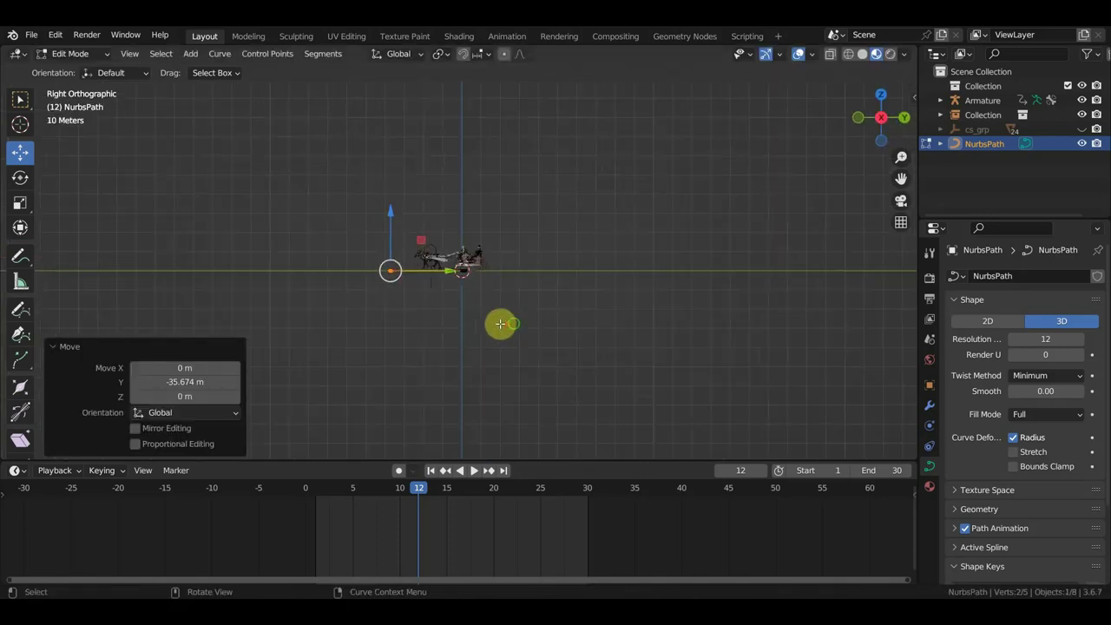
middle_click_drag(550, 318, 659, 322, "shift")
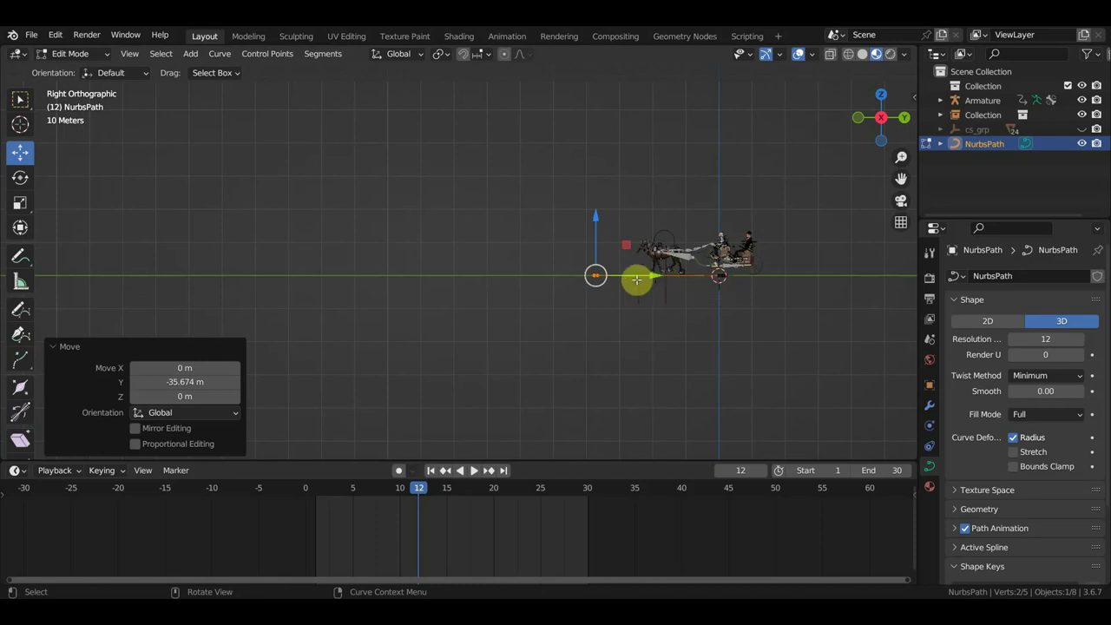
left_click_drag(636, 280, 518, 283)
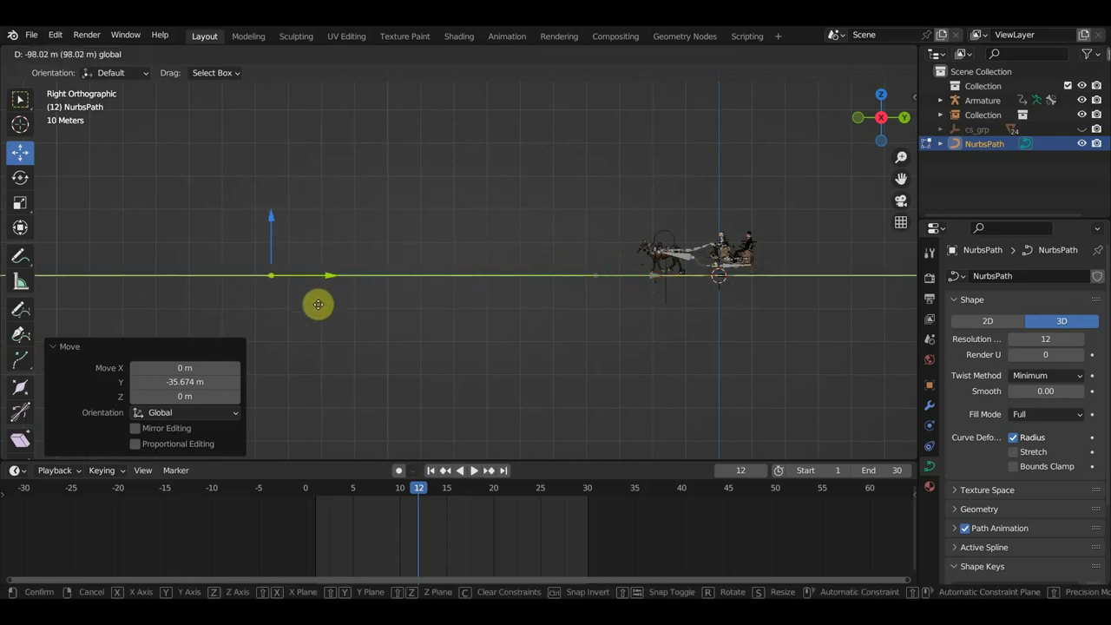
left_click_drag(222, 321, 222, 321)
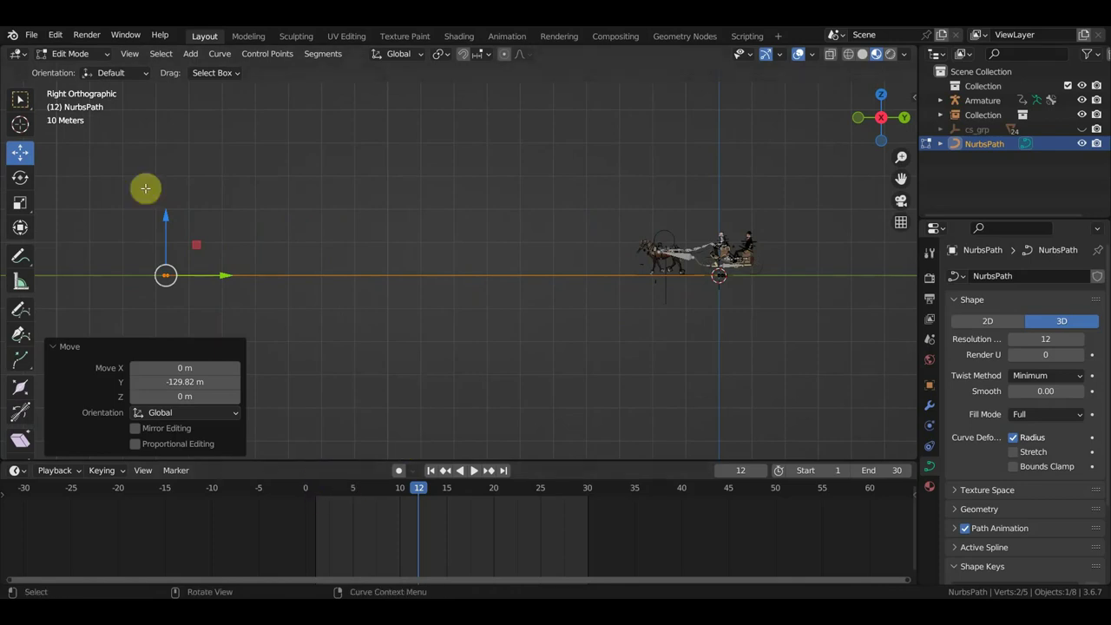
Back in Object Mode, parent the carriage Collection and Armature to the NurbsPath with a Path Constraint.
left_click(78, 71)
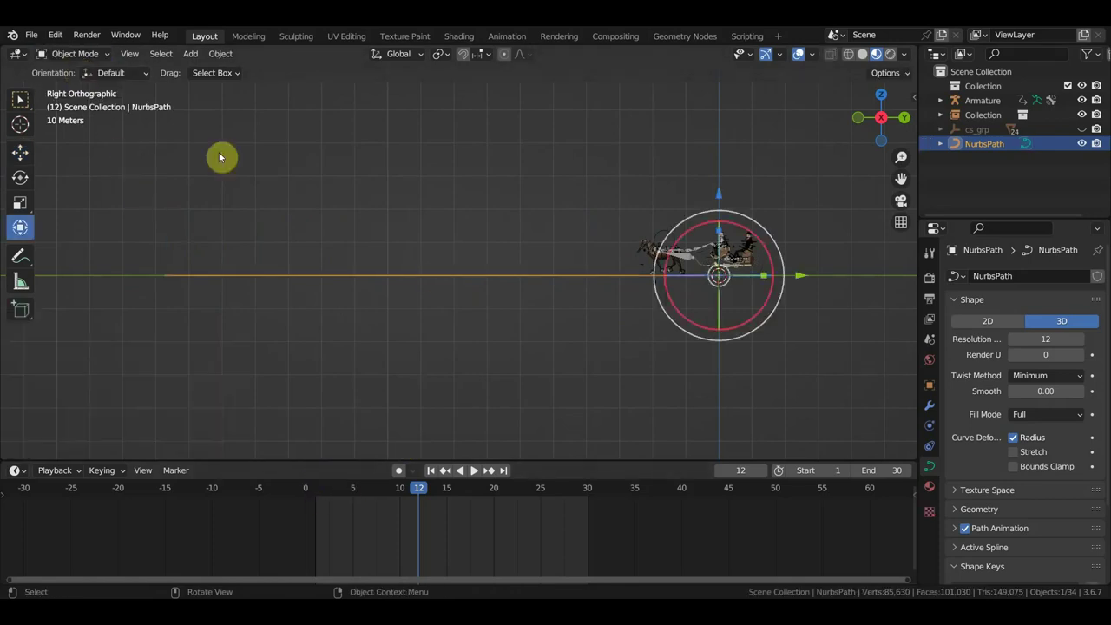
scroll(691, 276, "up", 3)
middle_click_drag(550, 276, 545, 251, "shift")
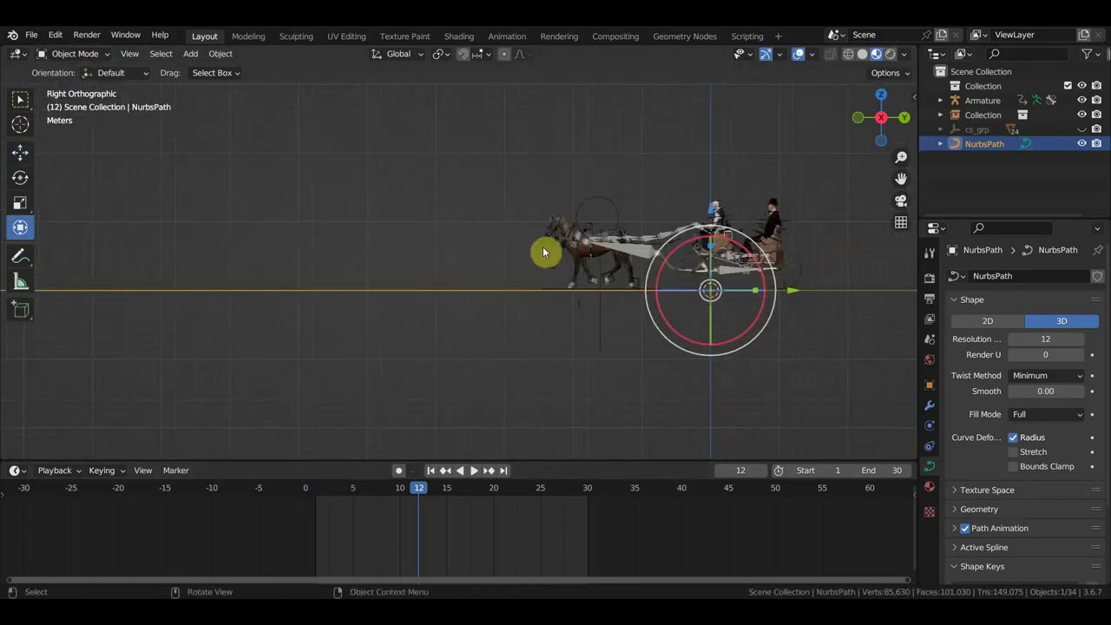
left_click(631, 242)
scroll(629, 252, "up", 4)
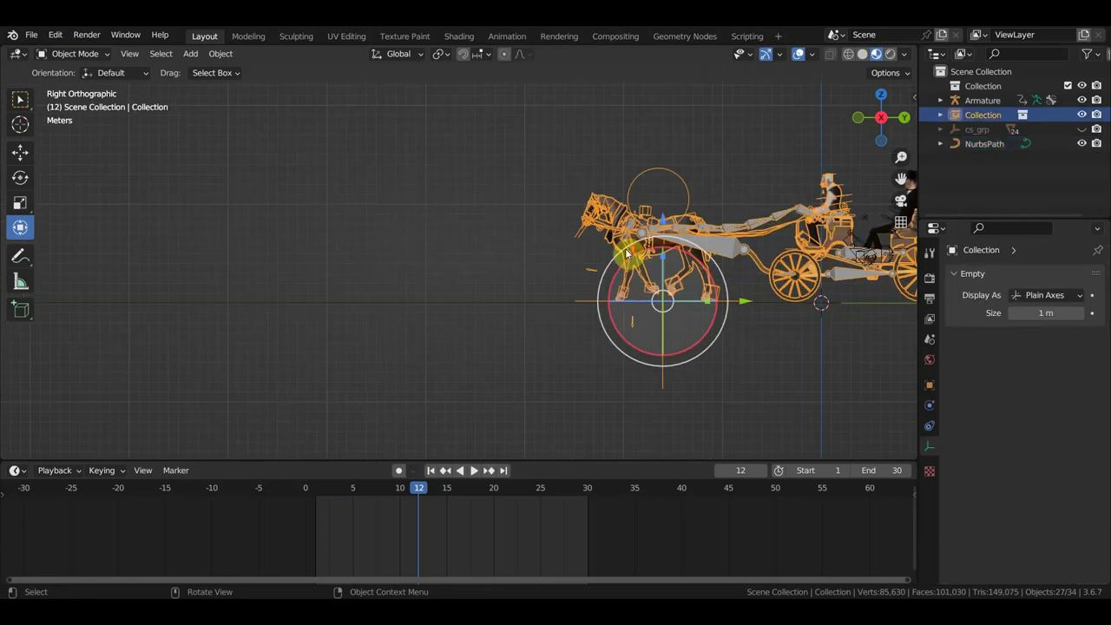
scroll(630, 252, "down", 2)
middle_click_drag(630, 251, 548, 191, "shift")
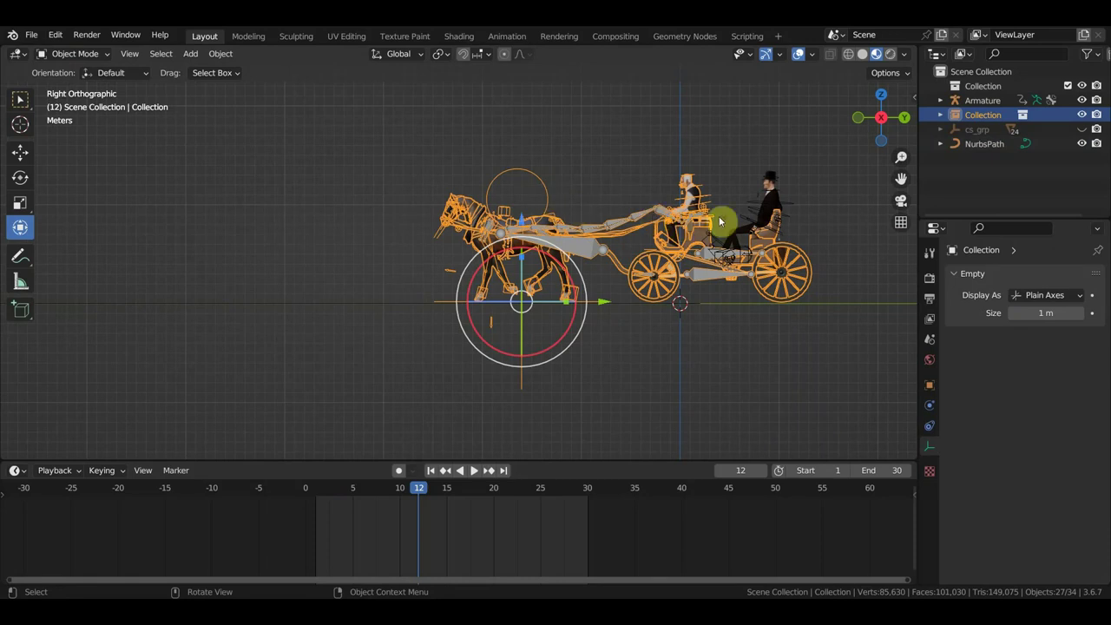
left_click(755, 215)
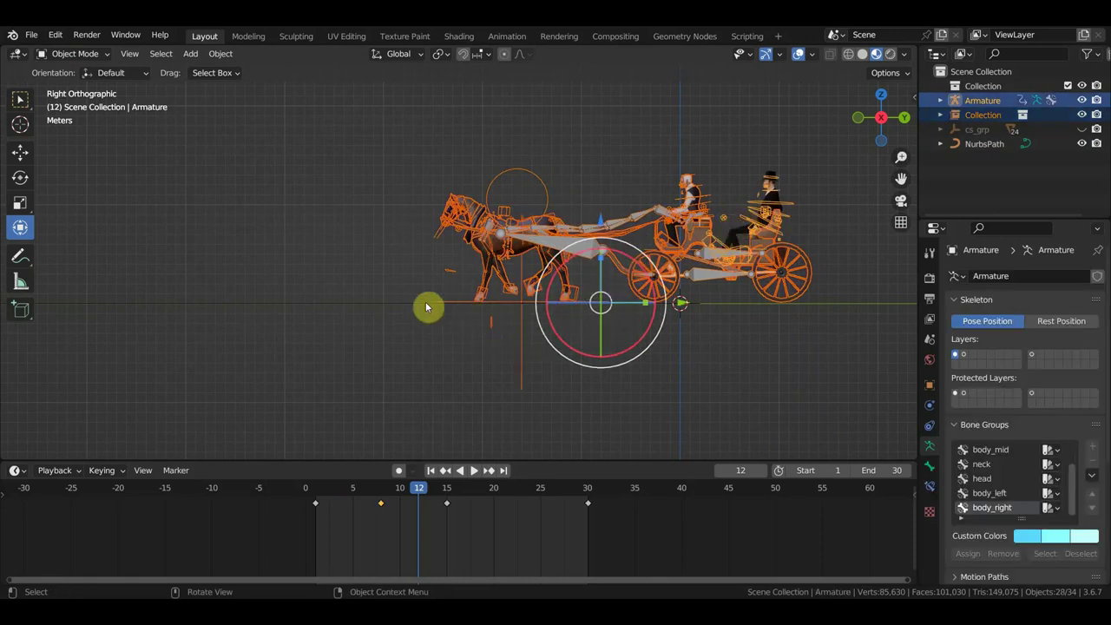
left_click(393, 307)
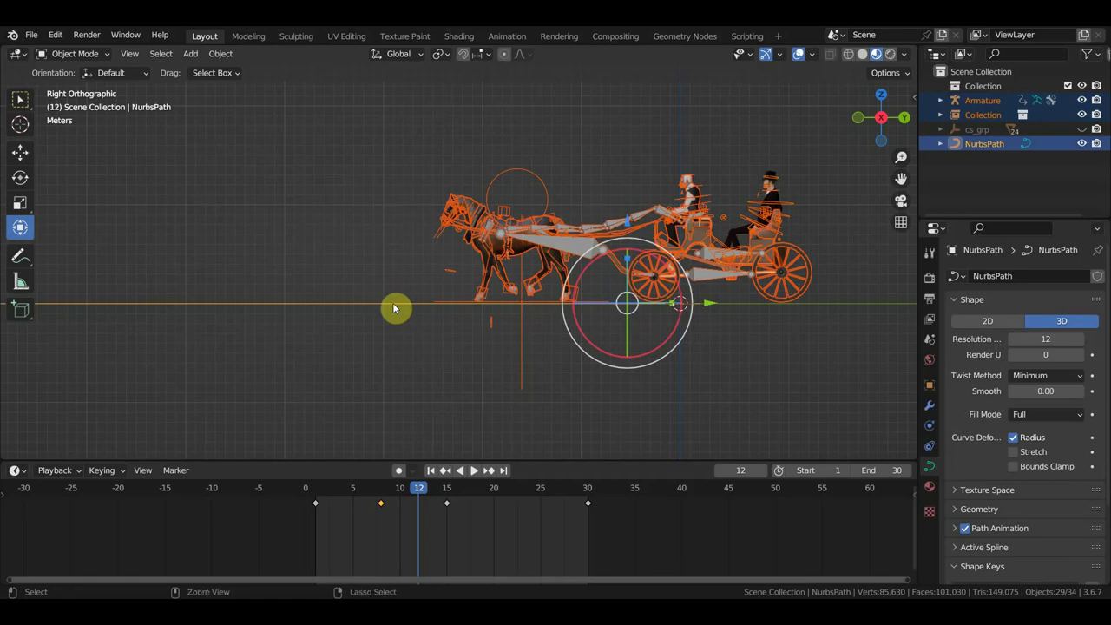
key("ctrl+p")
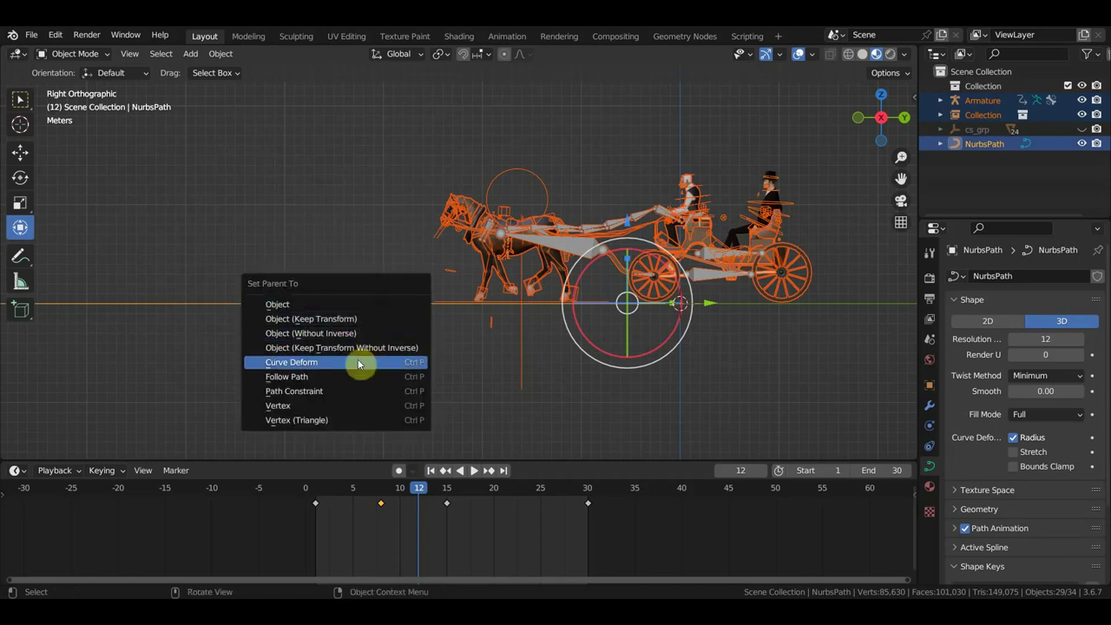
left_click(334, 392)
Enable Animate Path on the Armature's path constraint and preview the playback.
left_click(556, 176)
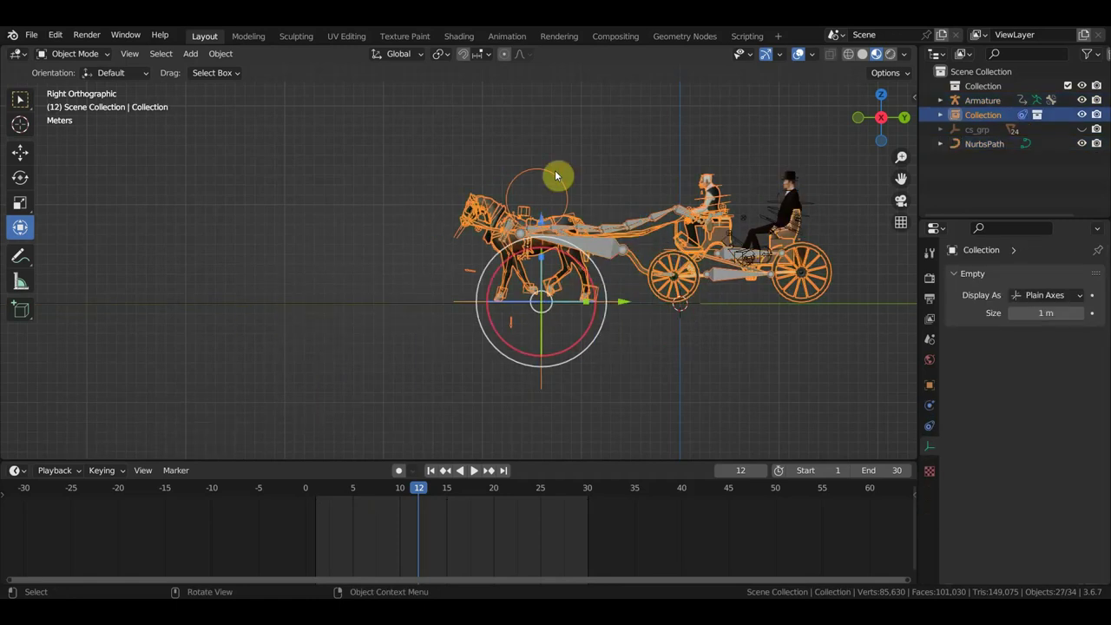
left_click(930, 407)
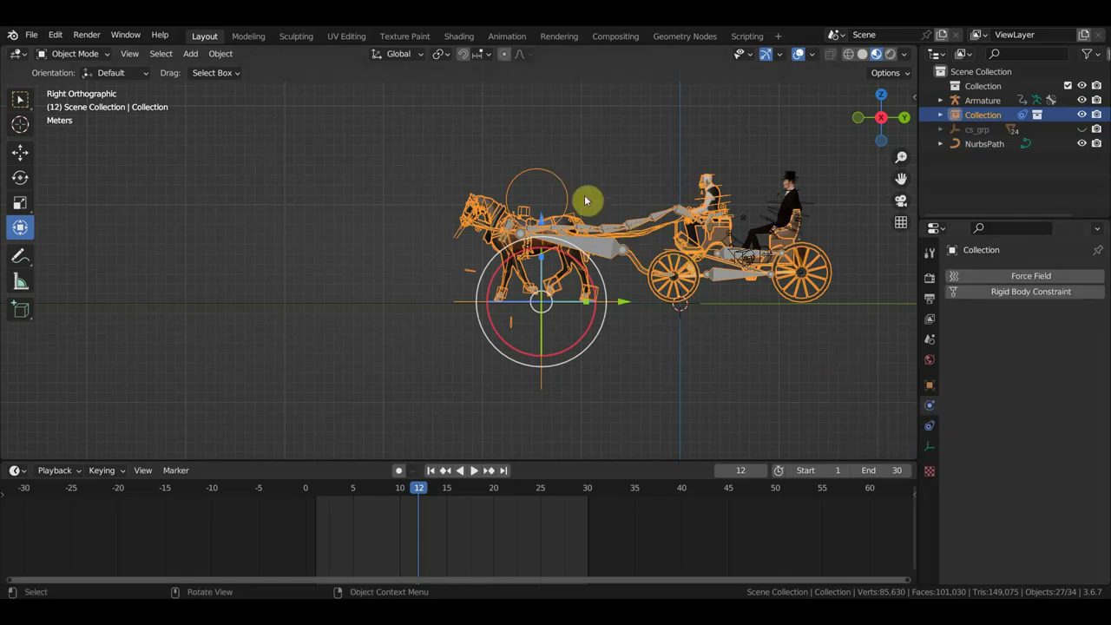
left_click(769, 205)
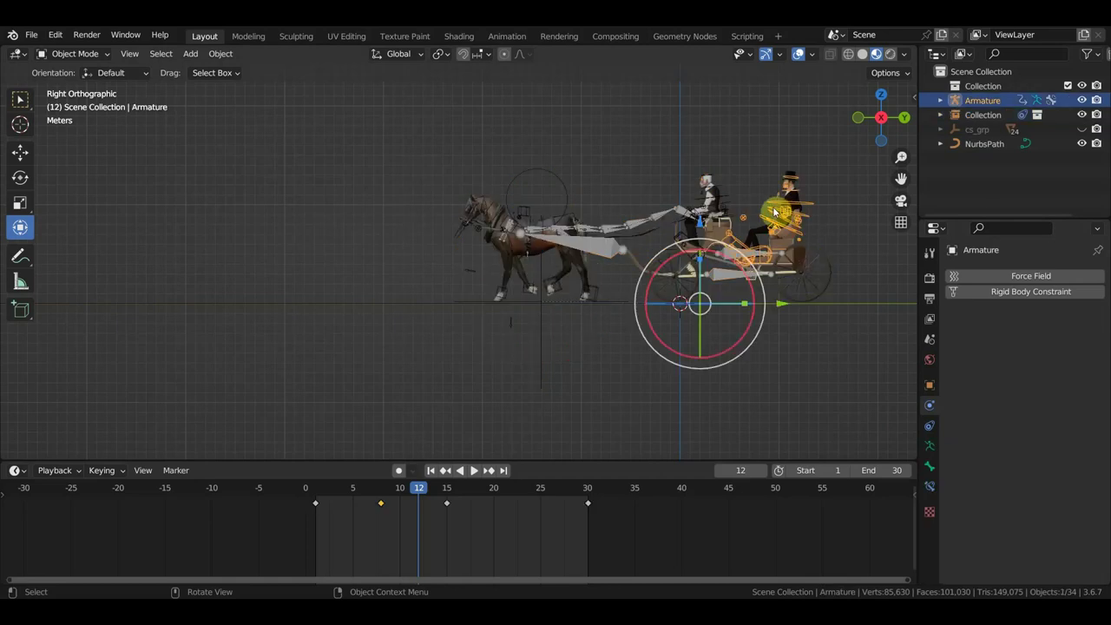
left_click(932, 425)
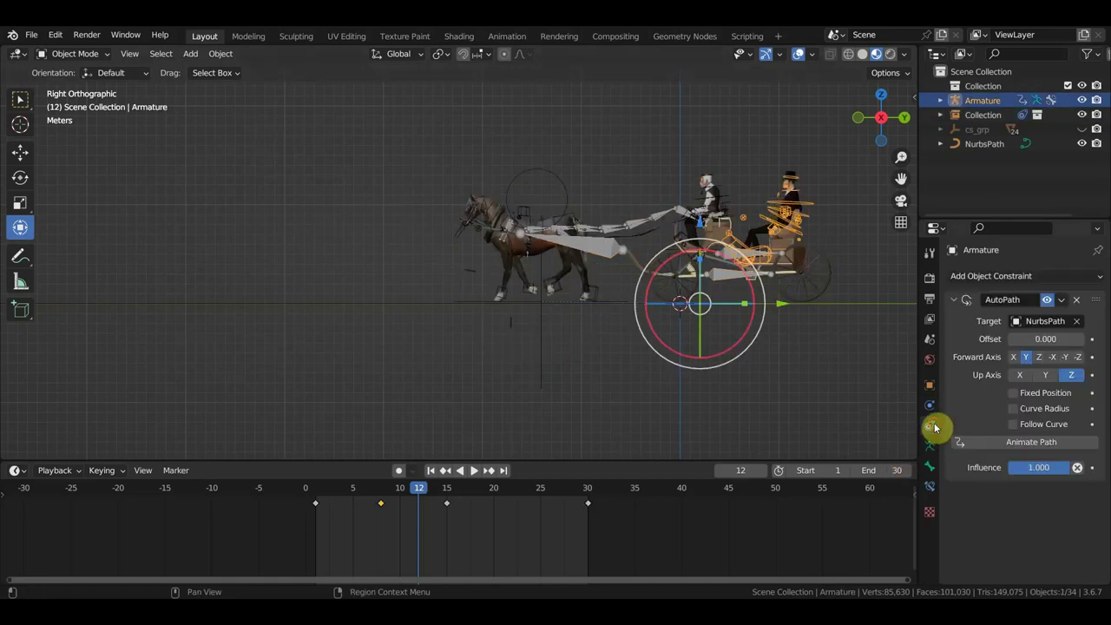
left_click(1021, 444)
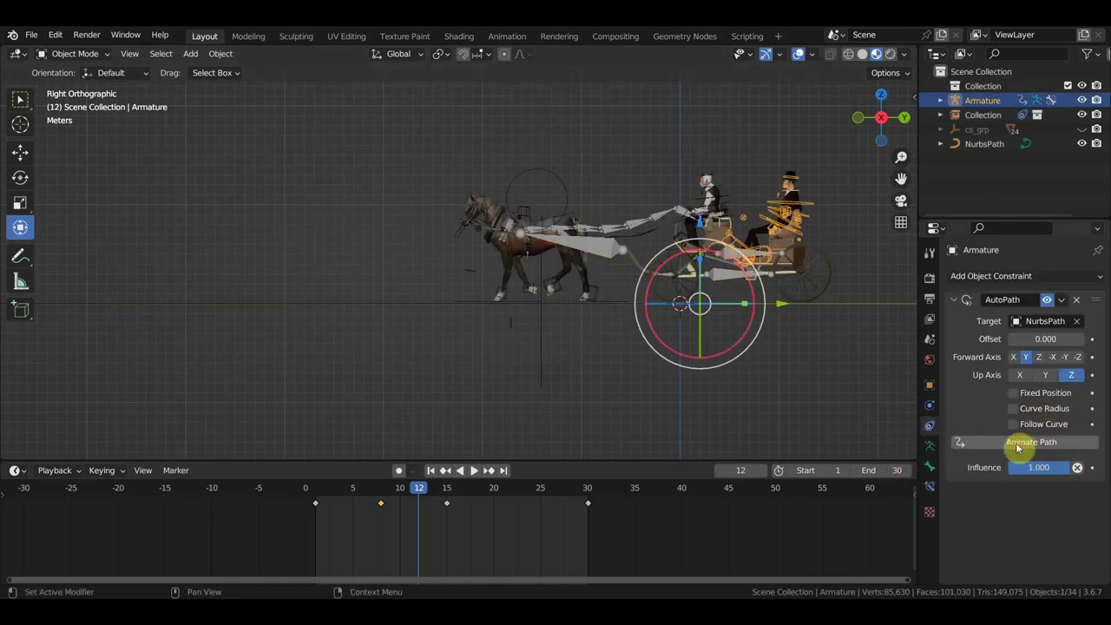
key("space")
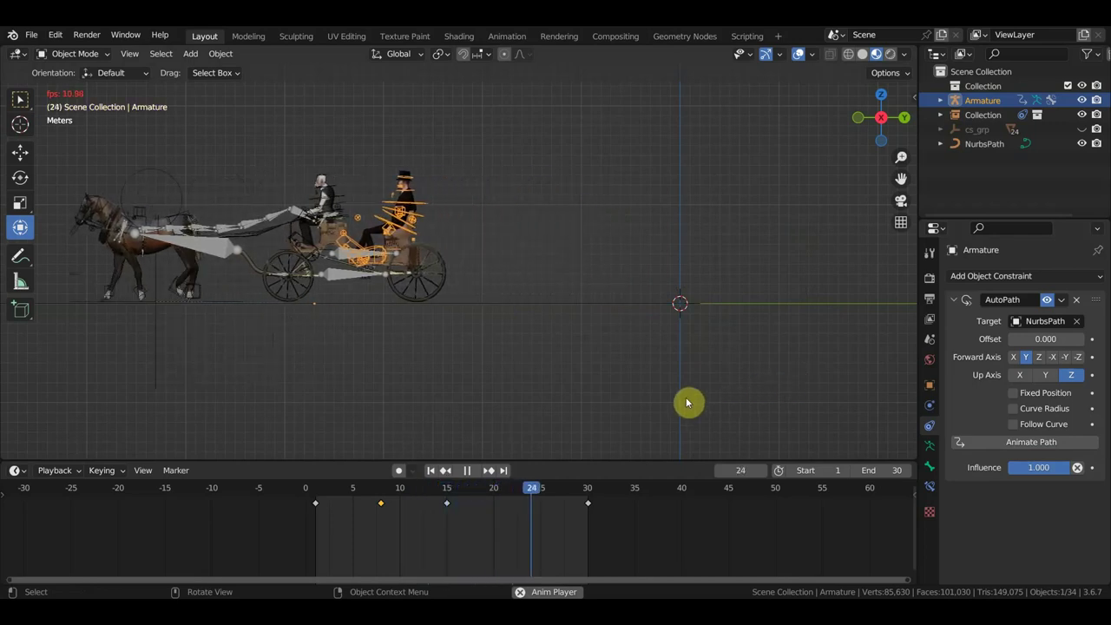
key("space")
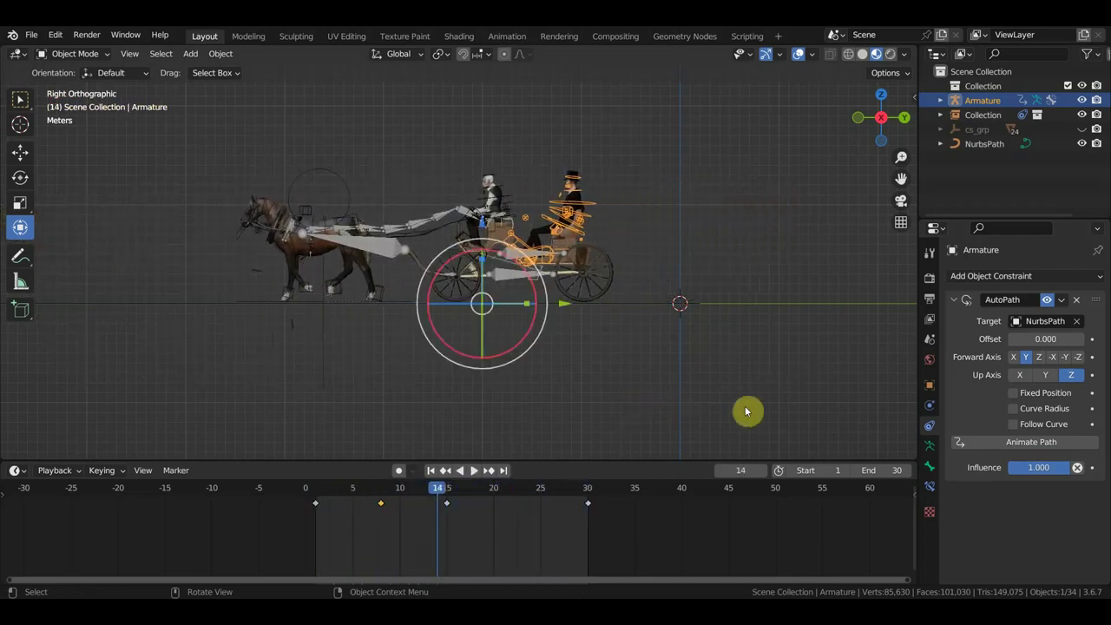
Set the NurbsPath's Path Animation to 700 frames and the end frame to 300.
left_click(636, 304)
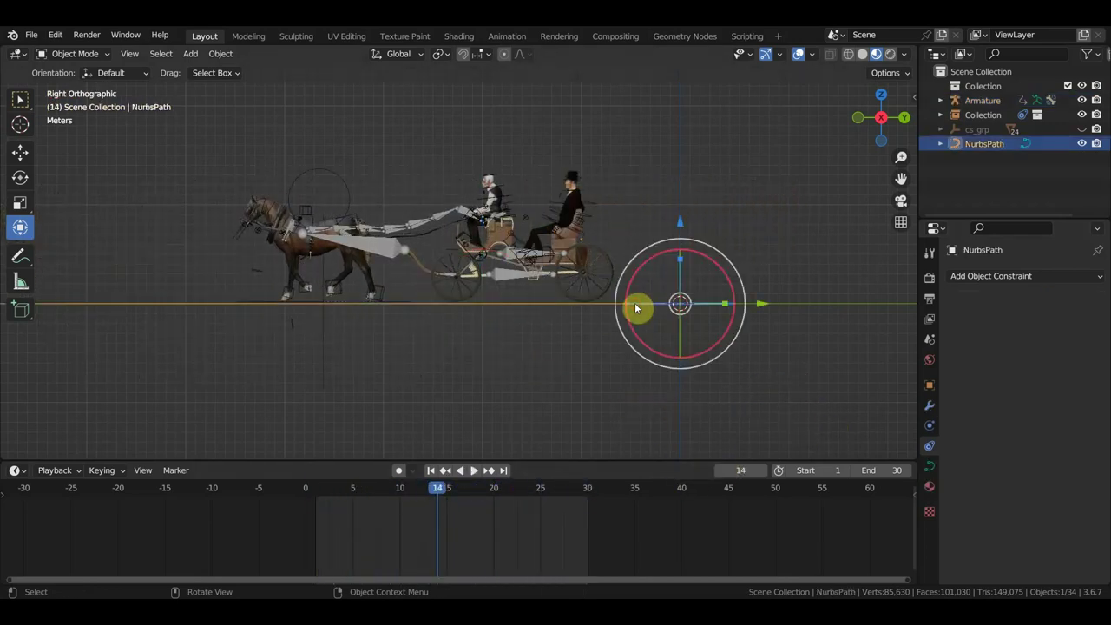
left_click(929, 466)
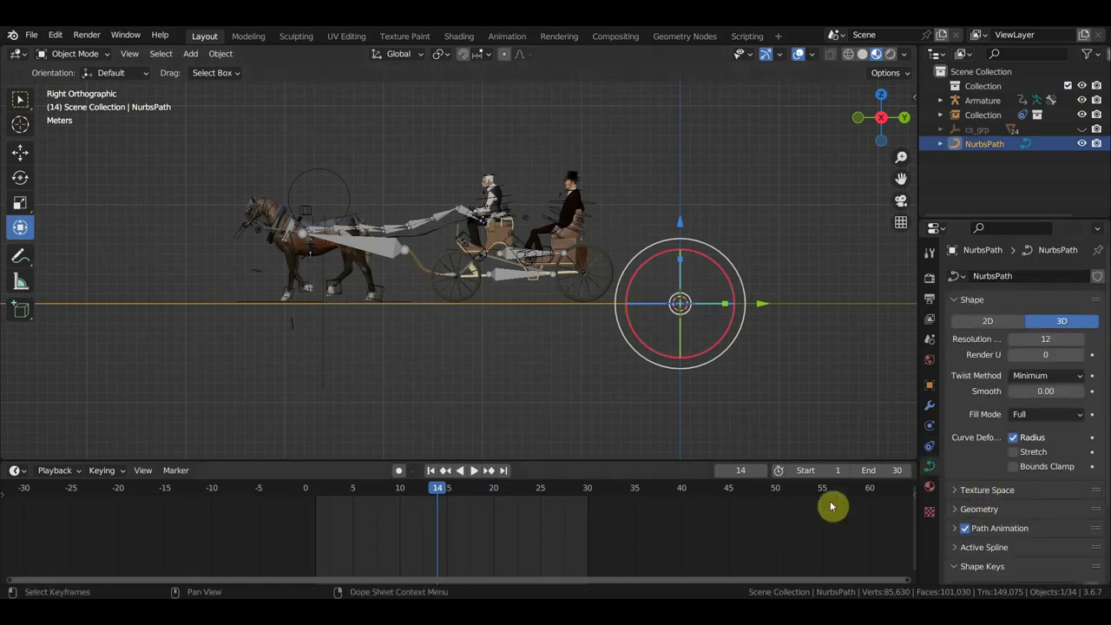
left_click(954, 526)
left_click(1045, 549)
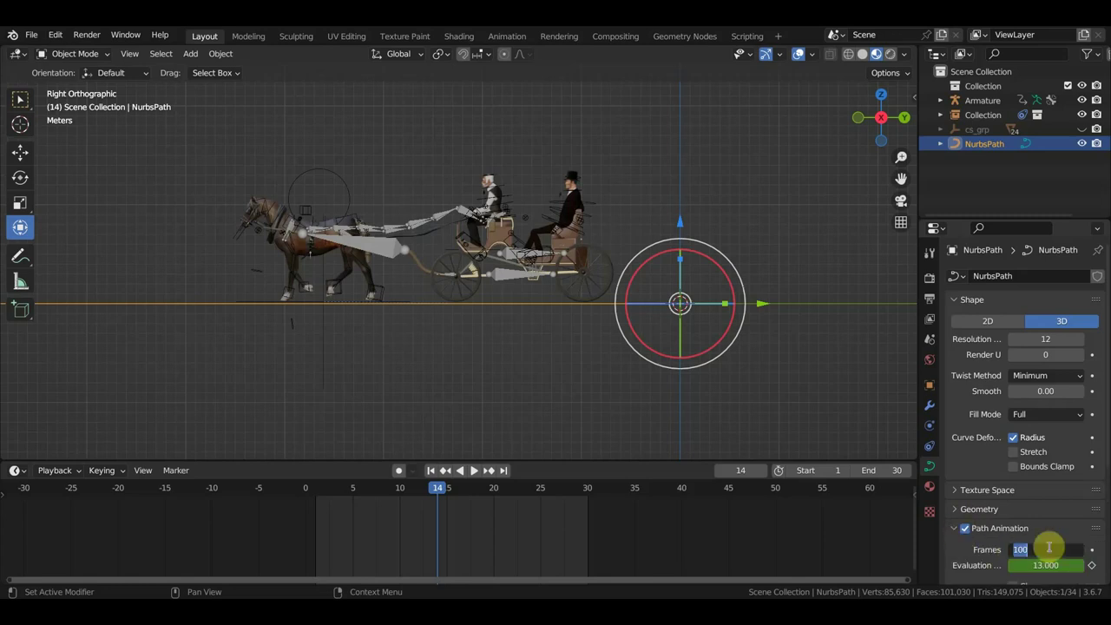
key("Return")
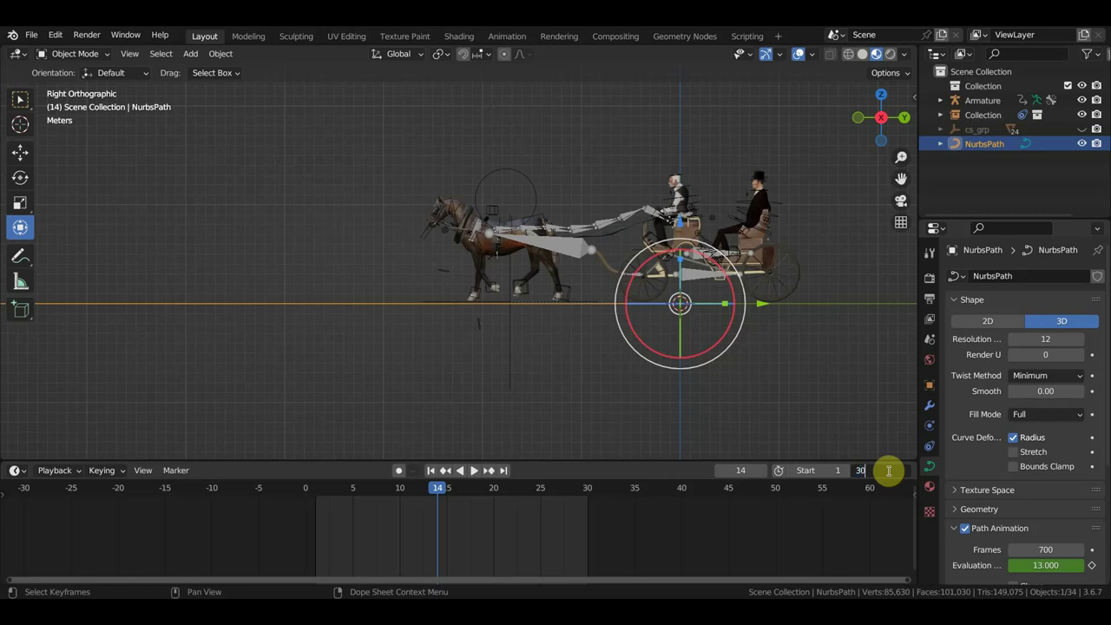
type("0")
key("Return")
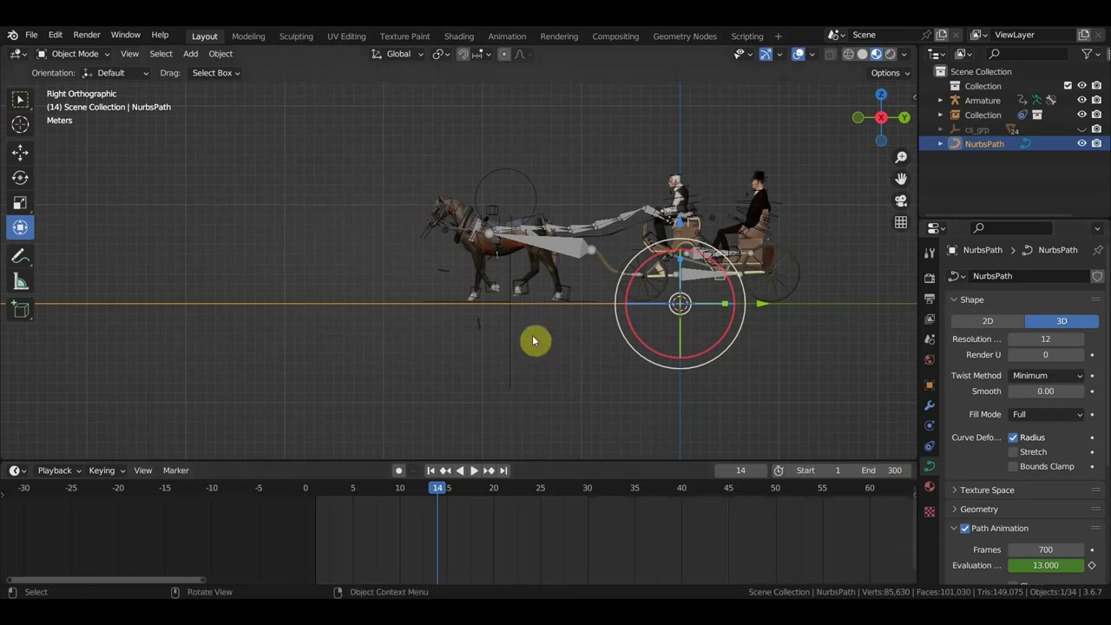
Play the carriage animation to check the slower motion, stopping near the start at frame 10.
middle_click_drag(536, 339, 622, 352)
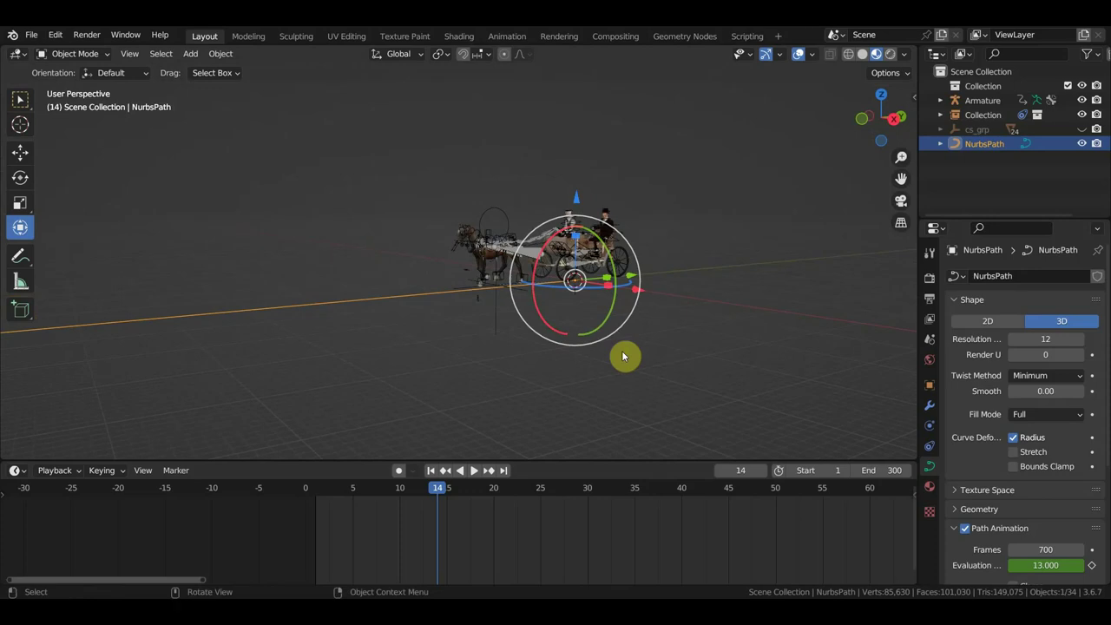
key("space")
scroll(565, 338, "up", 1)
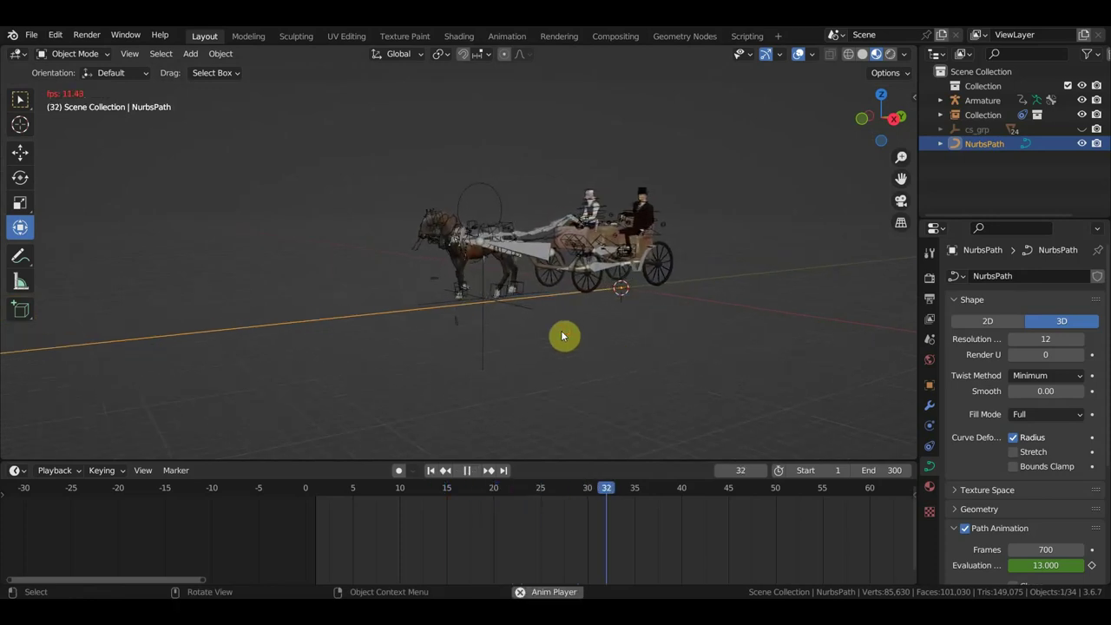
scroll(469, 277, "up", 2)
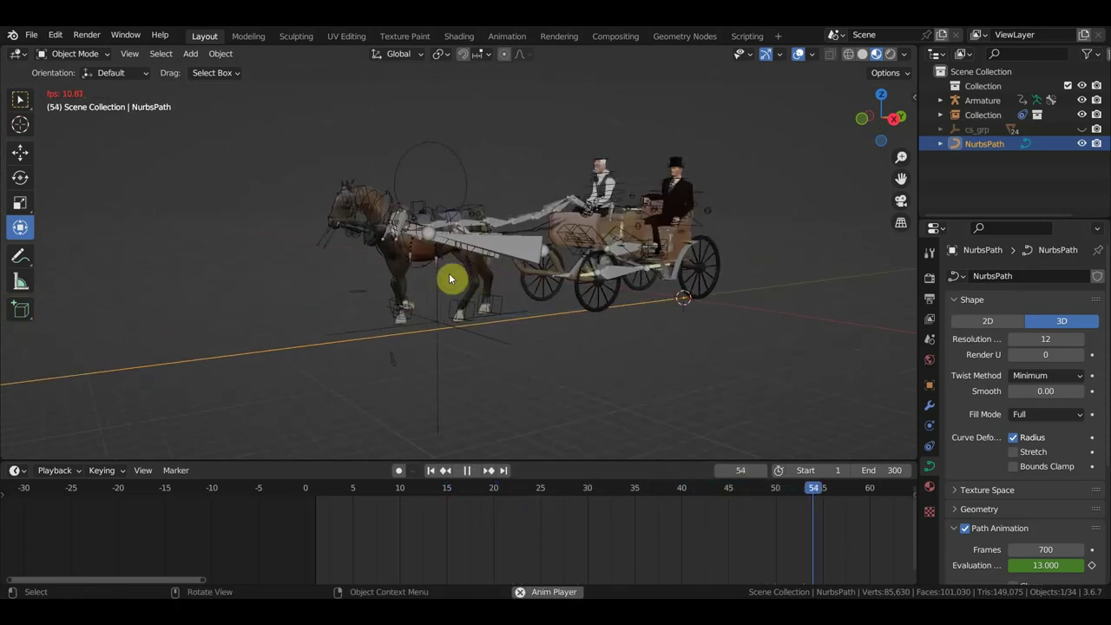
key("space")
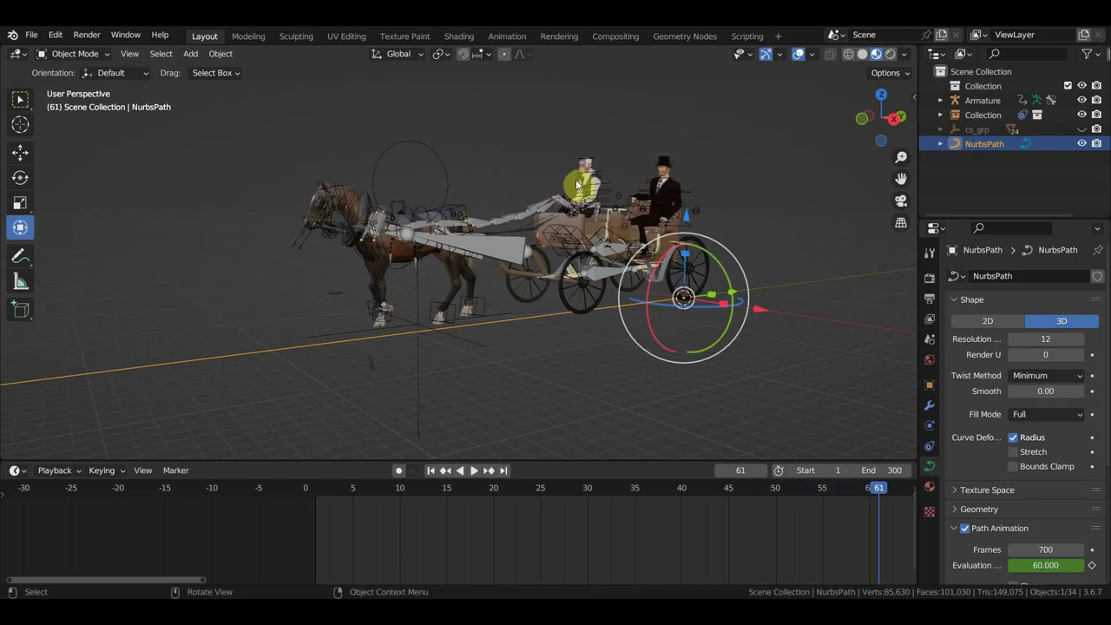
key("space")
scroll(616, 254, "up", 2)
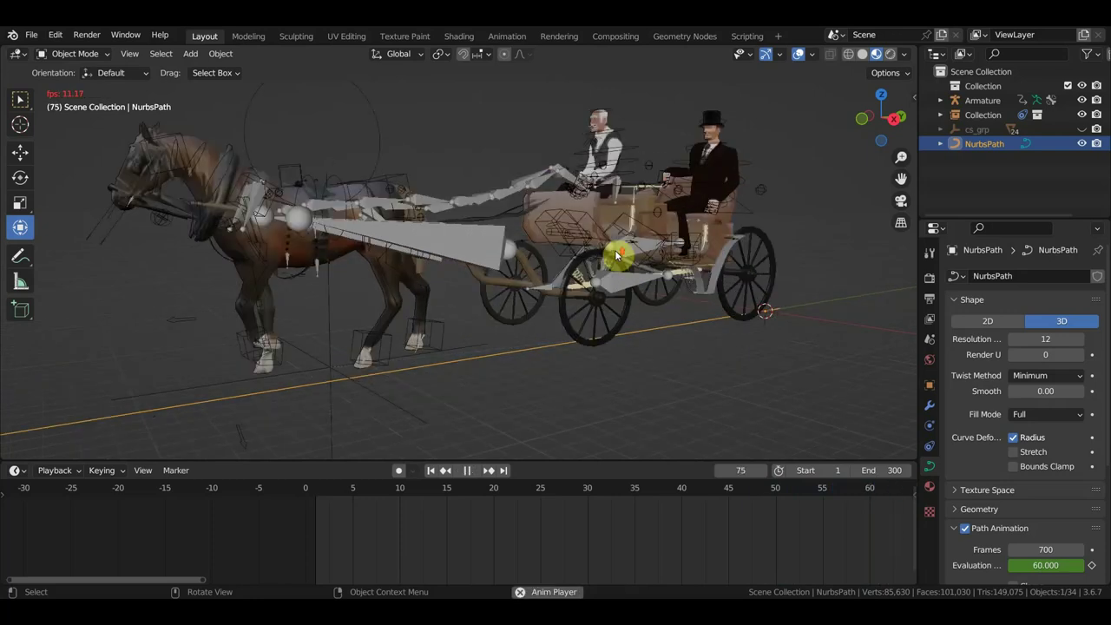
scroll(616, 254, "up", 2)
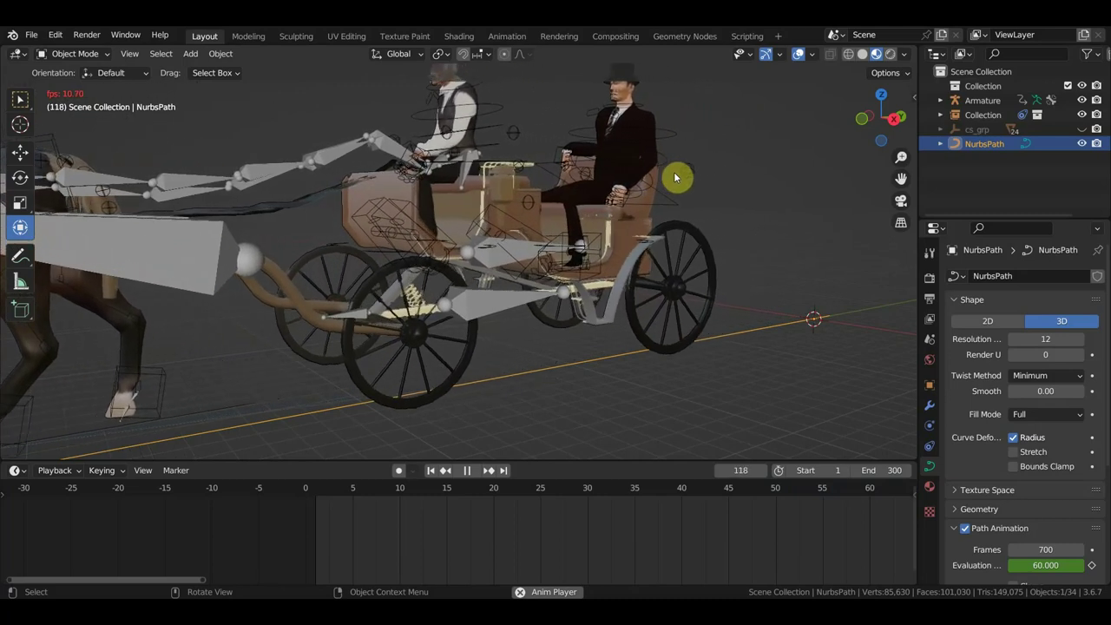
key("space")
scroll(608, 234, "down", 2)
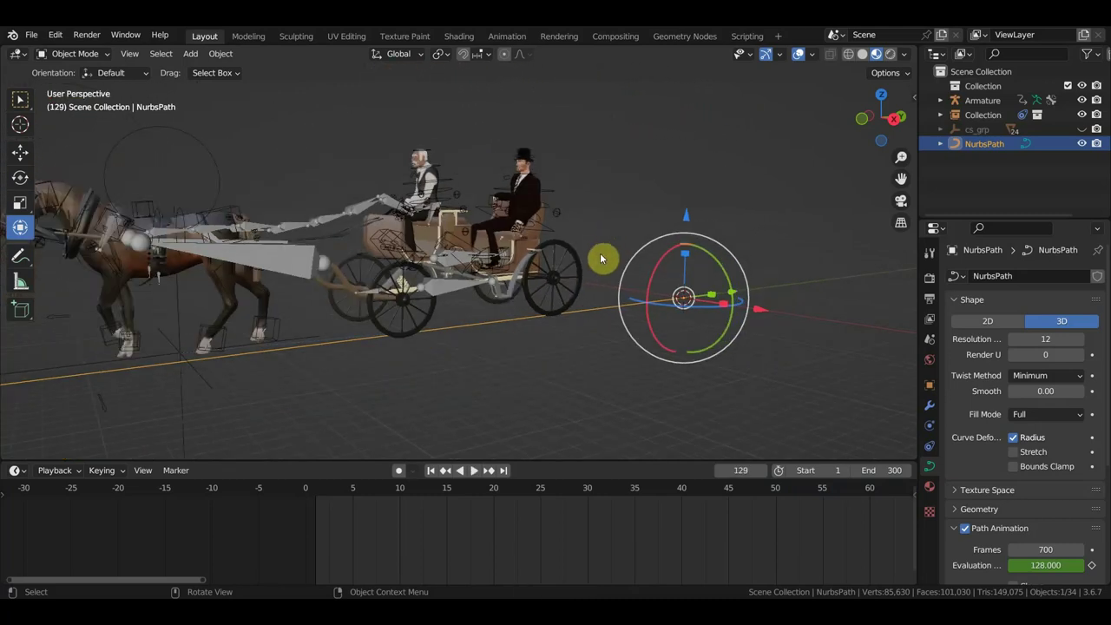
scroll(651, 261, "down", 2)
scroll(729, 282, "down", 2)
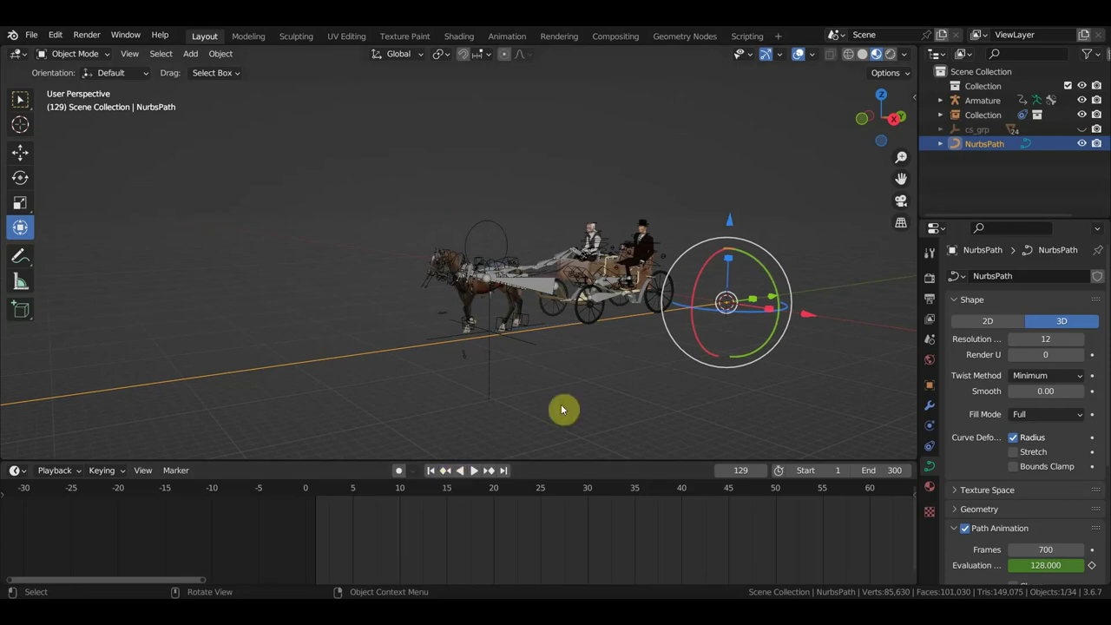
key("space")
left_click(319, 491)
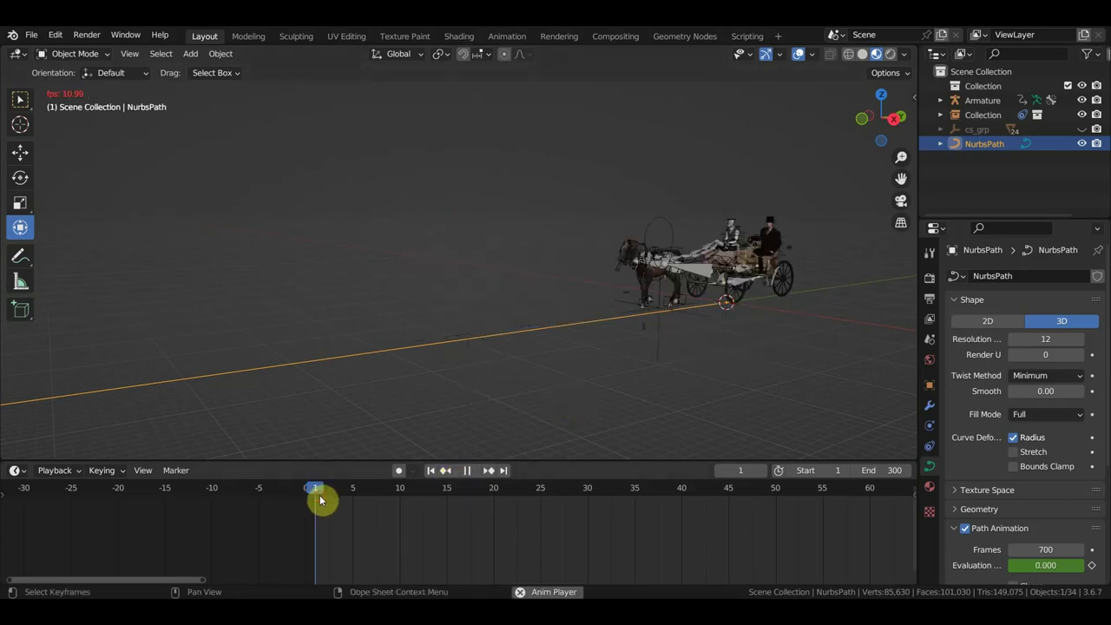
key("space")
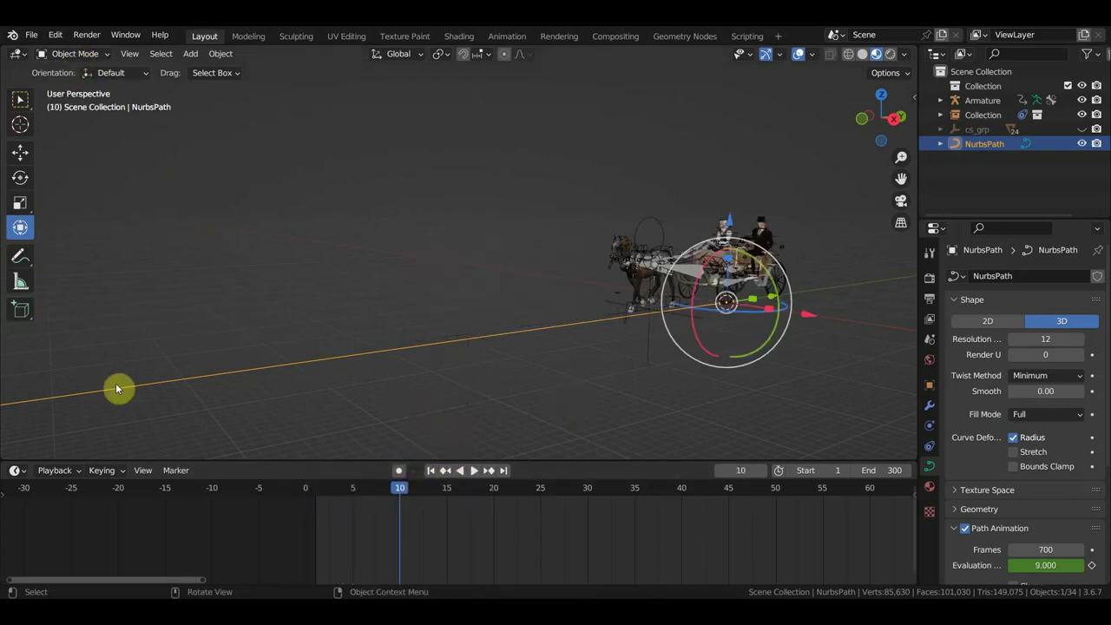
In the Nonlinear Animation editor, push Action.001 down into a strip and set Repeat to 10.6.
left_click(14, 470)
left_click(54, 469)
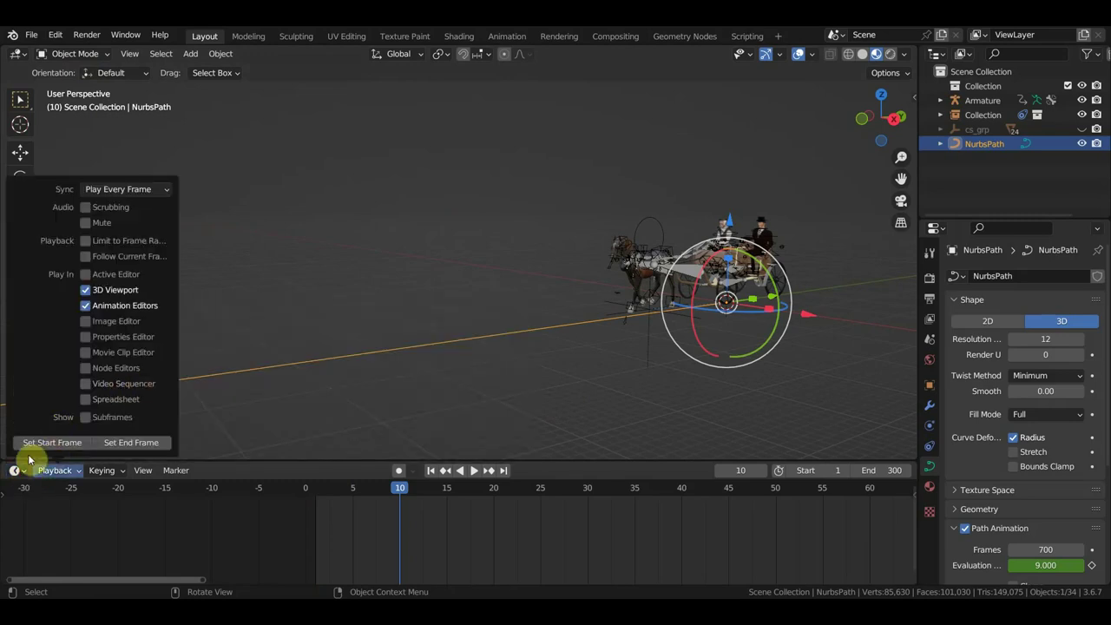
left_click(17, 470)
left_click(18, 470)
left_click(18, 470)
left_click(216, 391)
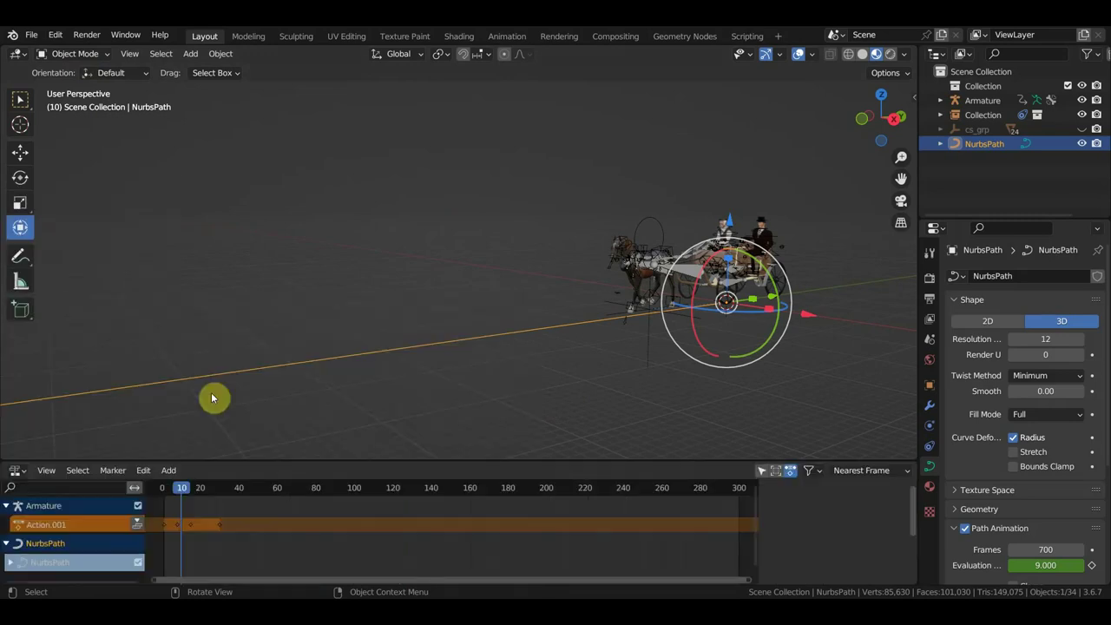
left_click(137, 529)
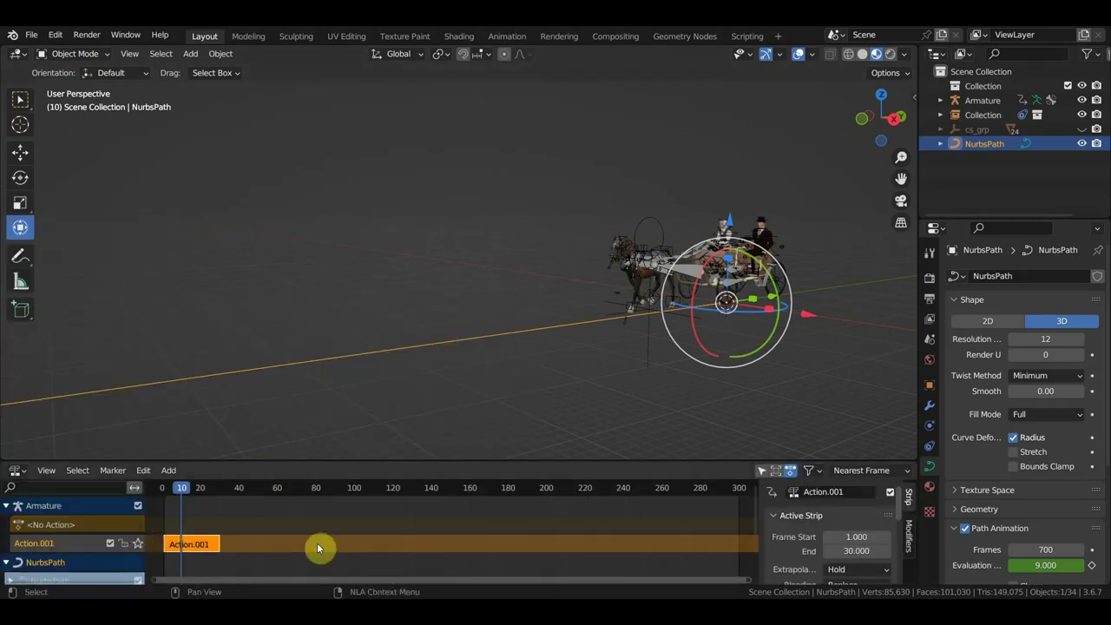
scroll(857, 556, "down", 4)
scroll(860, 561, "down", 3)
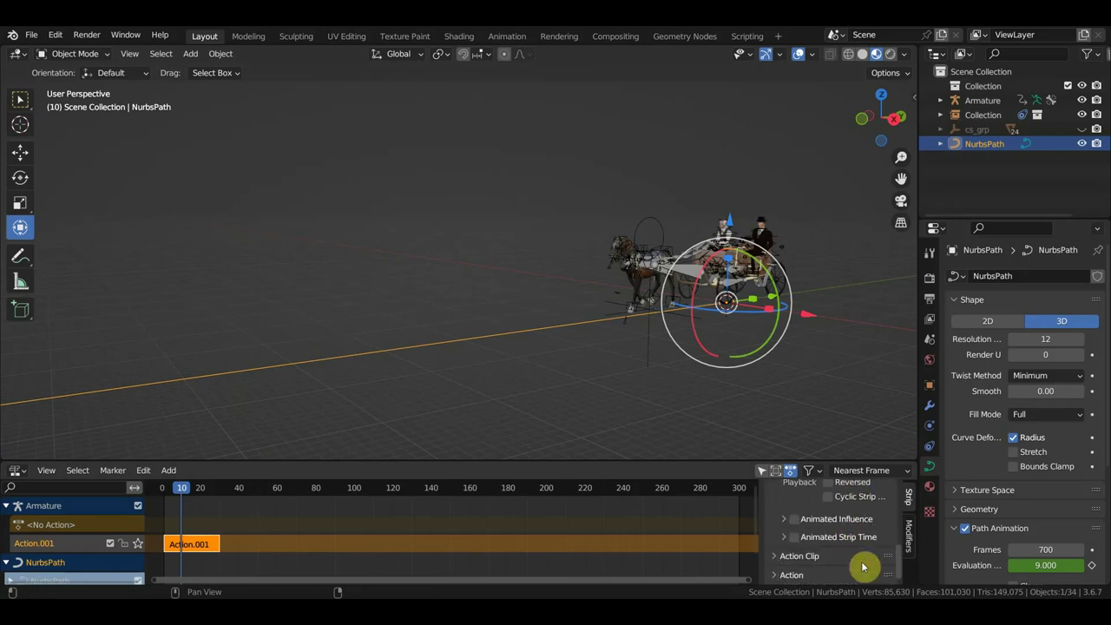
left_click(788, 557)
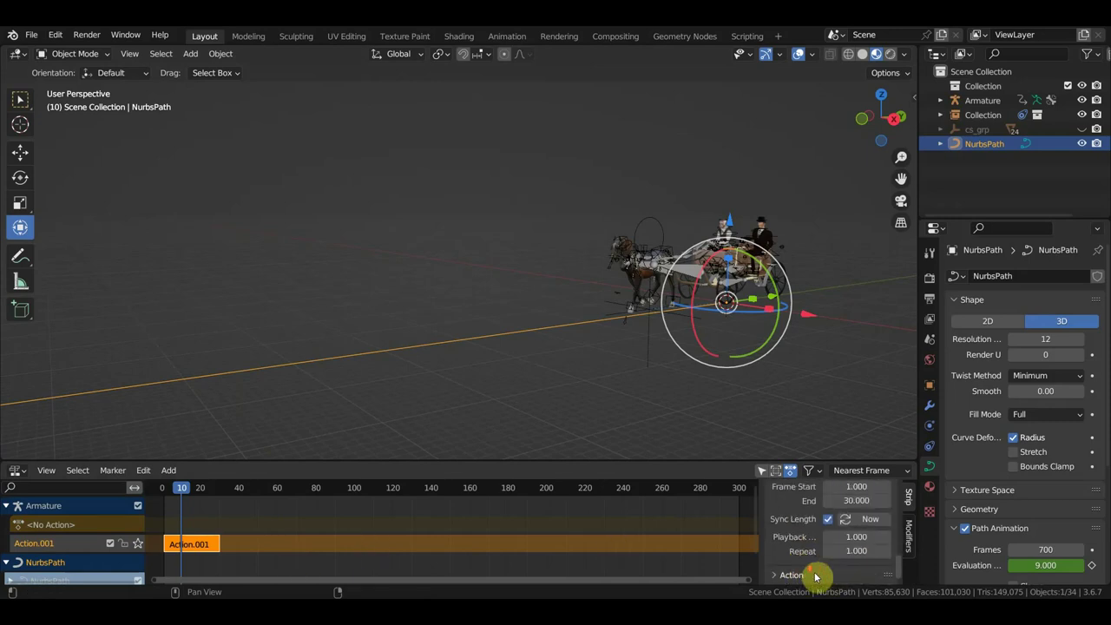
mouse_move(857, 550)
left_mouse_down()
mouse_move(885, 550)
mouse_move(858, 546)
left_mouse_up()
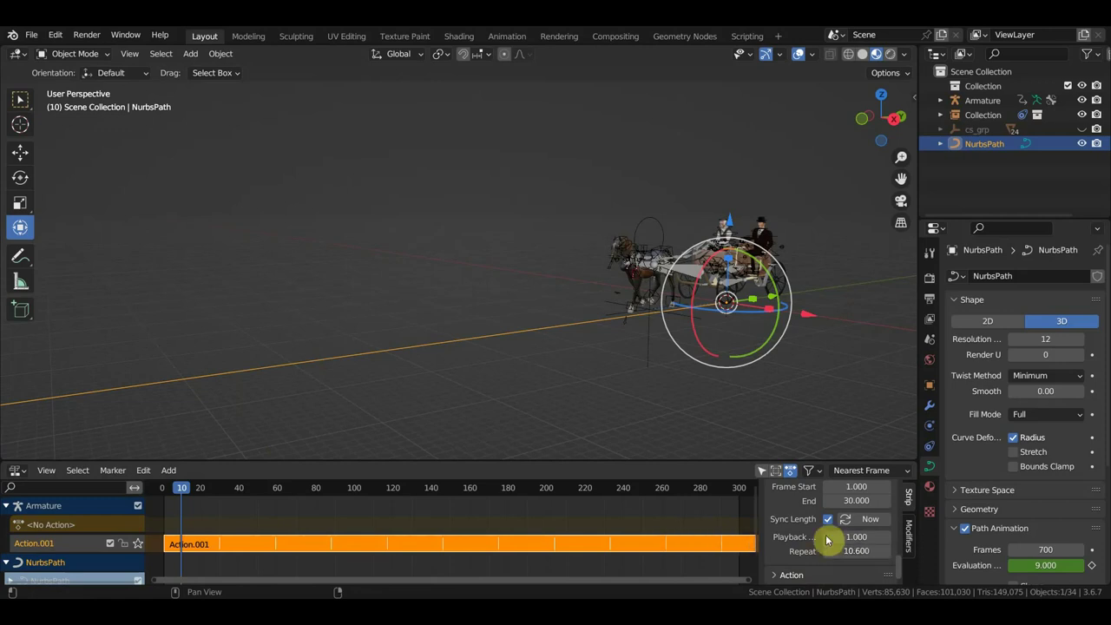
Play the looped walk and stop playback at frame 200.
key("space")
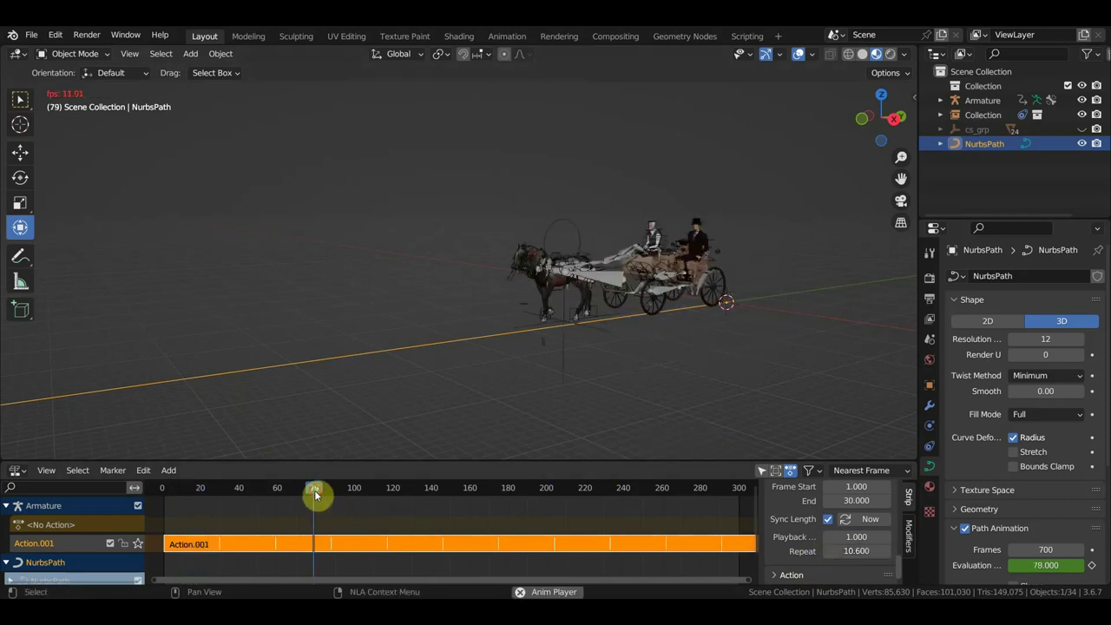
scroll(581, 329, "up", 3)
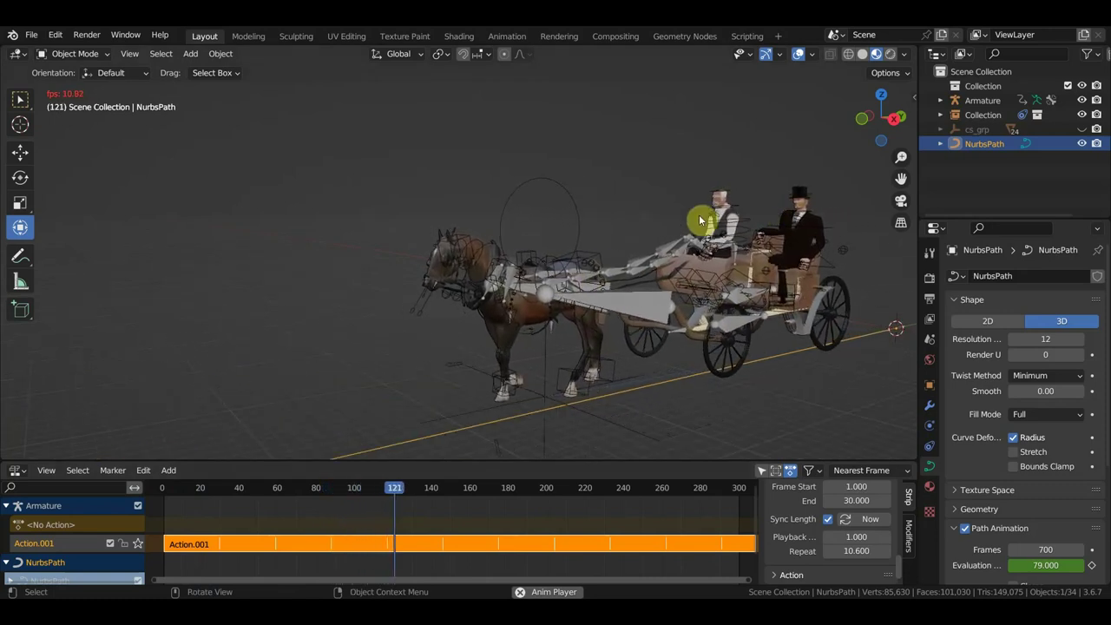
key("space")
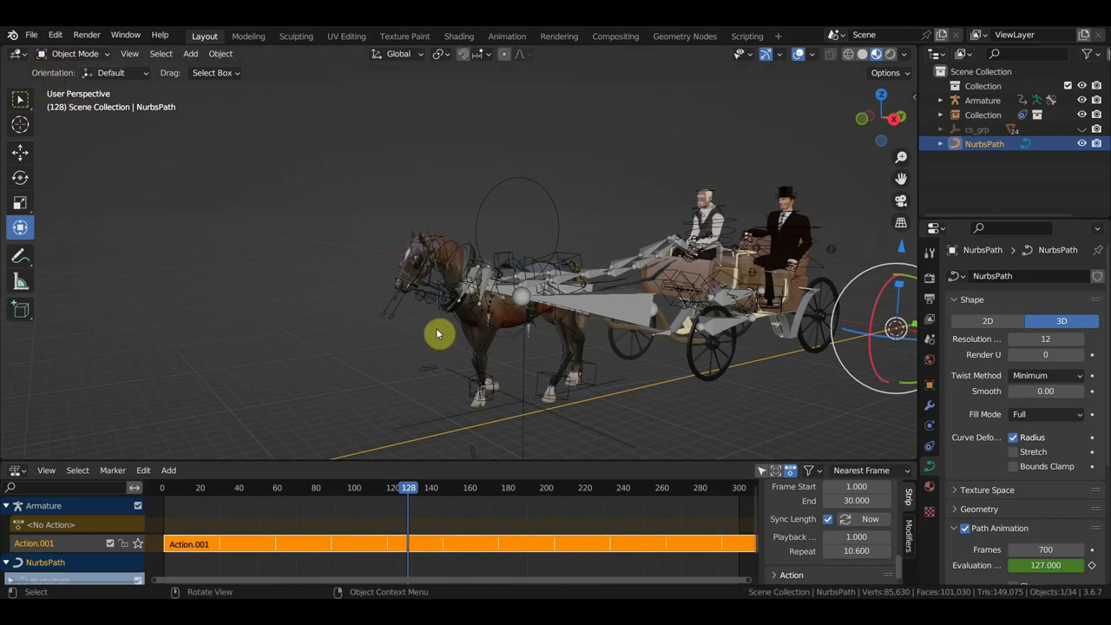
key("space")
scroll(435, 330, "up", 1)
scroll(459, 347, "up", 2)
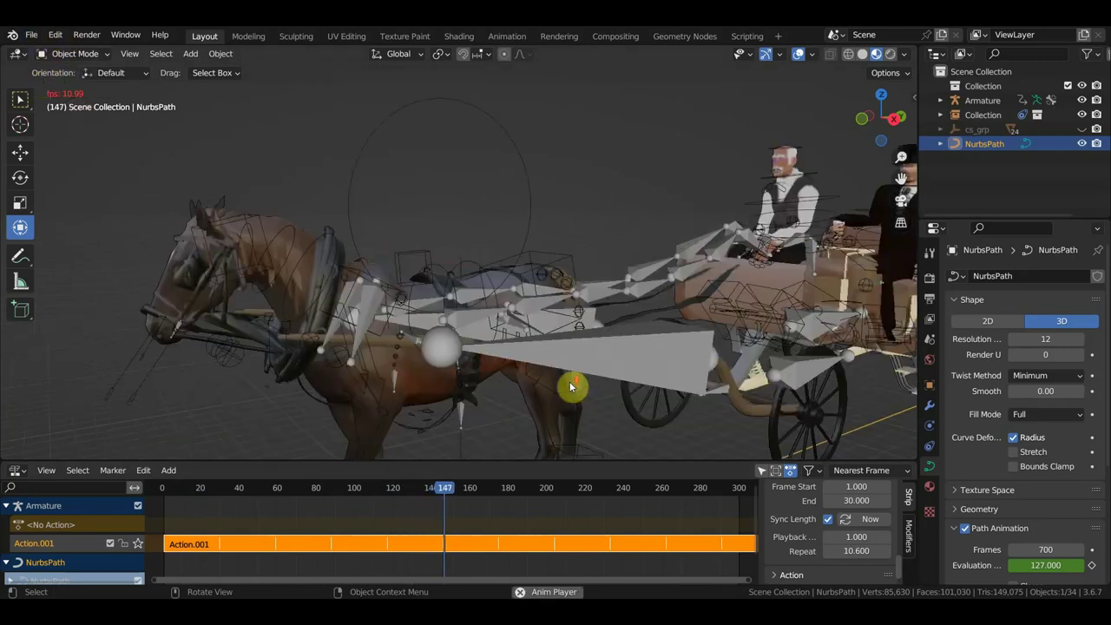
scroll(570, 385, "up", 1)
scroll(570, 386, "up", 1)
scroll(570, 386, "down", 2)
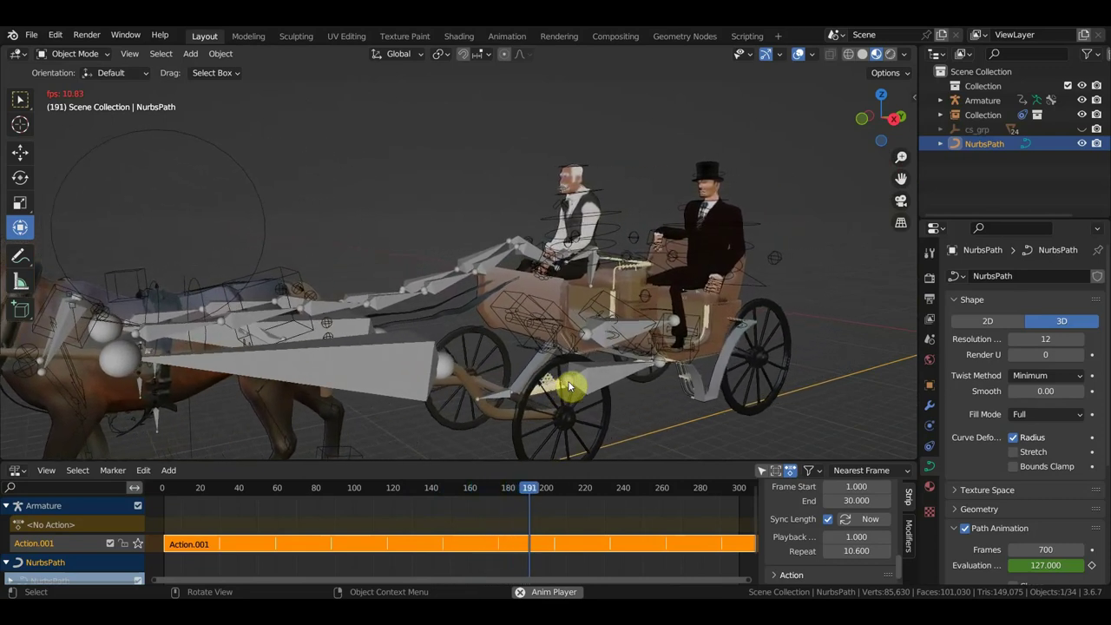
key("space")
scroll(239, 206, "down", 4)
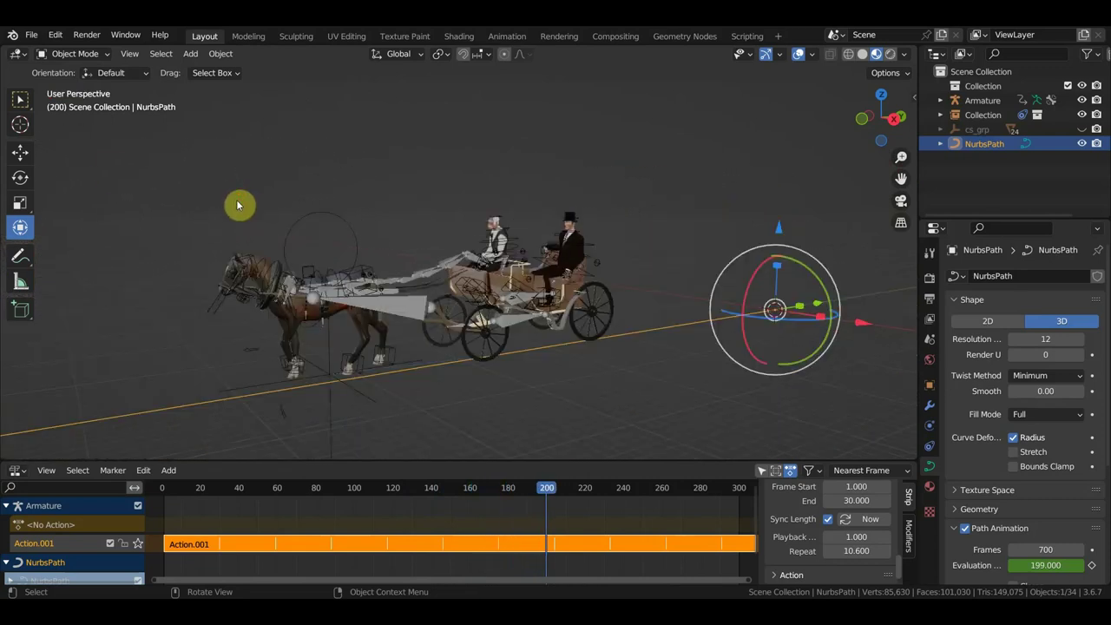
Save As, appending '2 по пути' to the file name to get приезжий.в повозке2 по пути.blend.
left_click(31, 34)
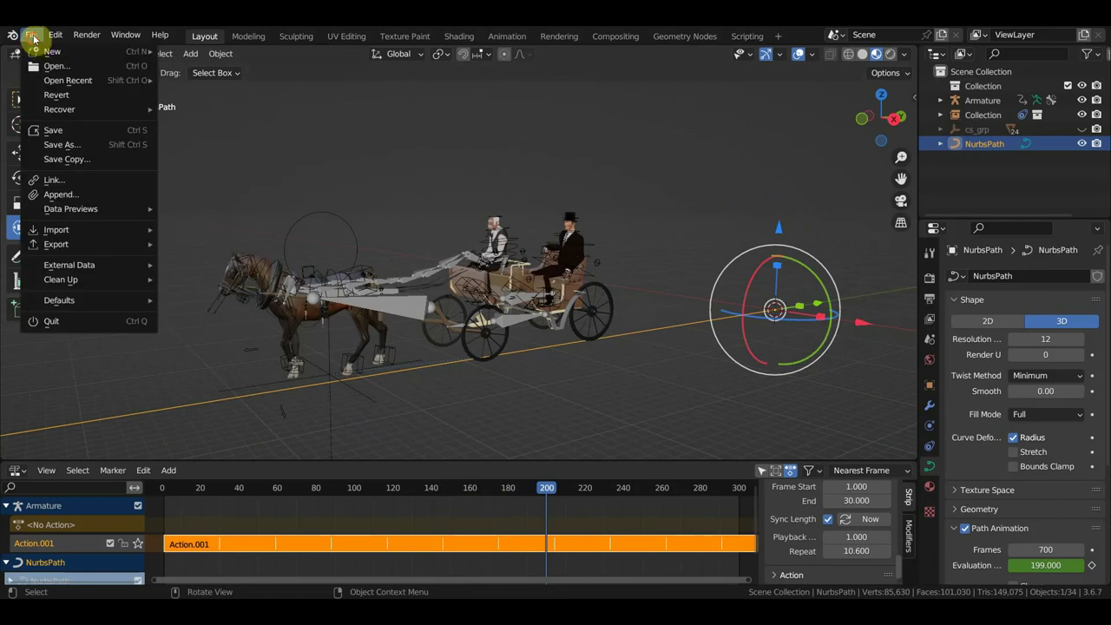
left_click(65, 146)
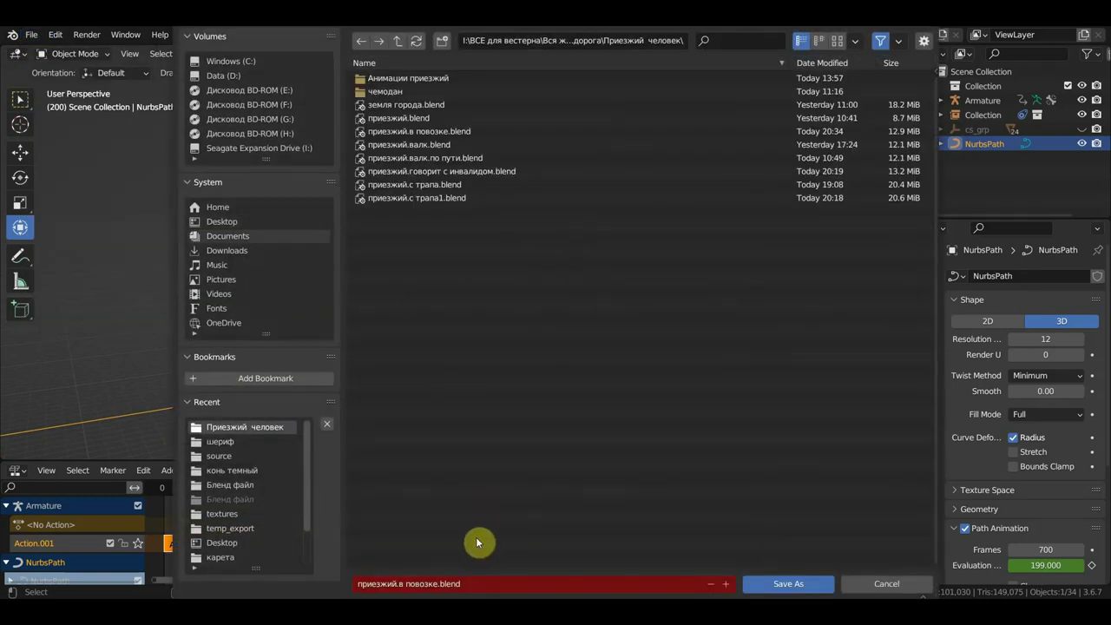
left_click(466, 587)
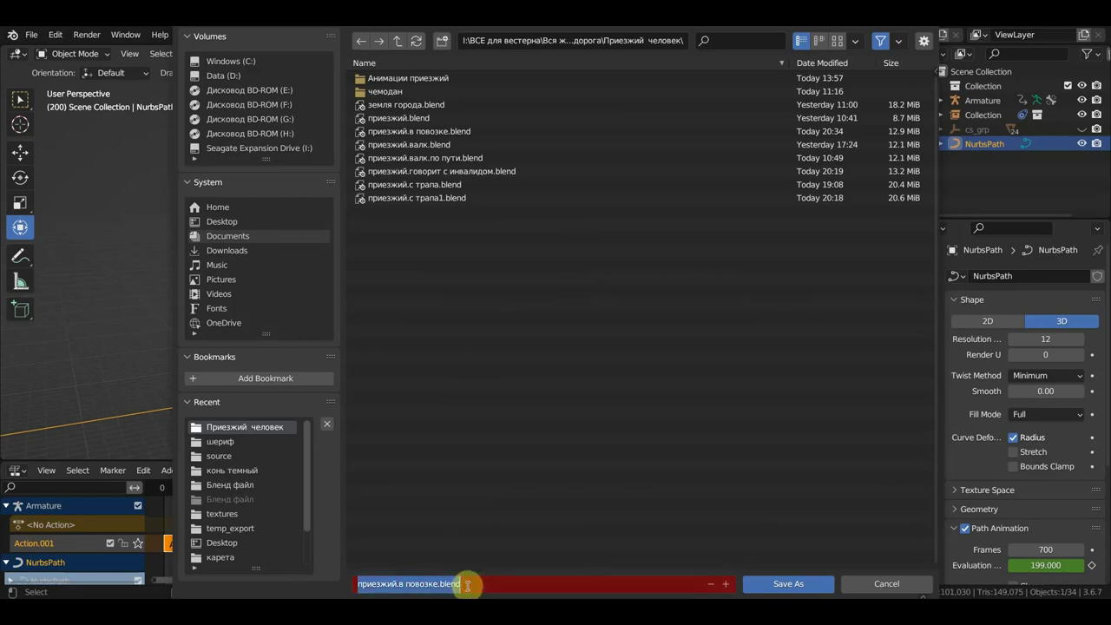
left_click(473, 582)
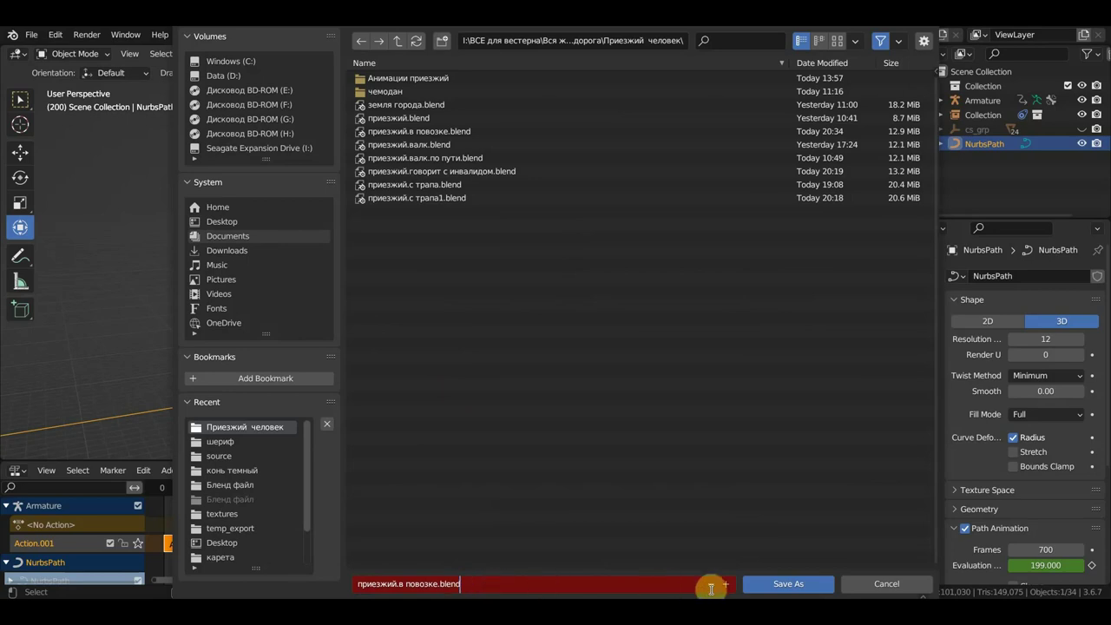
left_click(726, 586)
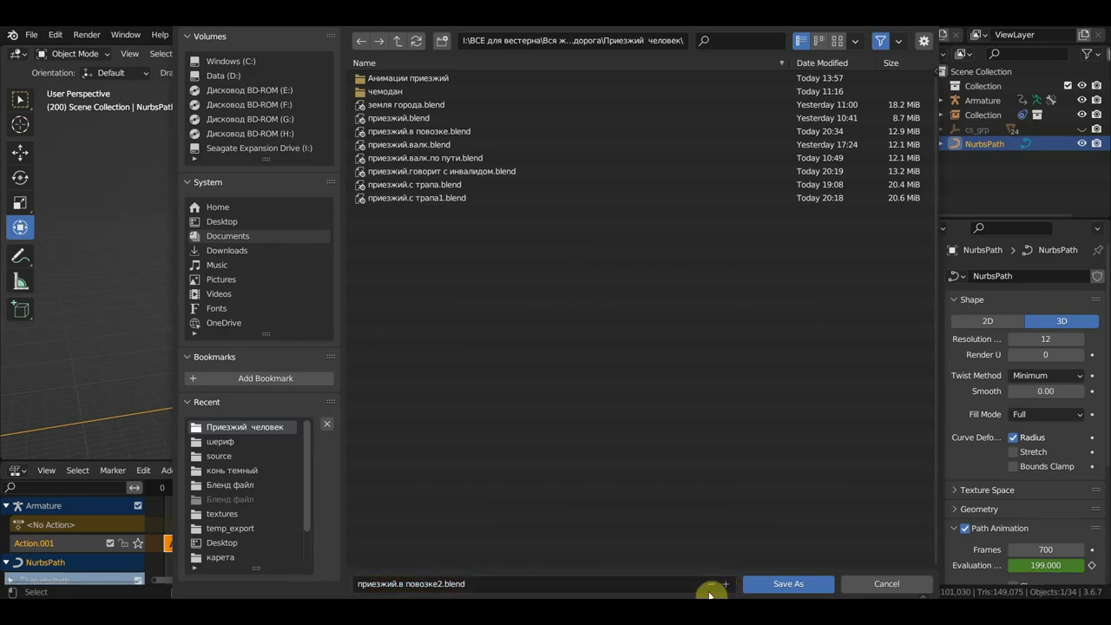
left_click(485, 590)
left_click(476, 584)
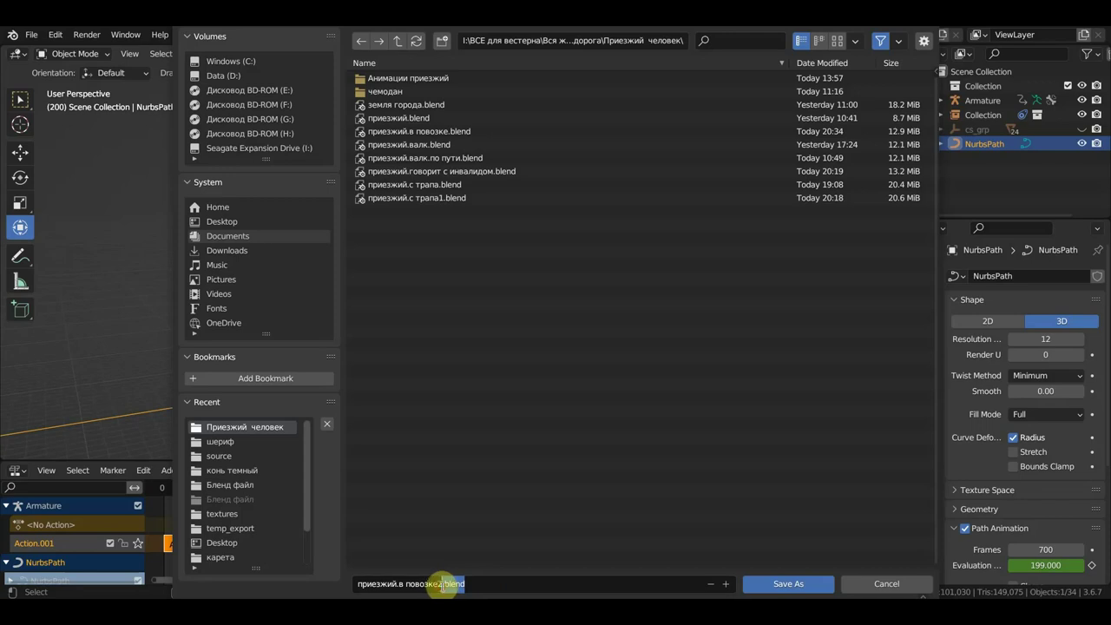
type("по пути")
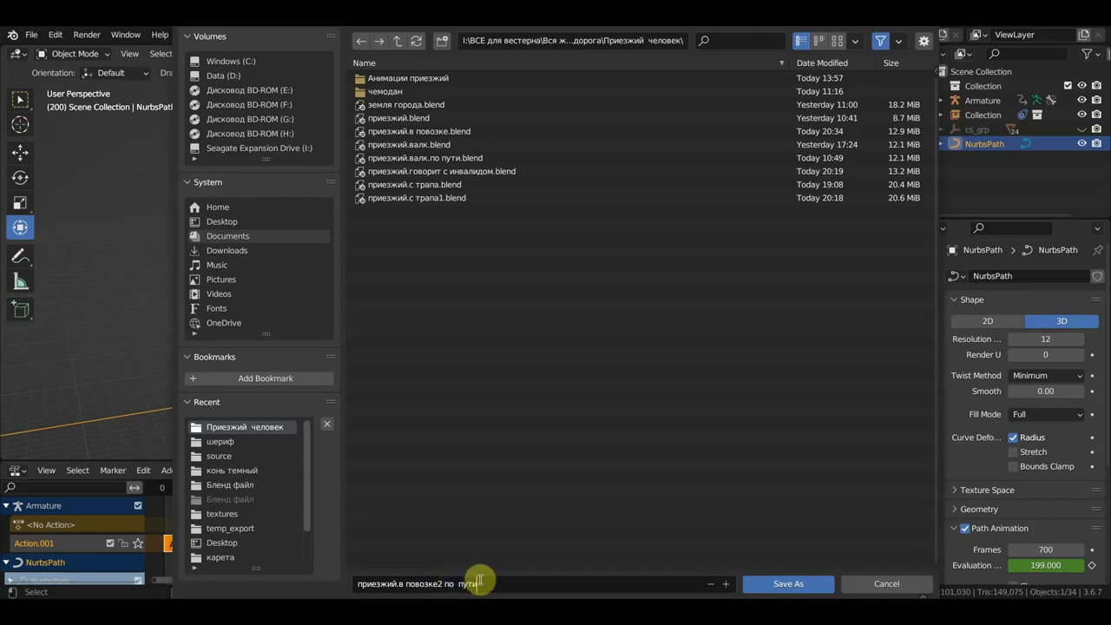
key("Return")
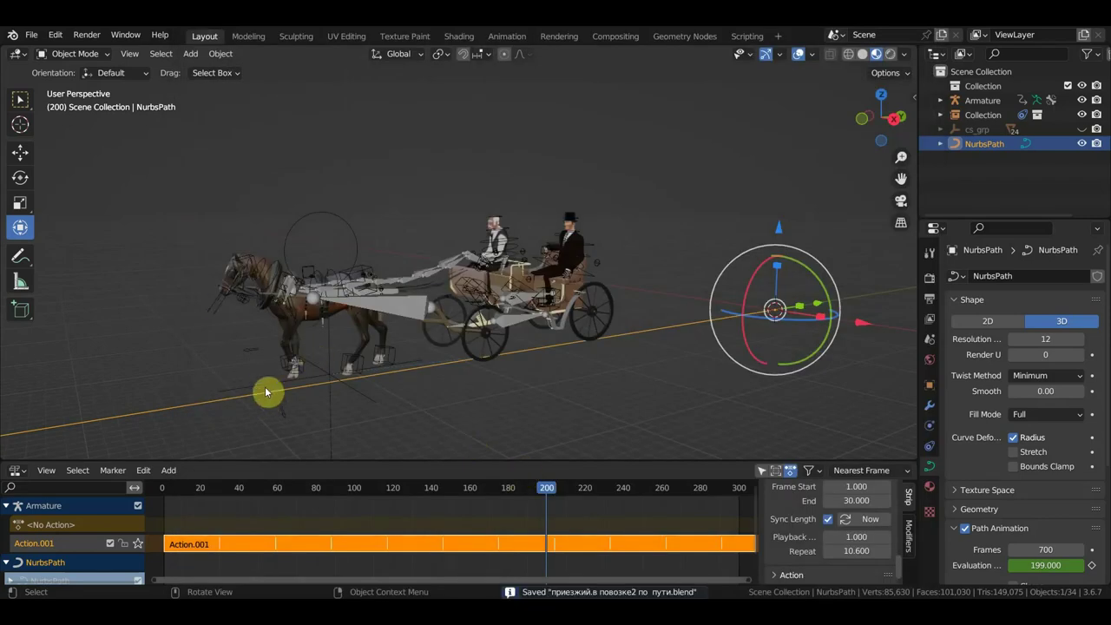
Open the carriage scene from recent files and set its end frame to 300.
left_click(39, 40)
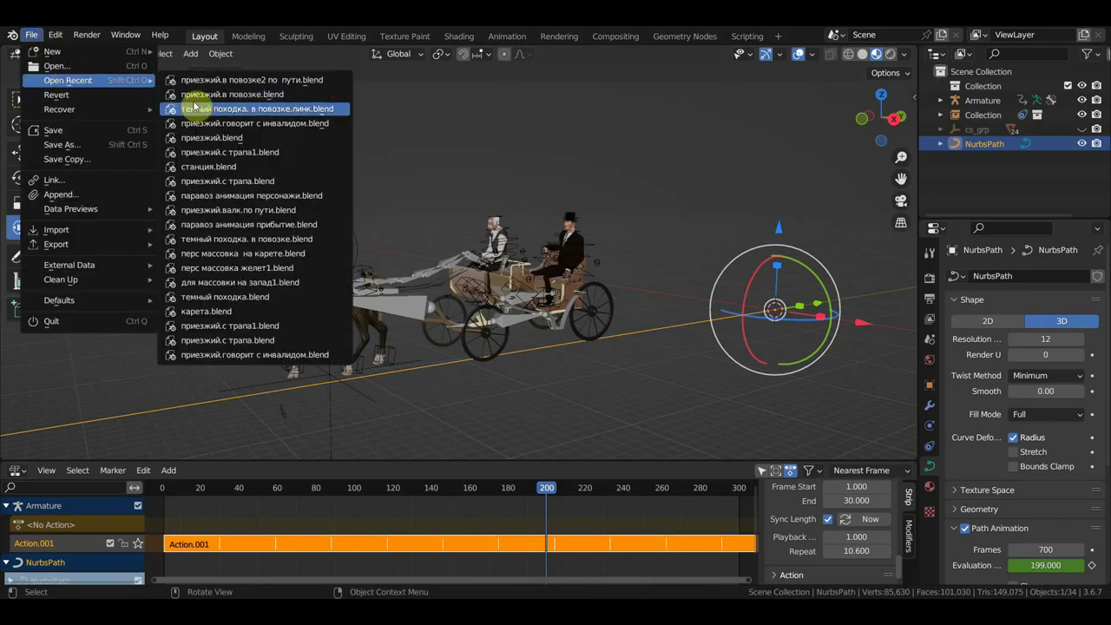
mouse_move(68, 80)
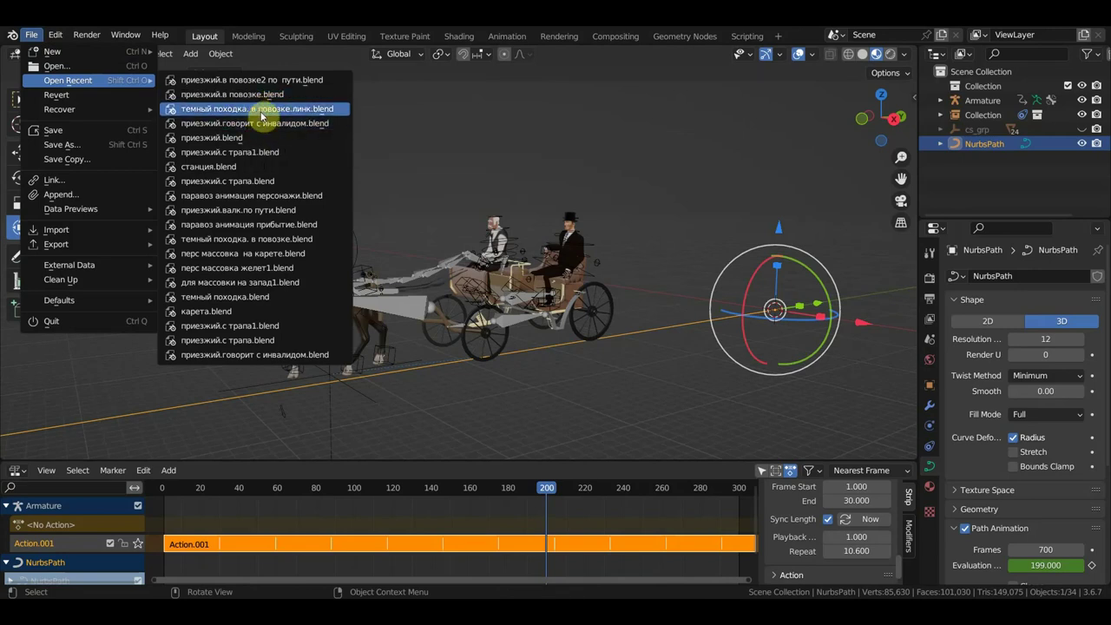
left_click(263, 115)
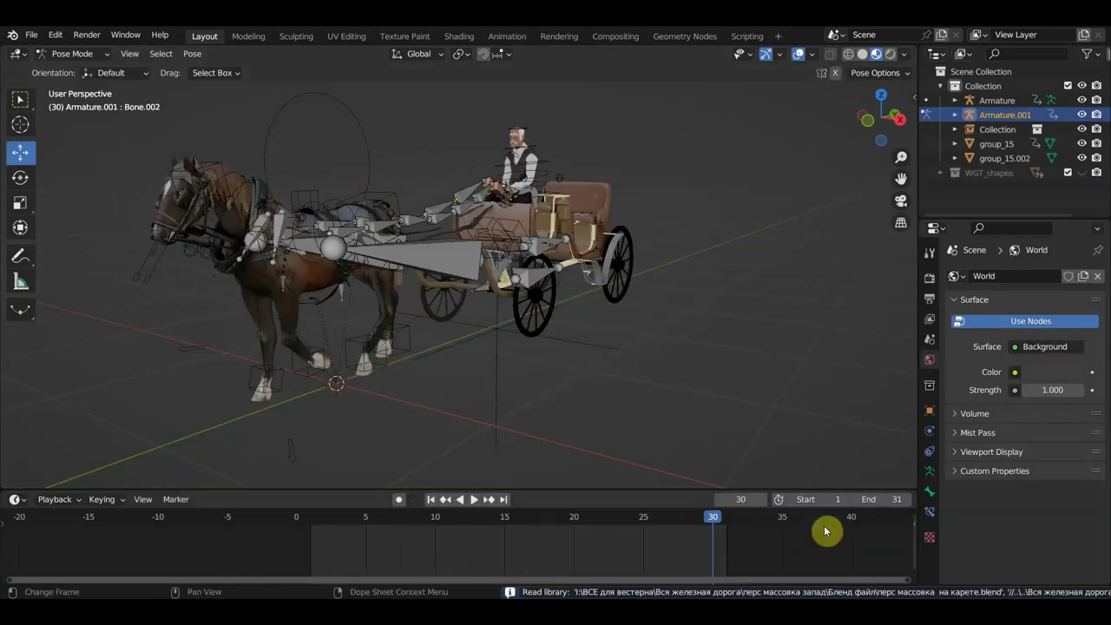
left_click(884, 500)
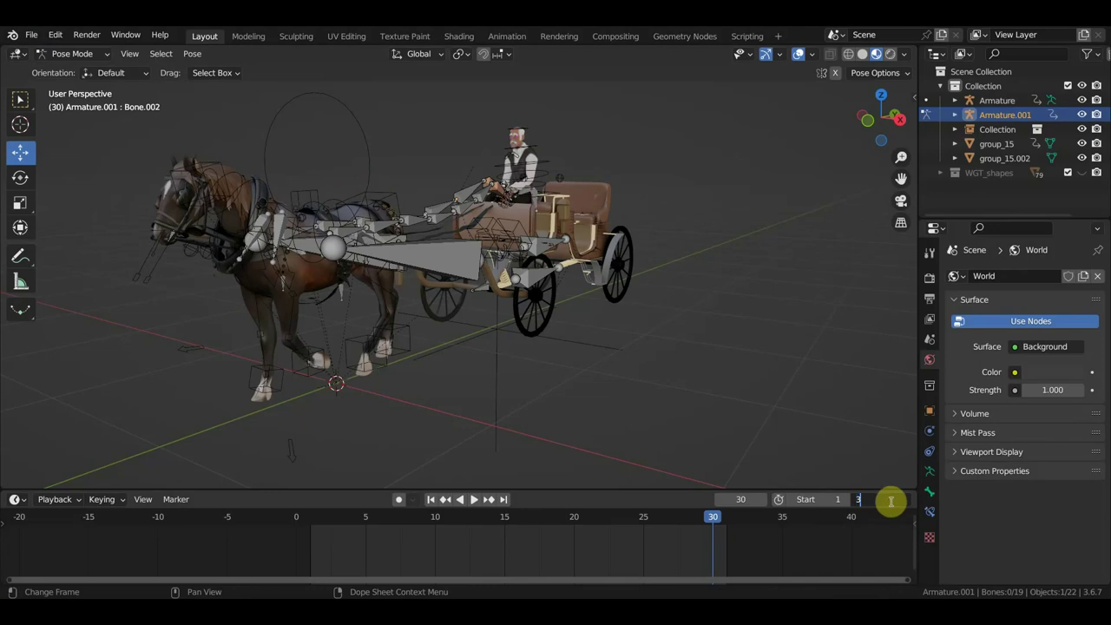
type("00")
key("Return")
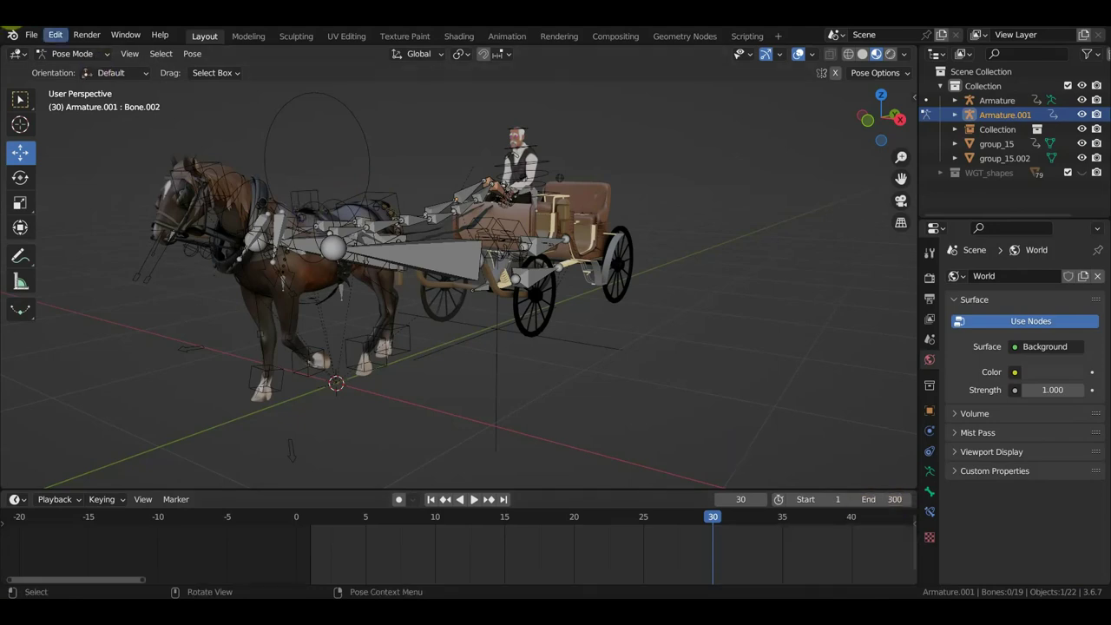
Save 'темный походка. в повозке.линк.blend' and play the animation briefly to check the motion.
left_click(29, 34)
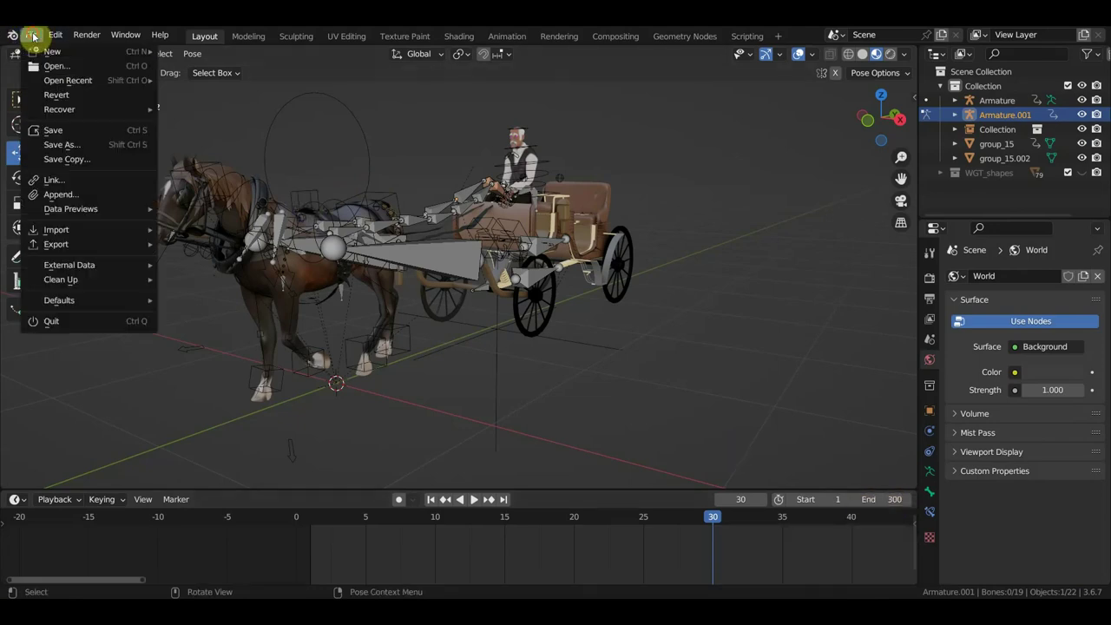
left_click(76, 130)
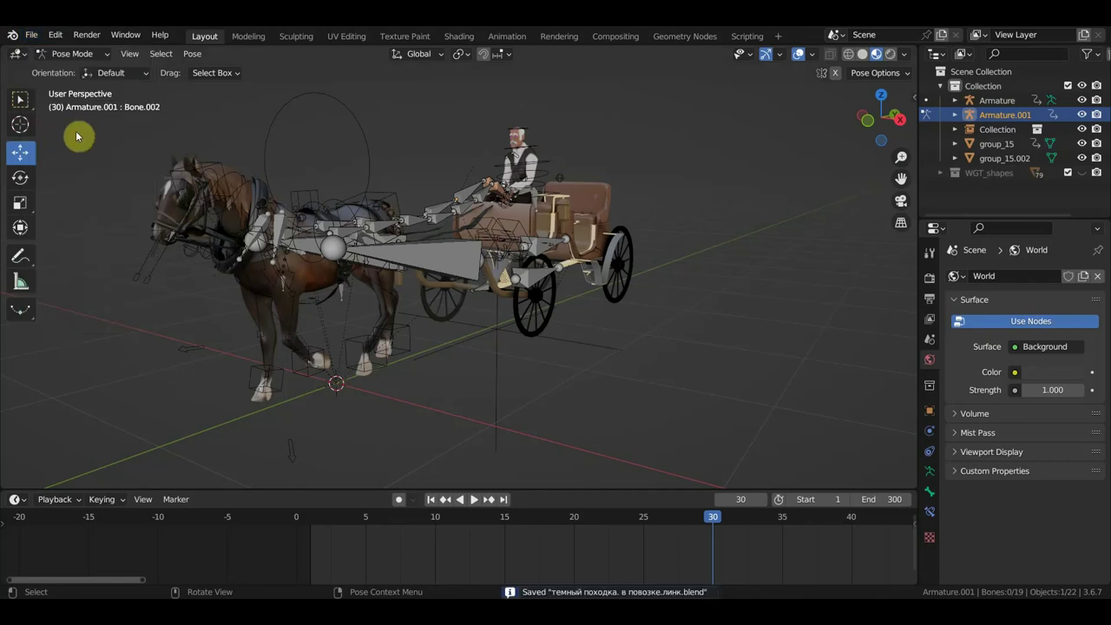
key("space")
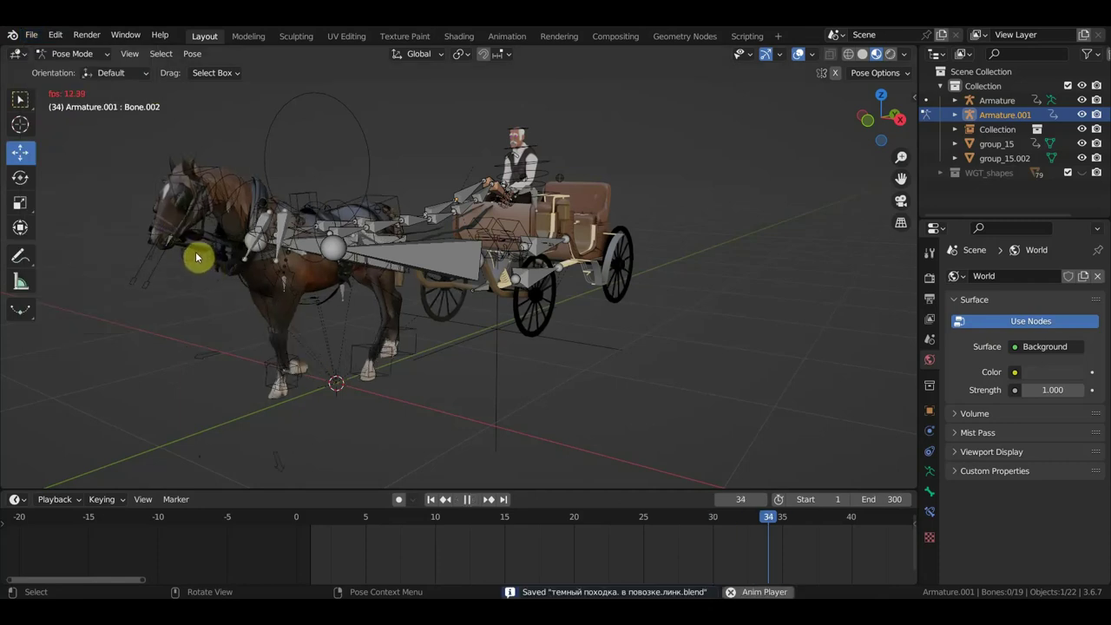
key("space")
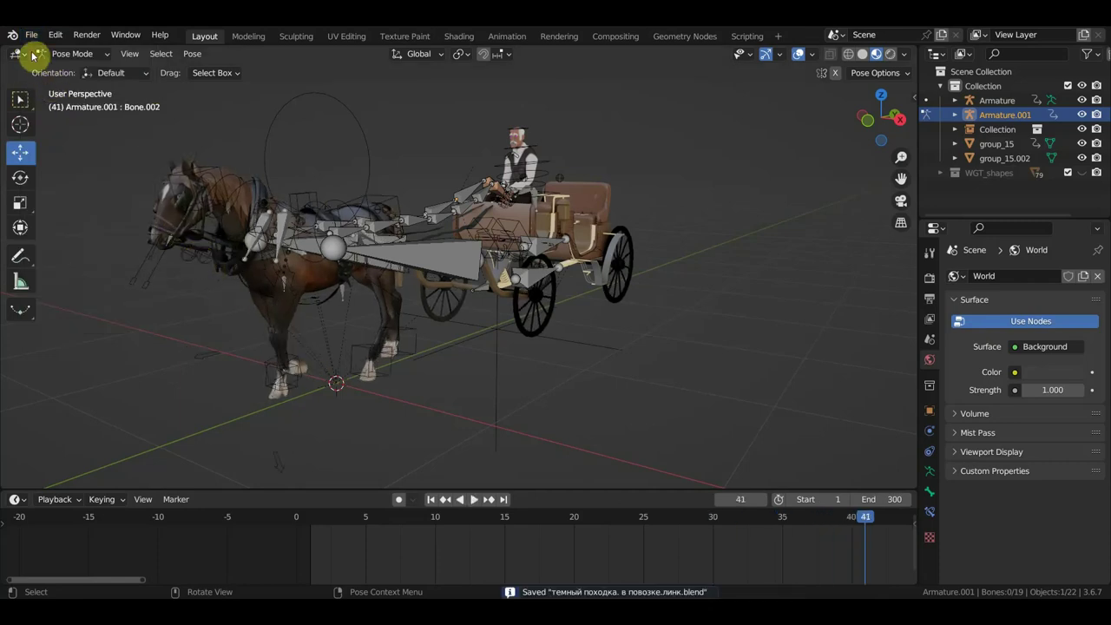
left_click(31, 35)
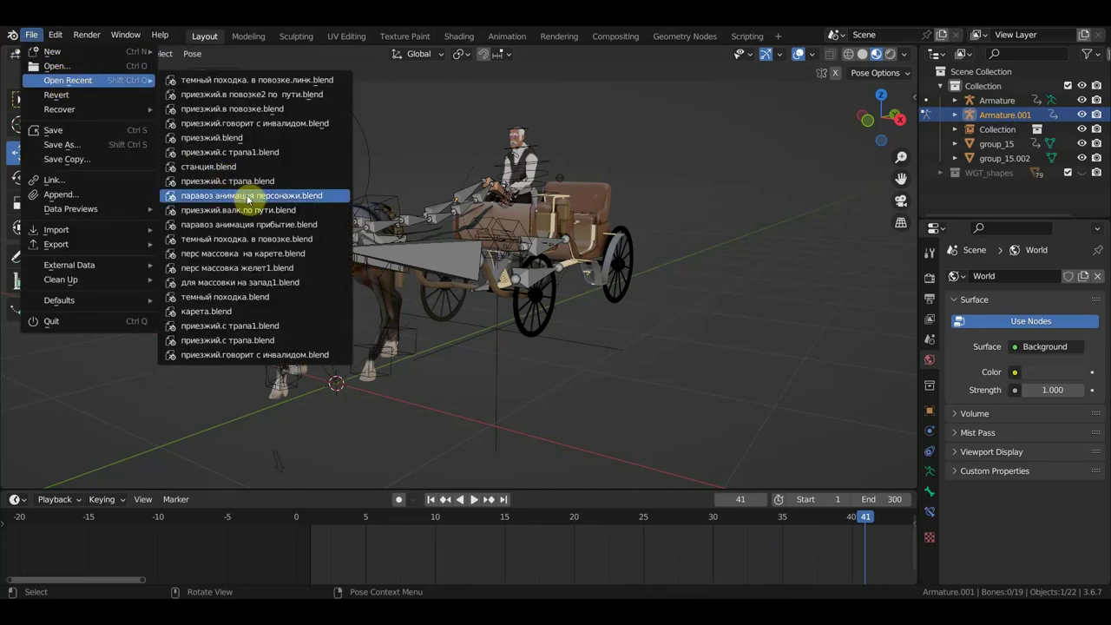
Open перс массовка на карете.blend and set its end frame to 300.
left_click(228, 255)
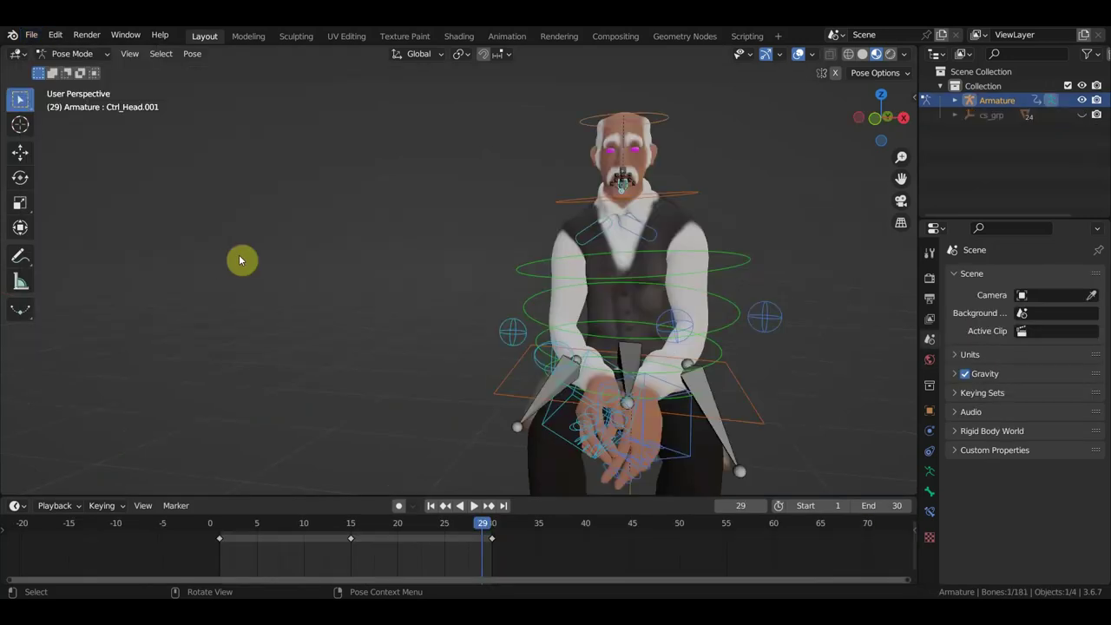
scroll(441, 228, "down", 3)
mouse_move(441, 228)
middle_mouse_down()
mouse_move(493, 243)
mouse_move(419, 239)
middle_mouse_up()
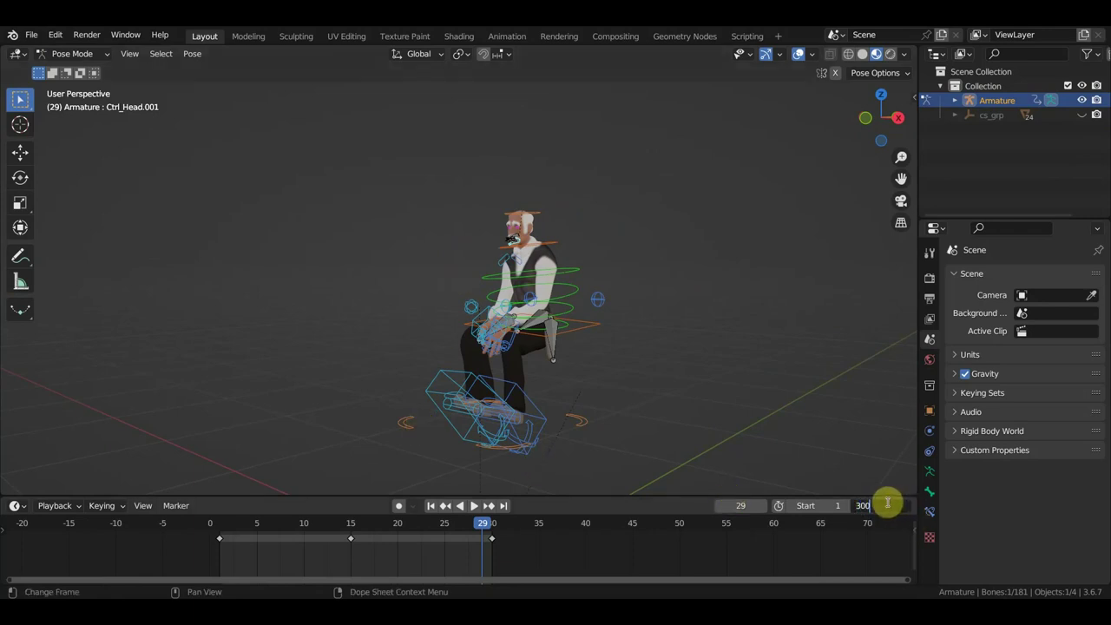
key("Return")
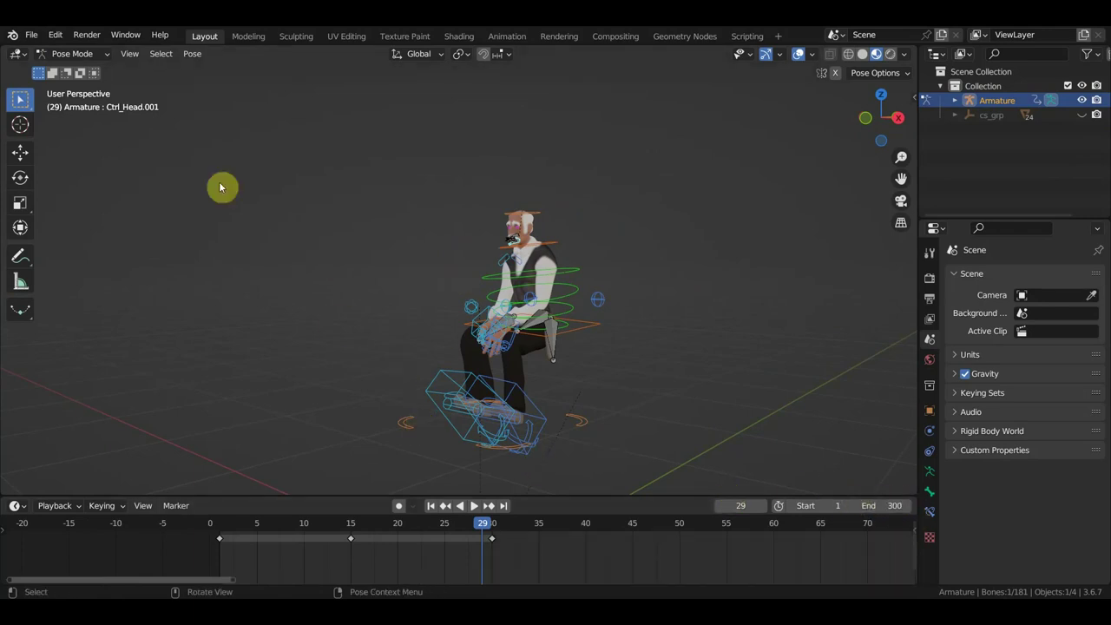
Switch the rig to Object Mode and select the eye object Gl_5.001.
left_click(61, 54)
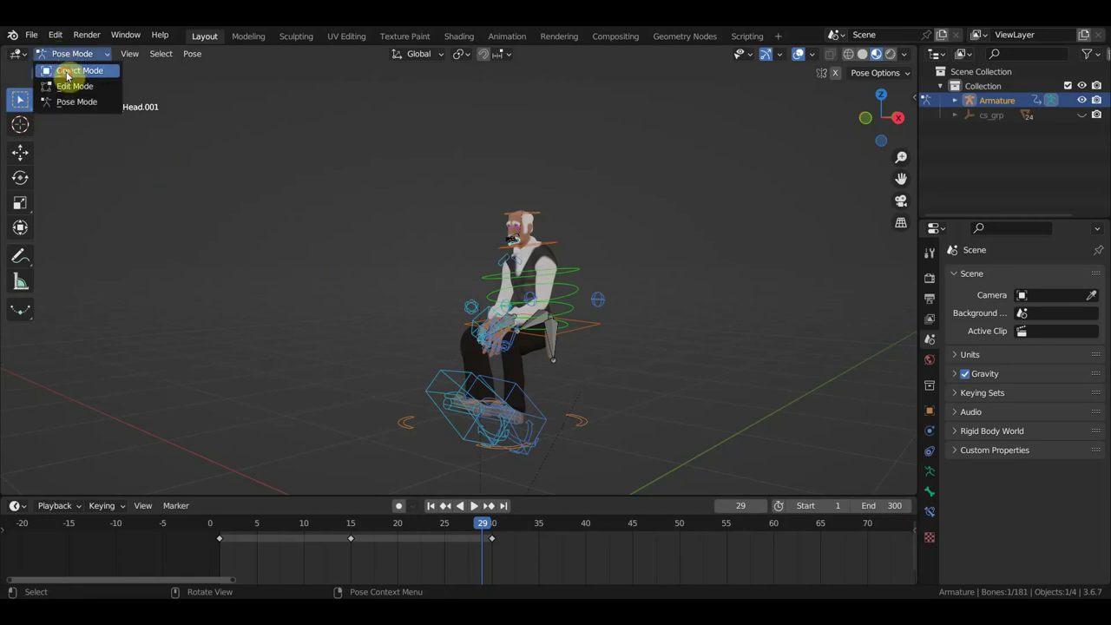
left_click(67, 71)
left_click(30, 36)
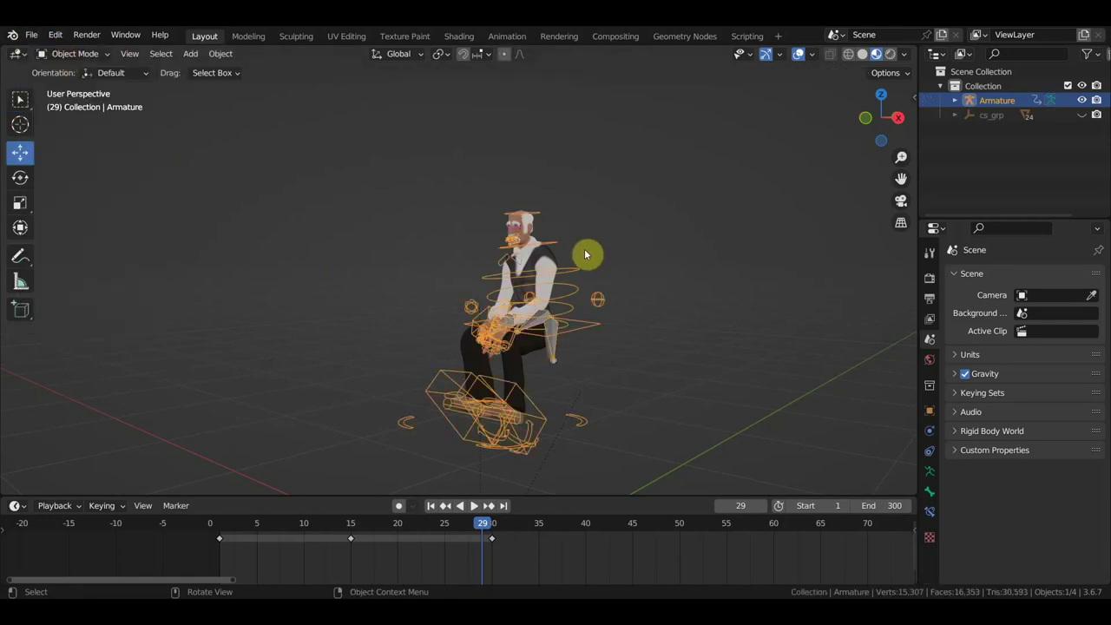
scroll(521, 228, "up", 2)
scroll(526, 235, "up", 1)
scroll(533, 256, "up", 3)
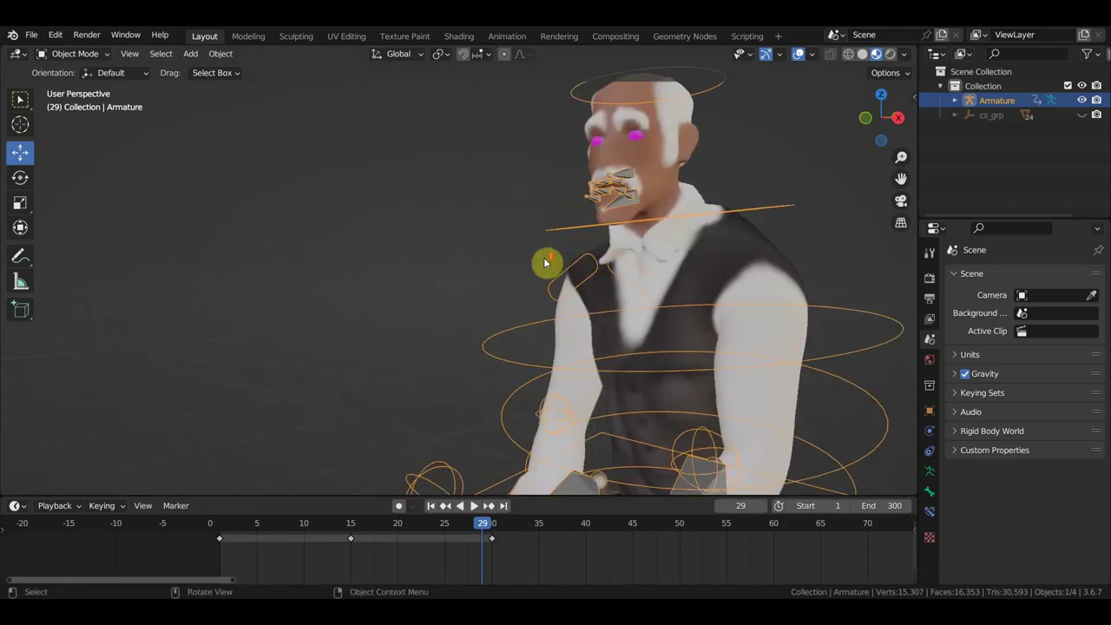
left_click(635, 139)
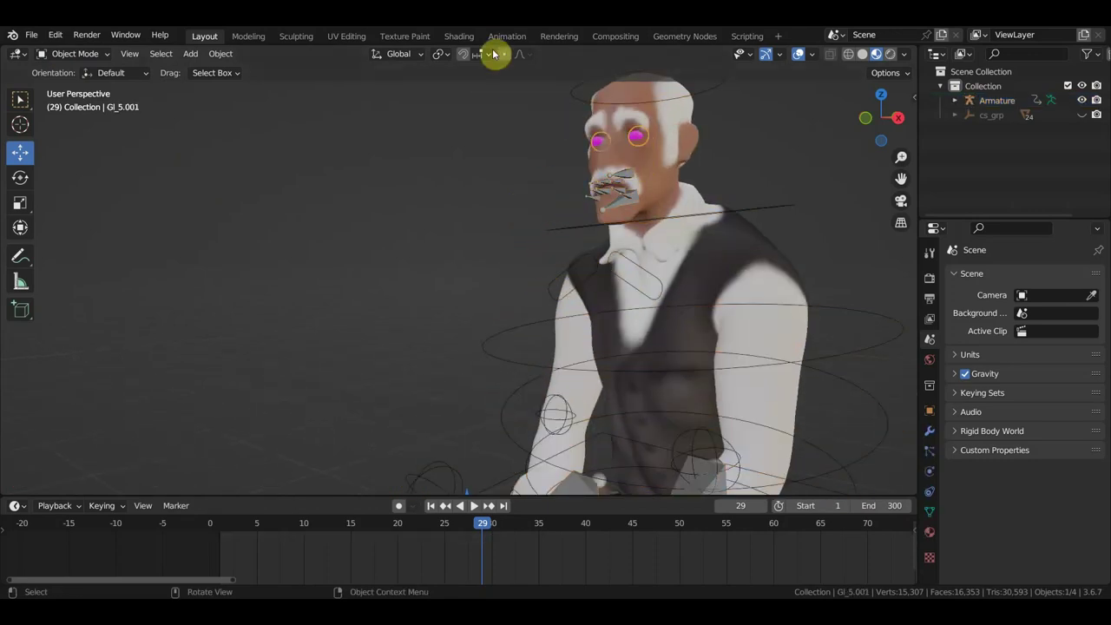
In the Shading workspace, load None_Base_color.png from шериф/текстуры into the eye's Image Texture node.
left_click(470, 37)
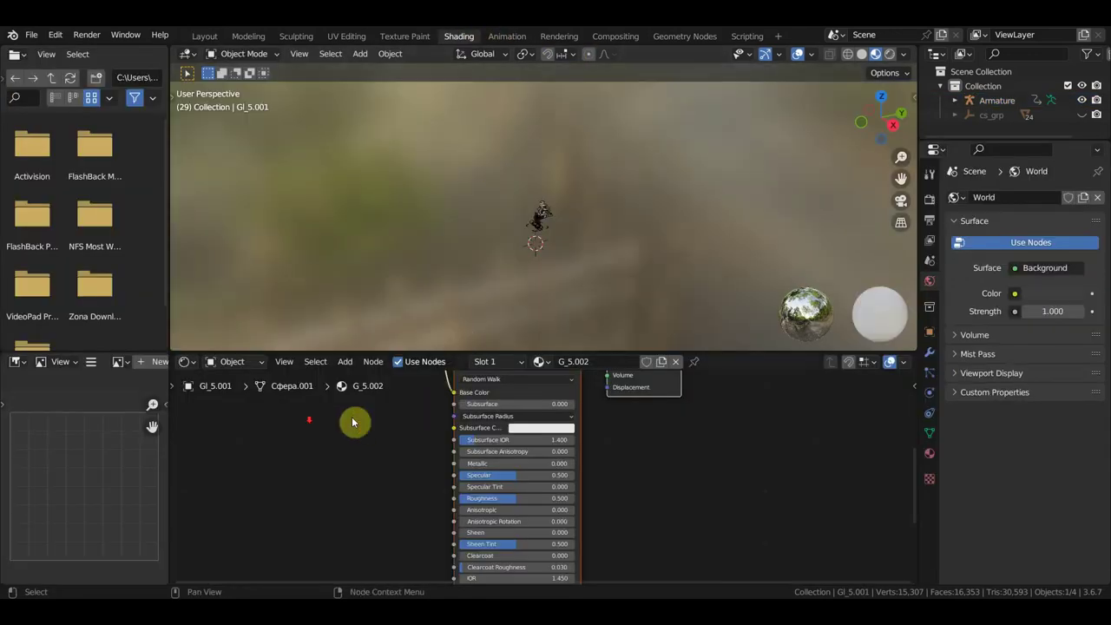
scroll(354, 422, "down", 1)
scroll(389, 446, "down", 2)
middle_click_drag(390, 447, 443, 488)
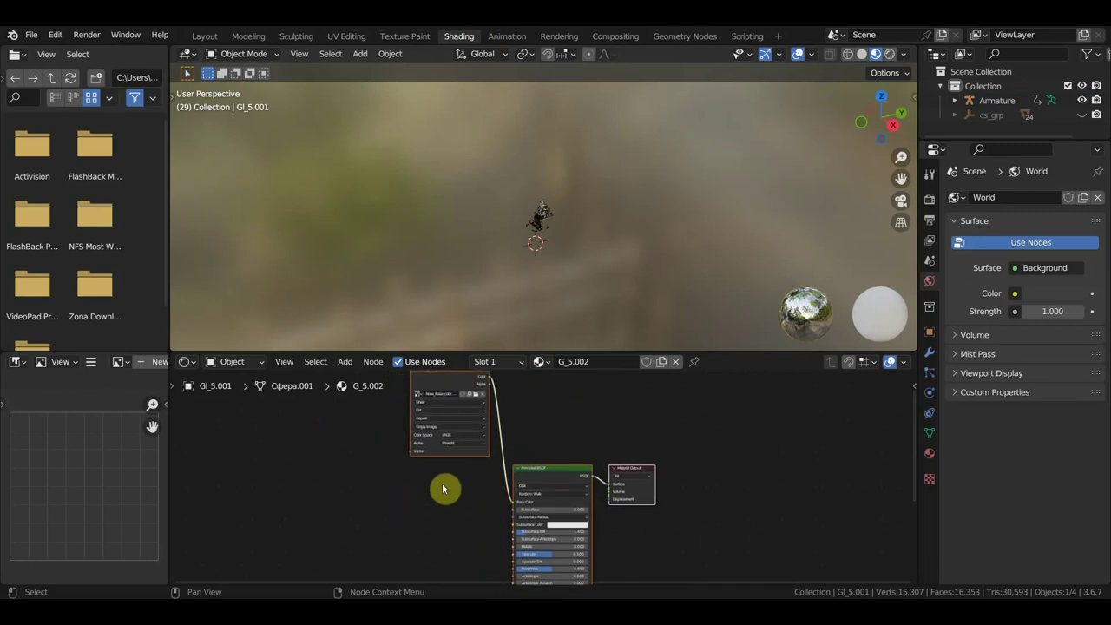
left_click(477, 400)
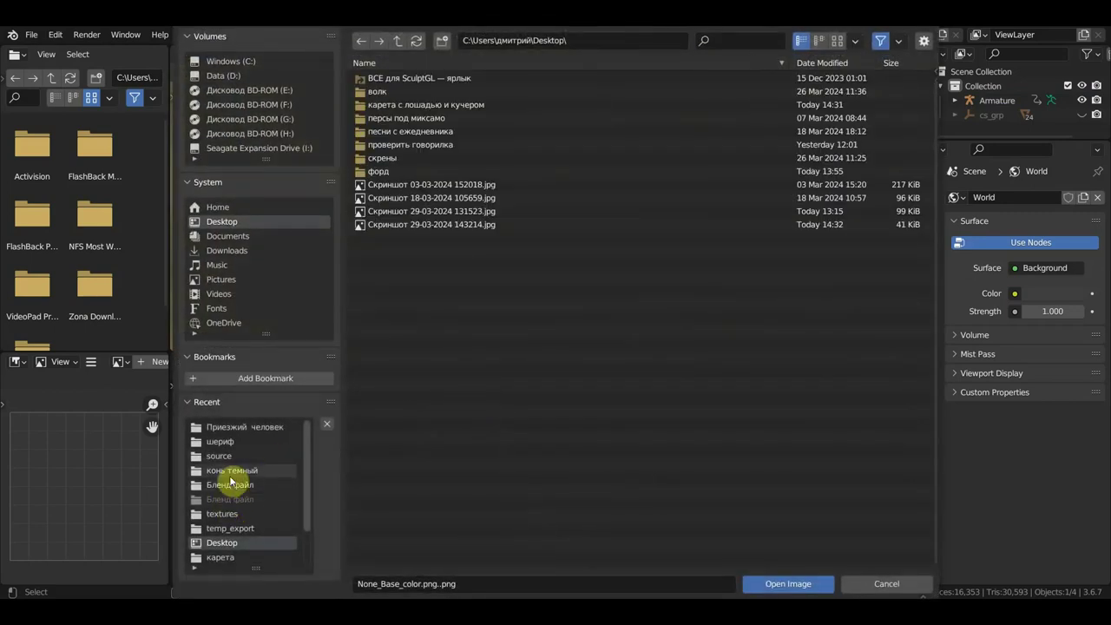
left_click(229, 444)
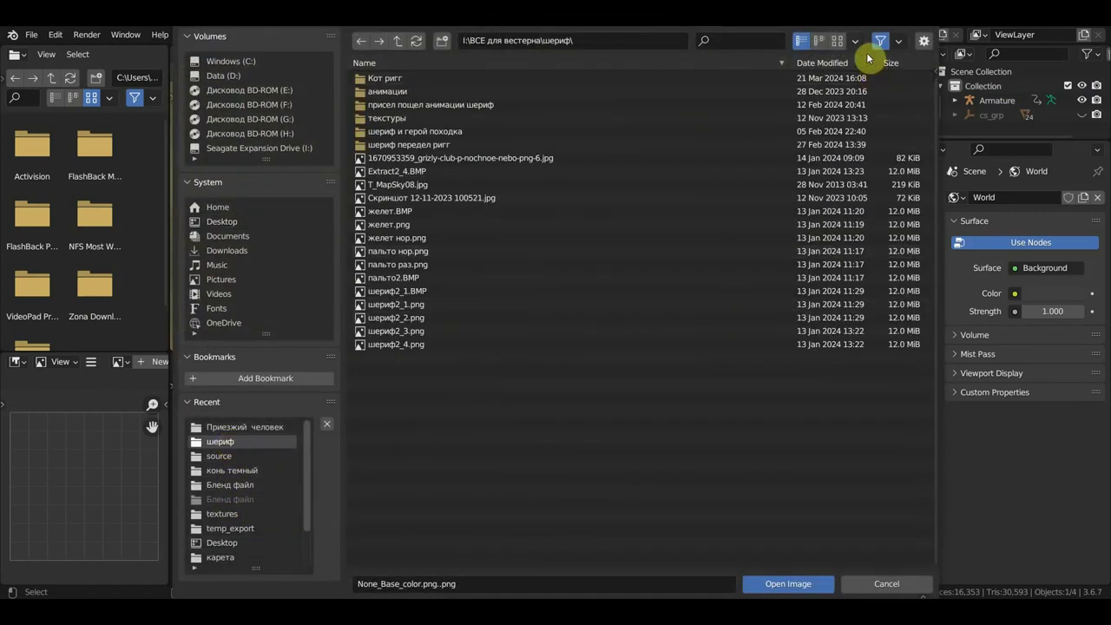
left_click(836, 43)
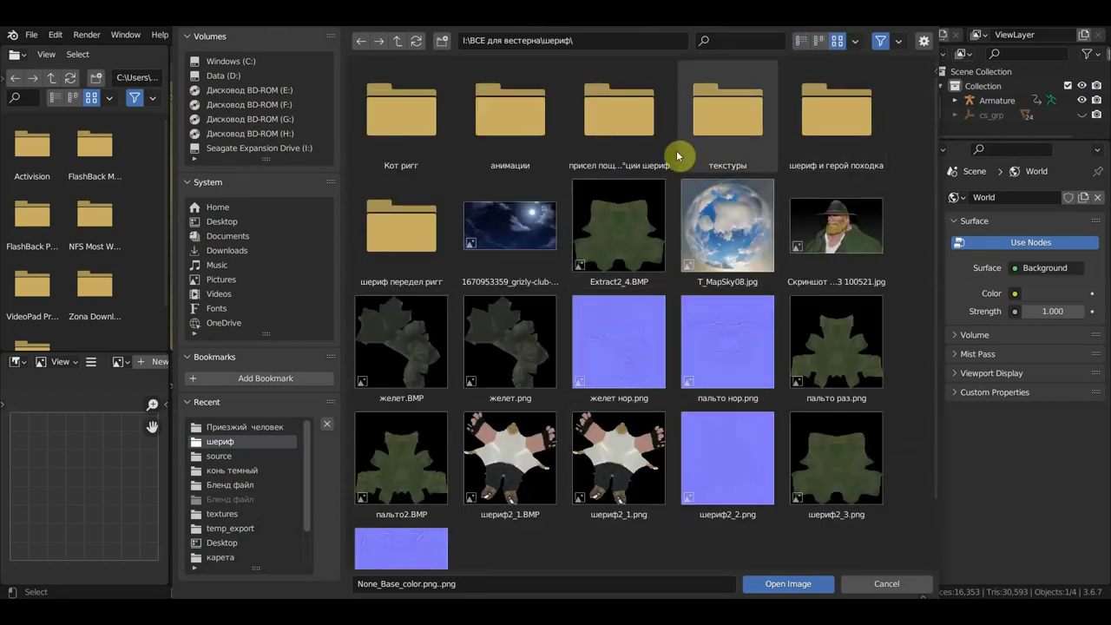
left_click(735, 125)
double_click(735, 126)
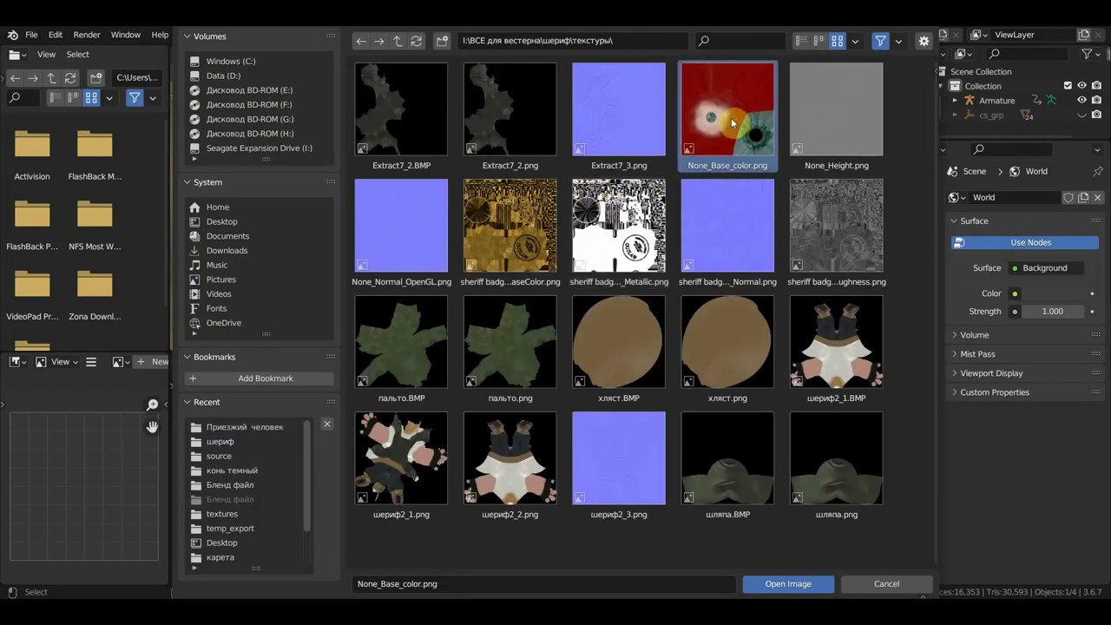
double_click(738, 139)
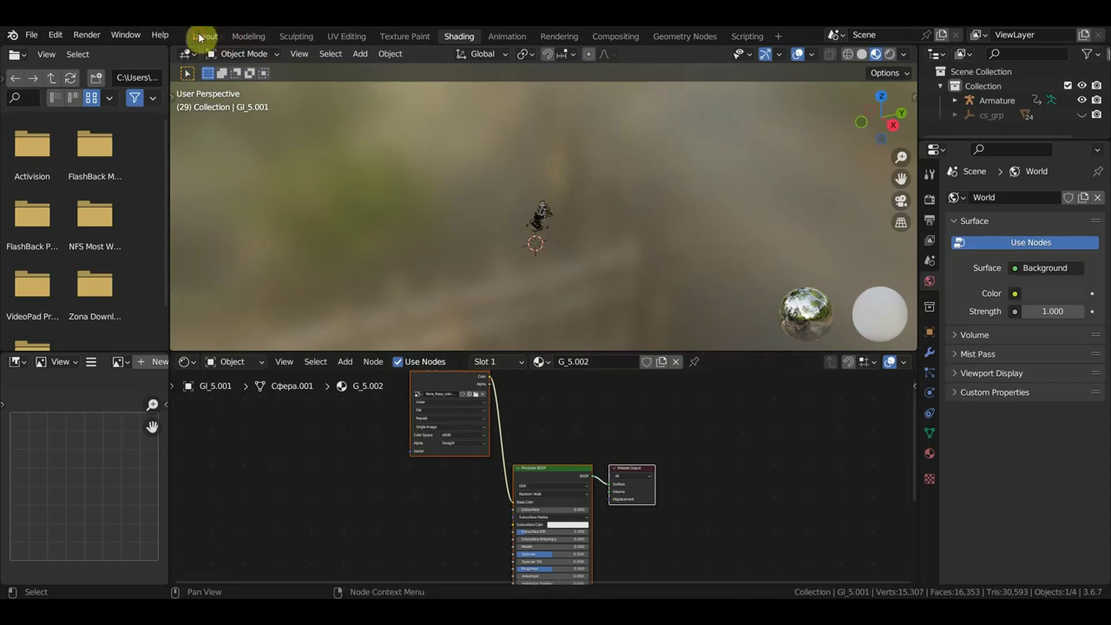
Save перс массовка на карете.blend, then reopen приезжий.в повозке2 по пути.blend from recent files.
left_click(202, 36)
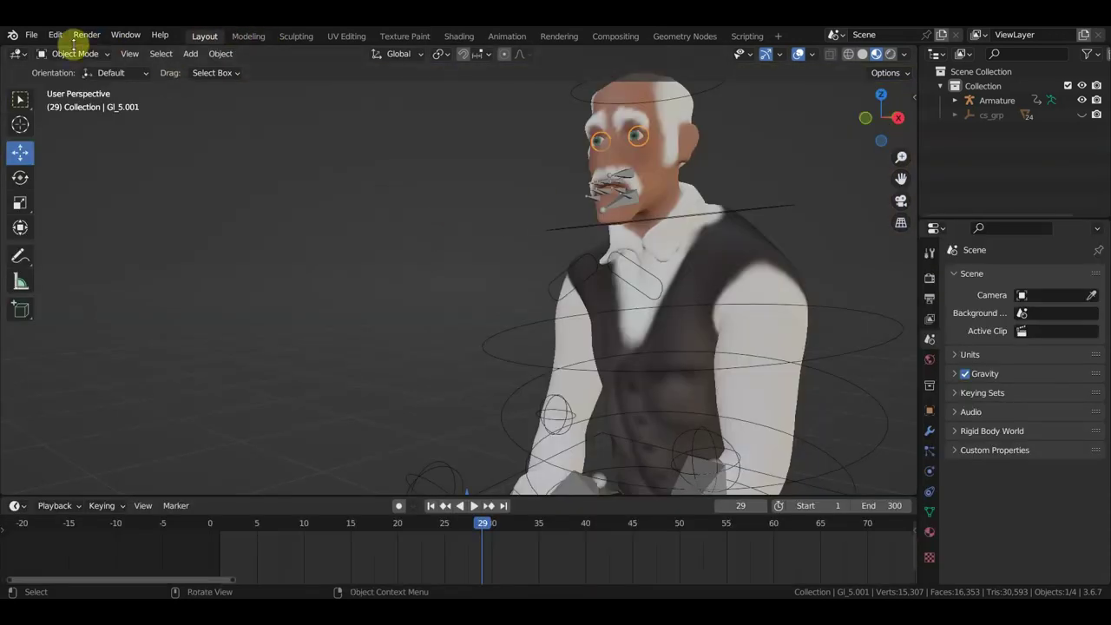
left_click(31, 35)
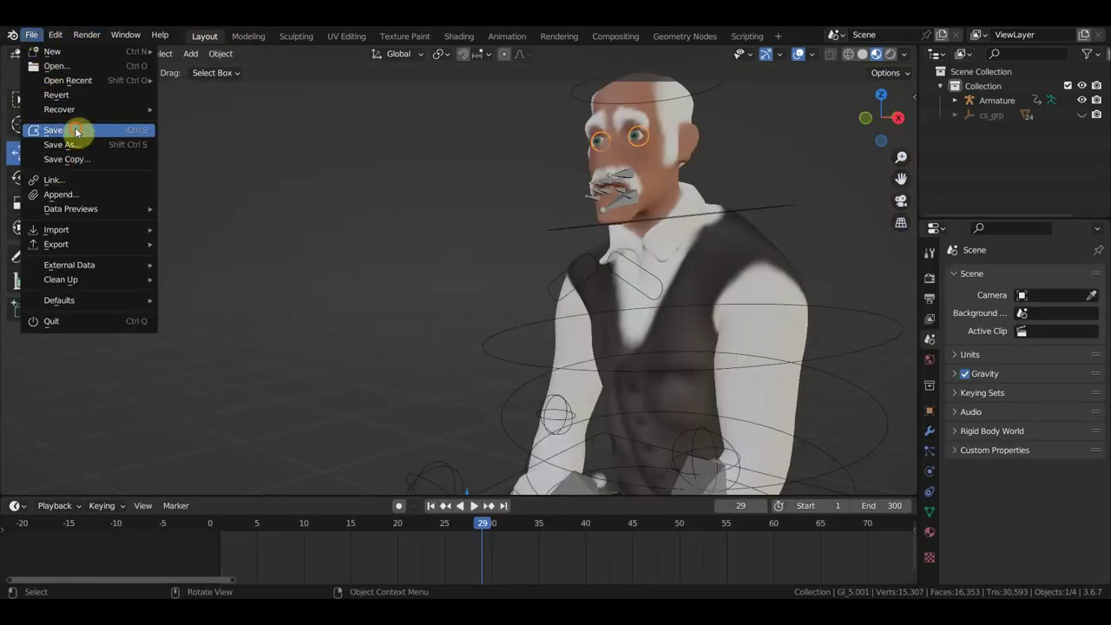
left_click(74, 129)
left_click(31, 36)
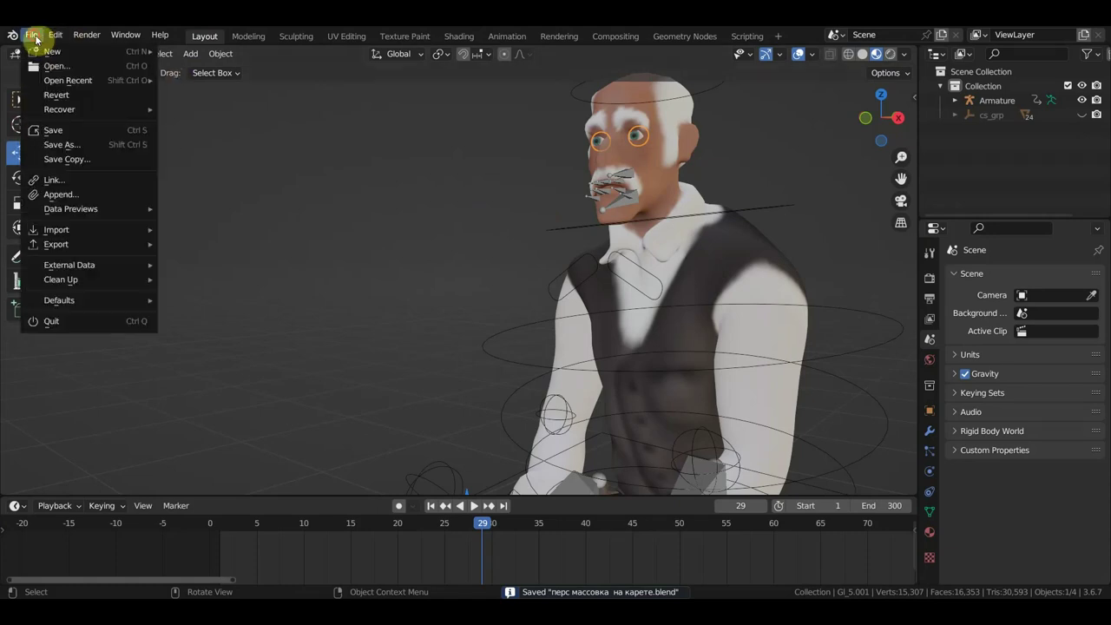
mouse_move(68, 80)
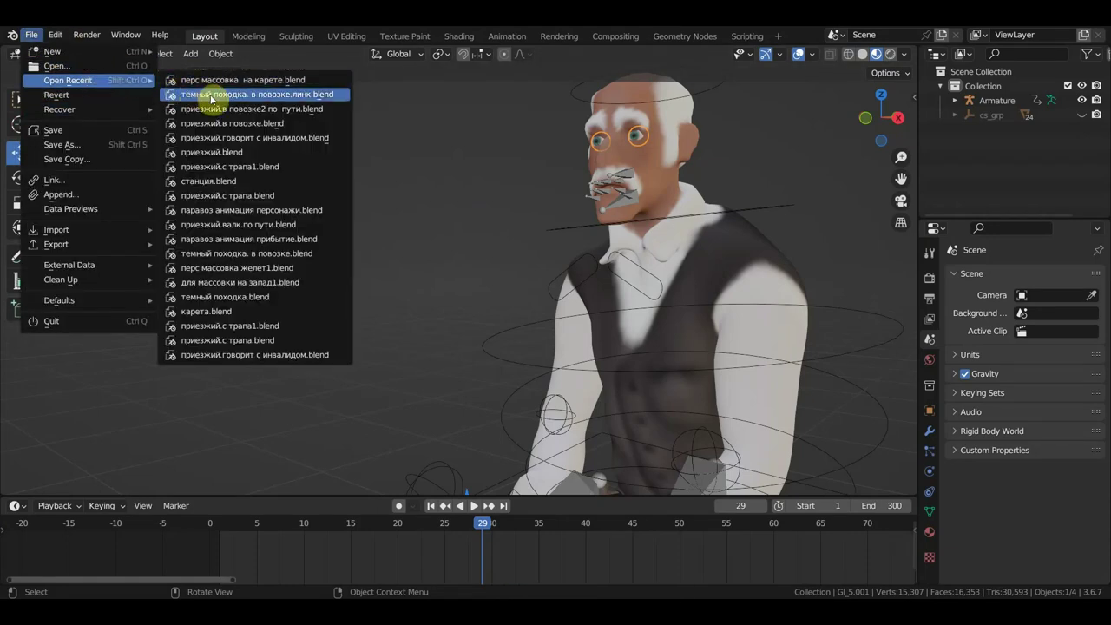
left_click(236, 110)
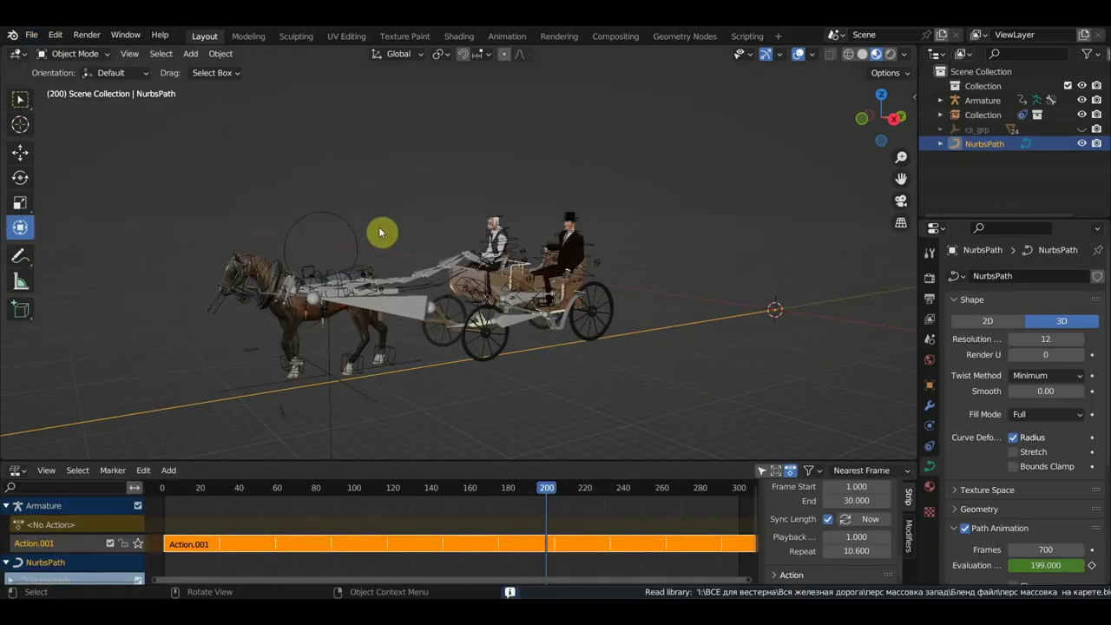
Play the carriage animation to check the passenger riding the NurbsPath, then select the carriage collection.
key("space")
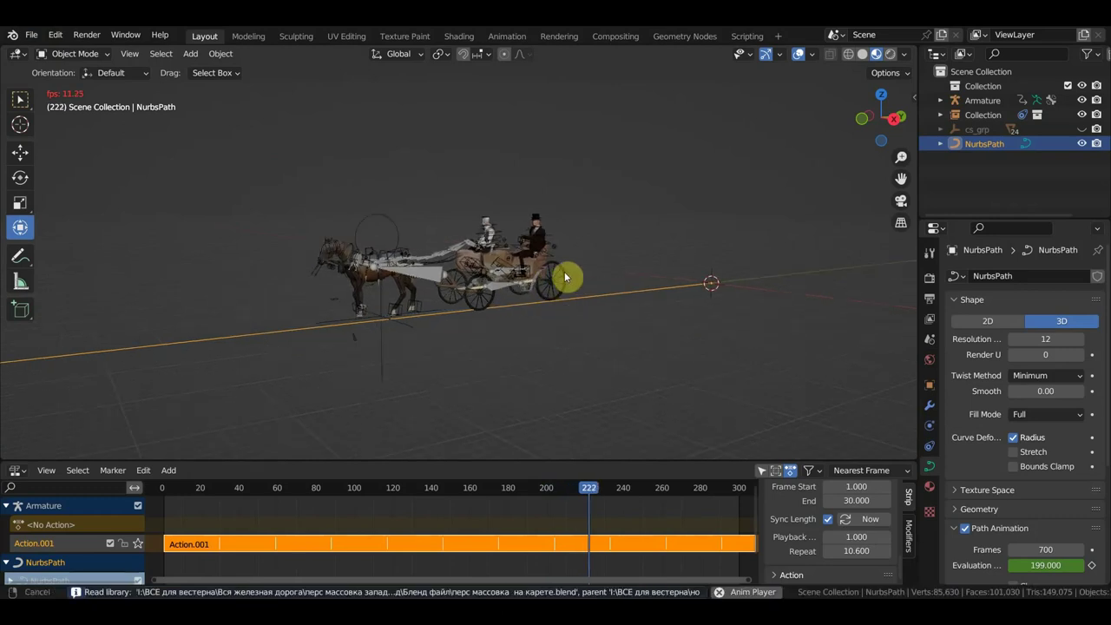
scroll(549, 274, "up", 3)
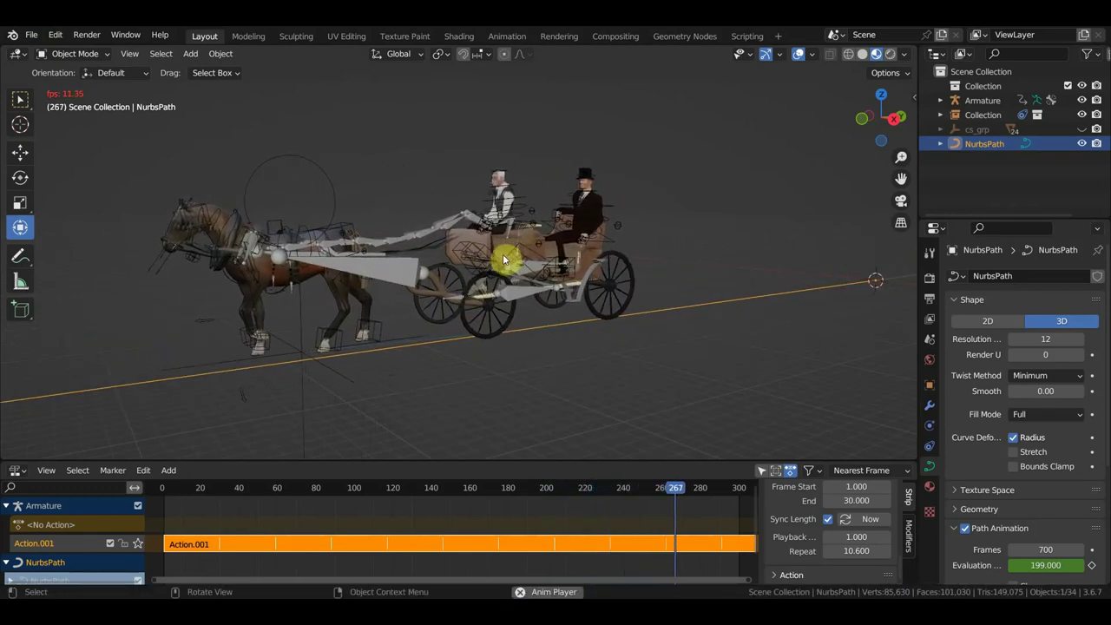
middle_click_drag(513, 257, 549, 280)
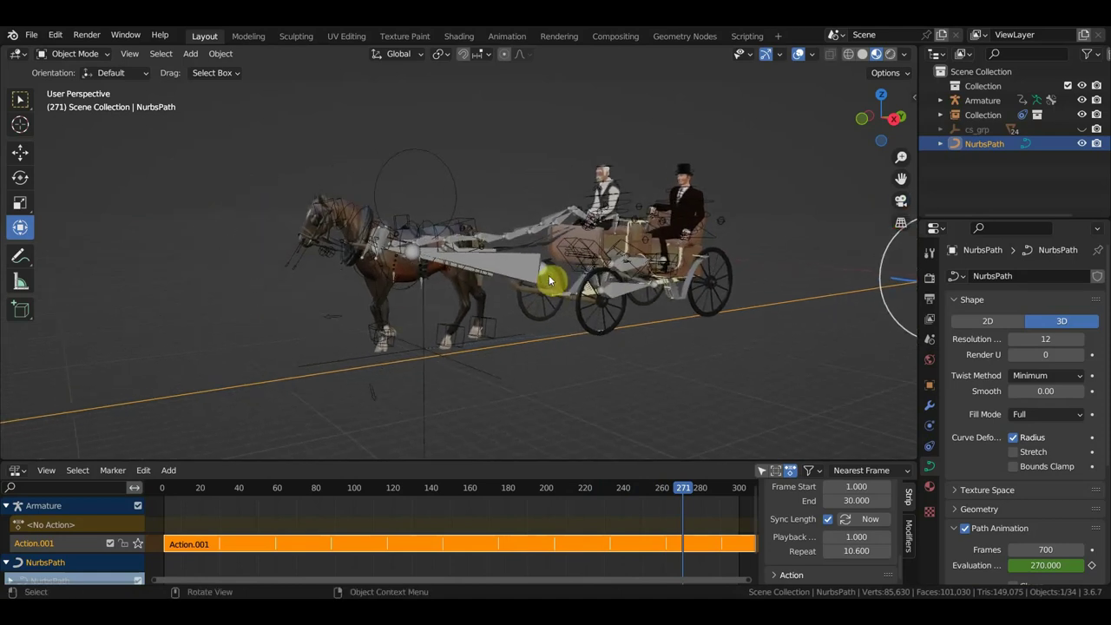
mouse_move(690, 492)
left_mouse_down()
mouse_move(186, 501)
mouse_move(487, 519)
left_mouse_up()
left_click(675, 176)
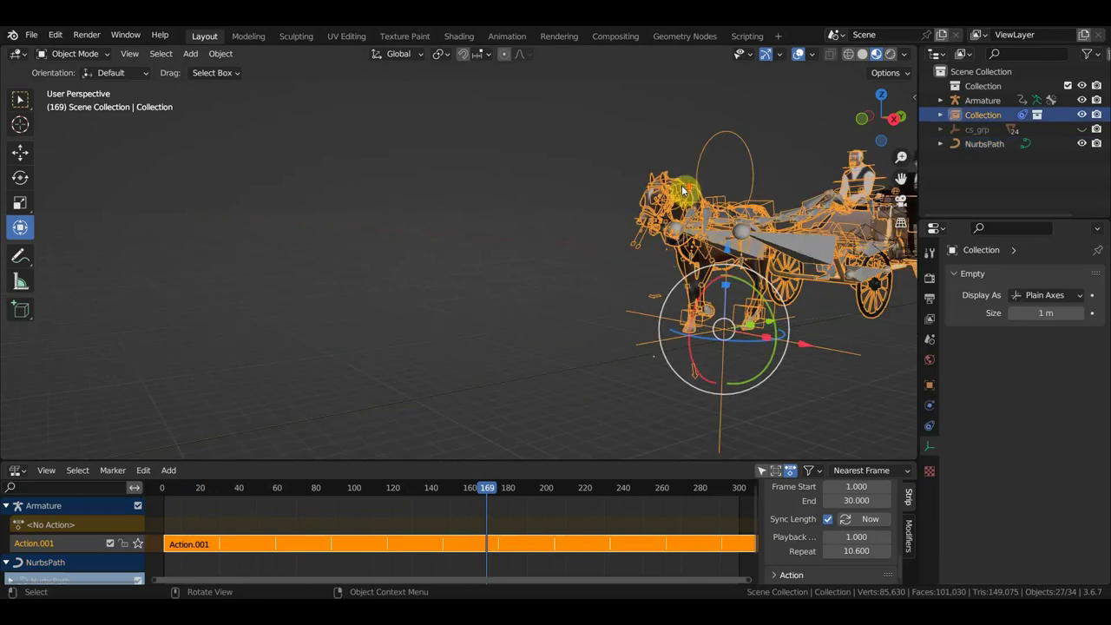
scroll(682, 260, "down", 1)
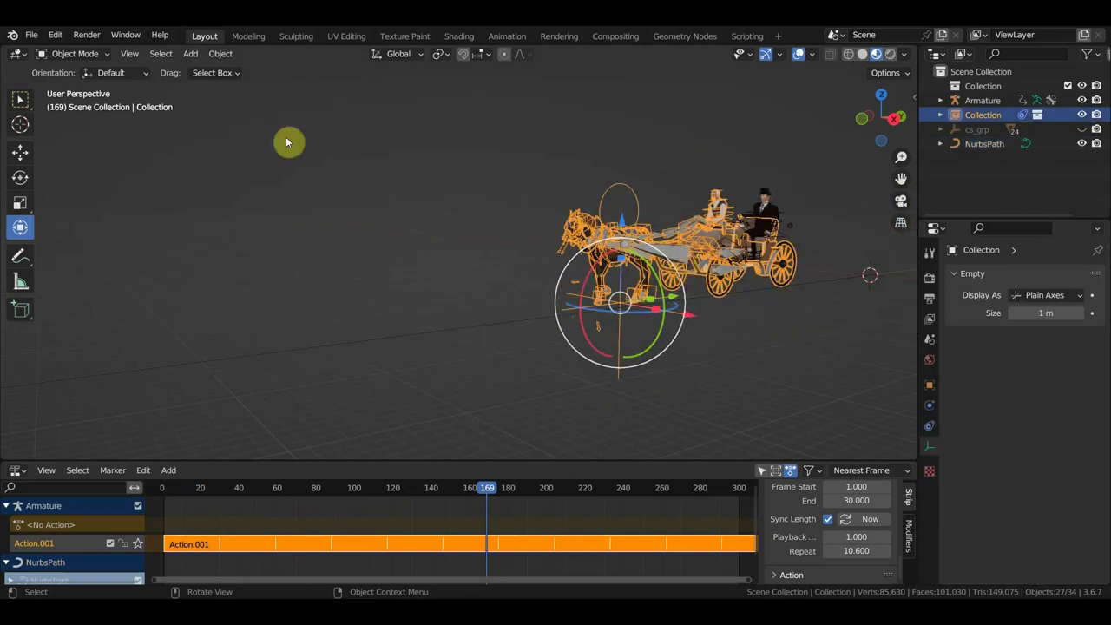
Box-select and delete the carriage and NurbsPath, leaving only the Armature selected.
left_click(33, 38)
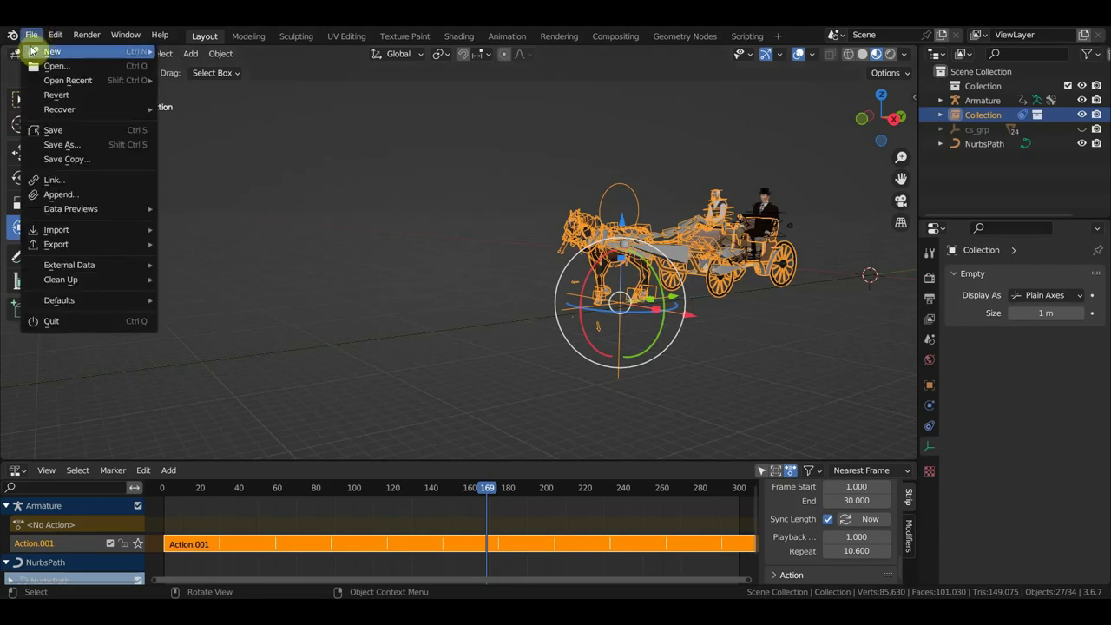
mouse_move(68, 80)
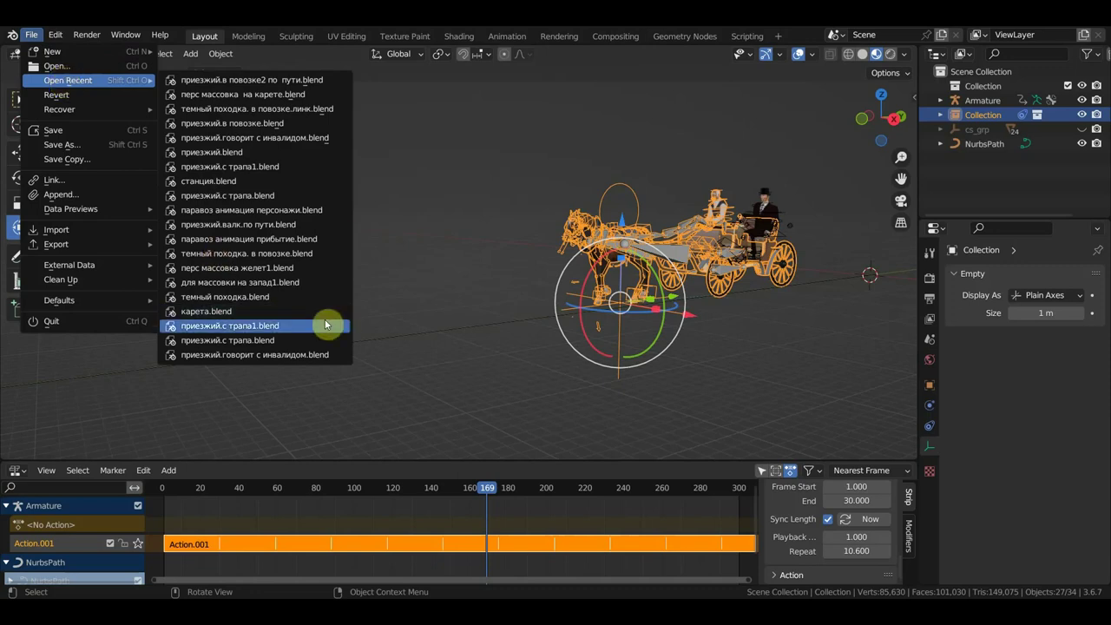
left_click_drag(668, 408, 557, 179)
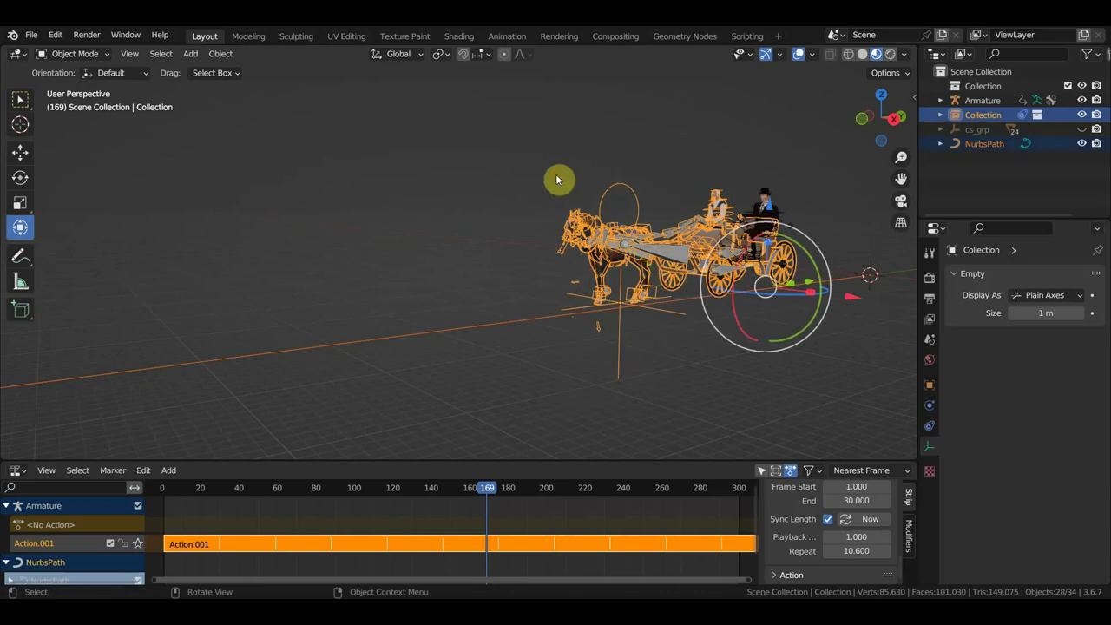
key("Delete")
scroll(556, 180, "down", 2)
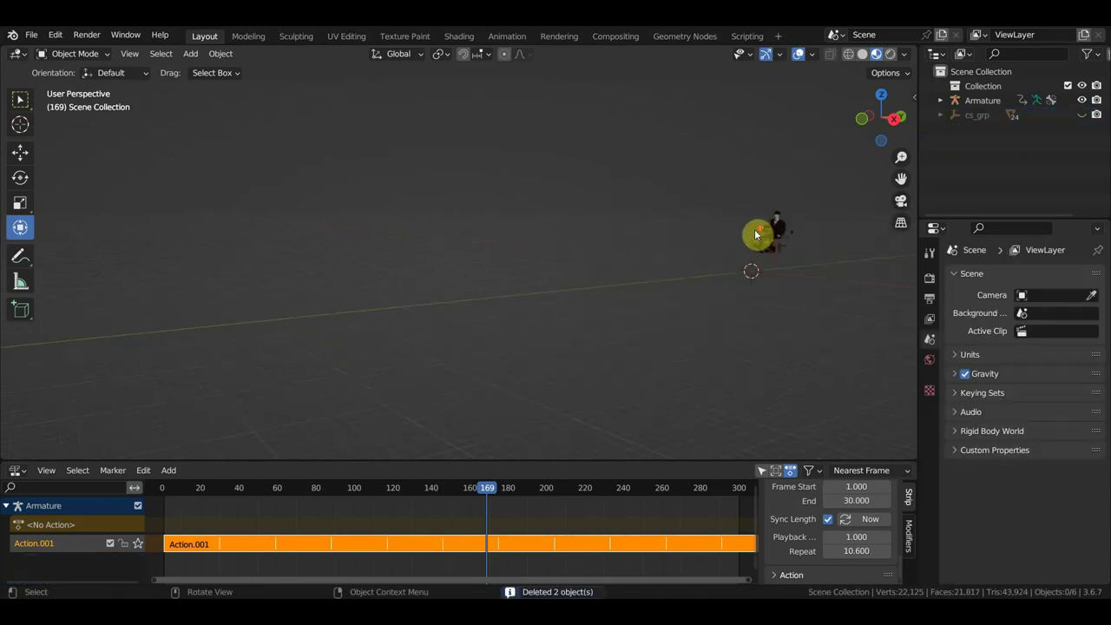
left_click(788, 243)
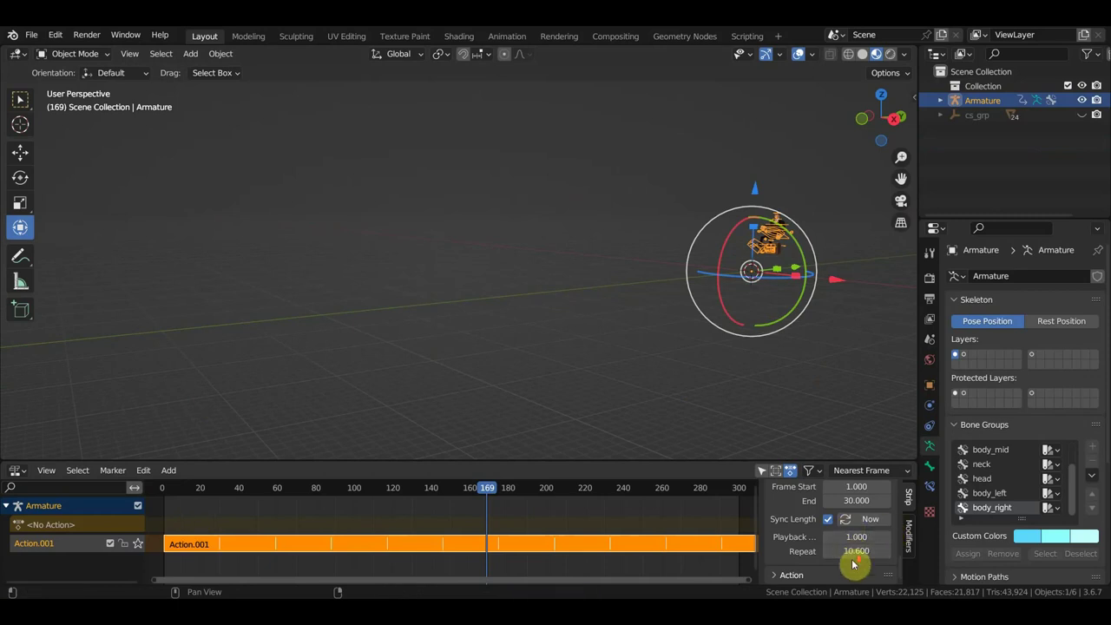
Open приезжий.в повозке.blend, discarding the unsaved deletions.
left_click(33, 35)
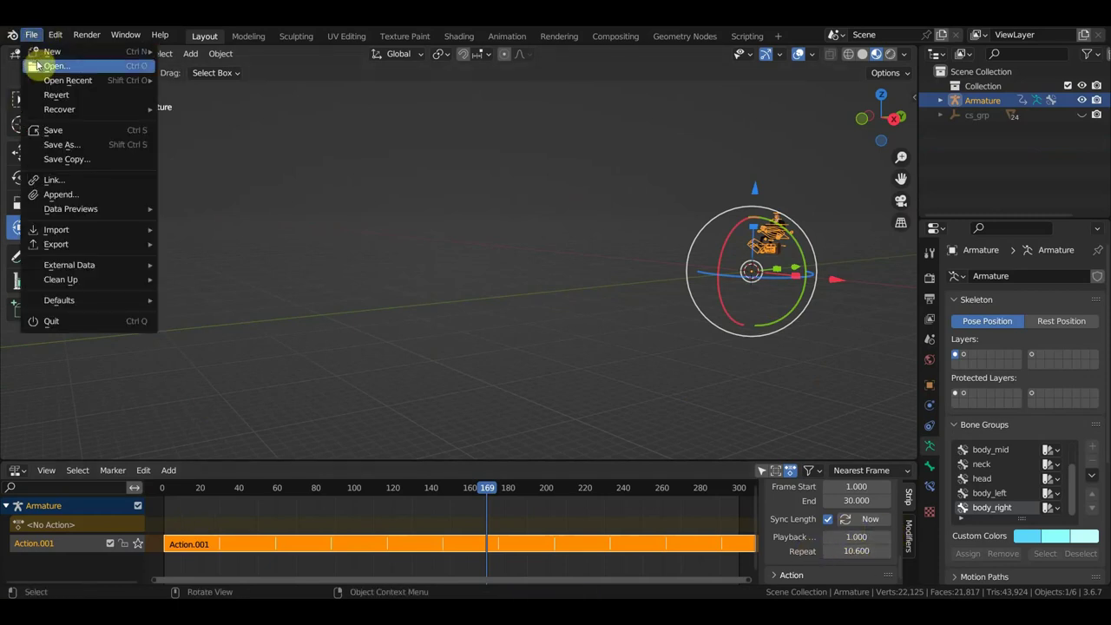
left_click(59, 70)
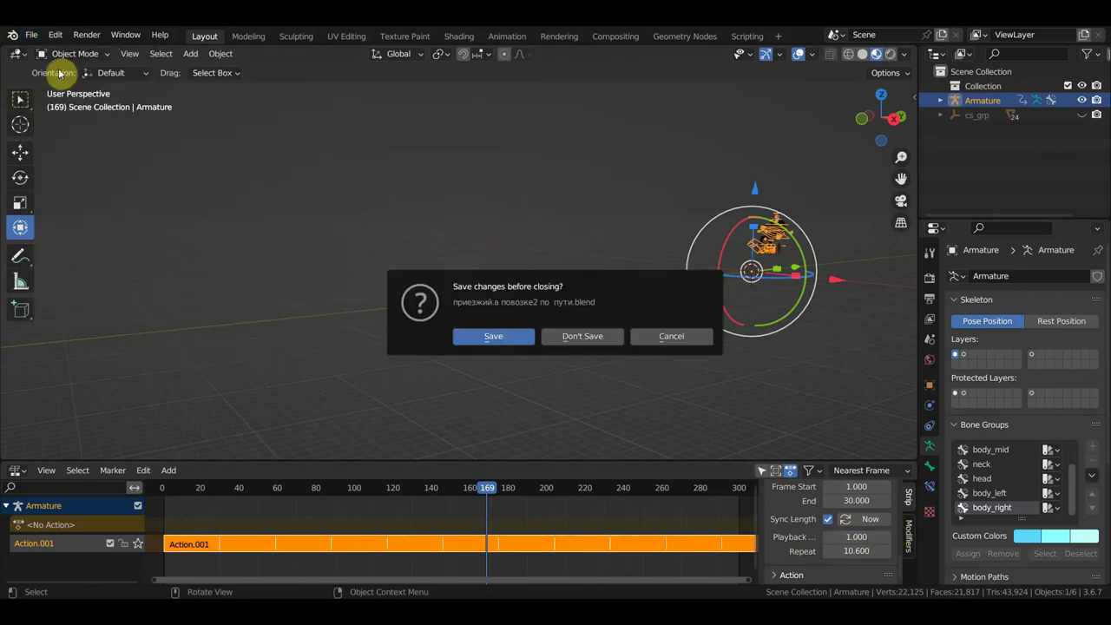
left_click(581, 336)
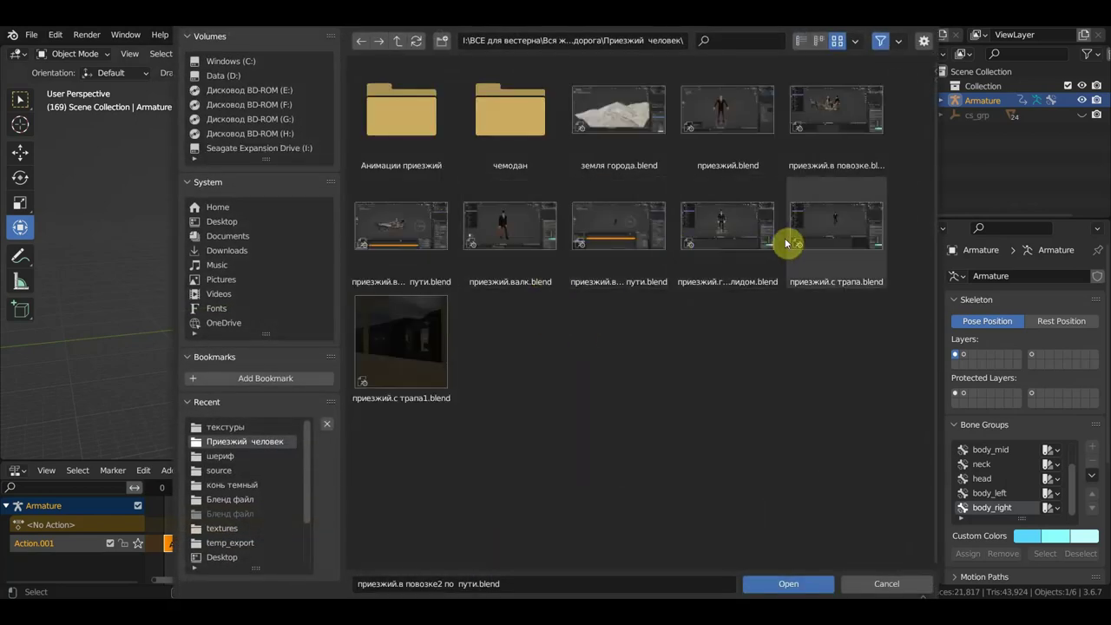
double_click(833, 119)
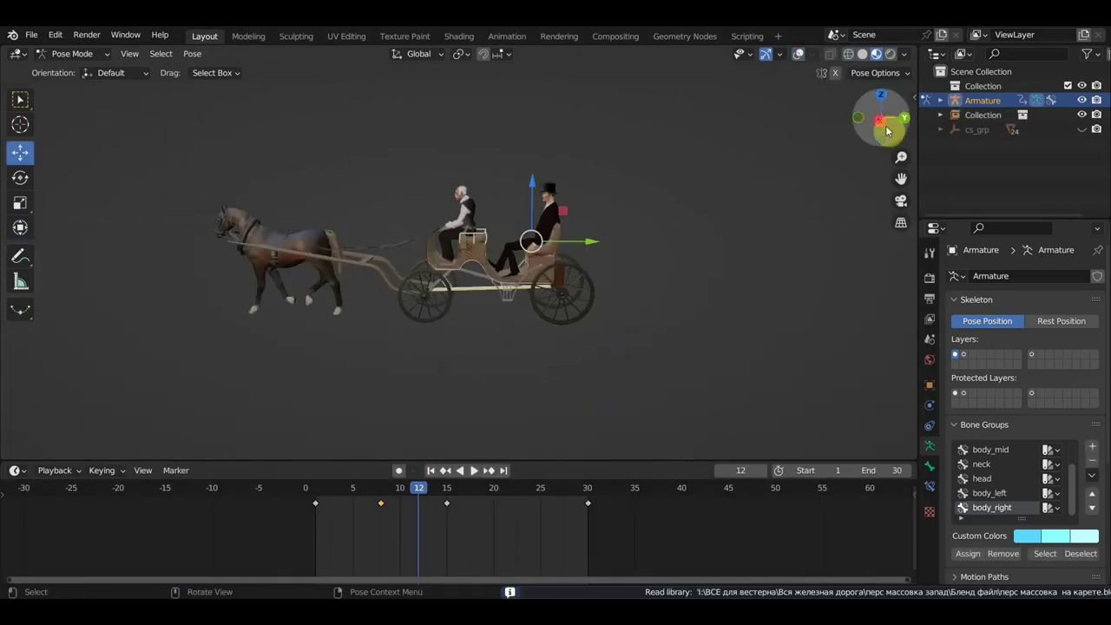
Turn on viewport overlays, return to Object Mode and delete the horse and carriage.
left_click(798, 54)
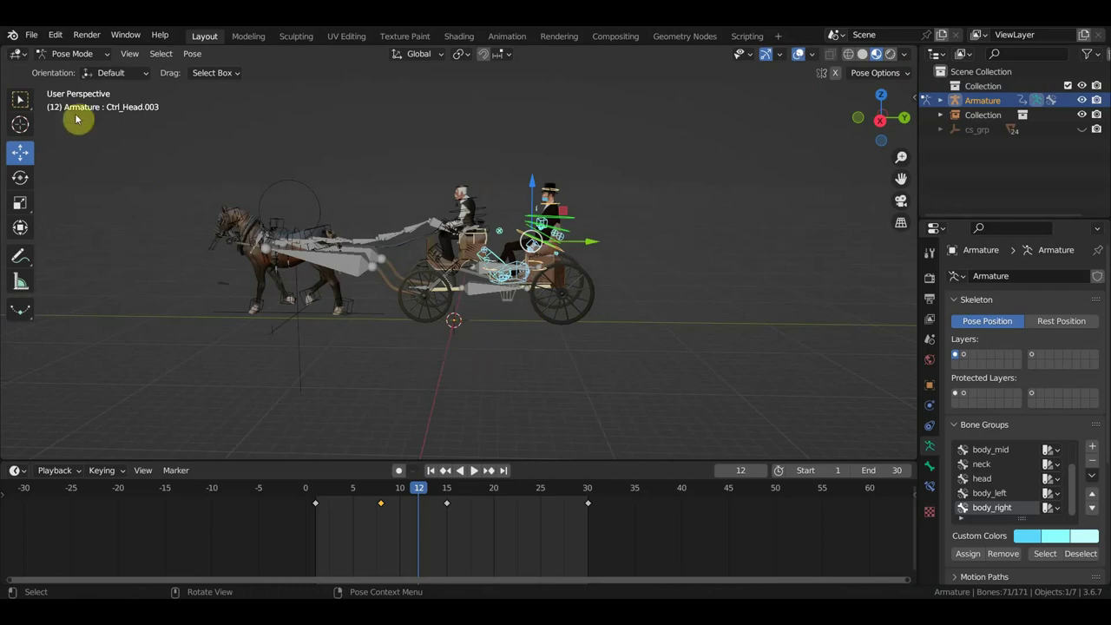
left_click(72, 53)
left_click(71, 69)
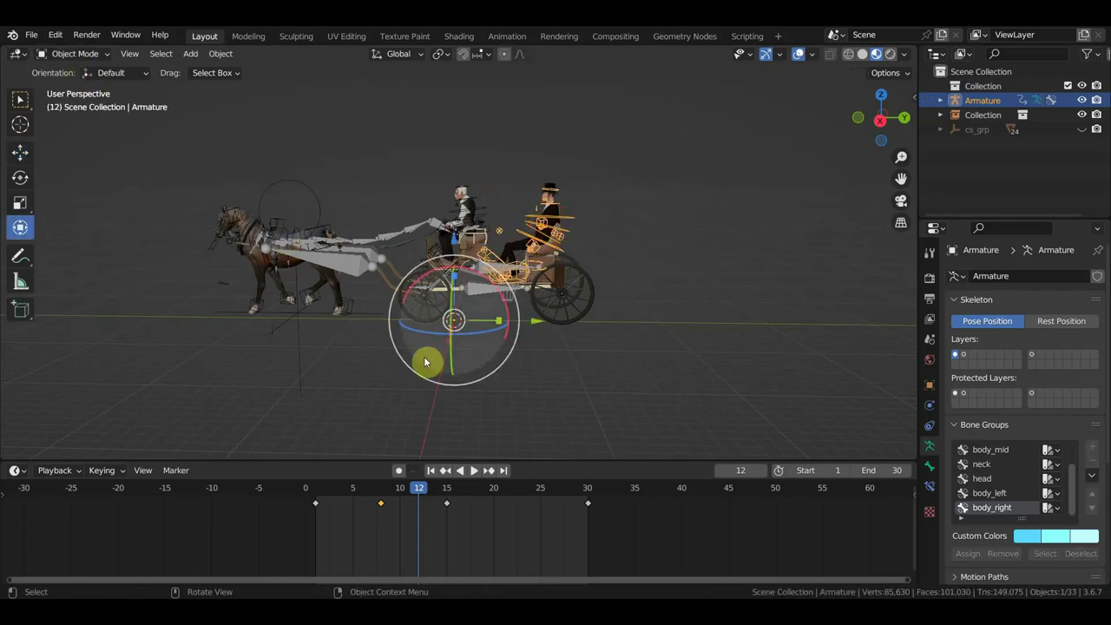
left_click_drag(451, 427, 211, 77)
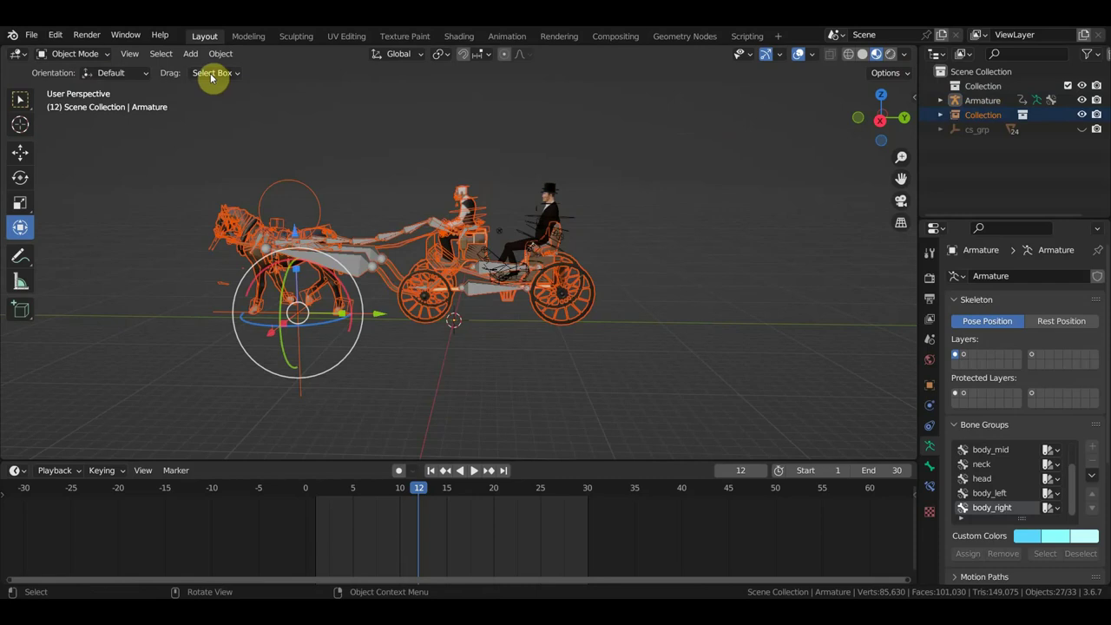
key("Delete")
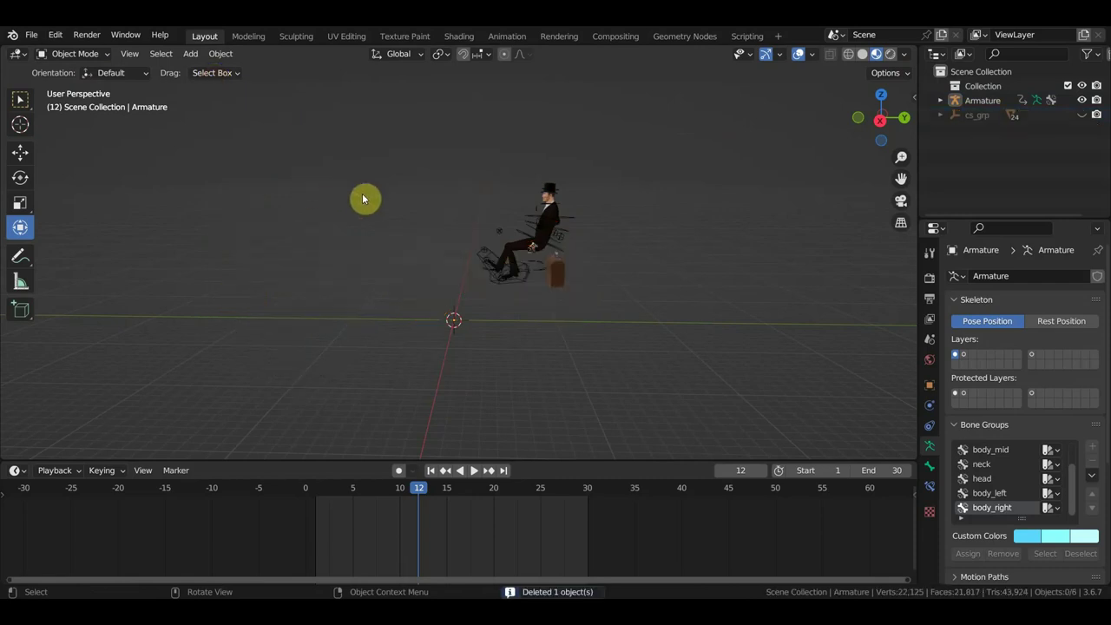
Save the passenger-only приезжий.в повозке.blend and list the recently opened files.
left_click(33, 35)
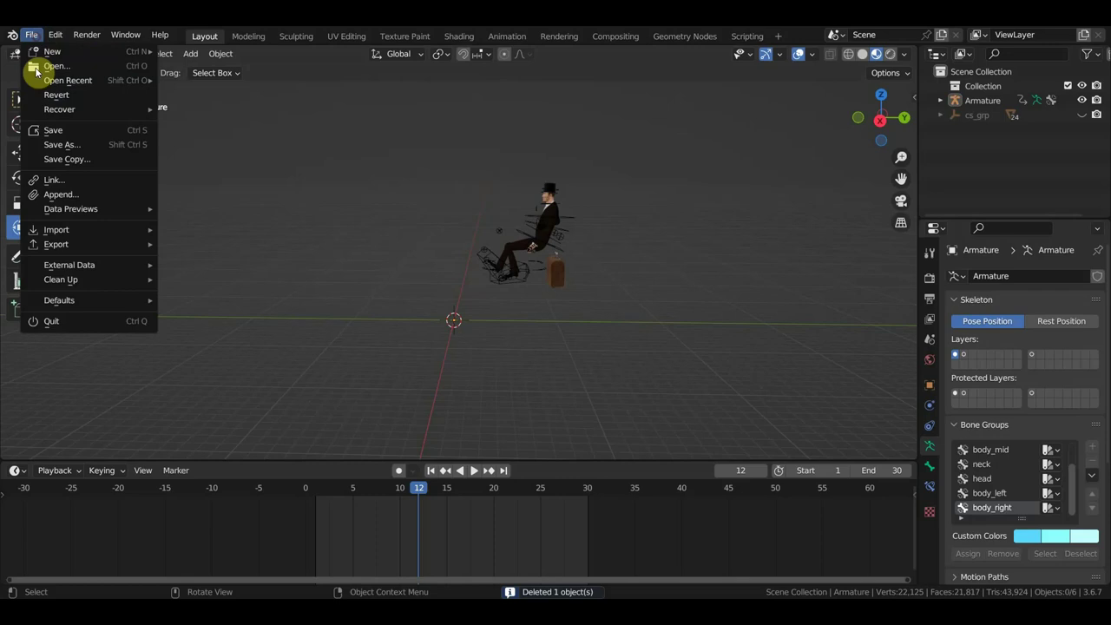
left_click(59, 130)
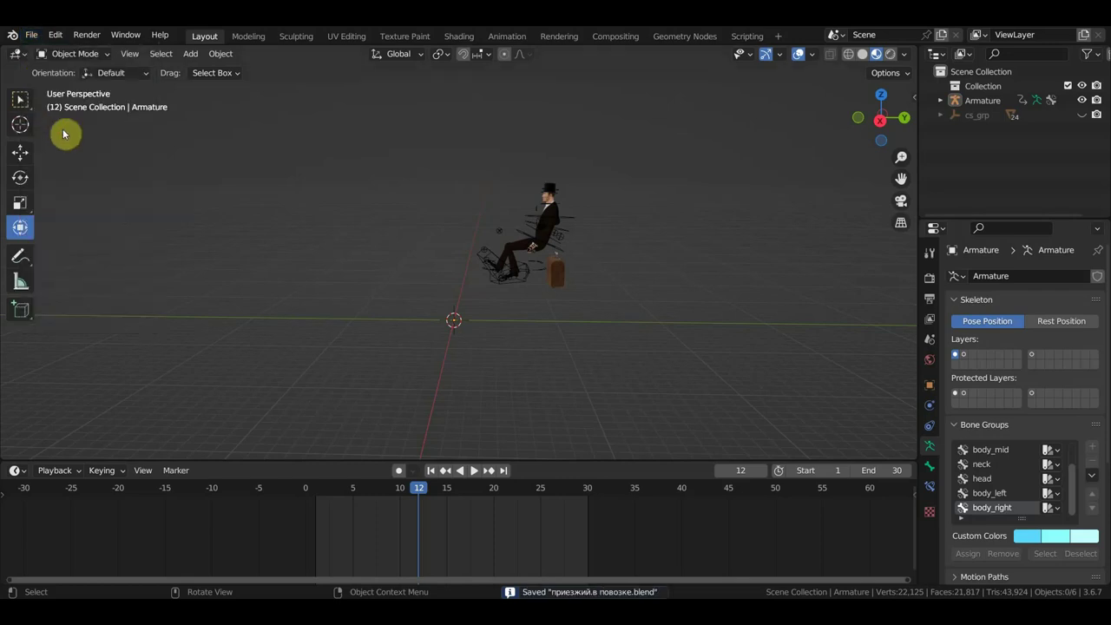
left_click(27, 44)
left_click(26, 33)
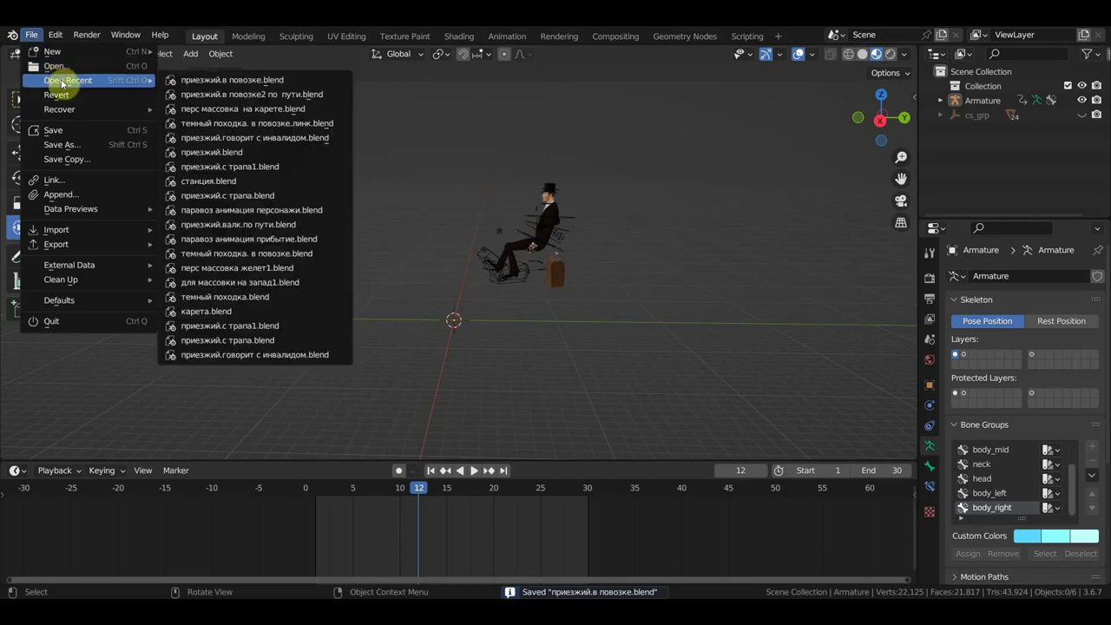
mouse_move(68, 80)
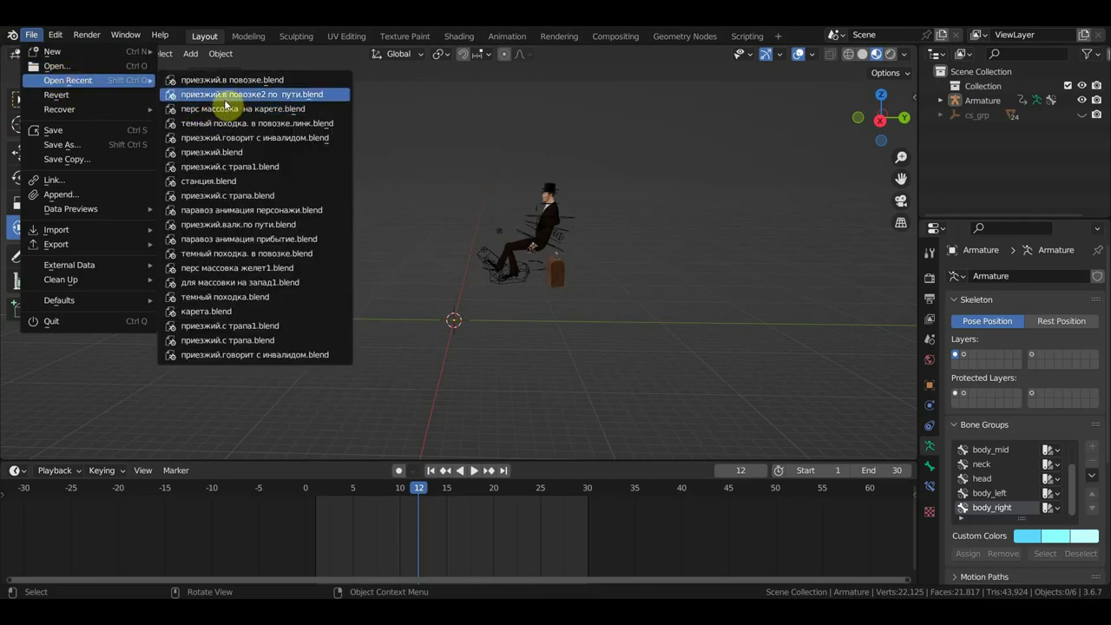
Reopen темный походка. в повозке.линк.blend at frame 1 with playback stopped, in Object Mode.
left_click(261, 131)
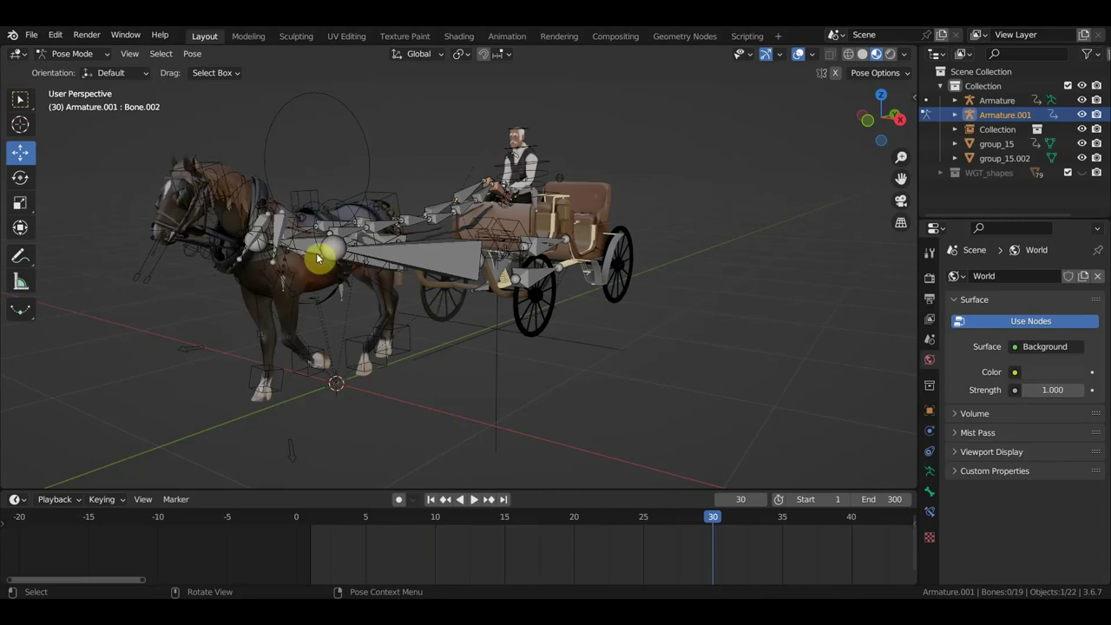
left_click(310, 516)
key("space")
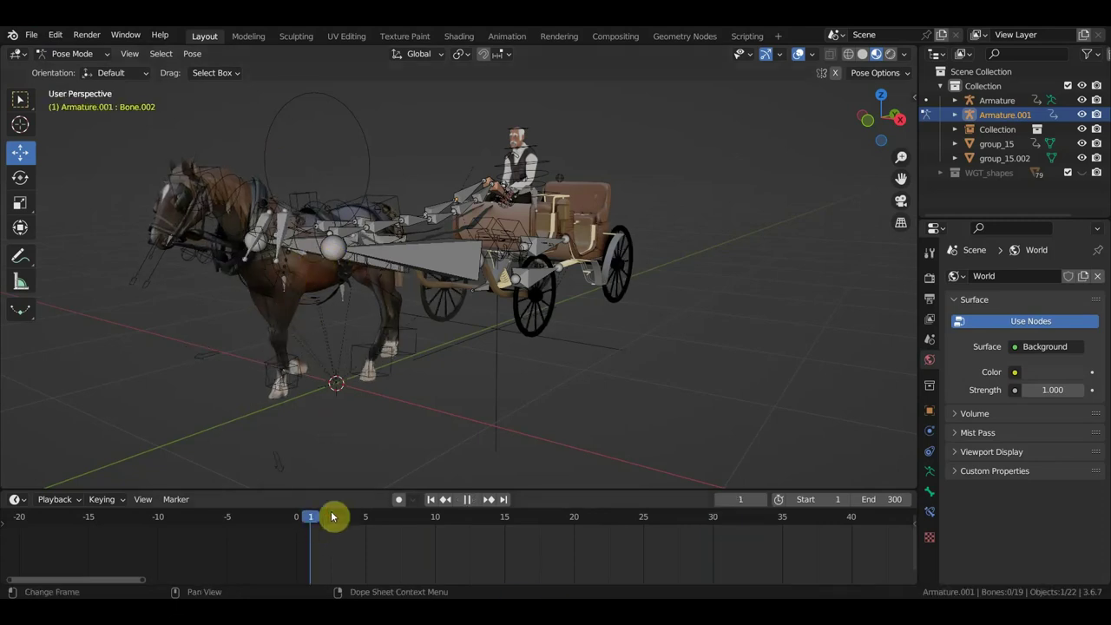
key("space")
left_click(67, 58)
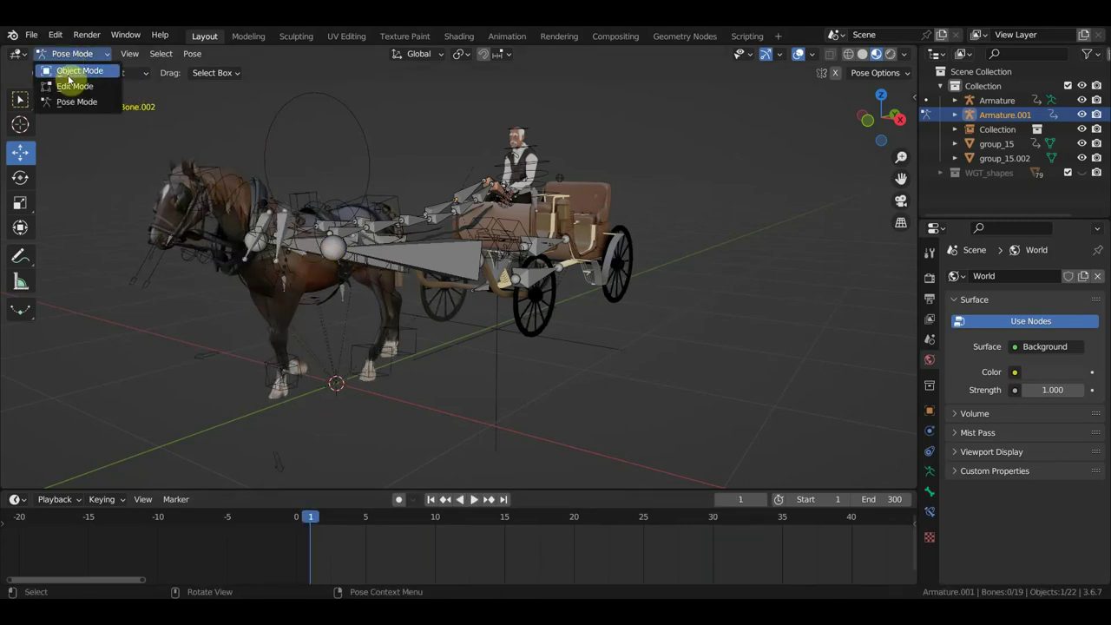
left_click(73, 76)
left_click(31, 35)
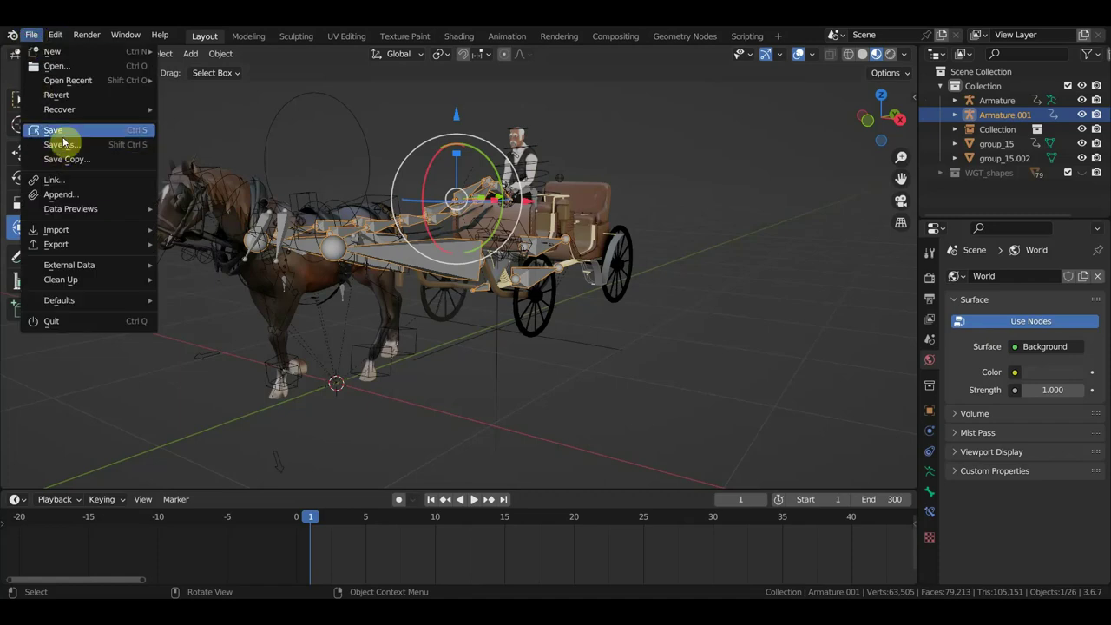
Link Collection from Приезжий человек/приезжий.в повозке.blend into the carriage scene.
left_click(64, 180)
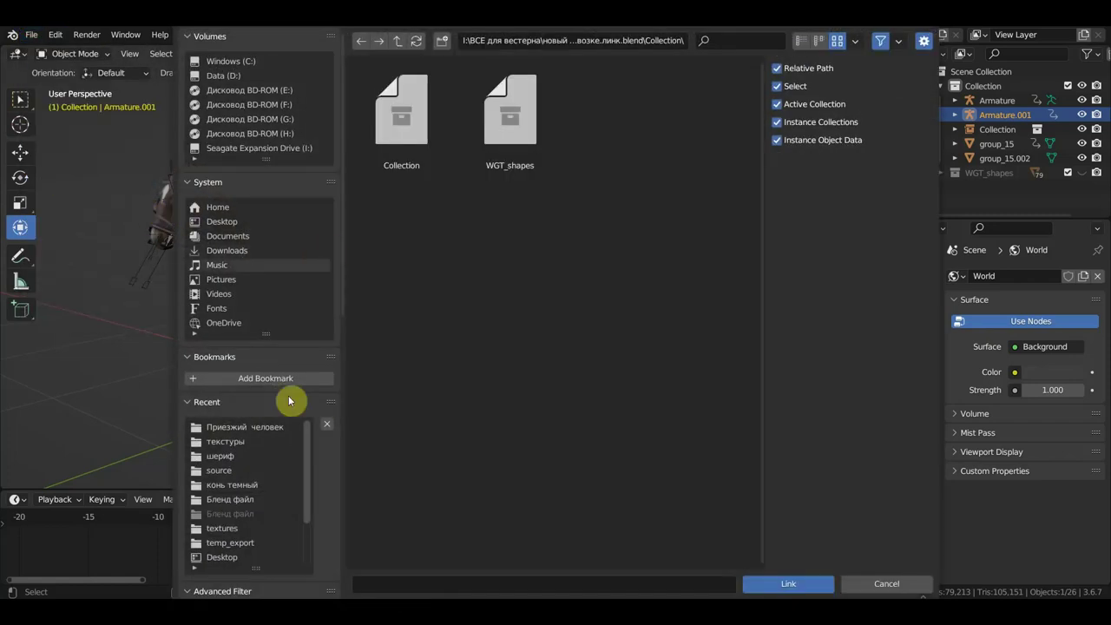
left_click(247, 426)
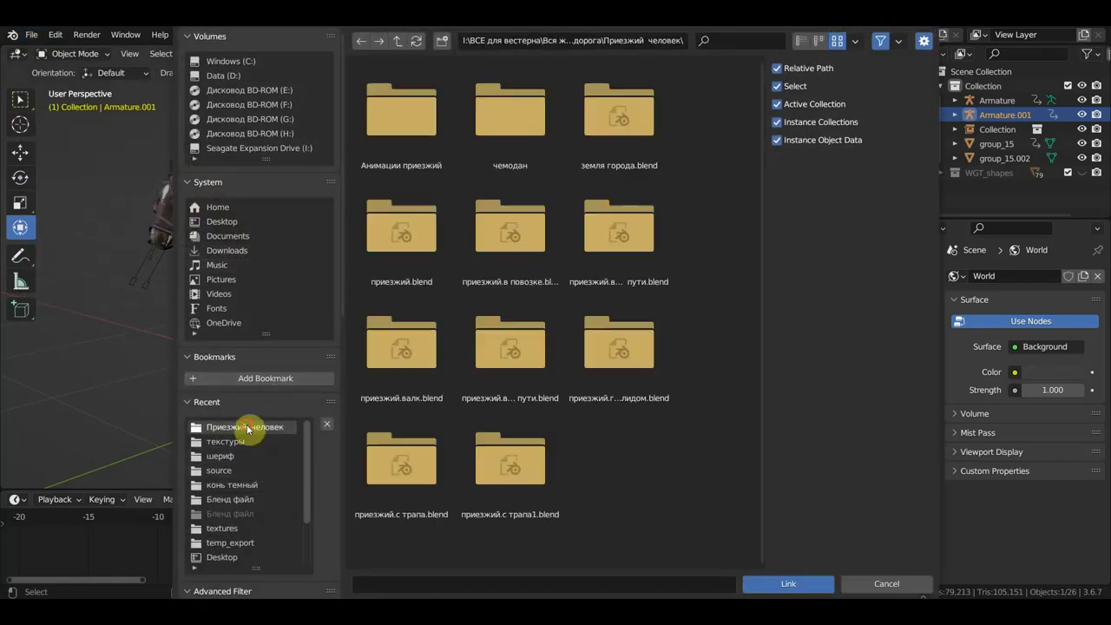
double_click(514, 231)
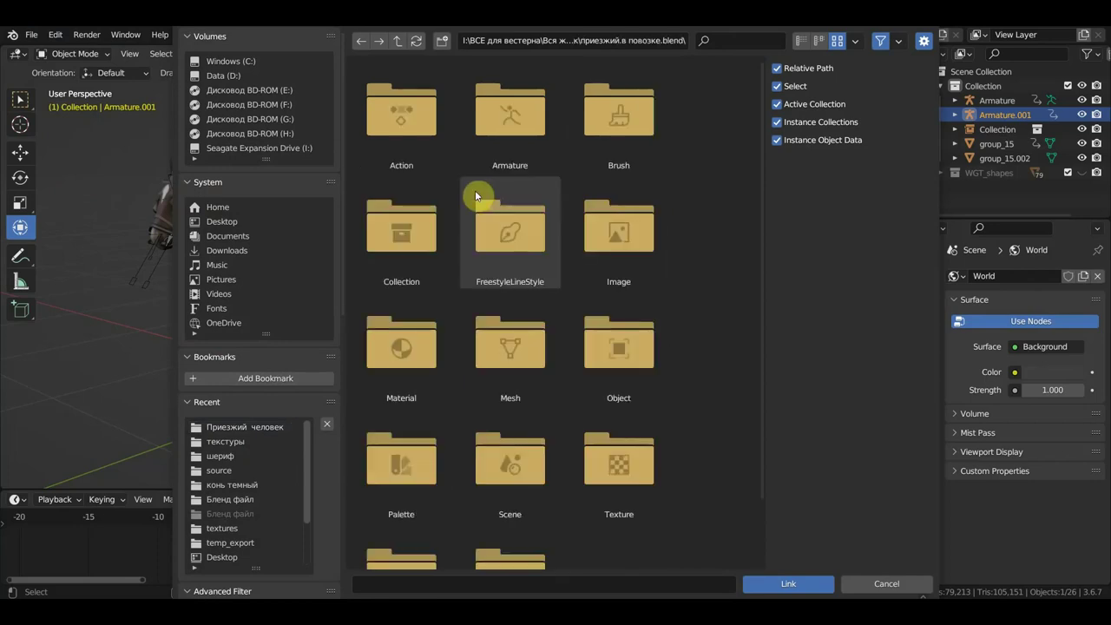
left_click(415, 247)
double_click(415, 248)
double_click(401, 119)
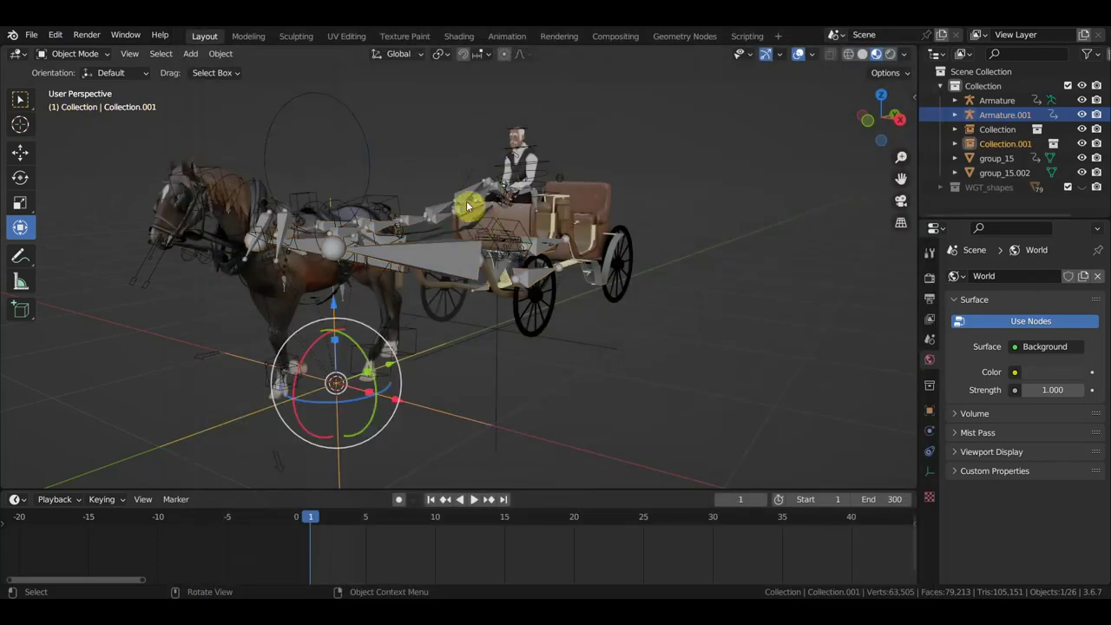
Orbit and zoom around the horse and carriage to inspect the linked passenger.
mouse_move(483, 280)
middle_mouse_down()
mouse_move(447, 269)
mouse_move(483, 257)
middle_mouse_up()
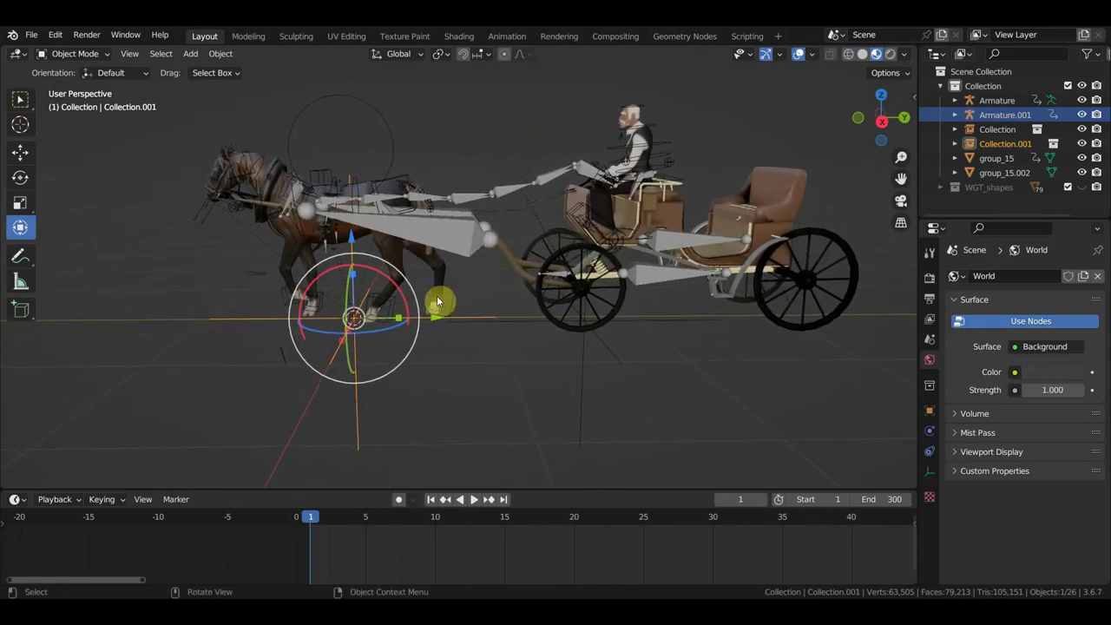
scroll(436, 295, "up", 2)
mouse_move(402, 306)
middle_mouse_down()
mouse_move(482, 305)
mouse_move(448, 309)
mouse_move(459, 307)
middle_mouse_up()
scroll(467, 292, "down", 2)
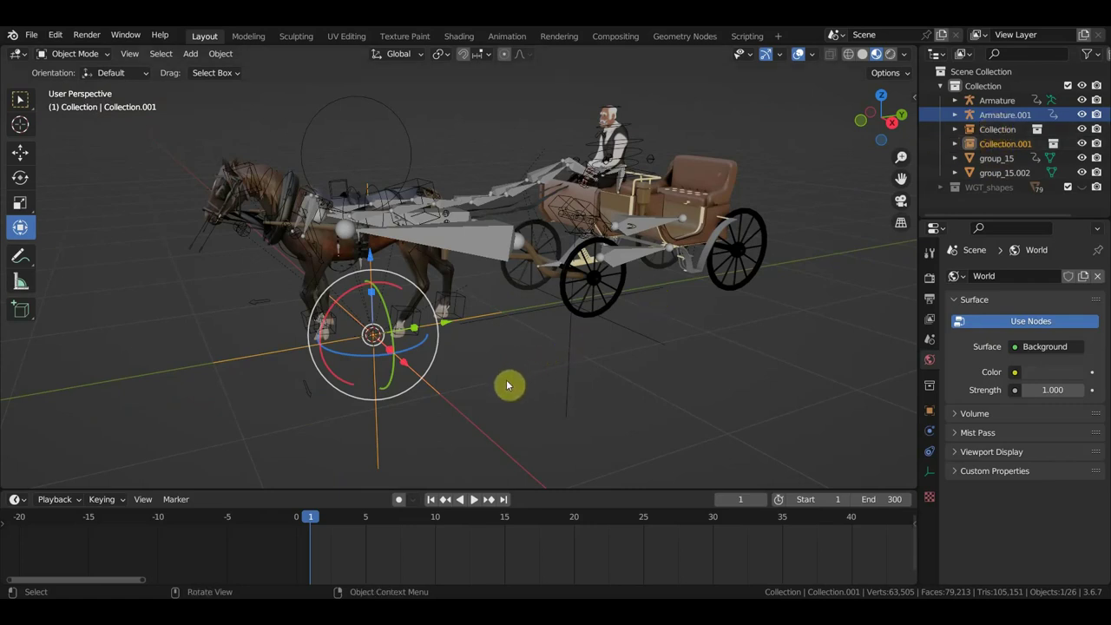
mouse_move(521, 384)
middle_mouse_down()
mouse_move(571, 369)
mouse_move(547, 375)
middle_mouse_up()
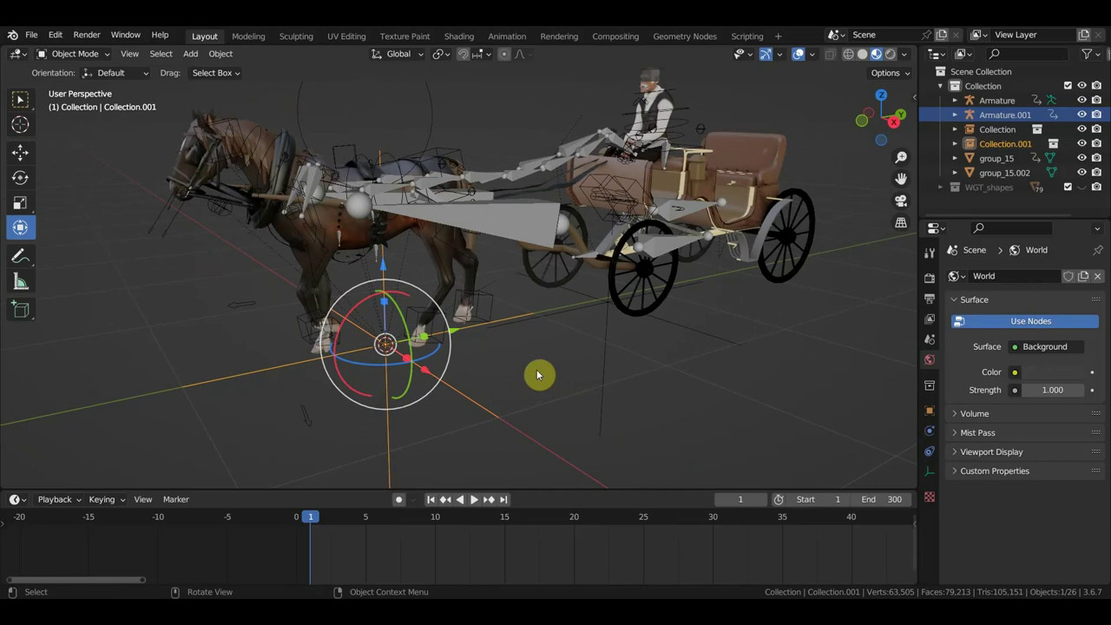
scroll(538, 375, "down", 2)
middle_click_drag(587, 359, 605, 374)
scroll(604, 374, "up", 3)
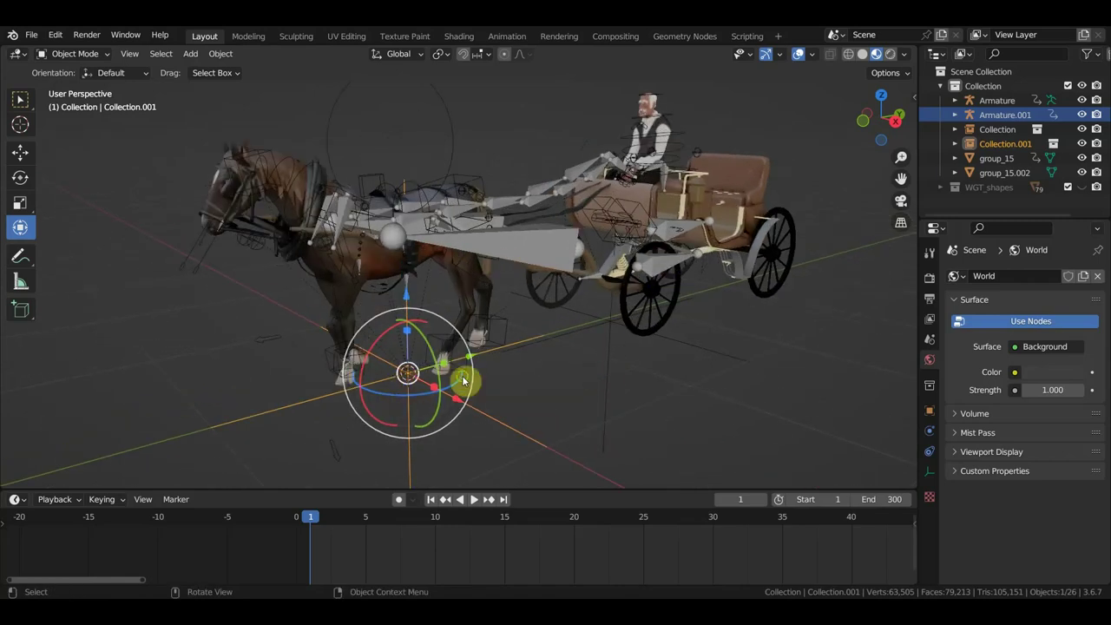
mouse_move(463, 380)
middle_mouse_down()
mouse_move(482, 359)
mouse_move(476, 369)
middle_mouse_up()
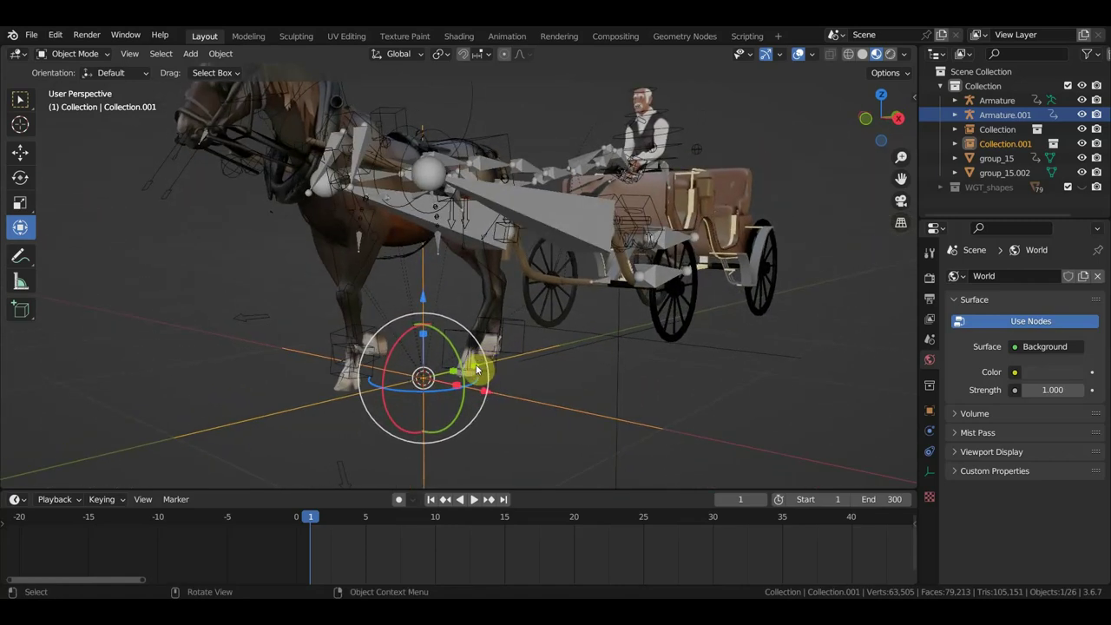
Scale the linked Collection.001 uniformly by 2.123 on X, Y and Z.
key("s")
left_click(616, 403)
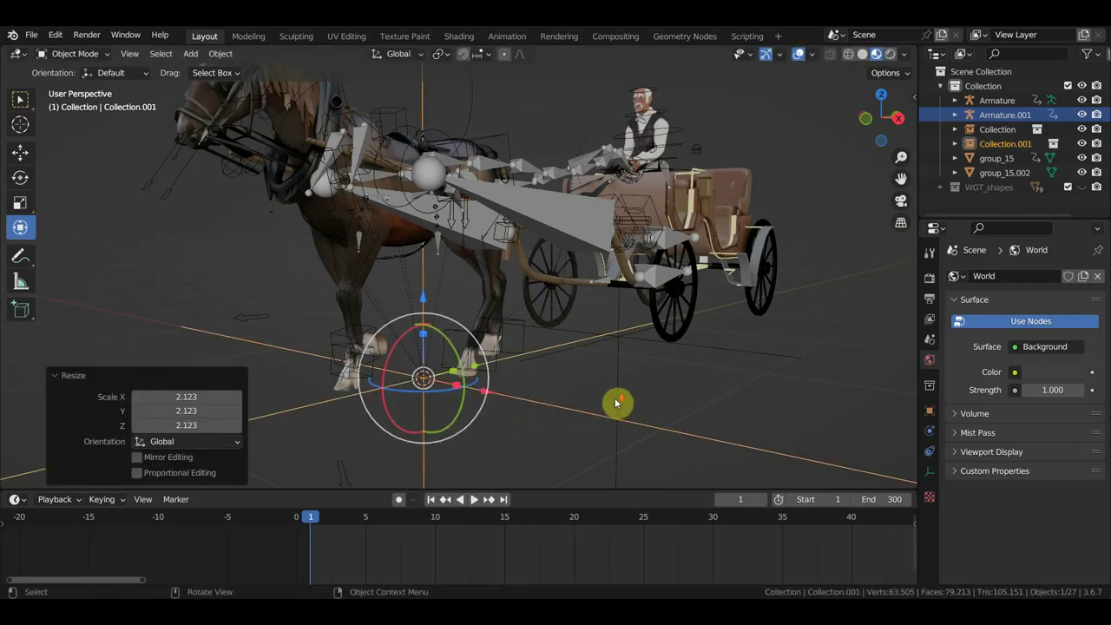
mouse_move(615, 405)
middle_mouse_down()
mouse_move(535, 432)
mouse_move(424, 422)
mouse_move(616, 404)
middle_mouse_up()
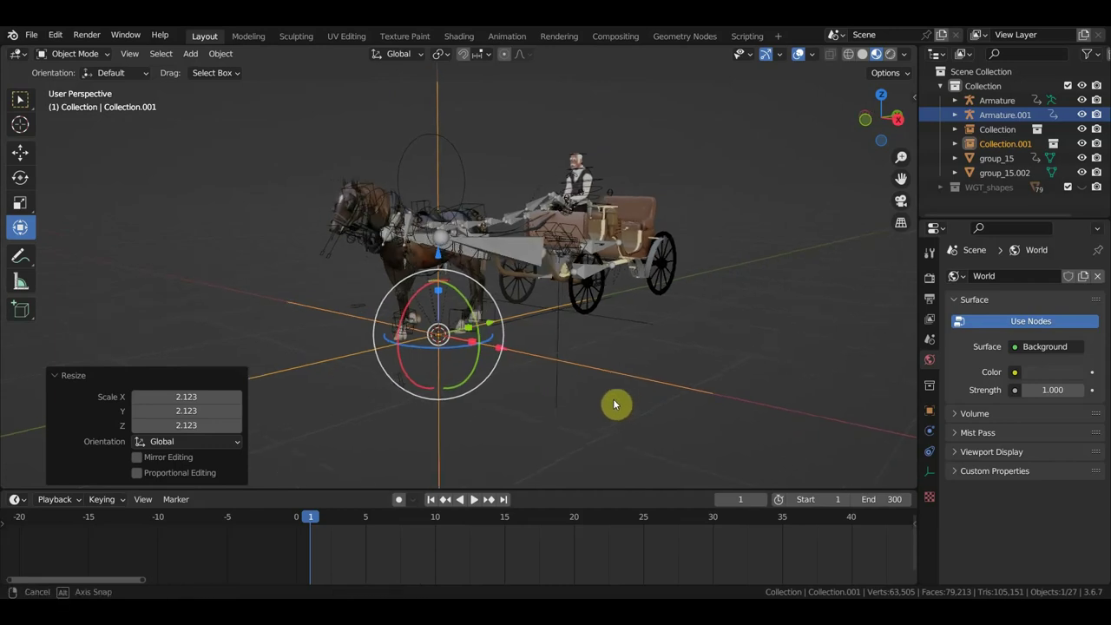